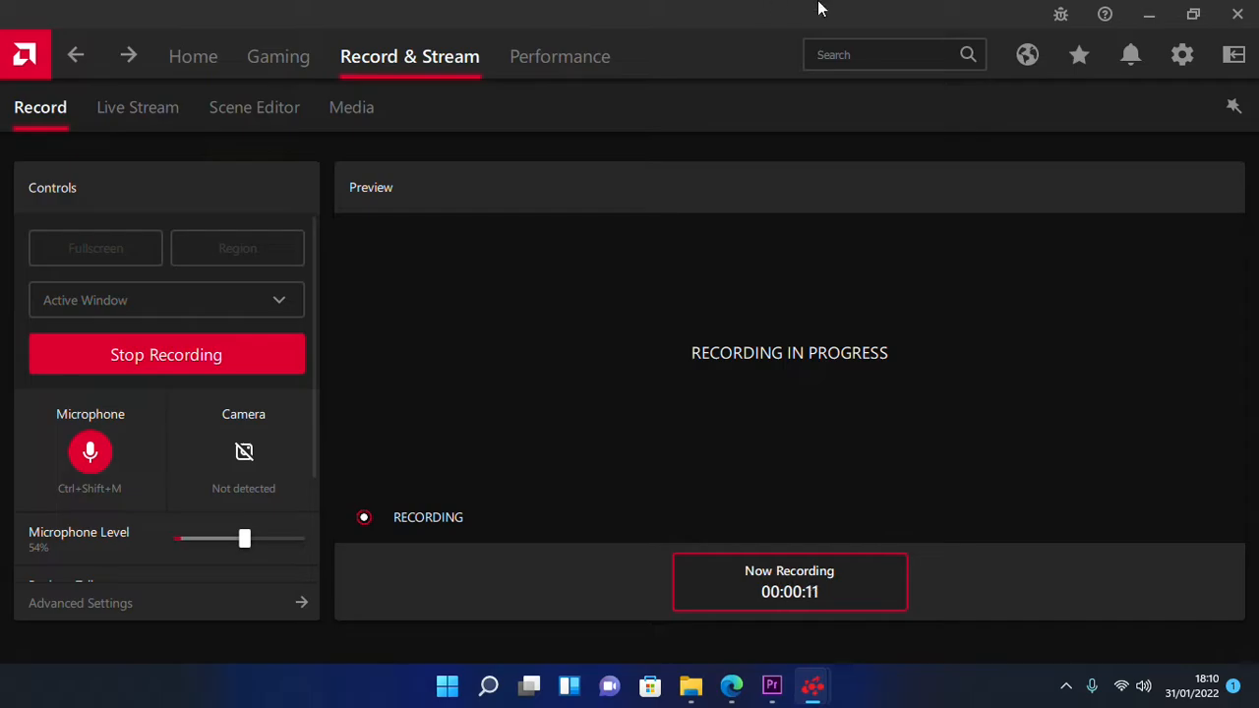
- Switch to Premiere Pro and scrub the MVI_0294 sequence to the black gap at about 00:01:25
click(773, 687)
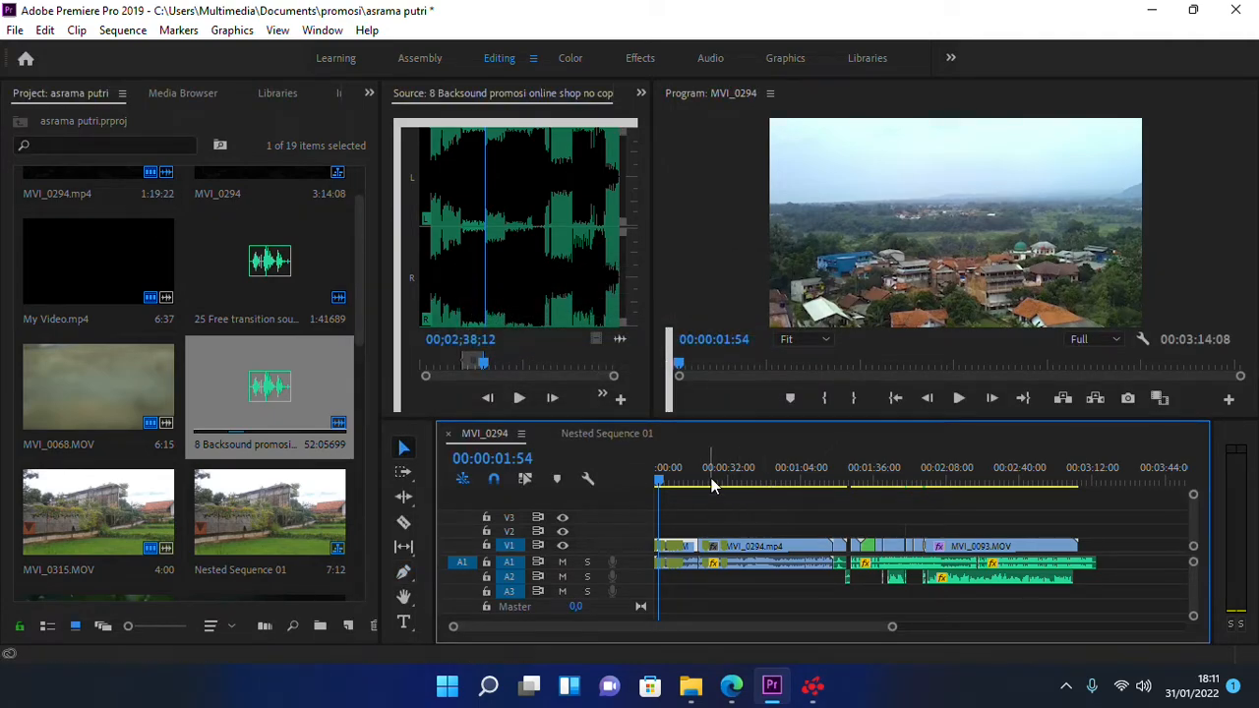
drag(709, 479, 811, 489)
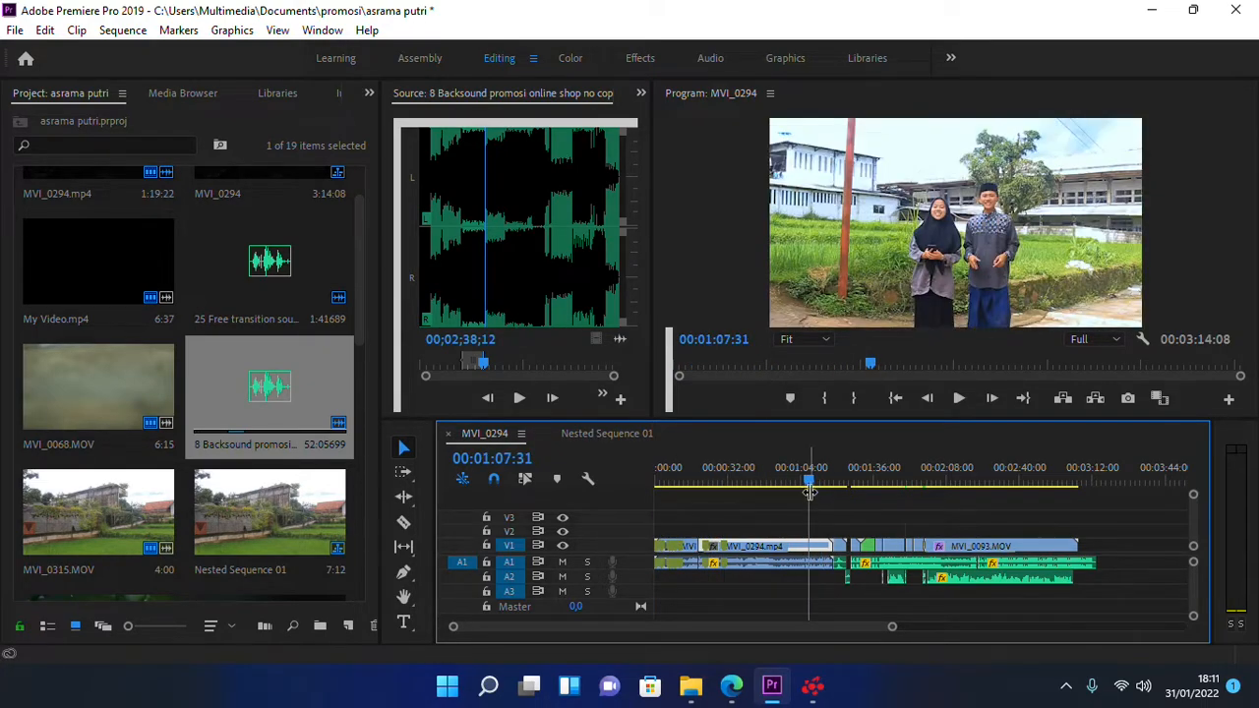
key(minus)
key(minus)
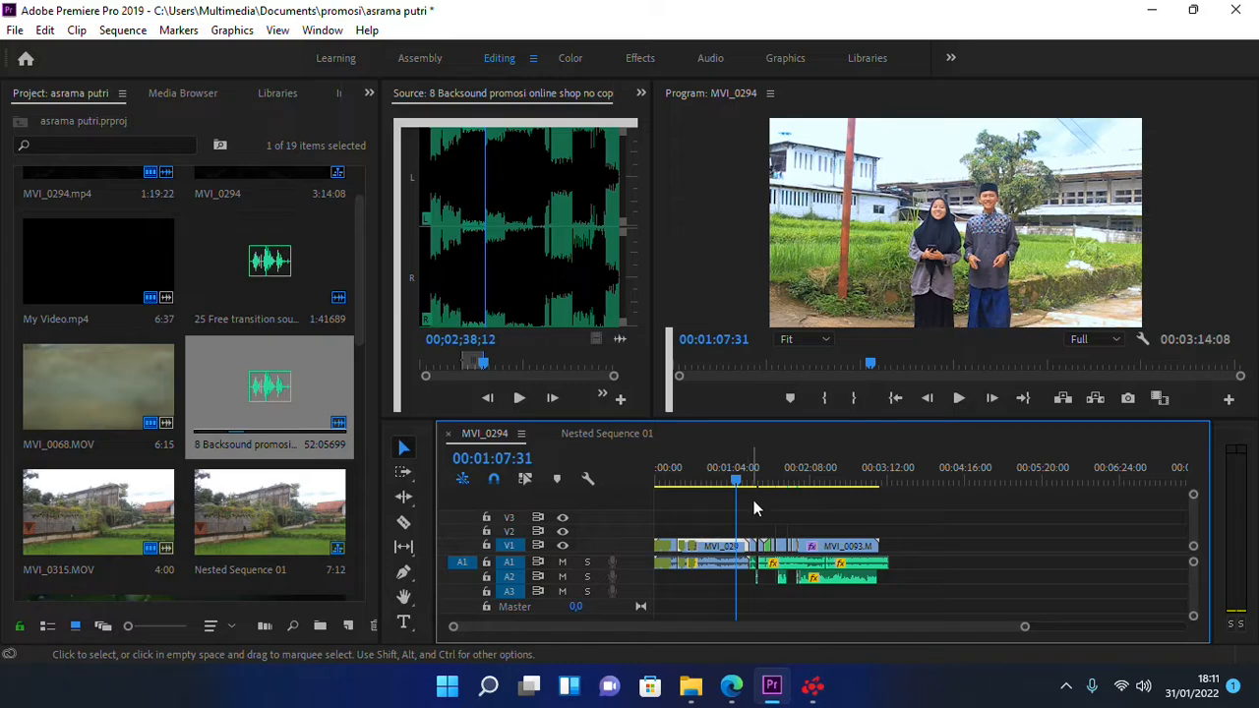
drag(736, 485, 746, 489)
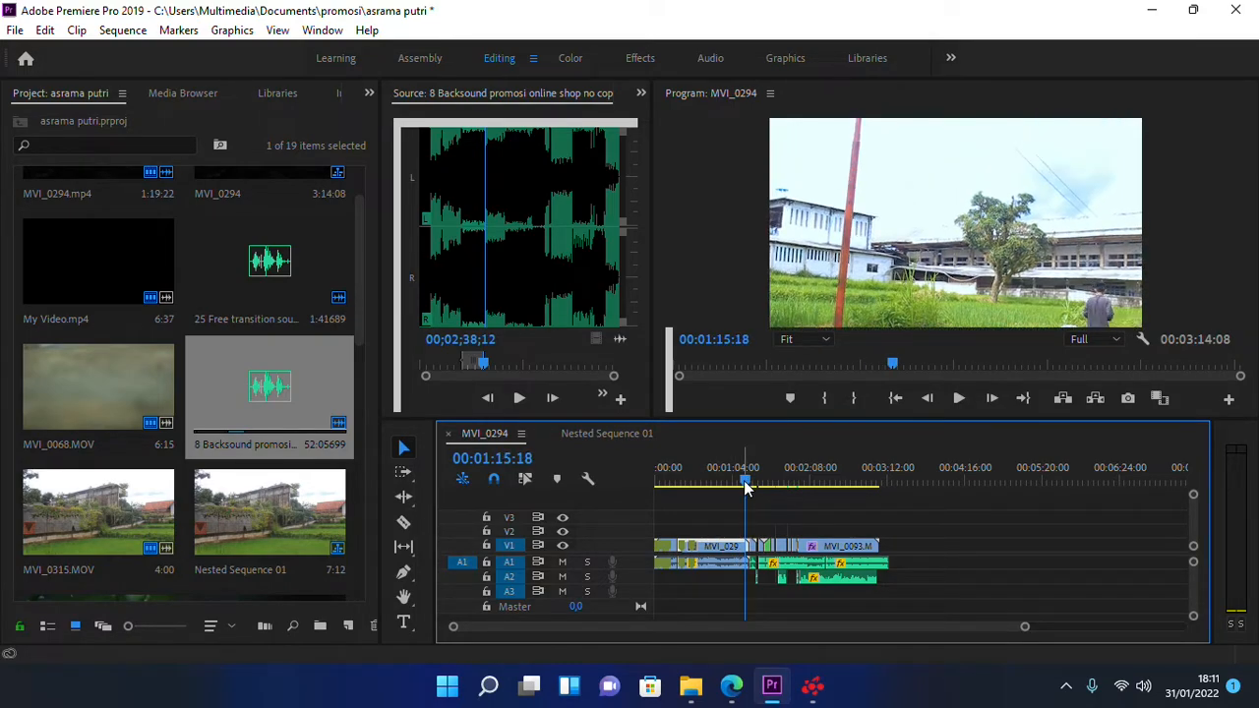
scroll(762, 507, up, 6)
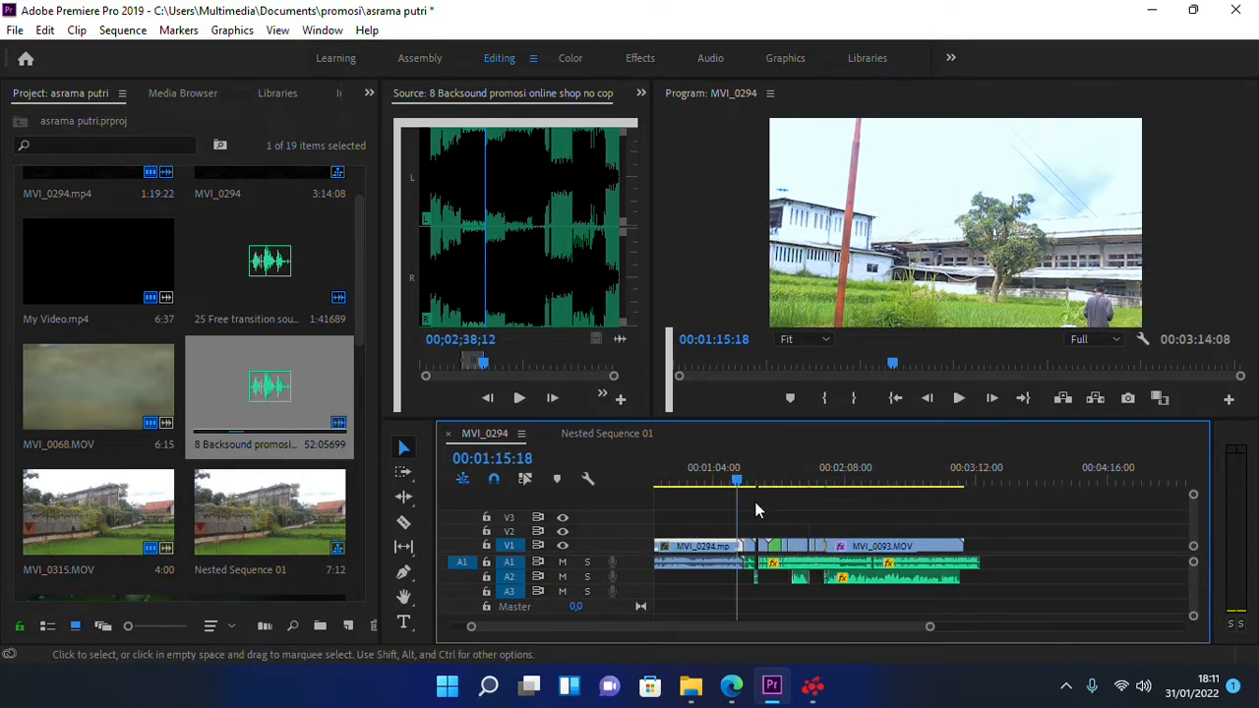
scroll(760, 546, up, 2)
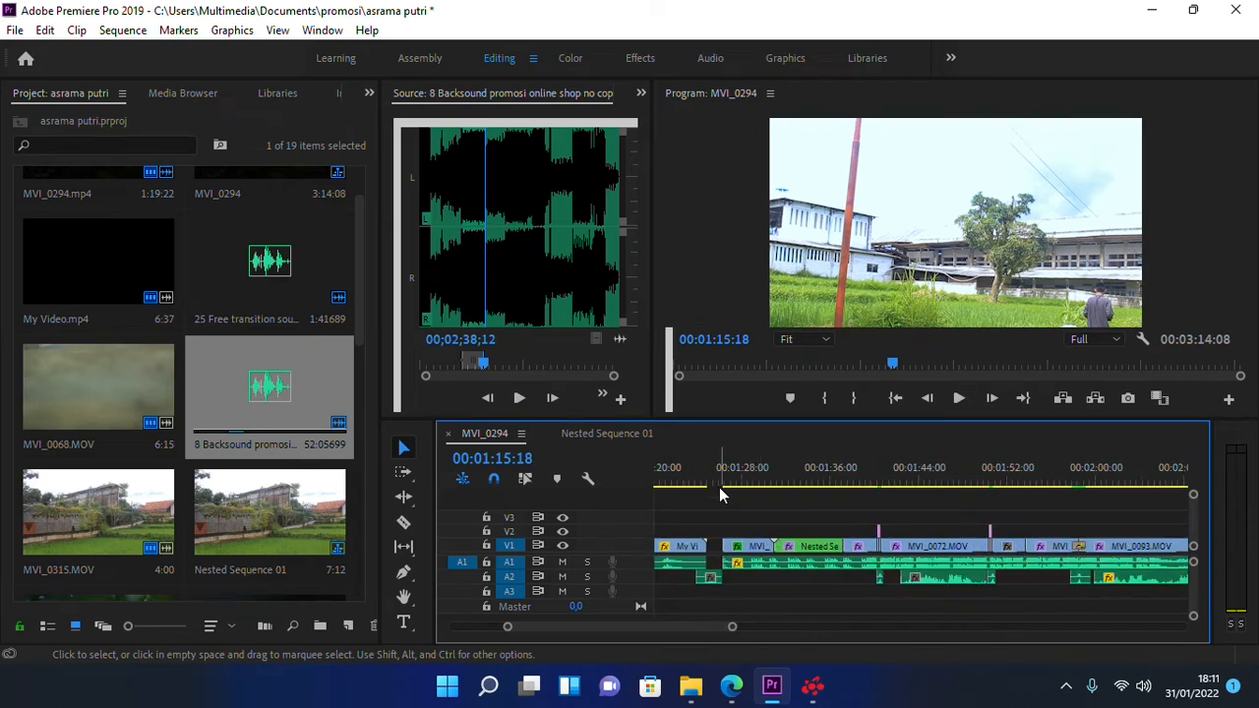
drag(719, 487, 717, 484)
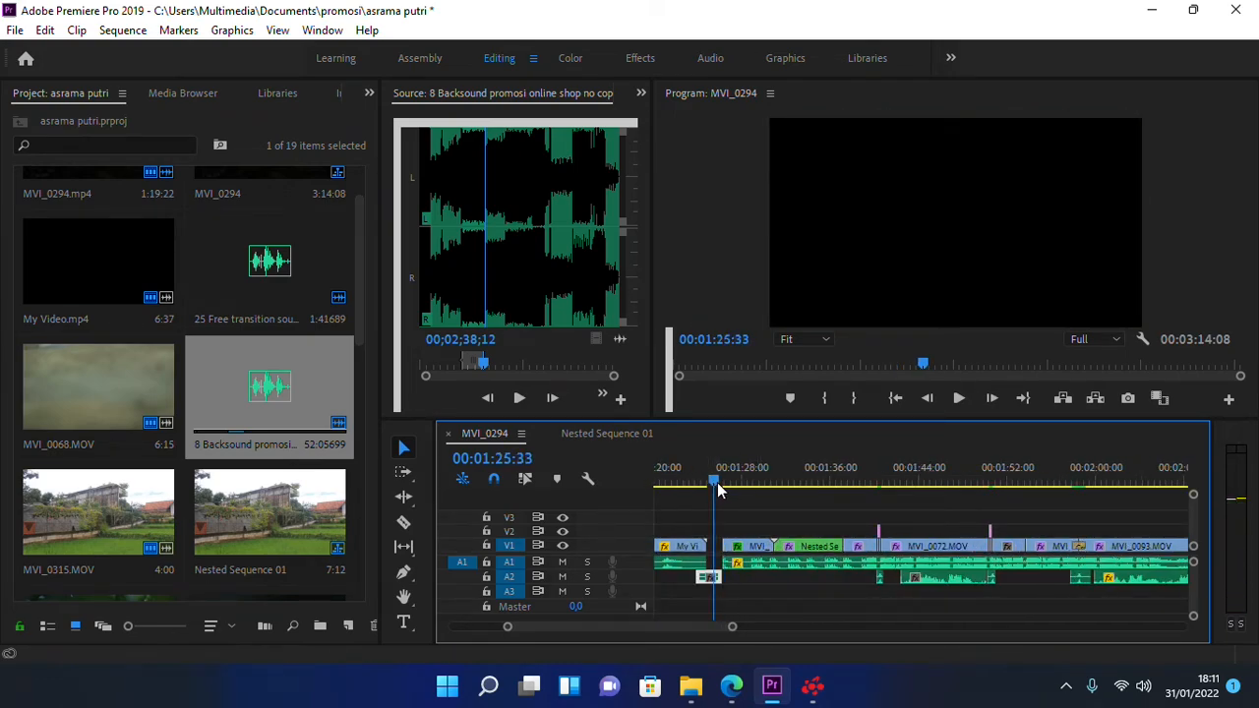
- Play the MVI_0294 sequence from its opening section through to about 00:02:07 to review the edit
click(897, 398)
key(space)
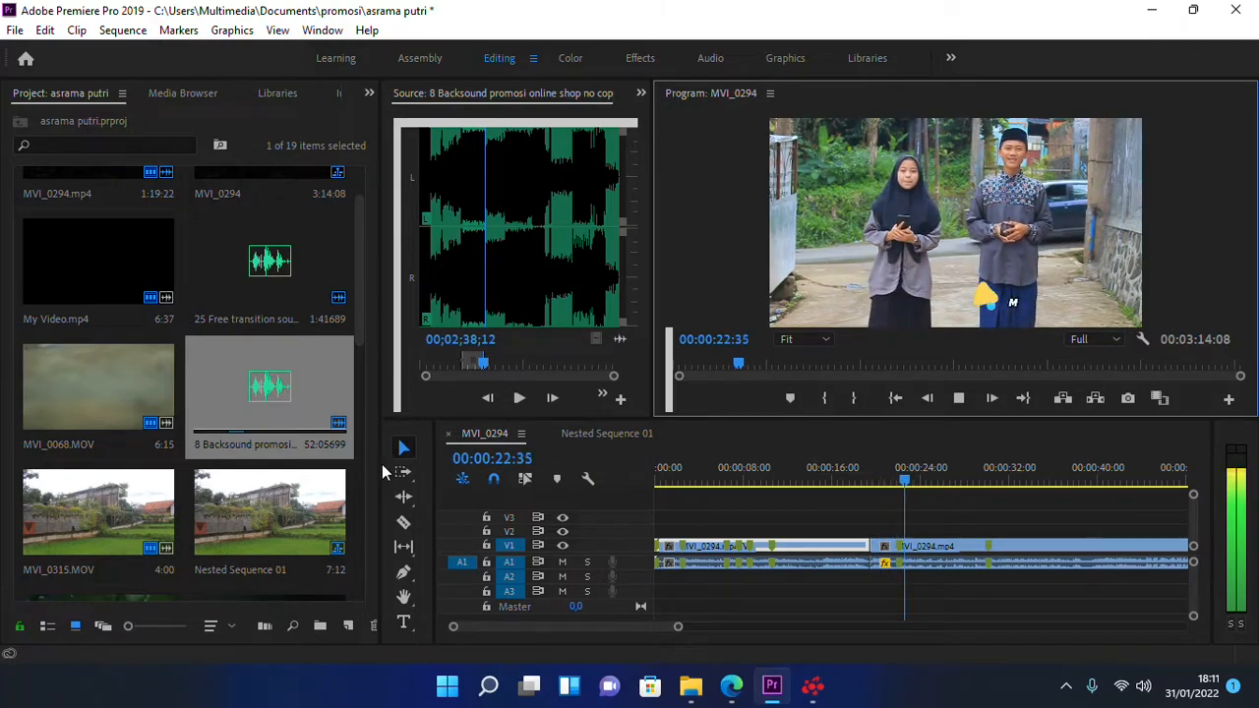
scroll(276, 423, down, 10)
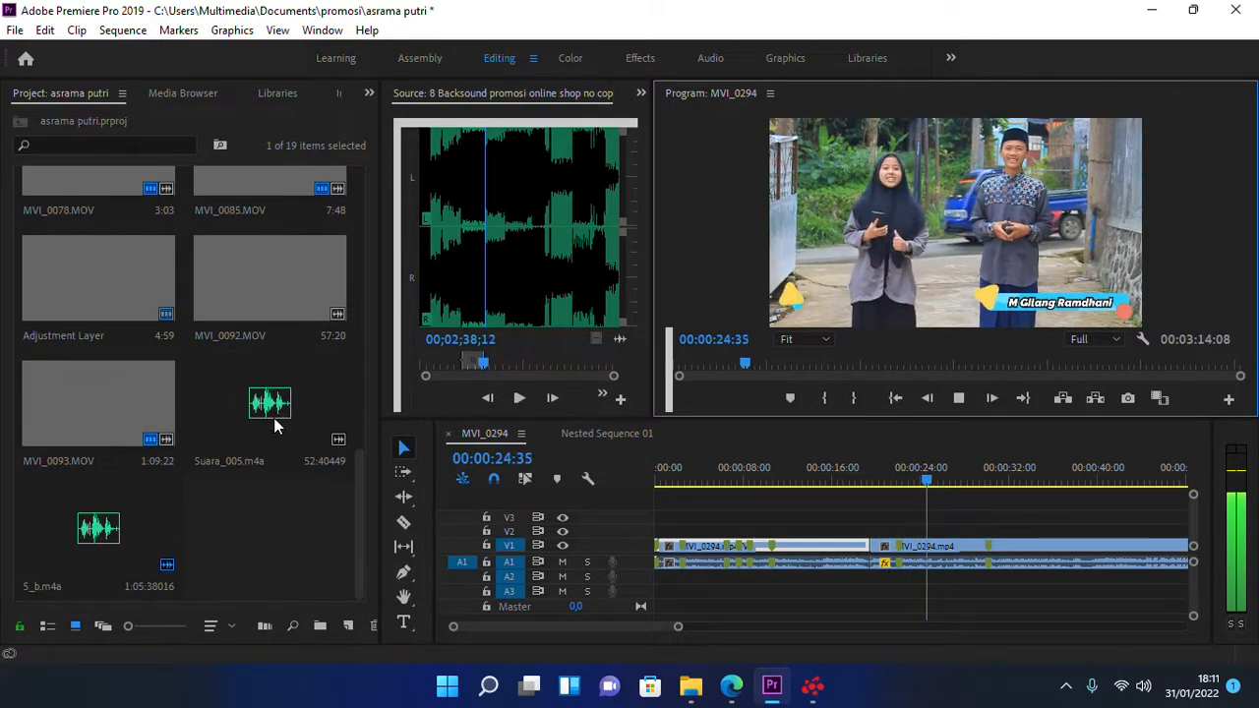
scroll(274, 424, up, 2)
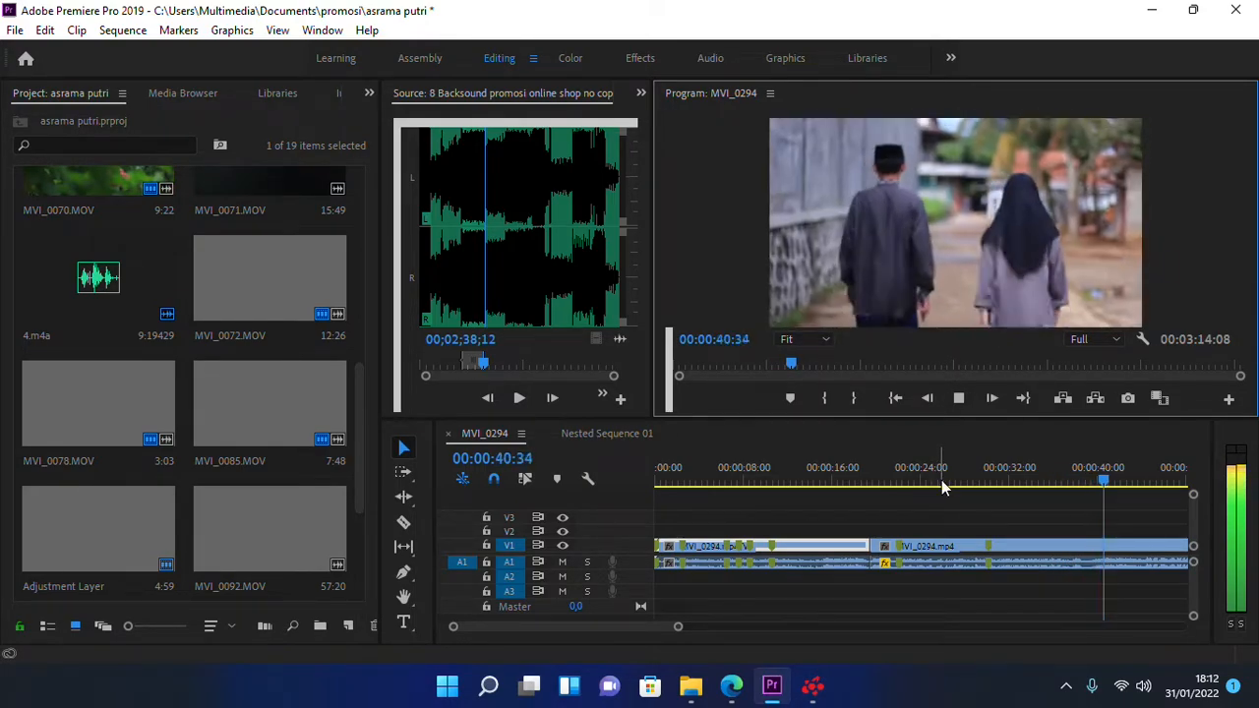
scroll(931, 498, down, 3)
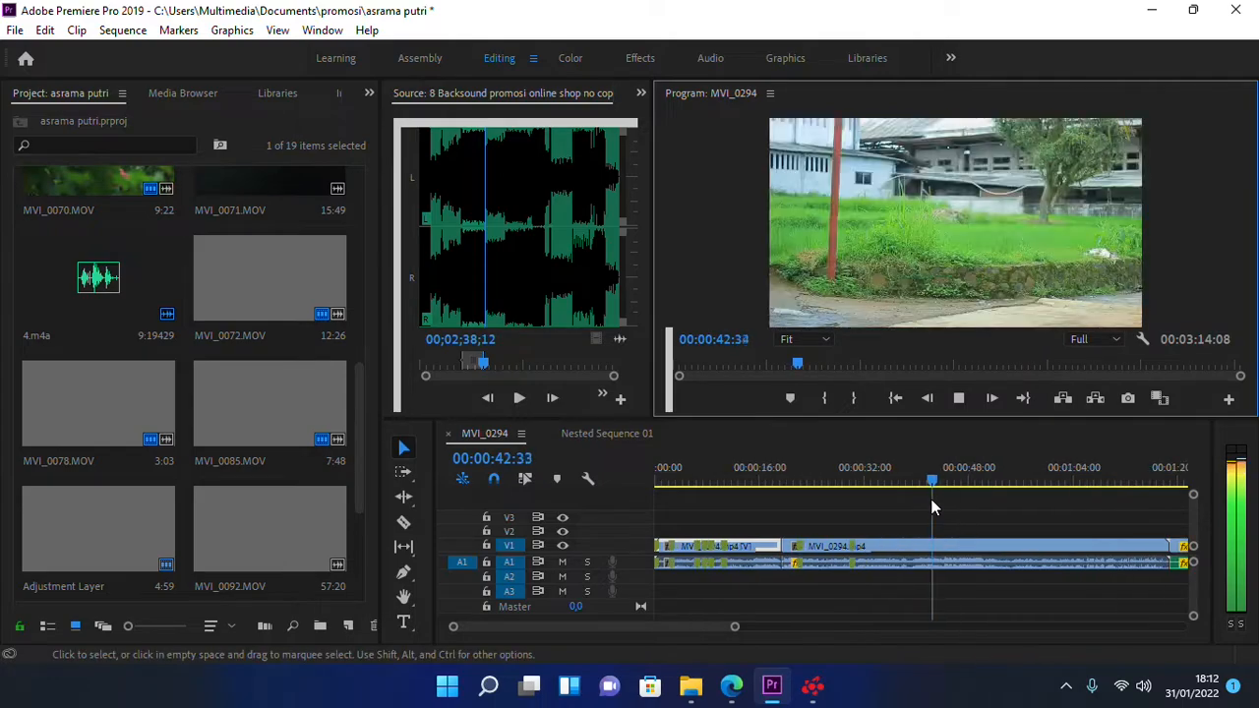
scroll(931, 502, down, 2)
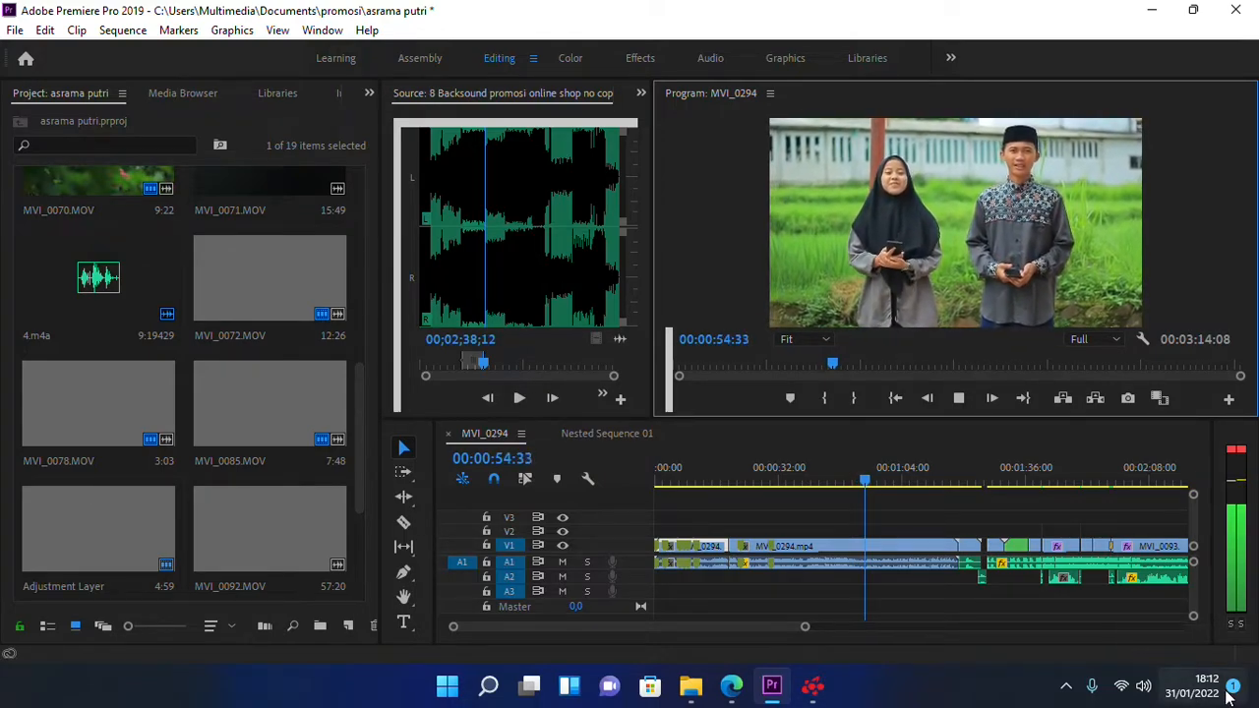
click(1127, 696)
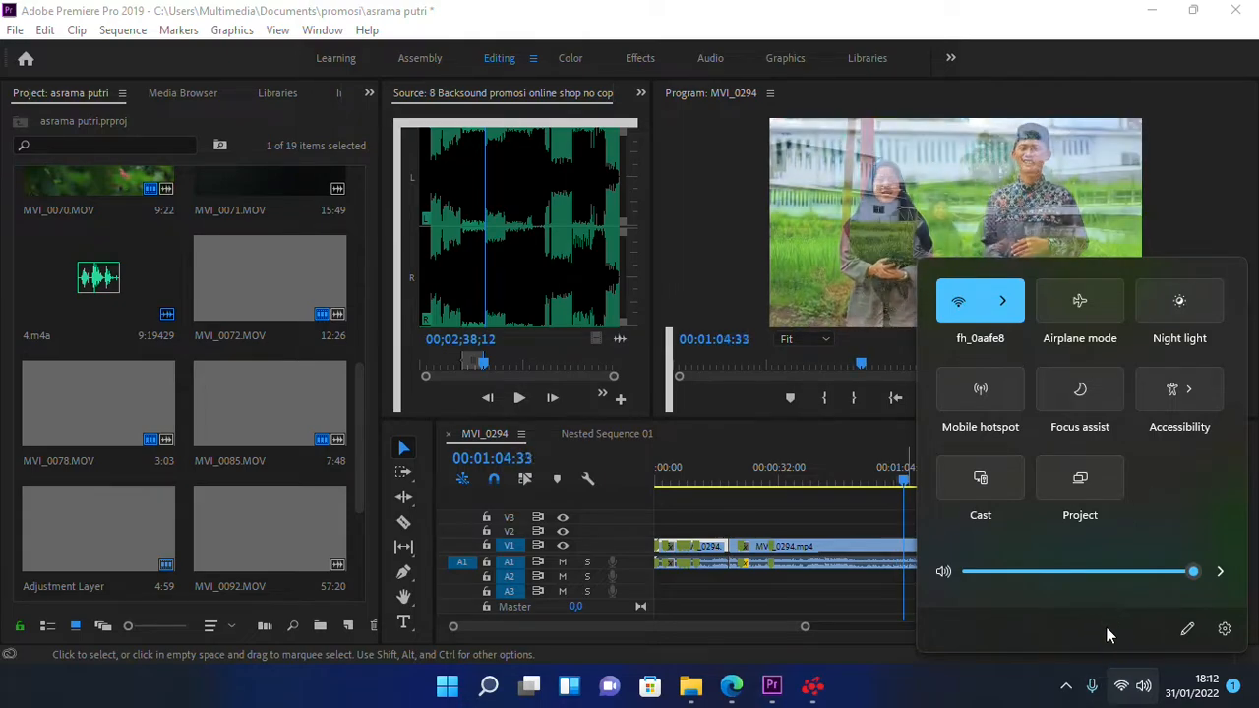
click(1215, 202)
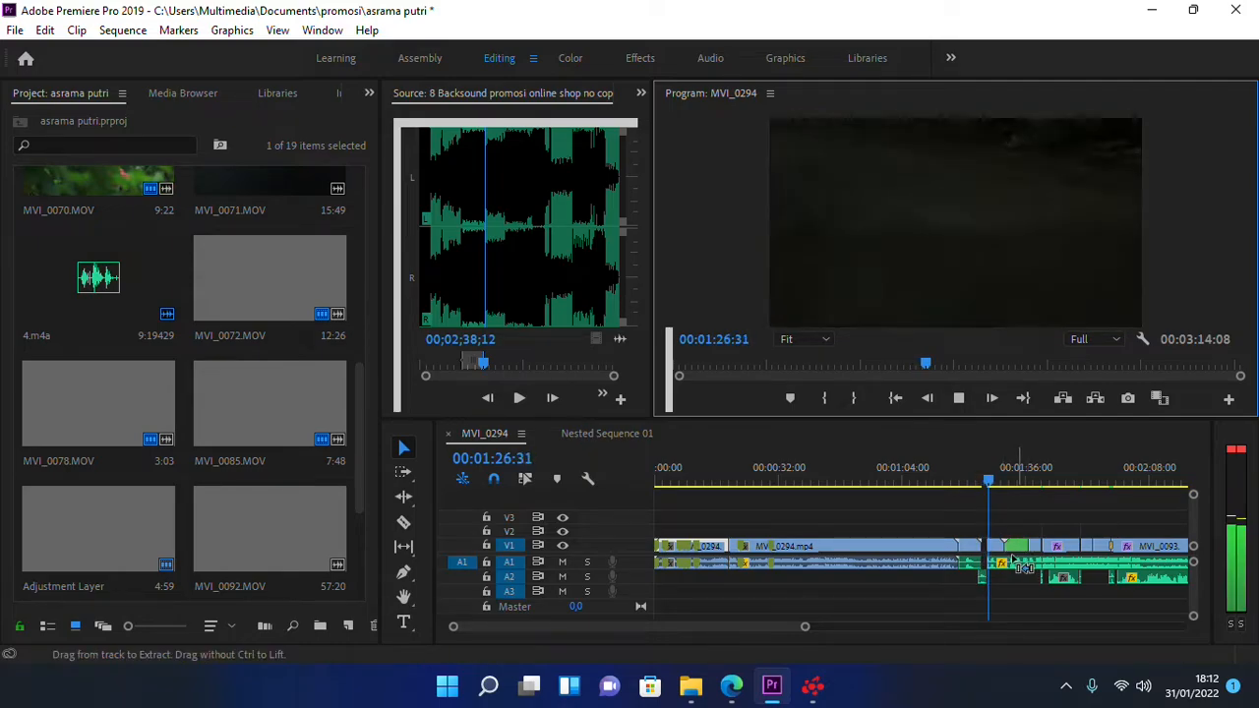
scroll(1032, 547, down, 5)
scroll(1088, 563, up, 4)
scroll(733, 570, up, 3)
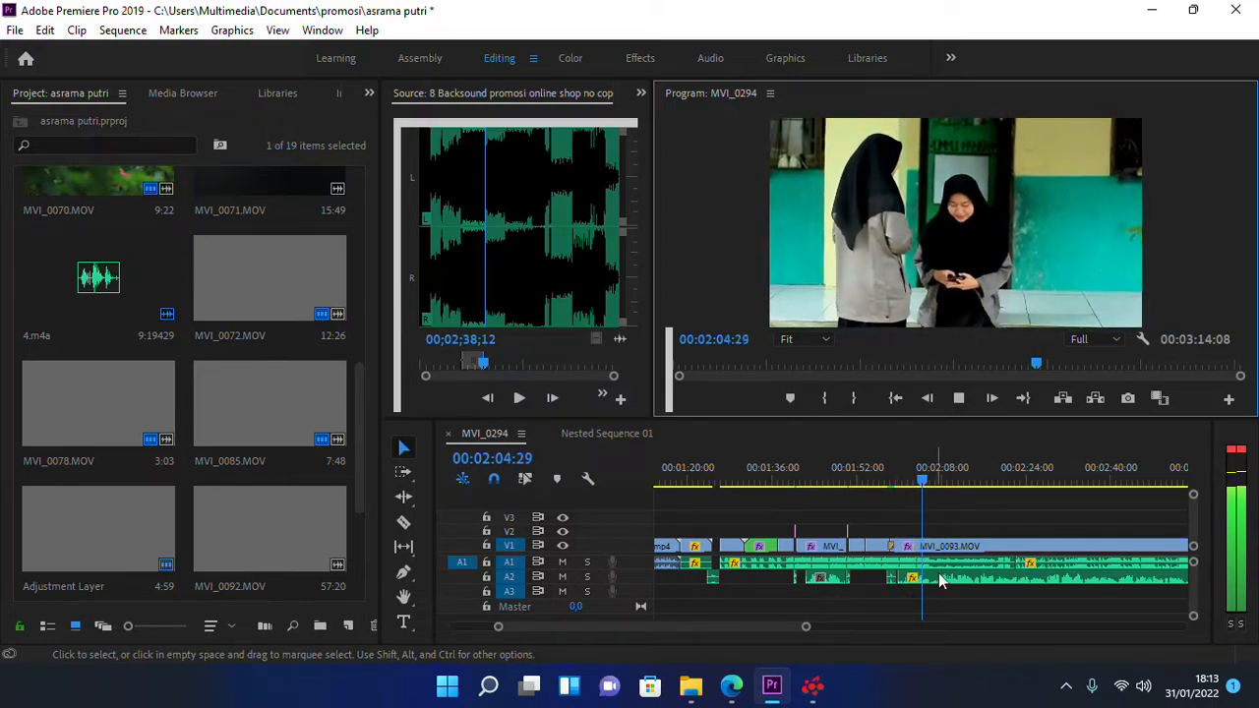
scroll(913, 550, down, 2)
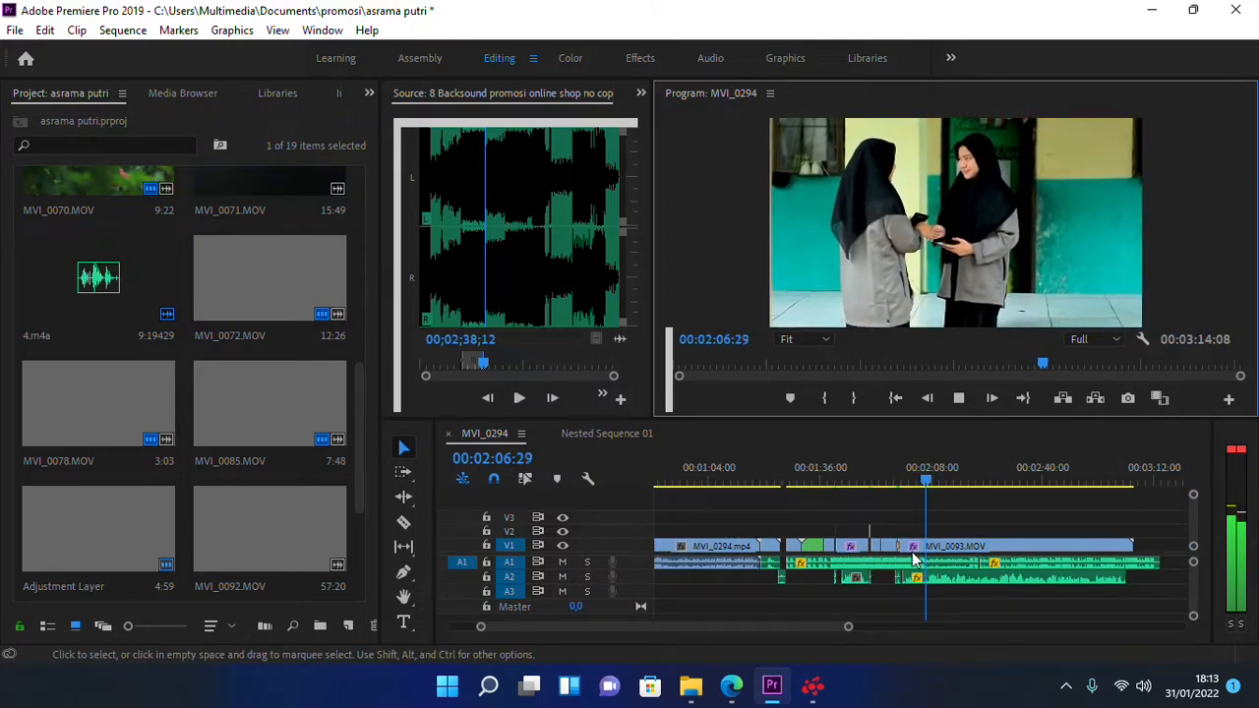
key(space)
- Scrub back to the cut between the two MVI_0294.mp4 clips at 00:00:19:35
click(913, 551)
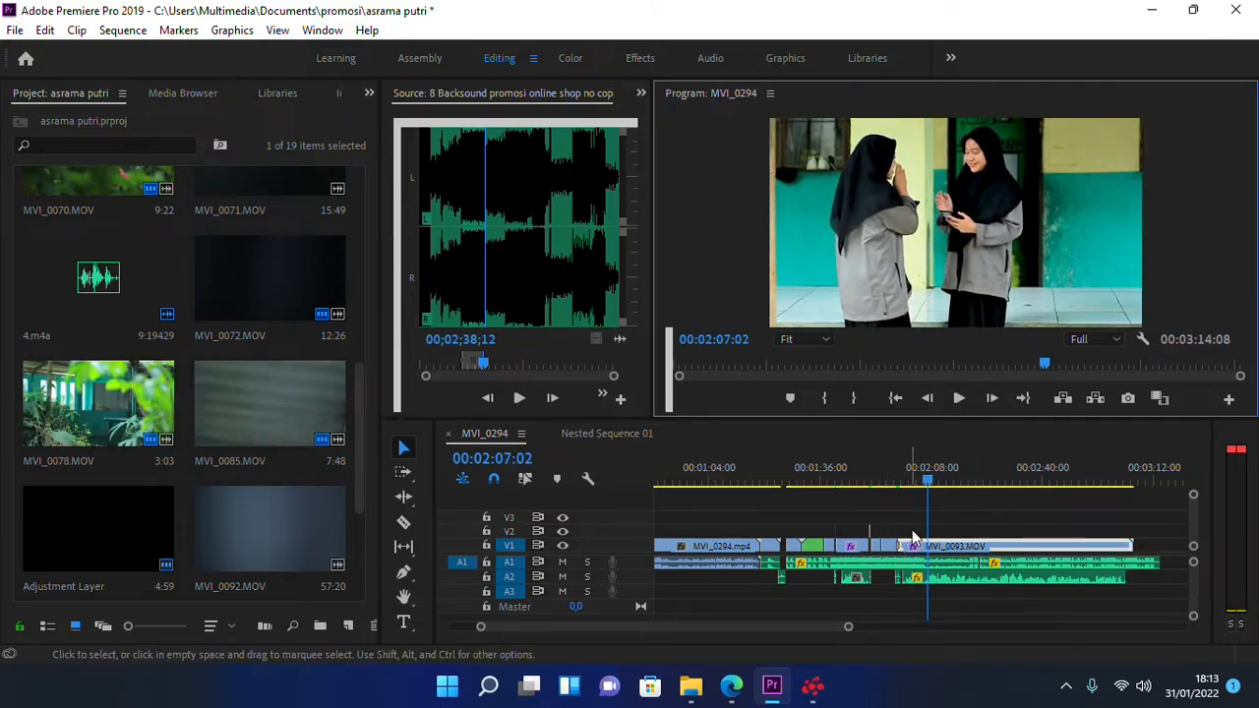
scroll(921, 541, down, 5)
scroll(834, 560, up, 6)
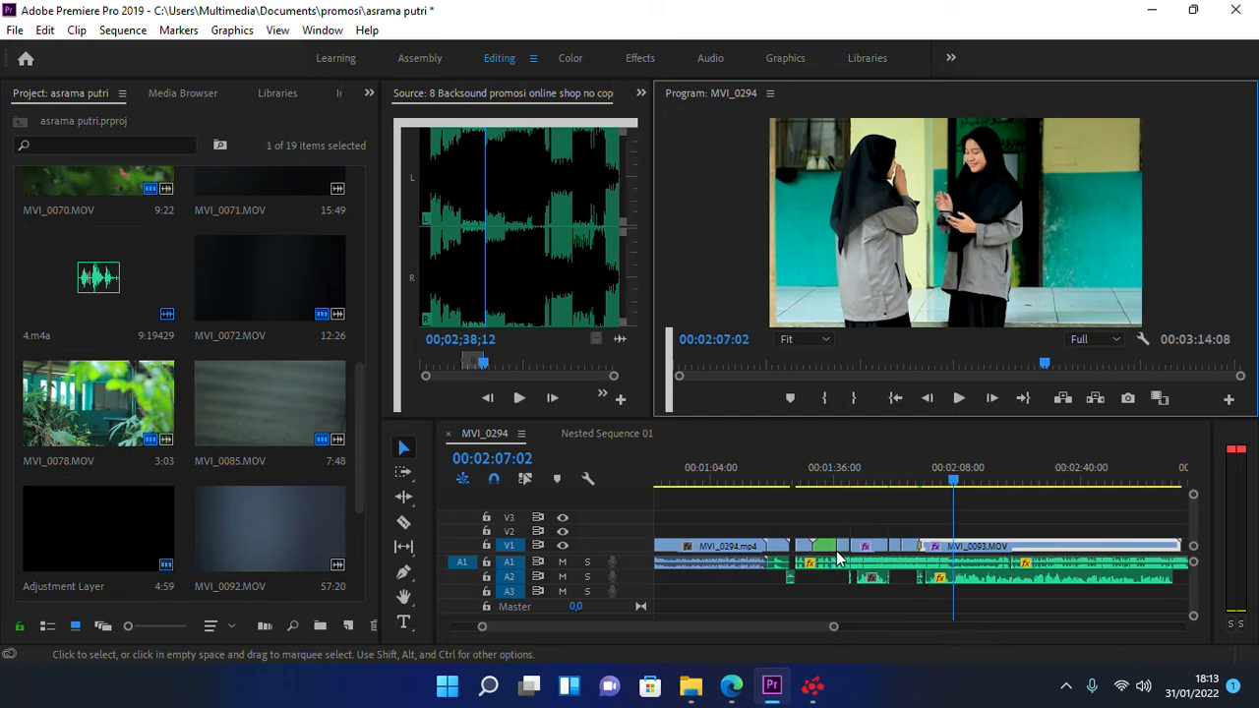
scroll(834, 551, down, 2)
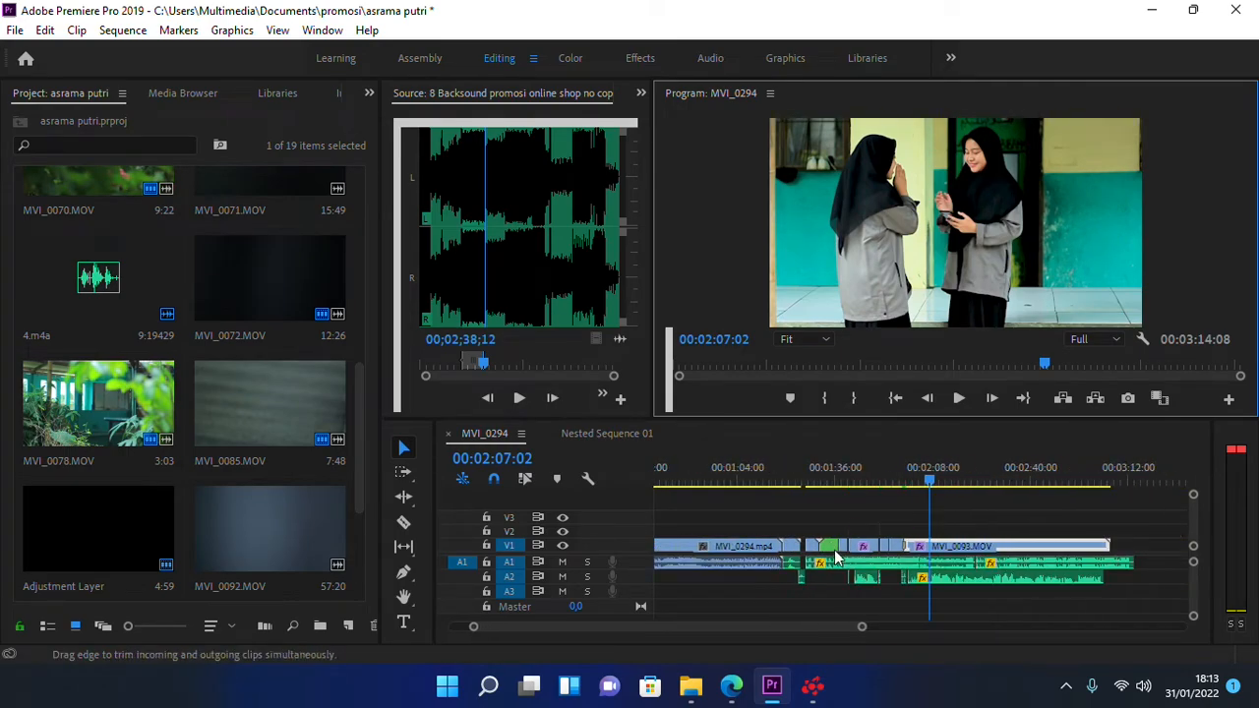
drag(793, 452, 709, 455)
drag(763, 521, 696, 522)
scroll(695, 561, up, 4)
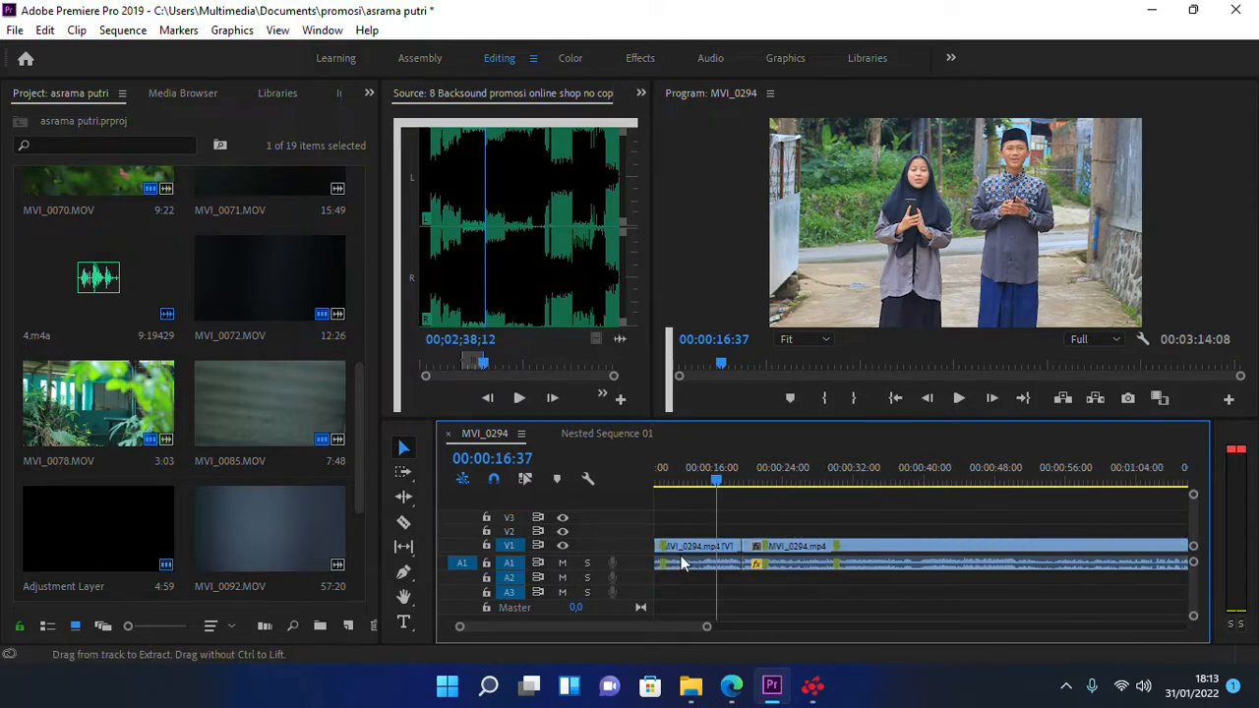
scroll(680, 556, up, 2)
drag(739, 481, 777, 498)
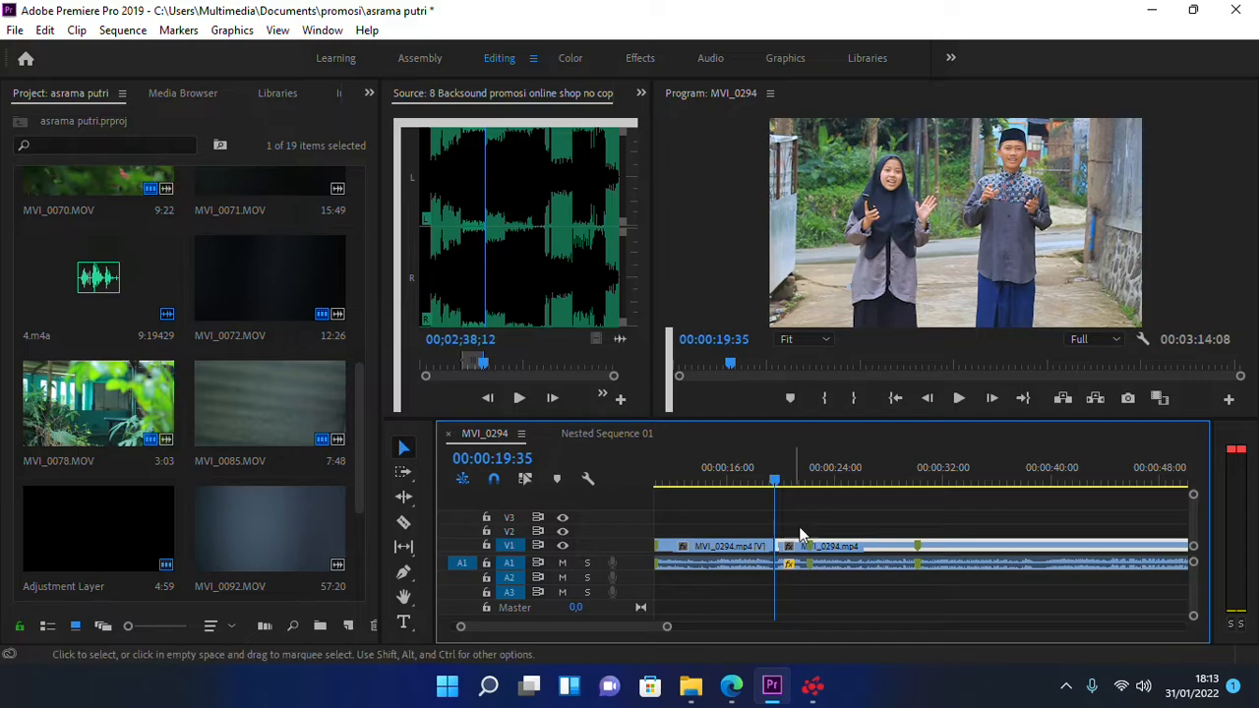
- Check the sequence frames at 00:01:21:18 and 00:01:55:48, ahead of the MVI_0093.MOV clip
scroll(767, 531, down, 5)
click(852, 476)
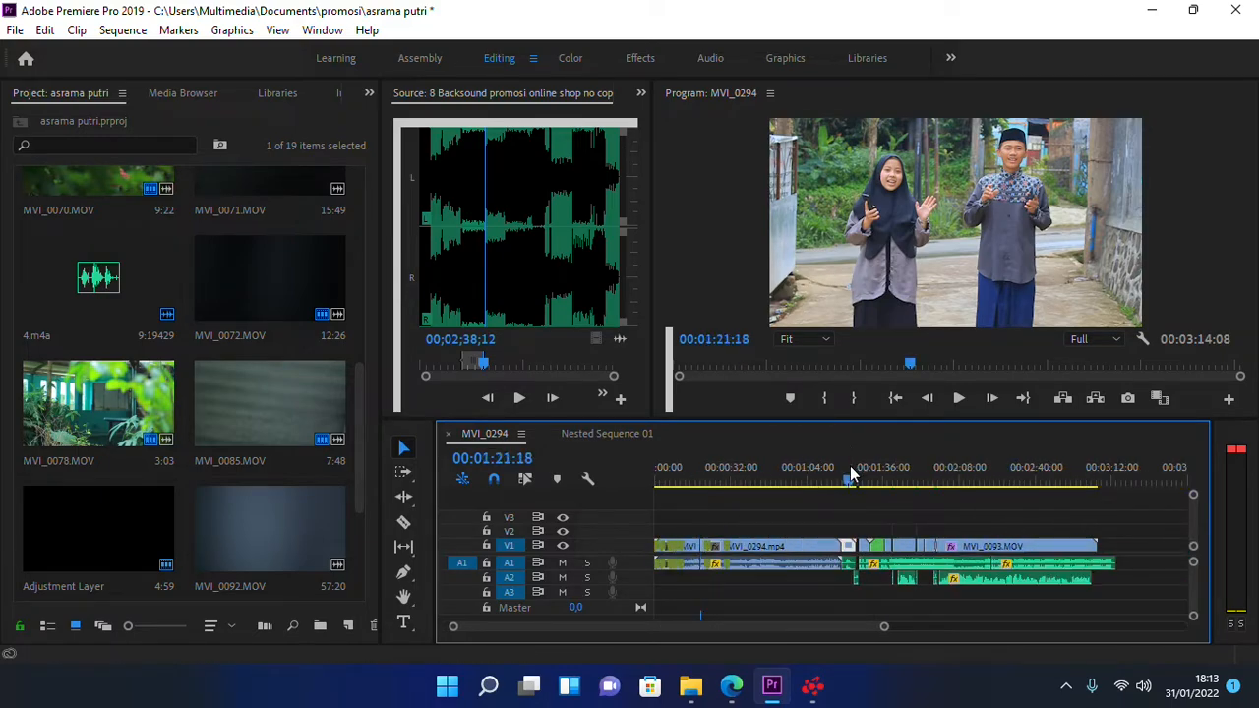
scroll(812, 473, down, 3)
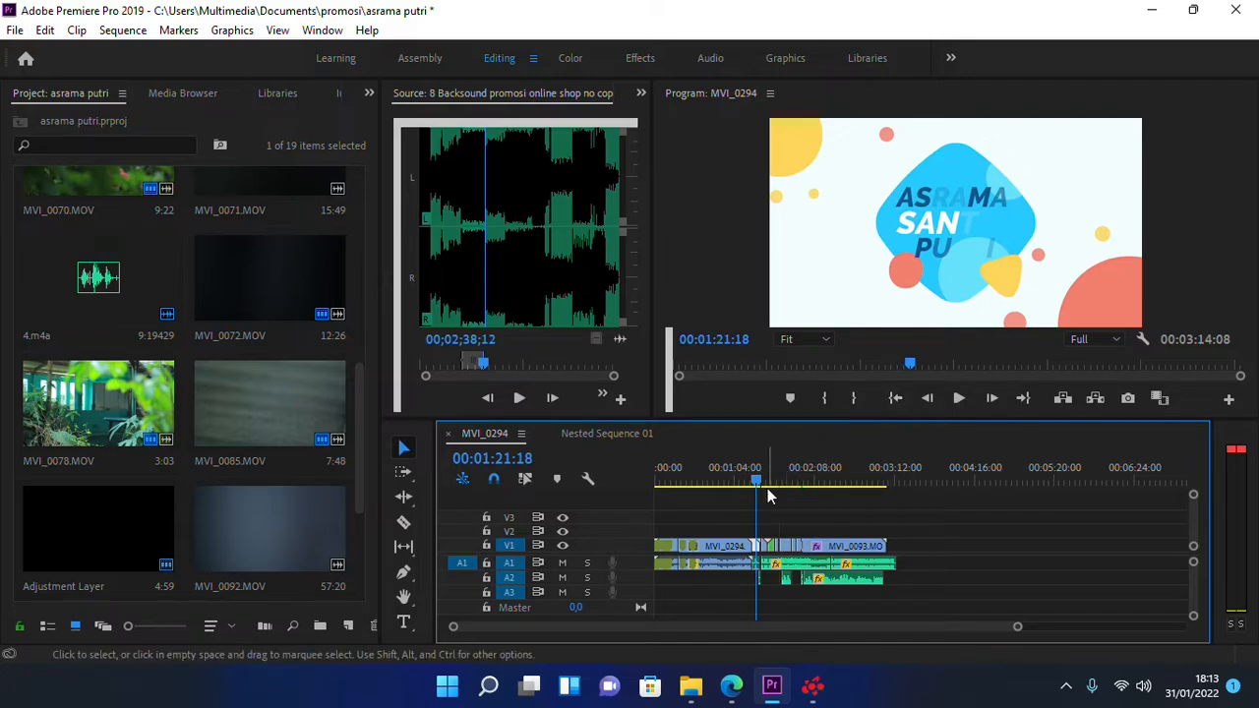
click(802, 459)
scroll(787, 496, up, 2)
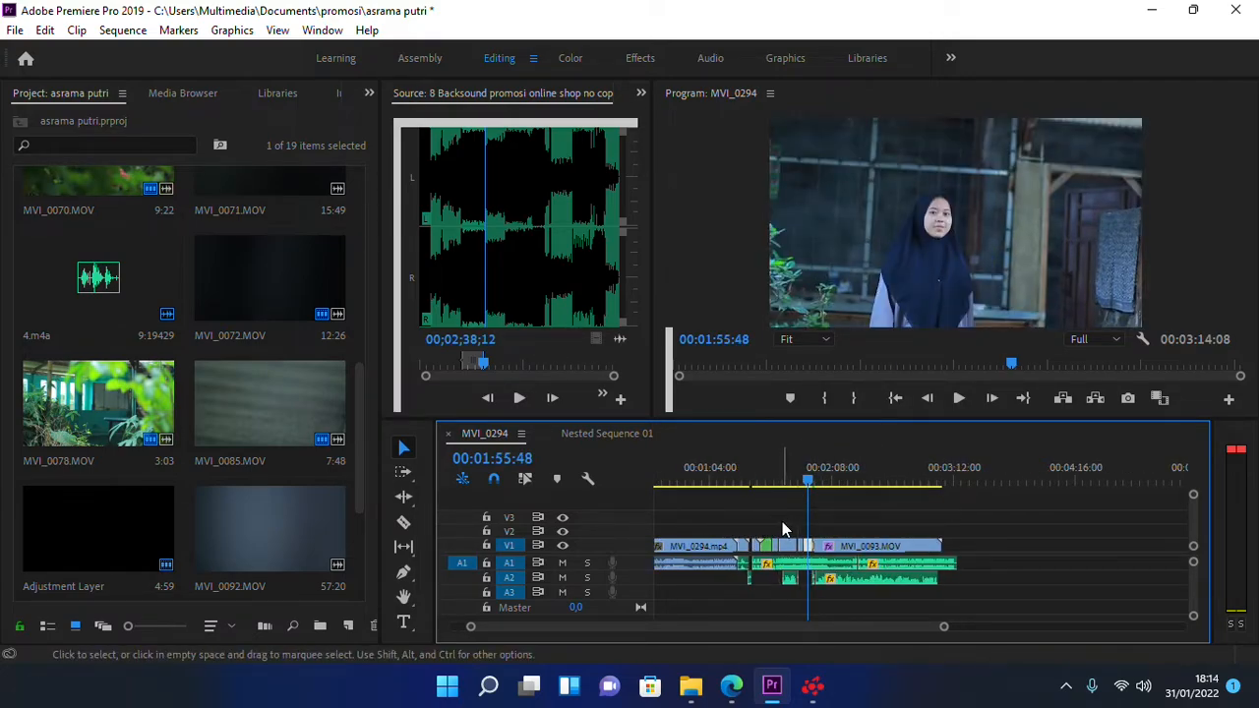
scroll(839, 556, up, 1)
scroll(839, 556, up, 1)
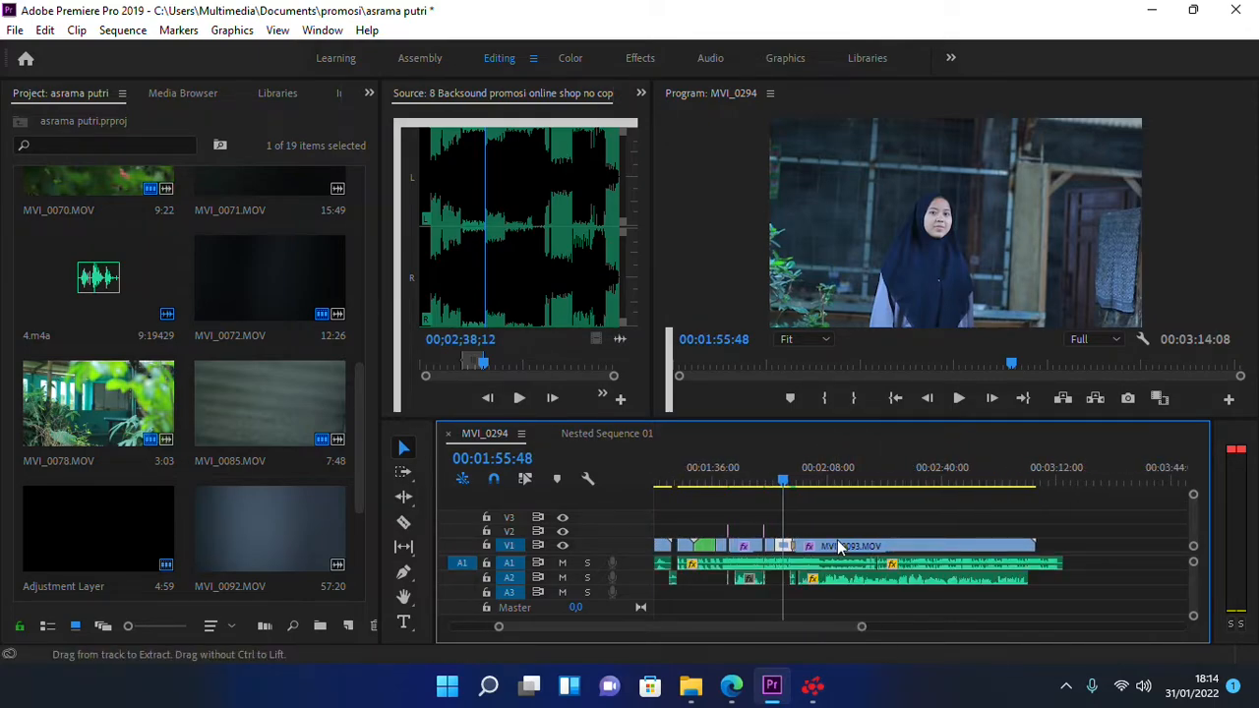
scroll(858, 544, up, 1)
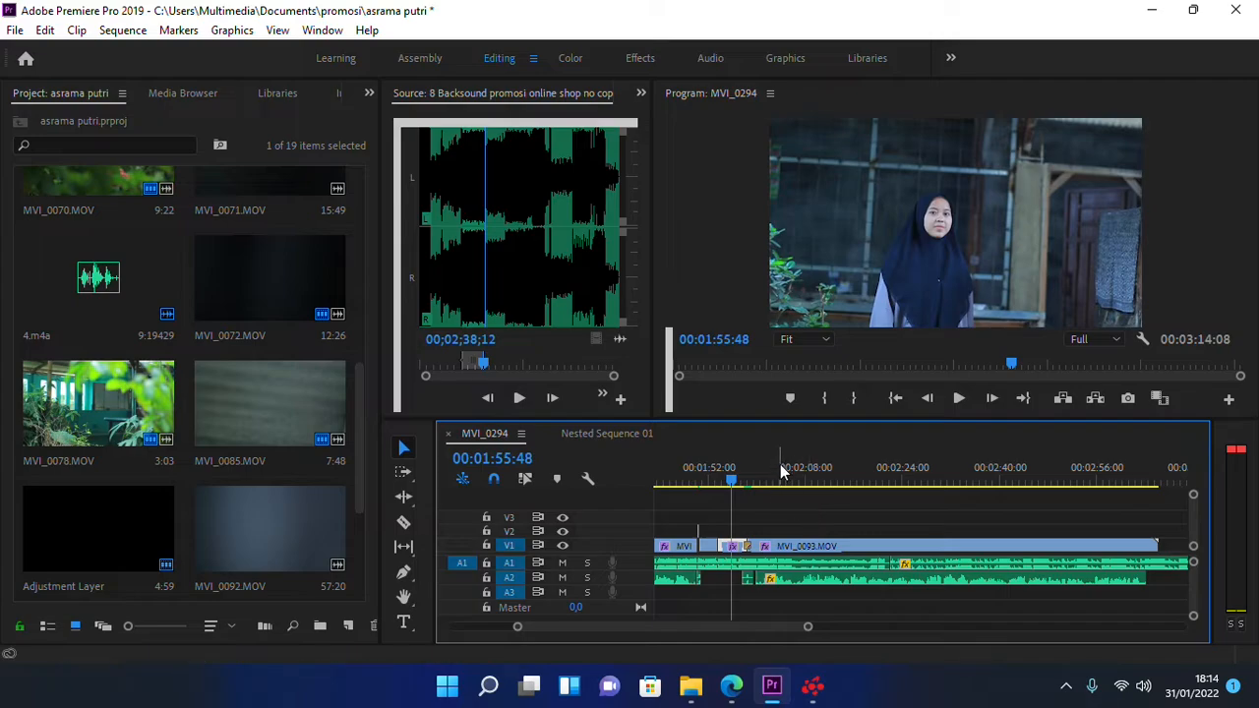
- Play the MVI_0093.MOV section from about 00:02:08 to 00:02:21
click(813, 469)
scroll(833, 499, down, 1)
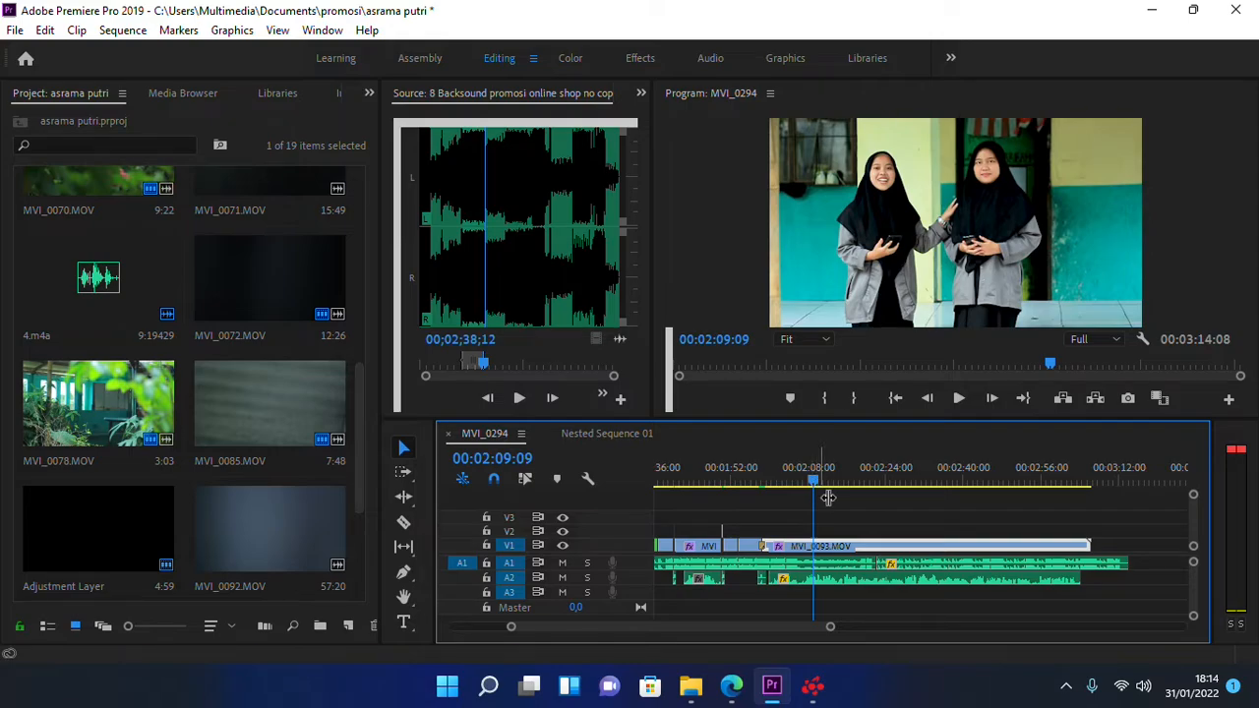
click(806, 482)
key(space)
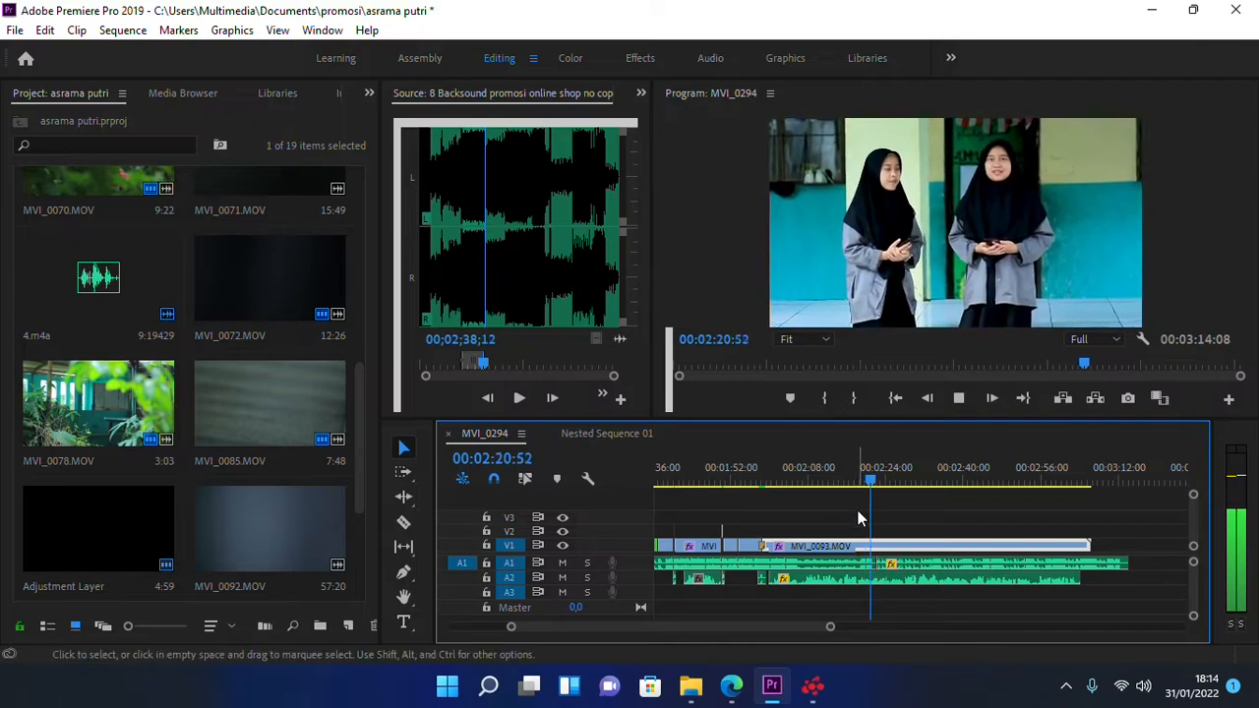
key(space)
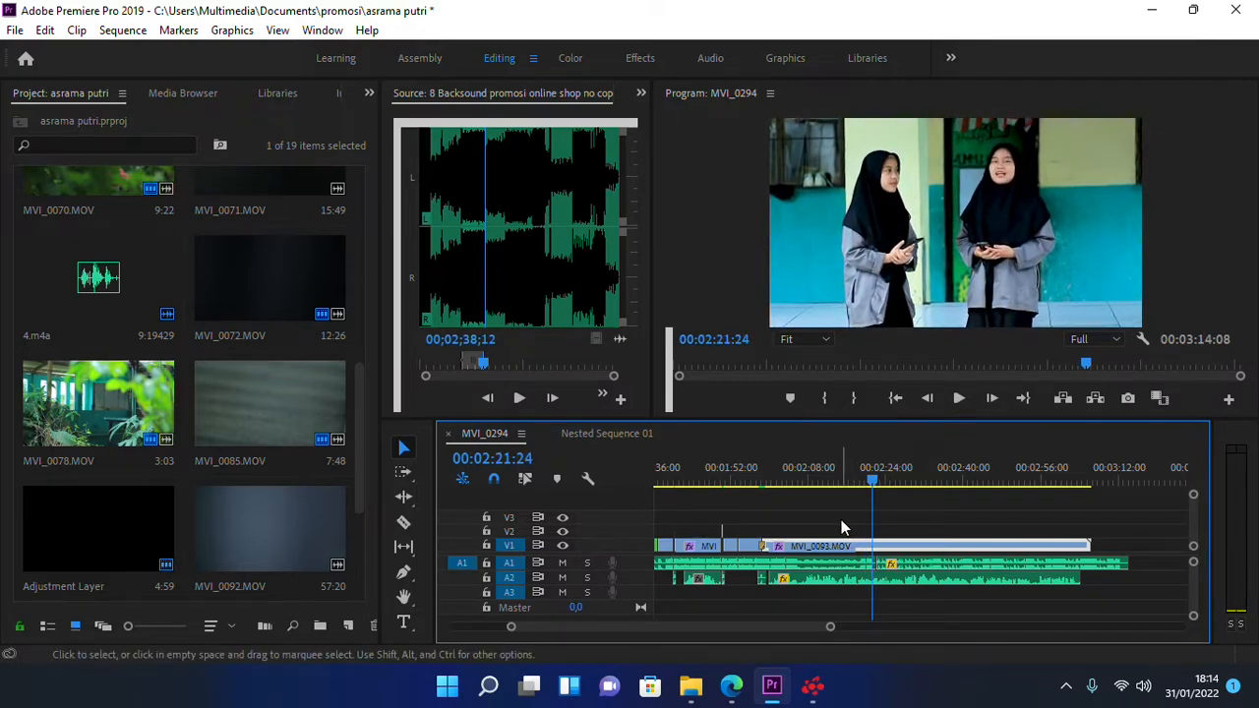
- Park the playhead at 00:02:20:48 and increase the height of the audio tracks
scroll(908, 588, up, 3)
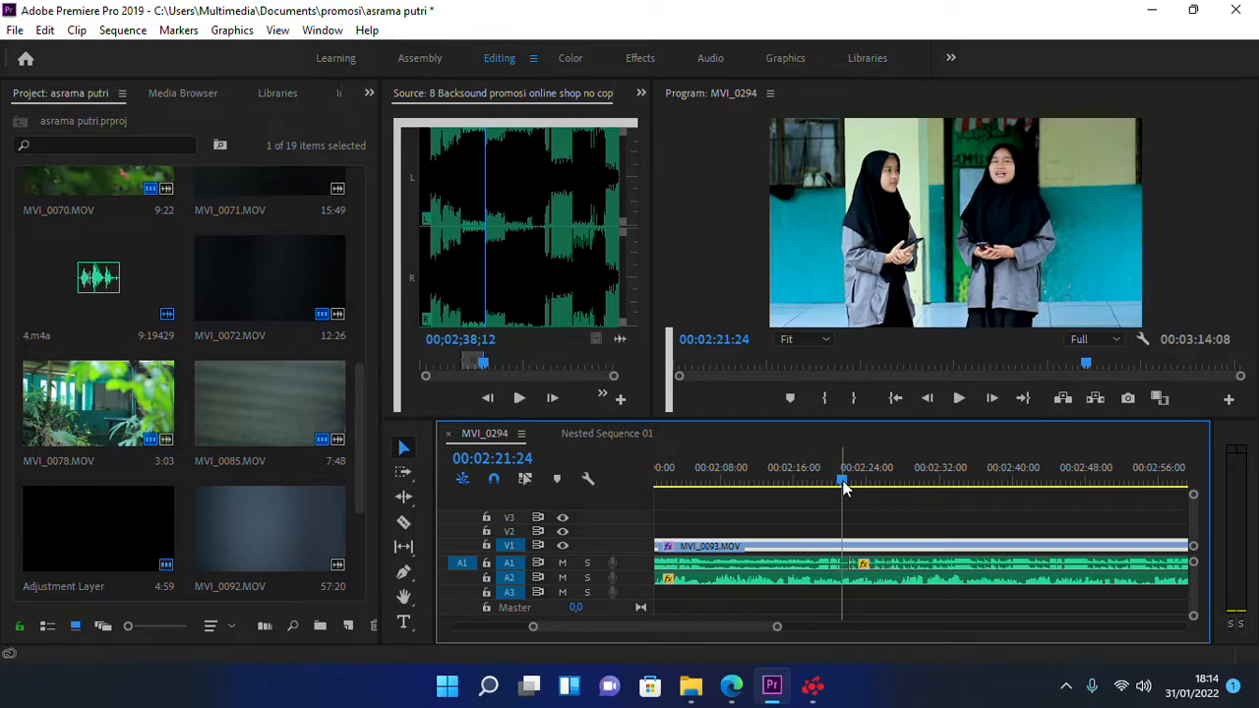
drag(843, 484, 839, 484)
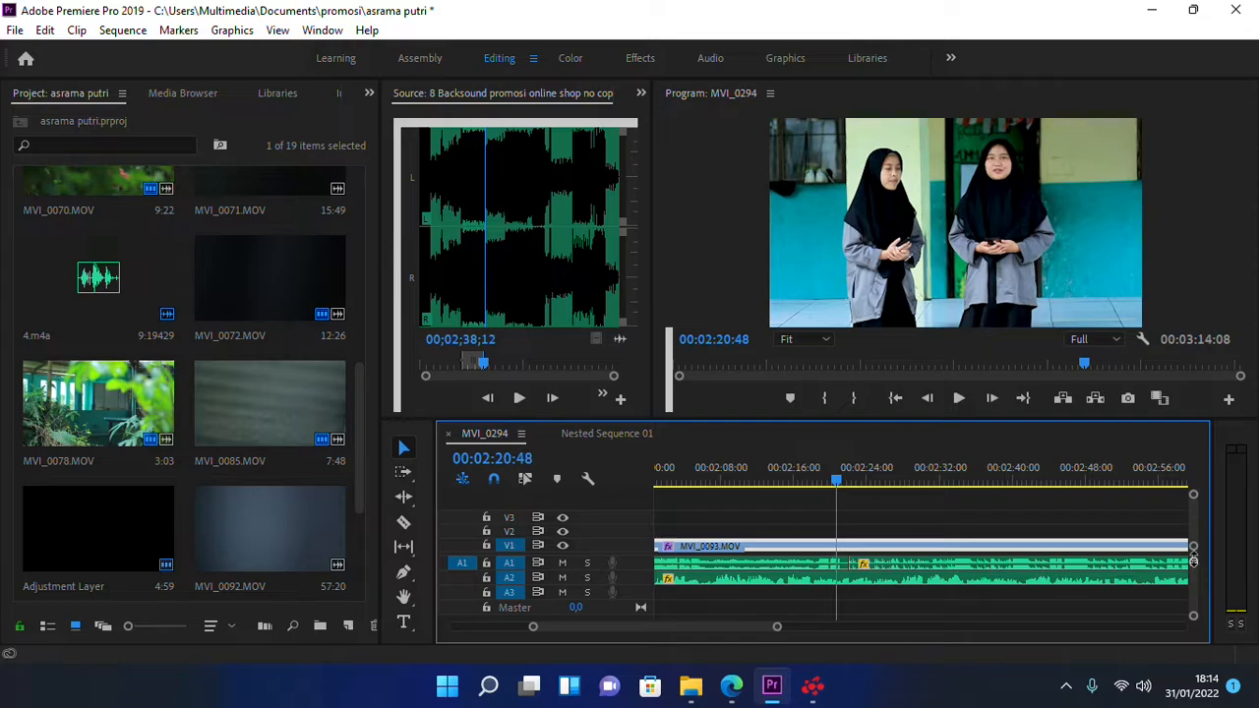
drag(1193, 561, 1193, 563)
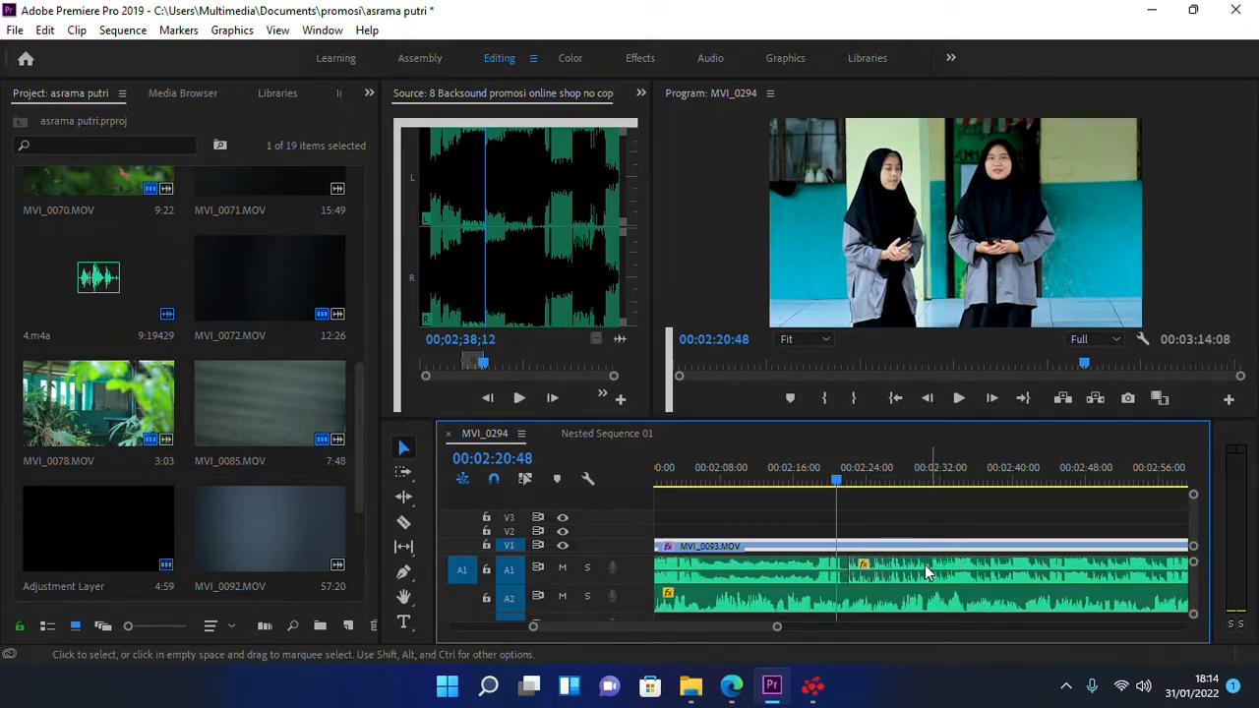
- Switch to File Explorer and bring up the 700 footage folder
mouse_move(694, 695)
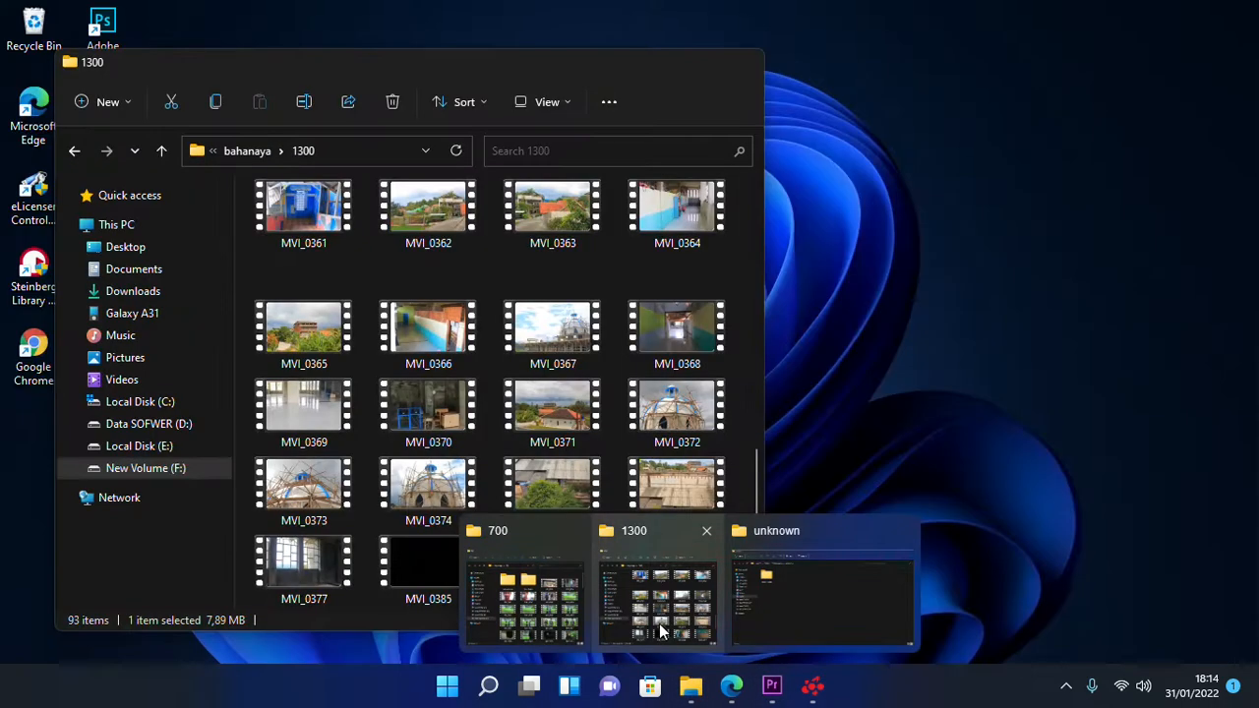
click(664, 595)
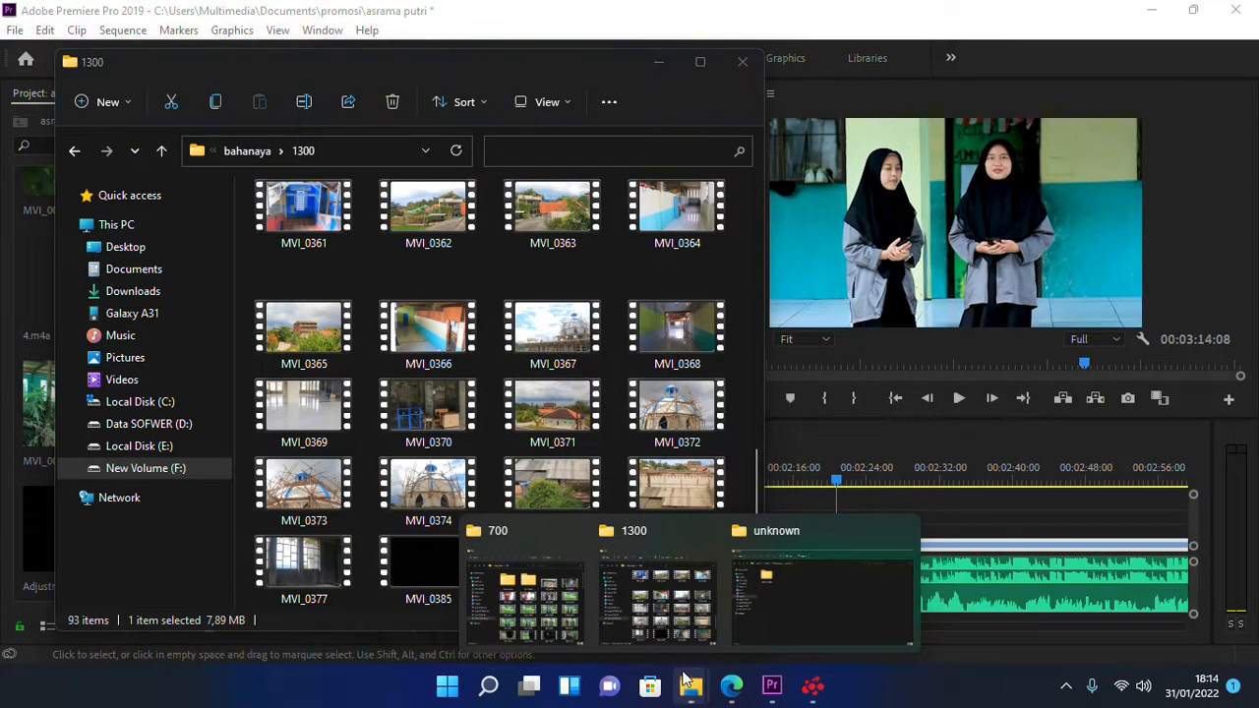
click(539, 602)
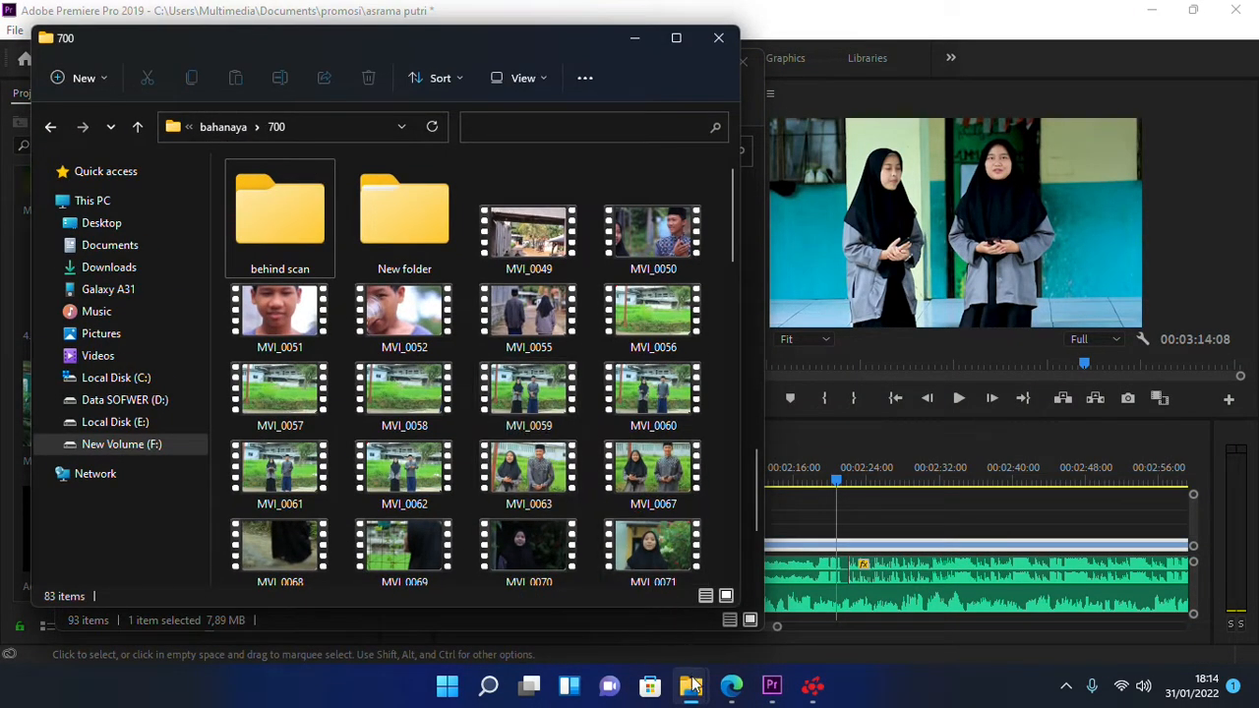
- Bring up the 1300 footage folder and browse its clips for dormitory banner footage
mouse_move(694, 694)
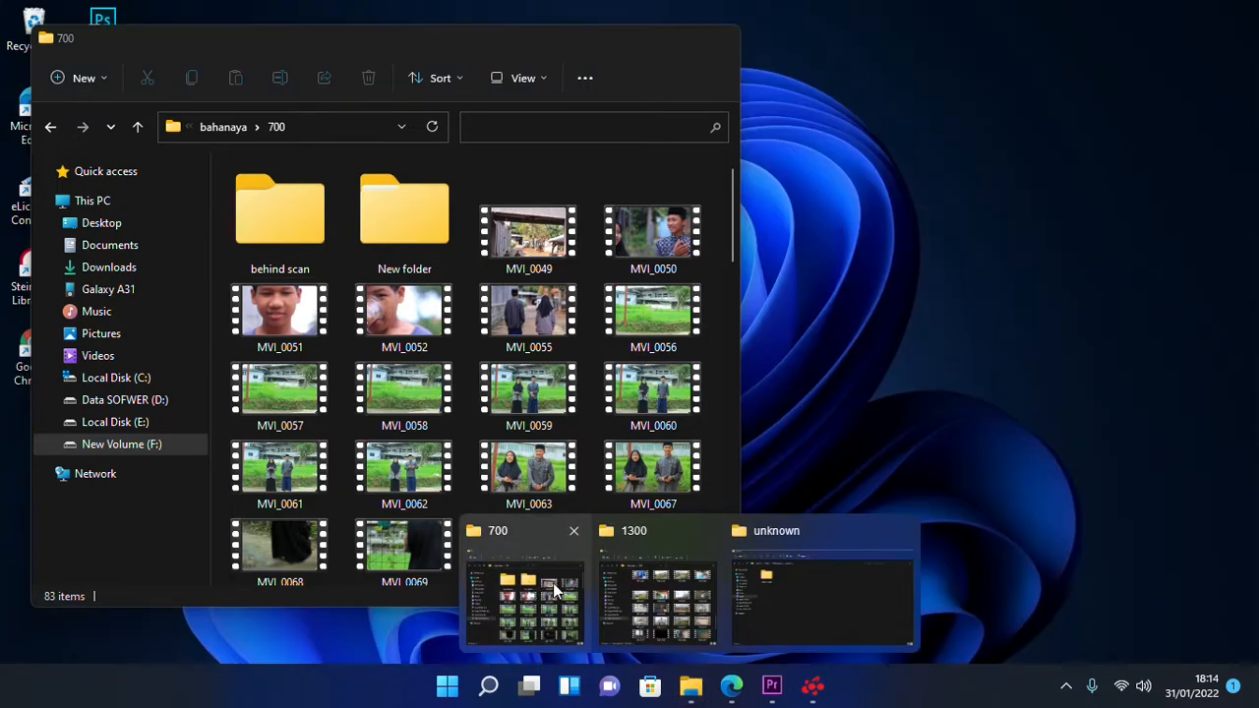
click(682, 582)
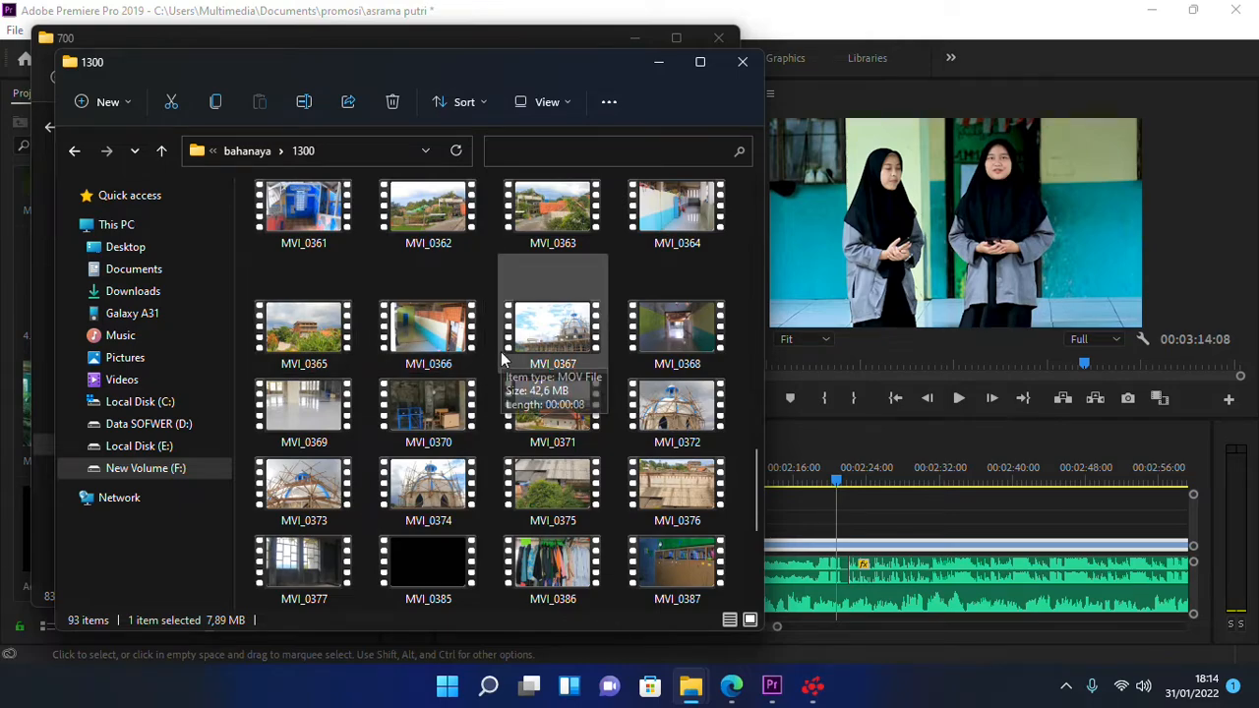
scroll(481, 384, down, 5)
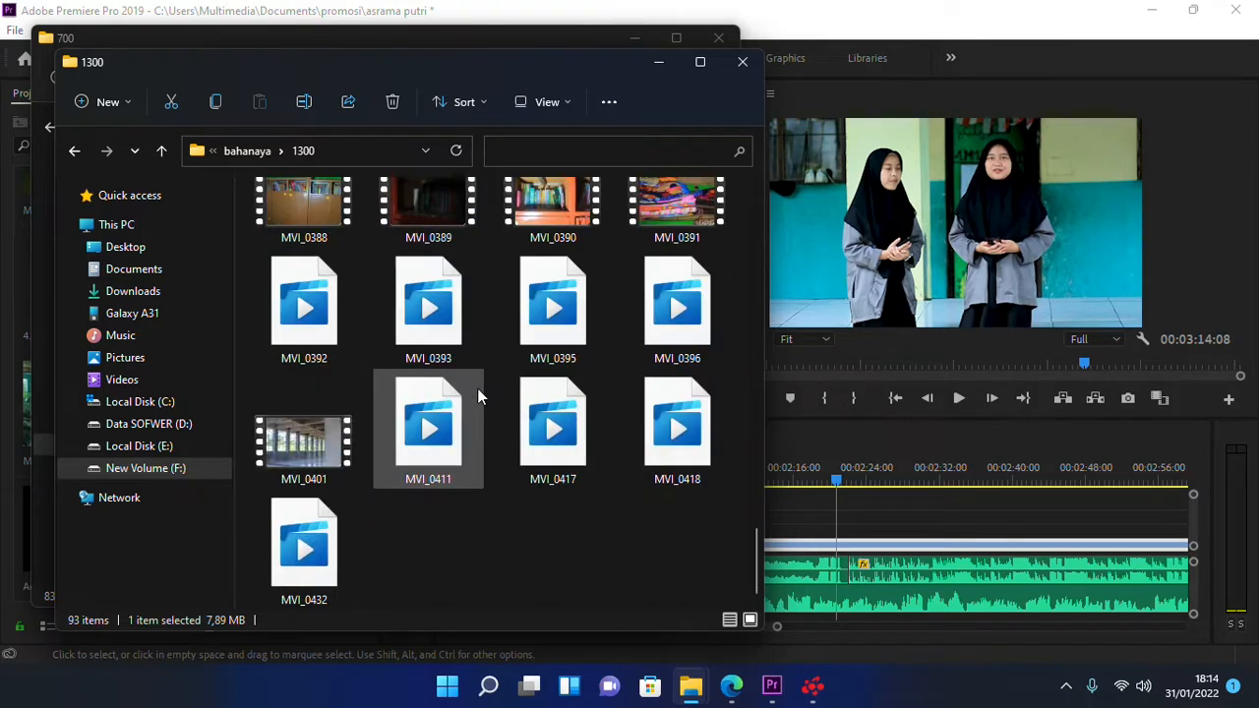
scroll(479, 392, up, 8)
scroll(480, 395, up, 2)
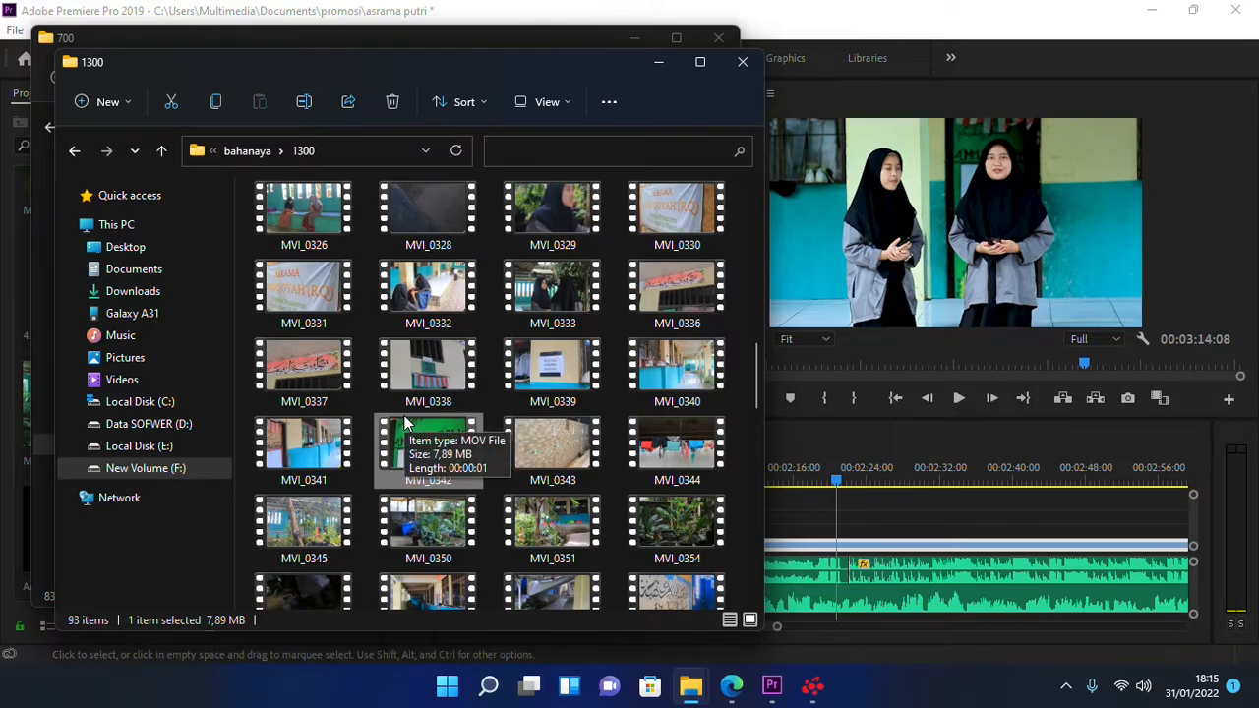
- Preview the banner clips MVI_0331 and MVI_0330 at full screen, replay MVI_0331, and close the player
click(683, 210)
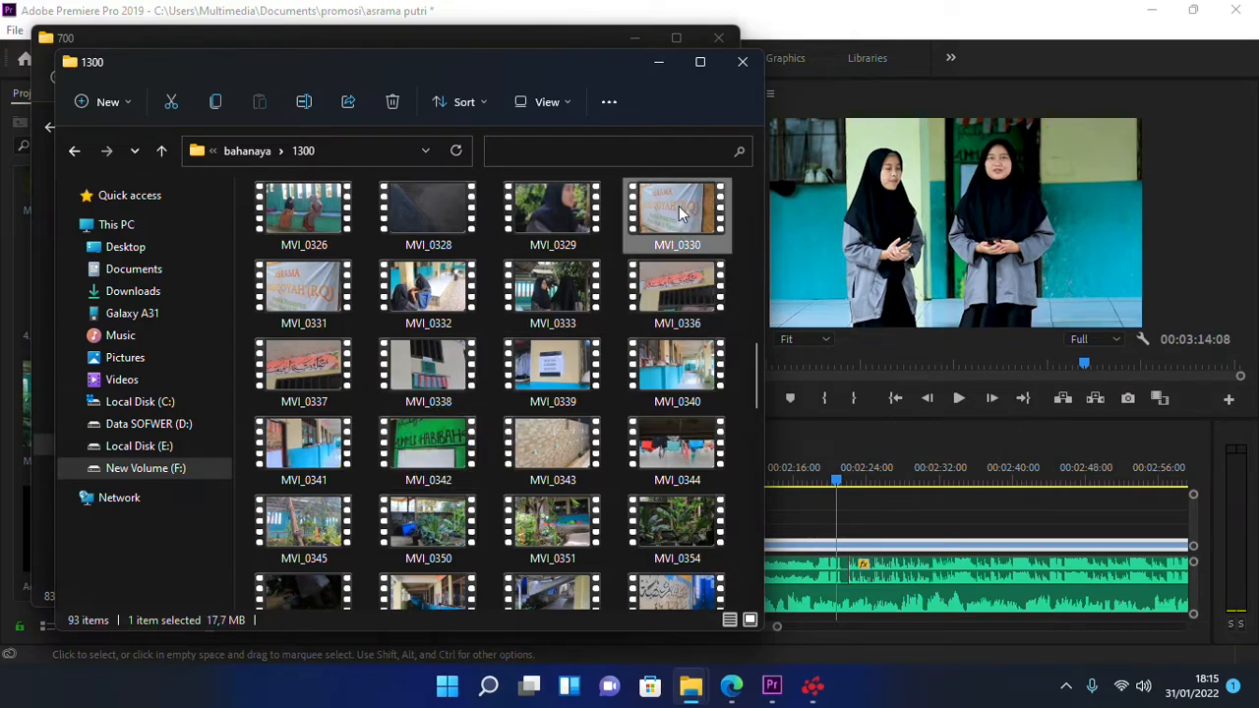
double_click(318, 287)
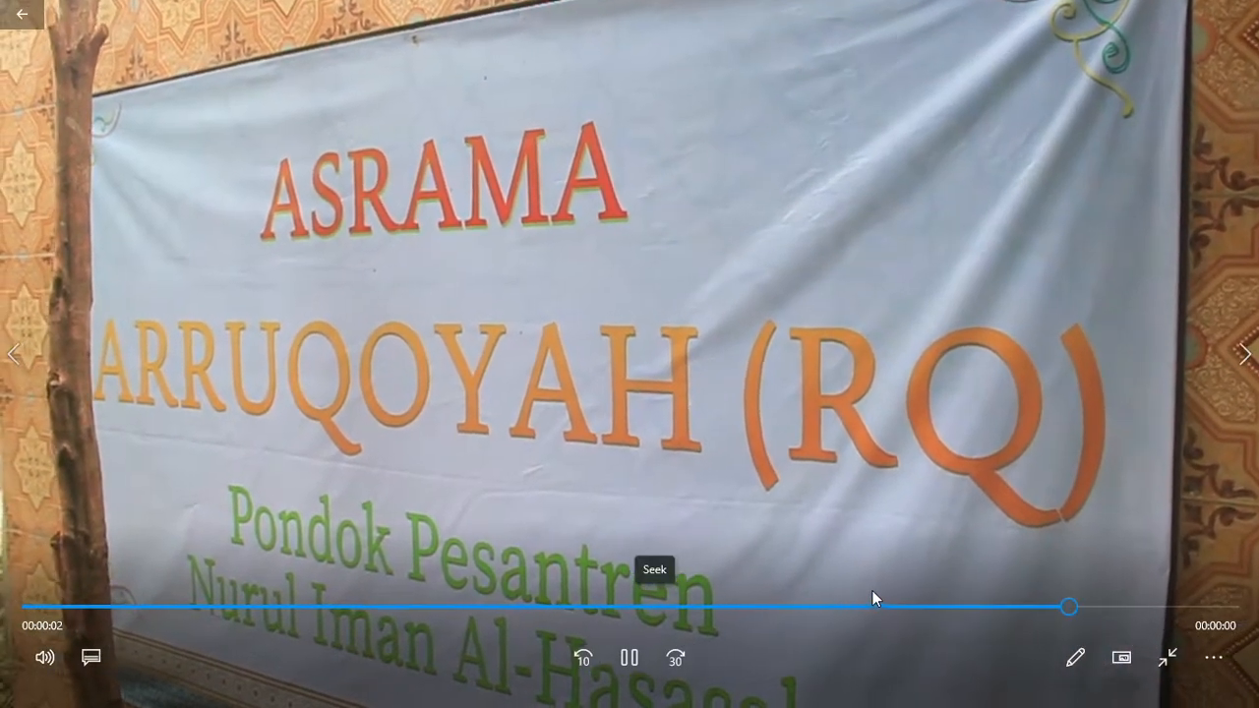
click(1168, 657)
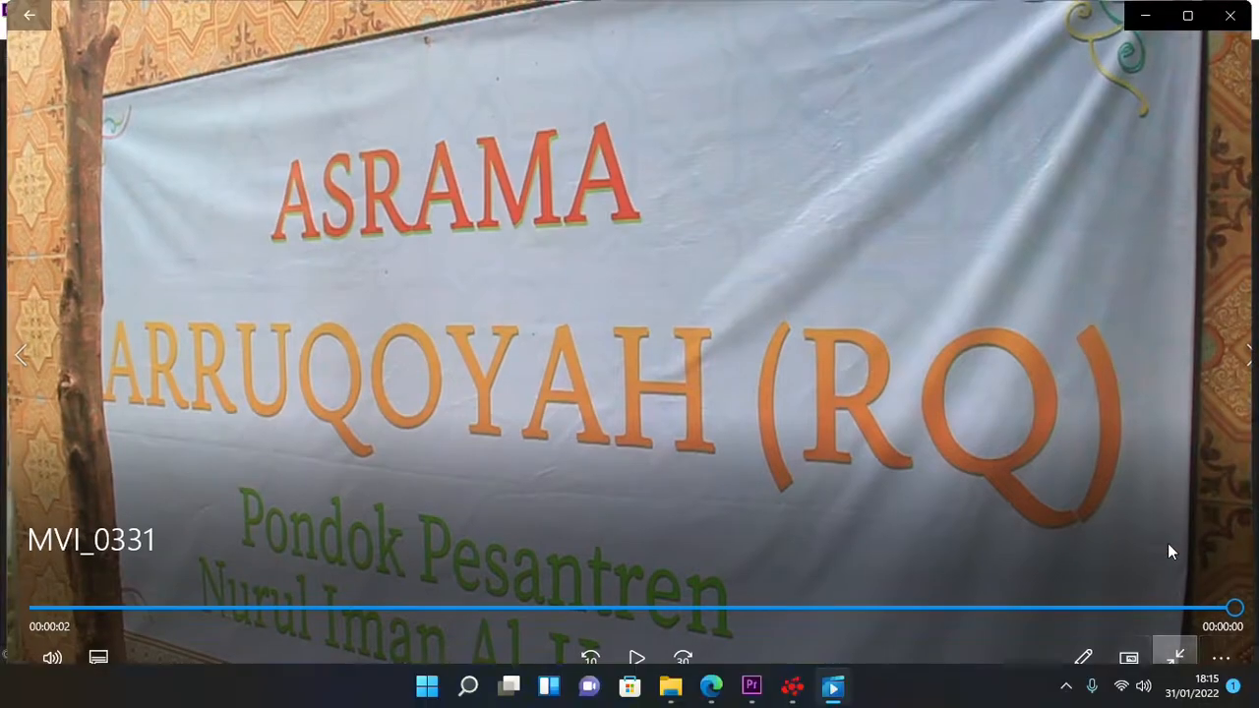
click(1231, 14)
double_click(666, 220)
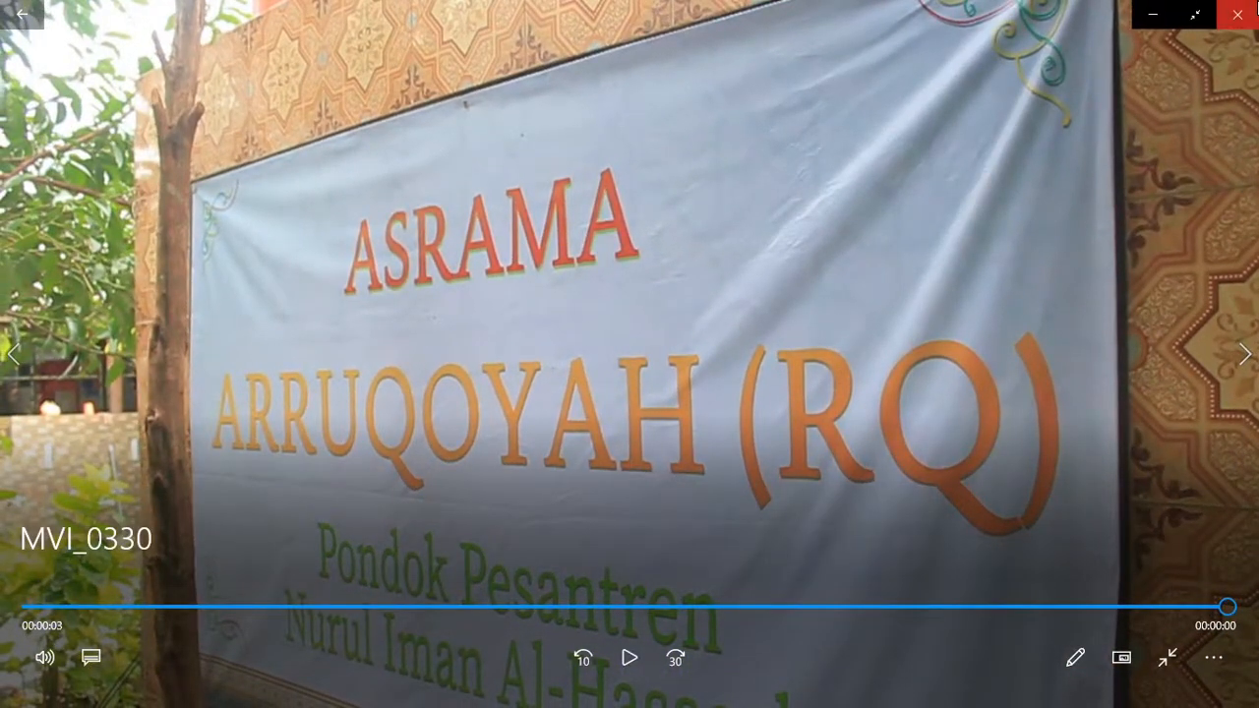
click(1256, 5)
double_click(310, 298)
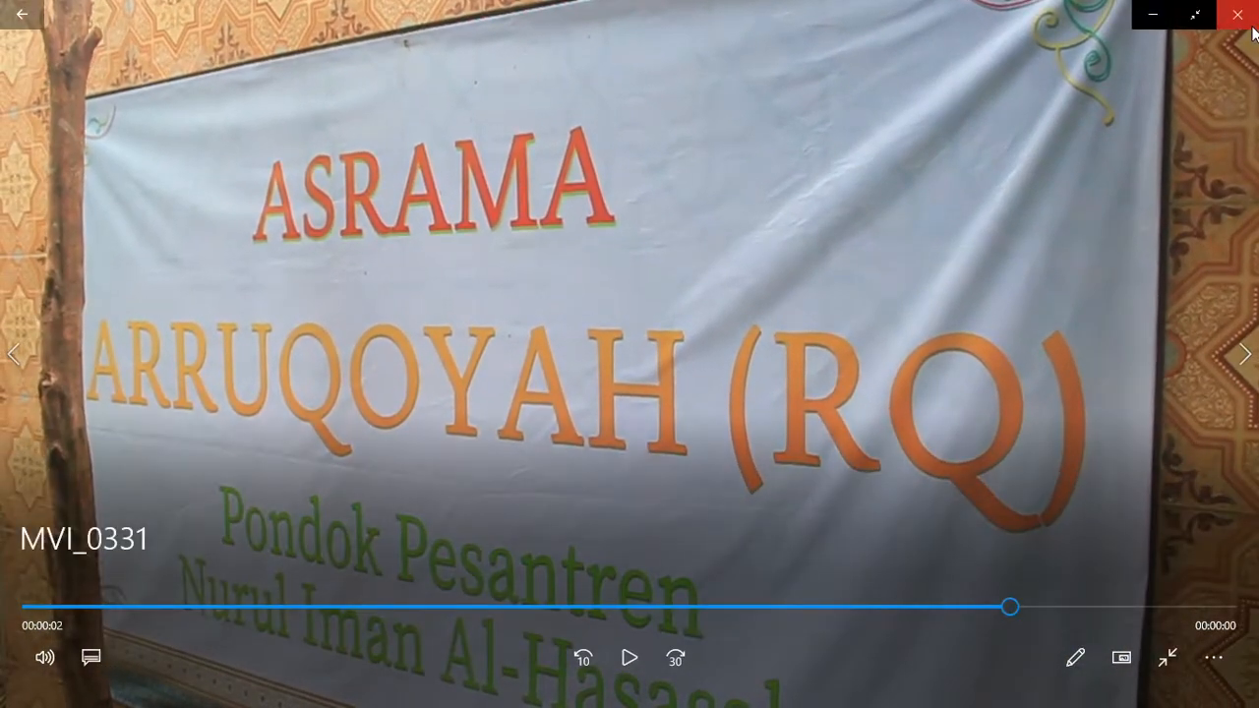
click(1245, 14)
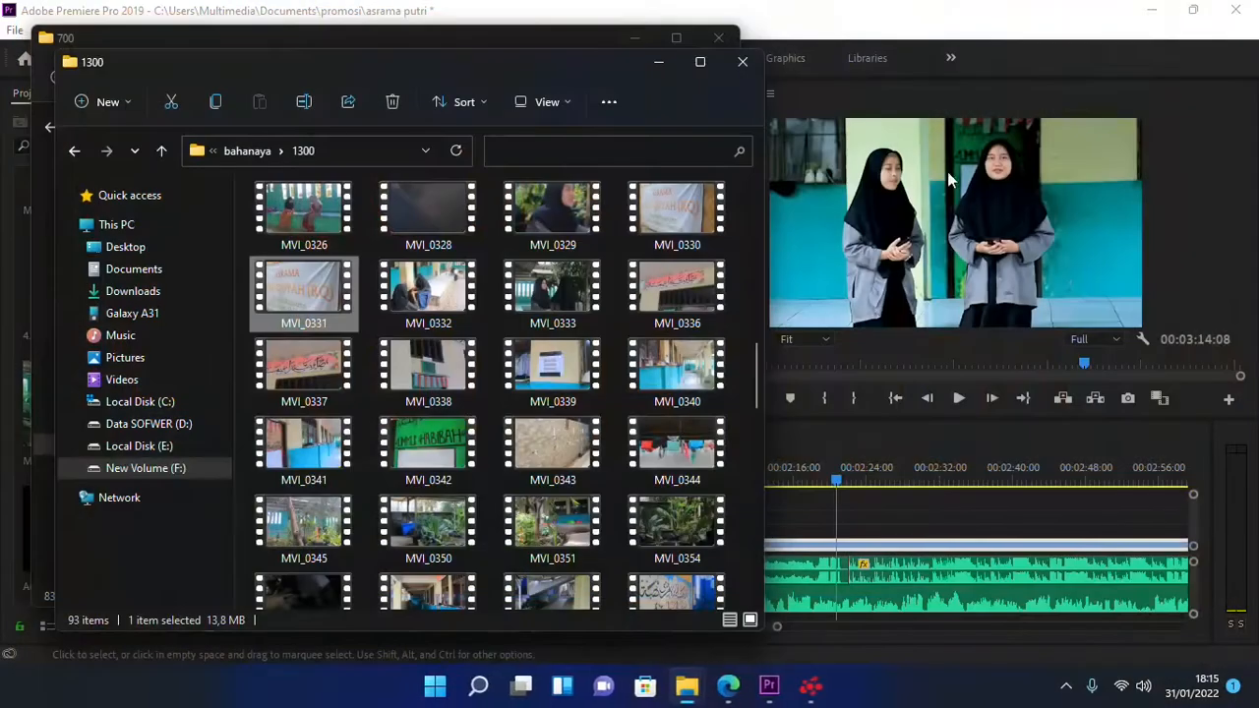
drag(291, 281, 327, 359)
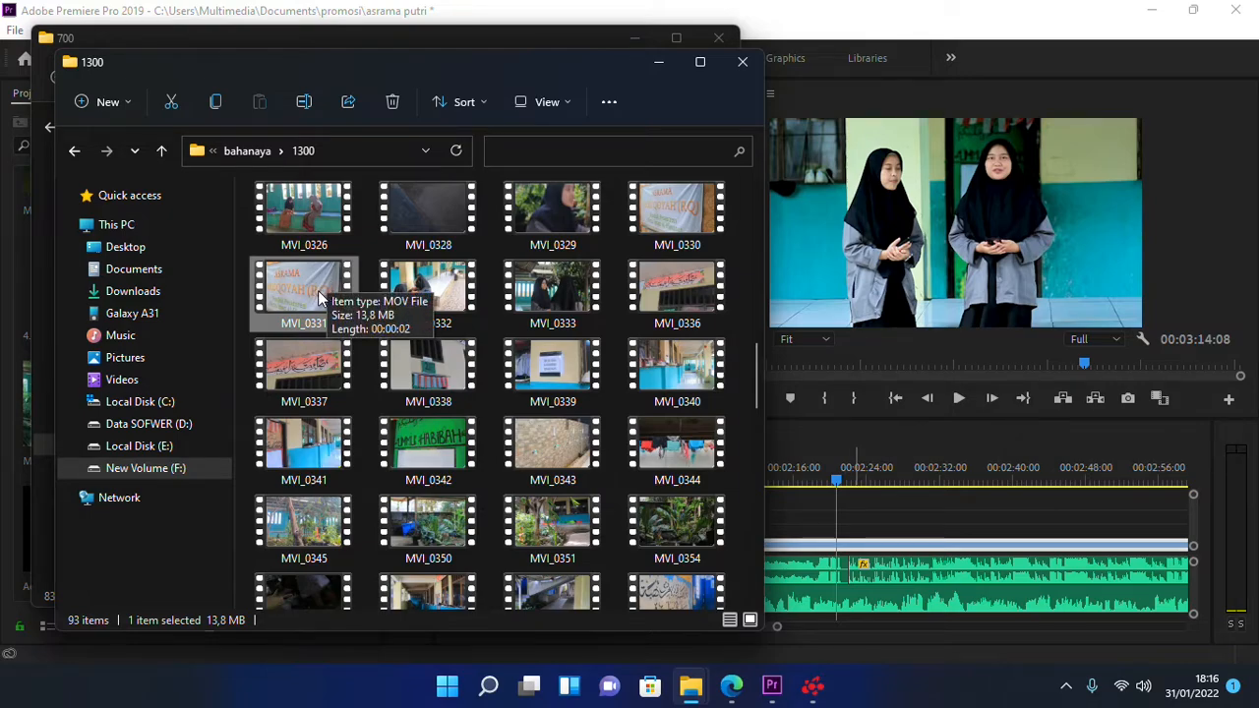
mouse_move(315, 275)
mouse_down()
mouse_move(801, 698)
mouse_move(885, 698)
mouse_move(839, 673)
mouse_move(886, 678)
mouse_move(843, 682)
mouse_move(861, 689)
mouse_move(509, 413)
mouse_move(319, 292)
mouse_up()
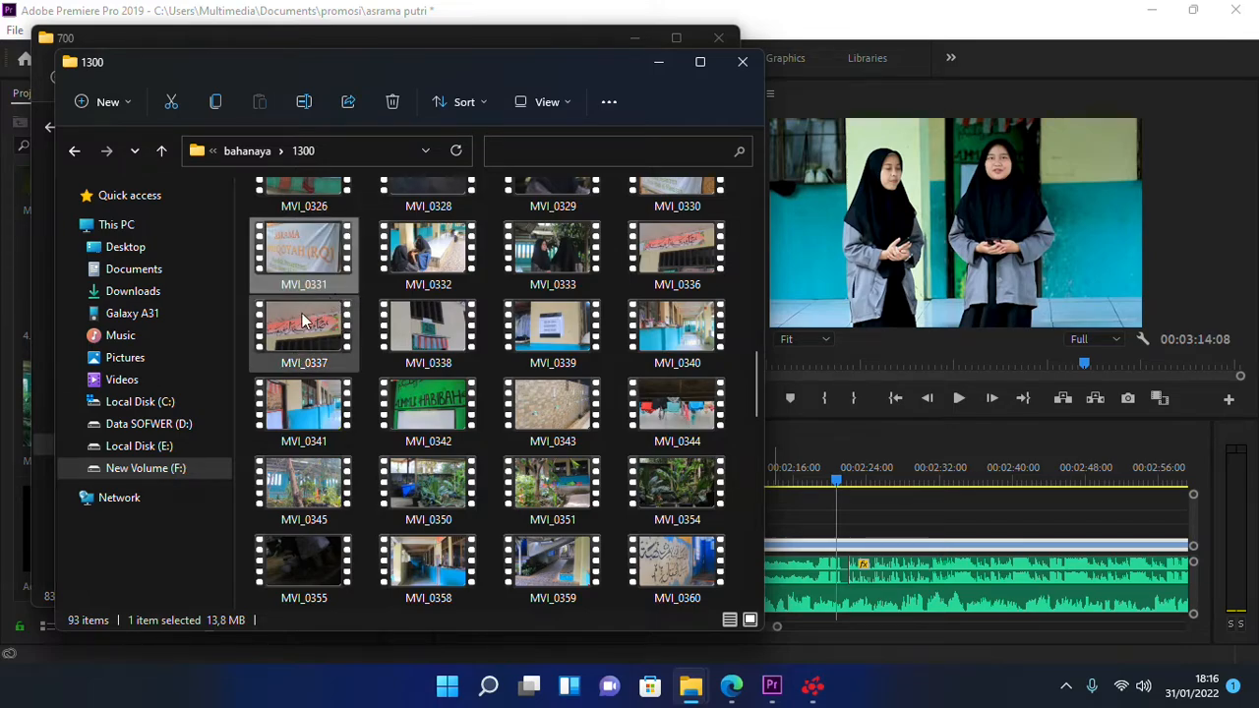
scroll(332, 370, up, 2)
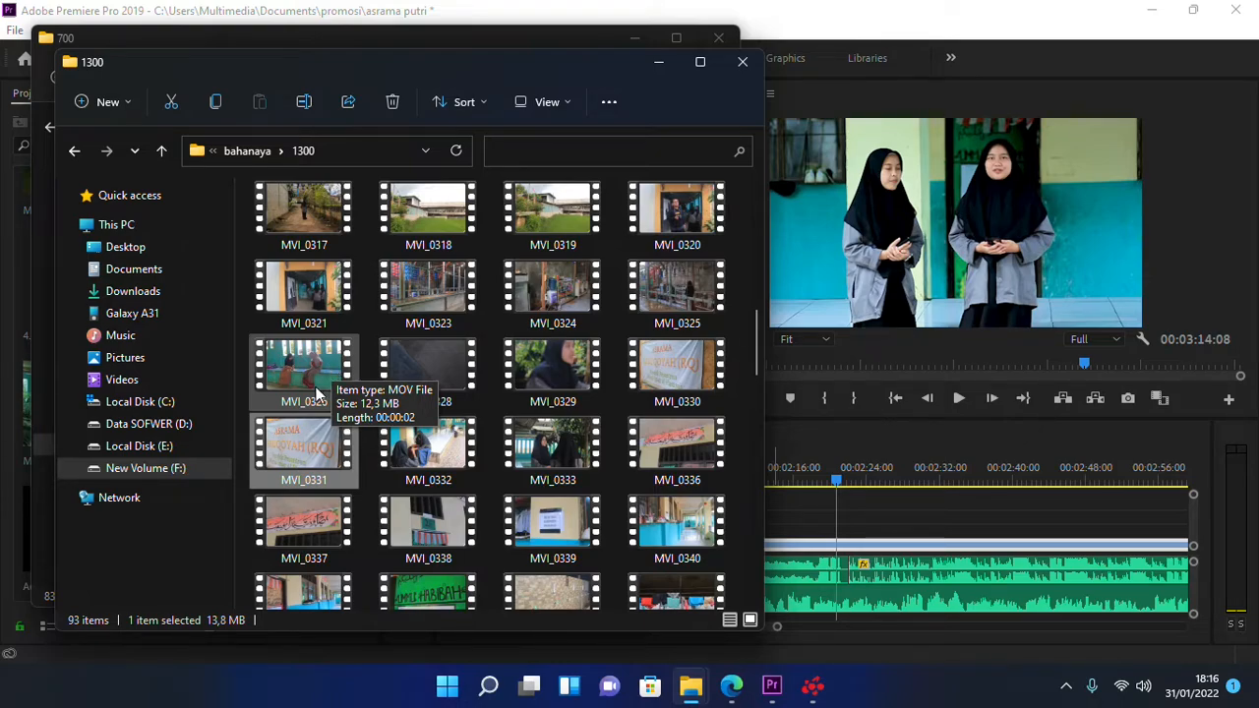
scroll(315, 392, down, 5)
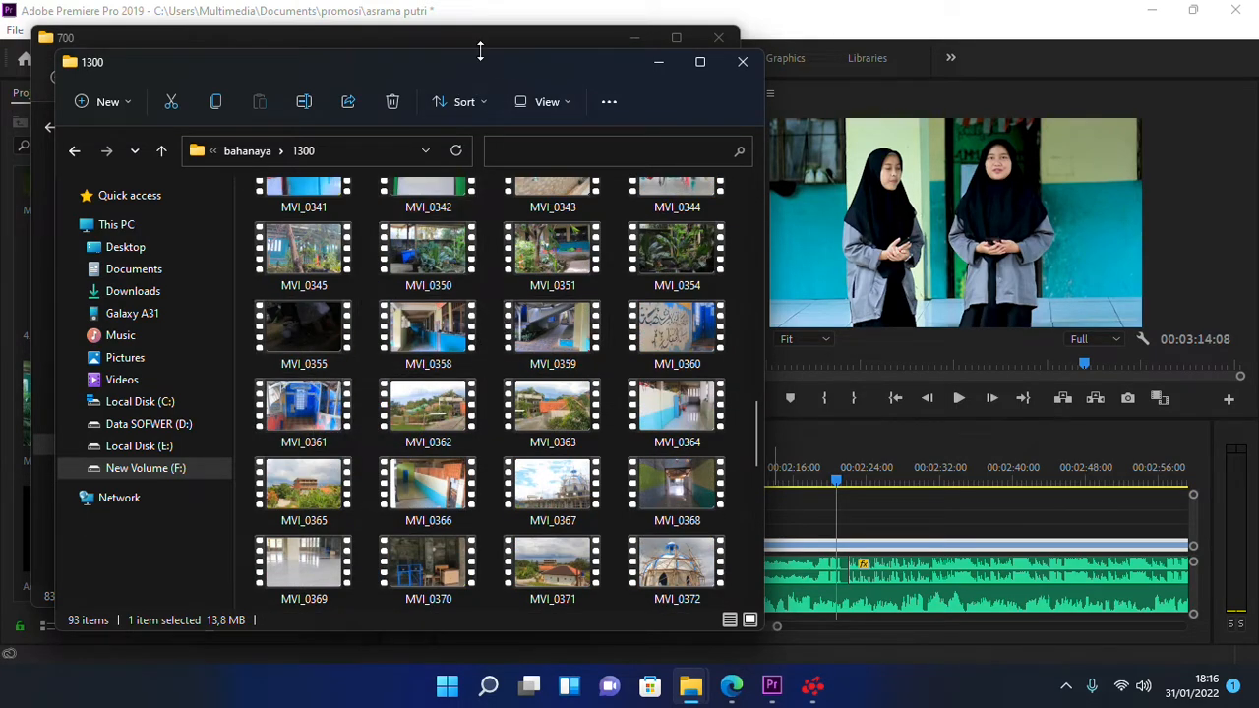
- Move the 1300 and 700 folder windows aside to uncover the editing panels, keeping the 1300 folder in front at MVI_0331
drag(448, 66, 906, 52)
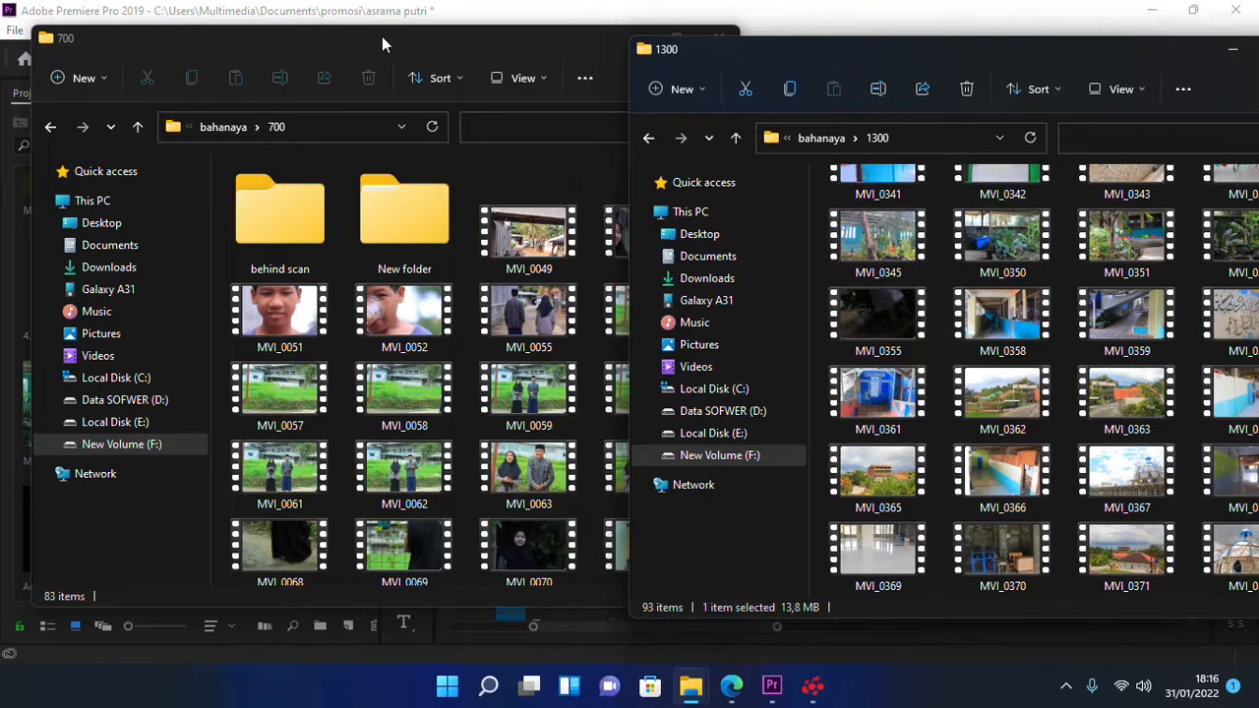
drag(381, 37, 1039, 69)
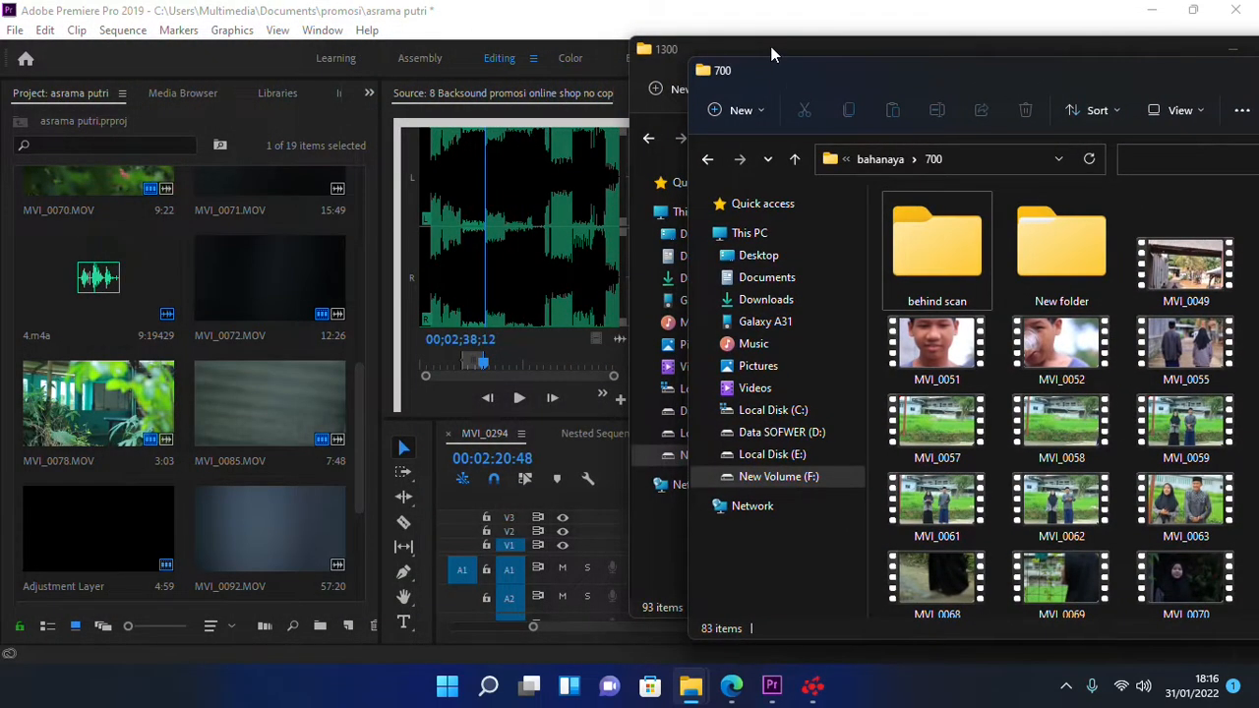
click(772, 49)
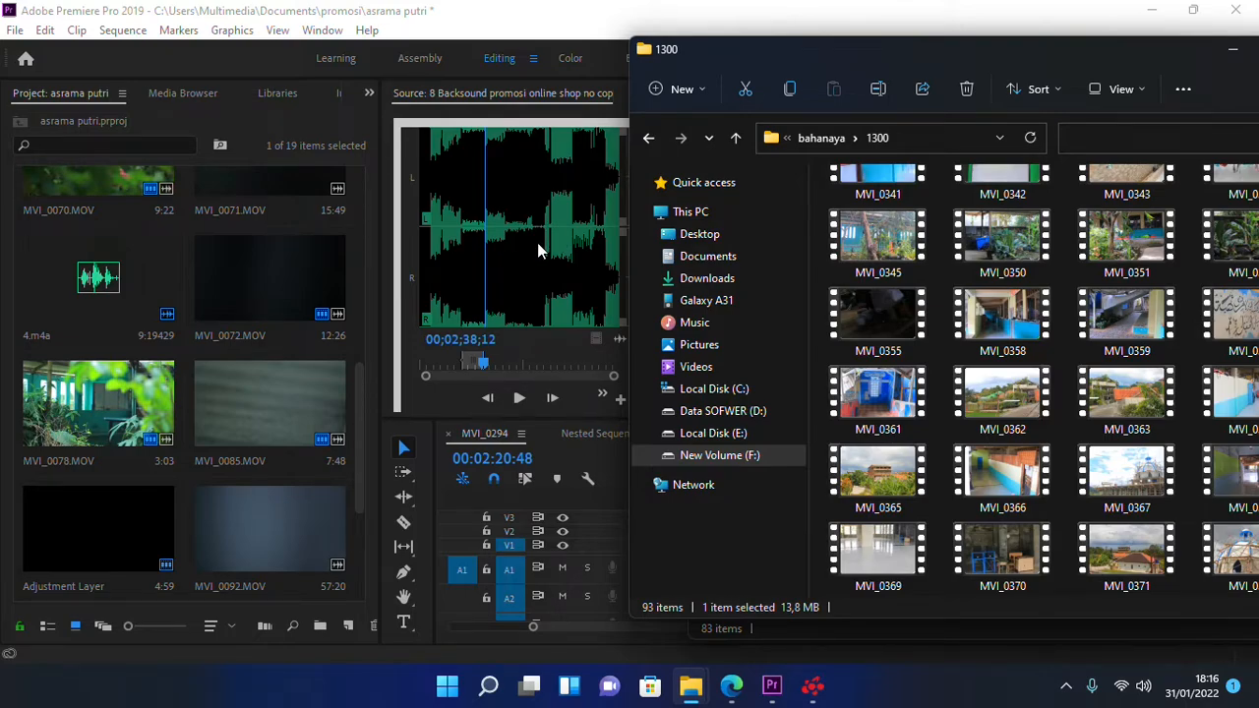
scroll(986, 343, up, 5)
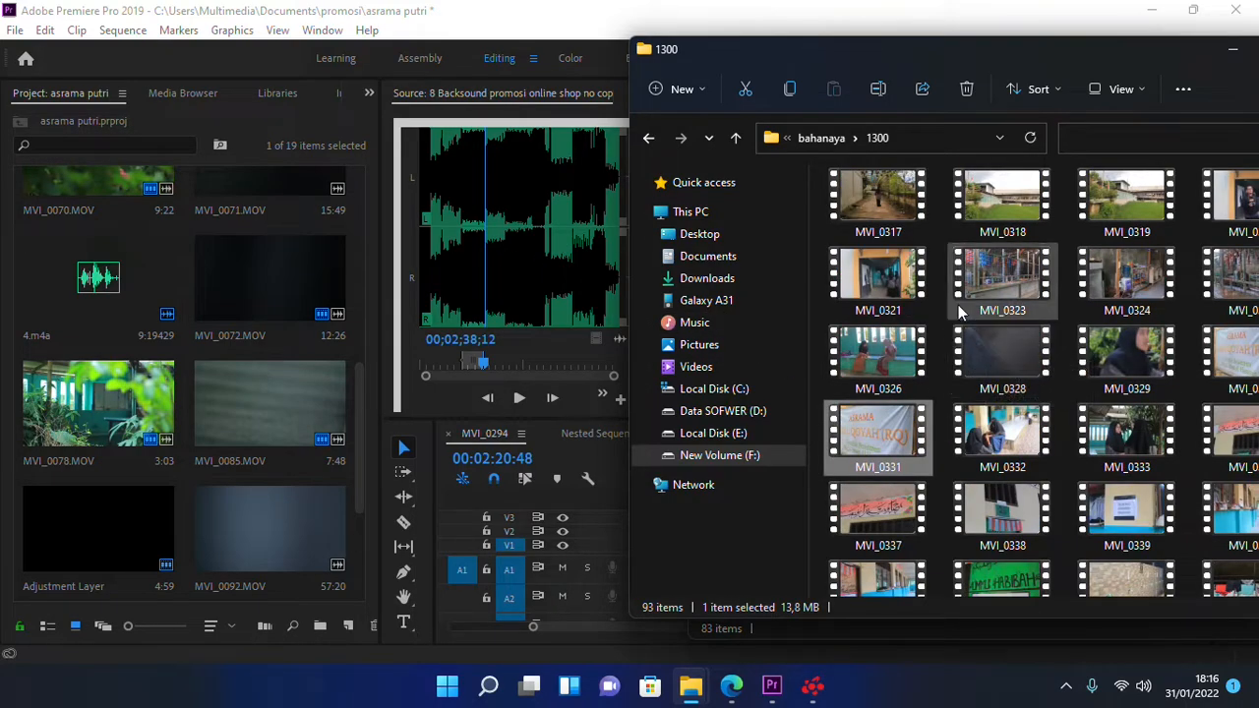
drag(936, 49, 853, 47)
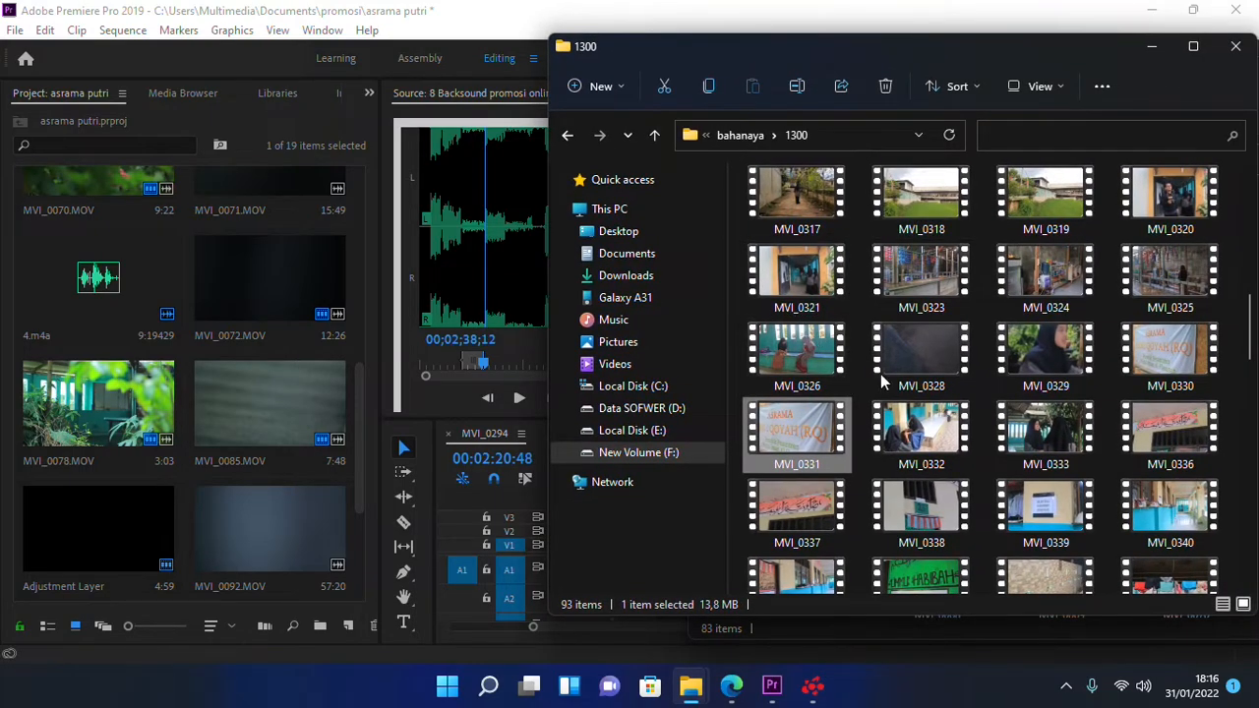
click(1195, 48)
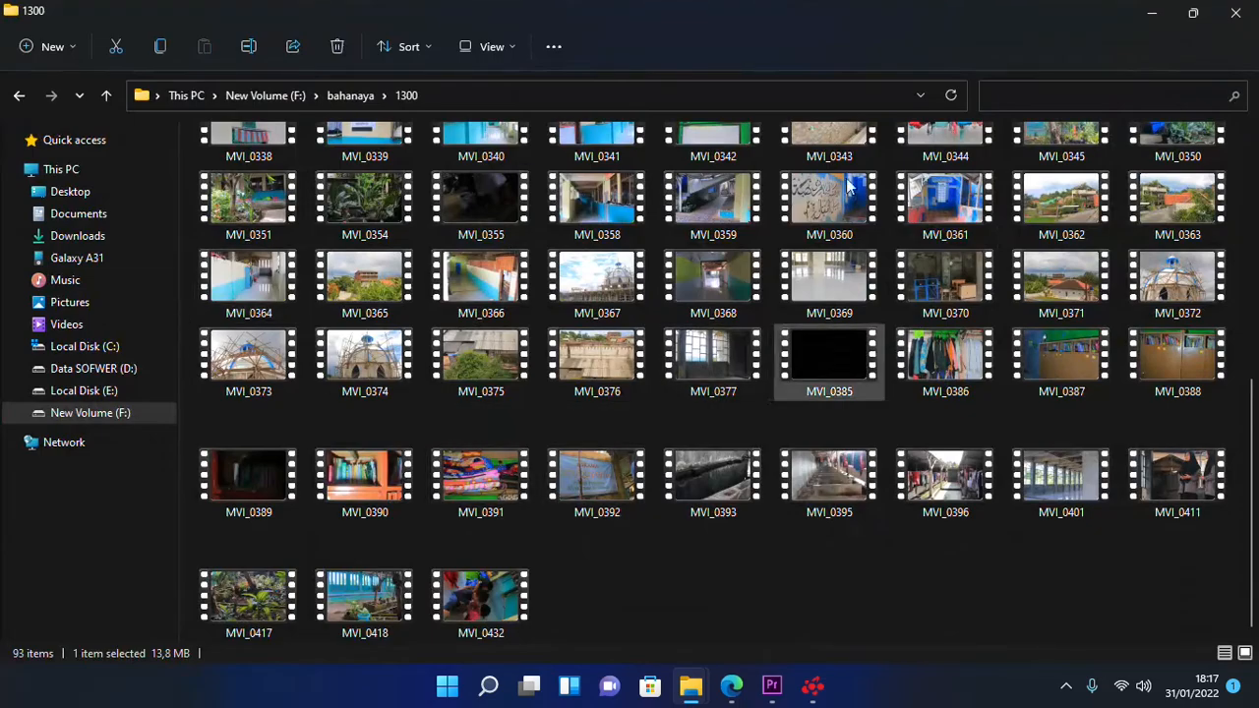
click(1194, 15)
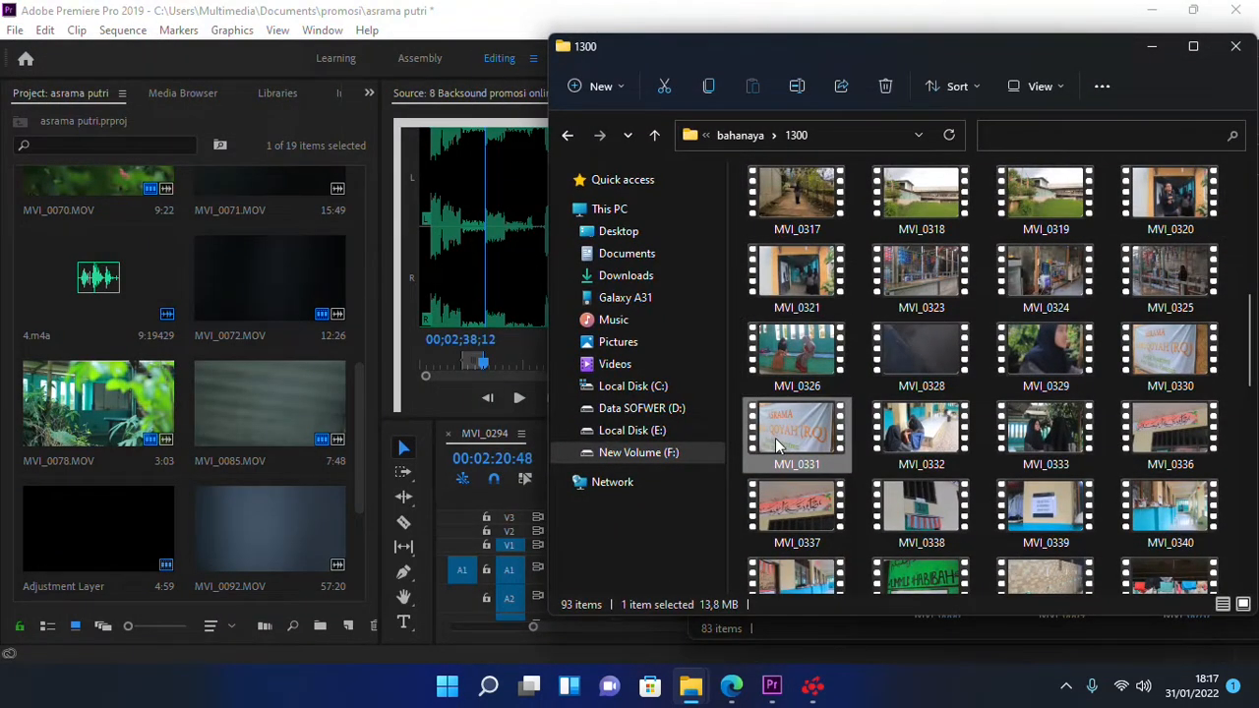
- Load MVI_0331 from the 1300 folder into the Source Monitor and return to Premiere Pro
drag(831, 440, 465, 285)
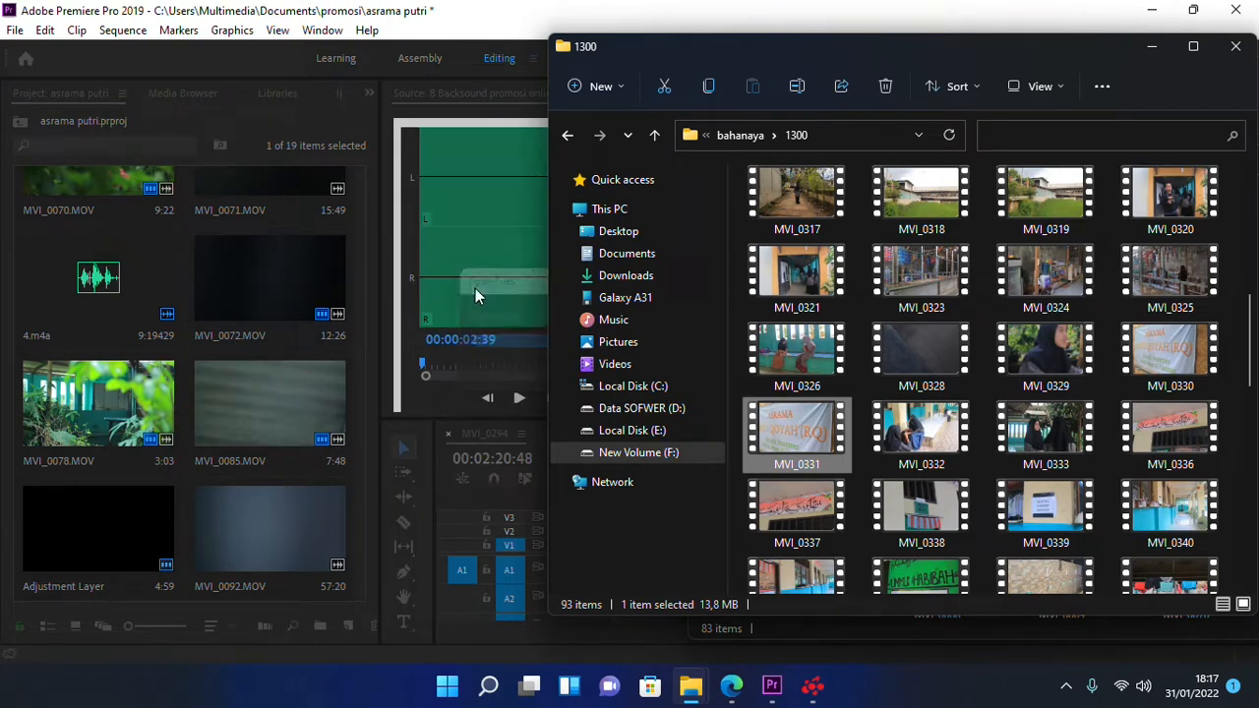
click(1152, 47)
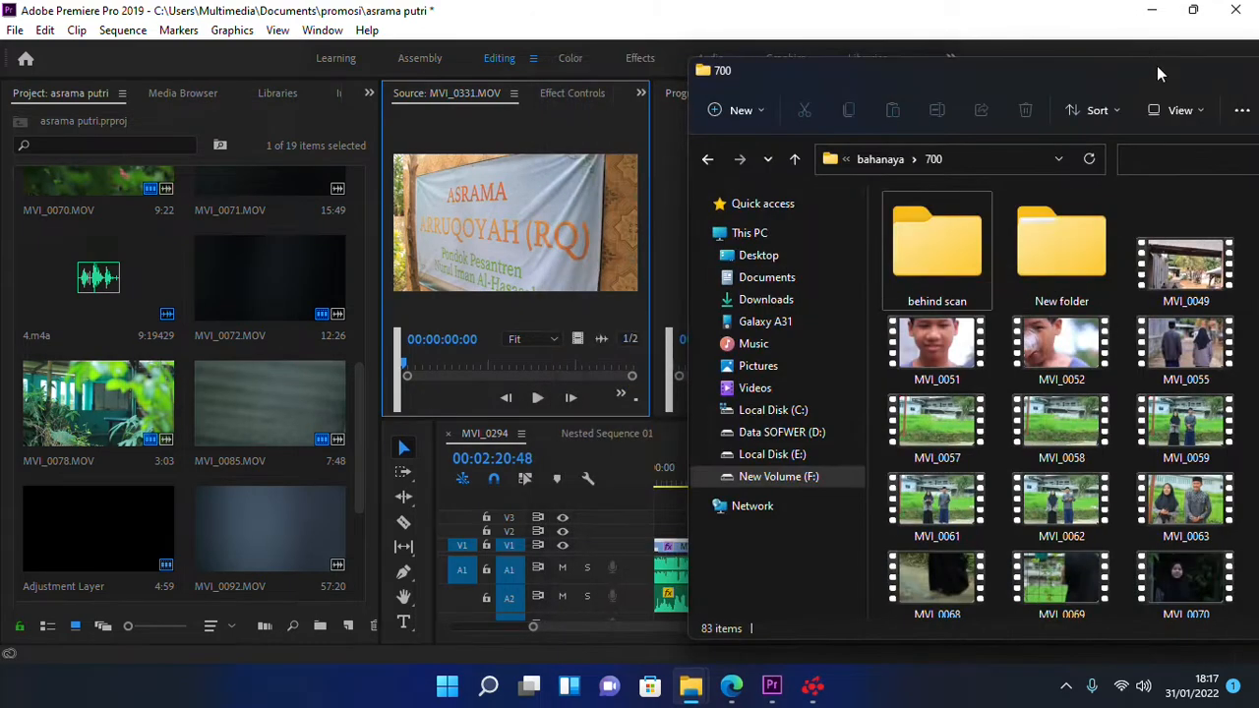
click(958, 54)
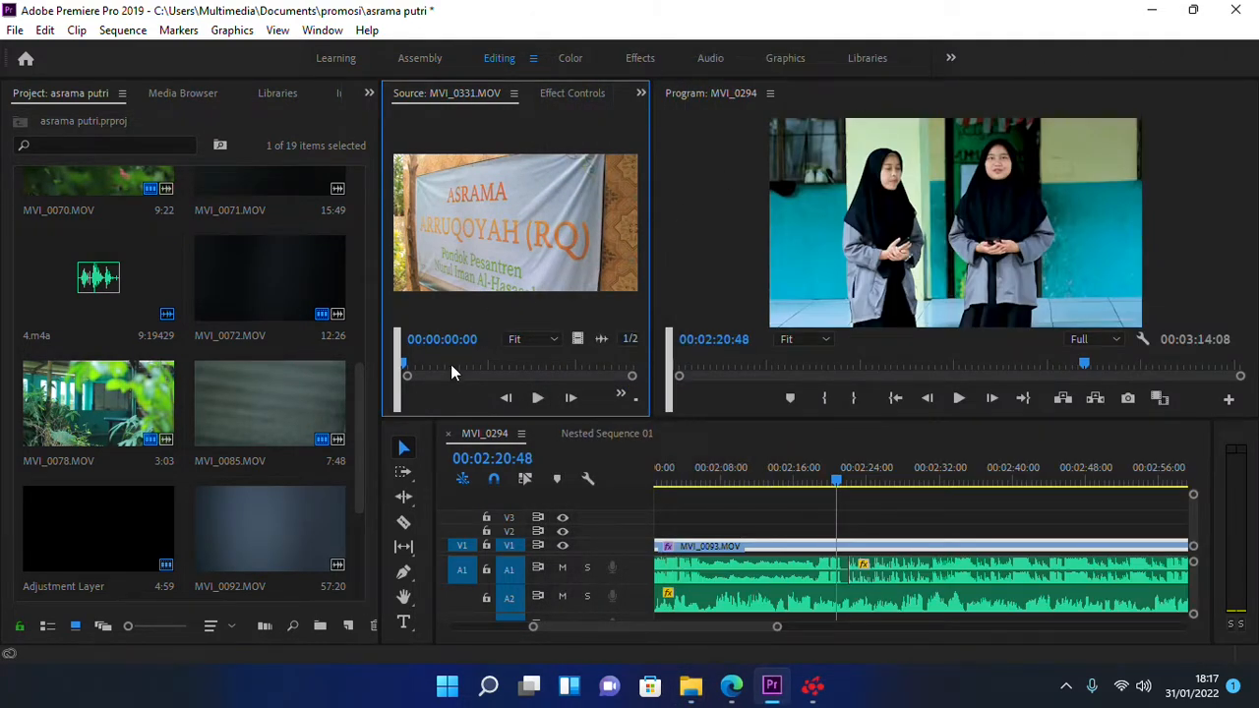
- Mark MVI_0331.MOV from near its start to 00:00:01:36 and place only its video on V2 at 00:02:20:48
drag(451, 364, 546, 369)
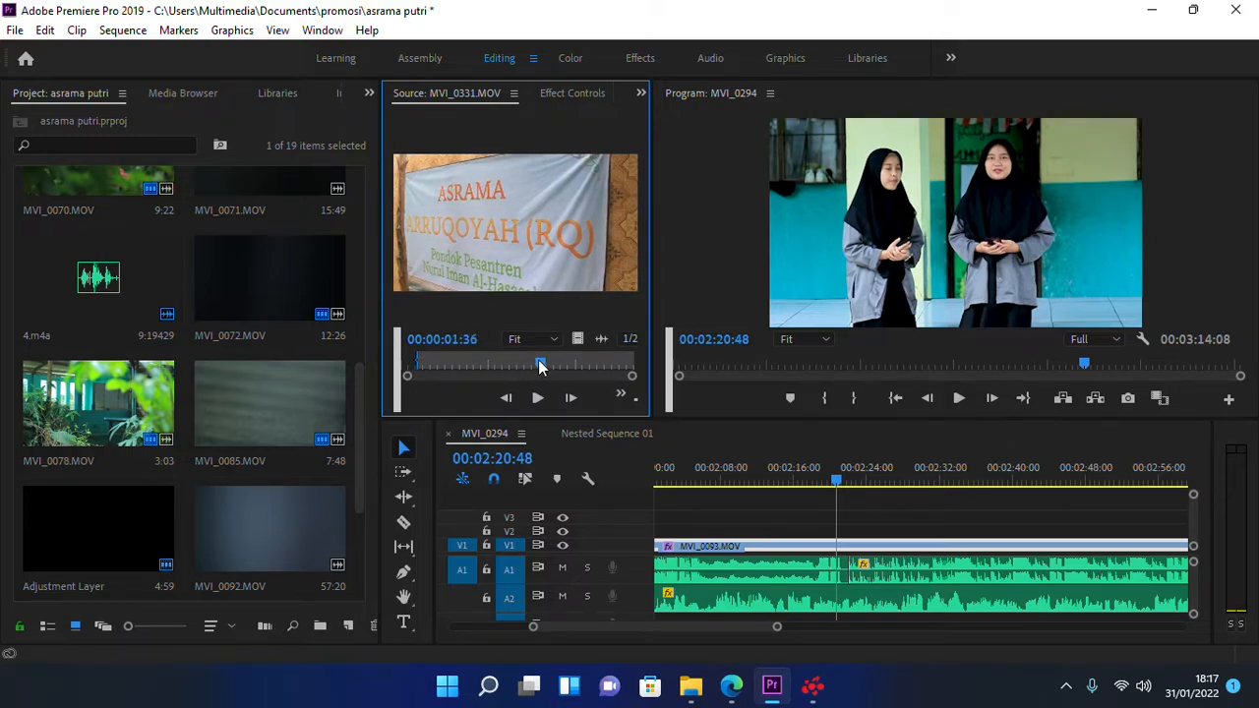
key(o)
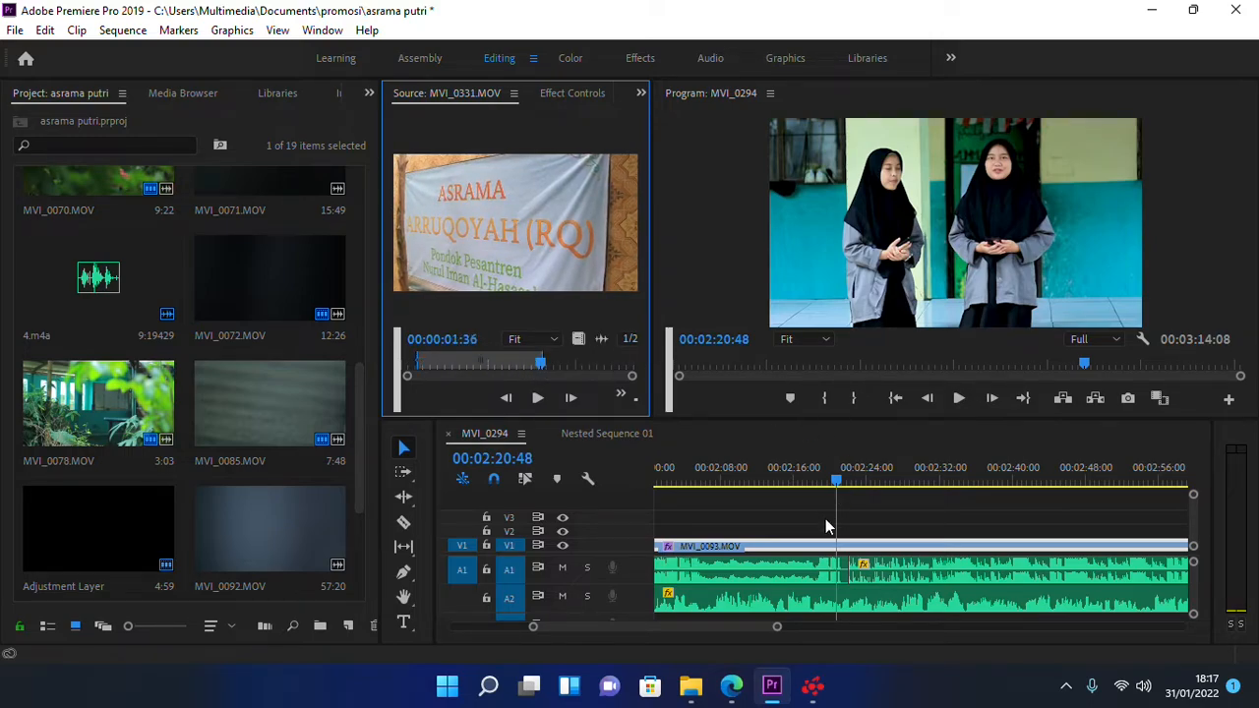
drag(583, 339, 838, 536)
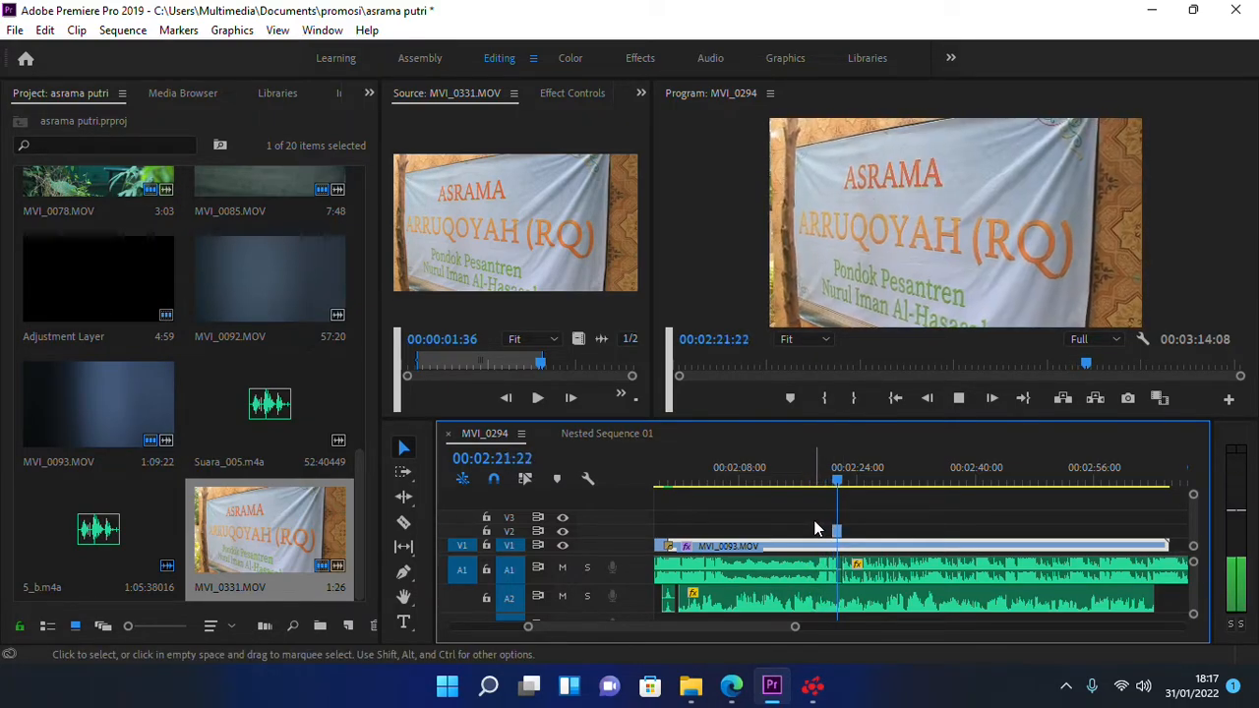
- Play the sequence across the banner clip on V2, starting shortly before 00:02:20, to check its placement
key(space)
scroll(860, 525, up, 2)
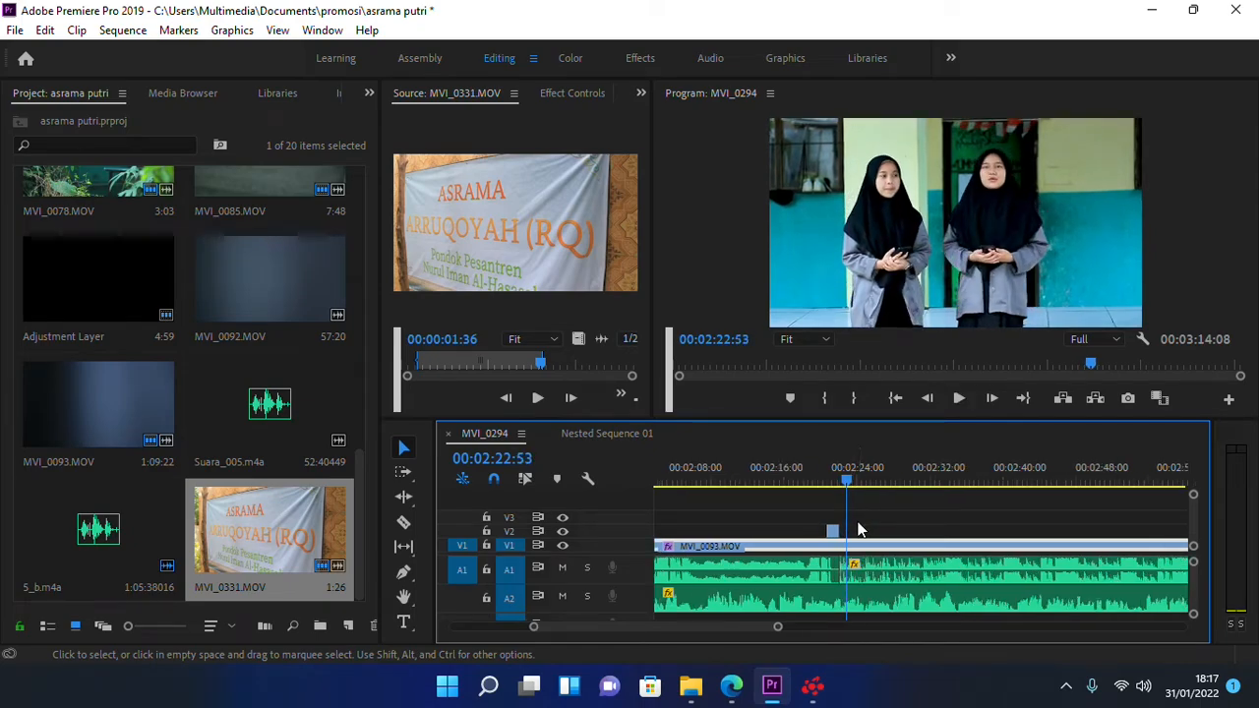
click(802, 472)
key(space)
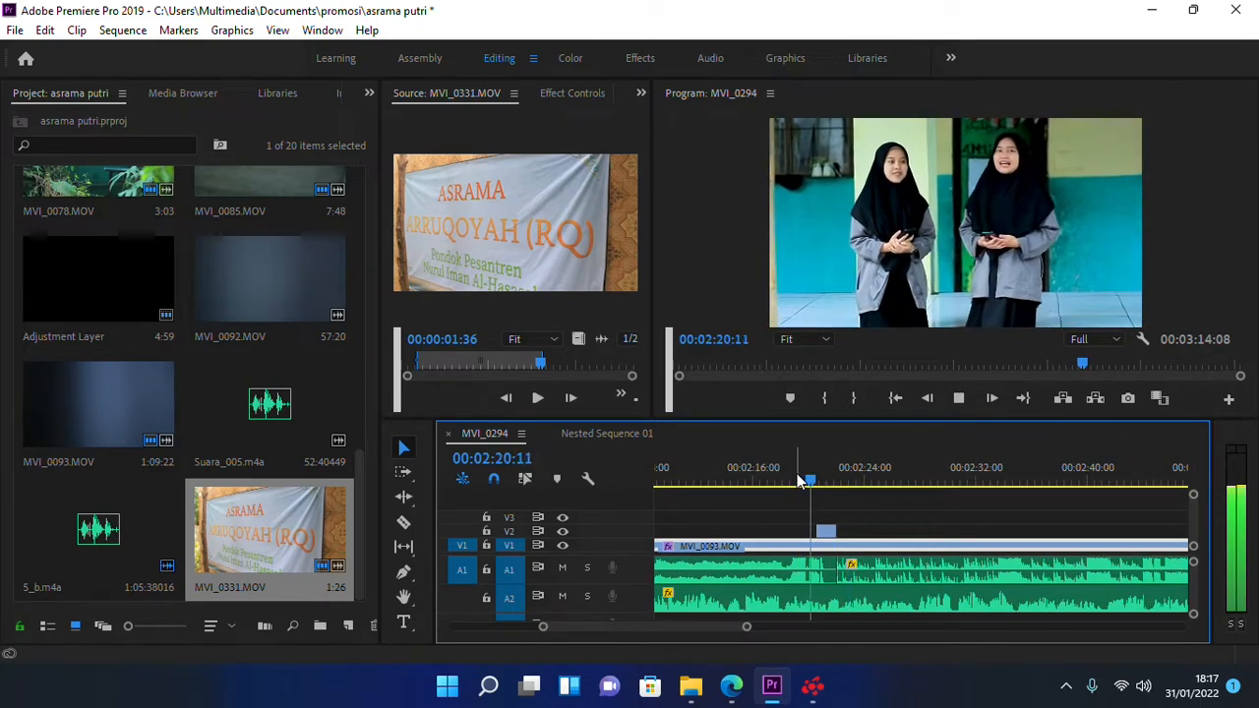
key(space)
scroll(790, 507, down, 2)
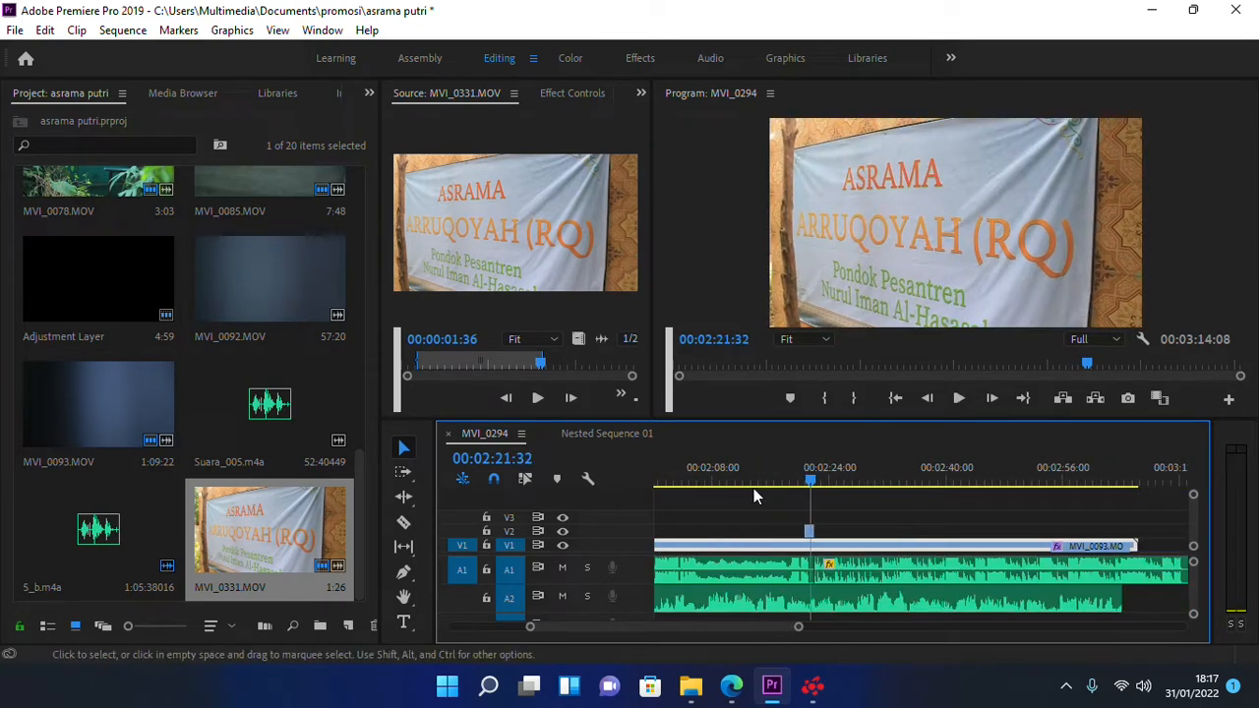
drag(730, 467, 949, 526)
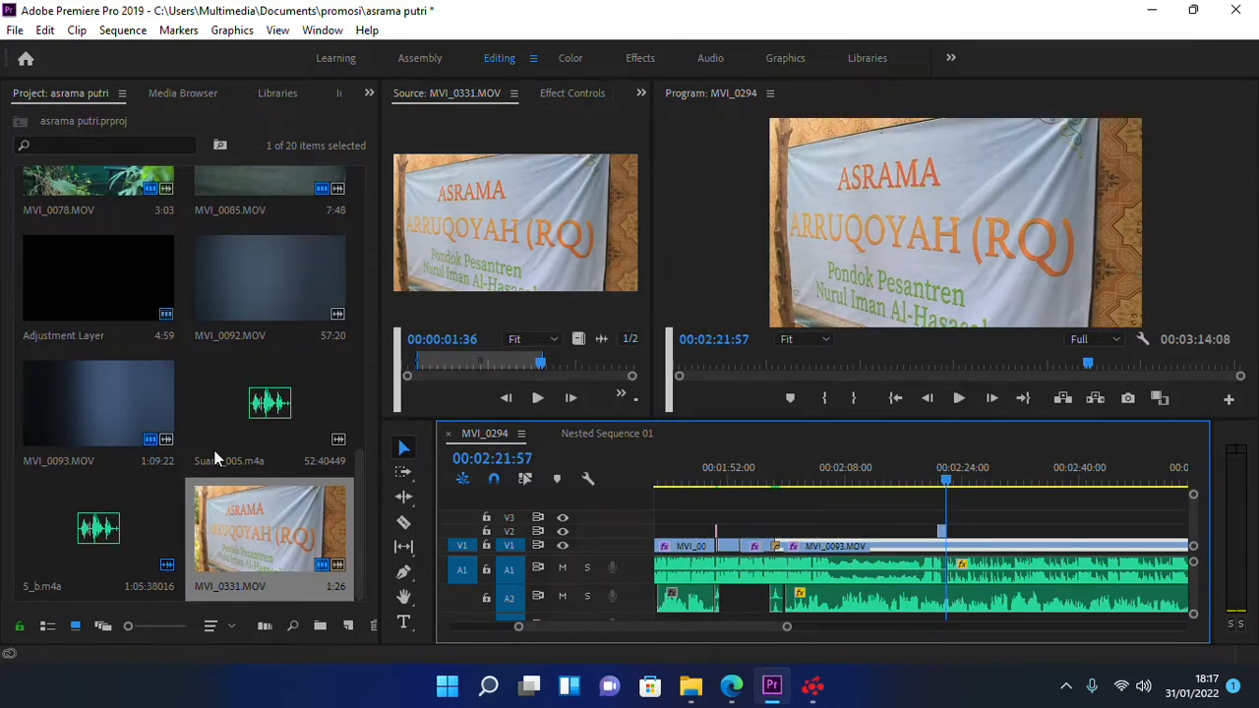
- Bring the 1300 folder window to the front, preview MVI_0337 in the video player and minimise the player
click(691, 691)
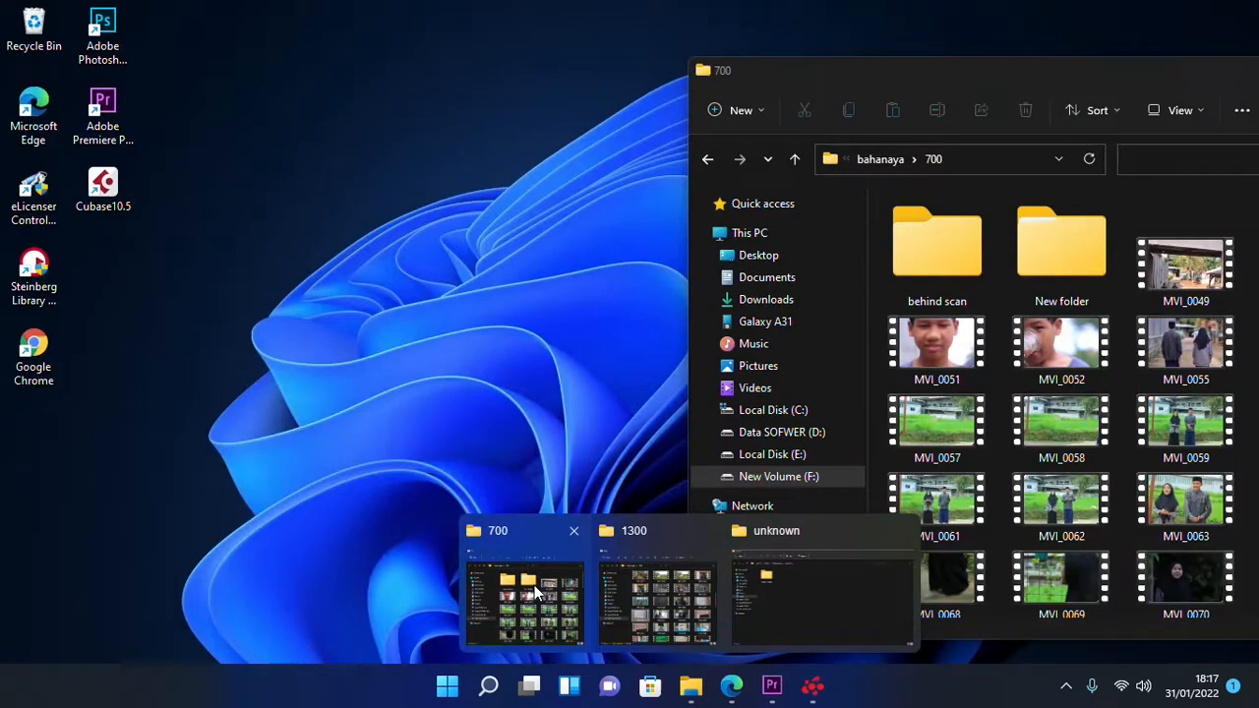
click(534, 586)
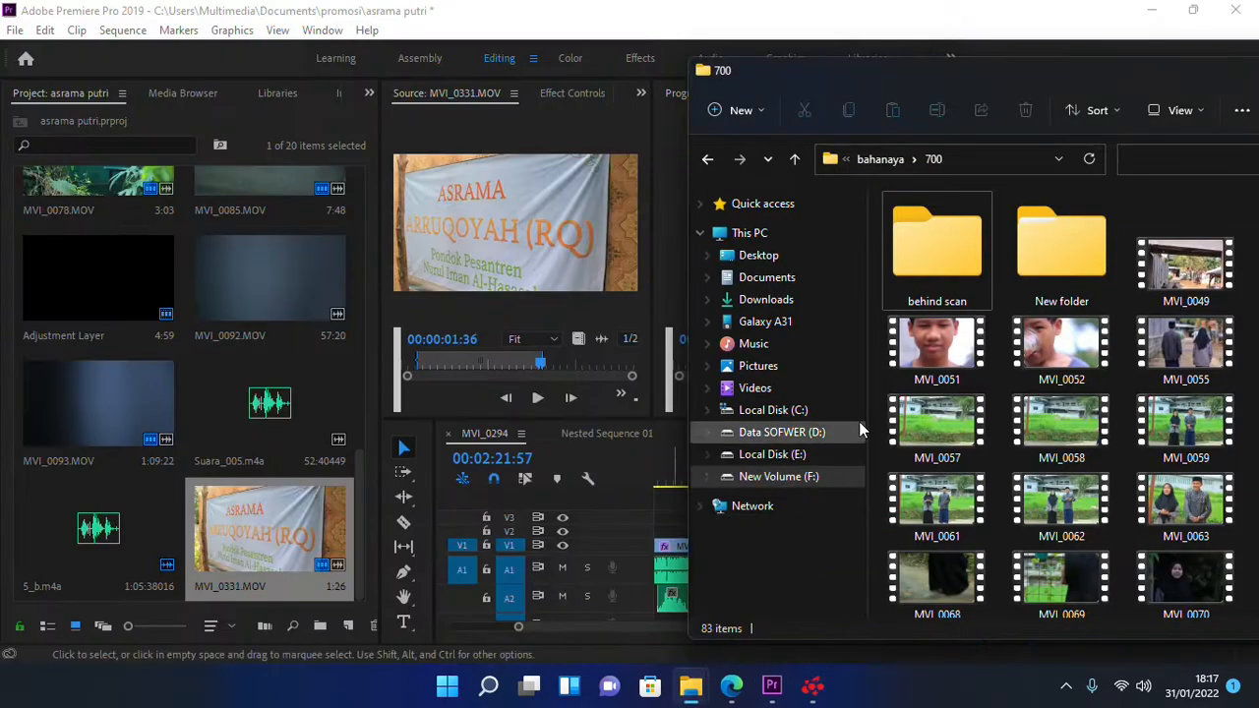
mouse_move(694, 679)
click(693, 578)
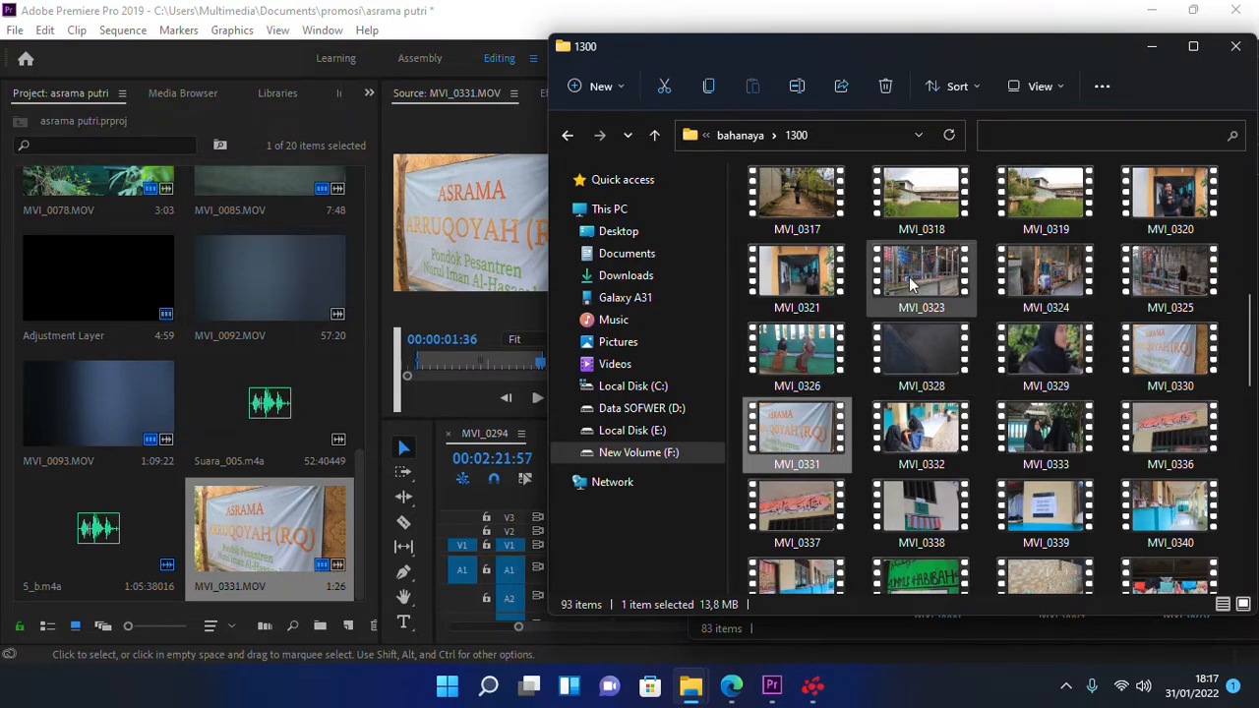
scroll(904, 277, down, 5)
scroll(768, 277, up, 2)
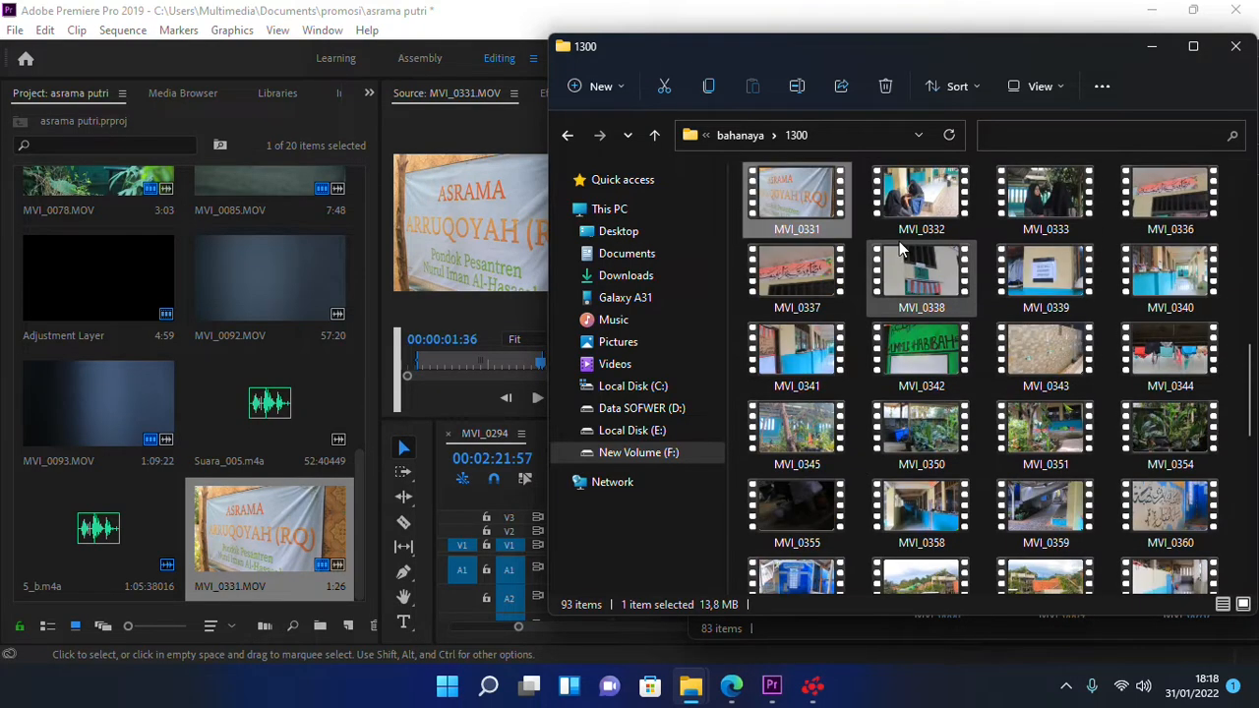
double_click(768, 279)
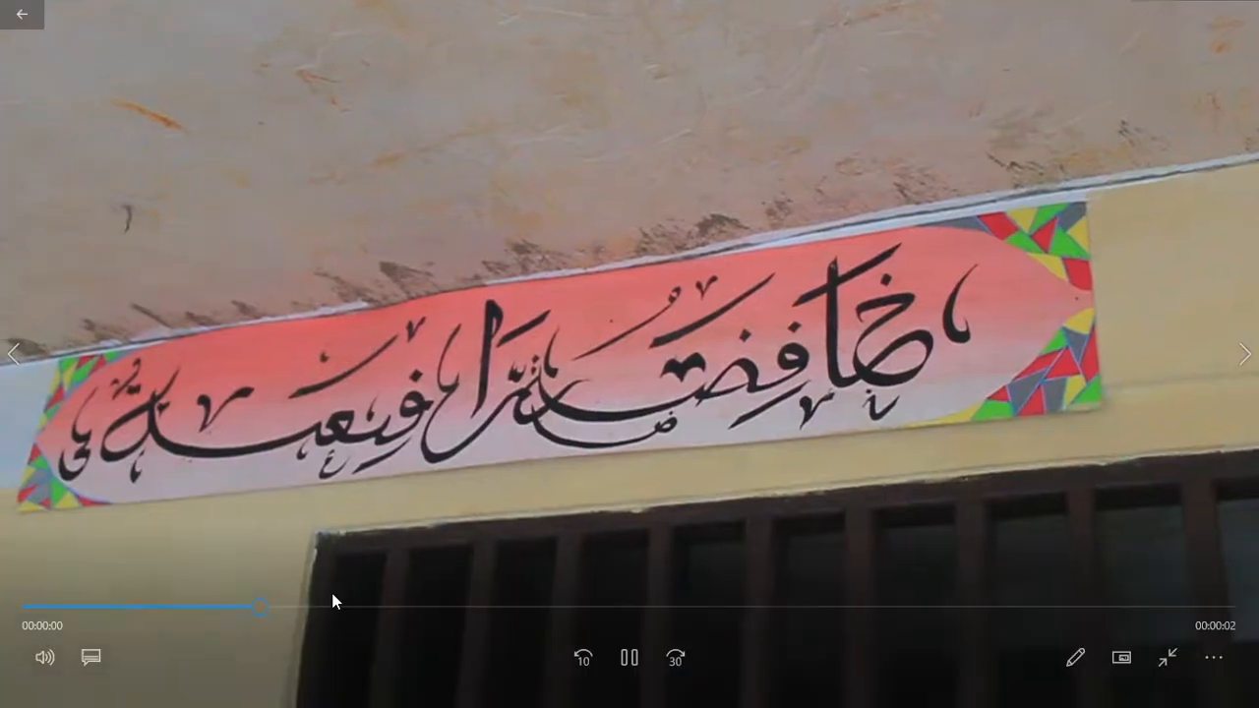
click(1168, 657)
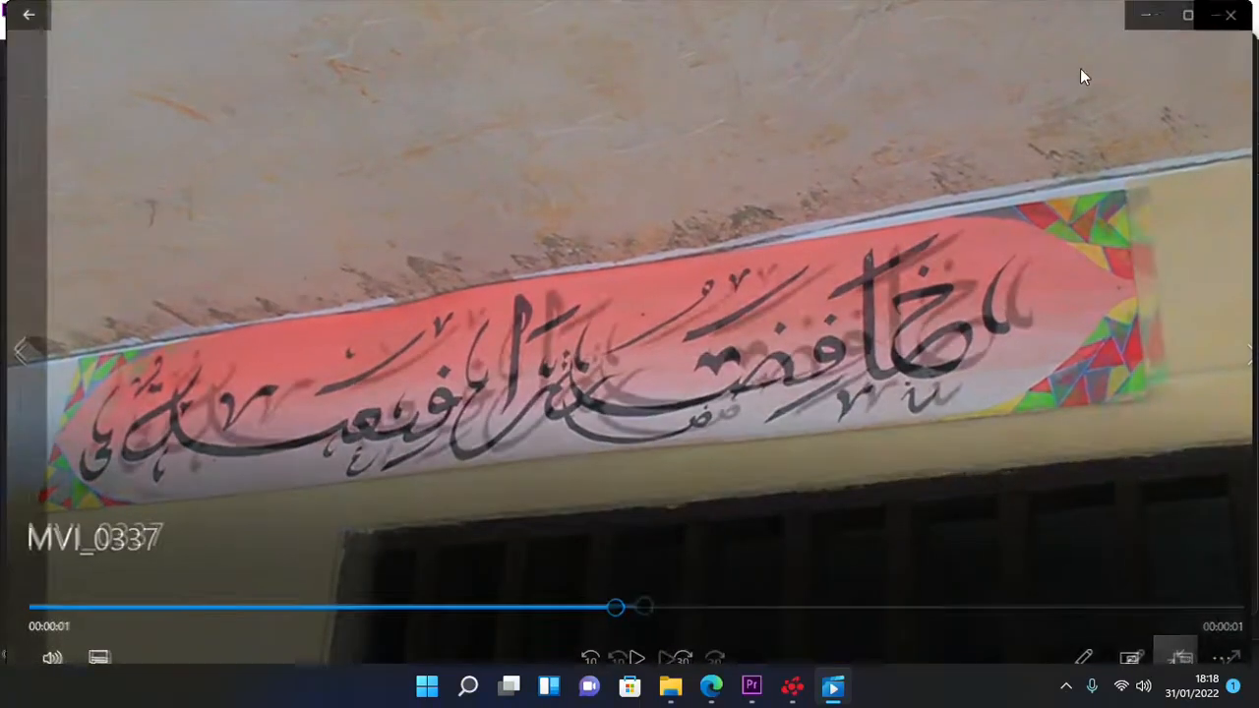
click(1152, 15)
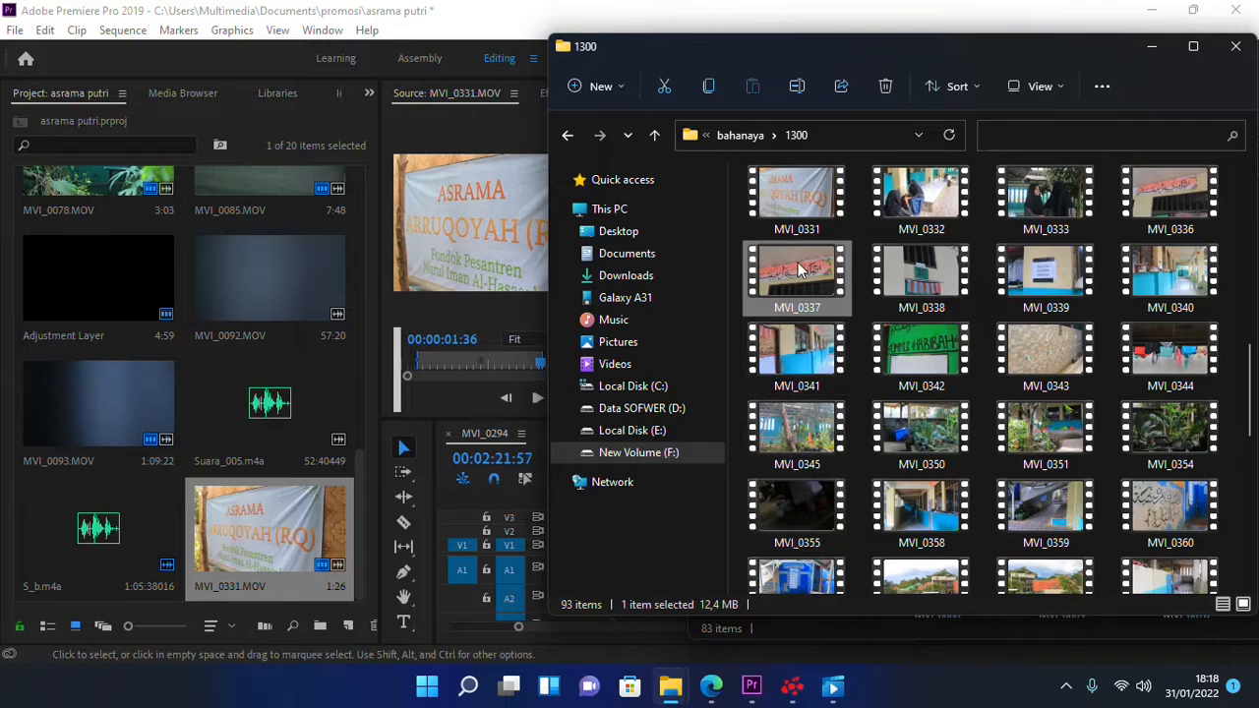
- Load MVI_0337 from the 1300 folder into the Source Monitor and place only its video on V2 directly after the MVI_0331 banner clip
drag(797, 278, 489, 241)
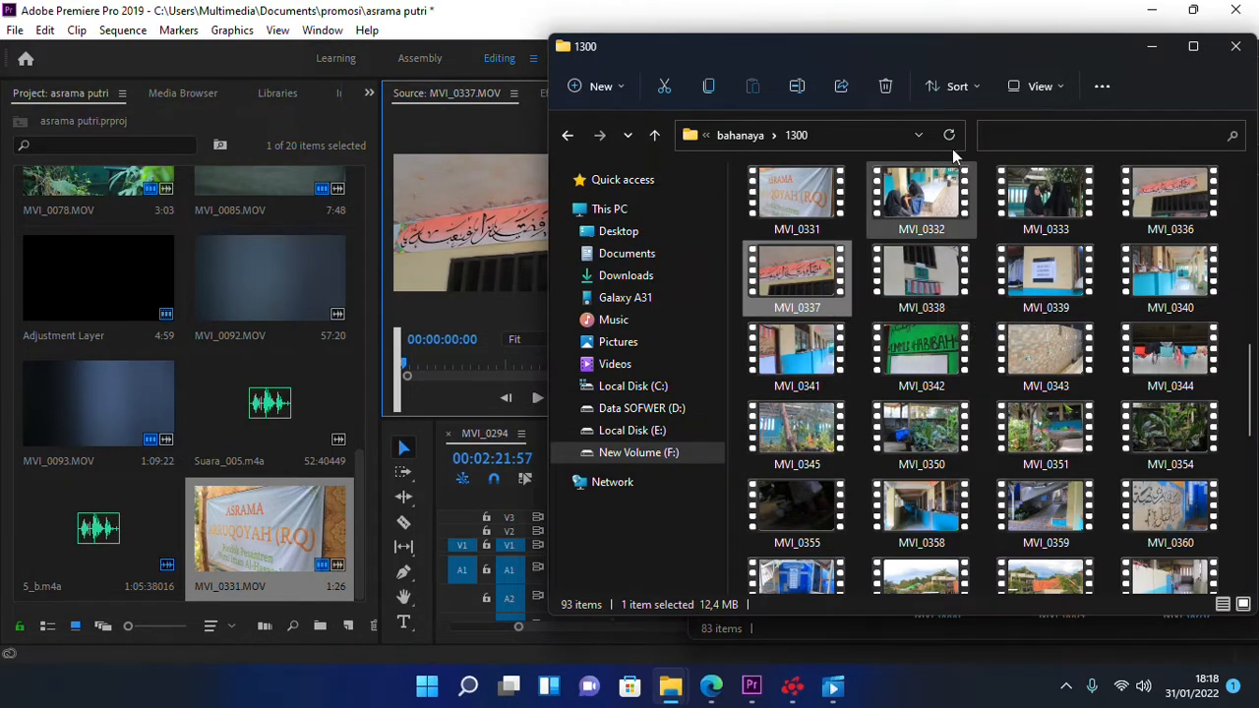
click(1159, 49)
key(space)
click(422, 364)
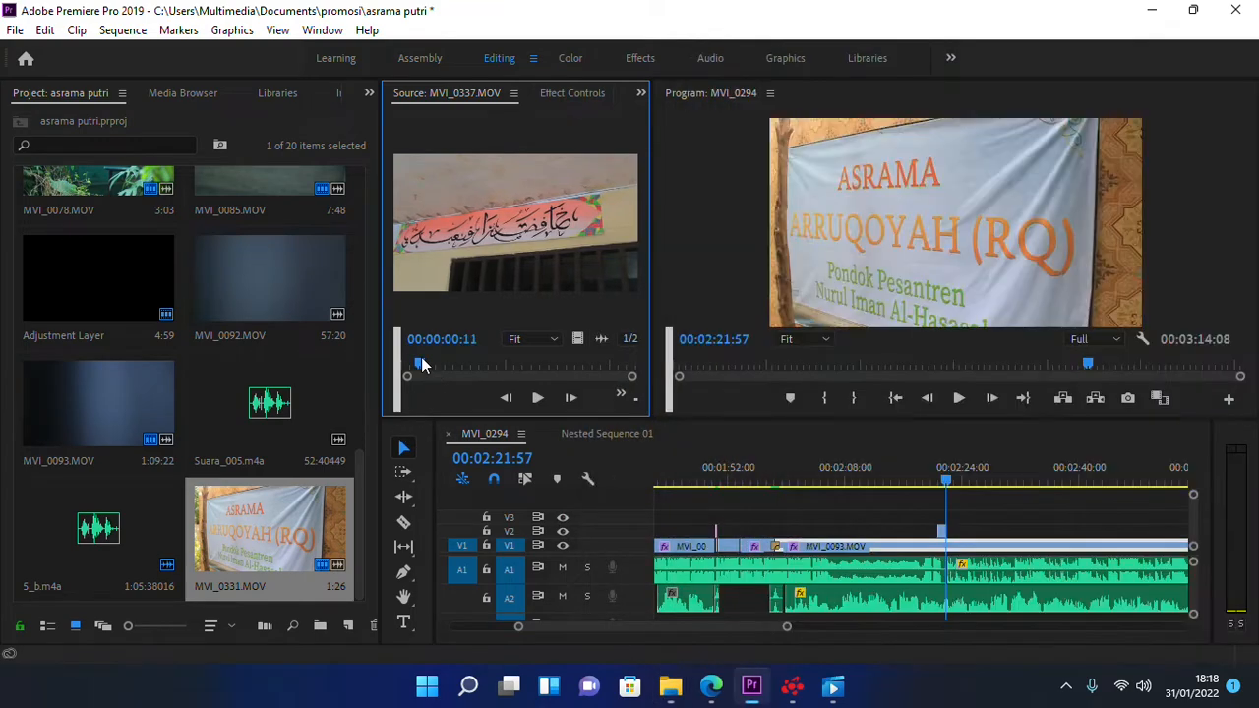
key(space)
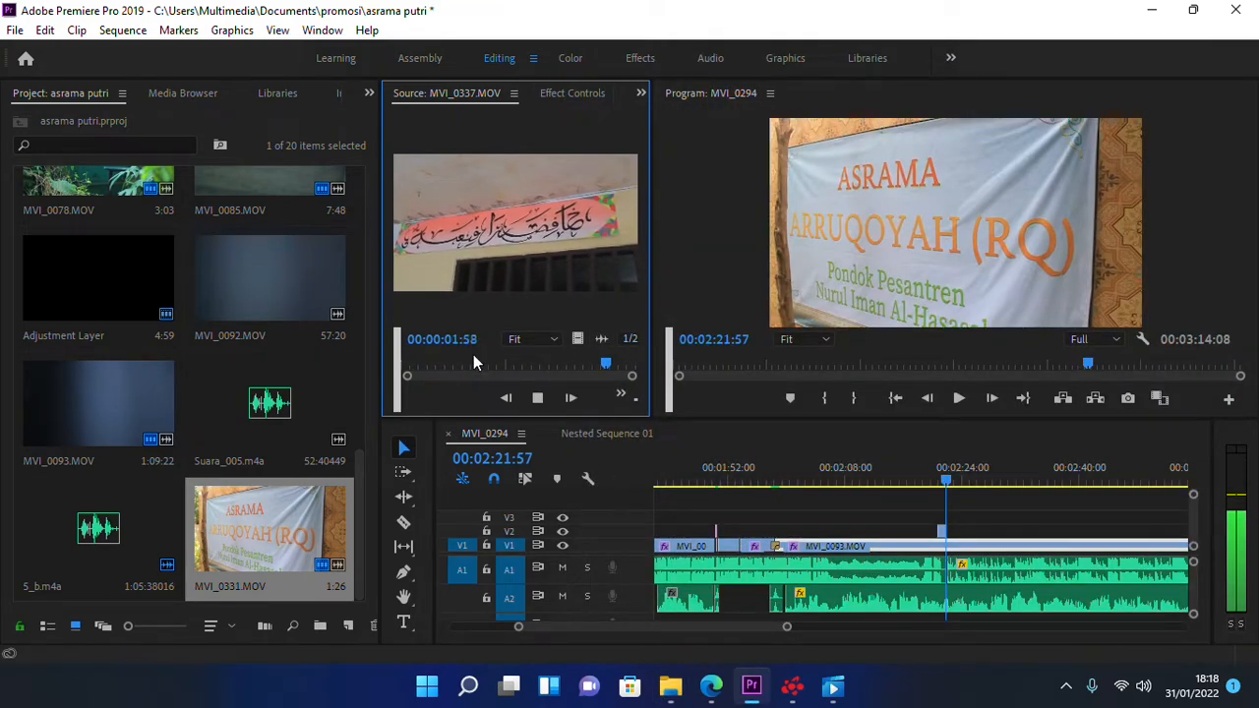
drag(580, 338, 951, 532)
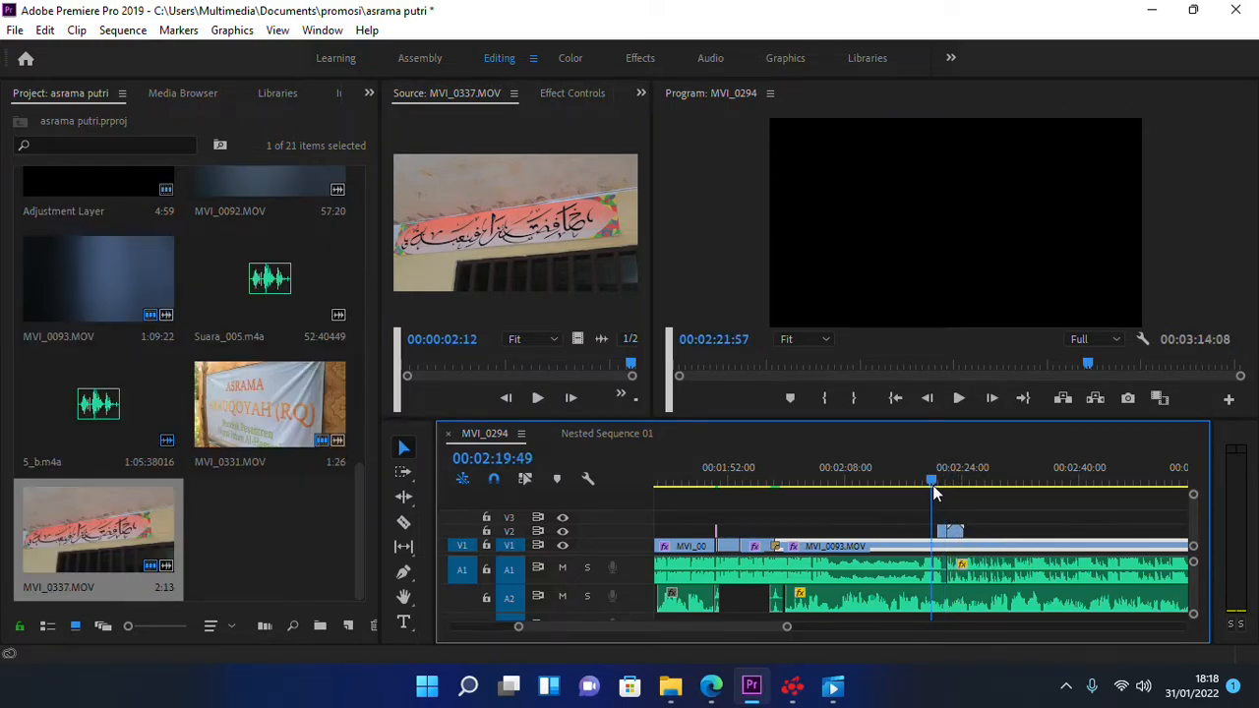
- Play the sequence from 00:02:19:49 across the MVI_0331 and MVI_0337 clips on V2 to check the cut
click(966, 401)
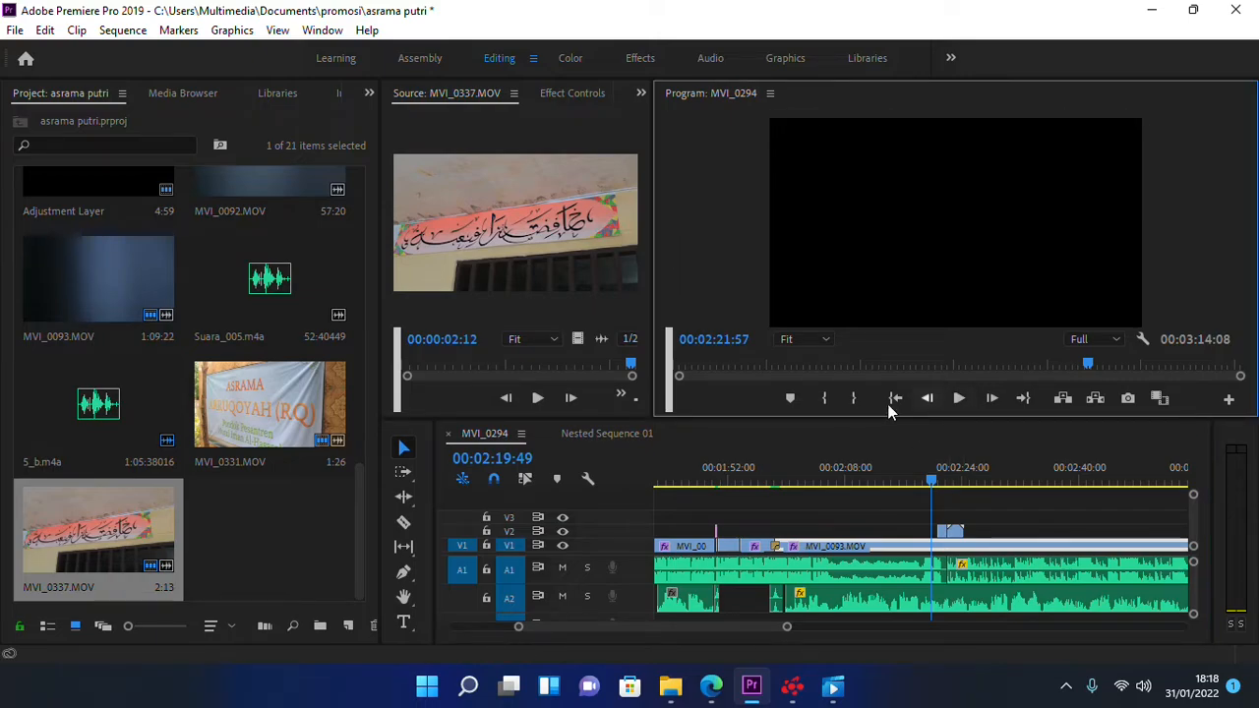
click(968, 400)
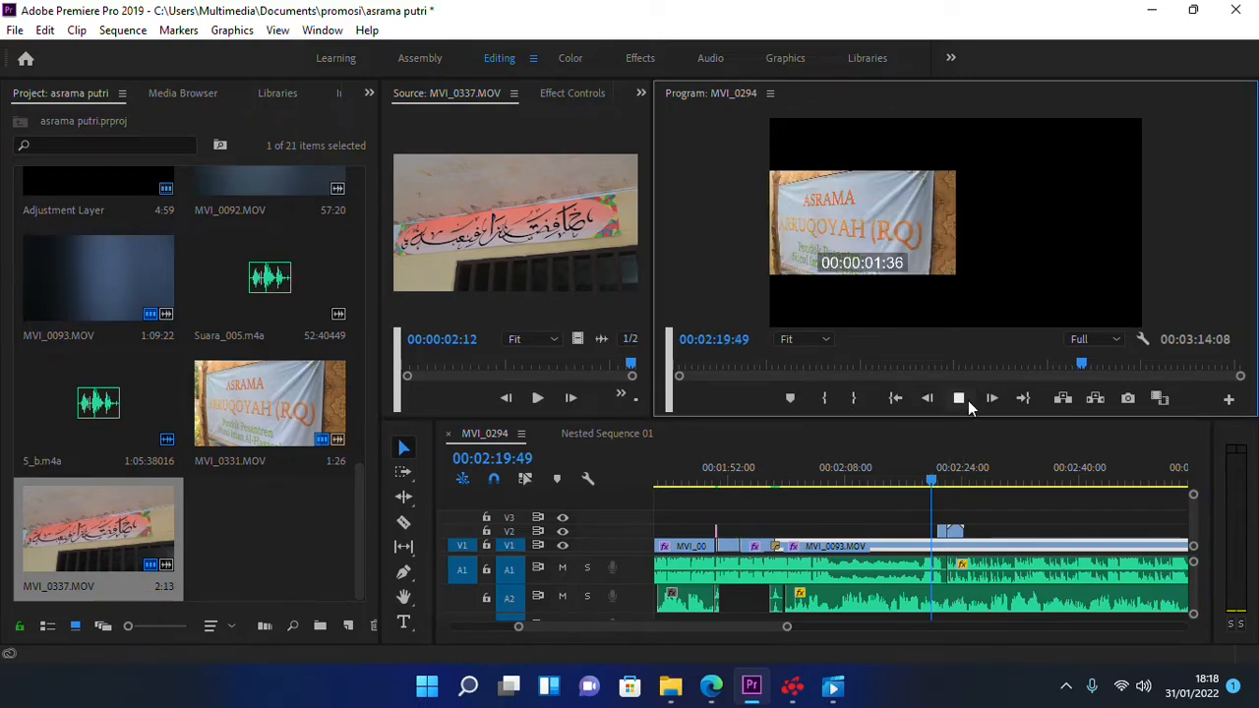
key(space)
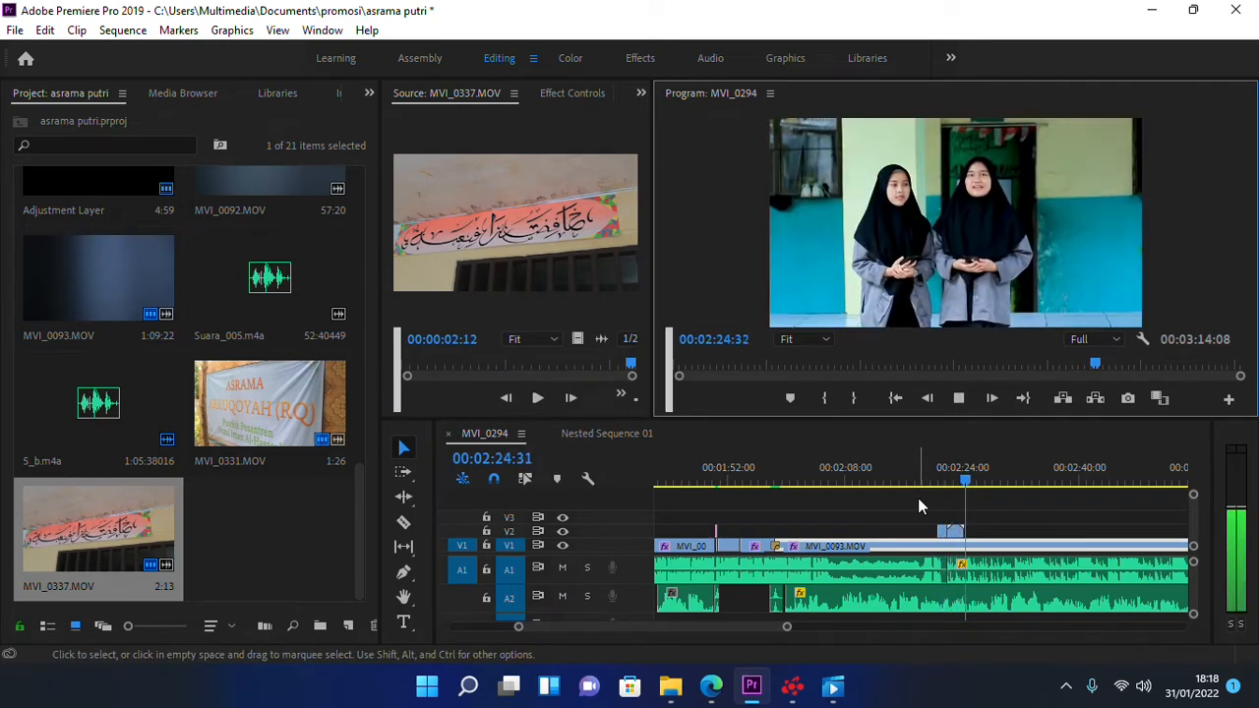
scroll(1030, 518, up, 1)
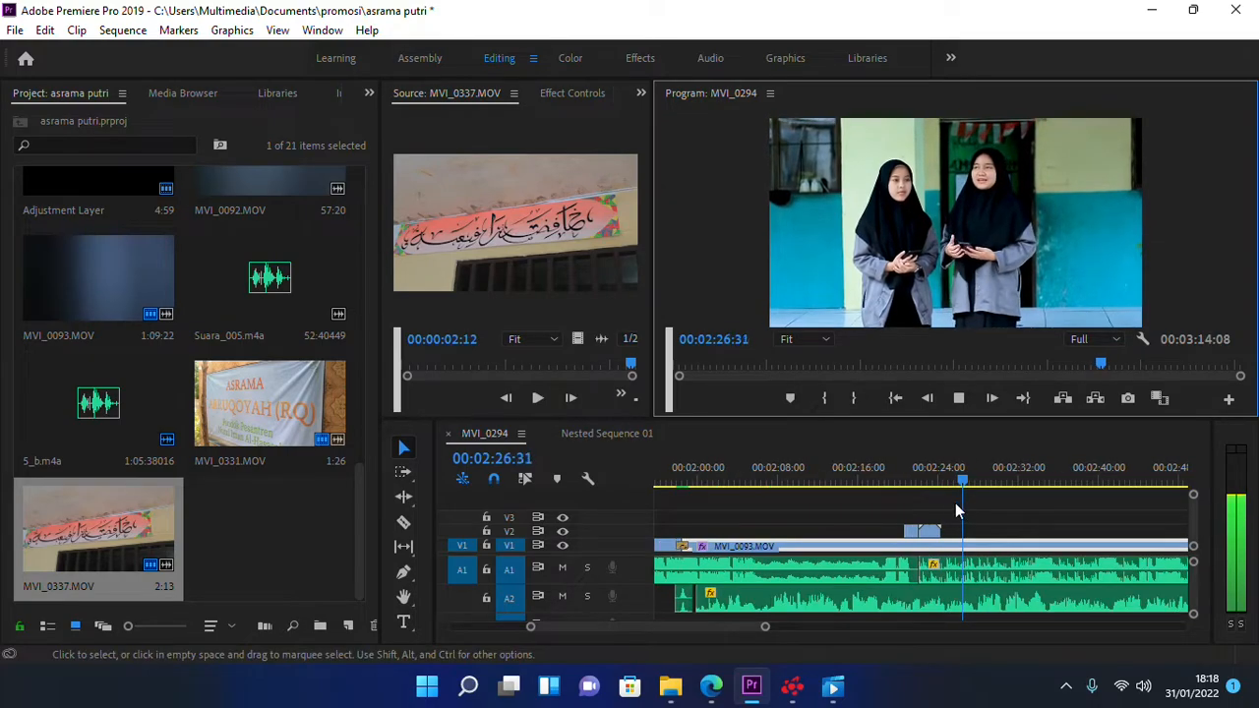
key(space)
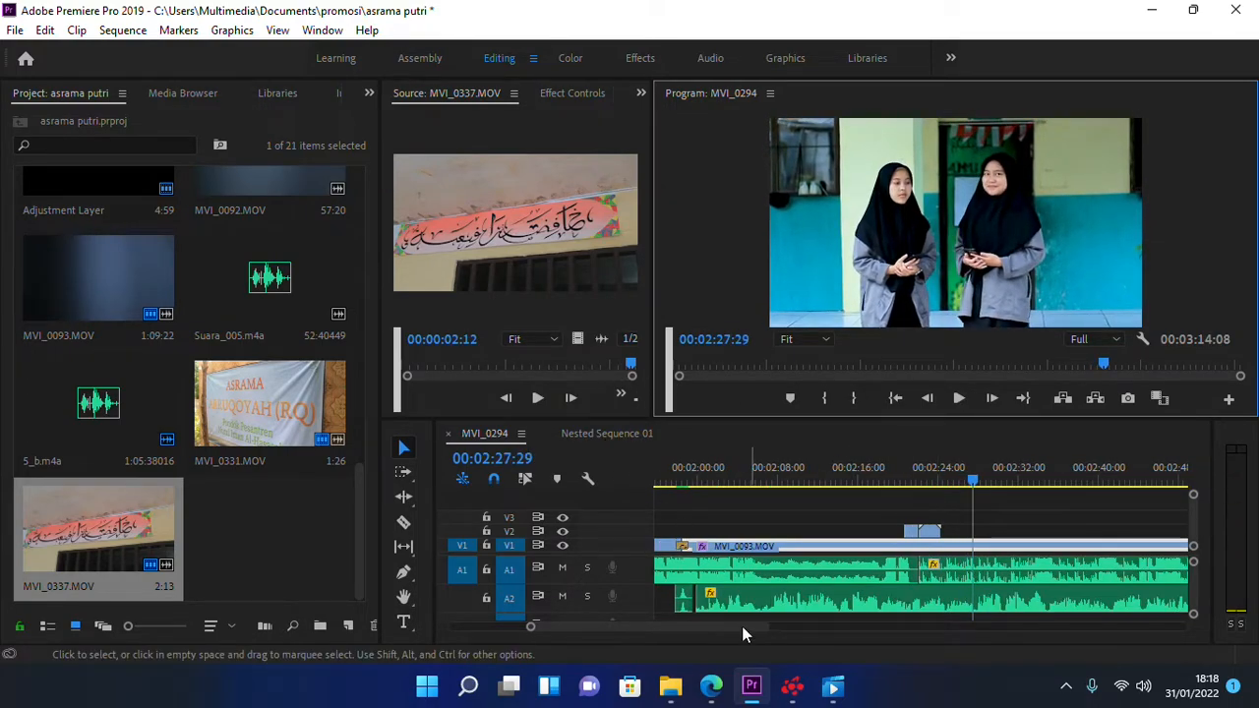
- Close the video player with MVI_0337 and replay the sequence from 00:02:20:05 across both V2 clips
click(834, 695)
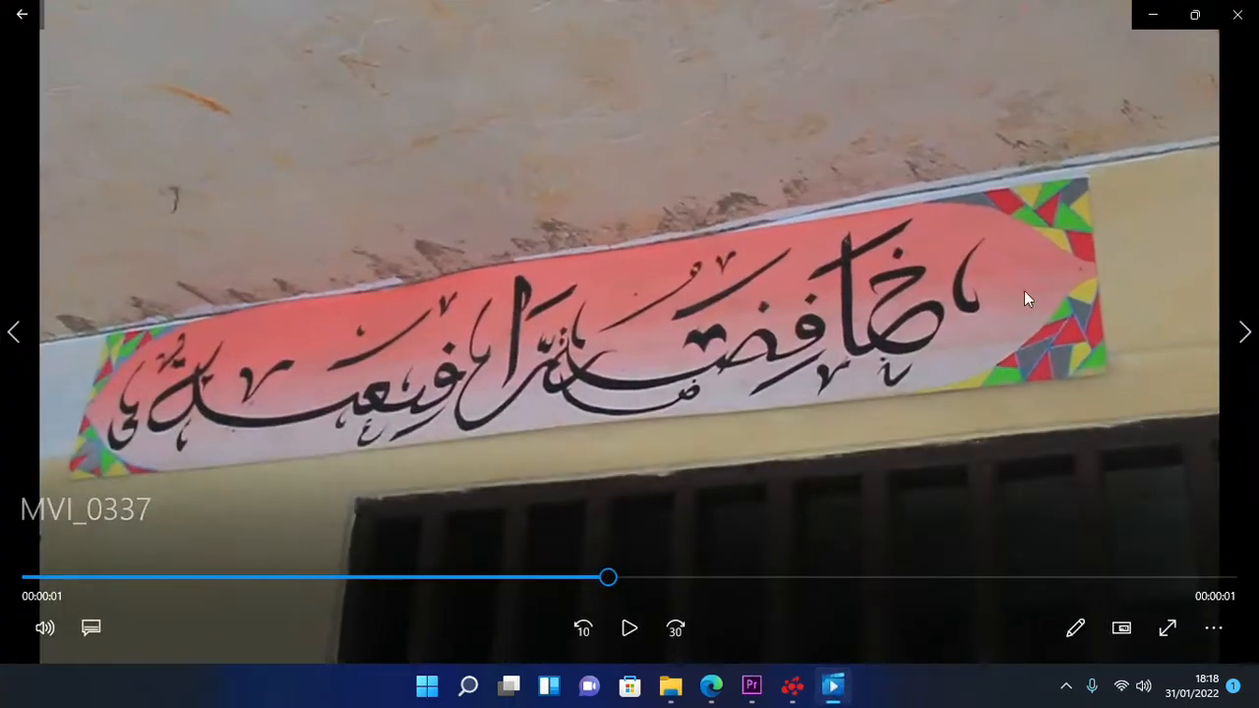
click(1238, 12)
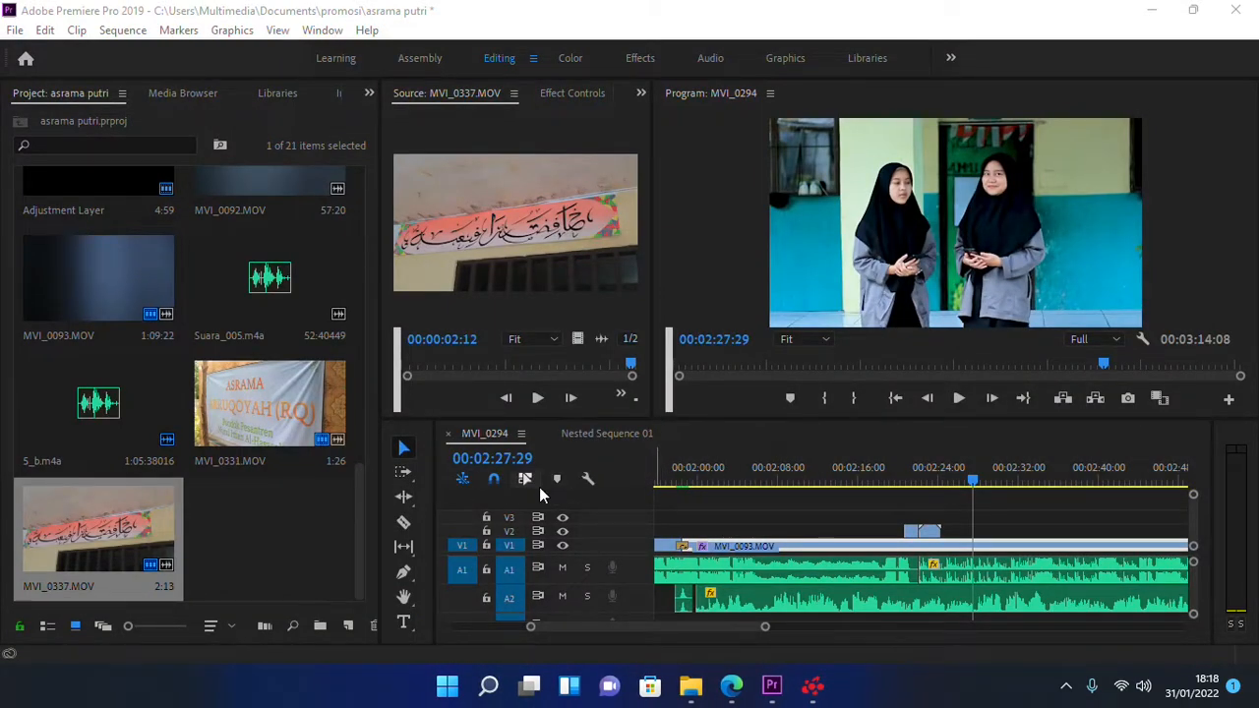
click(901, 482)
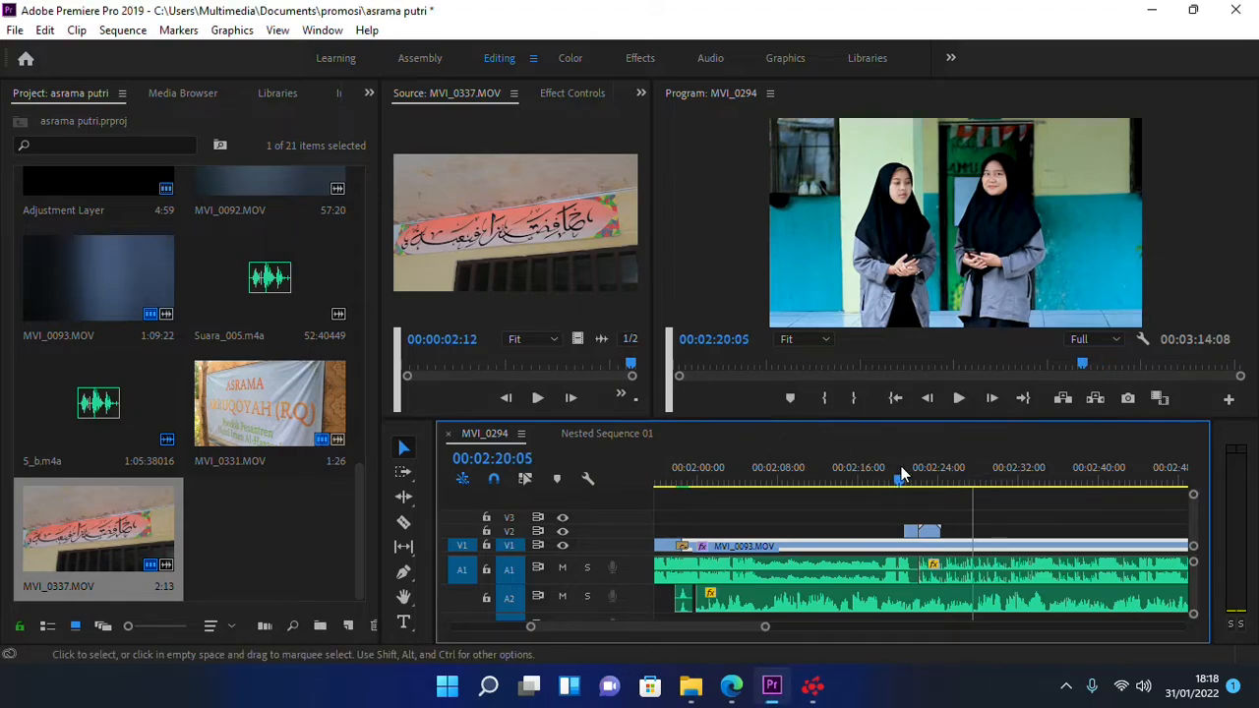
key(space)
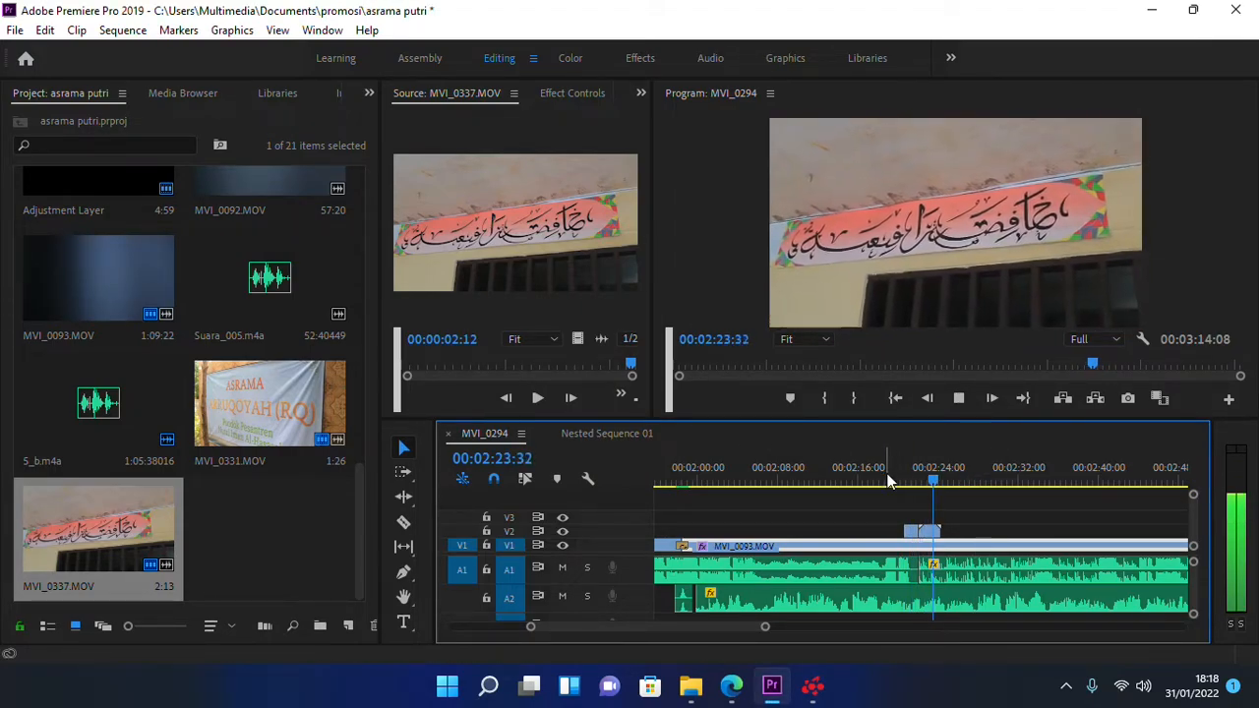
key(space)
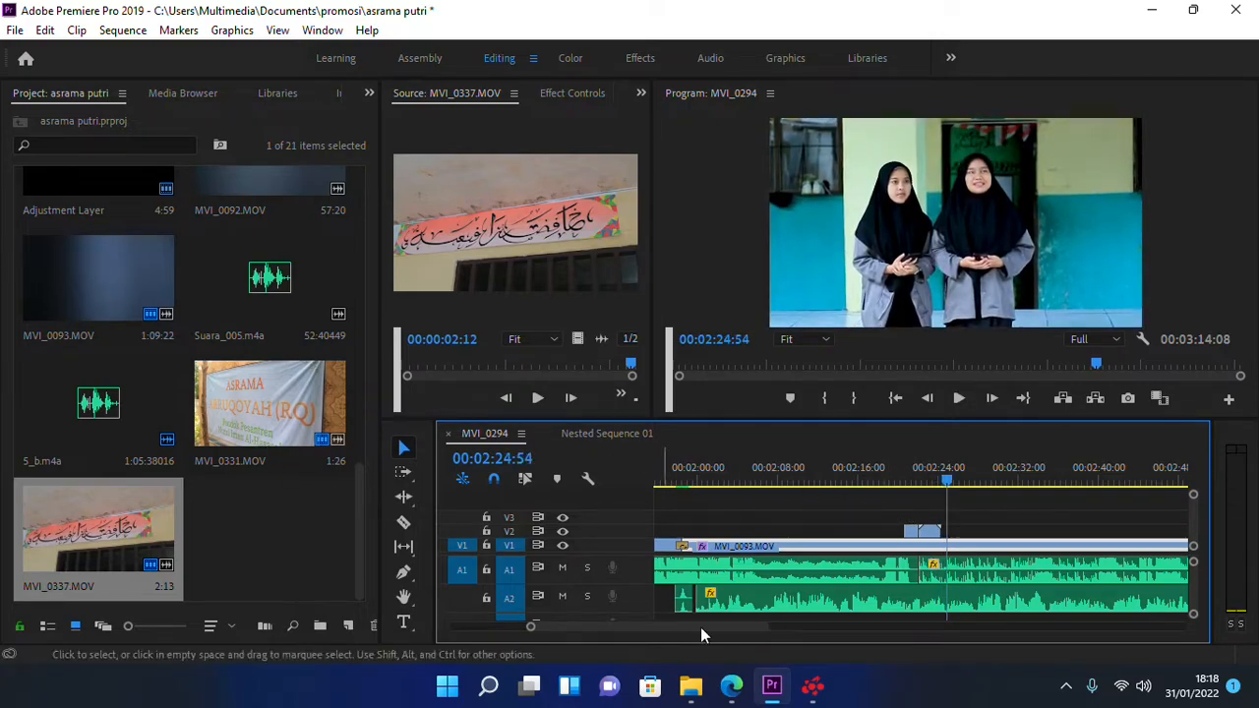
- Load MVI_0338 from the 1300 folder into the Source Monitor and return to Premiere Pro
mouse_move(691, 685)
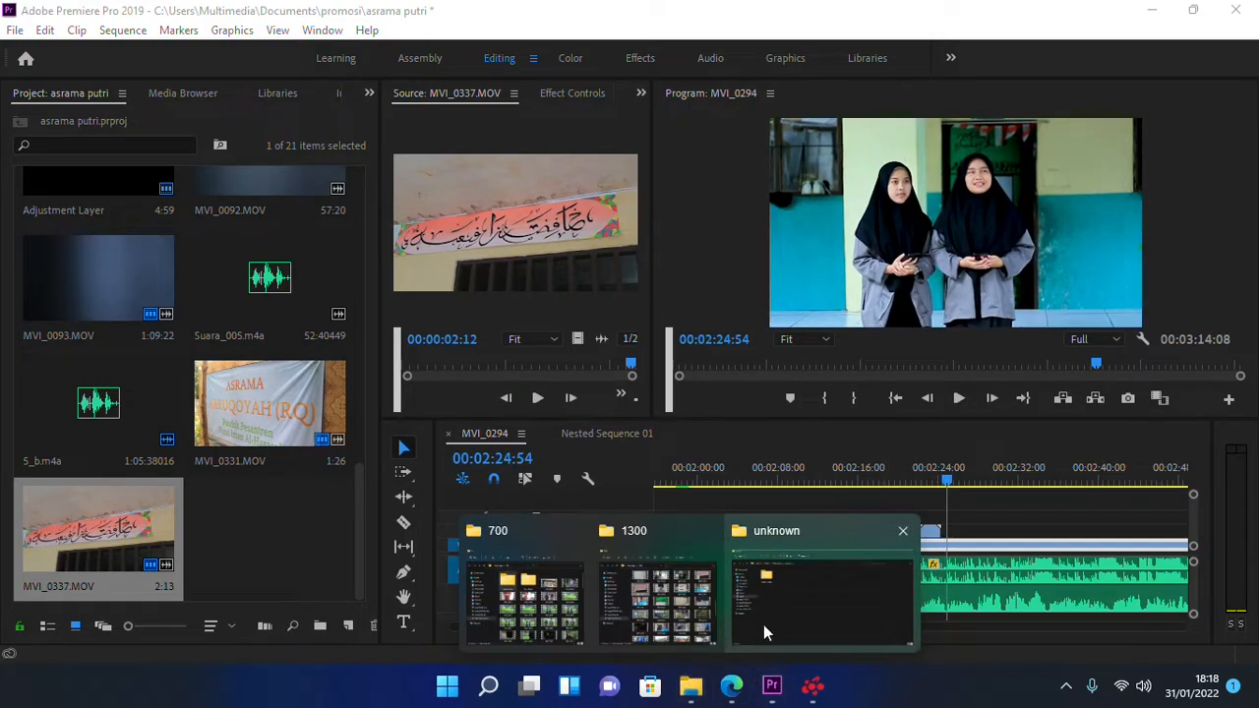
click(614, 599)
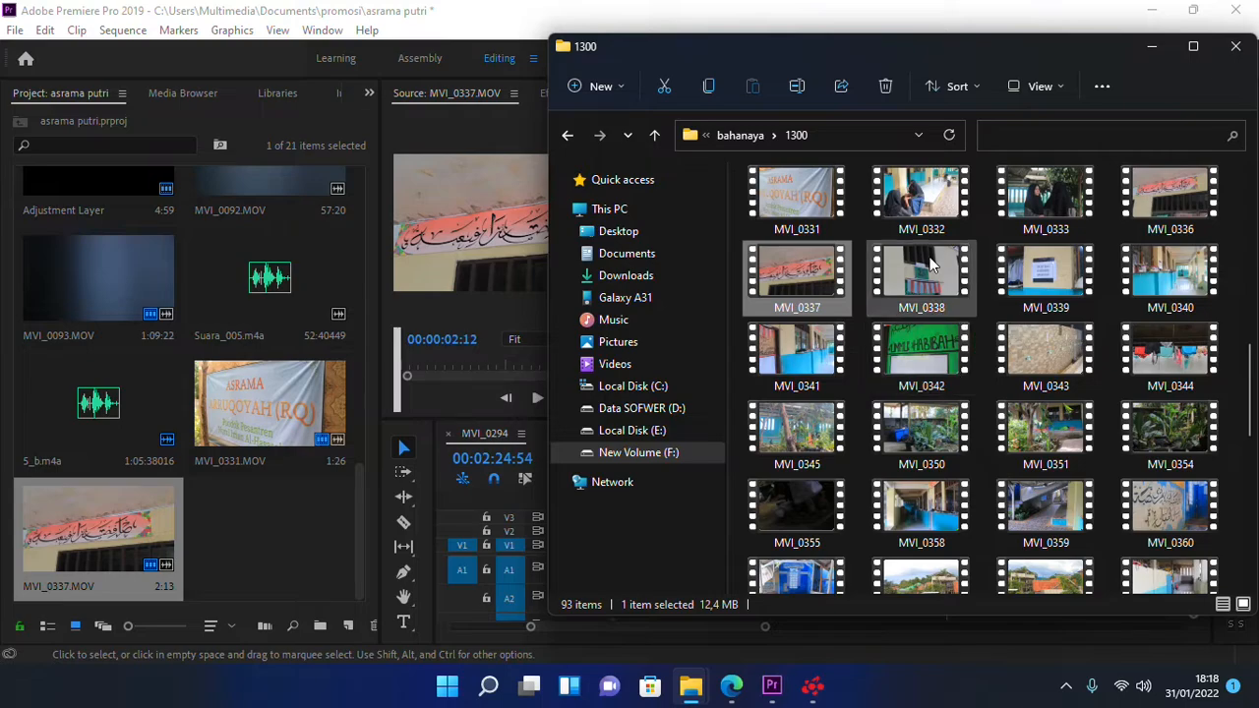
drag(930, 257, 464, 297)
click(1151, 47)
- Mark a 0:54 section of MVI_0338.MOV ending at 00:00:02:37 and place only its video on V2 directly after MVI_0337
key(space)
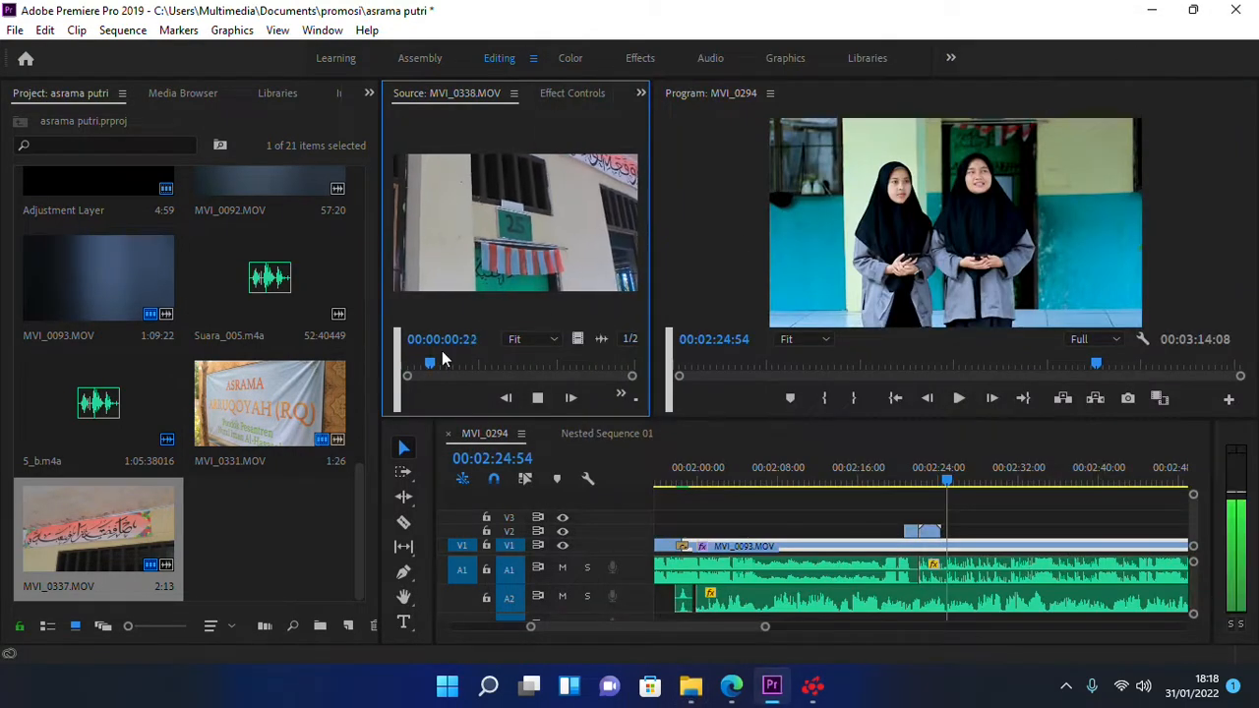
click(577, 368)
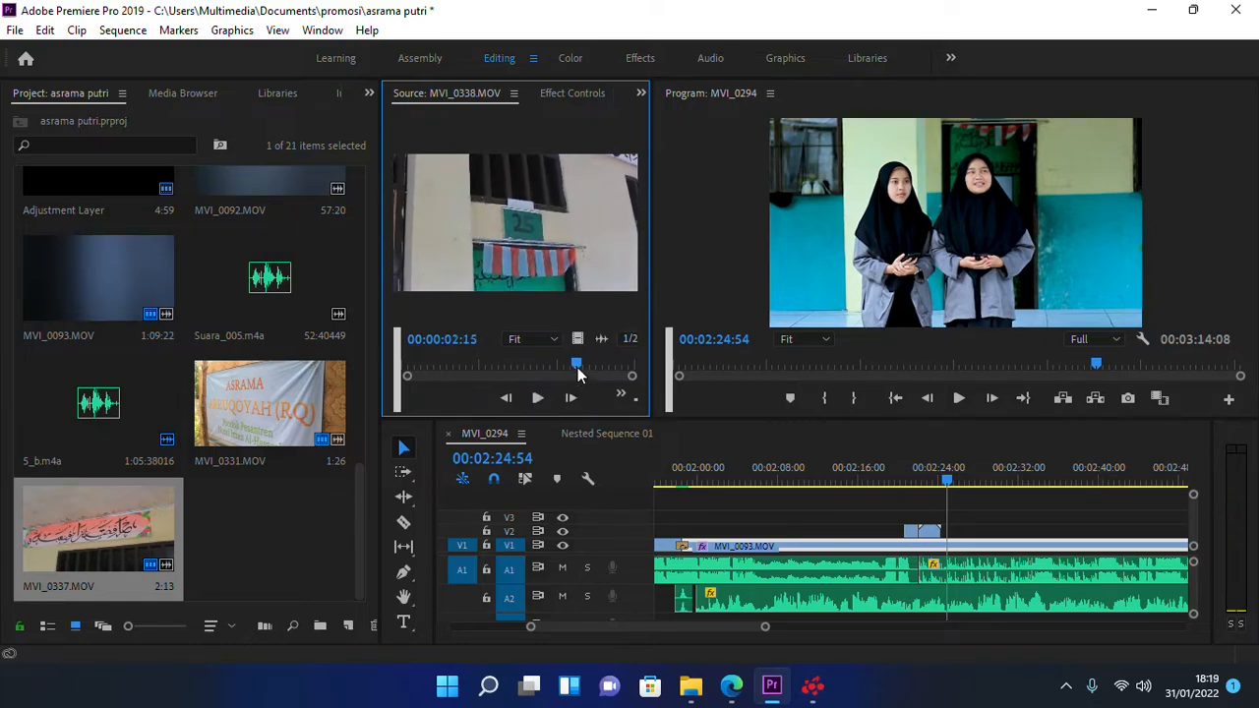
drag(578, 371, 939, 535)
- Play the sequence across the three V2 clips and recheck the end of the MVI_0338 clip
key(equal)
key(equal)
click(765, 480)
key(space)
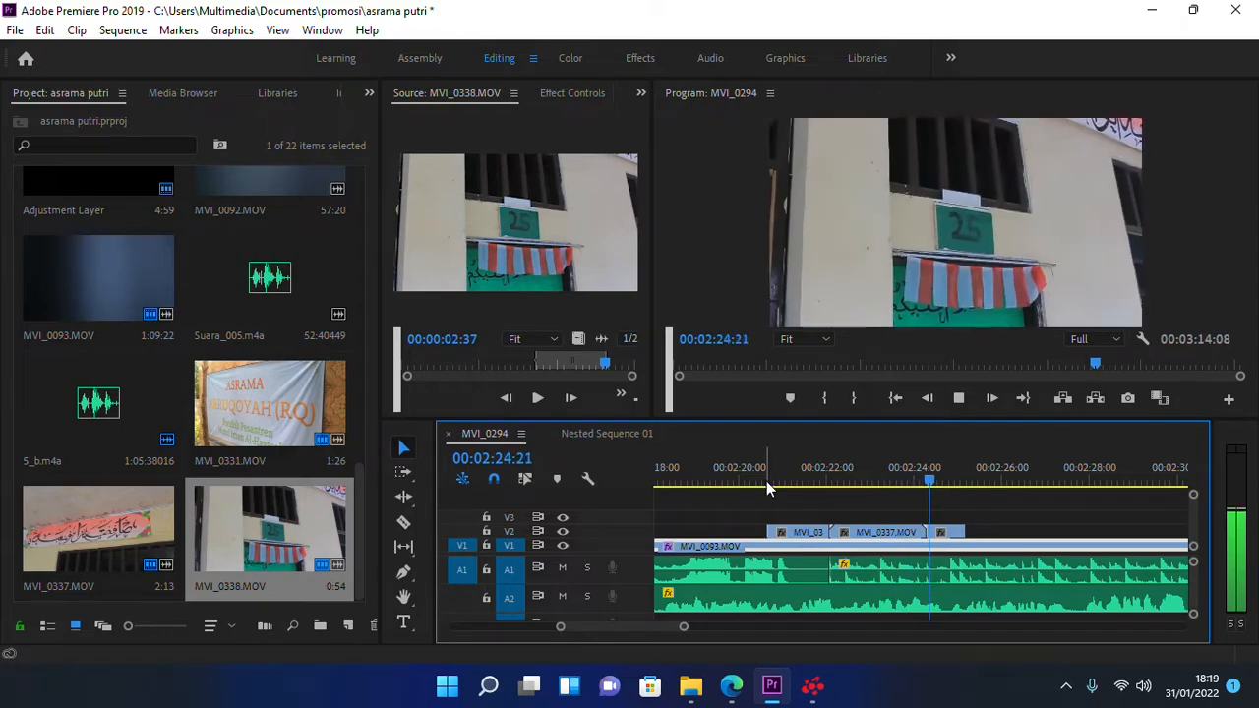
drag(938, 478, 949, 480)
key(space)
key(space)
key(space)
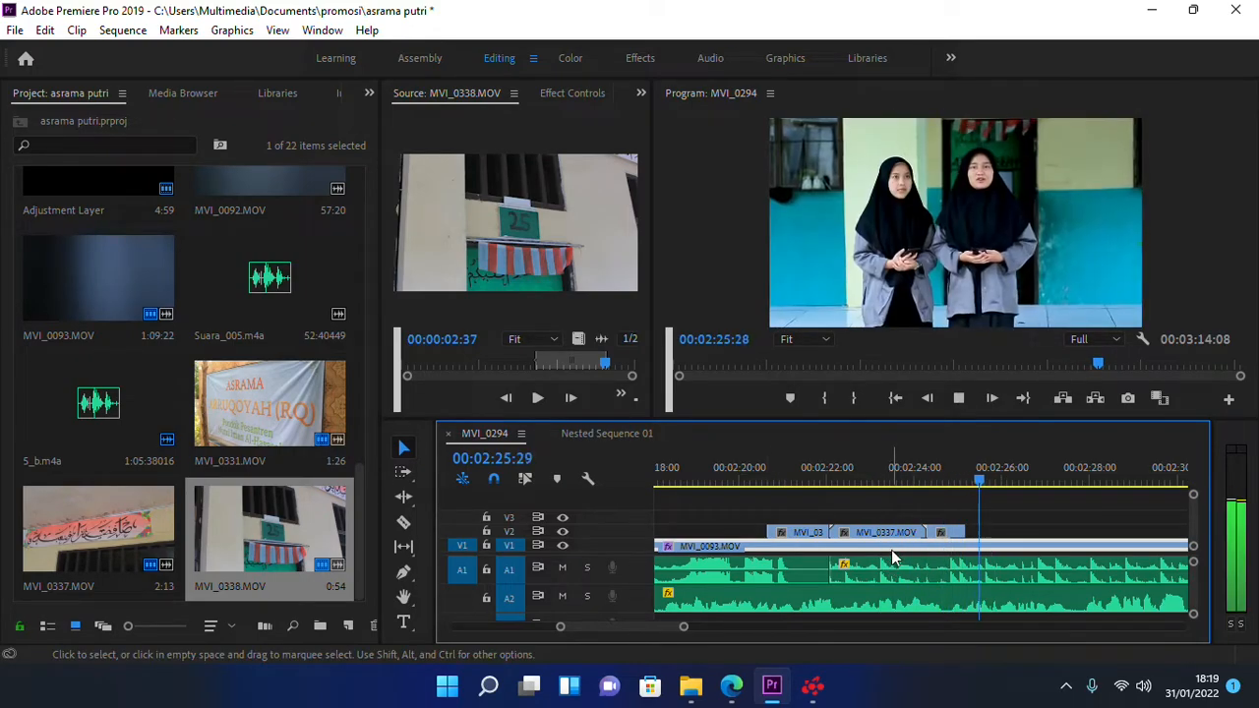
key(space)
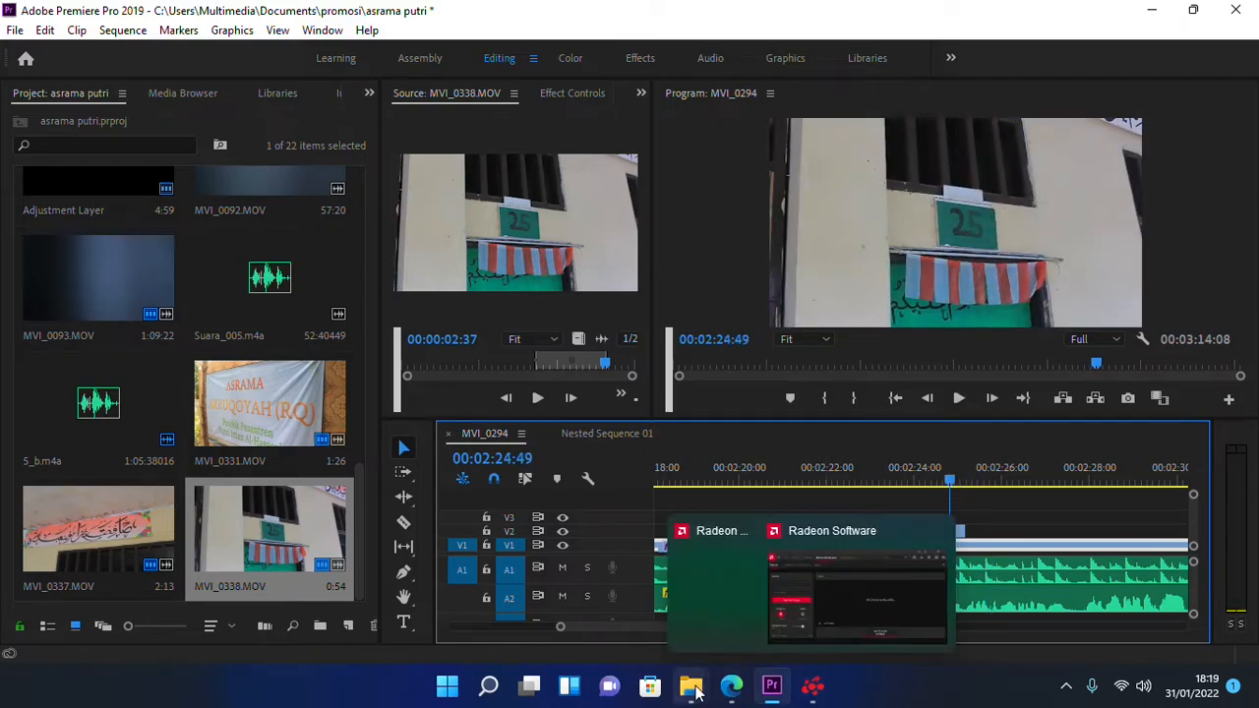
- Preview MVI_0345, MVI_0350, MVI_0351 and MVI_0354 from the 1300 folder as possible cutaways and close the video player
mouse_move(691, 686)
click(657, 581)
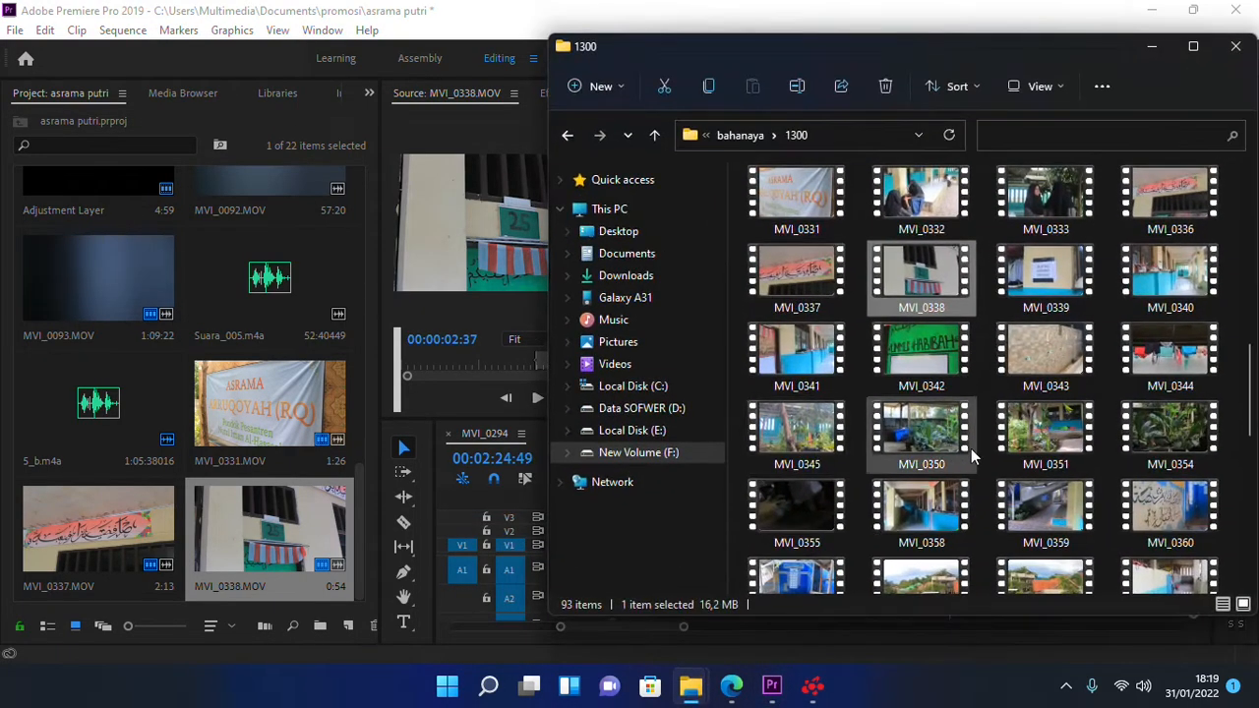
double_click(824, 433)
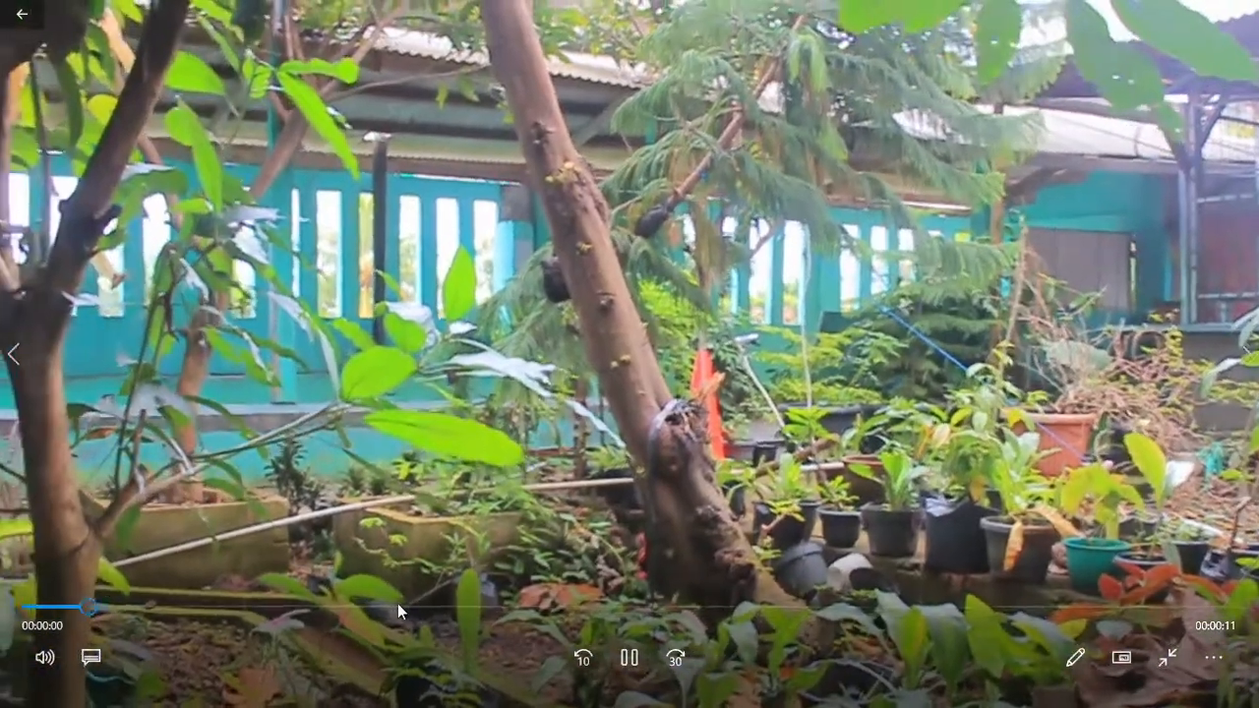
drag(398, 608, 1036, 608)
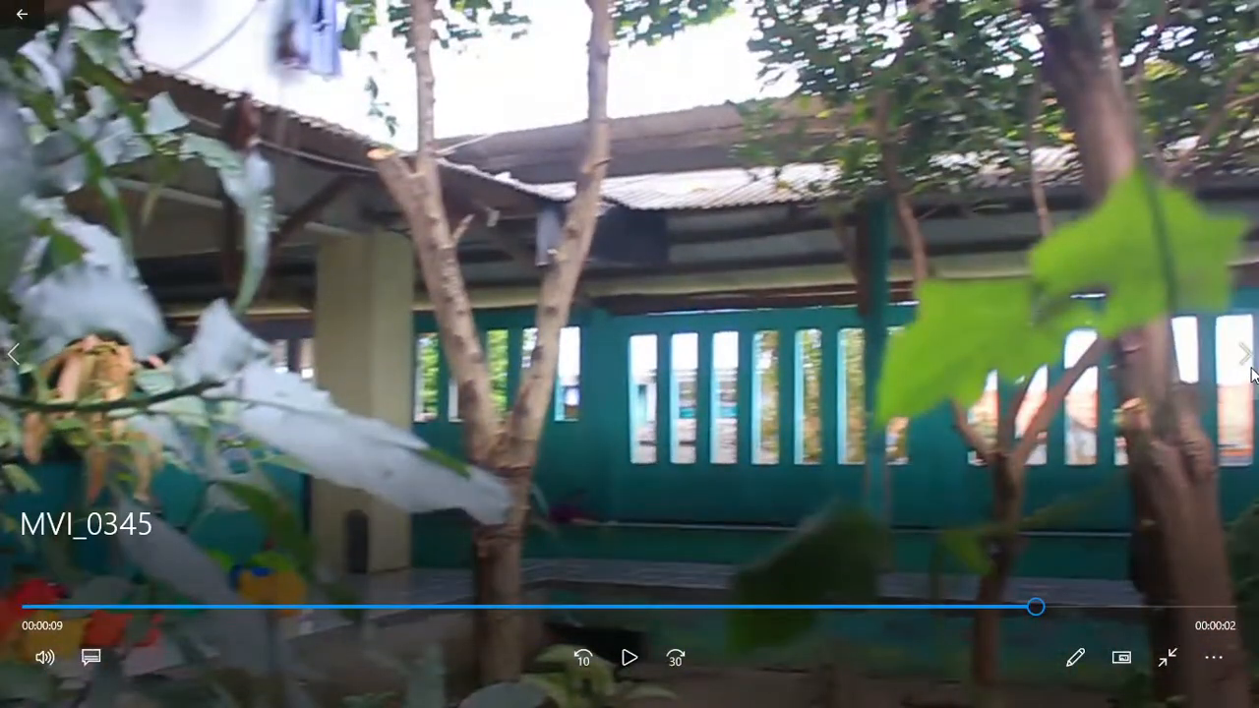
click(1249, 369)
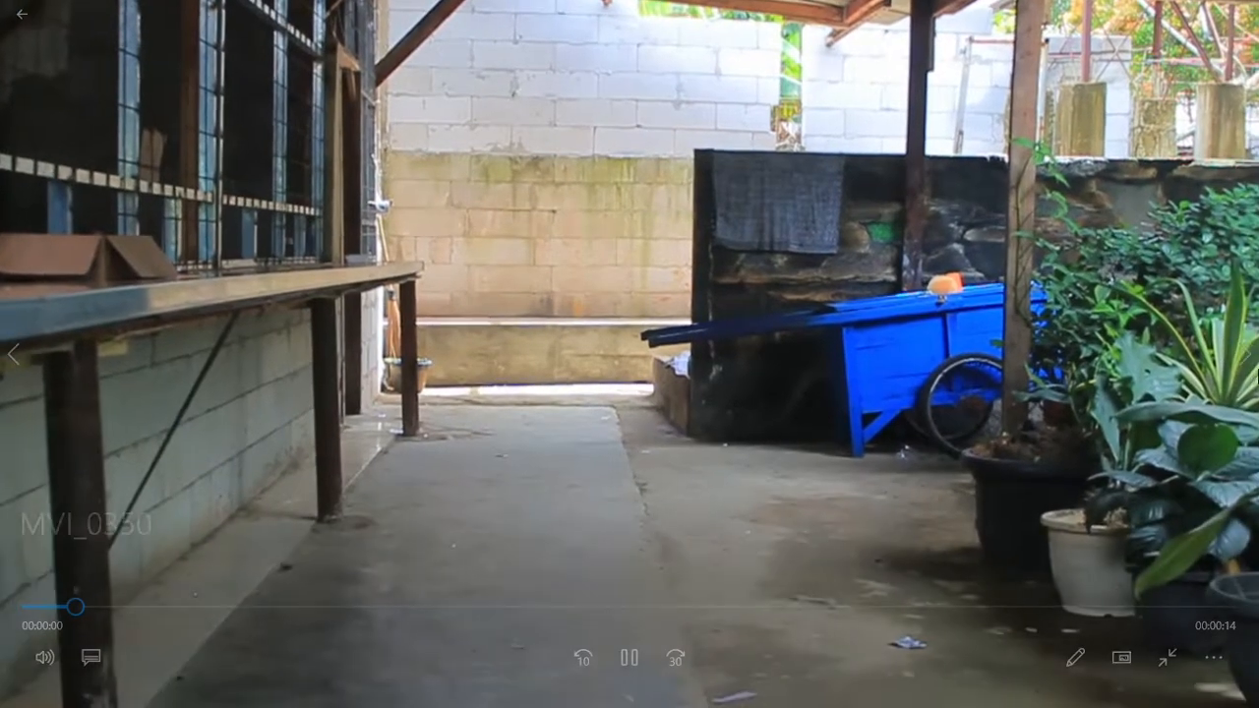
click(1249, 359)
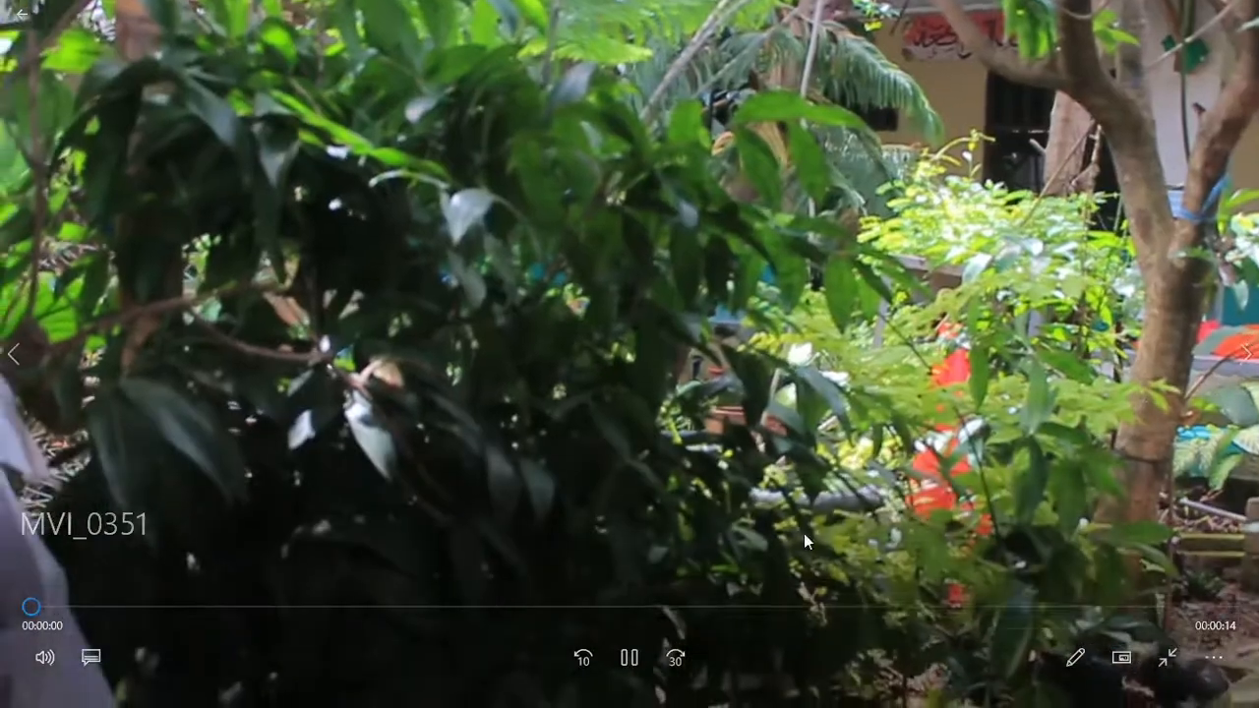
drag(519, 610, 1000, 608)
click(1253, 325)
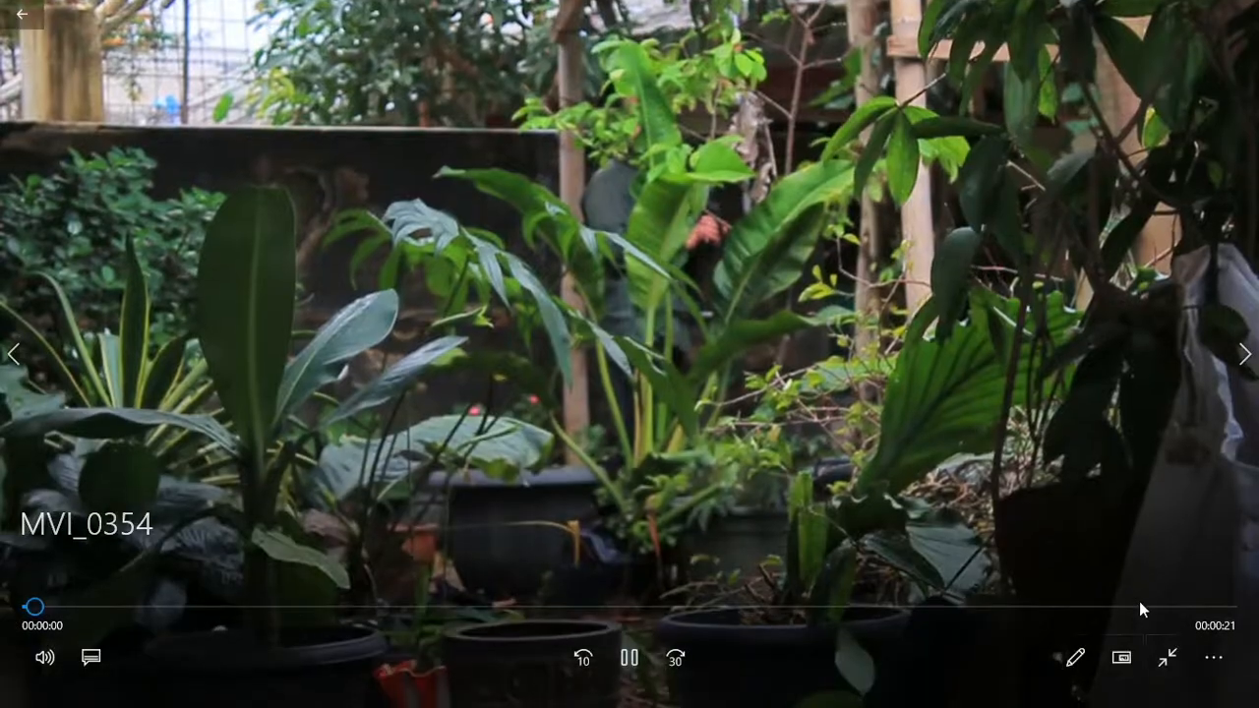
click(1168, 660)
click(1236, 12)
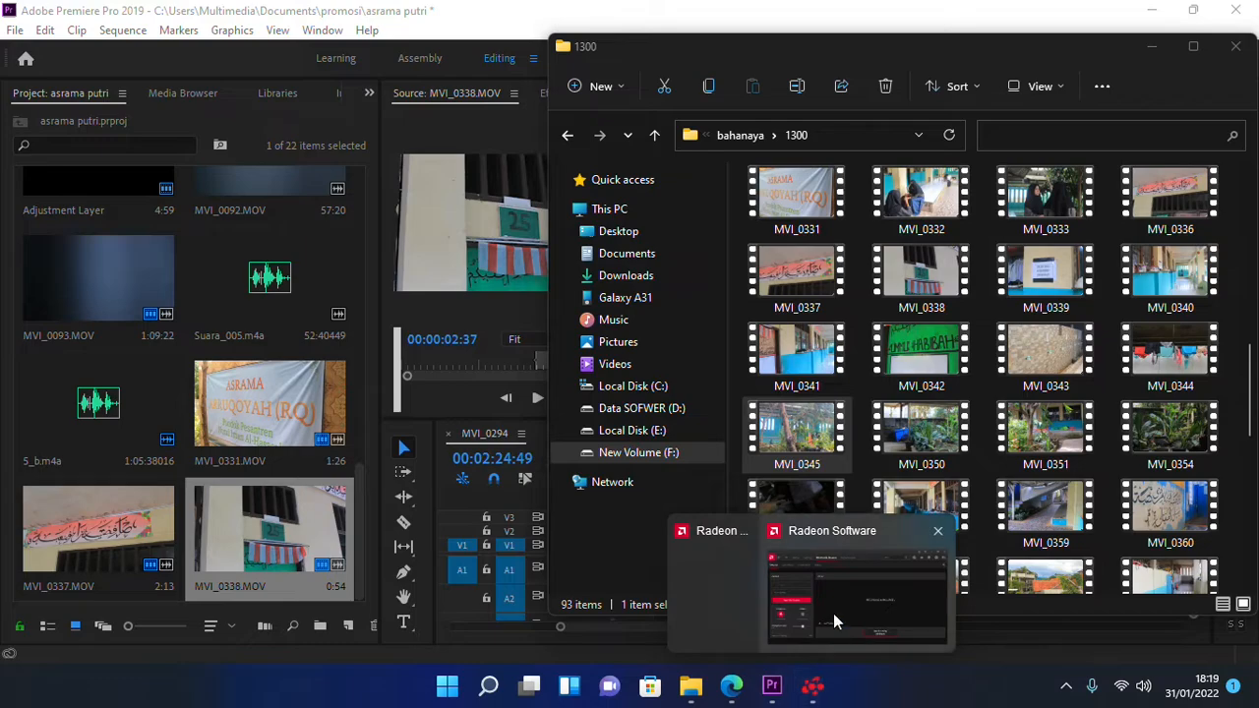
- Switch to Premiere Pro and shrink the video track heights so V1 to V4 all fit in the MVI_0294 timeline
click(833, 613)
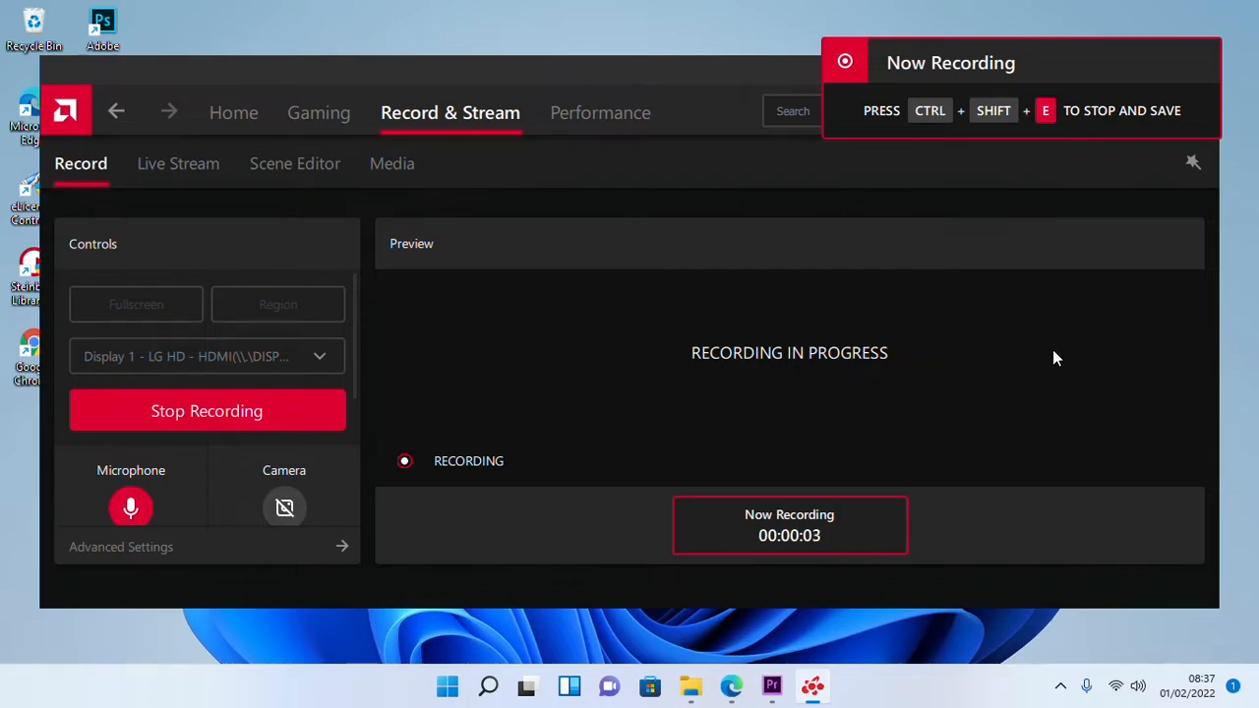
click(775, 687)
scroll(832, 529, down, 5)
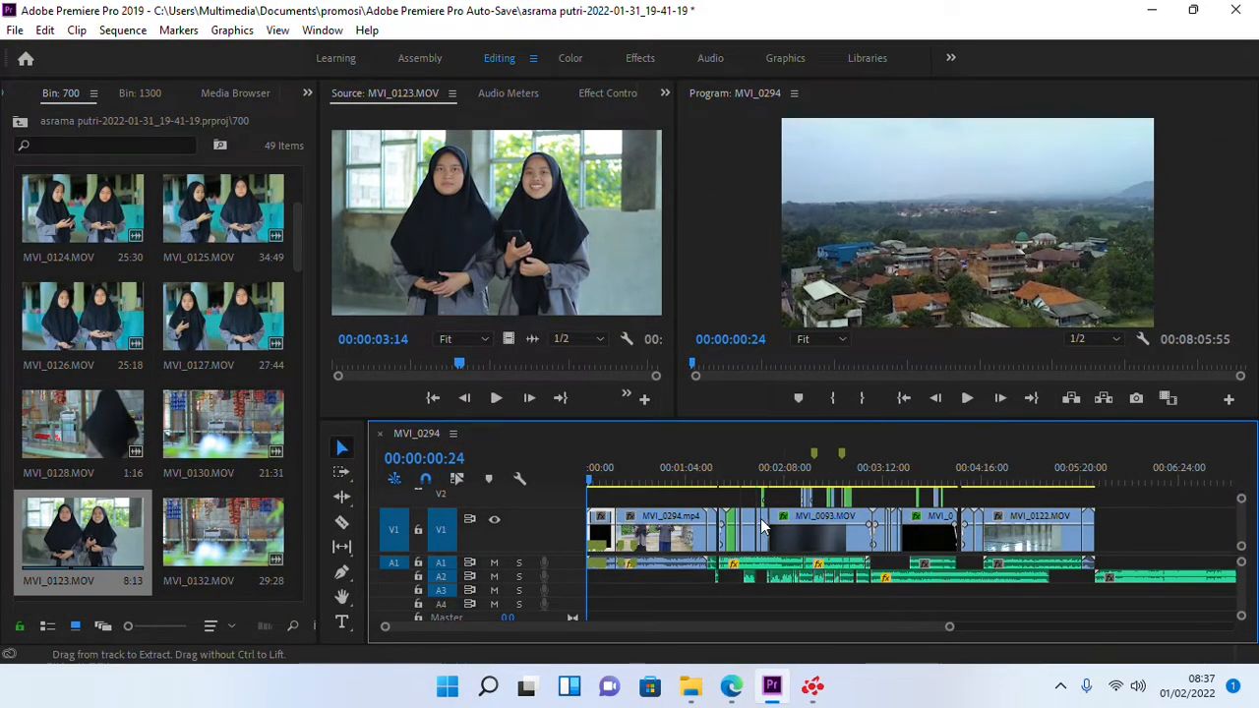
scroll(736, 504, up, 2)
scroll(630, 496, up, 5)
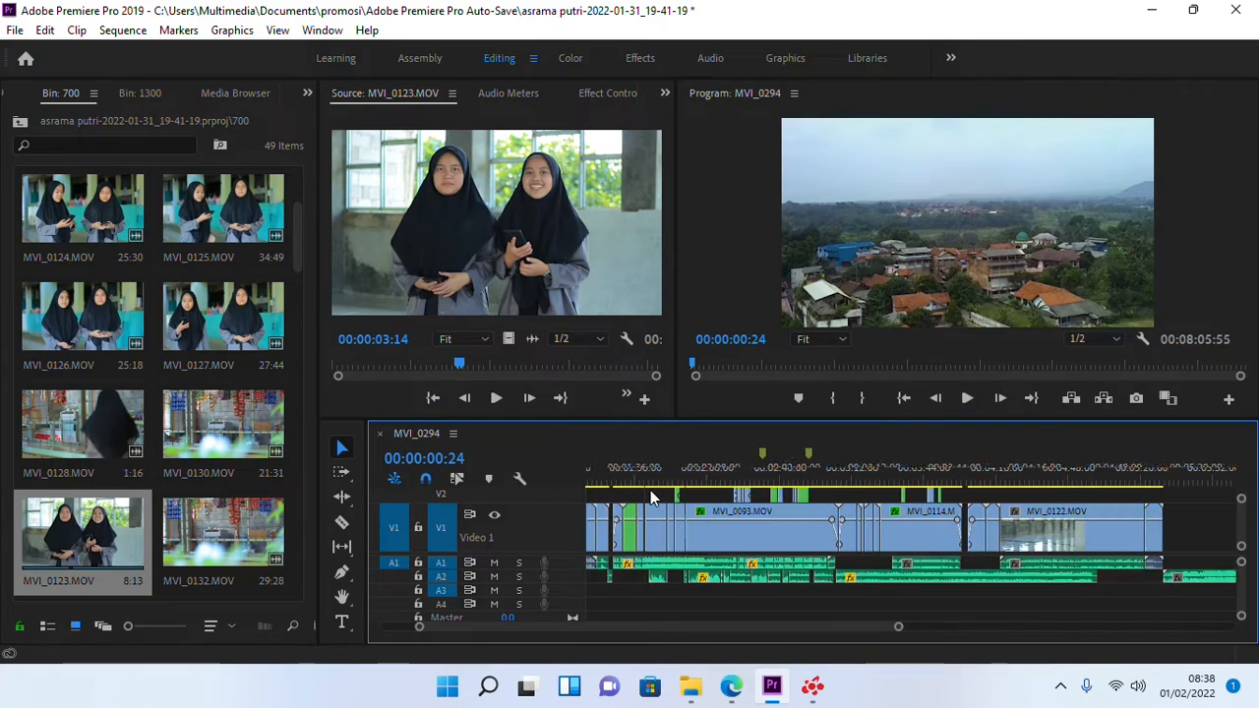
scroll(934, 500, down, 5)
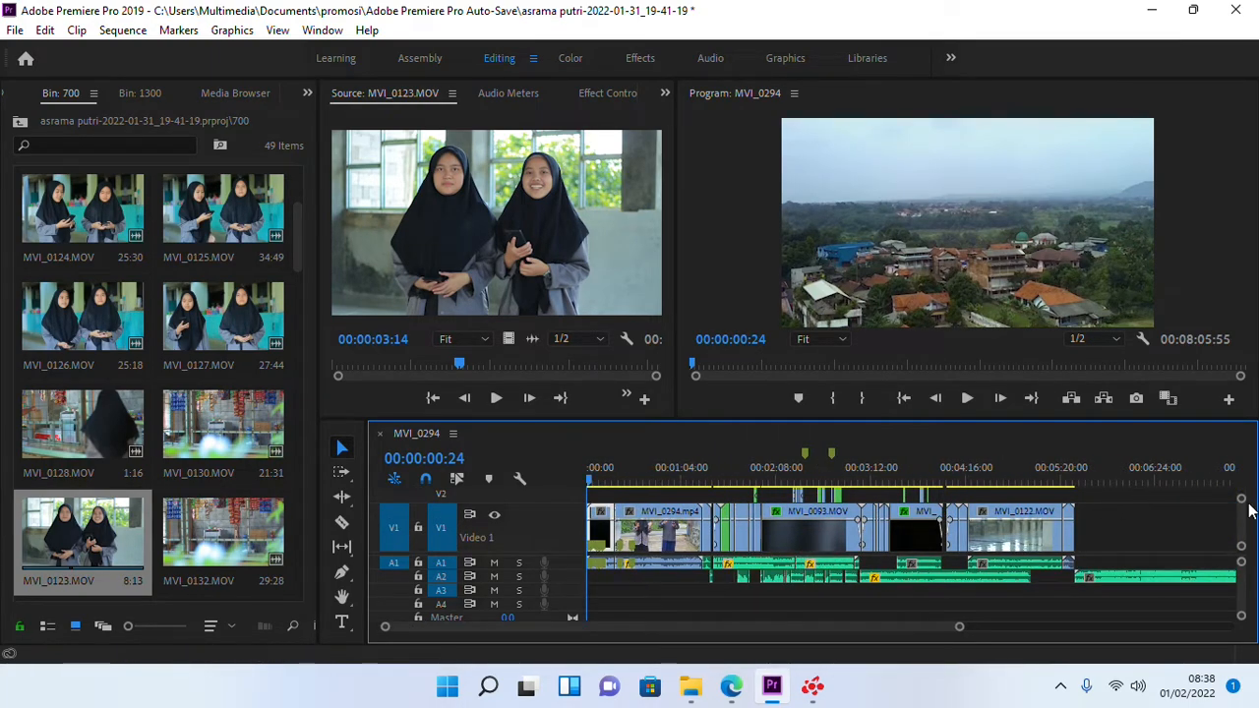
drag(1241, 500, 1241, 486)
scroll(912, 542, up, 2)
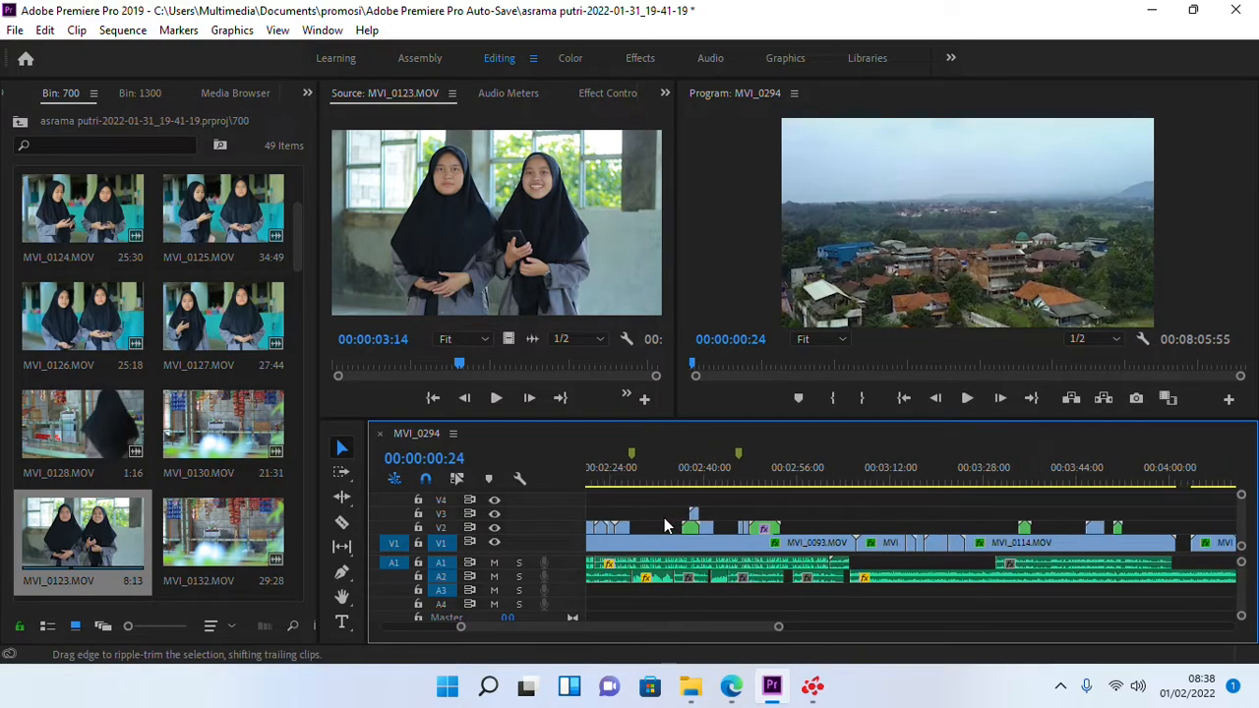
scroll(665, 513, down, 2)
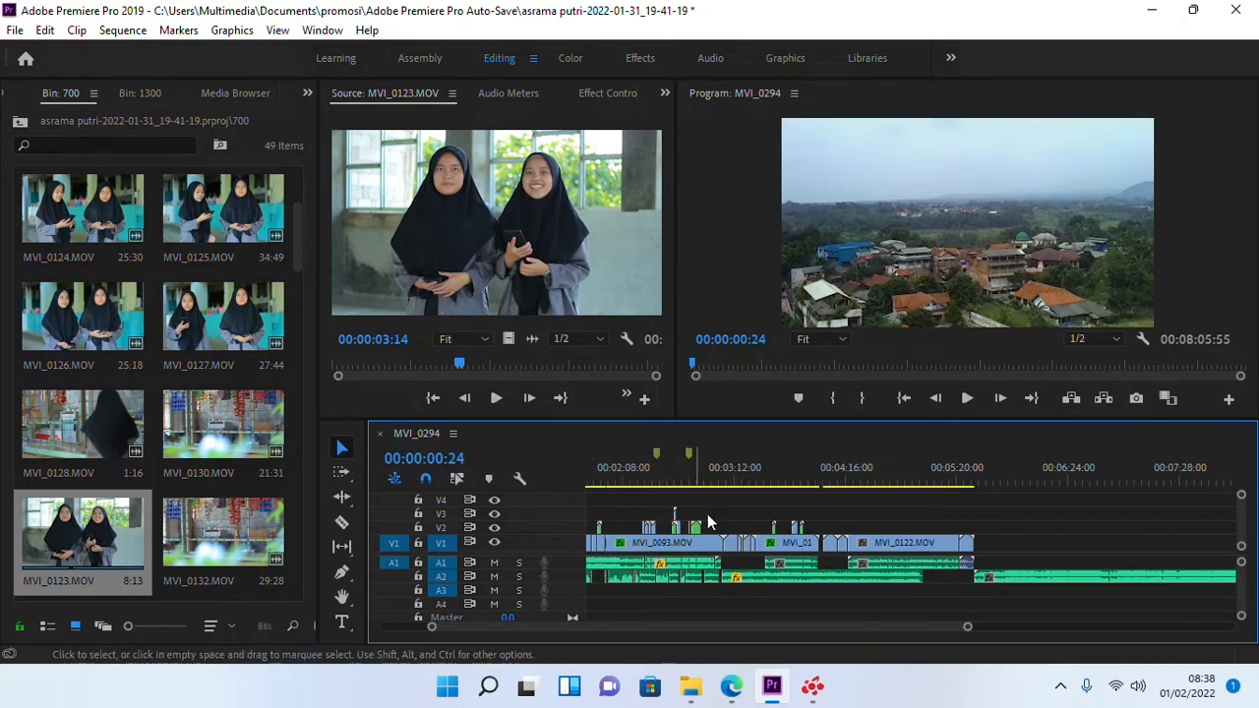
- Review the sequence from 00:01:27:57 through the cutaways over MVI_0093 and on to 00:03:15:50
drag(906, 472, 741, 483)
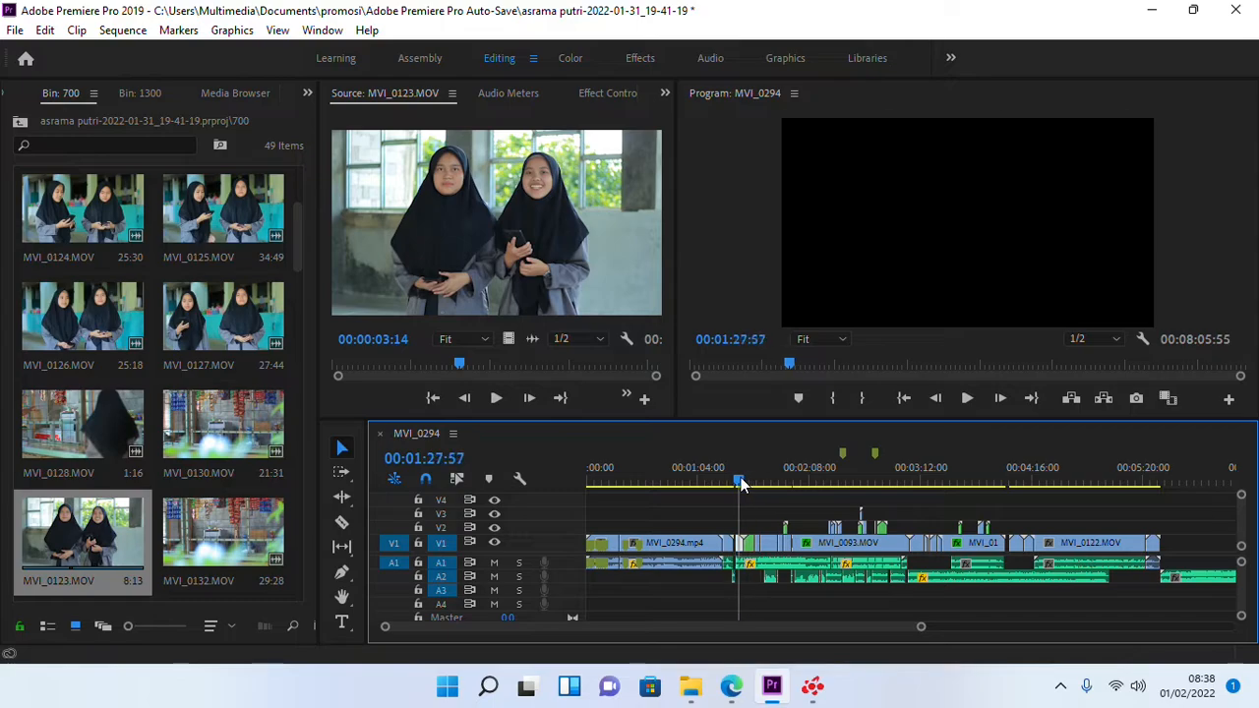
key(space)
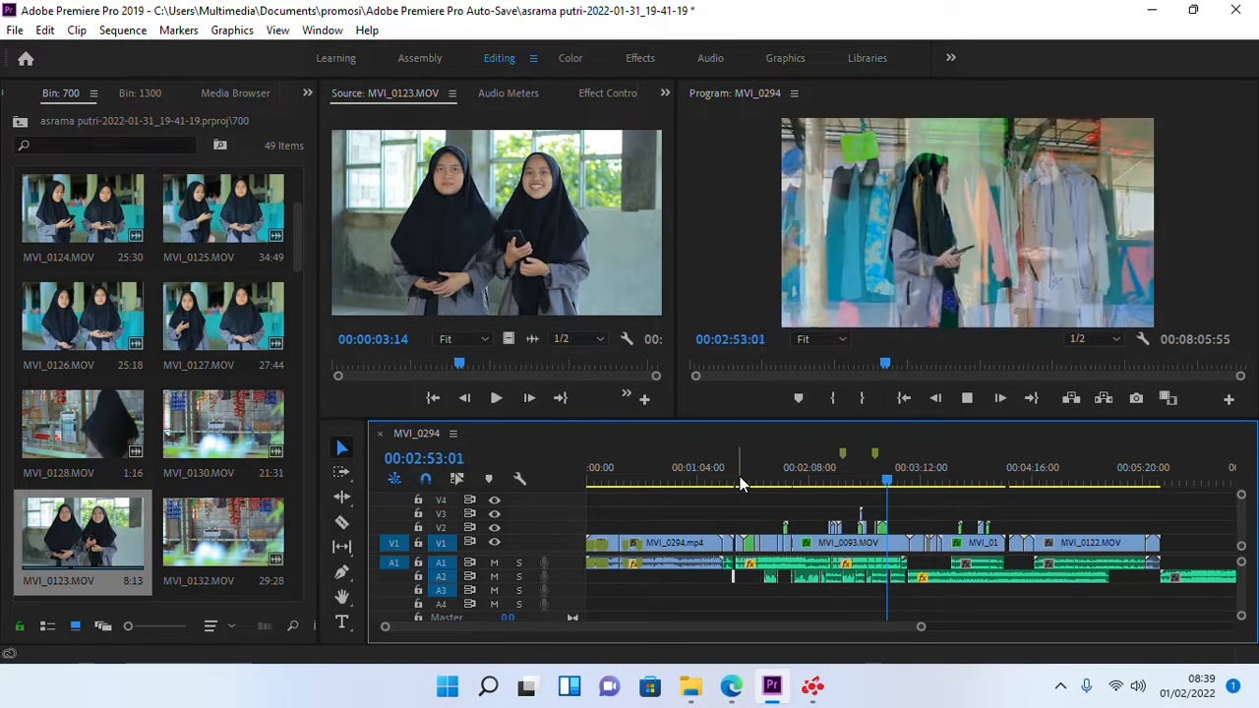
key(space)
scroll(904, 587, up, 2)
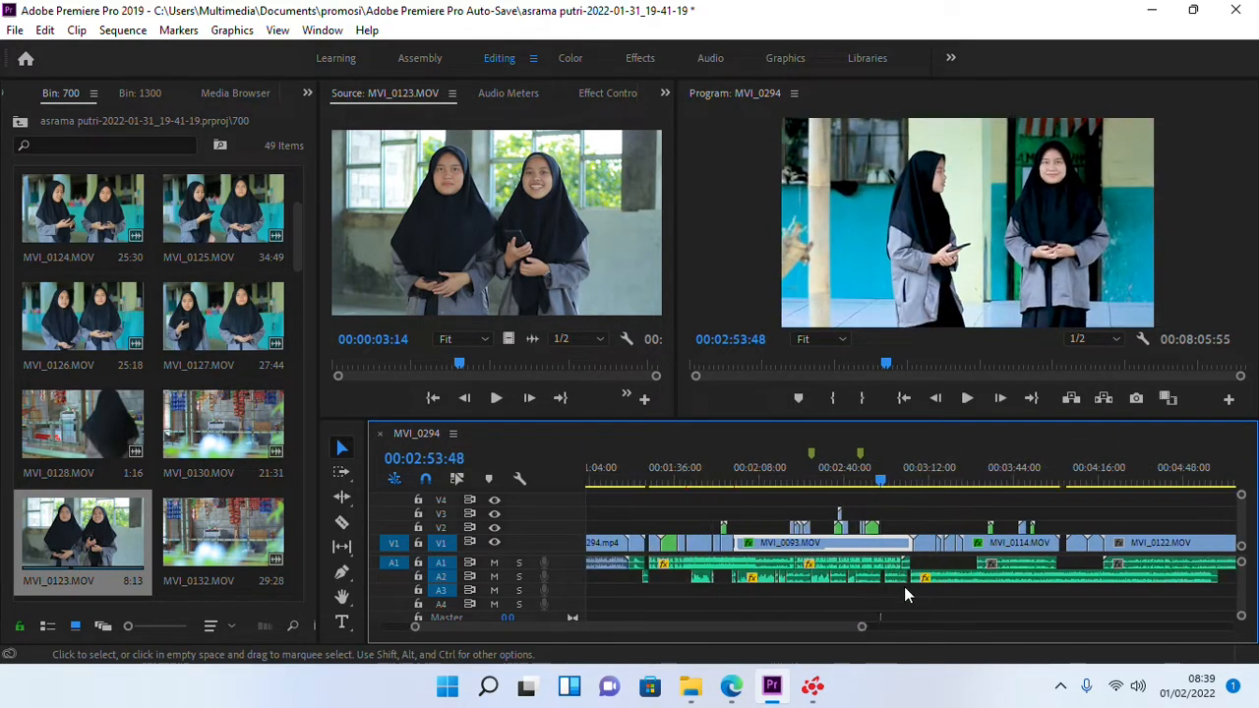
click(880, 558)
scroll(883, 531, down, 3)
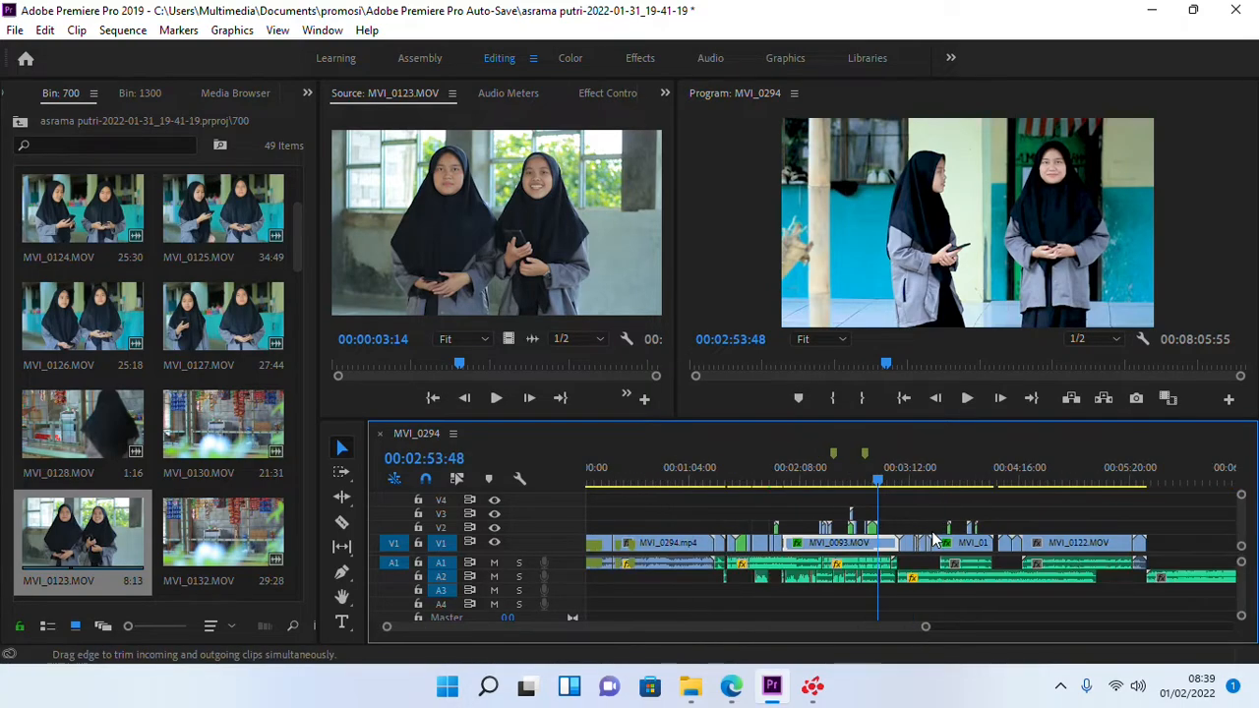
scroll(929, 537, up, 2)
drag(848, 492, 904, 491)
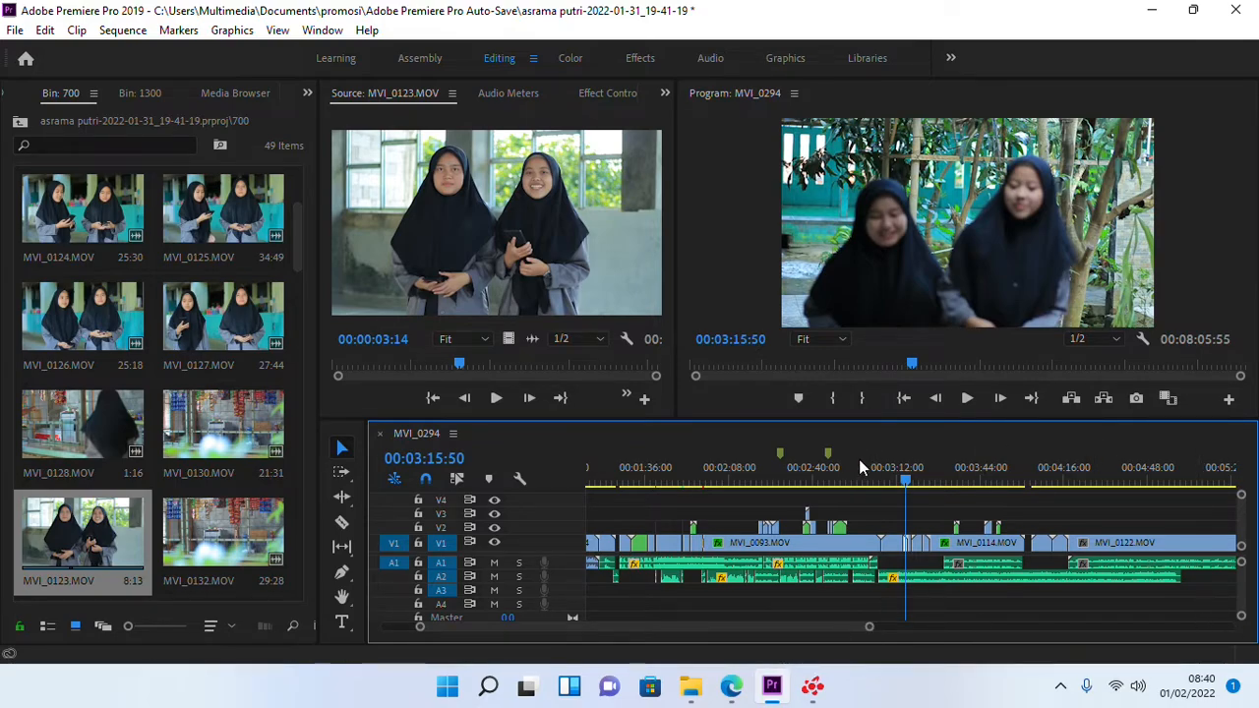
- Check the end of MVI_0093 and play the clips between it and MVI_0114 from 00:03:03:55 and 00:03:23:51
drag(901, 468, 861, 485)
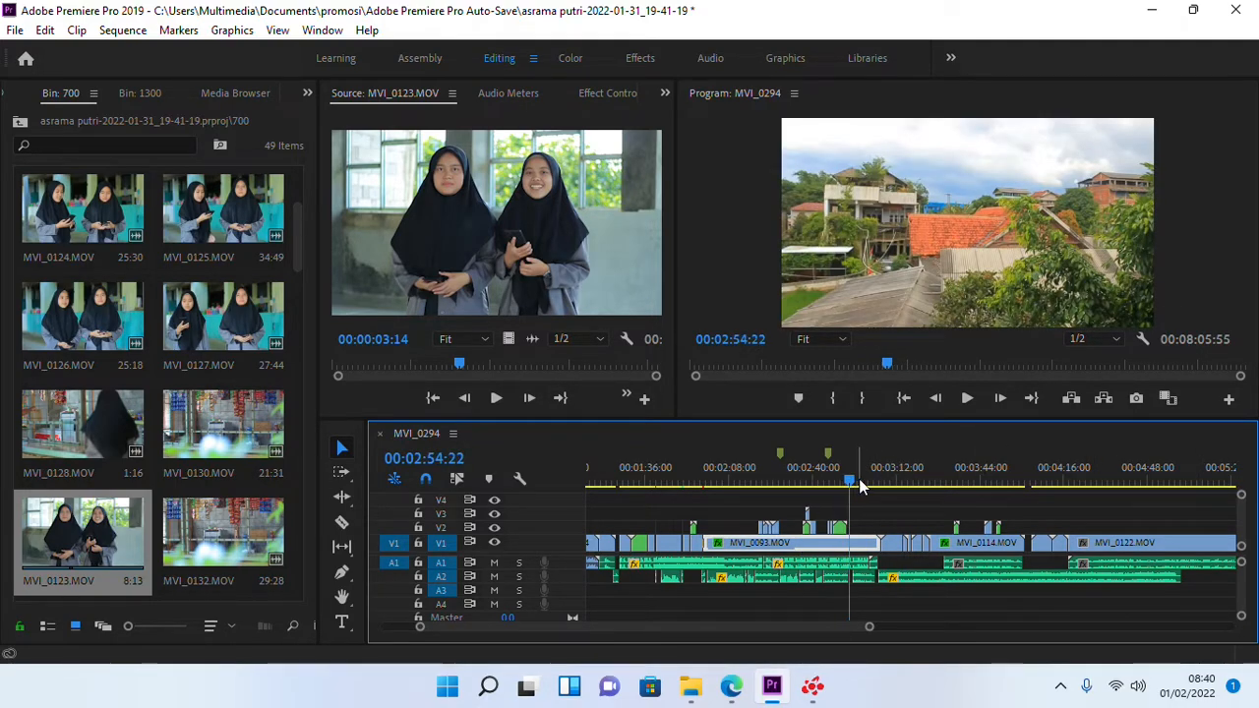
scroll(936, 492, up, 3)
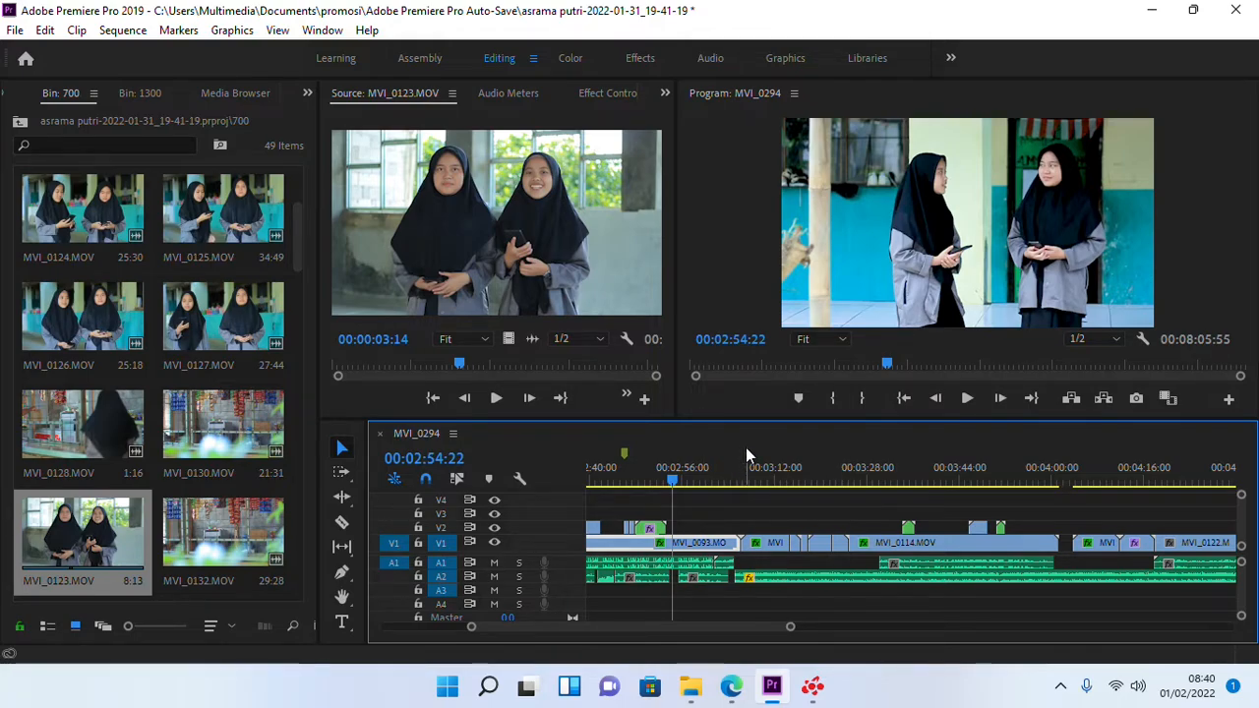
click(725, 480)
key(space)
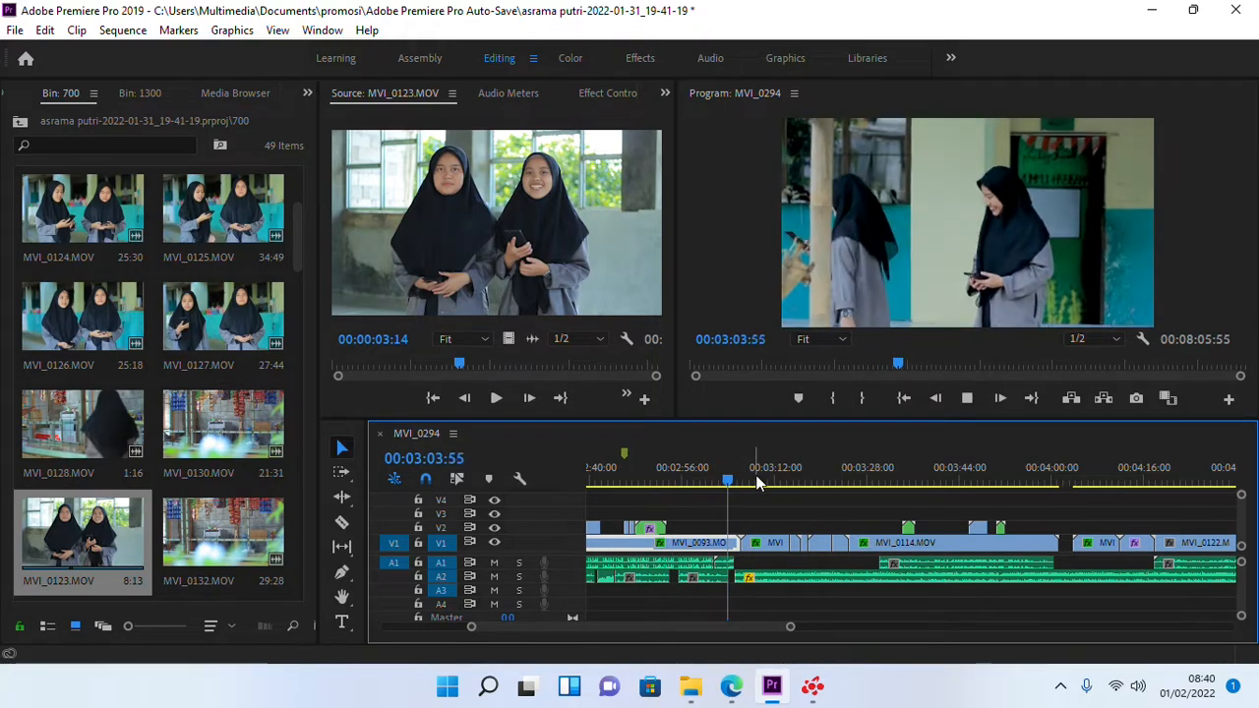
click(841, 480)
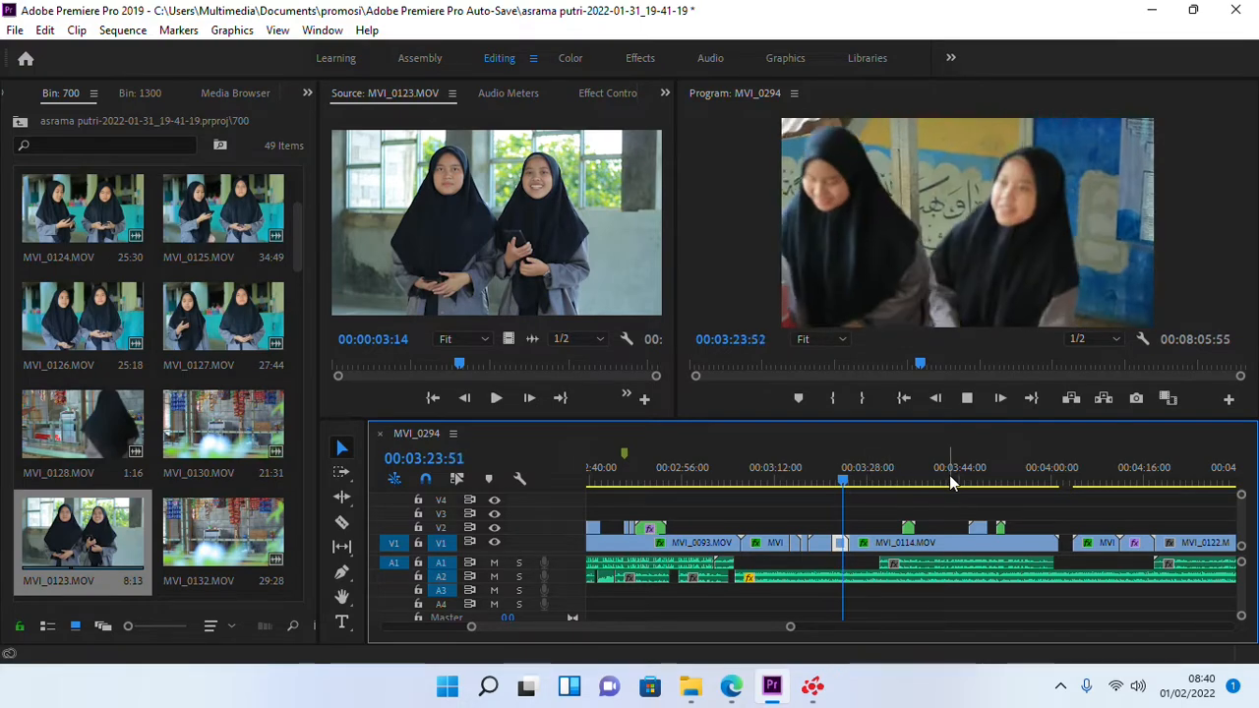
scroll(957, 480, down, 3)
scroll(989, 488, up, 1)
key(space)
- Play the transition from MVI_0367 into the corridor shot MVI_0368, starting at about 00:04:11:38
click(1015, 476)
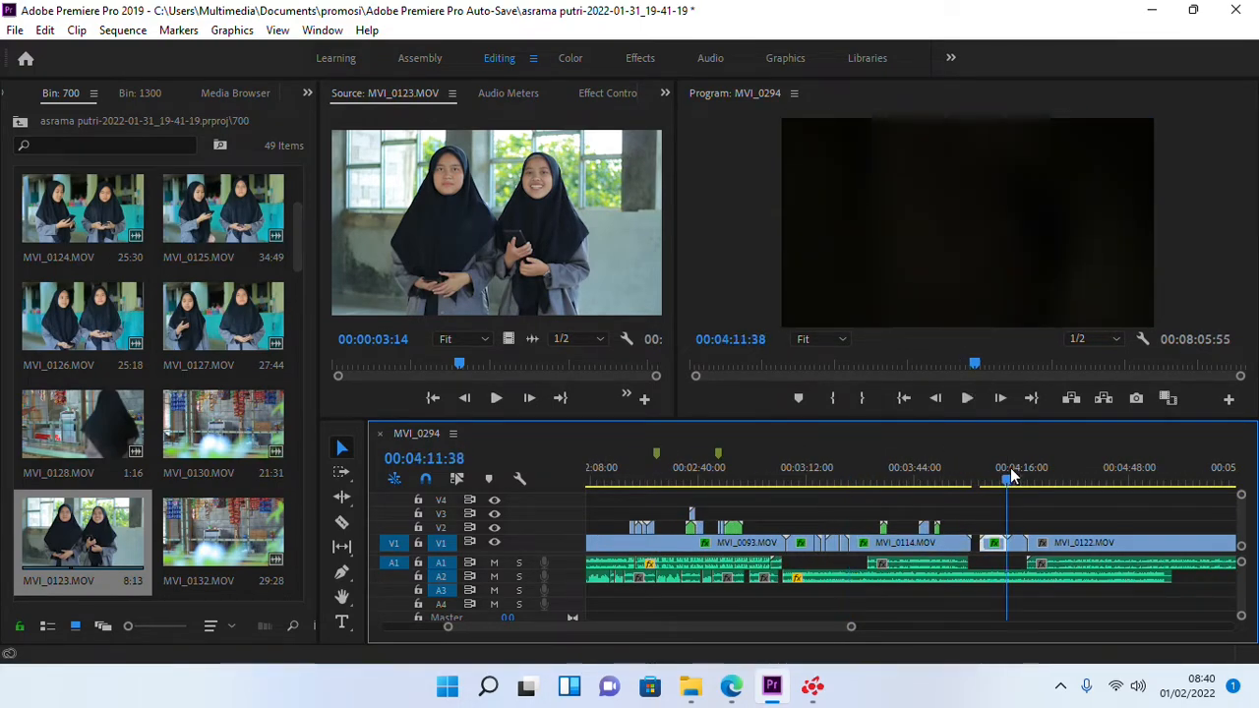
key(space)
scroll(1077, 493, down, 1)
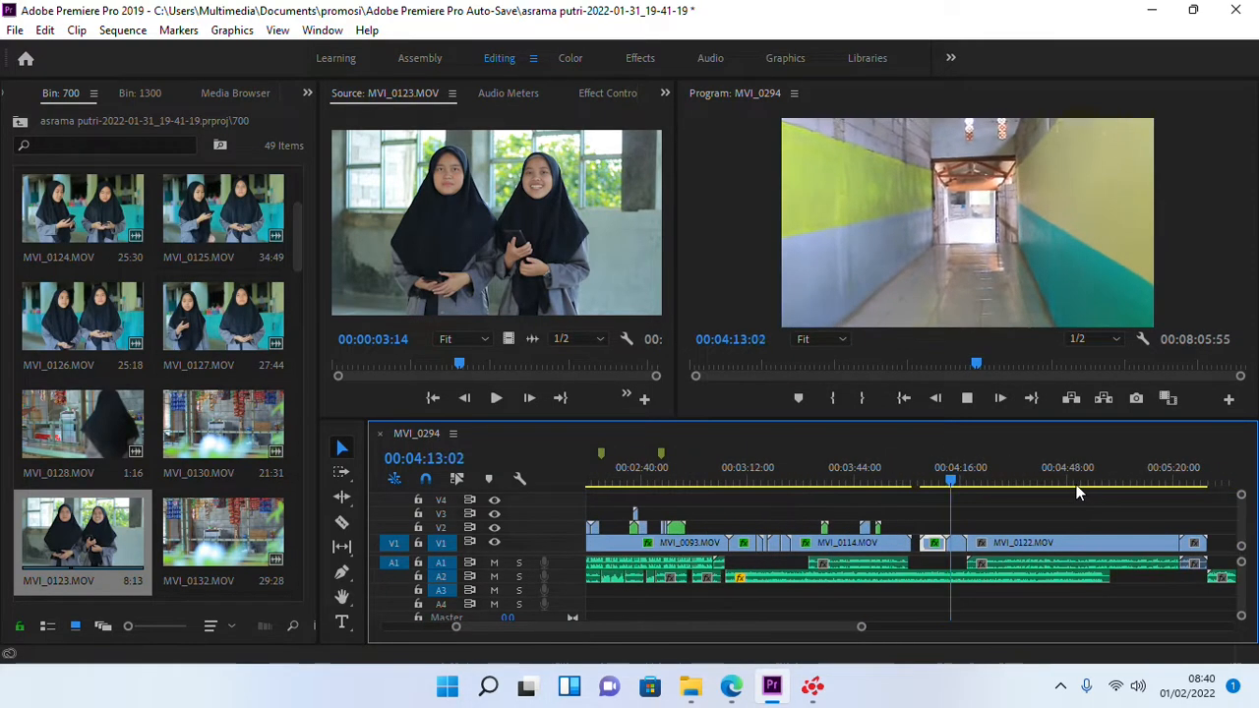
scroll(927, 520, up, 2)
key(space)
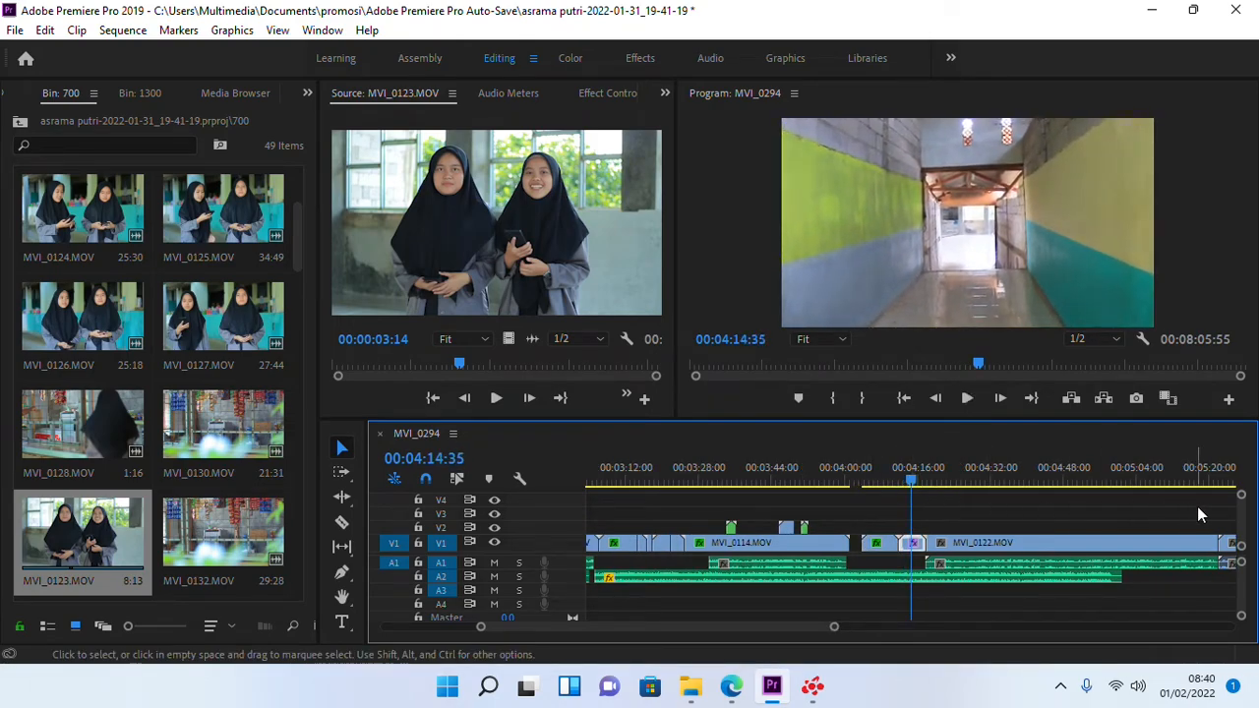
- Enlarge the V1 track and place the playhead at 00:04:03:28, just before the MVI_0367 clip
drag(1242, 495, 1242, 500)
scroll(837, 505, up, 2)
click(898, 480)
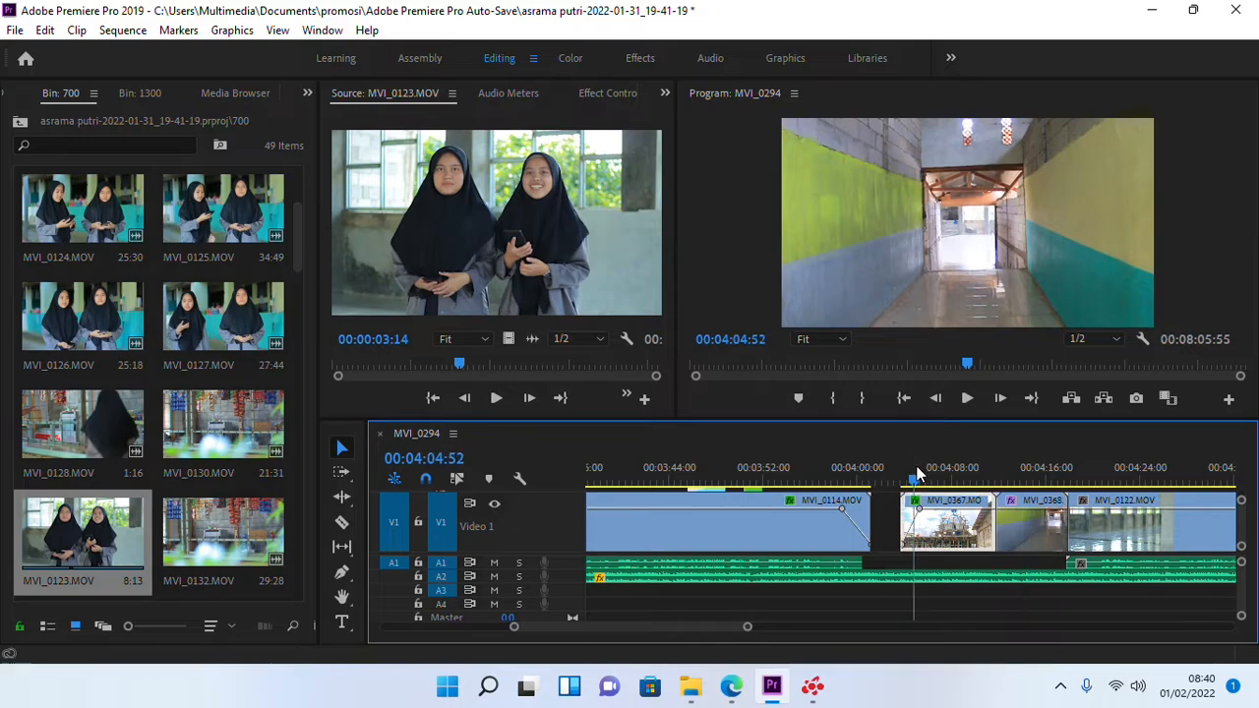
- Search the effects for "diss" and try to apply the Film Dissolve transition to the end of MVI_0114 on V1
click(308, 94)
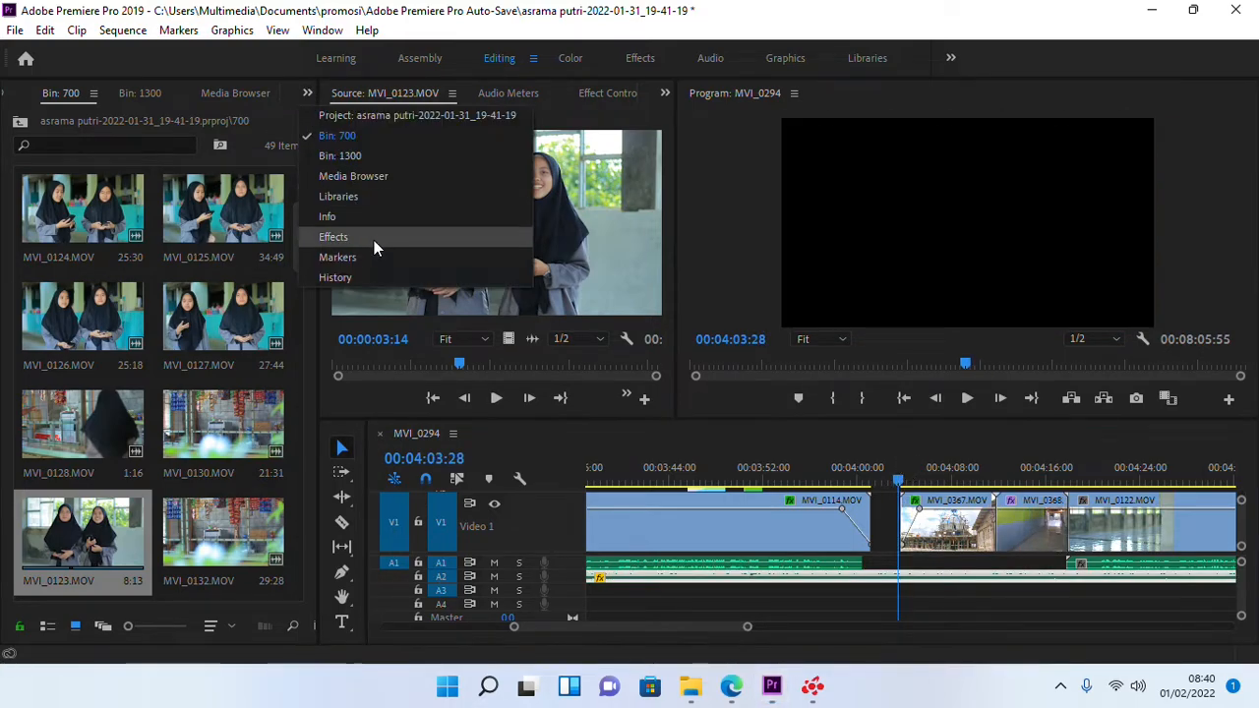
click(375, 231)
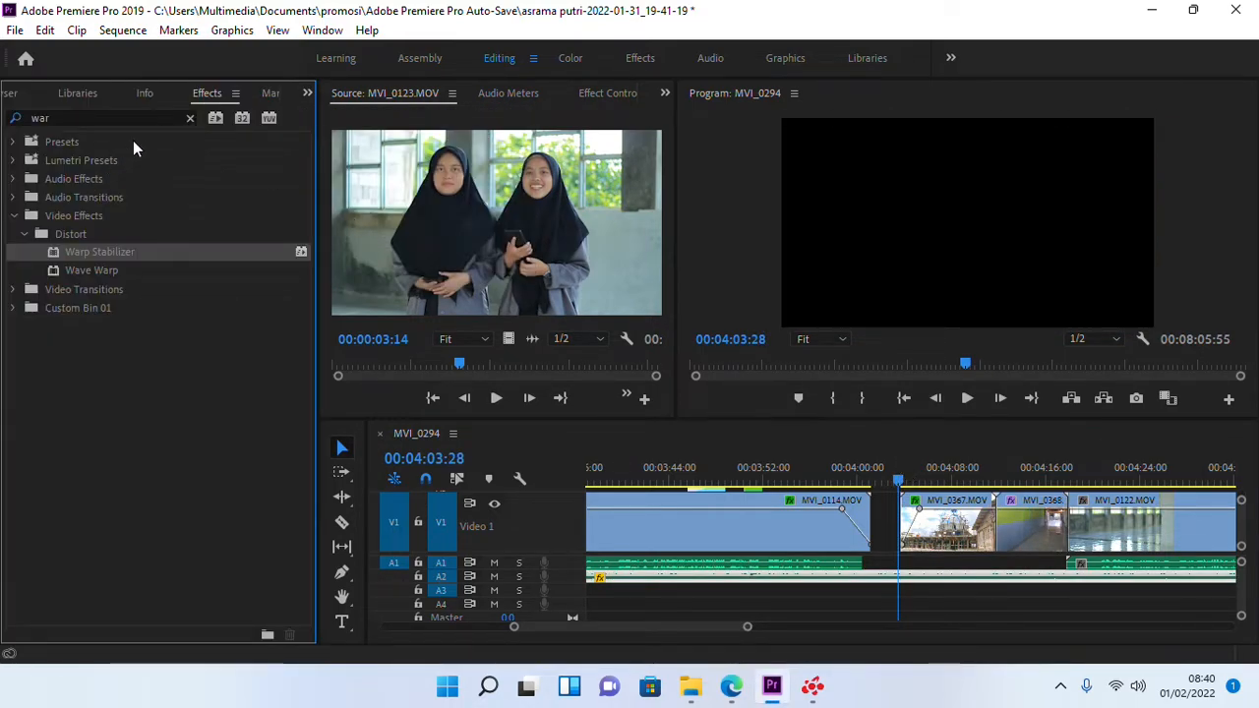
click(191, 118)
click(142, 118)
text(d)
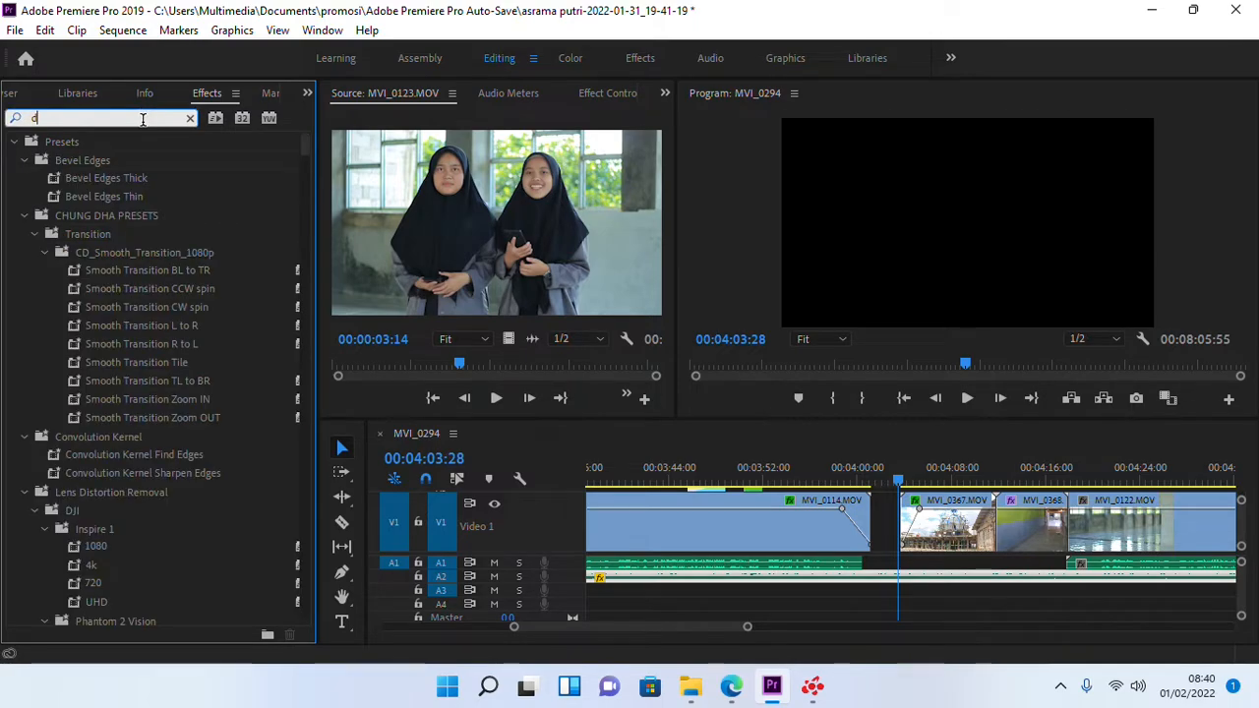
text(ji)
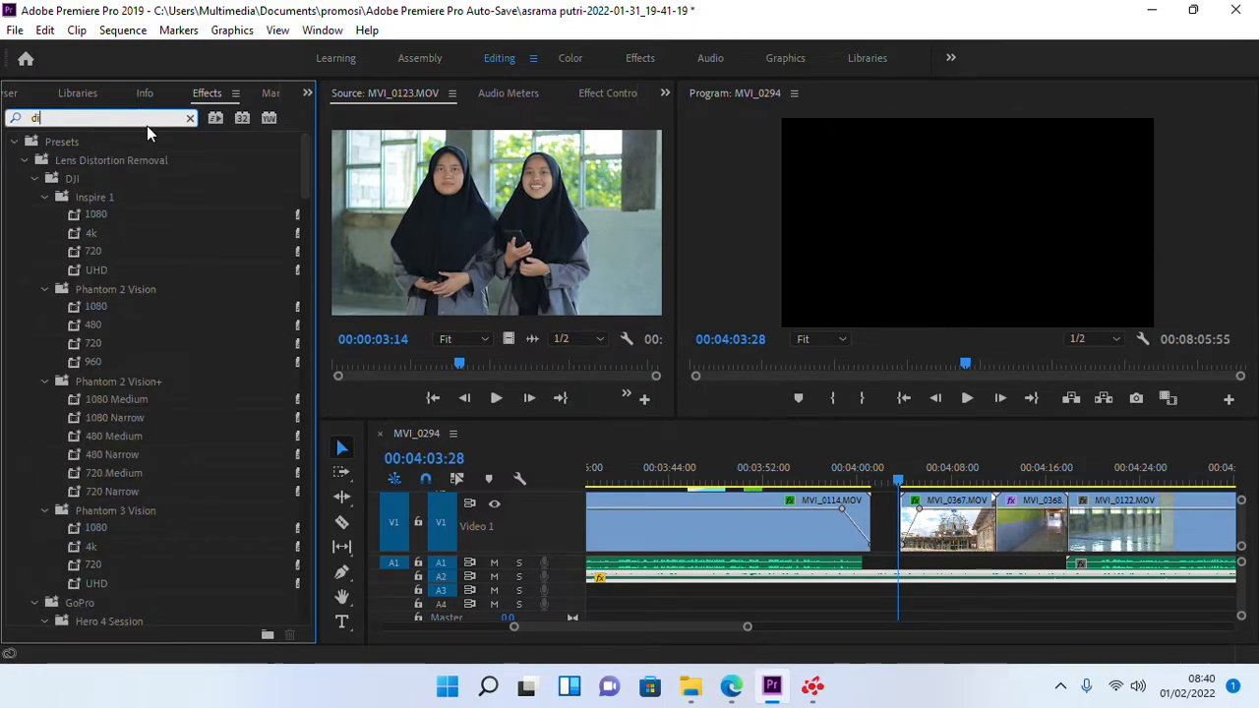
text(ss)
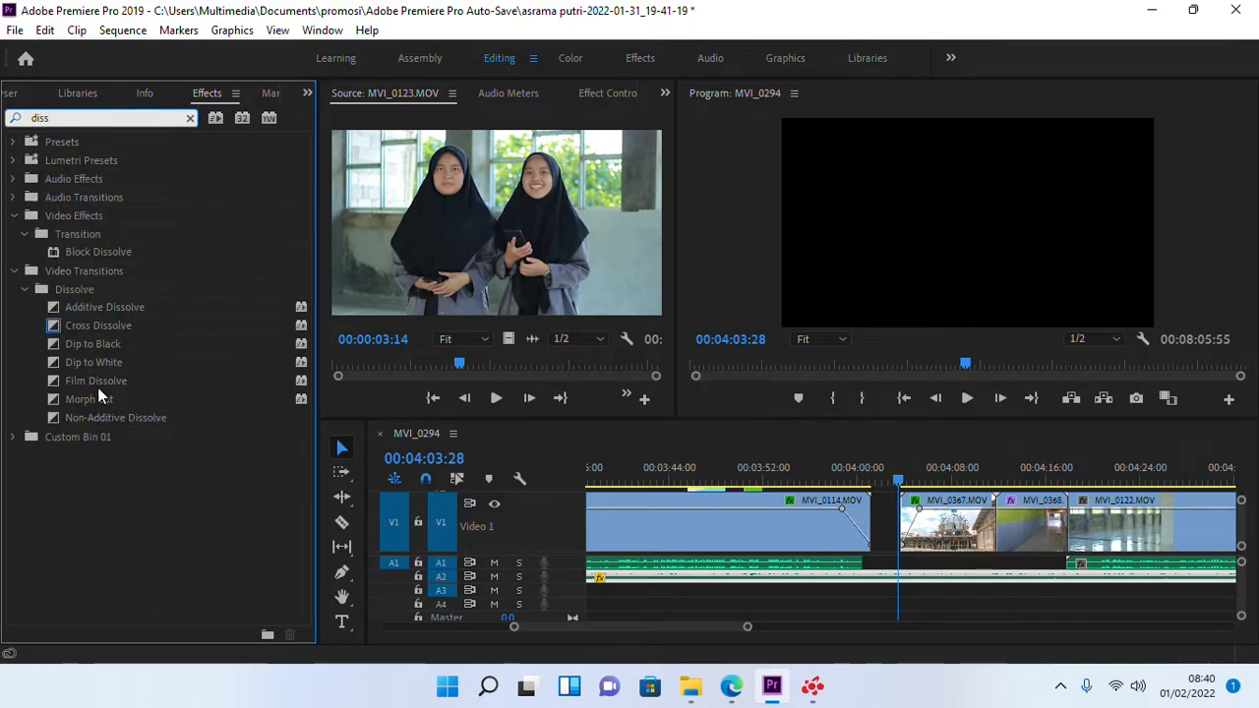
drag(83, 382, 868, 519)
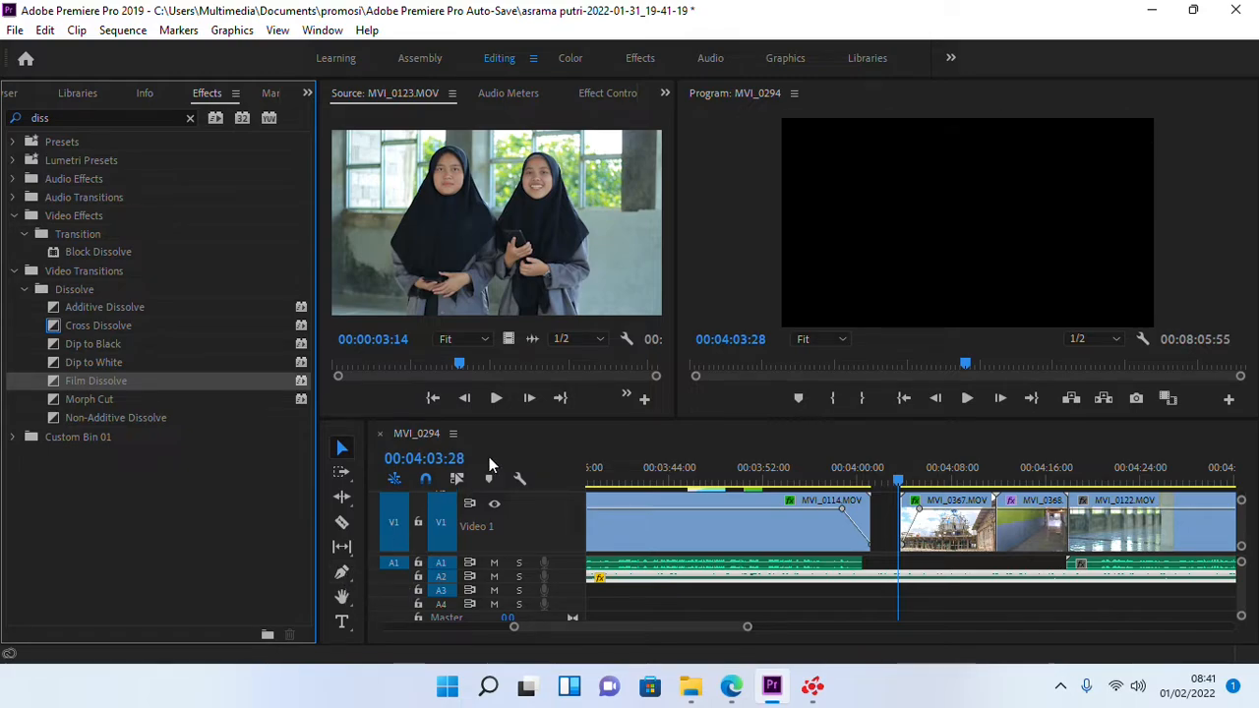
right_click(403, 436)
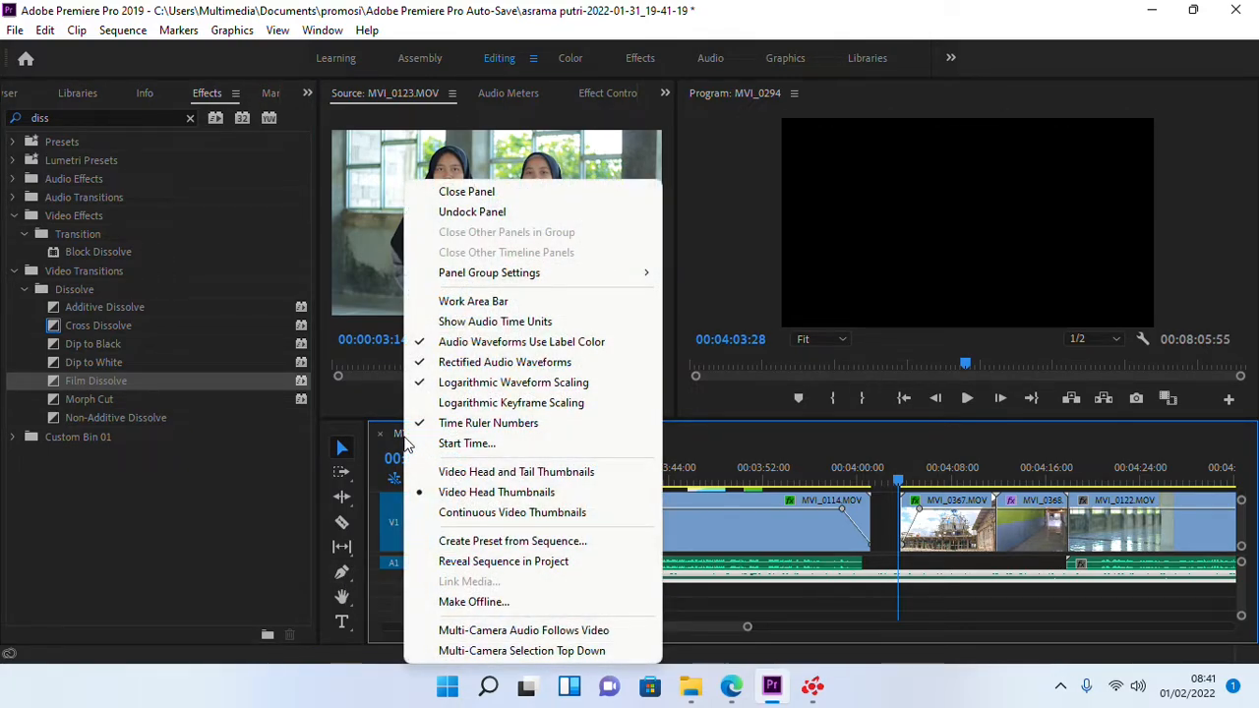
click(872, 443)
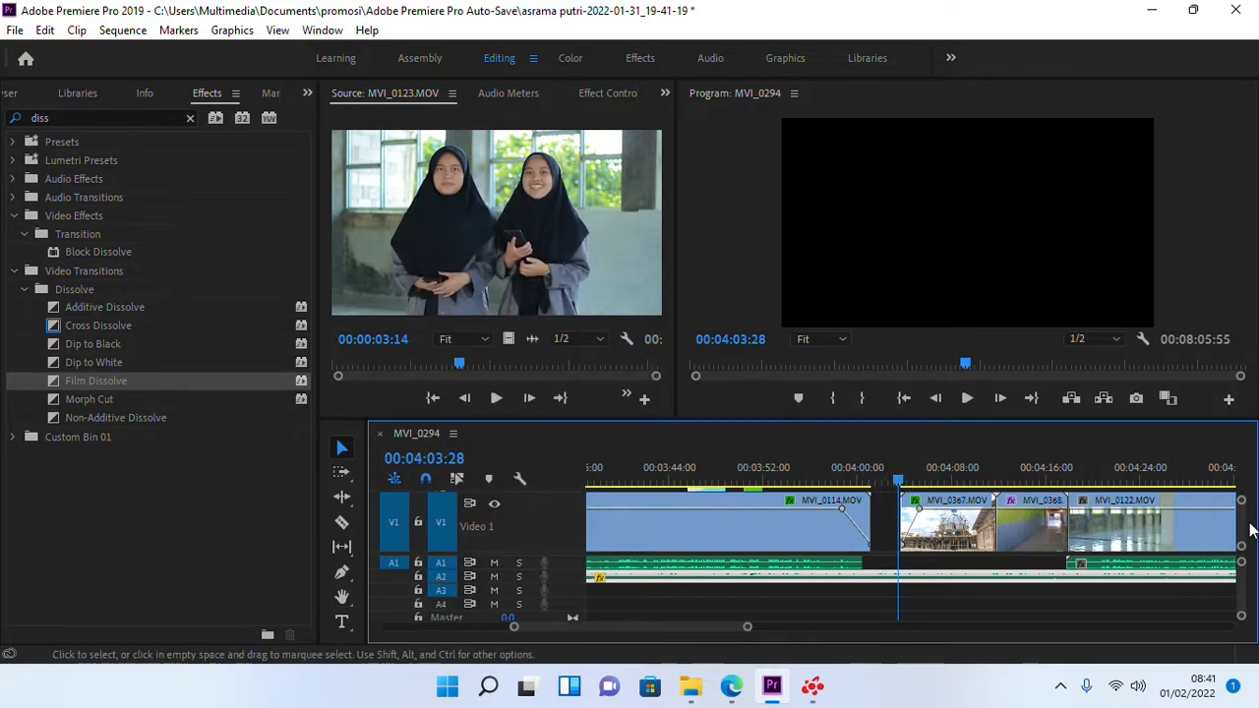
scroll(1241, 503, up, 1)
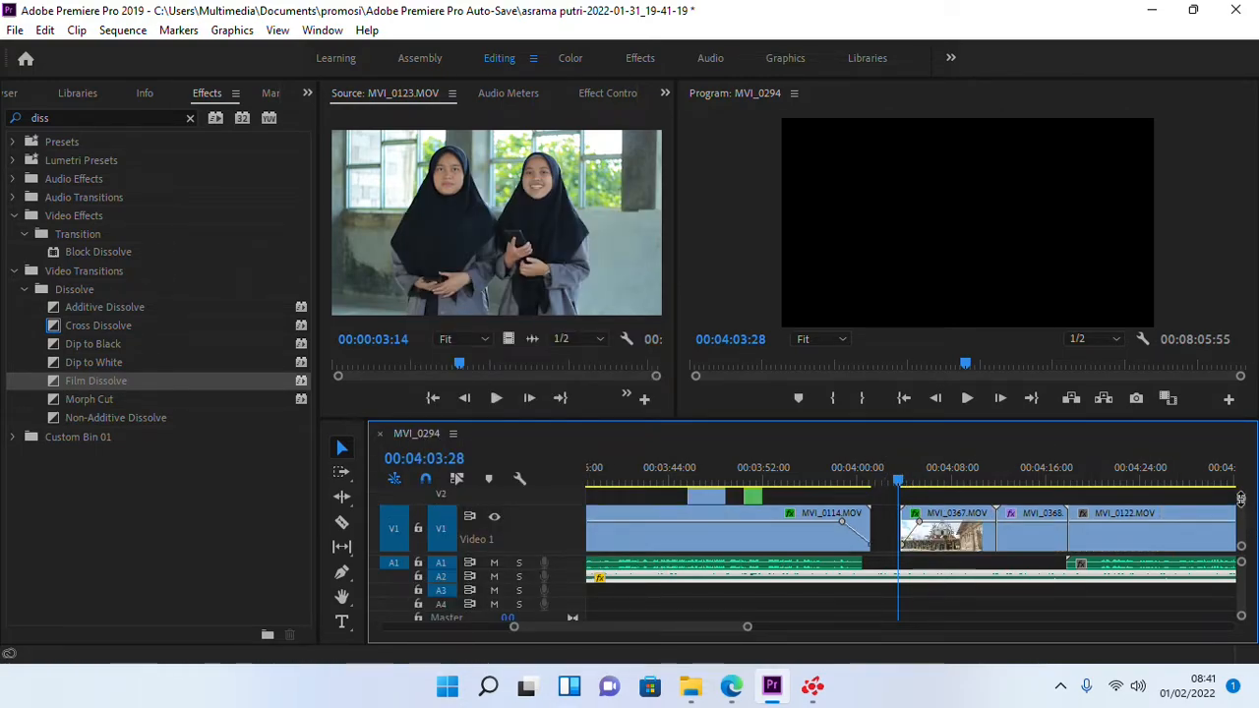
click(451, 433)
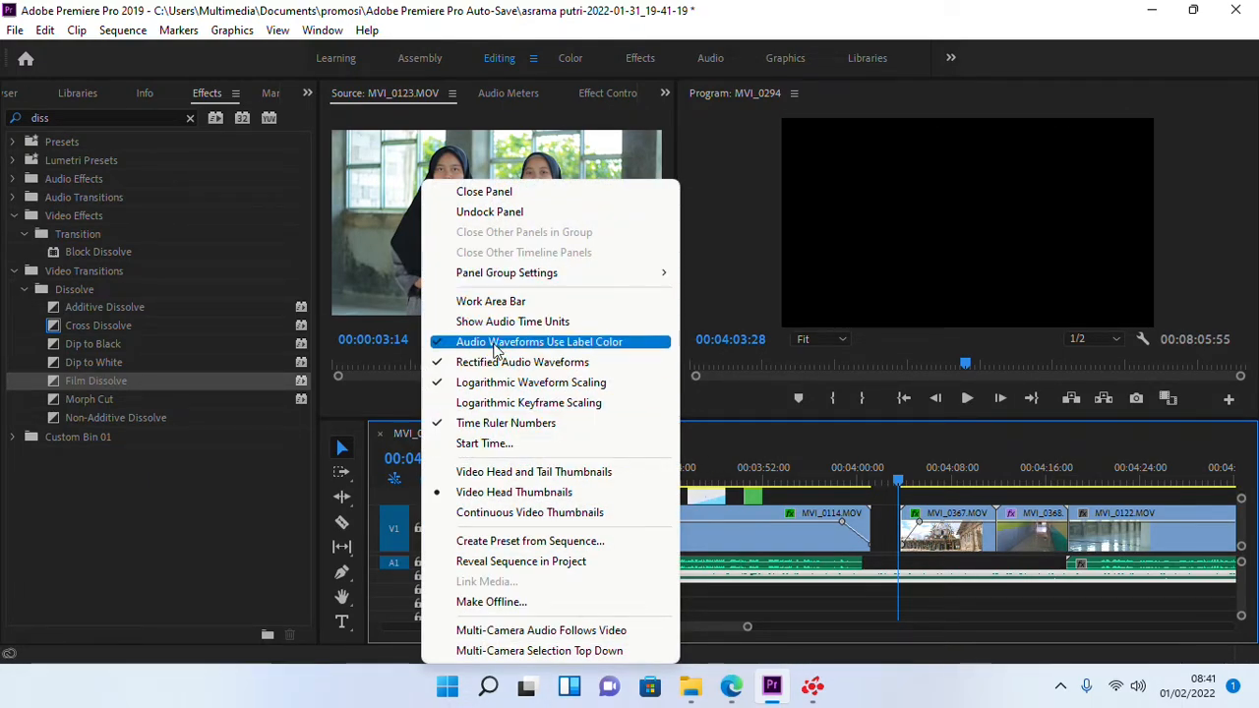
click(385, 458)
right_click(474, 463)
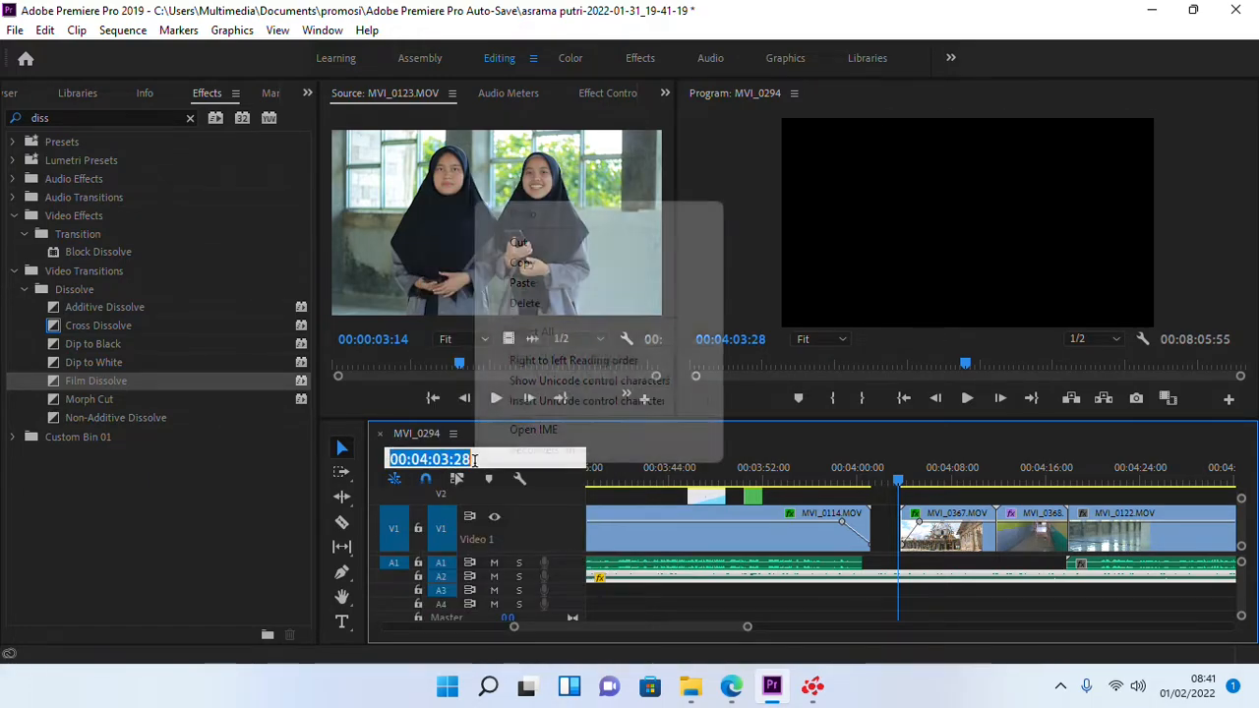
click(757, 459)
right_click(423, 459)
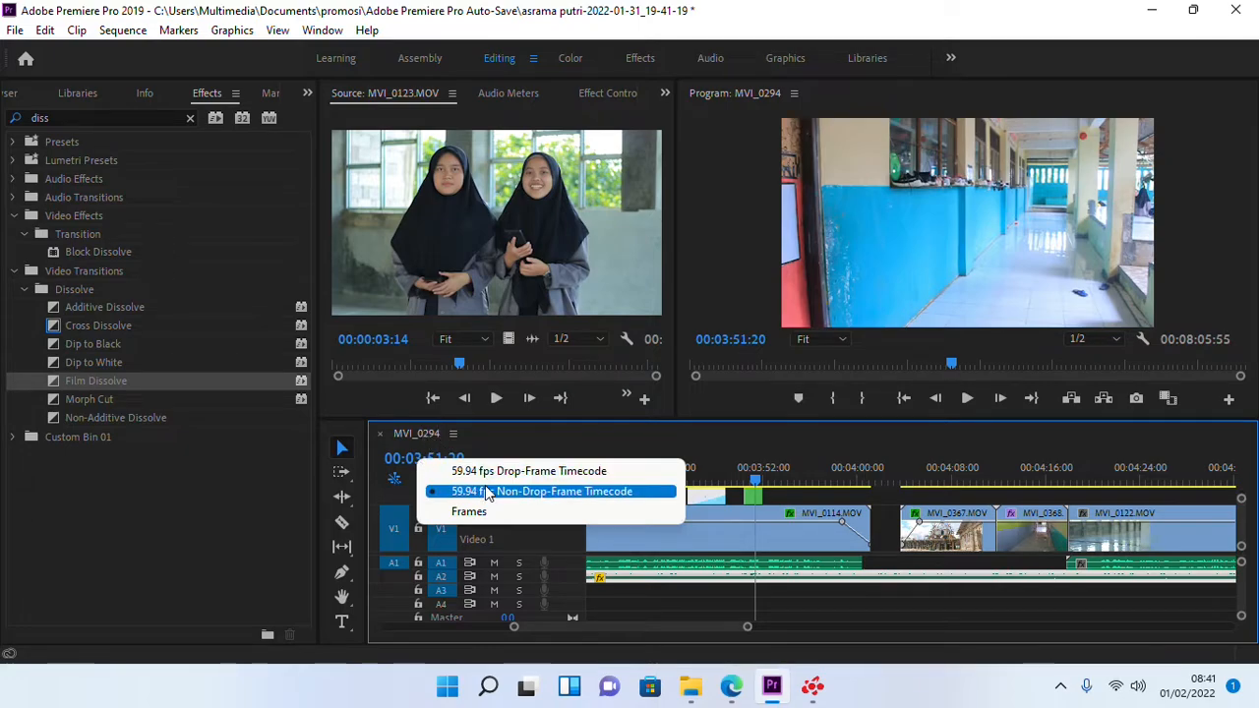
right_click(412, 434)
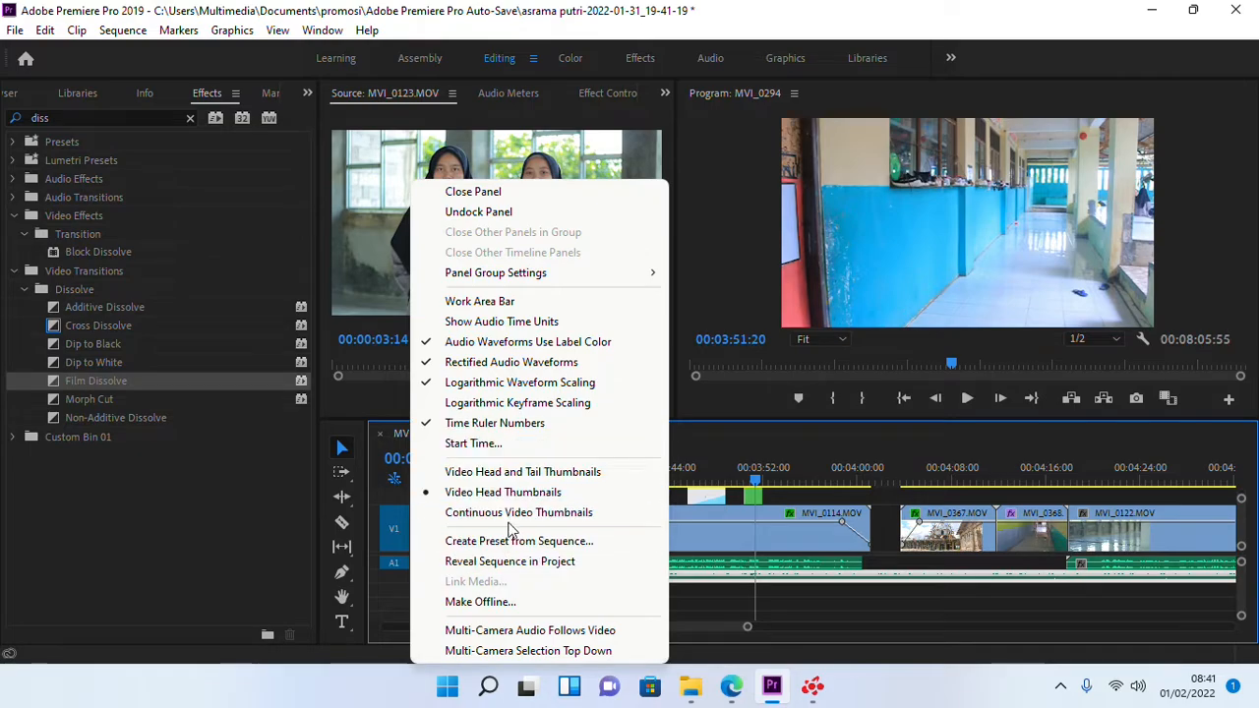
click(913, 446)
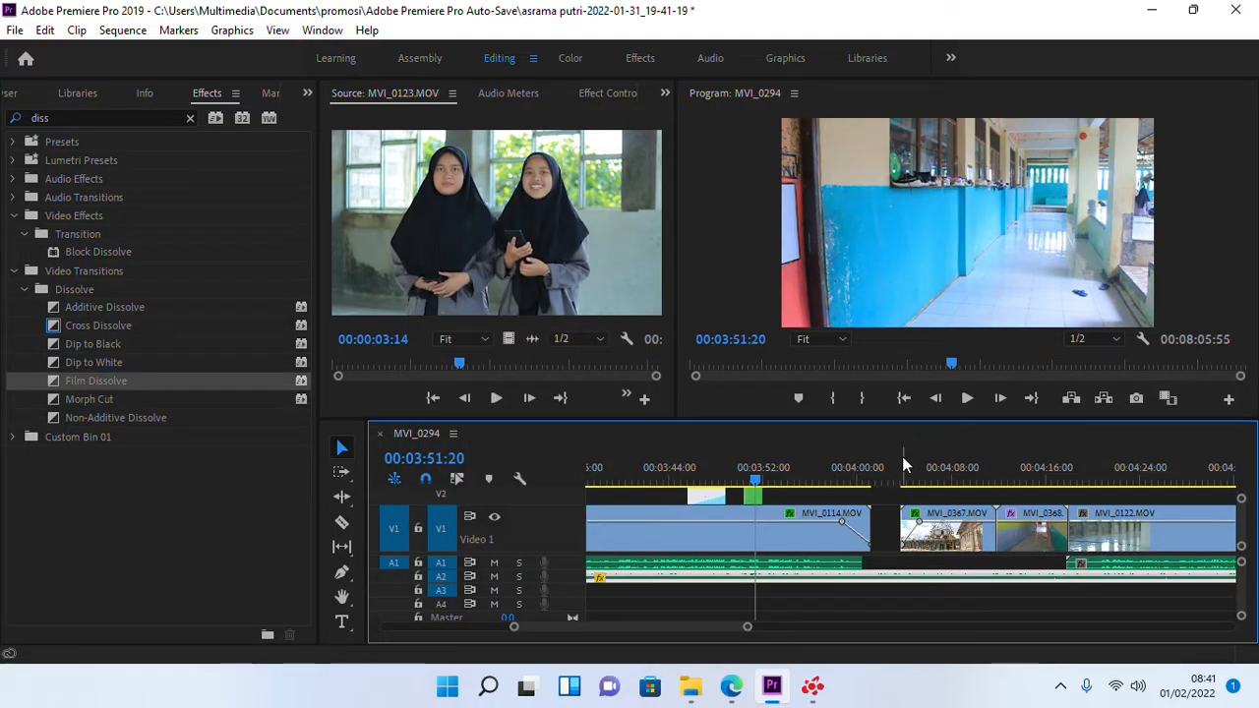
- Play a moment of the hallway cutaway at 00:03:51:20 and continue playback within the MVI_0122 clip
key(space)
key(space)
key(minus)
scroll(873, 534, down, 1)
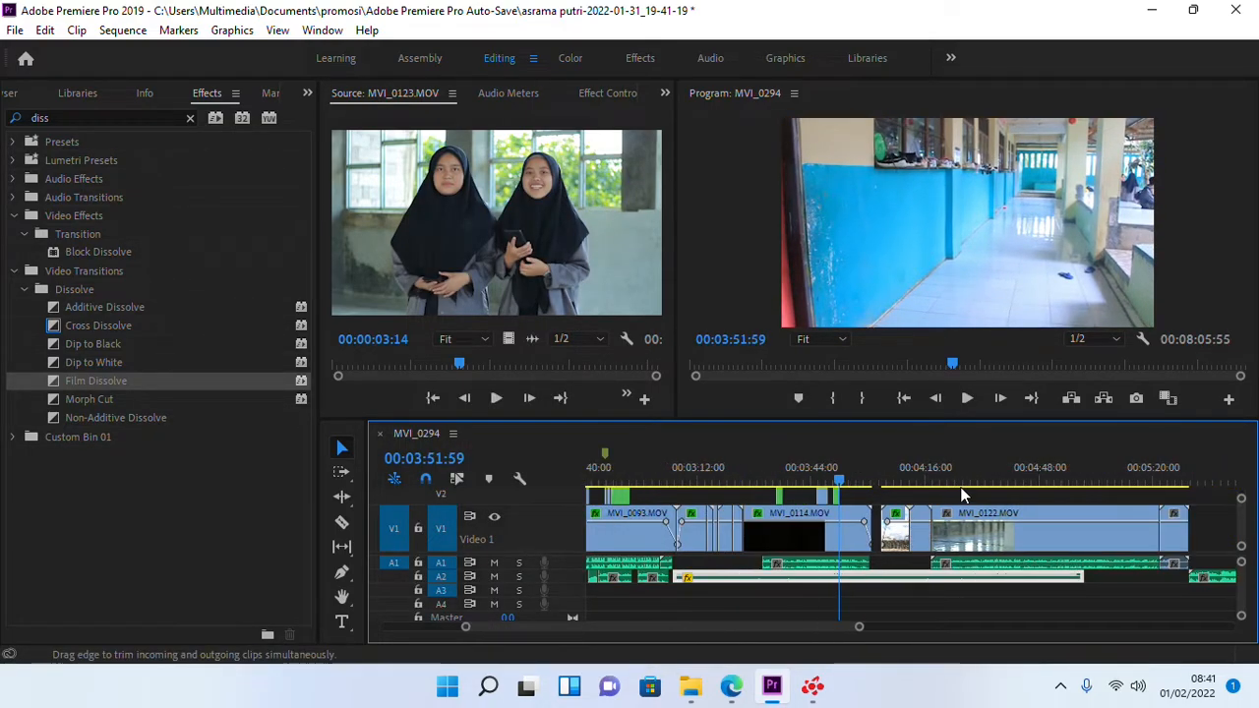
click(950, 481)
key(space)
scroll(910, 511, down, 1)
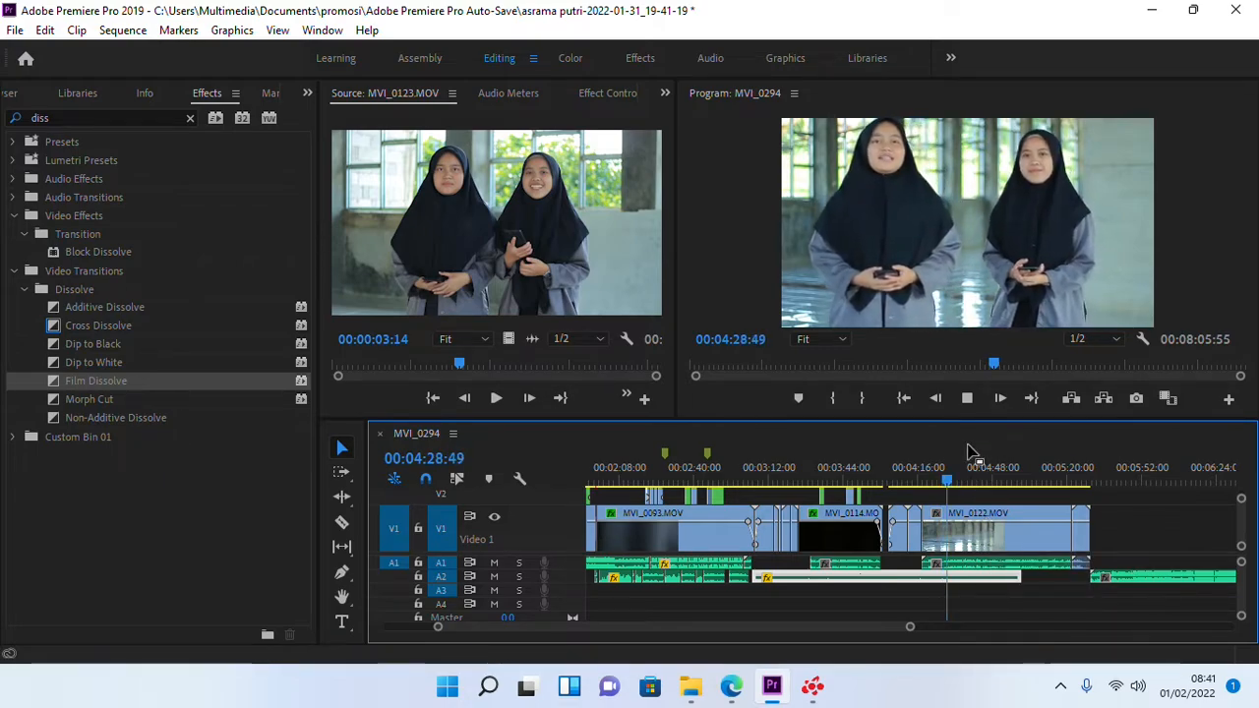
- Play the cut from MVI_0122 into MVI_0123 on V1, around 00:05:22:00
scroll(930, 561, down, 2)
scroll(1131, 524, up, 2)
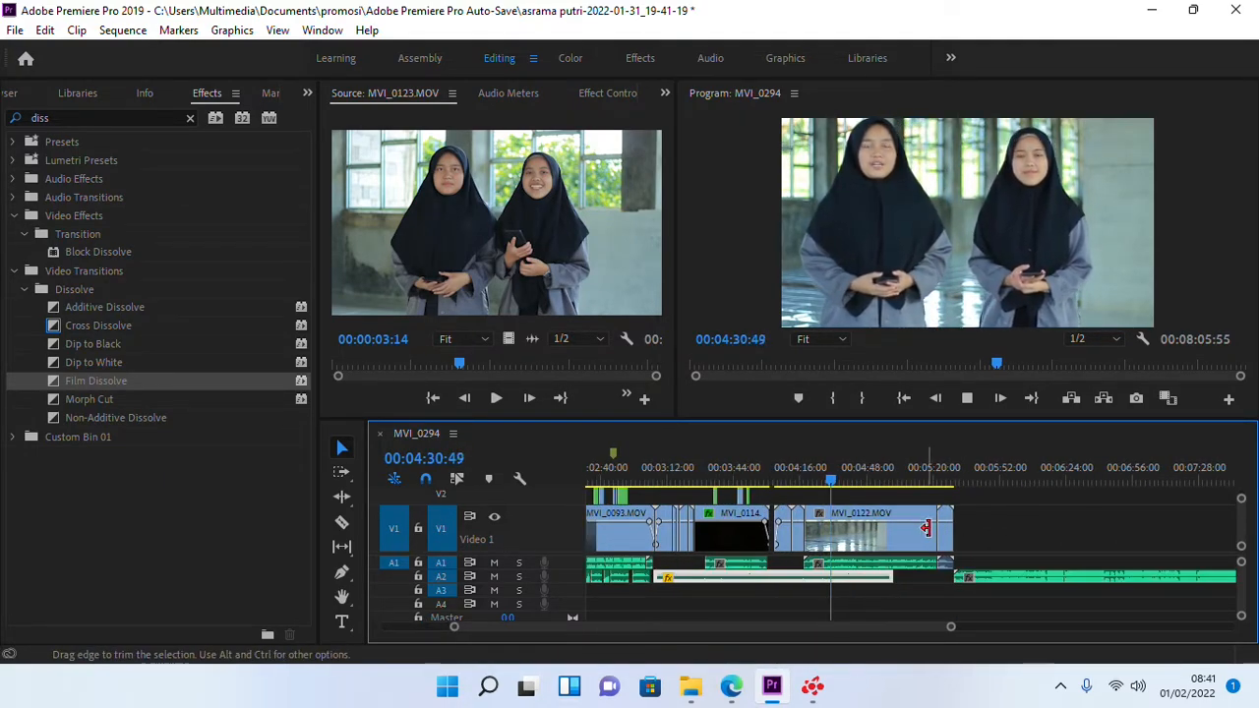
click(928, 469)
scroll(1011, 506, up, 1)
scroll(1012, 505, up, 1)
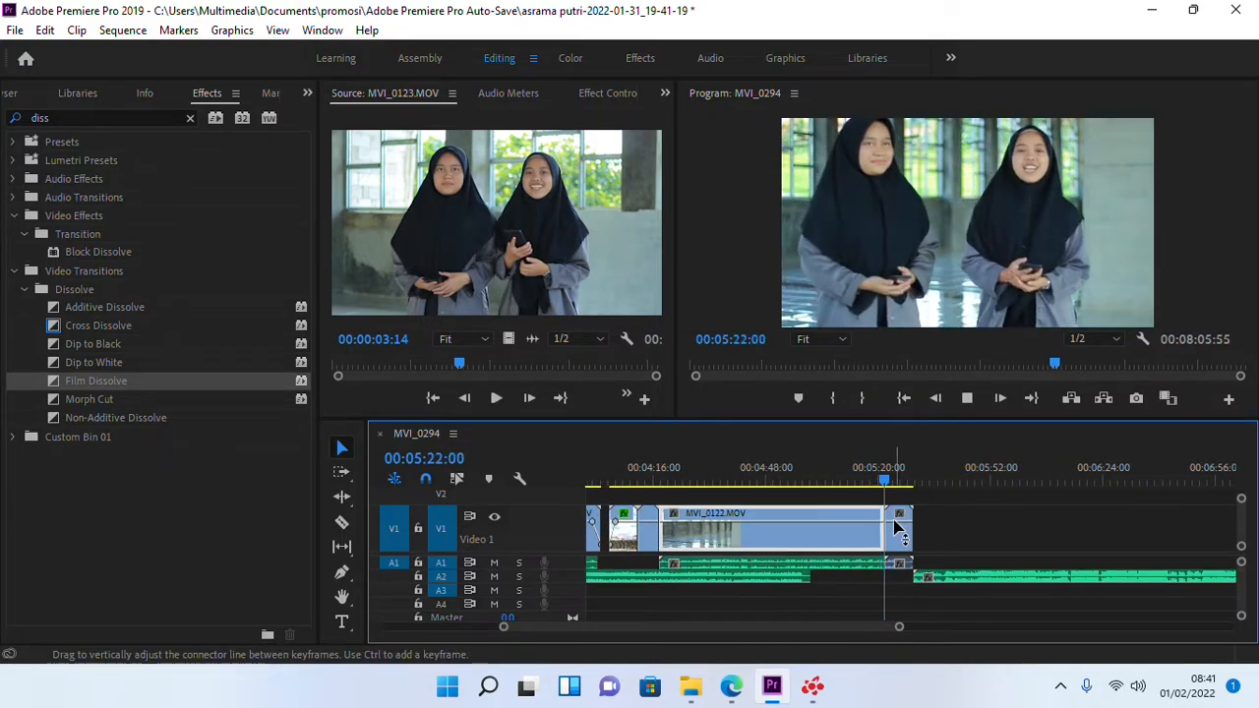
scroll(907, 523, up, 2)
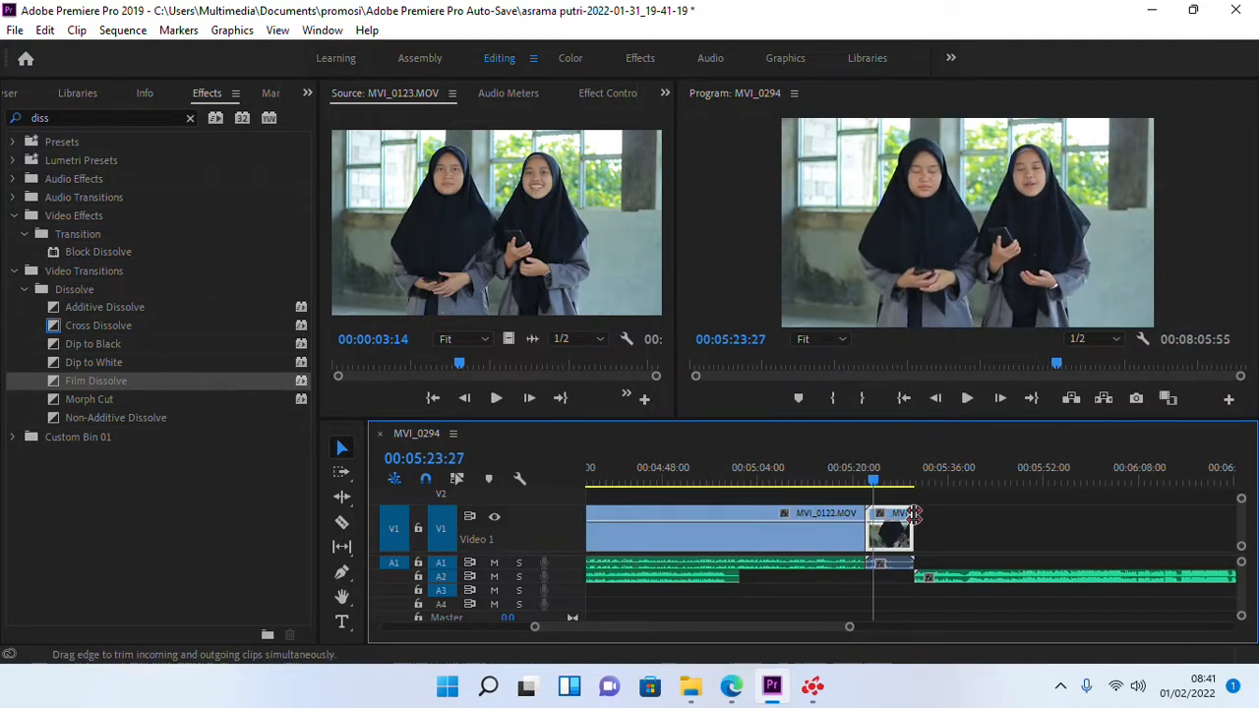
click(848, 472)
scroll(852, 480, up, 2)
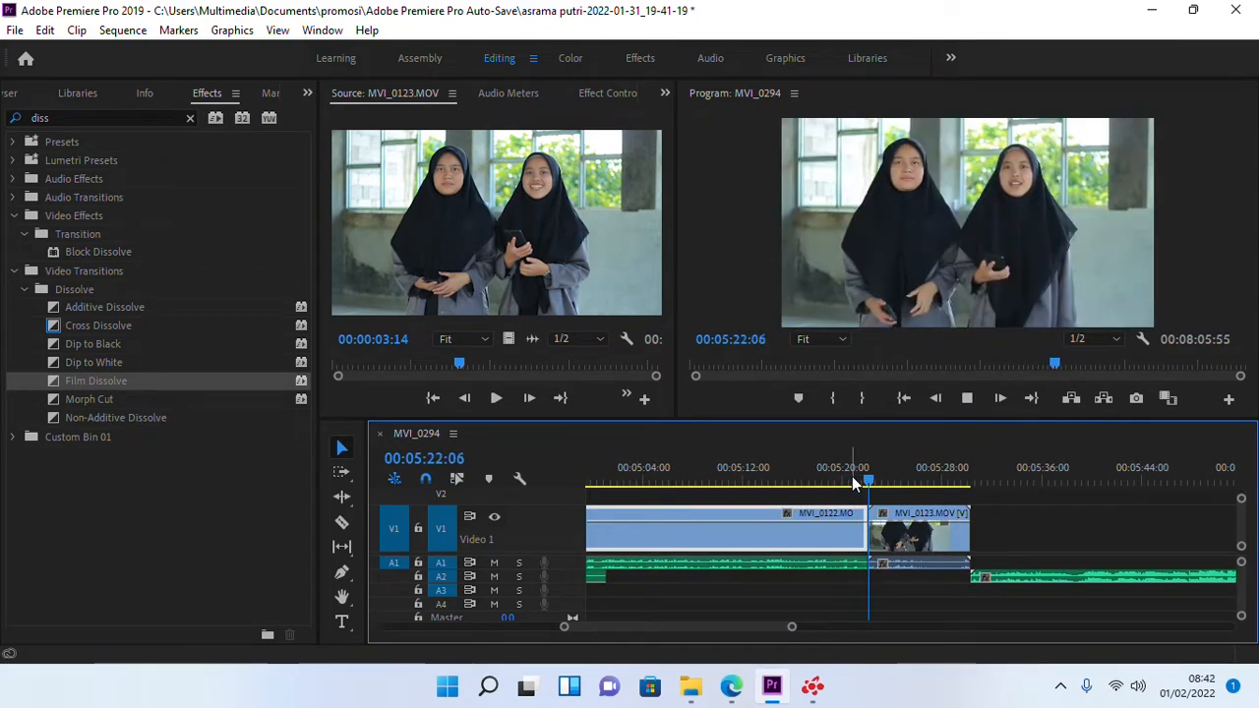
key(space)
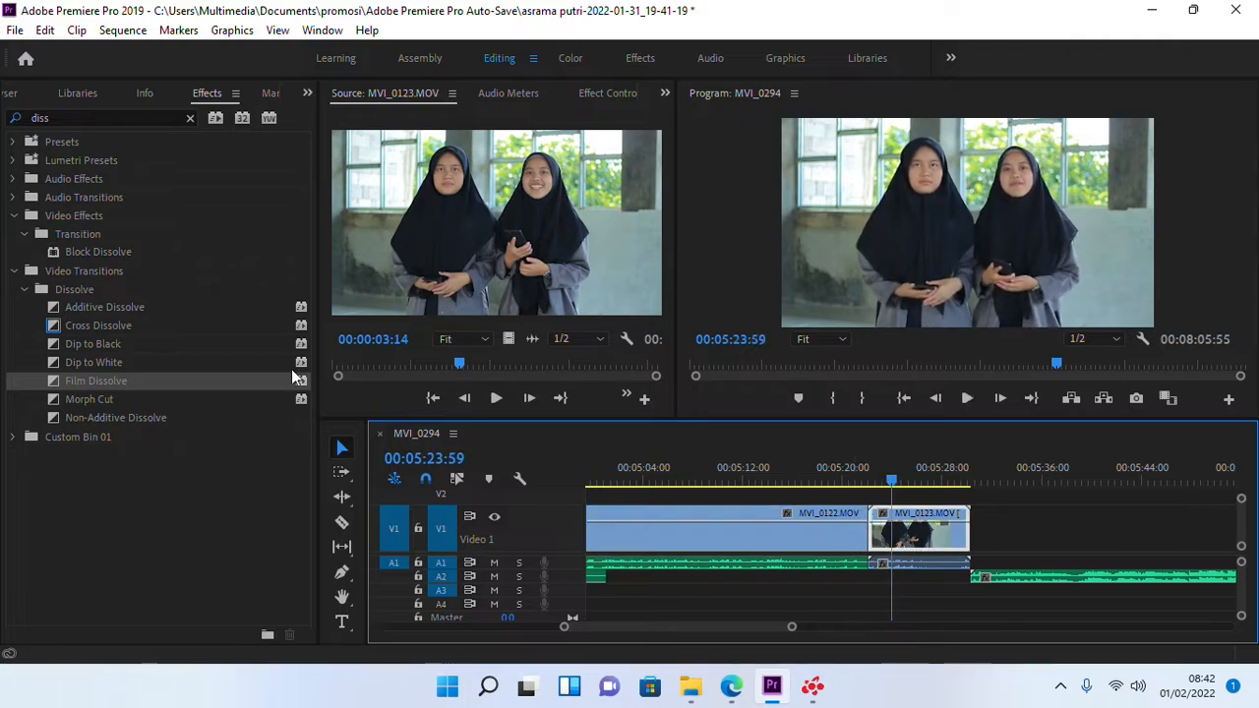
- Apply the Cross Dissolve transition to the start of MVI_0123, at its cut with MVI_0122 on V1
click(98, 326)
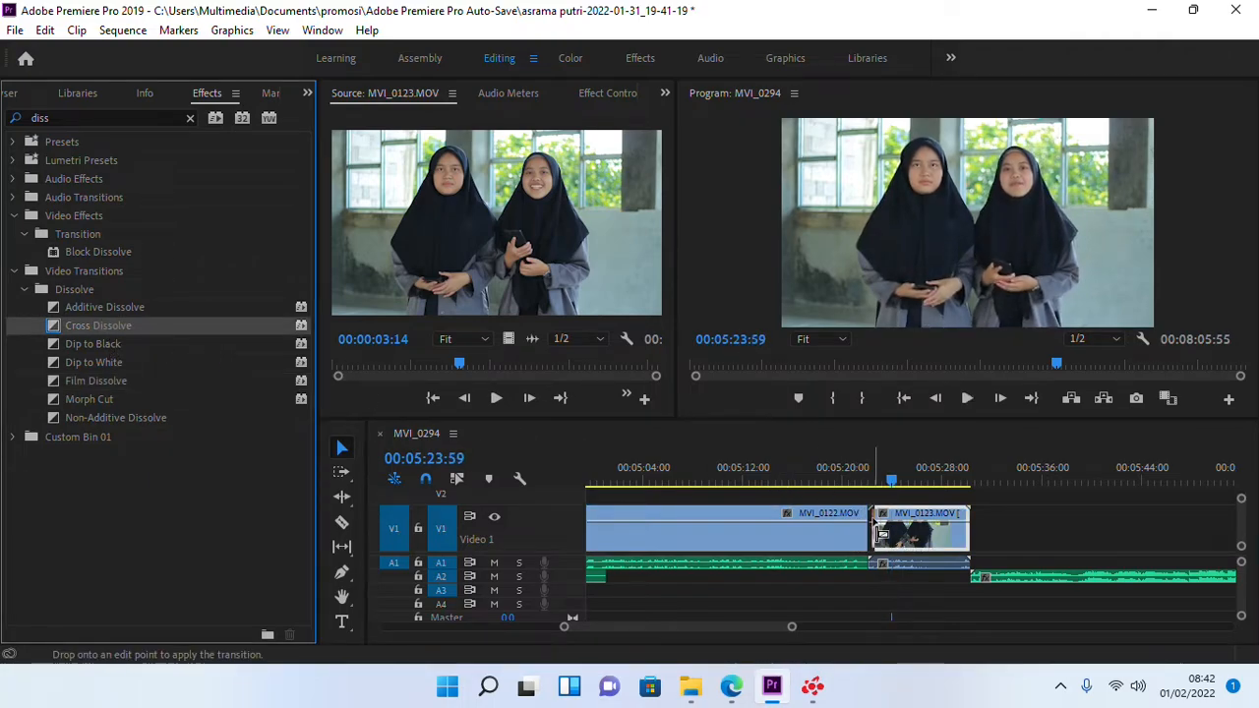
drag(876, 531, 874, 532)
scroll(874, 531, up, 1)
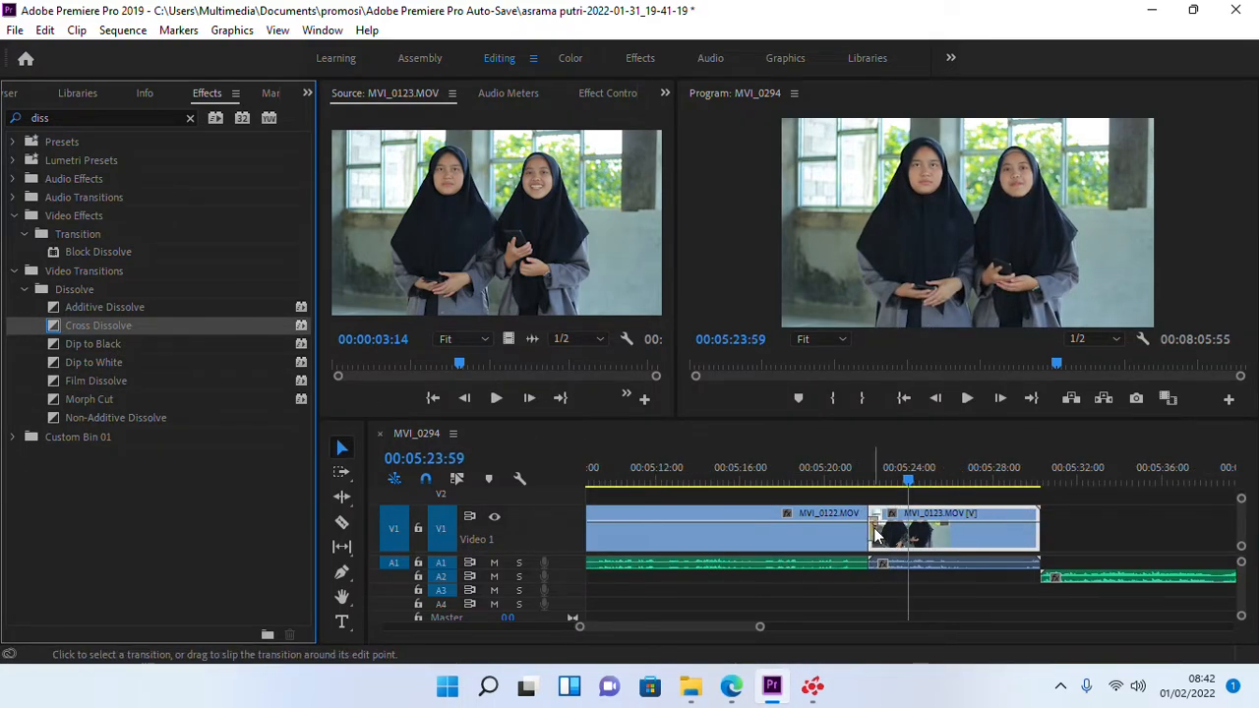
click(876, 531)
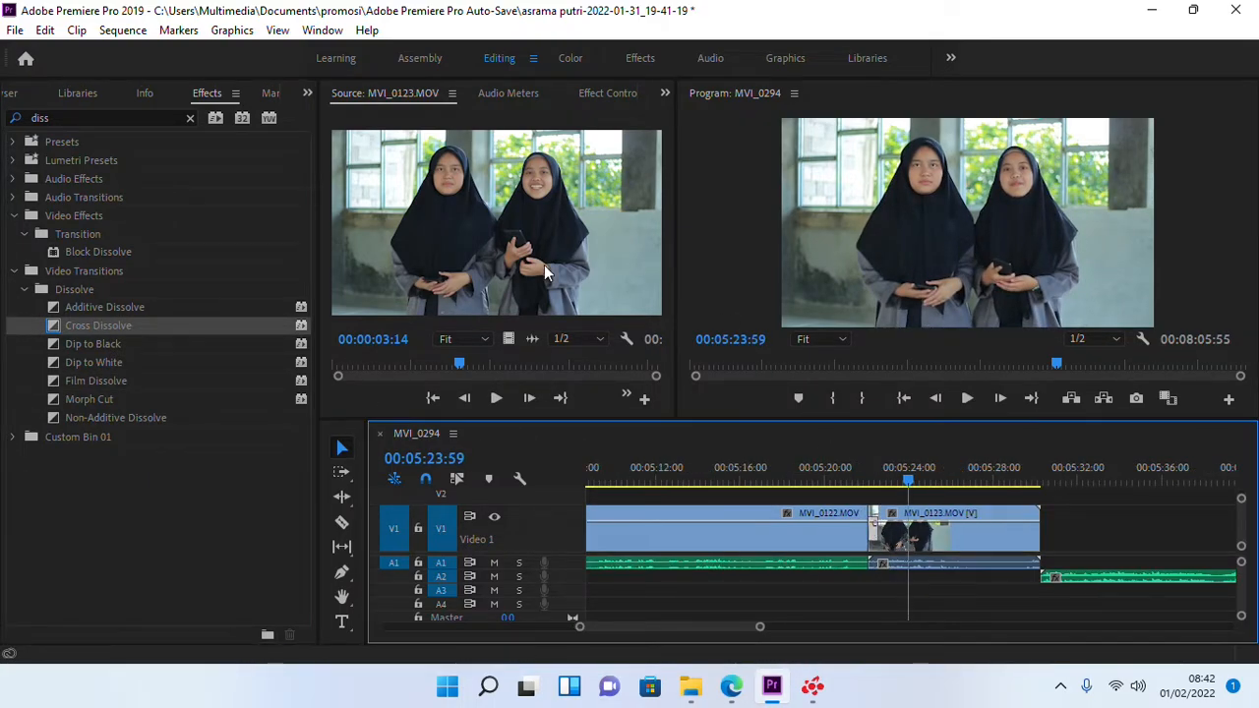
- Set the Cross Dissolve's alignment to Center at Cut and lengthen its duration to about 00:00:01:17
scroll(897, 575, up, 2)
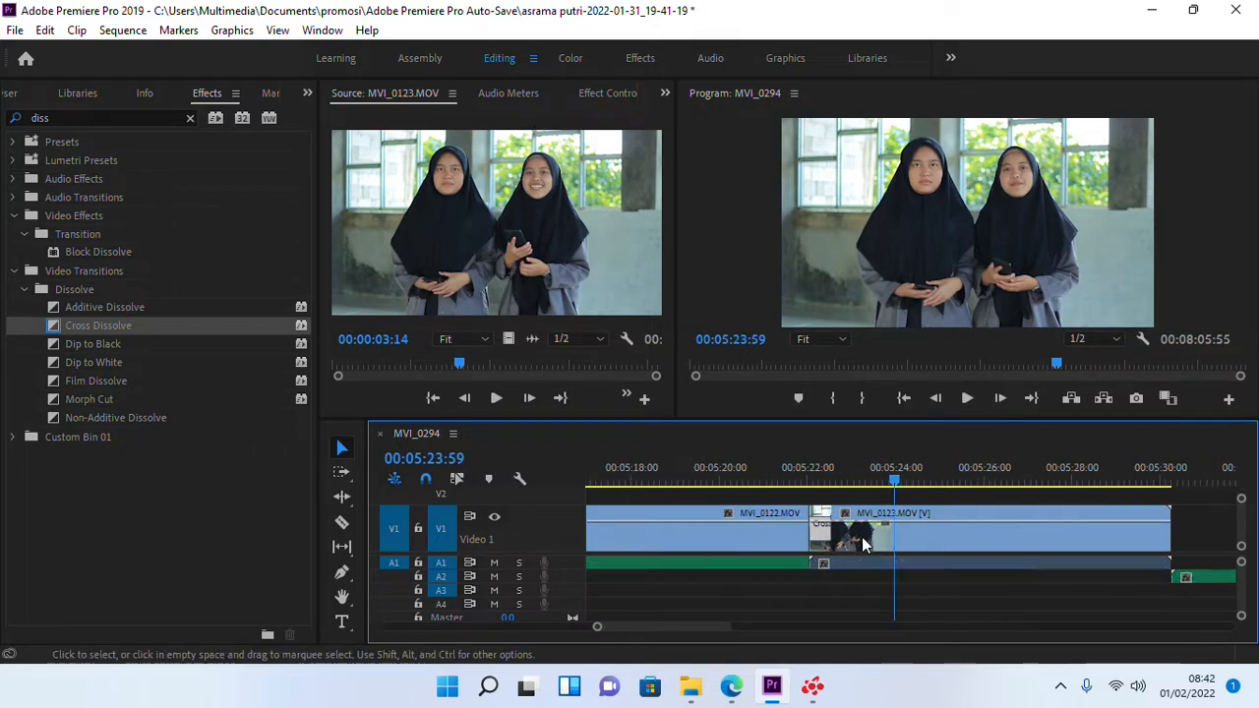
double_click(801, 532)
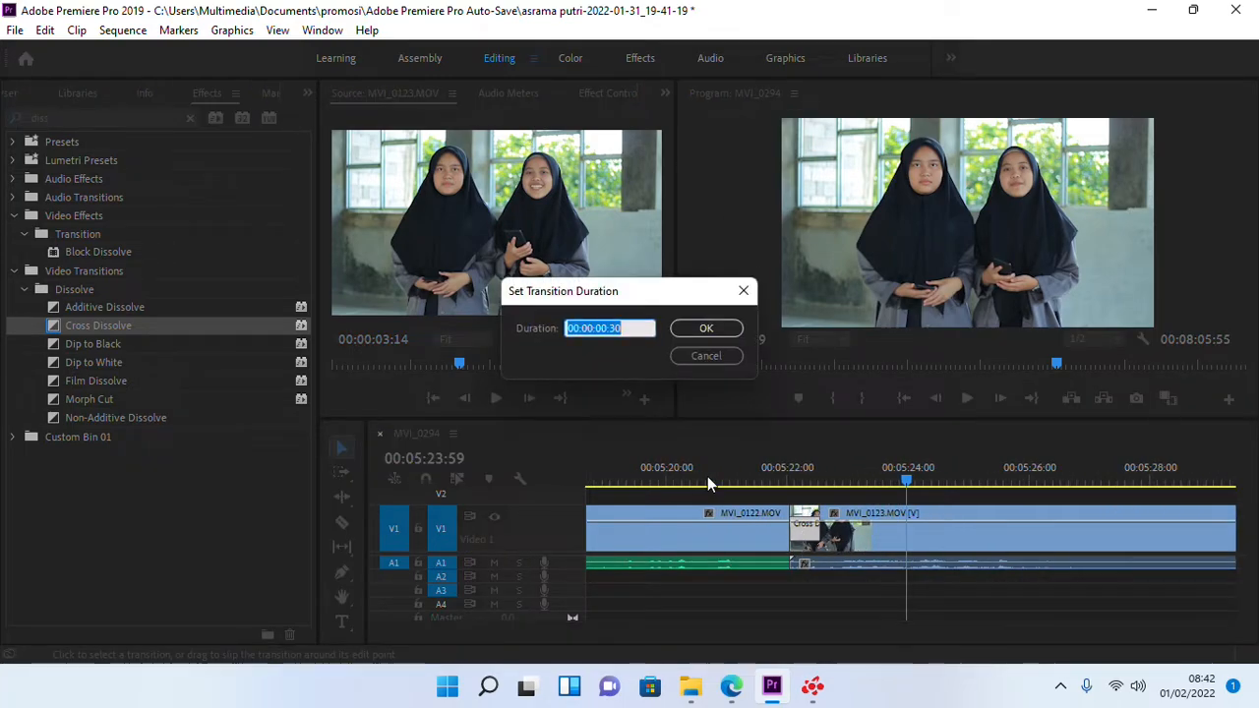
click(694, 331)
click(585, 93)
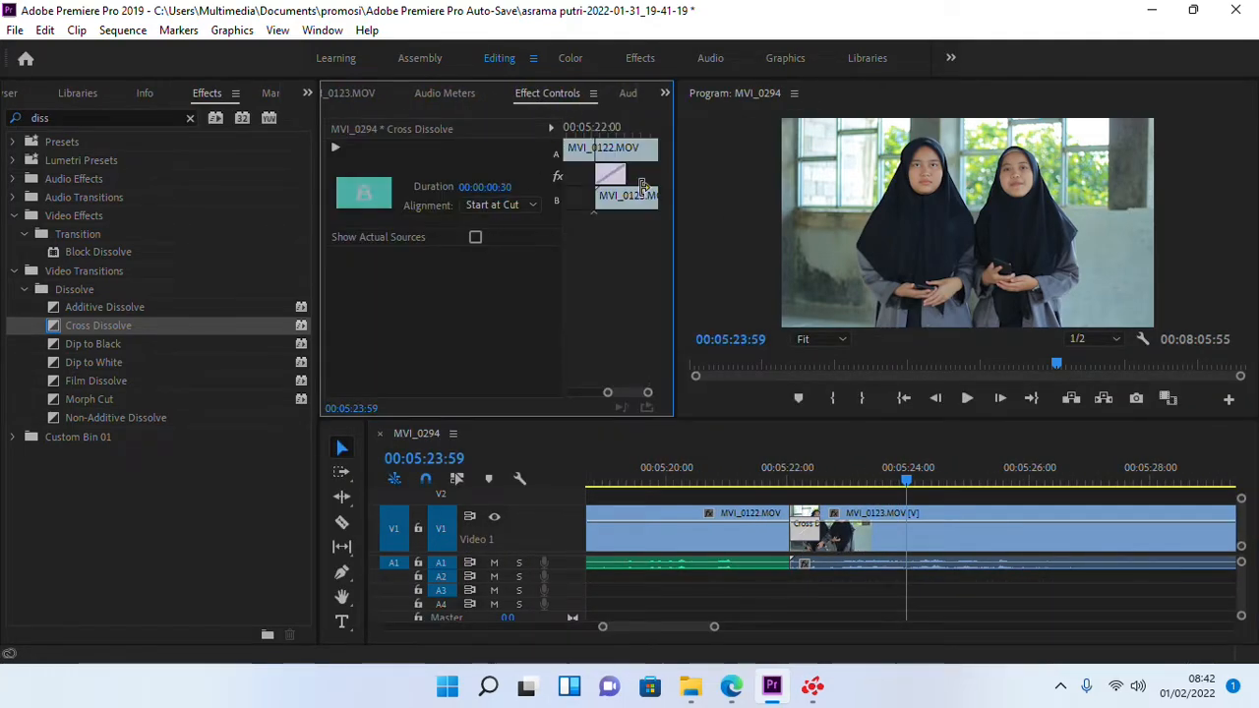
click(495, 210)
click(507, 256)
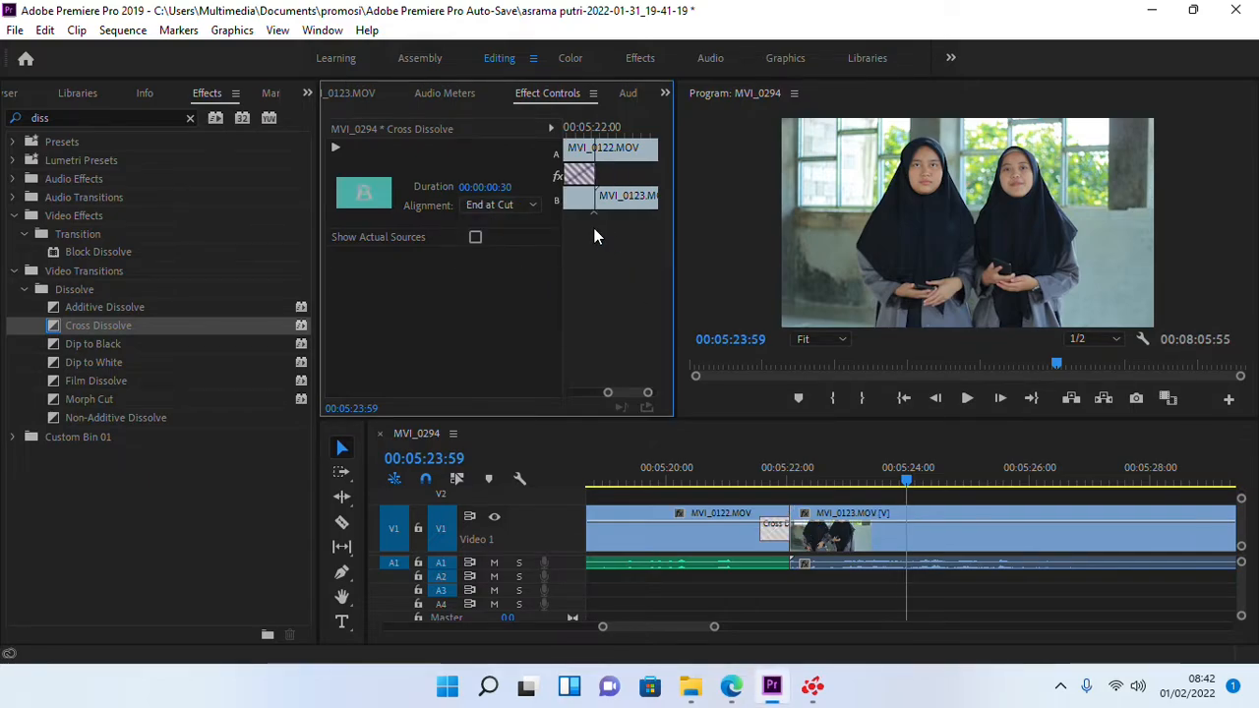
click(512, 207)
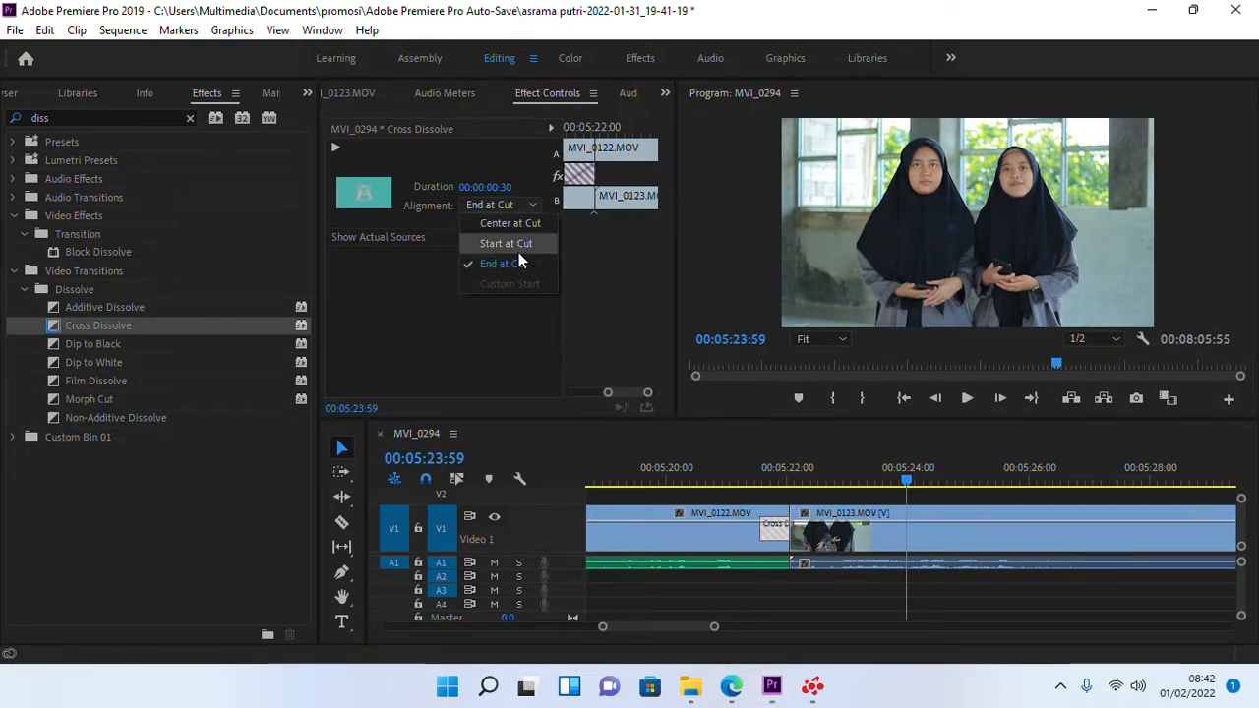
click(518, 250)
click(515, 209)
click(514, 218)
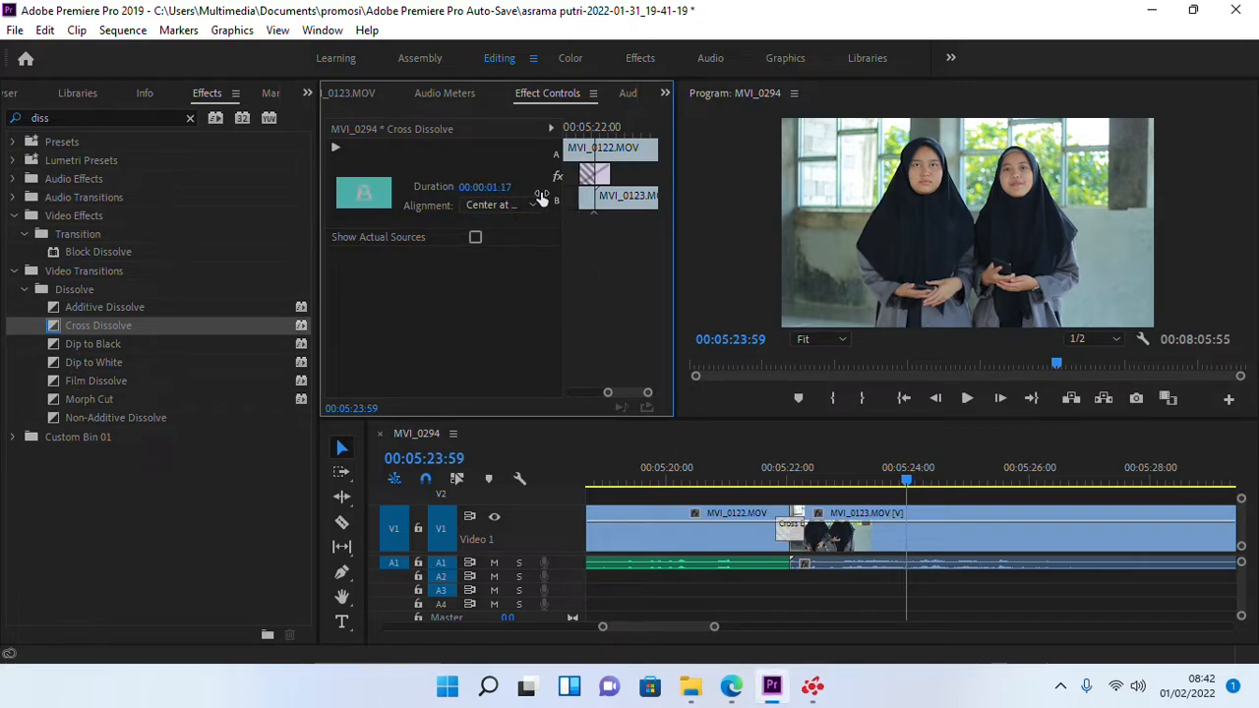
- Play the Cross Dissolve between MVI_0122 and MVI_0123, starting at about 00:05:21:00
click(725, 467)
key(space)
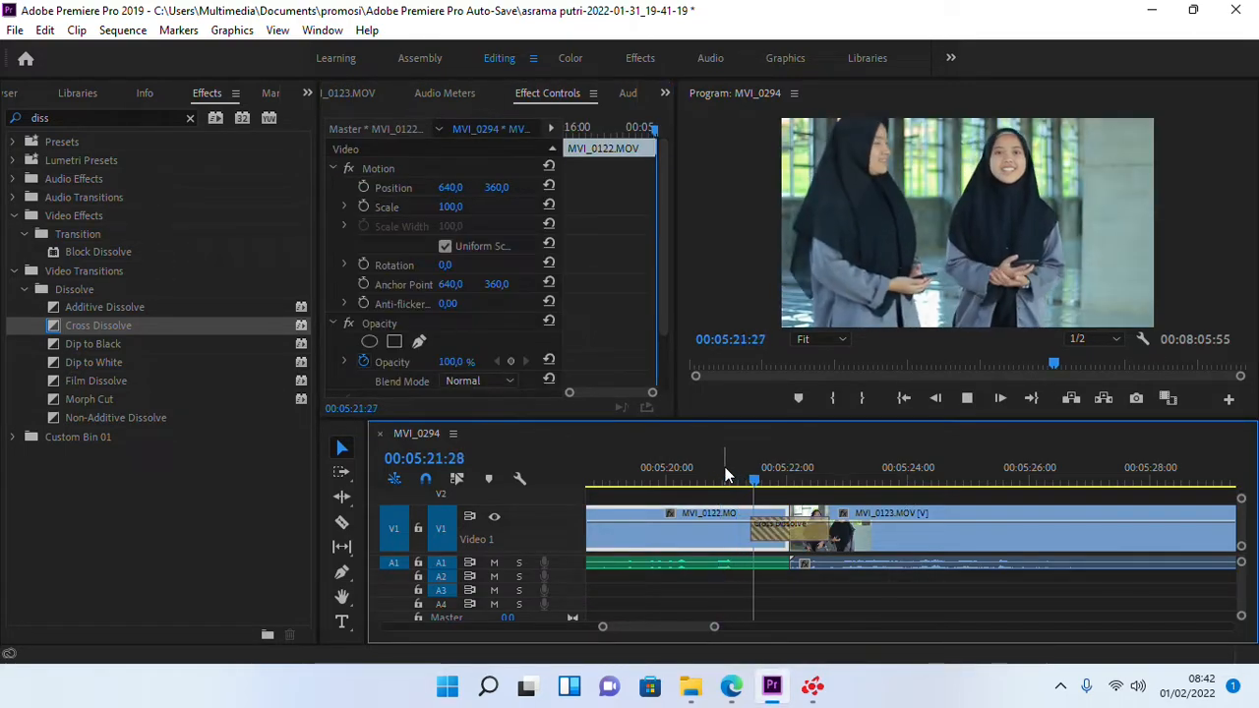
key(minus)
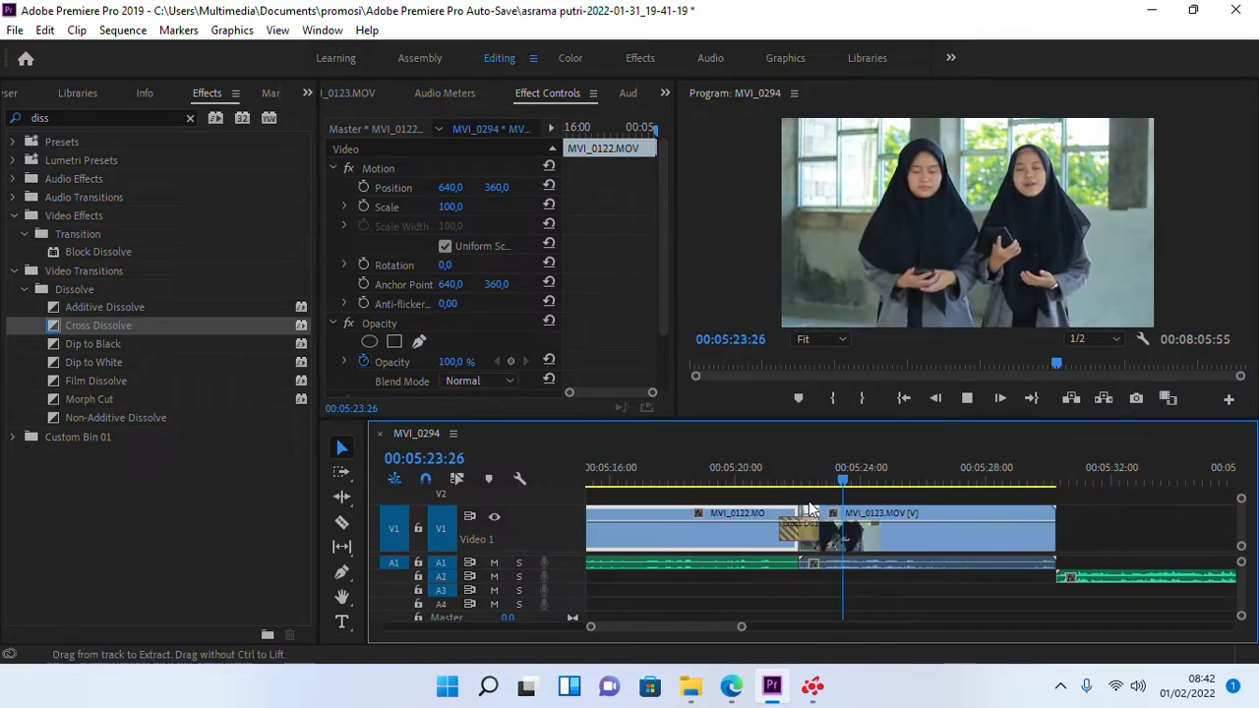
key(minus)
key(minus)
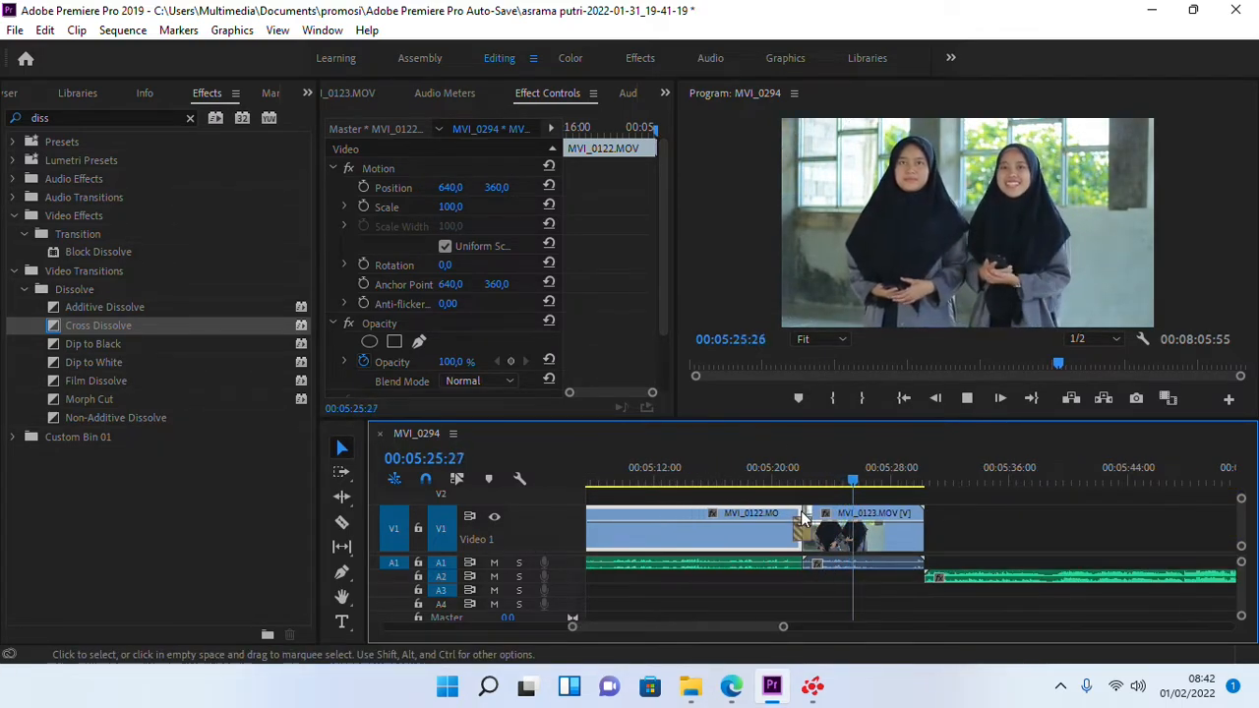
key(space)
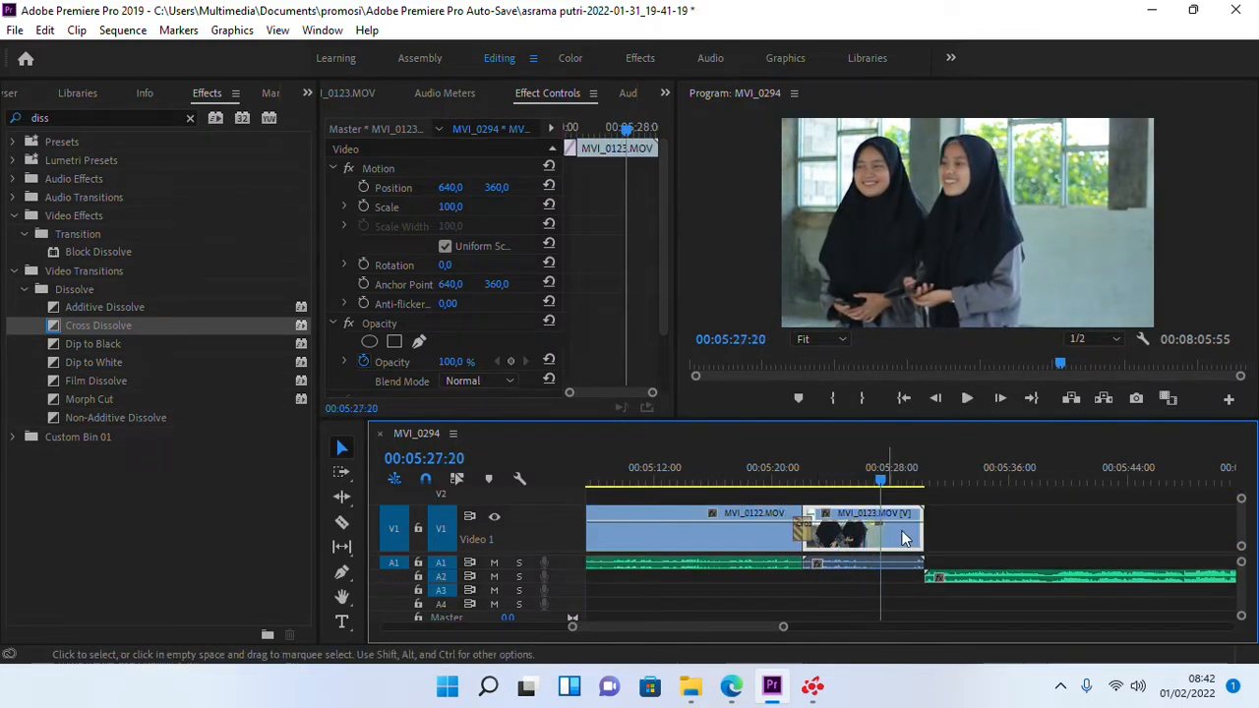
- Move the last background music clip on A2 earlier to start at about 00:05:27:20 and play its entry
drag(963, 578, 921, 577)
key(space)
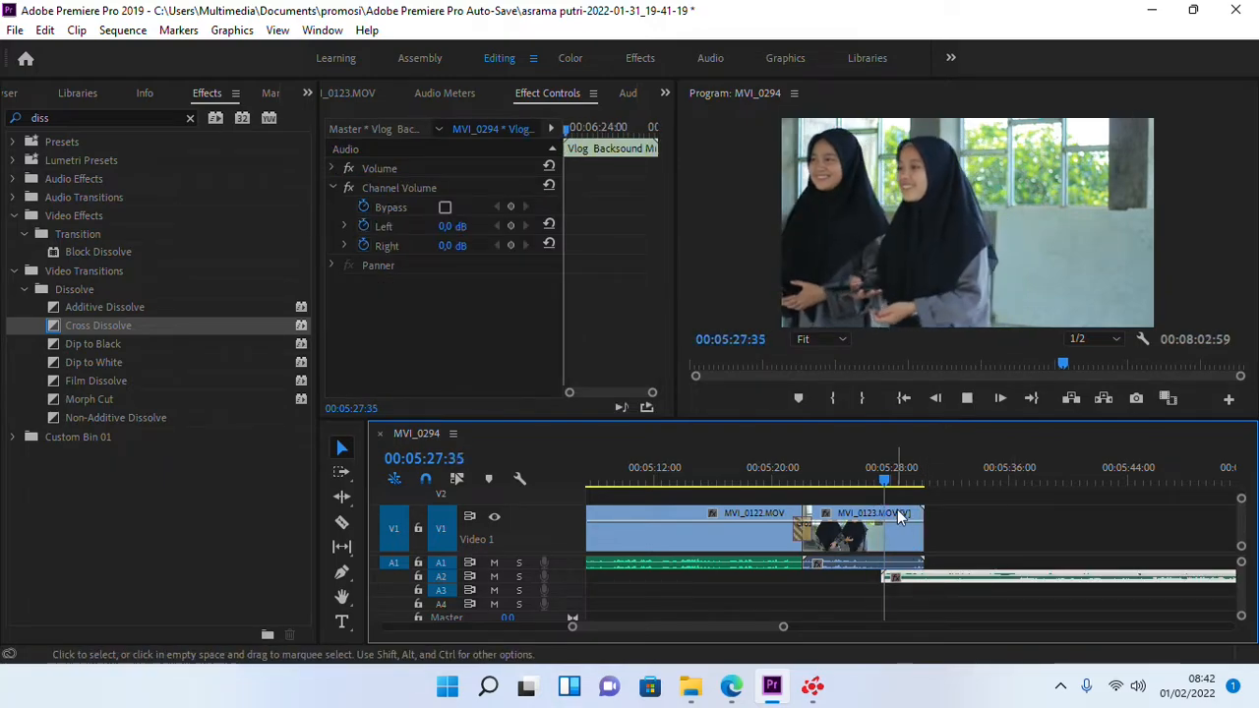
key(space)
- Enlarge the audio tracks and use the Pen tool to add volume keyframes that fade in the last music clip on A2
mouse_move(1242, 562)
mouse_down()
mouse_move(1242, 537)
mouse_move(1243, 562)
mouse_up()
scroll(963, 578, up, 2)
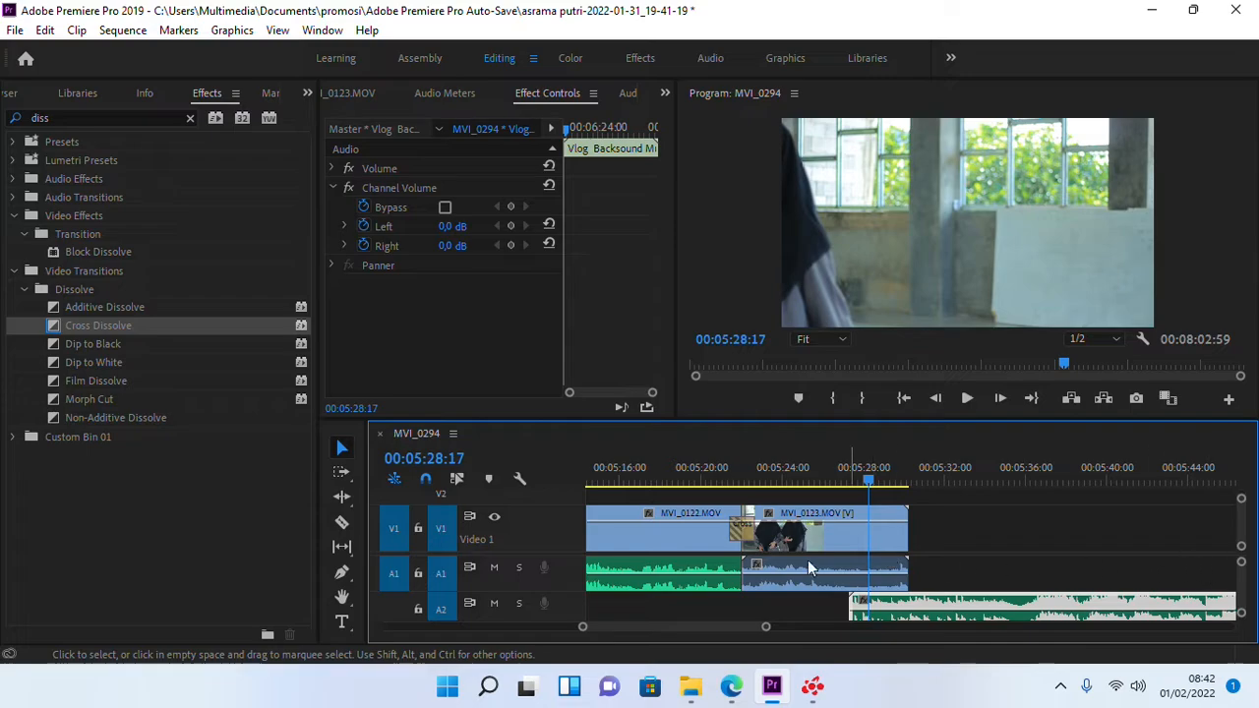
drag(532, 582, 531, 568)
scroll(934, 564, up, 2)
key(p)
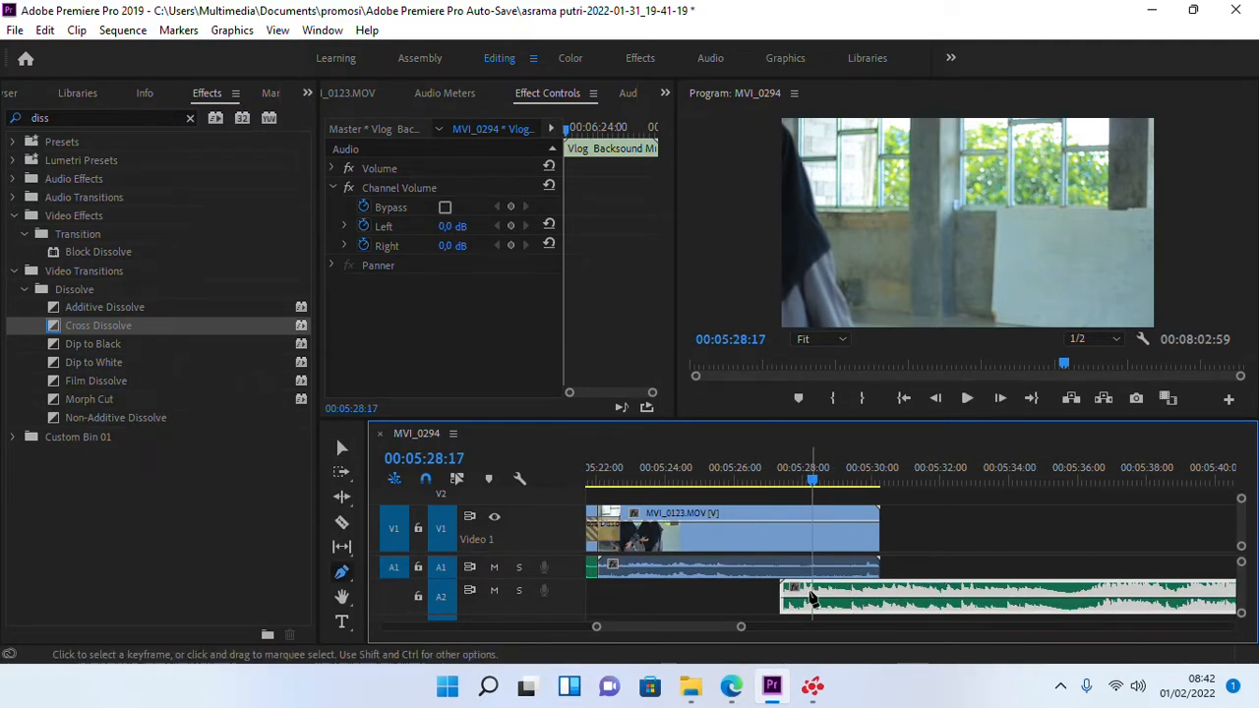
click(781, 479)
key(space)
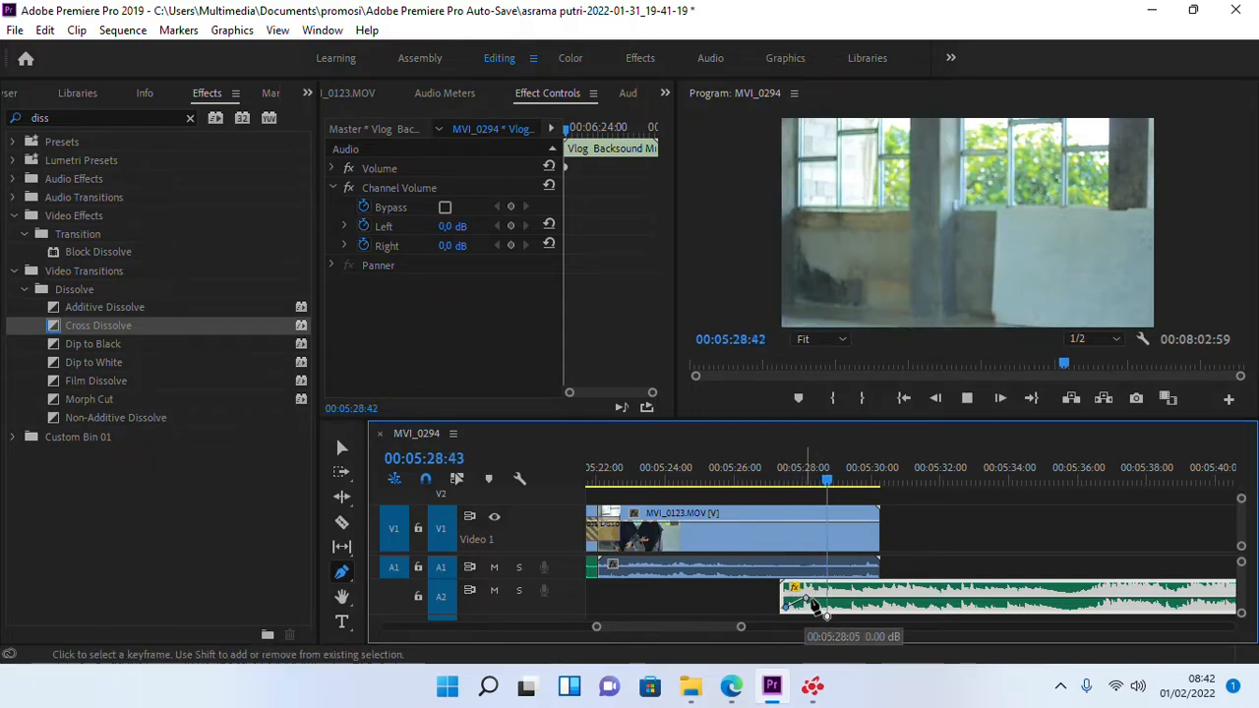
- Replay the music's fade-in and lower its second volume keyframe at about 00:05:29:36
click(767, 482)
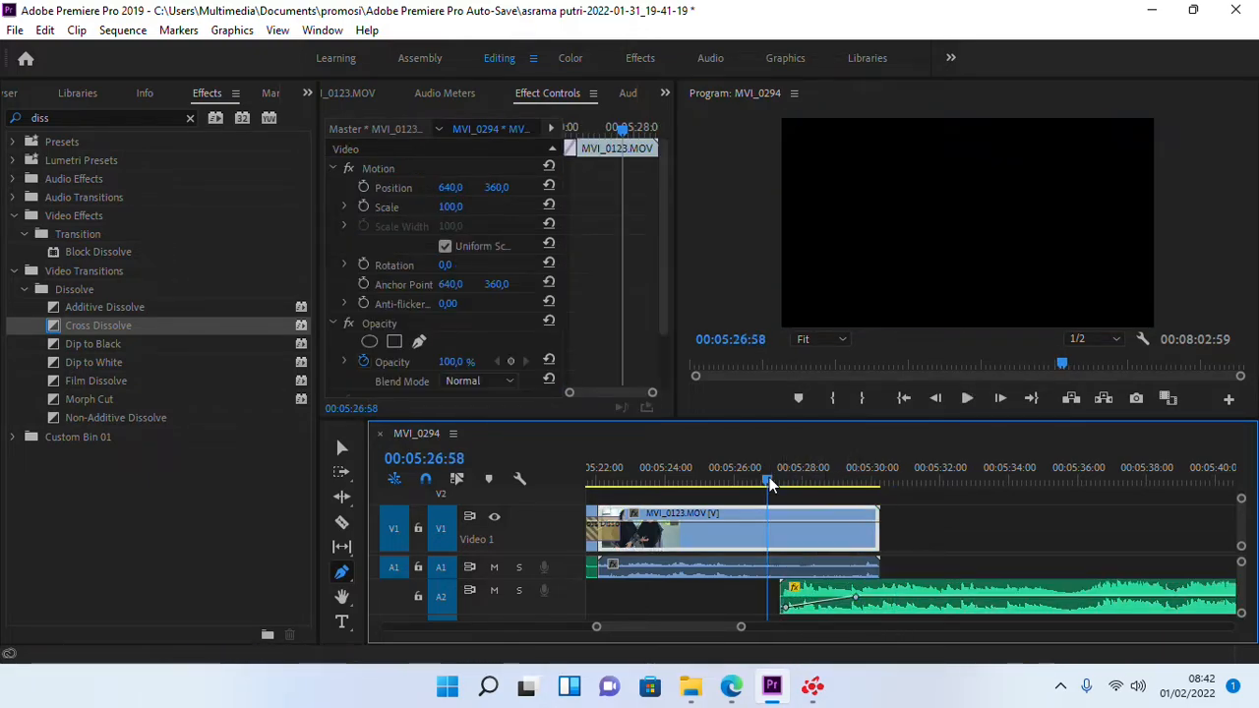
key(space)
click(858, 602)
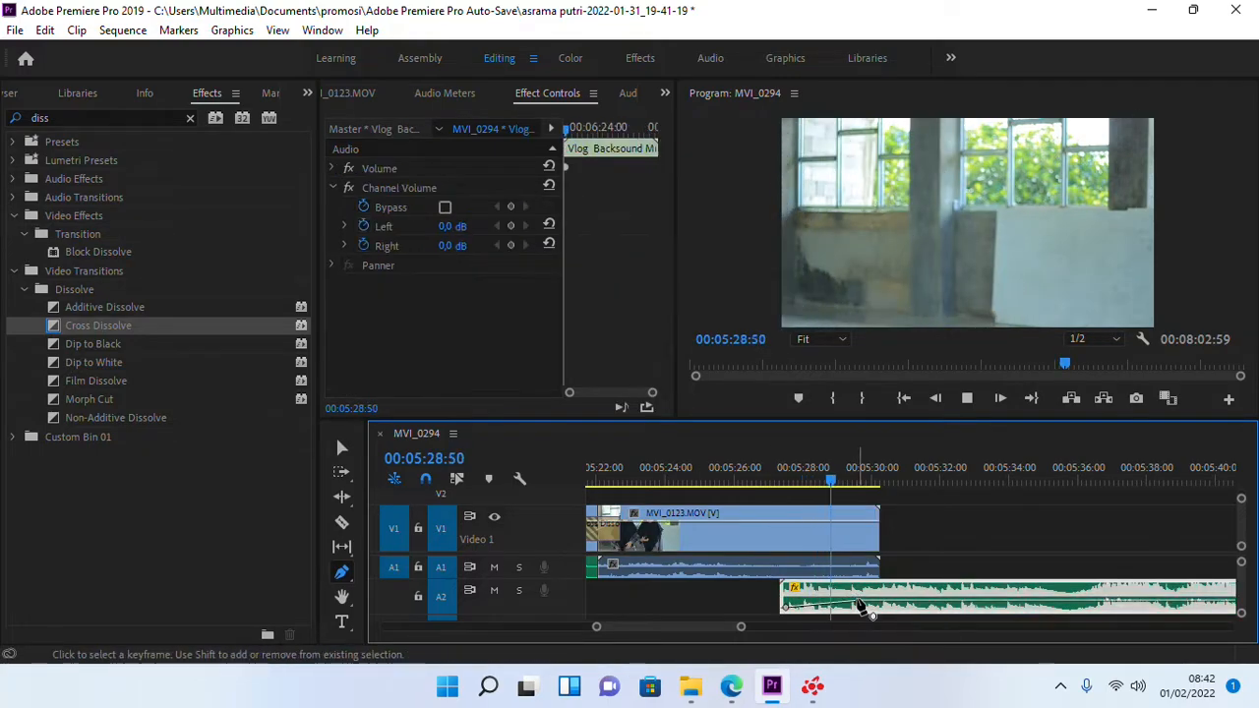
- Cut the MVI_0123 audio on A1 at about 00:05:29:00, delete the tail, and replay the ending
key(c)
click(843, 568)
key(v)
click(871, 567)
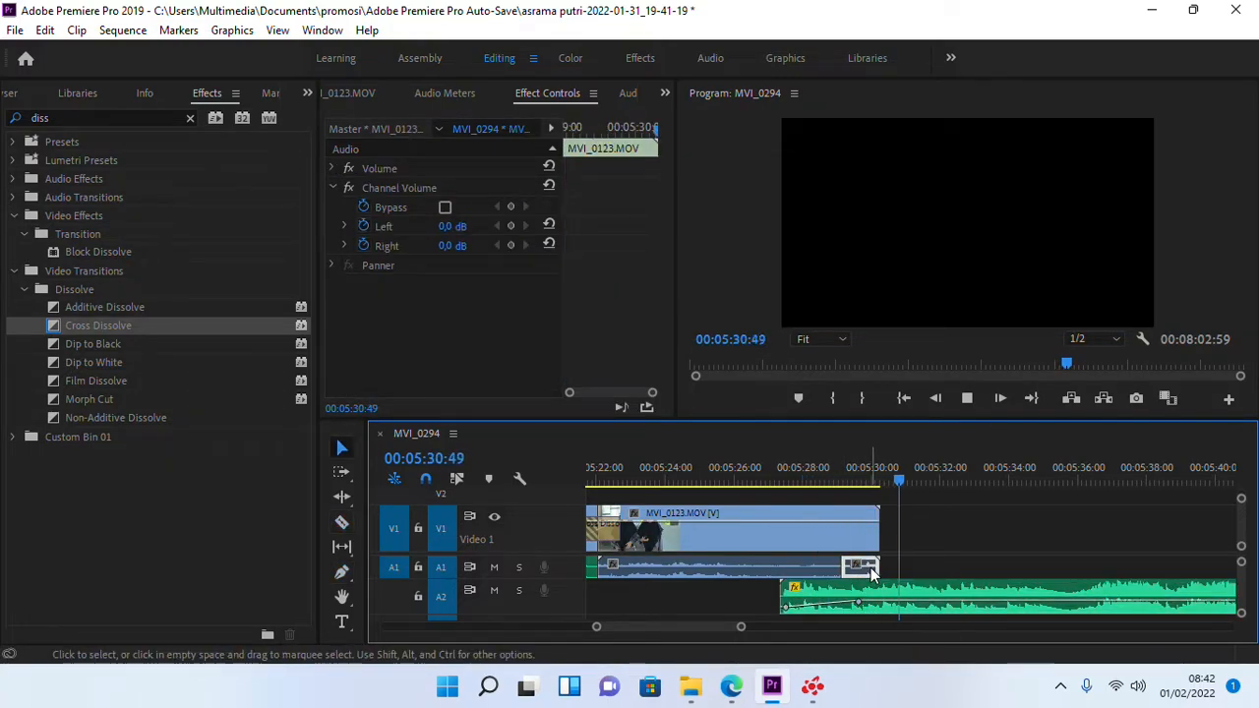
key(Delete)
click(777, 460)
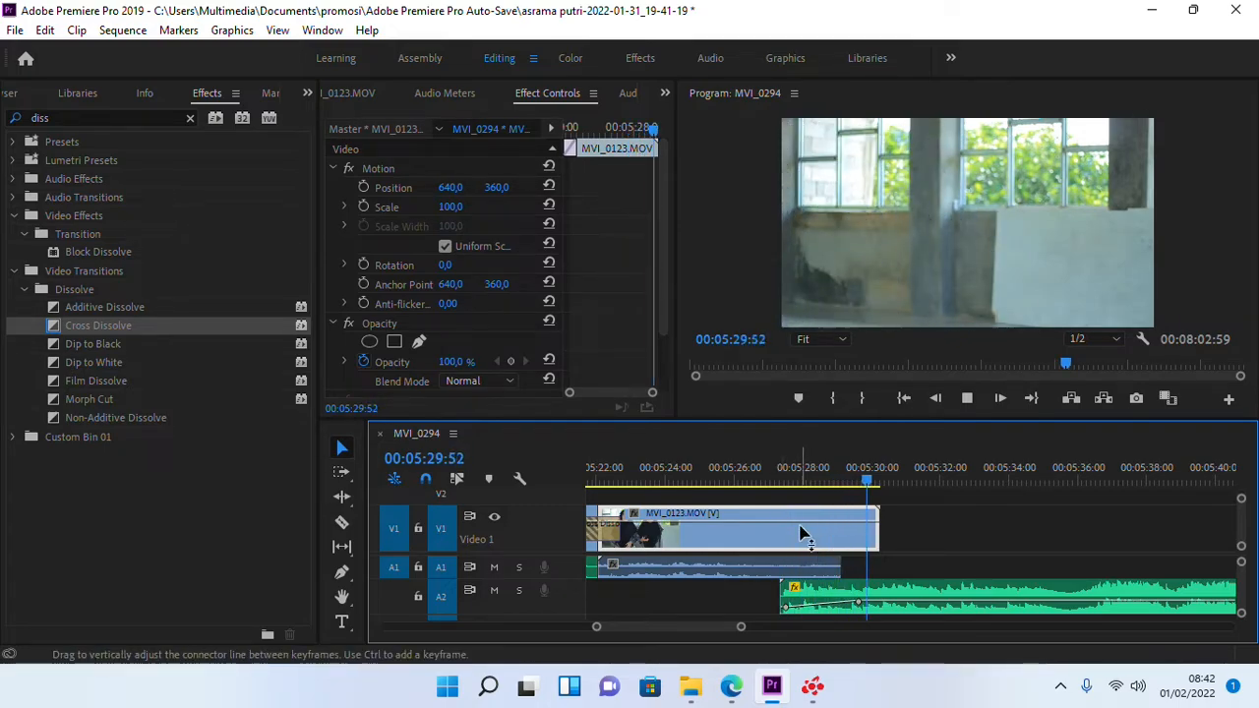
- Reduce the audio gain of the last background music clip on A2 with a negative gain adjustment
scroll(802, 528, down, 2)
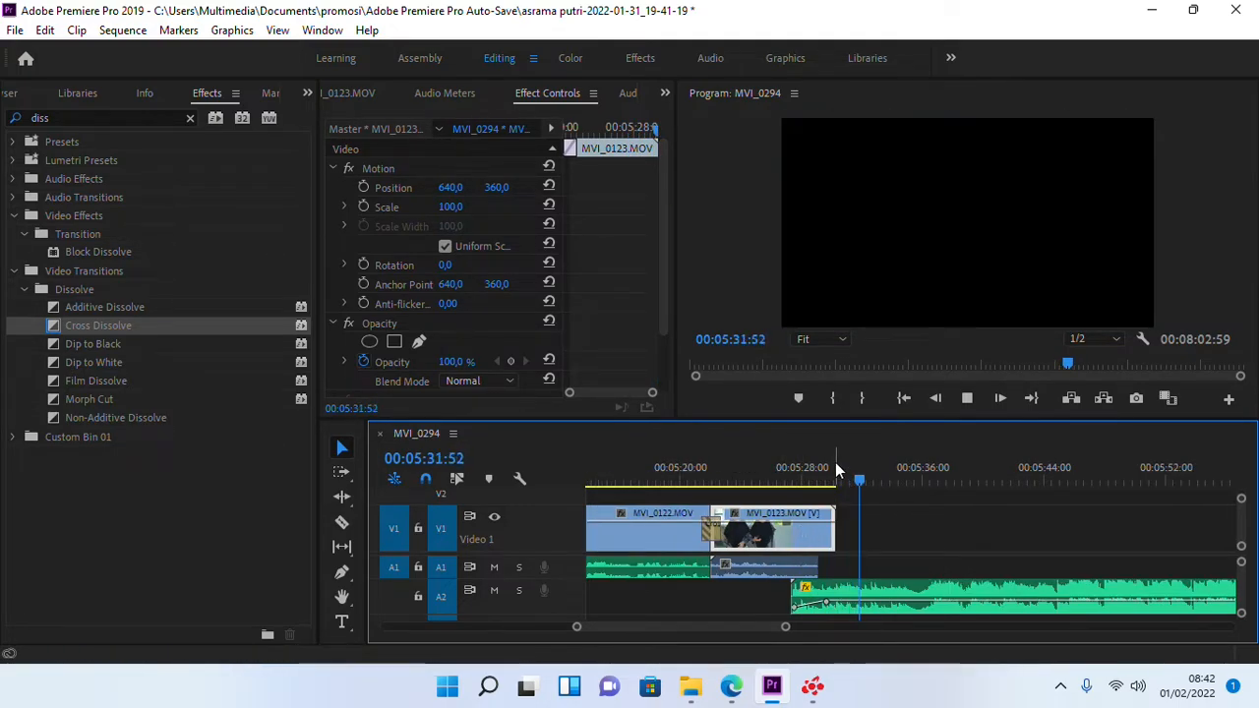
scroll(831, 553, down, 2)
scroll(829, 554, down, 3)
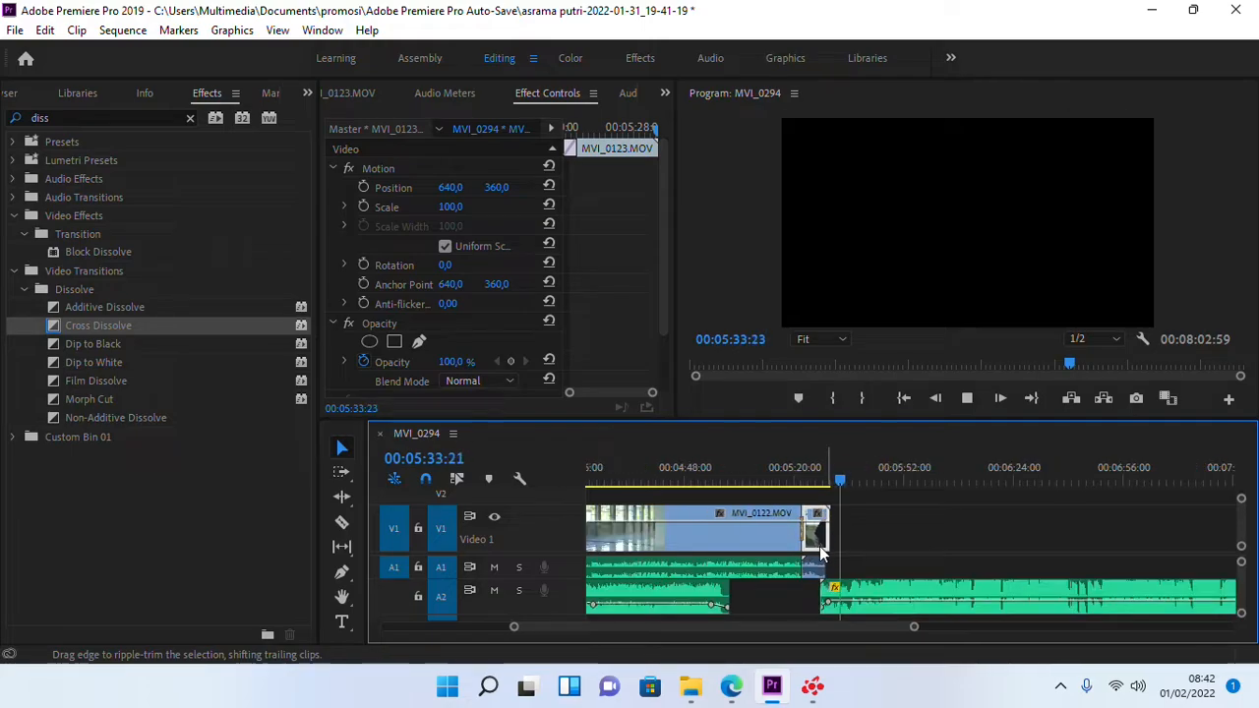
click(894, 585)
key(g)
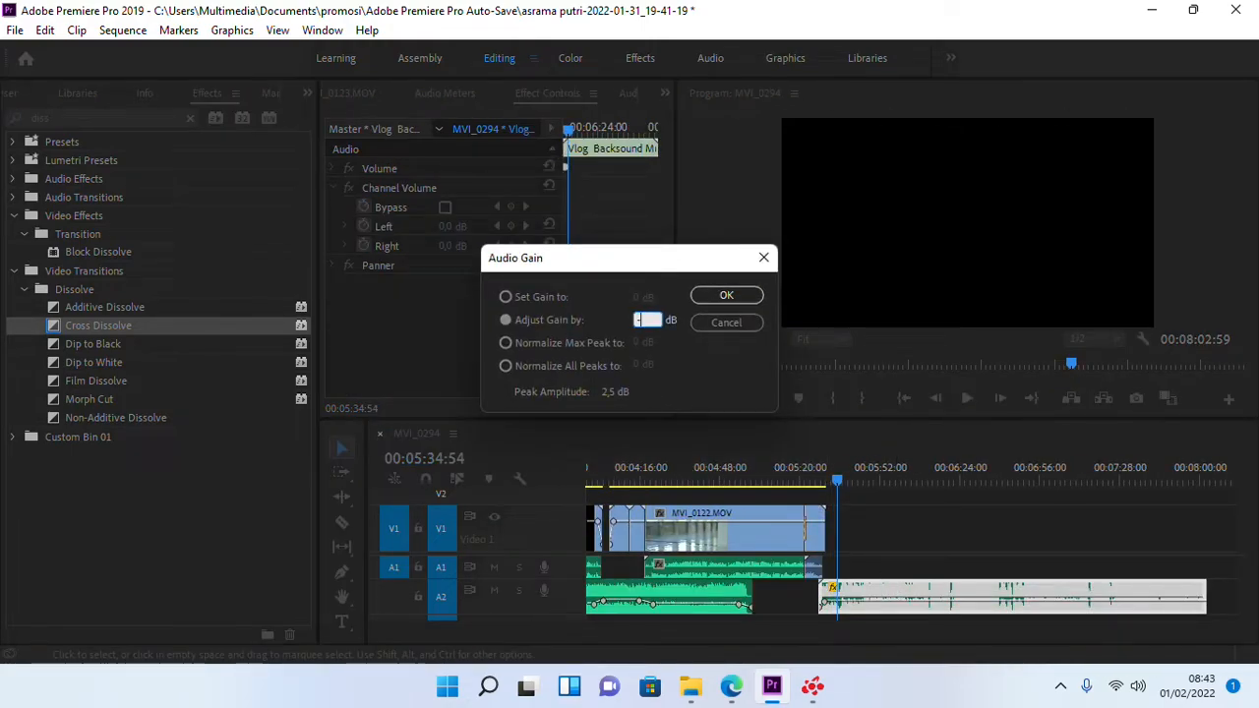
key(Return)
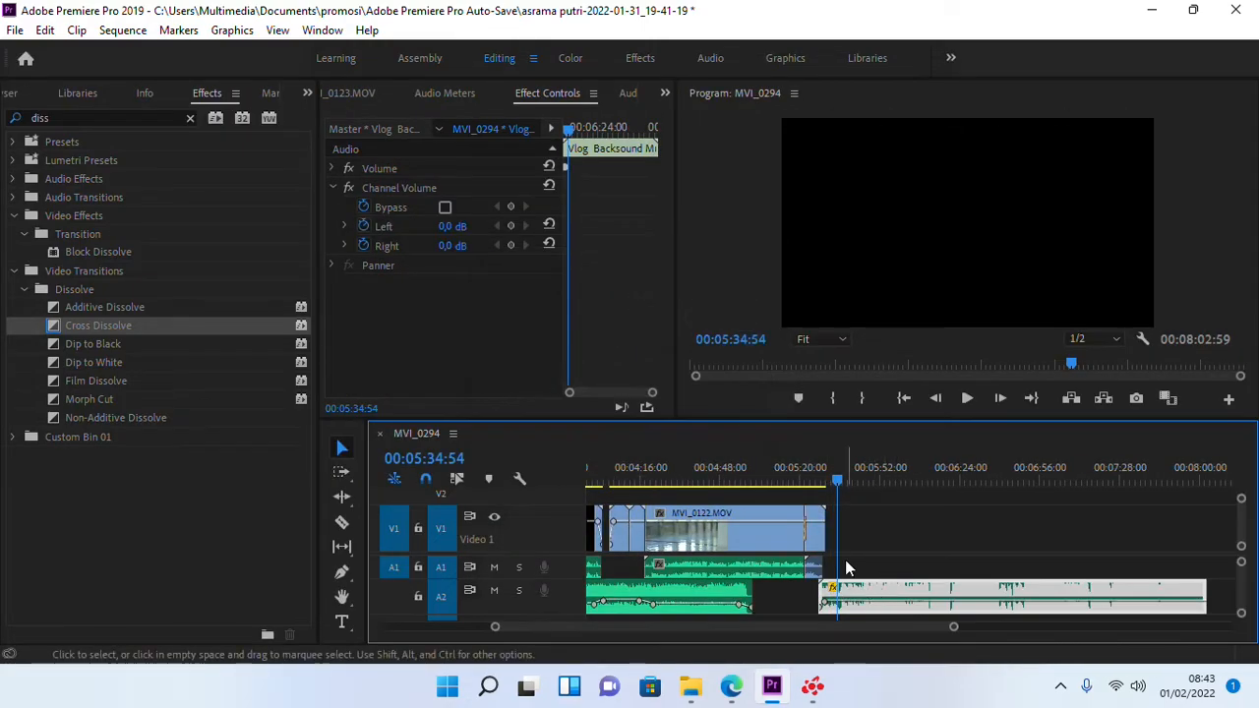
- Play the end of MVI_0123 with the music's entry, up to about 00:05:28:58
click(818, 472)
scroll(828, 556, up, 4)
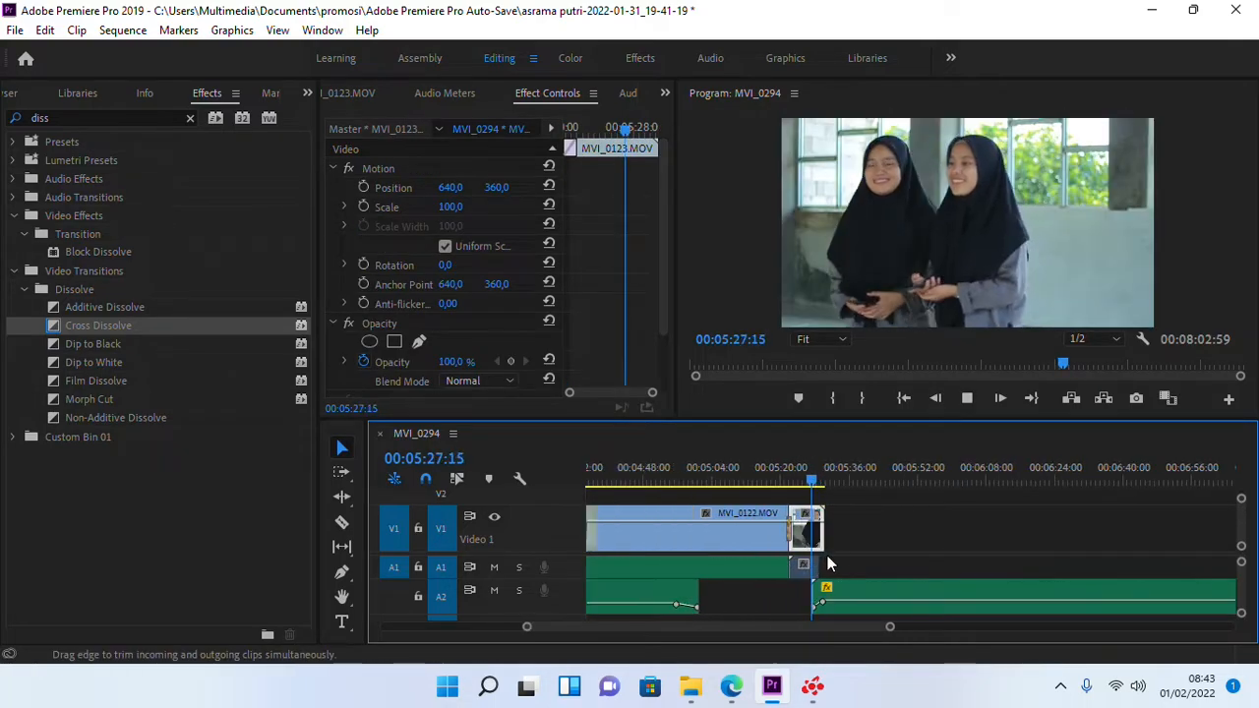
key(space)
- Enlarge A1, fade out the end of the MVI_0123 audio with volume keyframes, and shrink the audio tracks again
click(801, 569)
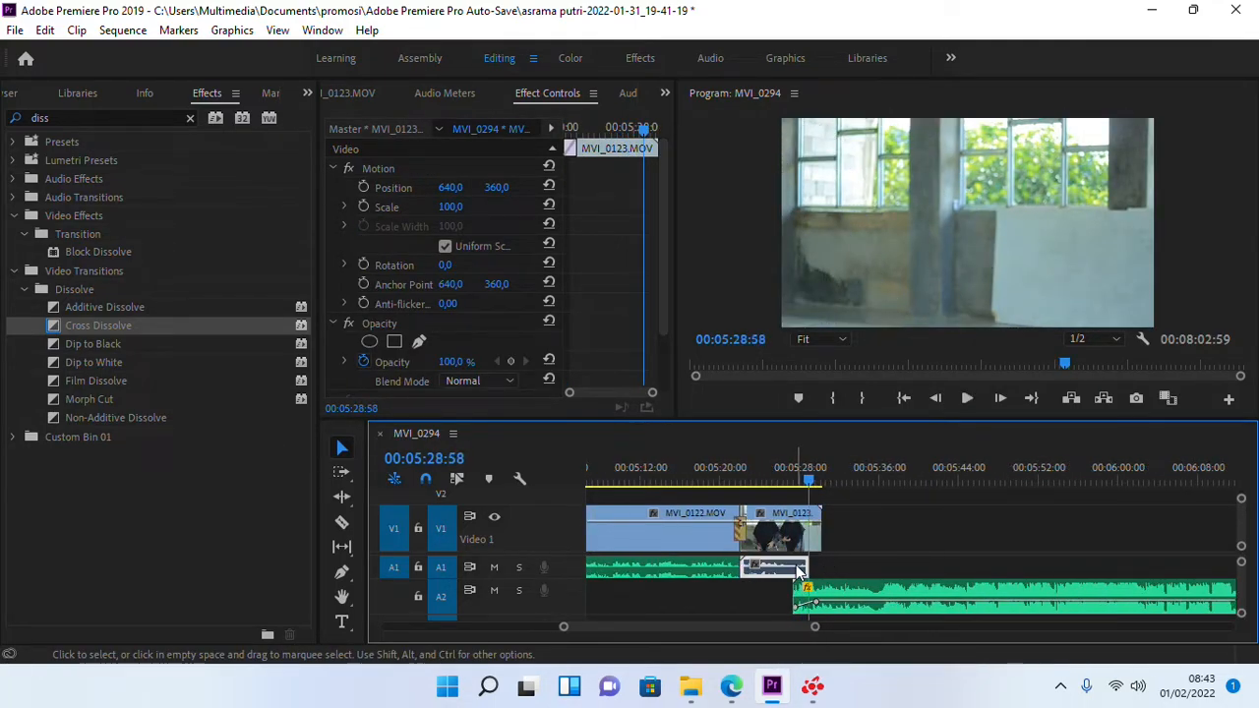
scroll(804, 568, up, 3)
drag(562, 579, 562, 620)
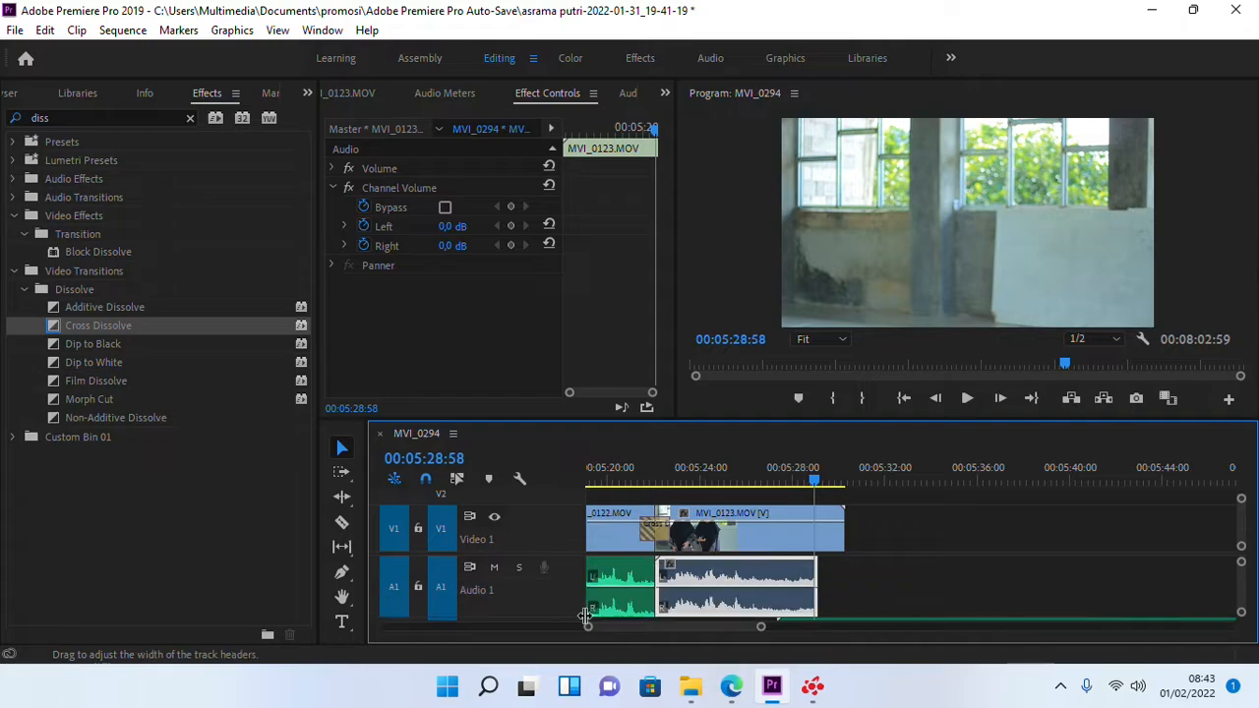
key(p)
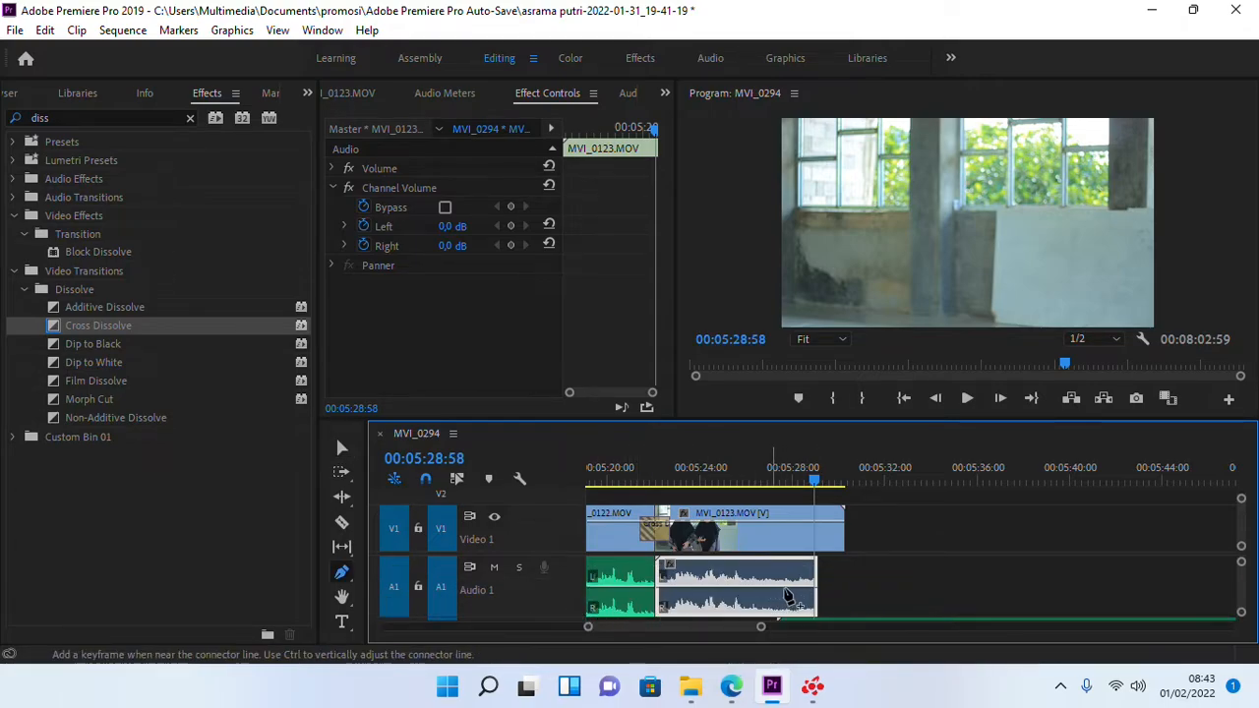
drag(816, 600, 816, 614)
drag(1242, 563, 1241, 503)
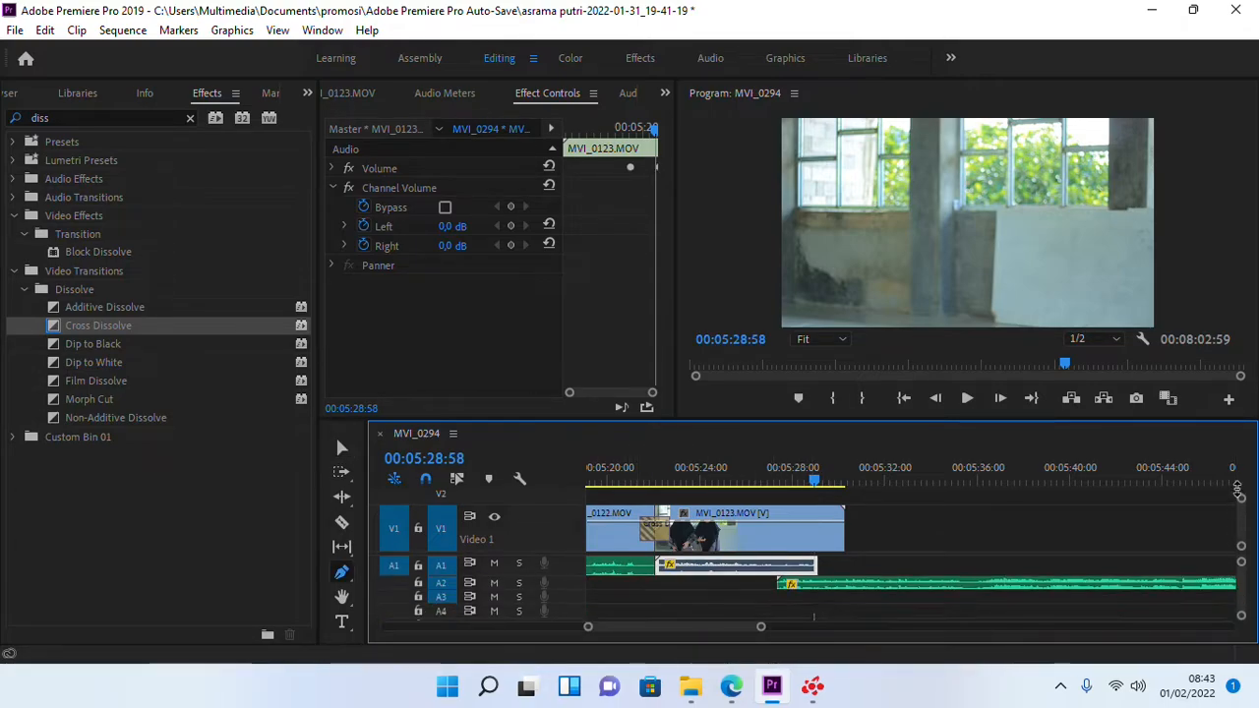
- Play the faded end of the MVI_0123 audio into the background music on A2 and replay the passage from about 00:05:25:22
click(783, 476)
key(space)
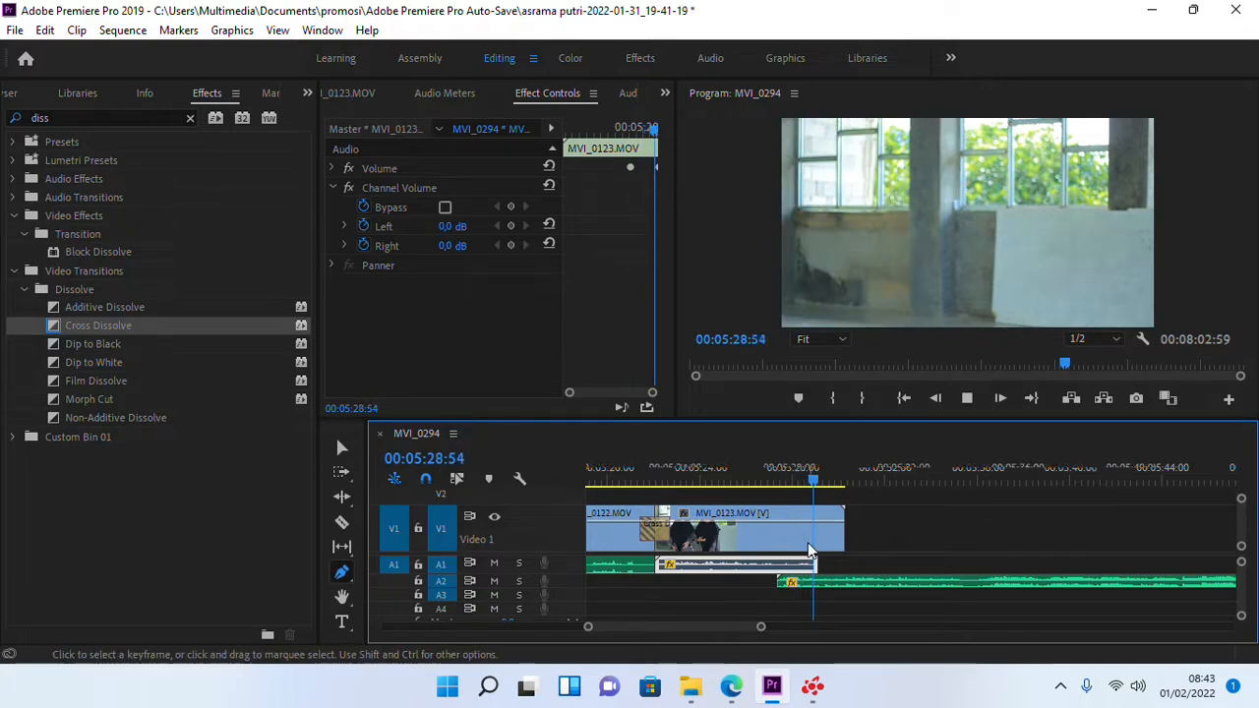
key(v)
scroll(849, 578, up, 2)
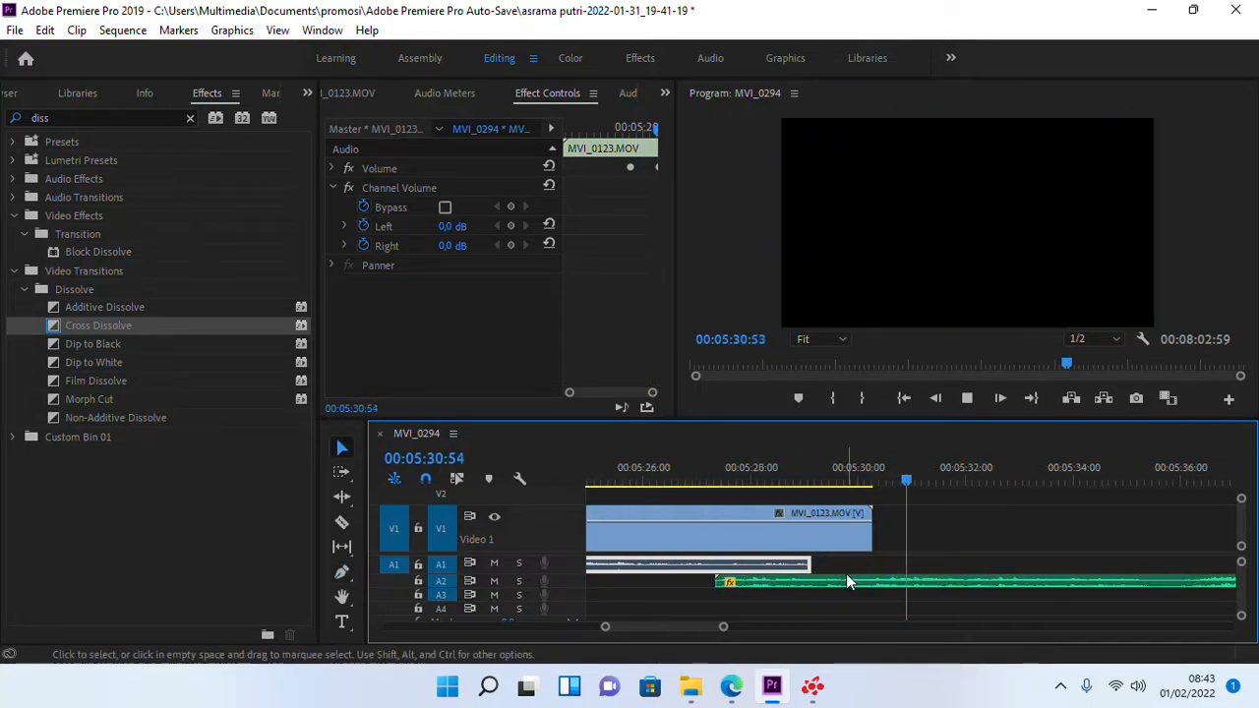
scroll(849, 567, down, 6)
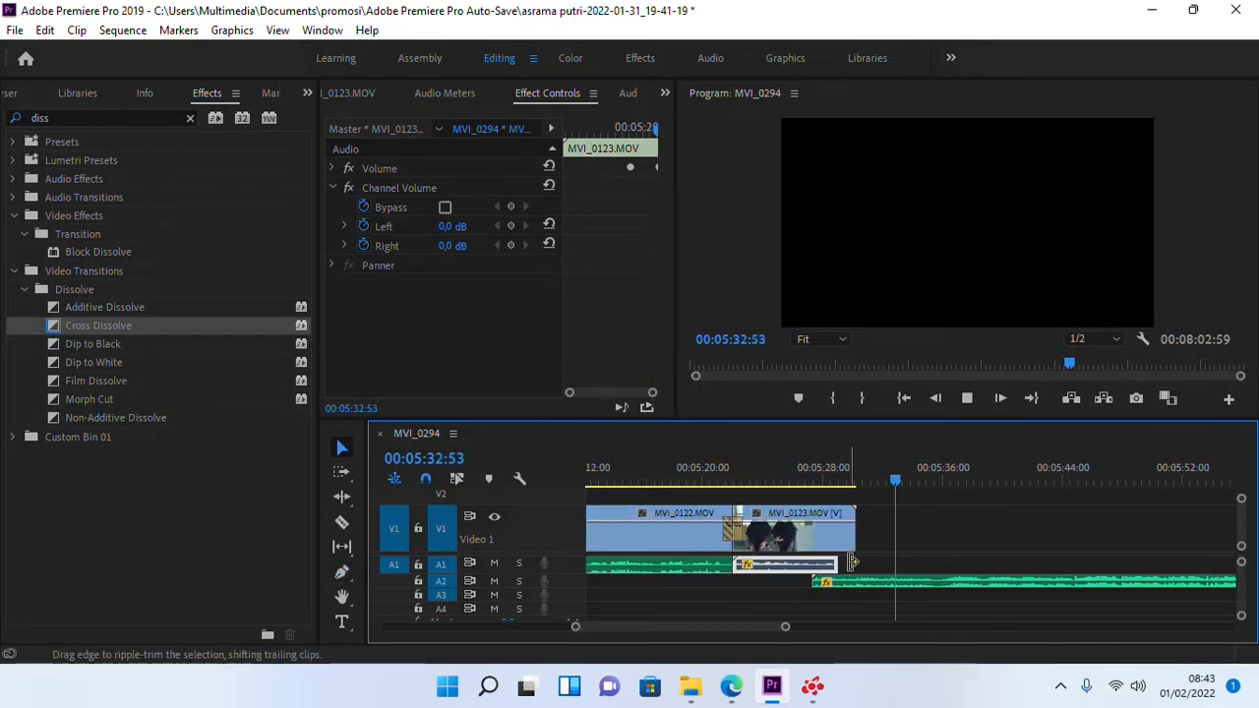
scroll(835, 526, down, 2)
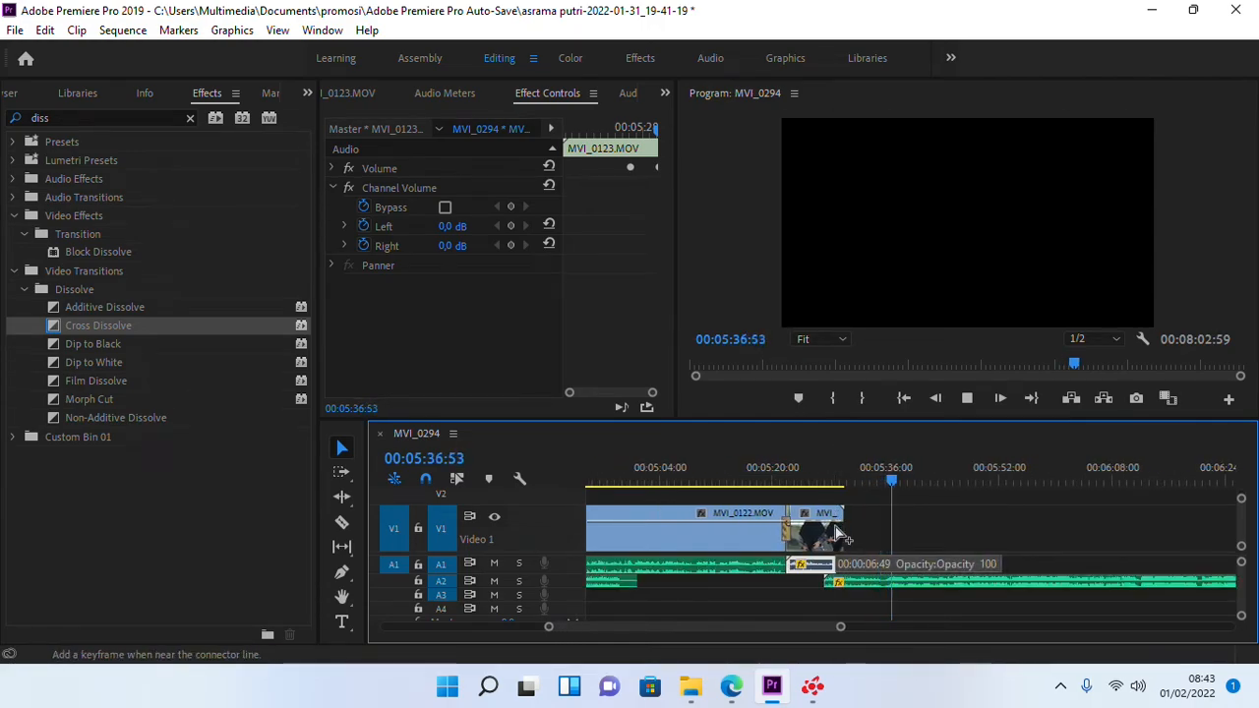
click(813, 471)
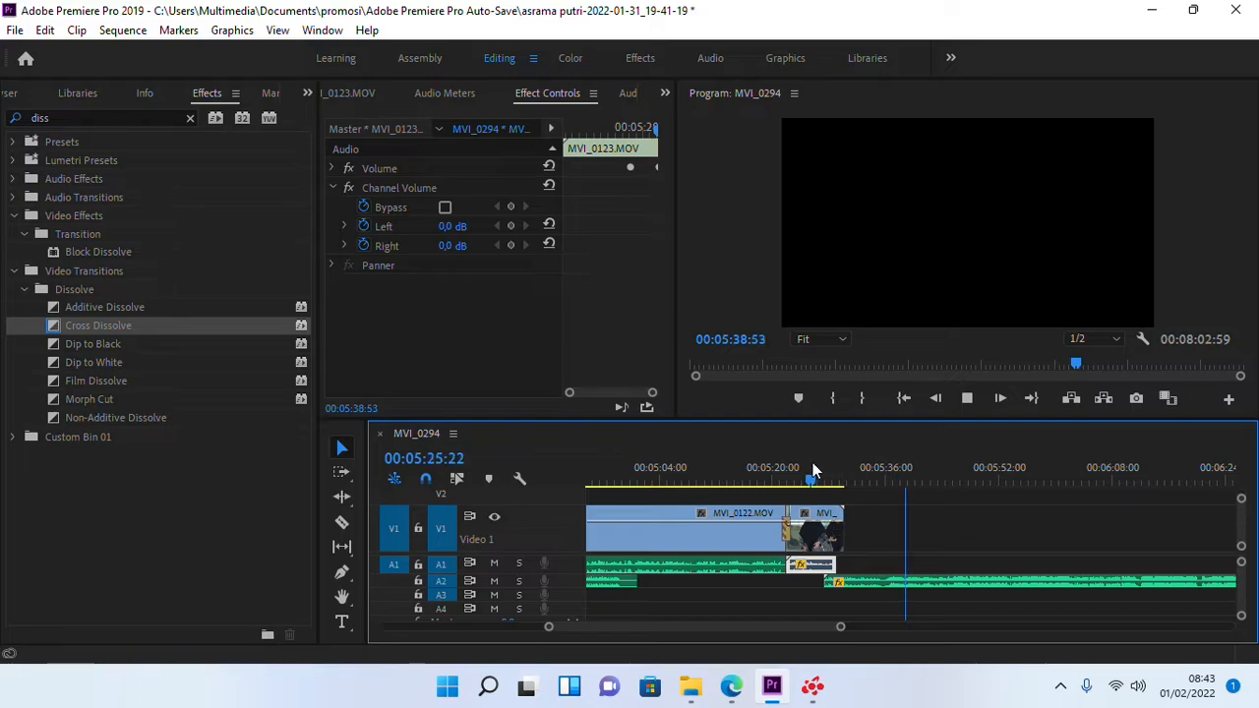
click(700, 692)
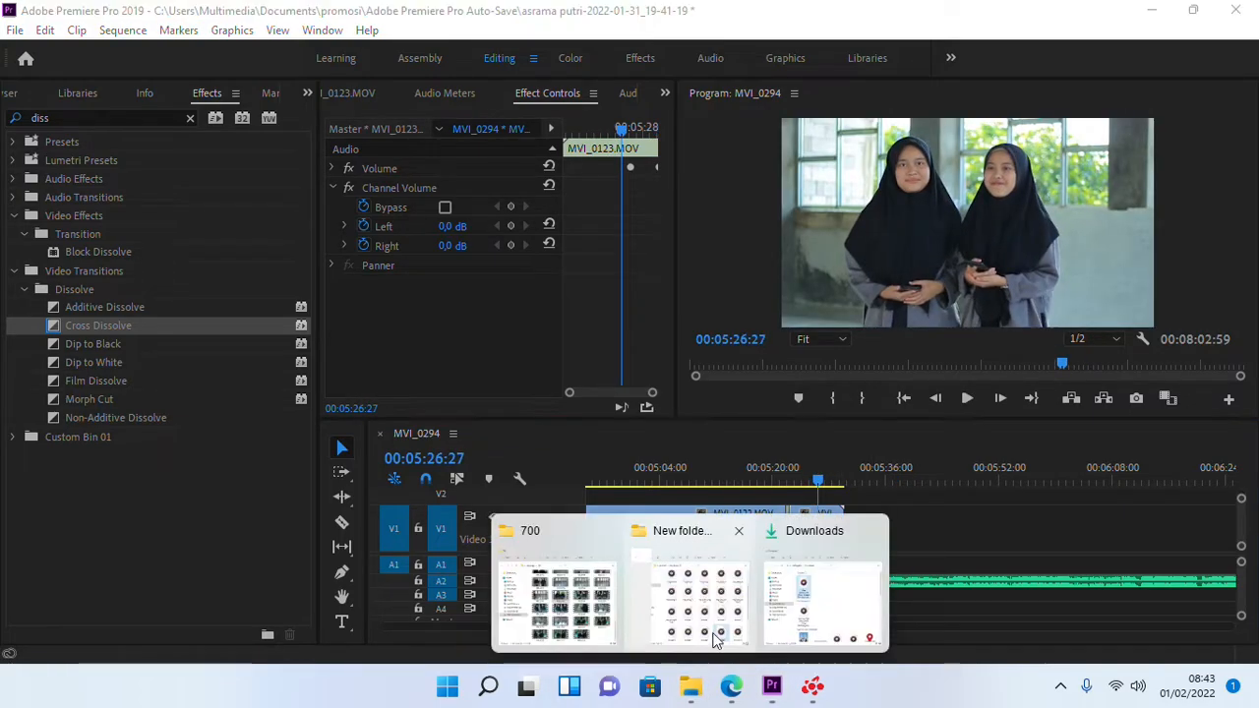
click(990, 564)
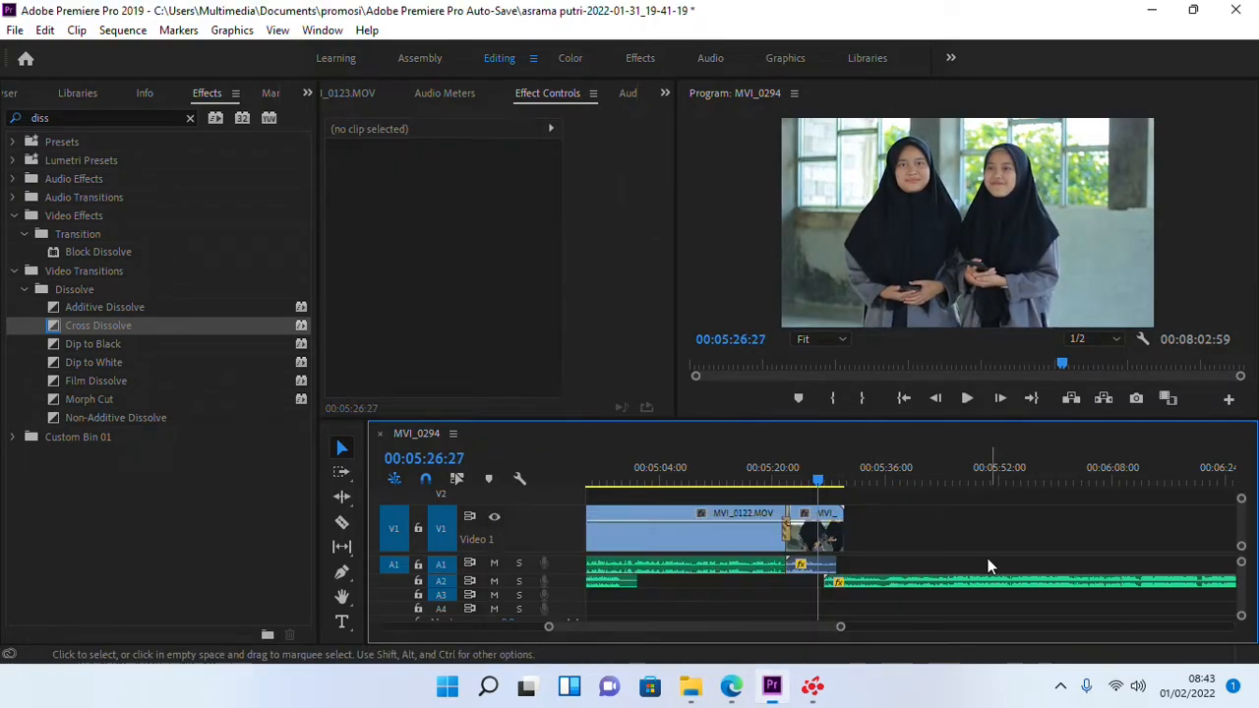
- Look through the clips in the 700 bin for a shot to follow MVI_0123
click(300, 99)
click(306, 94)
click(327, 134)
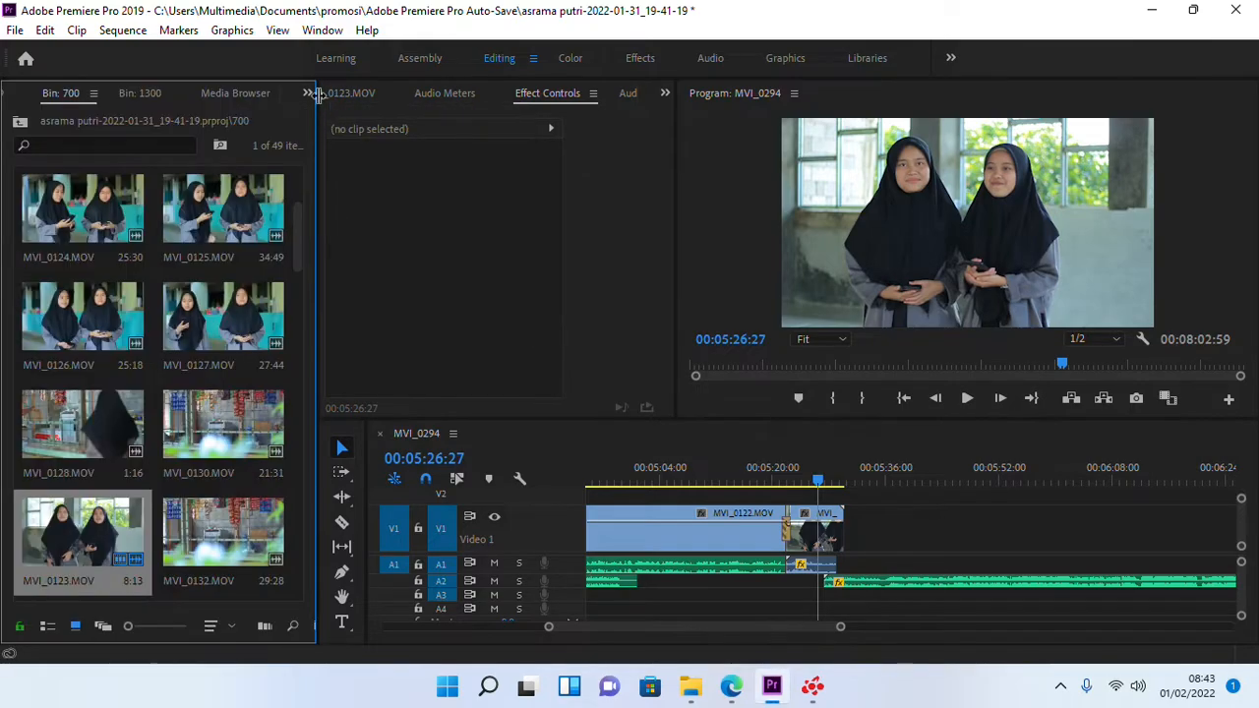
click(308, 95)
click(220, 433)
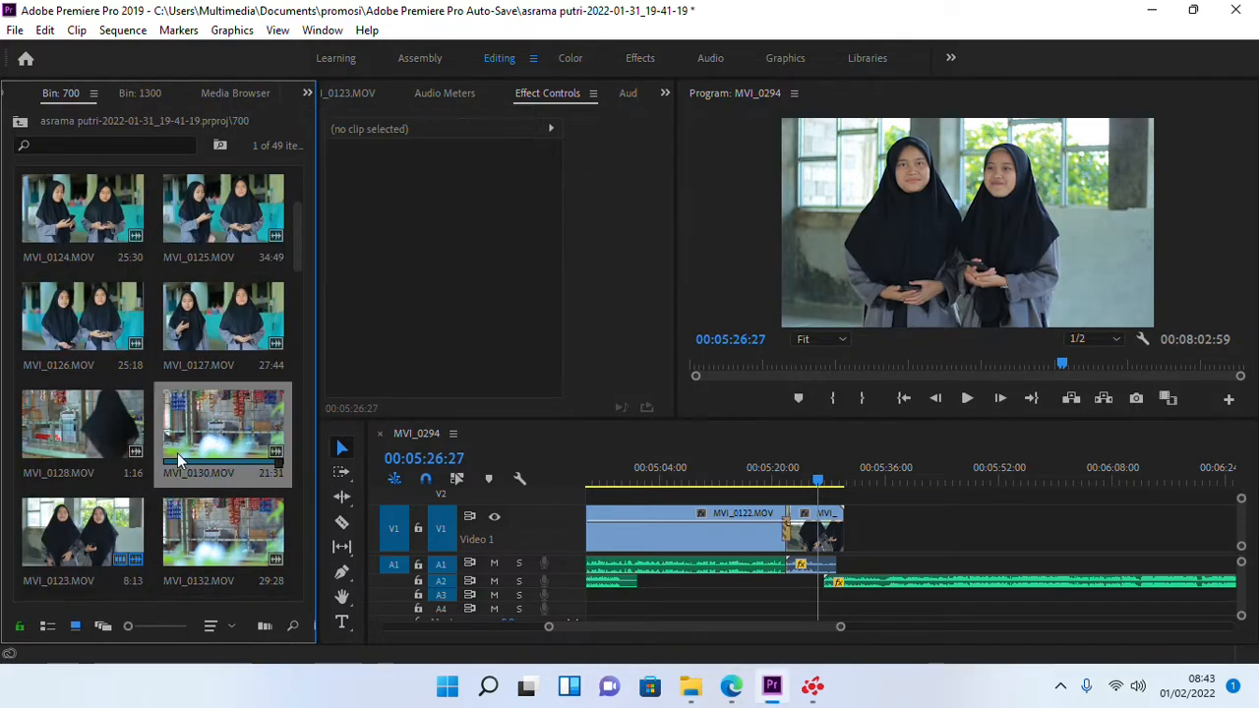
click(103, 318)
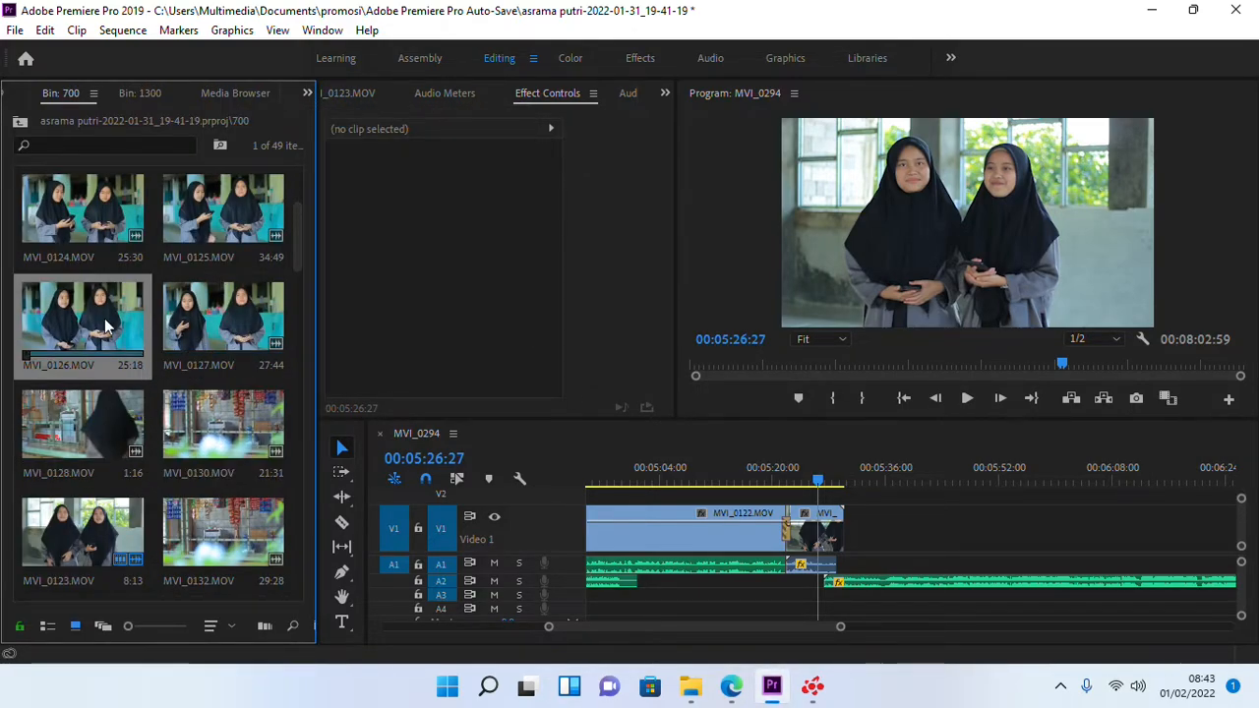
scroll(125, 448, up, 2)
click(306, 94)
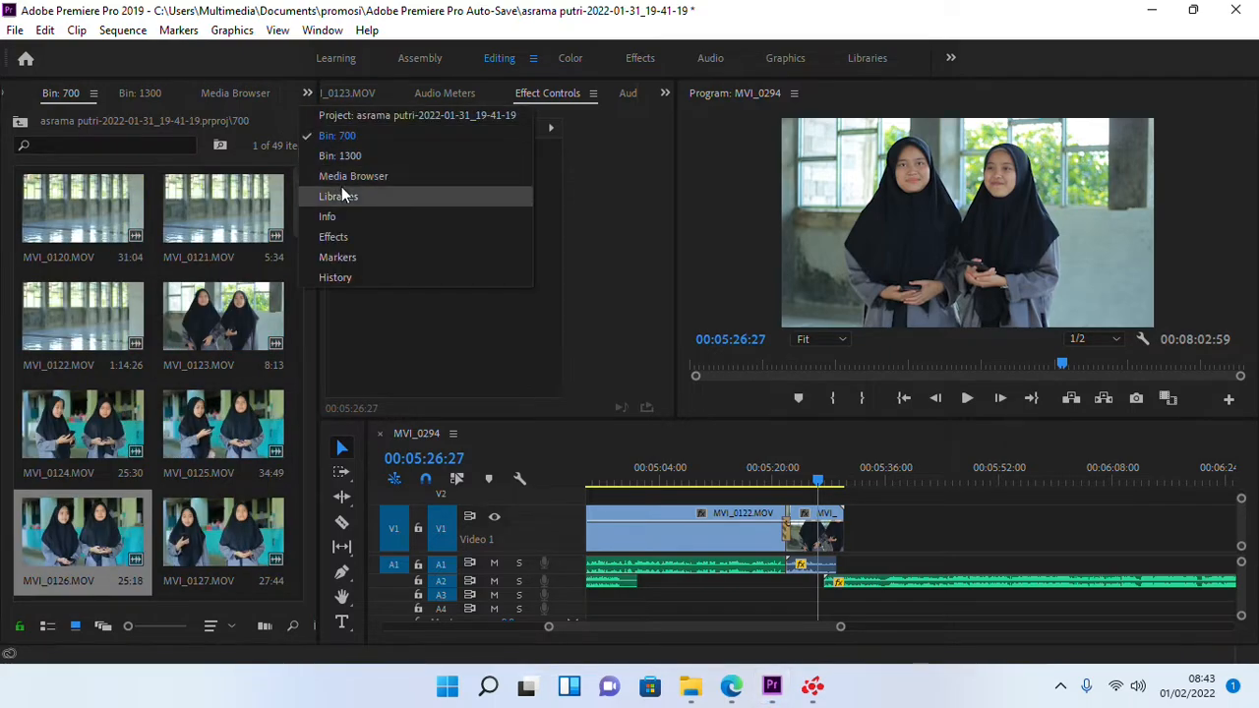
- Examine the footage in the 1300 bin for a dormitory location shot to follow MVI_0123
click(344, 157)
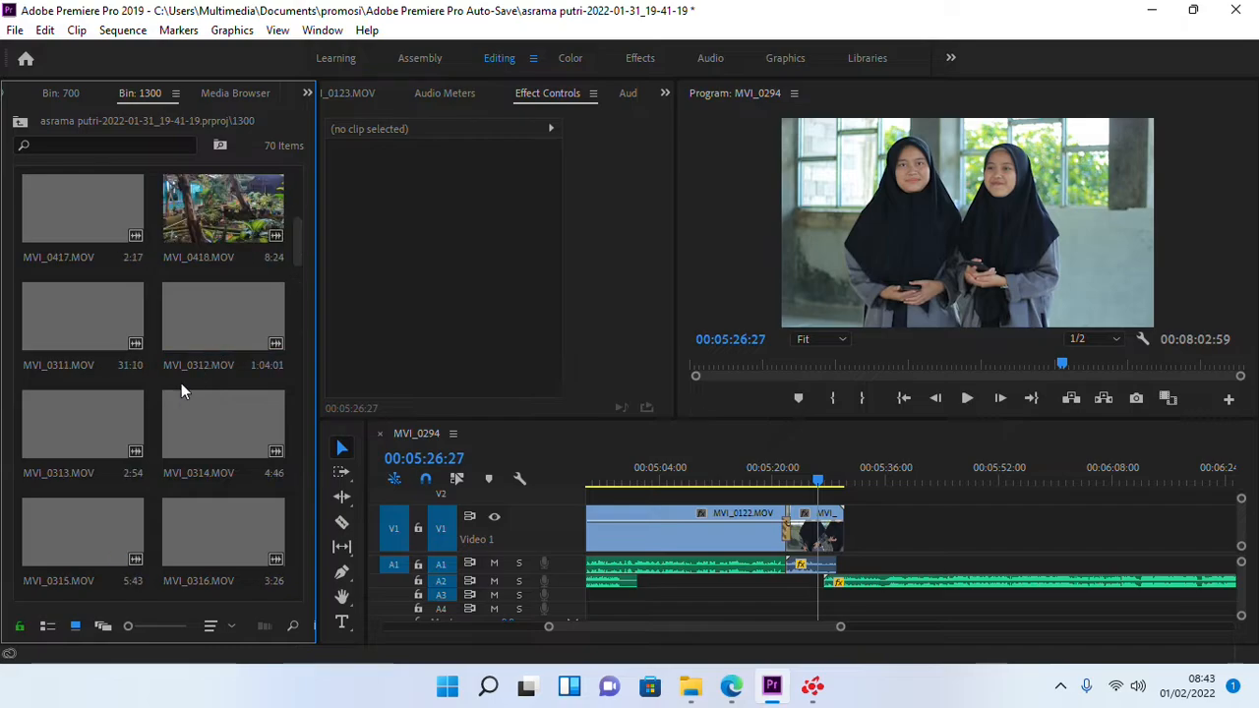
scroll(170, 393, down, 1)
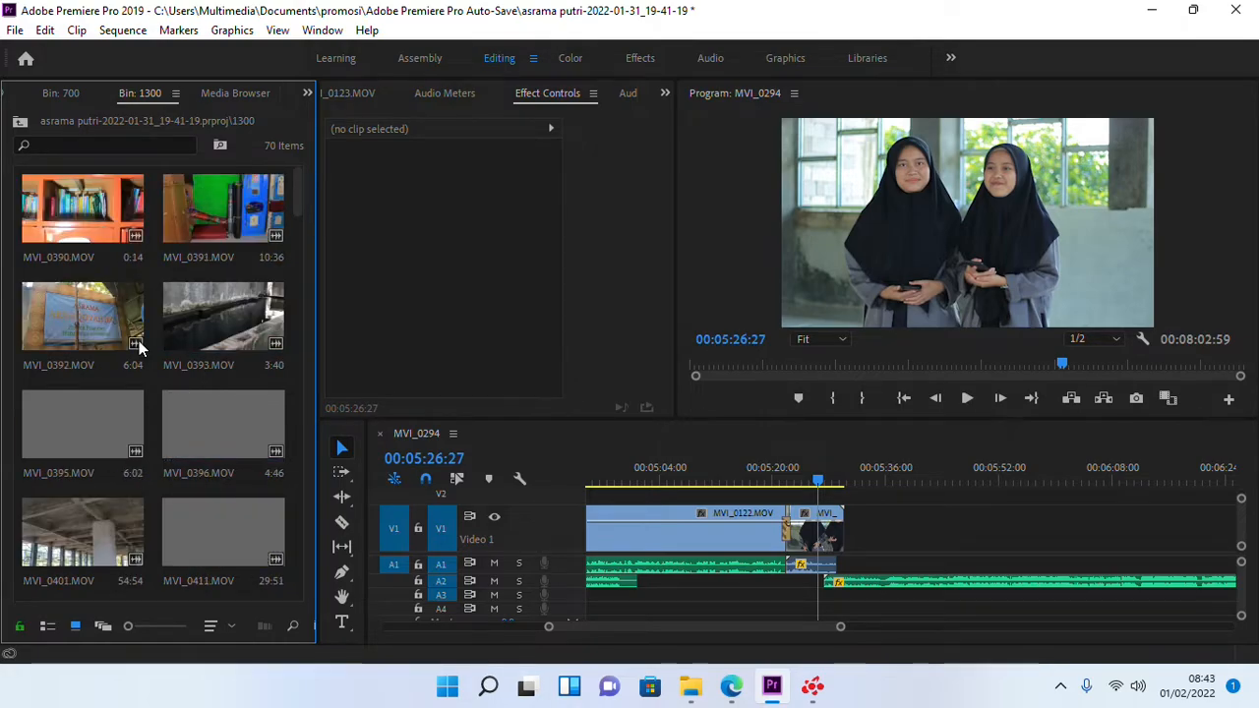
scroll(117, 339, down, 4)
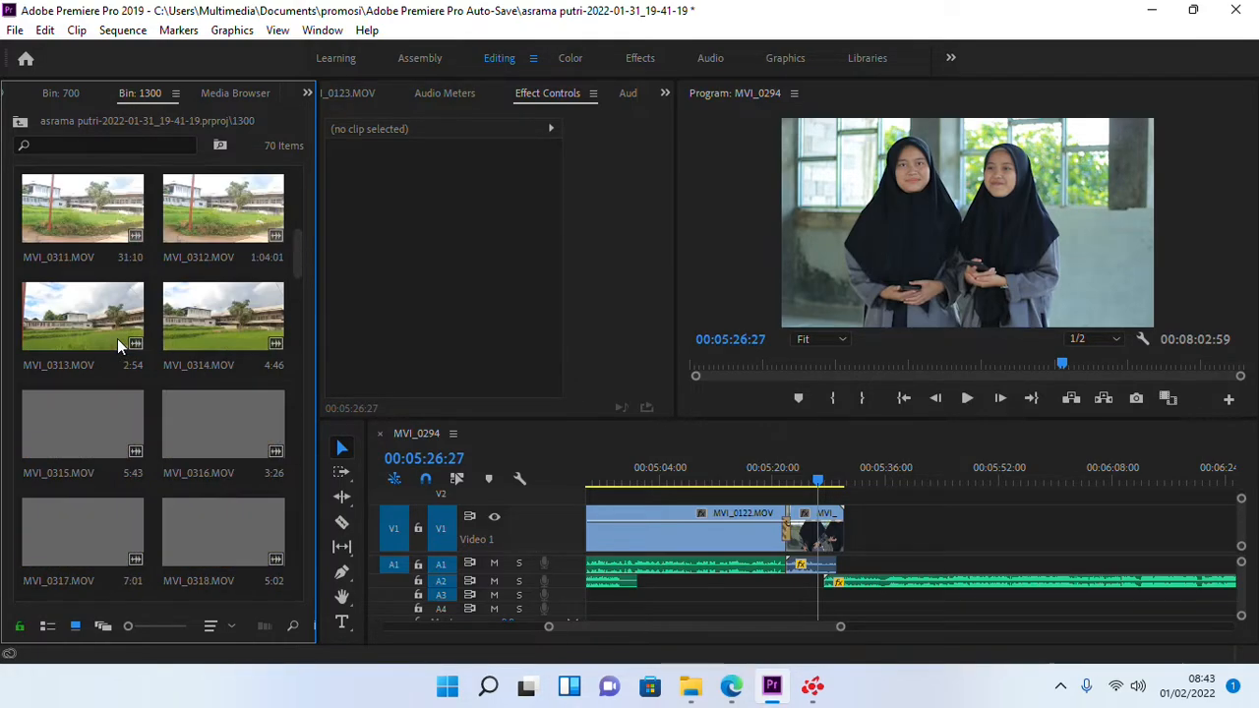
scroll(117, 338, up, 2)
scroll(102, 325, down, 5)
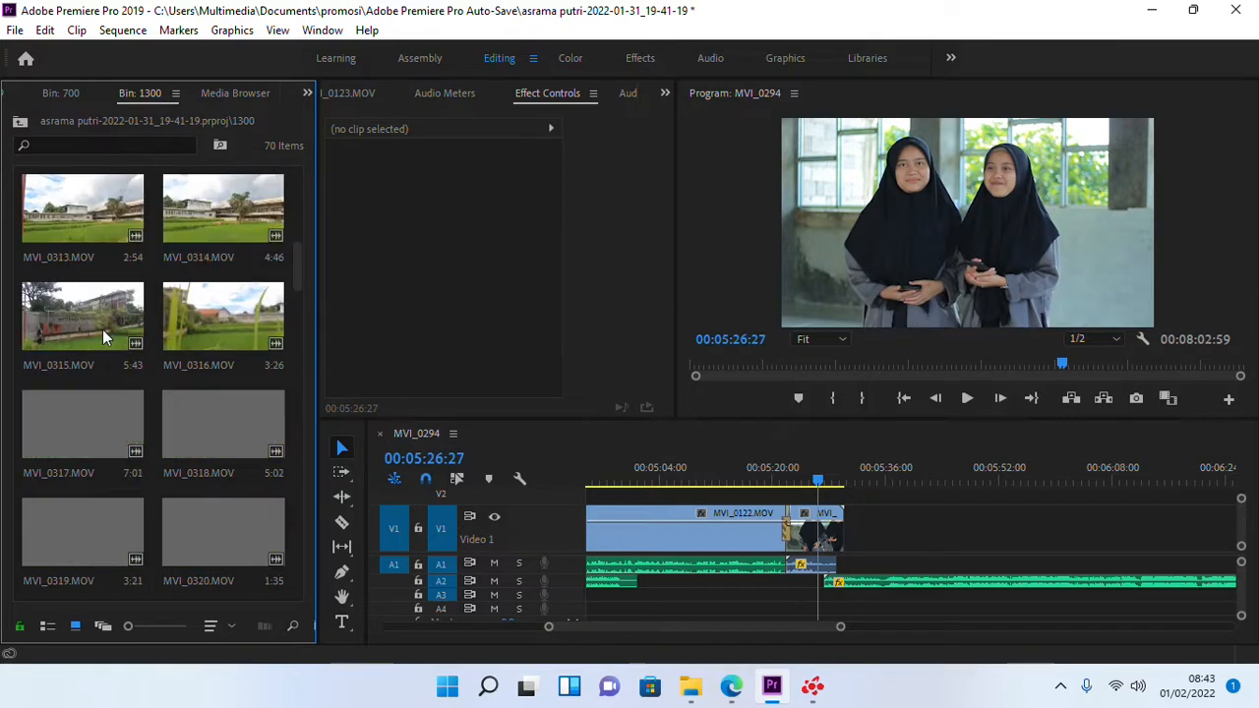
scroll(103, 332, up, 2)
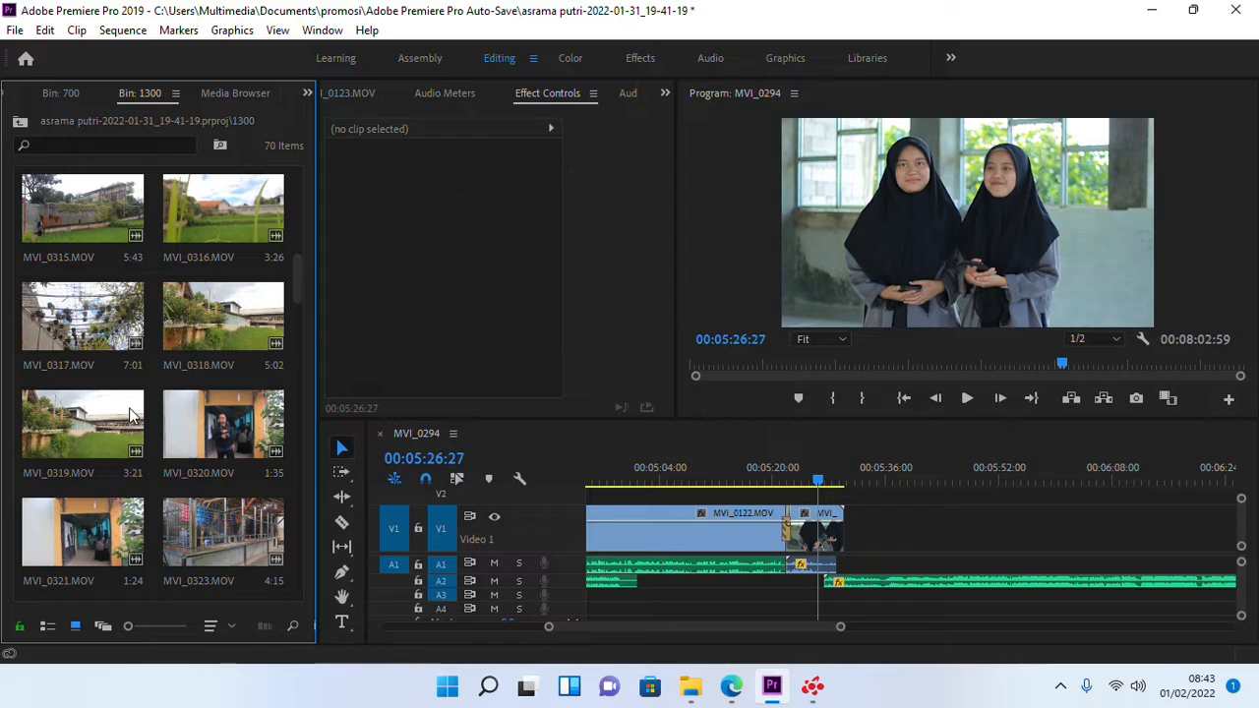
scroll(131, 415, down, 2)
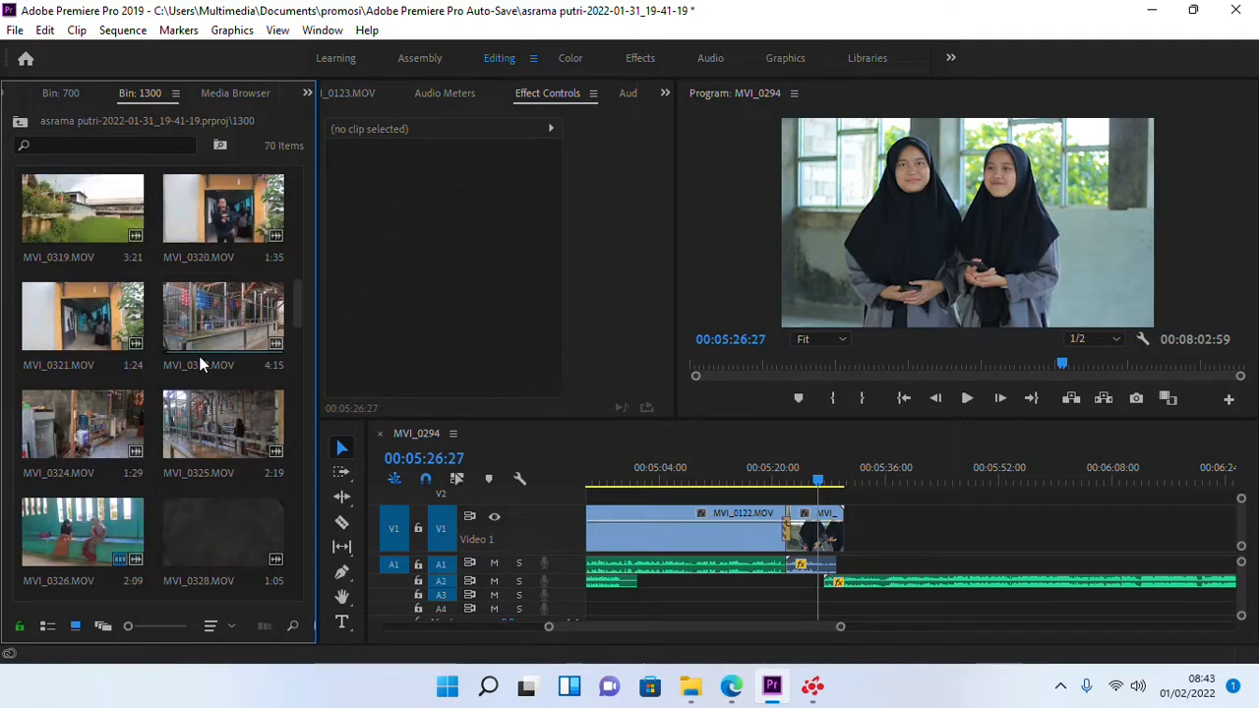
scroll(184, 362, down, 4)
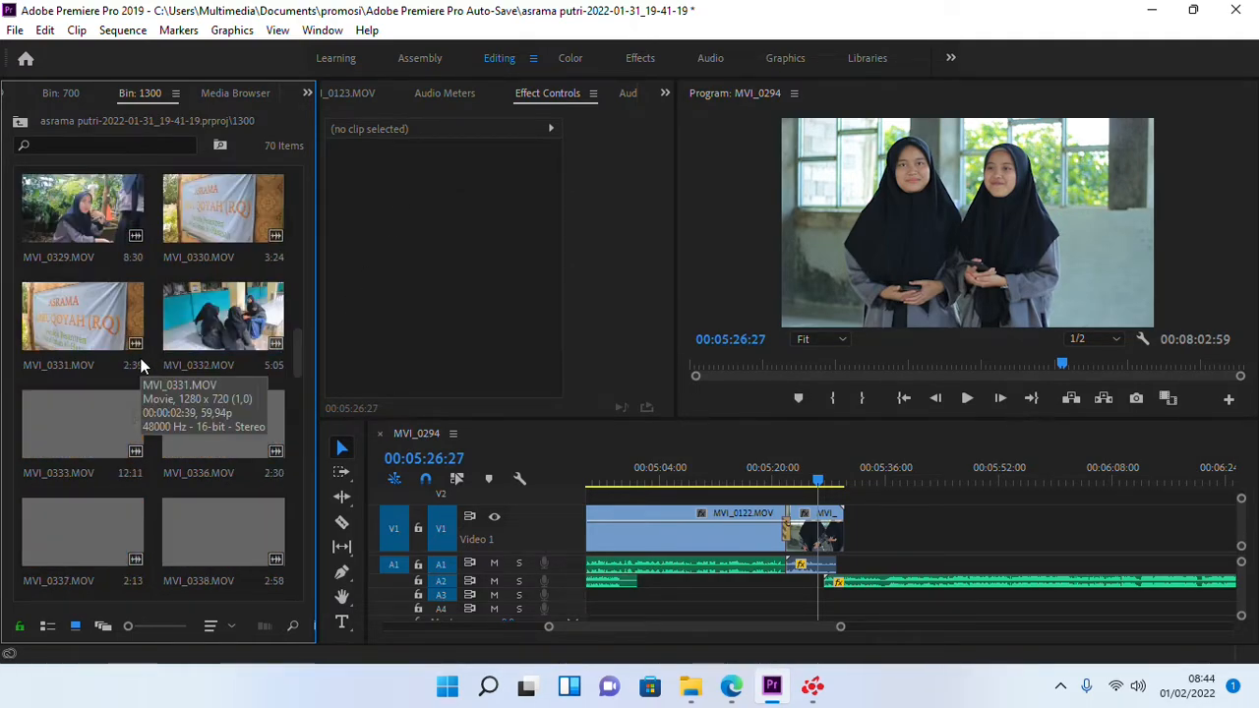
scroll(141, 365, down, 2)
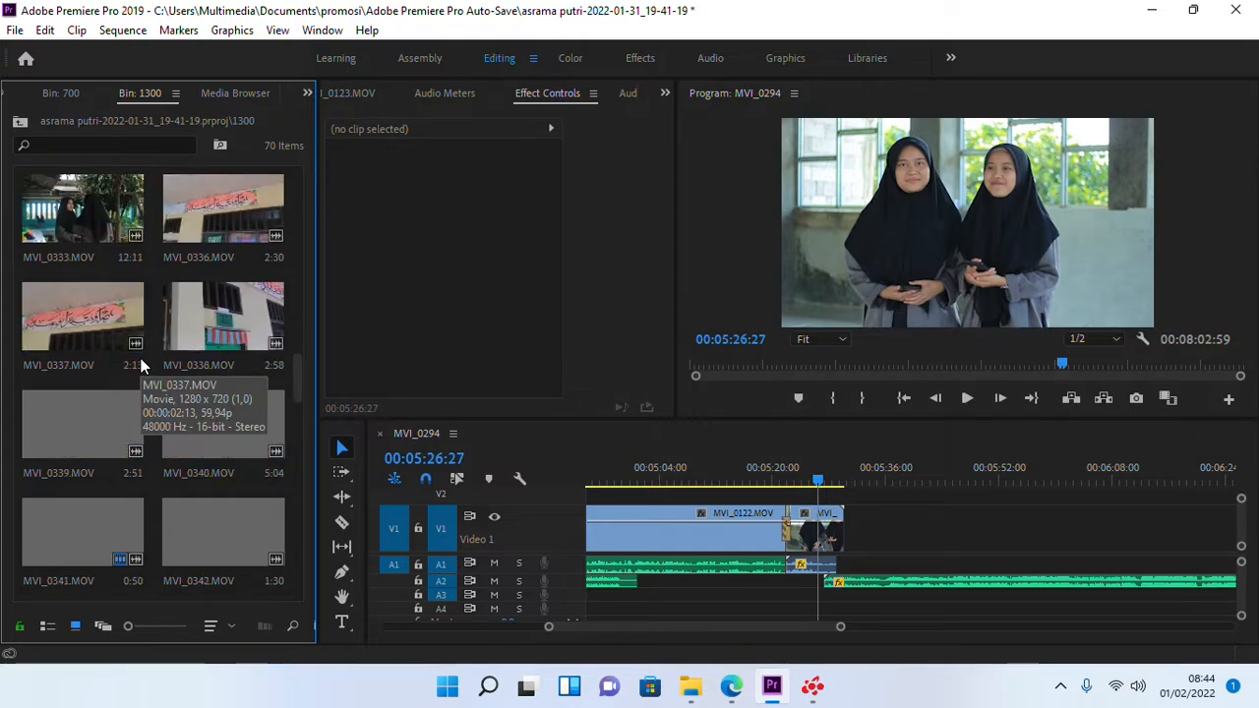
scroll(140, 365, down, 1)
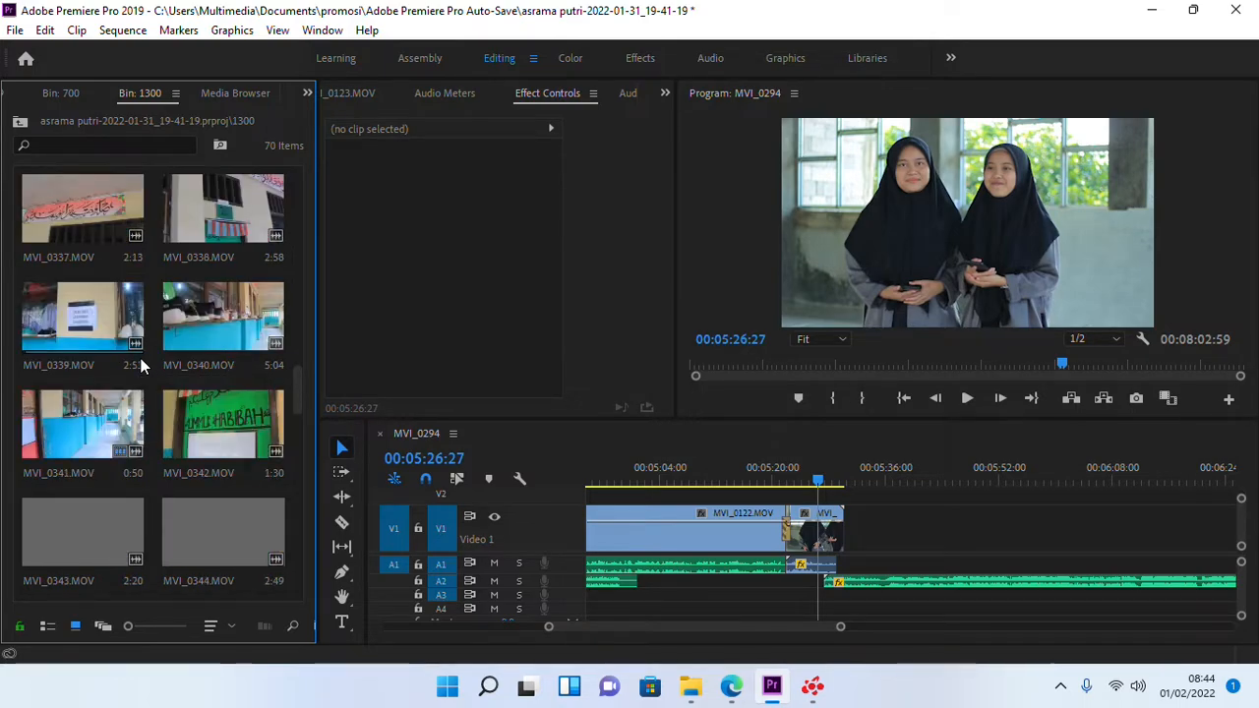
scroll(166, 325, down, 1)
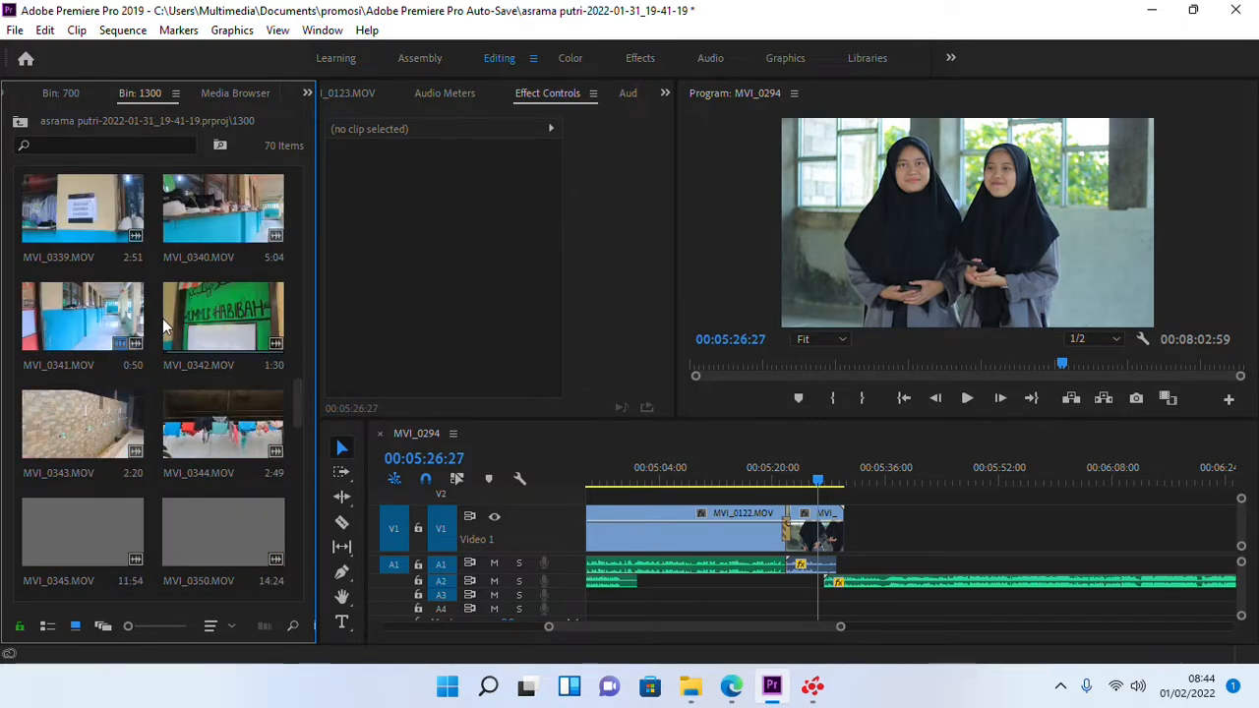
scroll(166, 324, down, 1)
scroll(142, 346, down, 1)
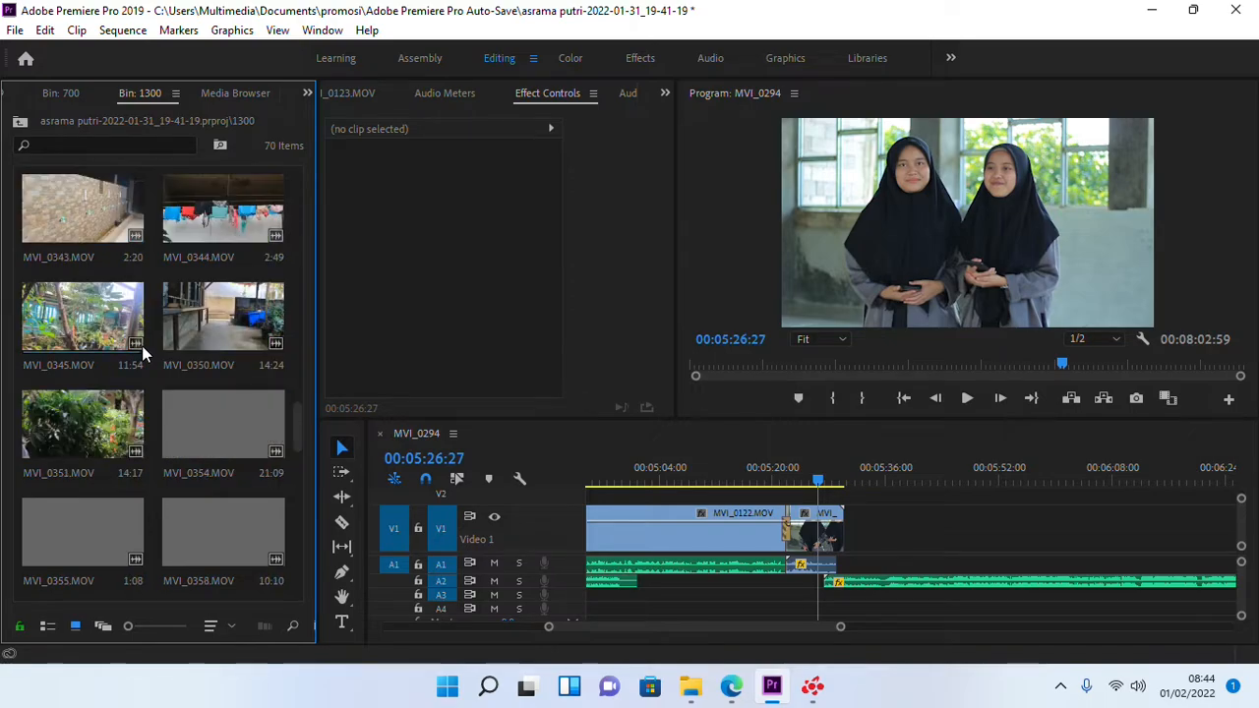
scroll(141, 345, down, 1)
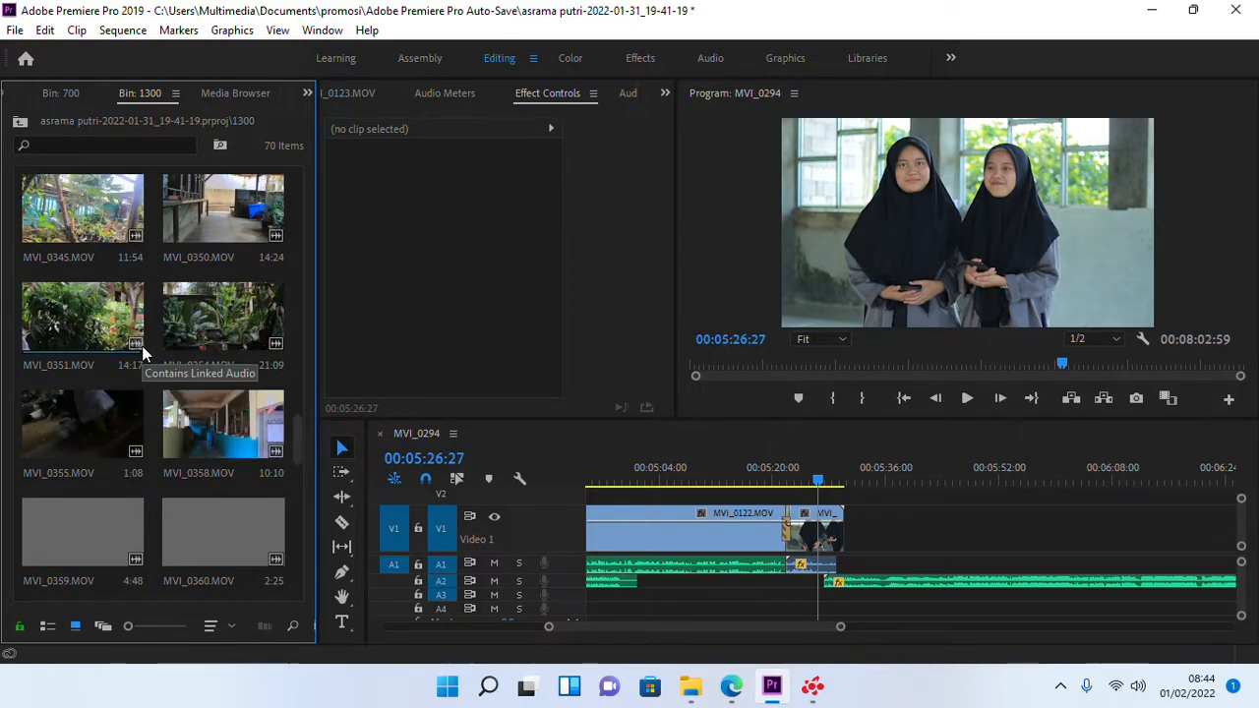
scroll(142, 345, down, 1)
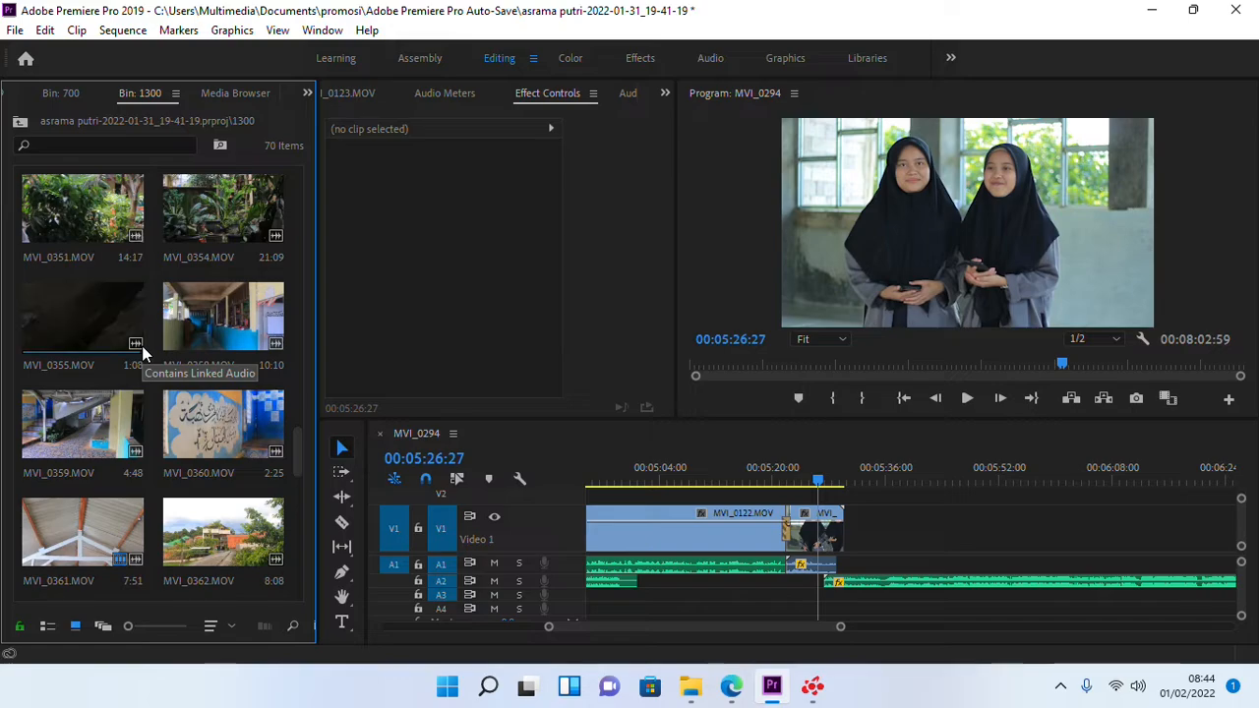
- Add MVI_0359.MOV from the 1300 bin directly after MVI_0123 on V1 and play across the cut
click(57, 408)
drag(76, 414, 855, 531)
key(space)
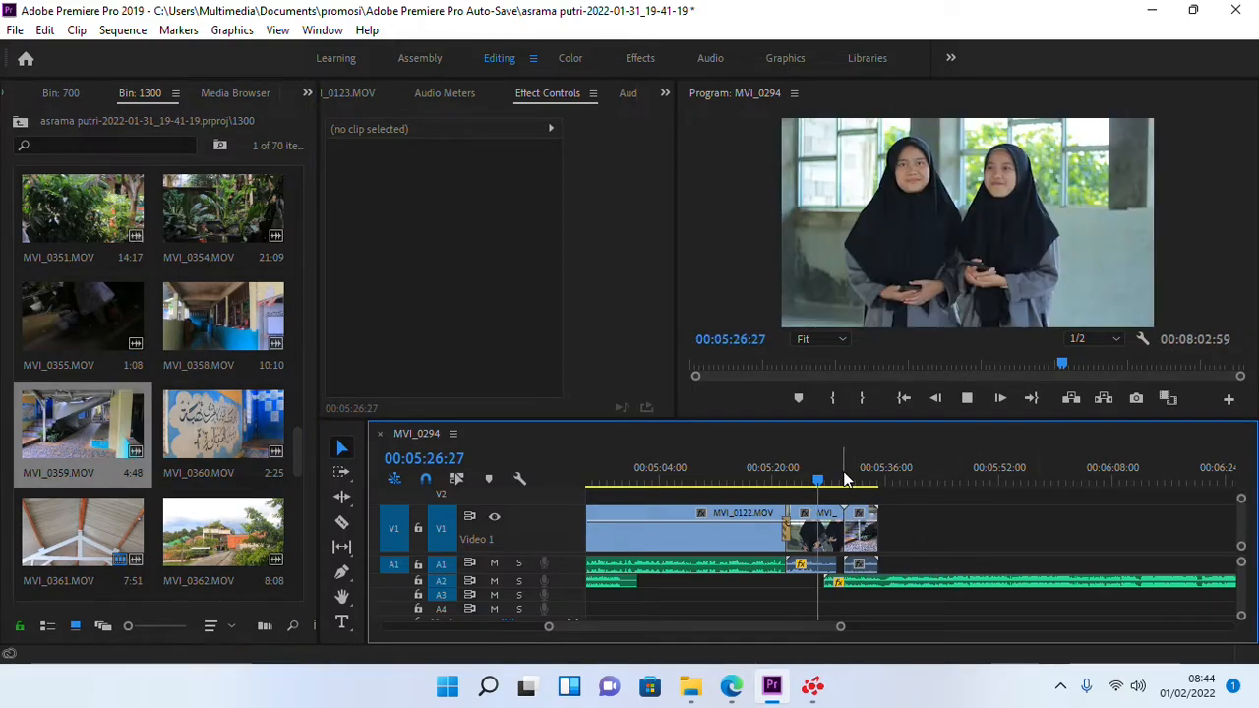
scroll(851, 532, up, 2)
scroll(851, 532, up, 1)
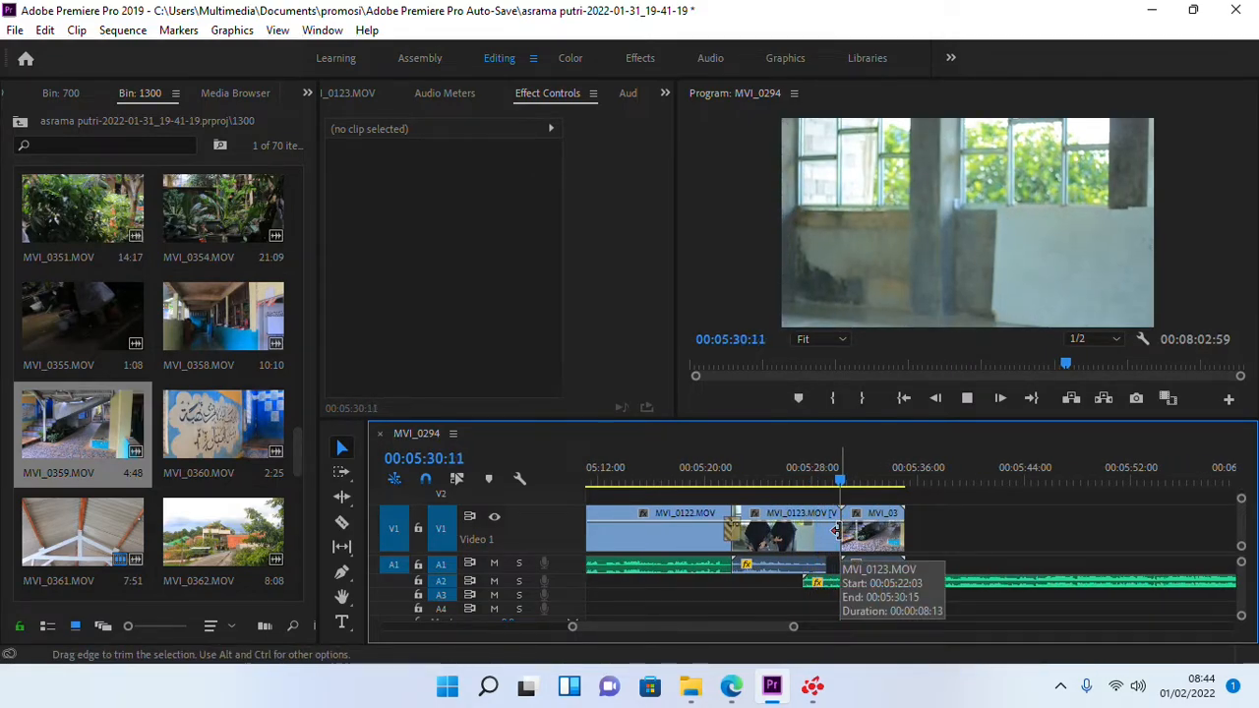
scroll(928, 525, up, 2)
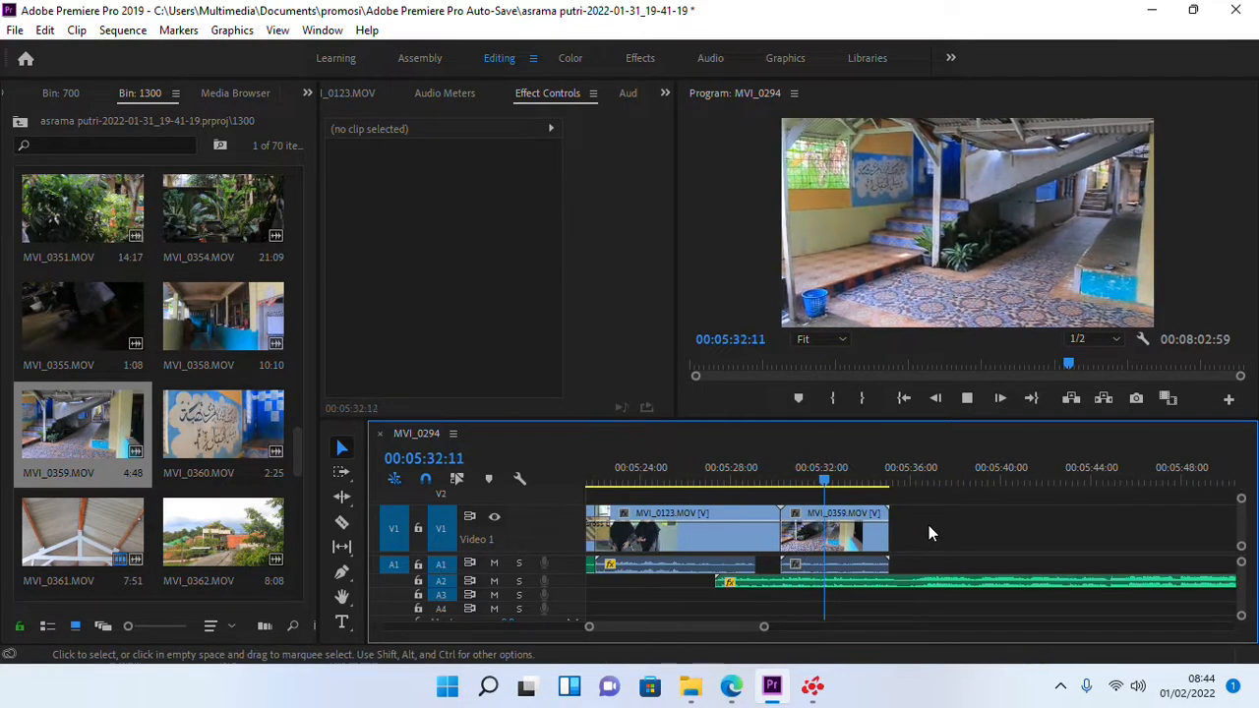
key(space)
key(space)
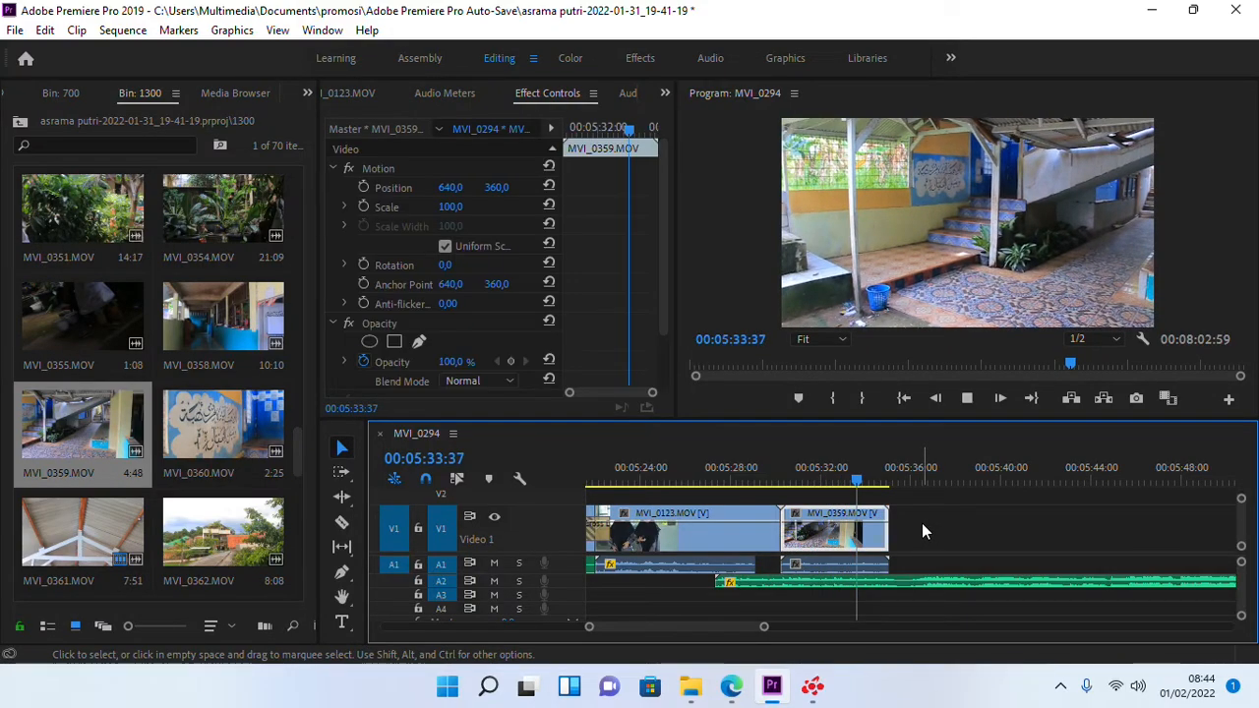
key(space)
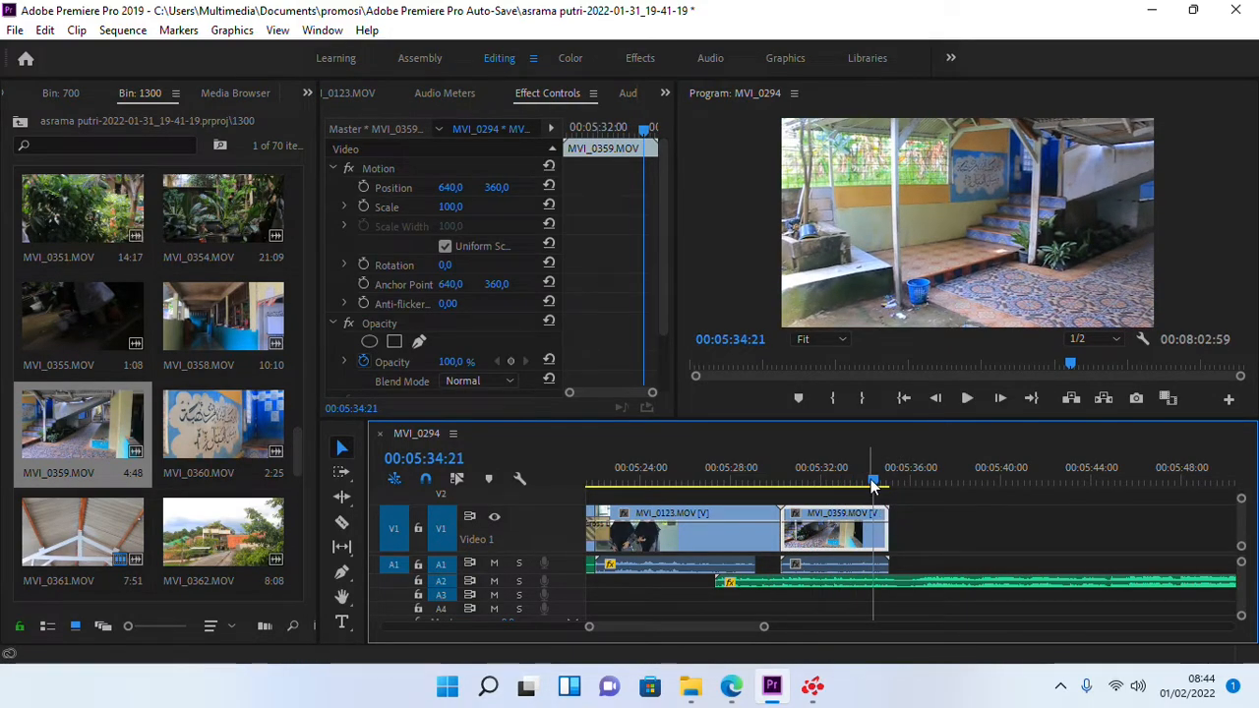
- Slow the MVI_0359 video clip to 50% speed and replay it from near its start
drag(873, 480, 813, 482)
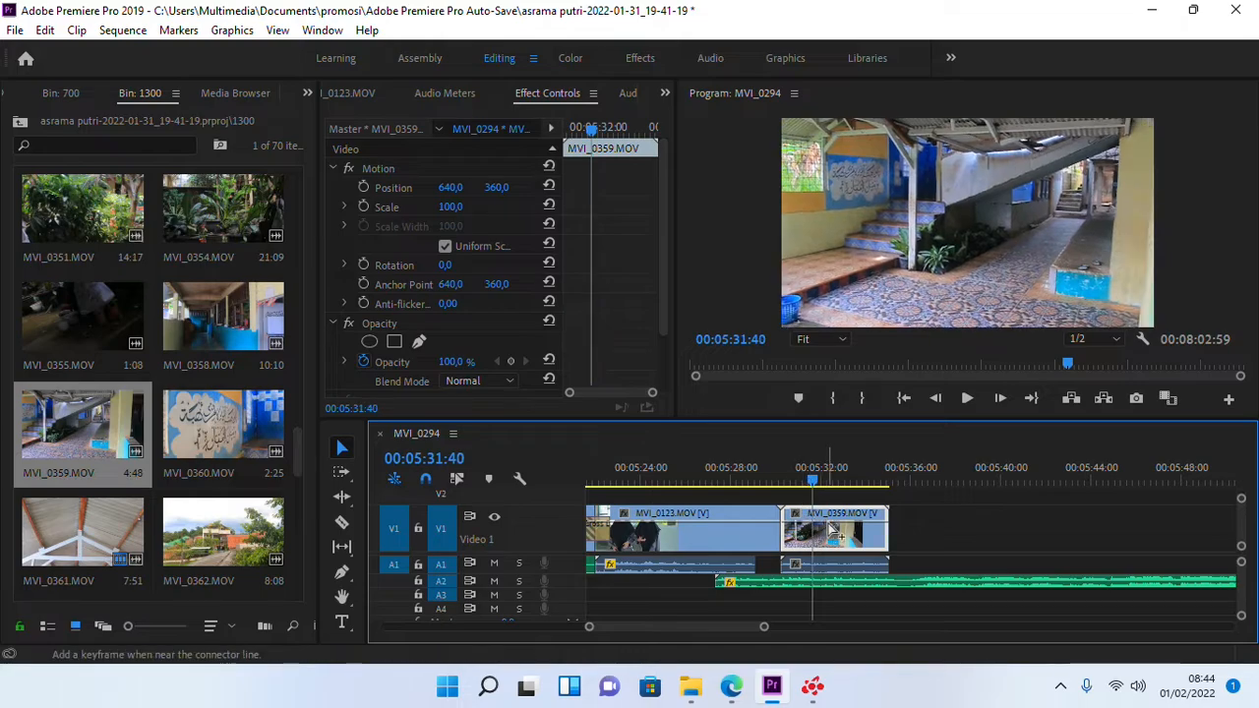
key(ctrl+r)
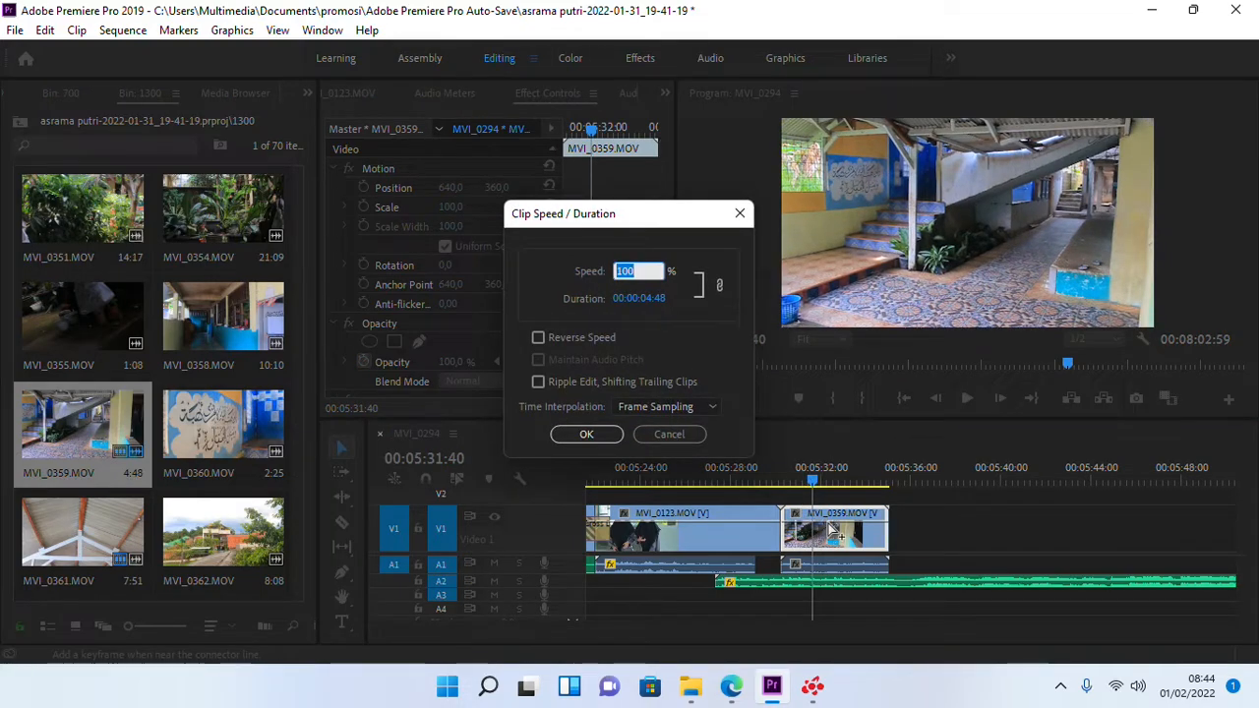
key(Return)
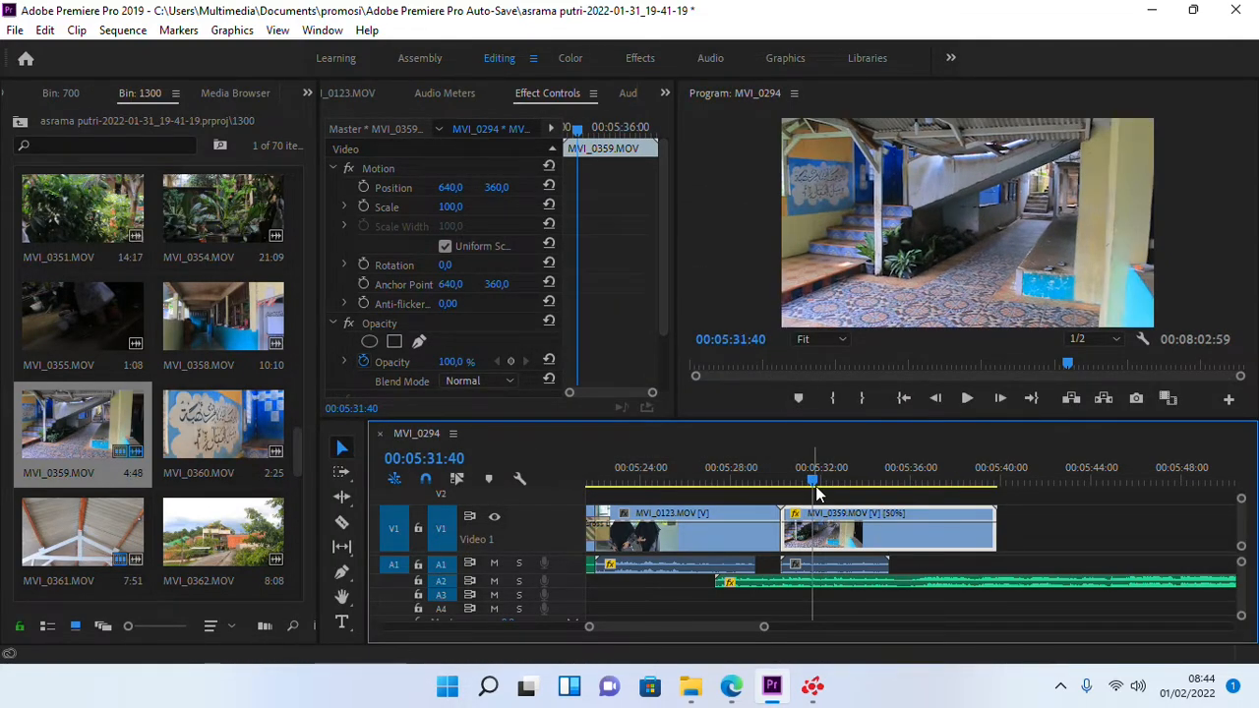
drag(816, 467, 784, 472)
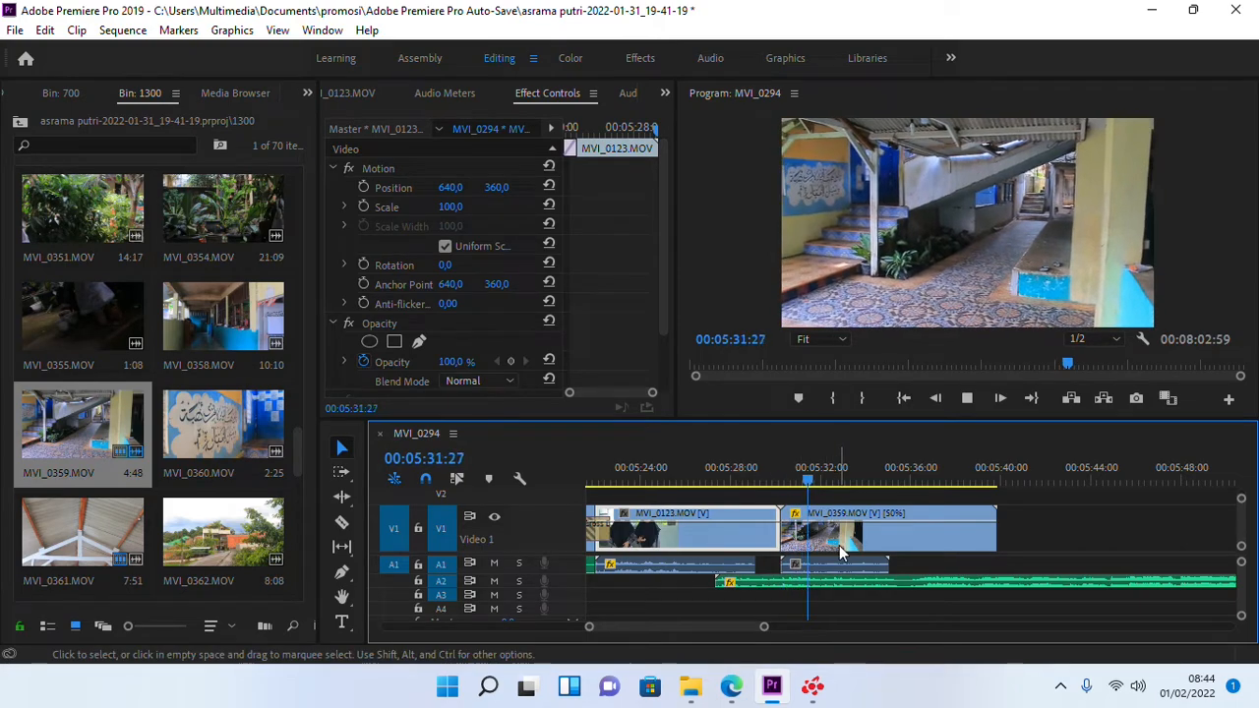
- Delete the MVI_0359 audio from A1 and play the slowed clip over the background music
click(844, 566)
click(752, 495)
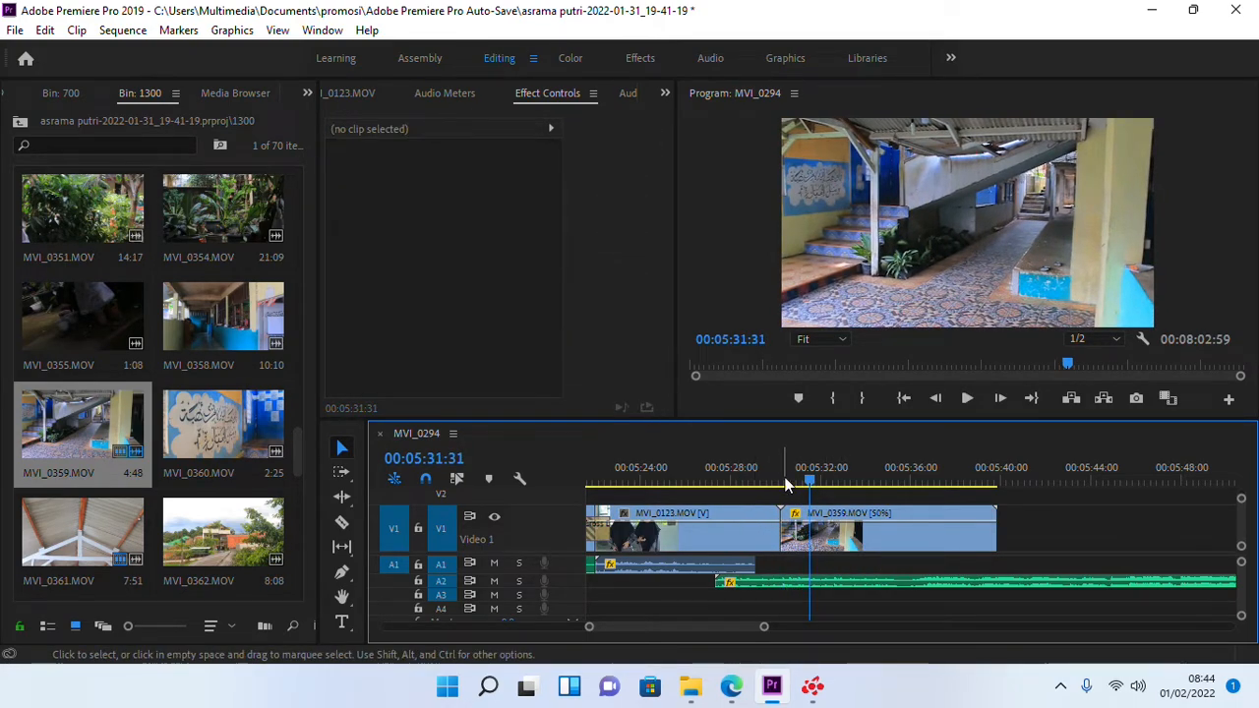
click(786, 482)
key(space)
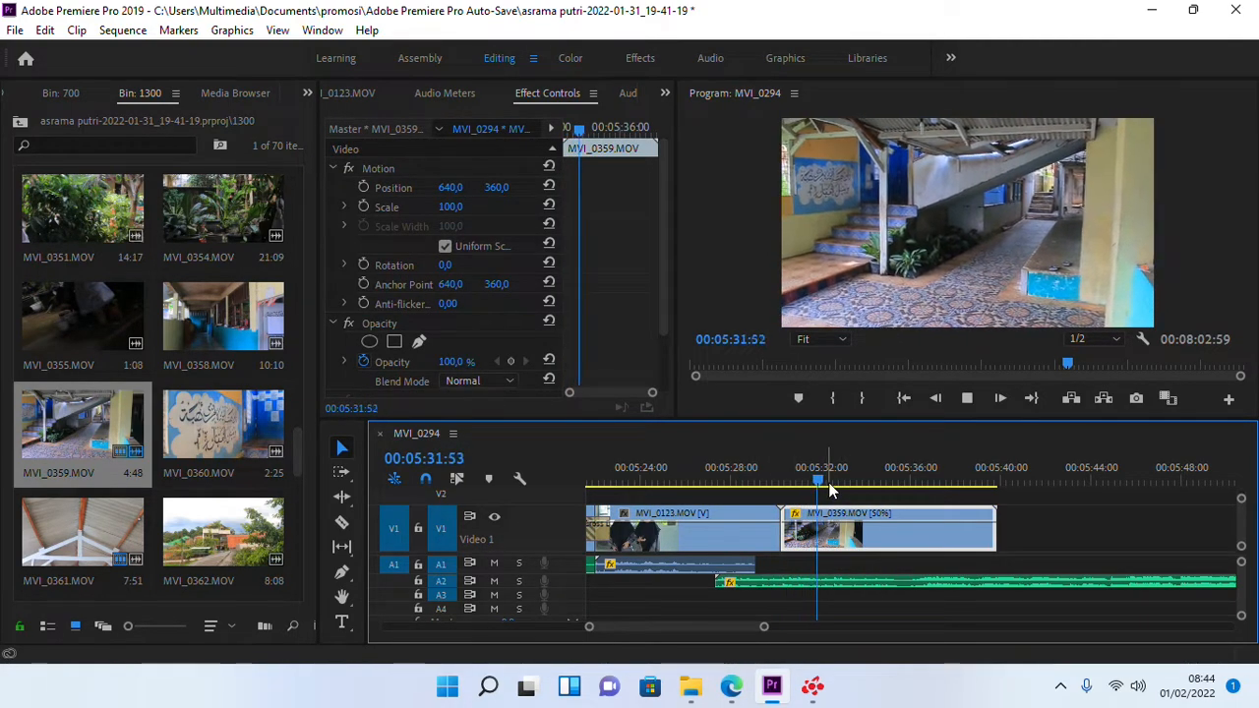
- Cut the slowed MVI_0359 clip at 00:05:36:32 and delete the piece after the cut
key(minus)
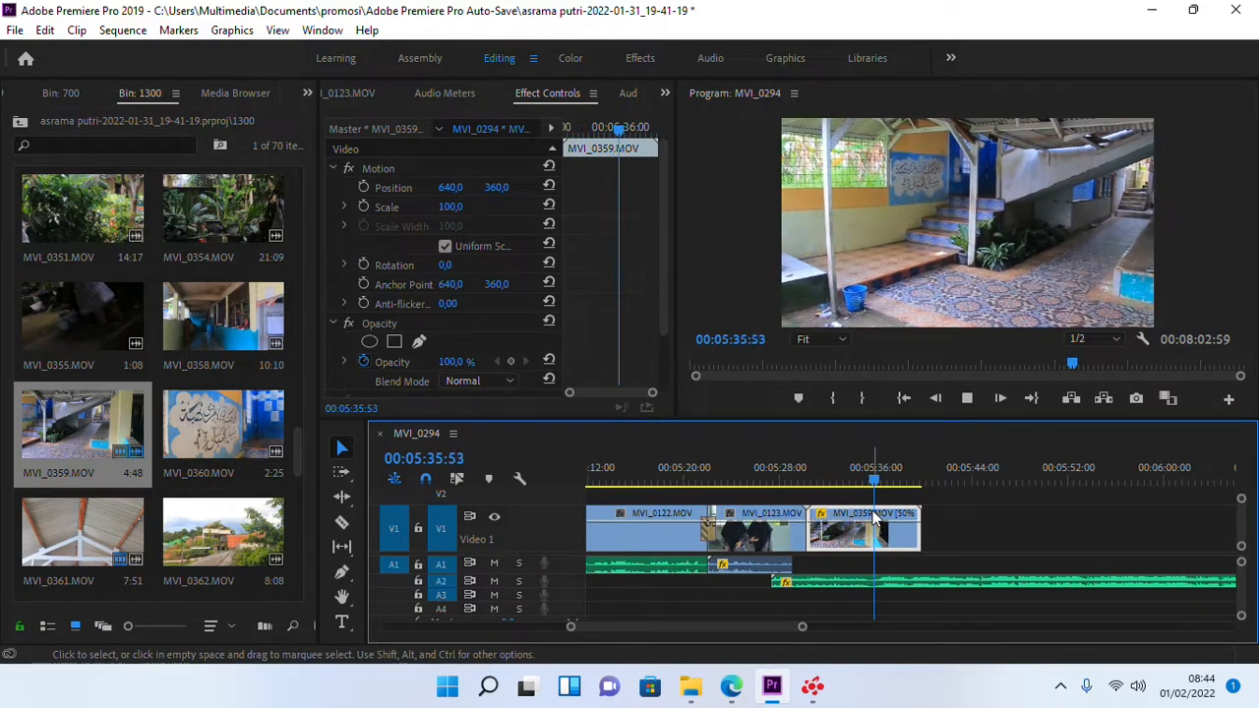
click(866, 481)
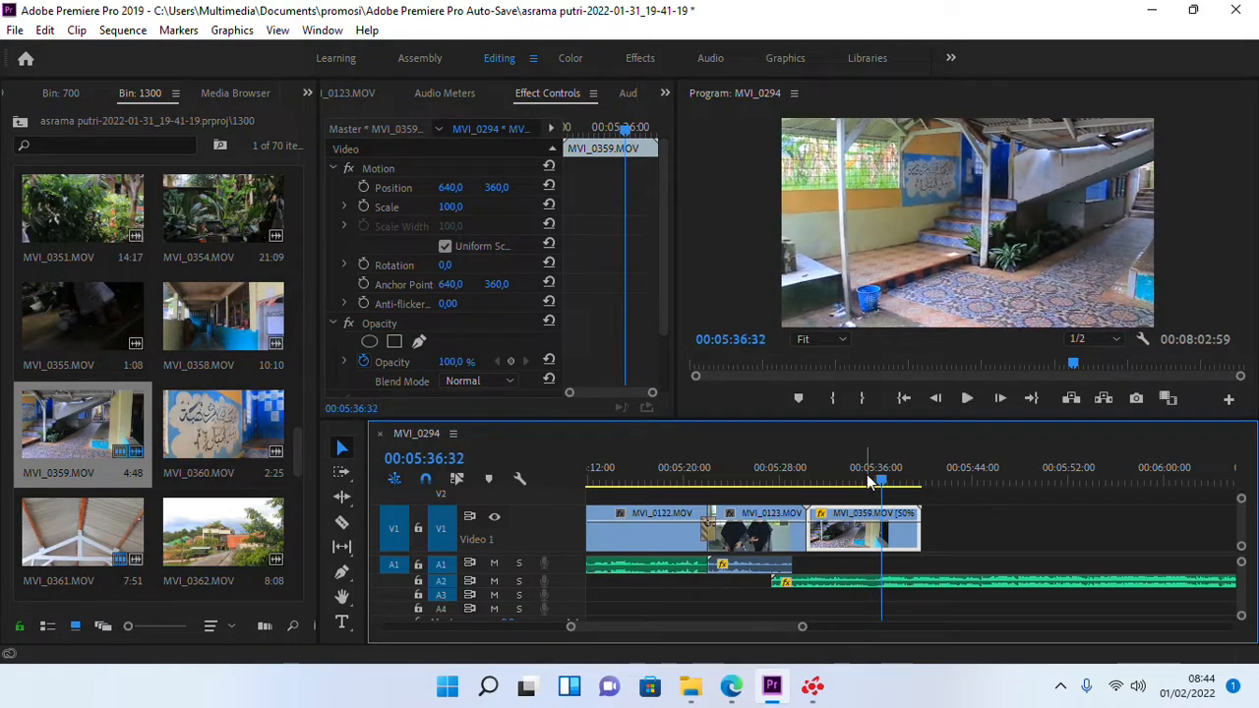
key(c)
click(884, 516)
key(v)
click(896, 522)
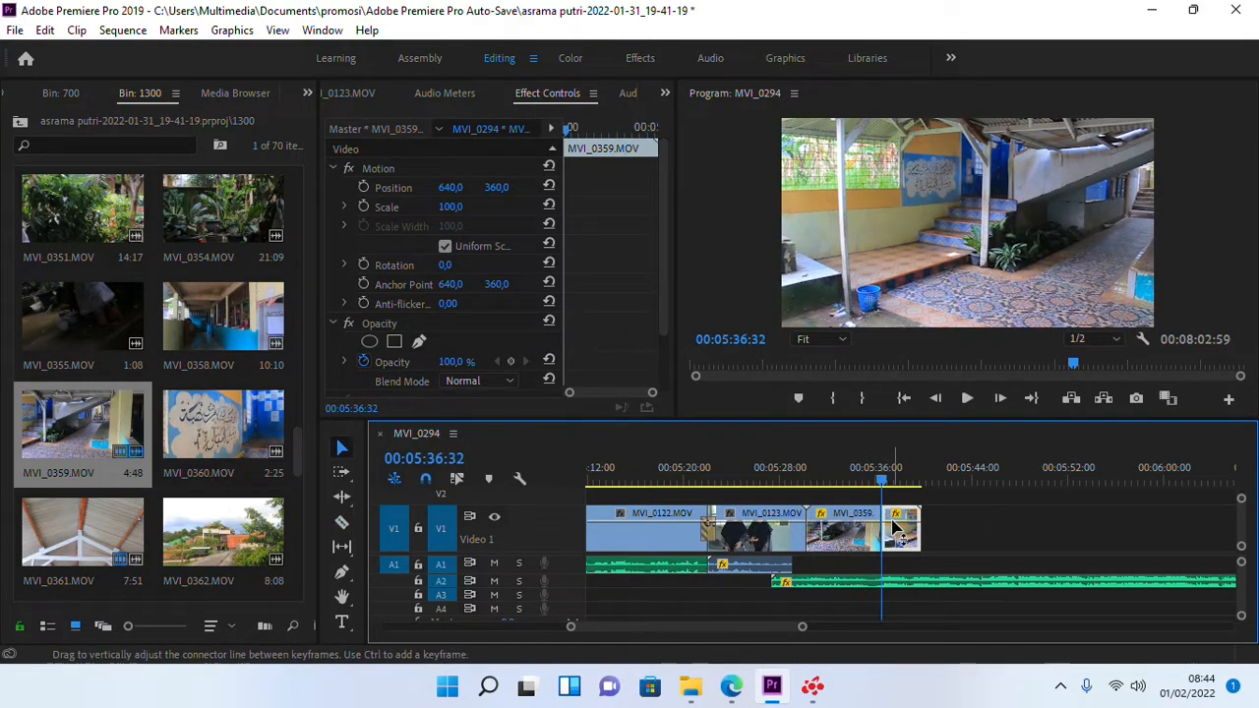
key(Delete)
- Replay the shortened MVI_0359 clip over the music while checking further footage in the 1300 bin
click(806, 476)
key(space)
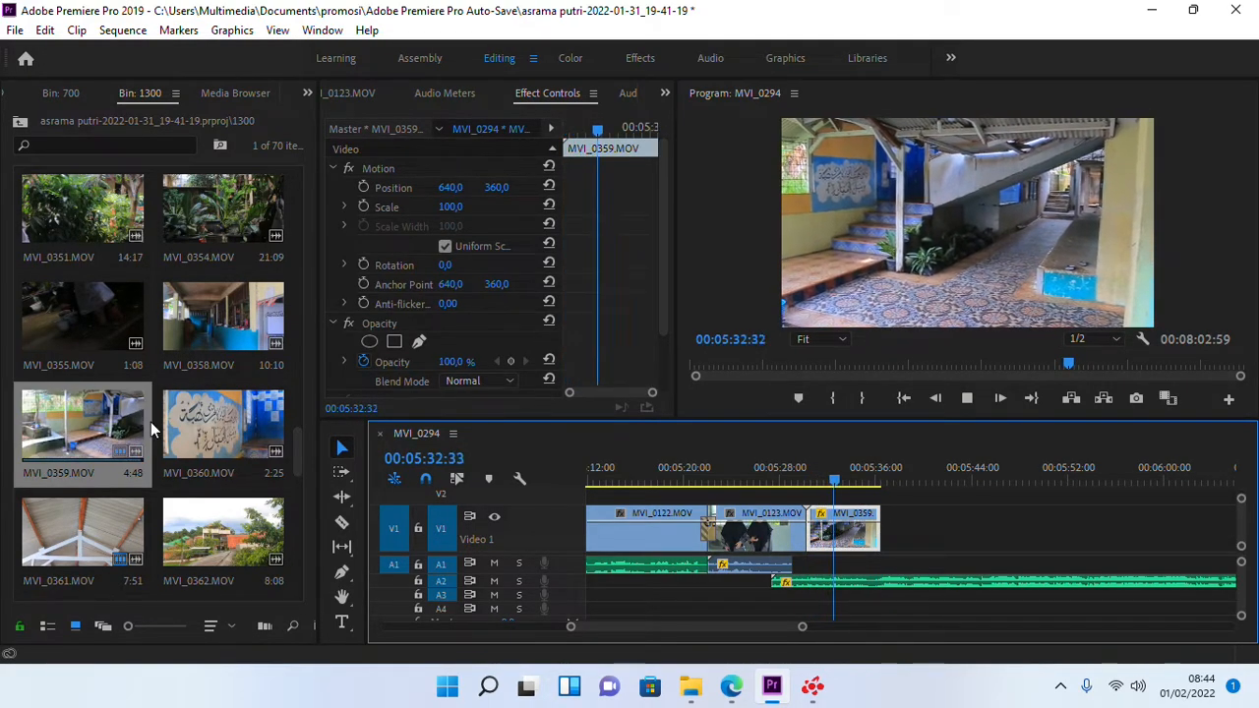
scroll(189, 446, down, 3)
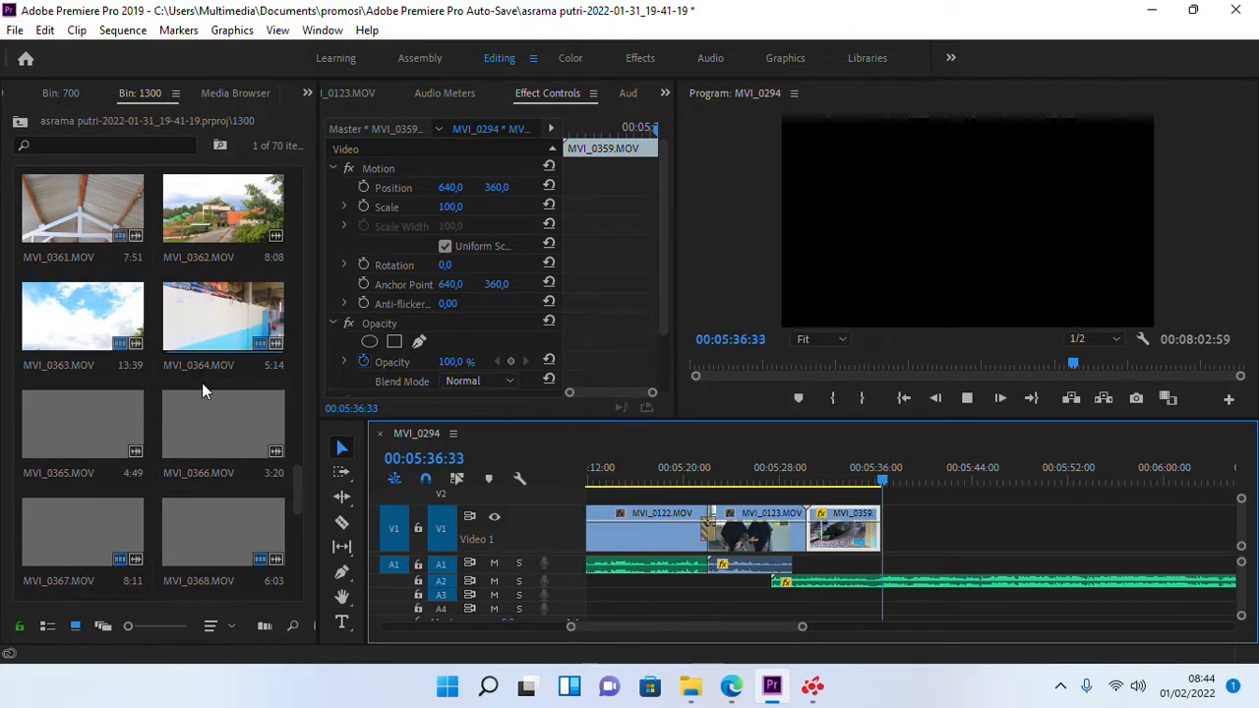
mouse_move(815, 491)
mouse_down()
mouse_move(801, 491)
mouse_move(828, 491)
mouse_up()
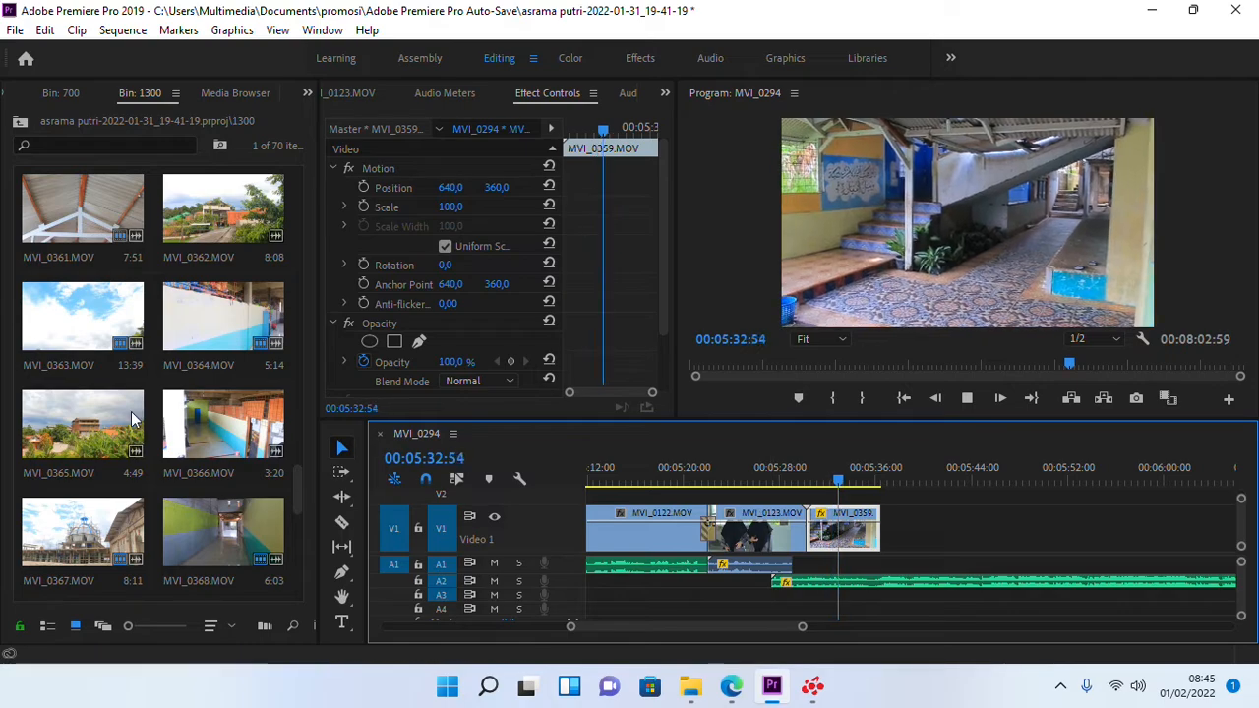
key(space)
- Look through the 700 bin for a presenter clip to follow MVI_0359
click(307, 93)
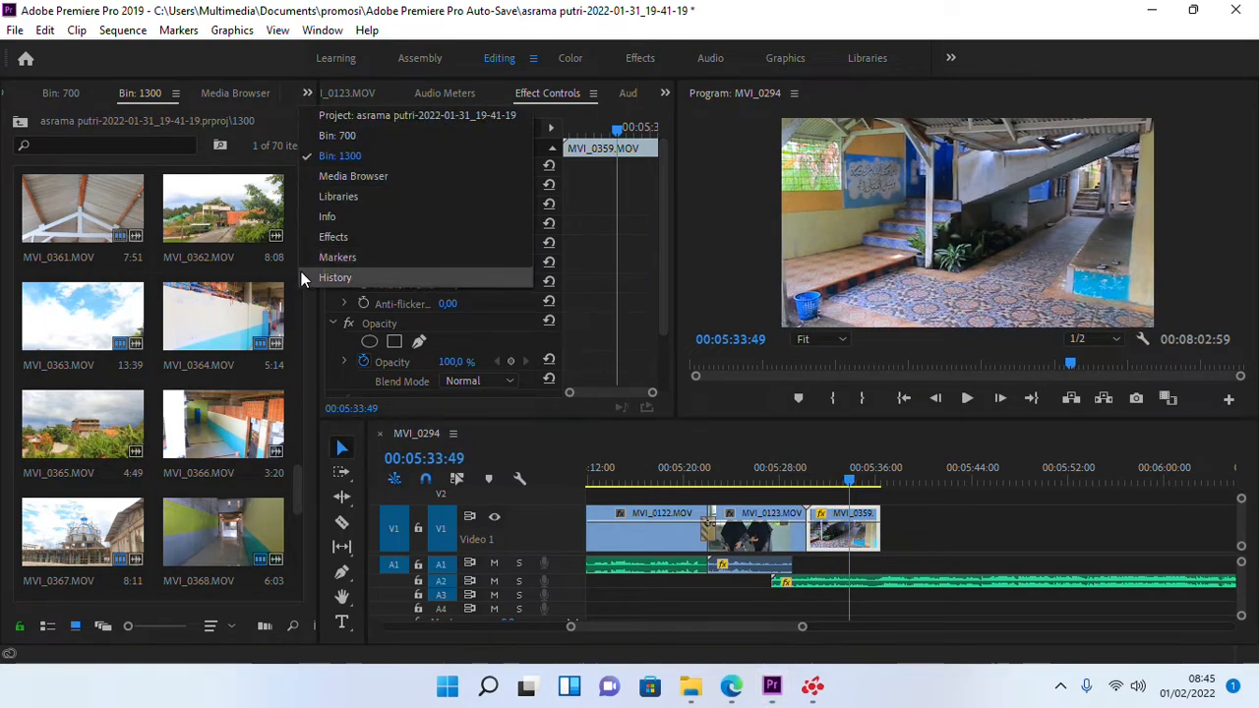
click(337, 133)
scroll(205, 454, down, 3)
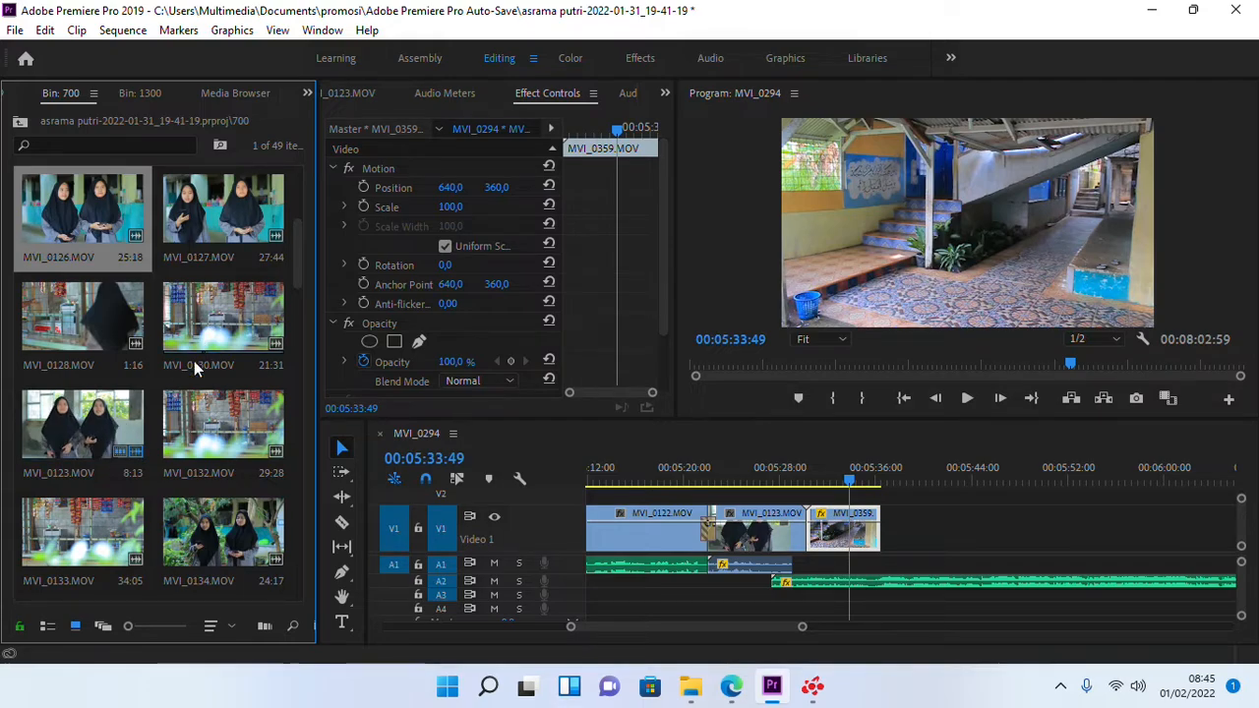
scroll(170, 456, up, 3)
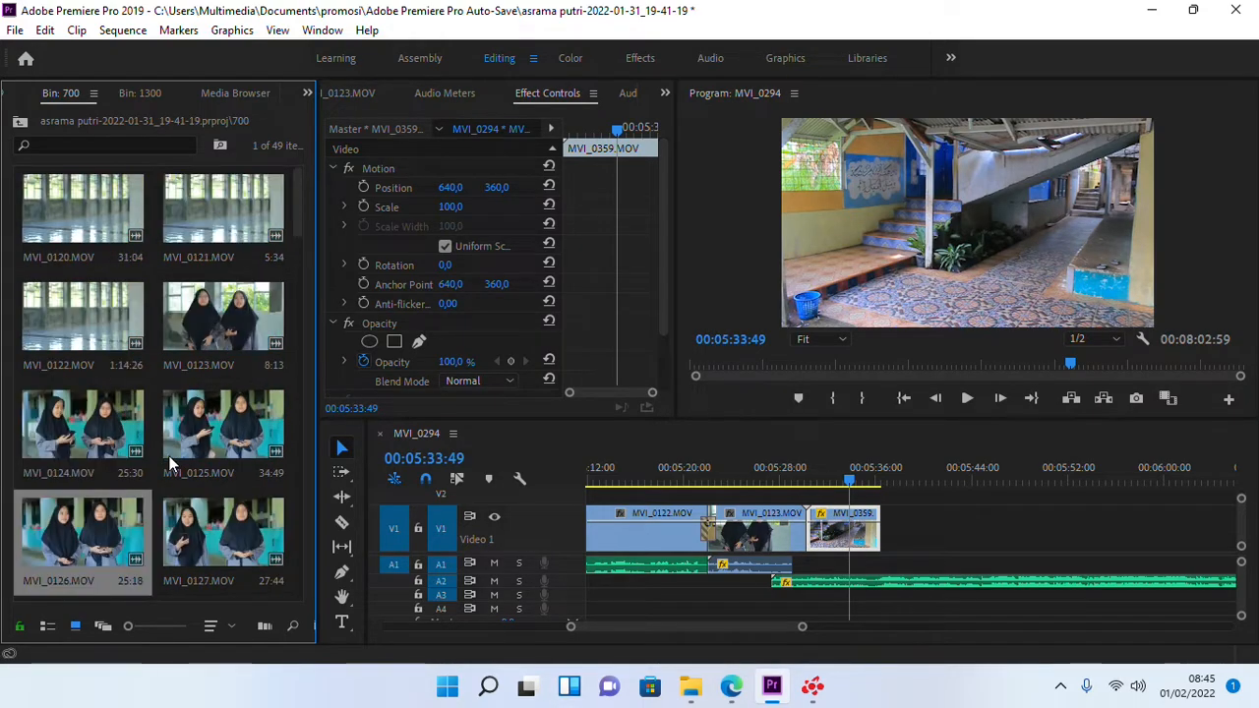
scroll(170, 455, down, 5)
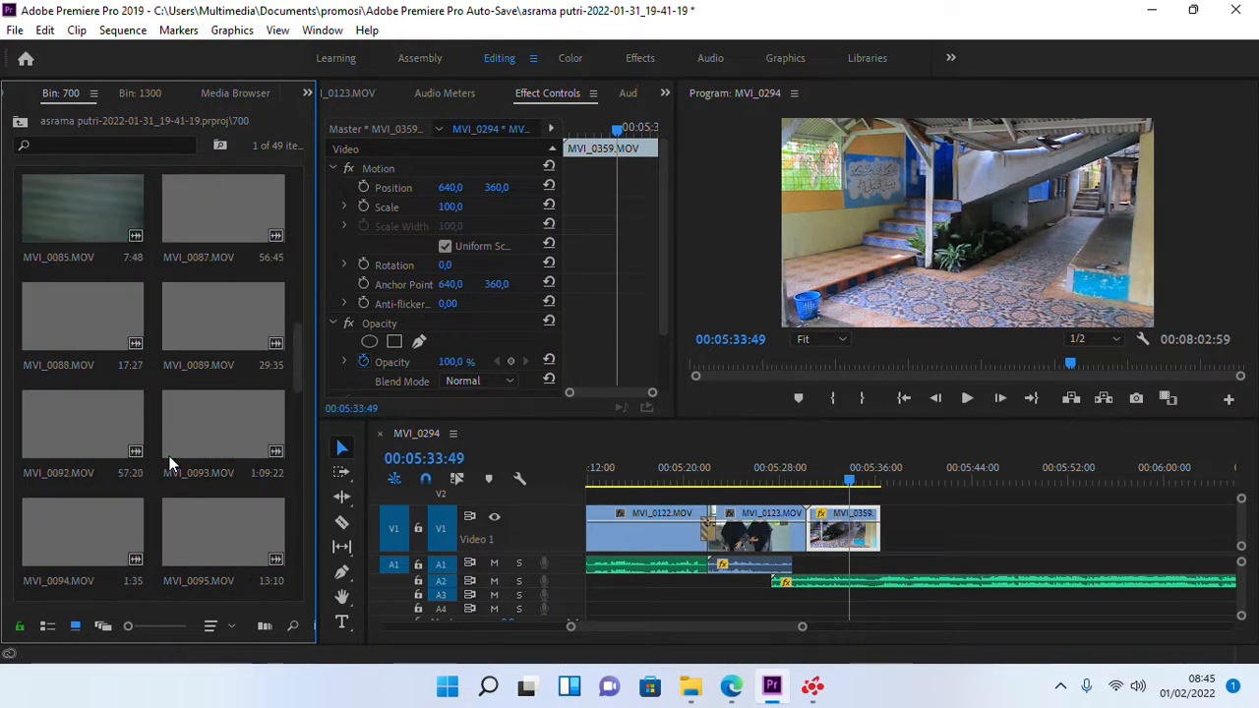
scroll(170, 463, down, 3)
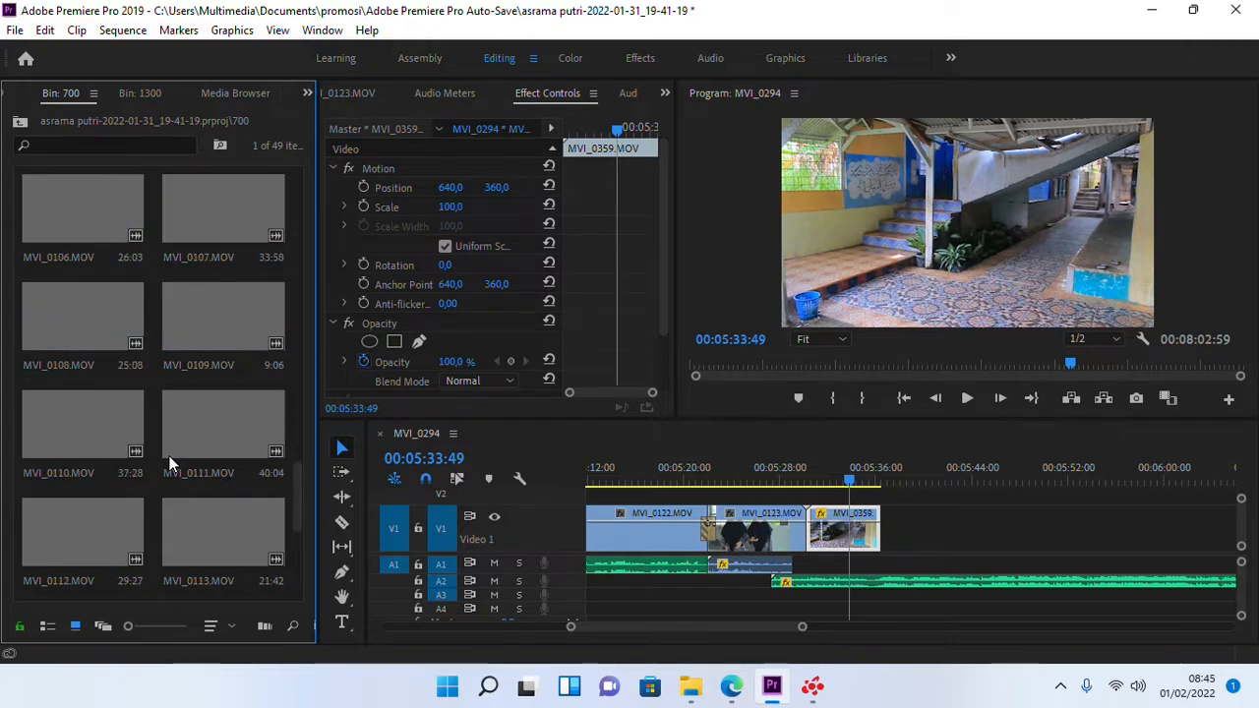
scroll(170, 462, down, 2)
scroll(170, 462, up, 4)
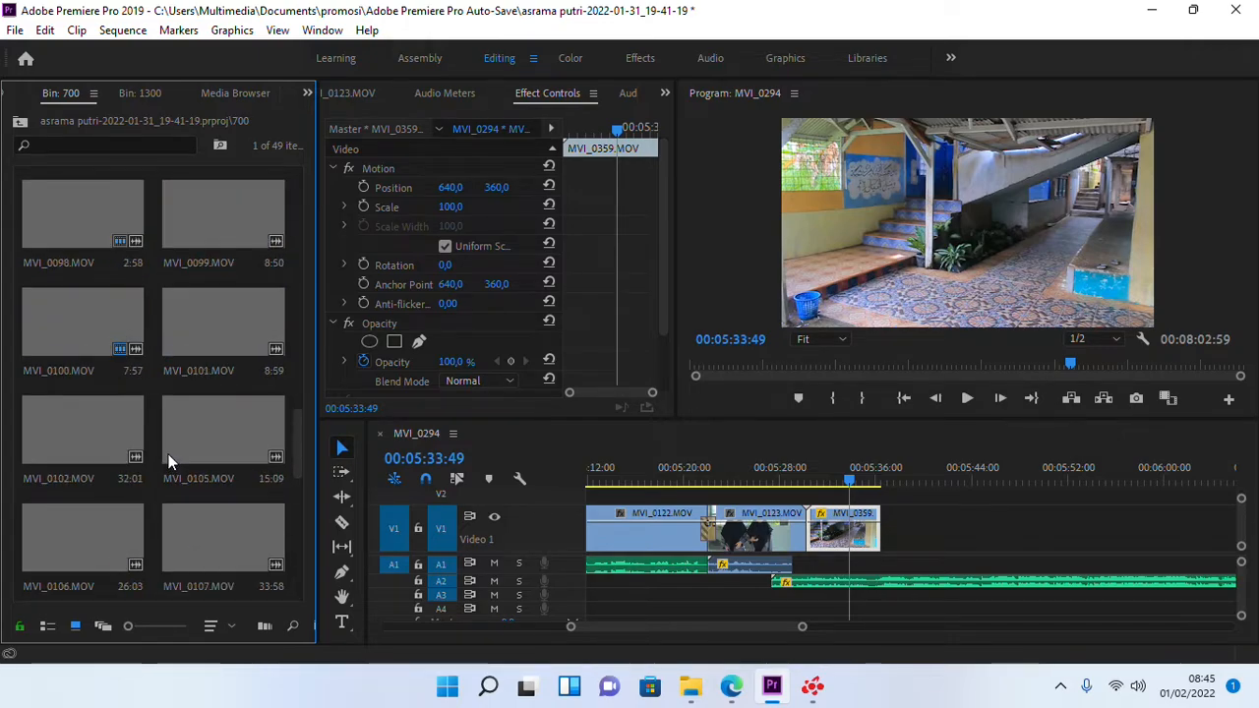
scroll(170, 462, down, 5)
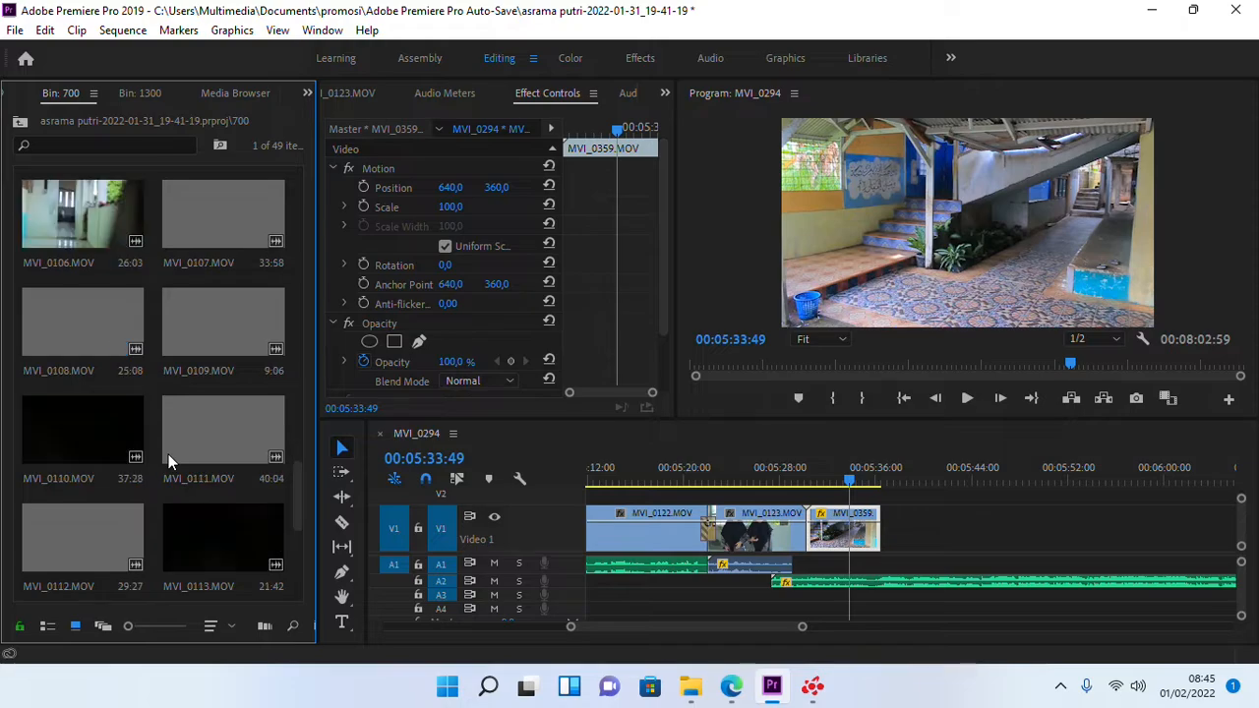
- Open MVI_0124 from the 700 folder in File Explorer and preview it at several points
mouse_move(691, 685)
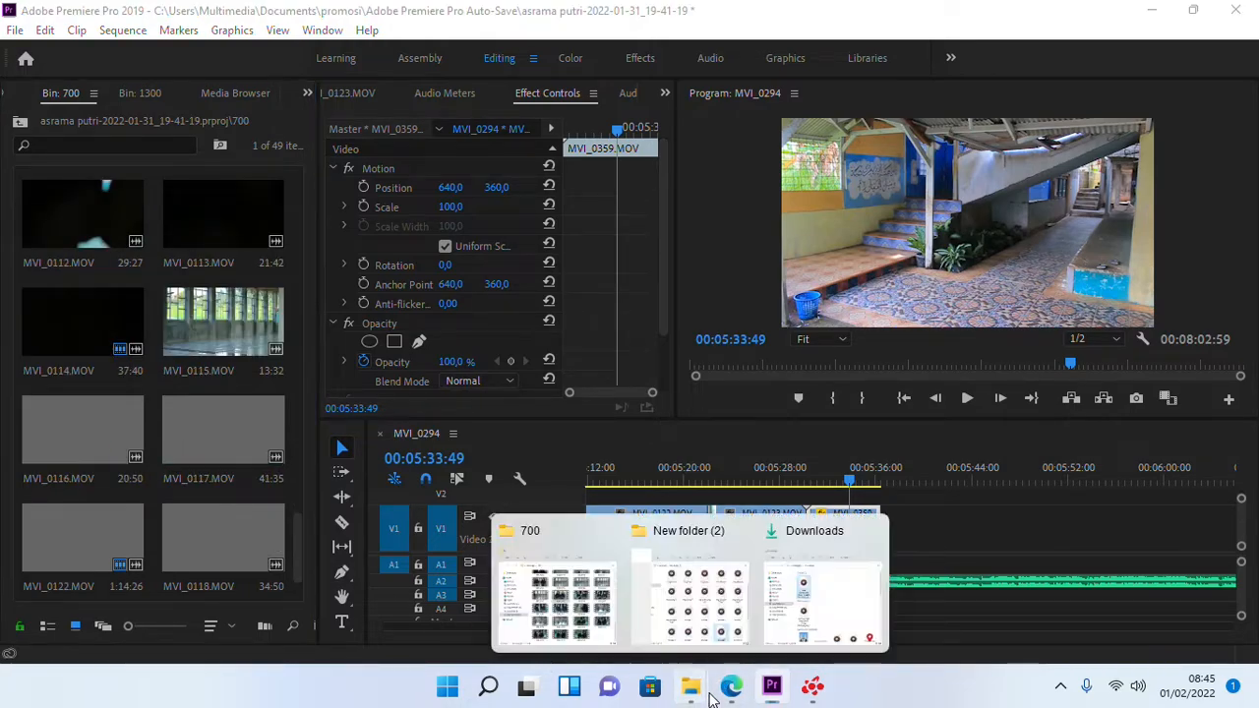
click(622, 602)
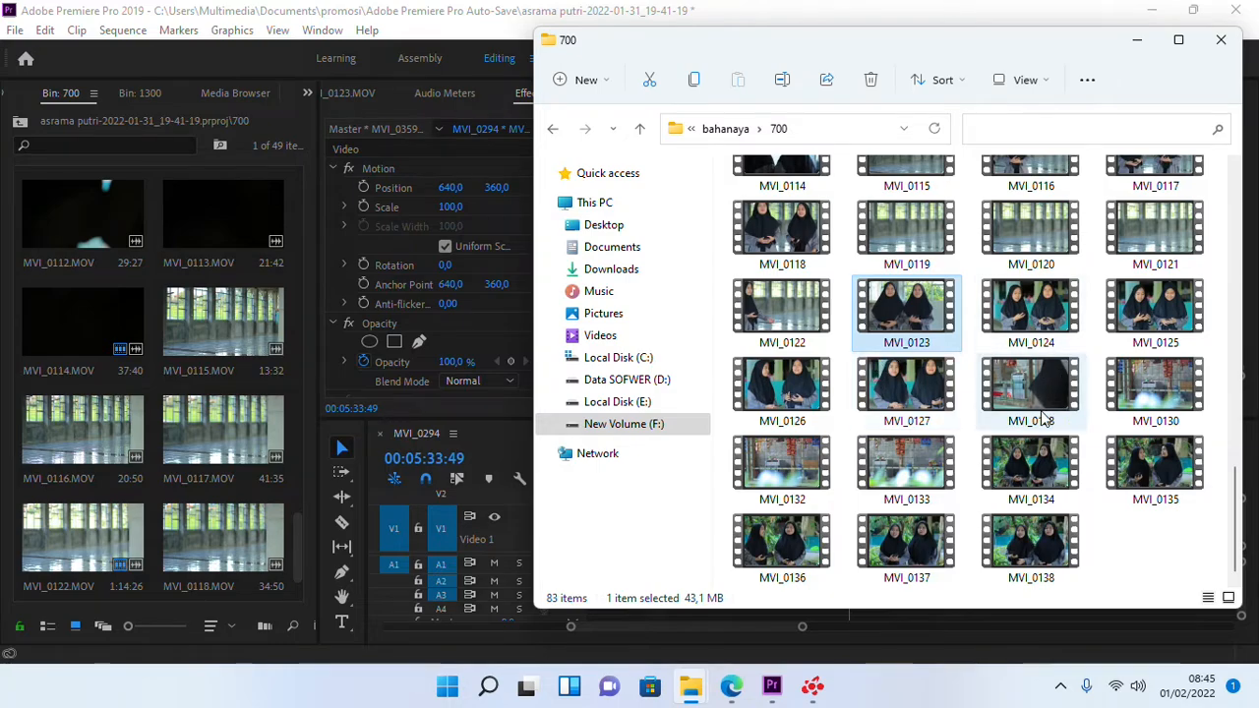
double_click(1050, 311)
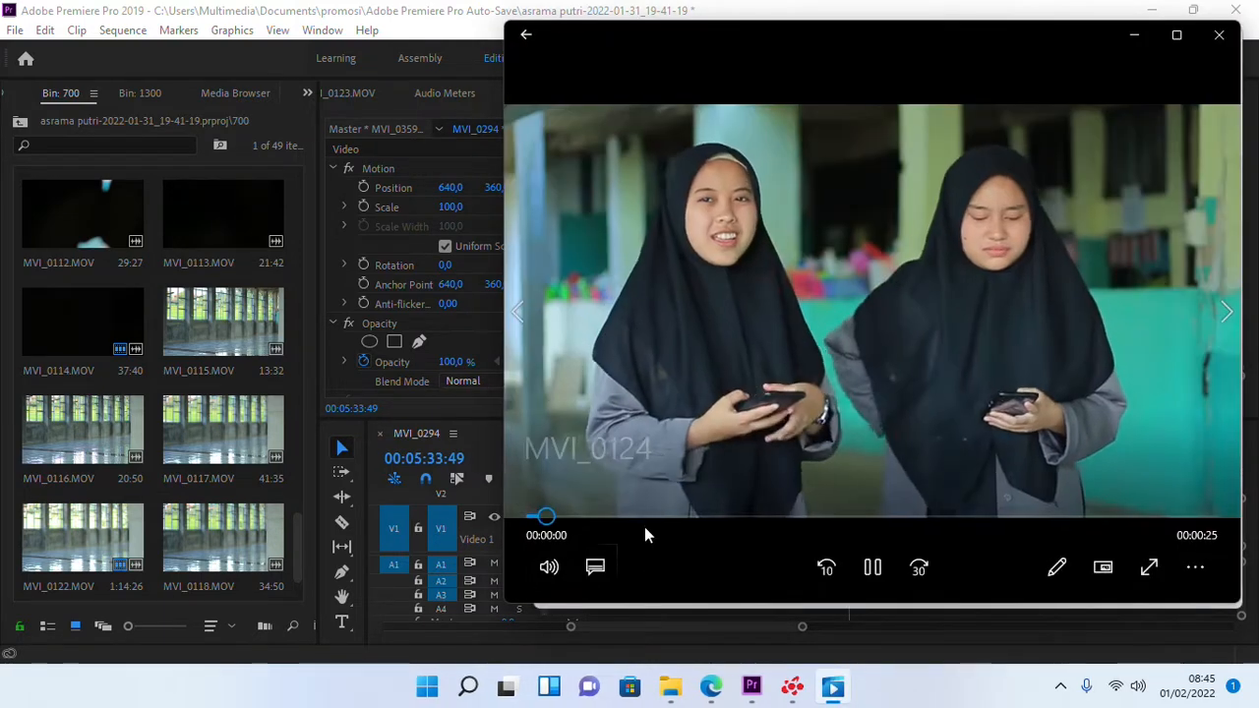
click(844, 518)
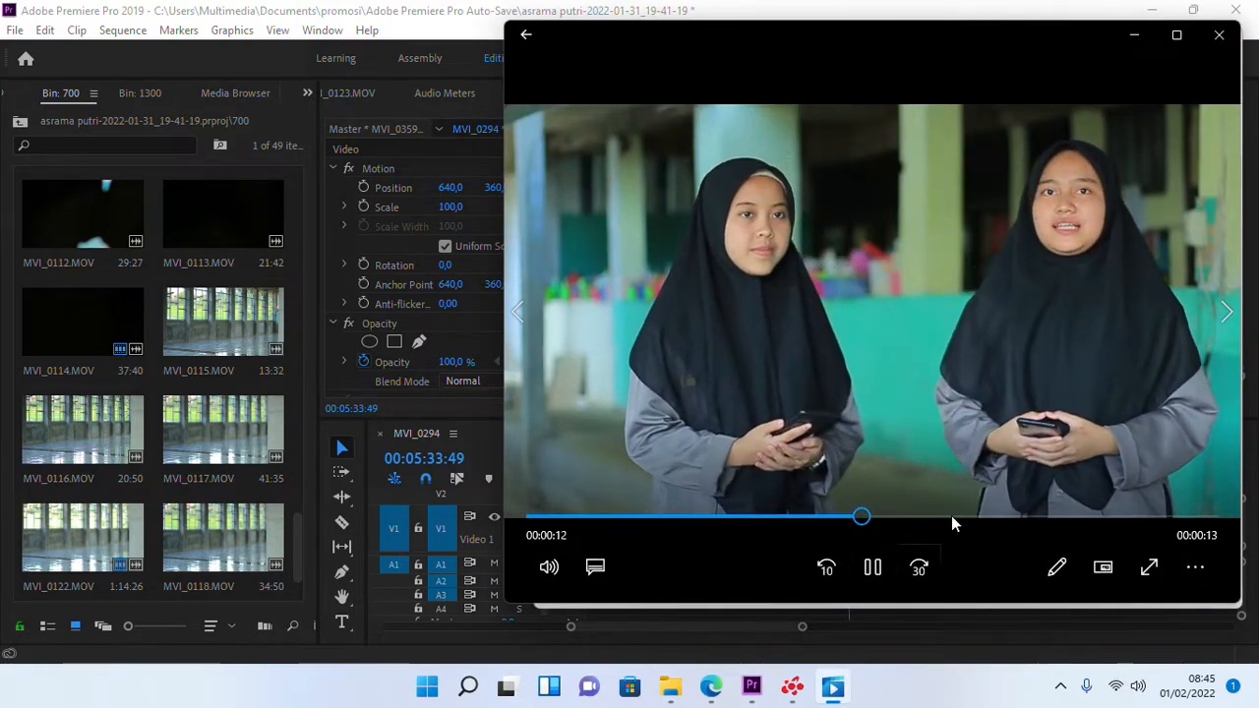
click(999, 517)
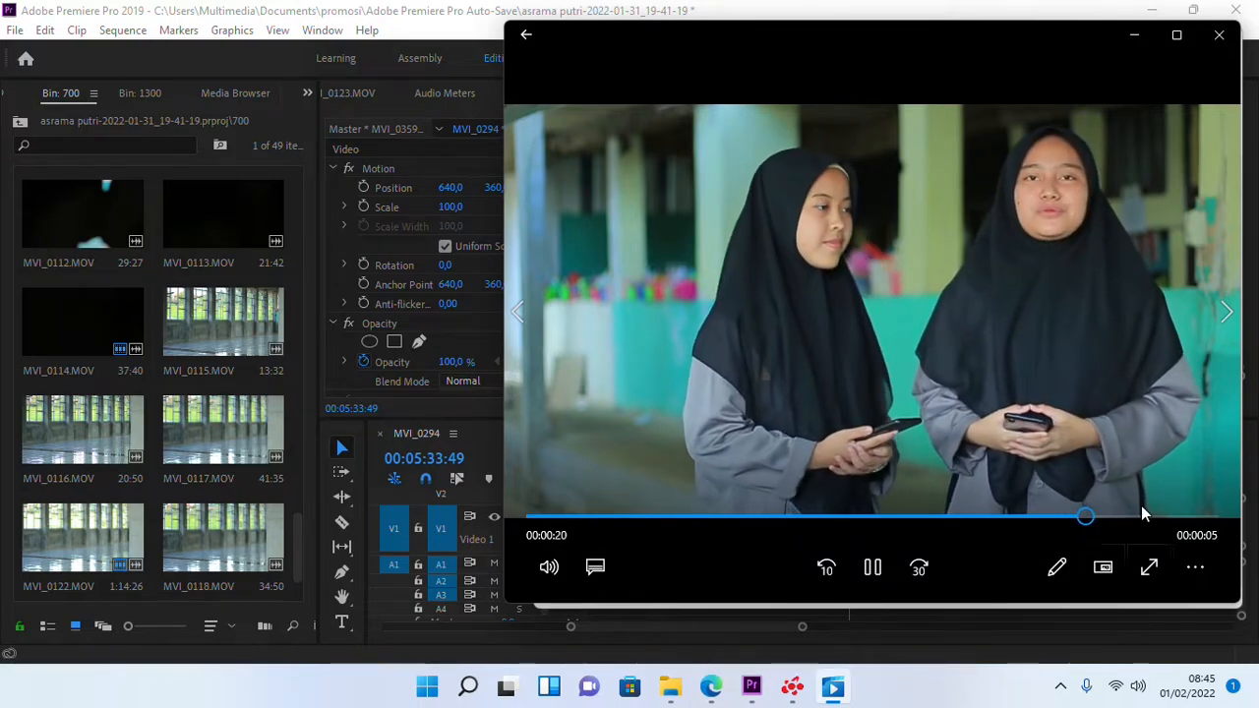
- Preview the neighbouring videos MVI_0125, MVI_0126 and MVI_0127 in the media player
click(1223, 312)
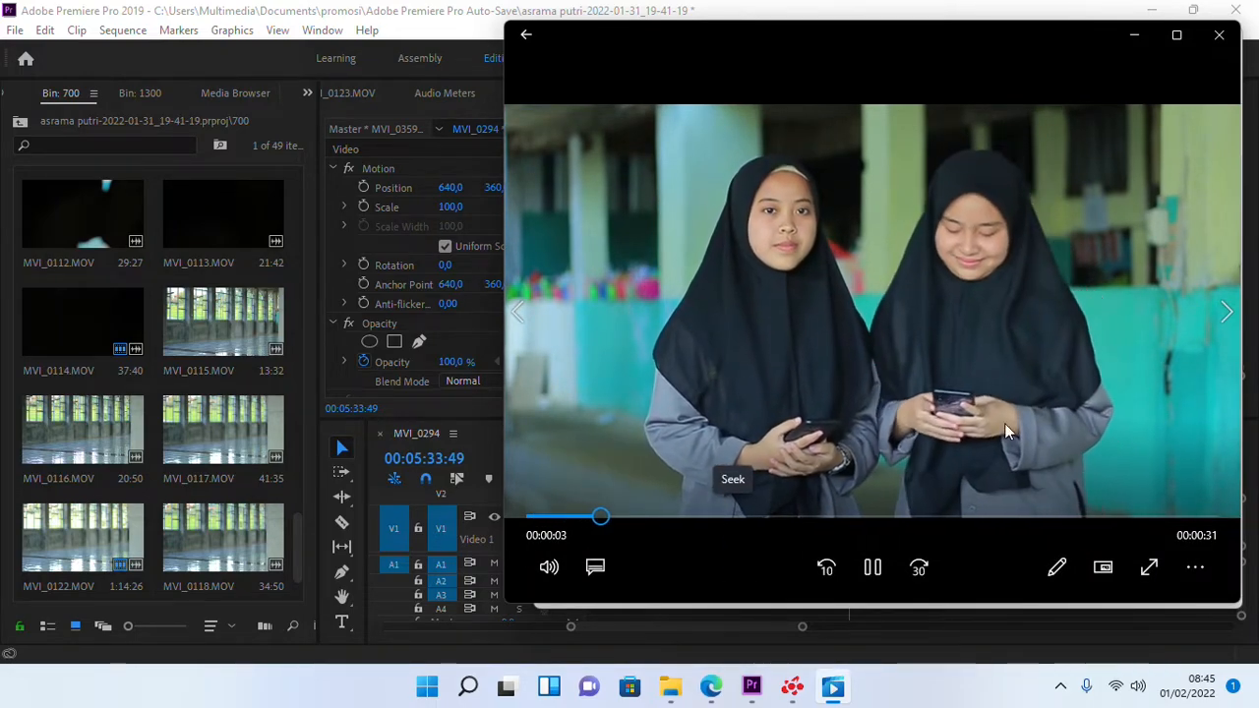
click(1222, 317)
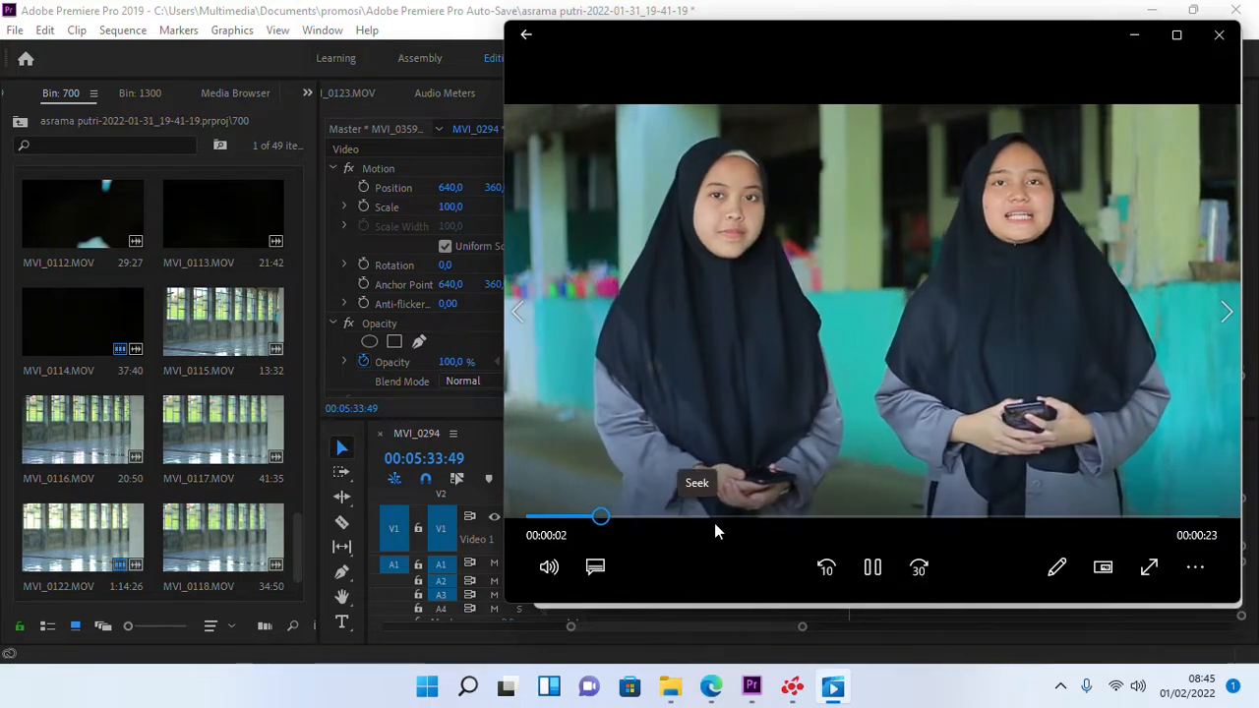
drag(748, 518, 1071, 518)
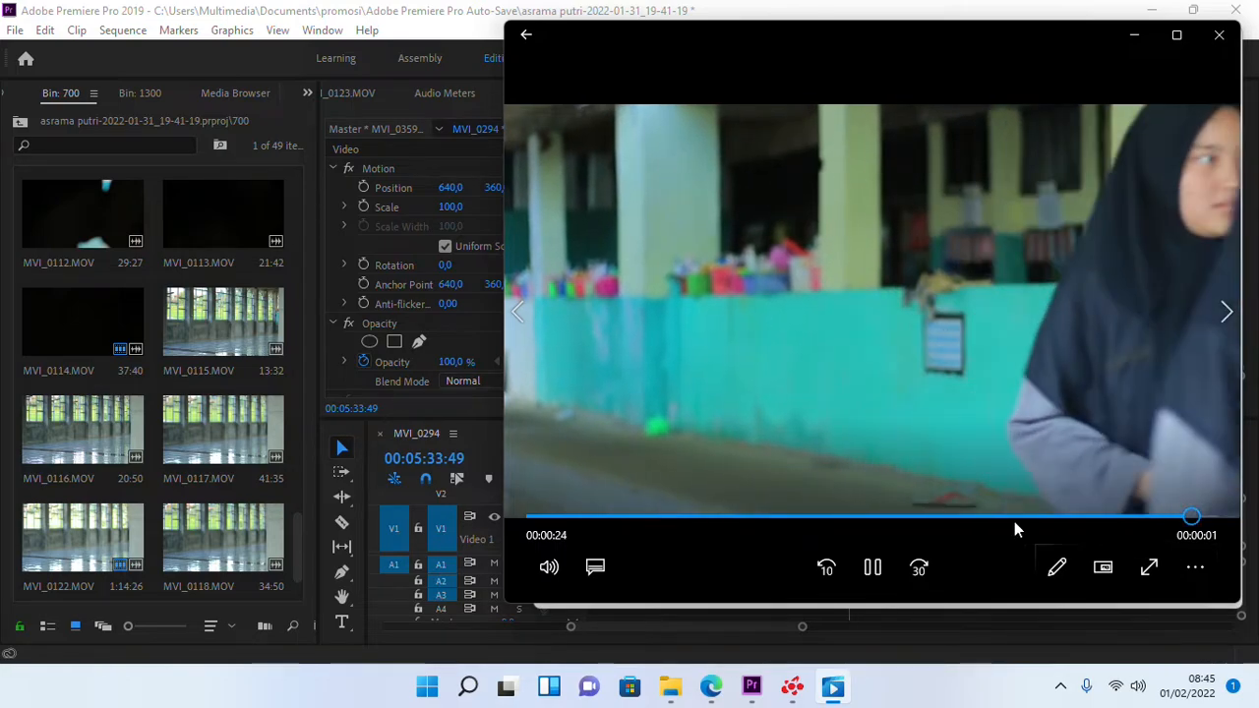
click(866, 517)
click(1225, 313)
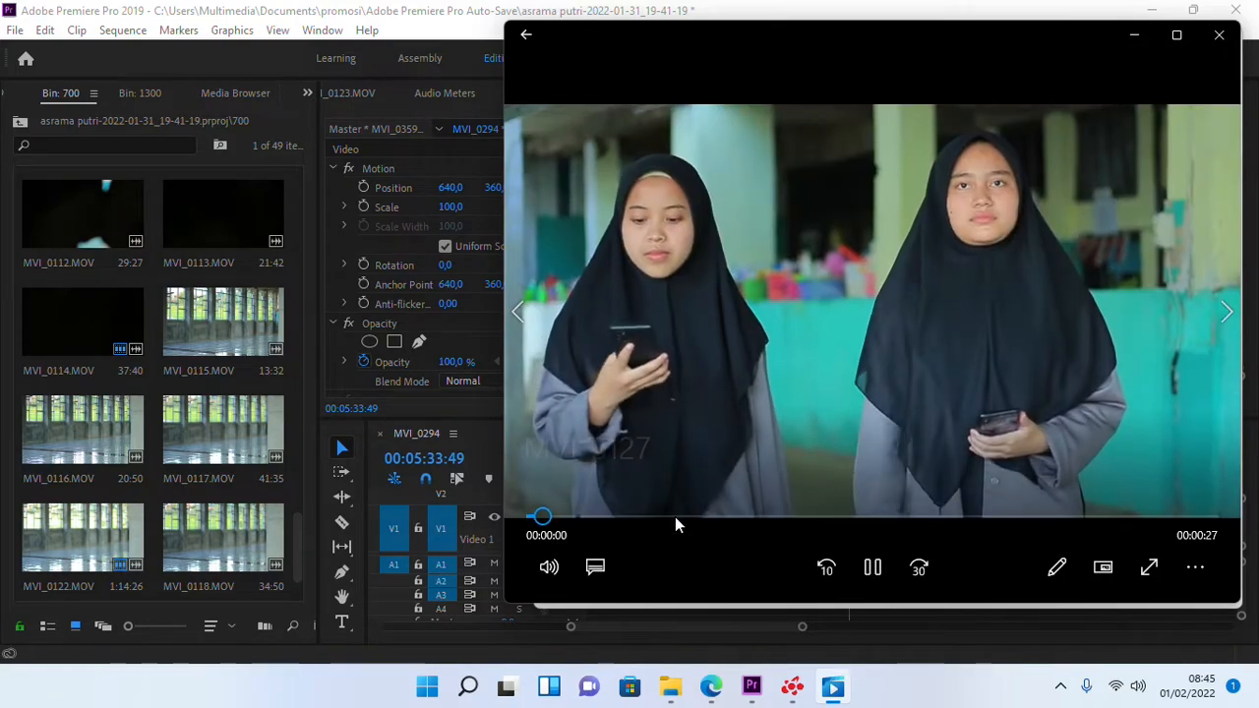
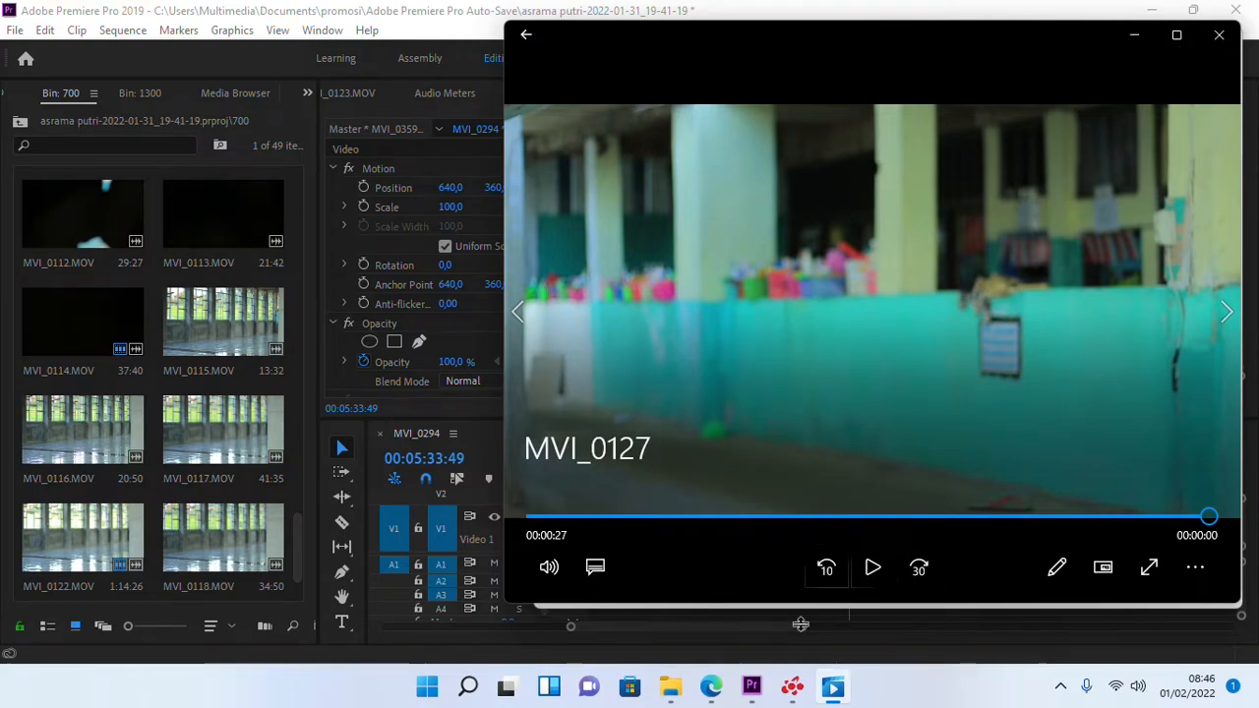
- Import MVI_0127 from the 700 folder in File Explorer into Premiere Pro's 700 bin
mouse_move(670, 687)
click(551, 586)
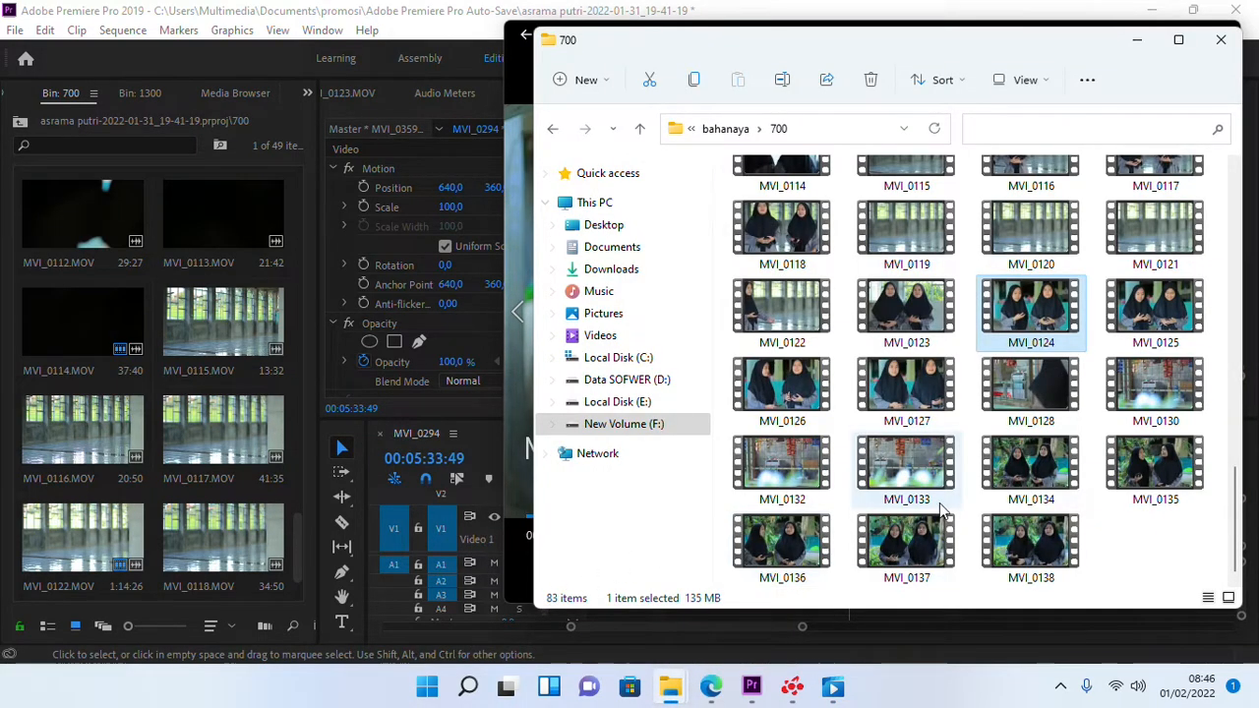
click(906, 392)
drag(893, 403, 200, 523)
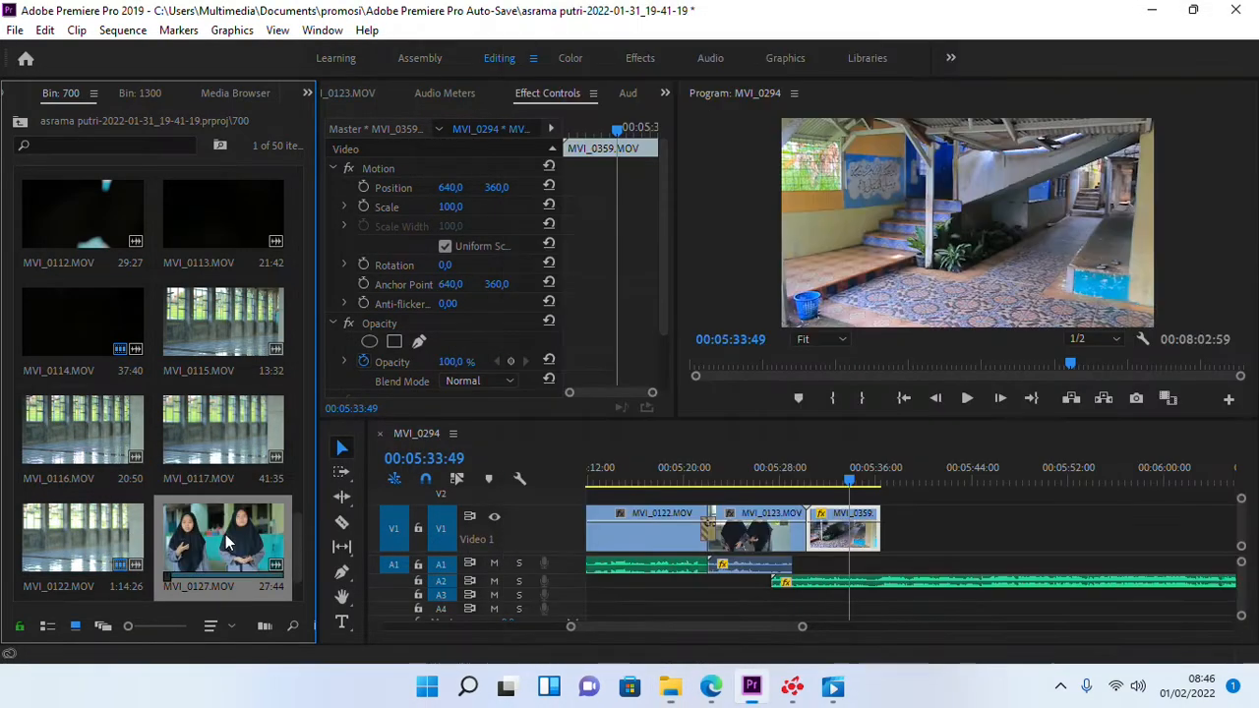
- Place MVI_0127 directly after MVI_0359 on V1 and play across the cut
drag(769, 333, 1002, 531)
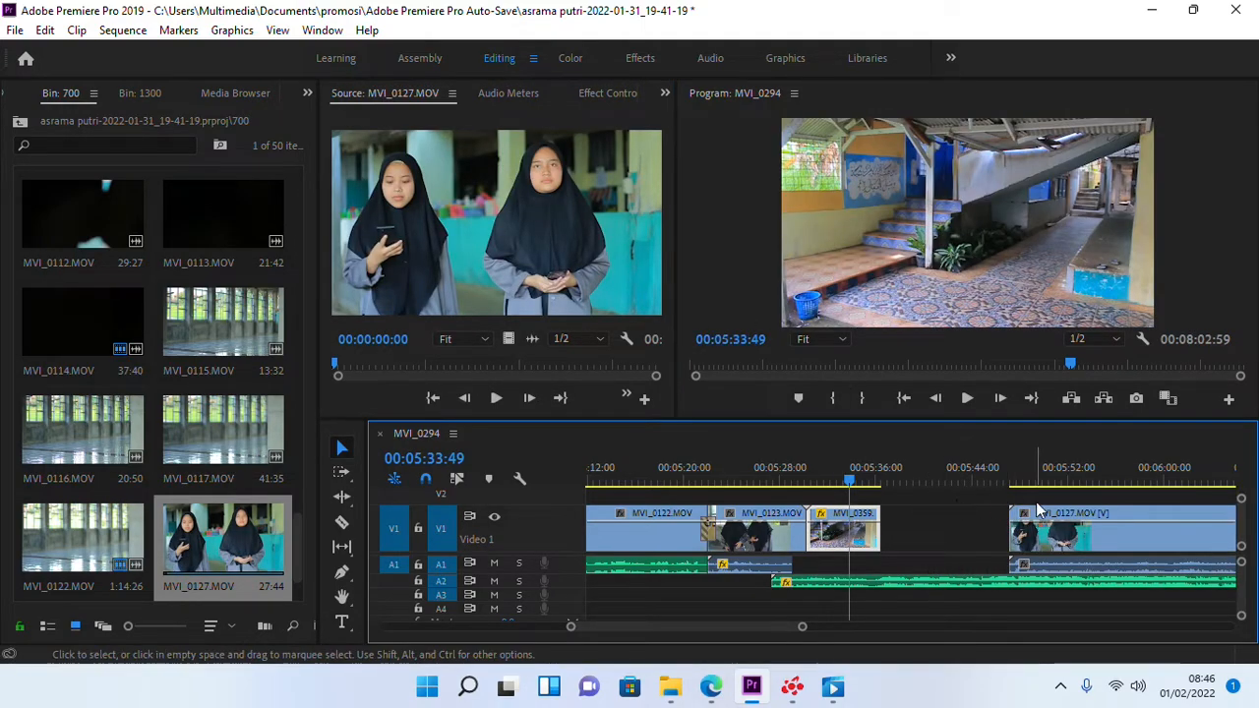
click(1043, 531)
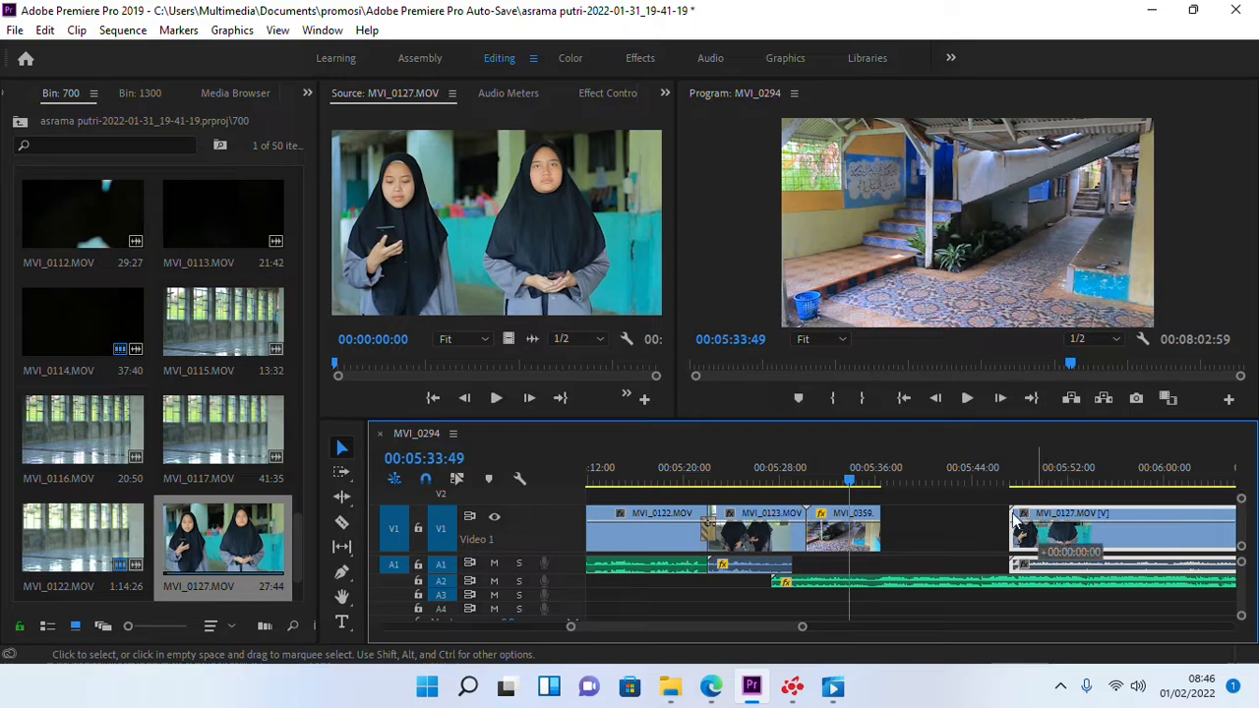
drag(1013, 546, 883, 540)
click(881, 470)
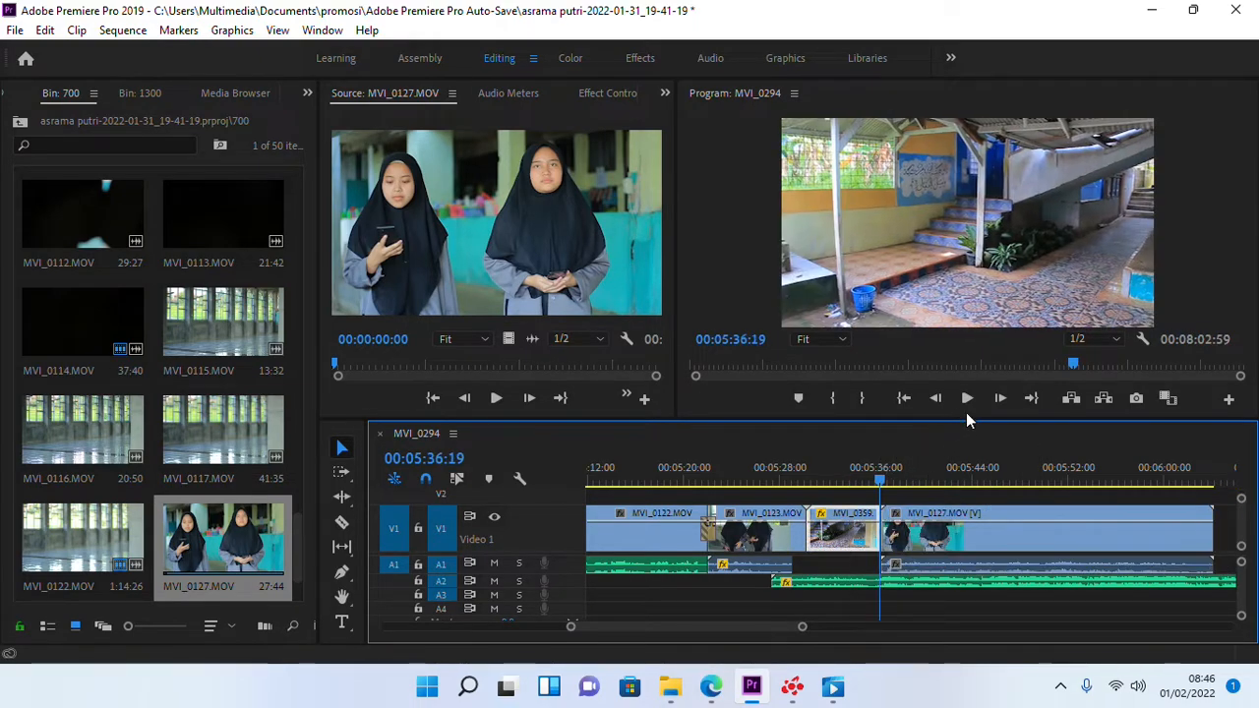
click(967, 399)
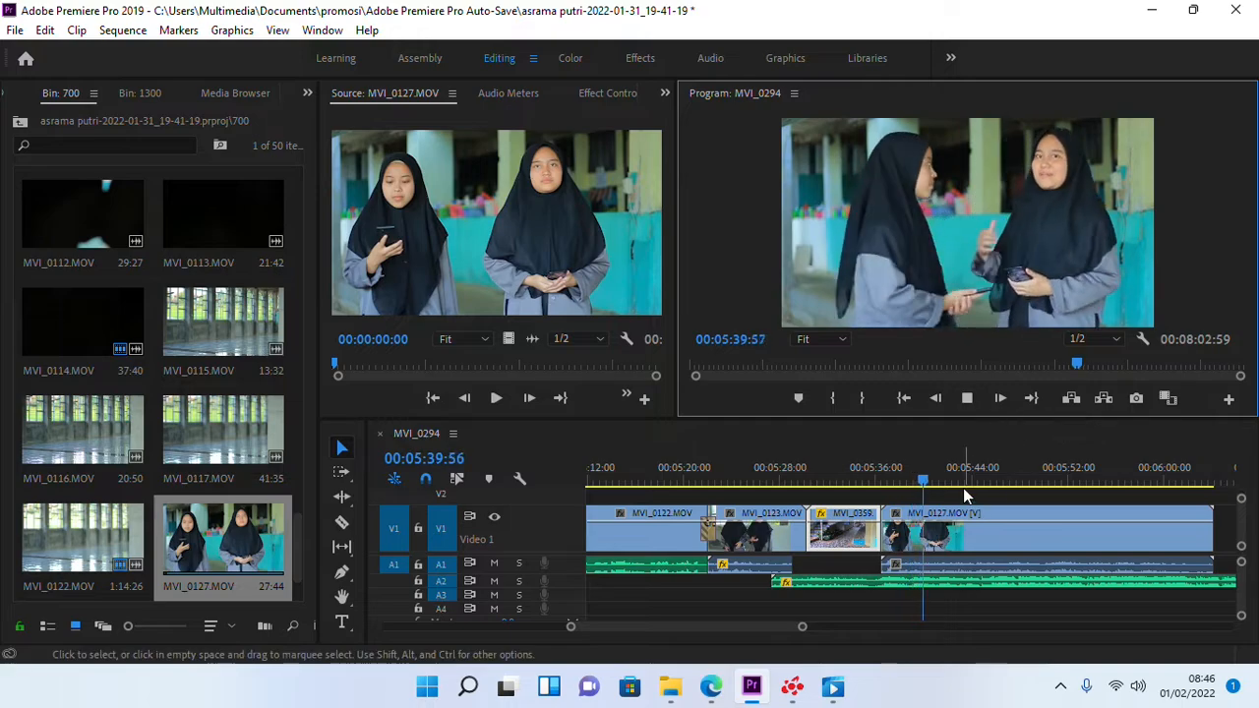
click(866, 479)
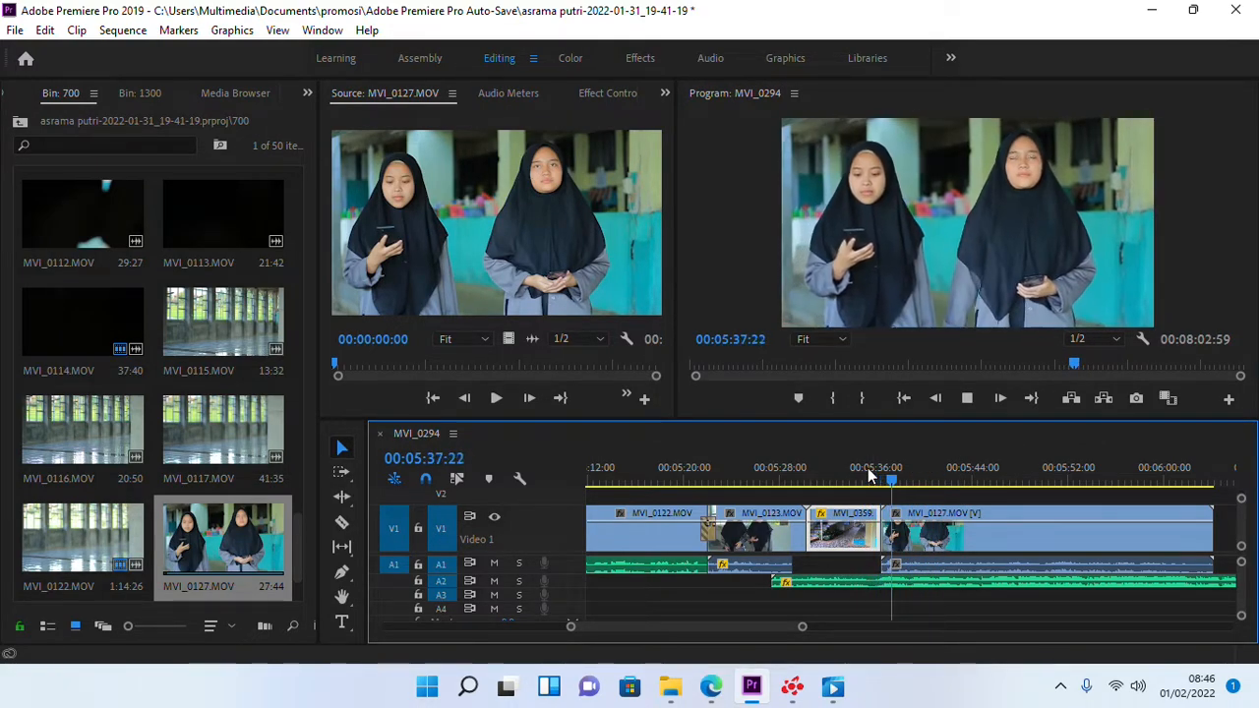
key(space)
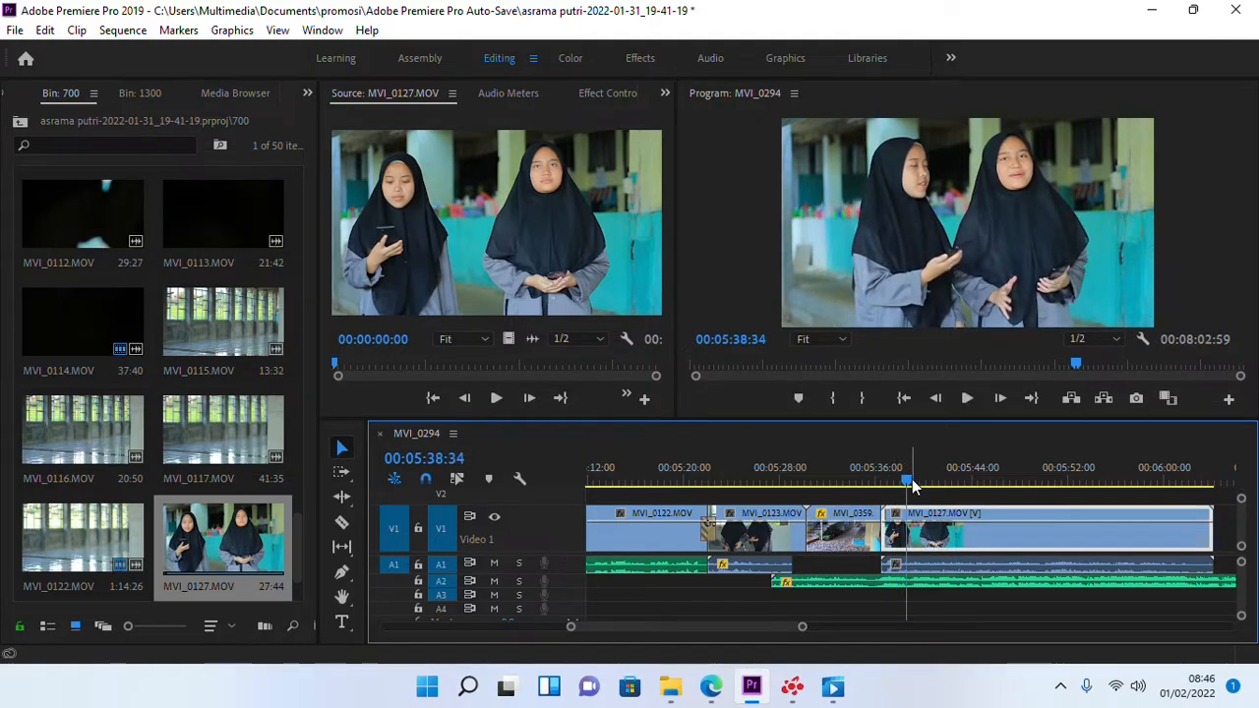
- Trim the start of MVI_0127, close the gap after MVI_0359 and replay the cut
click(898, 568)
drag(892, 534, 901, 534)
right_click(897, 527)
click(956, 533)
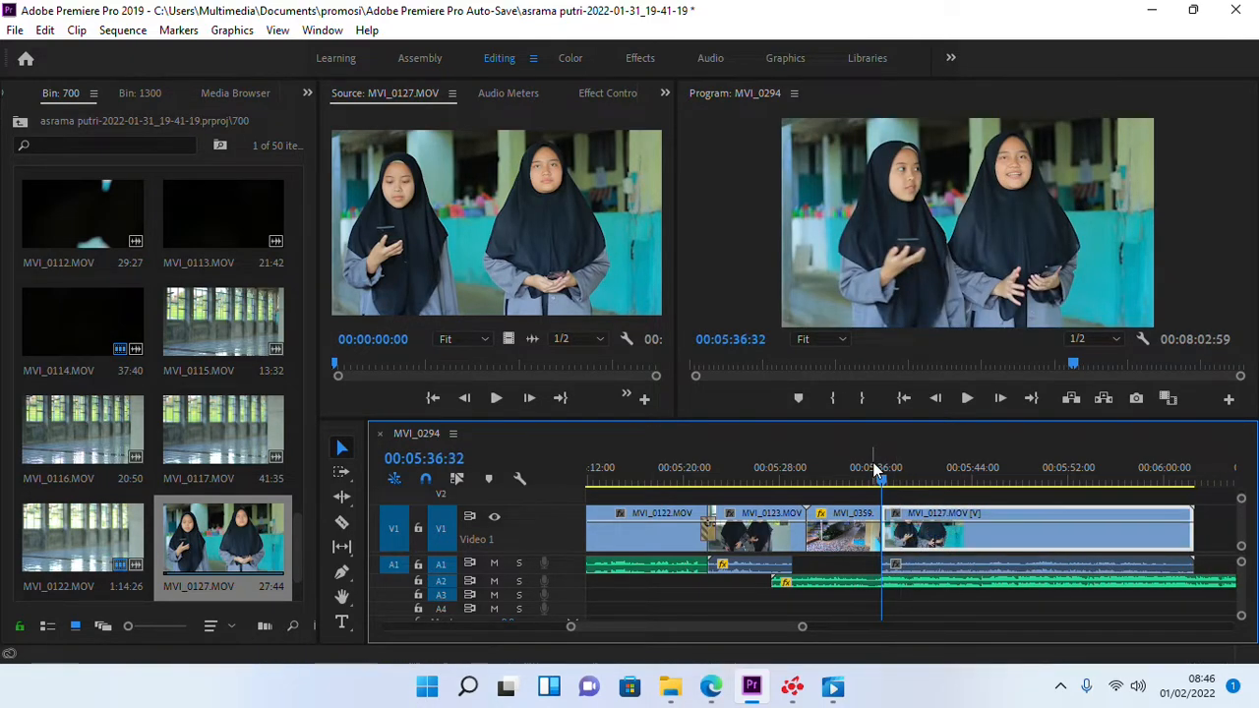
click(873, 480)
key(space)
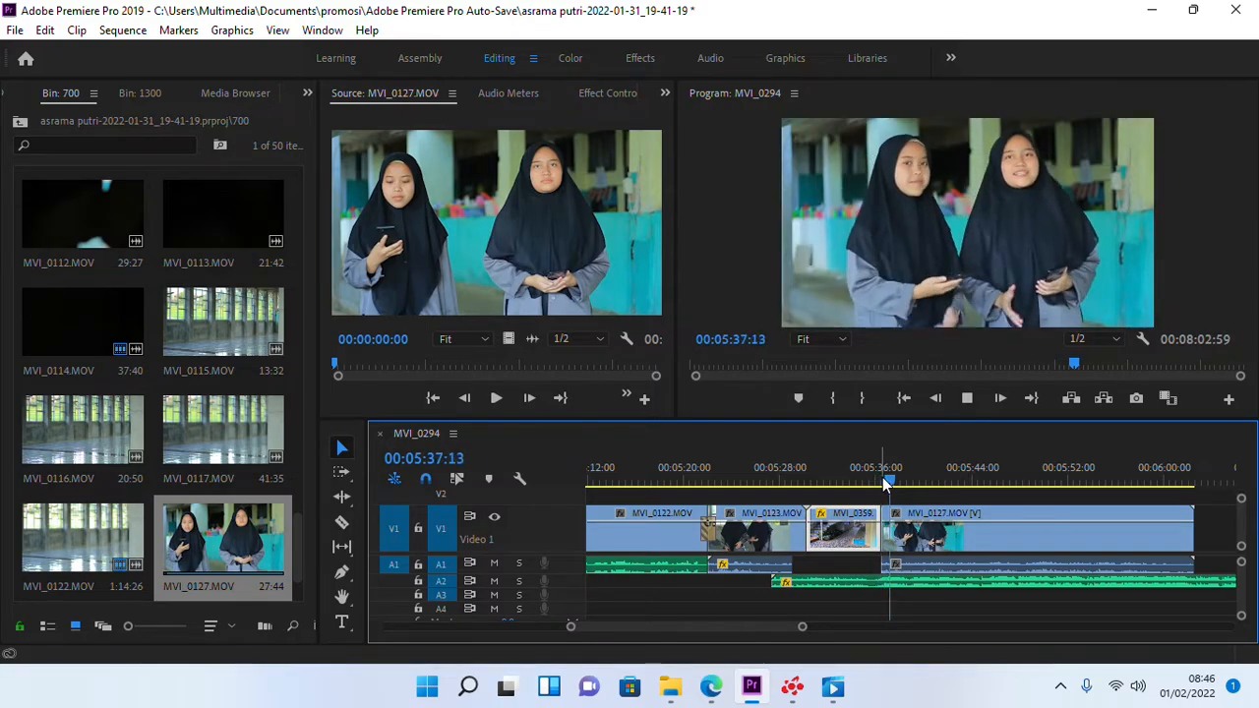
key(space)
- Trim about one more second from the start of MVI_0127 and play from its new beginning
click(915, 536)
scroll(918, 536, up, 2)
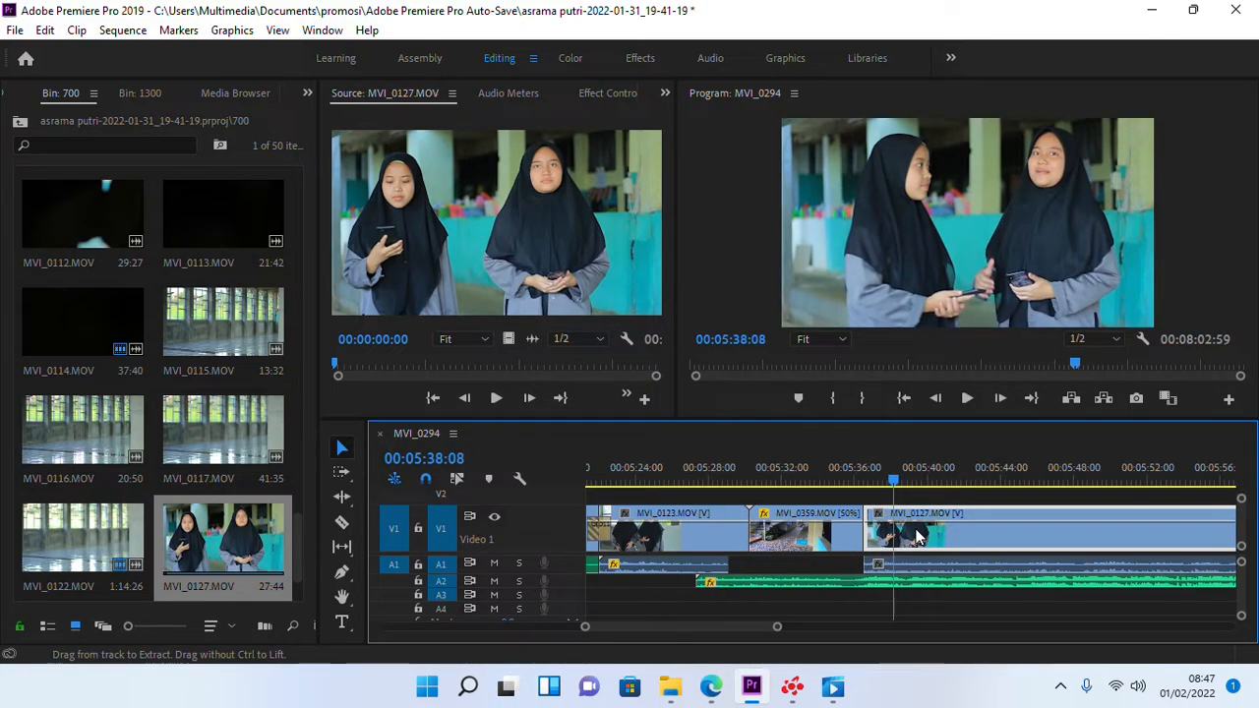
drag(865, 531, 891, 568)
click(886, 486)
key(space)
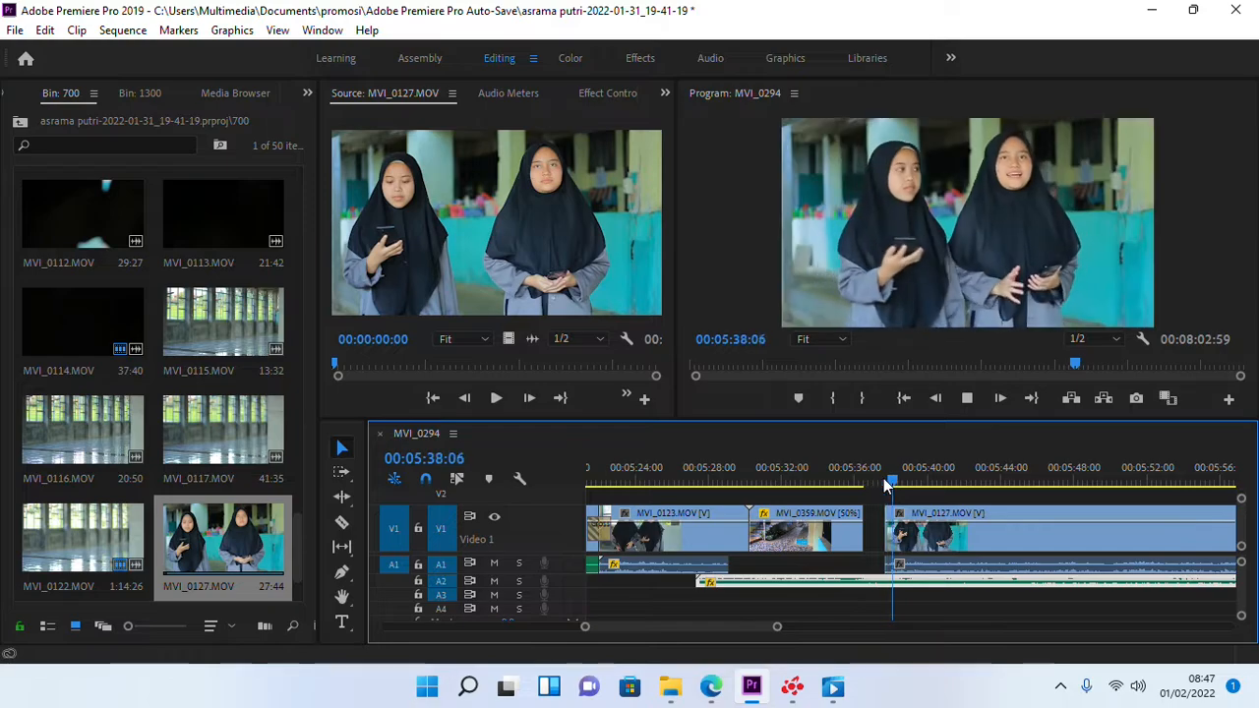
- Close the gap between MVI_0359 and MVI_0127 on V1 and play across the new cut
click(878, 522)
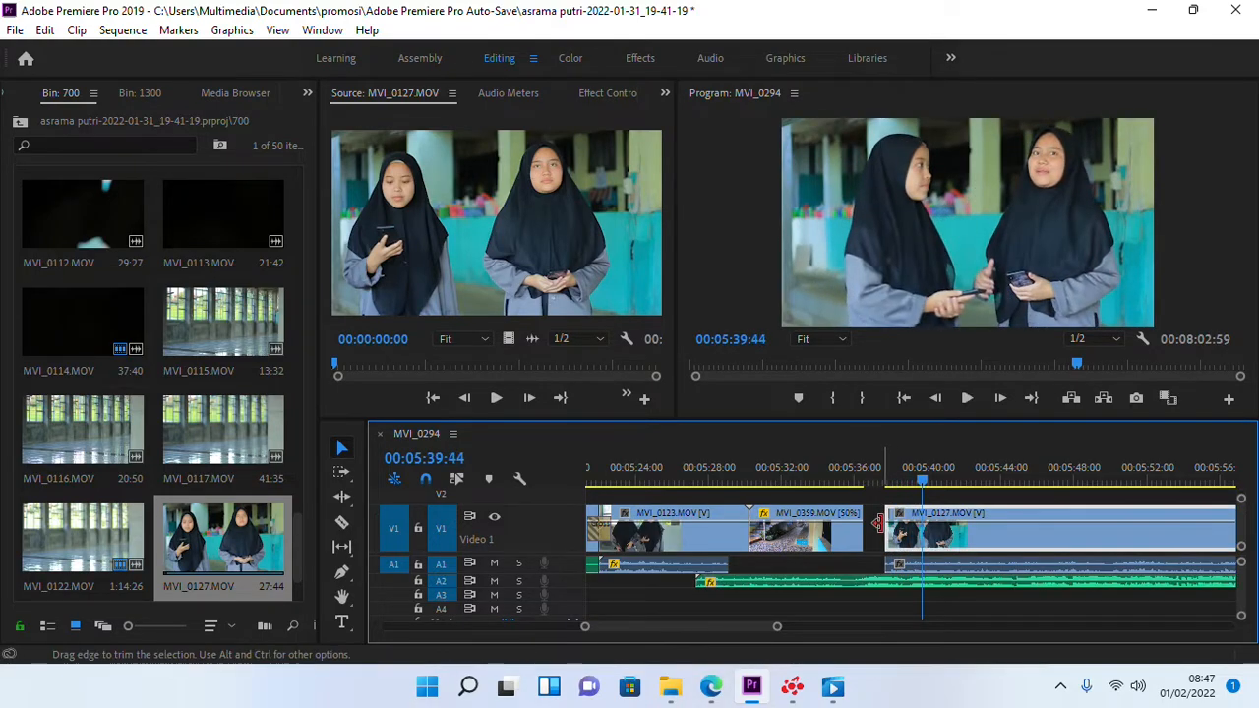
scroll(893, 530, up, 2)
drag(882, 531, 862, 539)
right_click(858, 534)
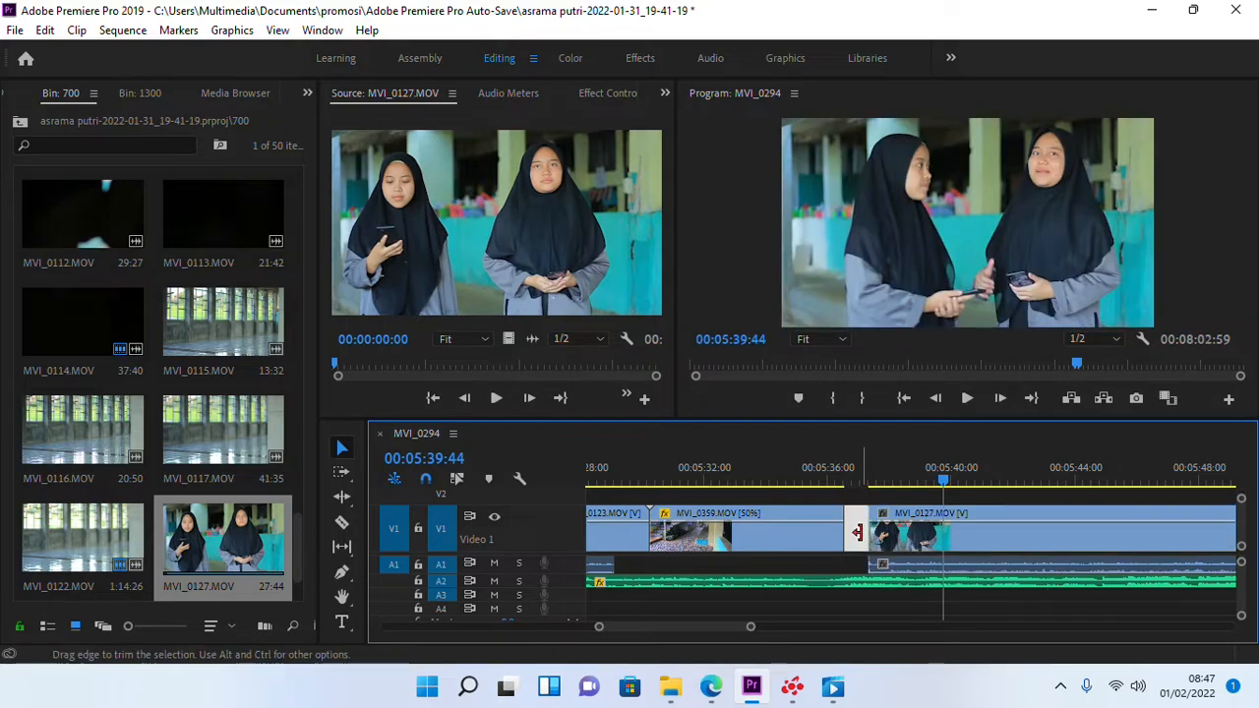
click(888, 548)
click(832, 477)
key(space)
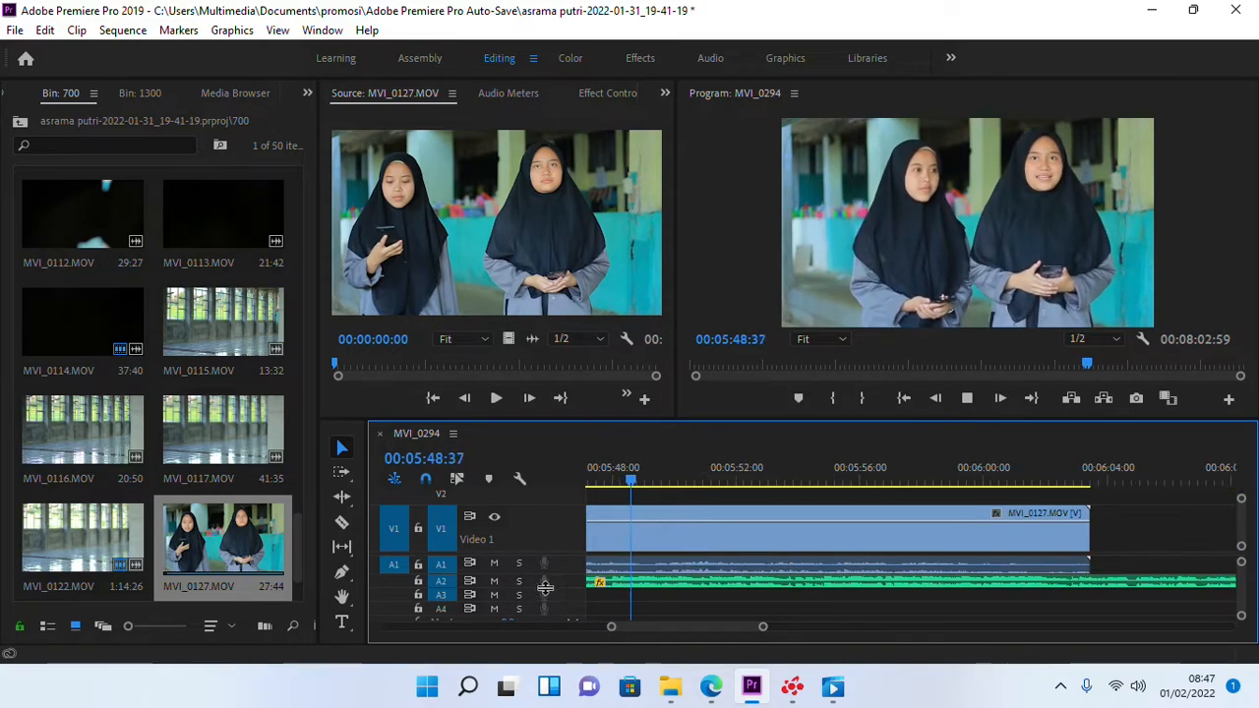
- Make track A2 taller, lower the music at the start of MVI_0127 with two Pen tool volume keyframes, and replay the transition
drag(569, 588, 570, 603)
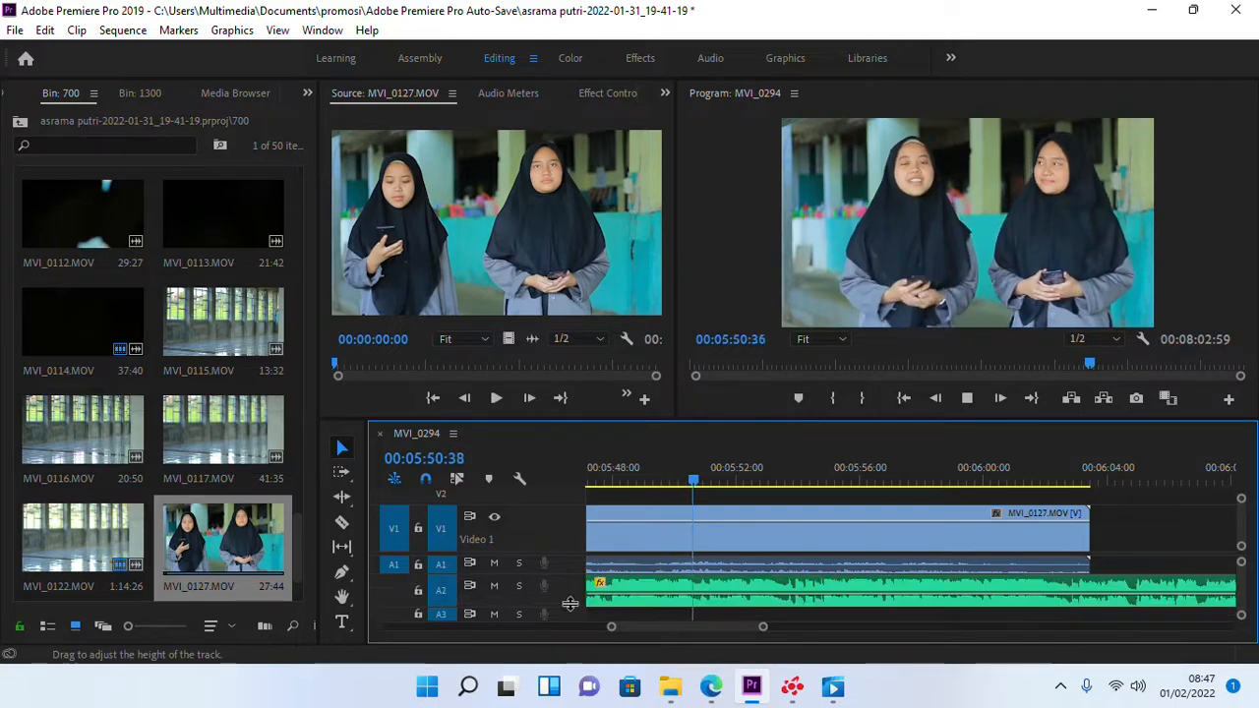
mouse_move(745, 481)
mouse_down()
mouse_move(542, 497)
mouse_move(750, 487)
mouse_up()
click(345, 576)
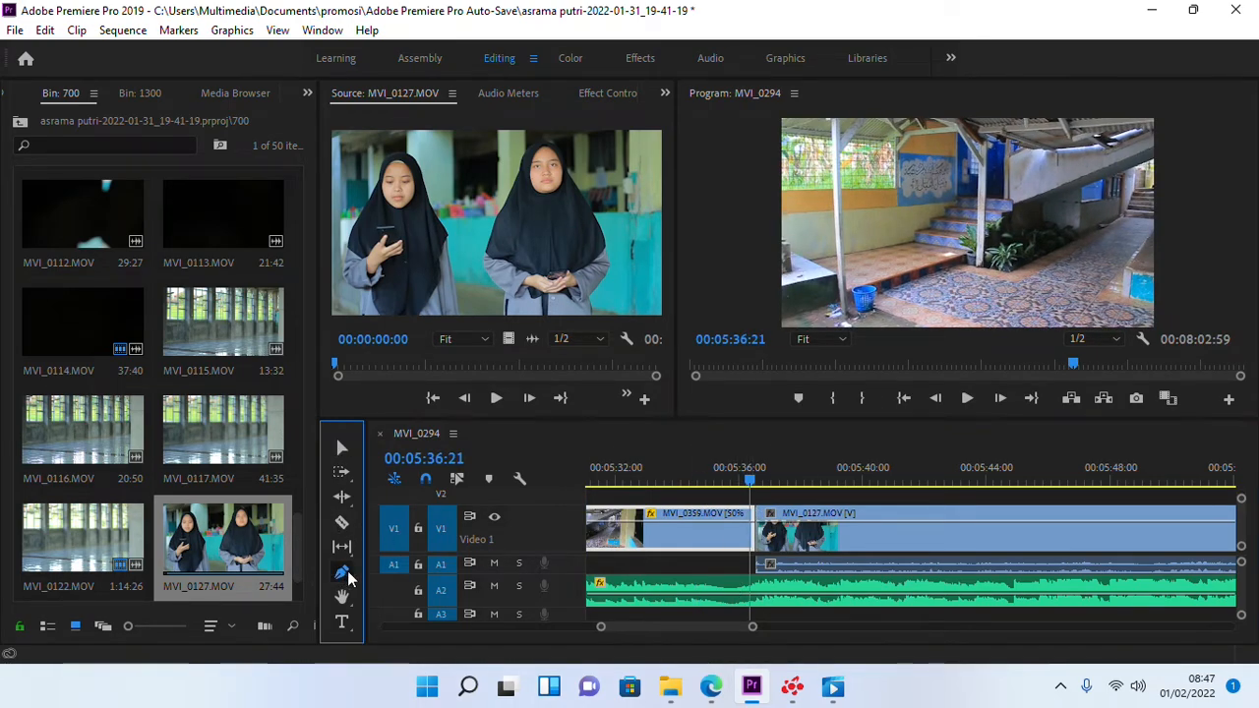
click(756, 597)
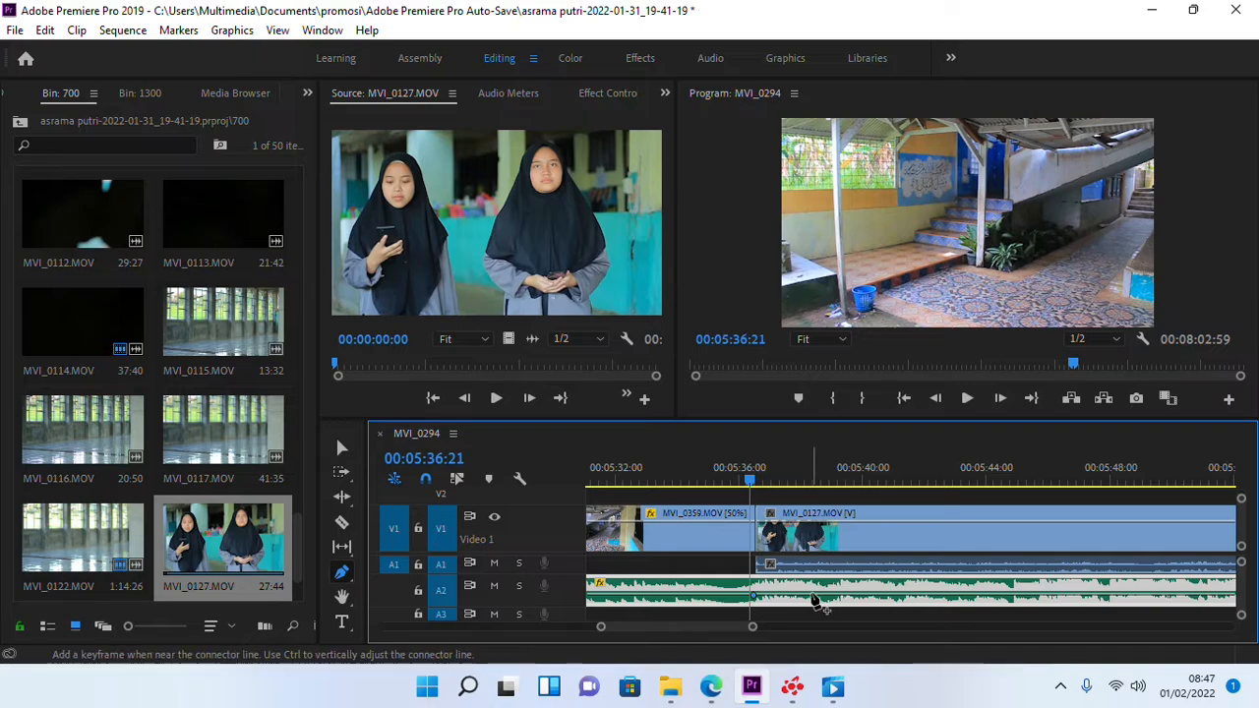
drag(815, 600, 816, 602)
click(967, 398)
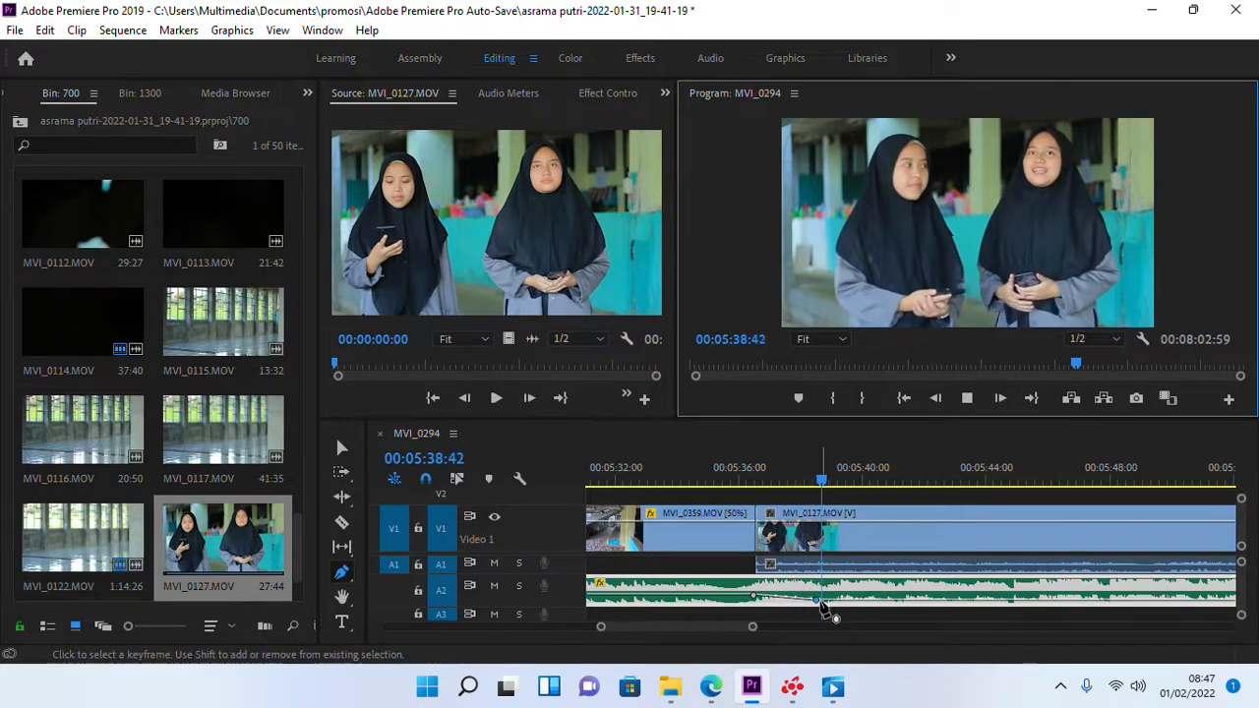
drag(821, 602, 819, 604)
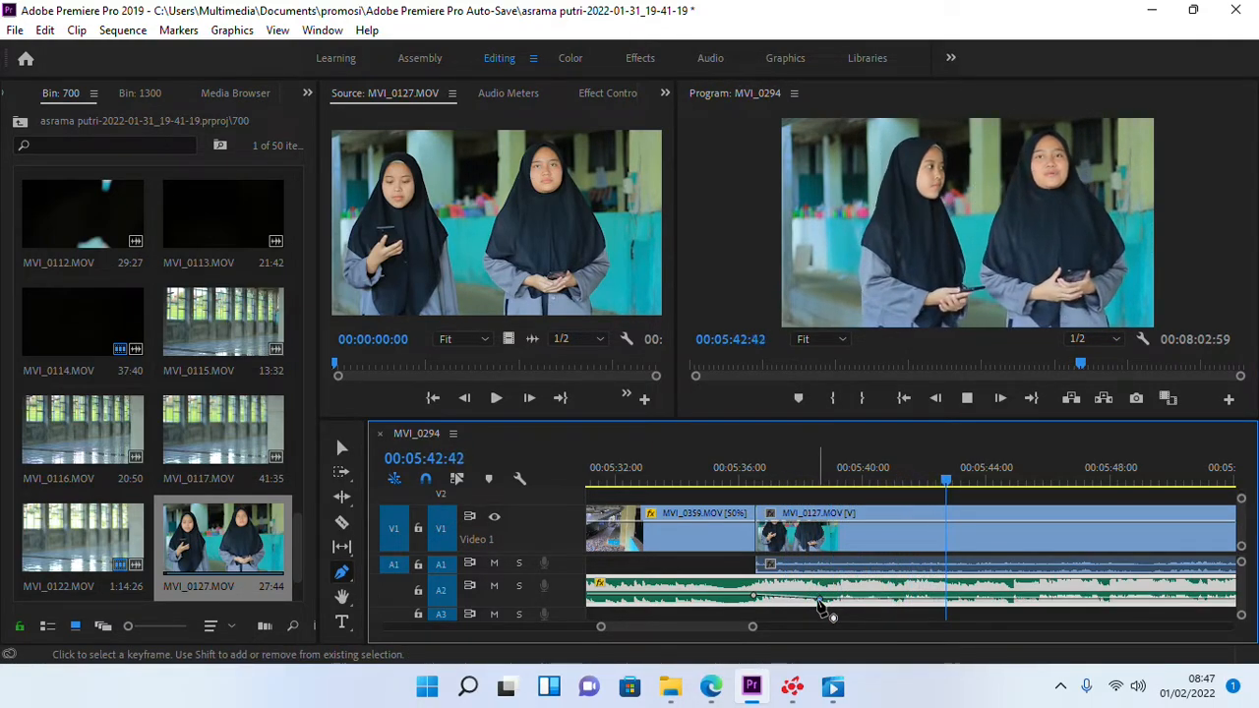
click(729, 480)
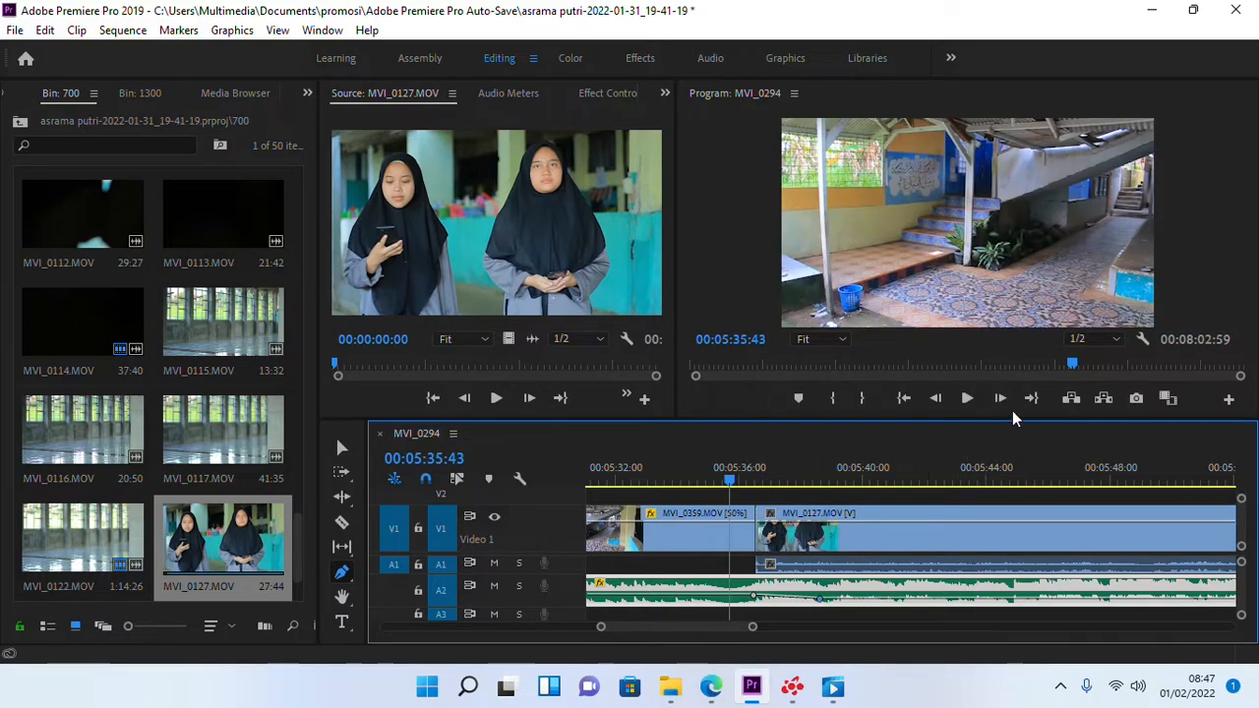
click(968, 398)
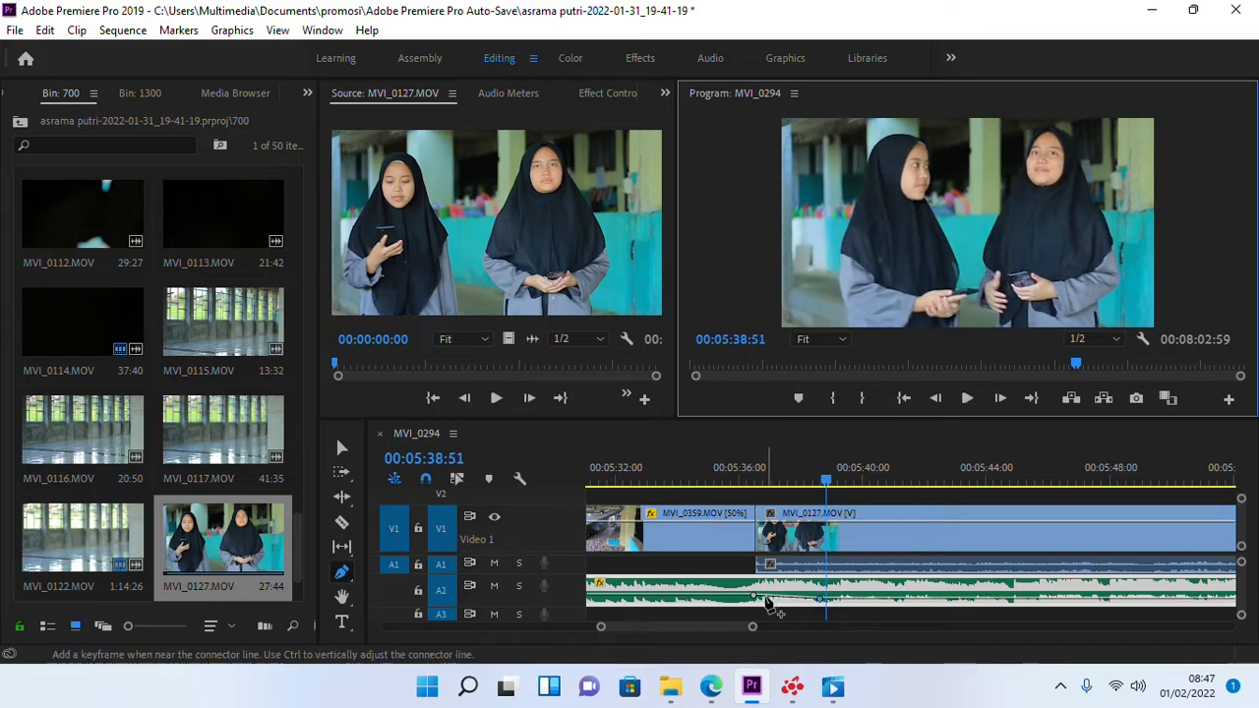
- Move both music keyframes on A2 earlier so the fade starts before MVI_0127, and play through to the clip's end
drag(753, 595, 734, 594)
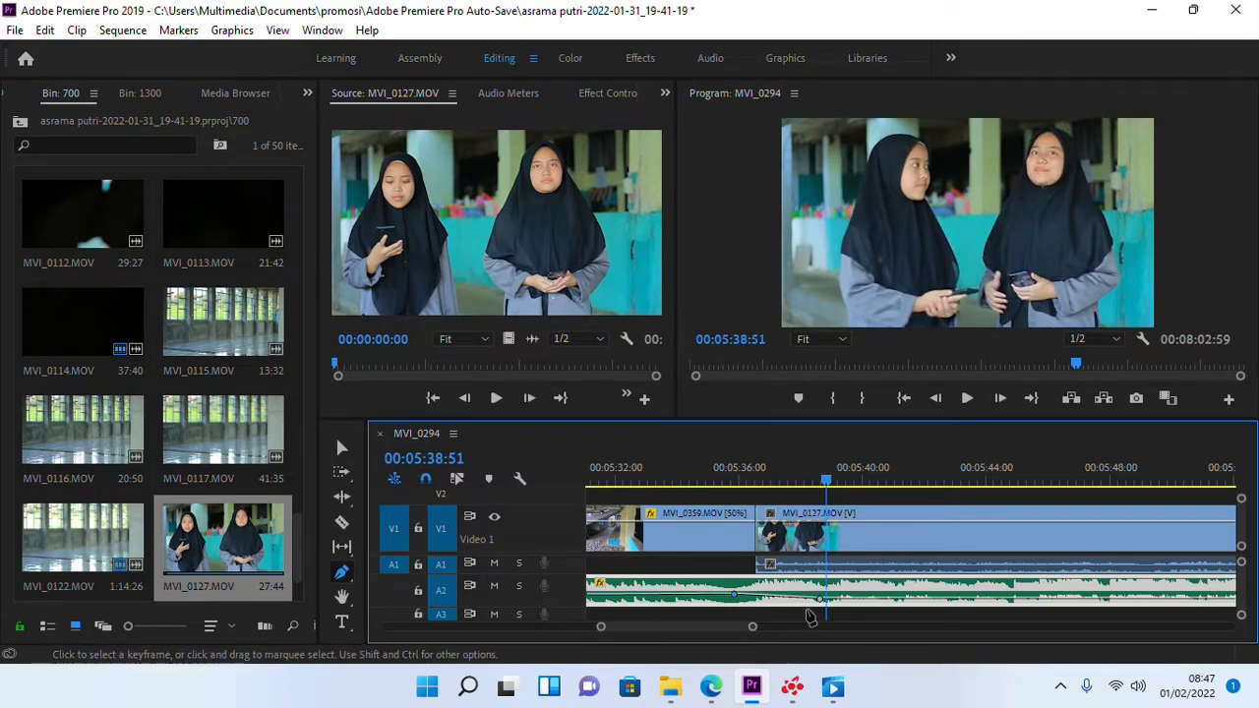
drag(817, 603, 776, 599)
click(739, 487)
key(space)
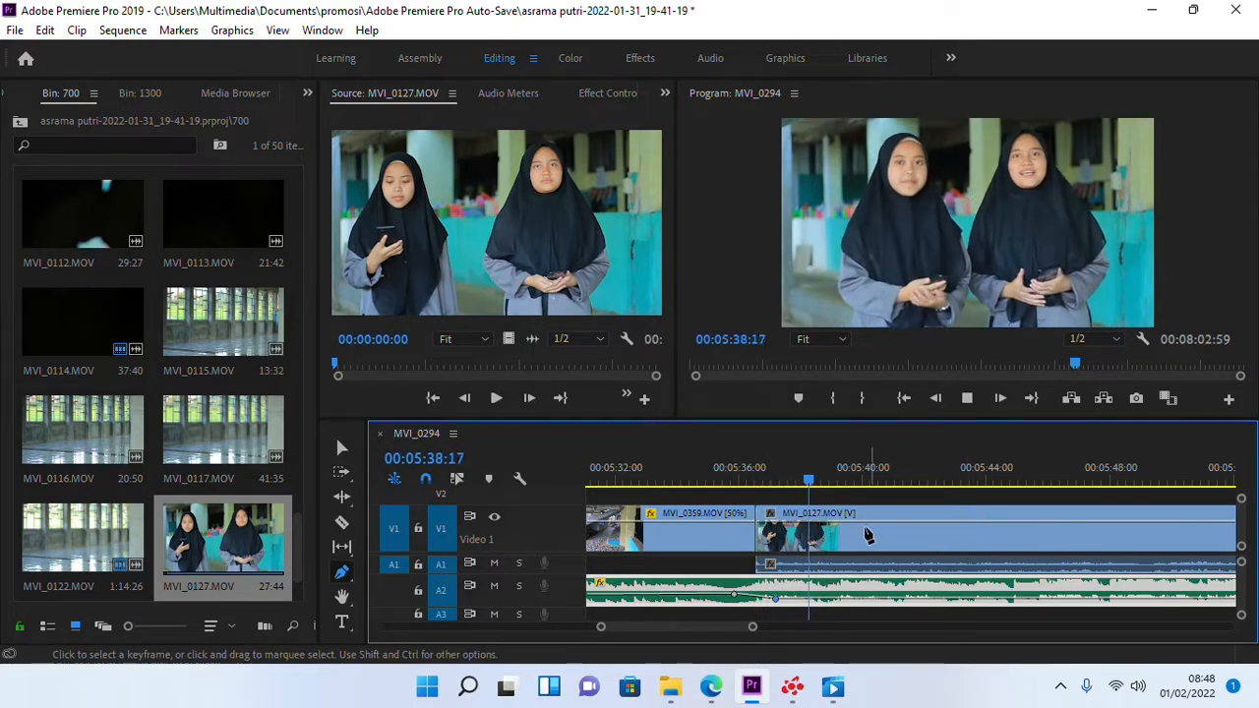
scroll(908, 537, down, 3)
scroll(921, 547, down, 4)
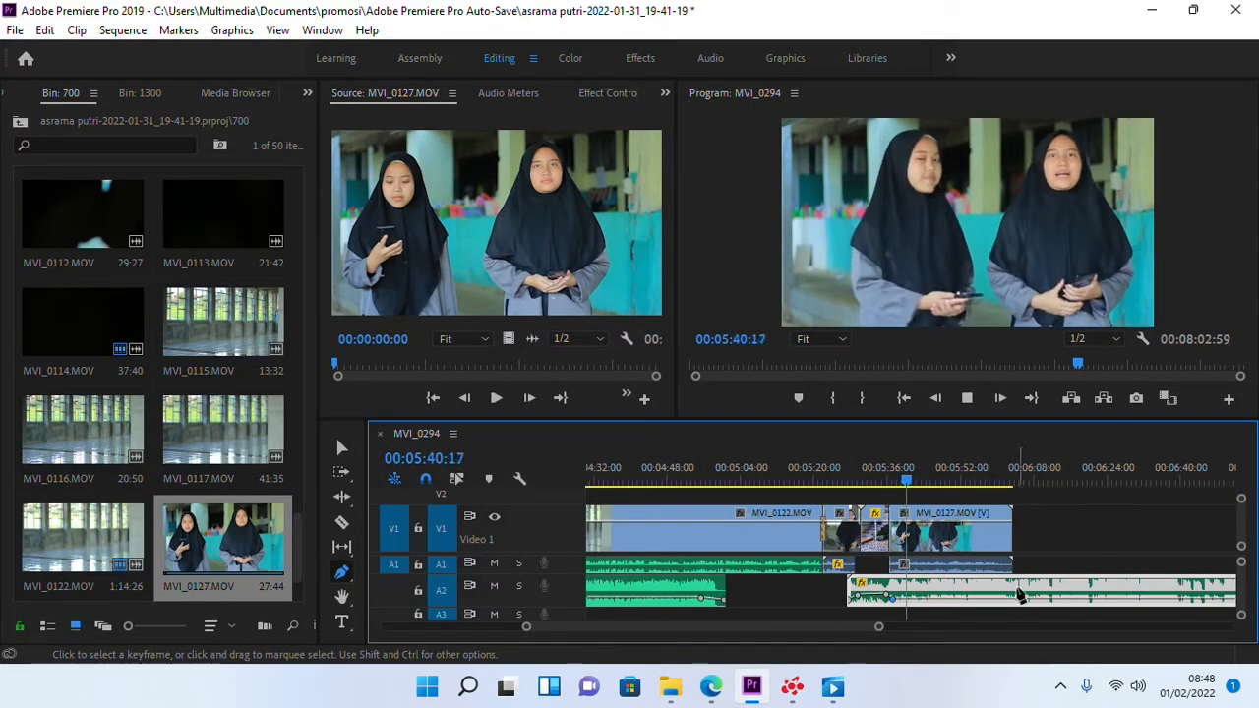
scroll(1005, 559, down, 2)
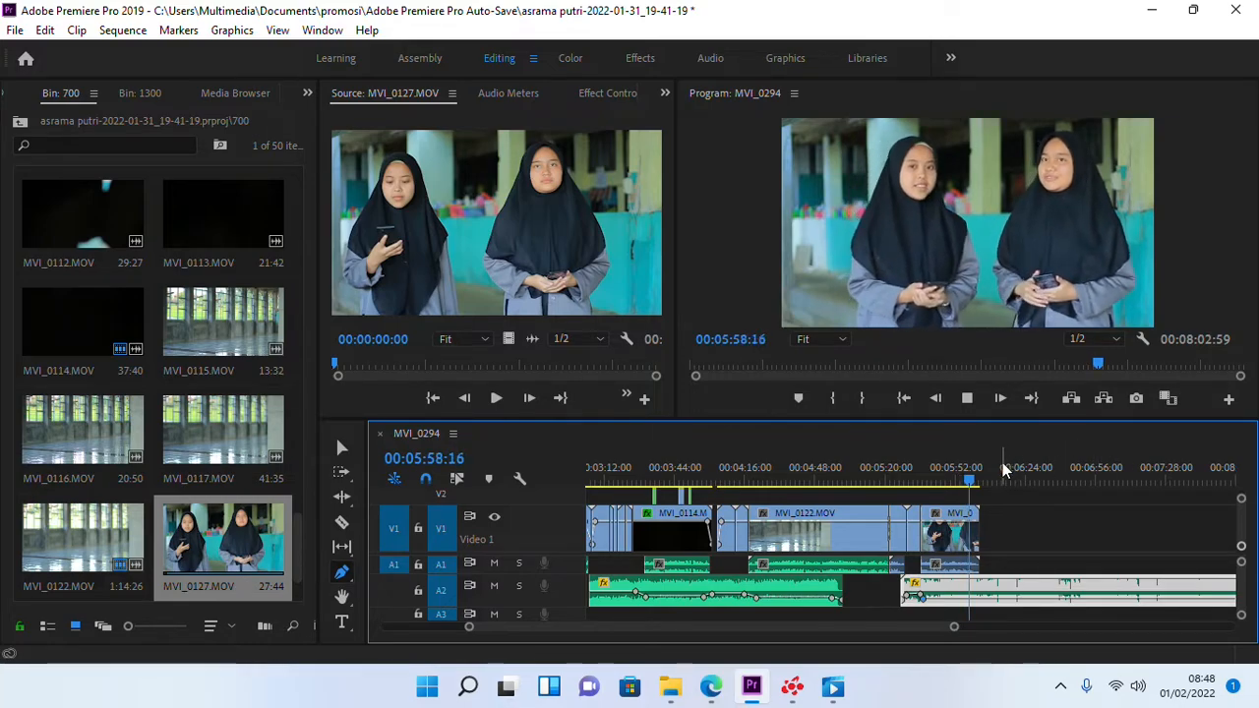
key(=)
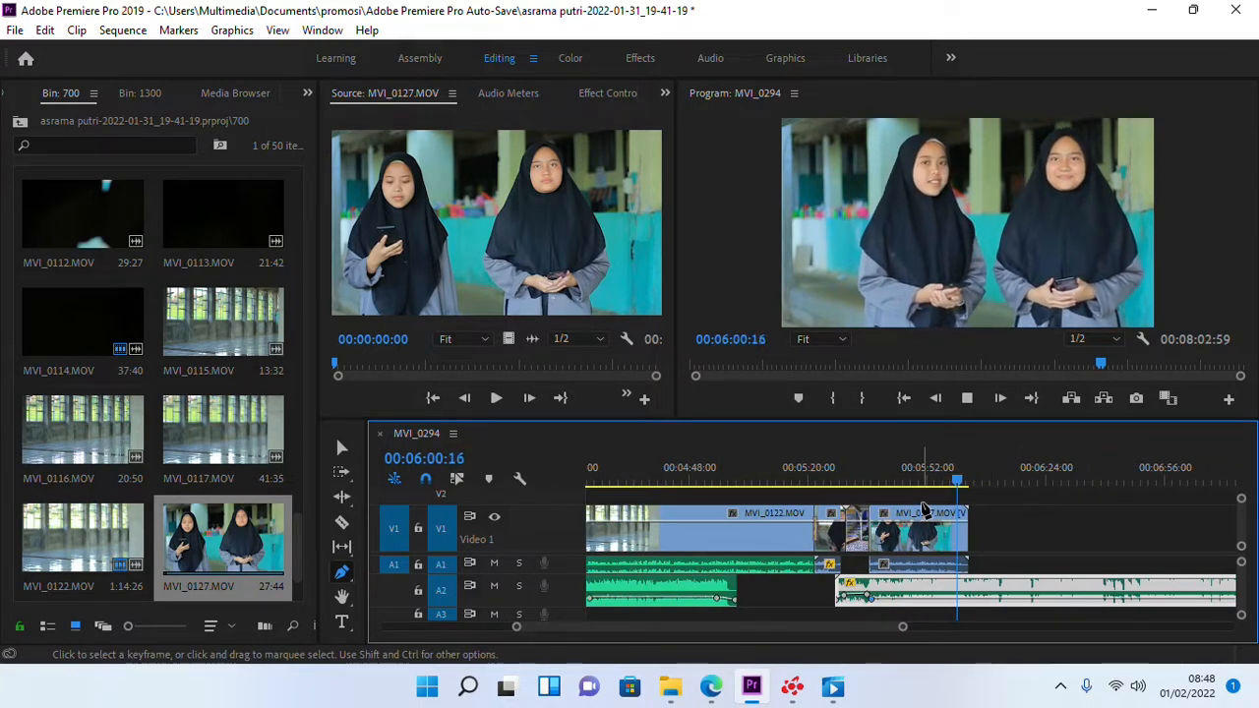
key(-)
key(space)
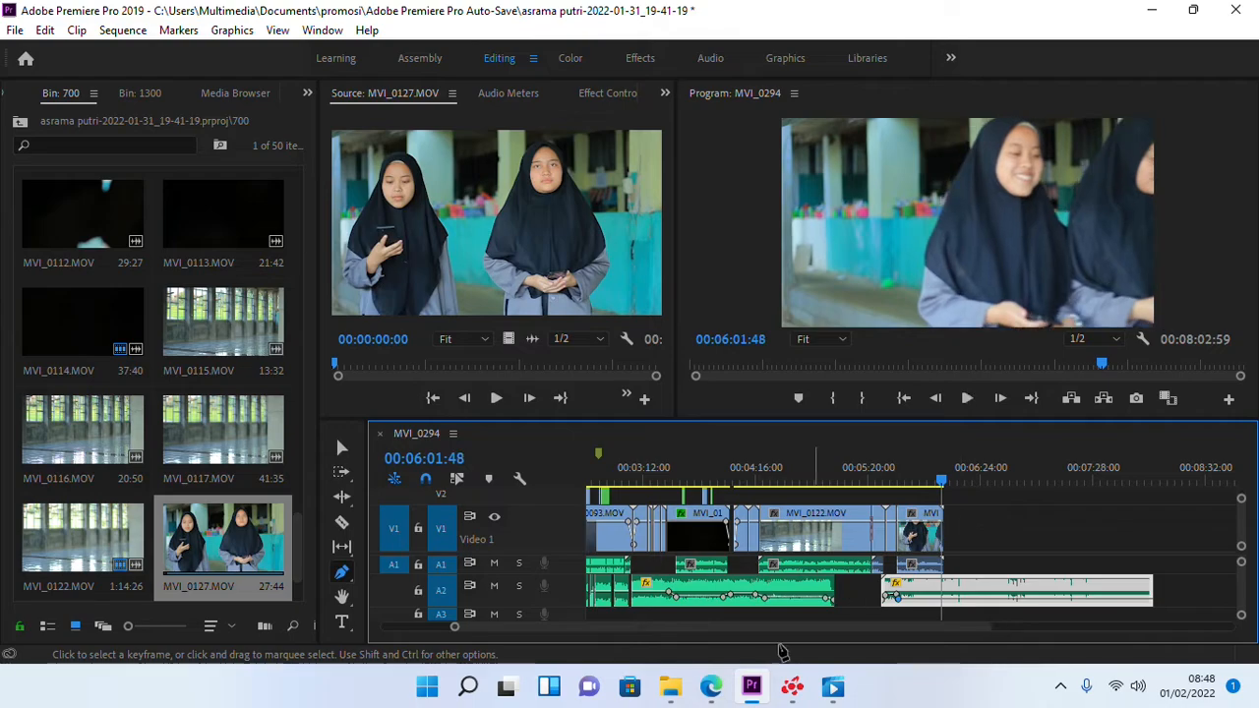
- Switch to the New folder (2) window in File Explorer and listen to th nida 10 and th nida 11 in Groove Music
mouse_move(691, 699)
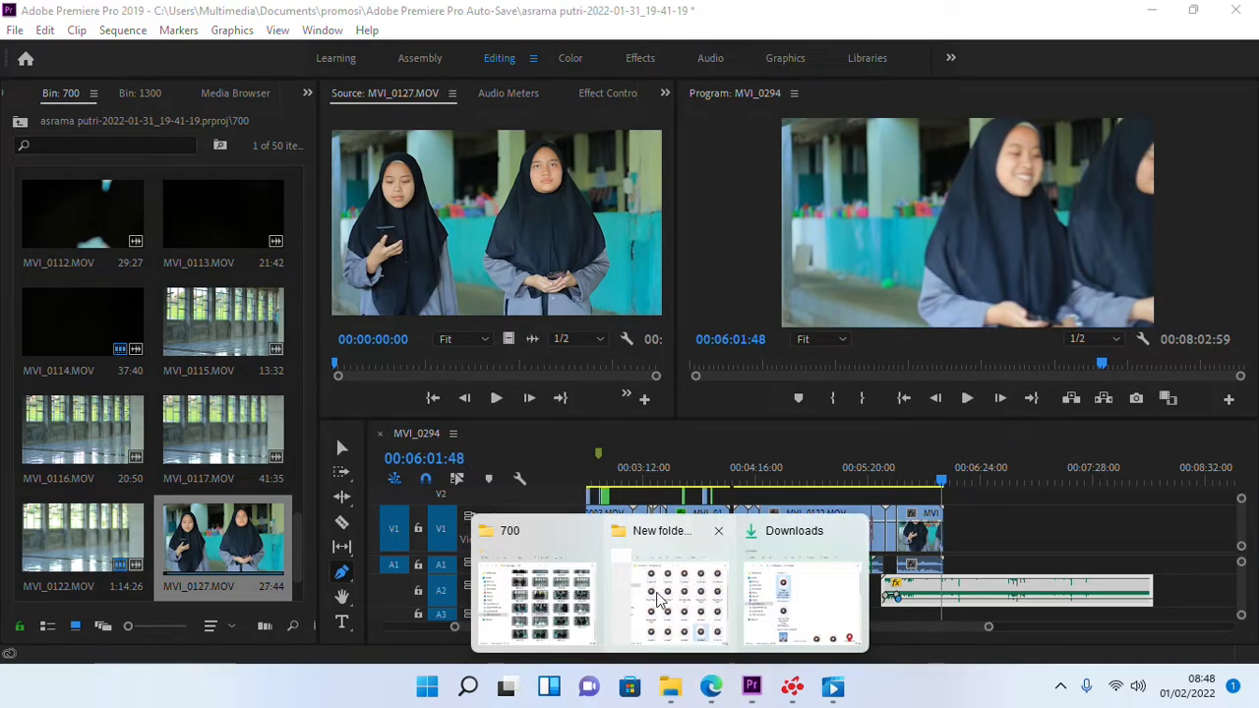
click(672, 585)
double_click(524, 568)
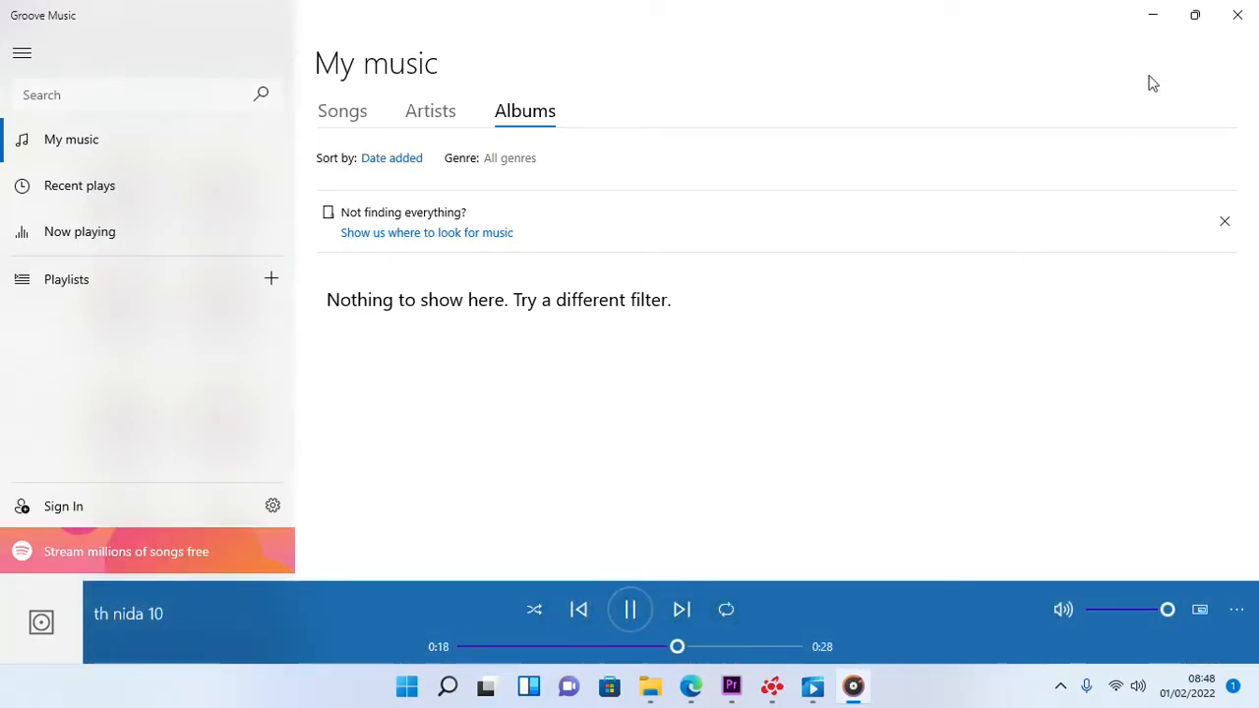
click(1255, 20)
scroll(325, 433, down, 3)
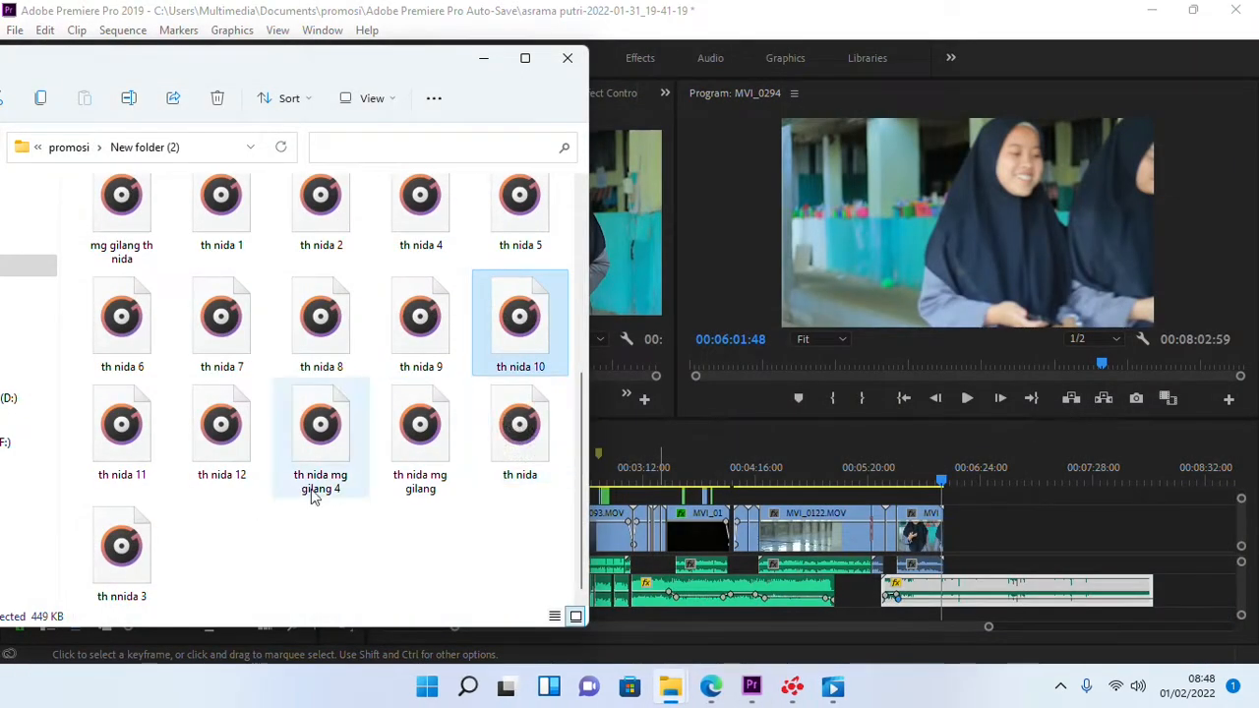
double_click(163, 451)
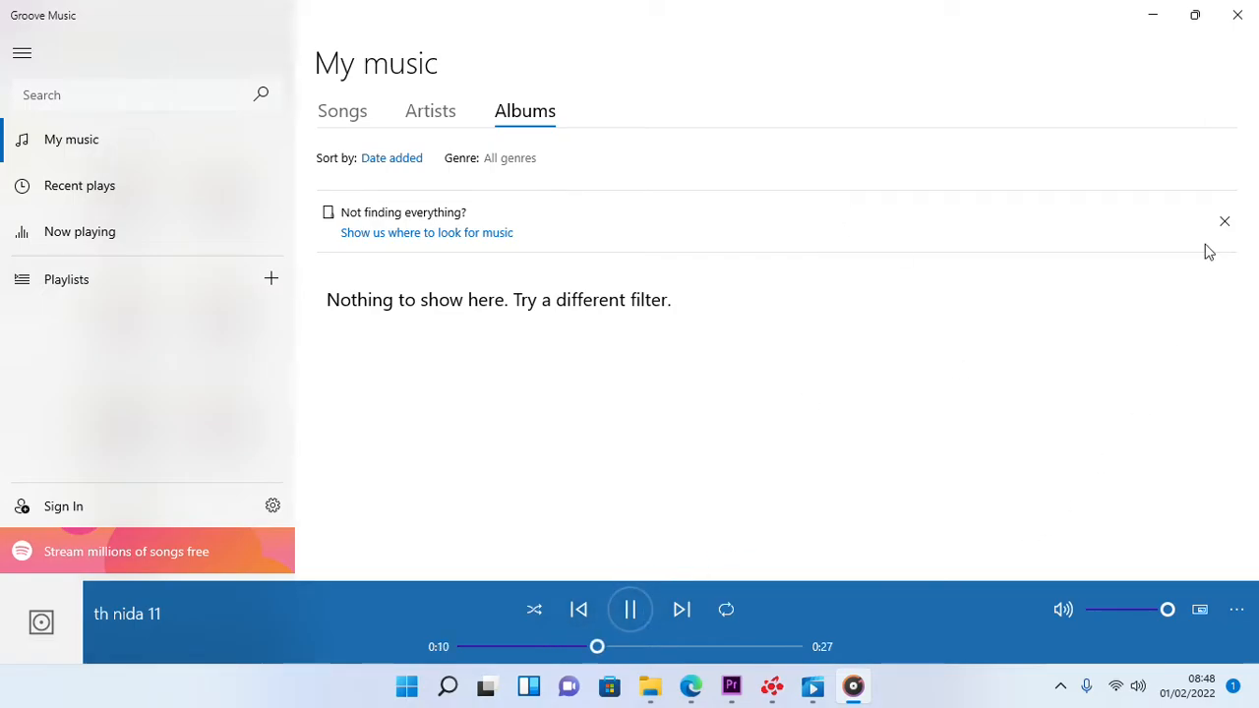
click(1238, 15)
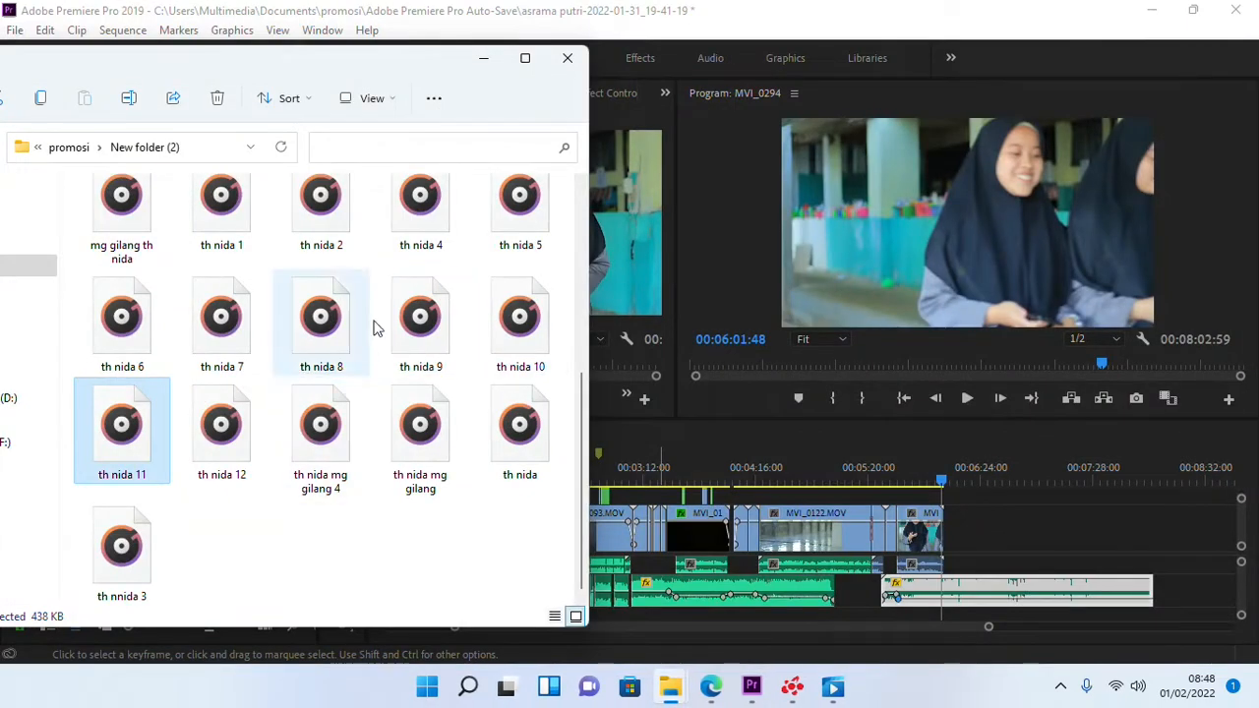
- Listen to th nida 10 again, sampling several points through the recording, and close the player
double_click(502, 354)
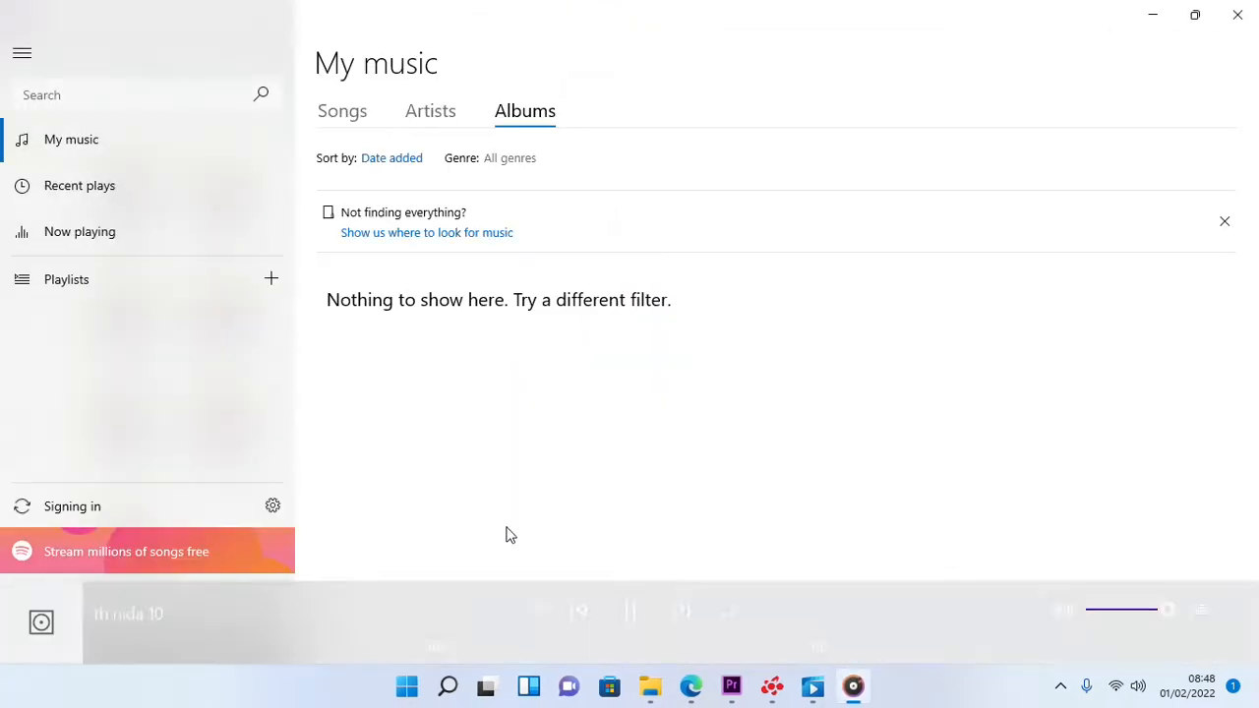
click(526, 649)
click(585, 649)
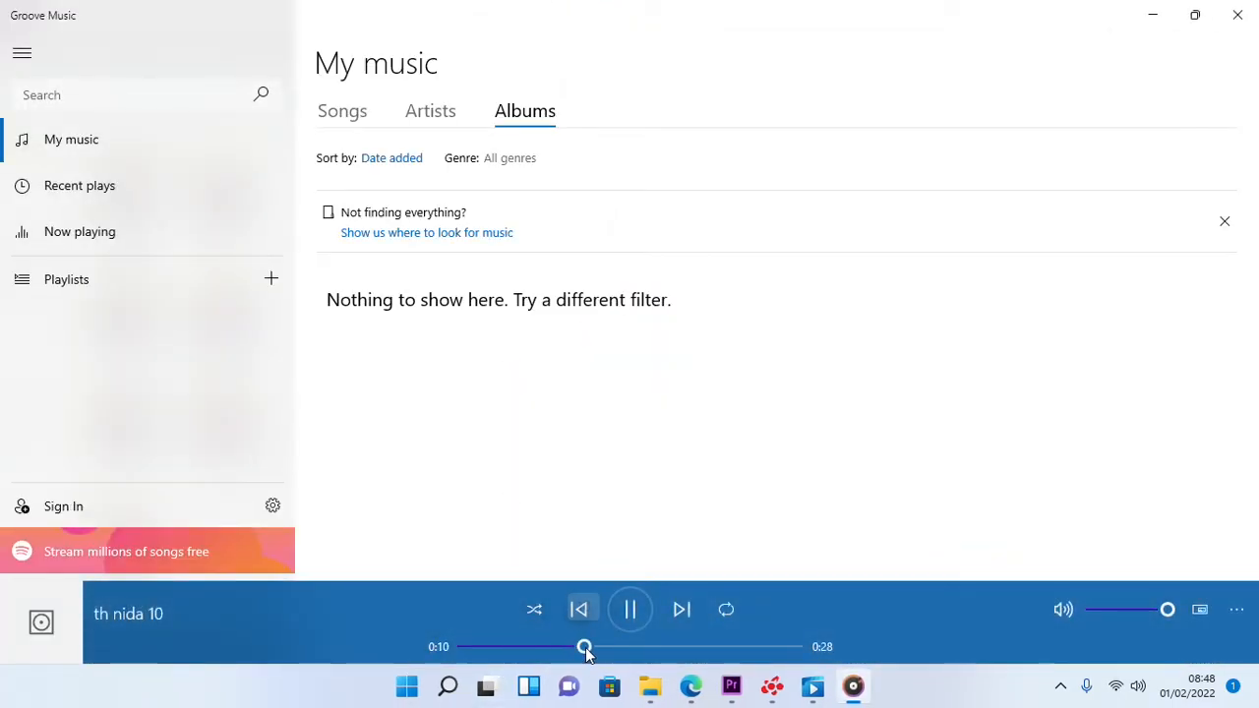
click(639, 647)
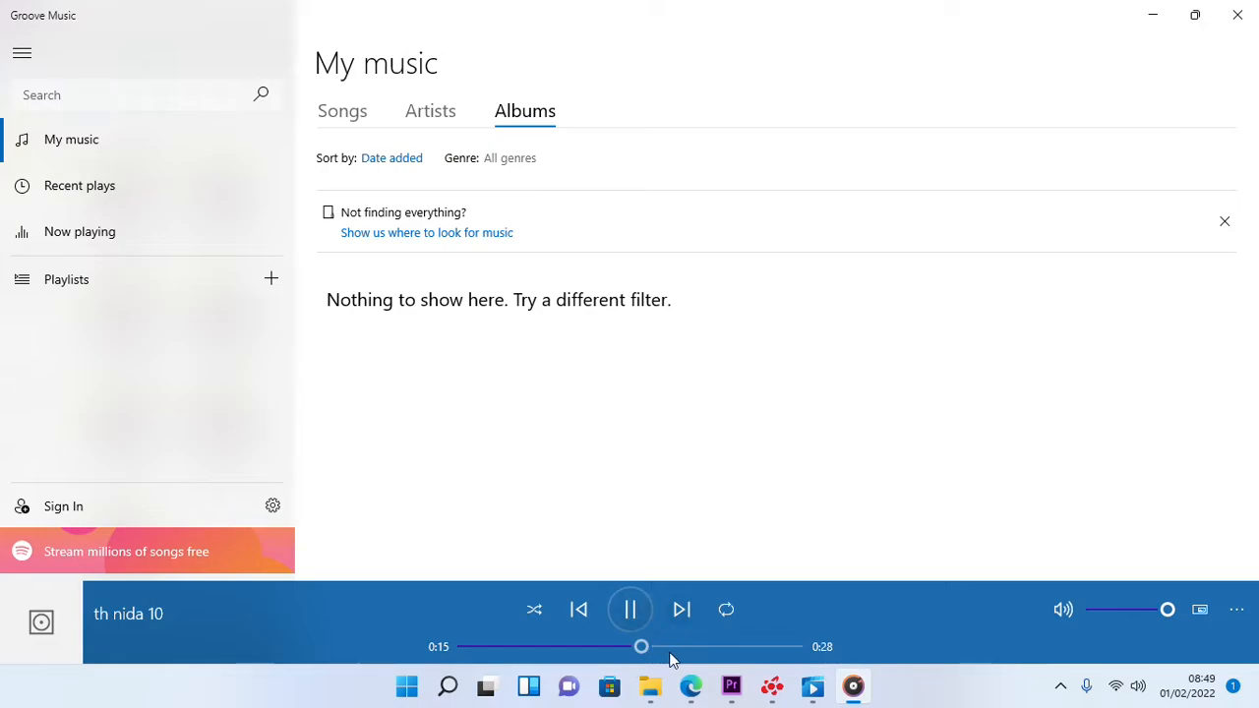
click(681, 650)
click(715, 651)
click(740, 650)
click(701, 647)
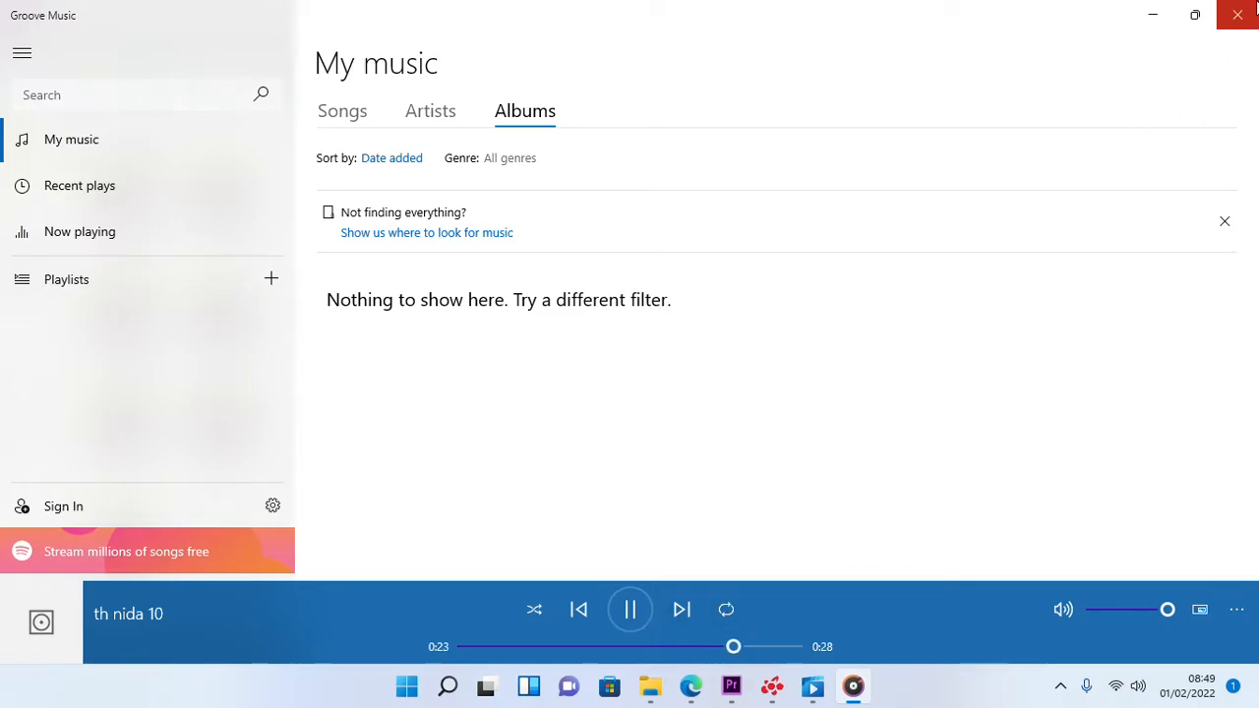
click(1255, 8)
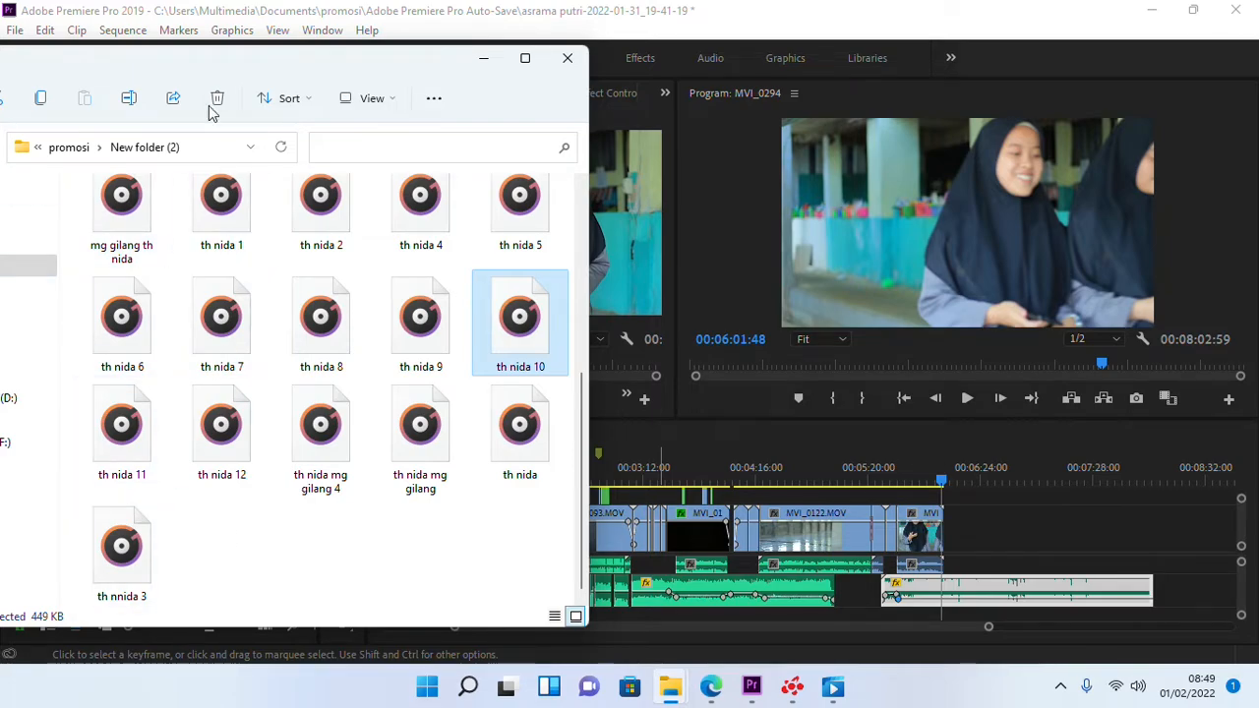
- Open the rekaman hp lab folder in promosi and sample the Suara_002 recording in Groove Music
click(188, 148)
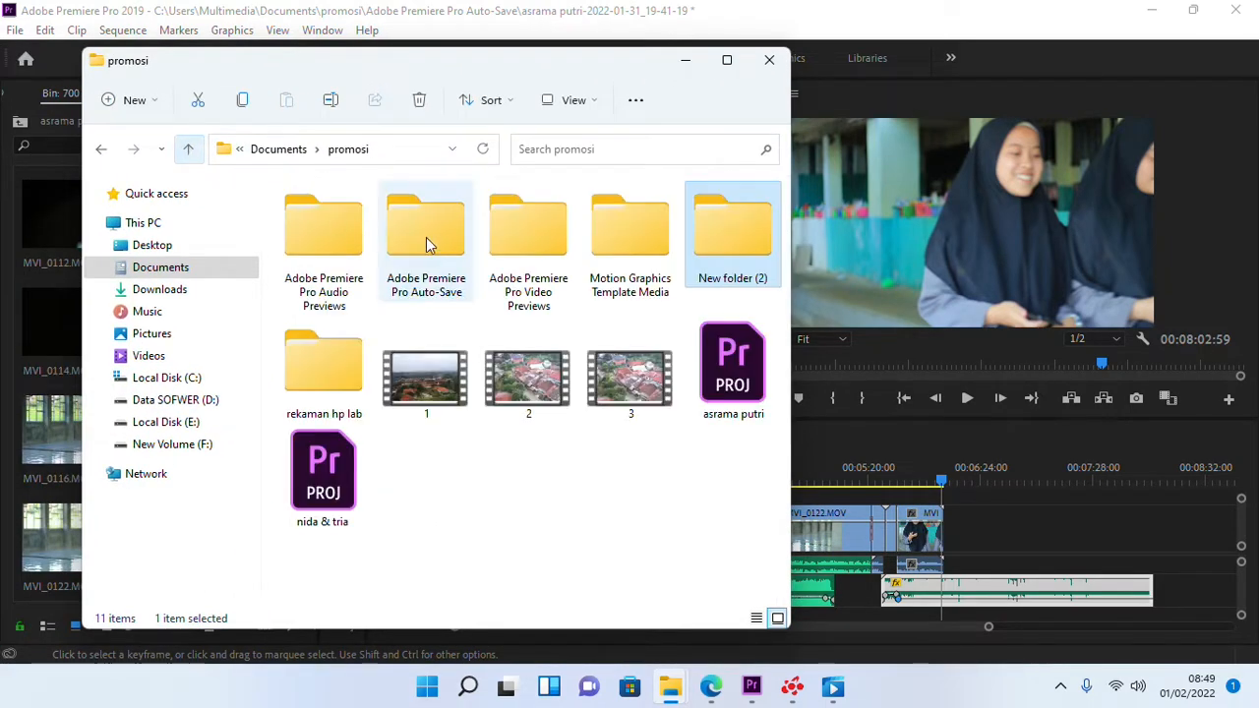
double_click(307, 368)
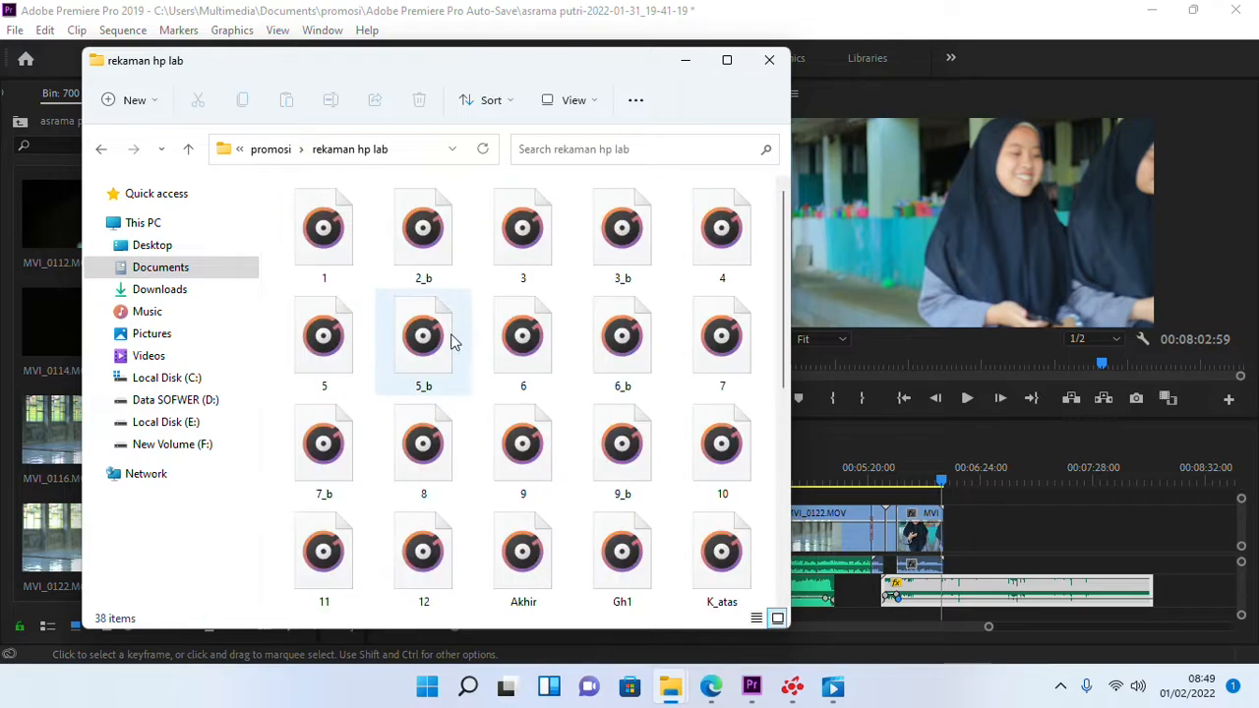
scroll(453, 339, down, 4)
click(441, 337)
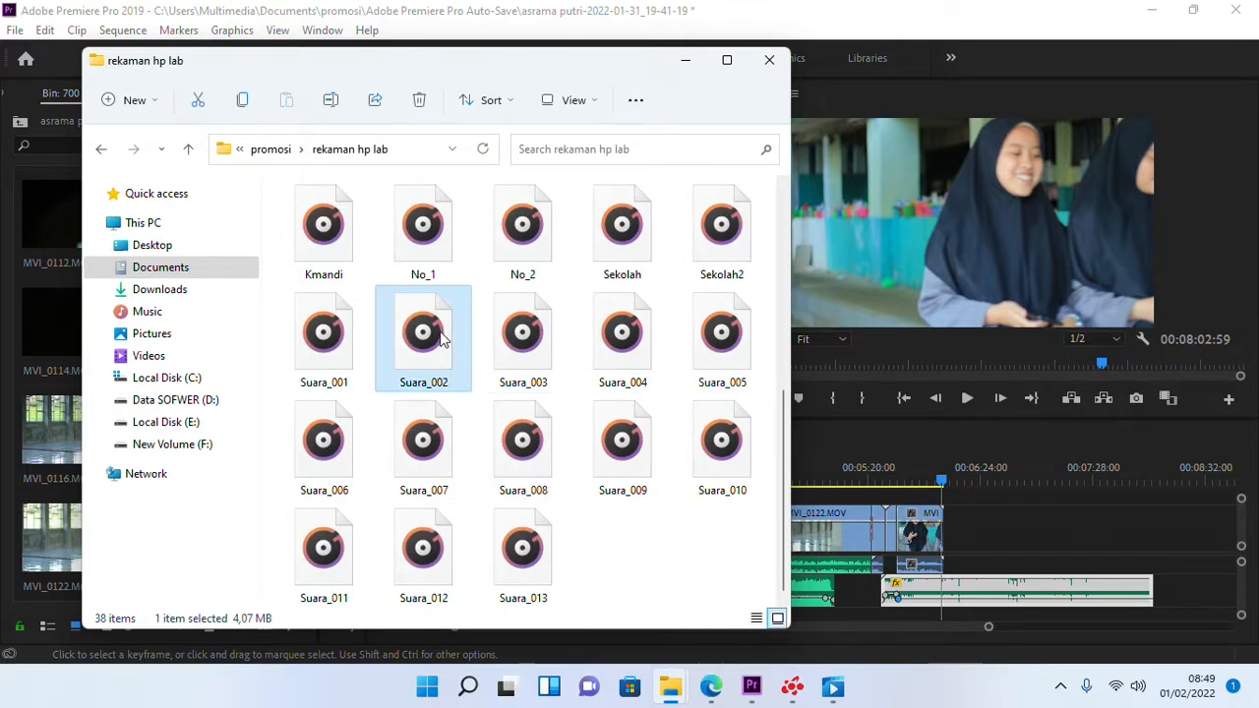
double_click(442, 338)
click(610, 647)
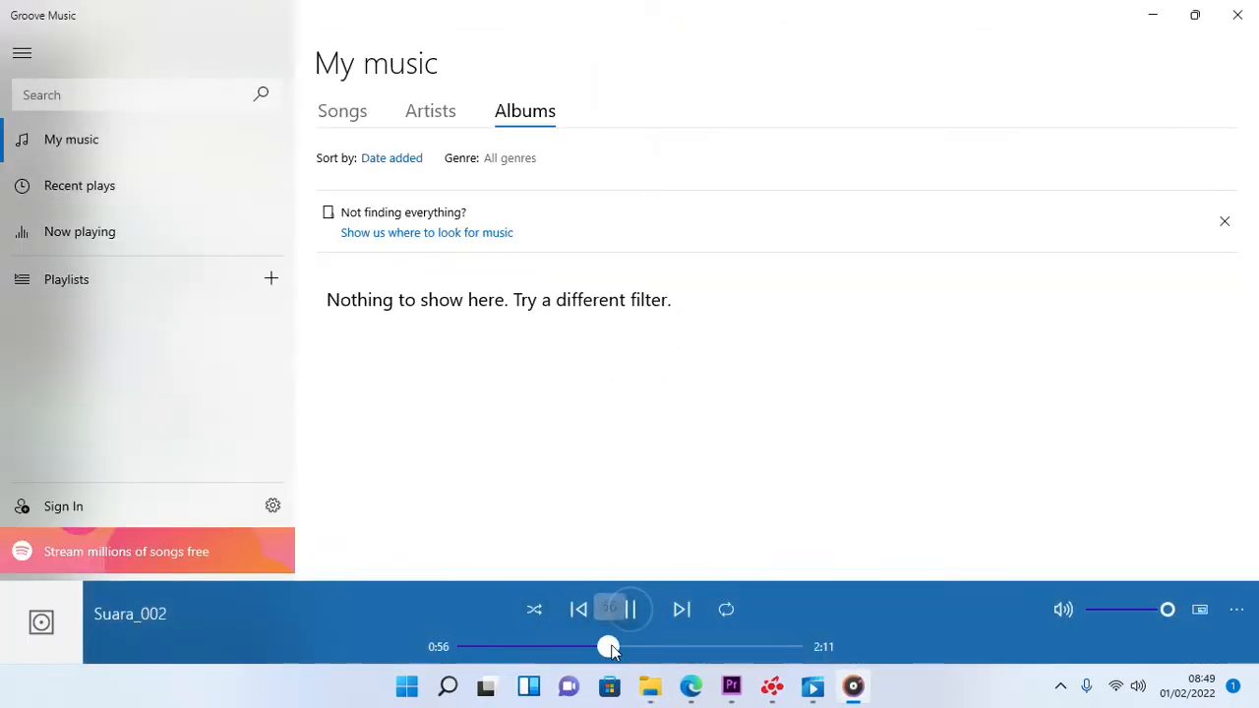
drag(610, 647, 685, 647)
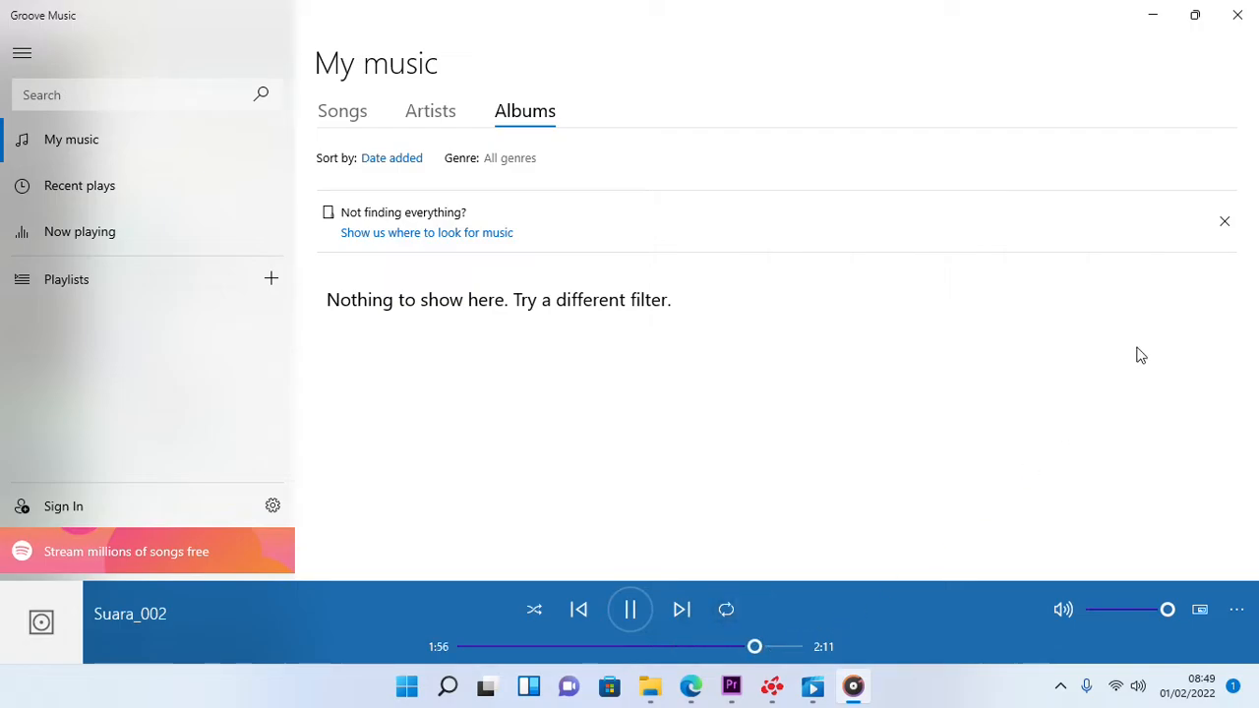
click(1237, 16)
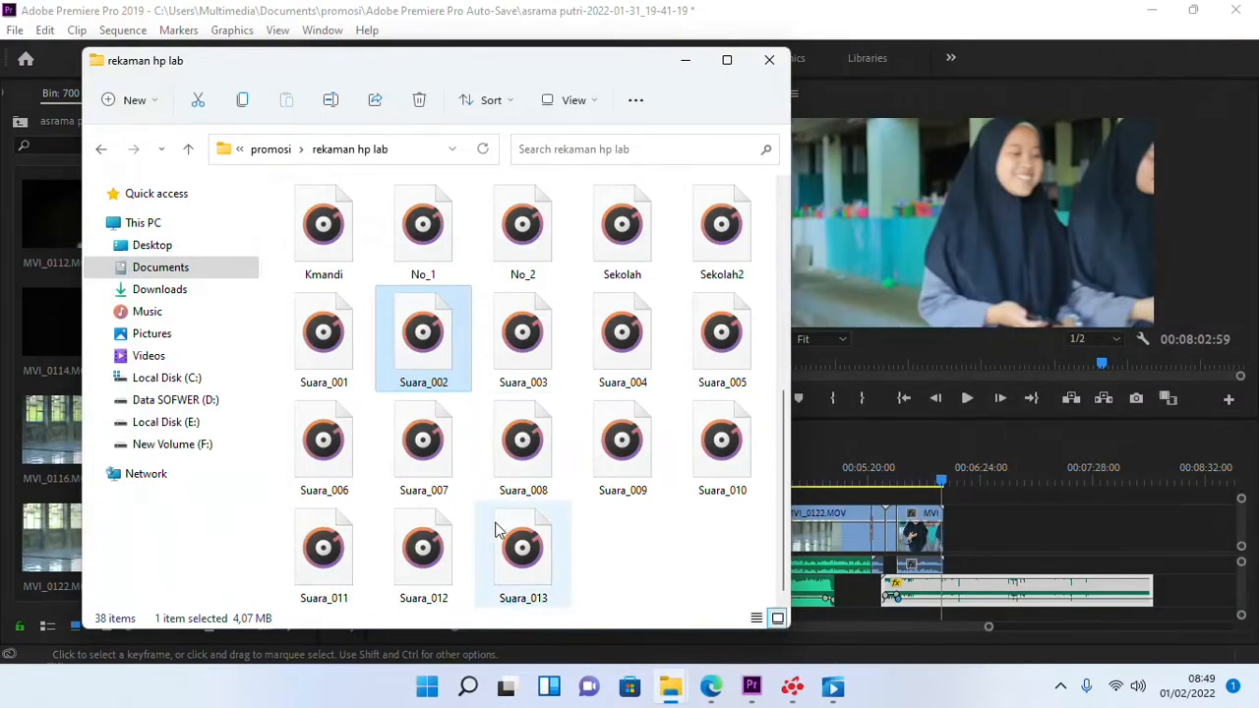
- Listen to recording 8 from the rekaman hp lab folder, sampling several points through it, and close the player
scroll(487, 538, up, 5)
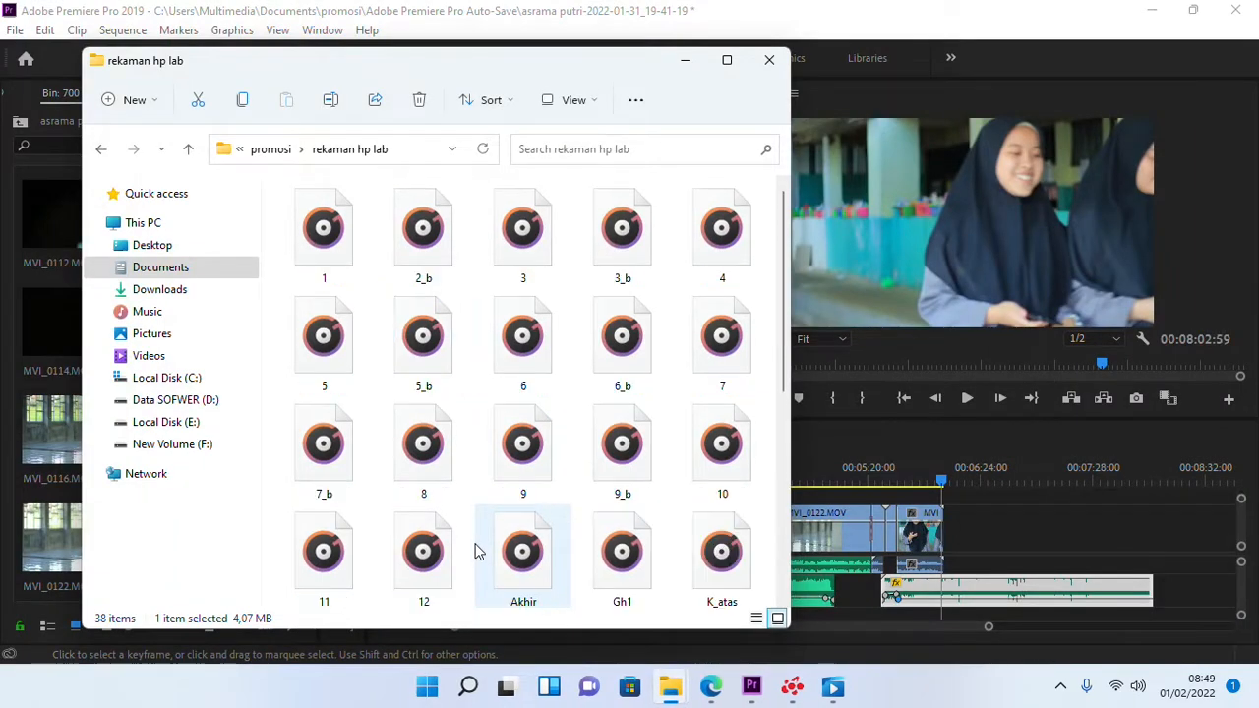
click(438, 426)
double_click(438, 426)
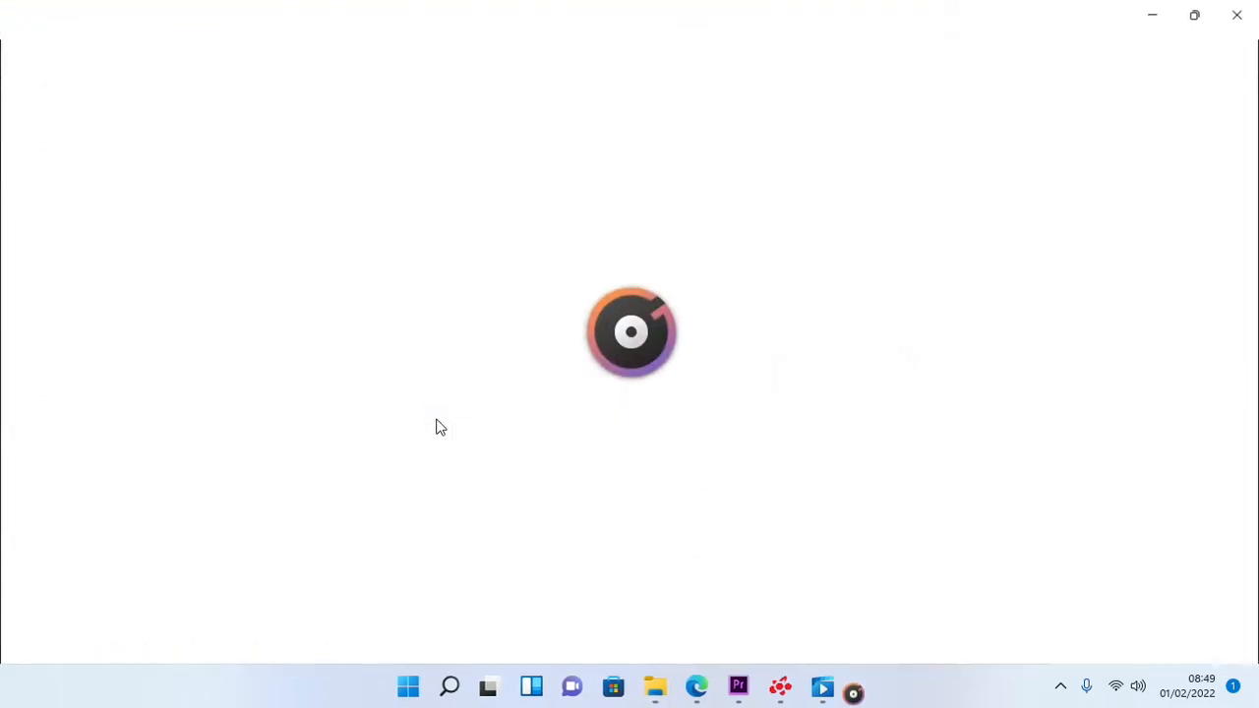
click(574, 646)
click(614, 646)
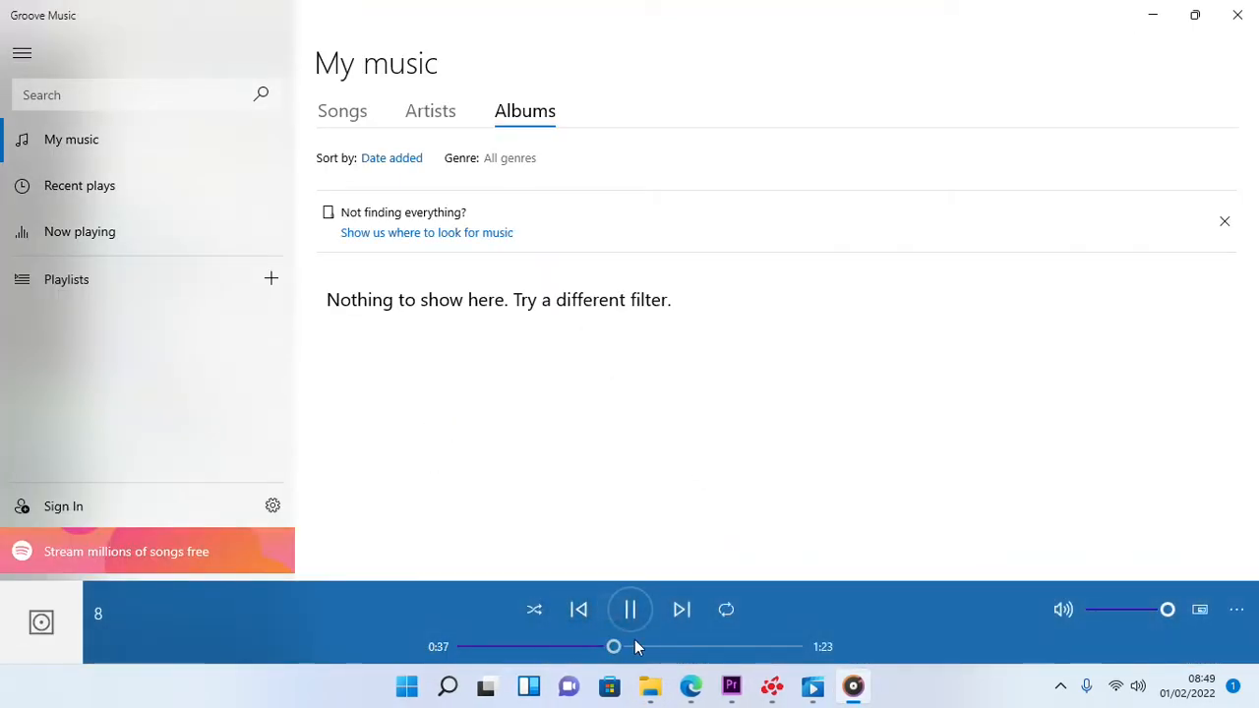
click(671, 646)
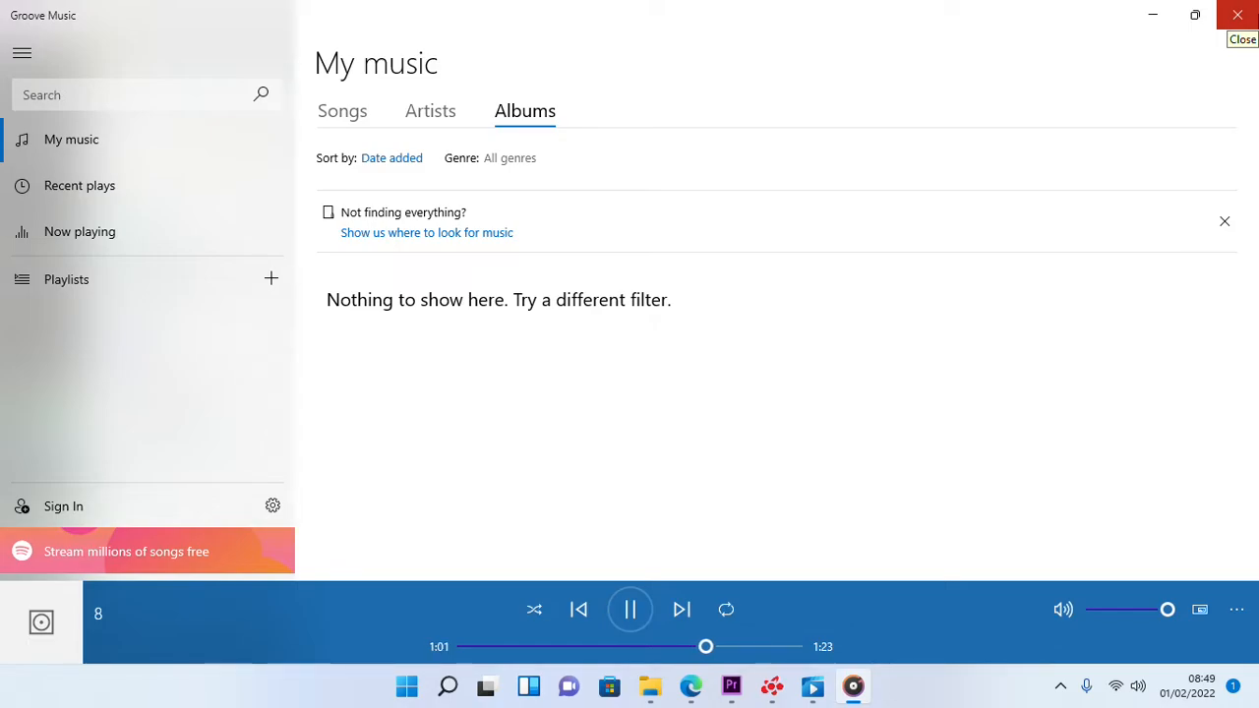
click(1242, 24)
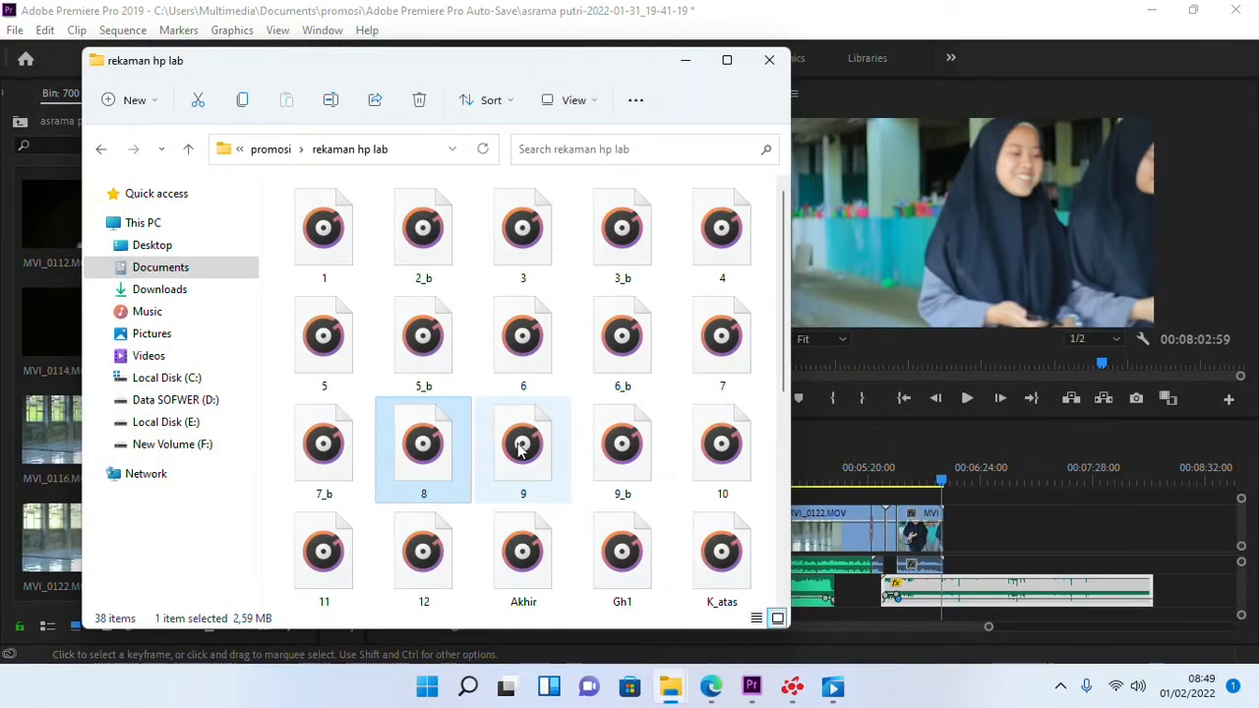
- Listen to recording 9 in Groove Music and add it to audio track A1 in the Premiere Pro sequence, past the end of MVI_0127
click(522, 447)
double_click(522, 448)
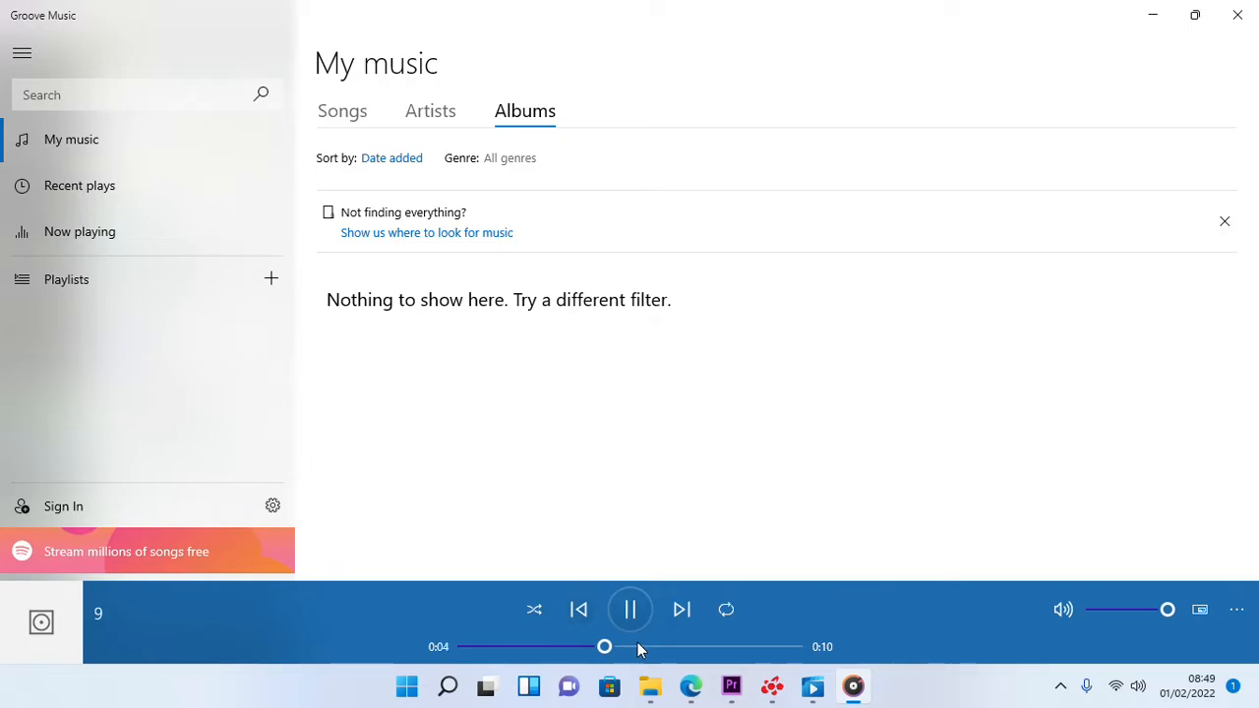
click(1237, 14)
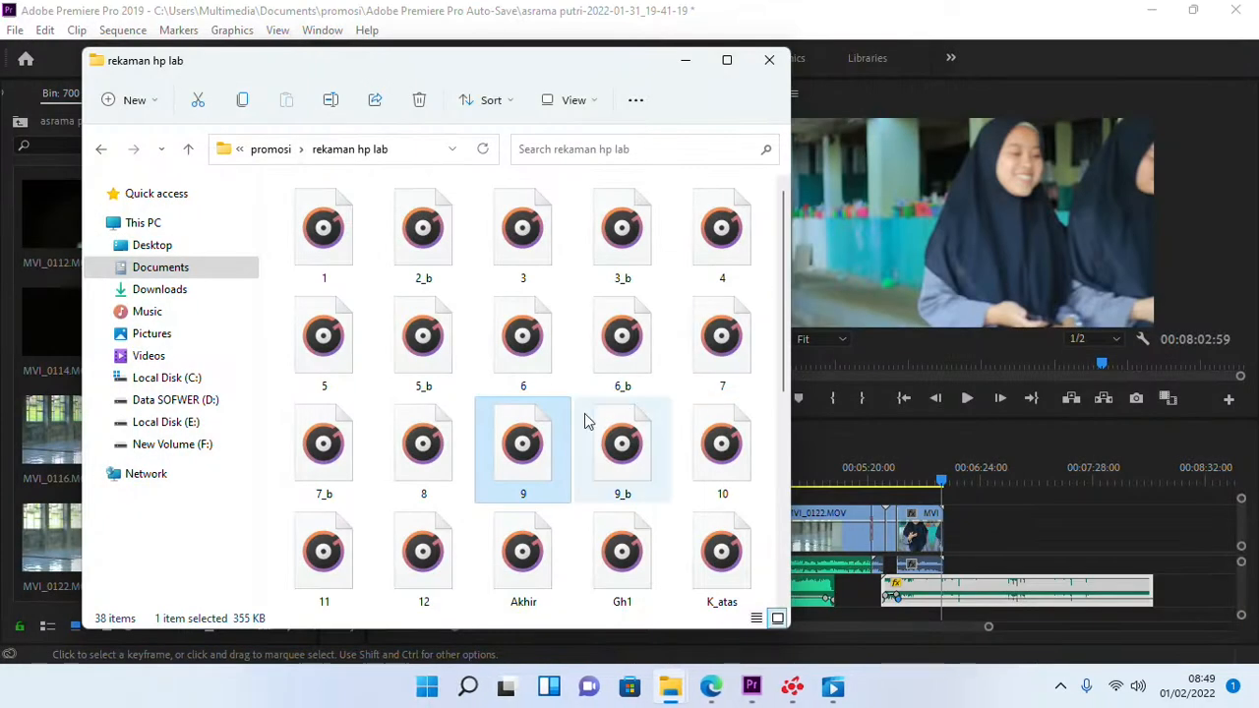
drag(521, 443, 1020, 564)
click(686, 60)
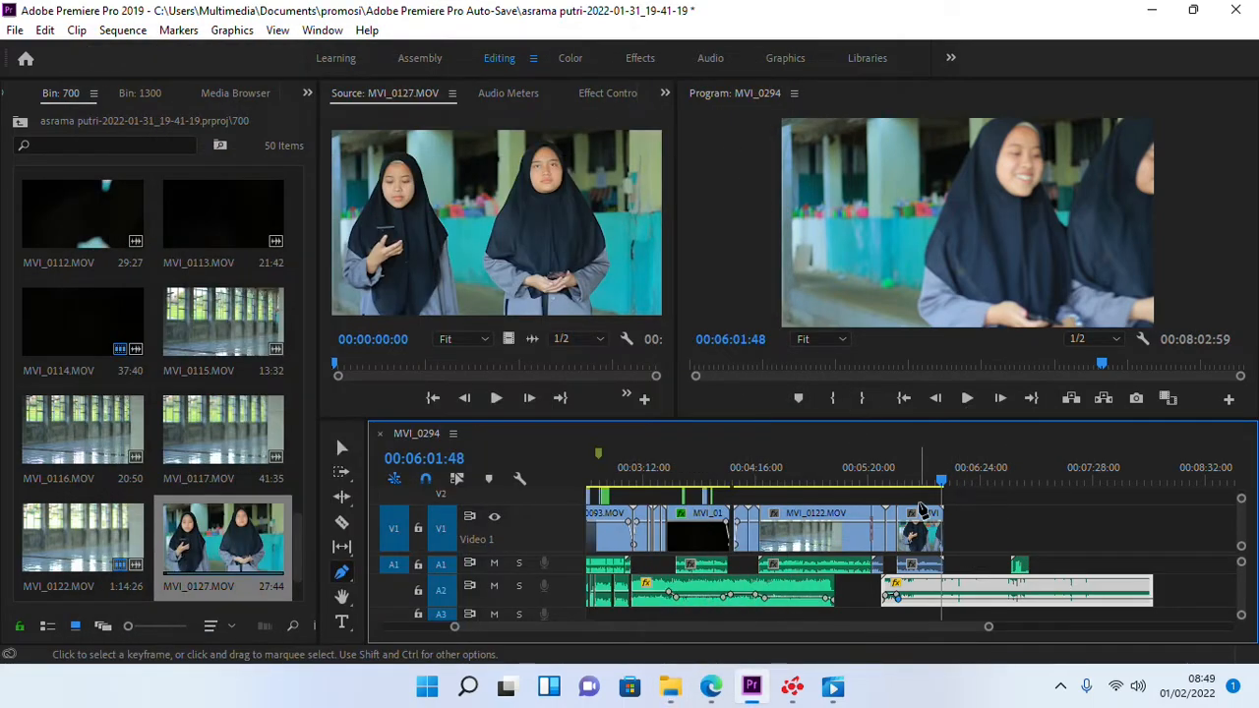
- Move the recording 9 clip to audio track A3 beneath the short clip just after MVI_0122, and play the sequence from 00:05:18:08
click(867, 479)
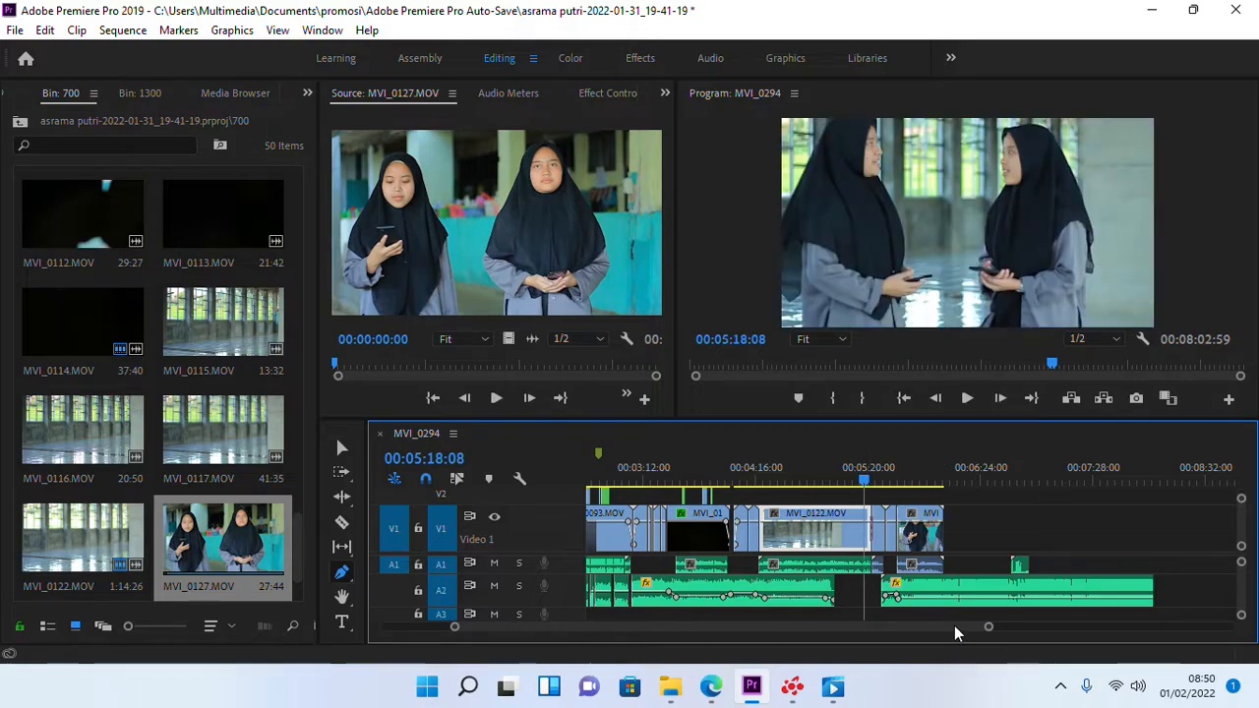
drag(991, 630, 892, 628)
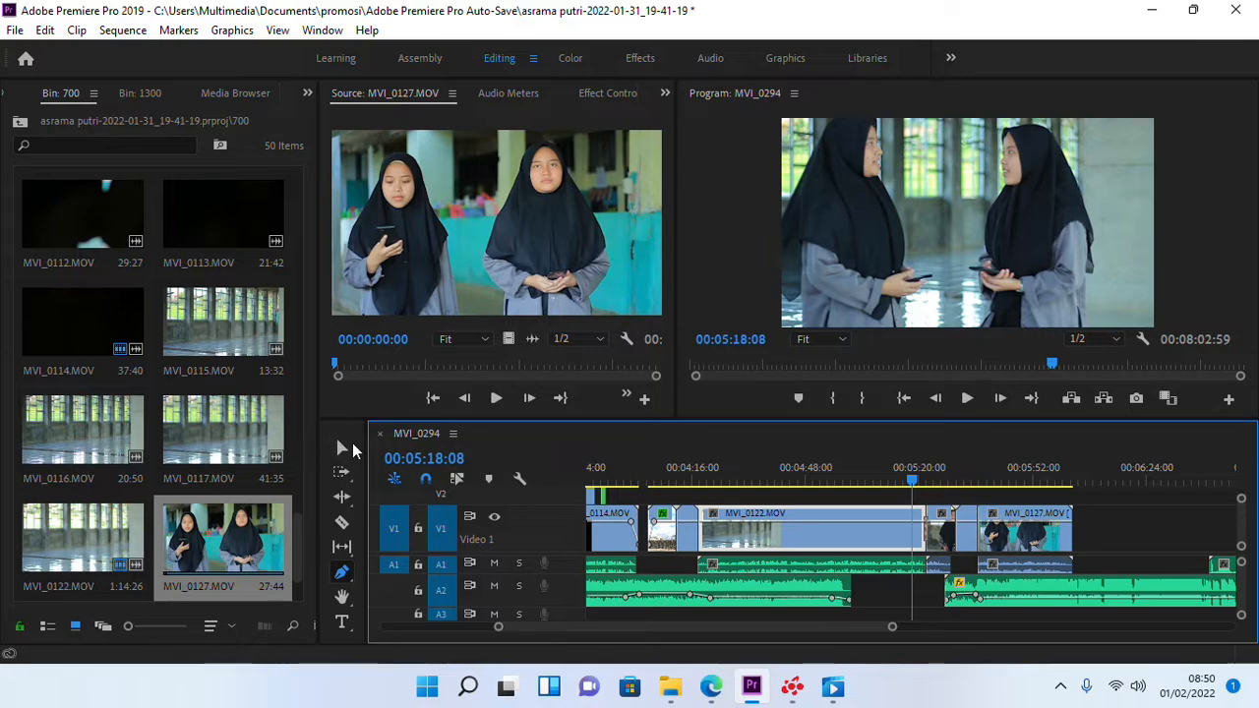
click(342, 448)
drag(1220, 567, 949, 617)
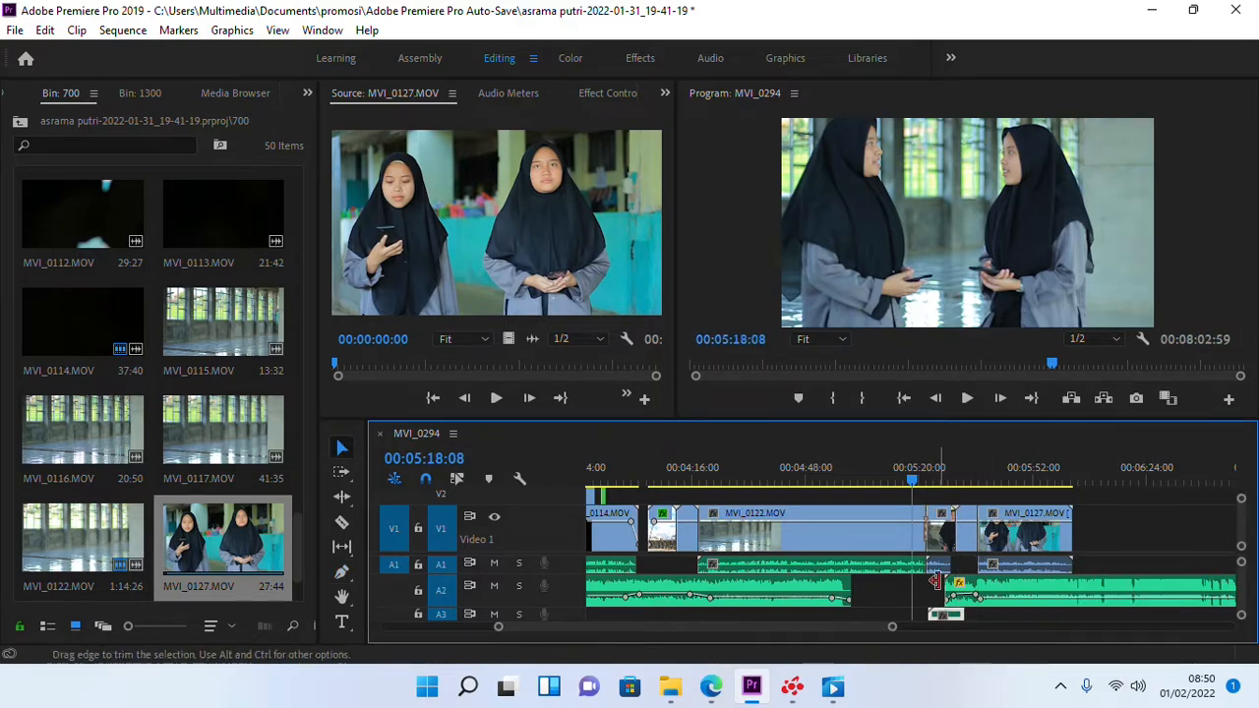
click(967, 398)
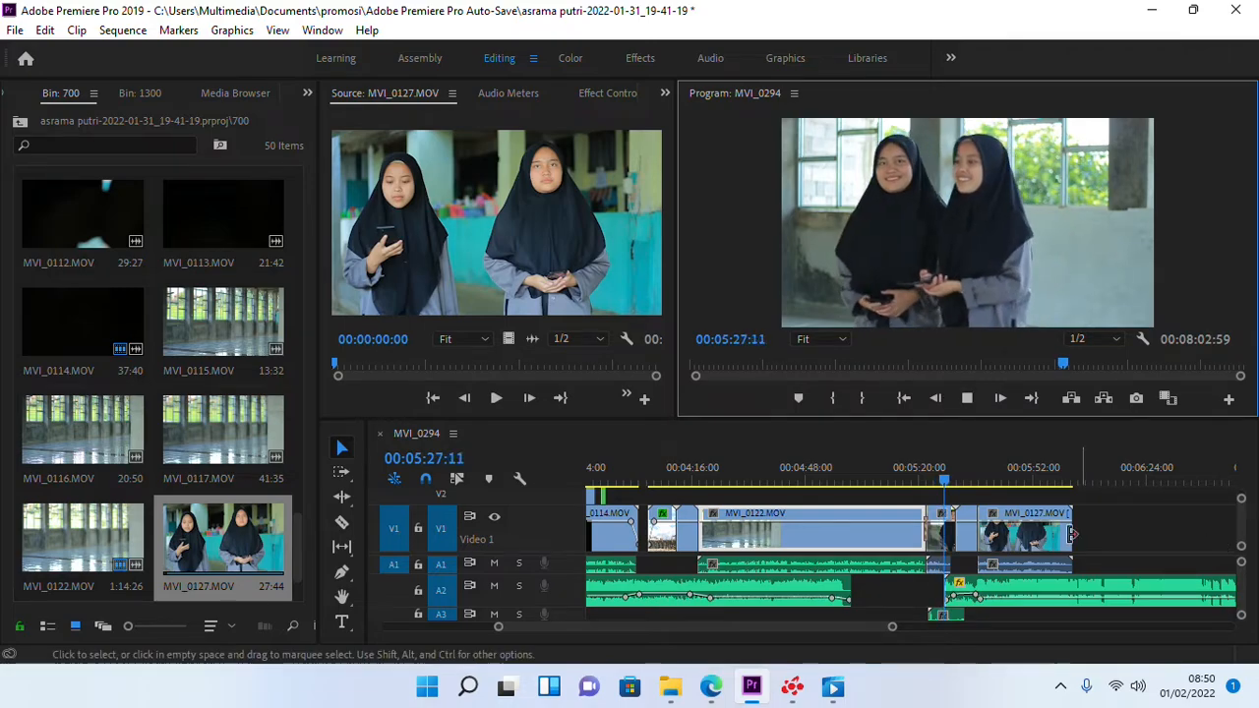
- Replace the camera audio under MVI_0123 on A1 with the separate recording from track A3
scroll(992, 590, up, 4)
key(space)
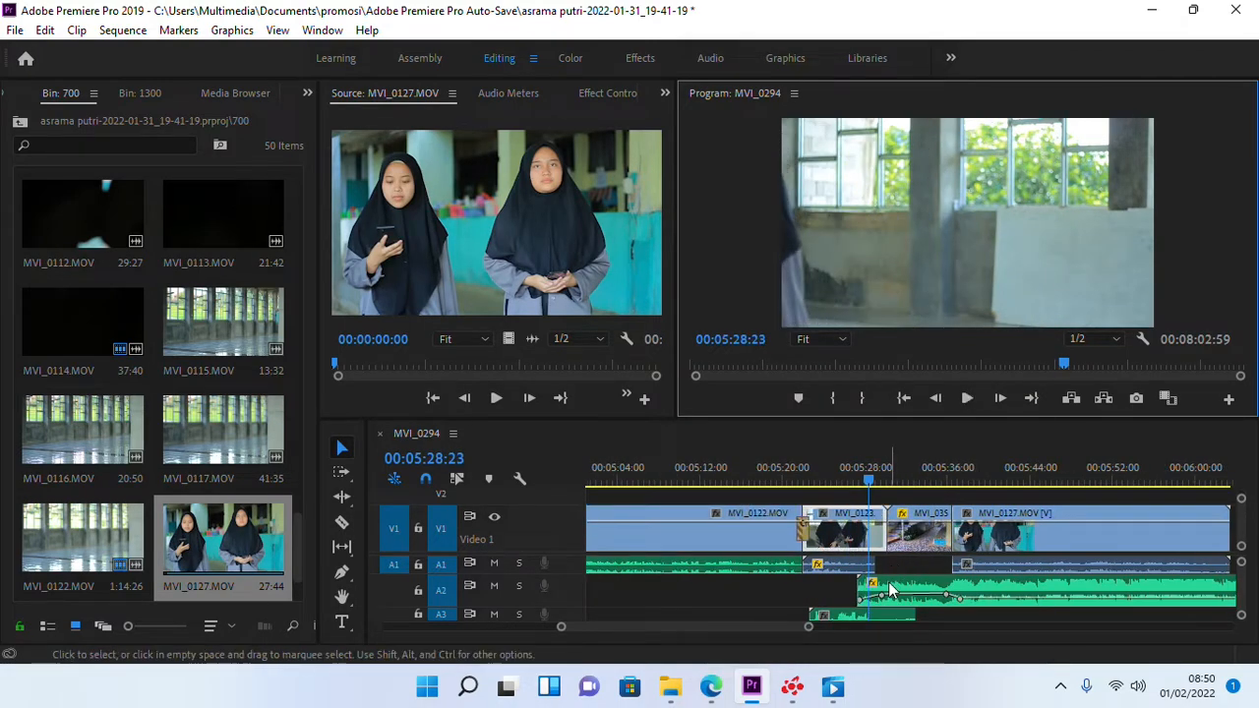
click(829, 569)
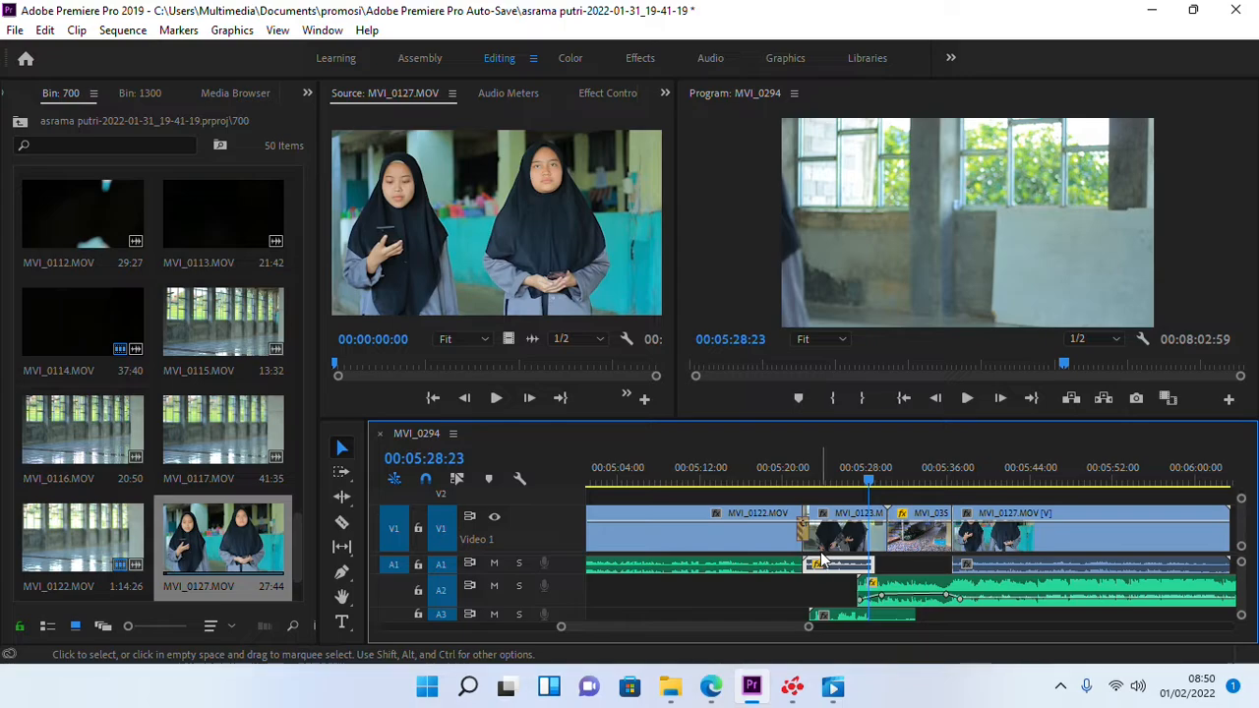
drag(829, 617, 784, 577)
scroll(830, 577, up, 3)
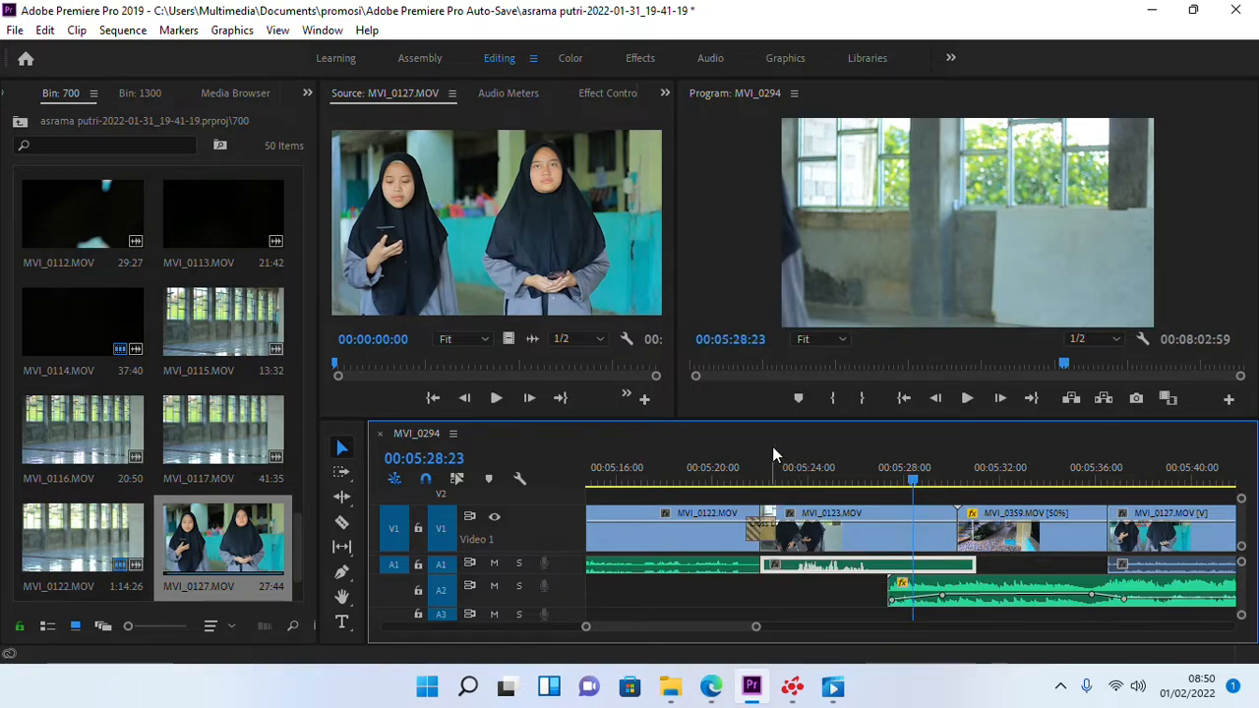
- Shift the recording under MVI_0123 earlier on A1 so it starts with the clip, and play the result
click(778, 468)
key(space)
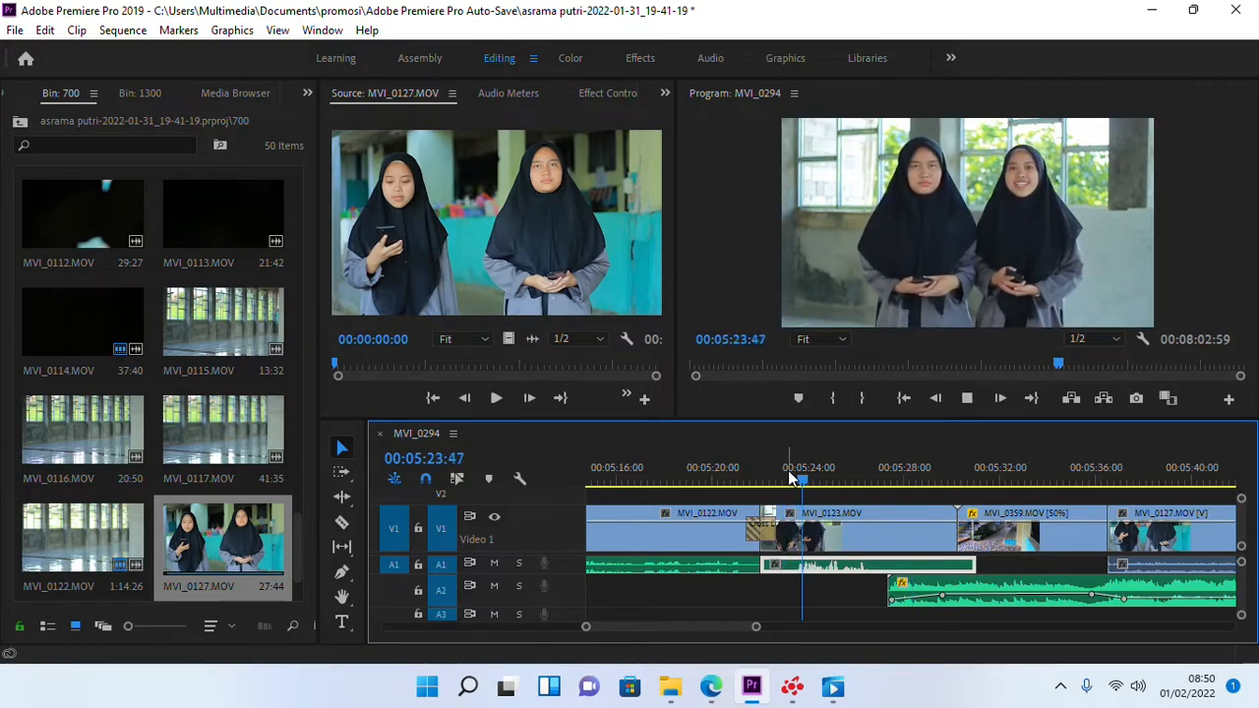
key(space)
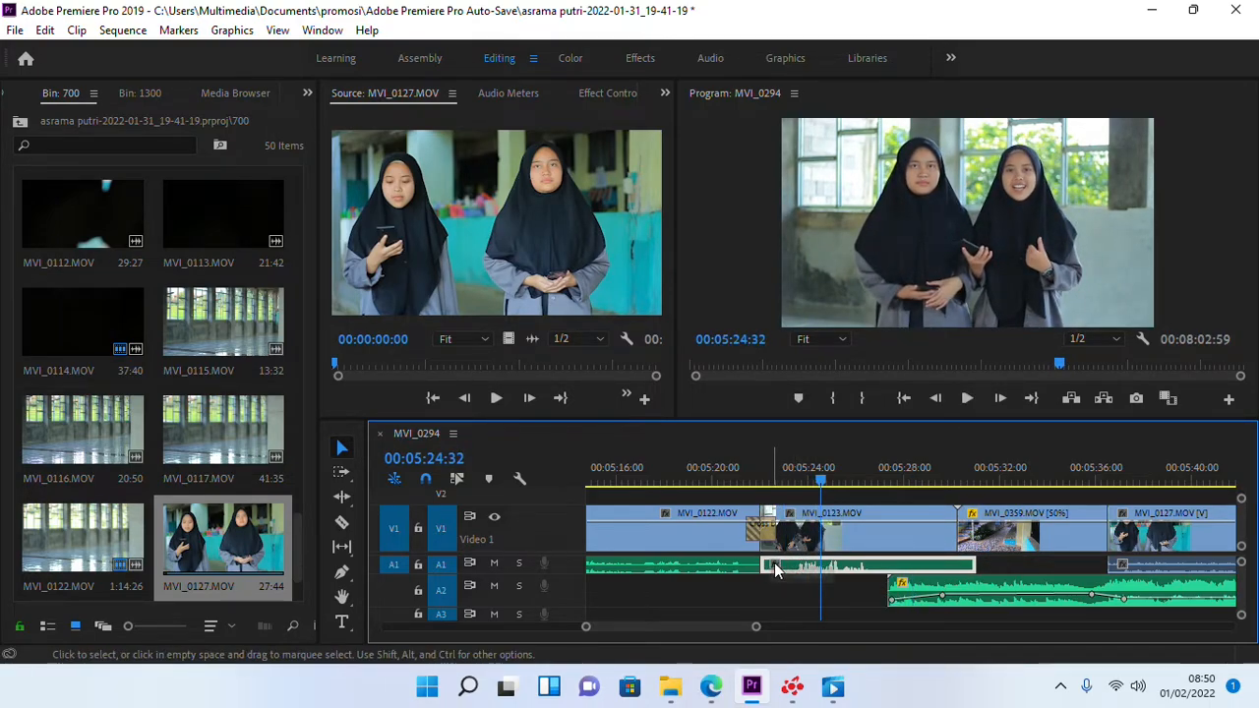
drag(773, 566, 813, 568)
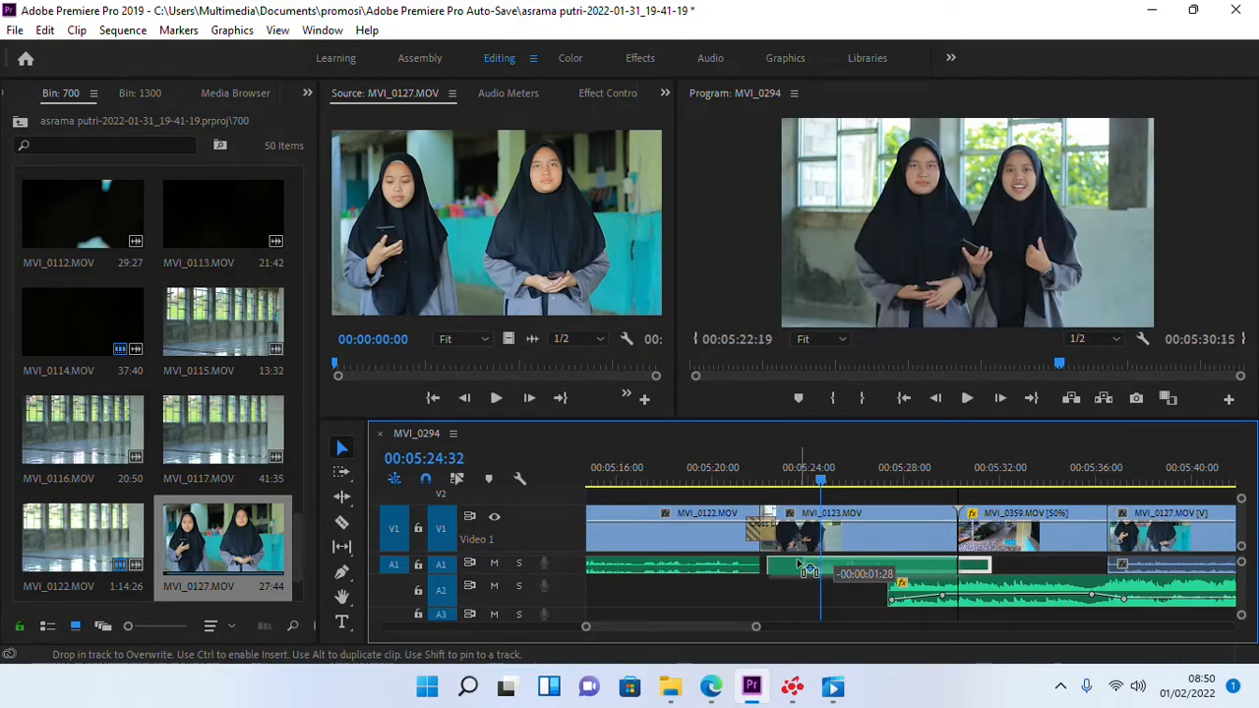
click(759, 479)
key(space)
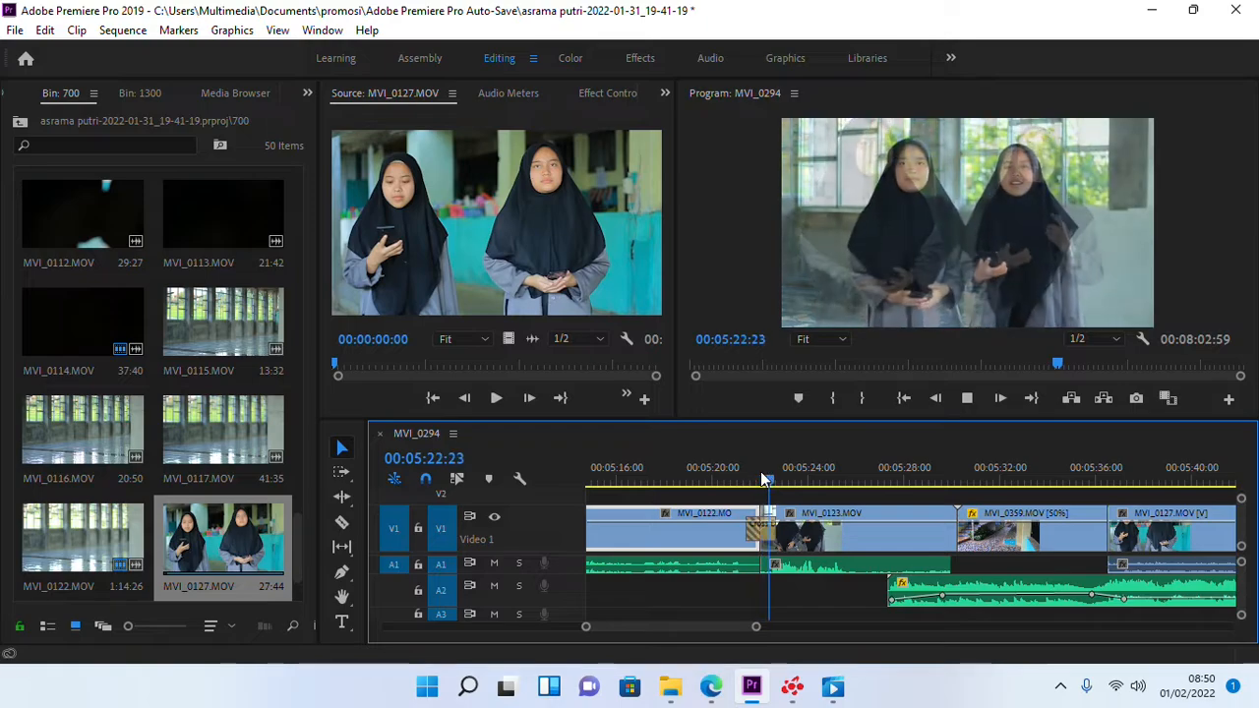
- Nudge the recording under MVI_0123 slightly later on A1 and play the clip's start to check lip sync
scroll(788, 542, up, 2)
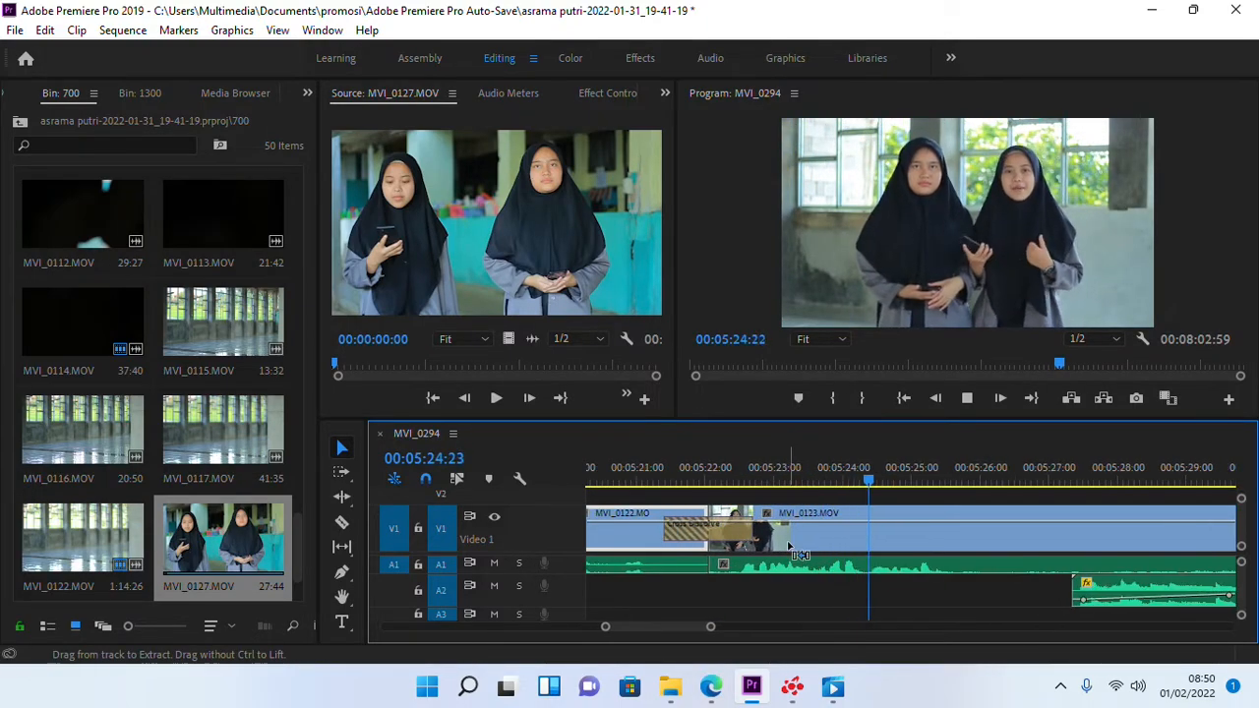
scroll(795, 556, up, 1)
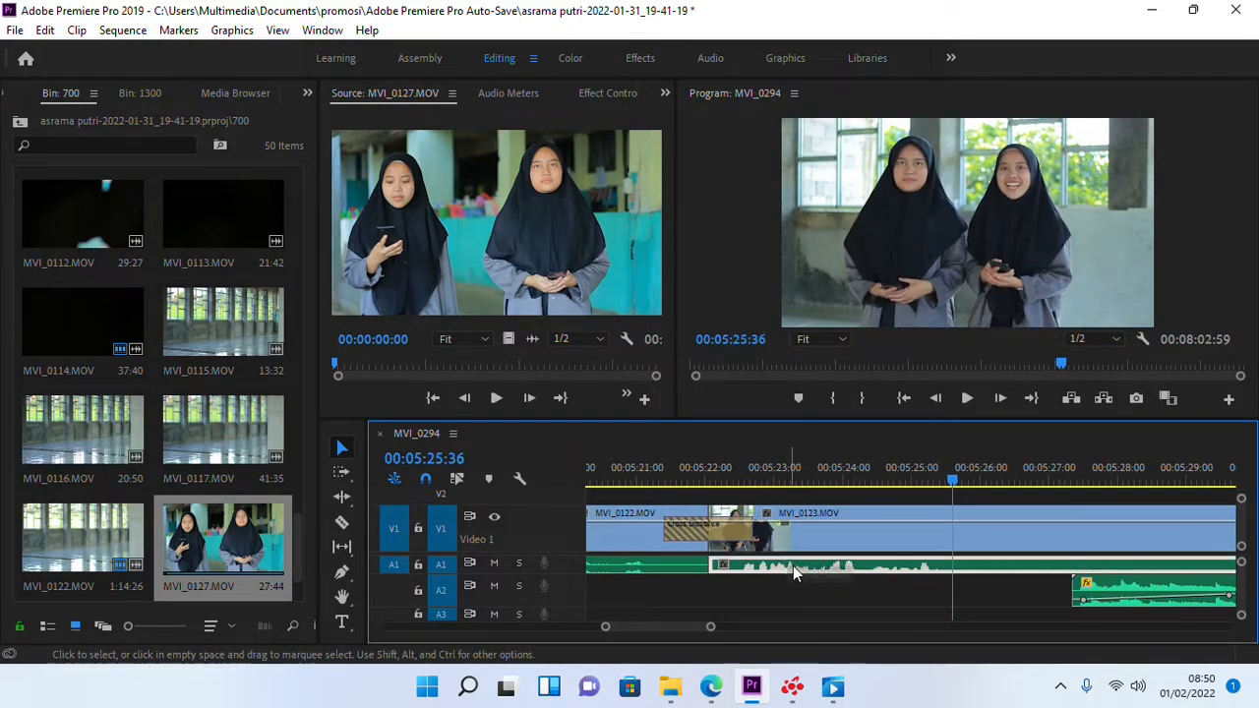
drag(807, 569, 824, 568)
click(729, 480)
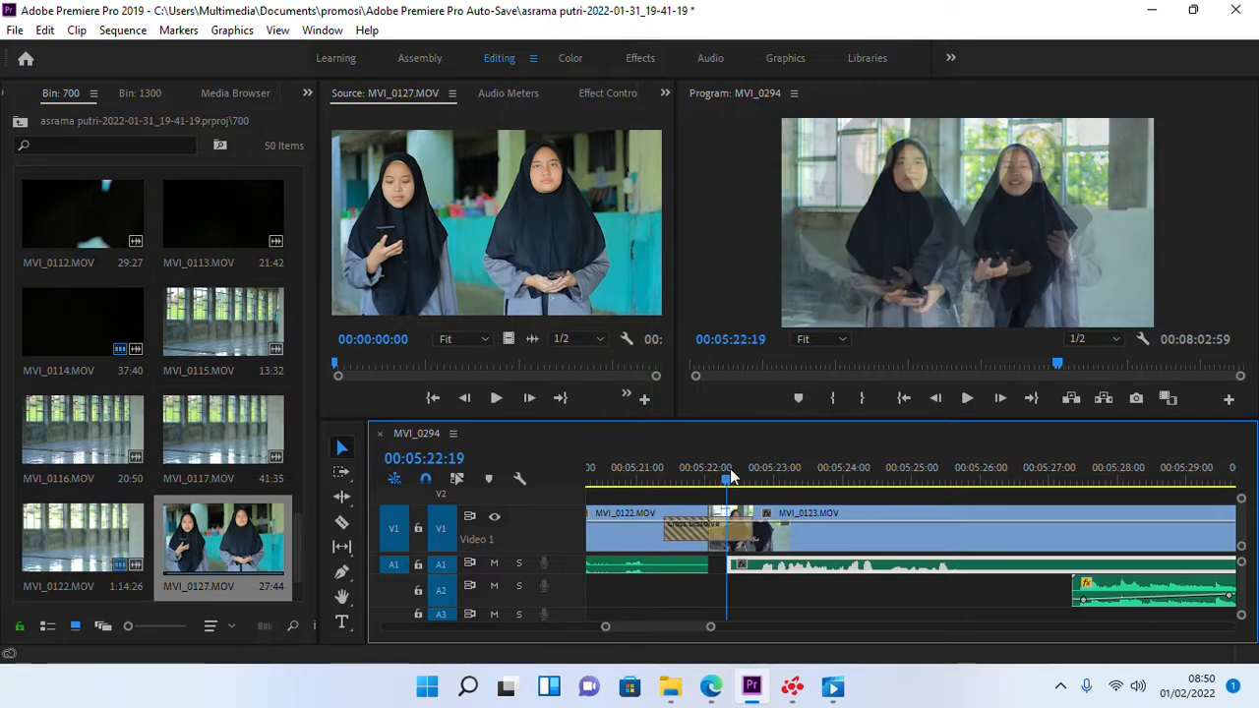
key(space)
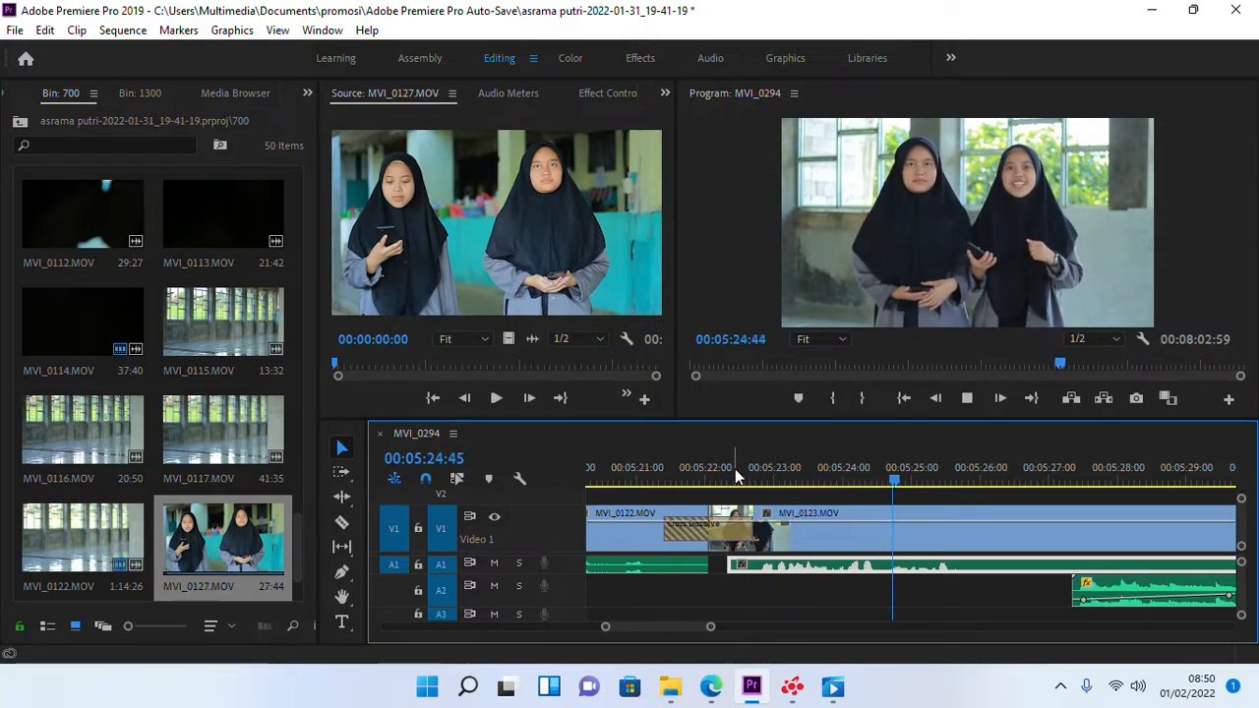
key(space)
click(658, 457)
key(space)
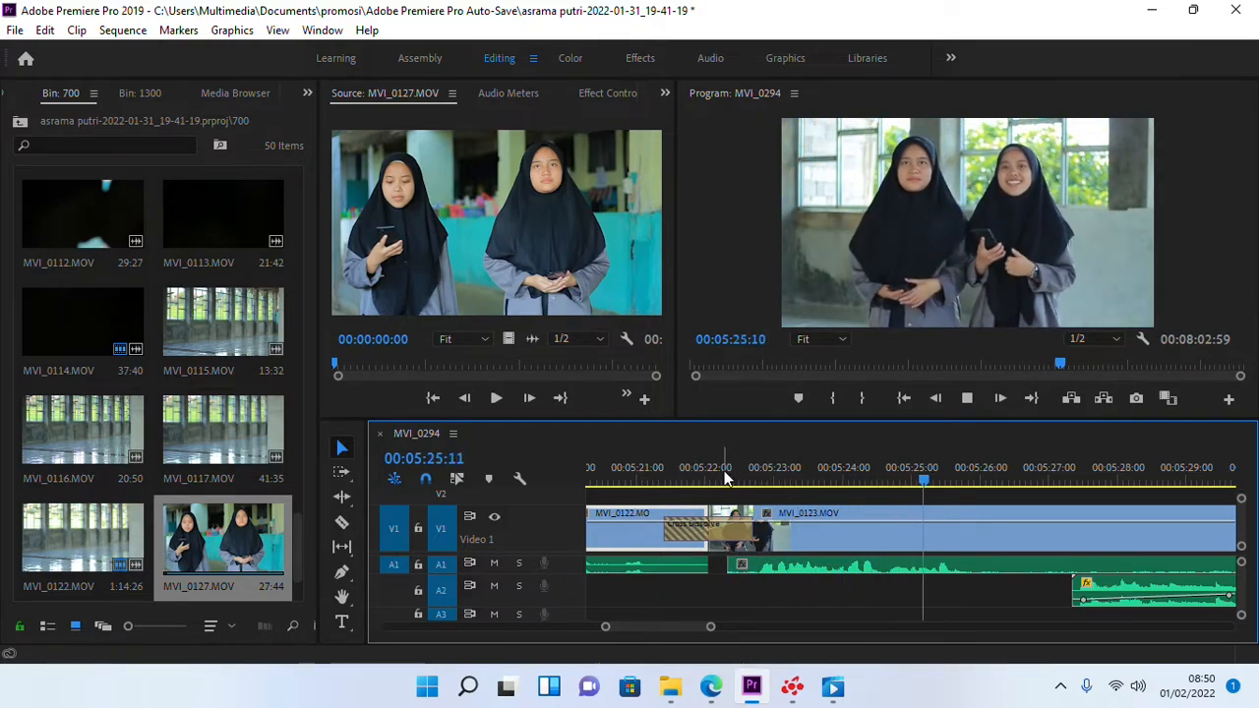
- Trim the end of MVI_0123's A1 recording to about 00:05:27:11 and move the A2 music clip slightly earlier, playing the transition
scroll(725, 472, down, 3)
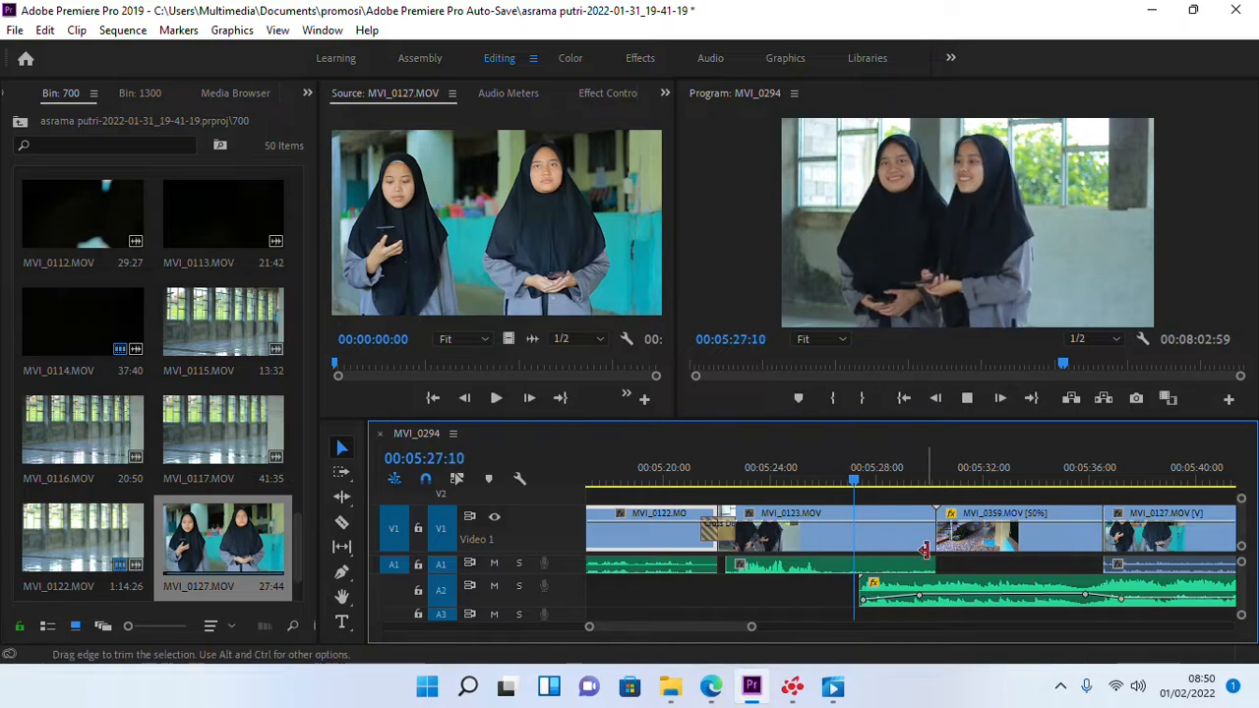
drag(924, 550, 854, 594)
scroll(878, 589, down, 2)
scroll(880, 588, up, 1)
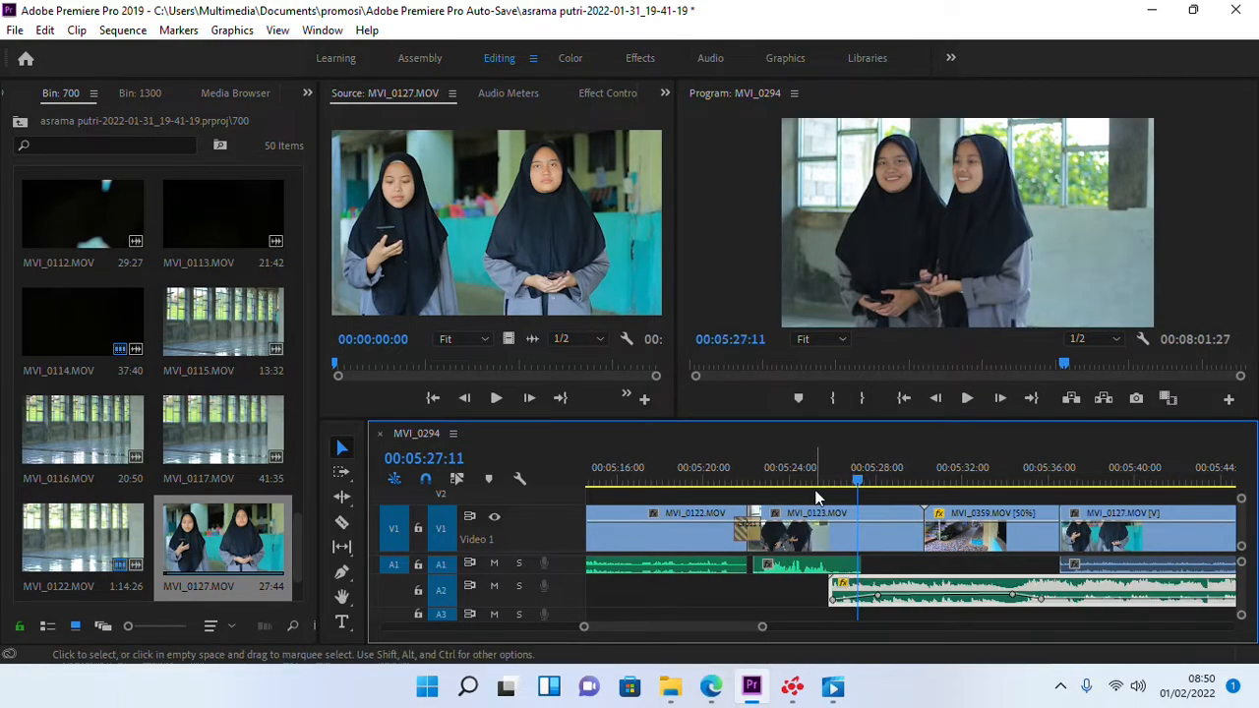
click(814, 479)
key(space)
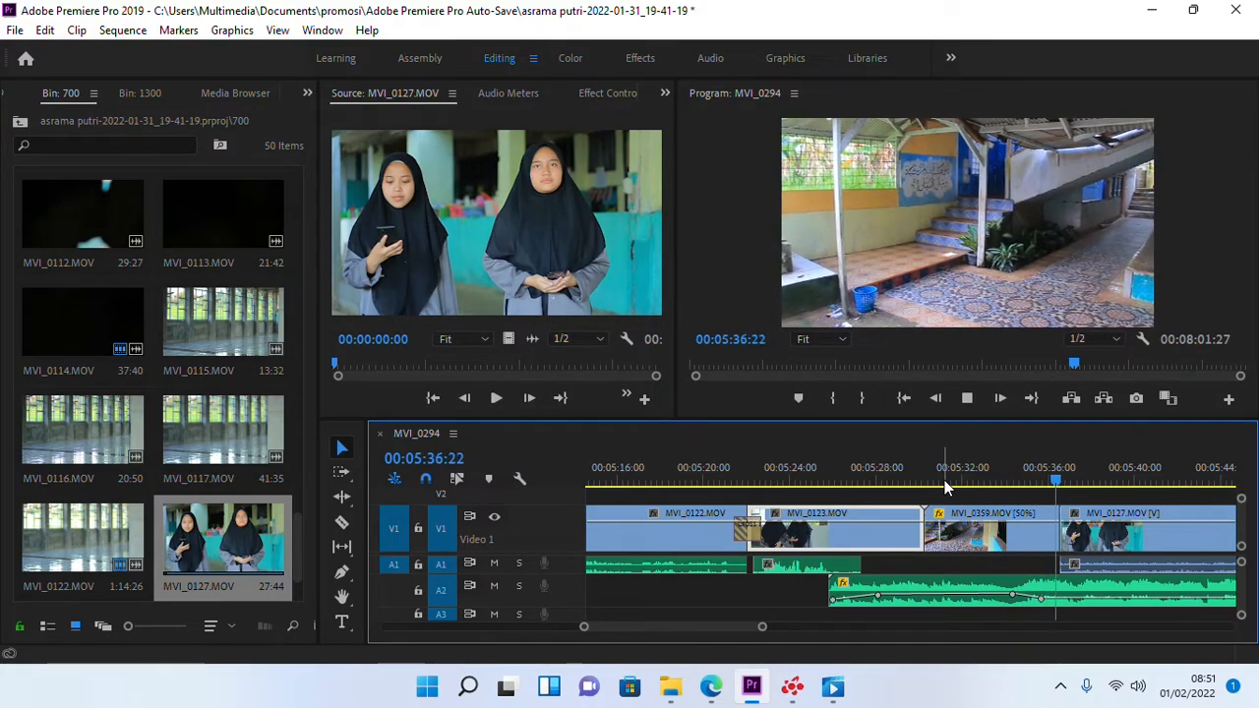
- Move the two fade-down volume keyframes of the A2 music later, around the start of MVI_0127, and play the transition
key(space)
mouse_move(1039, 602)
mouse_down()
mouse_move(1061, 607)
mouse_move(1029, 596)
mouse_up()
click(1006, 482)
key(space)
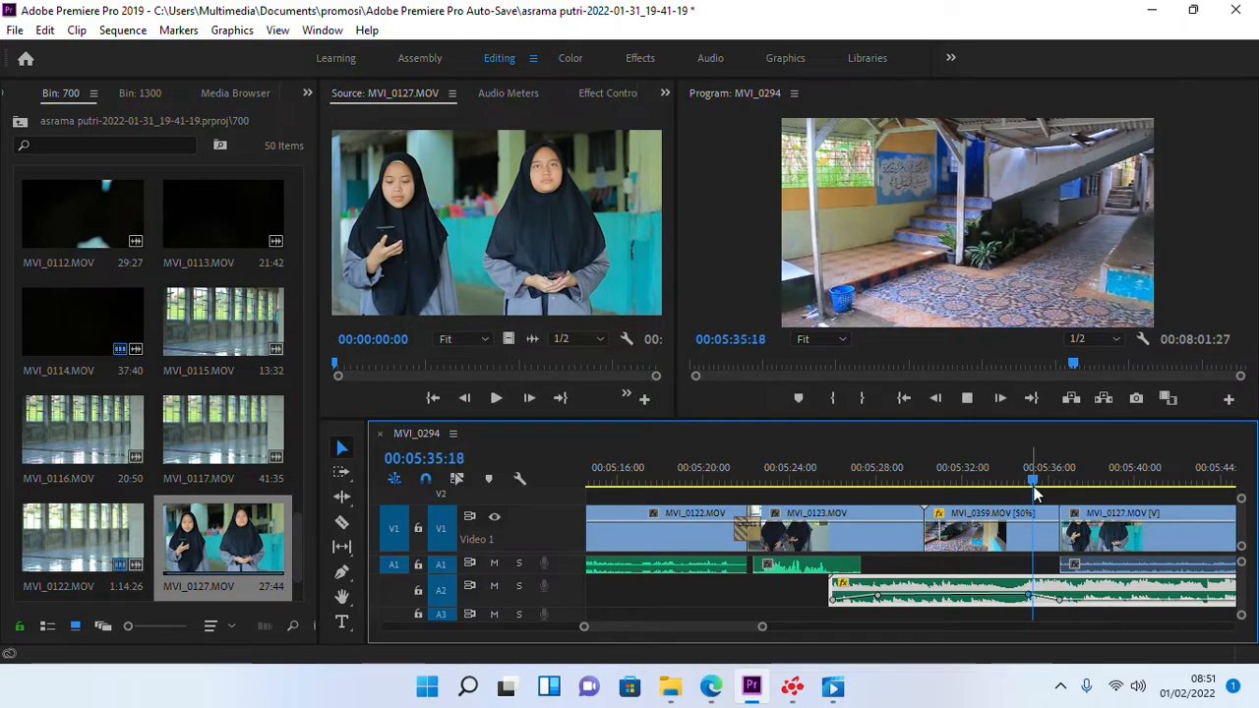
key(space)
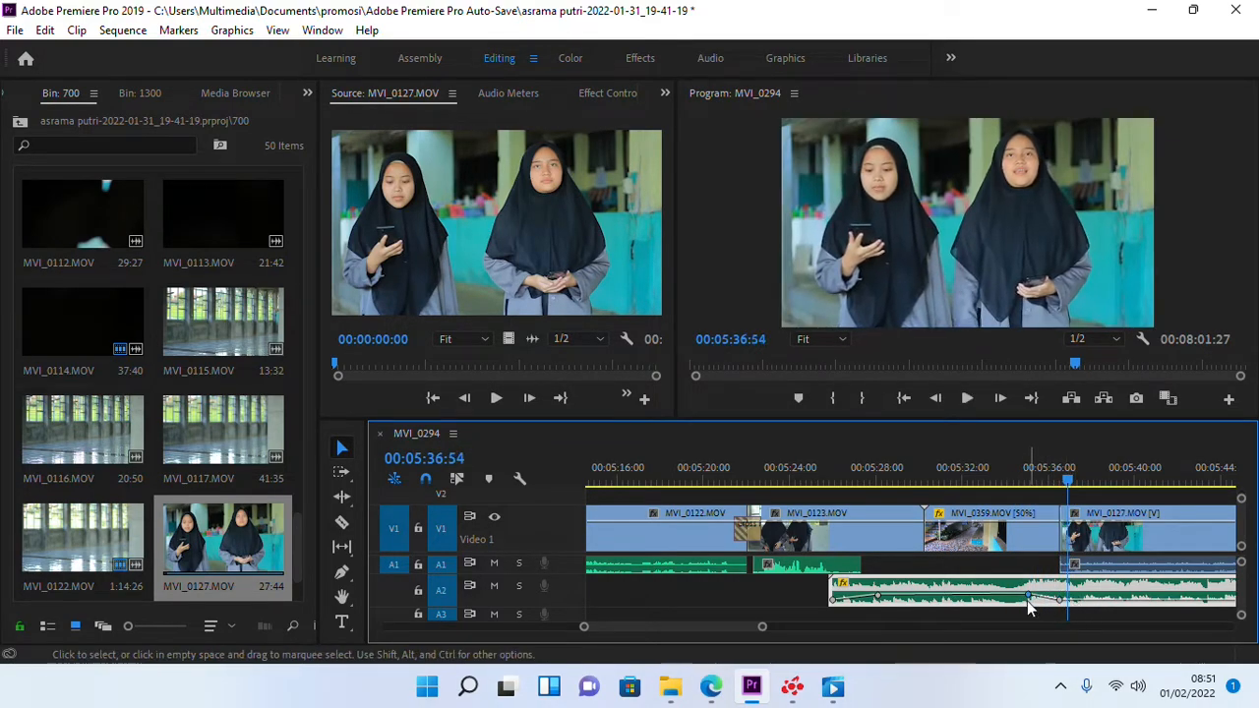
drag(1059, 603, 1069, 598)
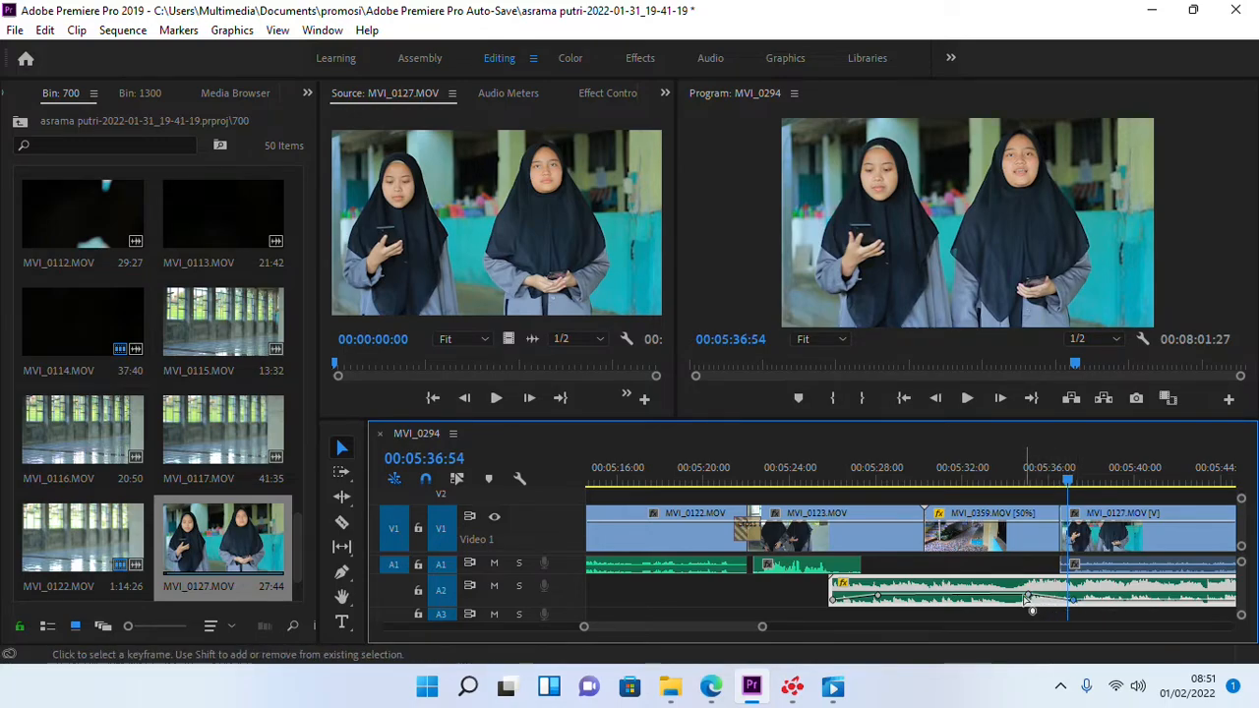
click(1002, 481)
key(space)
scroll(926, 578, down, 2)
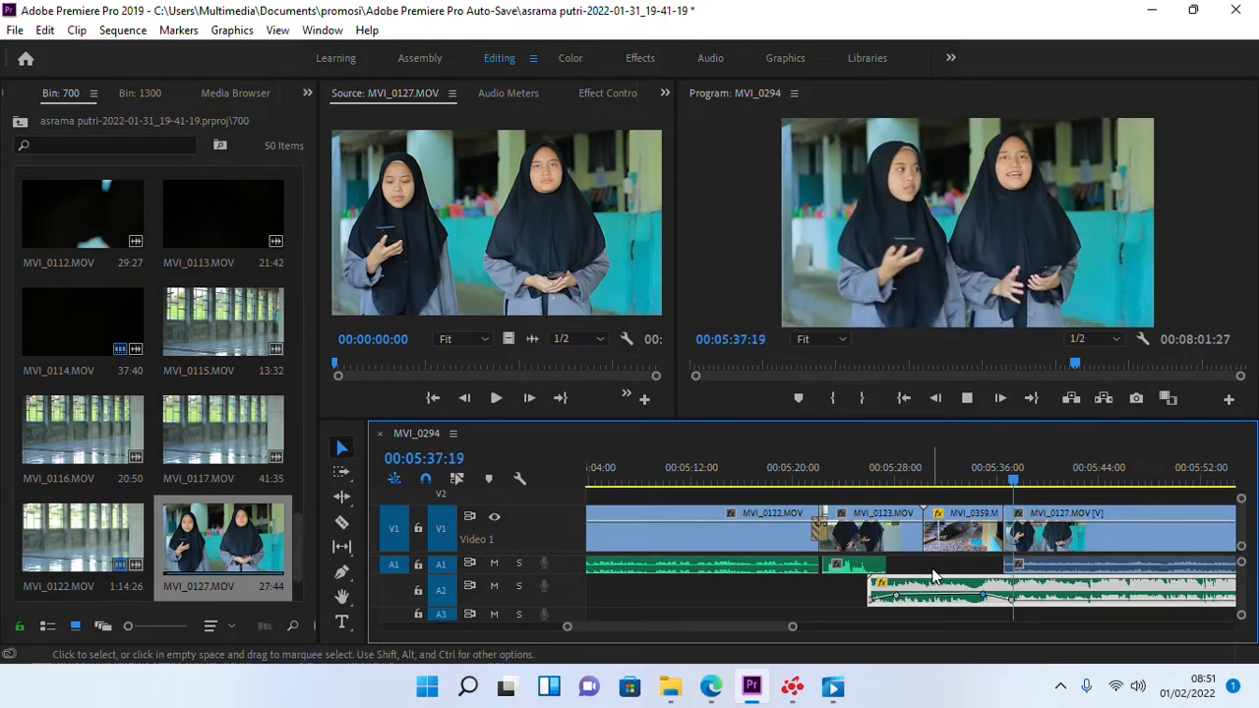
scroll(935, 578, down, 1)
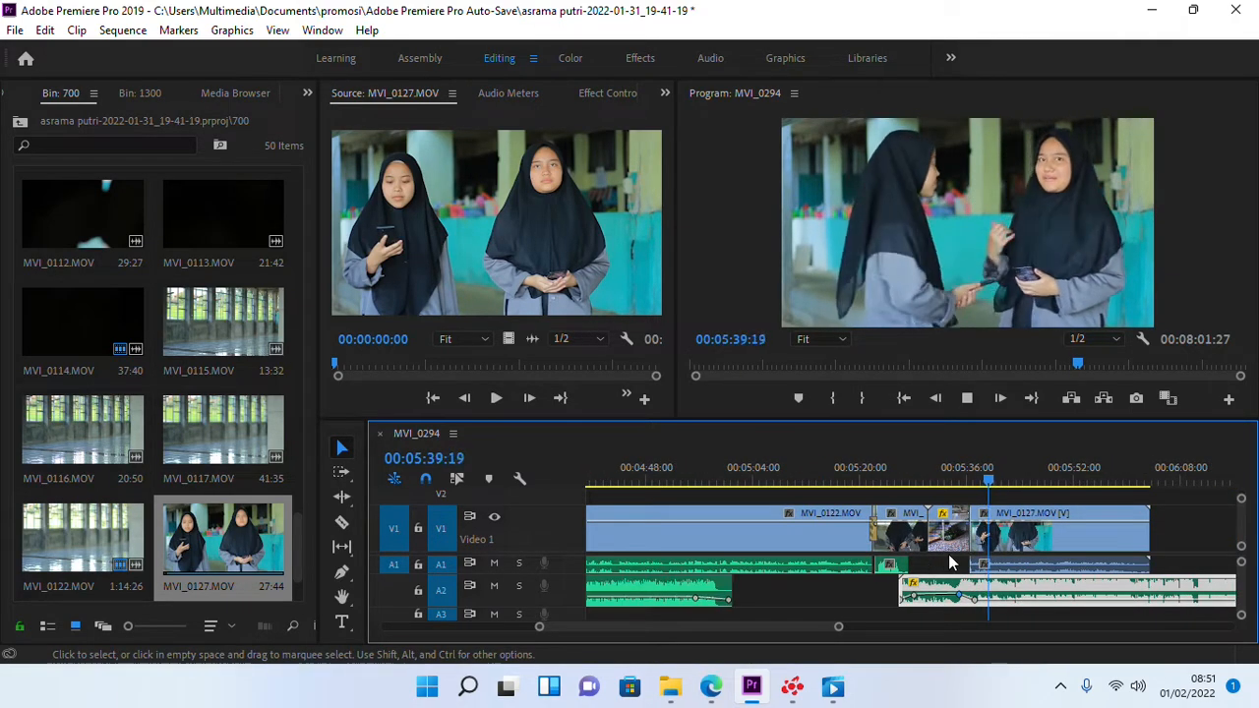
- Switch to the rekaman hp lab folder and listen to recording 9_b in the music player
mouse_move(676, 689)
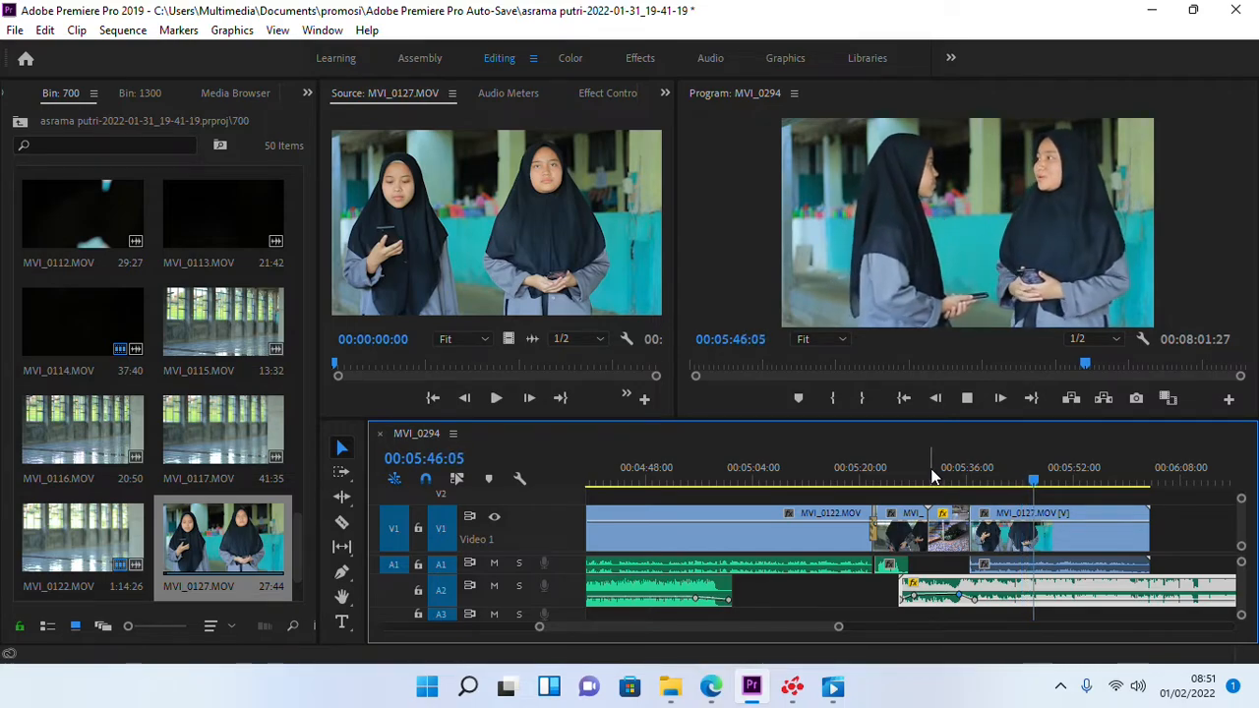
click(670, 686)
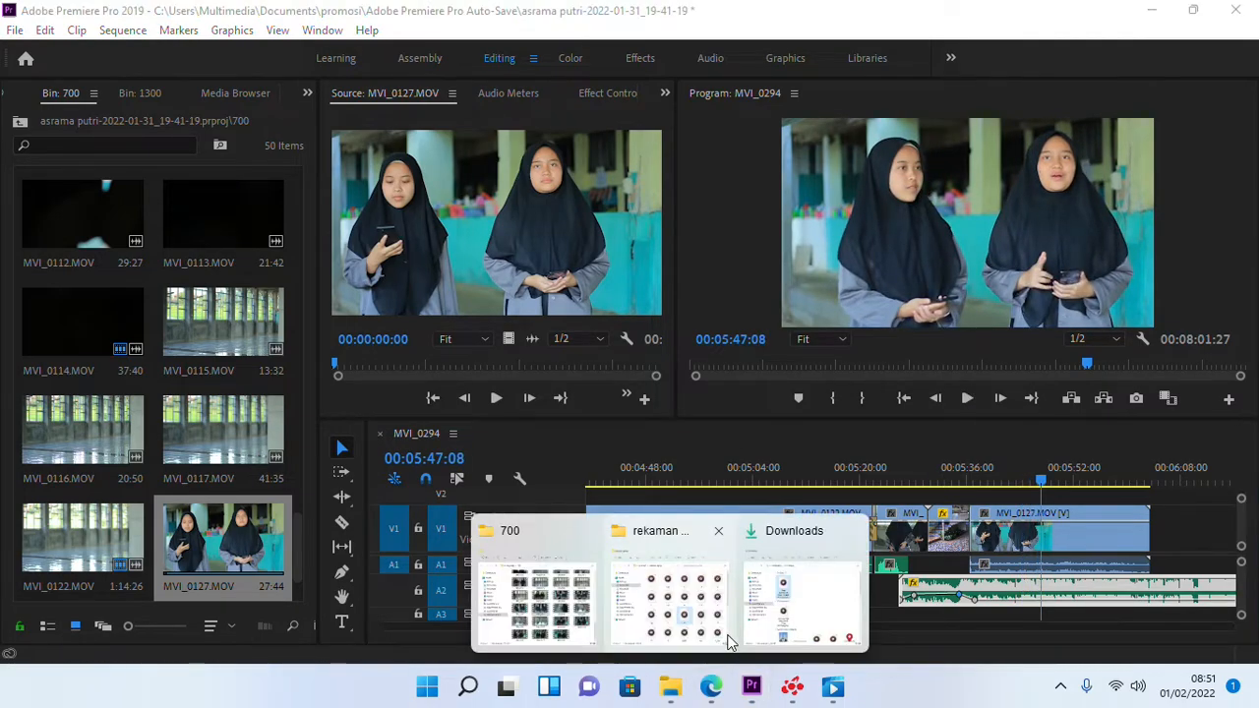
click(729, 642)
double_click(636, 443)
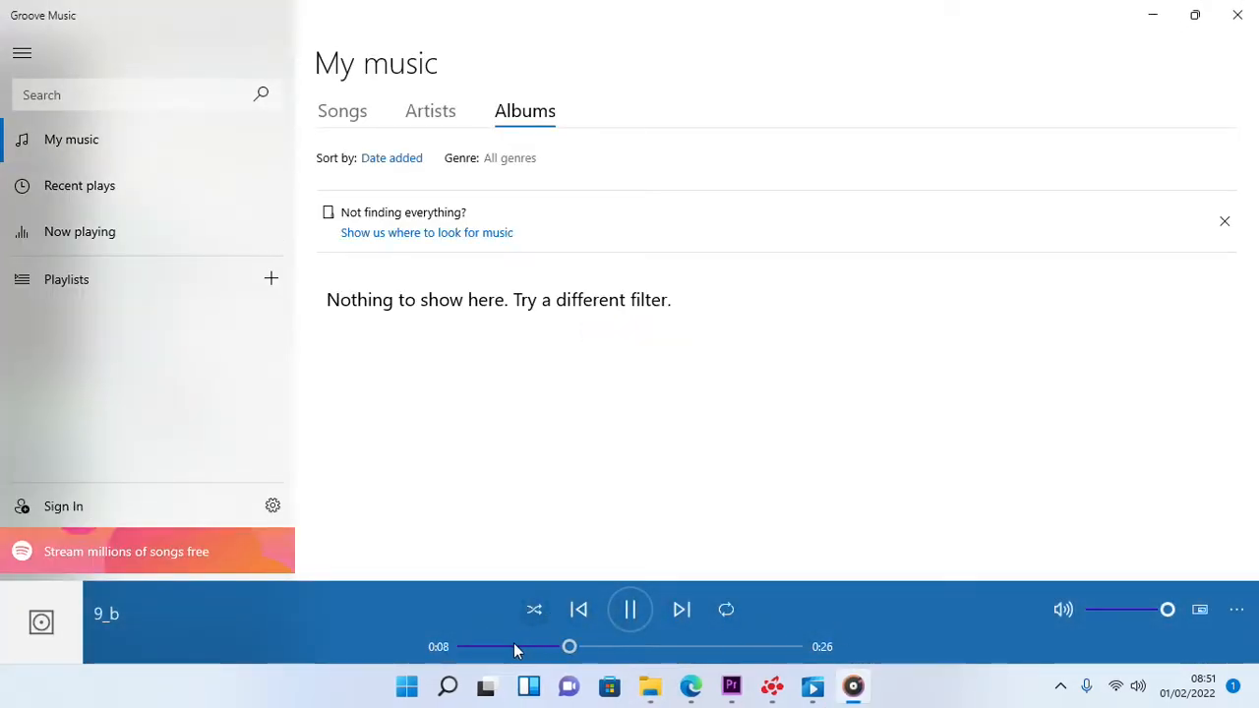
drag(514, 649, 467, 647)
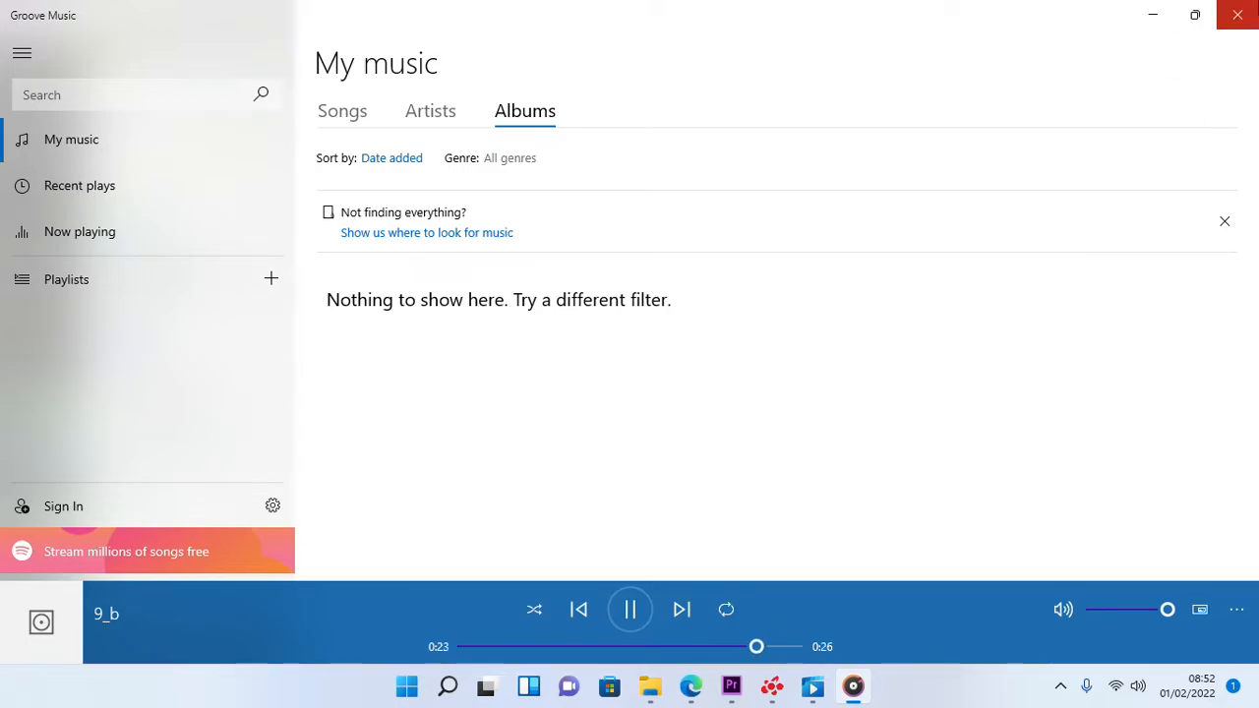
click(1238, 15)
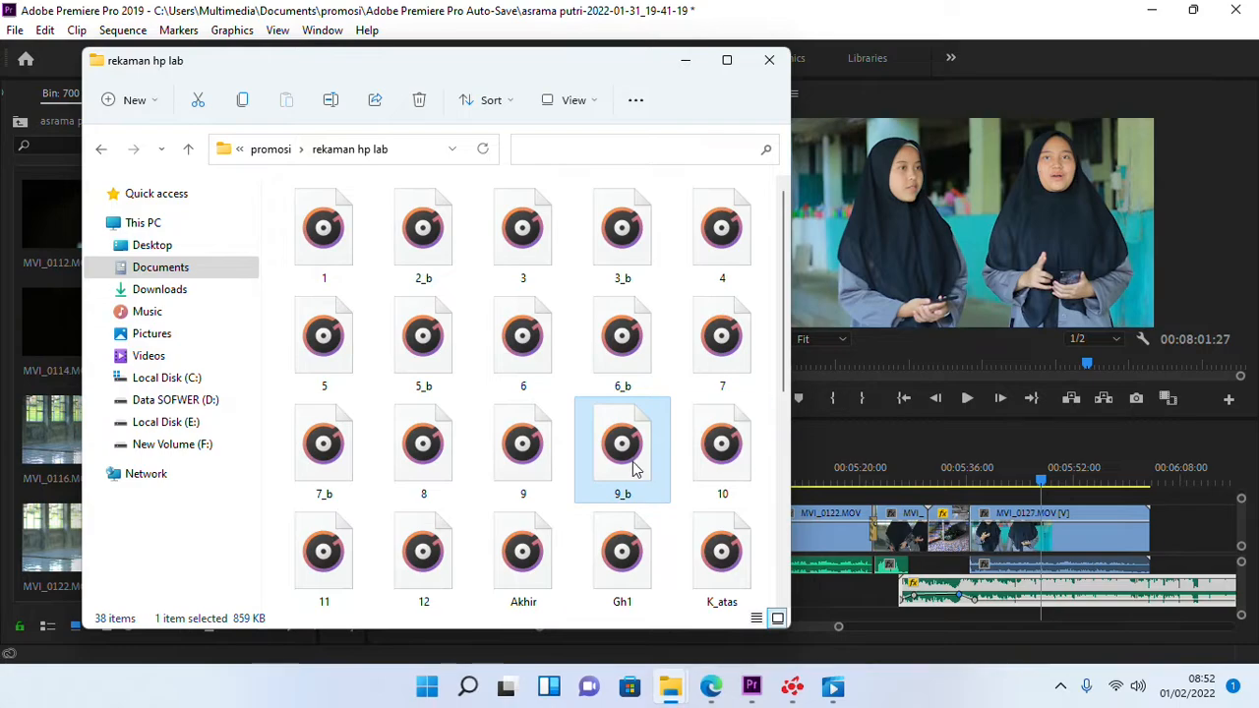
- Add recording 9_b to track A3 beneath the start of MVI_0127 and play the section
drag(635, 470, 979, 615)
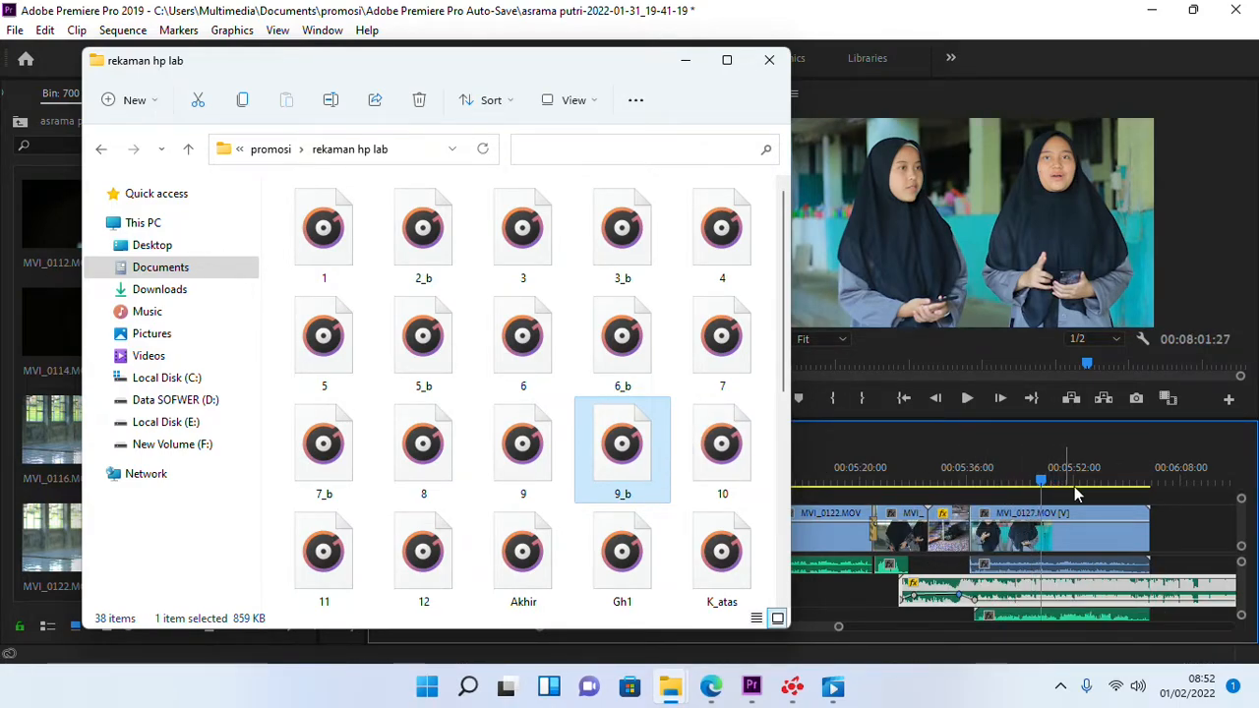
click(960, 478)
scroll(1018, 509, up, 4)
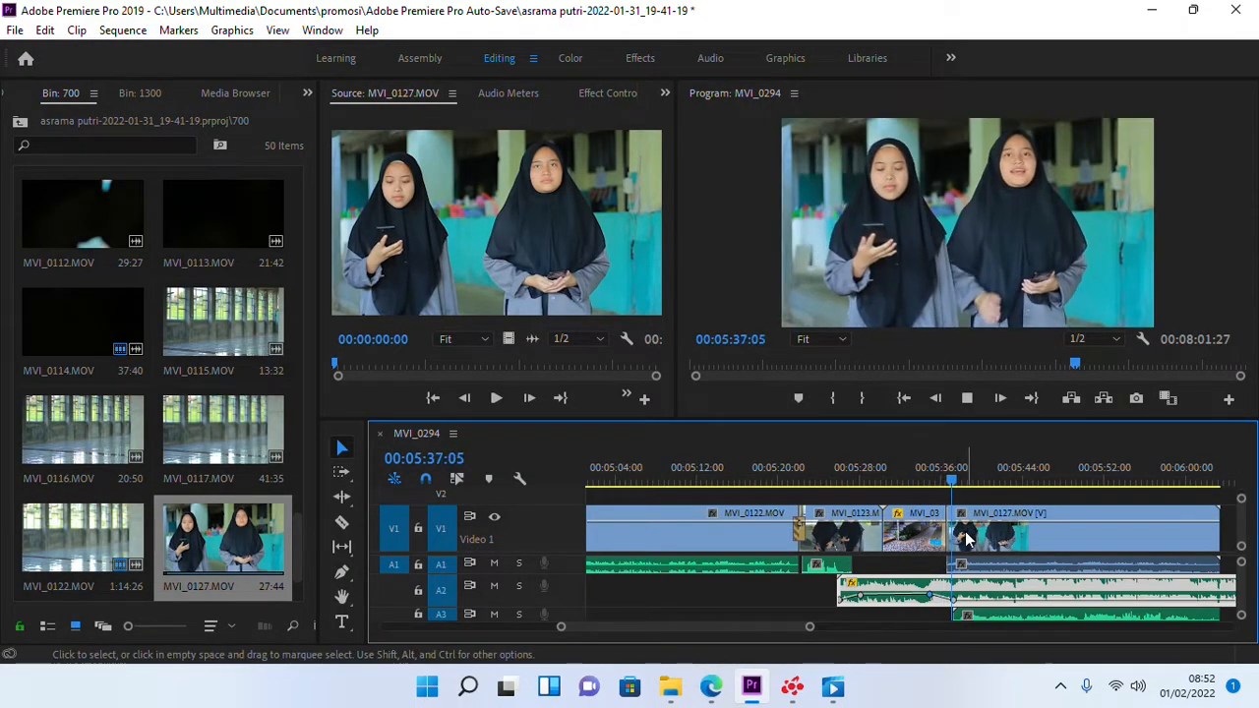
scroll(1016, 557, up, 3)
scroll(1013, 551, up, 2)
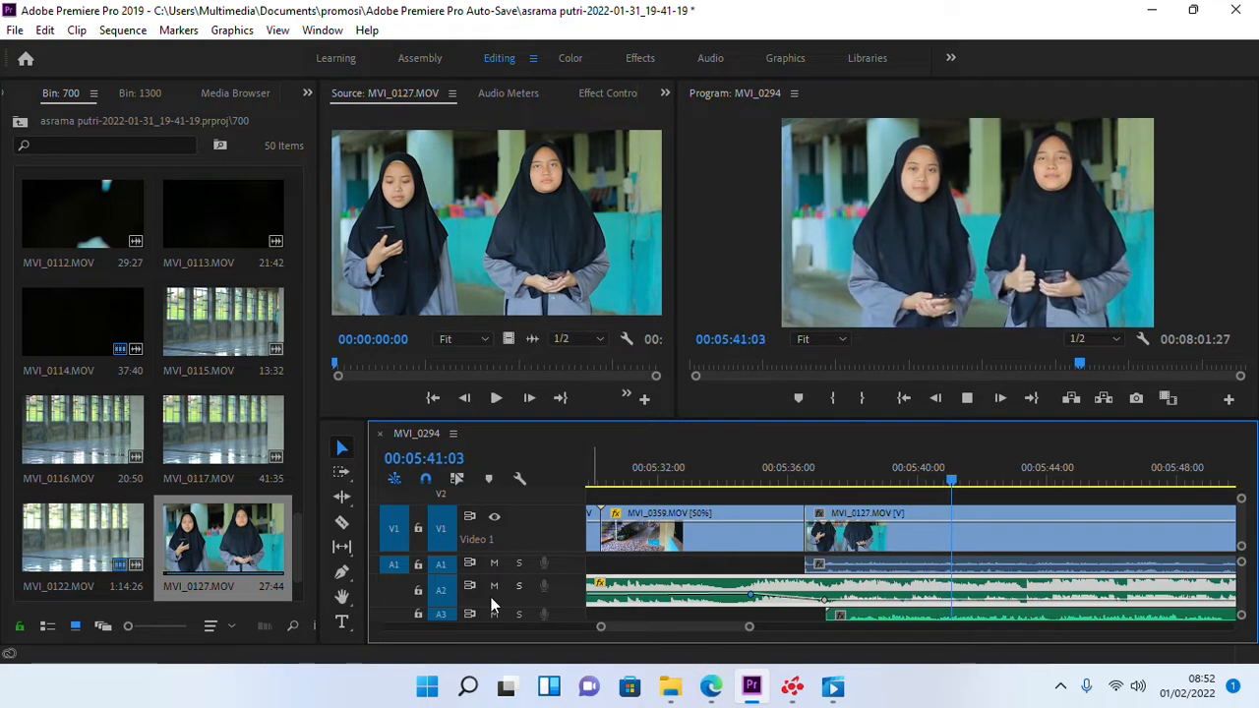
- Mute track A1 and replay the start of MVI_0127 to hear recording 9_b without the camera audio
click(494, 563)
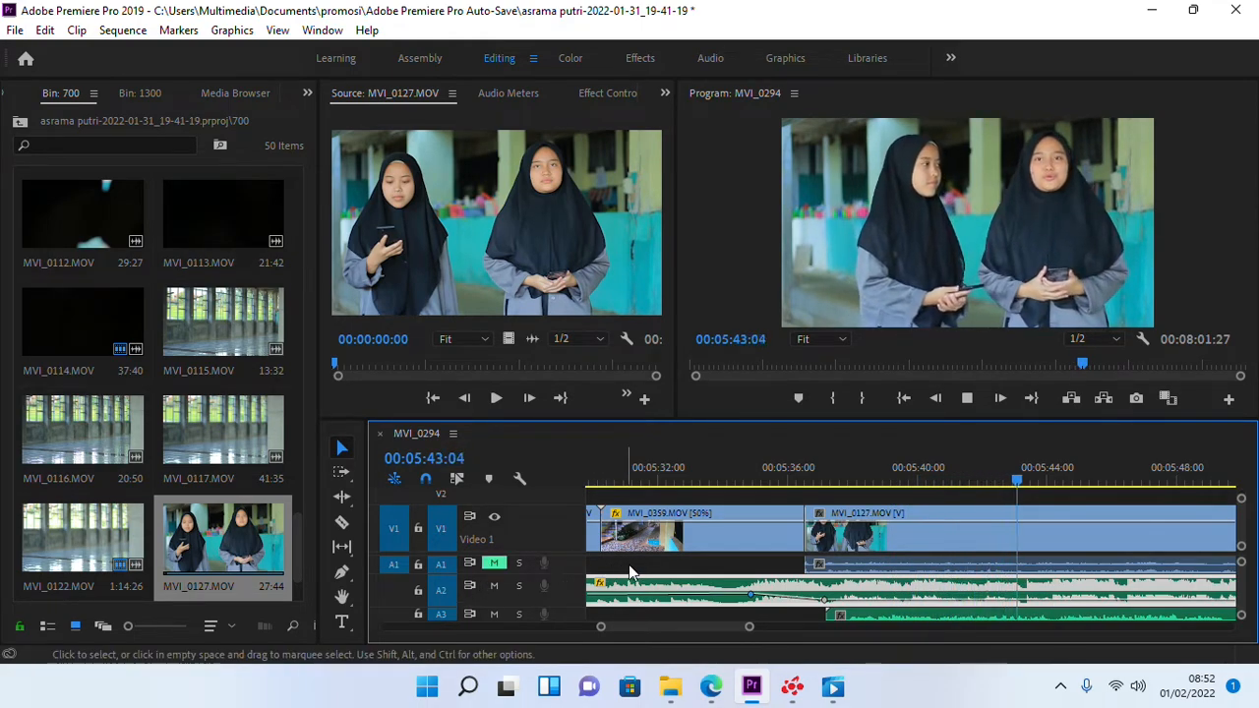
key(space)
click(830, 467)
key(space)
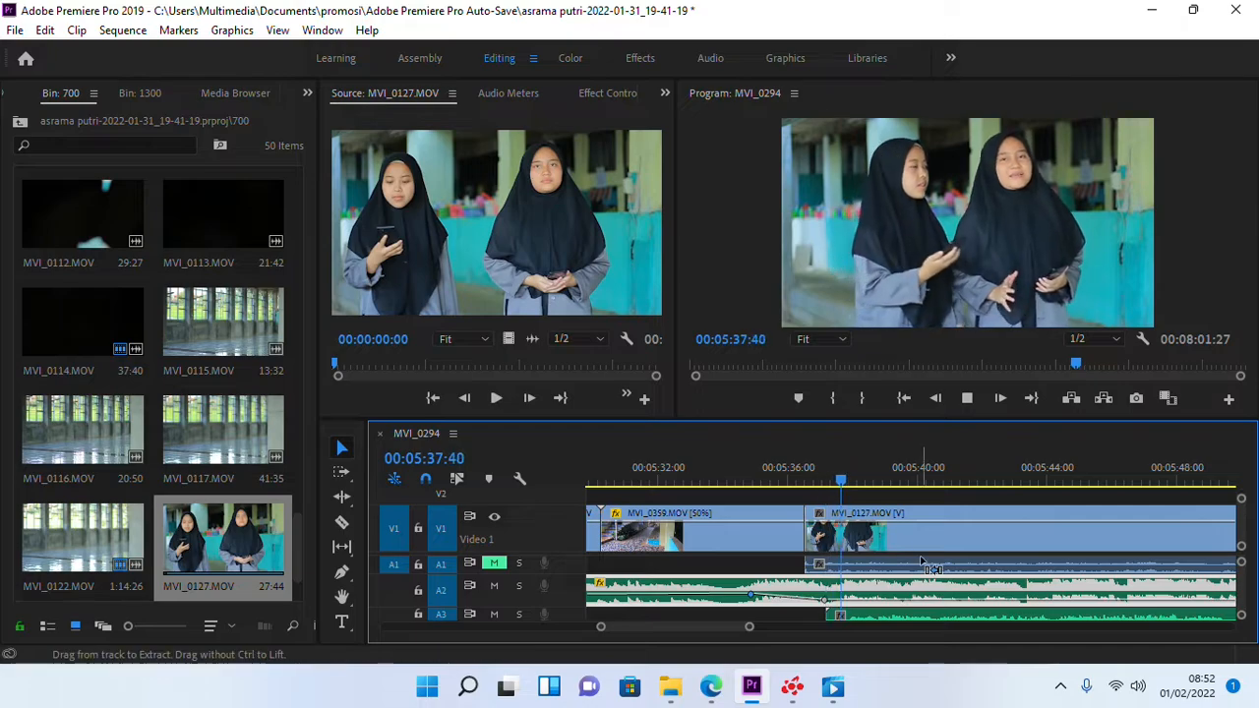
- Shift recording 9_b slightly earlier on A3 to match the speakers in MVI_0127, and play it back
scroll(925, 564, up, 1)
key(space)
scroll(781, 608, up, 2)
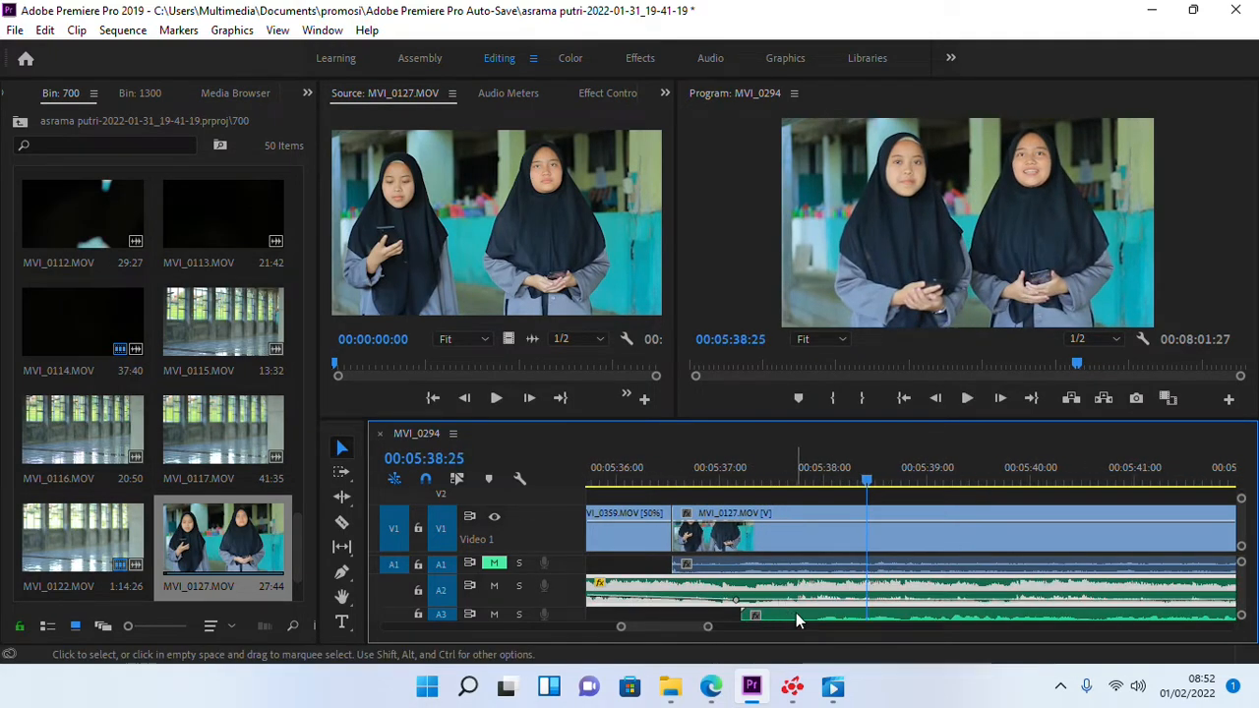
drag(797, 615, 762, 615)
click(724, 484)
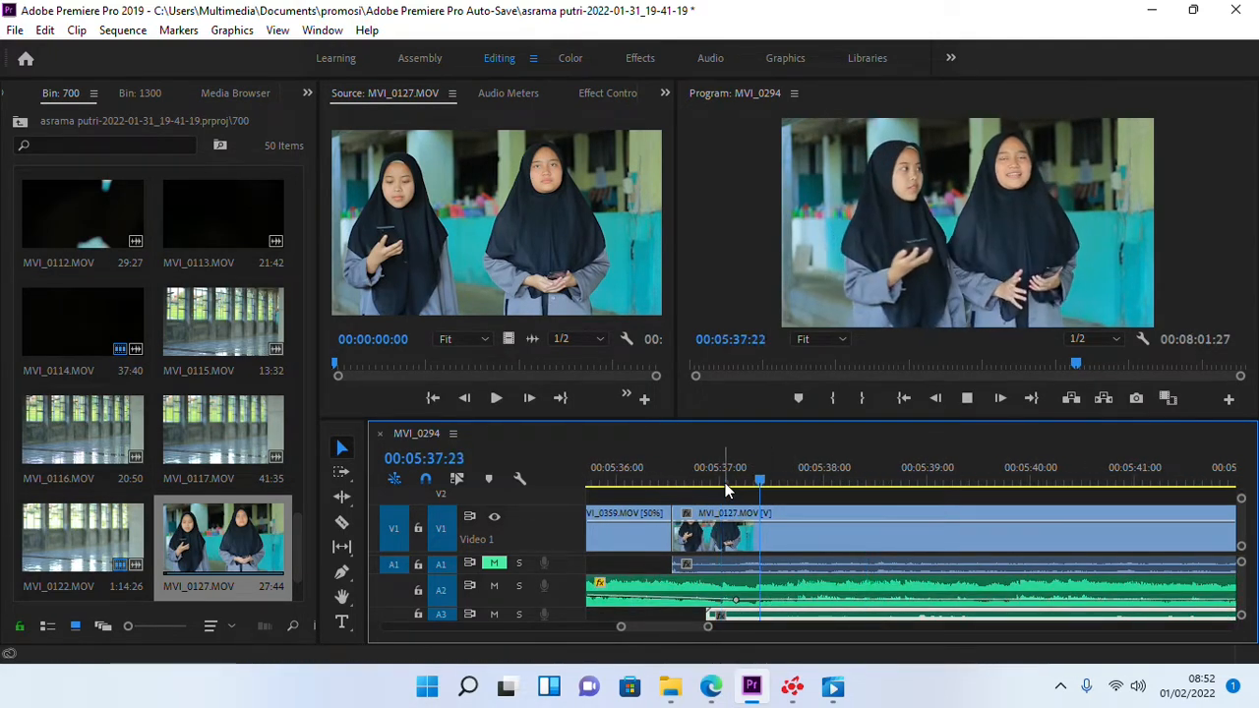
scroll(728, 487, down, 3)
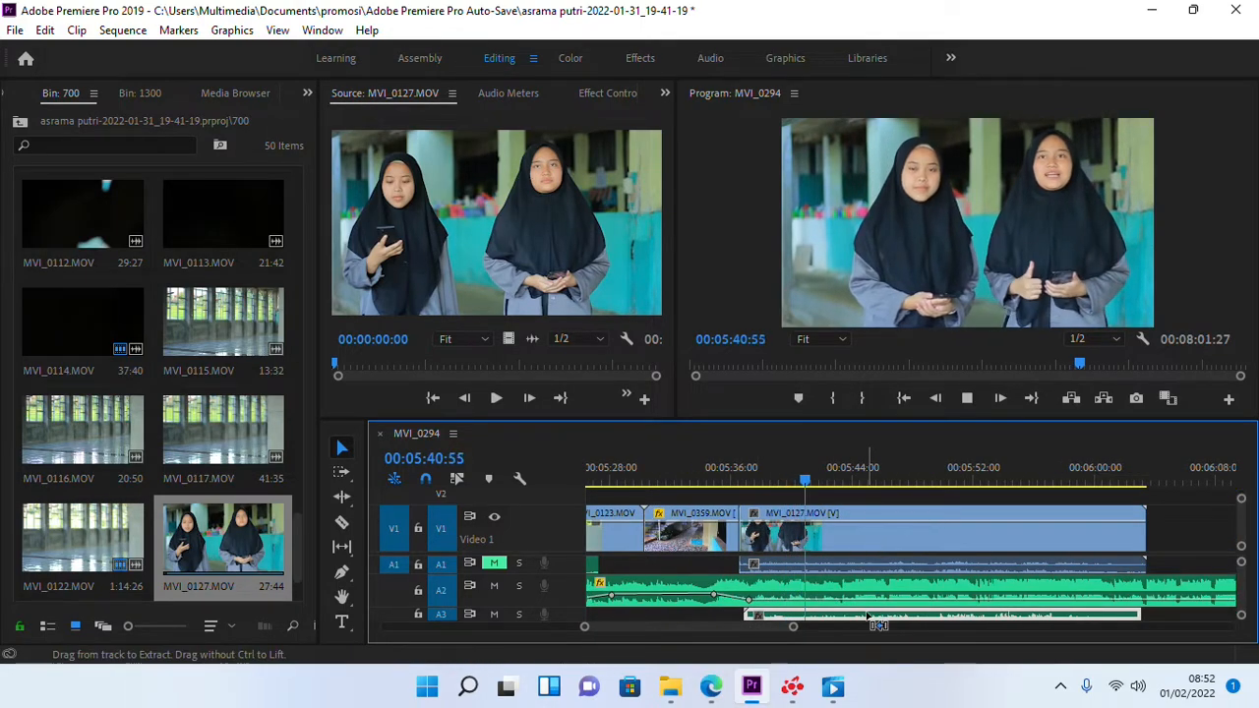
key(space)
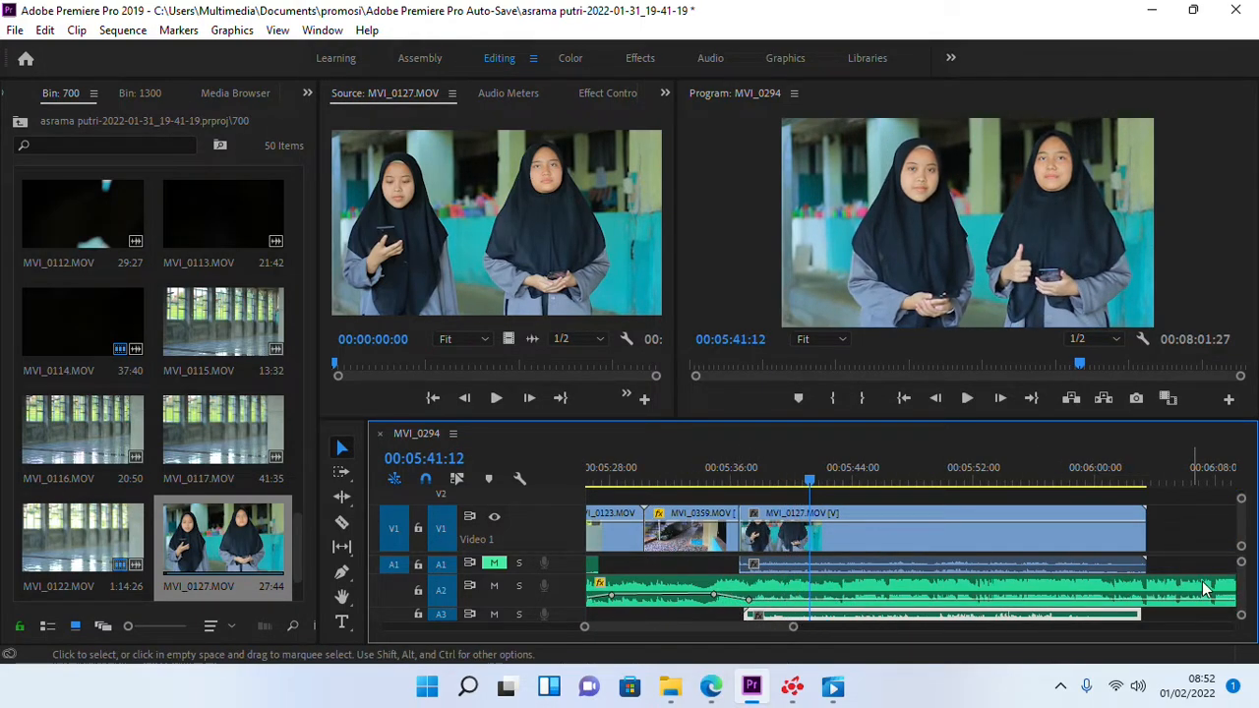
scroll(1245, 588, down, 2)
scroll(1063, 595, up, 2)
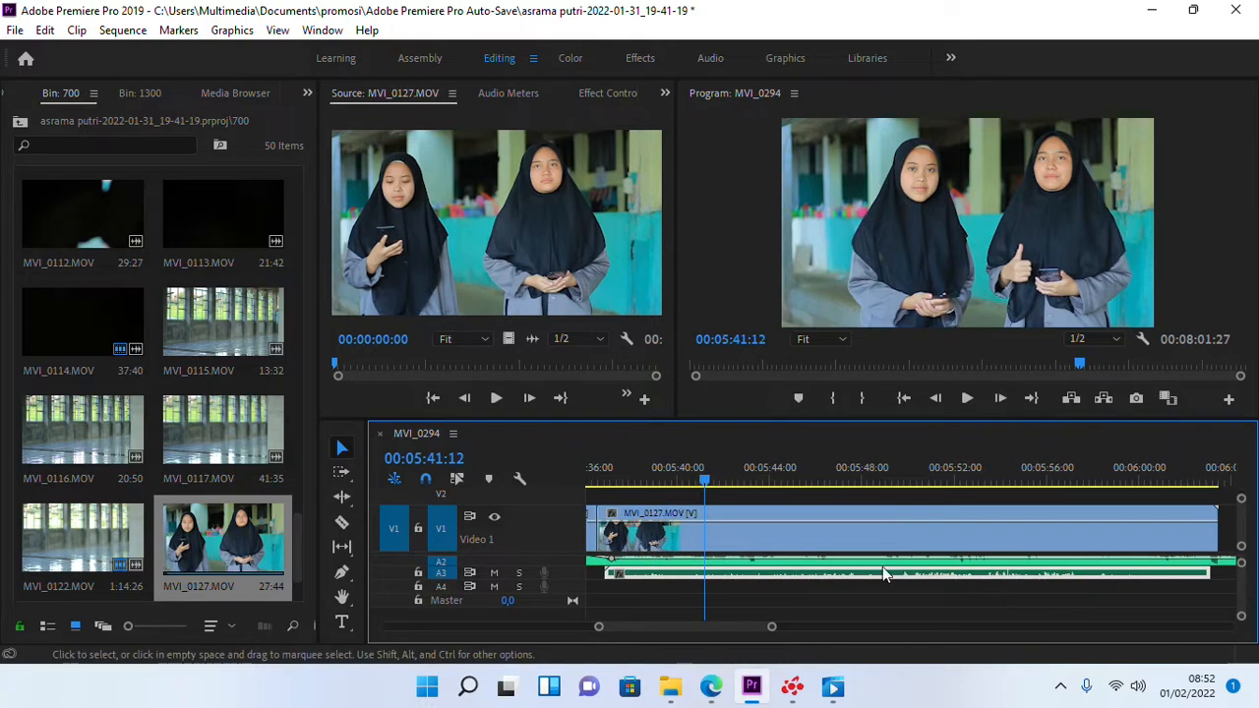
- Switch to the Assembly workspace and dock the MVI_0294 timeline with the bins in the large panel group
drag(1241, 562, 1242, 567)
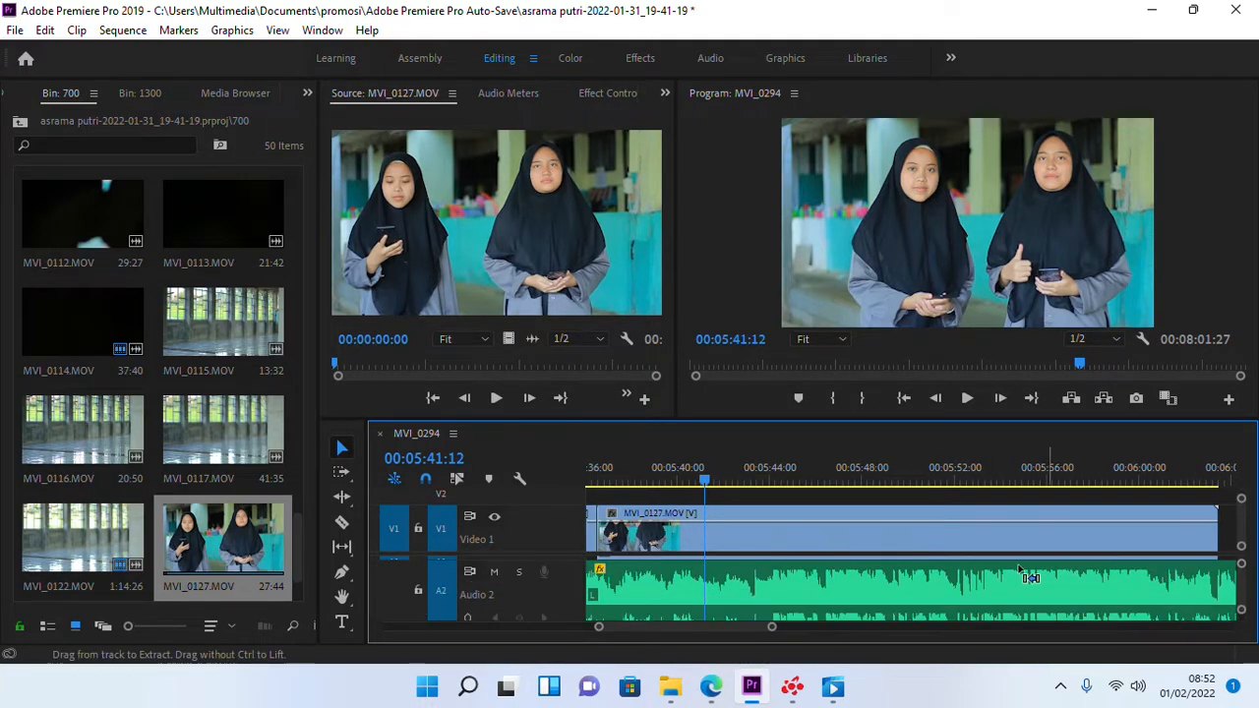
scroll(1030, 577, down, 3)
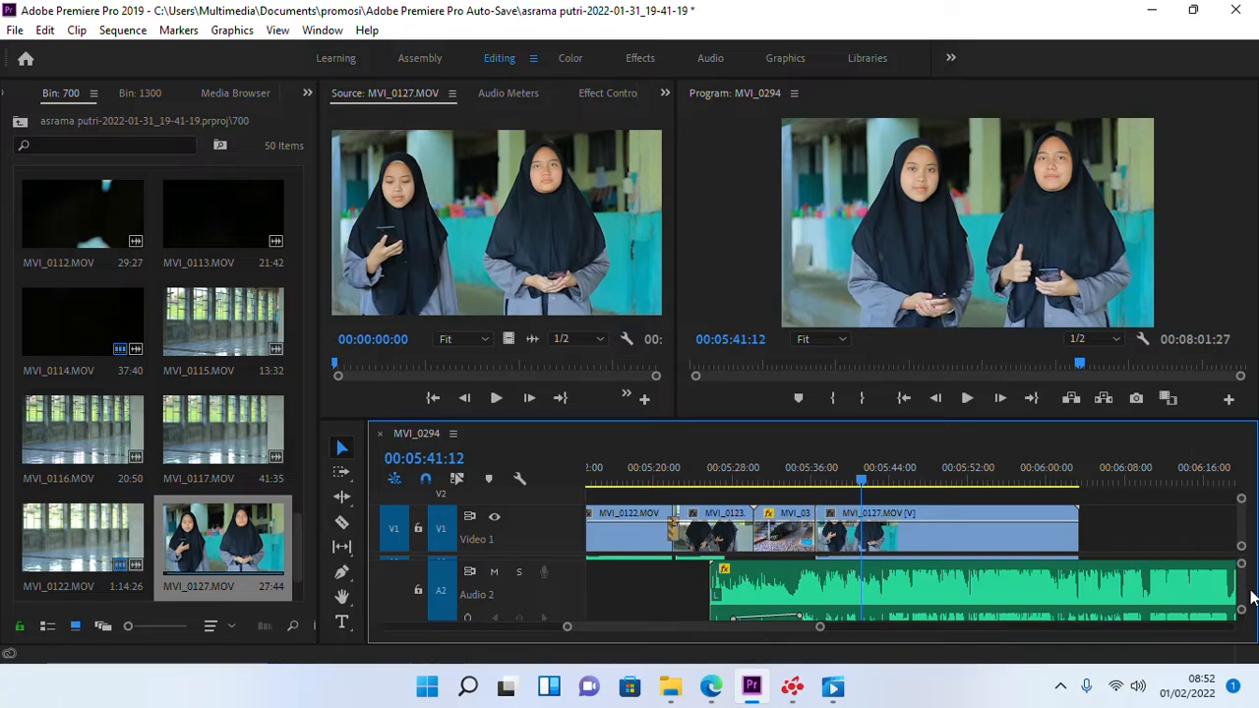
drag(1241, 593, 1241, 597)
scroll(1082, 597, up, 3)
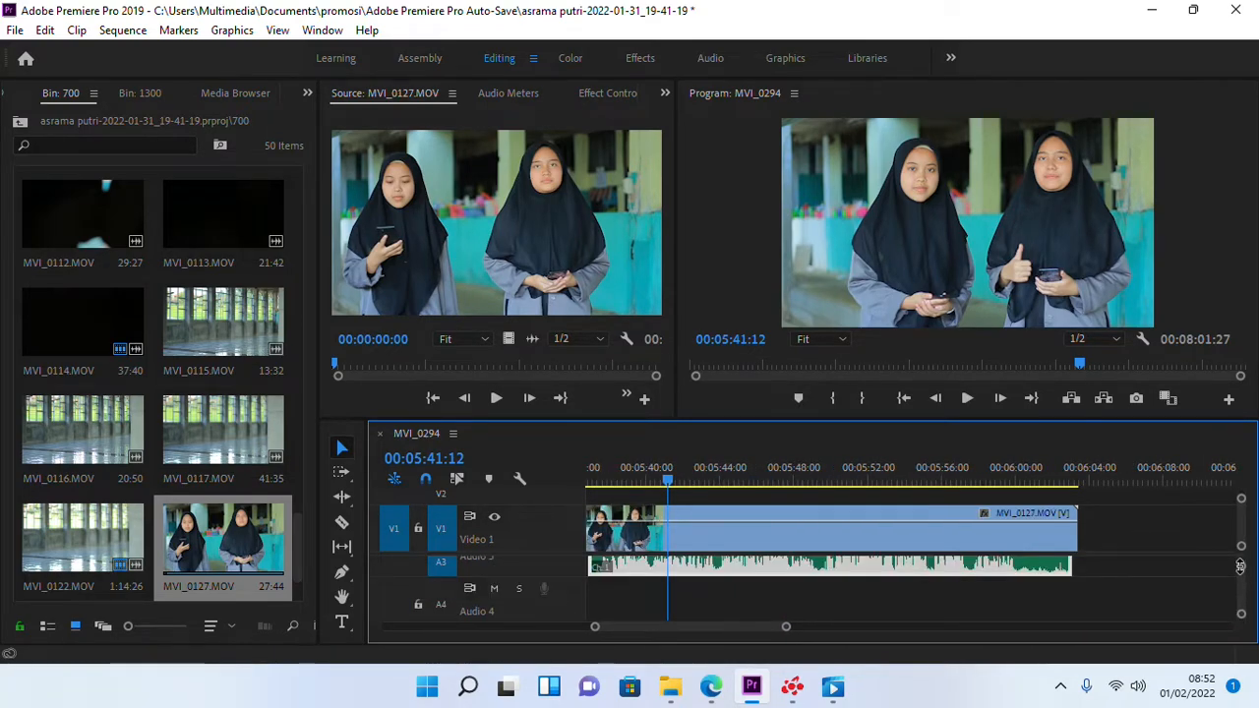
drag(1241, 566, 1241, 581)
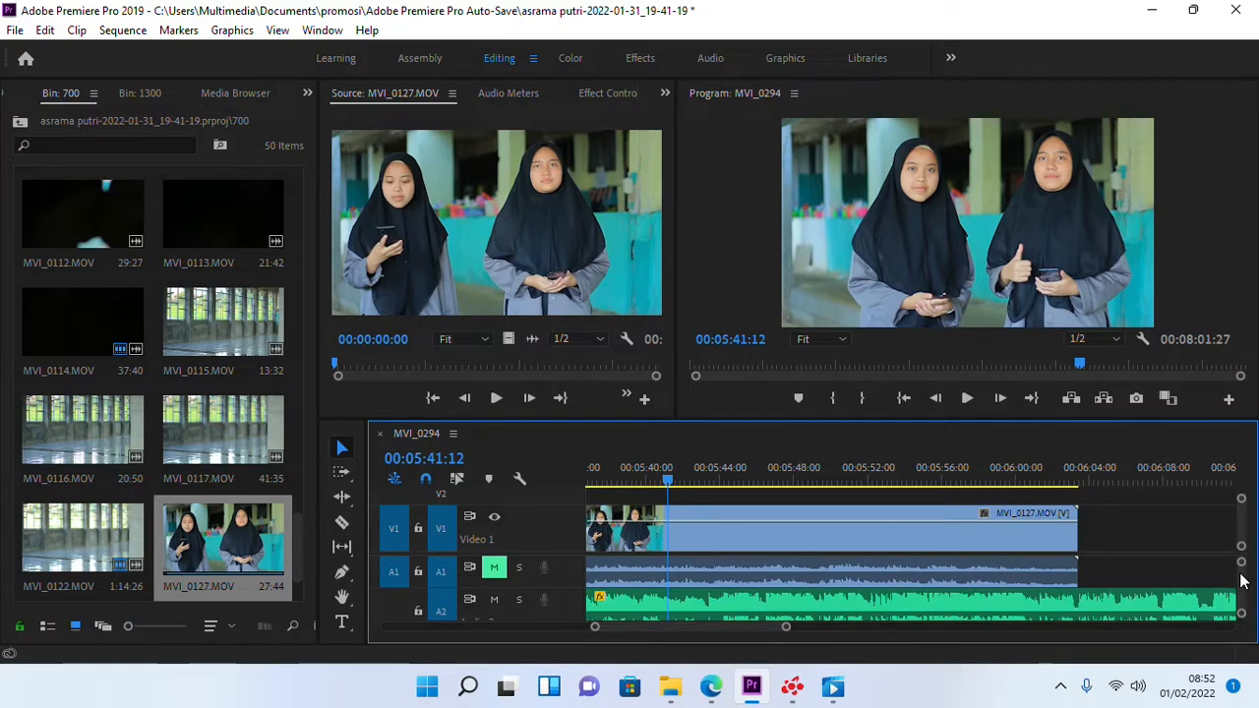
click(420, 59)
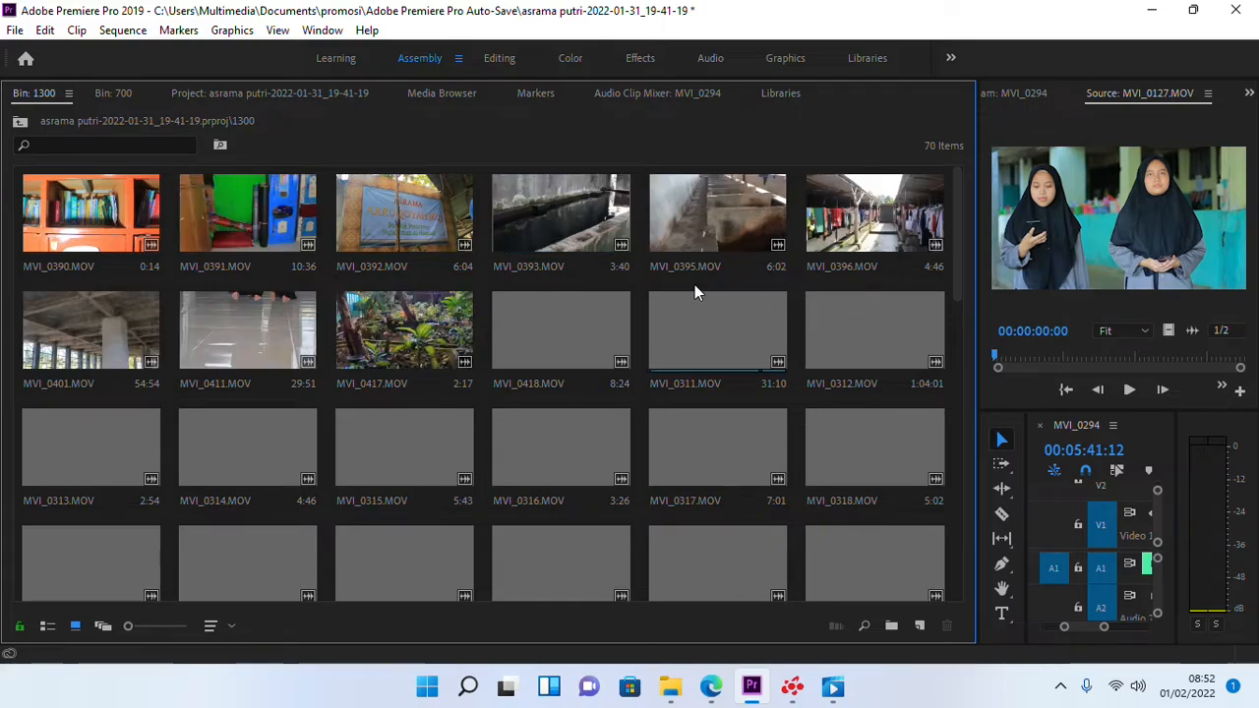
drag(1084, 422, 466, 239)
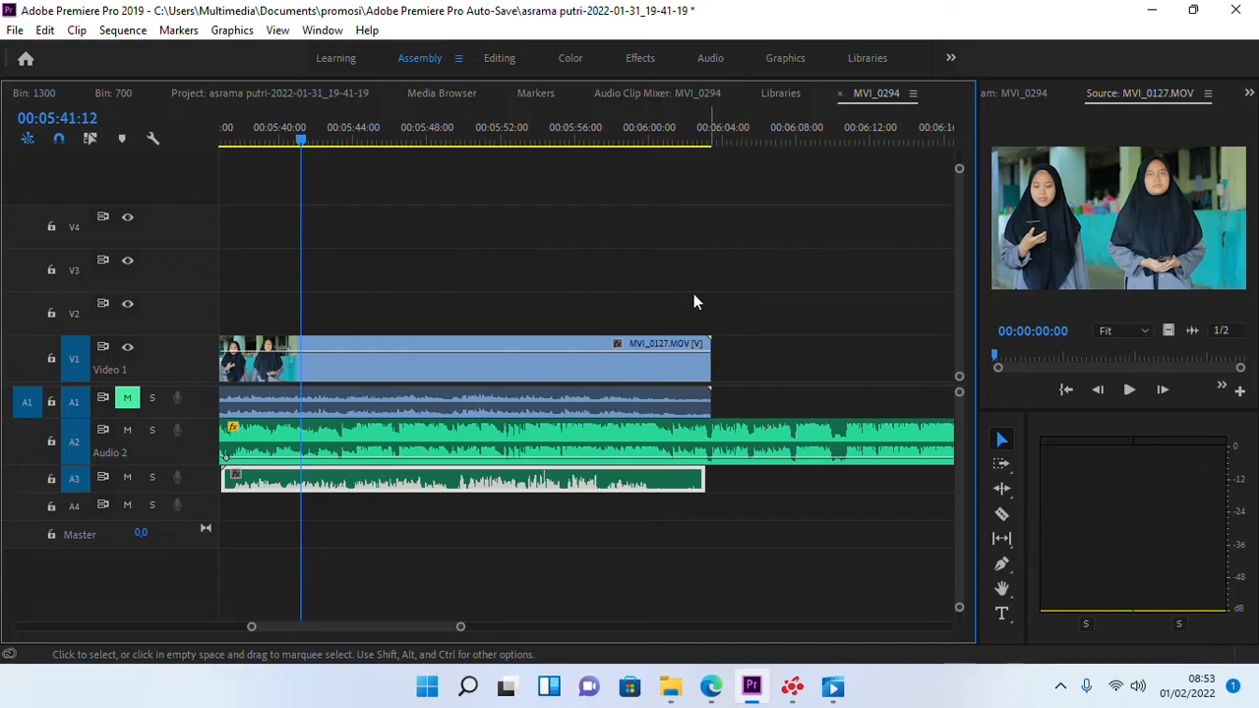
- Play MVI_0127, return to 00:05:38:34 for another playback, and make the audio tracks taller
key(space)
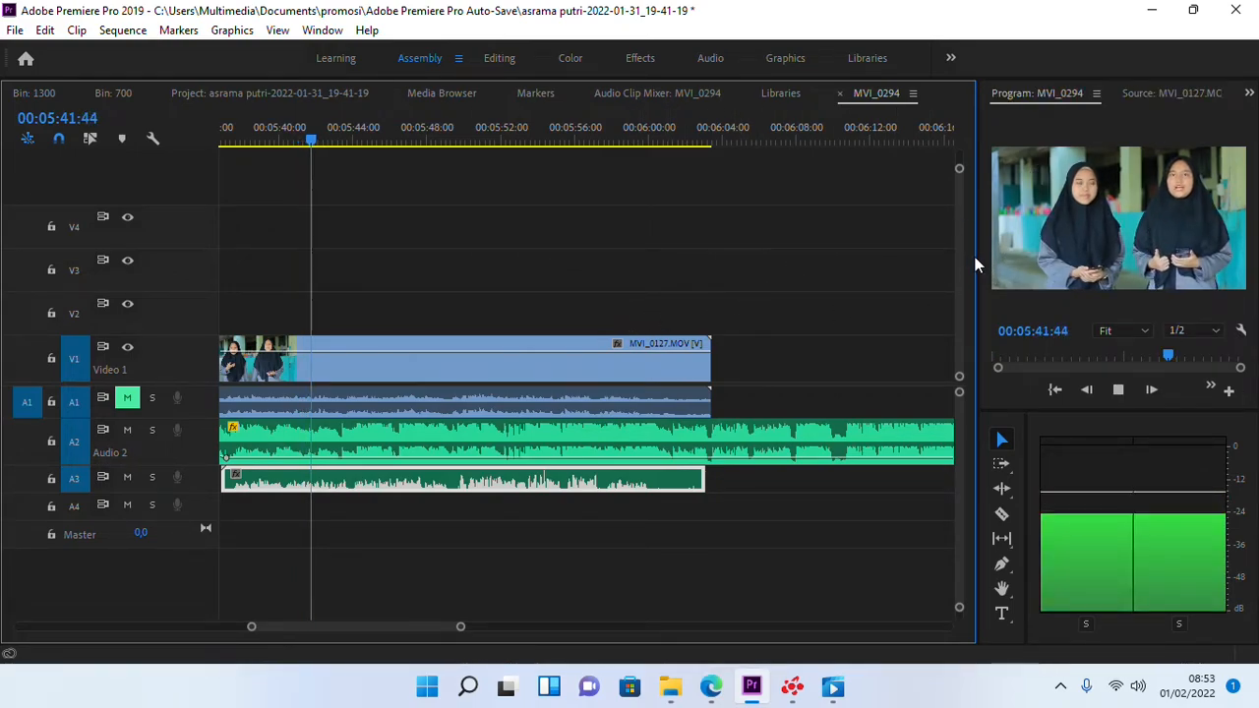
key(space)
drag(305, 142, 362, 209)
key(equal)
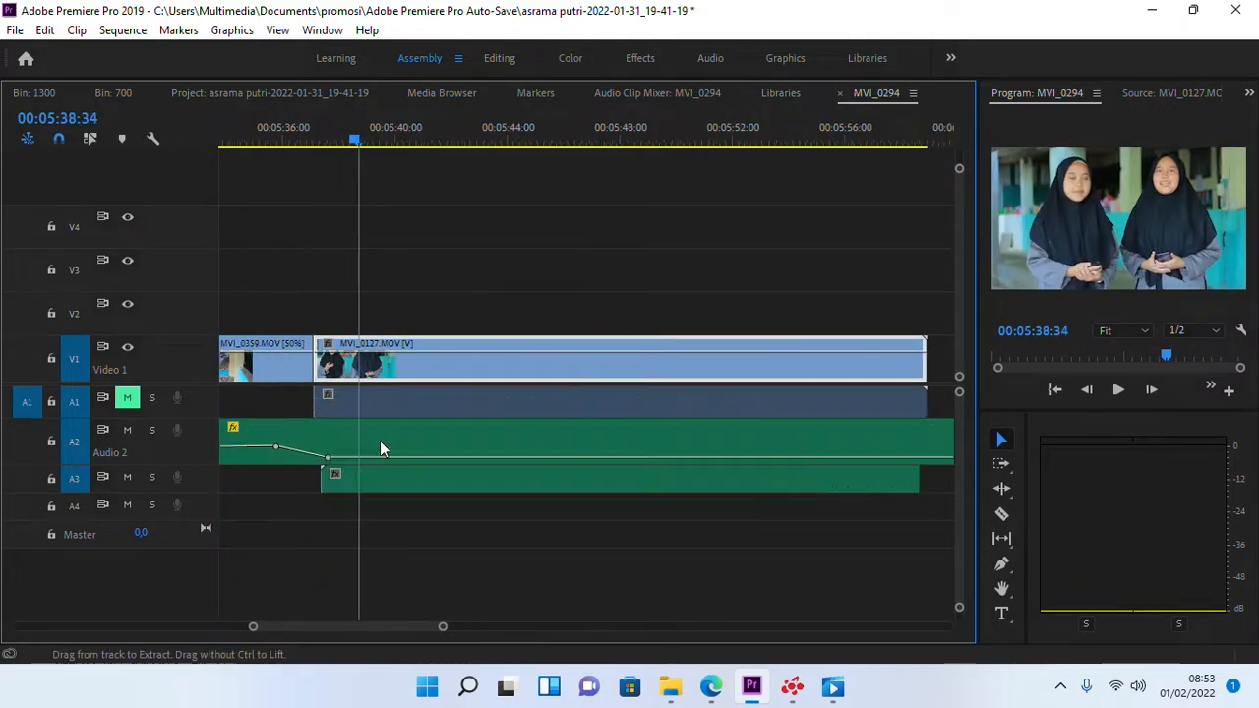
drag(960, 391, 960, 393)
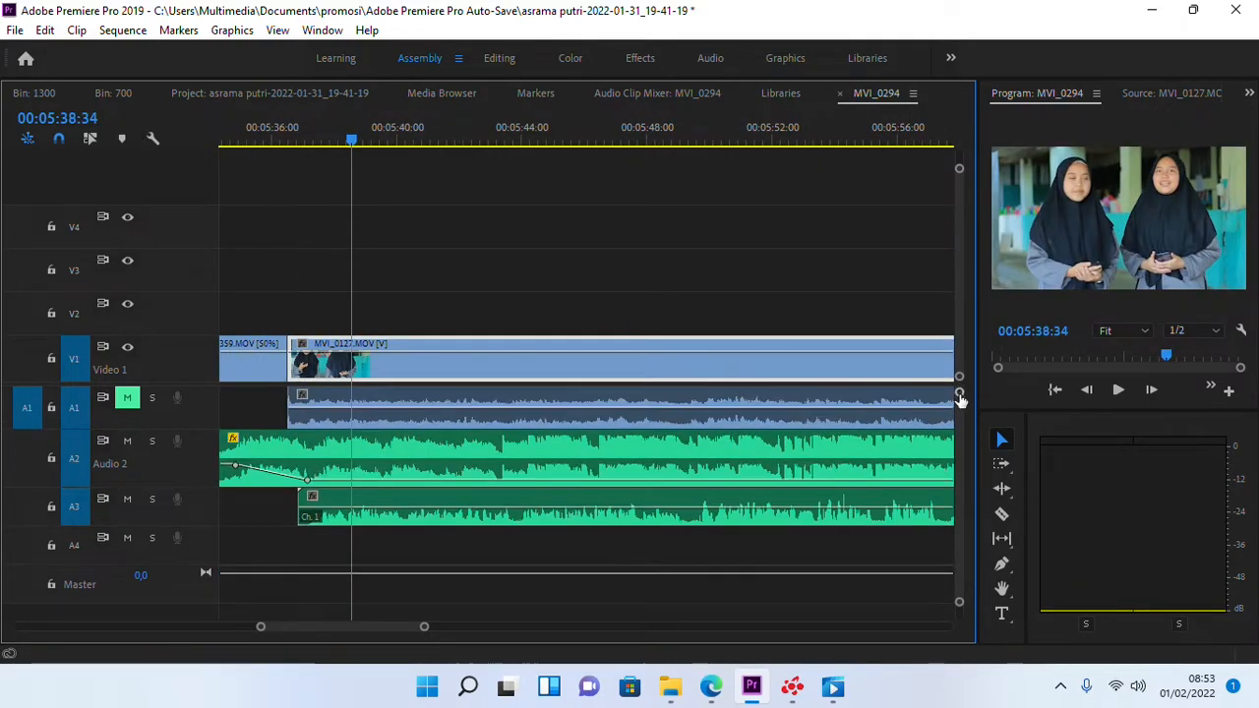
key(space)
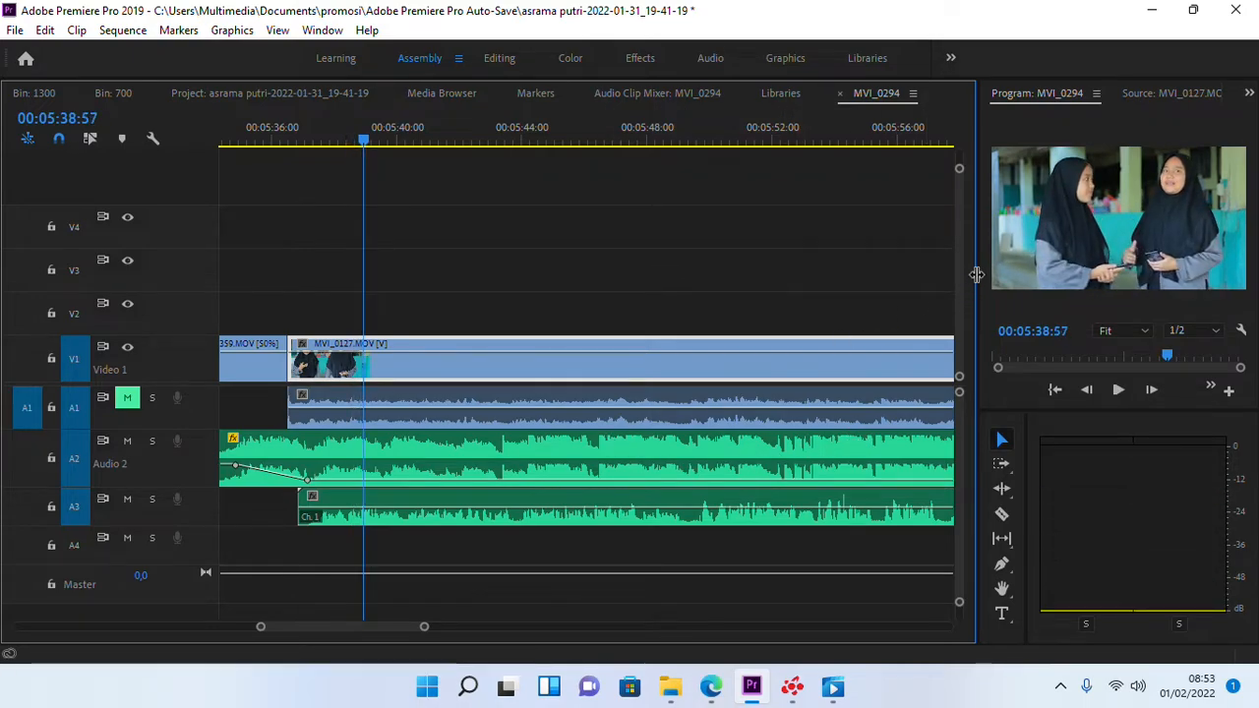
- Enlarge the program monitor and the audio meters, and continue playing MVI_0127 to check the speech sync
drag(977, 275, 937, 276)
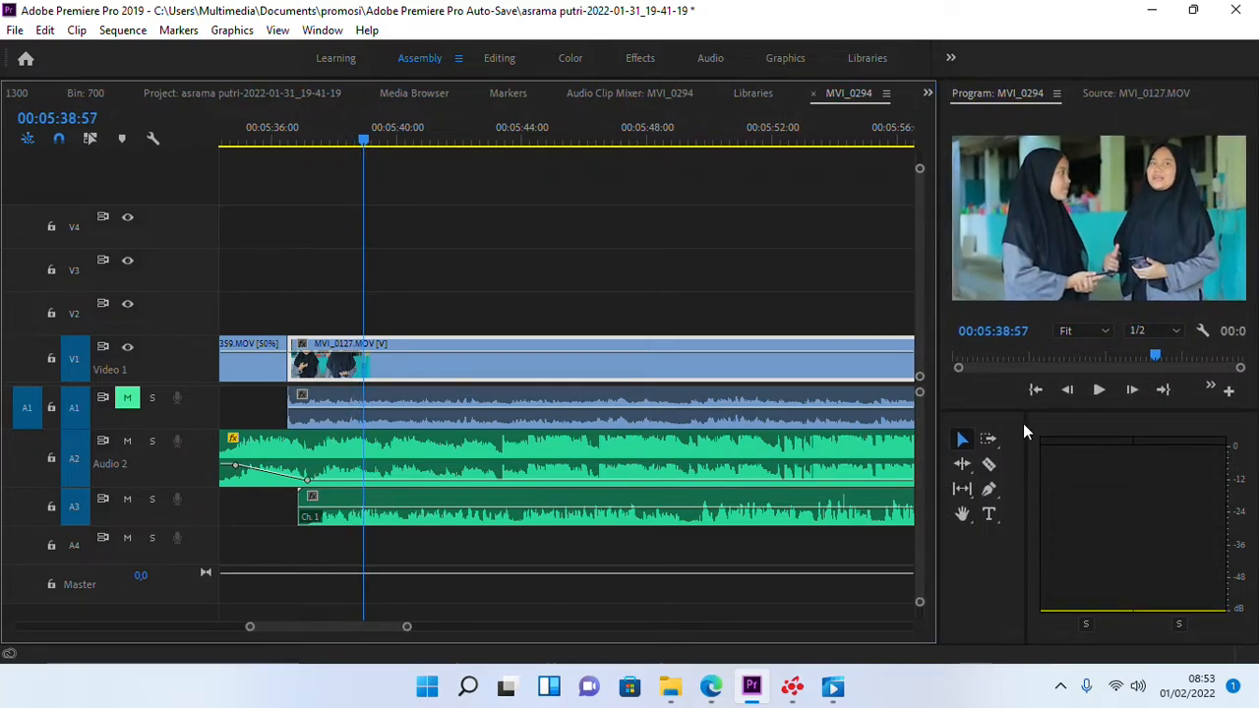
drag(1027, 424, 989, 420)
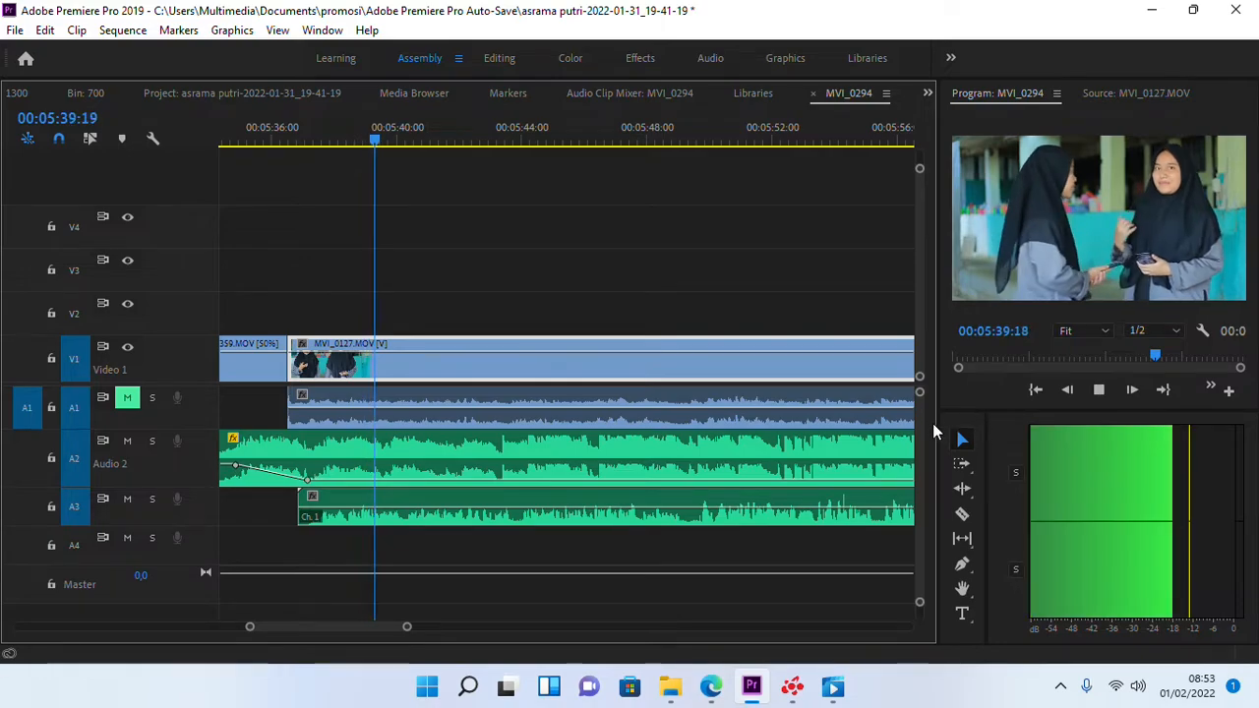
key(space)
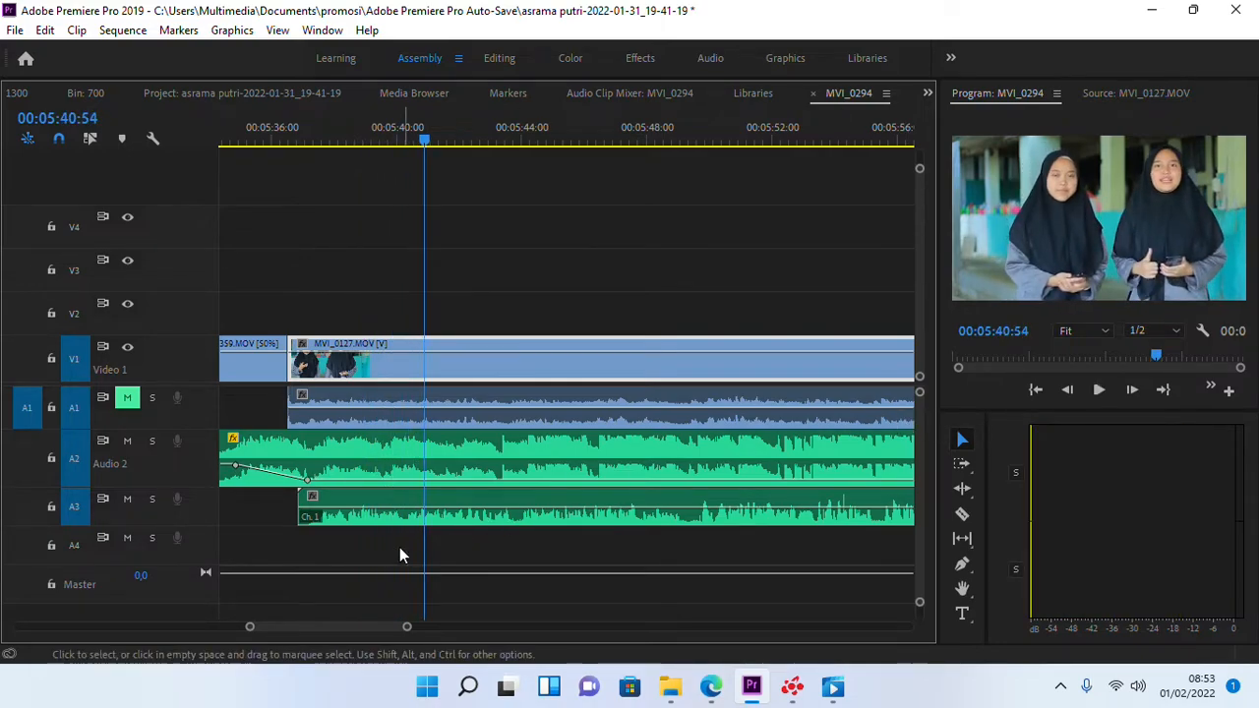
- Shift recording 9_b a few frames later on A3 against the MVI_0127 camera waveform and play it back
key(=)
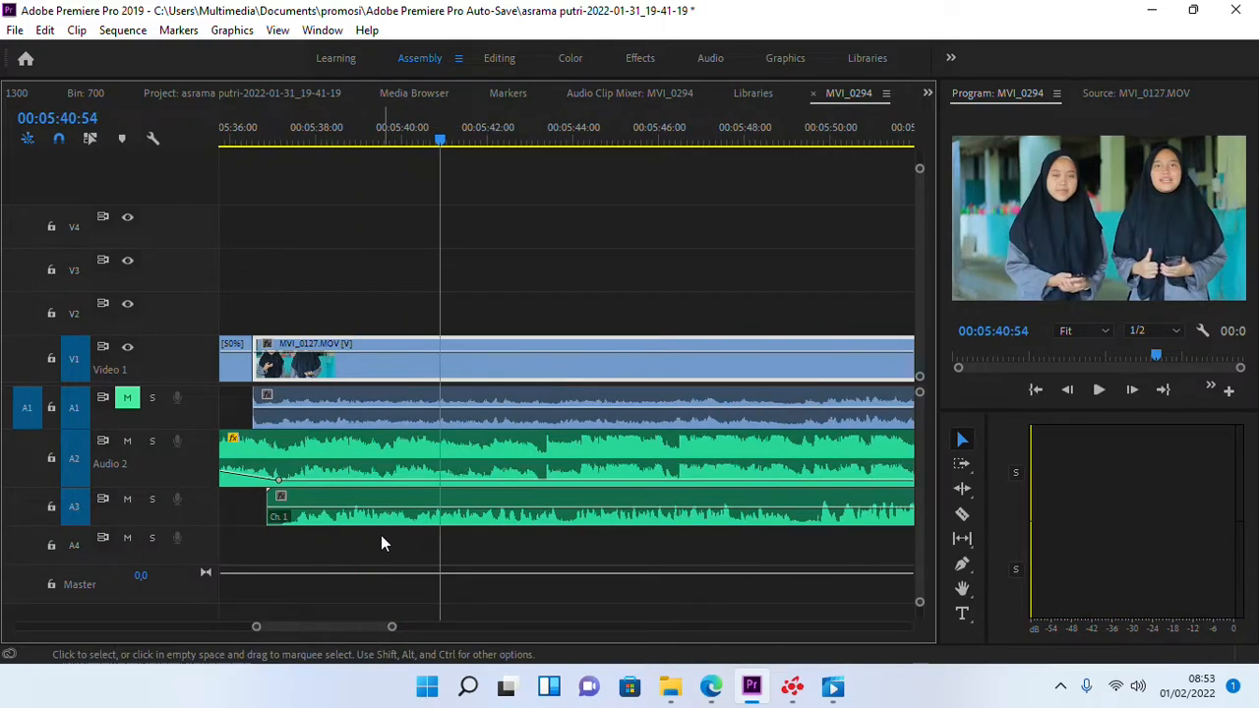
click(312, 512)
scroll(315, 492, up, 5)
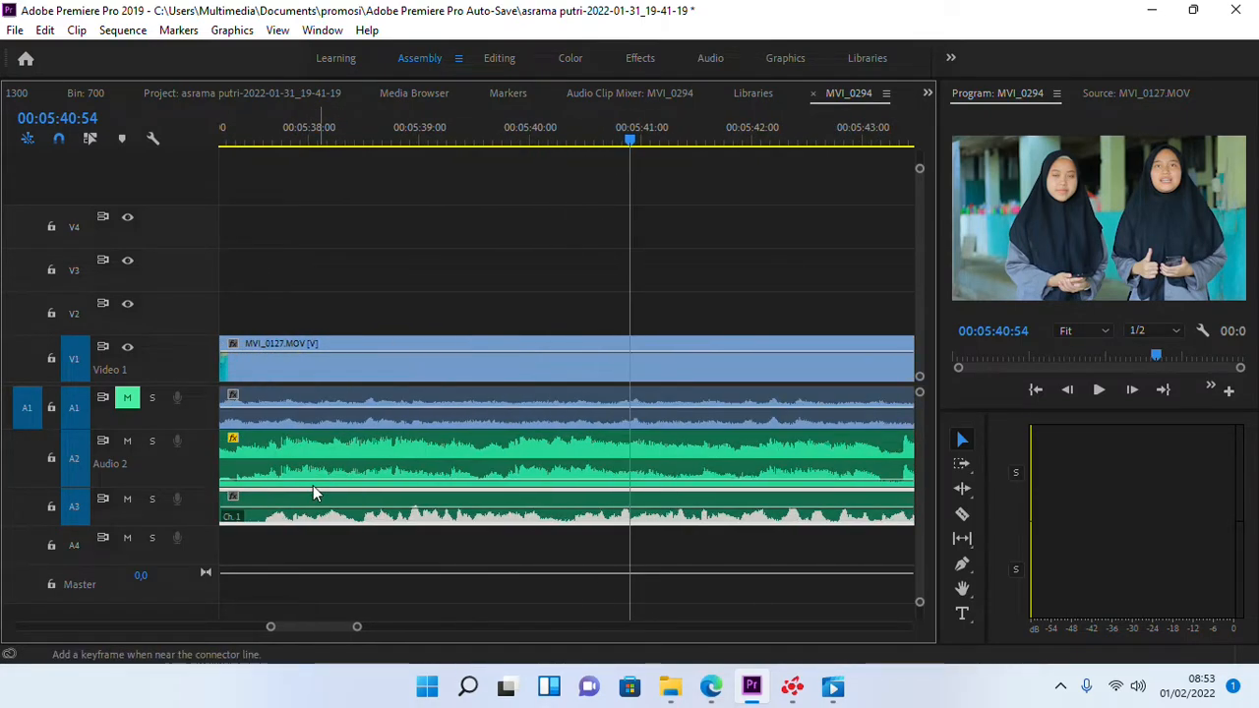
scroll(313, 489, up, 4)
scroll(415, 495, down, 3)
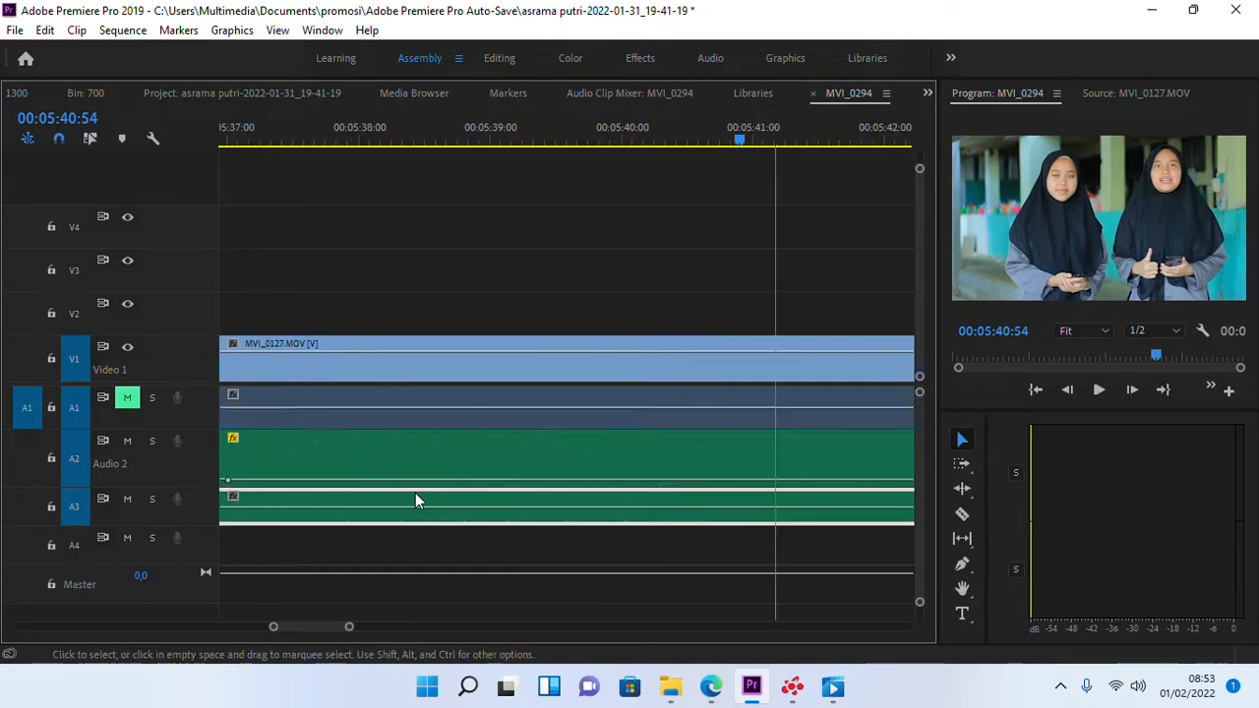
scroll(415, 494, down, 3)
scroll(631, 508, up, 3)
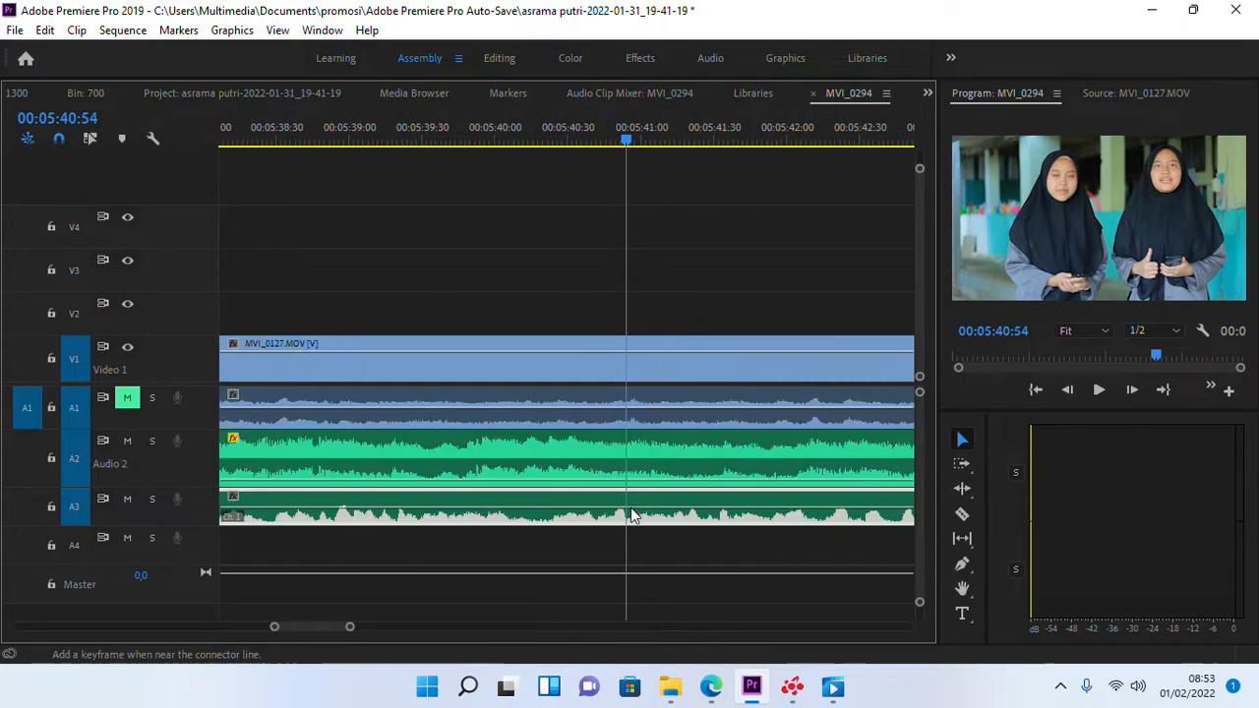
scroll(631, 512, up, 3)
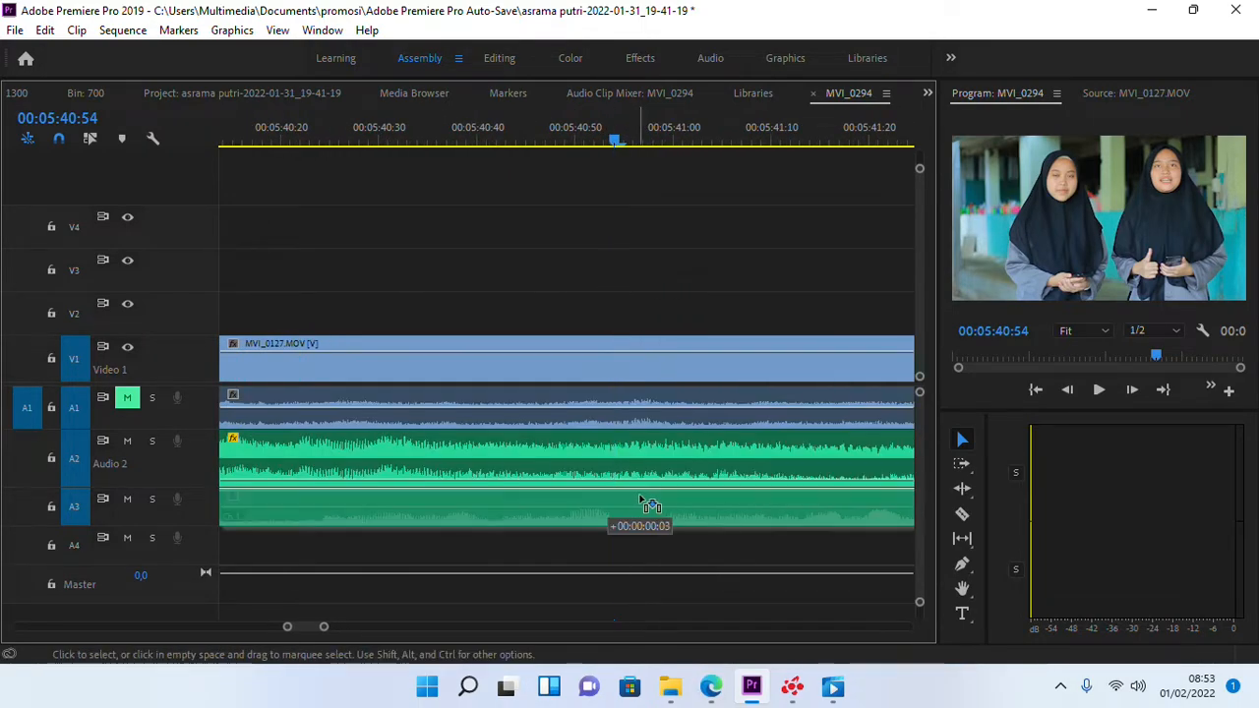
scroll(635, 496, down, 2)
key(space)
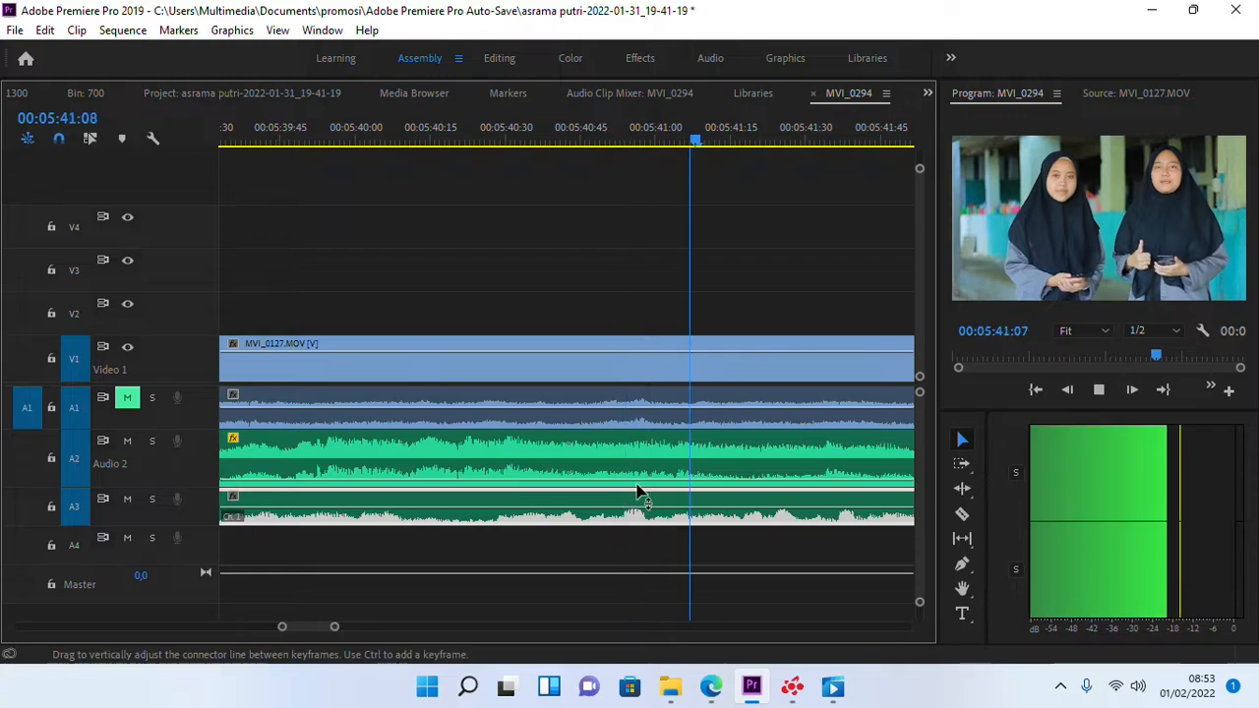
scroll(638, 477, down, 3)
key(space)
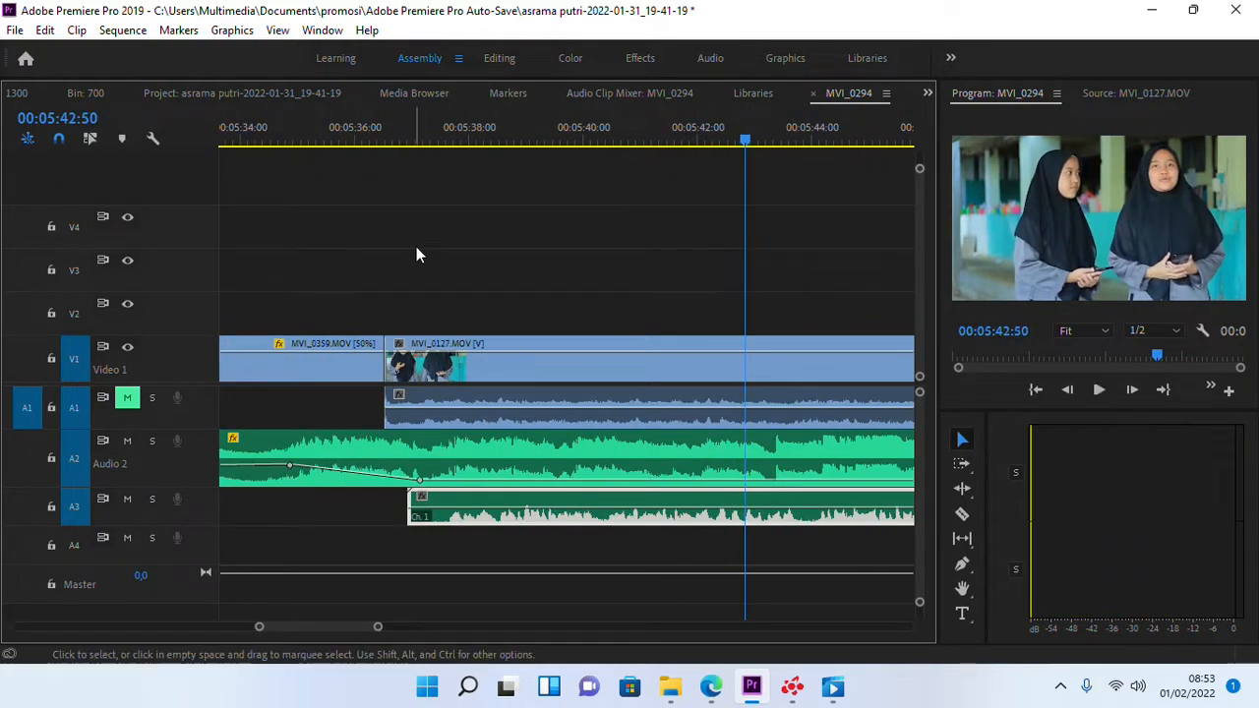
- Compare recording 9_b with the camera audio by playing MVI_0127 with track A1 unmuted and with it muted again
click(136, 398)
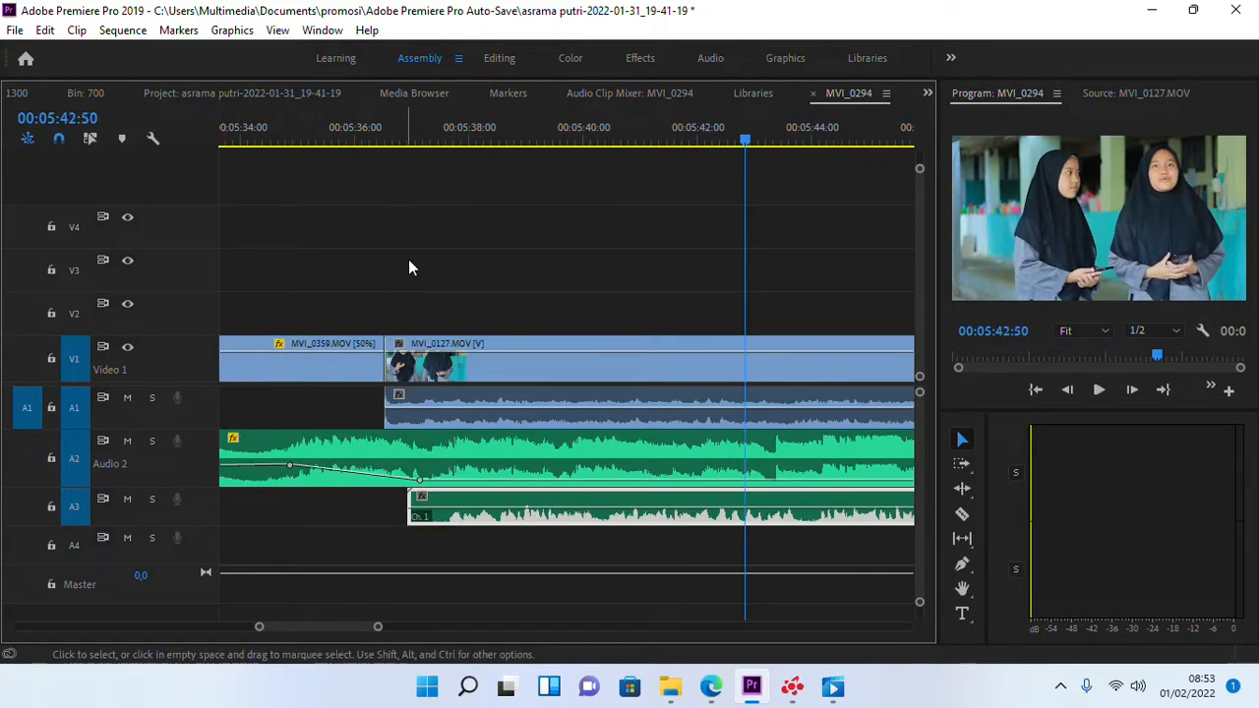
click(445, 136)
key(space)
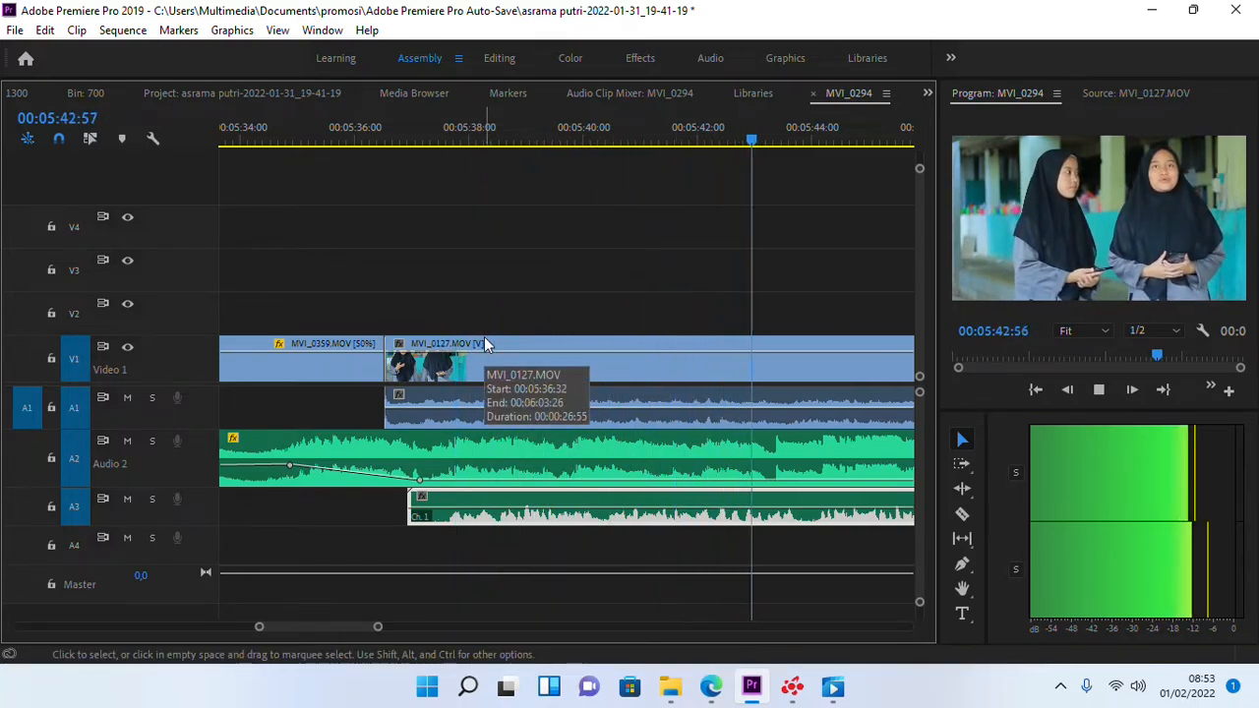
key(space)
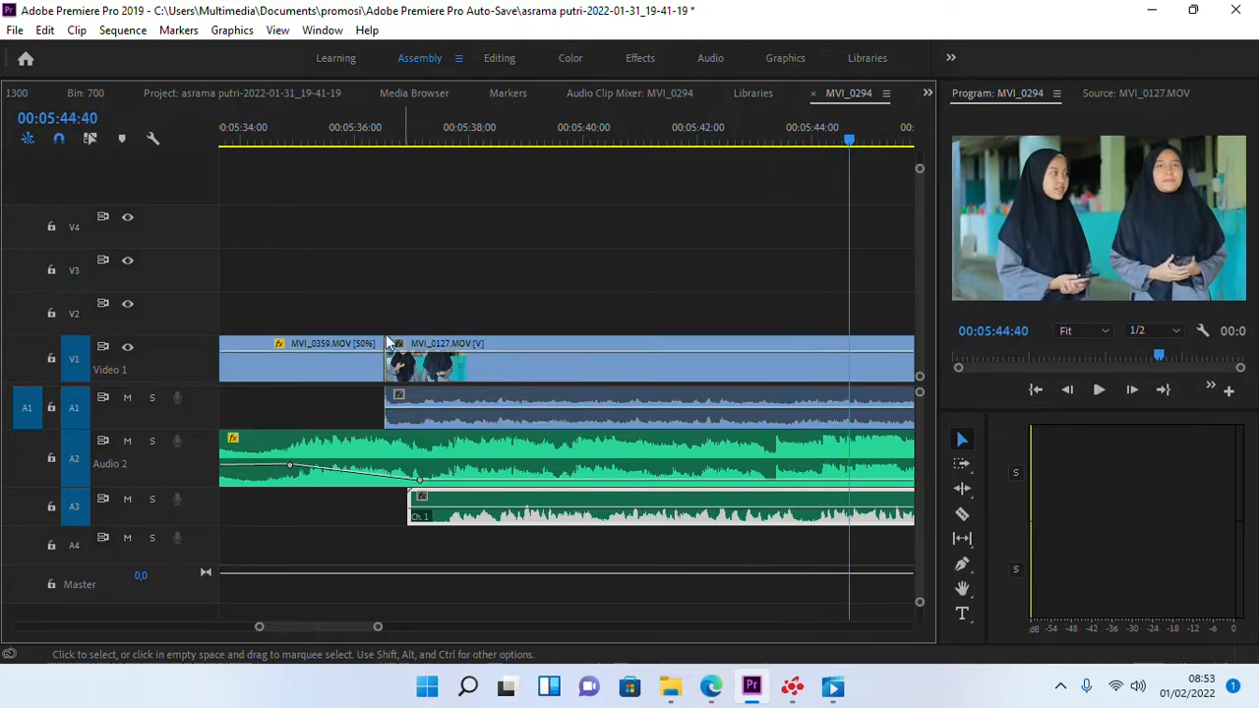
click(127, 398)
key(space)
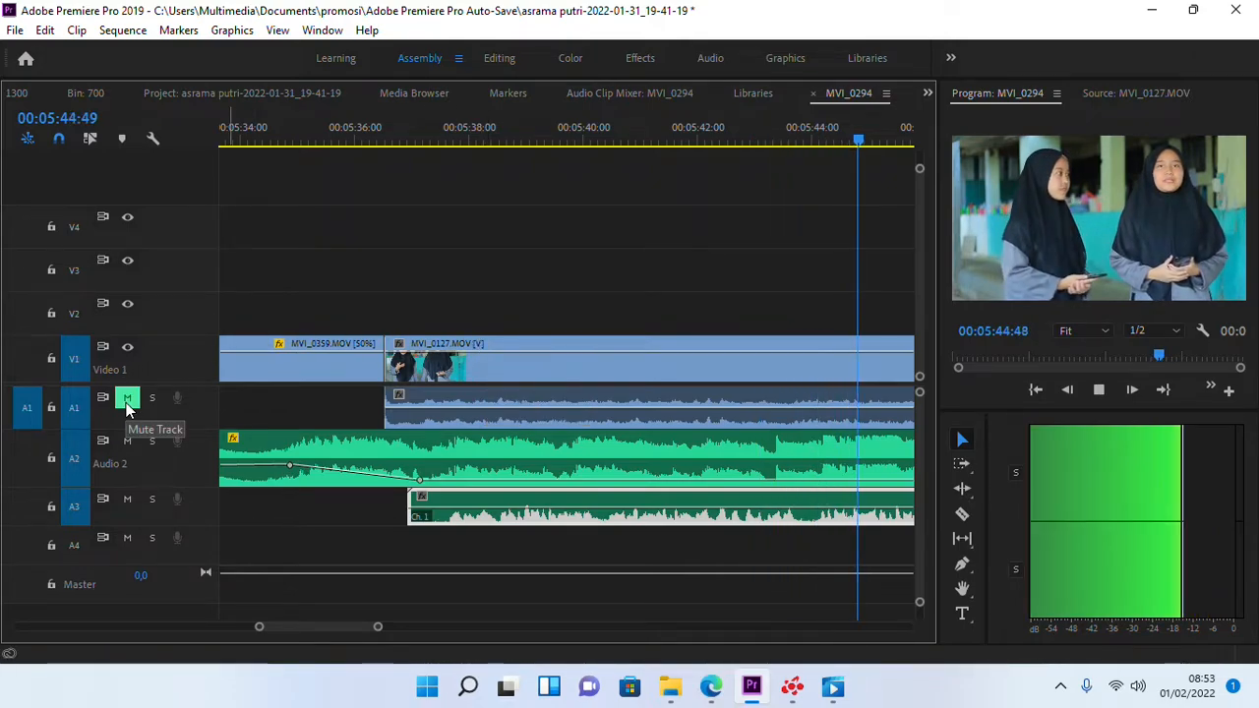
scroll(432, 433, down, 2)
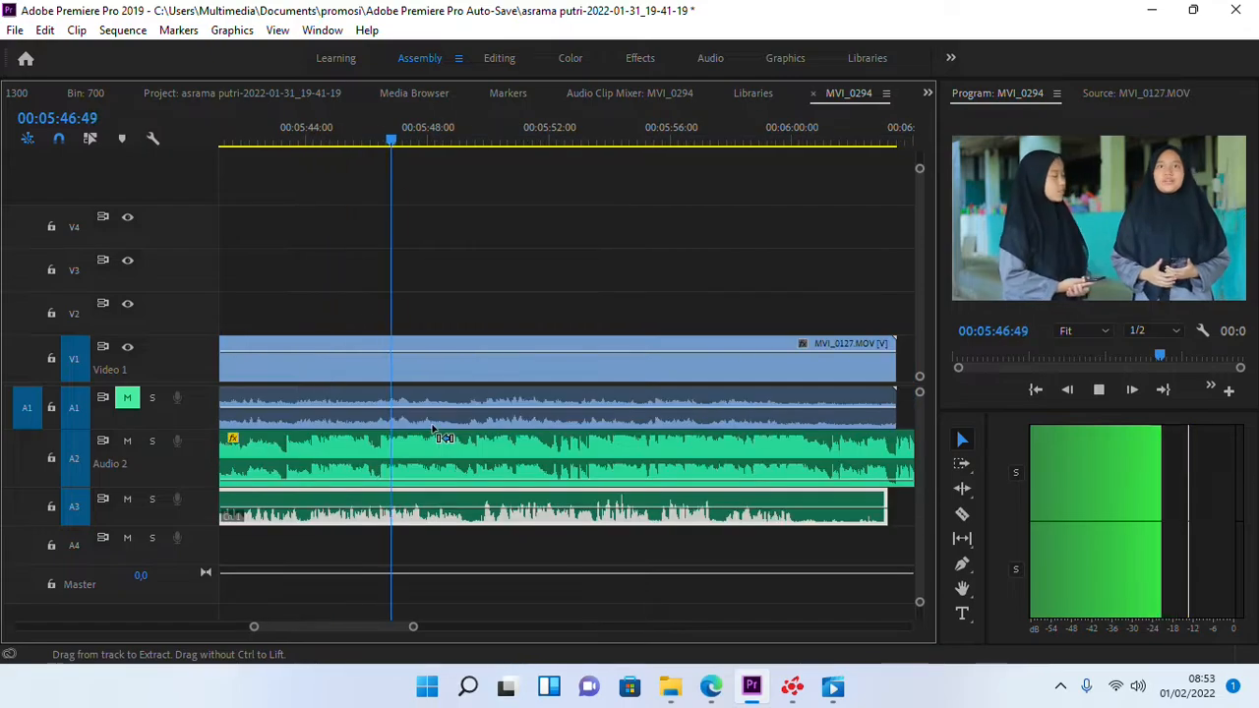
key(space)
scroll(427, 145, up, 1)
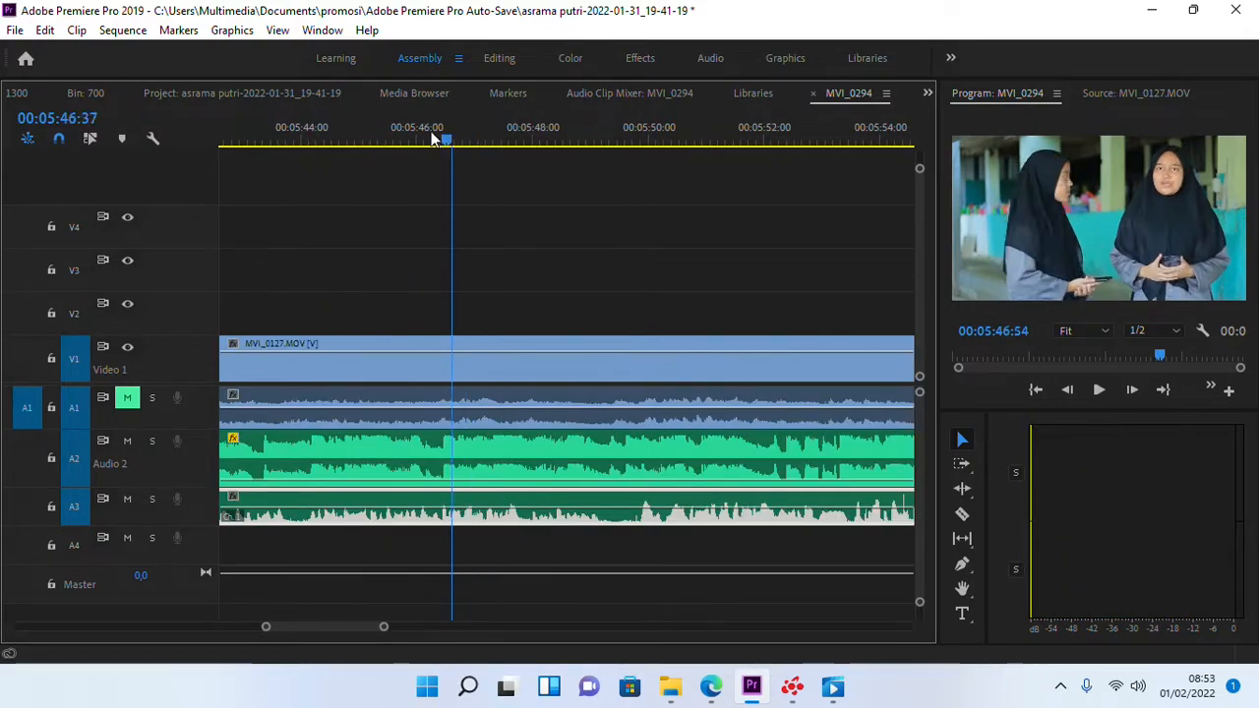
- Move recording 9_b about half a second earlier on A3 and play MVI_0127 from 00:05:37:40
drag(431, 132, 375, 261)
scroll(304, 359, up, 3)
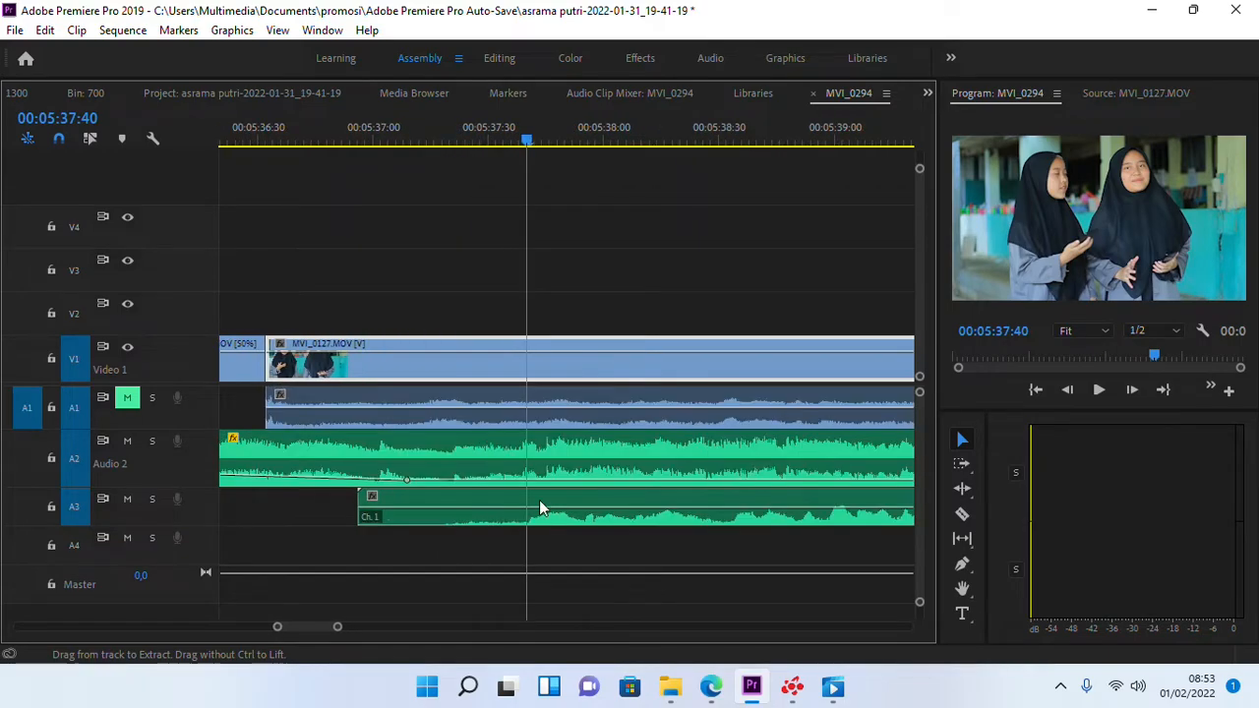
drag(548, 532, 437, 522)
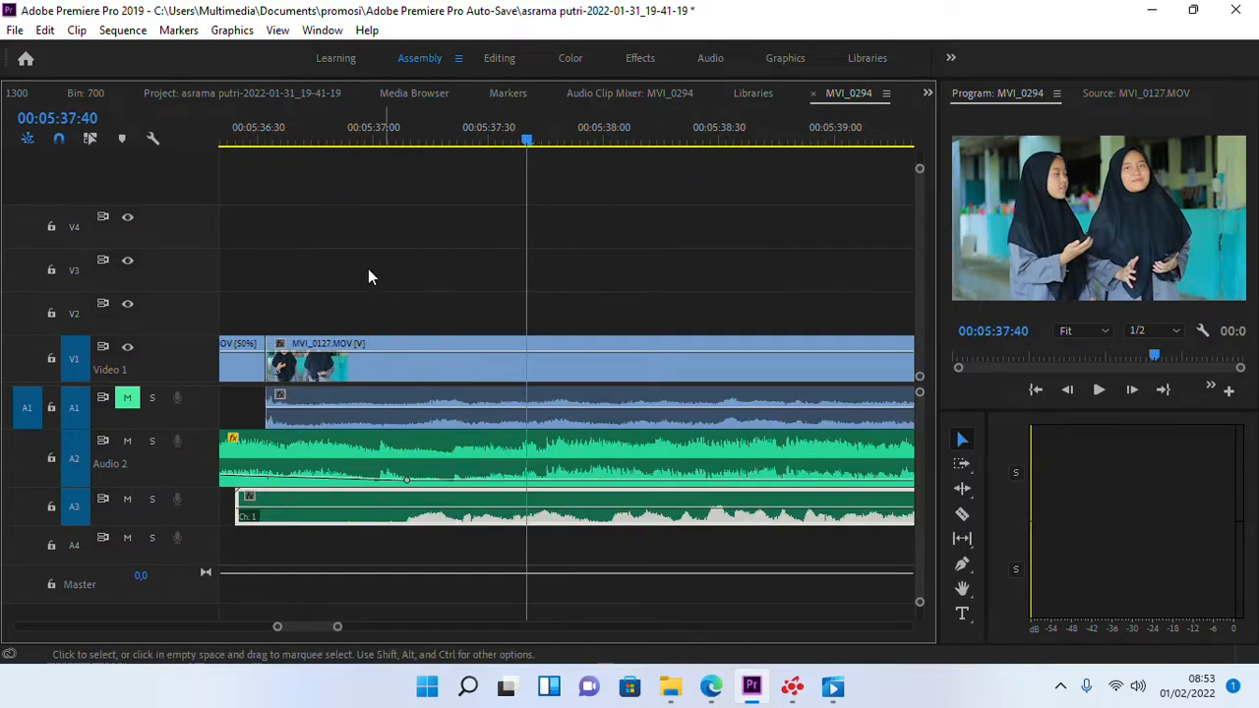
key(space)
scroll(480, 223, down, 3)
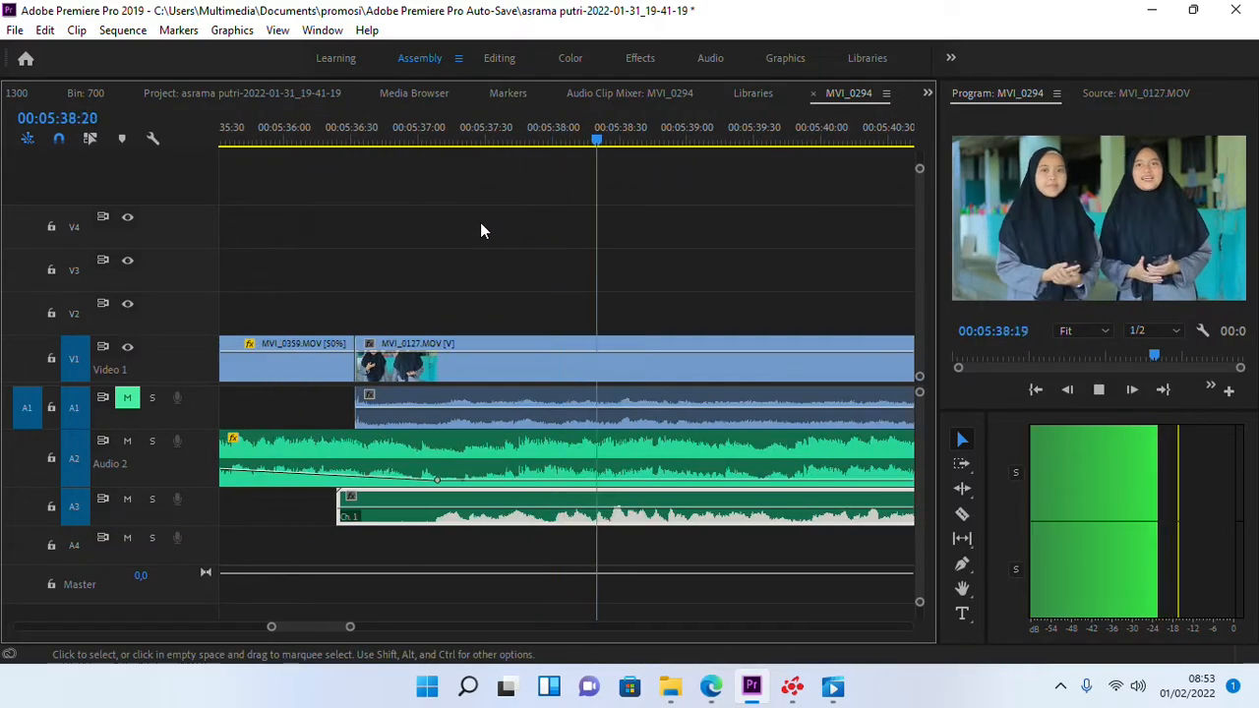
scroll(480, 232, down, 5)
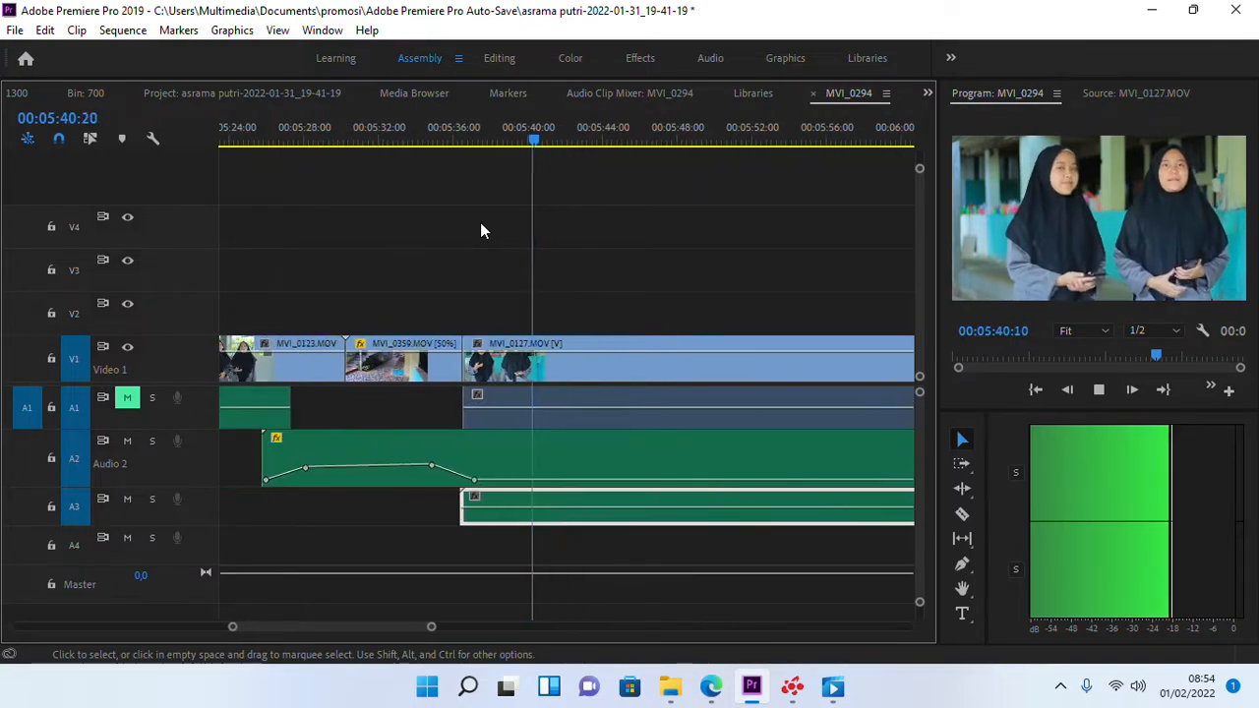
- Raise the volume level of recording 9_b on A3 during playback
scroll(480, 231, down, 2)
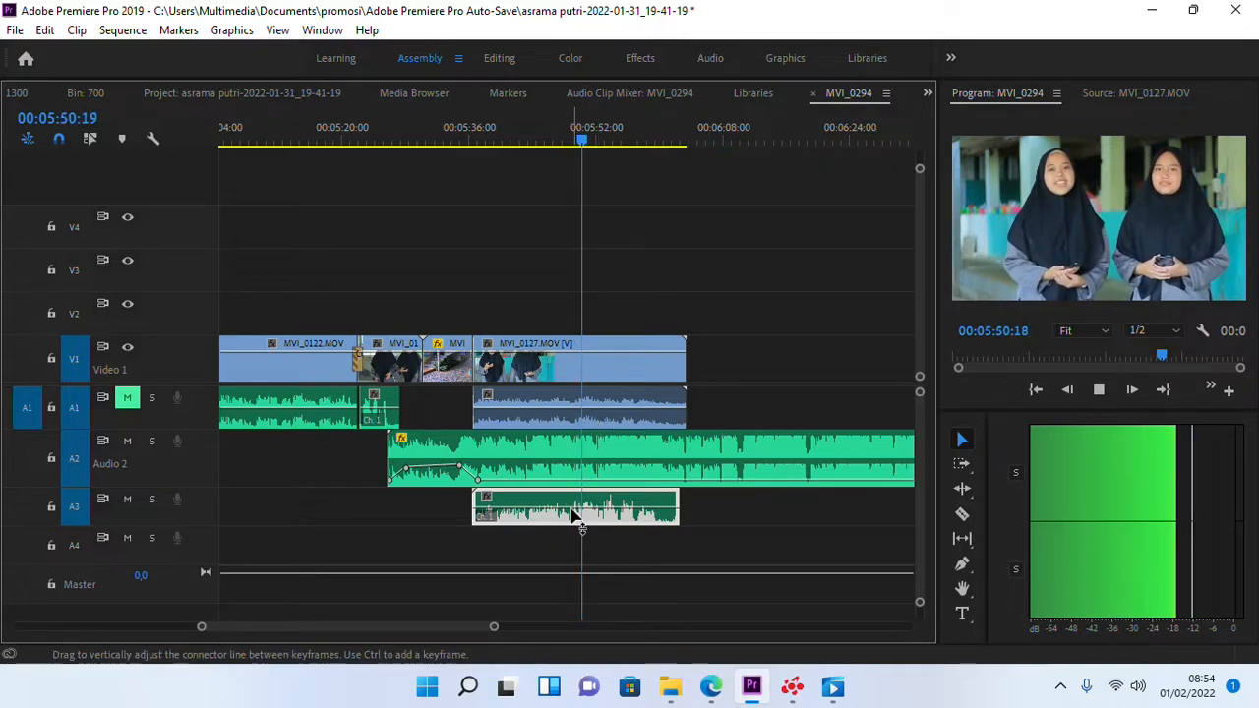
drag(574, 514, 570, 509)
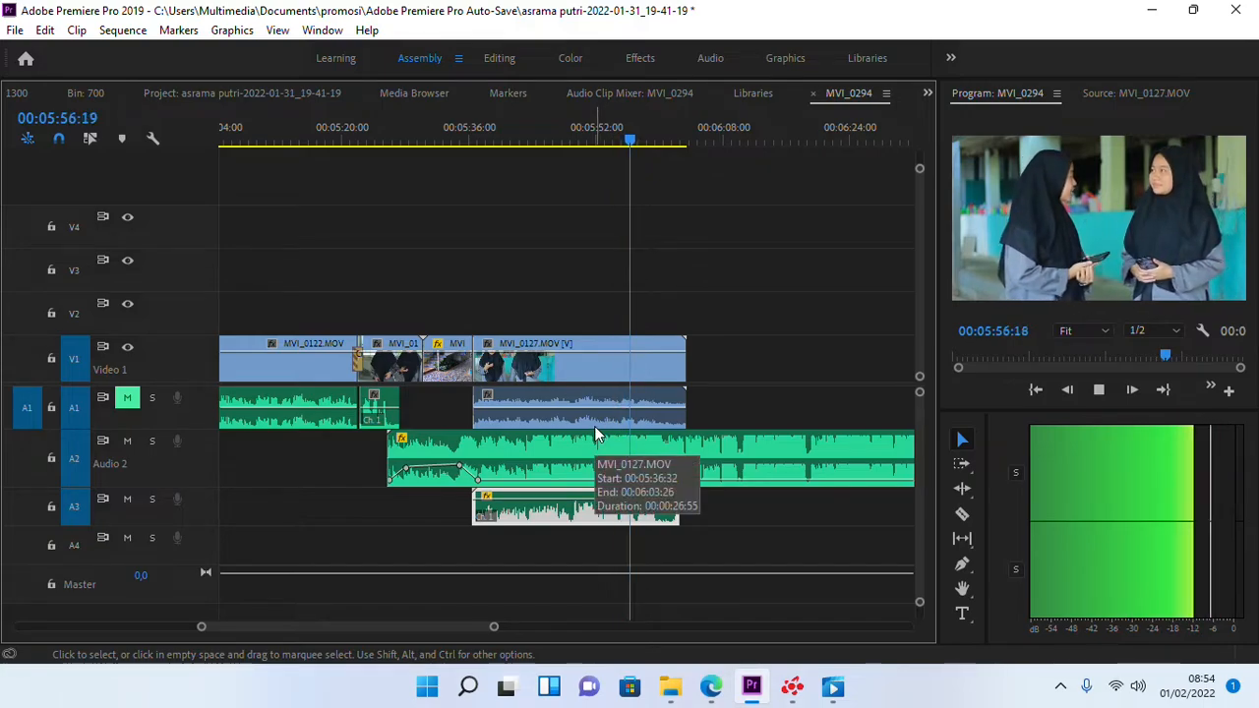
key(space)
- Raise the background music's low keyframe on A2 slightly near the start of MVI_0127 and play the section
click(478, 478)
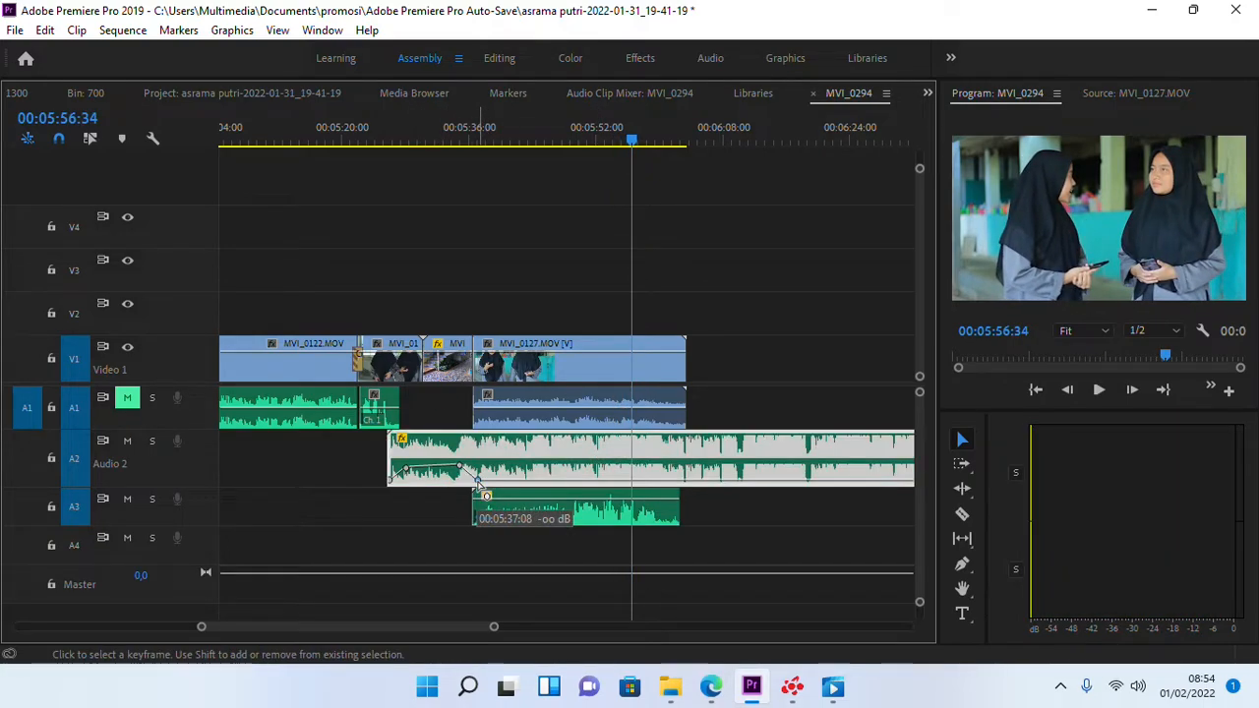
click(473, 142)
key(space)
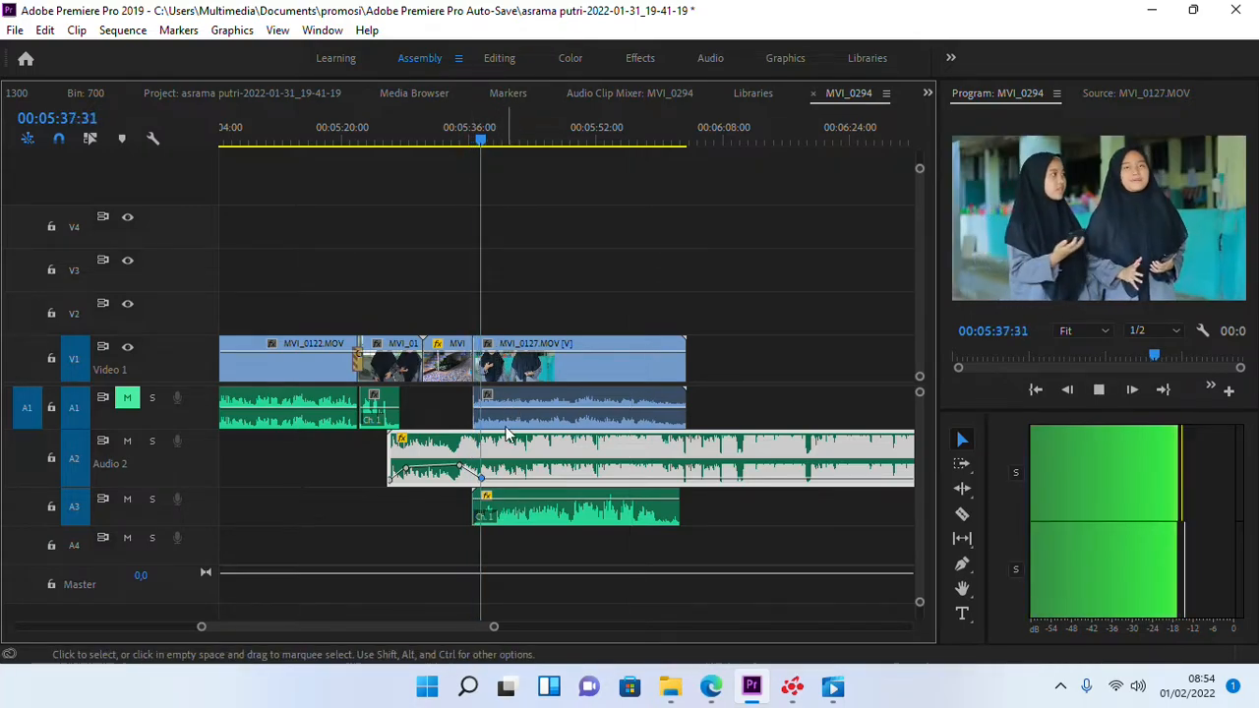
scroll(474, 486, up, 3)
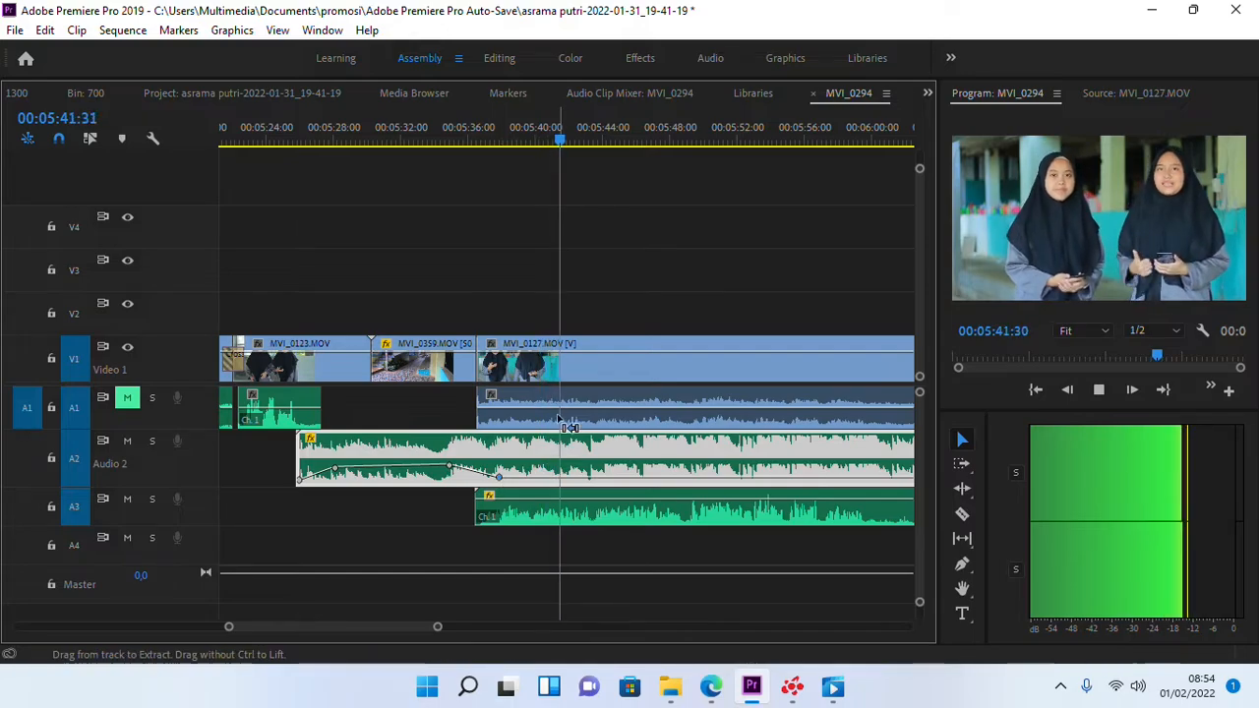
- Delete MVI_0127's camera audio from A1 and move recording 9_b from A3 up to A1 beneath the clip
scroll(562, 425, down, 2)
click(579, 395)
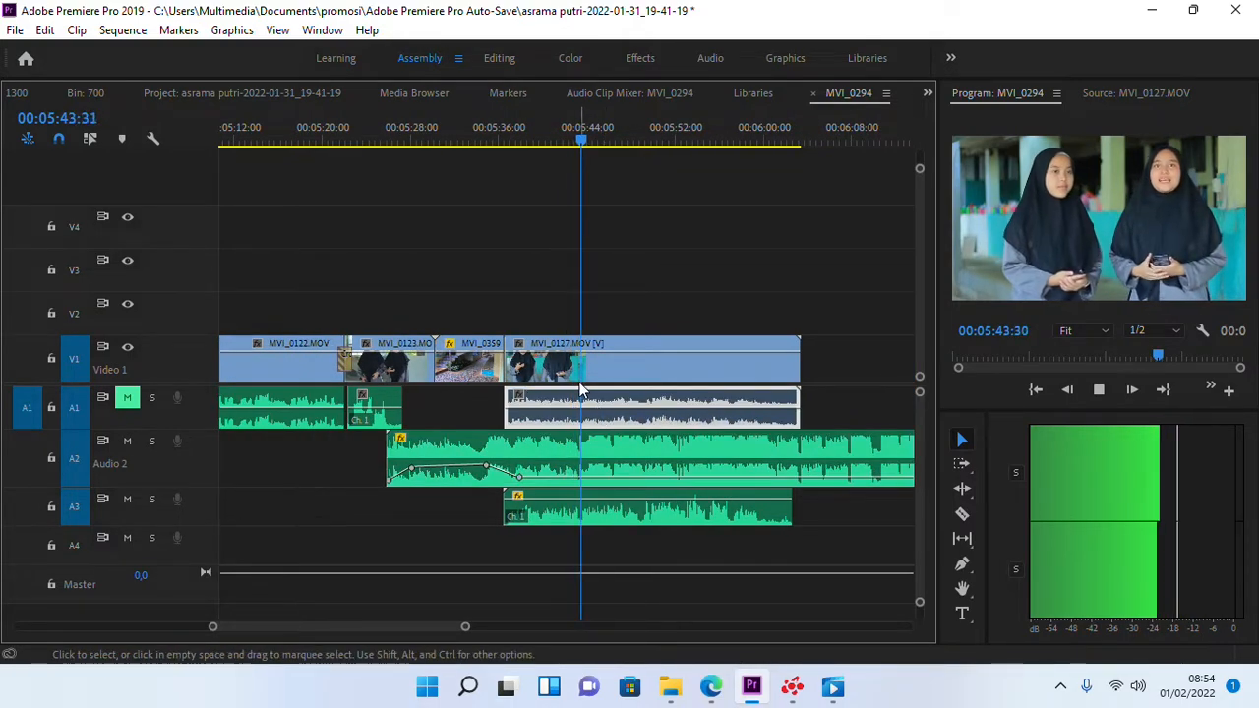
key(Delete)
drag(604, 503, 593, 446)
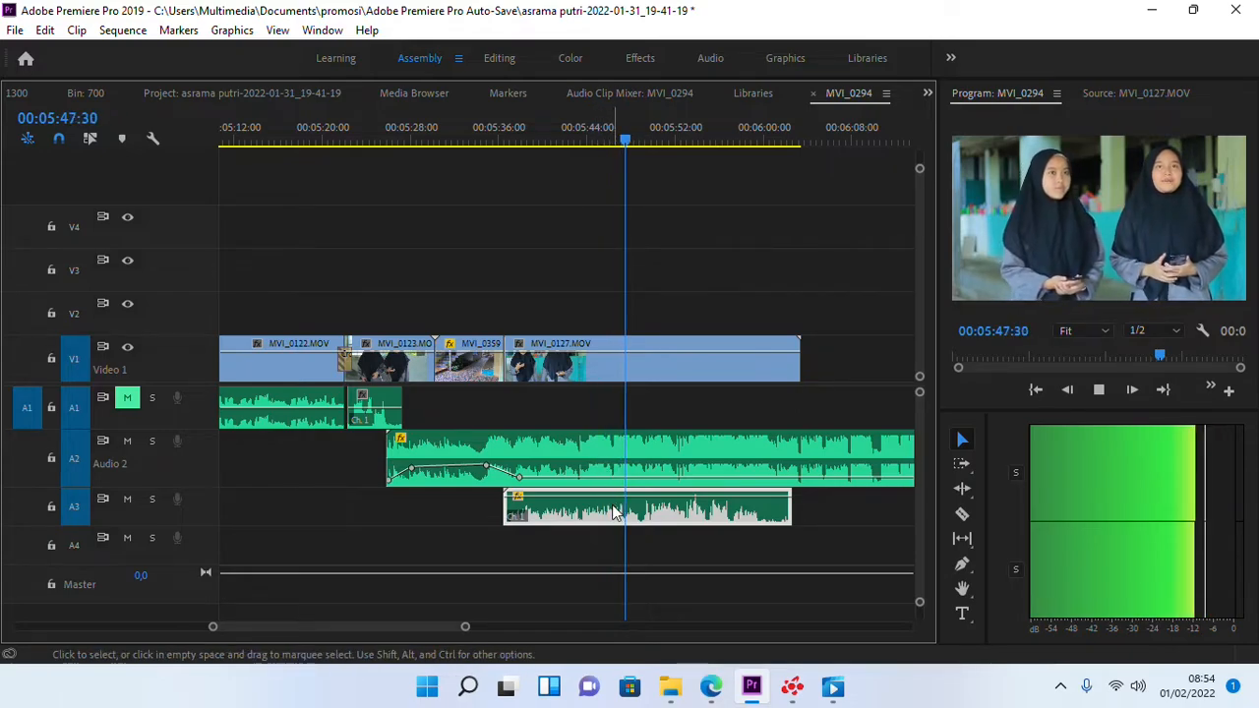
drag(614, 509, 604, 420)
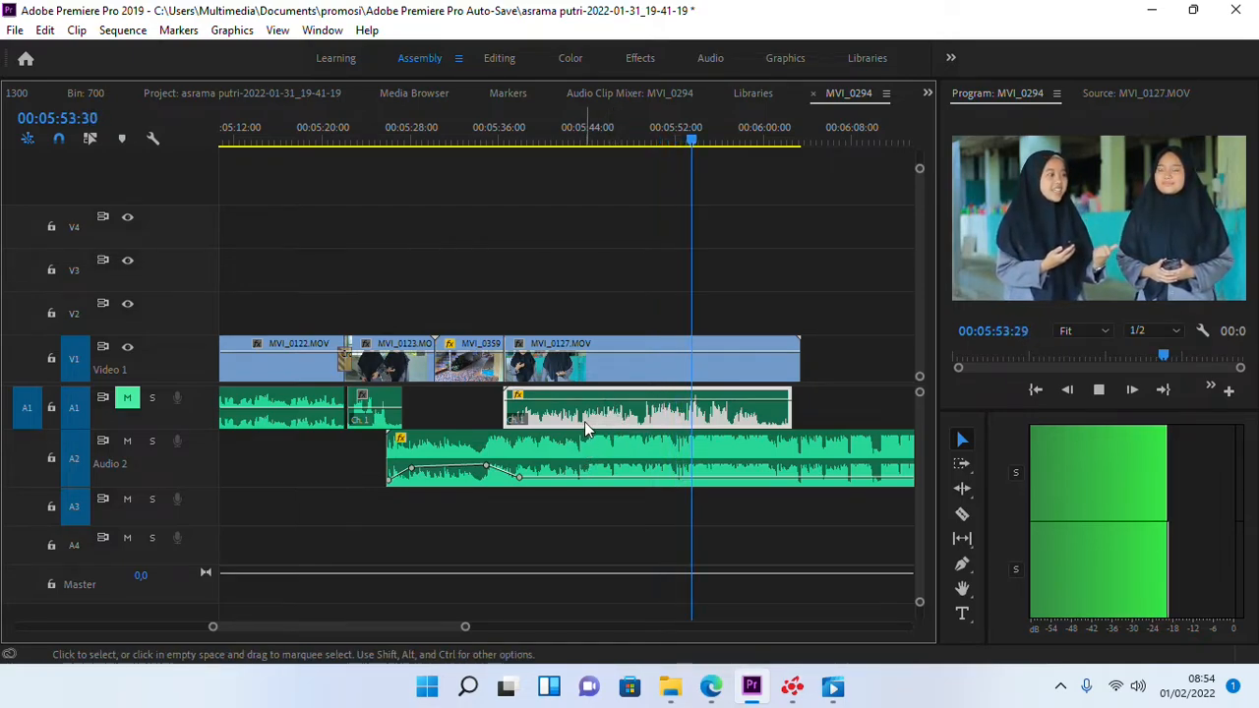
- Unmute track A1, play the sequence from about 00:05:29 to the end of MVI_0127, and close the Movies & TV preview
key(space)
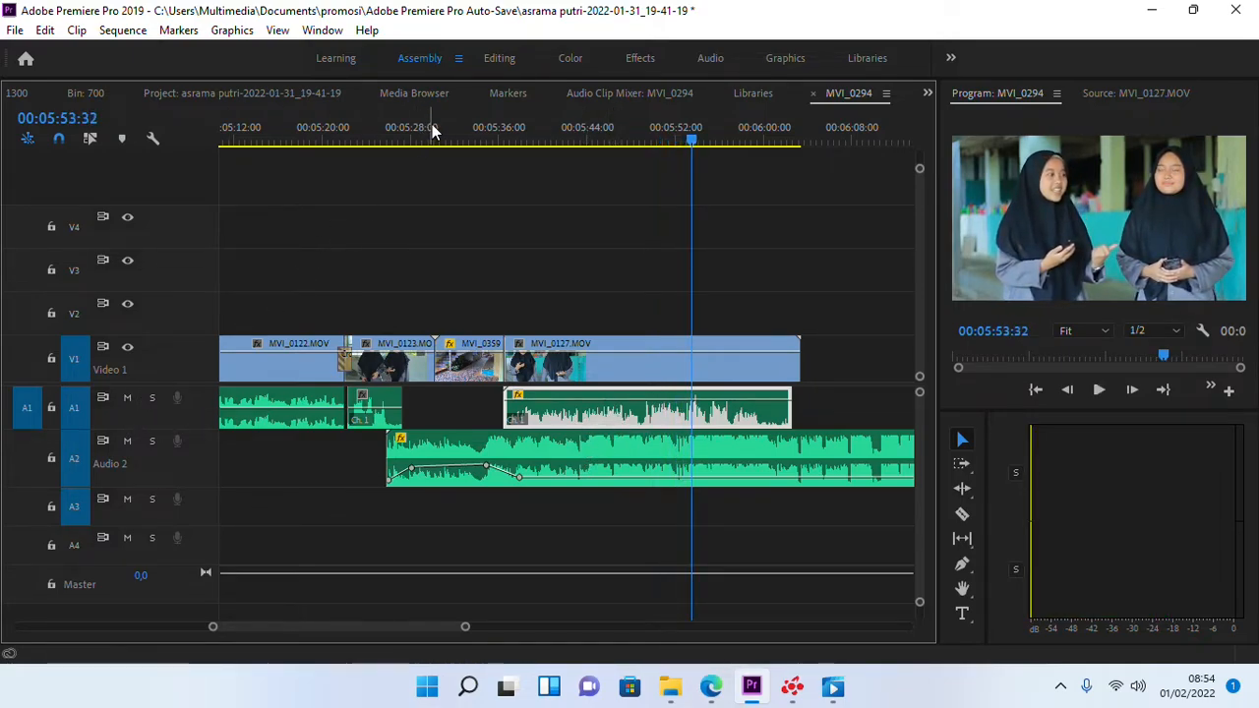
click(433, 131)
key(space)
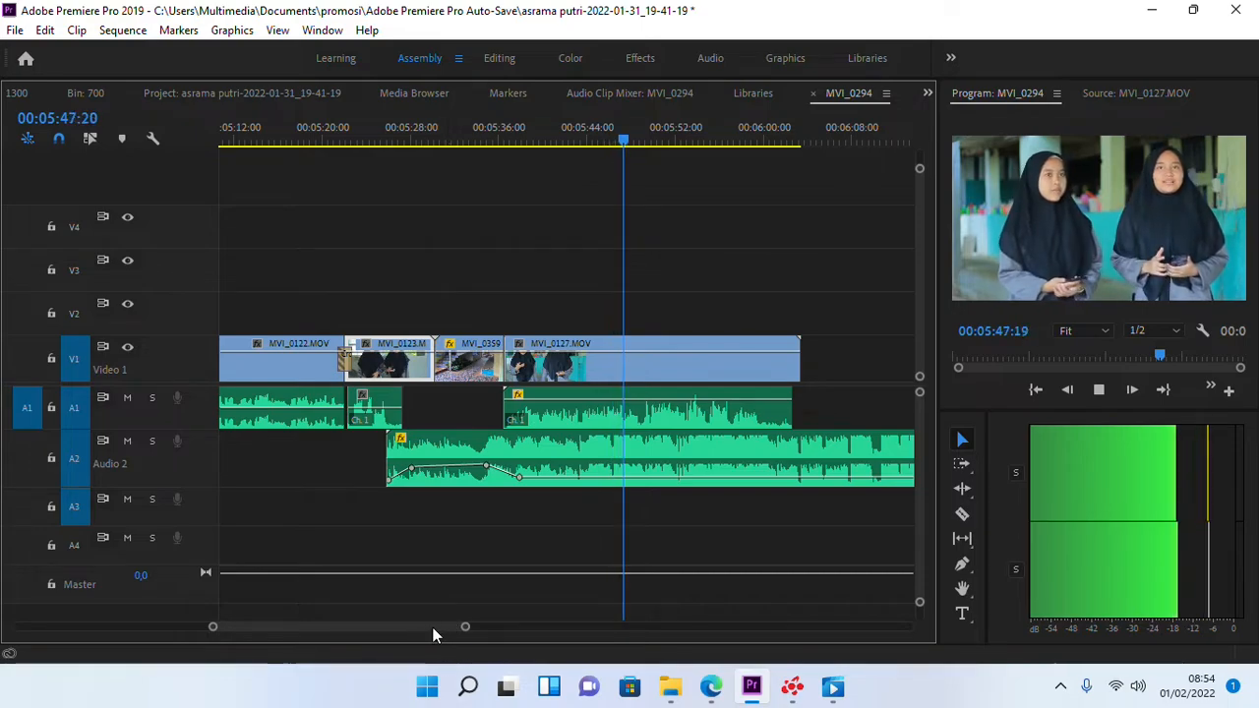
scroll(432, 635, right, 5)
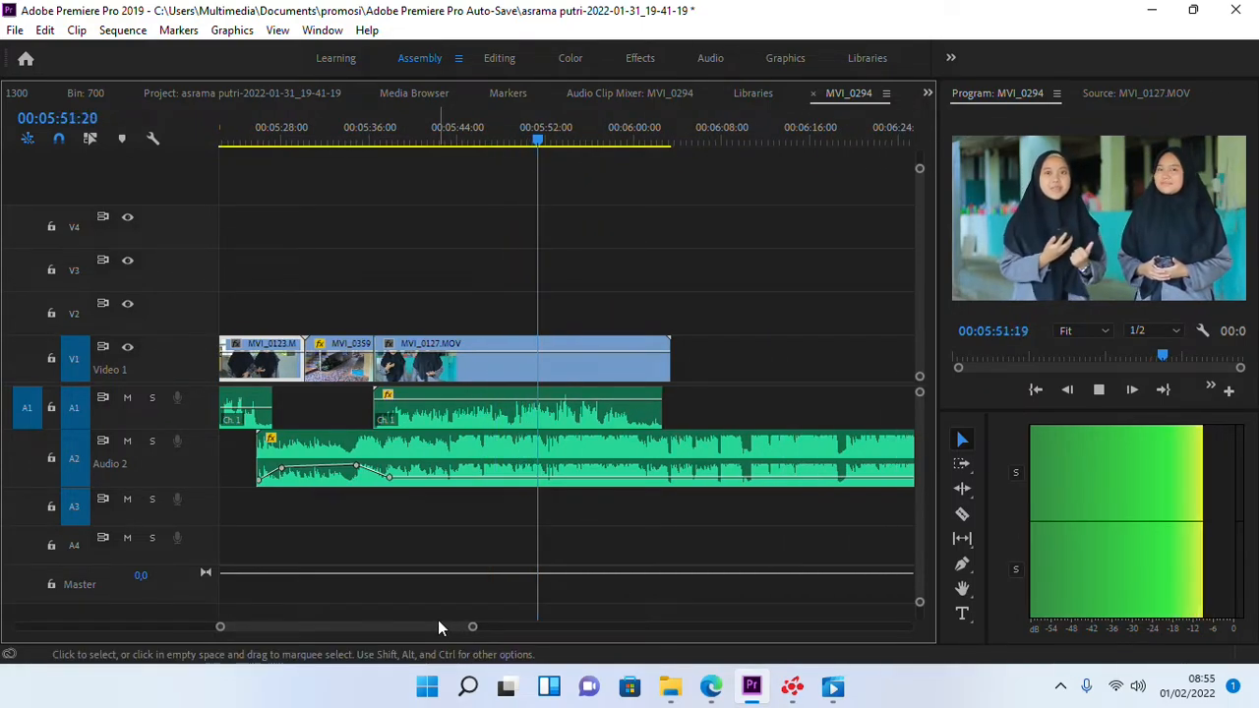
click(832, 686)
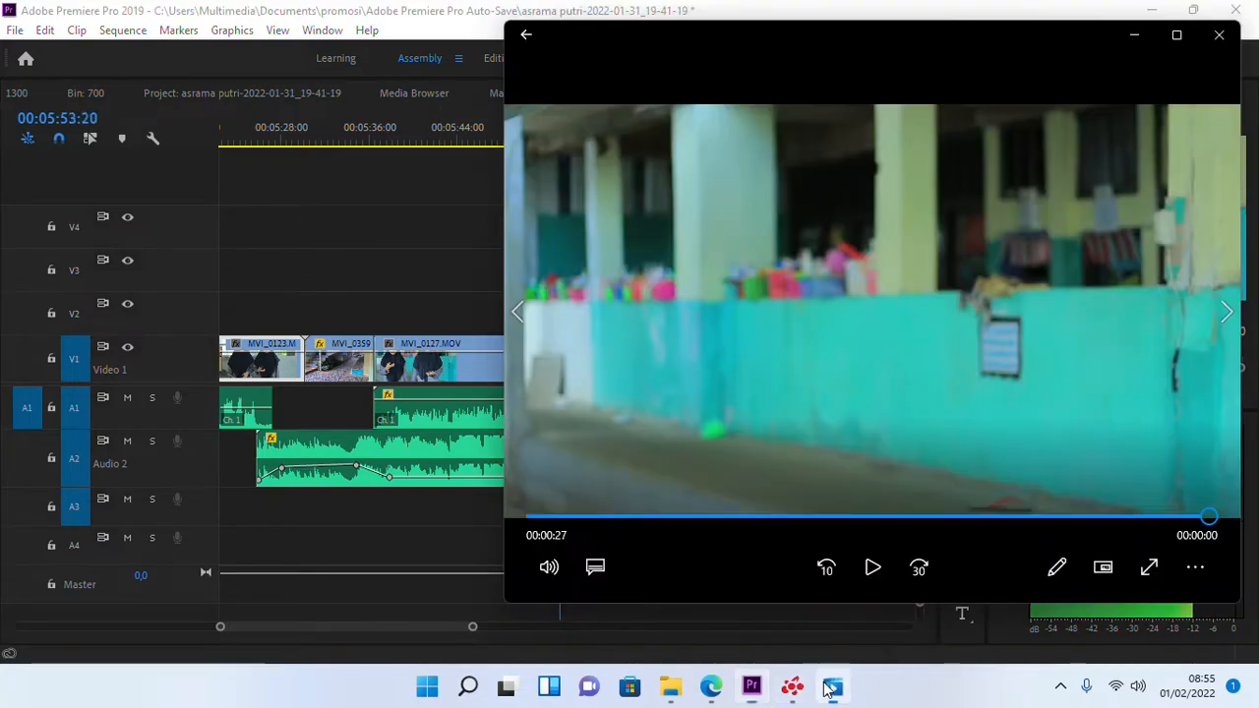
click(1220, 38)
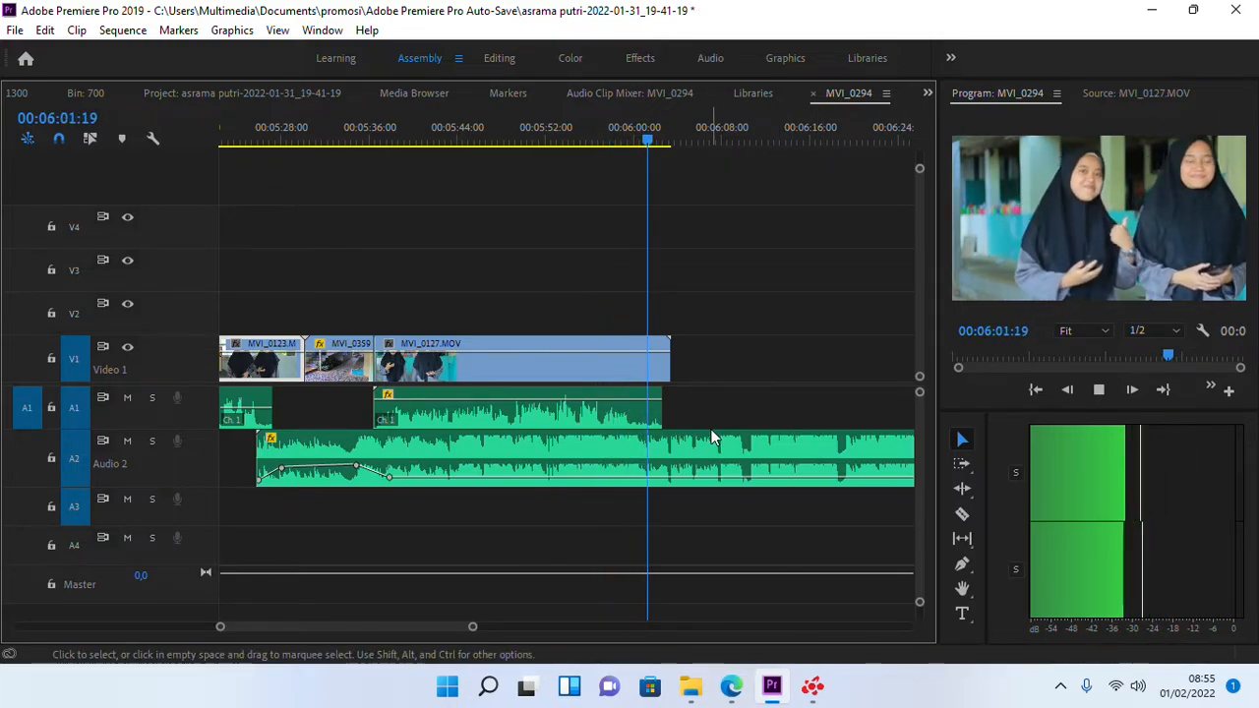
key(space)
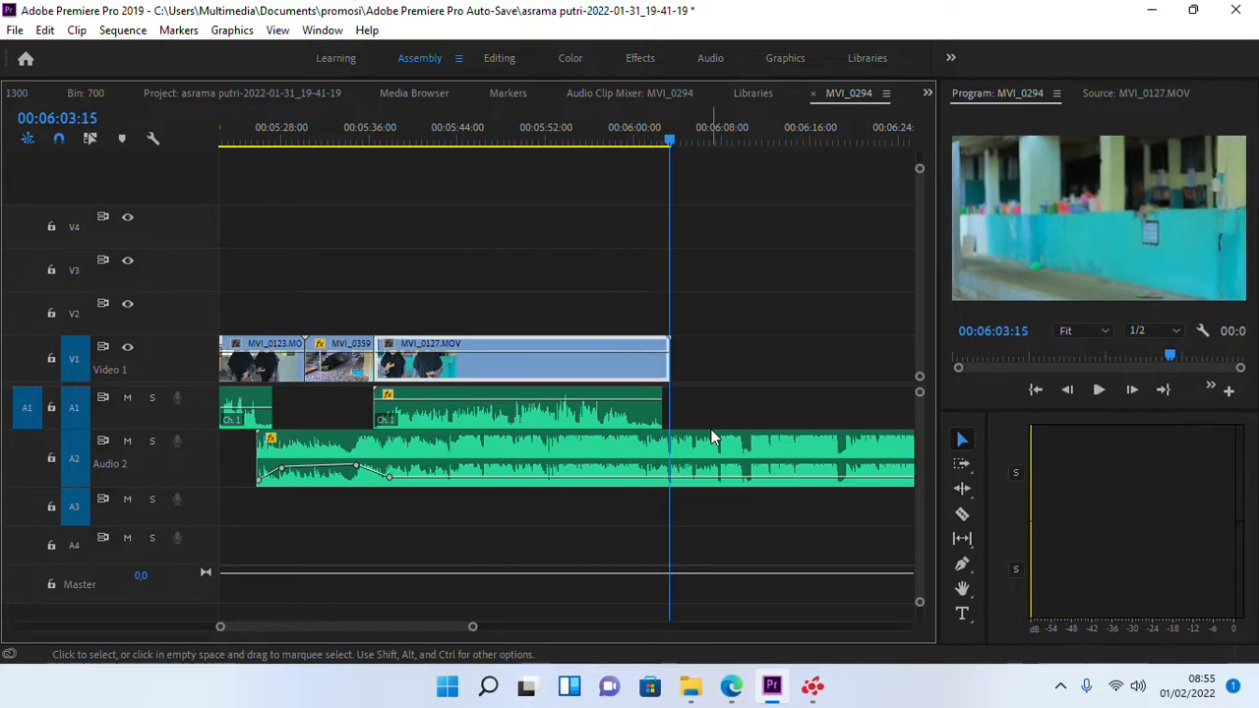
- Add volume keyframes to the A2 music at about 00:06:00:24 and the end of MVI_0127, raising the second one
click(641, 141)
key(space)
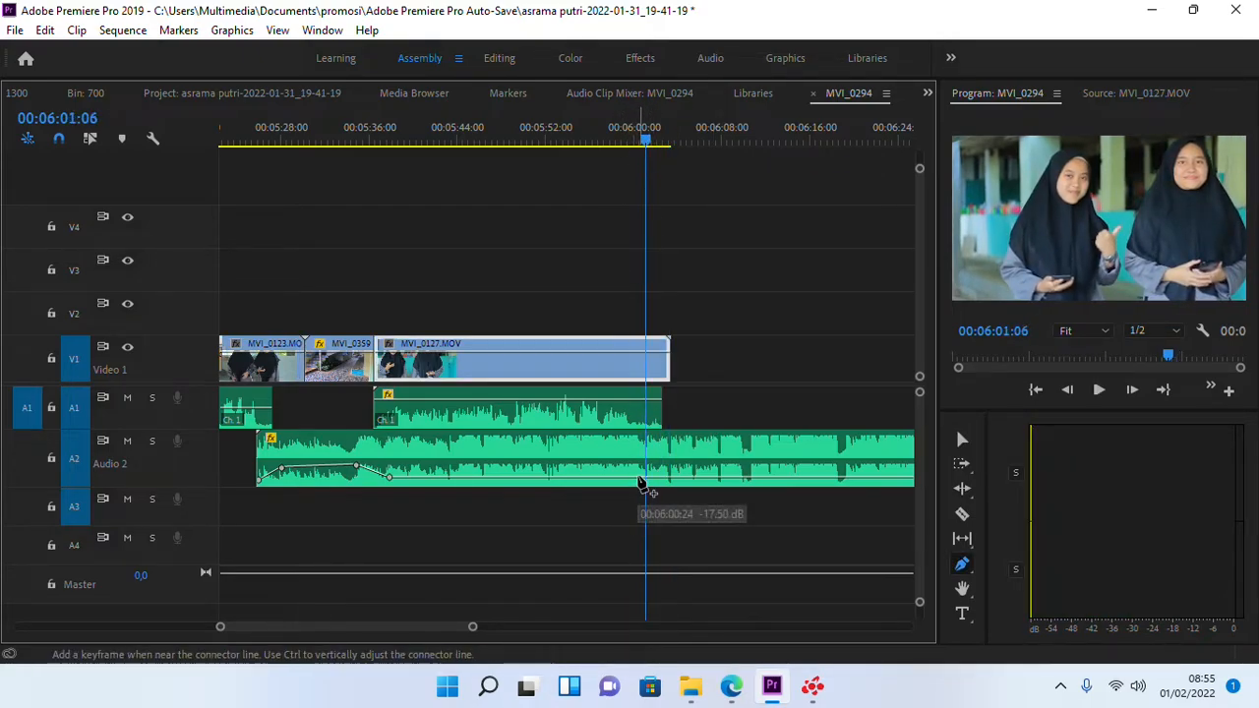
click(639, 478)
key(space)
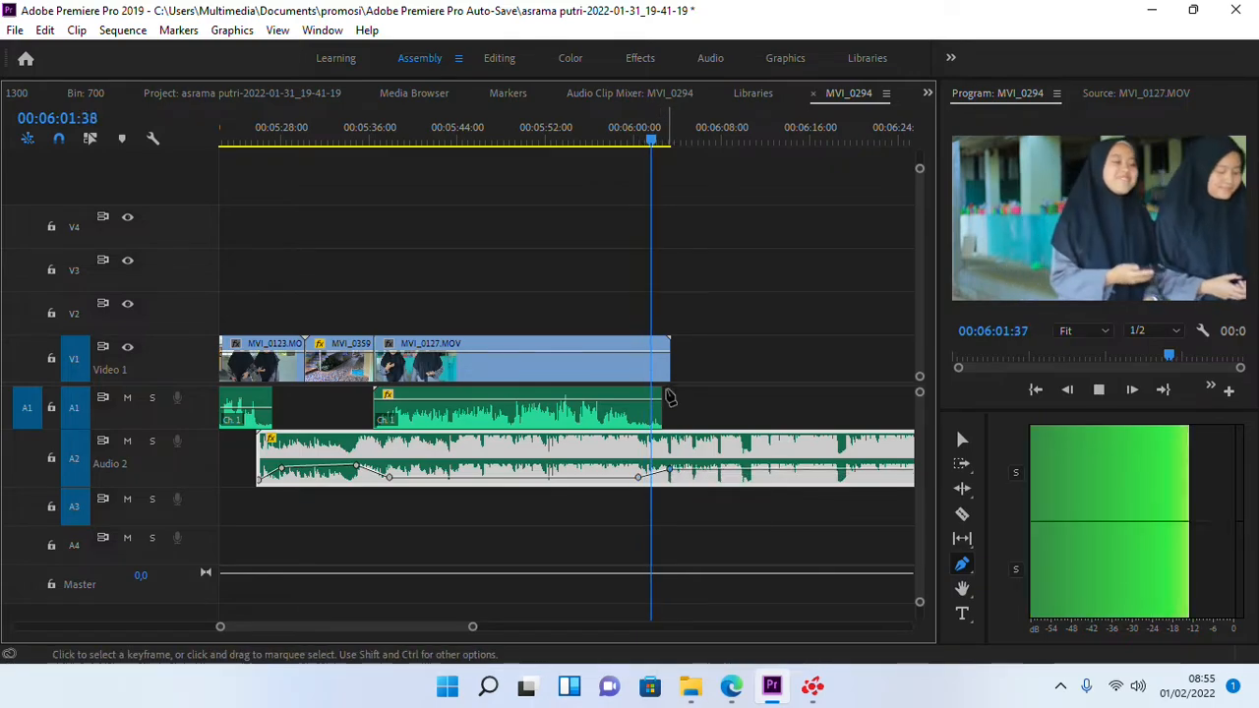
- Replay the end of MVI_0127 and lower the last A2 music keyframe to -10.14 dB, slightly past the clip's end
click(628, 137)
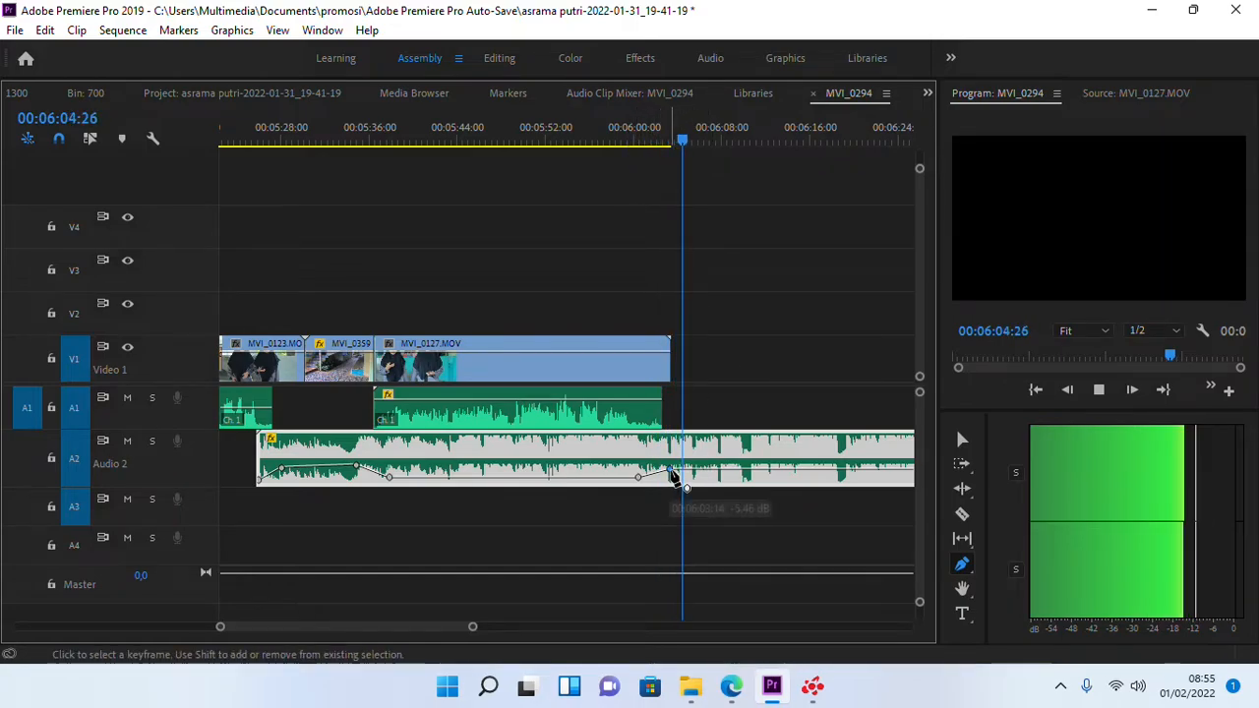
key(space)
click(636, 140)
key(space)
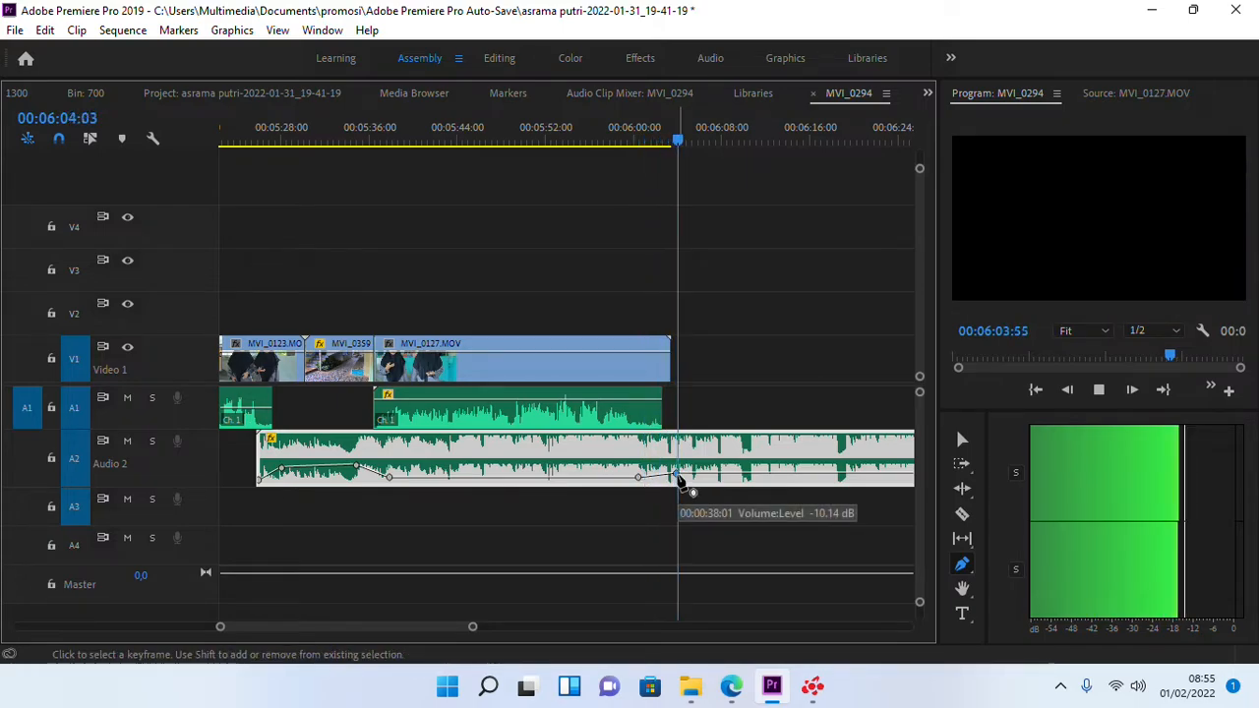
- Switch to the Editing workspace and shrink the audio track heights in the MVI_0294 timeline
click(492, 59)
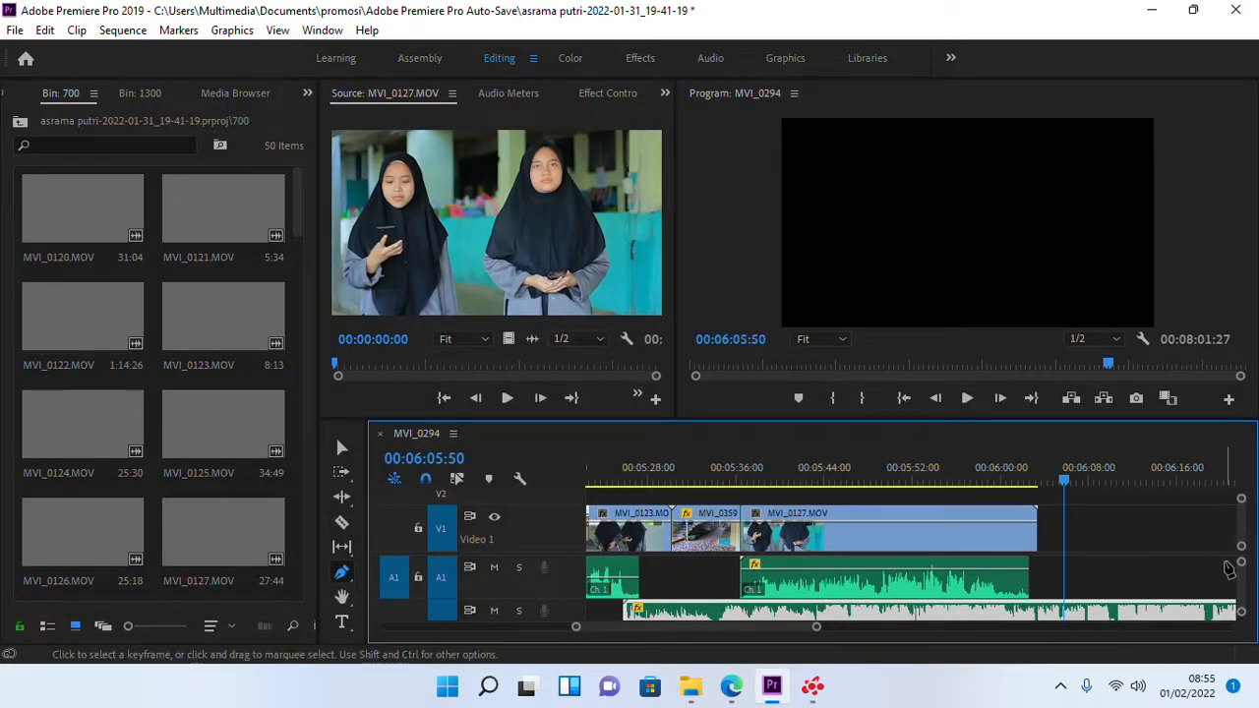
drag(1242, 563, 1228, 540)
- Play the last seconds of MVI_0127 from 00:05:58:34 to check the music's rise, with more of the sequence in view
click(985, 480)
key(space)
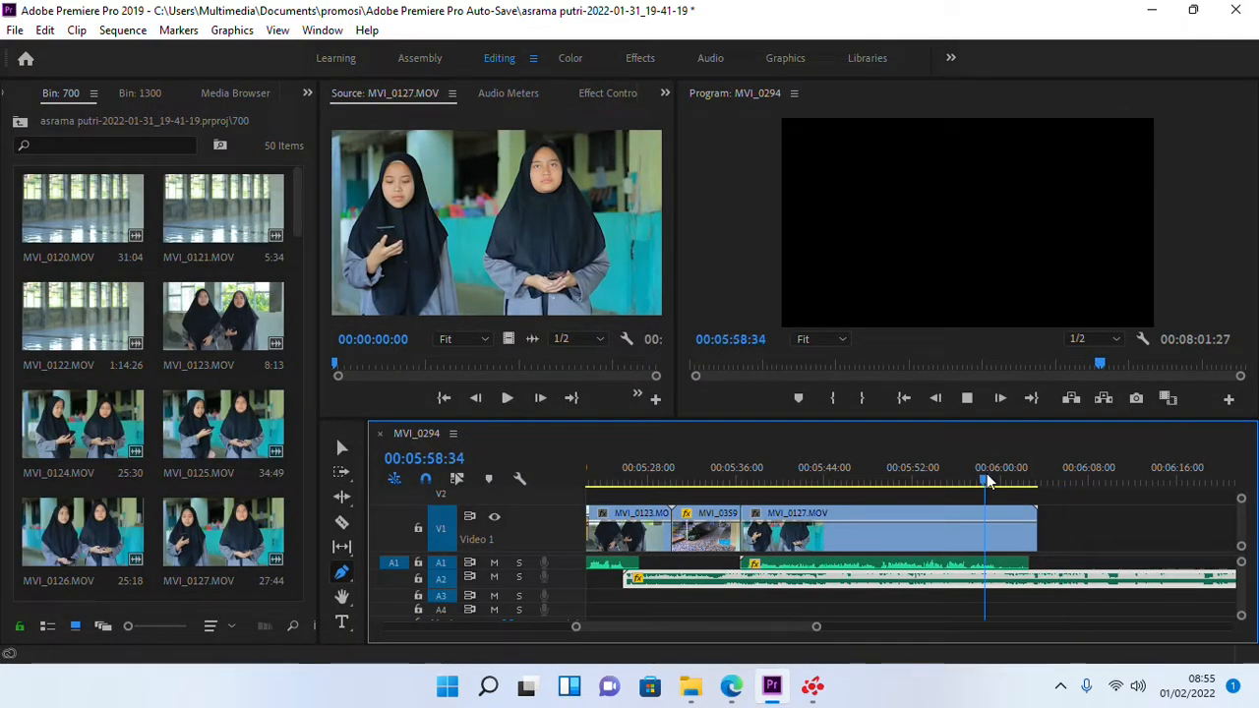
key(minus)
key(minus)
key(minus)
key(equal)
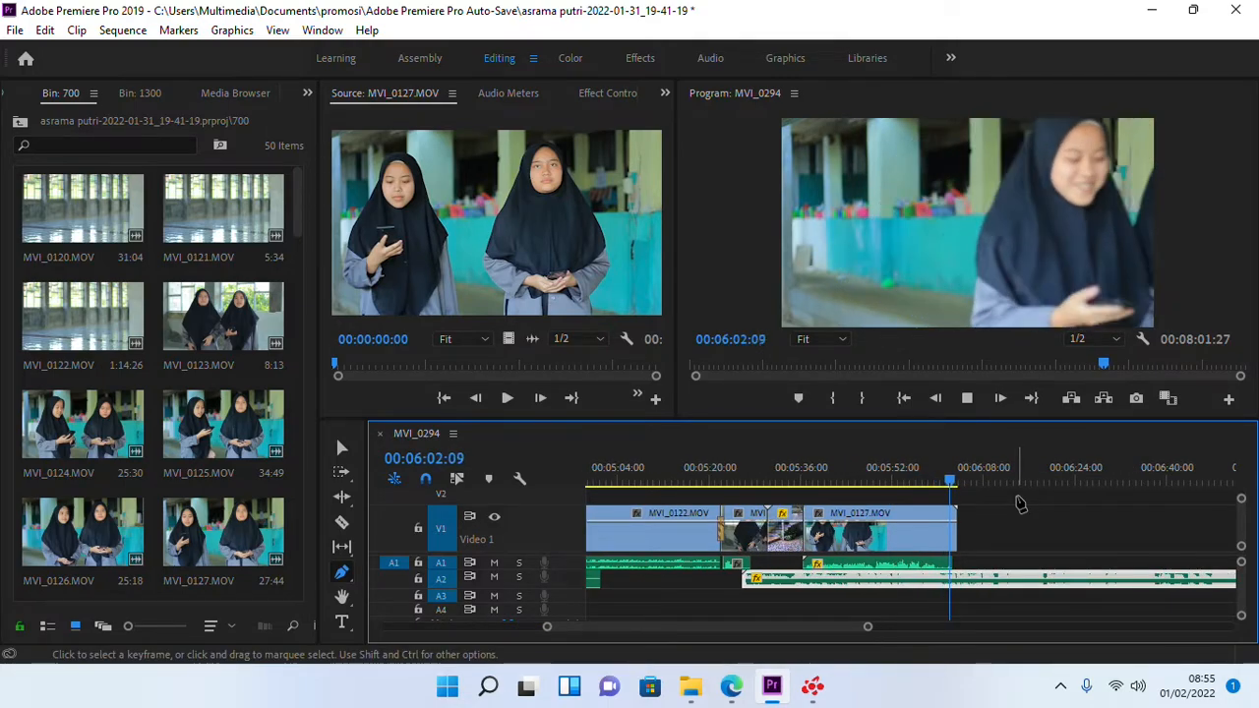
click(941, 481)
key(space)
key(space)
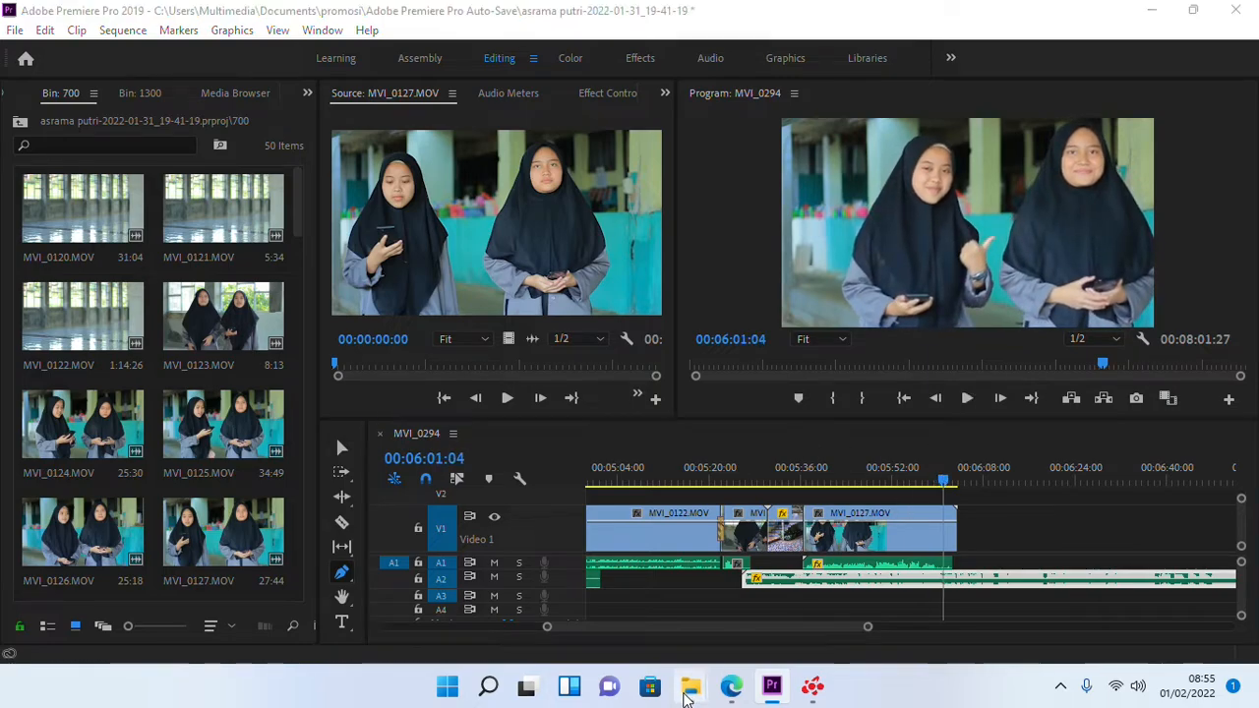
- Preview MVI_0133 from the 700 folder in the media player, skimming to its closing seconds, and close the player
mouse_move(691, 685)
click(557, 585)
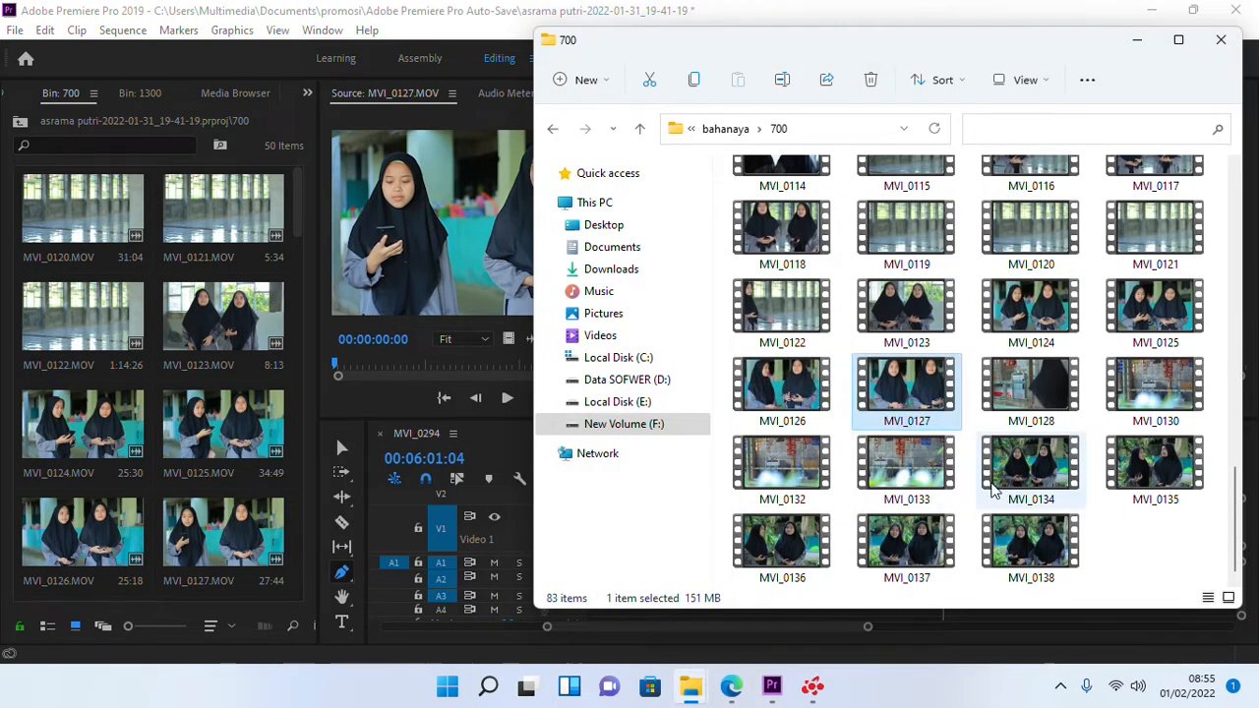
double_click(906, 467)
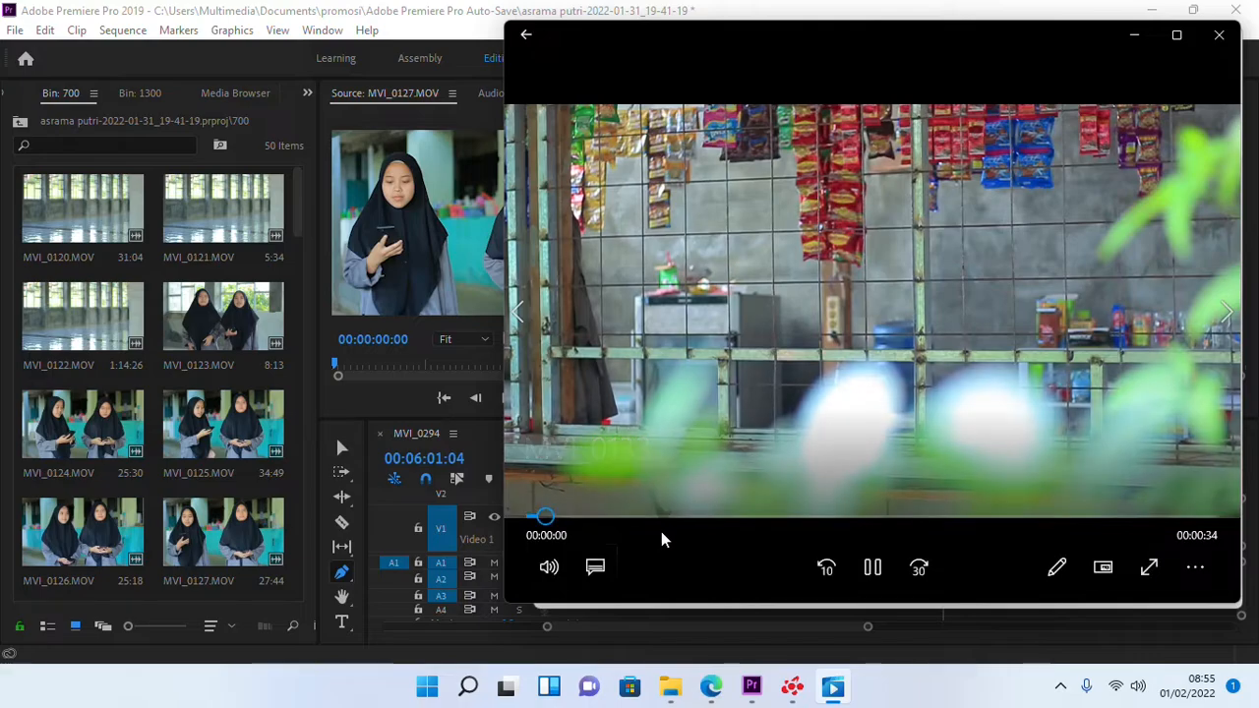
drag(669, 515, 927, 523)
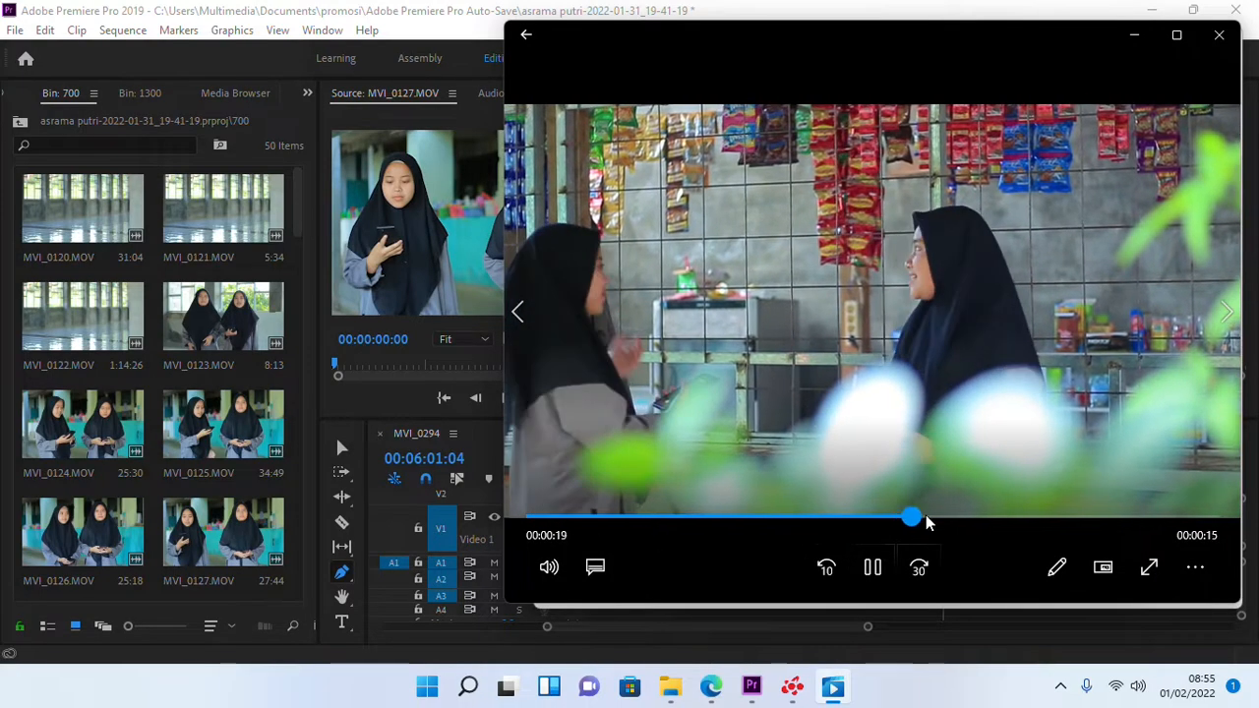
click(1071, 523)
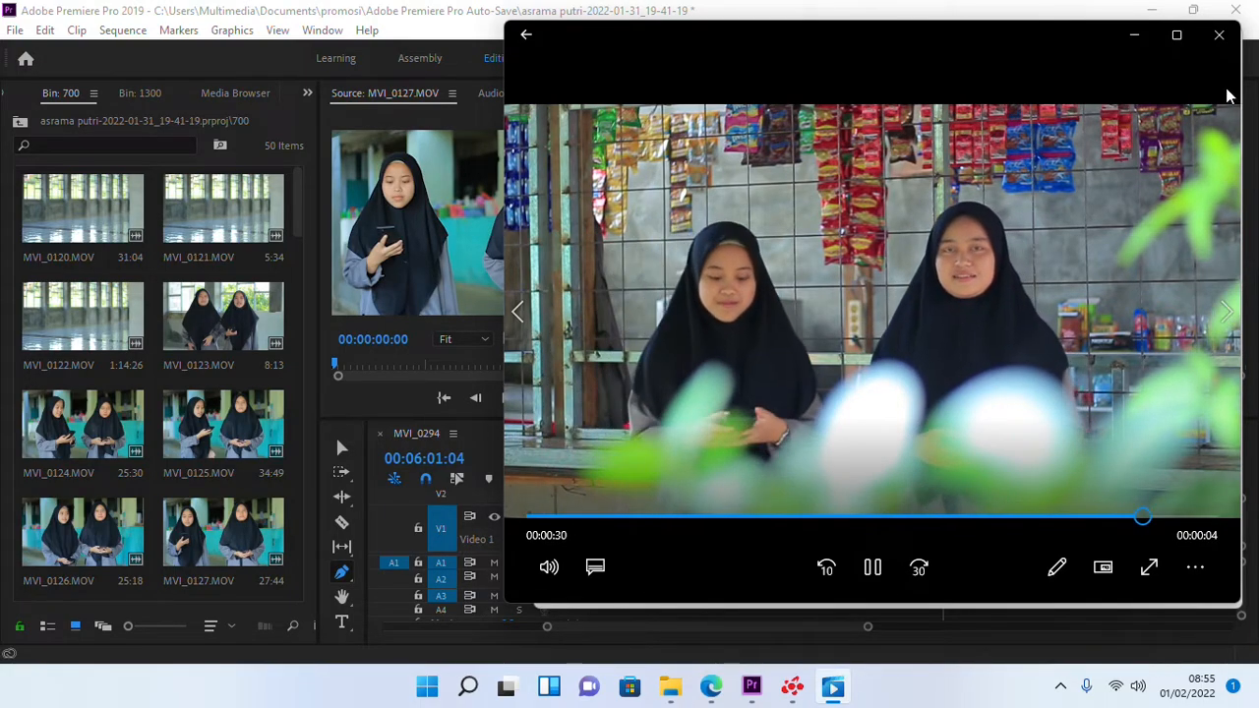
click(1219, 35)
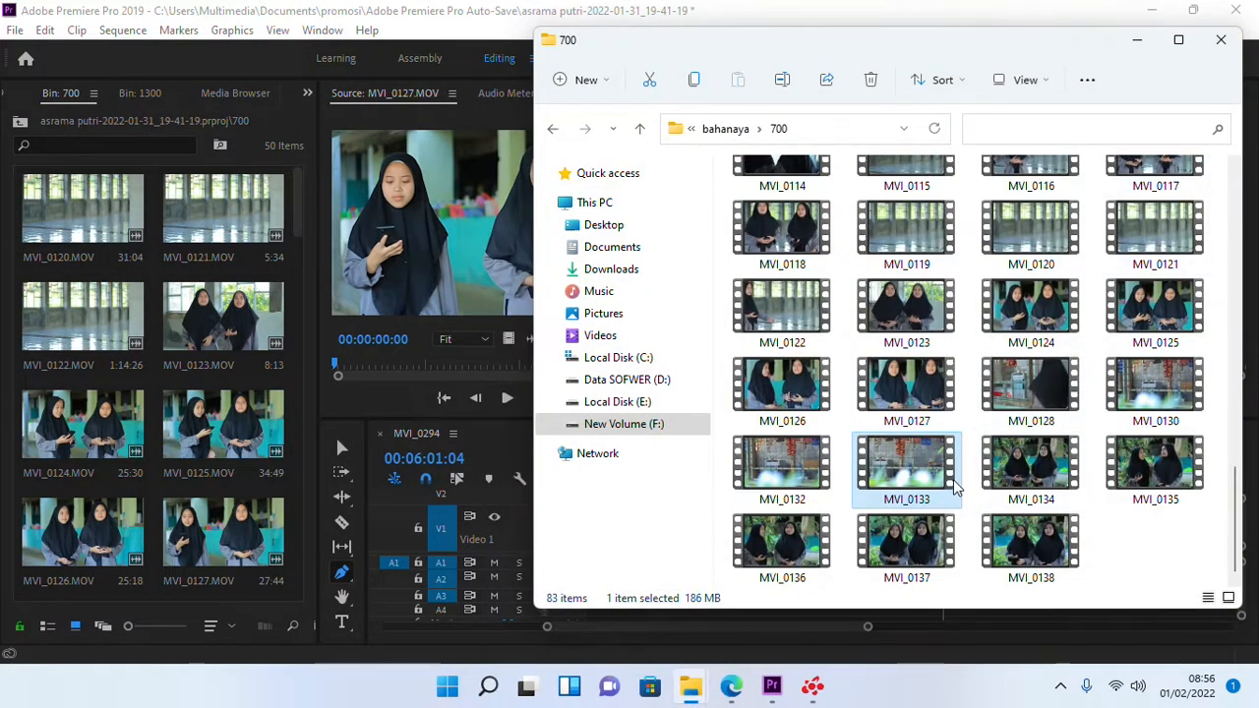
- Load MVI_0133 from the 700 folder into the Source monitor and place it on V1 and A1 at about 00:06:24
drag(933, 471, 432, 273)
click(440, 227)
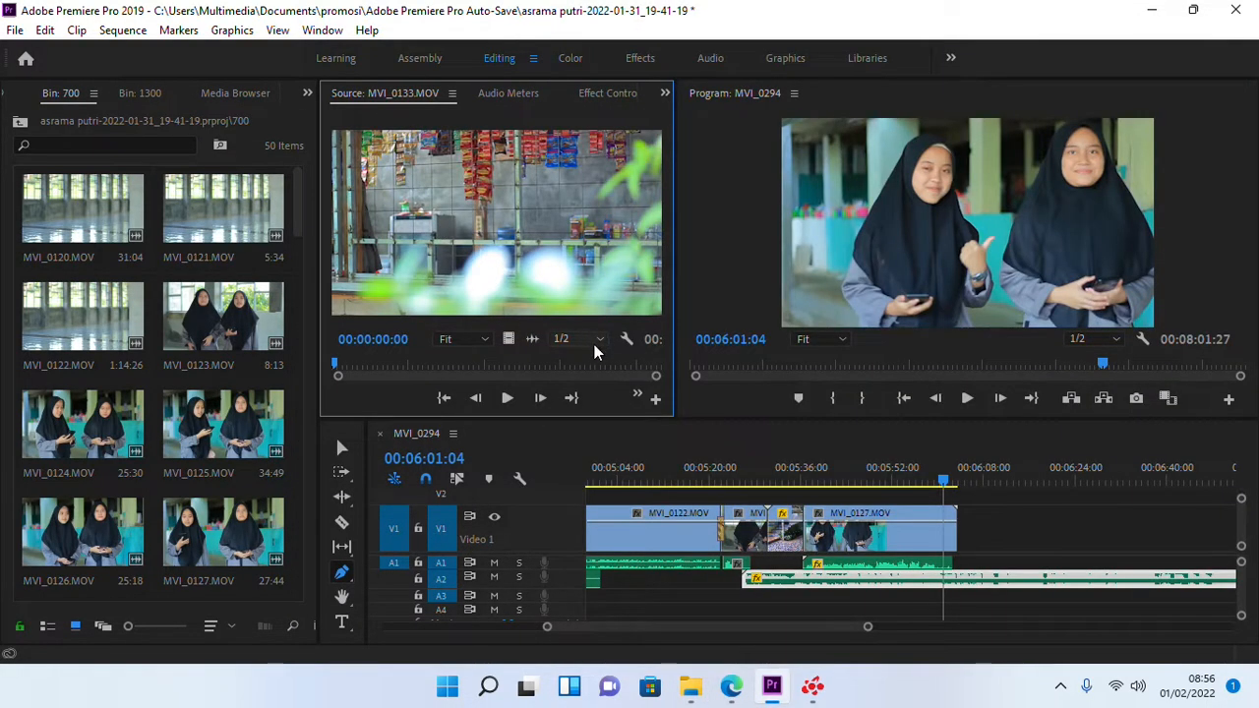
drag(629, 258, 1079, 529)
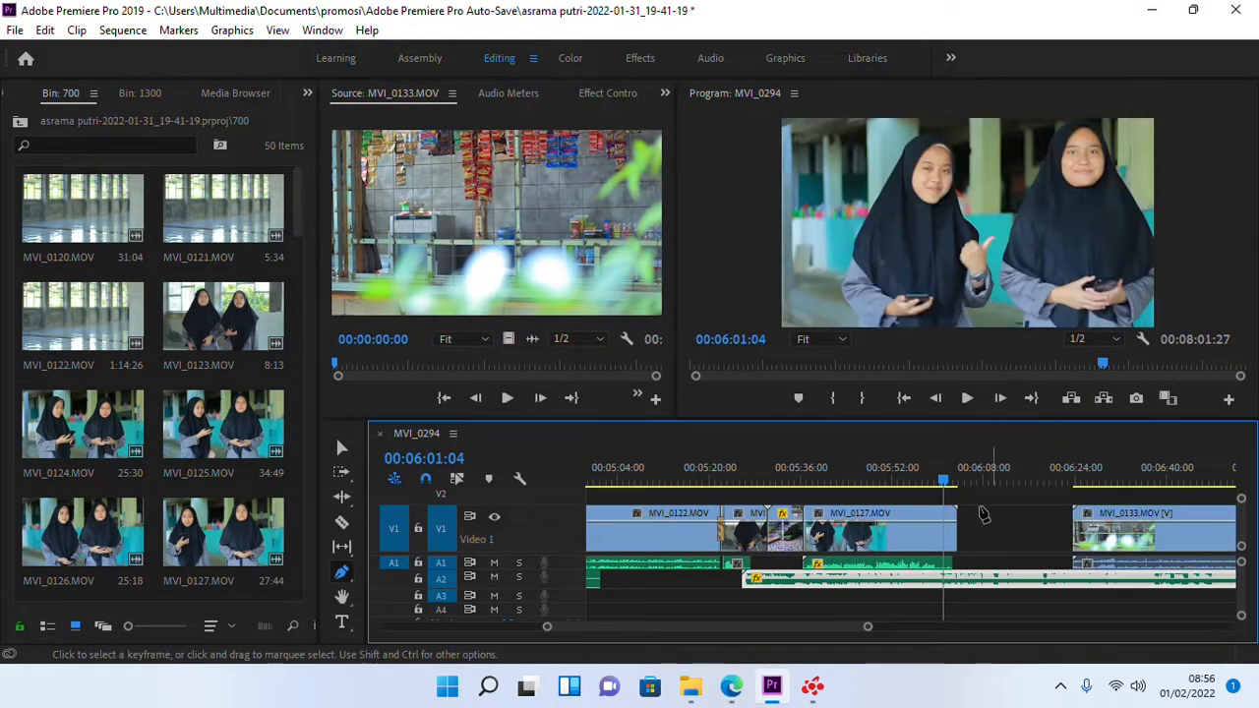
- Play the sequence from about 00:05:34 through the end of MVI_0127, switching to the Selection tool
scroll(952, 522, down, 4)
scroll(936, 526, down, 5)
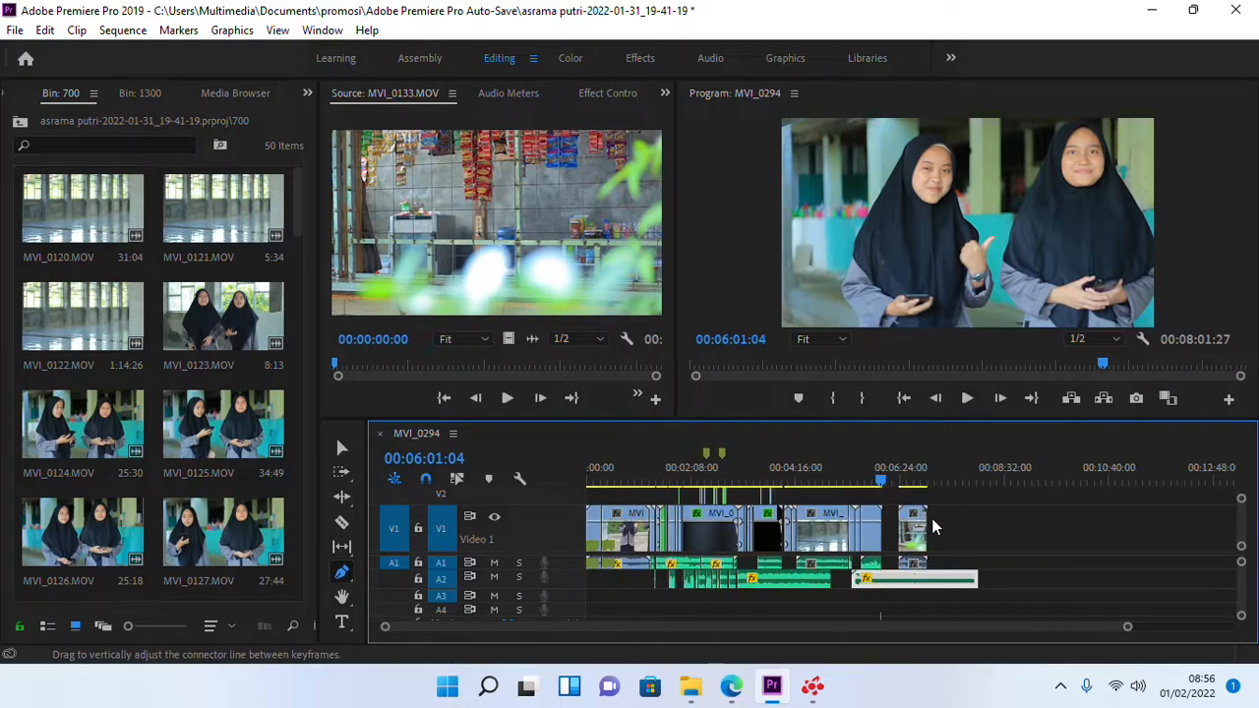
click(792, 484)
scroll(801, 518, up, 3)
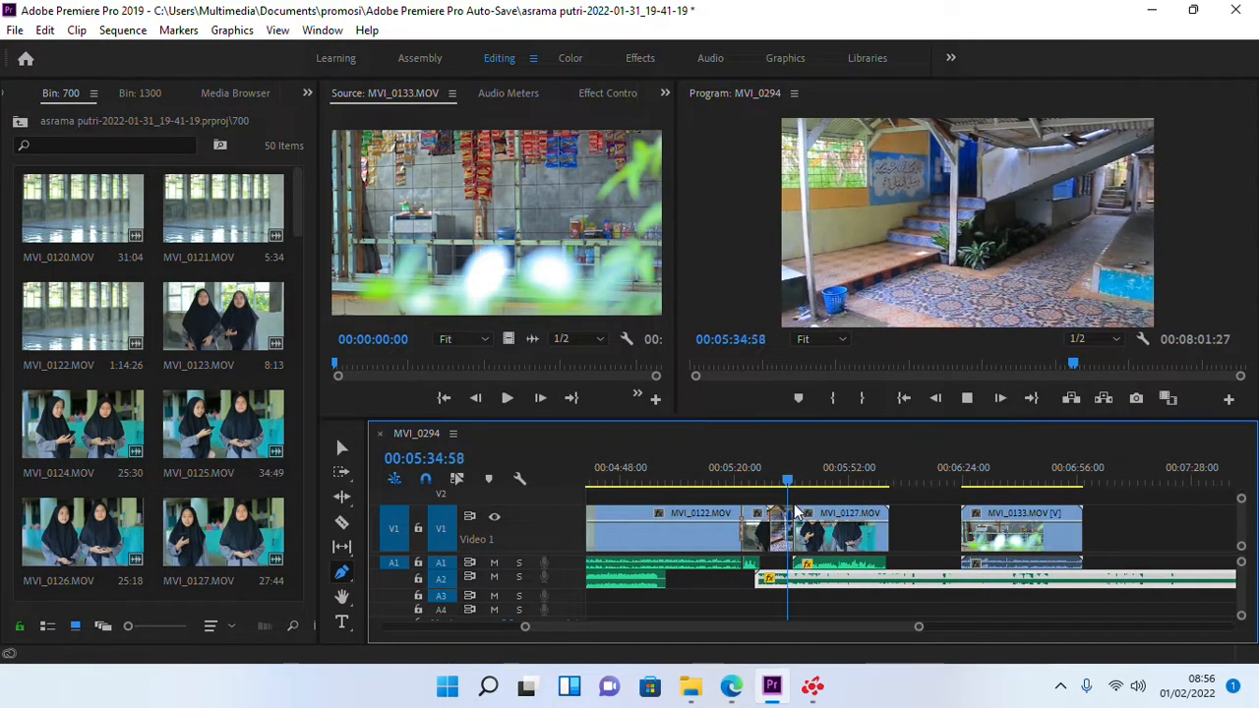
scroll(796, 528, down, 2)
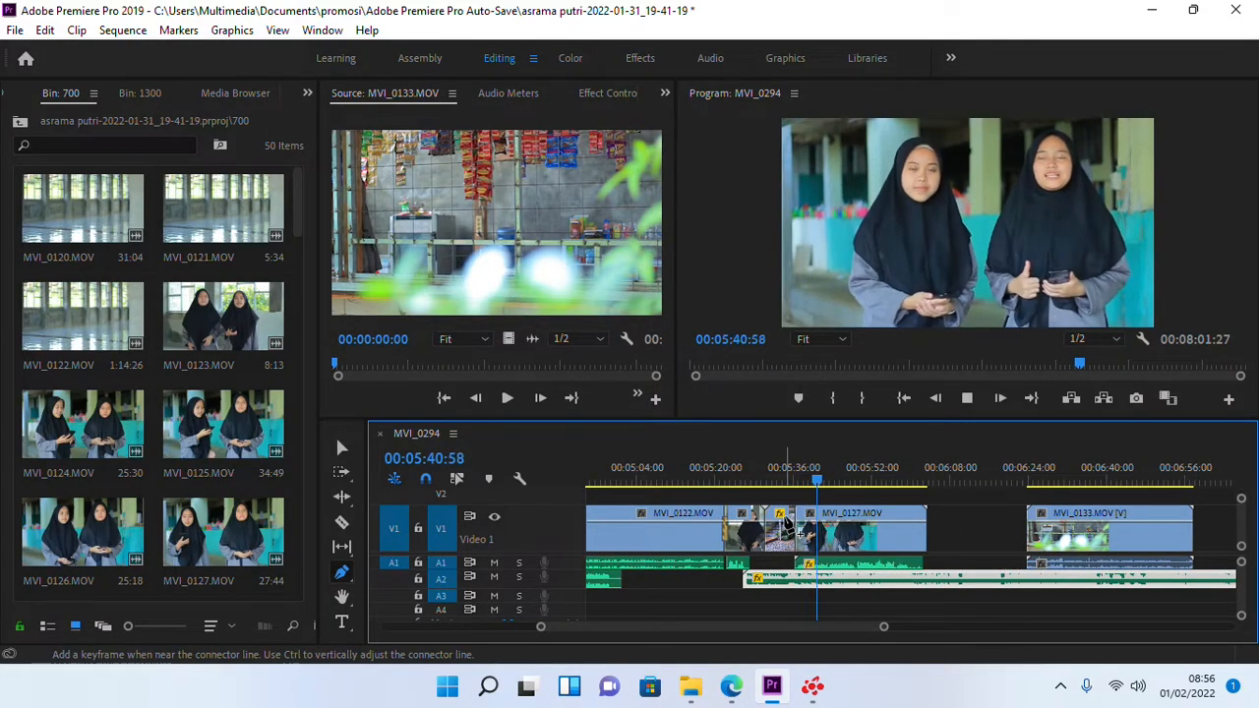
key(v)
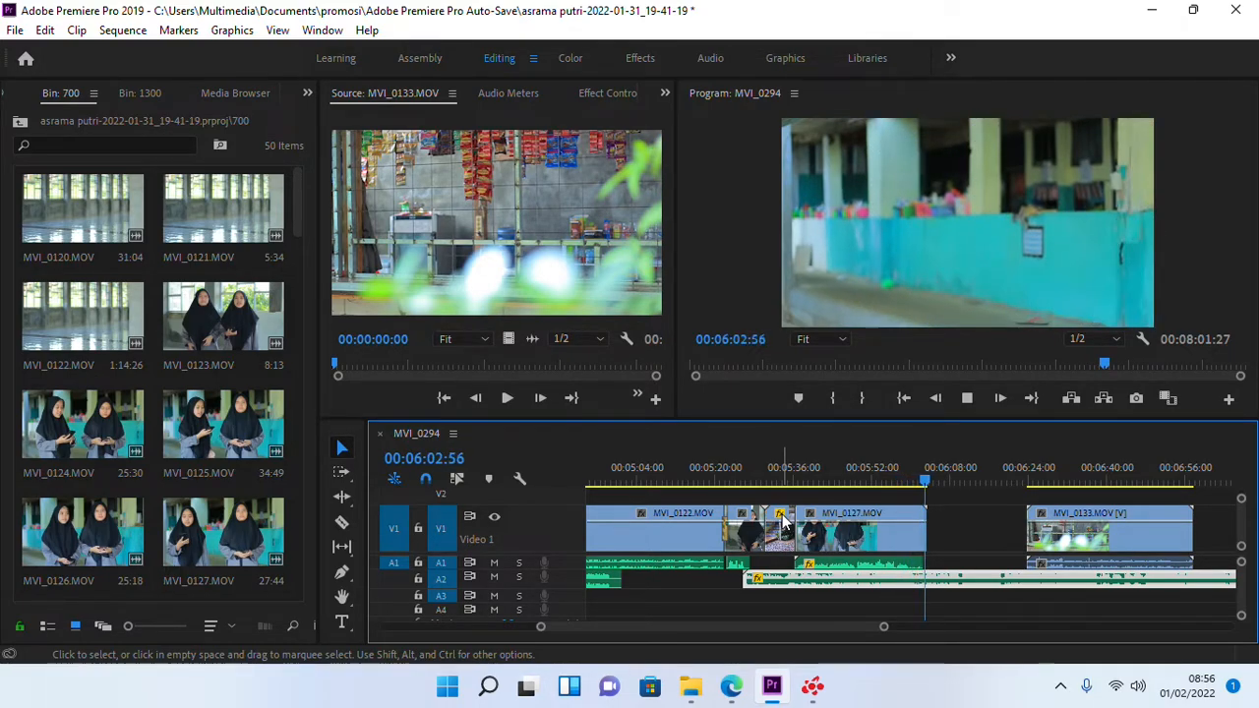
click(969, 399)
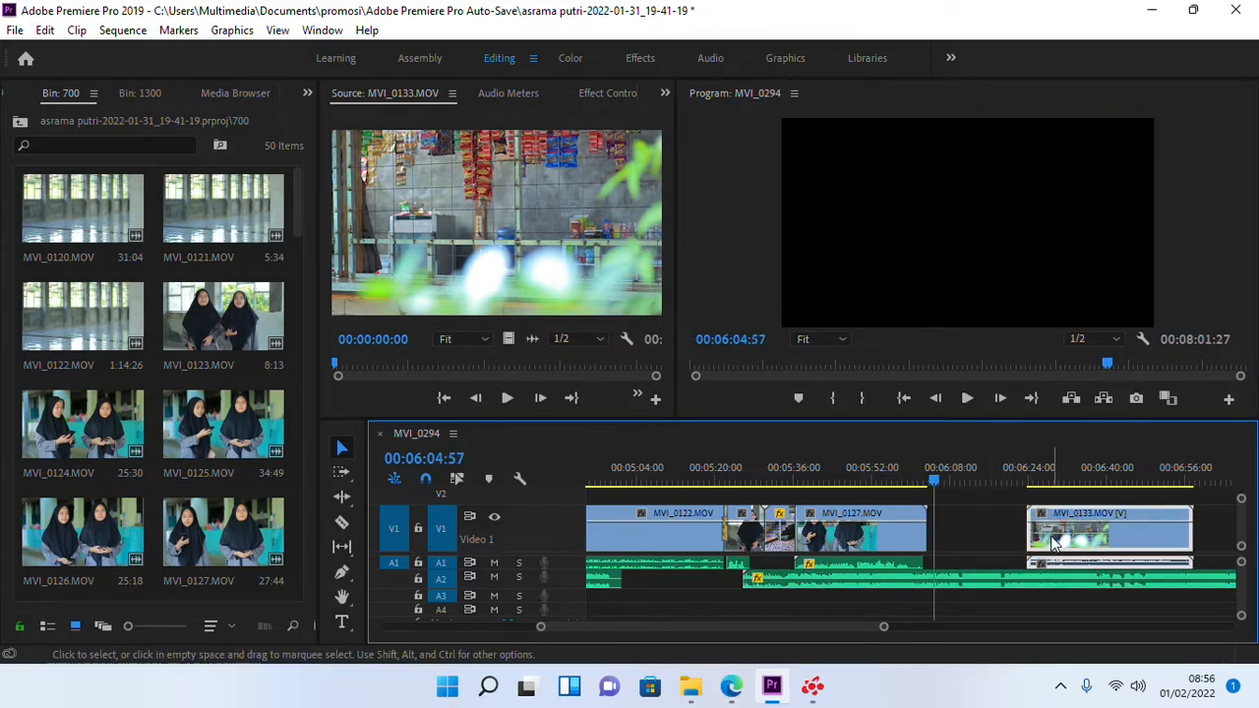
- Trim about 00:00:04:42 off the start of MVI_0133, move it directly after MVI_0127, and play across the join
drag(1062, 528, 974, 523)
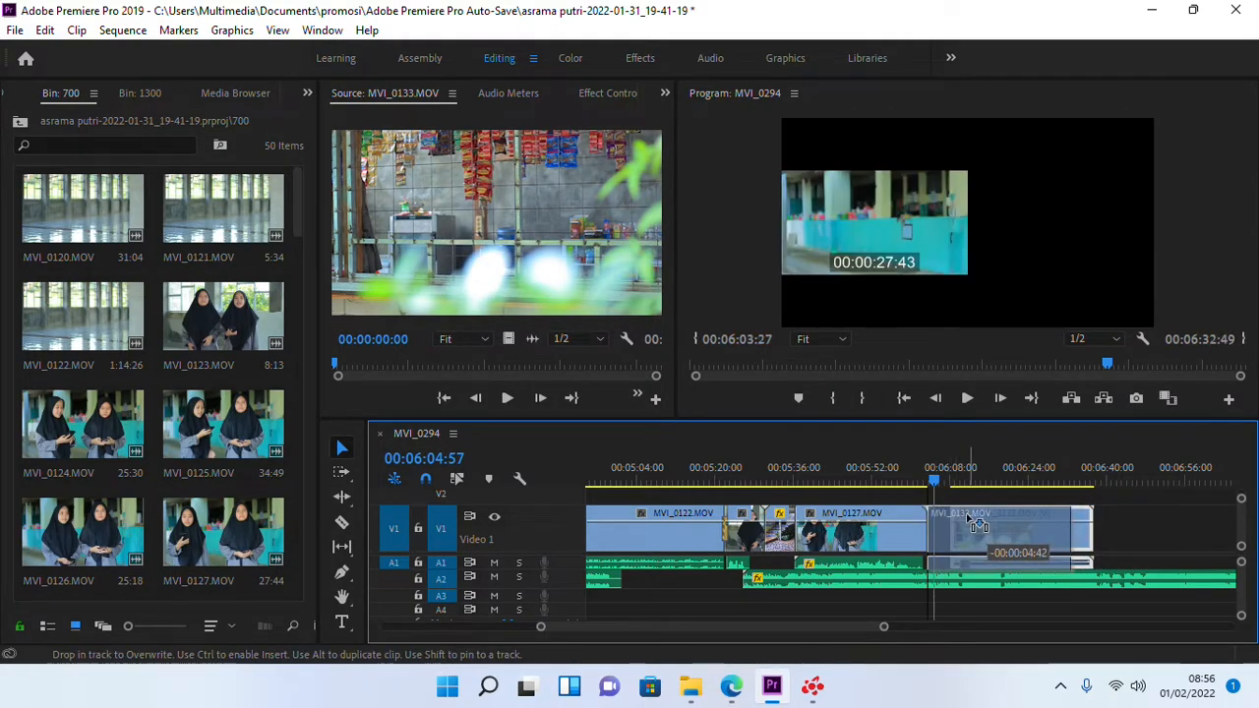
click(913, 478)
click(965, 397)
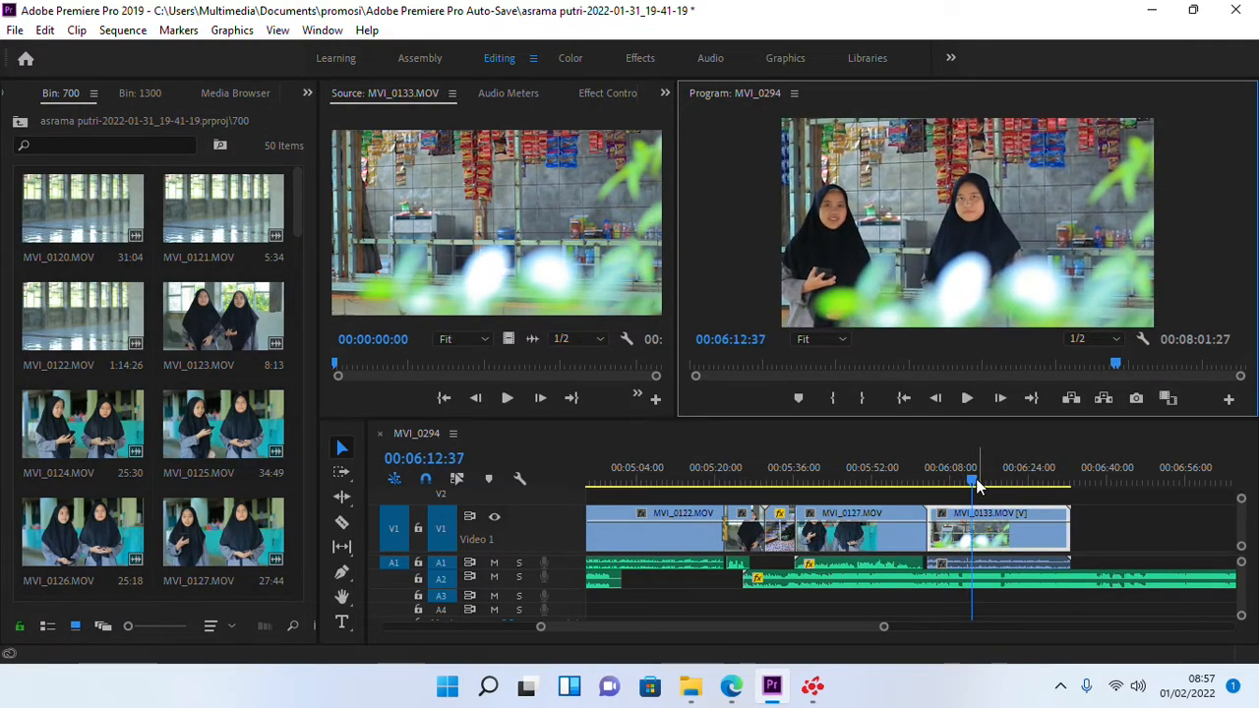
- Split only the video of MVI_0133 at 00:06:07:14 with the Razor tool and move the playhead to 00:06:18:32
drag(970, 480, 959, 479)
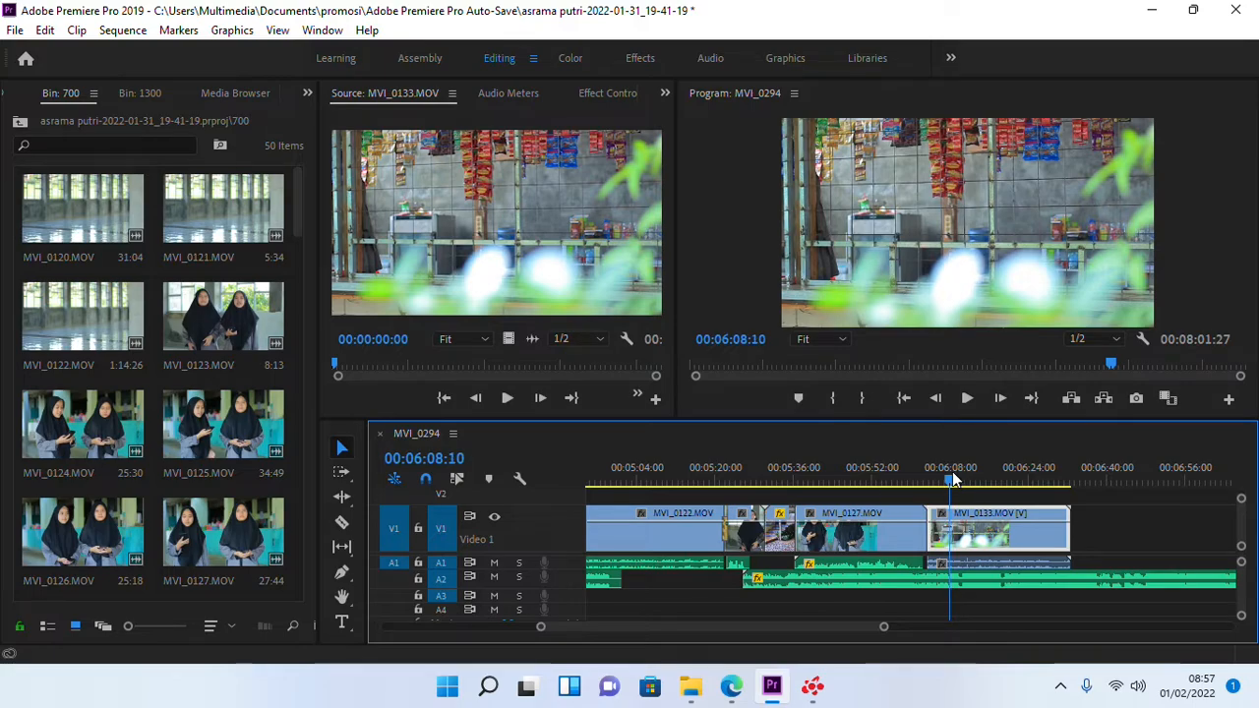
drag(952, 480, 948, 480)
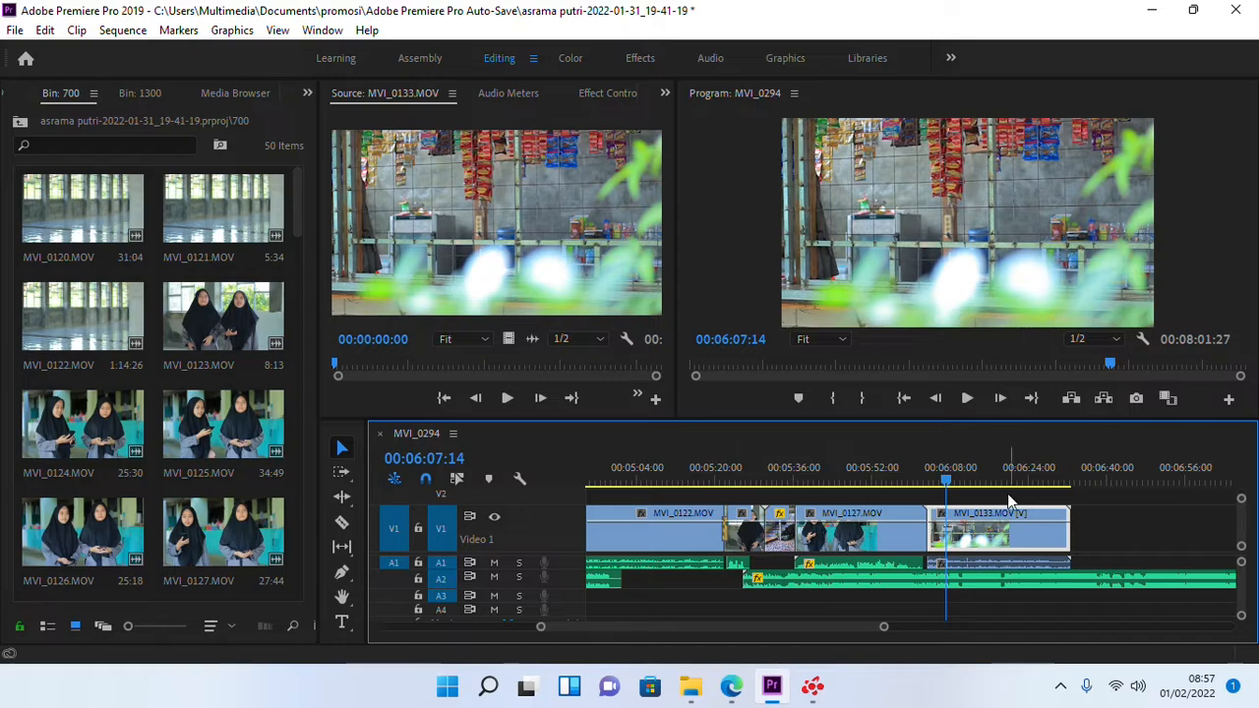
key(c)
click(950, 521)
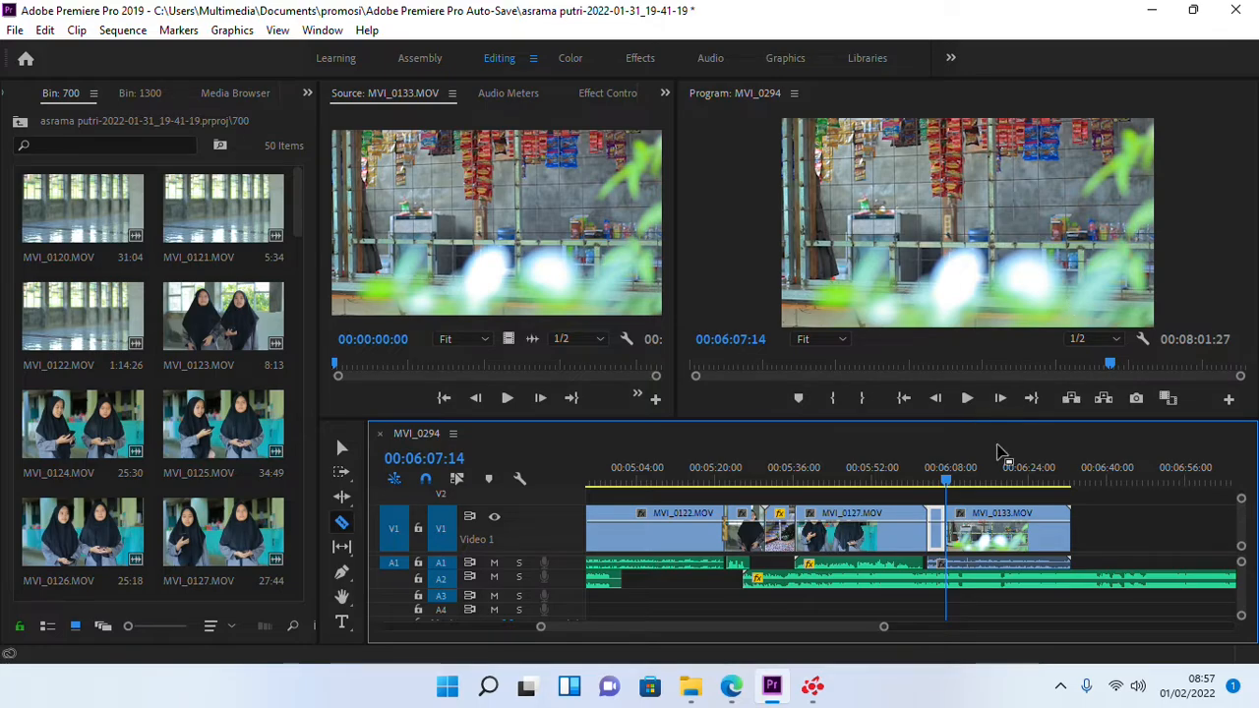
click(1001, 480)
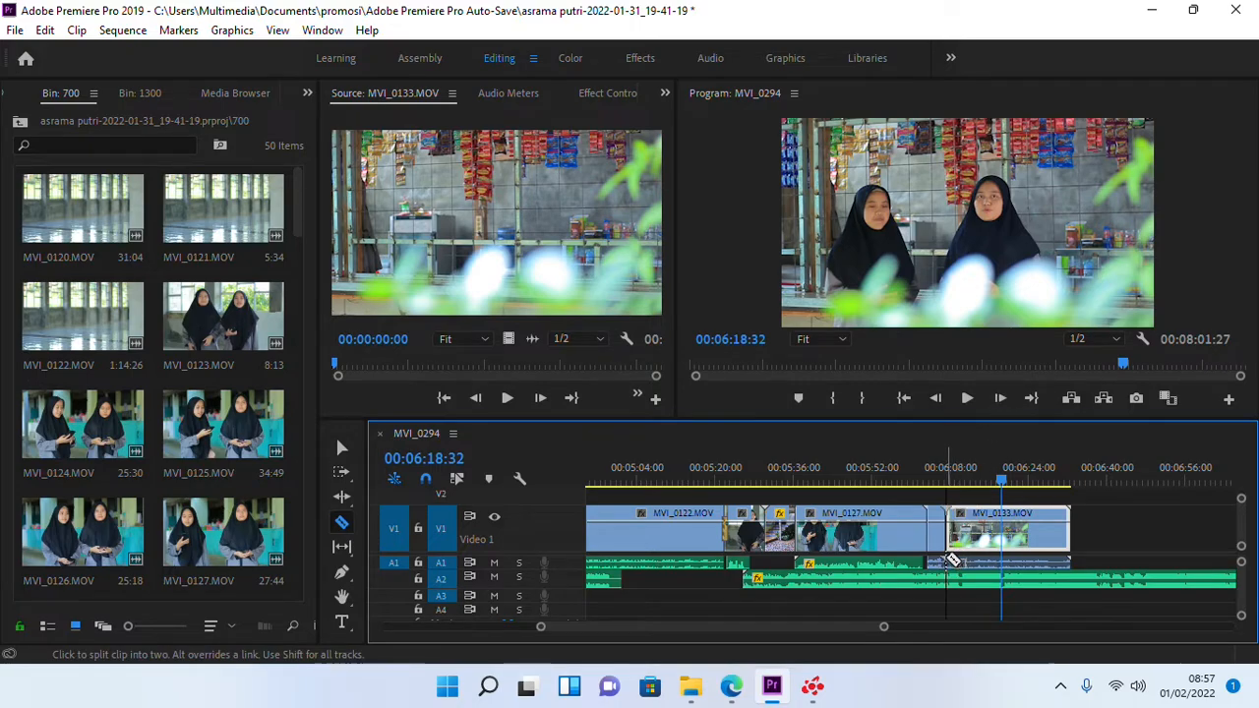
- Delete the split-off opening piece of MVI_0133 and its audio, and move the remaining clip directly after MVI_0127
key(v)
click(938, 534)
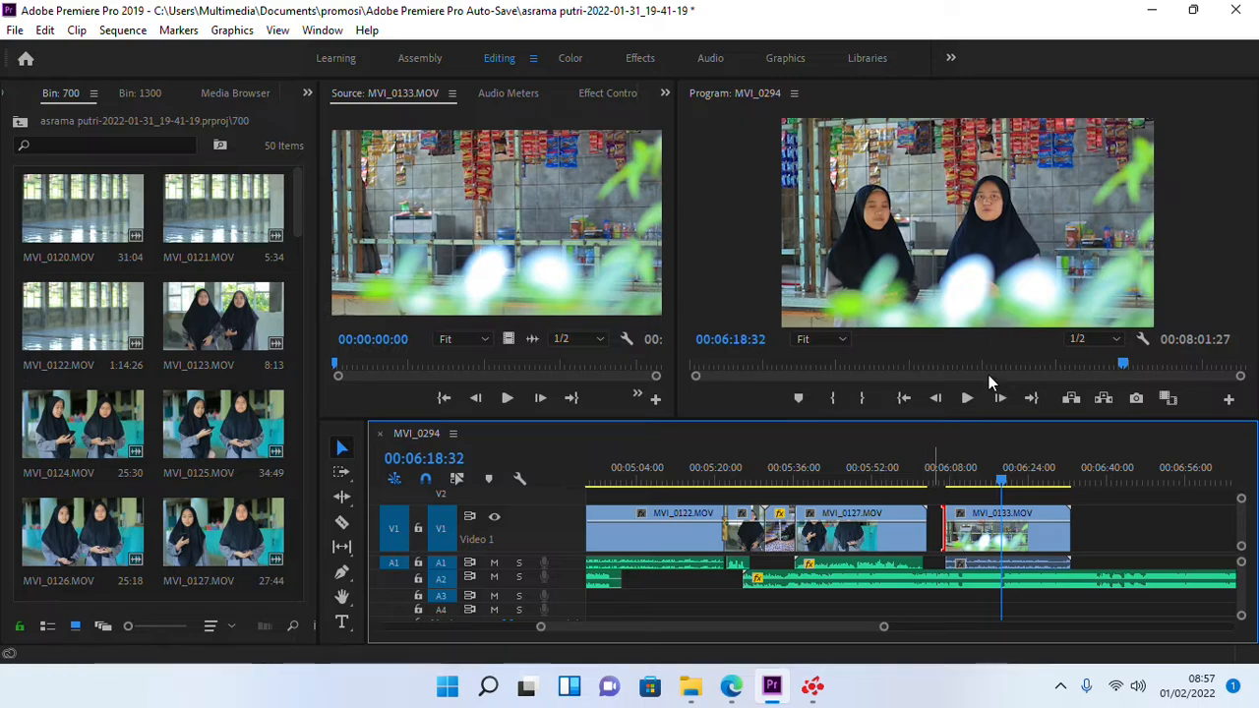
scroll(970, 526, up, 5)
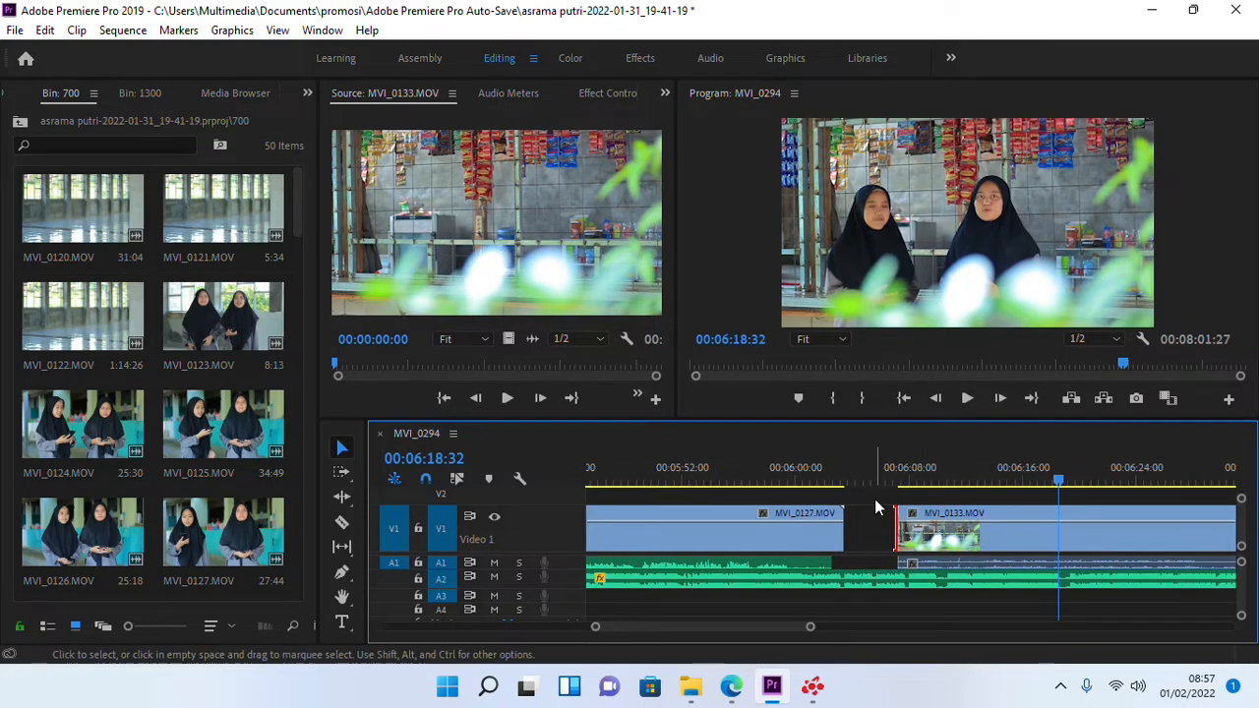
drag(875, 499, 898, 556)
drag(927, 513, 872, 514)
- Play the sequence twice from about 00:06:02:40 across the join between MVI_0127 and MVI_0133
click(834, 482)
key(space)
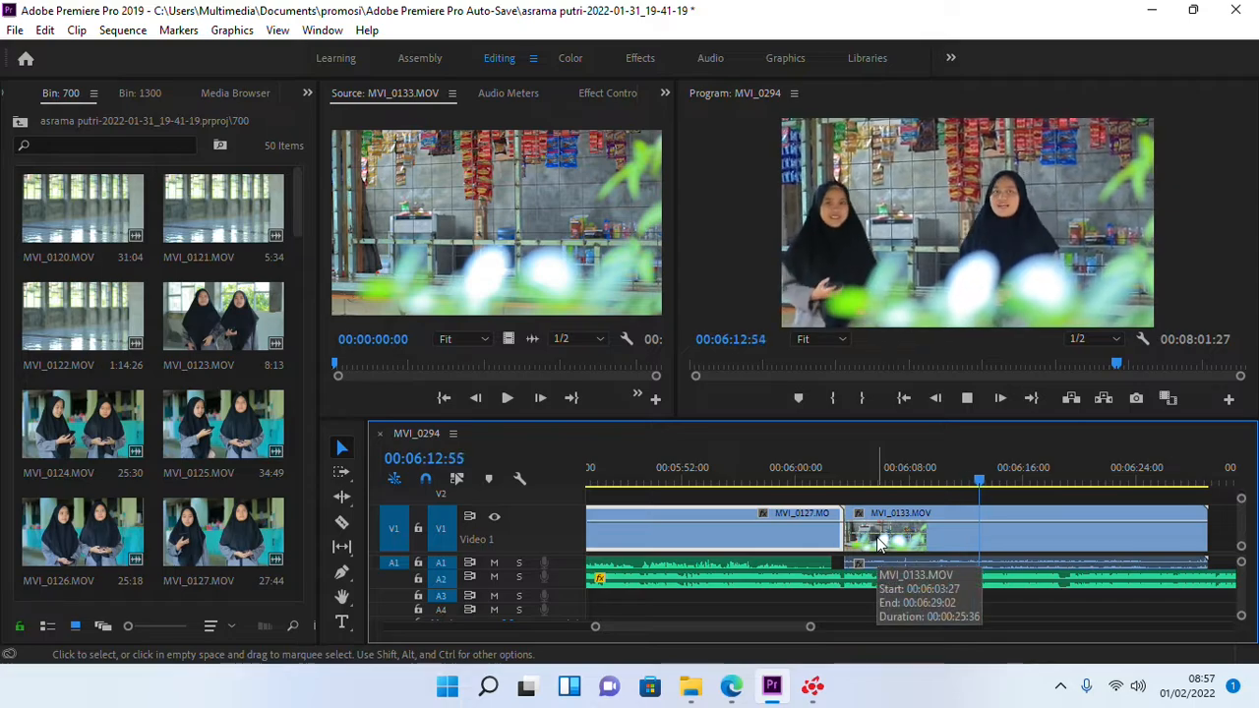
key(space)
click(836, 477)
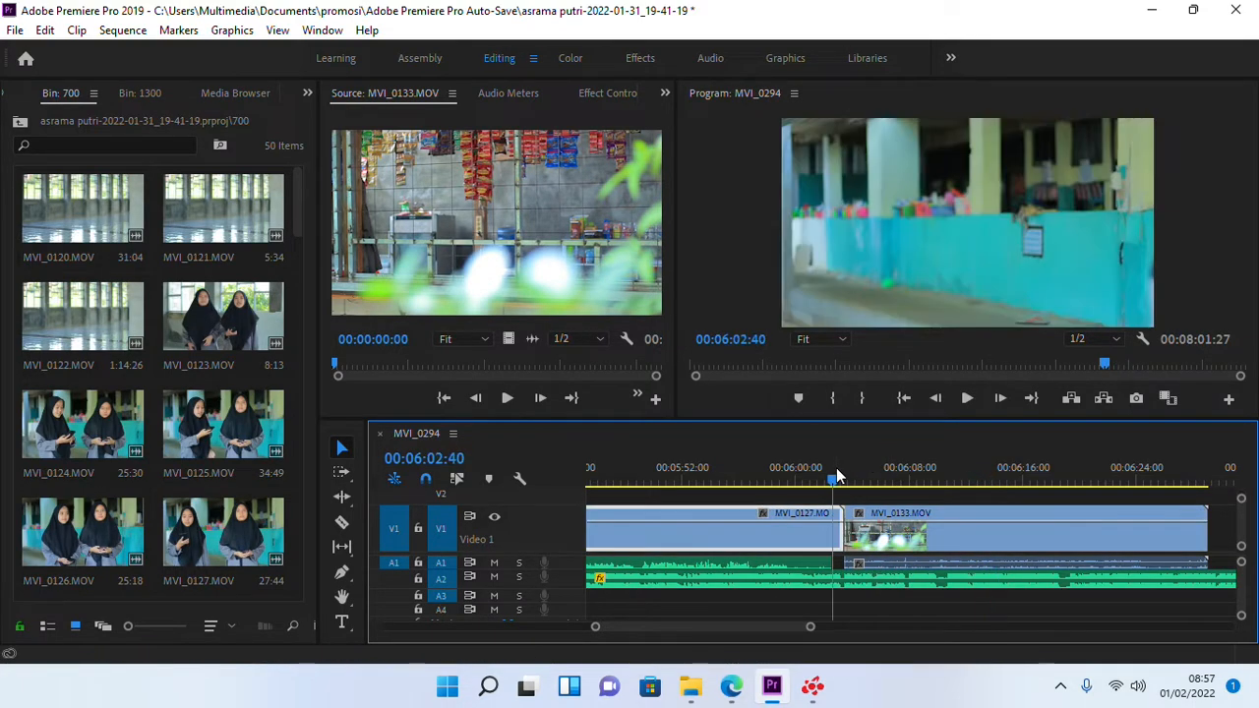
key(space)
key(space)
- Switch to the Assembly workspace, enlarge the audio tracks, and play across the start of MVI_0133
click(420, 59)
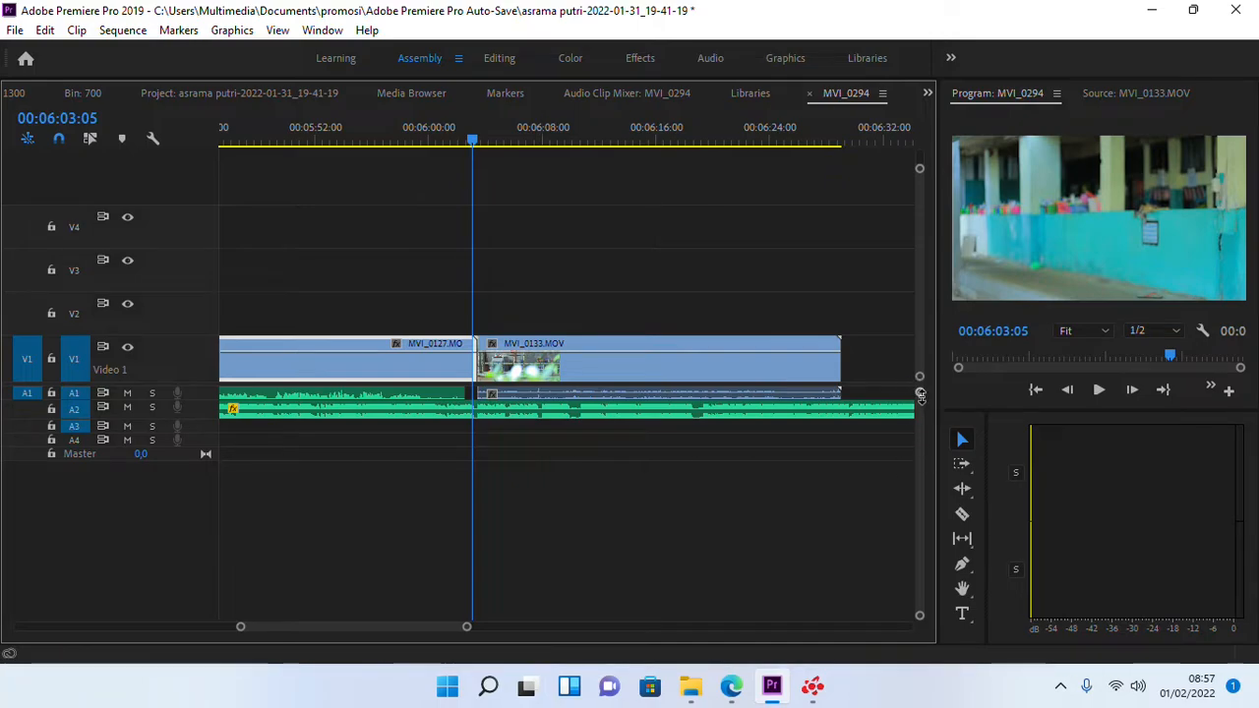
mouse_move(920, 392)
mouse_down()
mouse_move(922, 411)
mouse_move(922, 399)
mouse_up()
key(space)
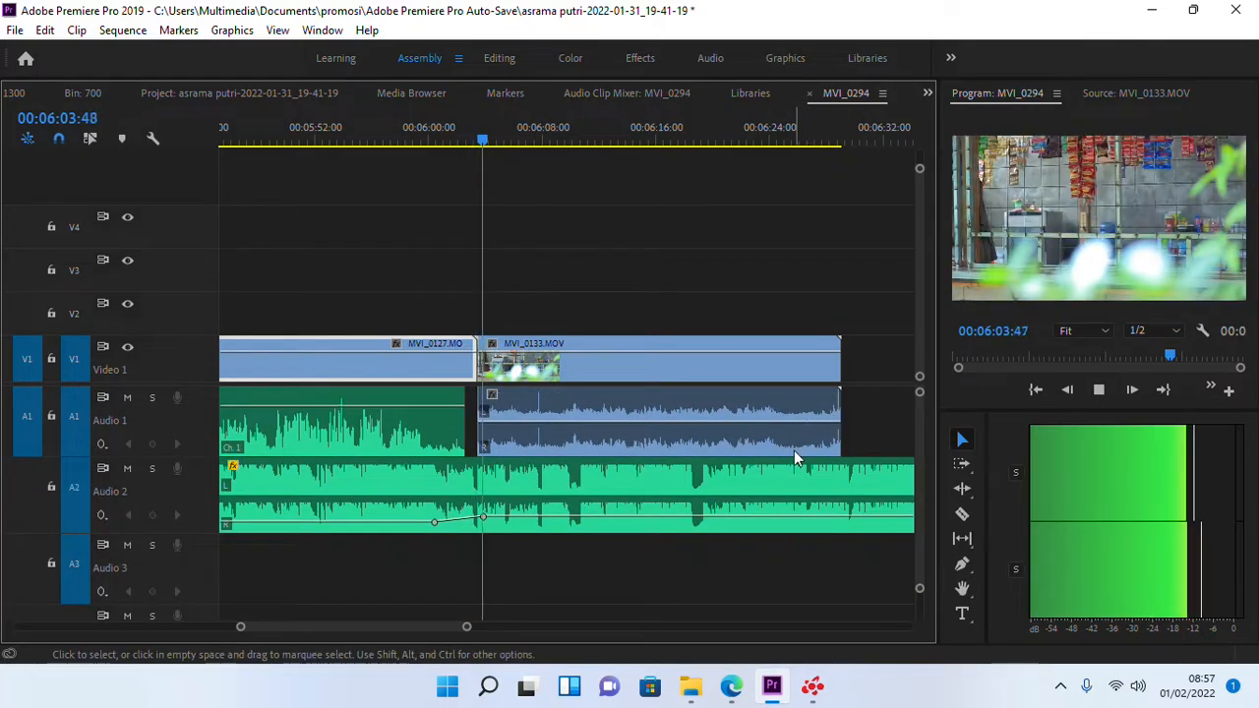
scroll(581, 453, up, 1)
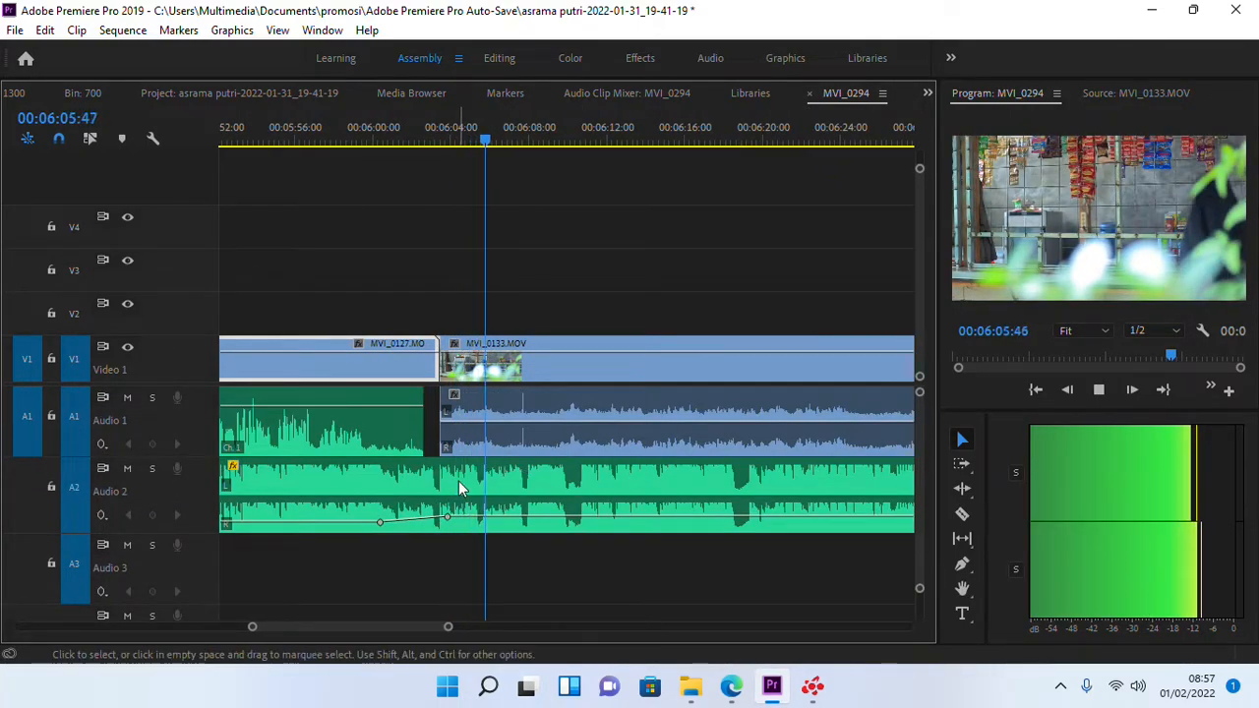
key(space)
- Add volume keyframes with the Pen tool on the A2 music at about 00:06:08 and 00:06:10:24, lowering the level at the second
key(p)
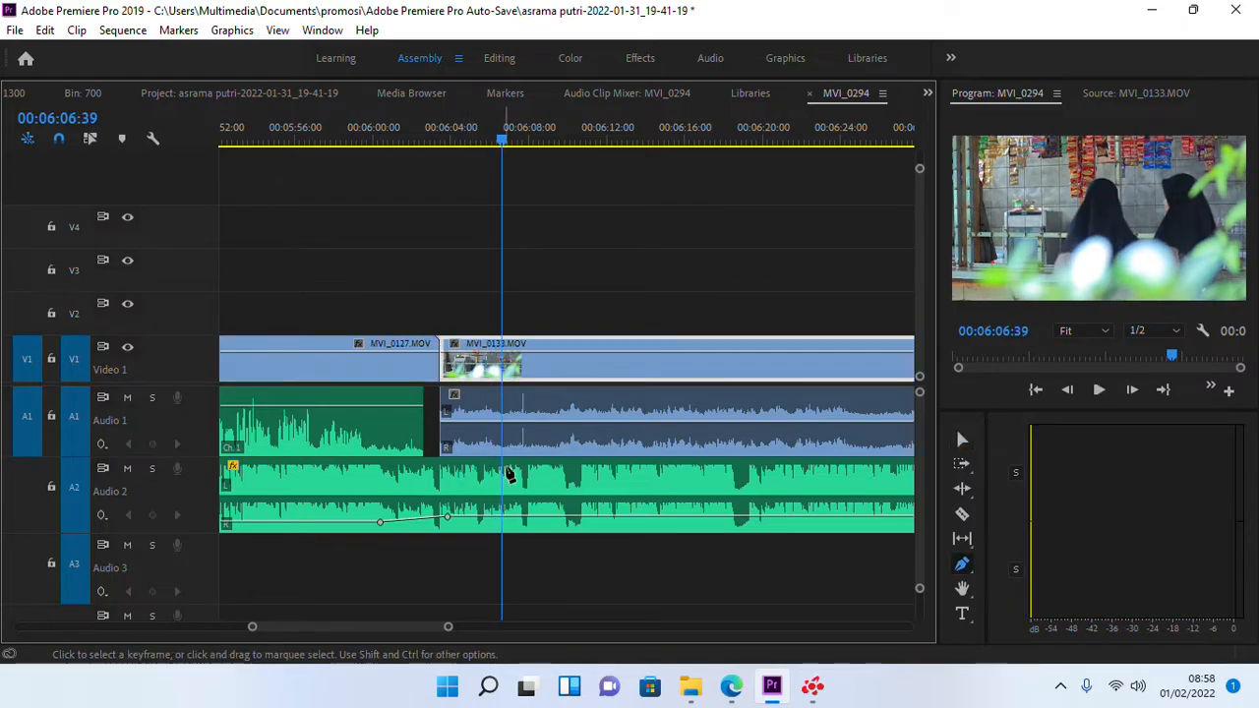
key(space)
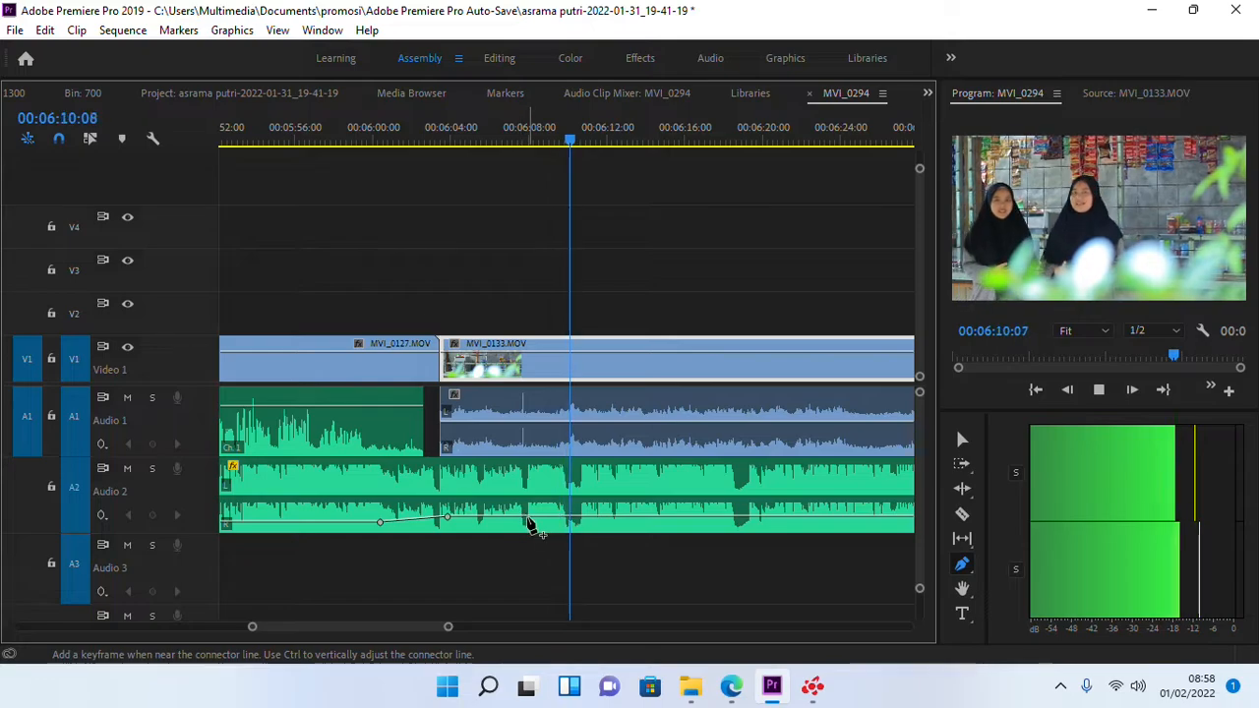
key(space)
click(524, 518)
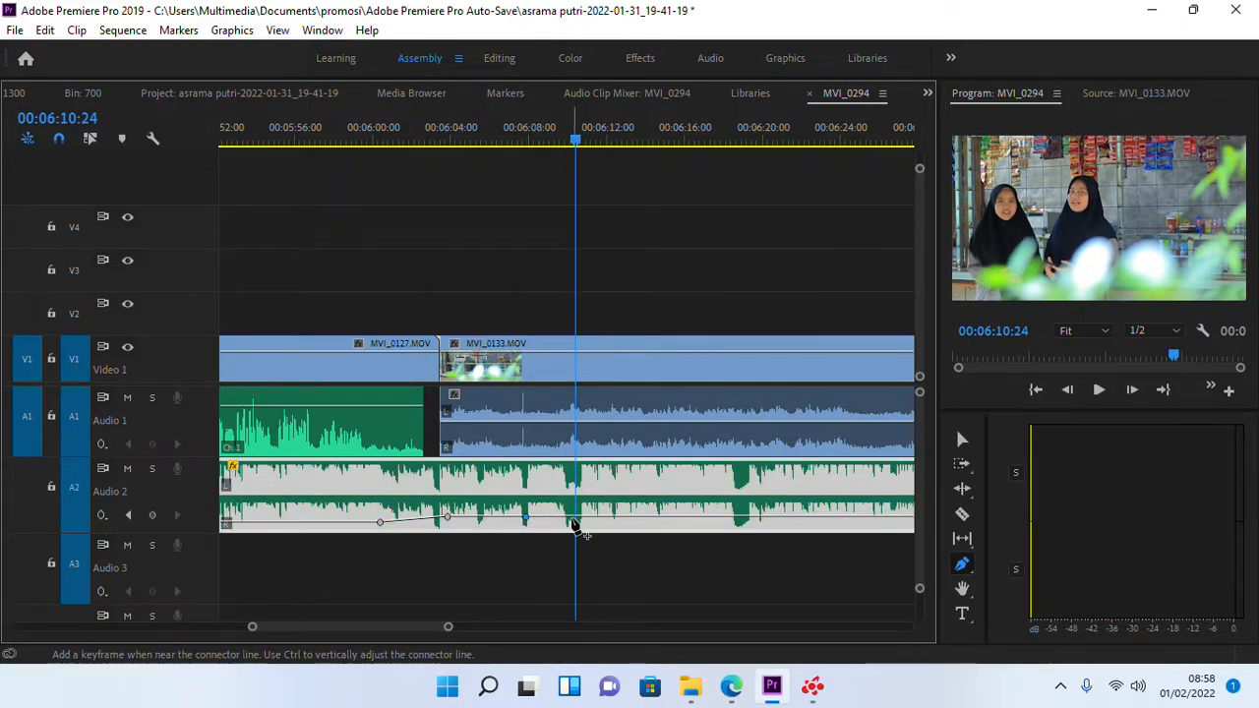
drag(573, 524, 576, 528)
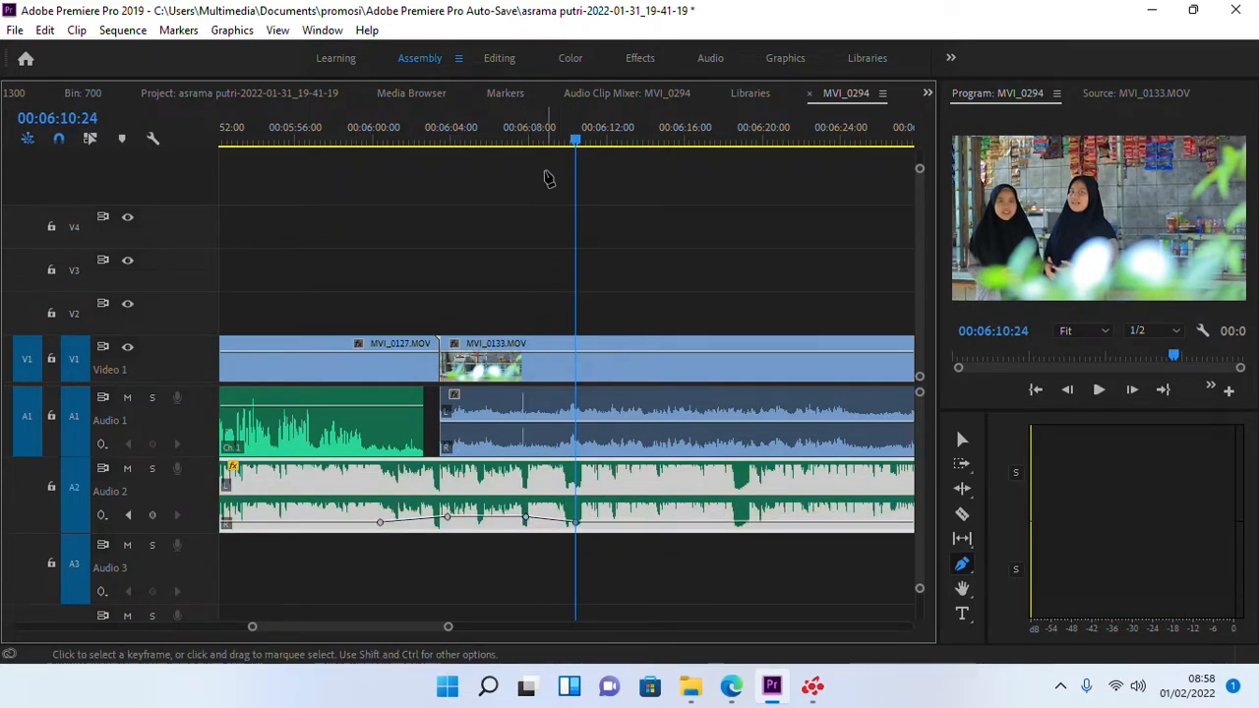
- Play the sequence from about 00:06:08 to check the lowered music under MVI_0133
click(537, 142)
key(space)
scroll(588, 346, down, 2)
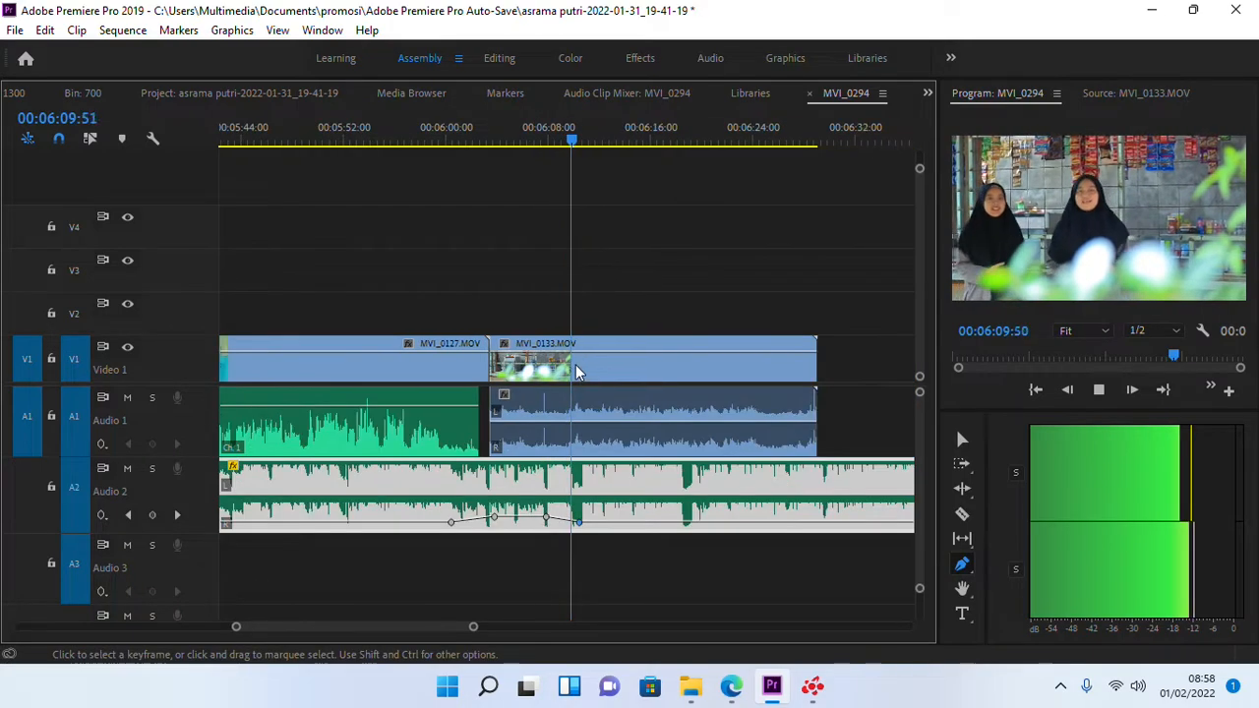
scroll(639, 423, up, 2)
scroll(612, 425, down, 3)
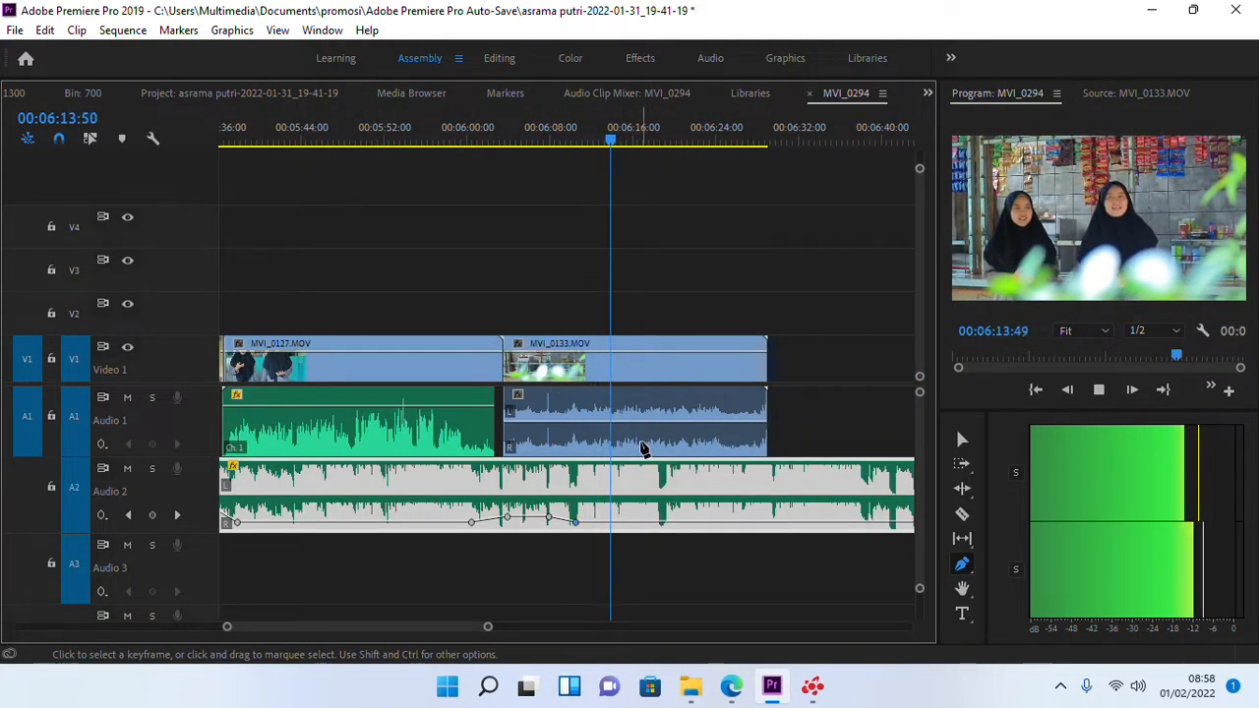
- Trim about one second off the end of MVI_0133's audio on A1, leaving its video untouched
key(v)
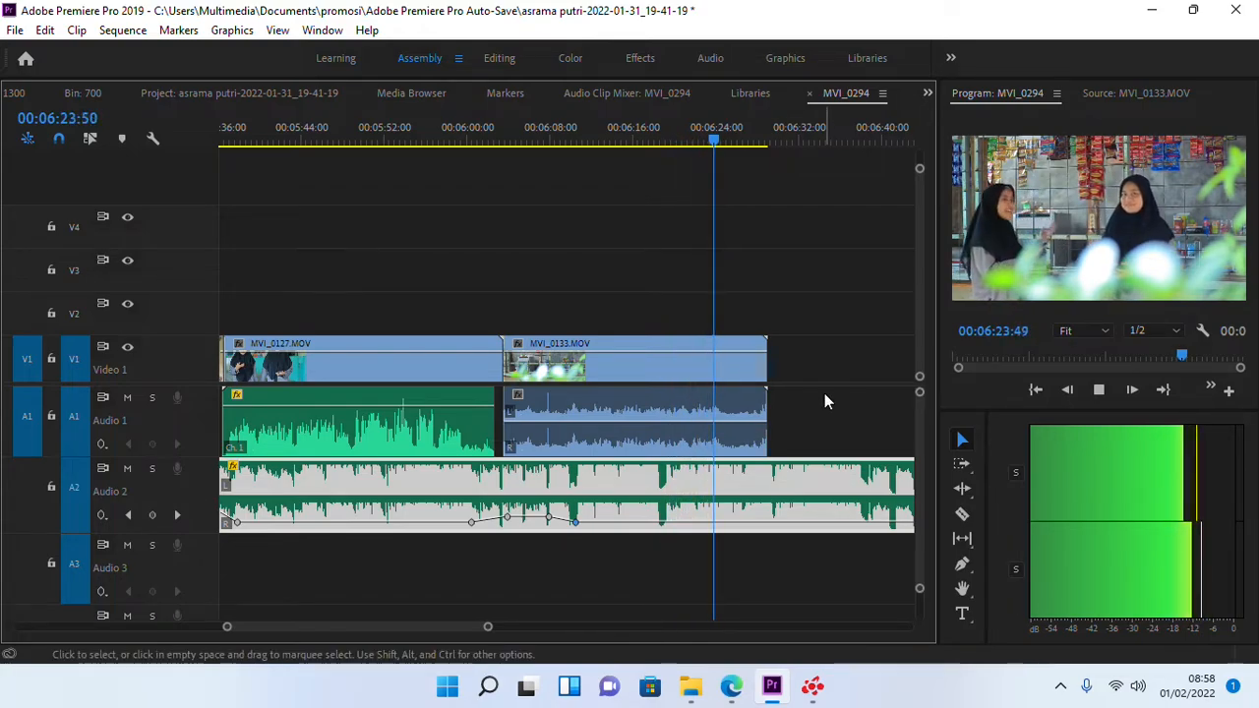
key(c)
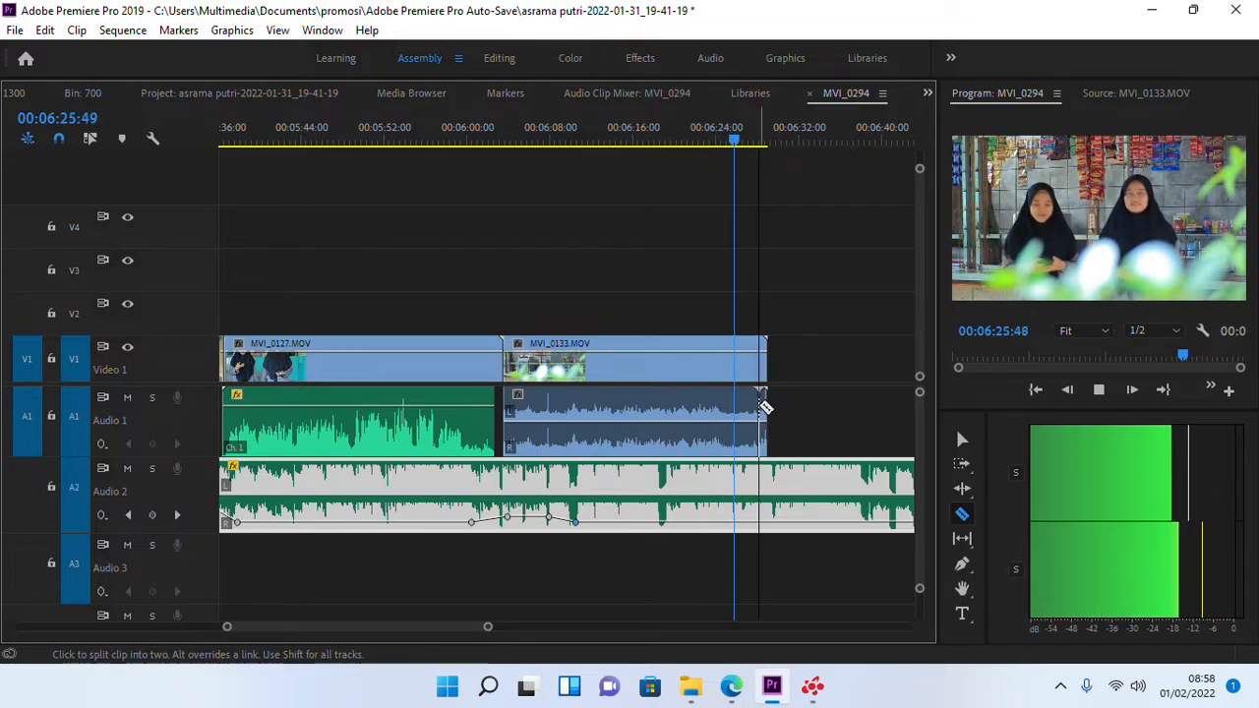
key(v)
drag(772, 408, 758, 409)
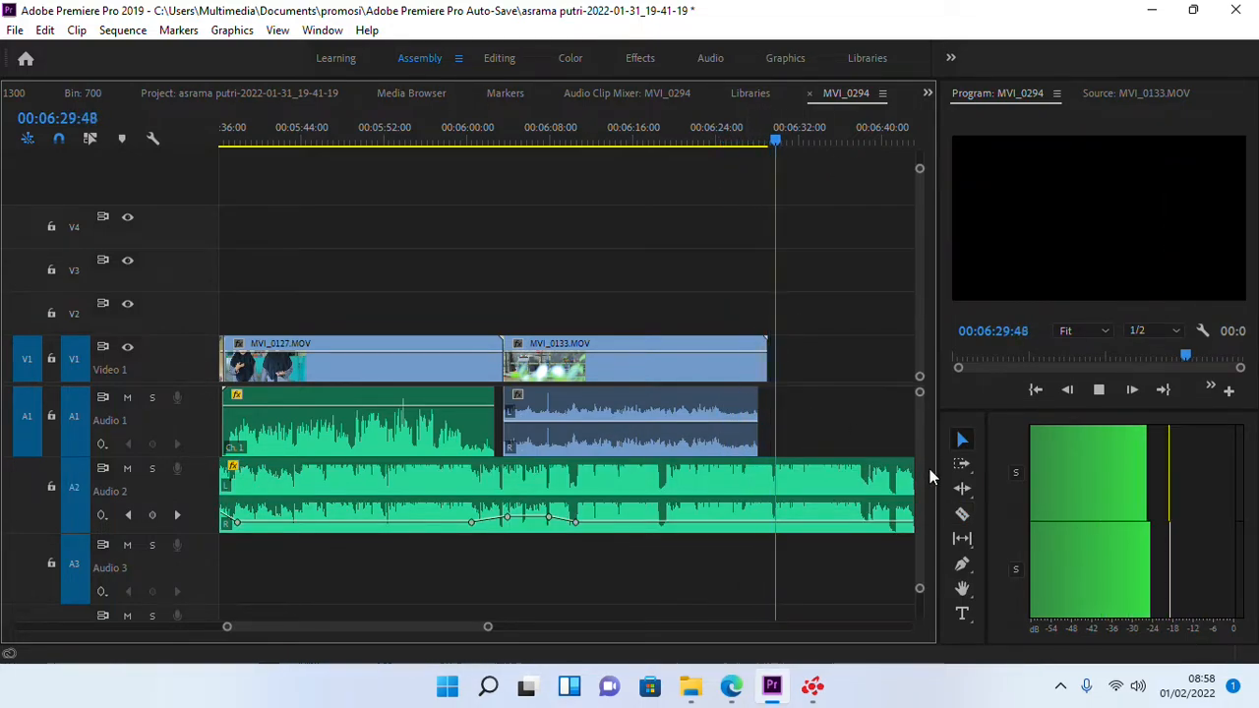
- Collapse the audio tracks and replay the sequence across the join of MVI_0127 and MVI_0133
drag(919, 394, 917, 354)
key(minus)
key(minus)
key(minus)
key(minus)
key(minus)
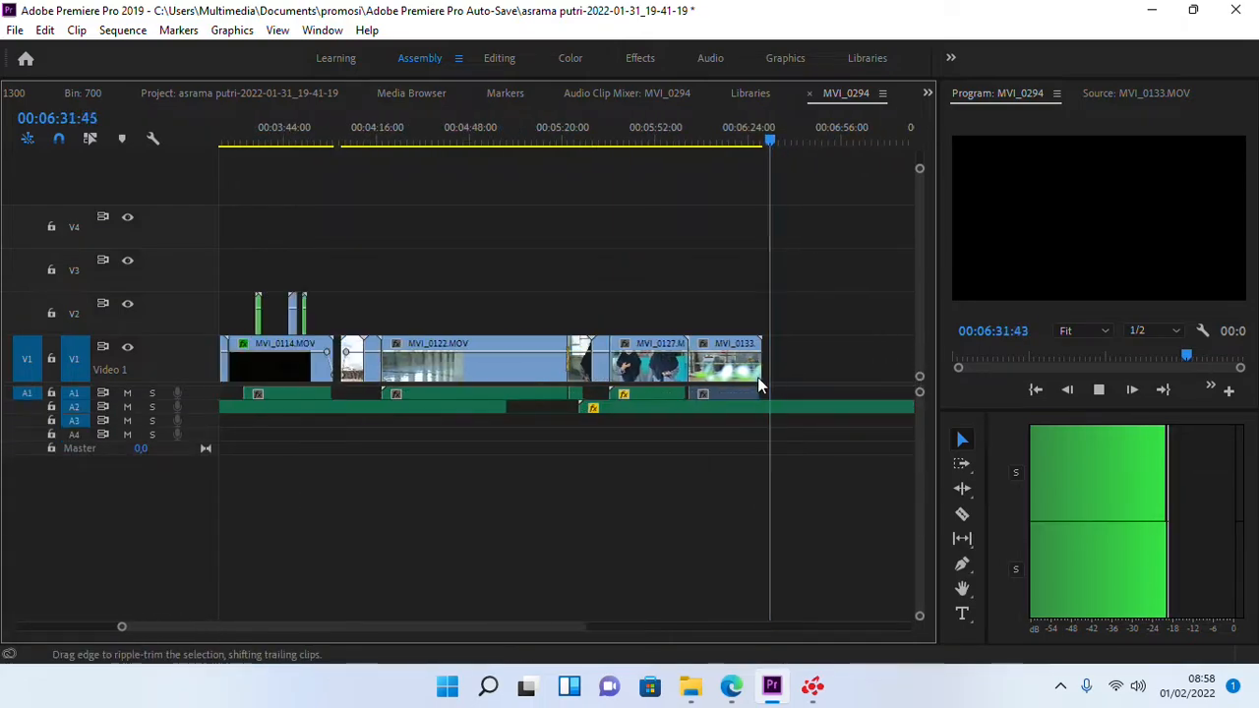
key(equal)
key(equal)
key(equal)
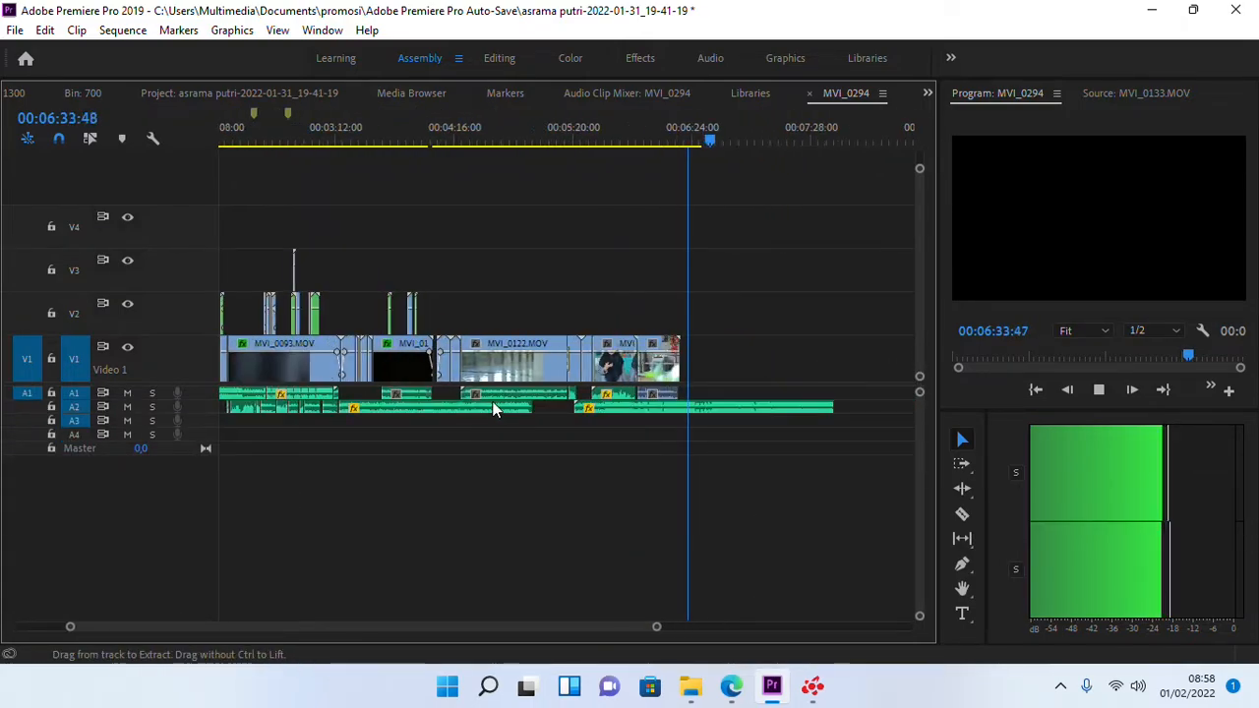
key(space)
drag(807, 141, 709, 151)
key(space)
key(equal)
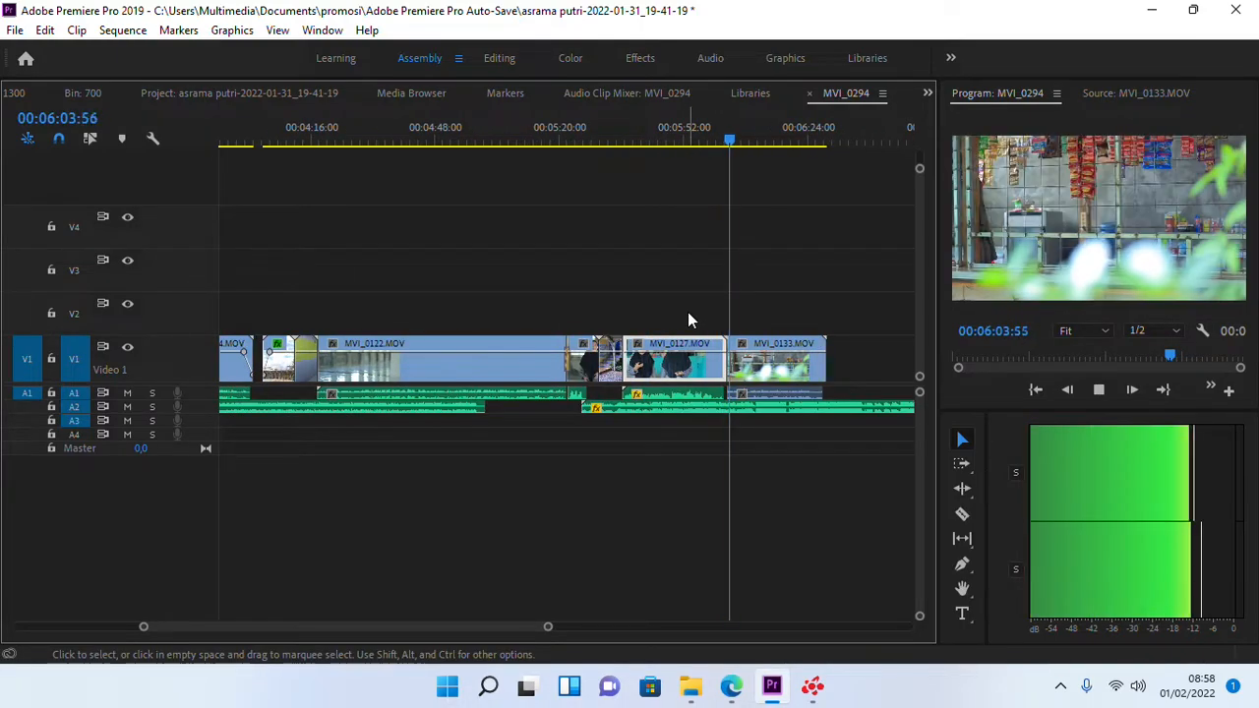
- Return to the Editing workspace and play MVI_0133 up to 00:06:13:59
click(691, 315)
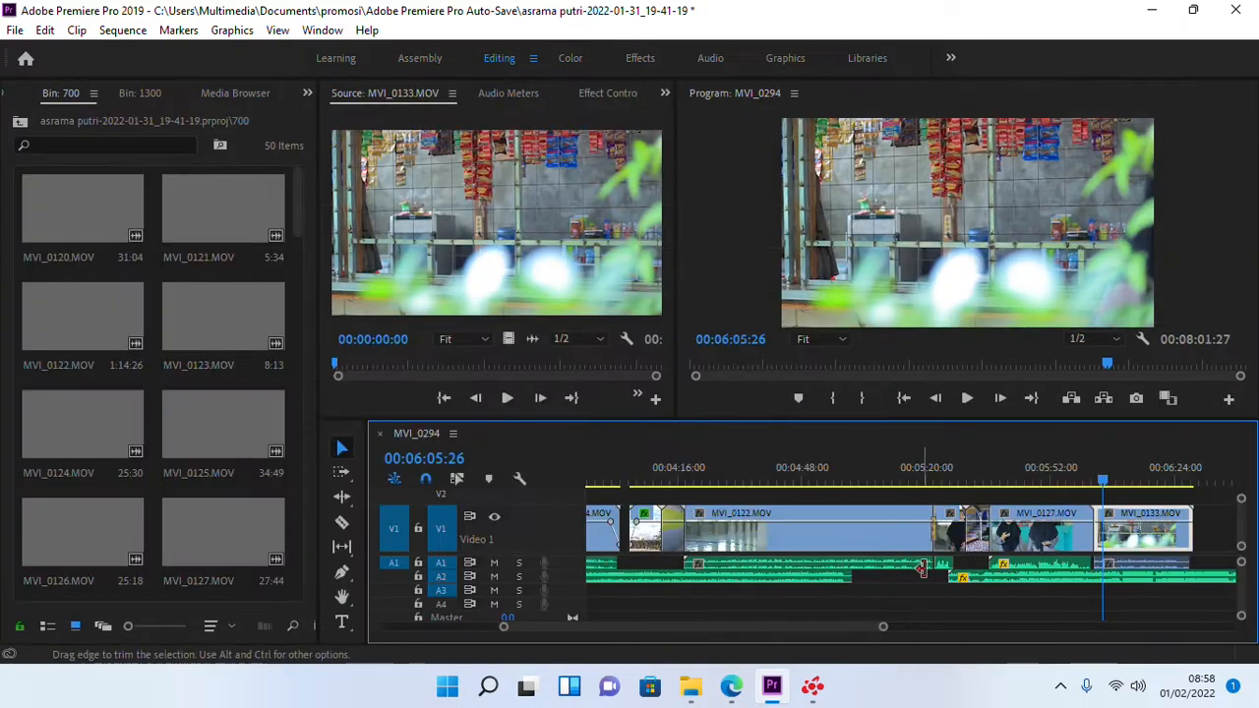
scroll(871, 537, down, 5)
scroll(1097, 545, up, 3)
key(space)
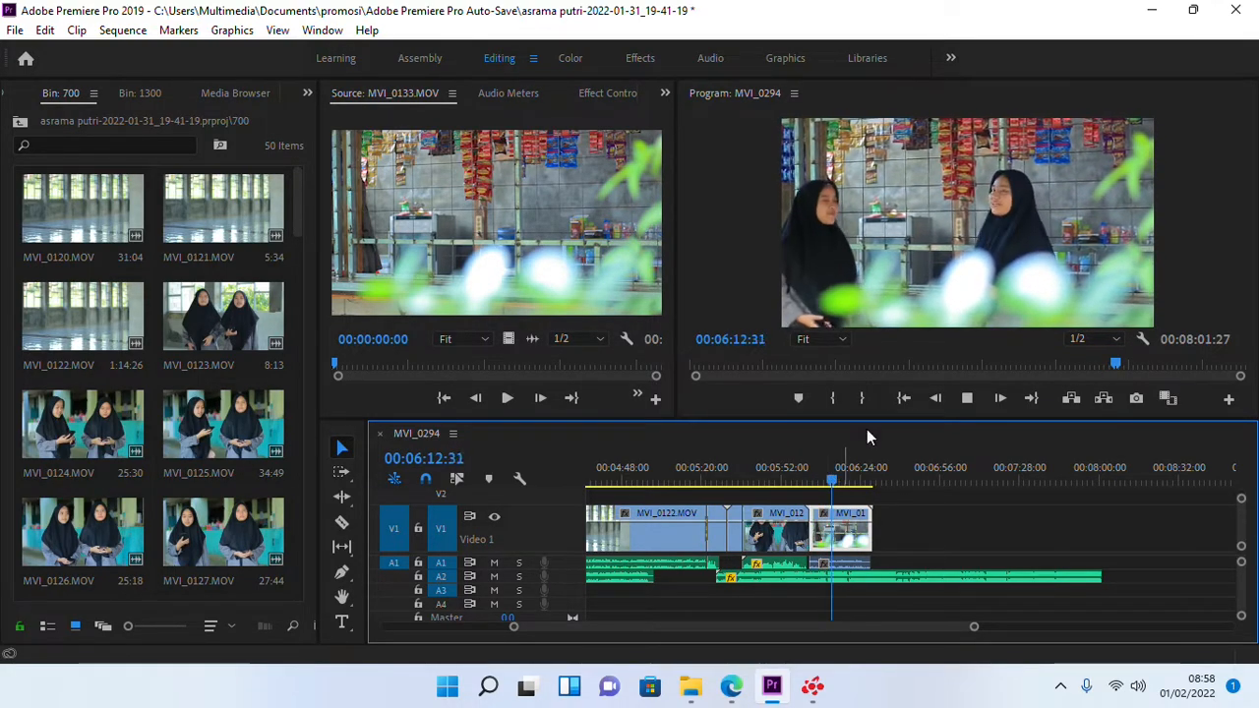
key(space)
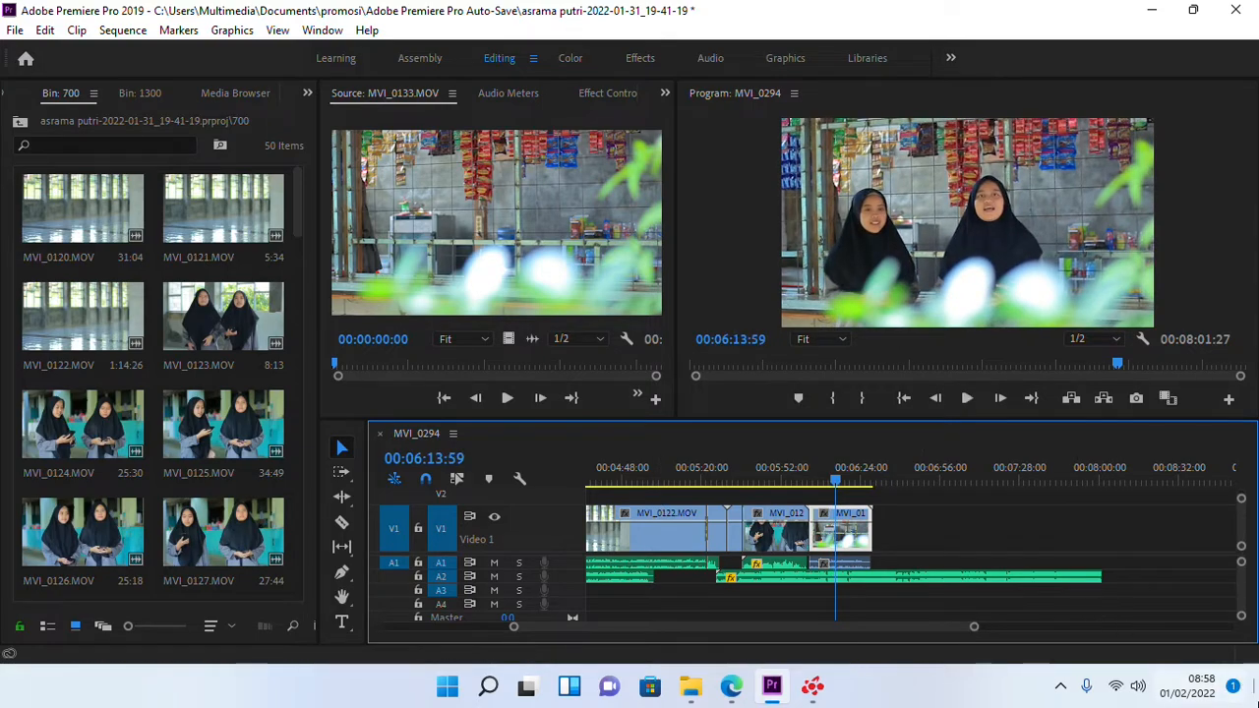
- Turn on Magnifier in the Windows accessibility quick settings and magnify the screen to 200%
click(1129, 692)
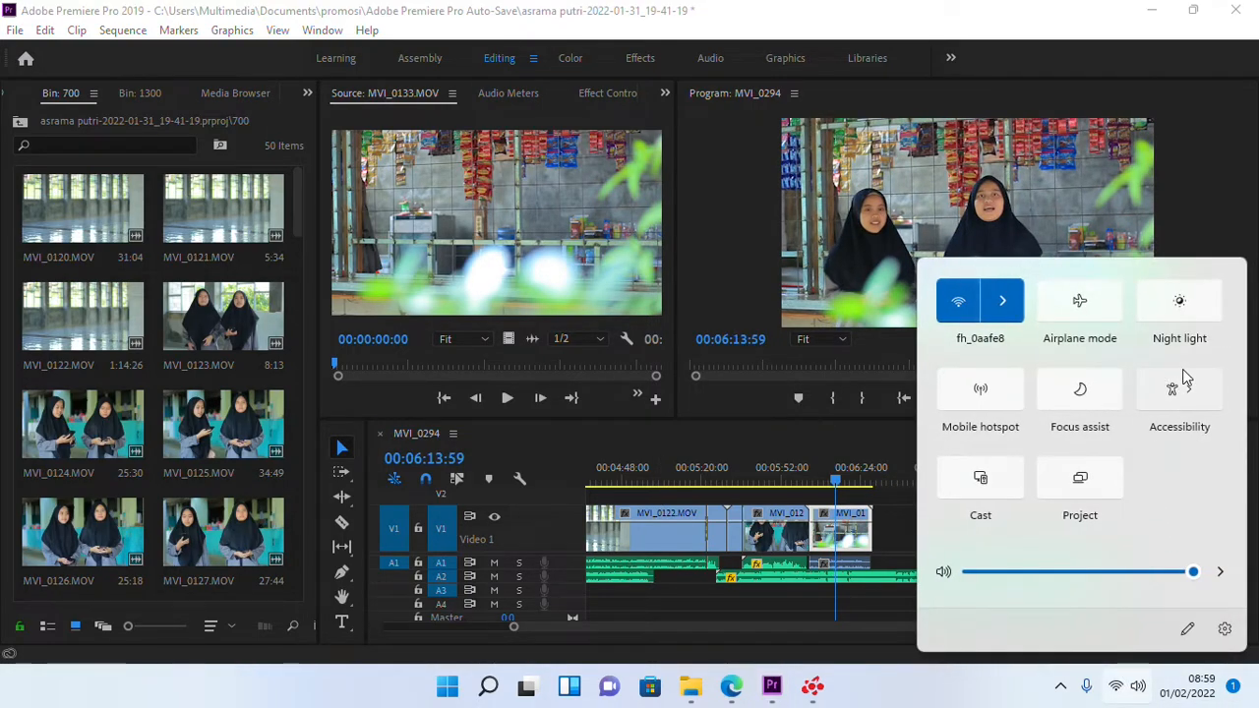
click(1180, 389)
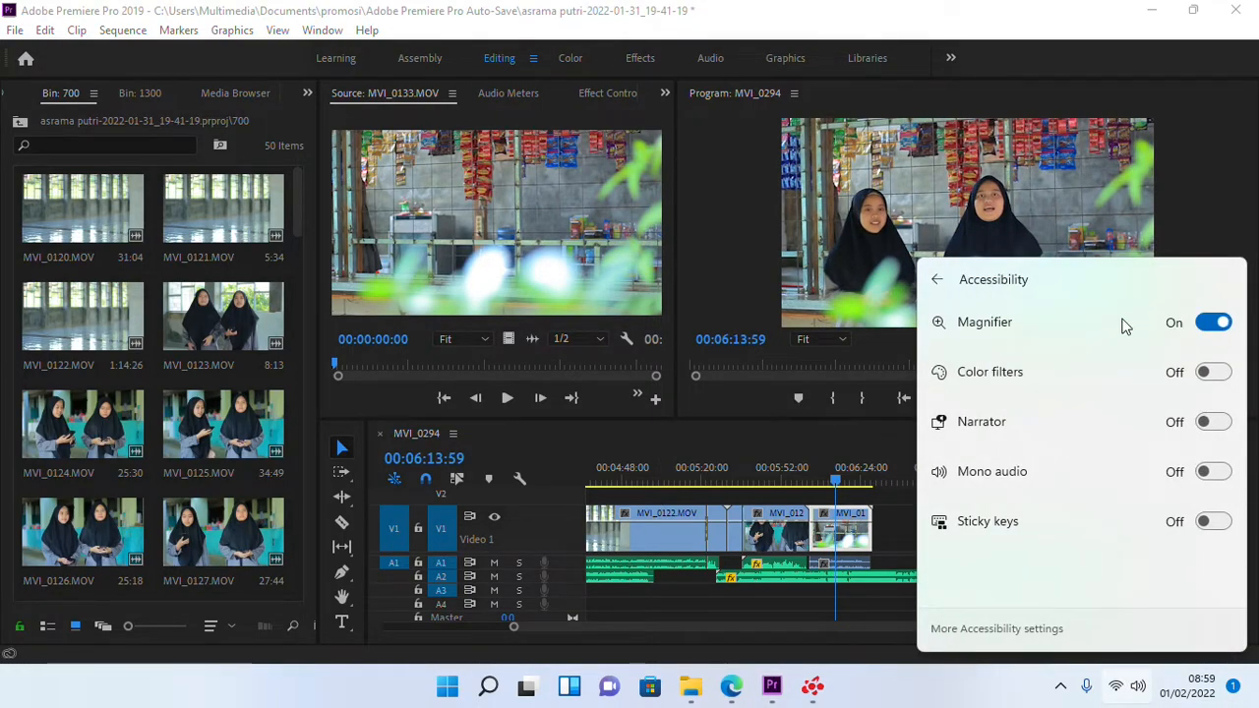
click(118, 153)
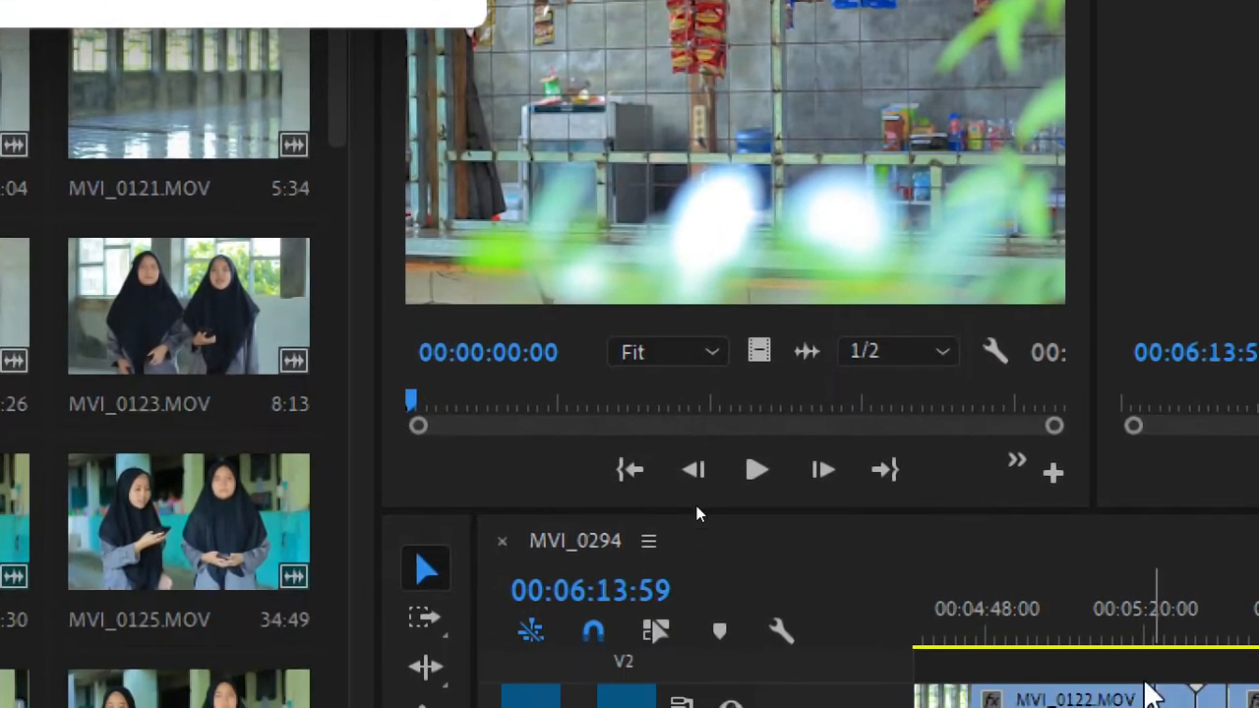
- Move the playhead to 00:02:40:13 and switch the screen magnification repeatedly between 100% and higher levels, ending at 100%
click(1140, 361)
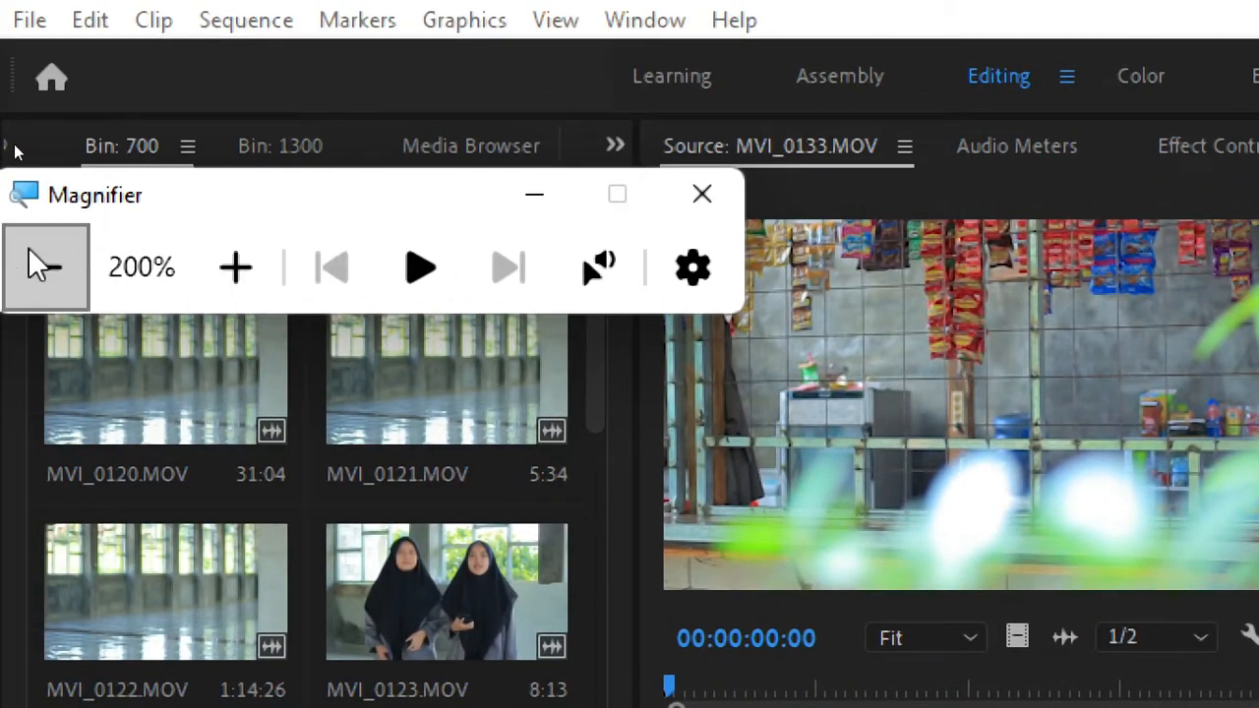
click(28, 266)
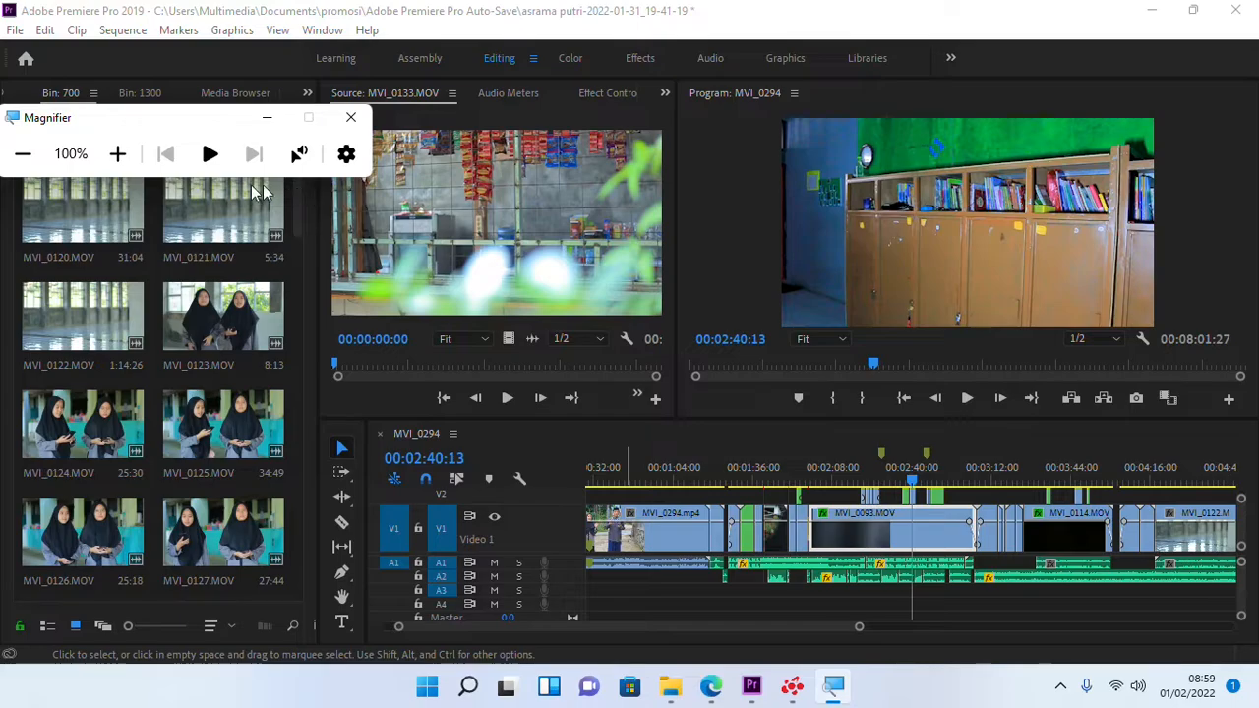
click(117, 154)
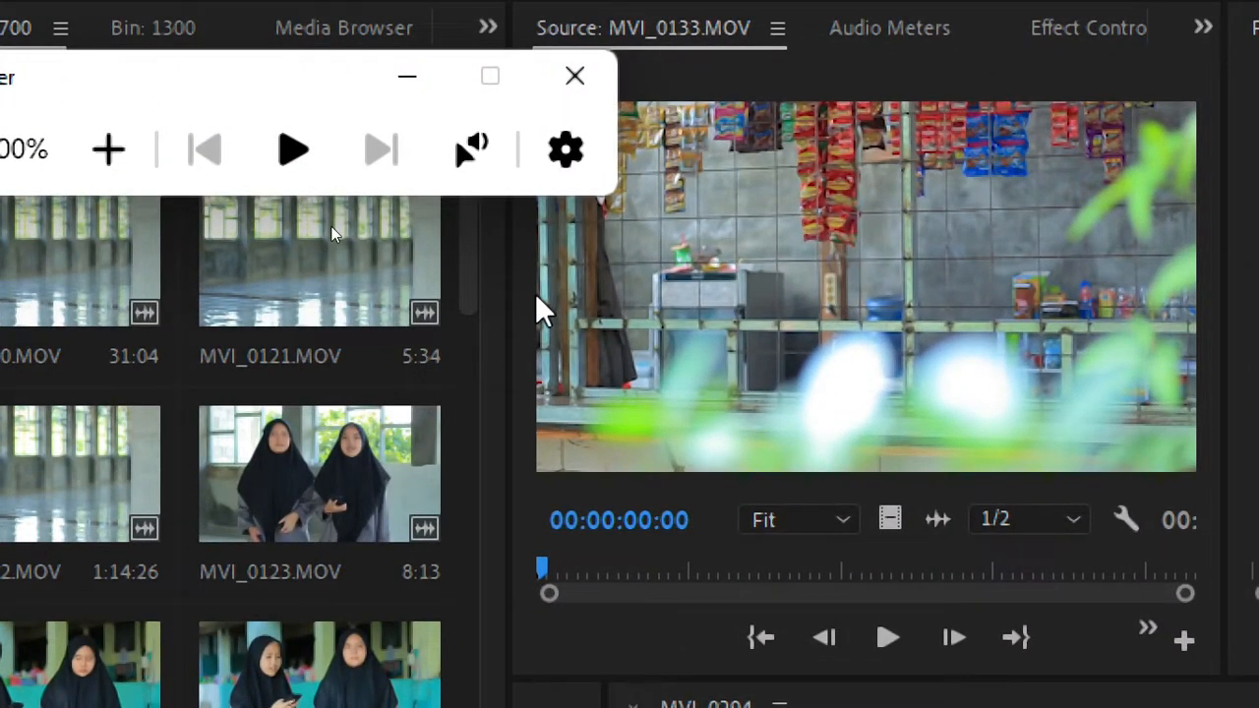
key(super+minus)
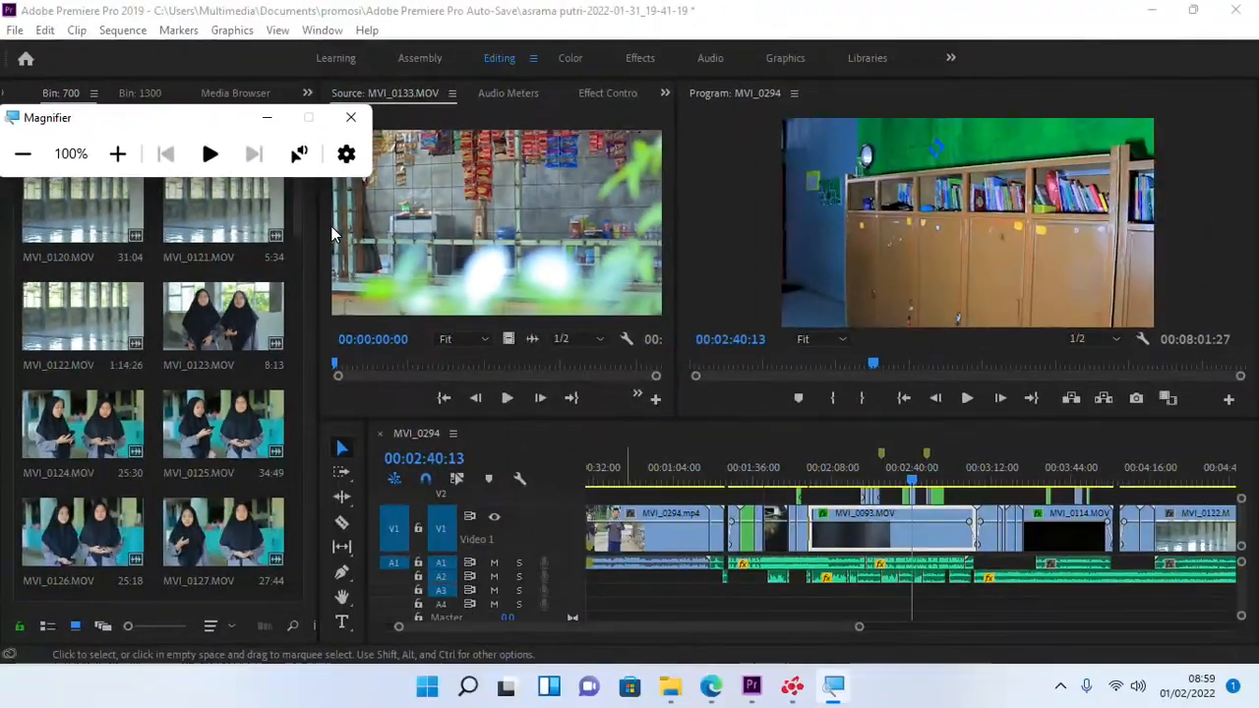
key(super+plus)
key(super+minus)
key(super+plus)
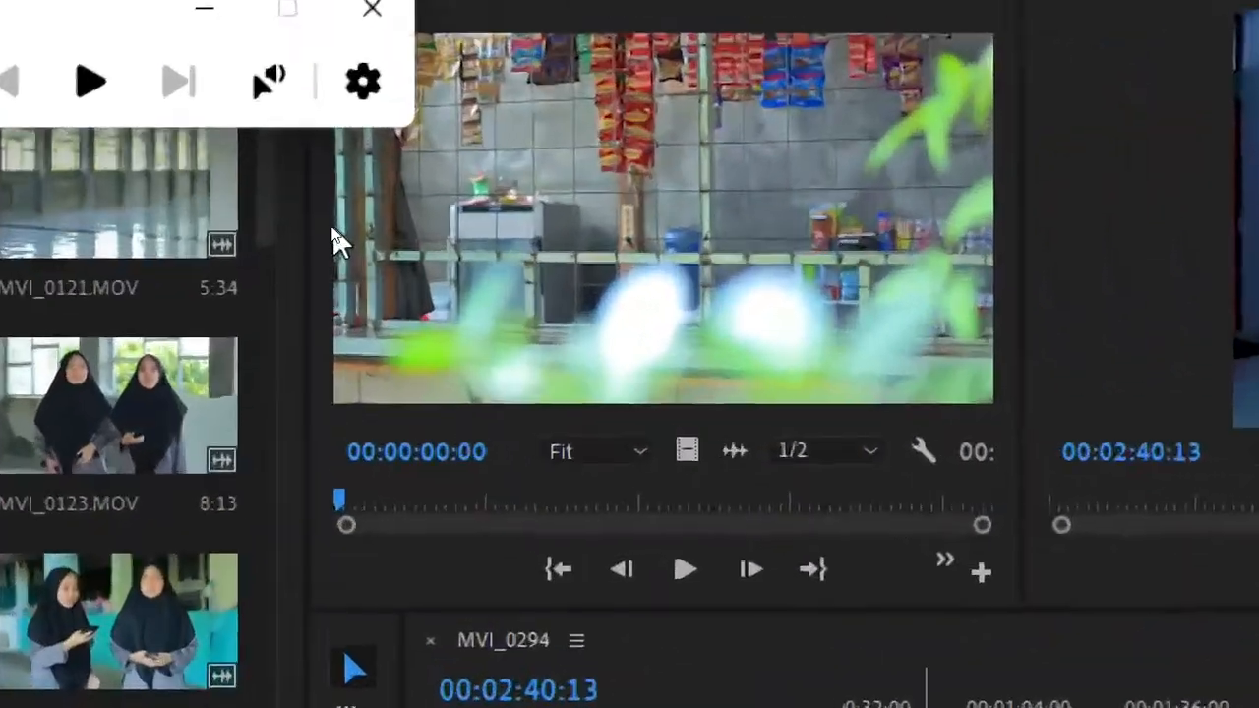
key(super+plus)
key(super+minus)
key(super+minus)
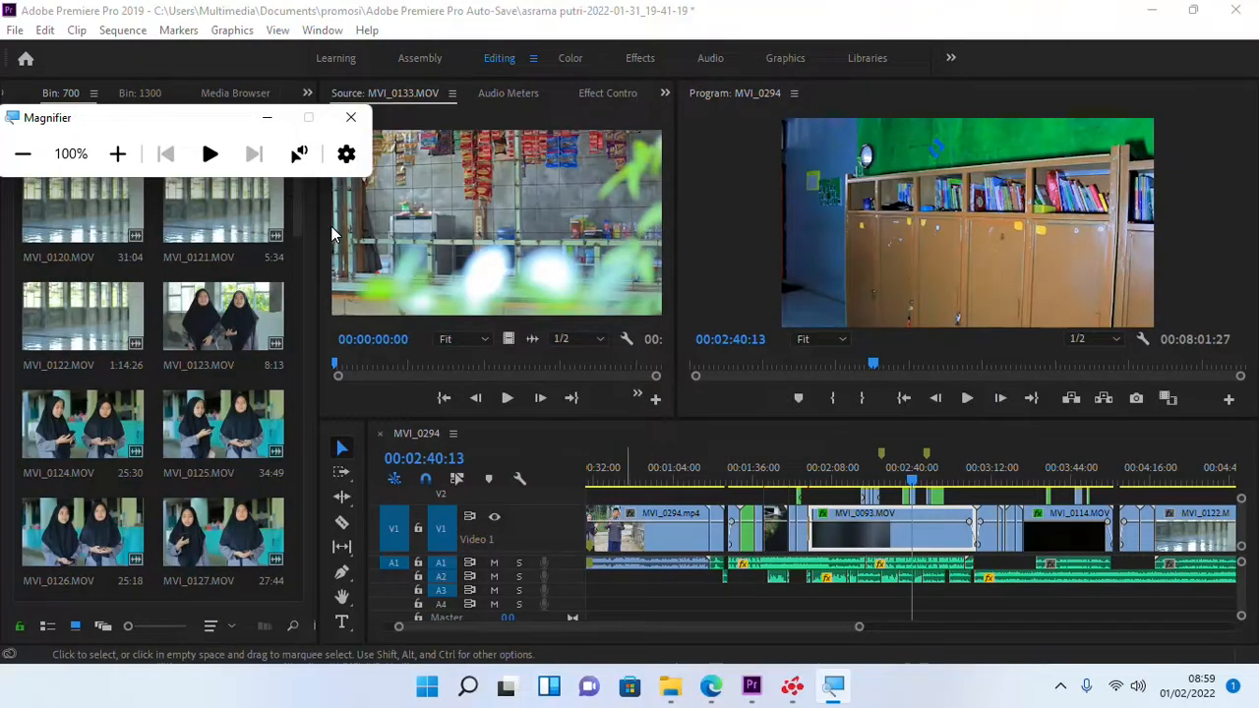
- Magnify the timeline around MVI_0093 by three levels, and return the magnification to 100%
key(super+plus)
key(super+plus)
key(super+plus)
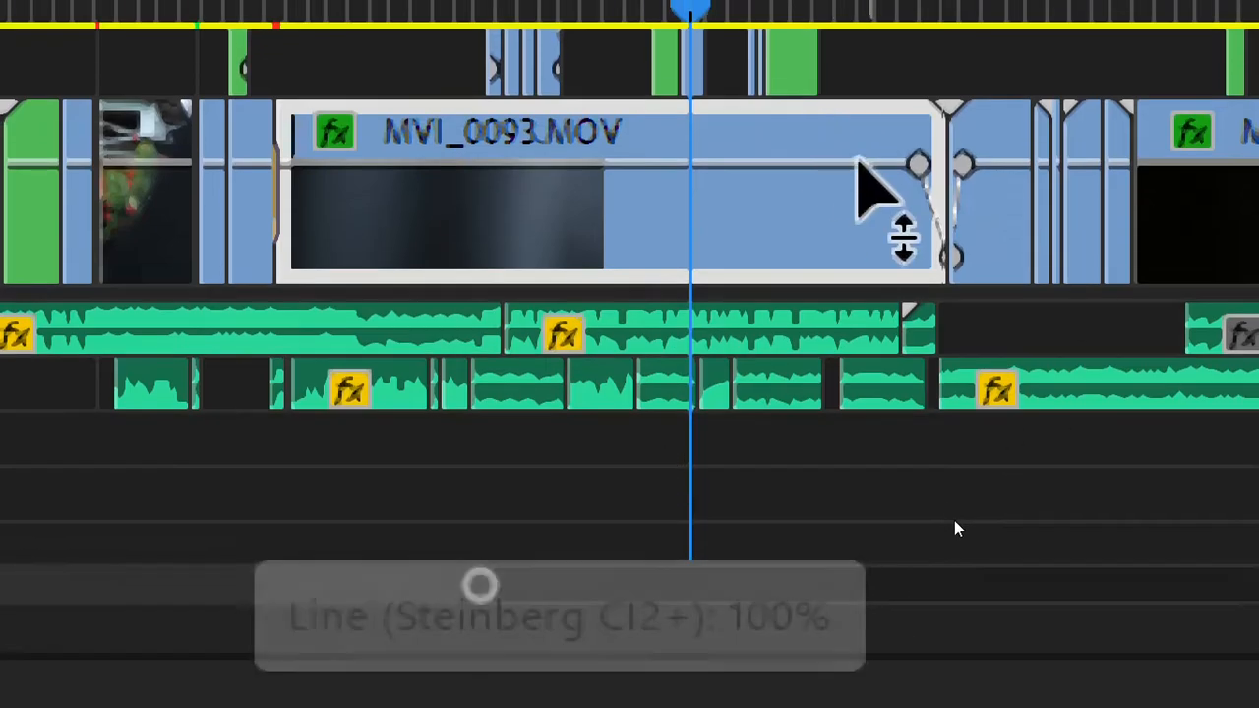
key(super+minus)
key(super+minus)
key(super+minus)
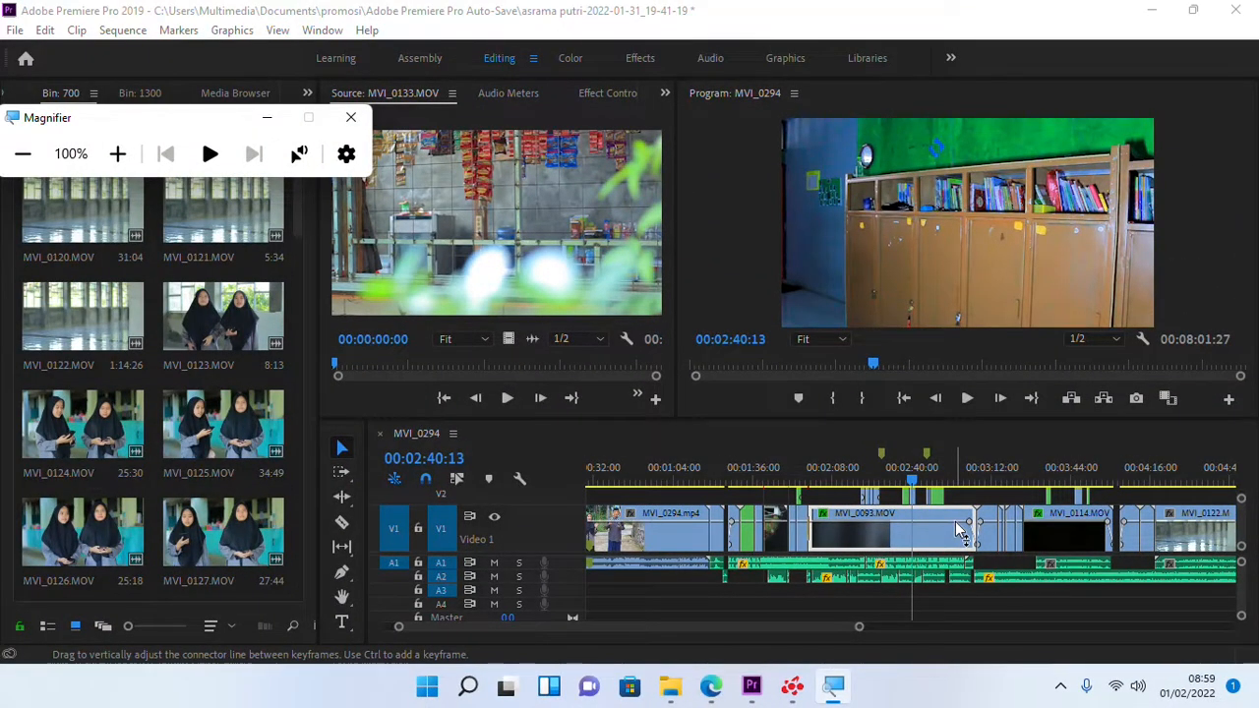
- Close Magnifier and start it again with the screen magnification shortcut
click(351, 117)
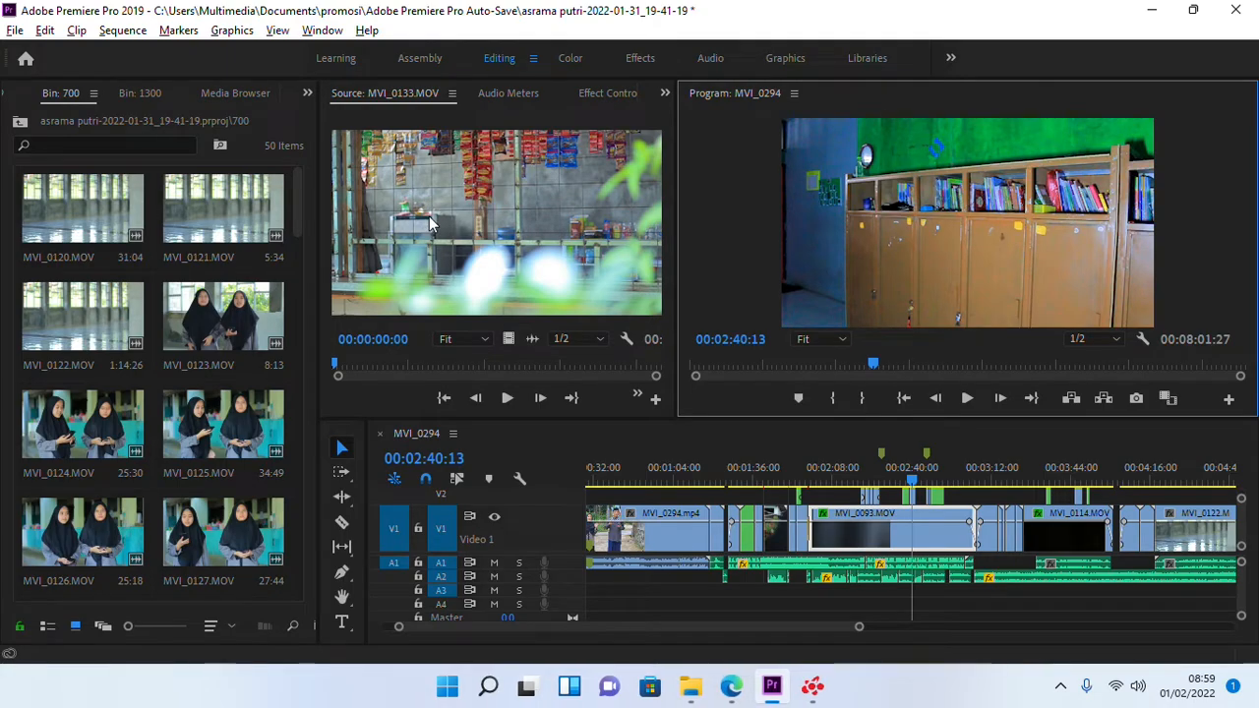
key(super+plus)
key(super+plus)
key(super+plus)
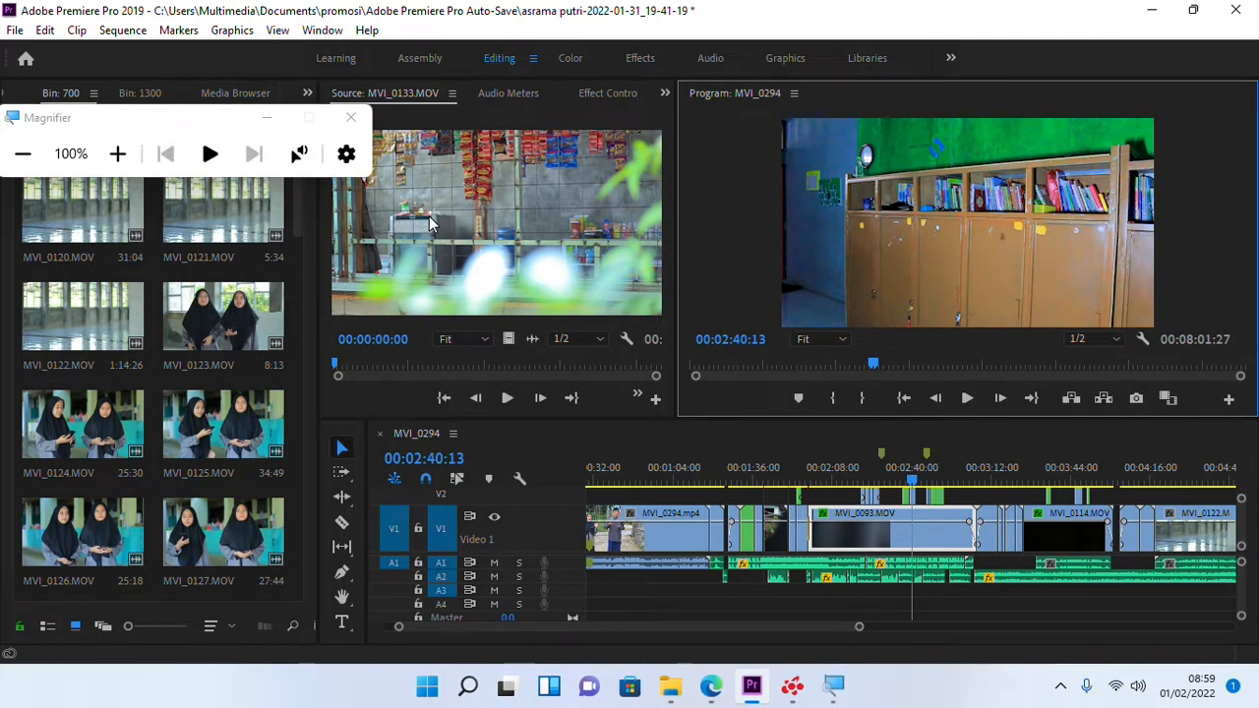
- Keep the screen magnification at its minimum of 100% and close Magnifier
key(super+minus)
key(super+minus)
key(super+minus)
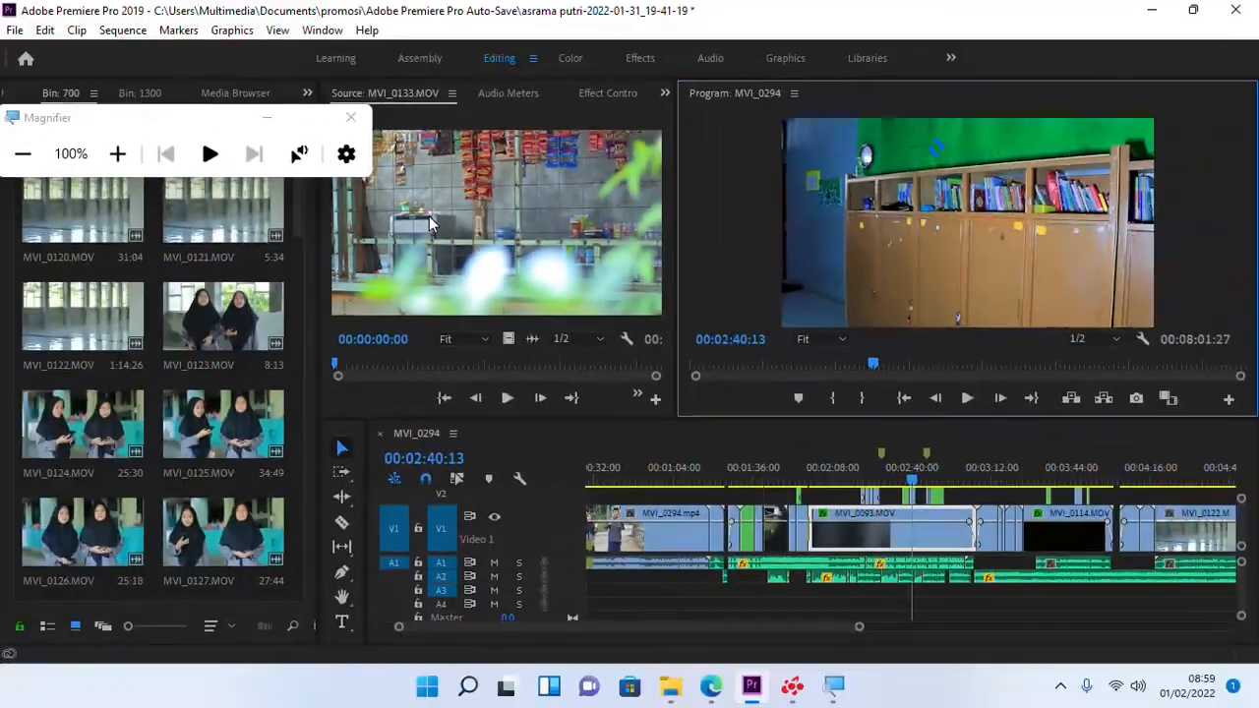
click(351, 117)
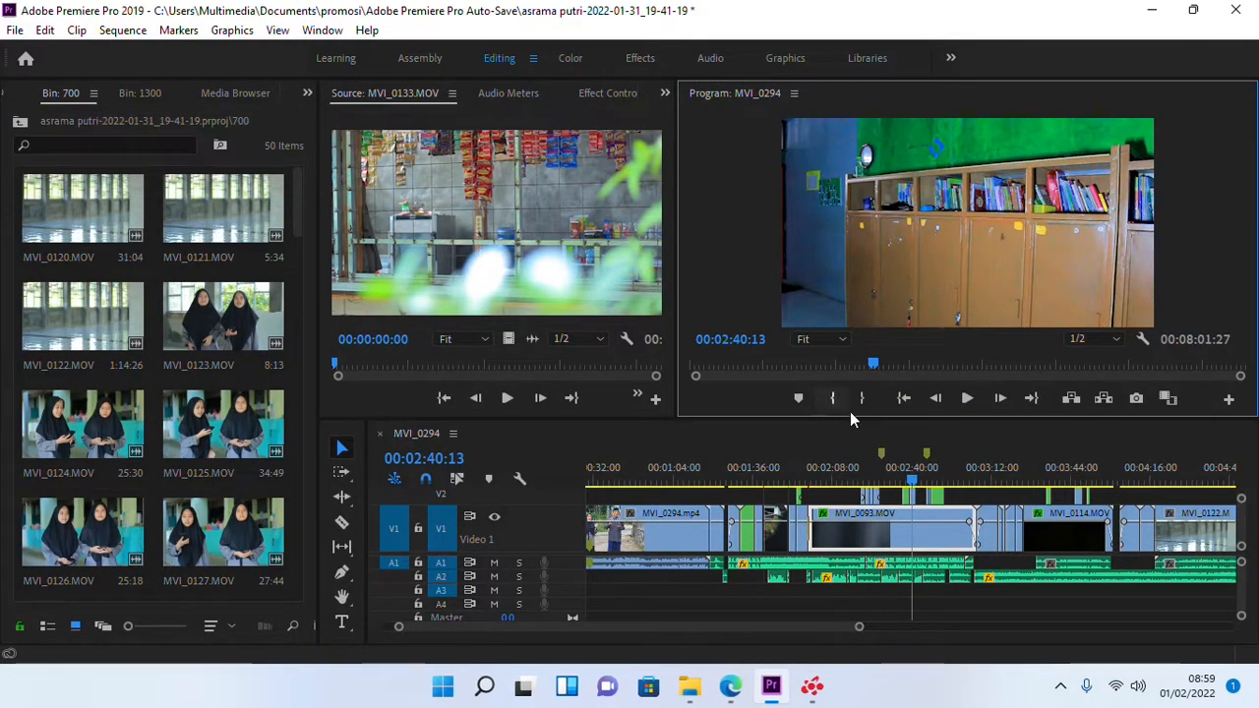
- Play the sequence from 00:02:40:13, skip ahead to the section after MVI_0122, and stop before MVI_0127
key(space)
scroll(1099, 509, down, 3)
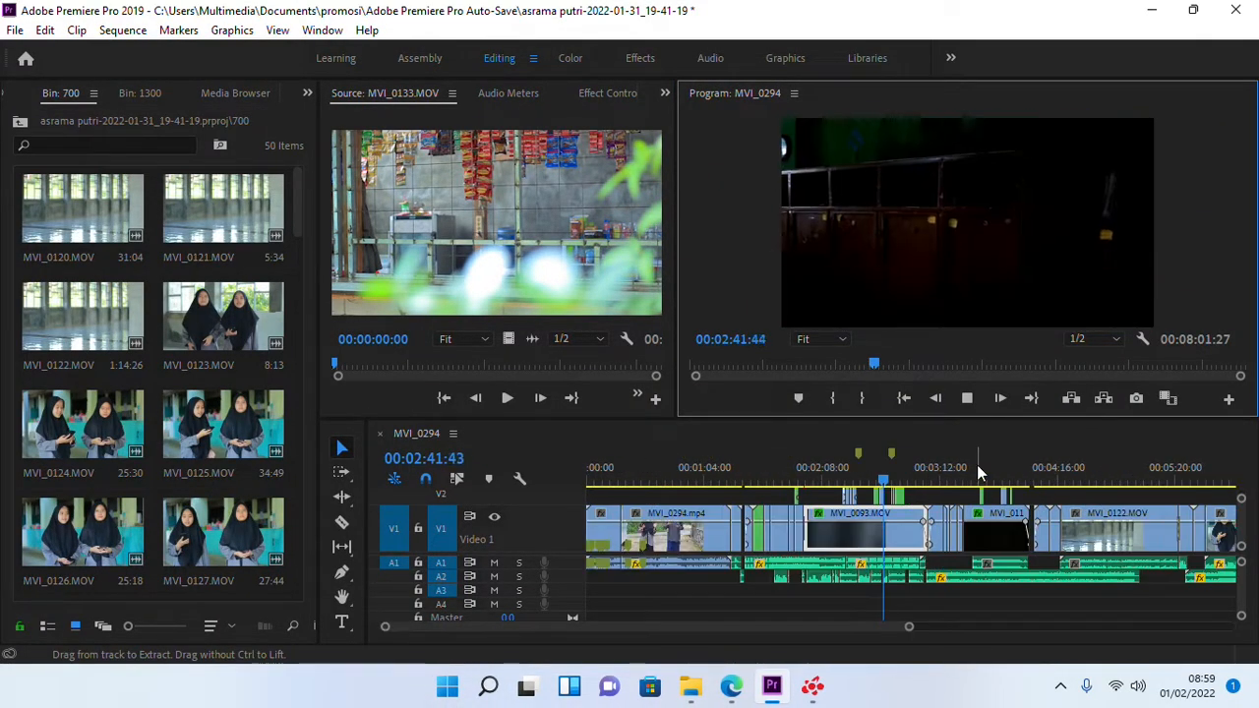
click(976, 472)
scroll(1112, 473, down, 2)
click(1049, 469)
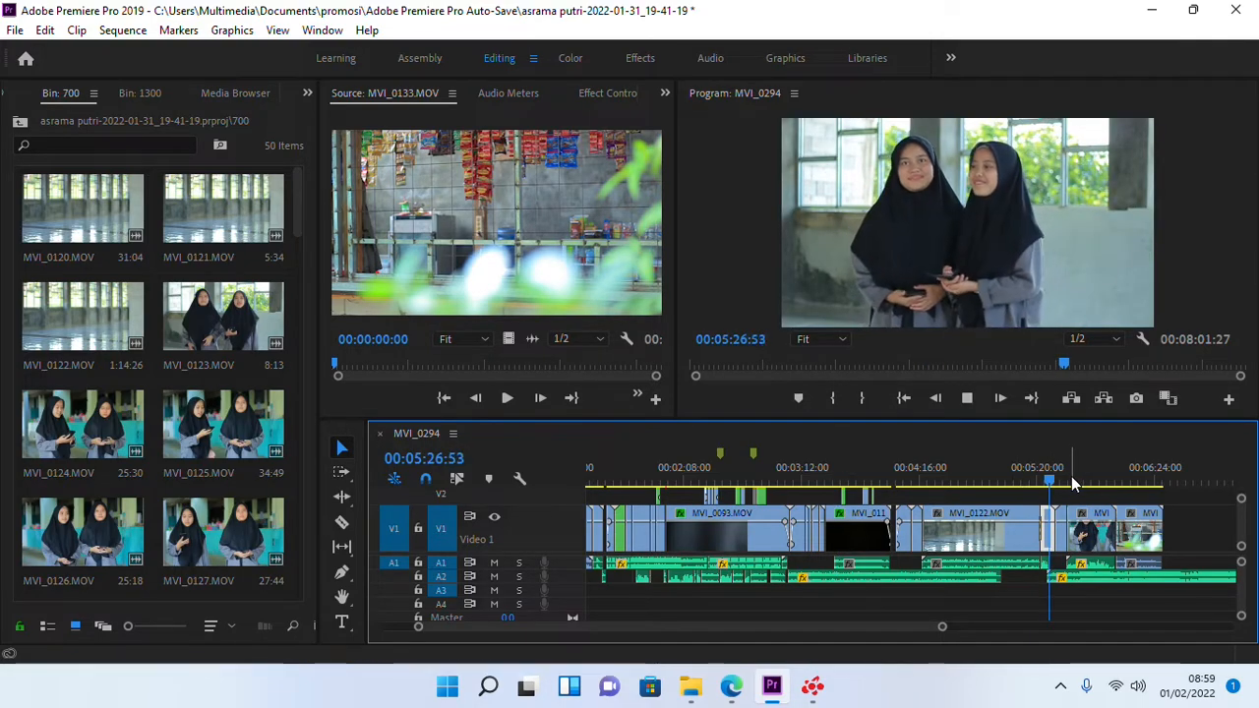
key(space)
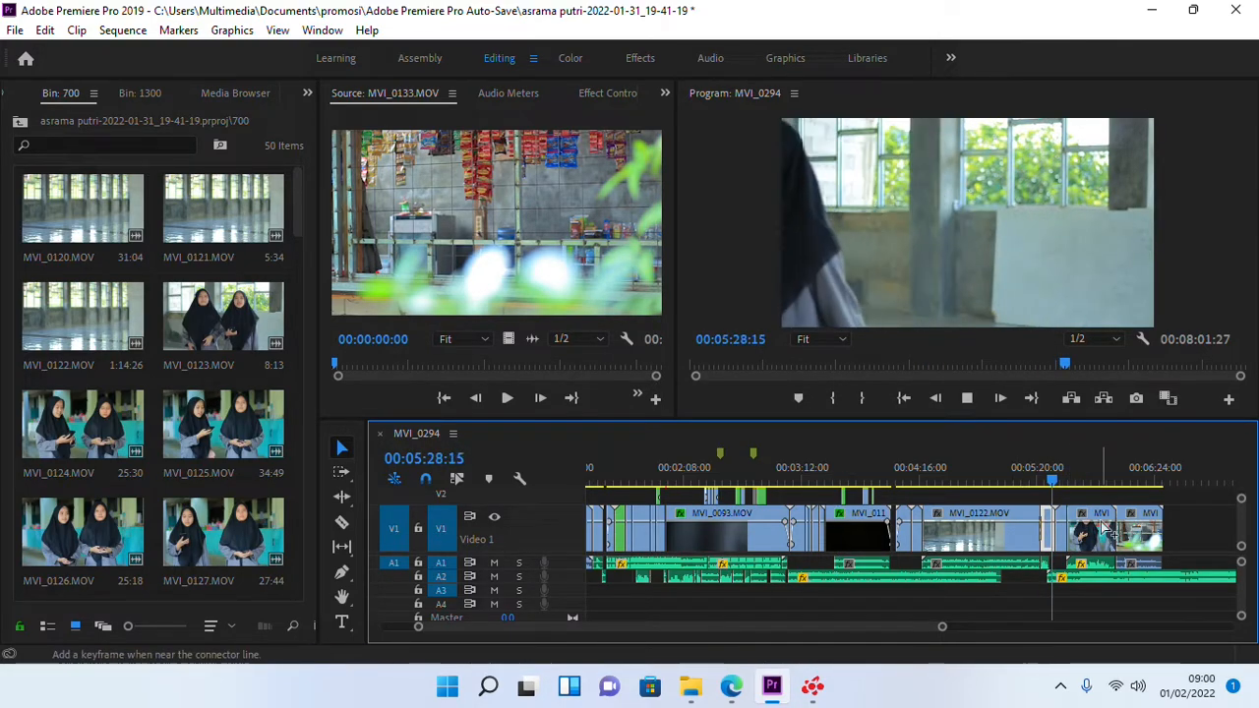
scroll(1211, 514, down, 3)
scroll(989, 525, up, 2)
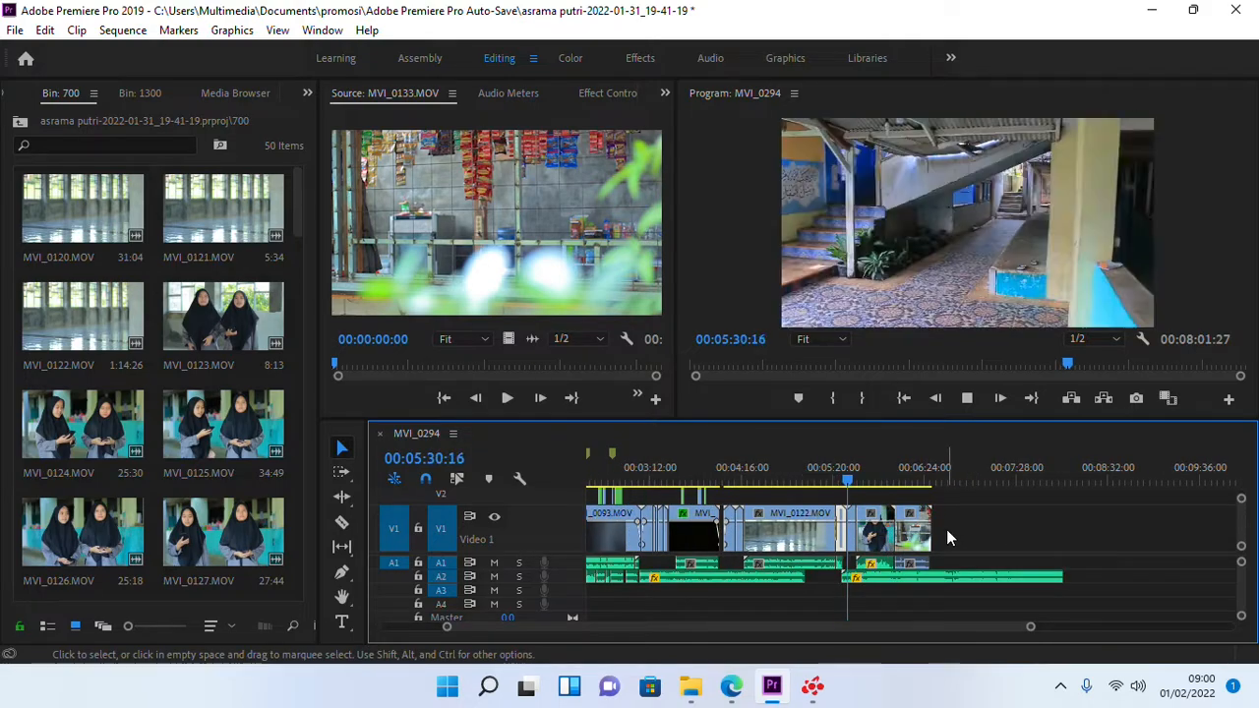
scroll(946, 529, up, 2)
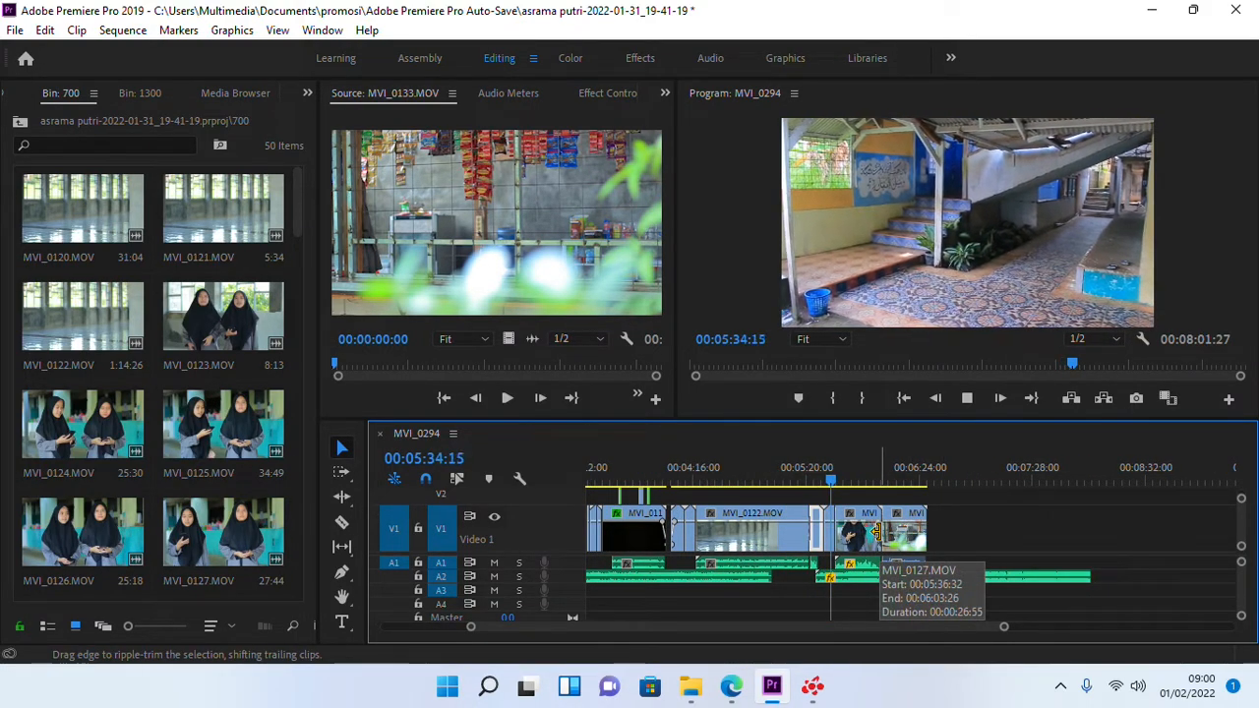
key(space)
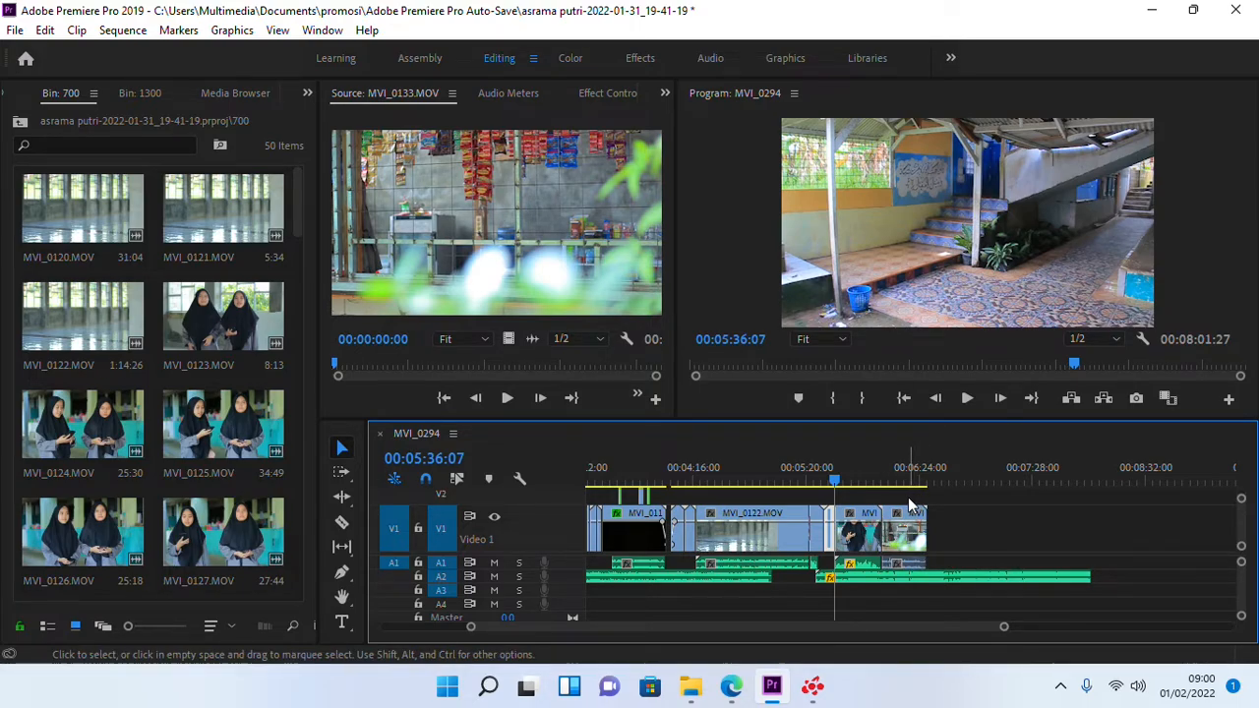
- Play MVI_0127, skip to its end, and continue into MVI_0133 up to 00:06:11:04
scroll(829, 530, up, 2)
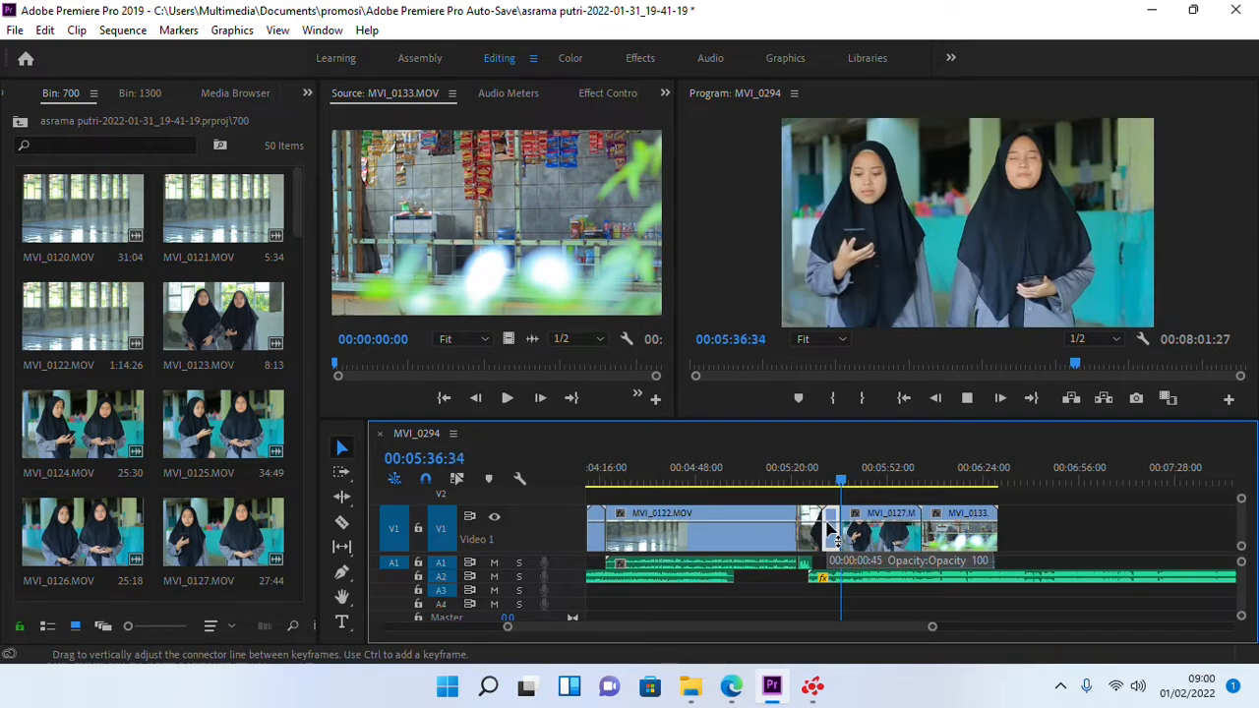
scroll(846, 531, up, 2)
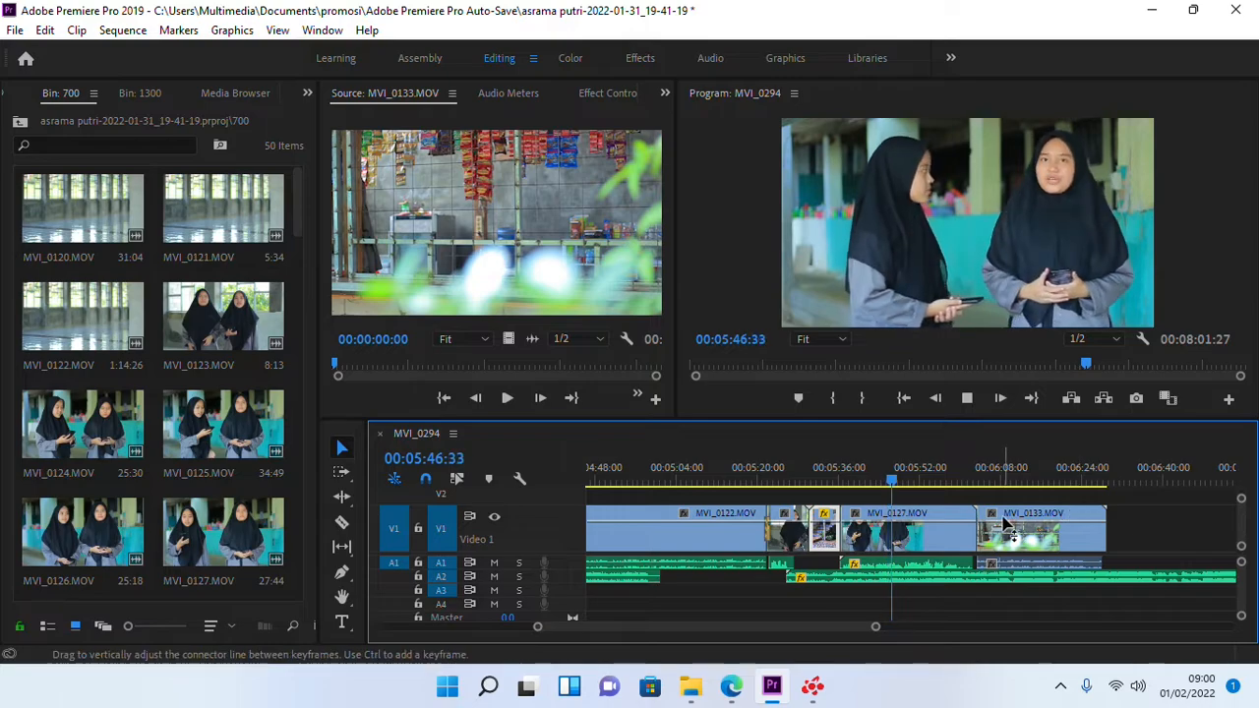
click(983, 474)
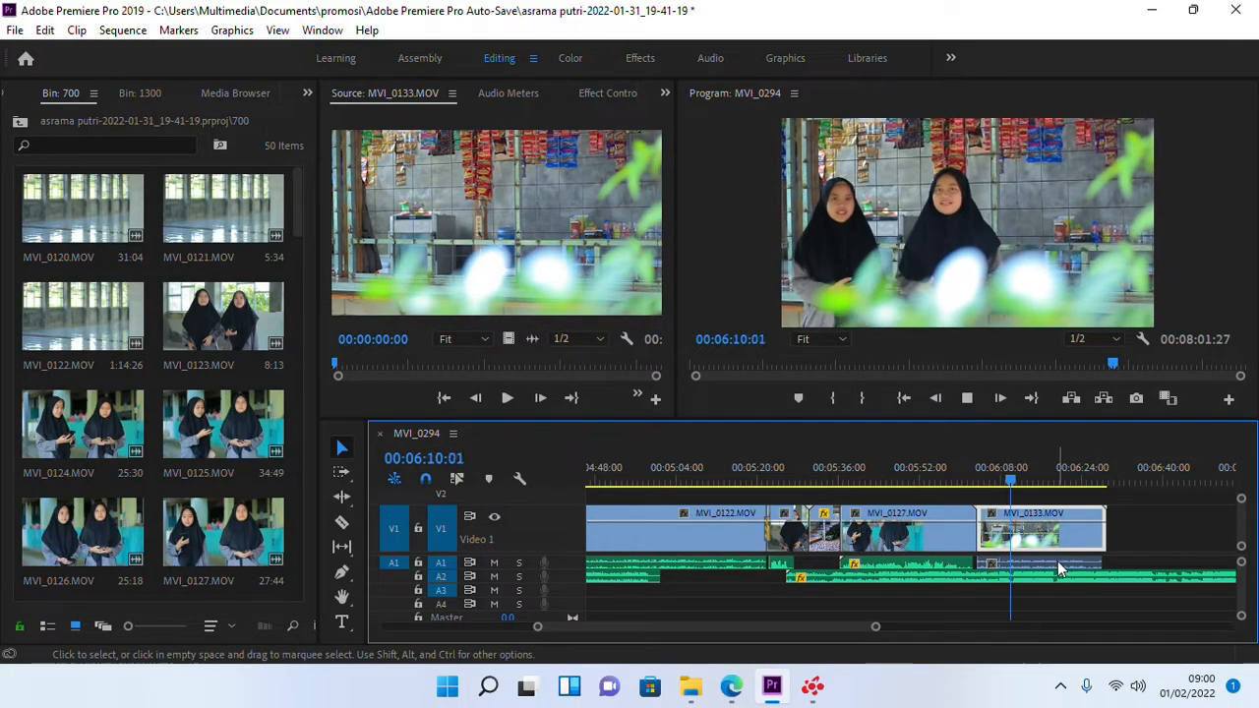
key(space)
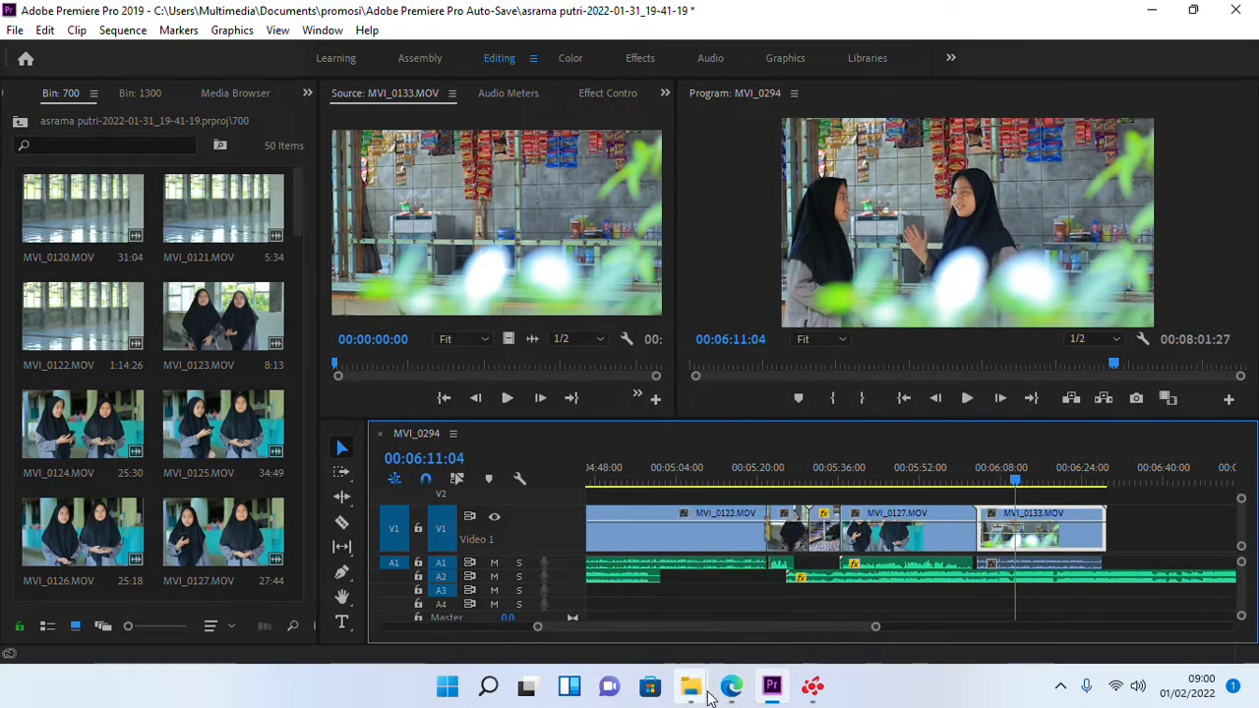
- Preview recordings 10 and 11 from the rekaman hp lab folder and close the music player
mouse_move(710, 694)
click(737, 635)
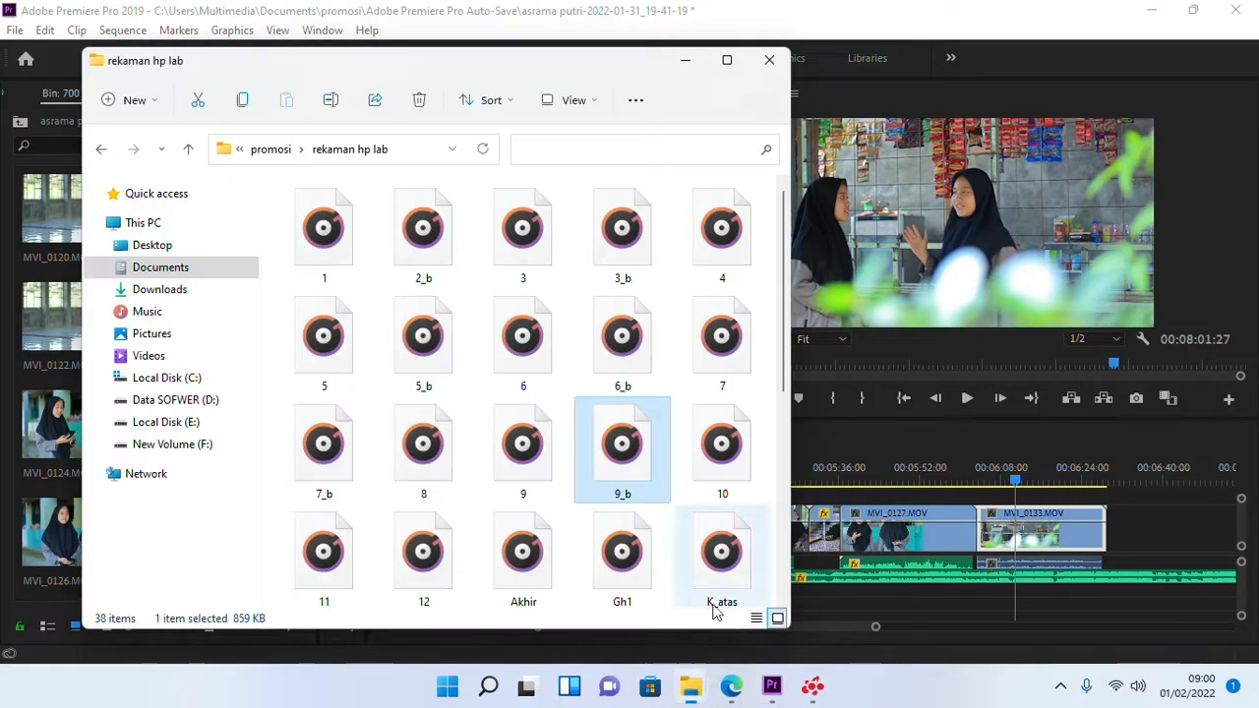
double_click(705, 464)
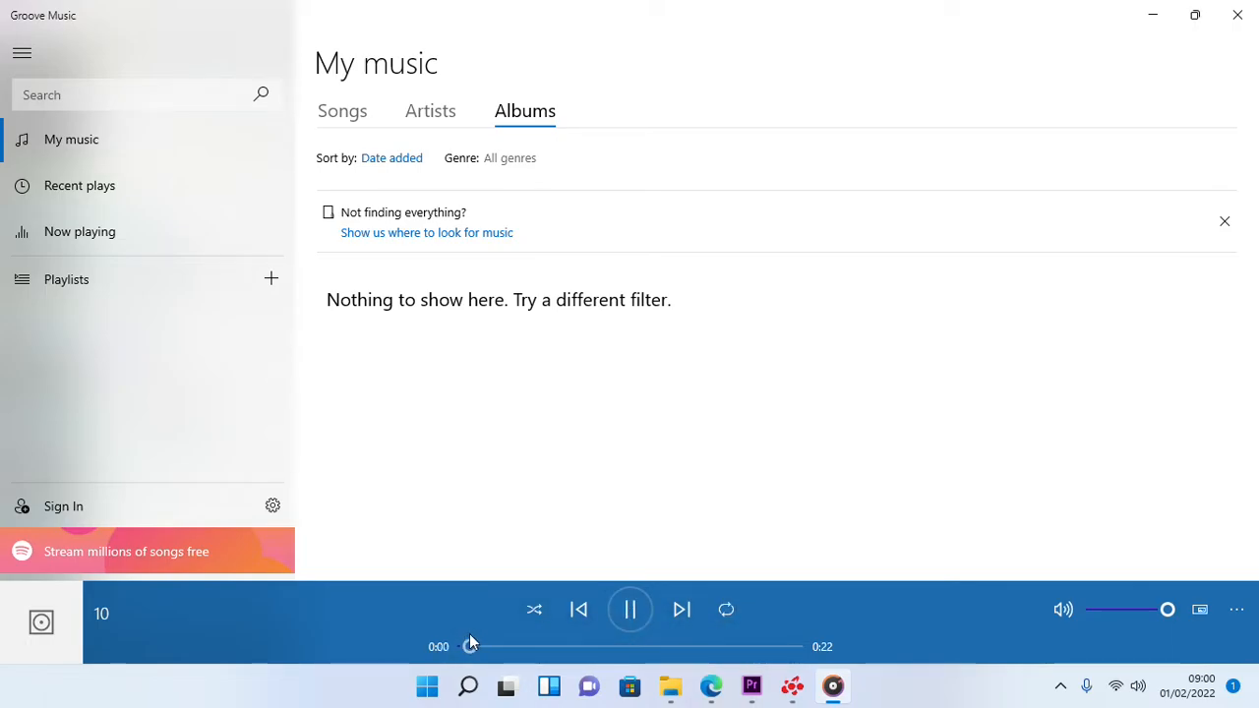
click(1236, 23)
double_click(343, 569)
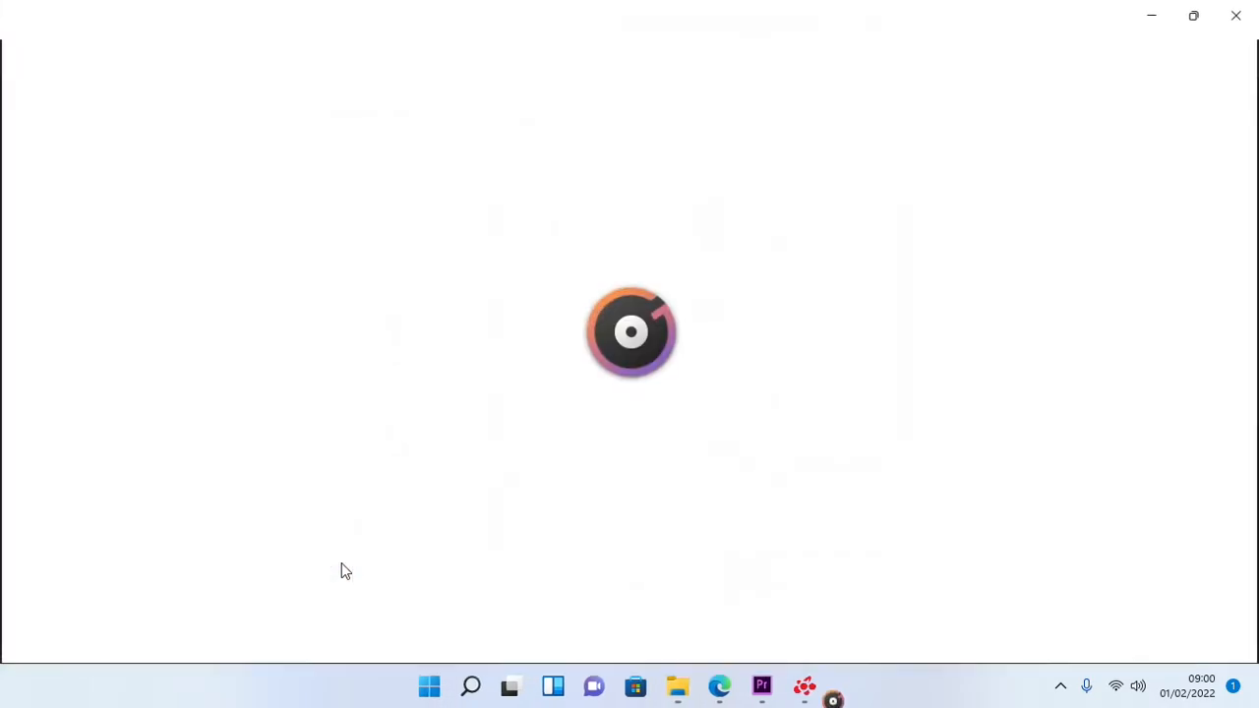
click(546, 646)
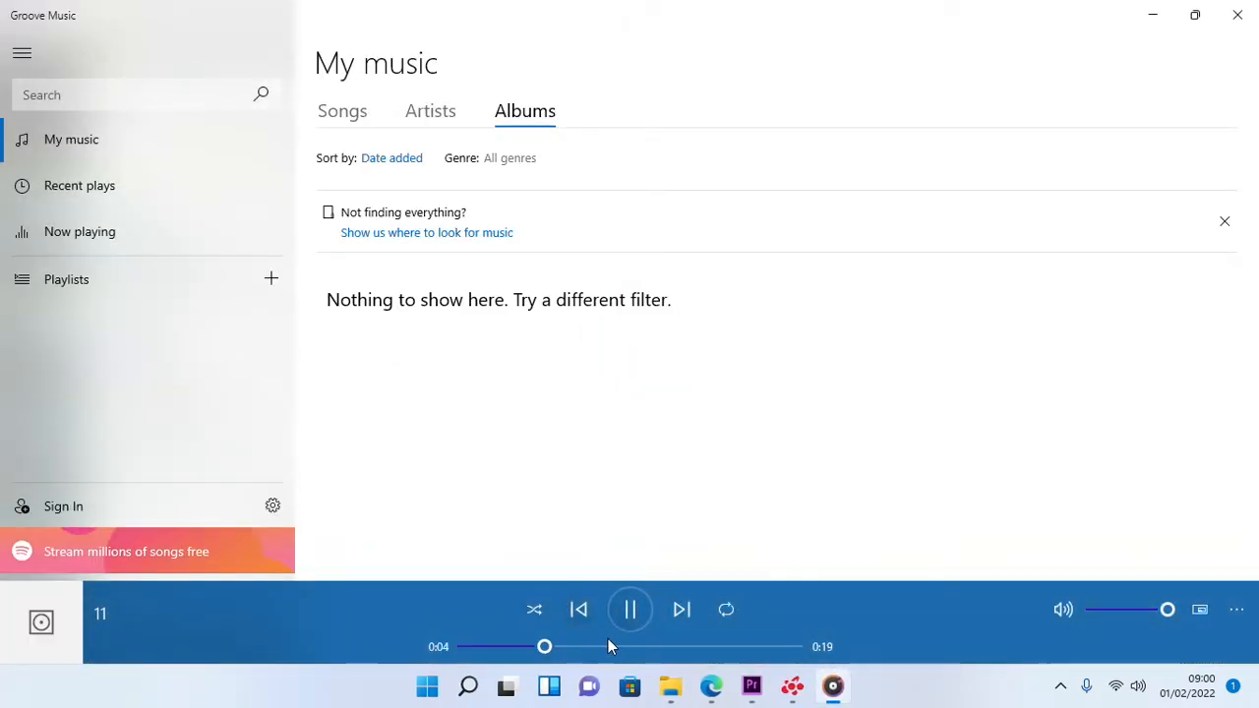
click(1238, 14)
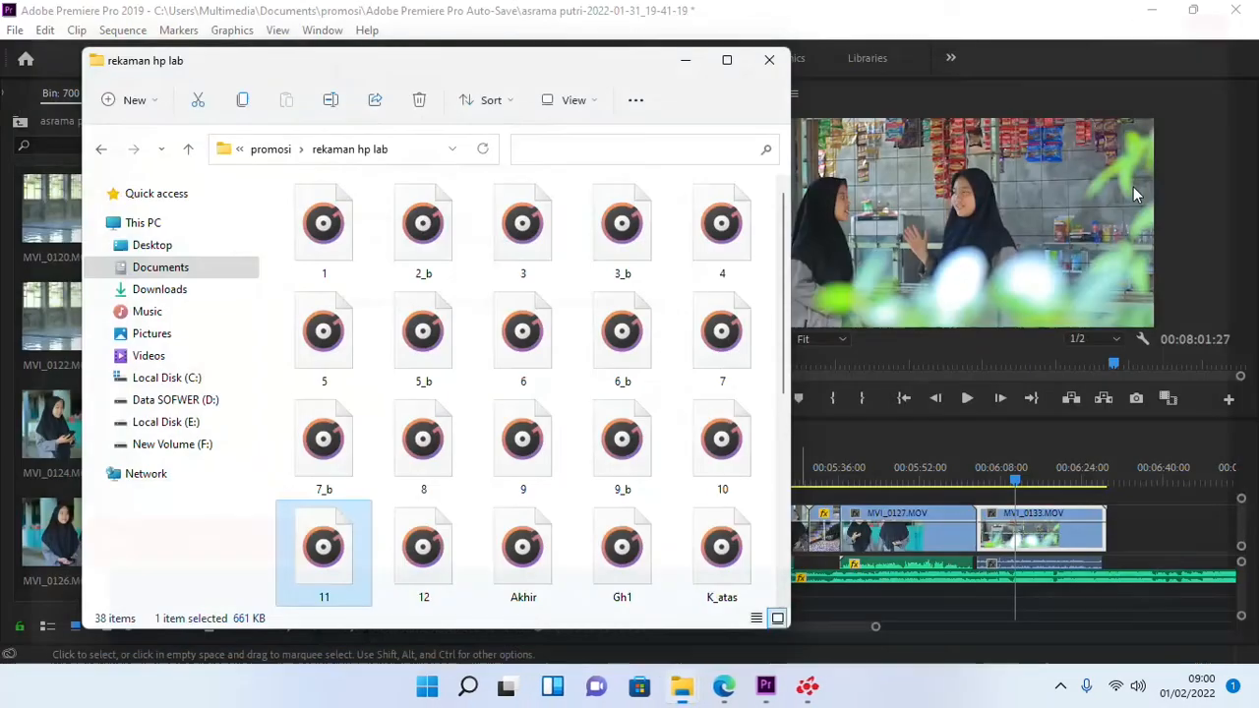
double_click(733, 455)
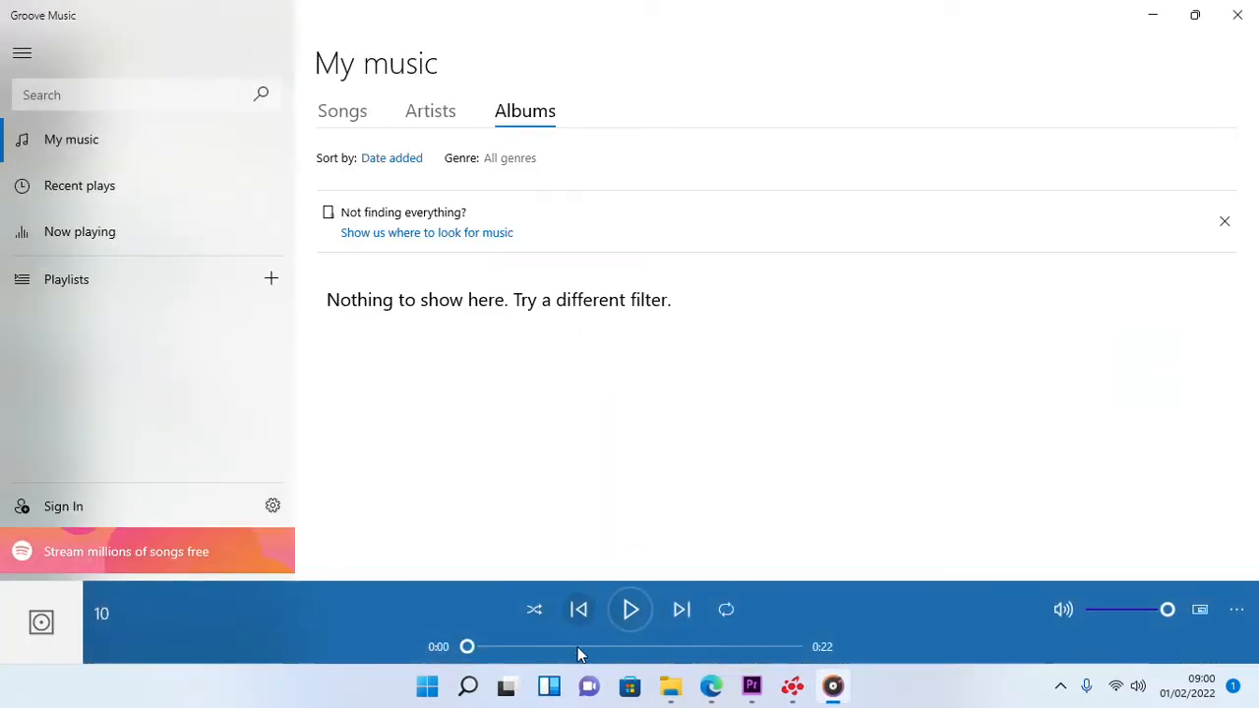
click(1238, 14)
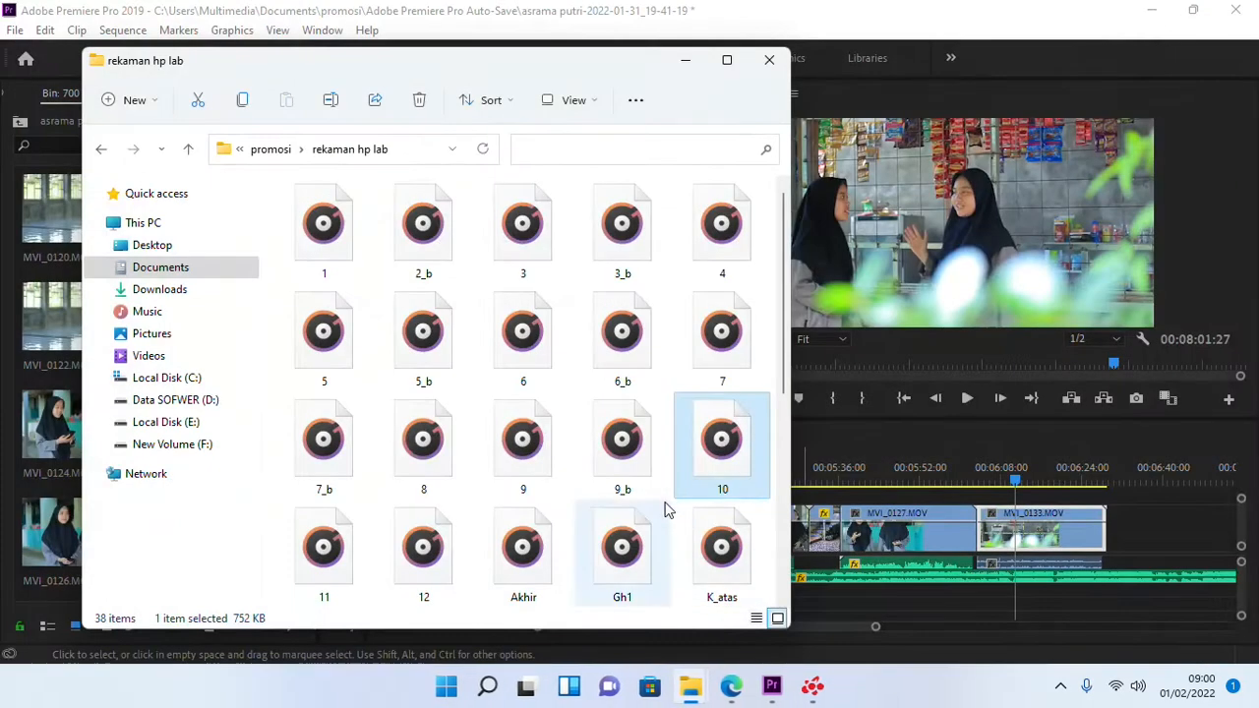
- Place recording 10 on audio track A3 beneath MVI_0133 and play that part of the sequence
drag(699, 482, 996, 602)
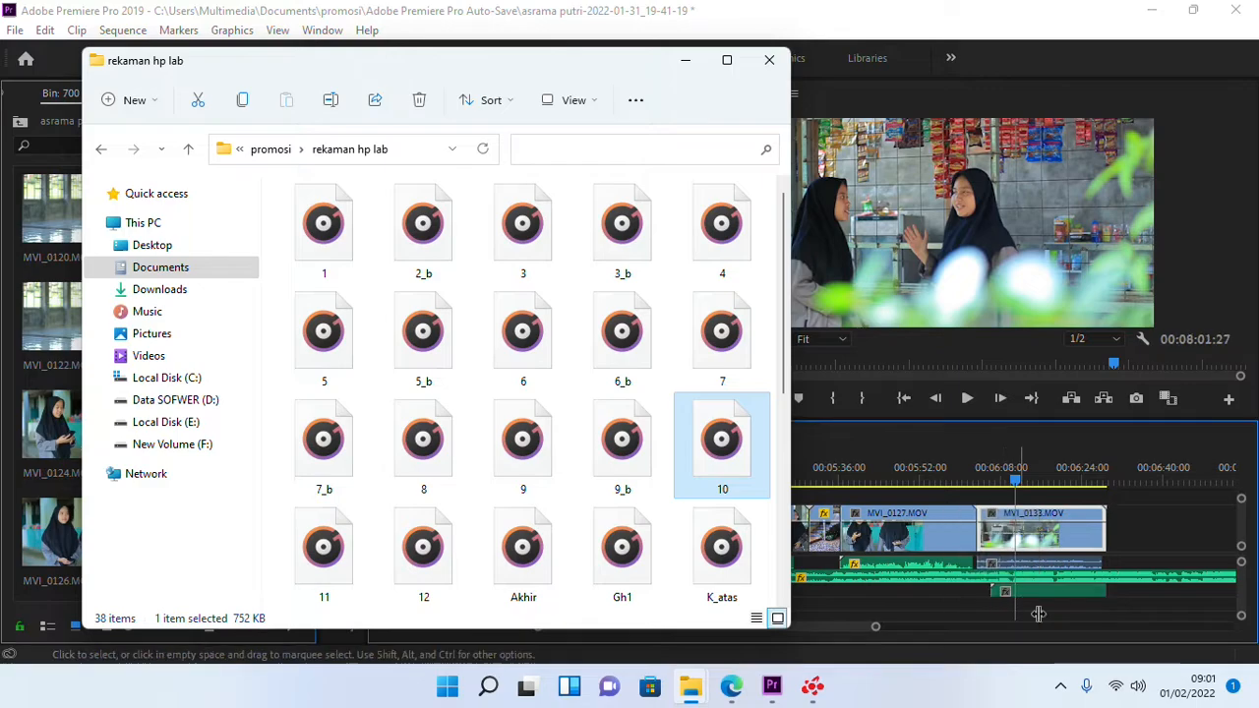
click(684, 61)
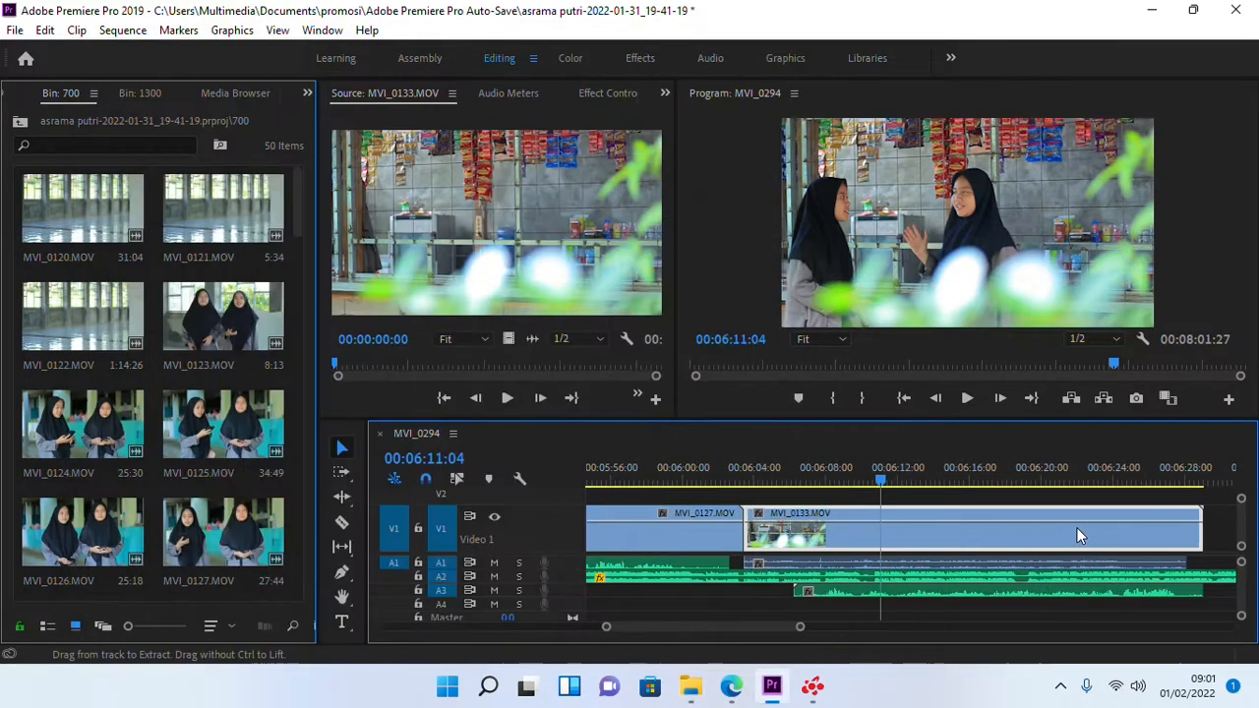
key(space)
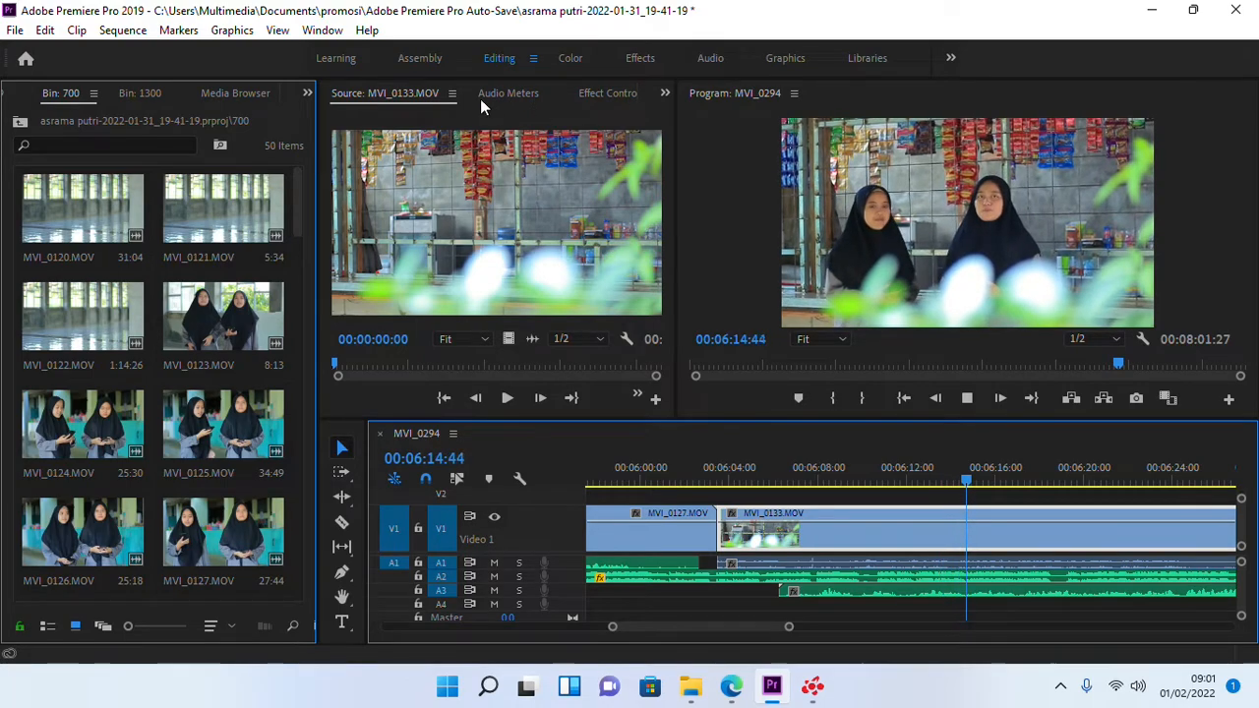
- Switch to the Assembly workspace and increase the height of the audio tracks
click(417, 58)
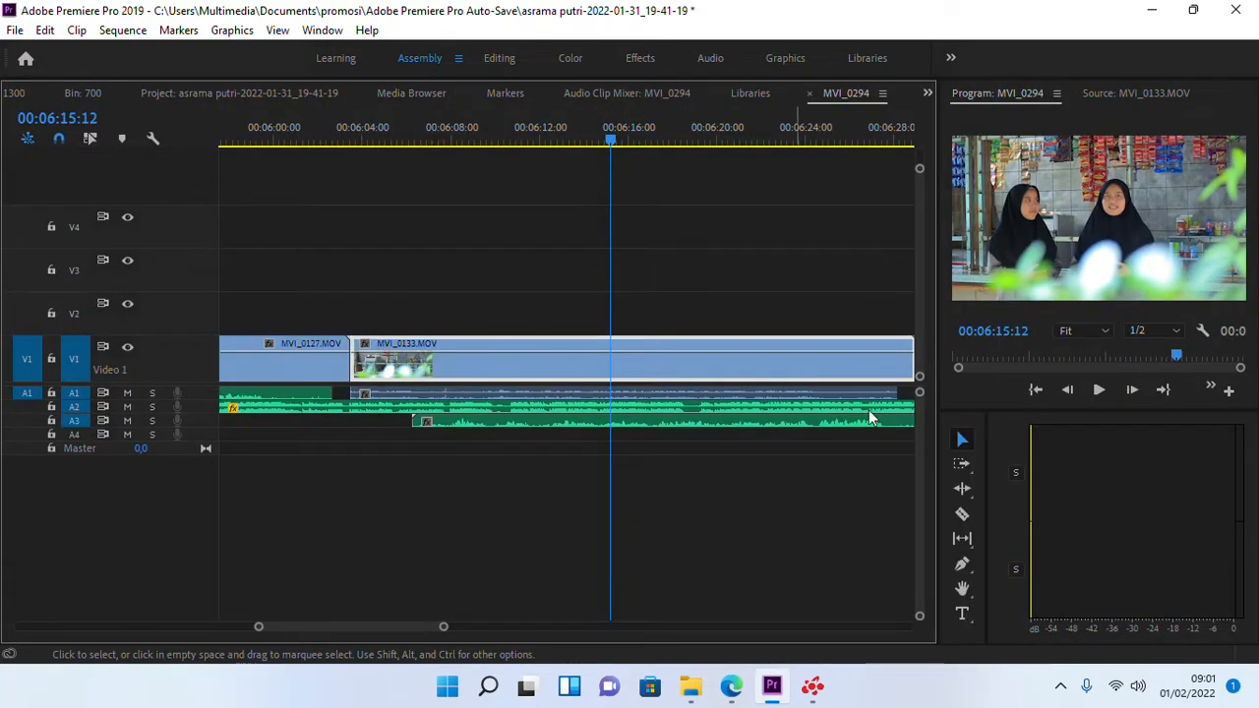
drag(920, 394, 920, 402)
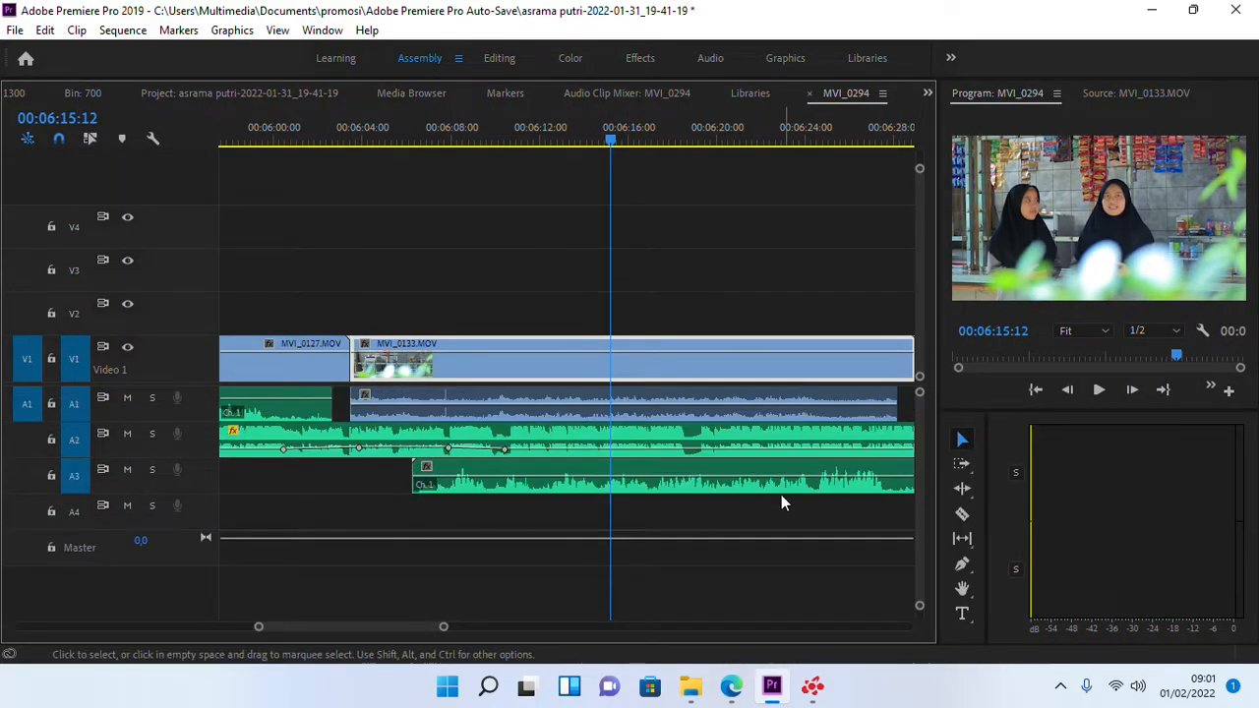
- Raise the volume of recording 10 on A3 and shift it earlier to start at 00:06:03:14 with MVI_0133
drag(764, 482, 696, 494)
scroll(736, 453, up, 5)
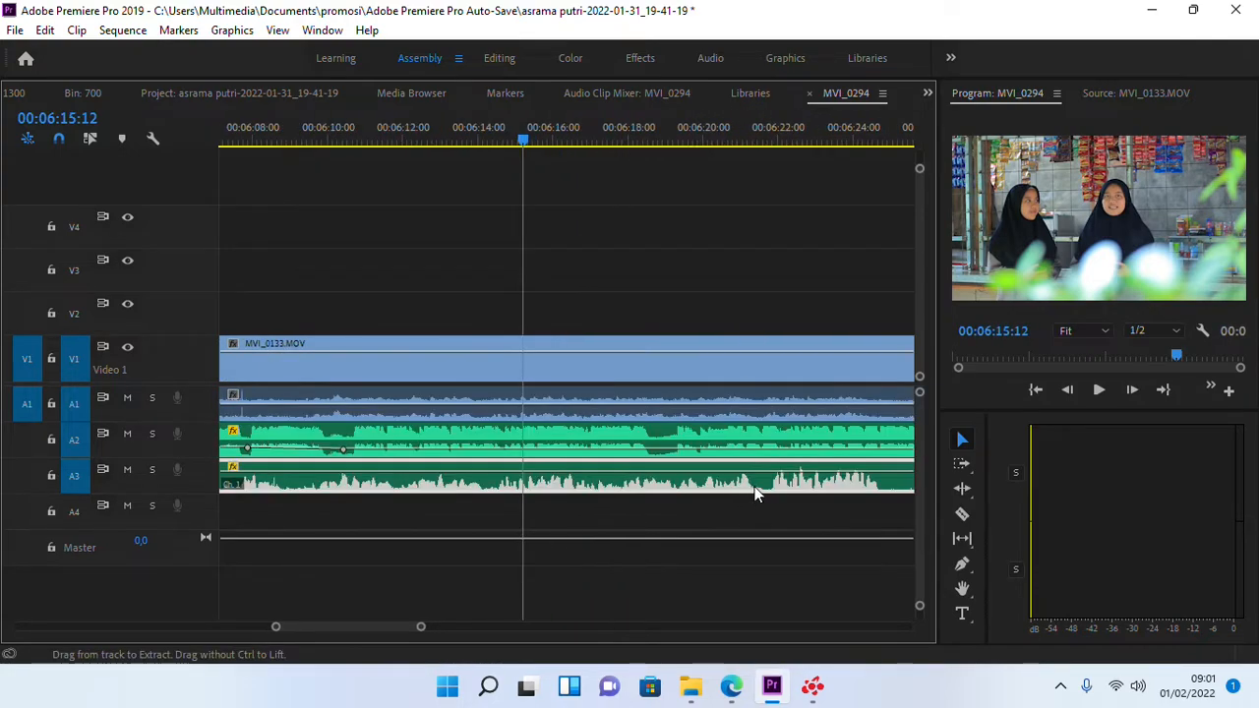
drag(780, 483, 776, 498)
scroll(780, 487, down, 5)
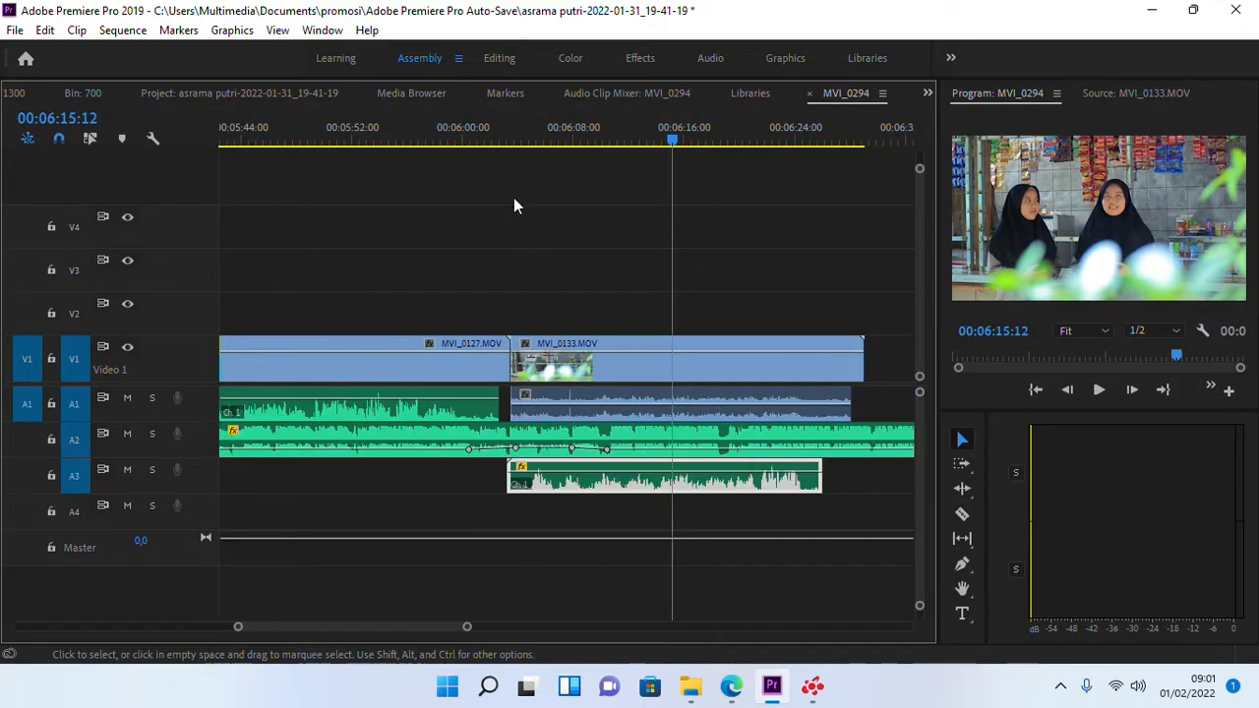
- Mute audio track A1 and play MVI_0133 from its start to check recording 10 against the picture
click(519, 136)
key(space)
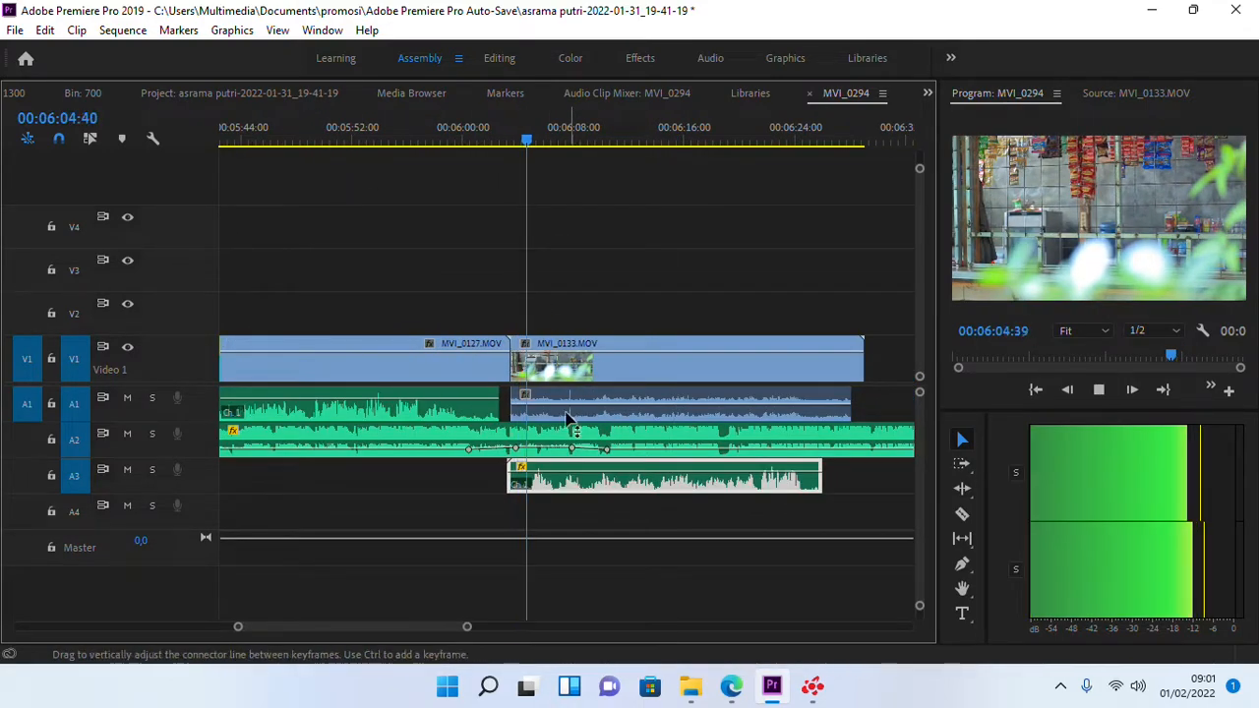
click(127, 398)
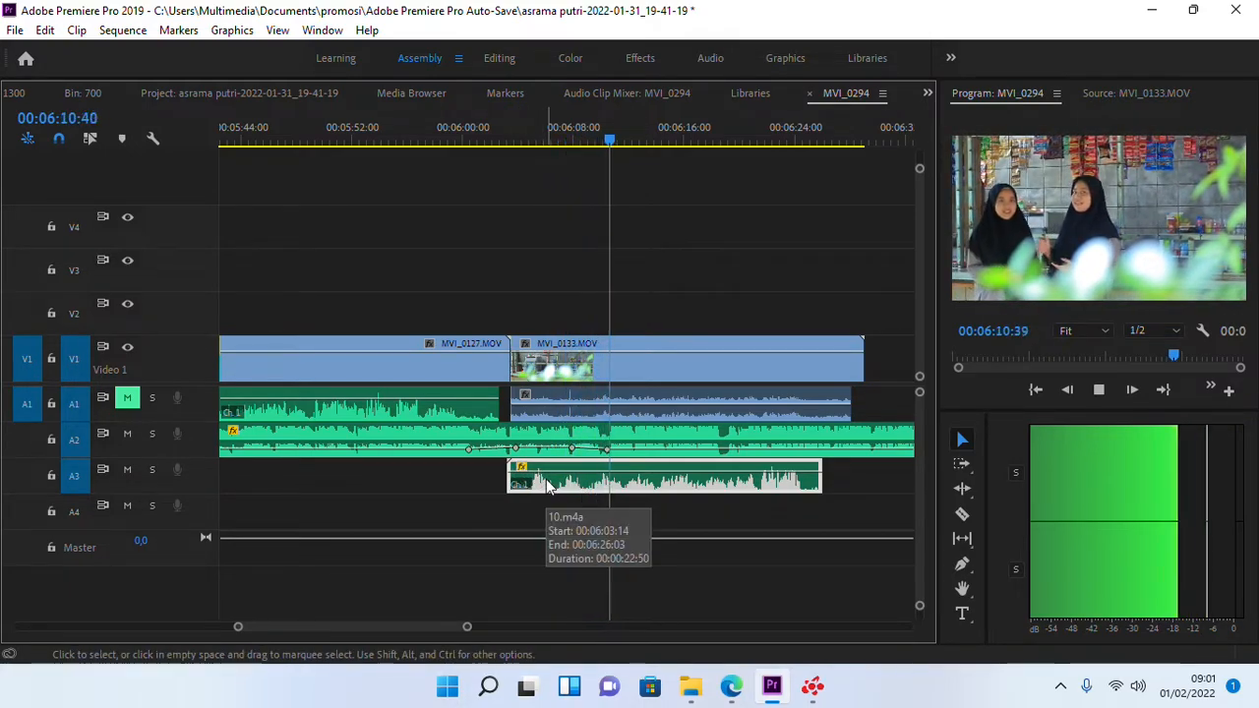
key(space)
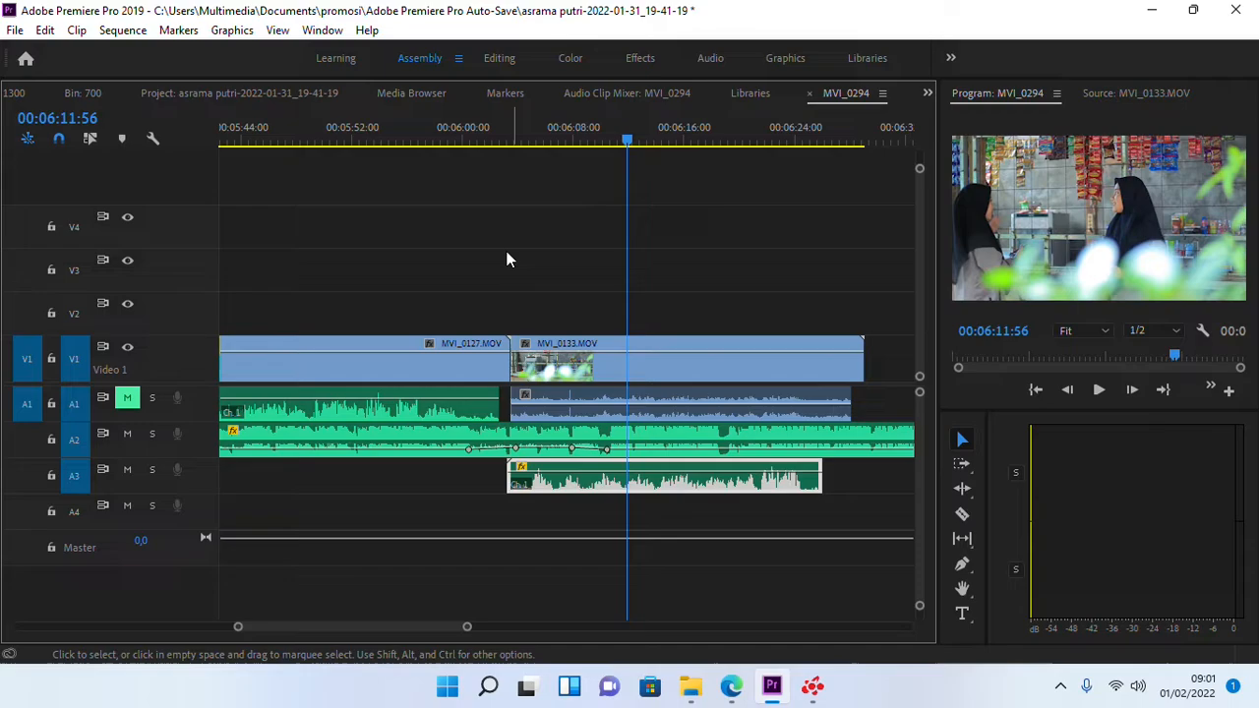
click(522, 138)
key(space)
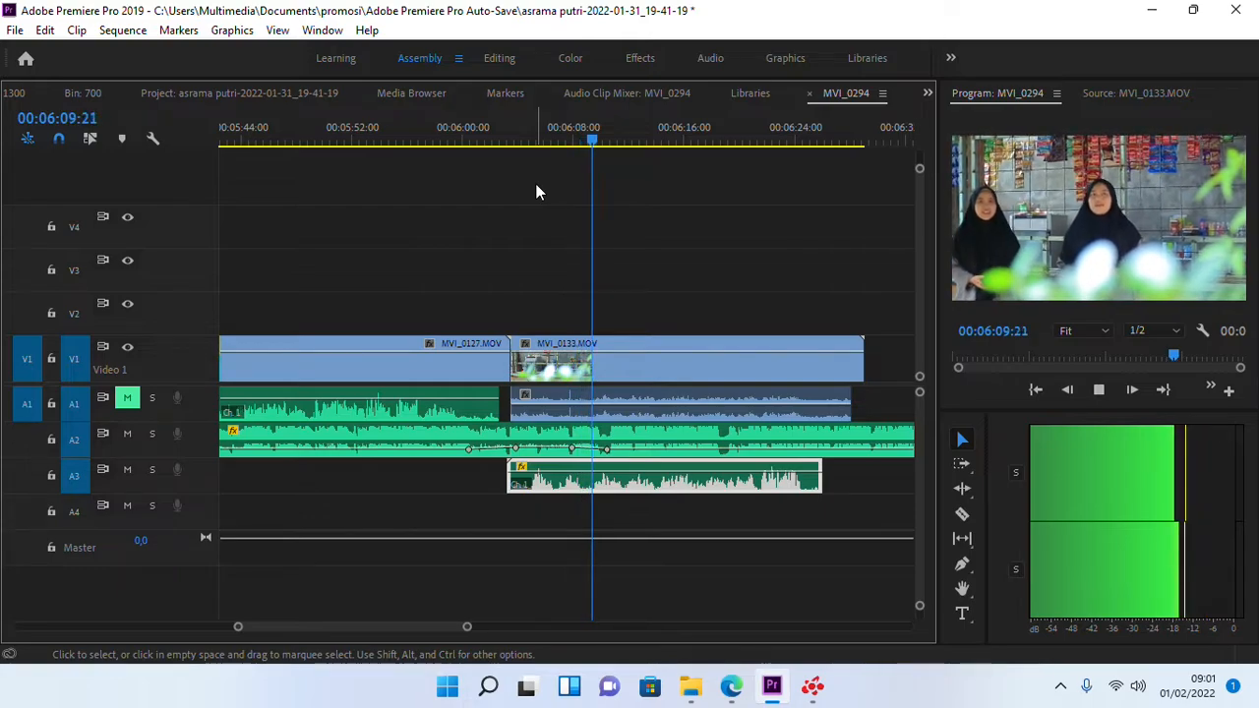
key(space)
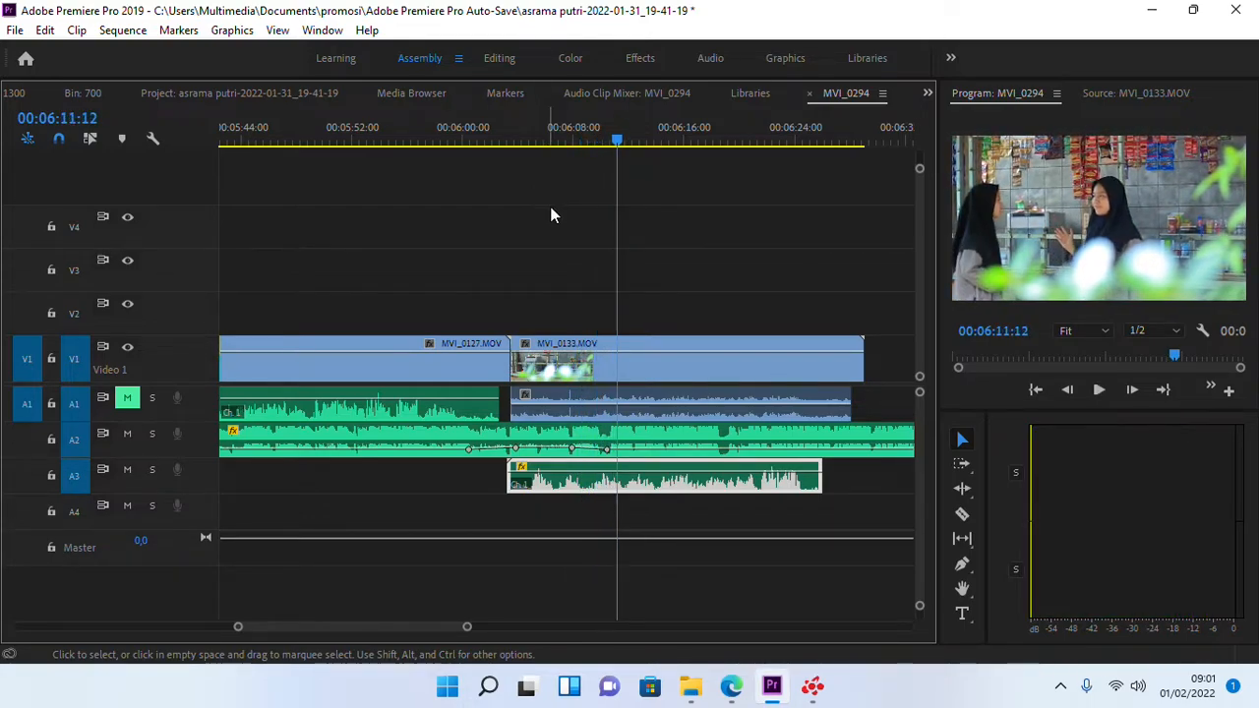
- Unmute A1, mute A2 and A3, and play MVI_0133 from its start to hear its original audio
drag(619, 141, 531, 140)
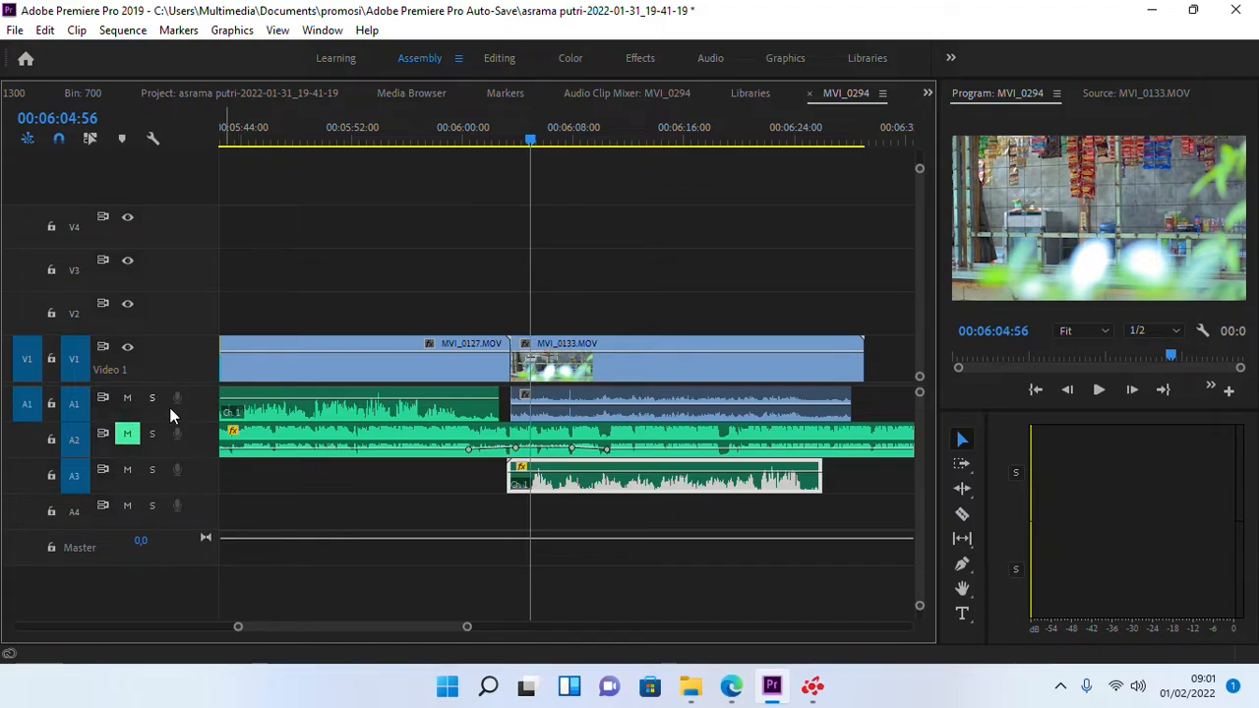
key(space)
click(126, 470)
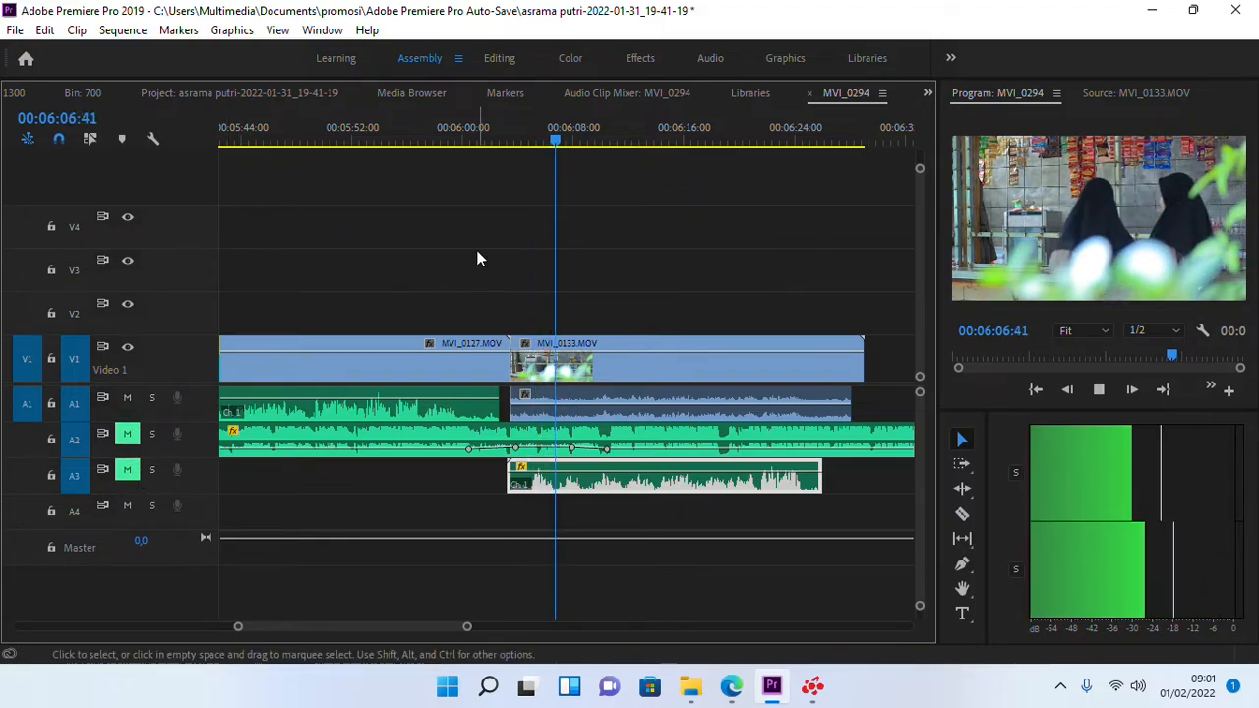
key(space)
key(space)
click(514, 140)
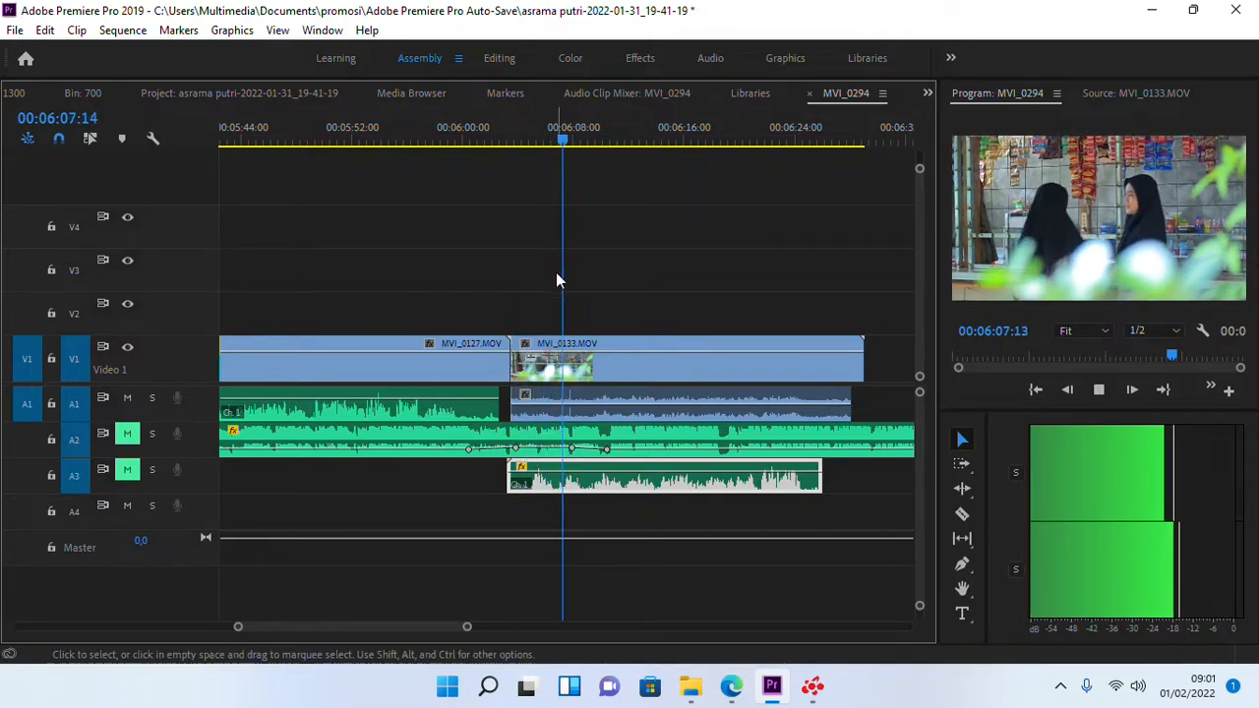
- Mute A1 and unmute A3 during playback to hear recording 10 alone
click(127, 397)
click(127, 469)
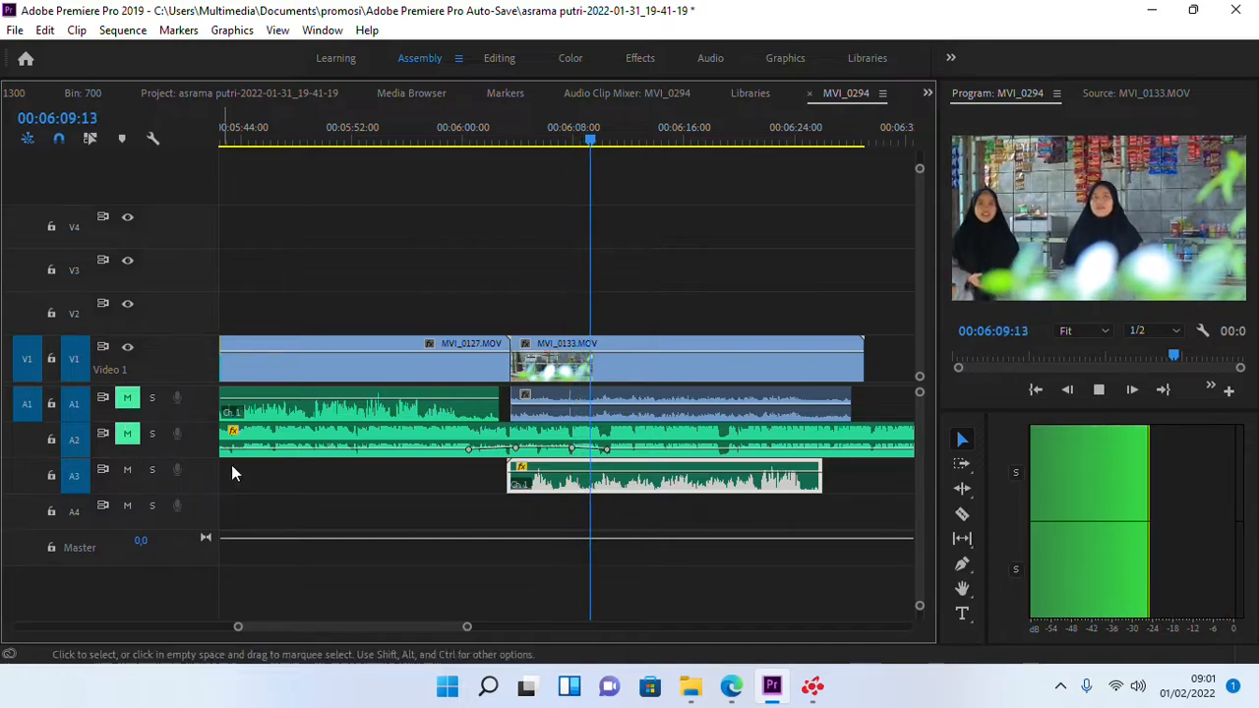
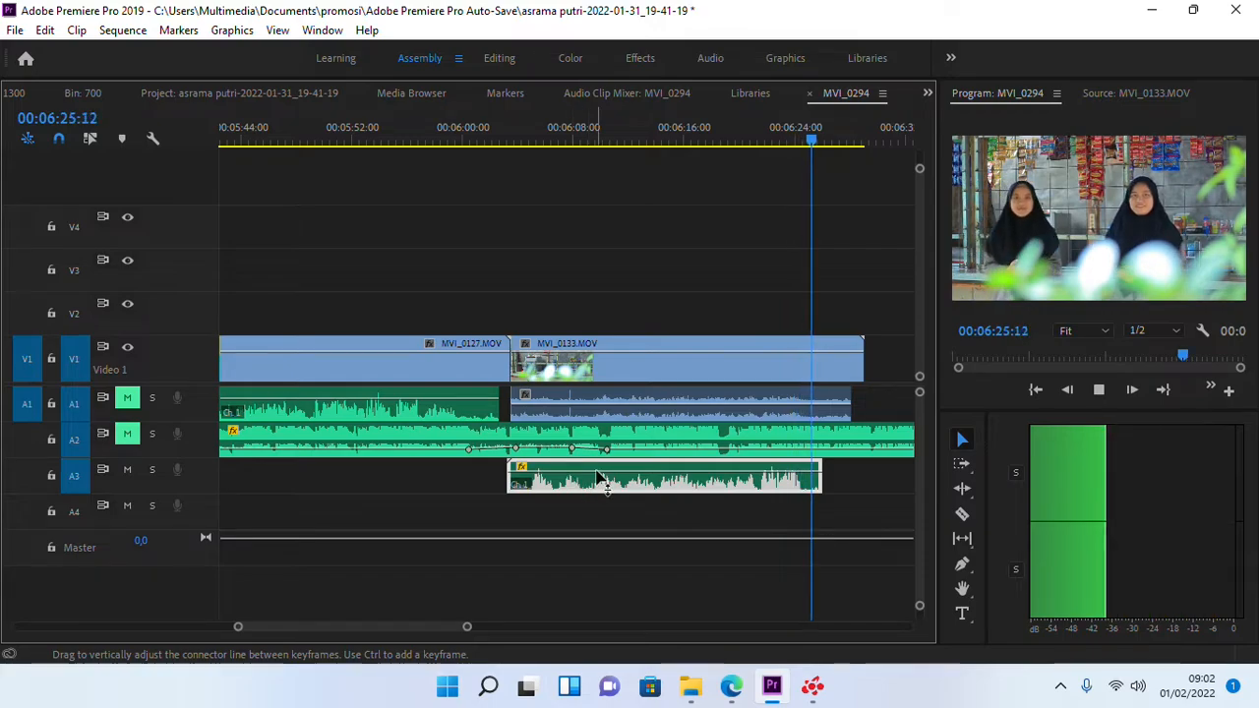
- Replay the opening of MVI_0133, split recording 10 on A3 at about 00:06:09, and delete the part before the cut
key(space)
scroll(508, 488, up, 2)
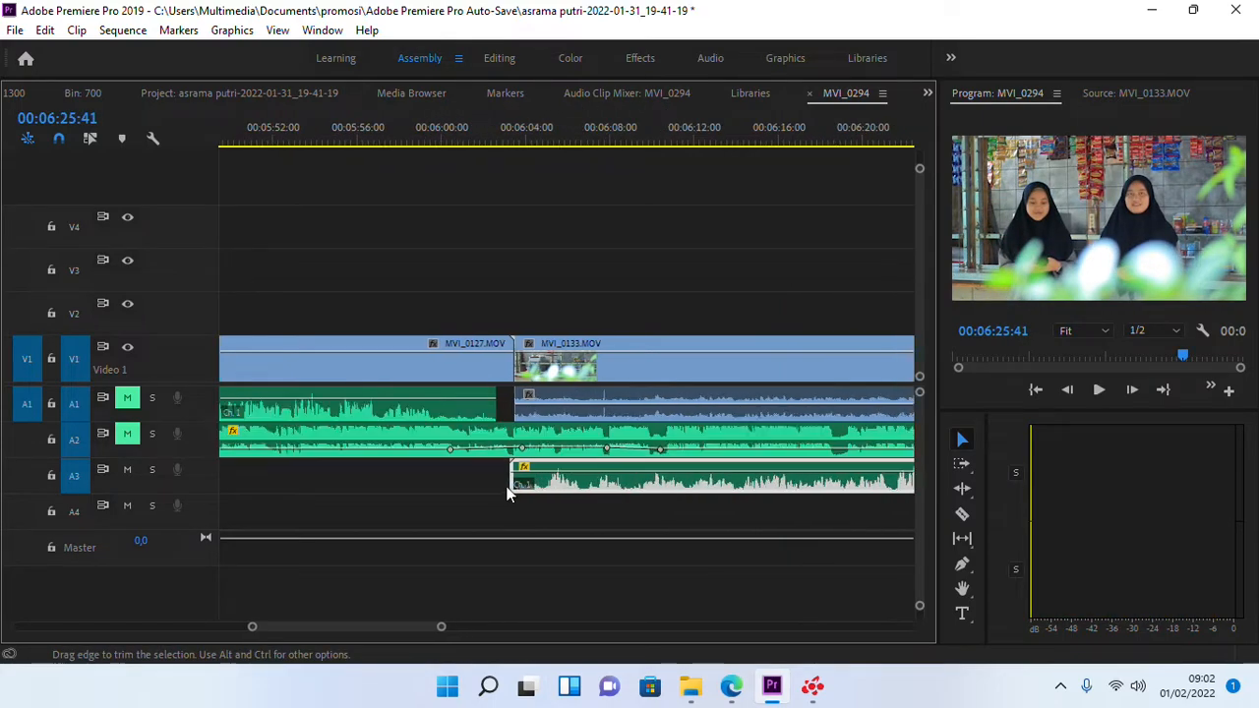
click(560, 132)
key(space)
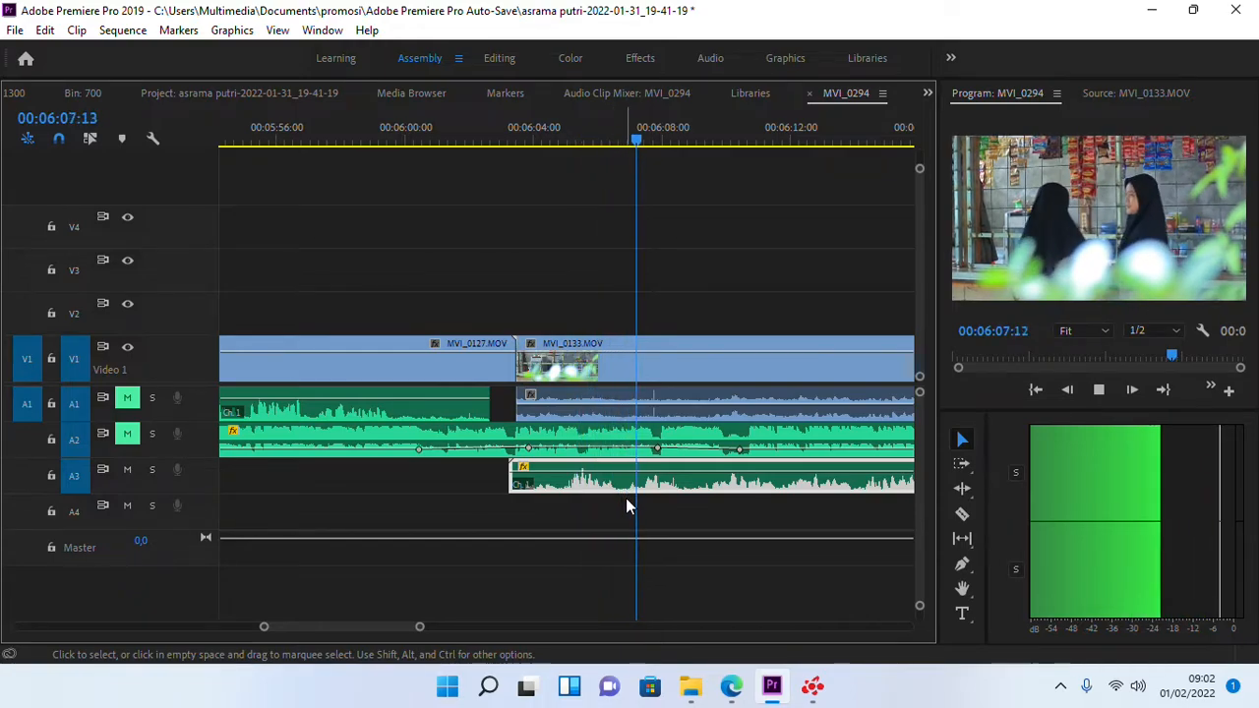
key(space)
key(space)
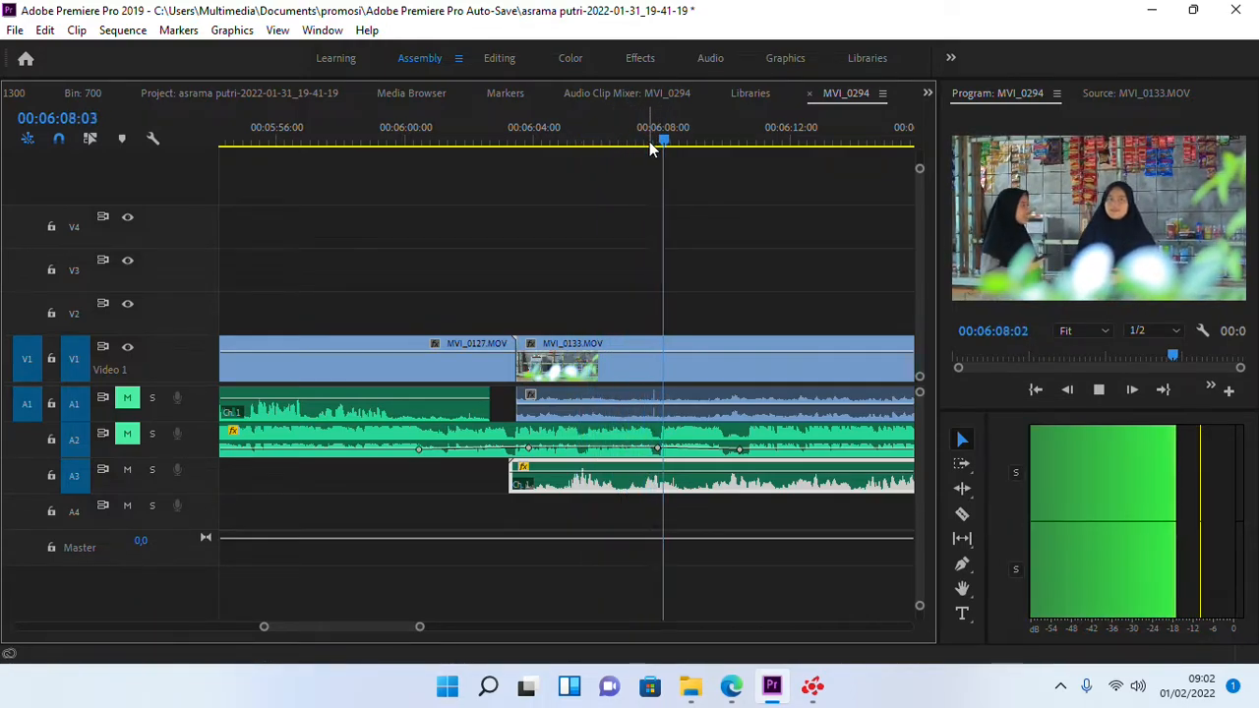
key(space)
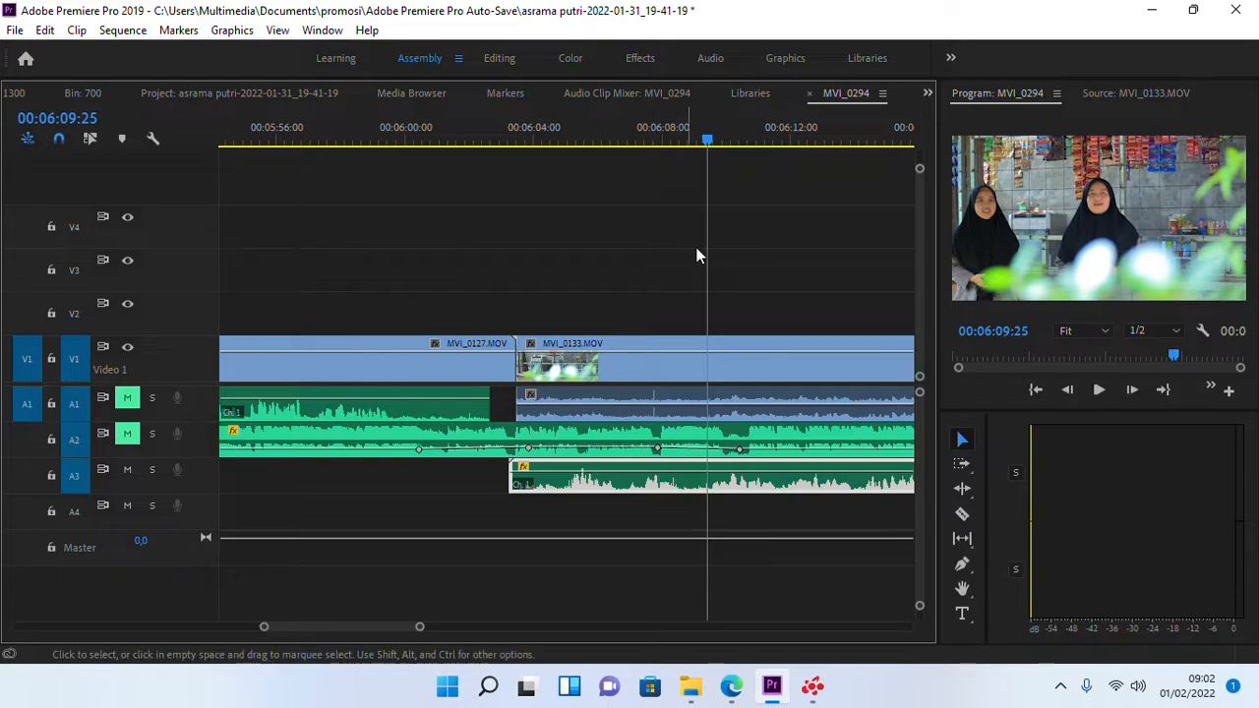
key(c)
click(700, 480)
key(v)
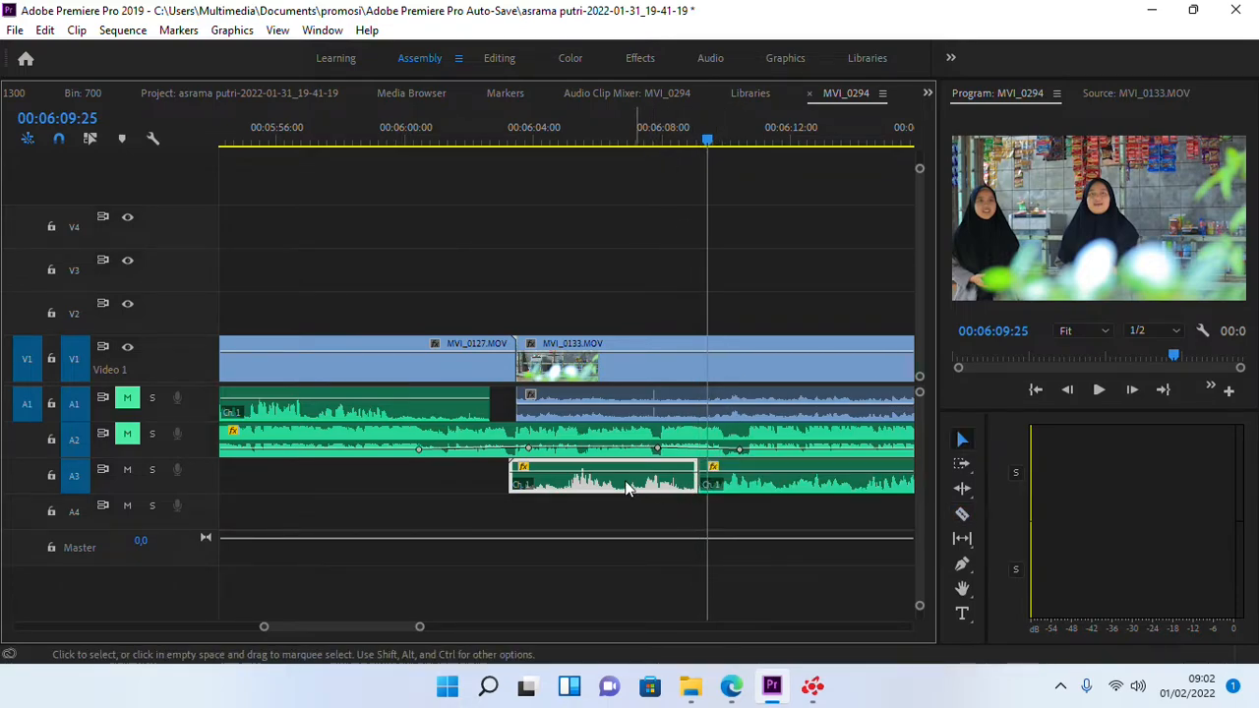
key(Delete)
- Play MVI_0133 from 00:06:08:01 with the trimmed recording 10 and unmute A2 to bring in the background audio
click(663, 136)
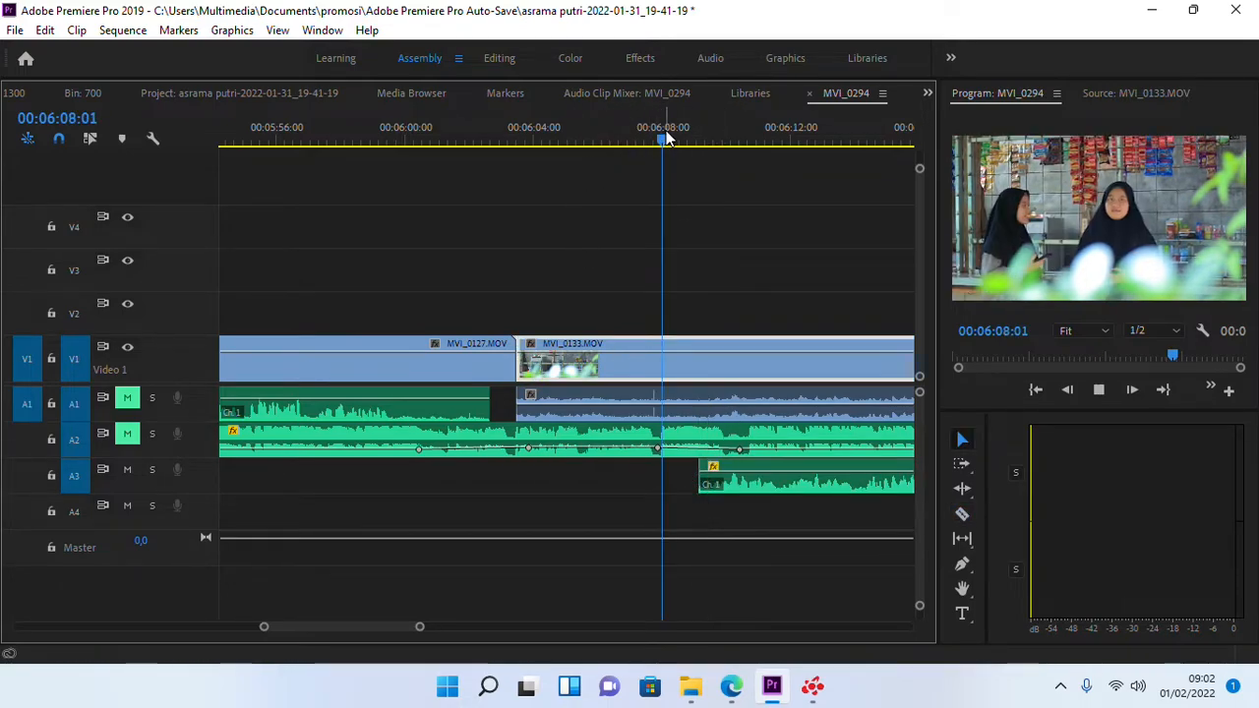
key(space)
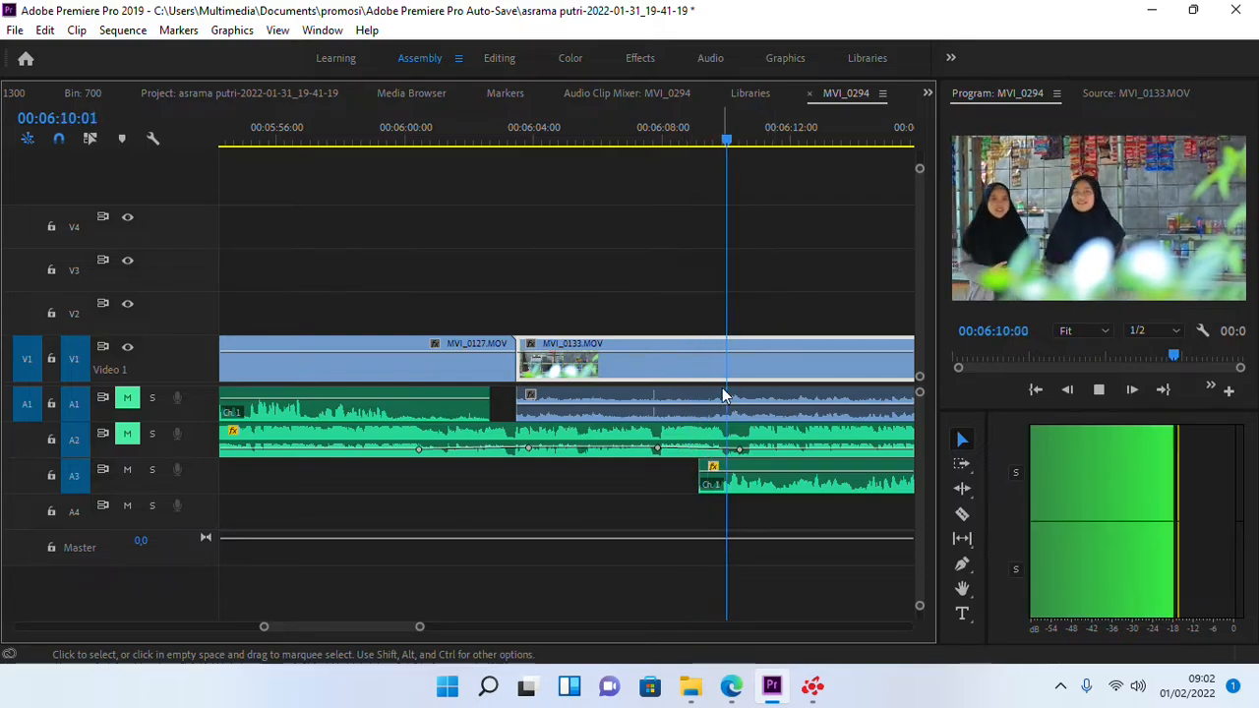
scroll(724, 389, down, 4)
scroll(792, 437, down, 1)
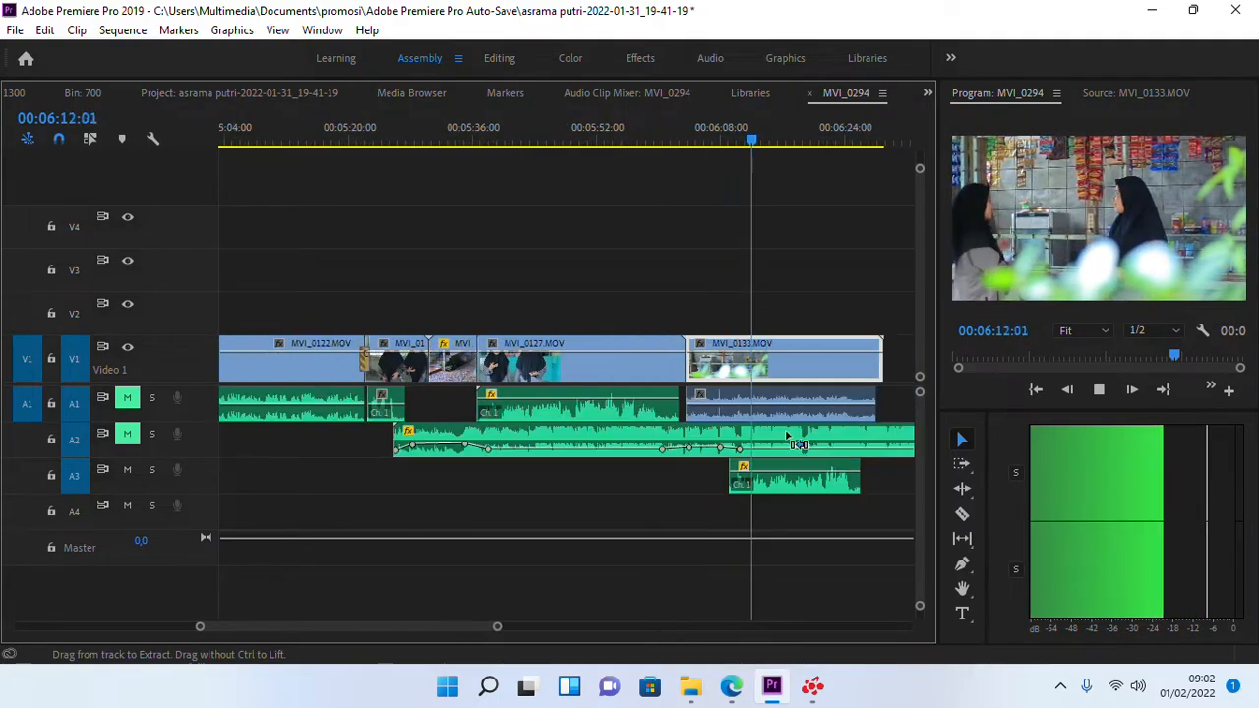
click(136, 439)
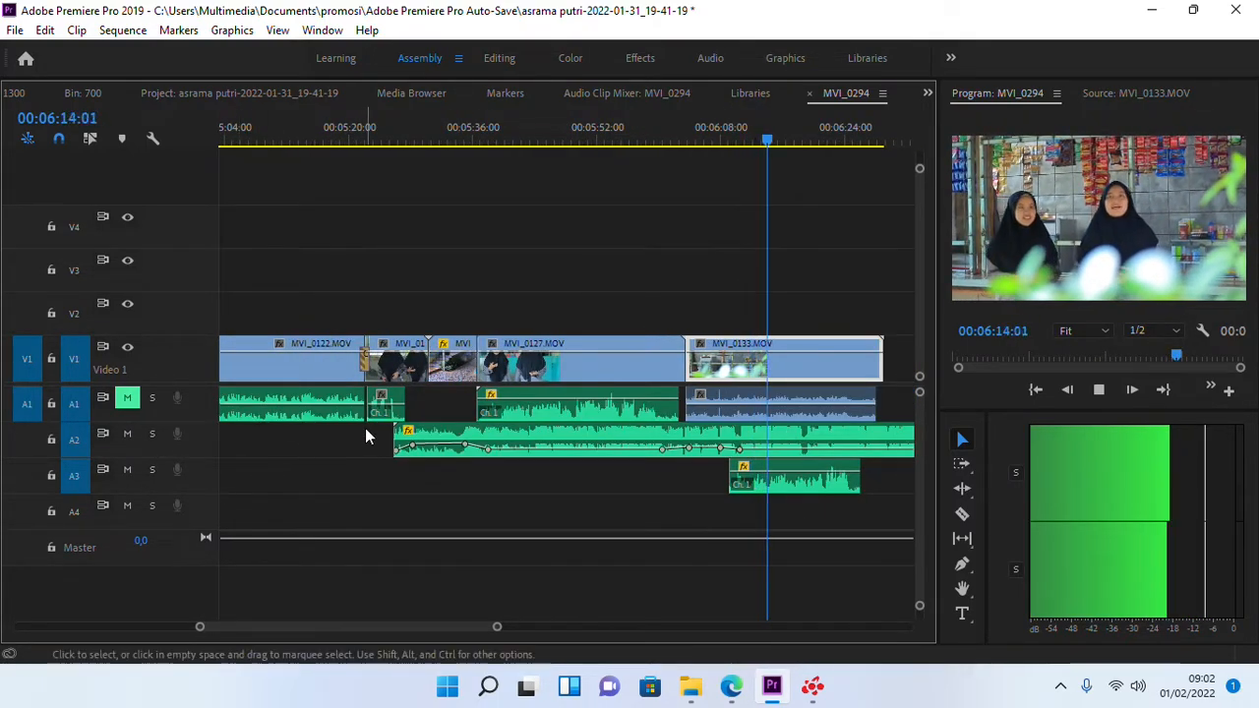
- Adjust the gain of the long A2 audio clip by -3 dB and play on to check its balance against recording 10
click(816, 477)
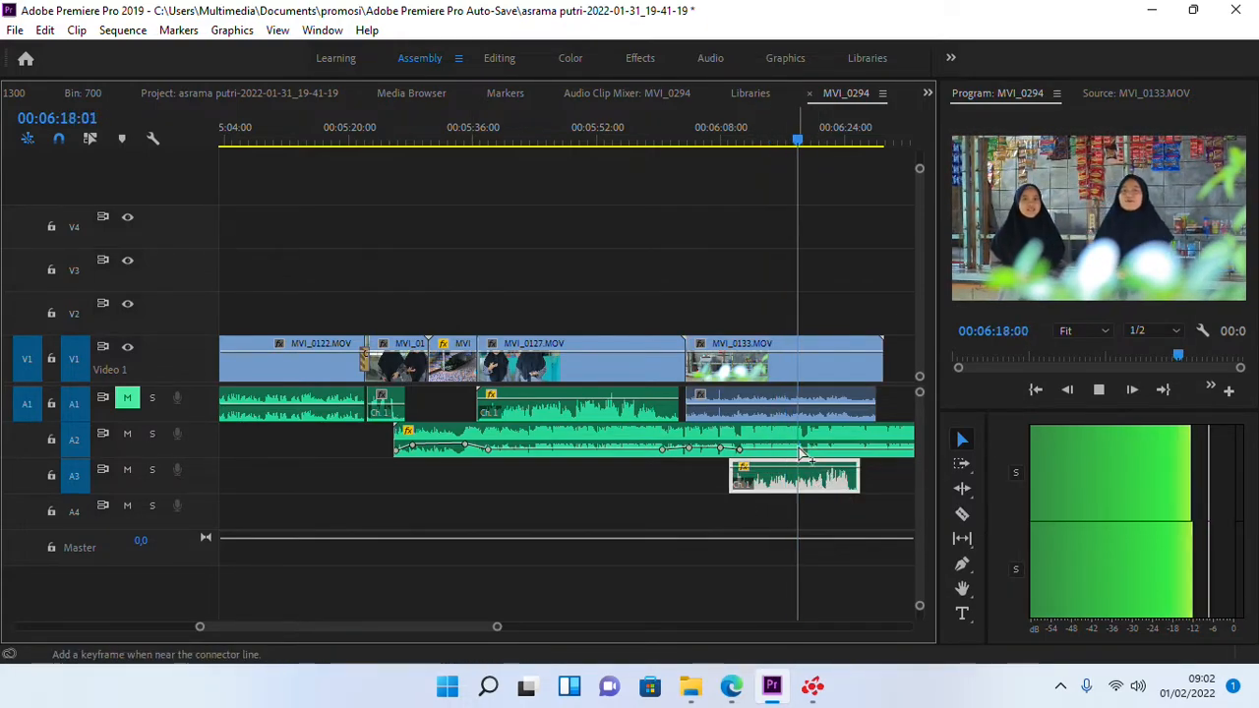
scroll(770, 433, up, 4)
click(674, 436)
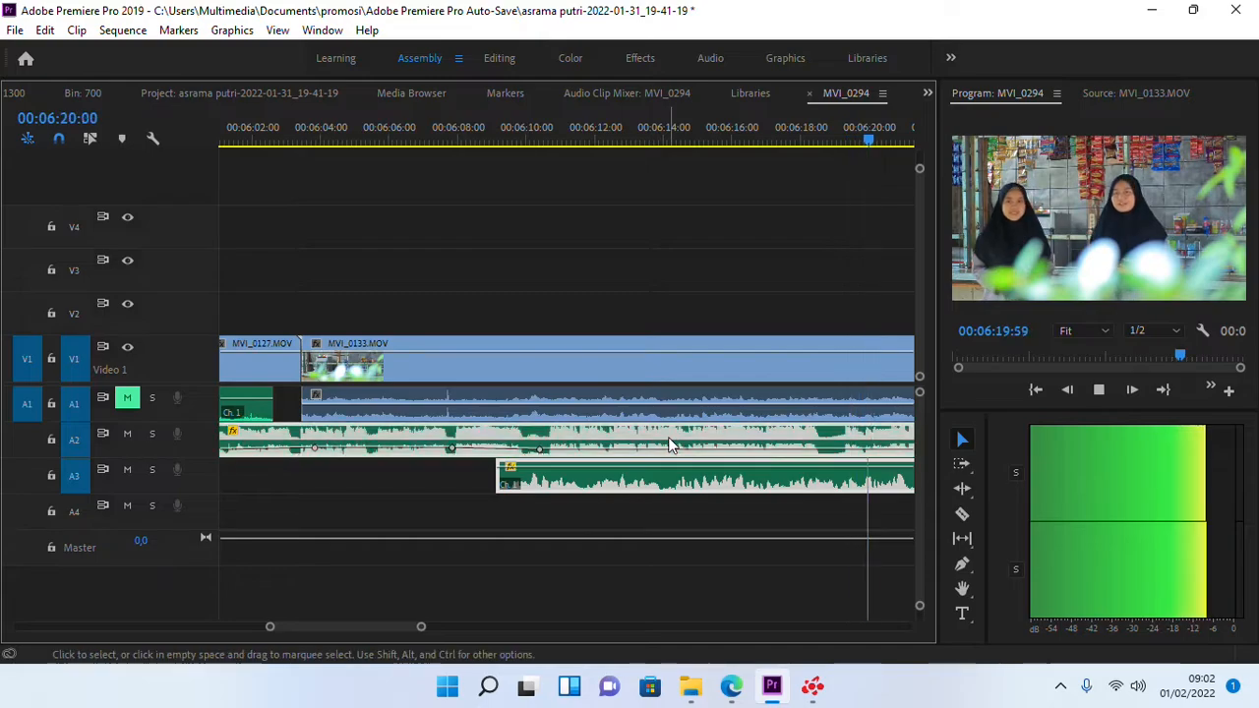
text(g-3)
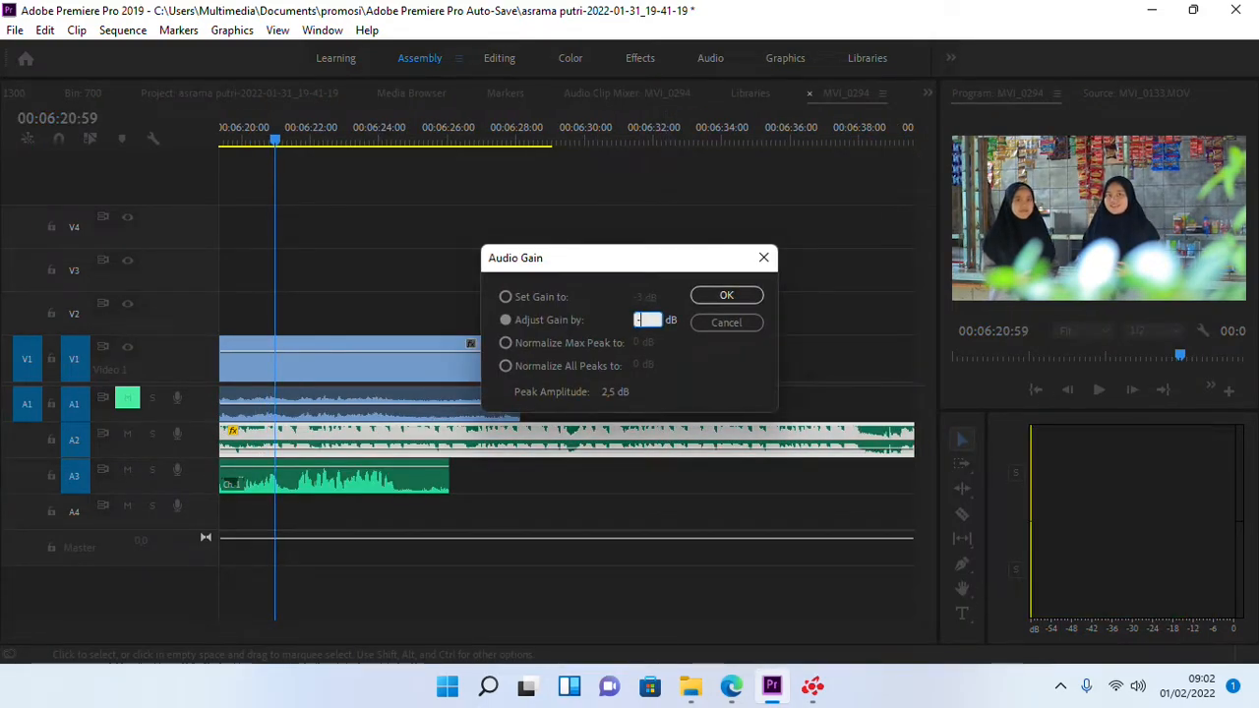
key(Return)
key(space)
scroll(660, 424, down, 3)
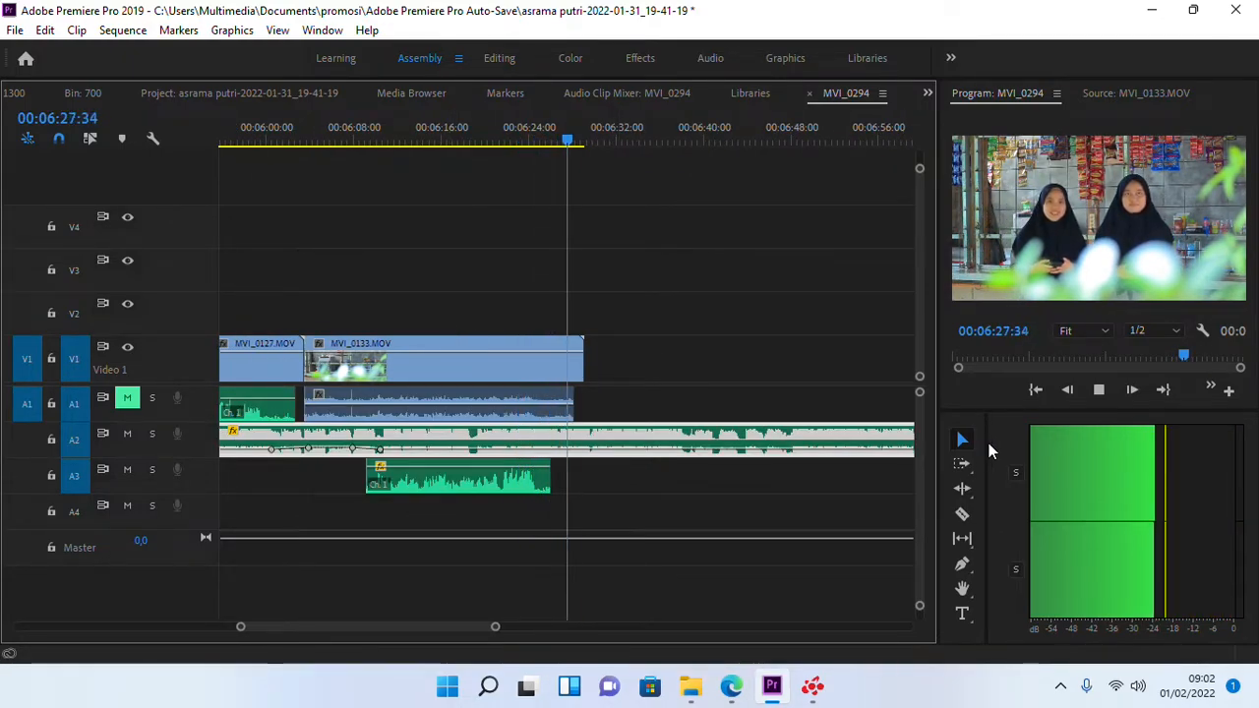
- Narrow the audio meters and replay the end of MVI_0133 from about 00:06:24
drag(991, 446, 1218, 458)
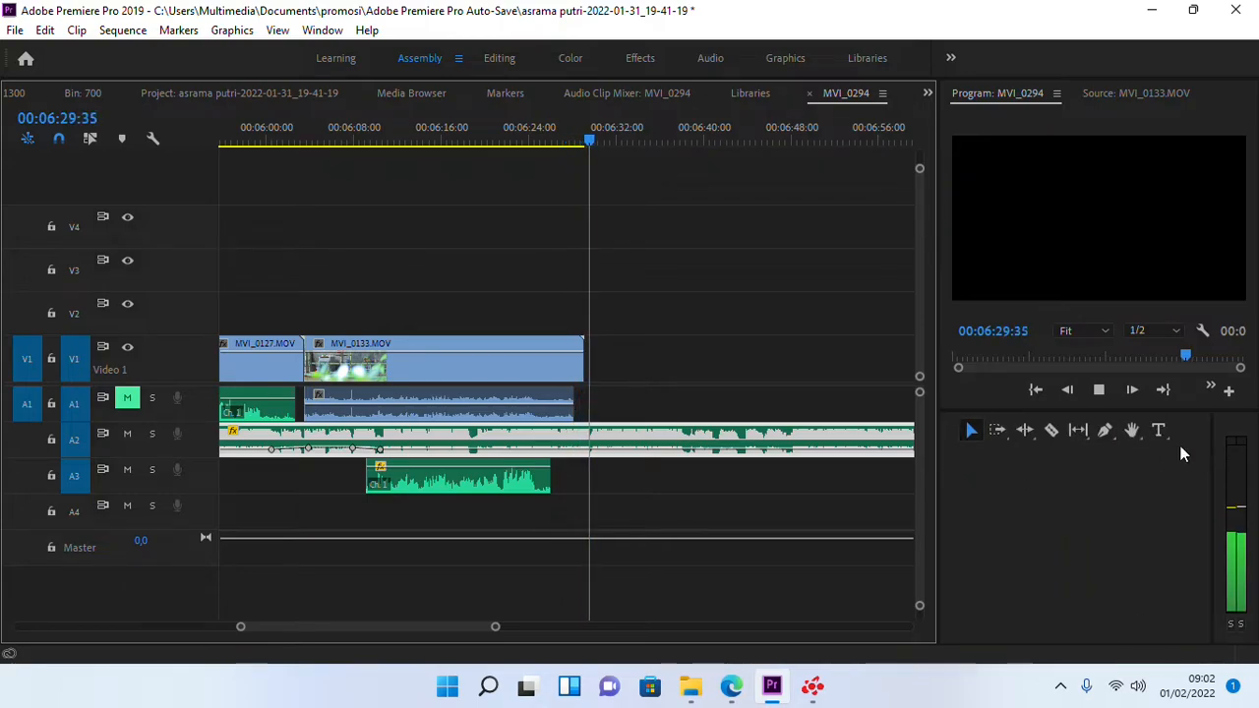
click(557, 138)
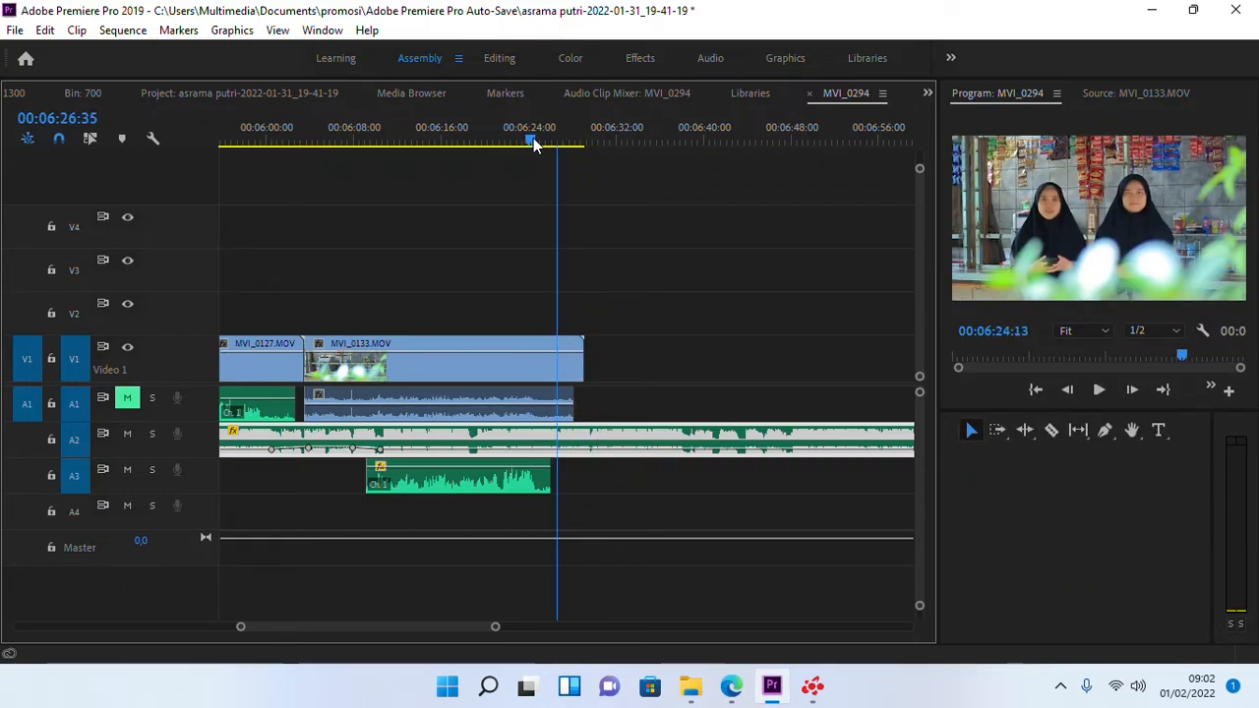
key(space)
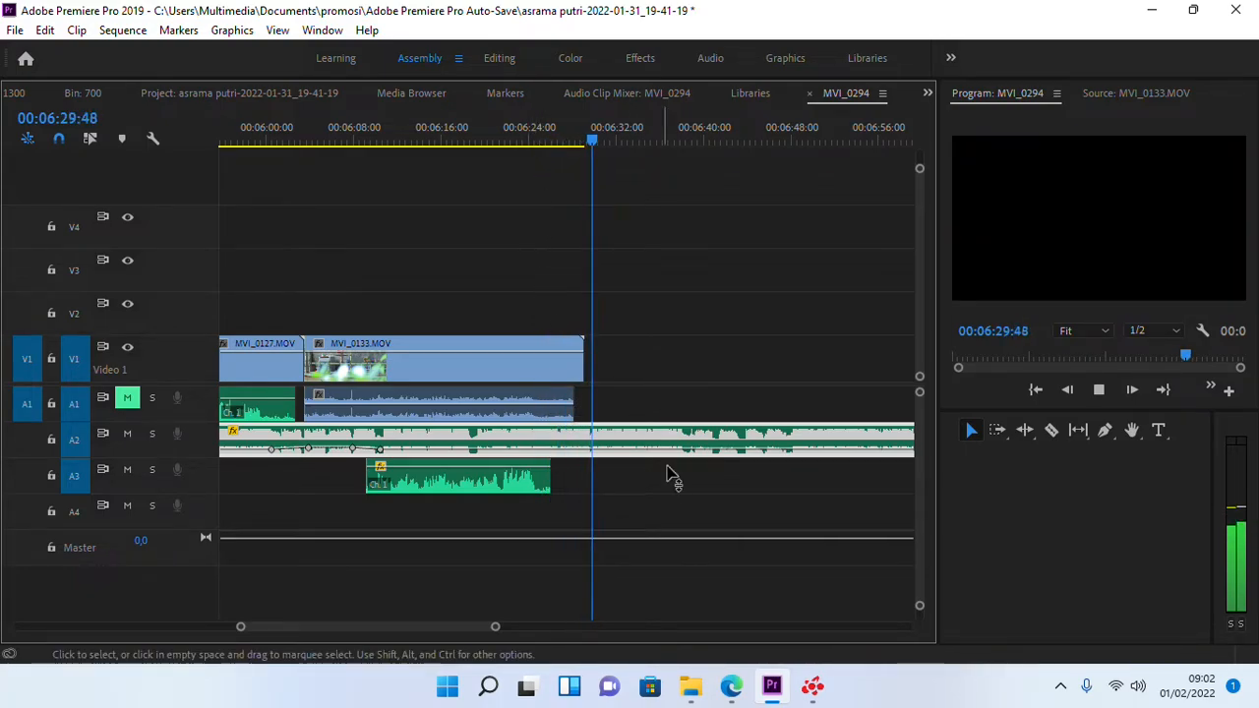
- Replace MVI_0133's original audio with recording 10 from A3 on the unmuted A1 track, and play the result
click(443, 393)
key(Delete)
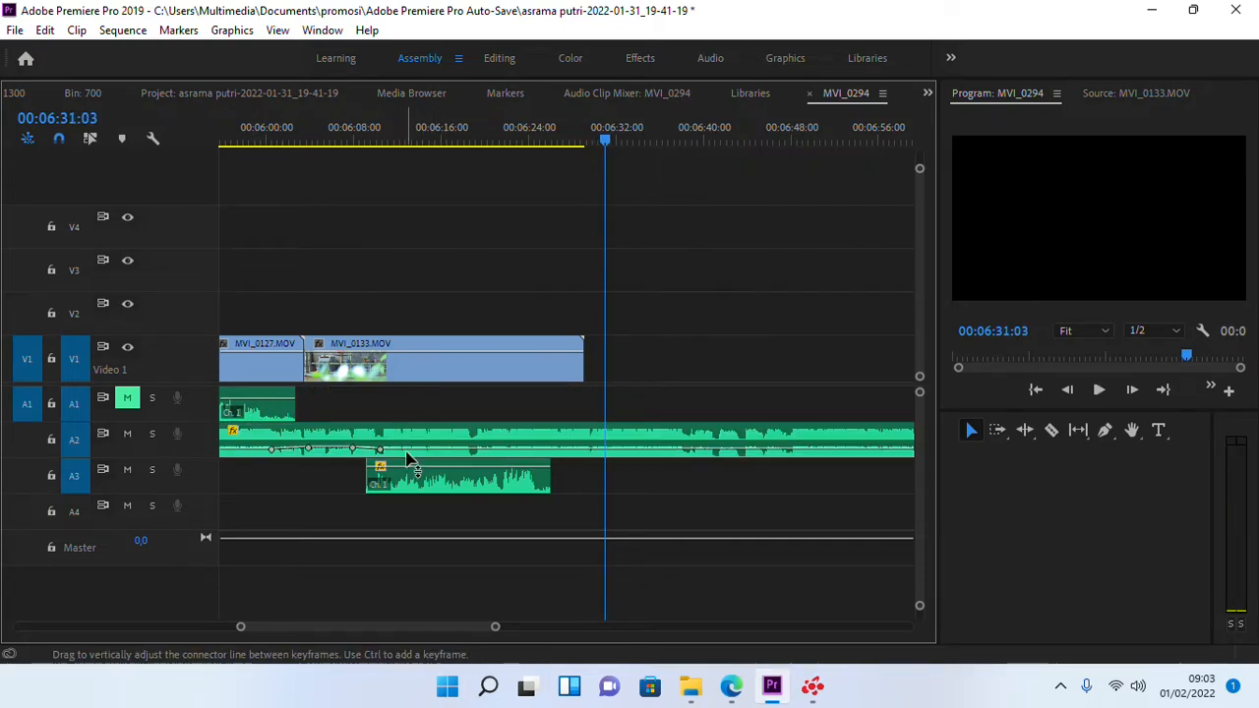
drag(410, 483, 413, 409)
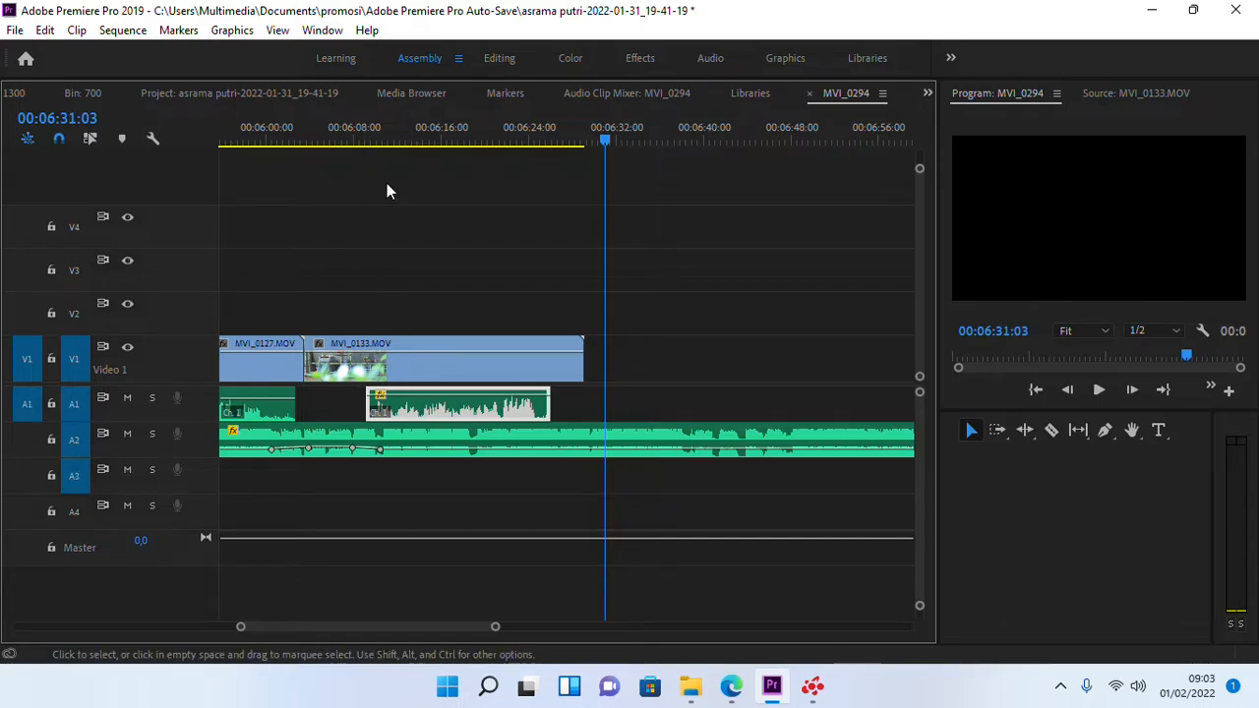
key(space)
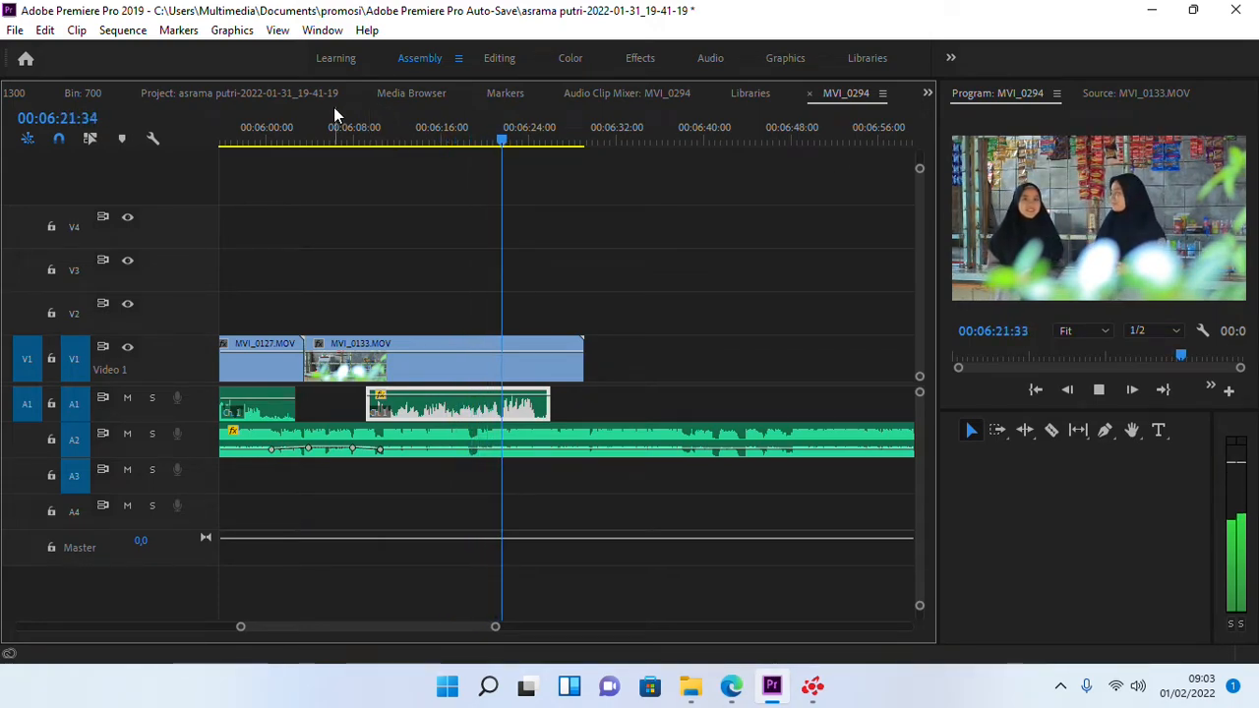
key(space)
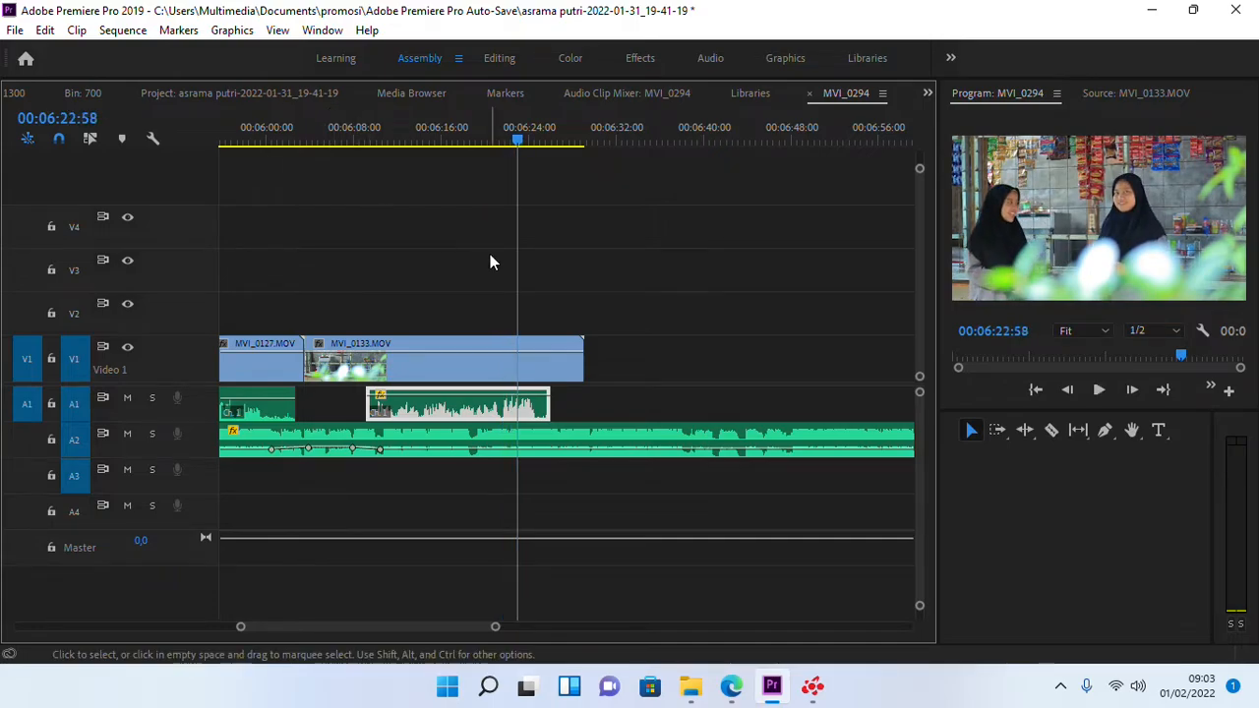
- Set the latency to 150 ms in the Audio Hardware preferences
click(45, 30)
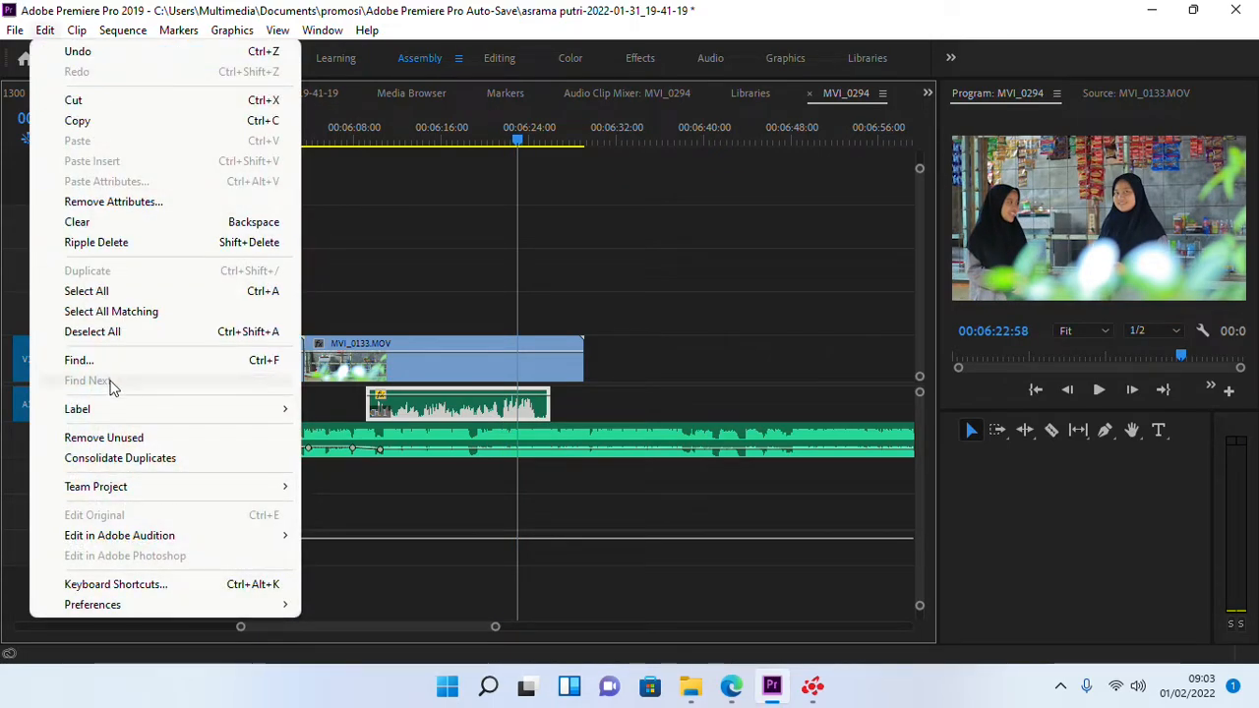
mouse_move(128, 605)
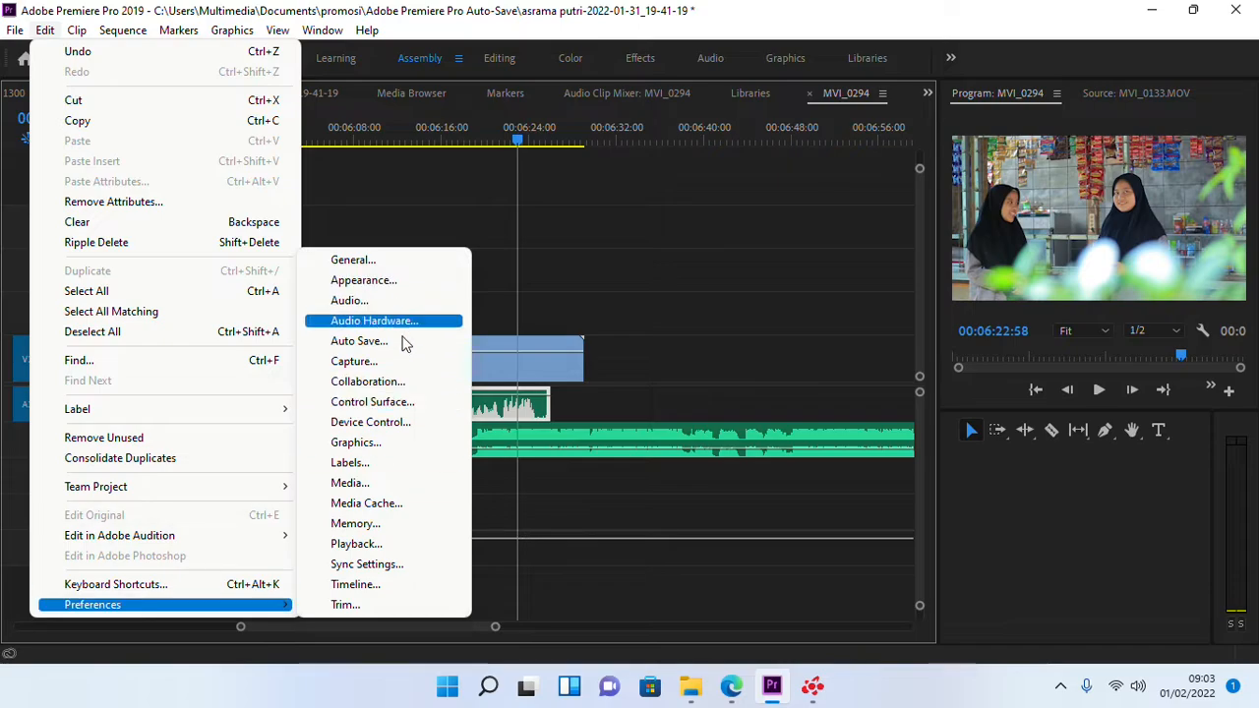
click(394, 325)
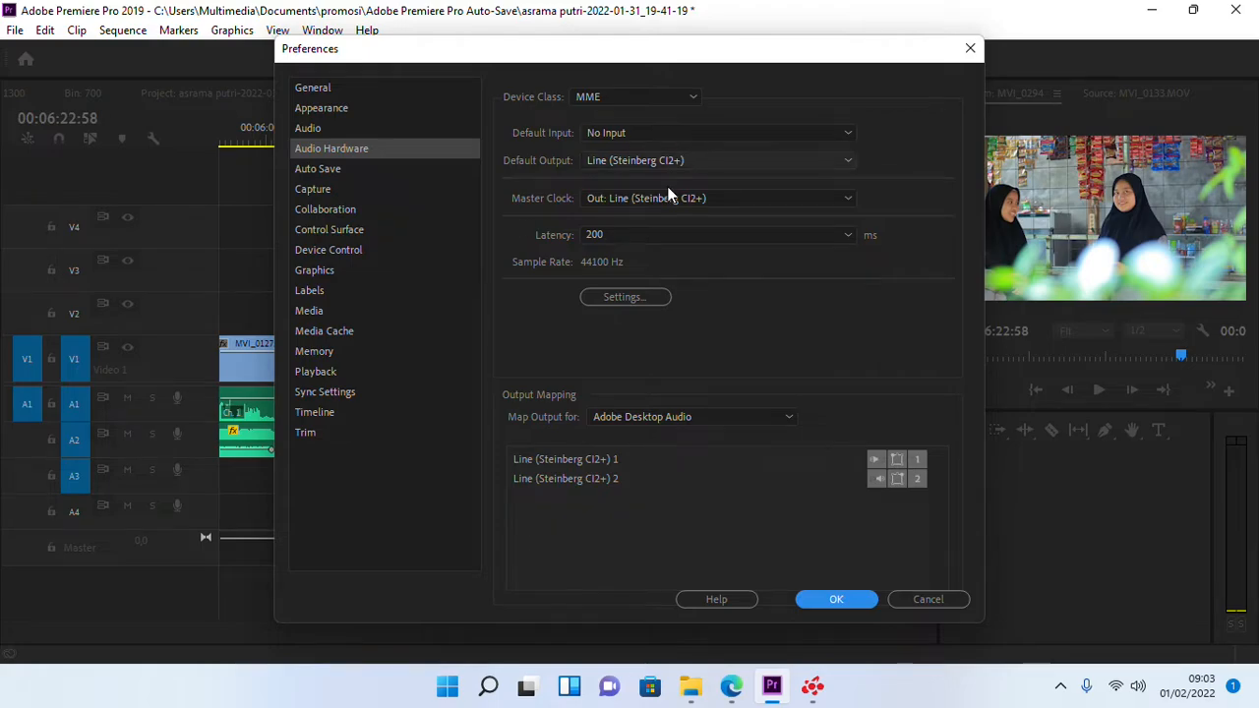
click(844, 237)
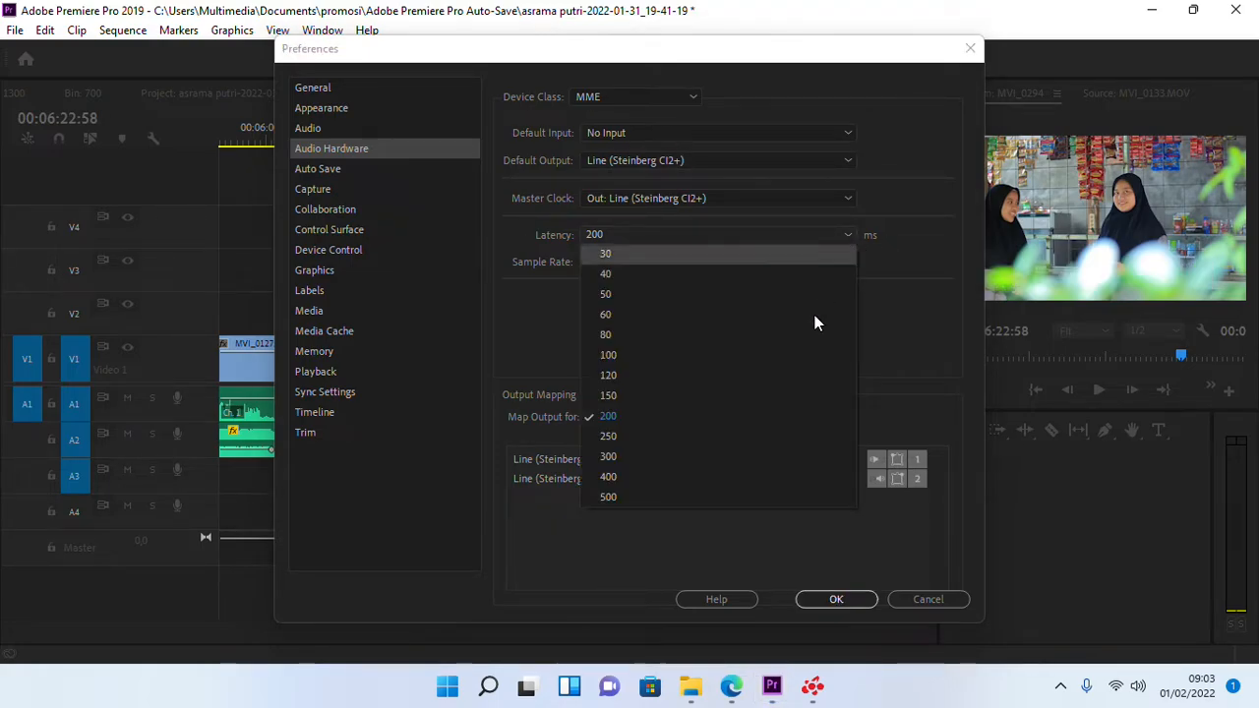
click(755, 394)
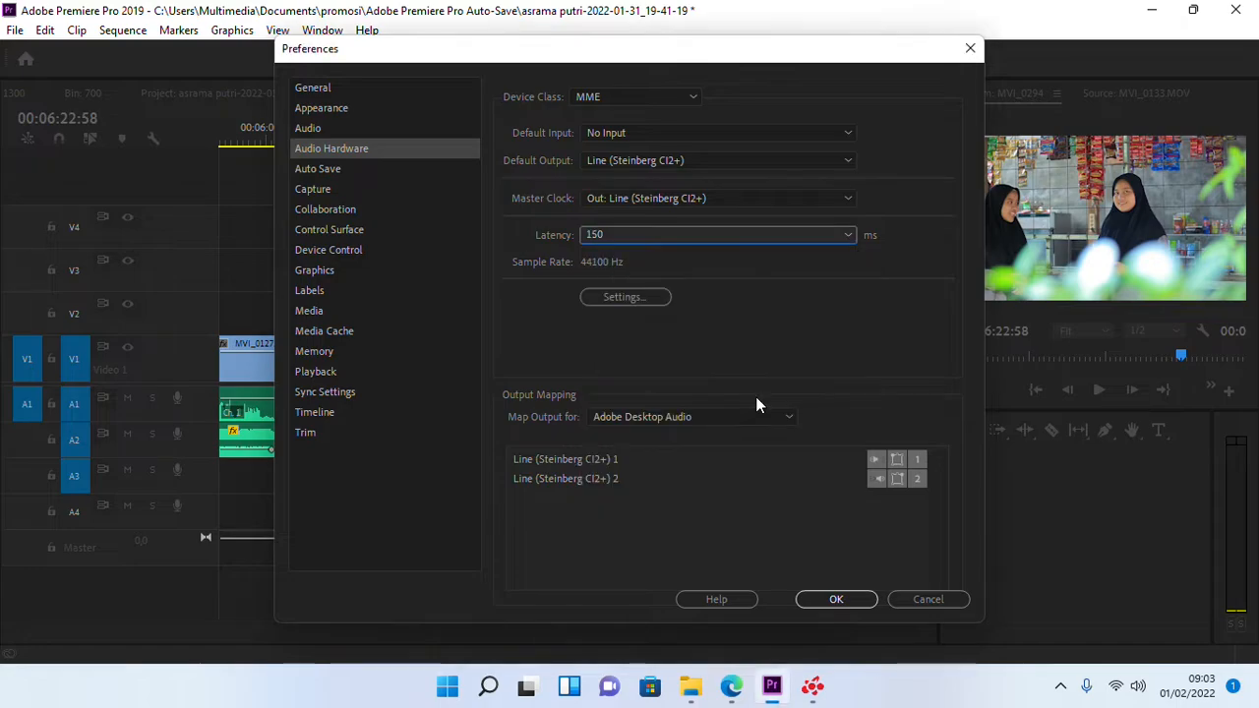
- Review the Windows recording, sounds and communications settings and the output mapping options, and accept the Audio Hardware preferences
click(627, 296)
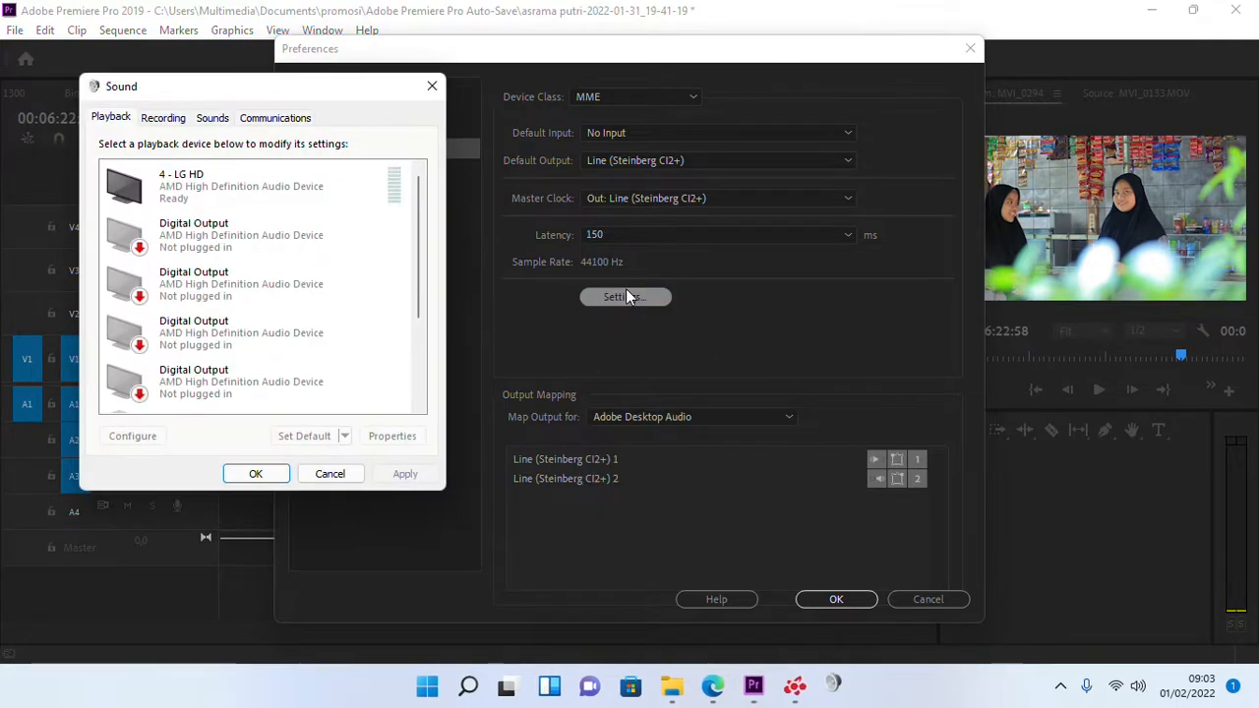
click(175, 122)
click(214, 122)
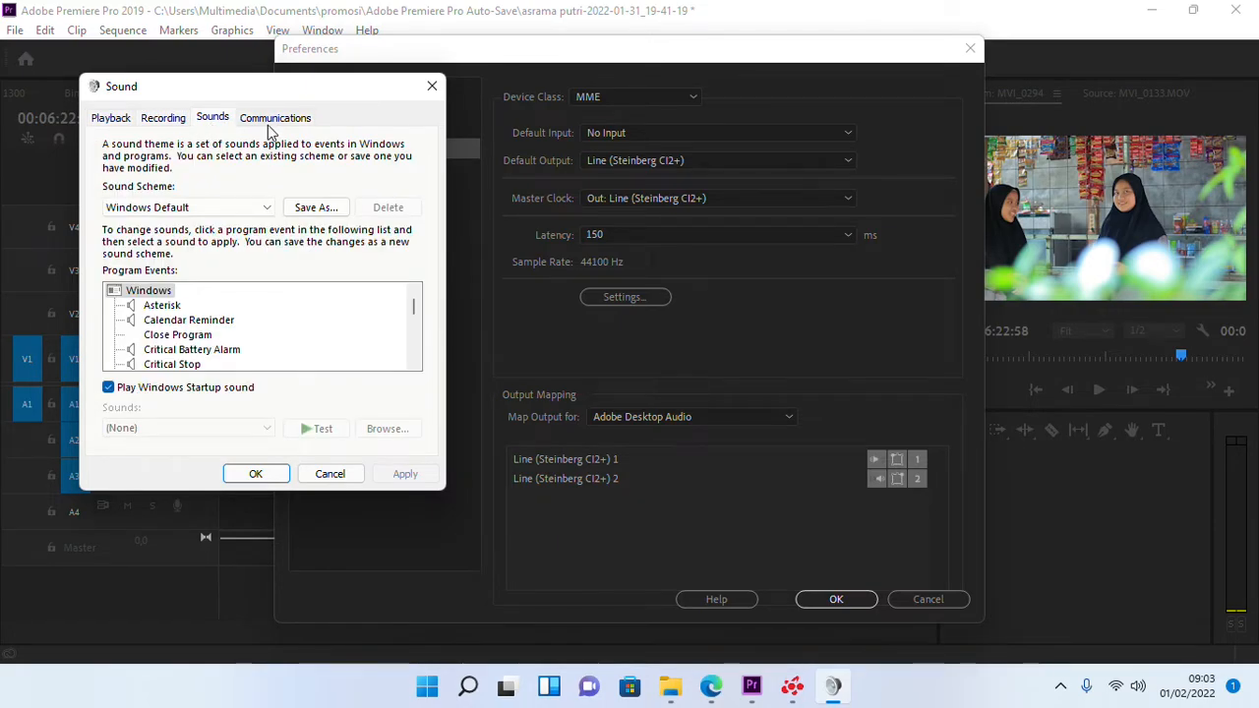
click(274, 123)
click(175, 122)
key(Escape)
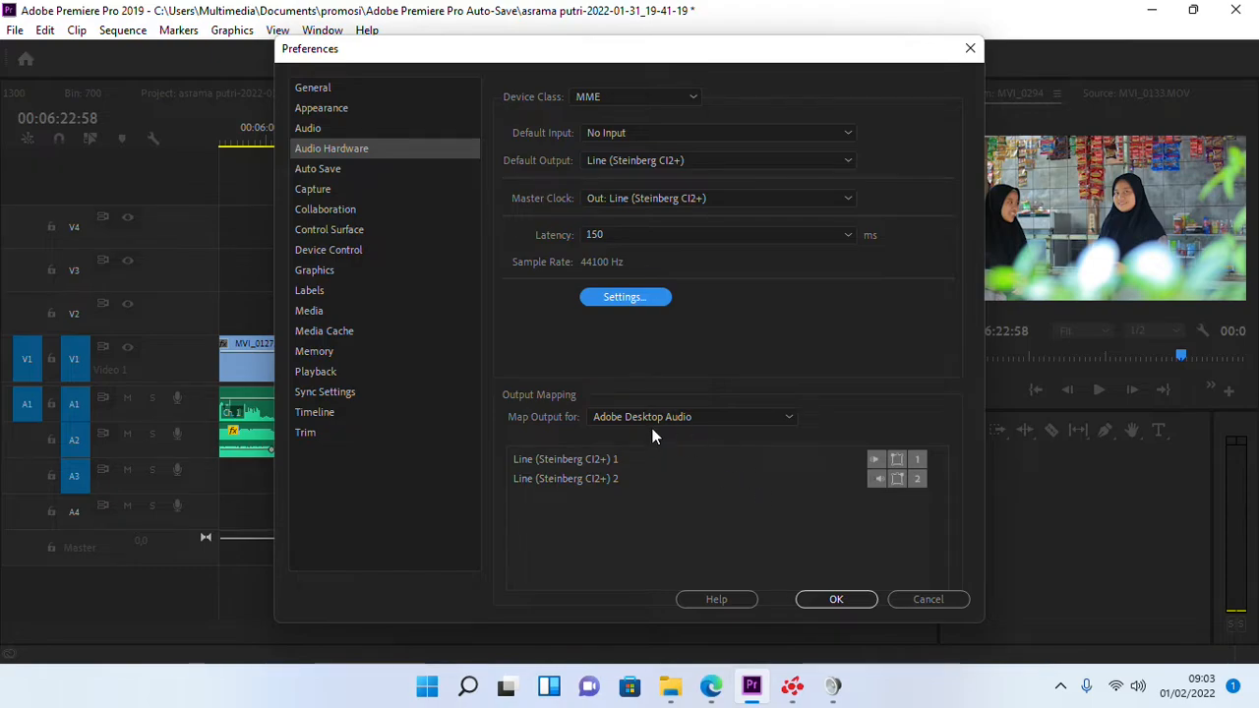
click(674, 415)
click(674, 415)
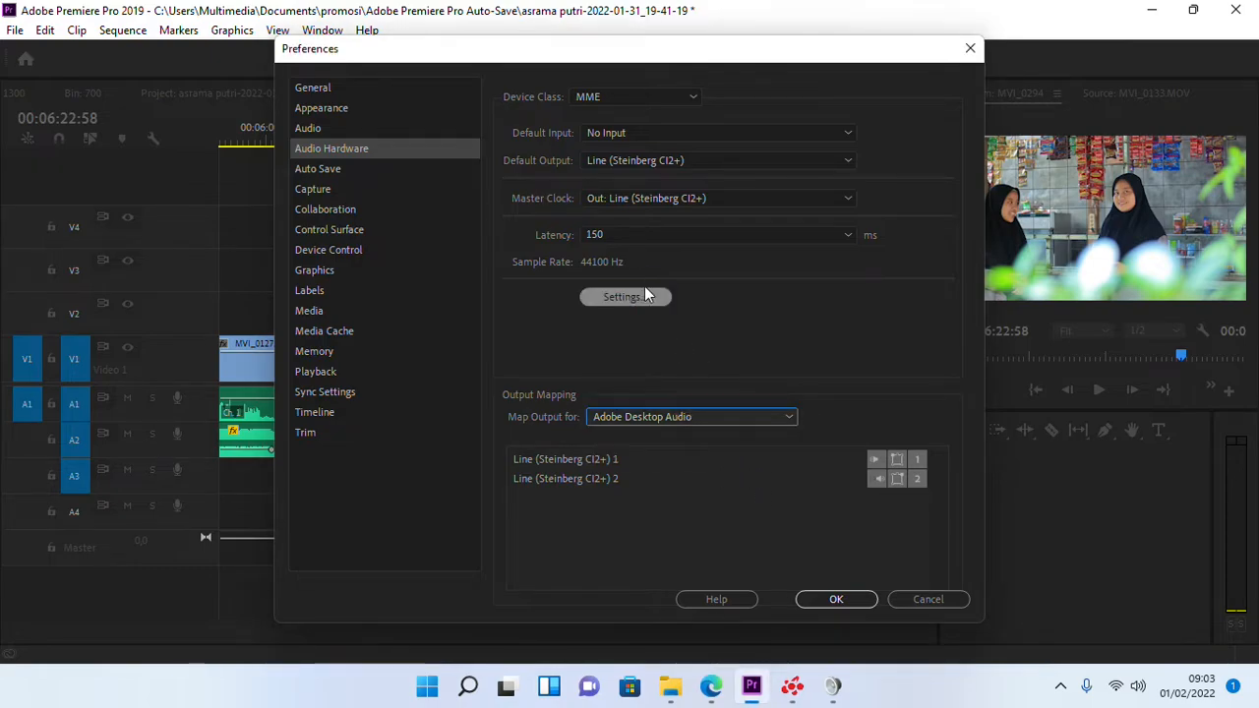
click(848, 598)
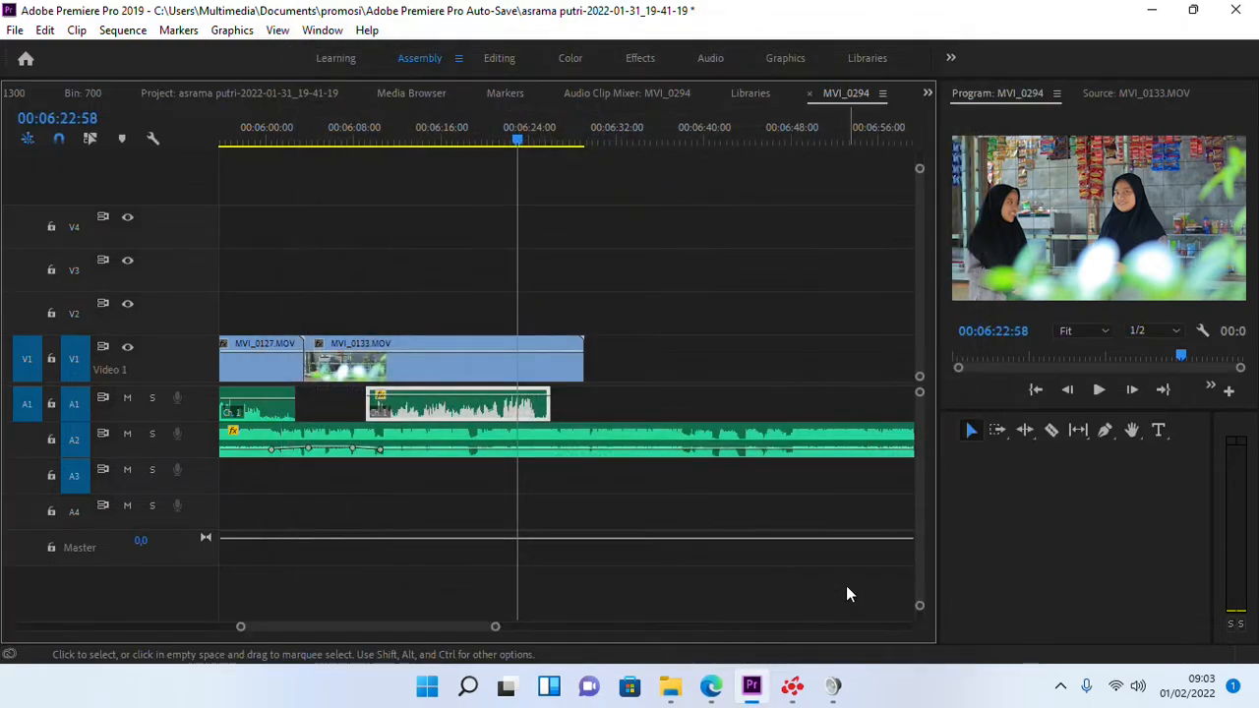
- Play to near the end of MVI_0133, split its video at 00:06:28:18, and delete the remaining tail
key(space)
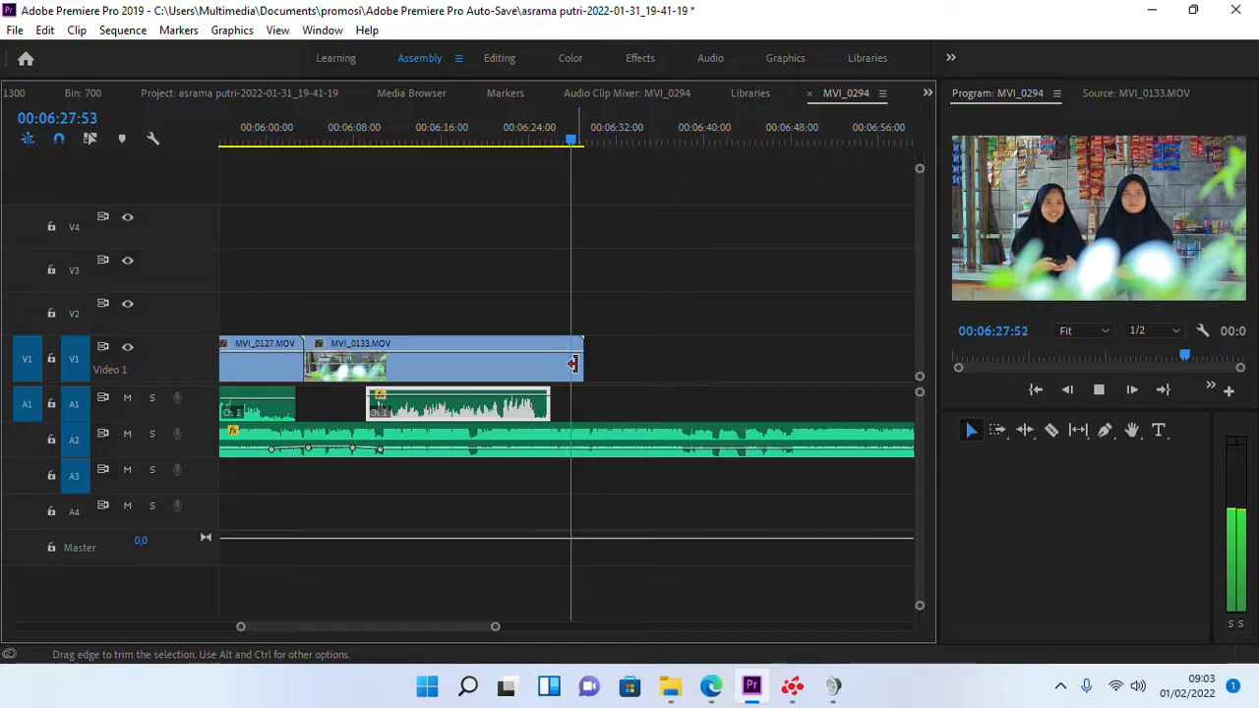
key(space)
key(c)
key(v)
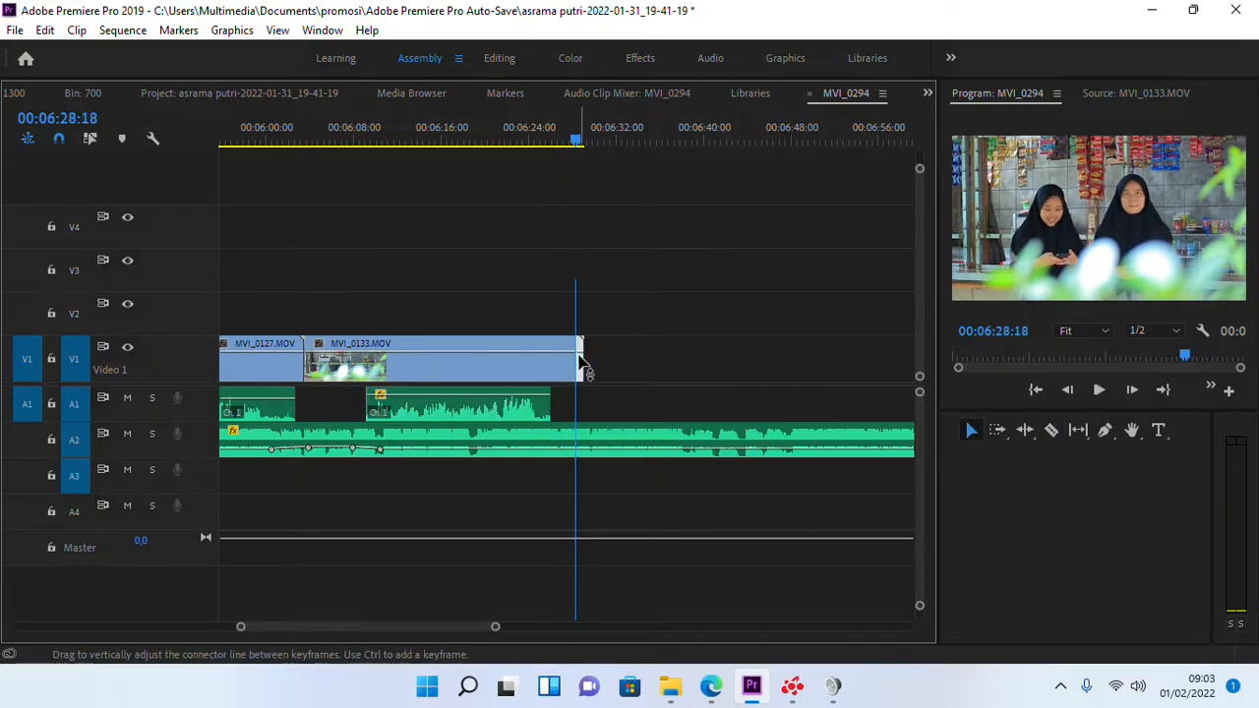
drag(582, 364, 580, 344)
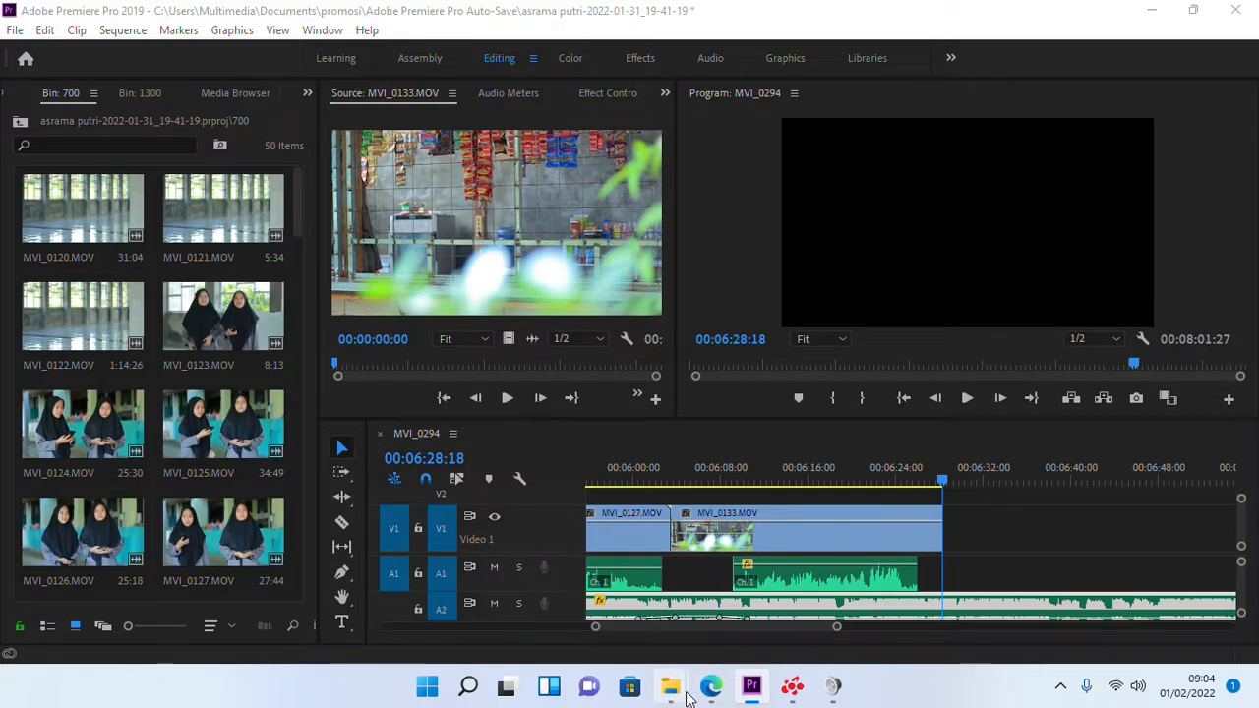
- Browse the 700 bin for the clips following MVI_0133 and preview MVI_0136 and MVI_0138 in the Source Monitor
scroll(159, 466, down, 5)
scroll(167, 470, up, 3)
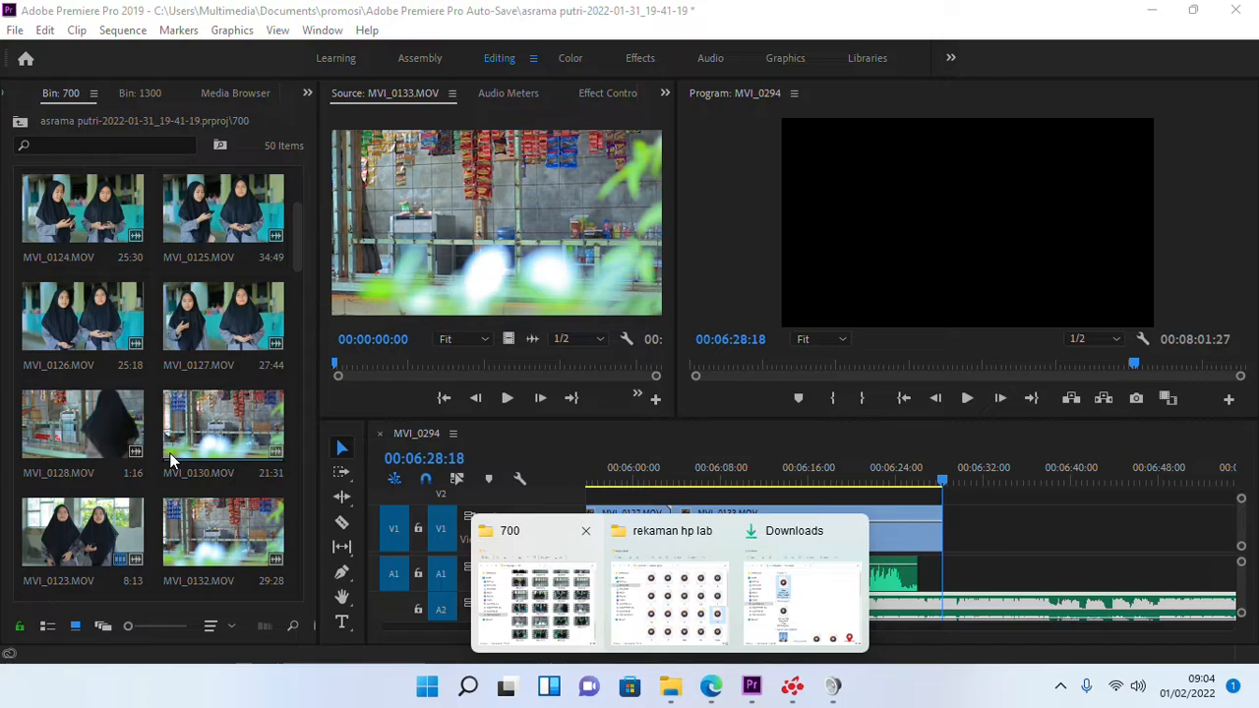
scroll(170, 457, down, 2)
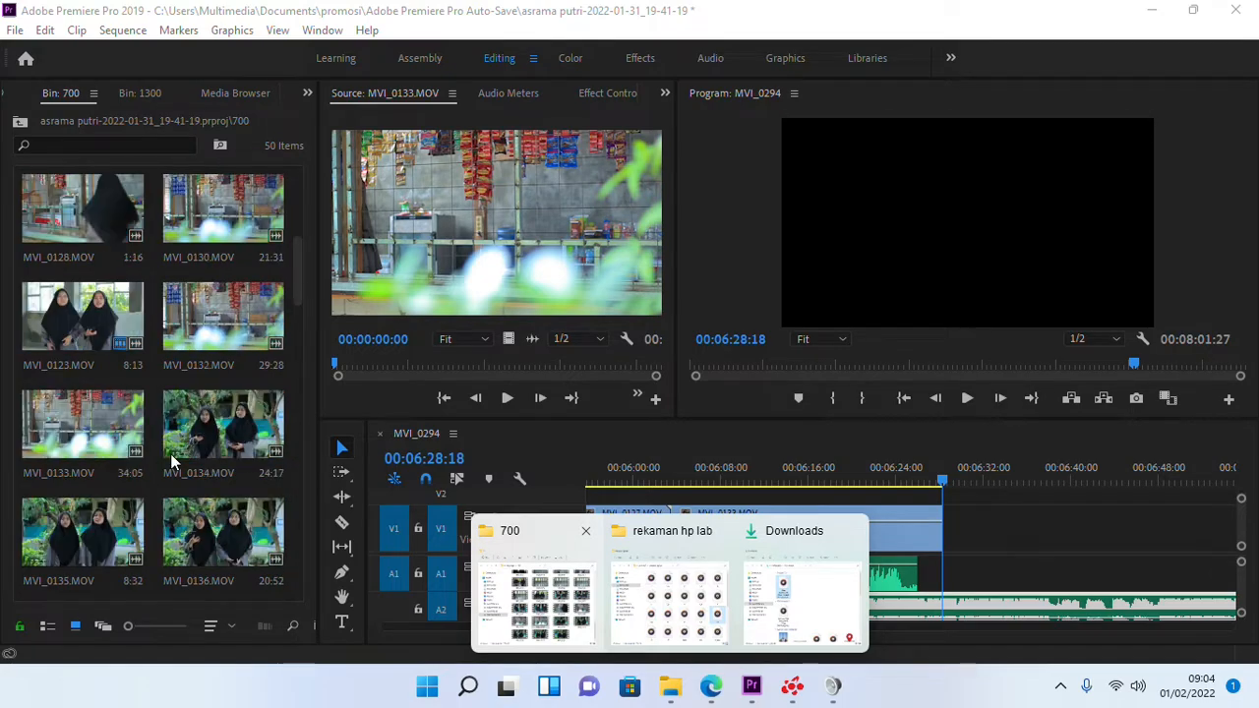
double_click(246, 531)
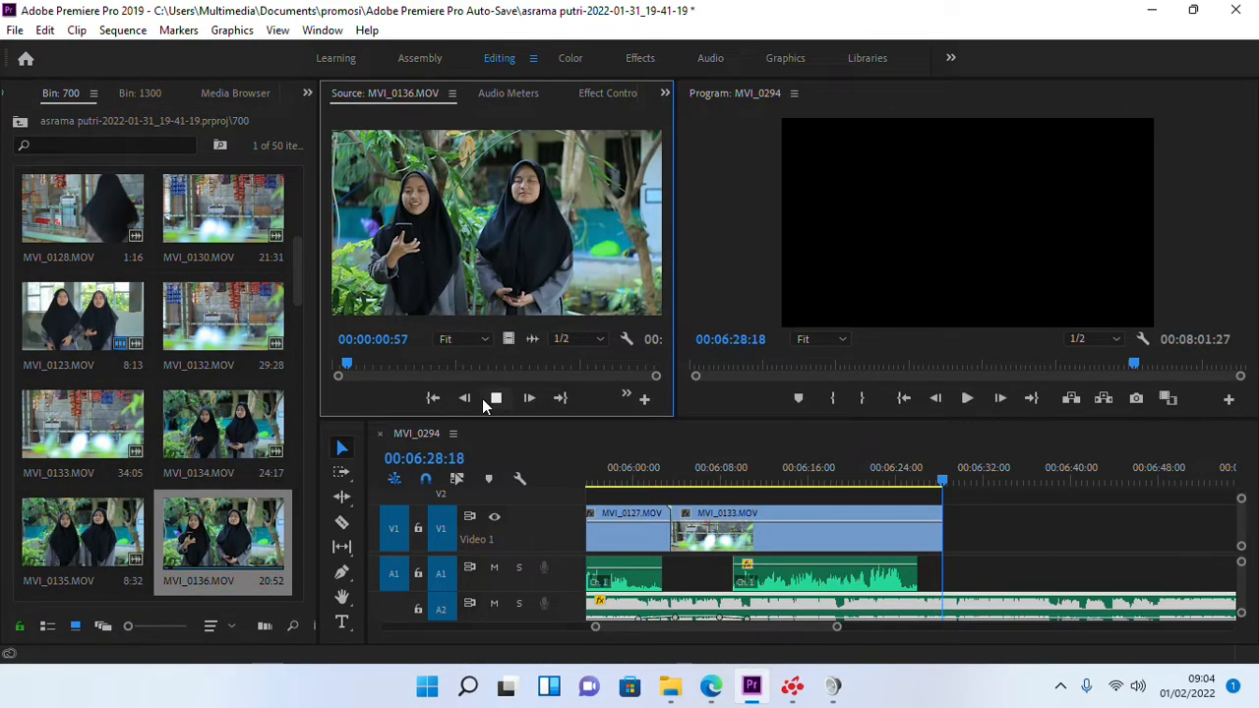
click(495, 398)
scroll(241, 528, down, 3)
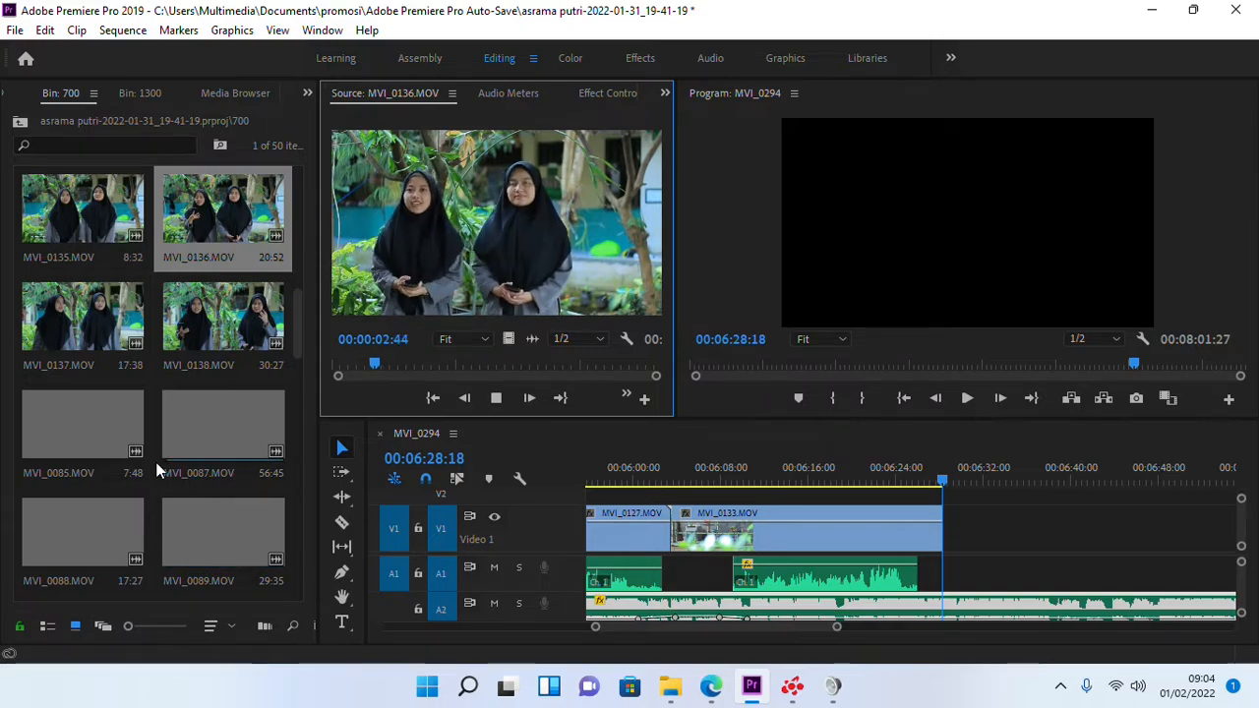
scroll(202, 451, down, 1)
scroll(202, 447, up, 2)
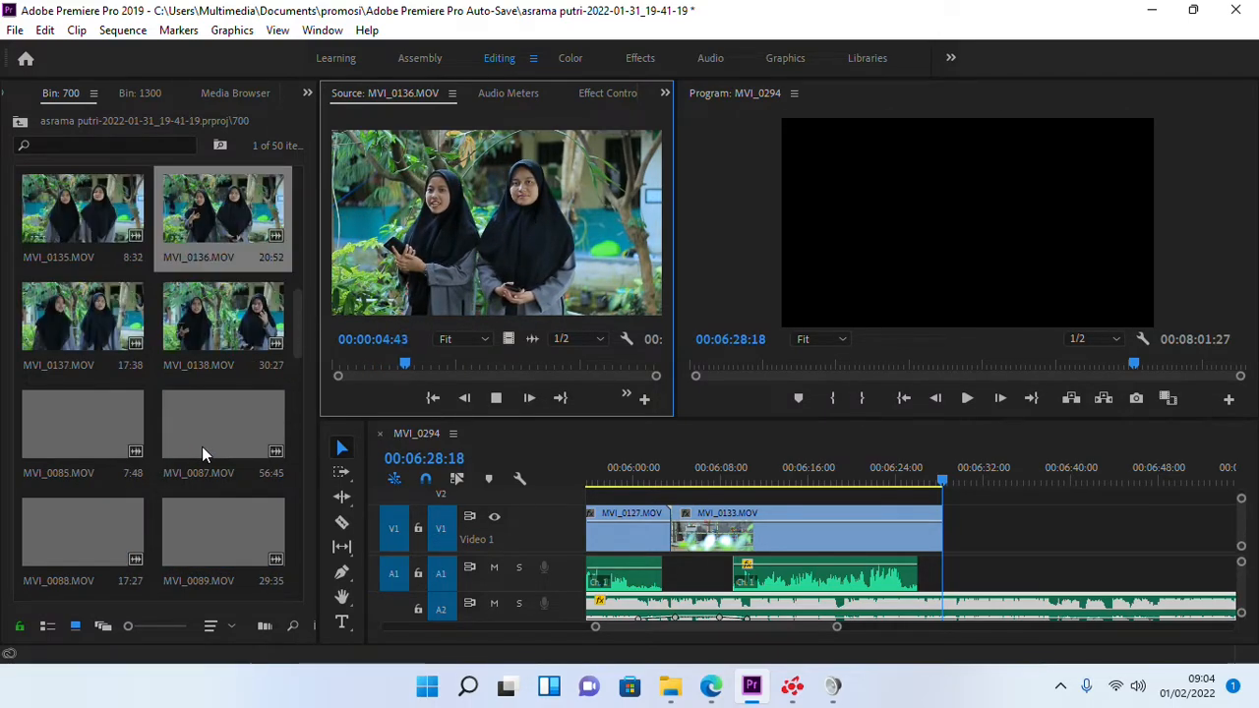
double_click(260, 417)
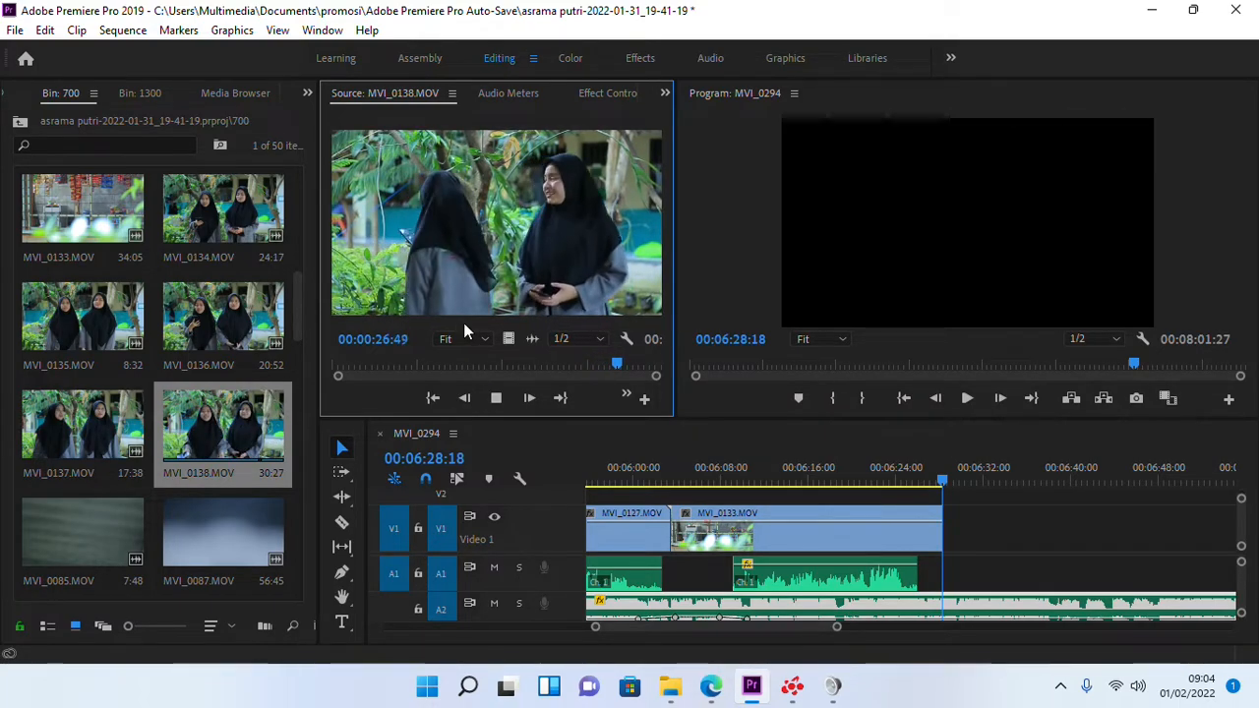
- Preview MVI_0134, MVI_0135 and MVI_0136 one after another in the Source Monitor
double_click(234, 214)
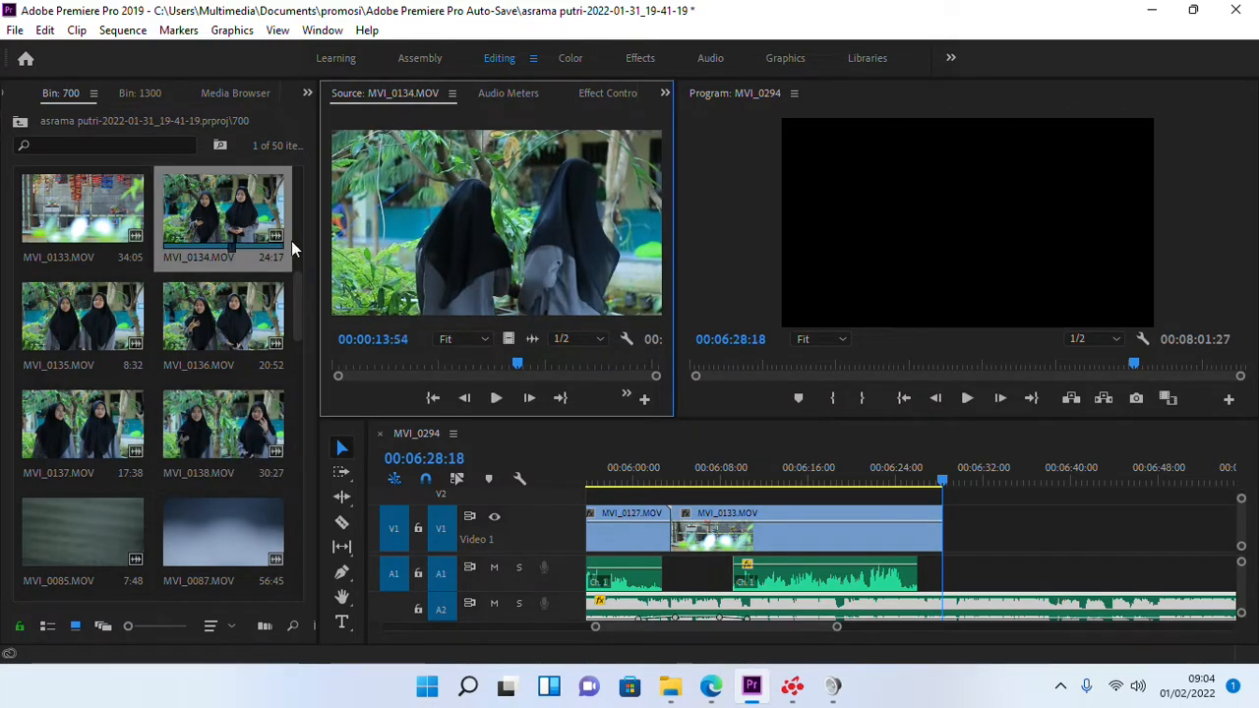
click(486, 405)
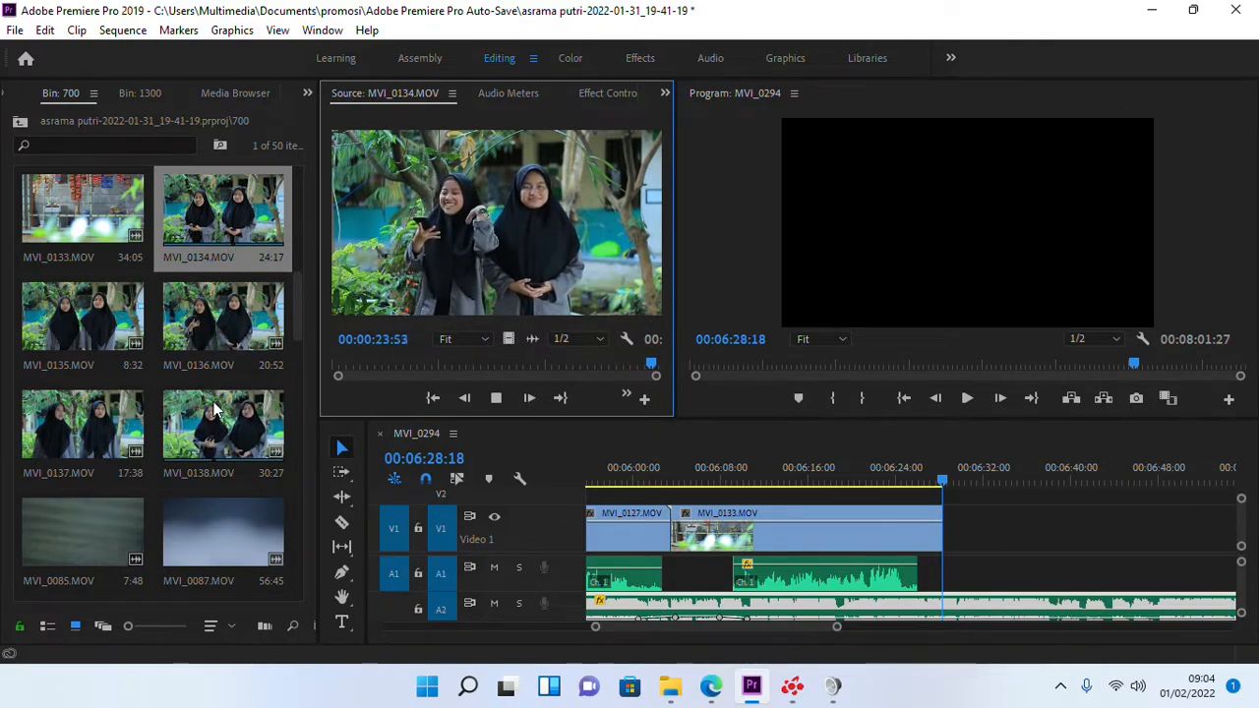
double_click(82, 319)
click(501, 398)
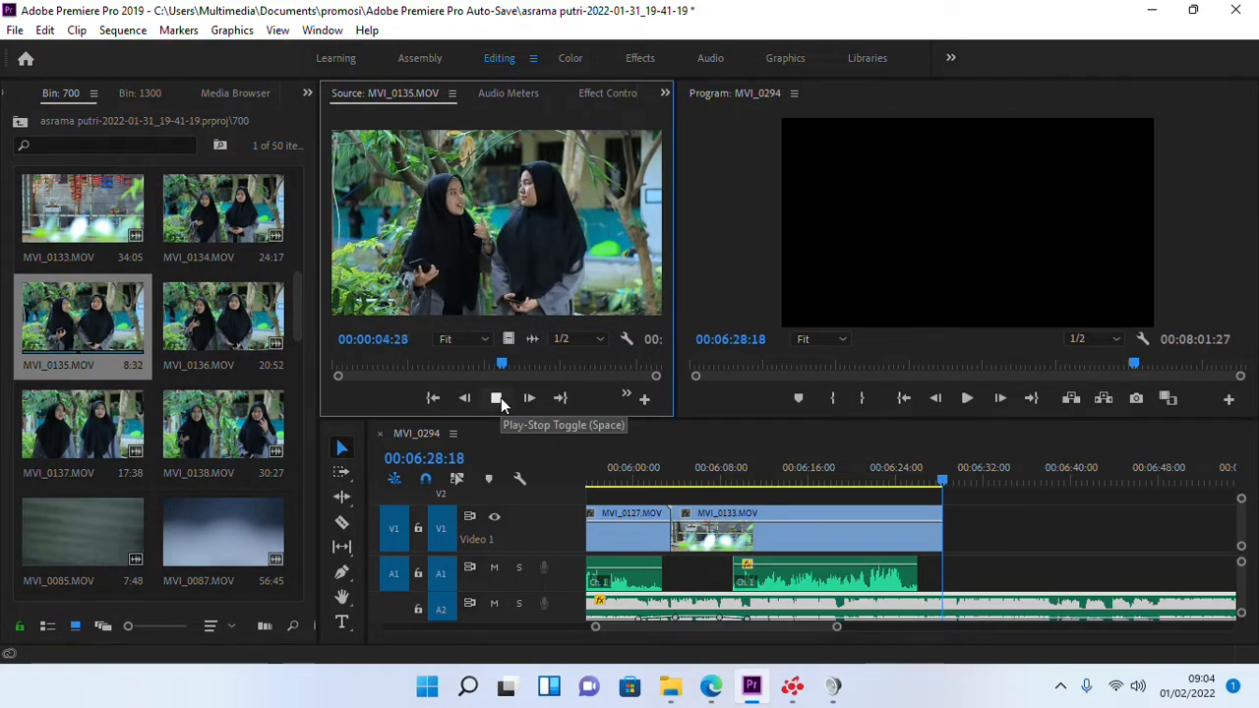
double_click(231, 329)
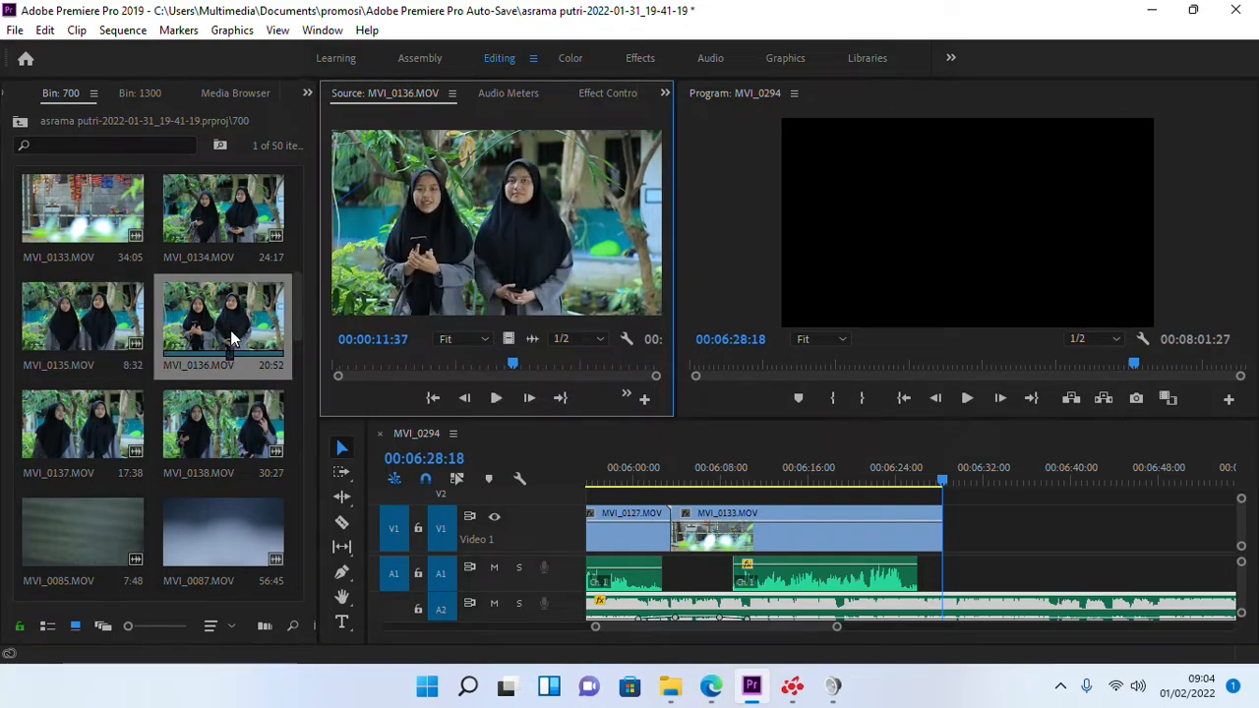
click(495, 398)
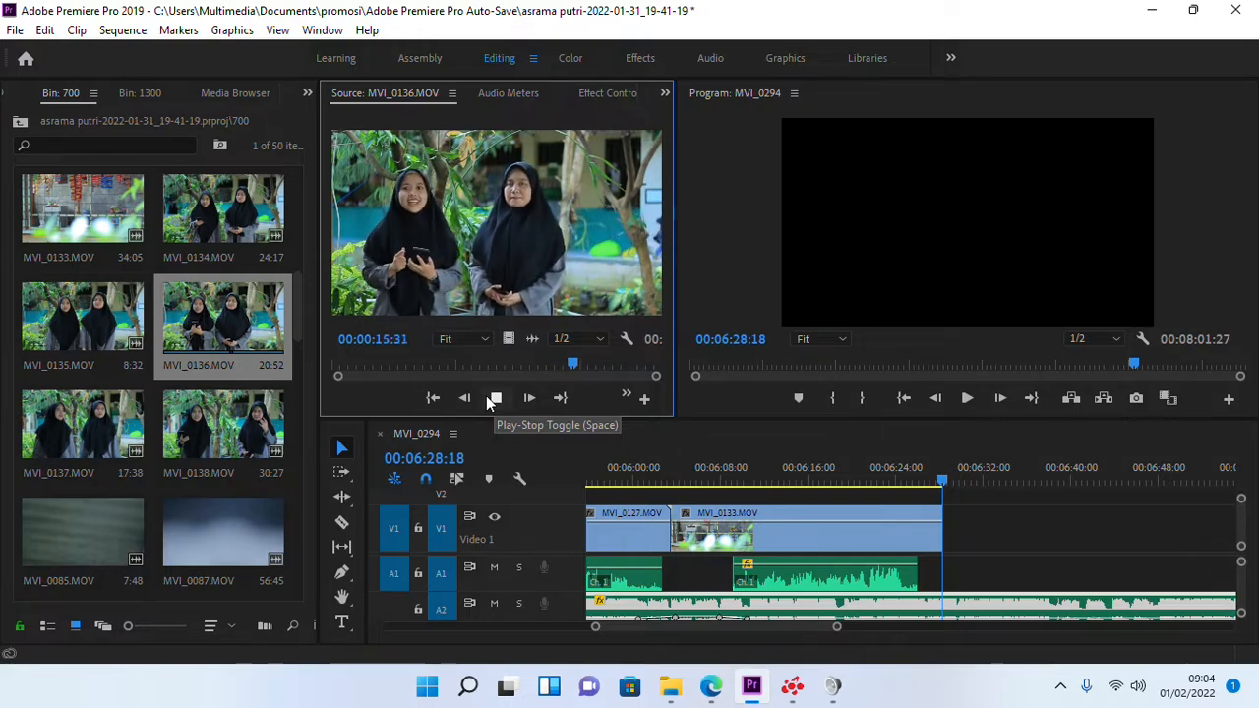
- Preview MVI_0137 and MVI_0138 in the Source Monitor and stop playback
double_click(98, 430)
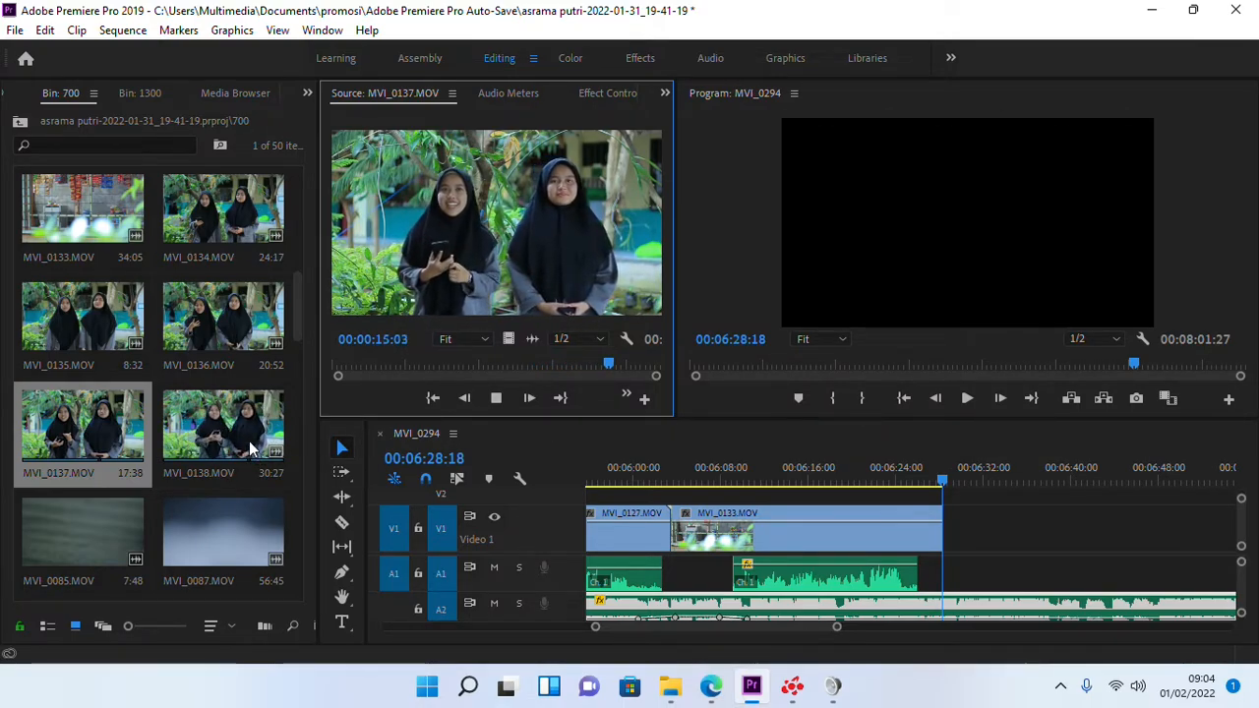
double_click(249, 438)
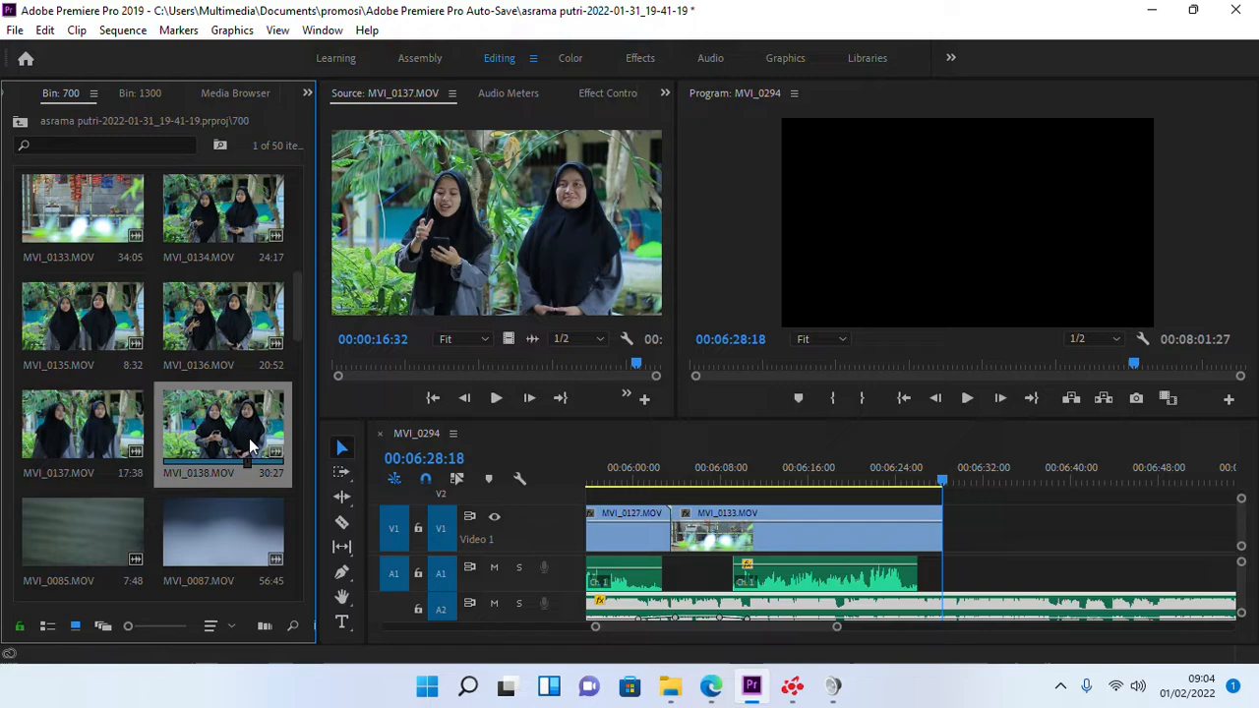
click(496, 400)
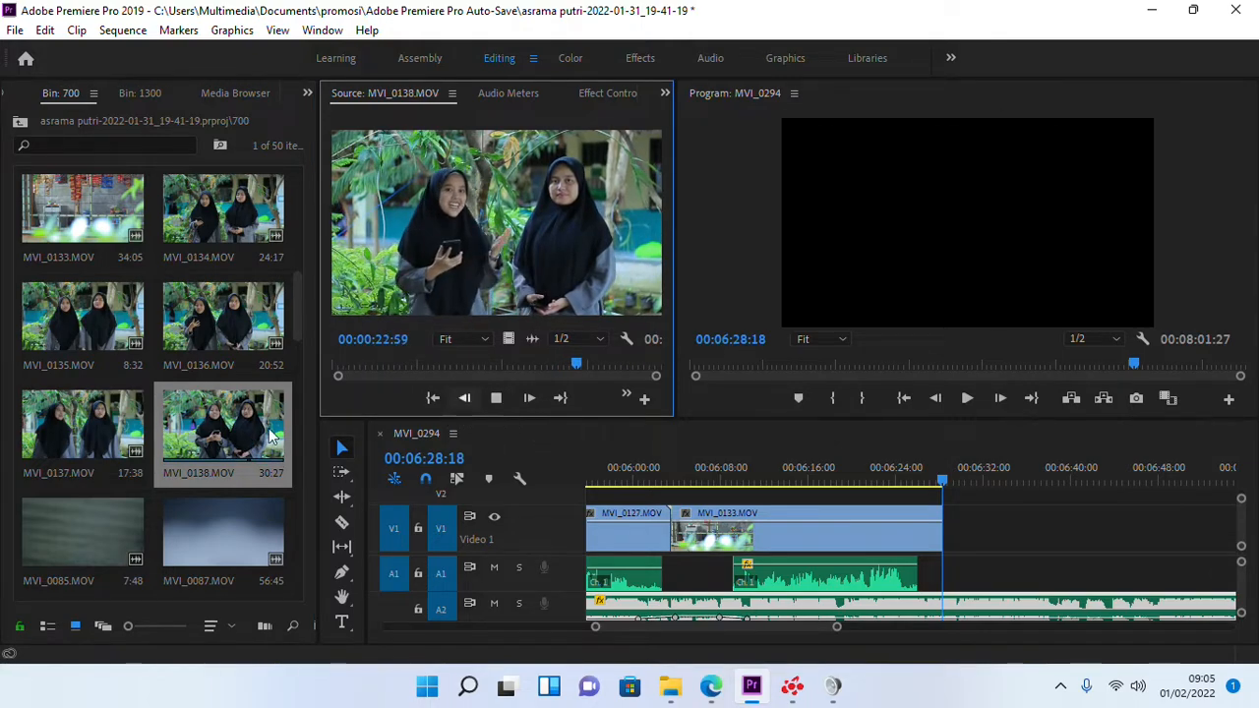
scroll(227, 428, up, 1)
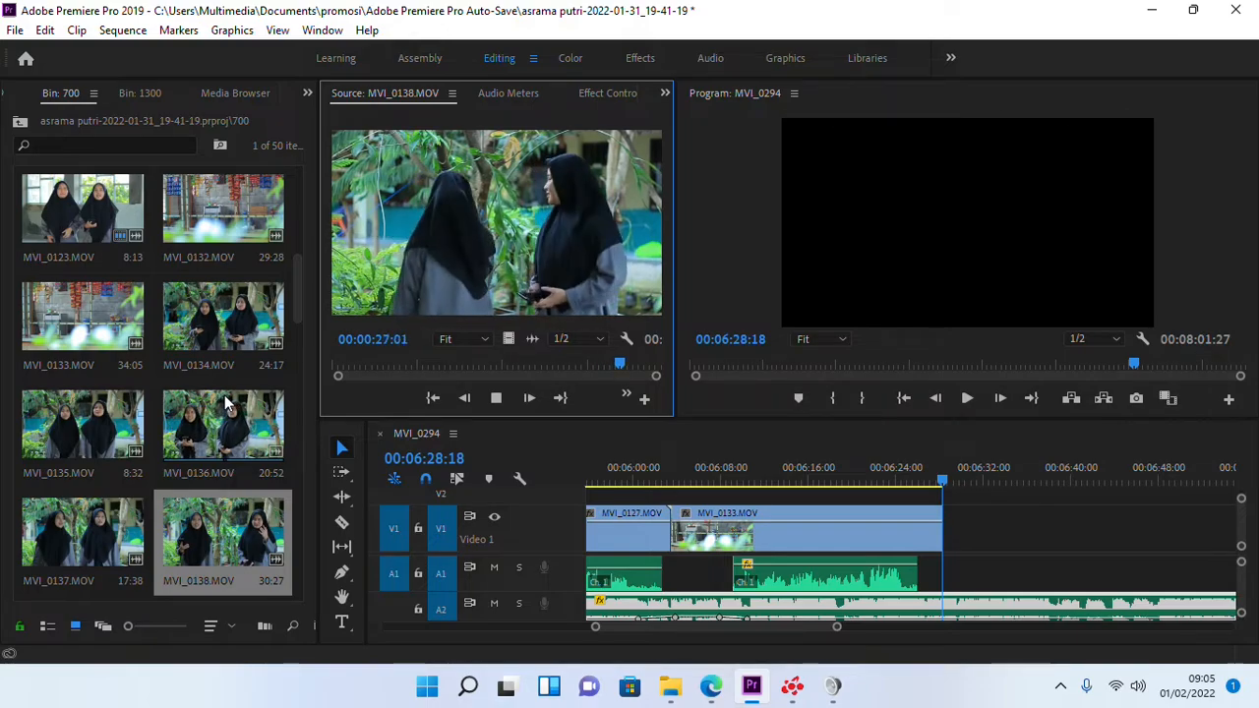
scroll(225, 394, down, 2)
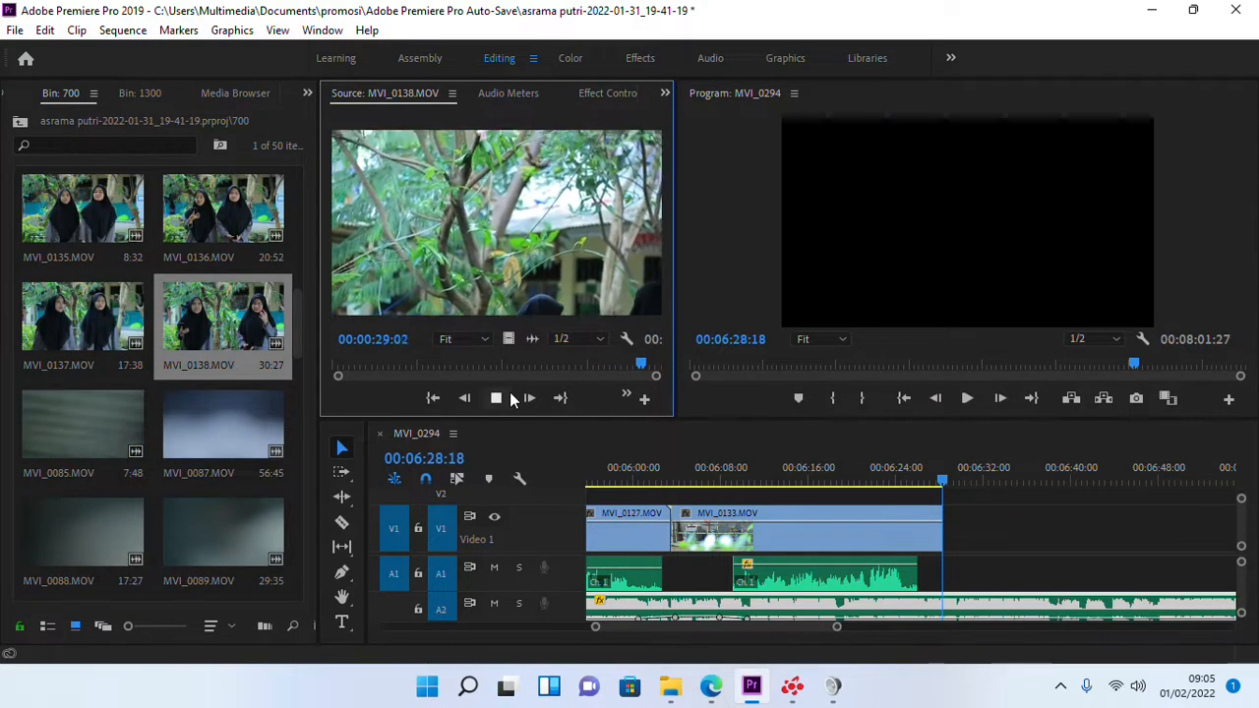
click(497, 398)
- Recheck MVI_0134 and play the closing part of MVI_0133 from about 00:00:26 in the Source Monitor
scroll(249, 346, up, 1)
double_click(242, 211)
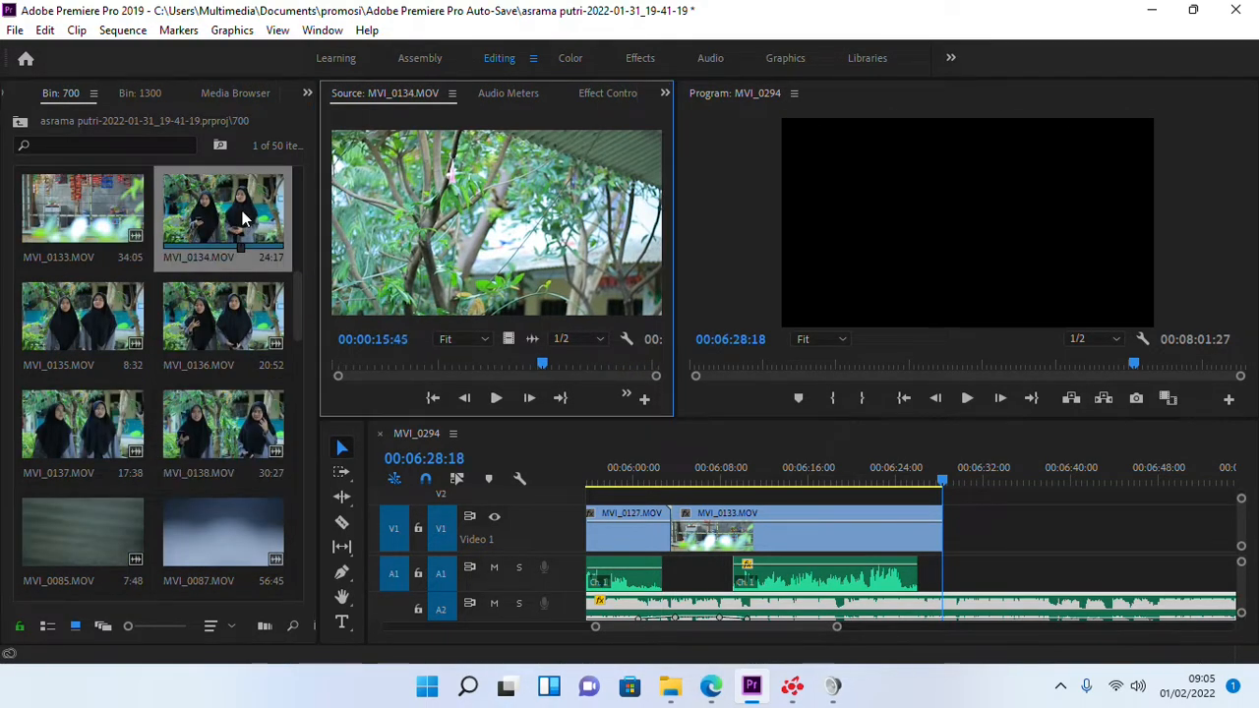
click(499, 399)
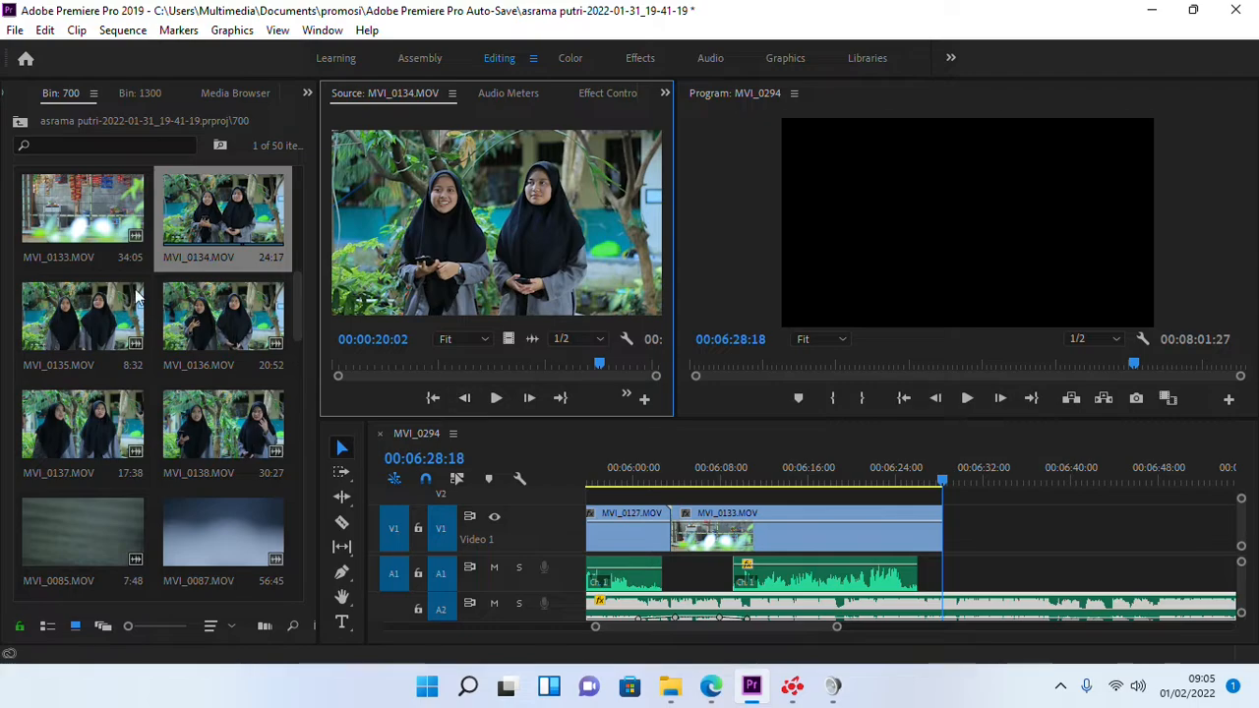
double_click(106, 232)
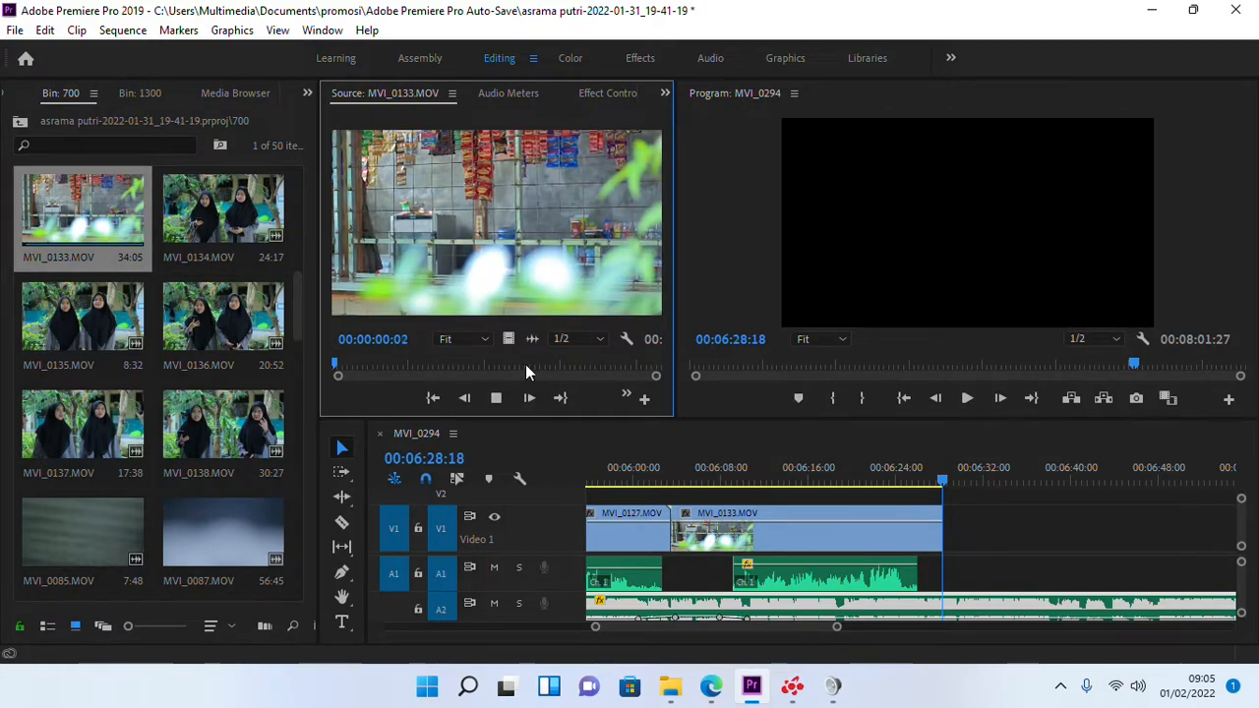
click(586, 368)
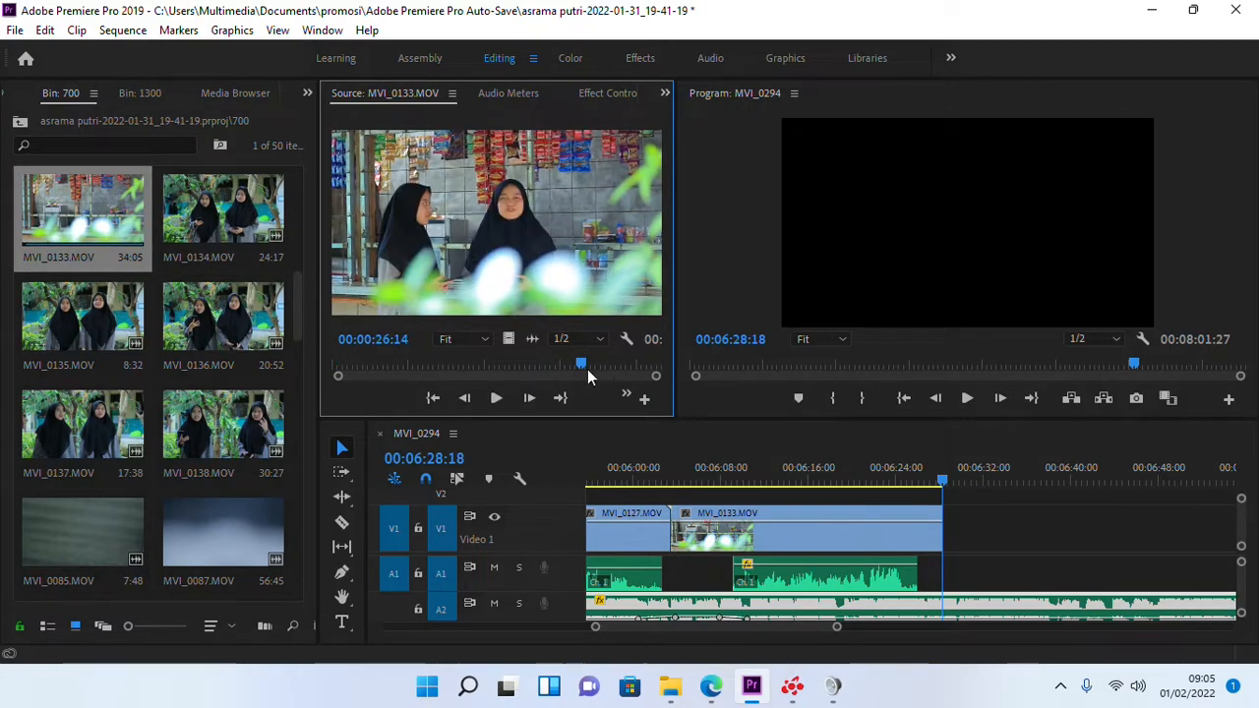
click(497, 398)
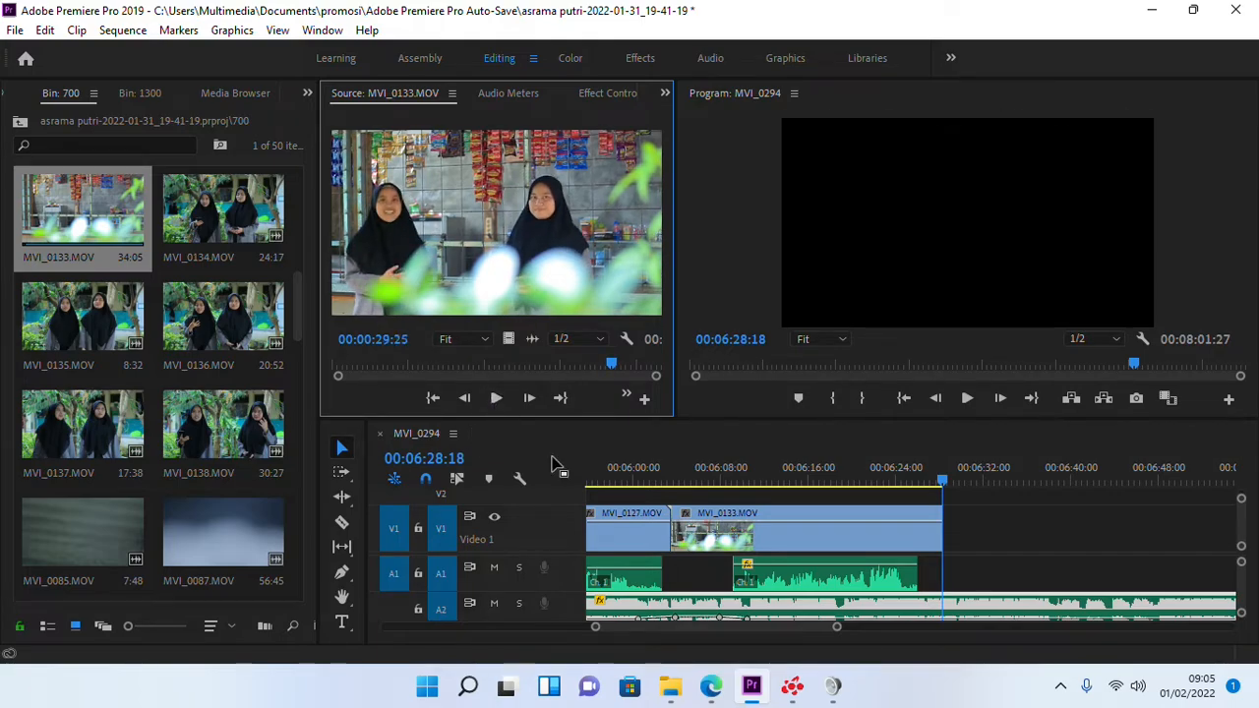
- Close the Windows Sound settings, watch MVI_0134 from the 700 folder in File Explorer, and close the player
click(831, 695)
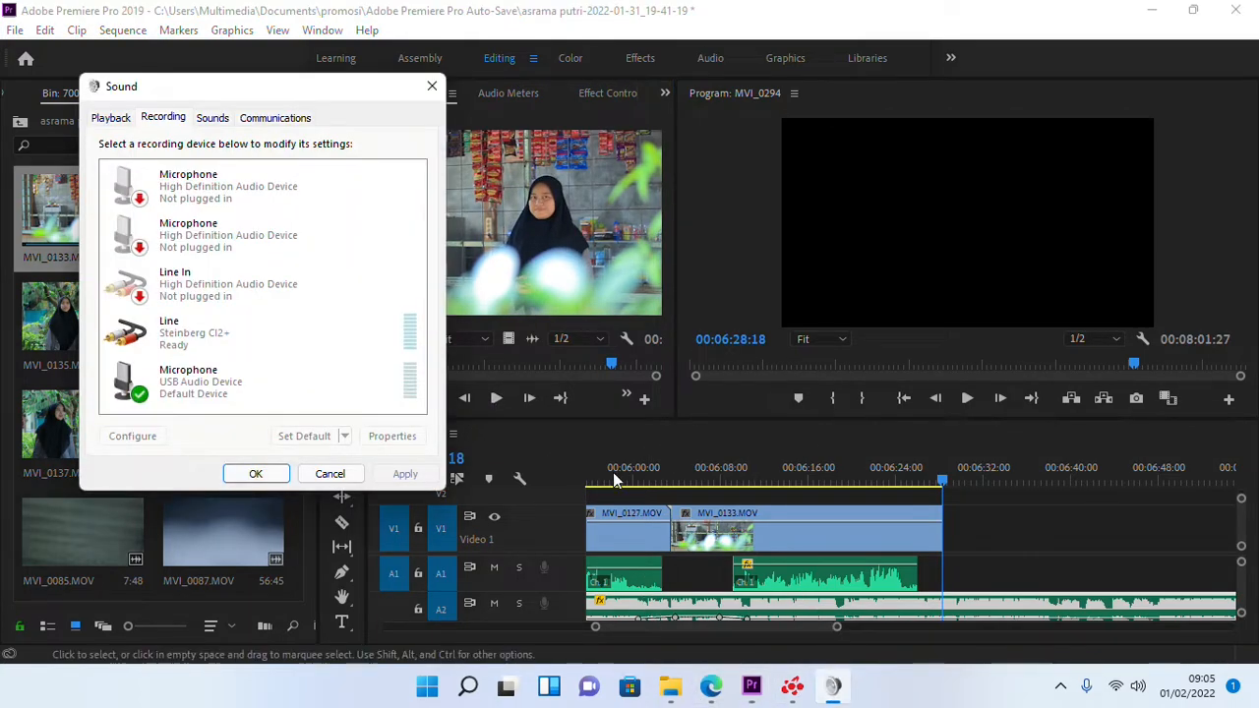
click(432, 87)
mouse_move(685, 696)
click(688, 513)
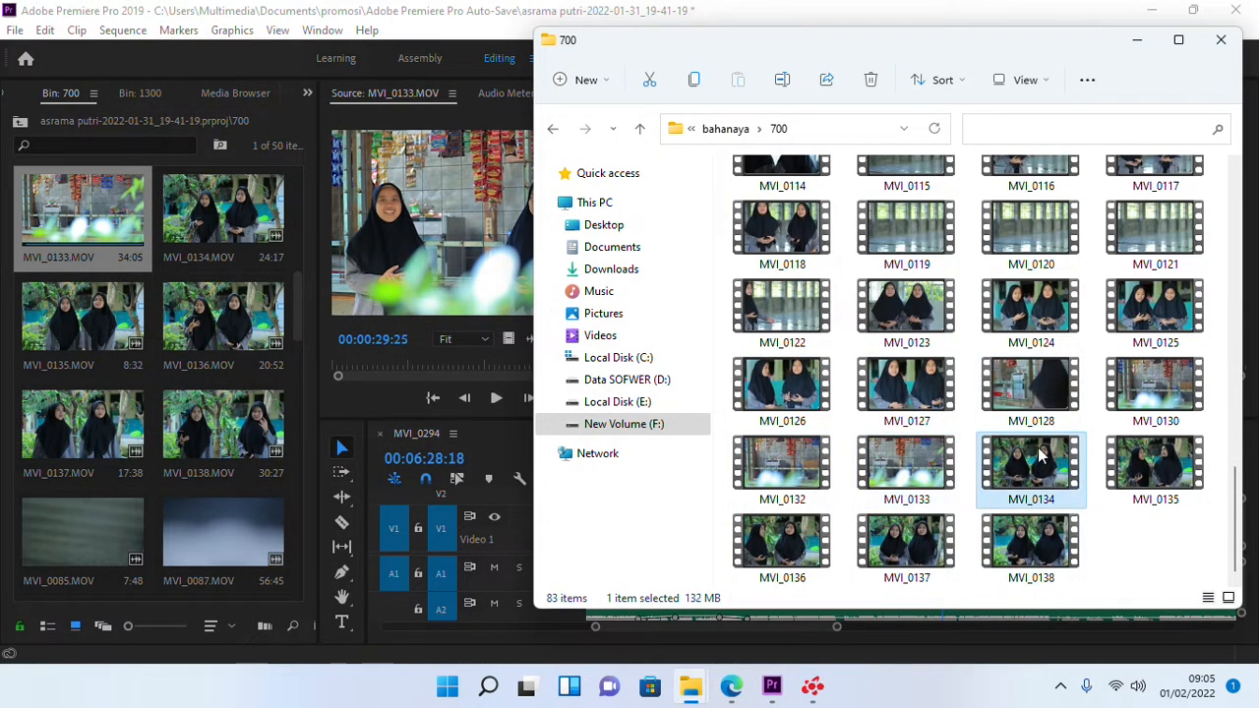
double_click(1040, 455)
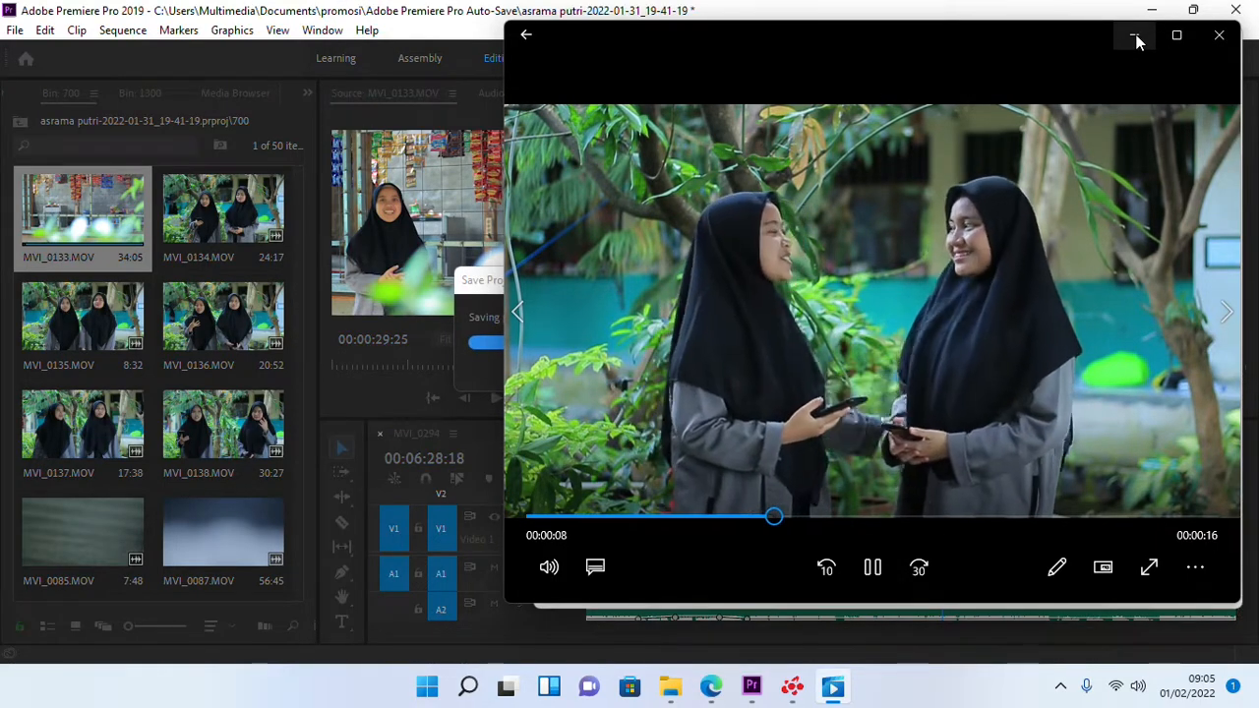
click(1220, 37)
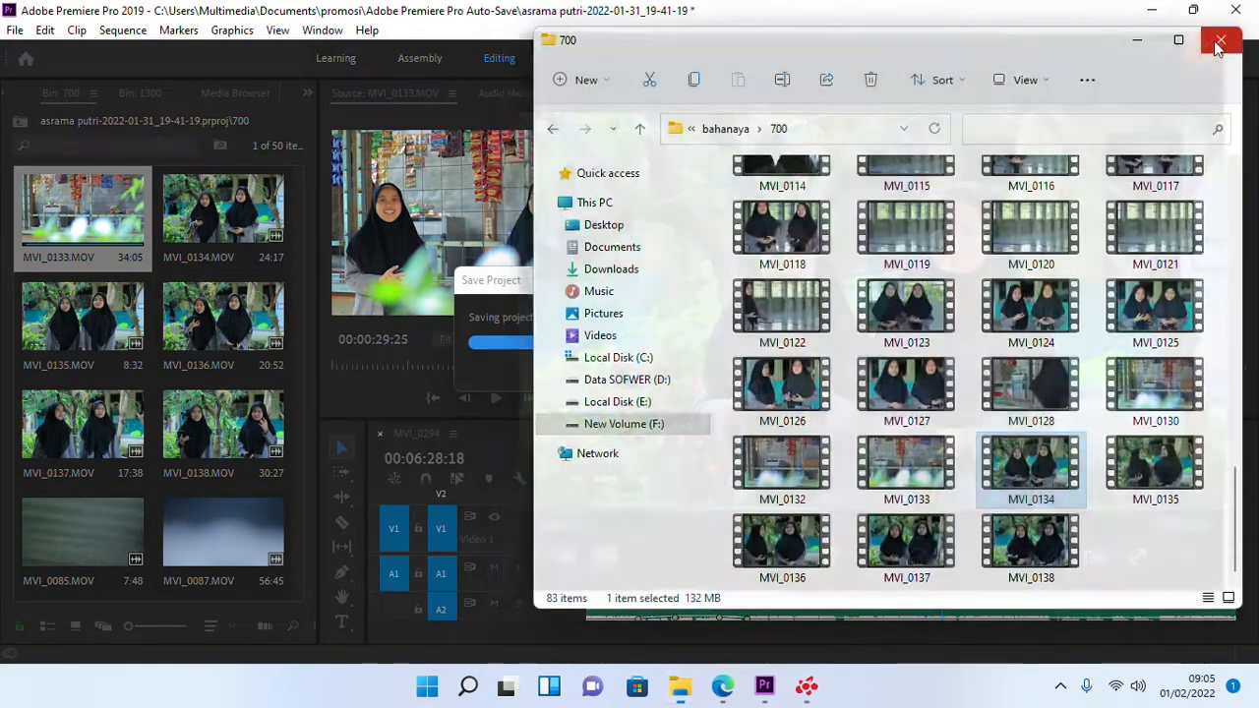
- Add MVI_0134 with its audio to V1 and A1 after MVI_0133 and ripple delete the gap between the two clips
double_click(277, 224)
click(345, 366)
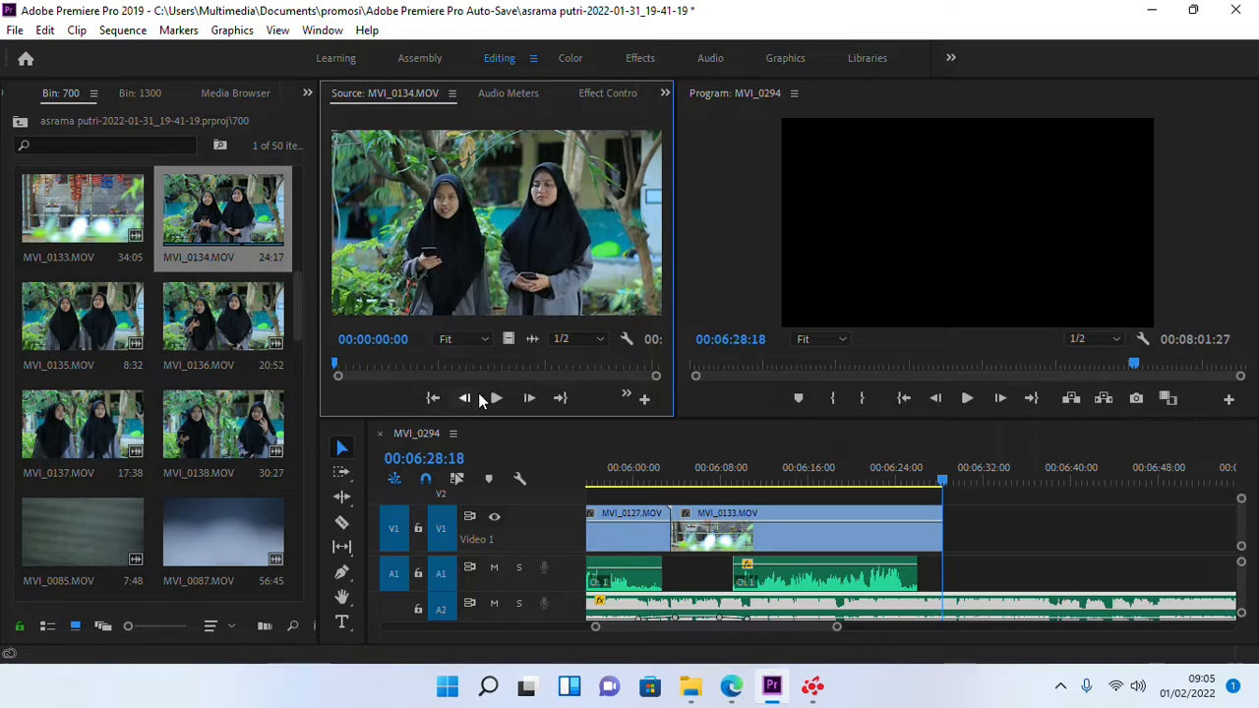
click(496, 397)
drag(509, 338, 986, 561)
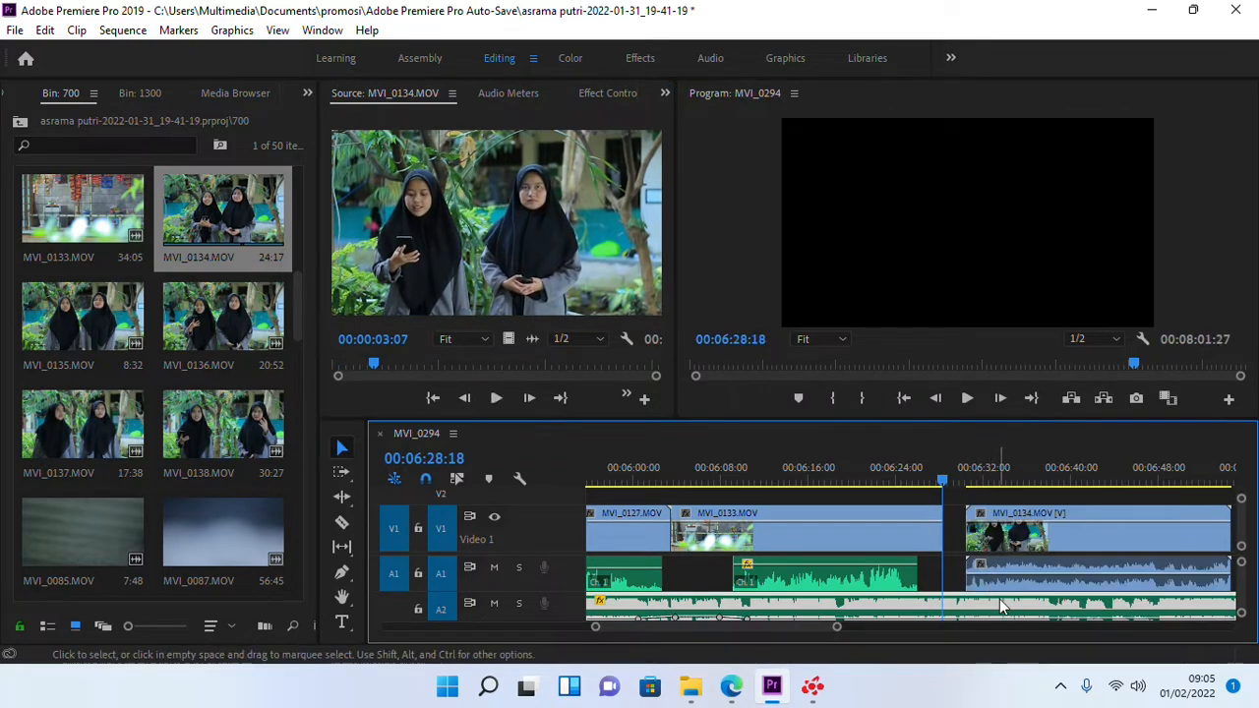
key(=)
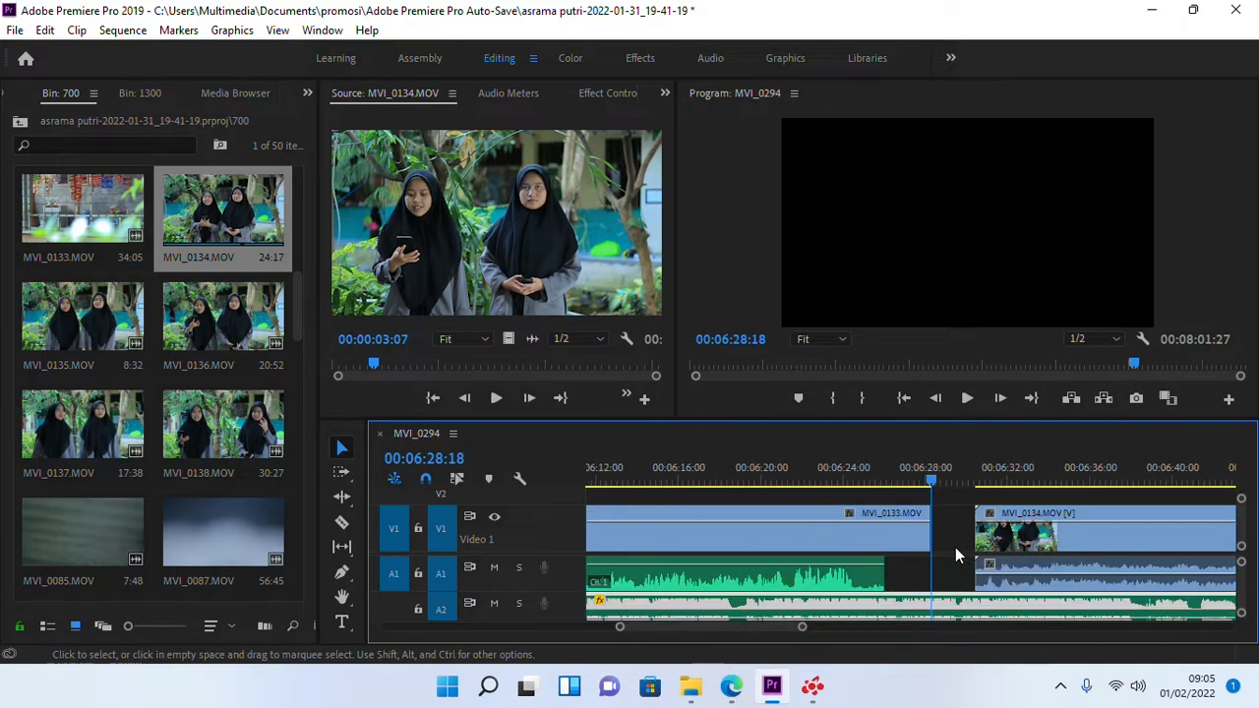
right_click(952, 539)
click(996, 542)
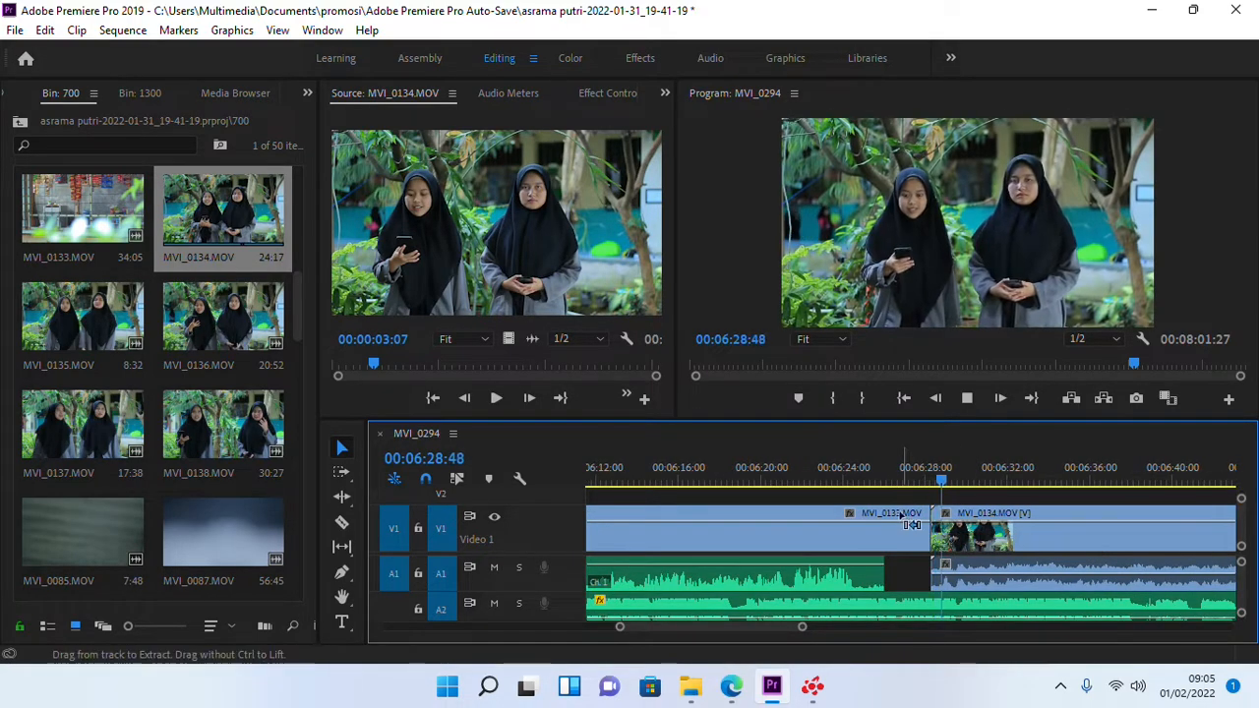
- Play through MVI_0134 in the sequence and shrink the audio track heights so that tracks A1 to A4 show
key(minus)
key(minus)
scroll(879, 513, down, 4)
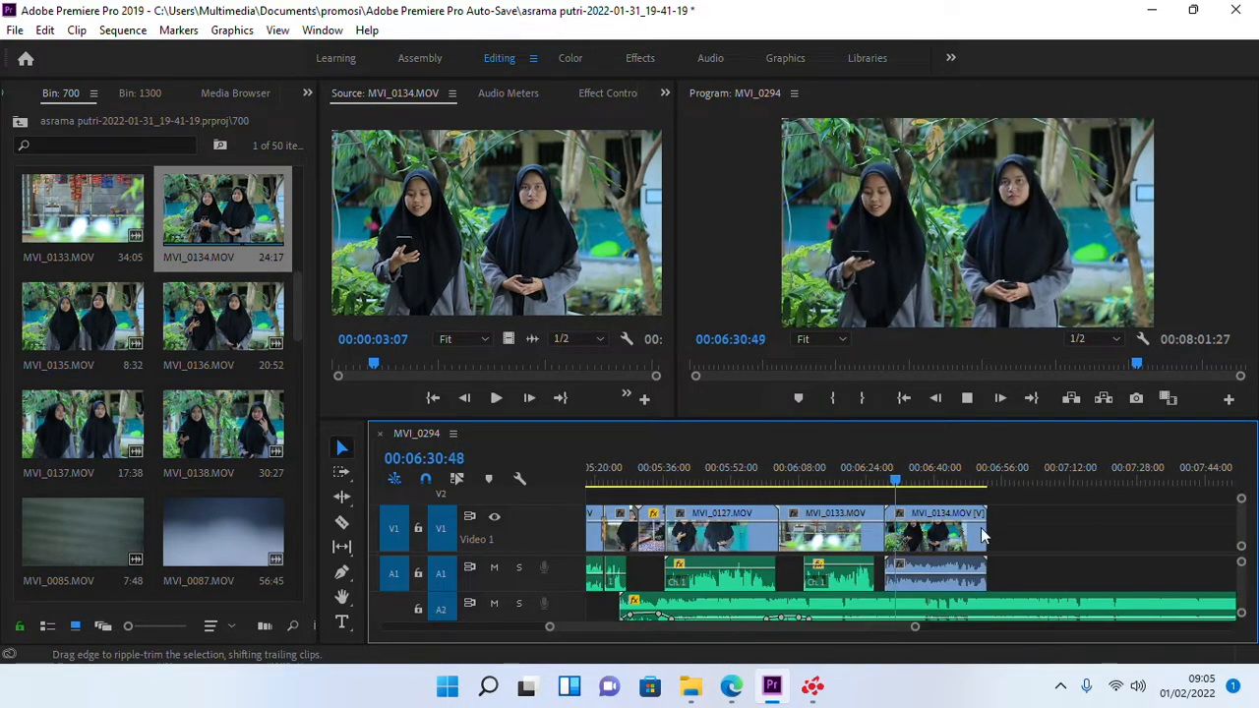
scroll(990, 524, up, 4)
drag(1242, 563, 1241, 539)
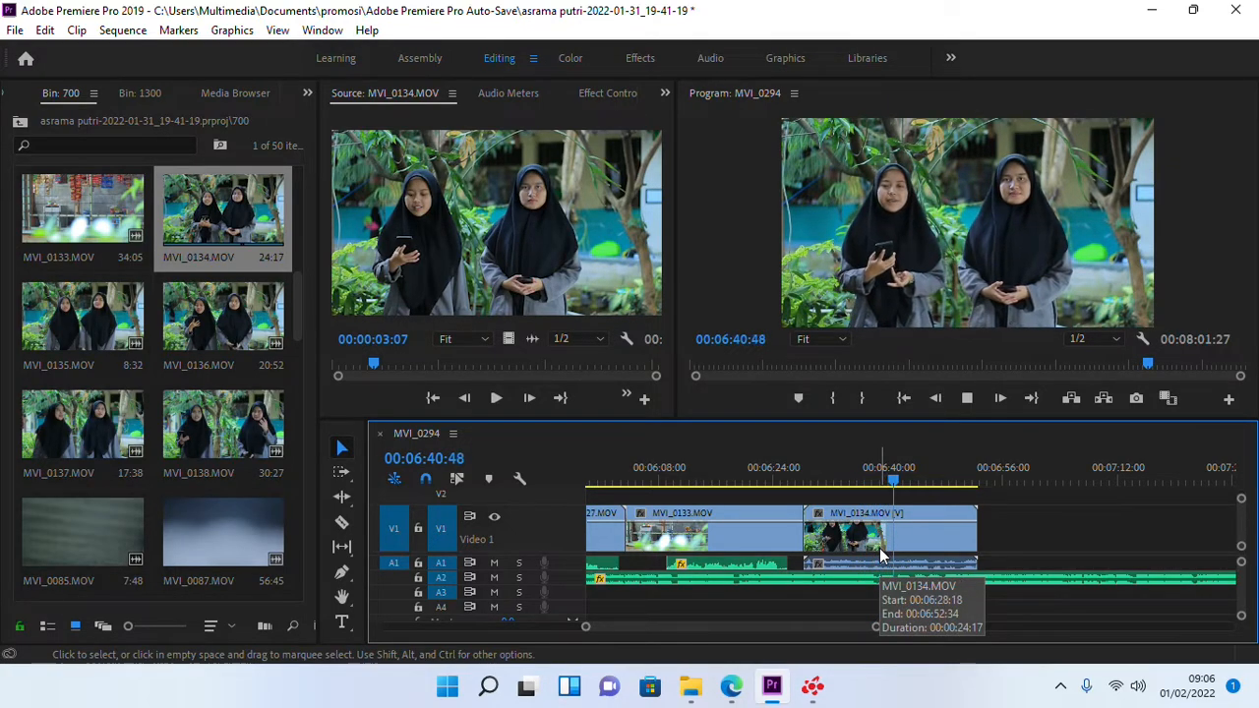
- Check the YouTube backsound video in the browser, return to Premiere Pro, and replay MVI_0134 from its middle section
click(730, 679)
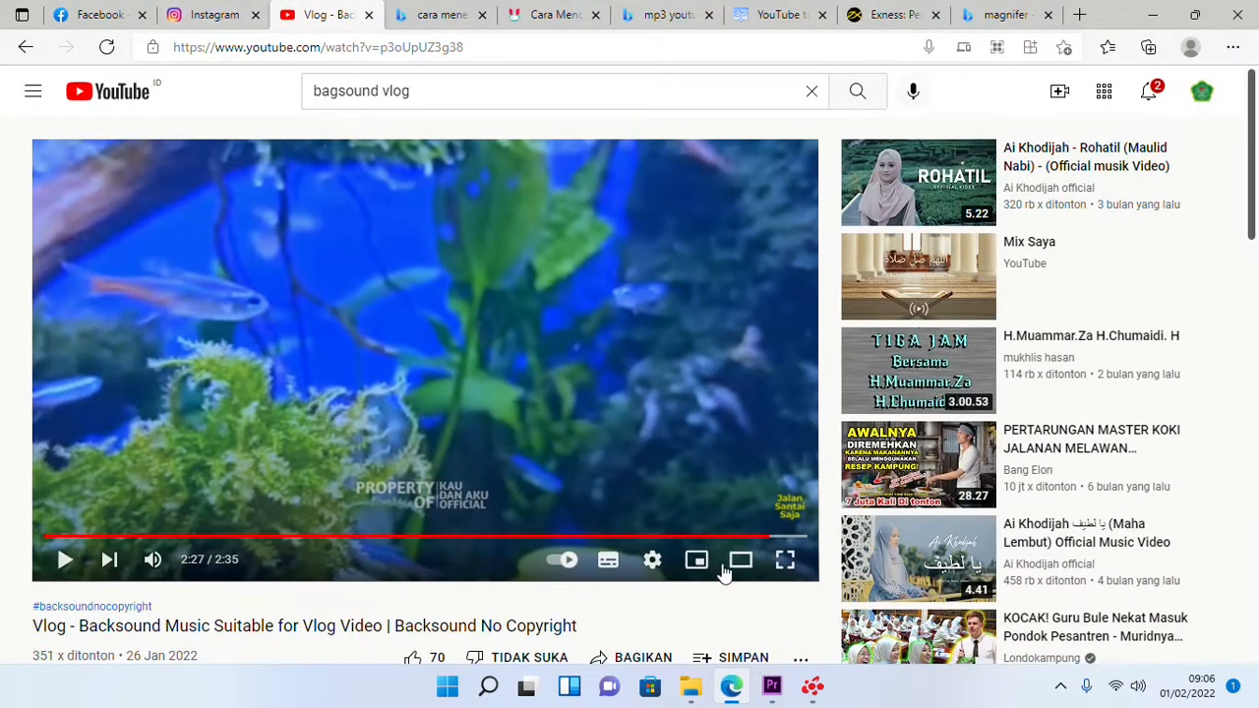
click(776, 688)
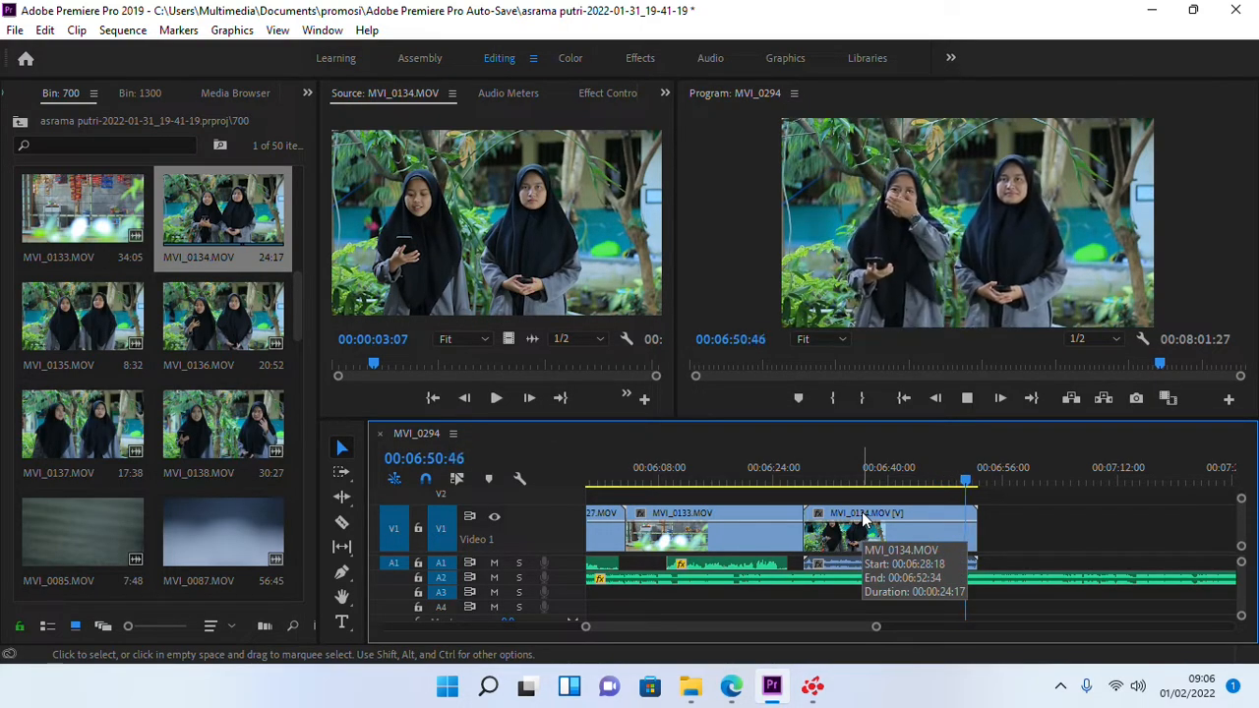
click(924, 475)
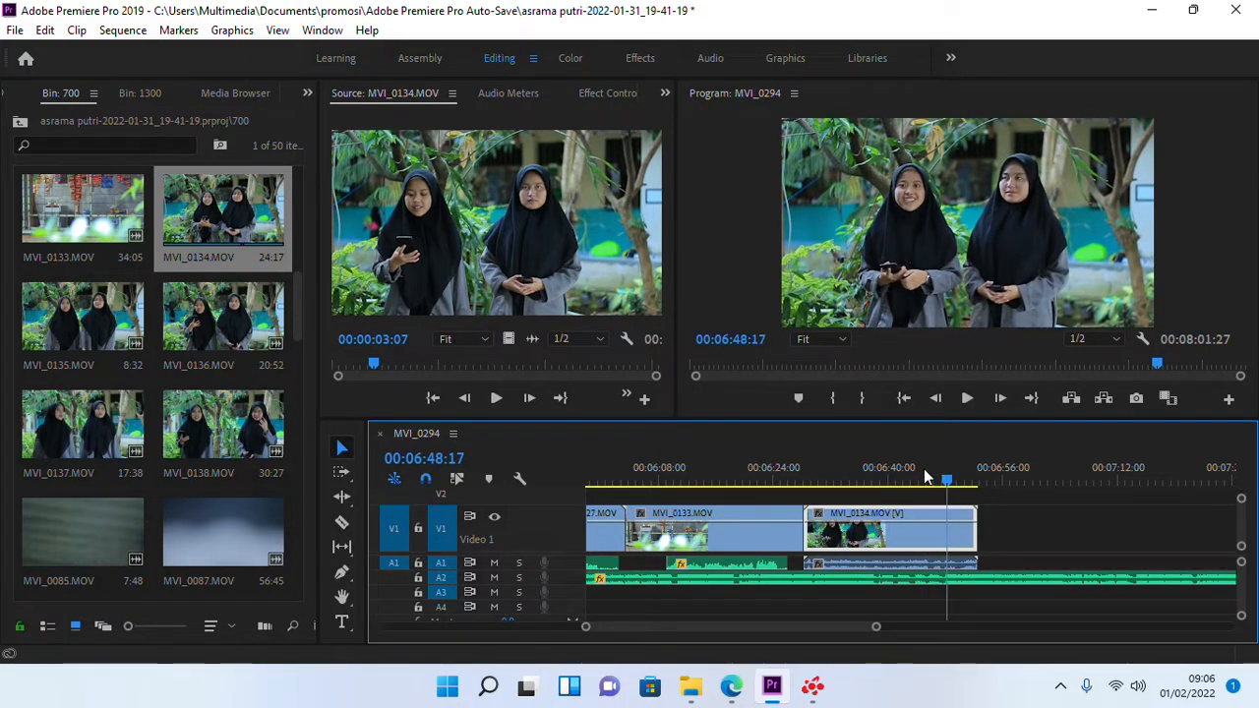
click(865, 475)
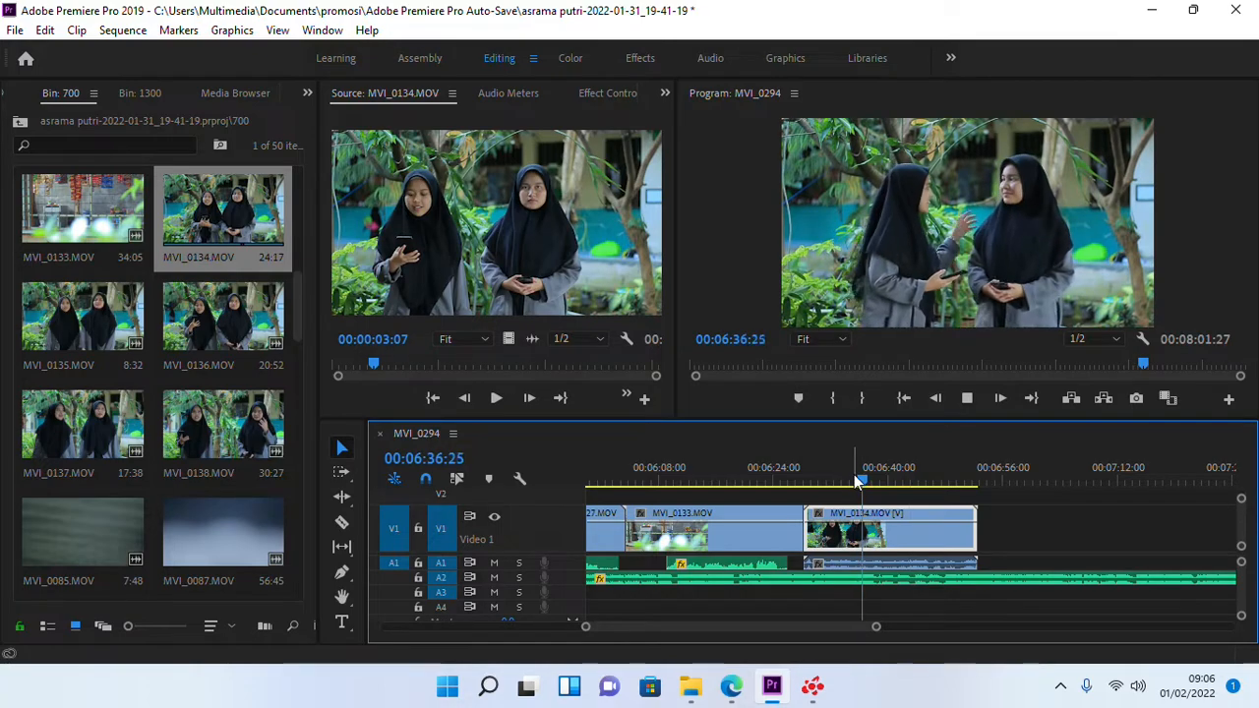
- Load MVI_0138 from the 700 bin as the source clip and watch it from its start
double_click(224, 404)
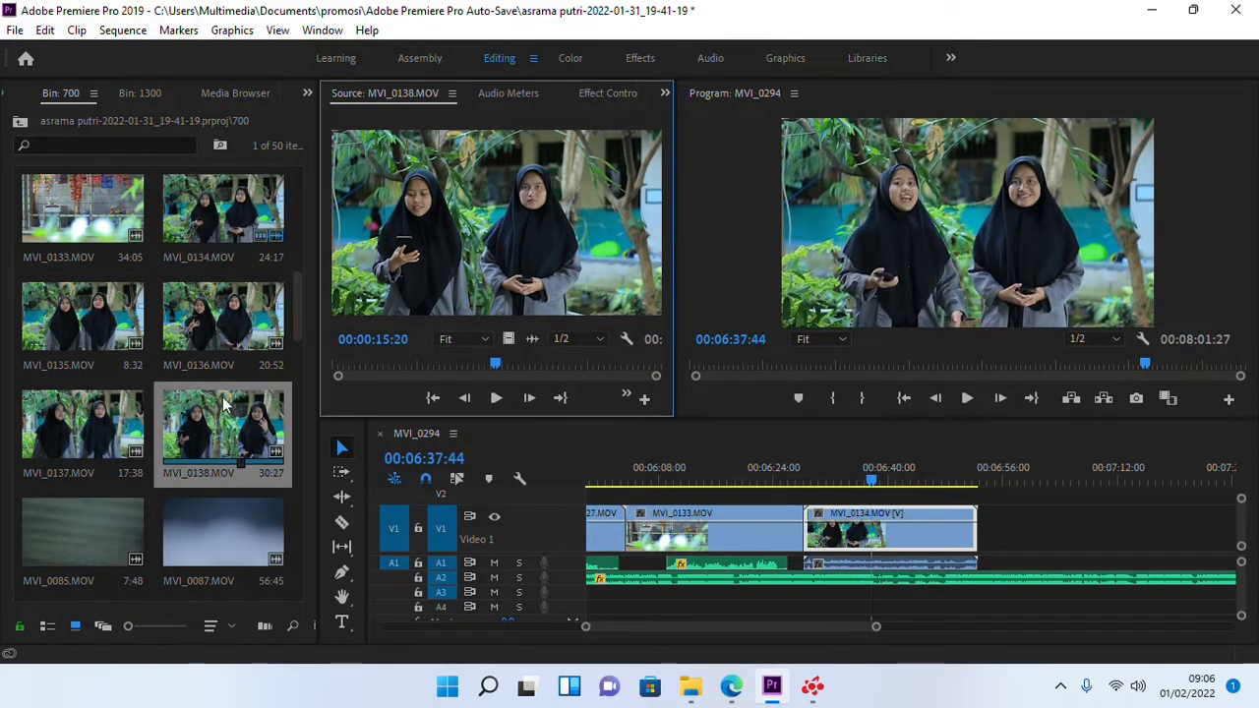
click(432, 397)
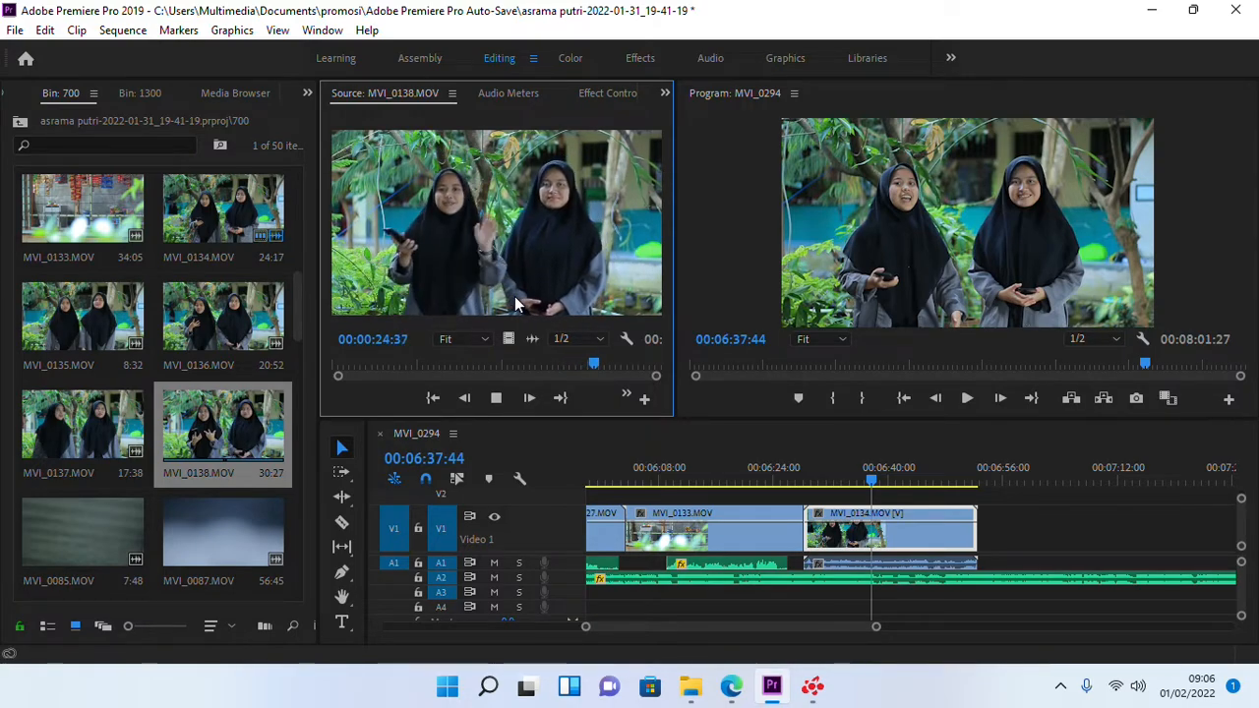
key(space)
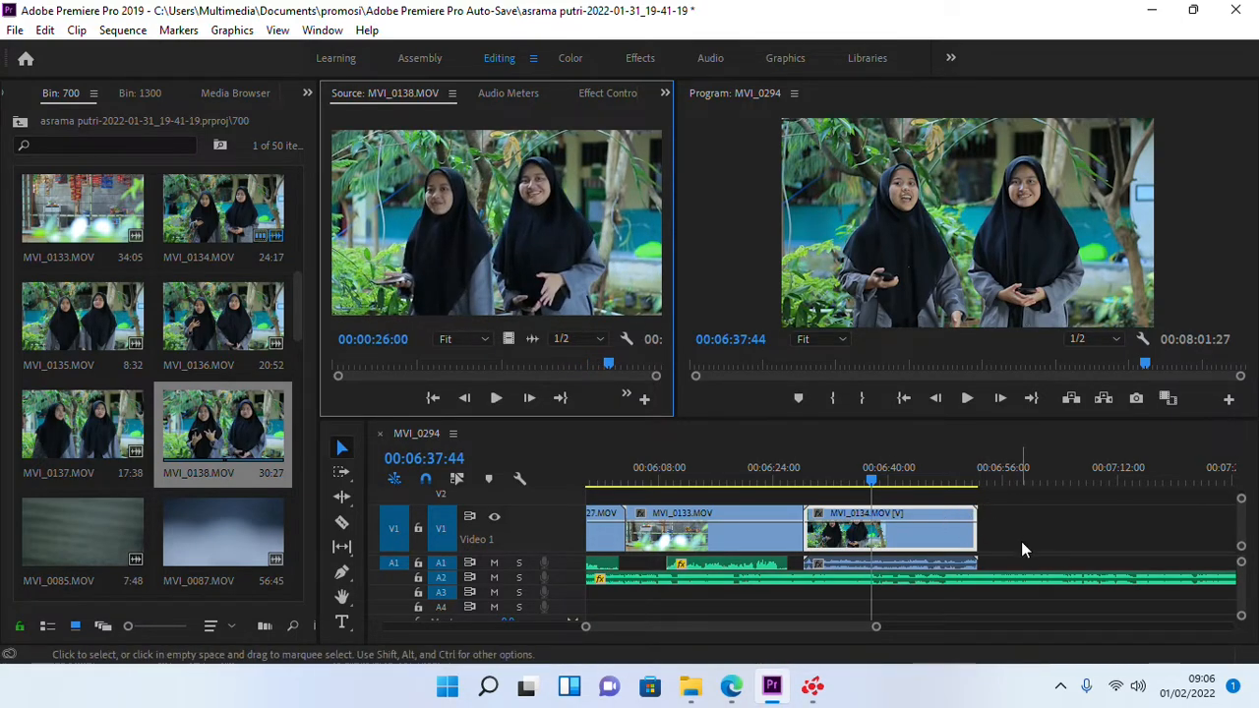
- Delete MVI_0134 from the sequence and place MVI_0138 with its audio on V1 and A1 directly after MVI_0133
drag(1017, 550, 951, 538)
key(Delete)
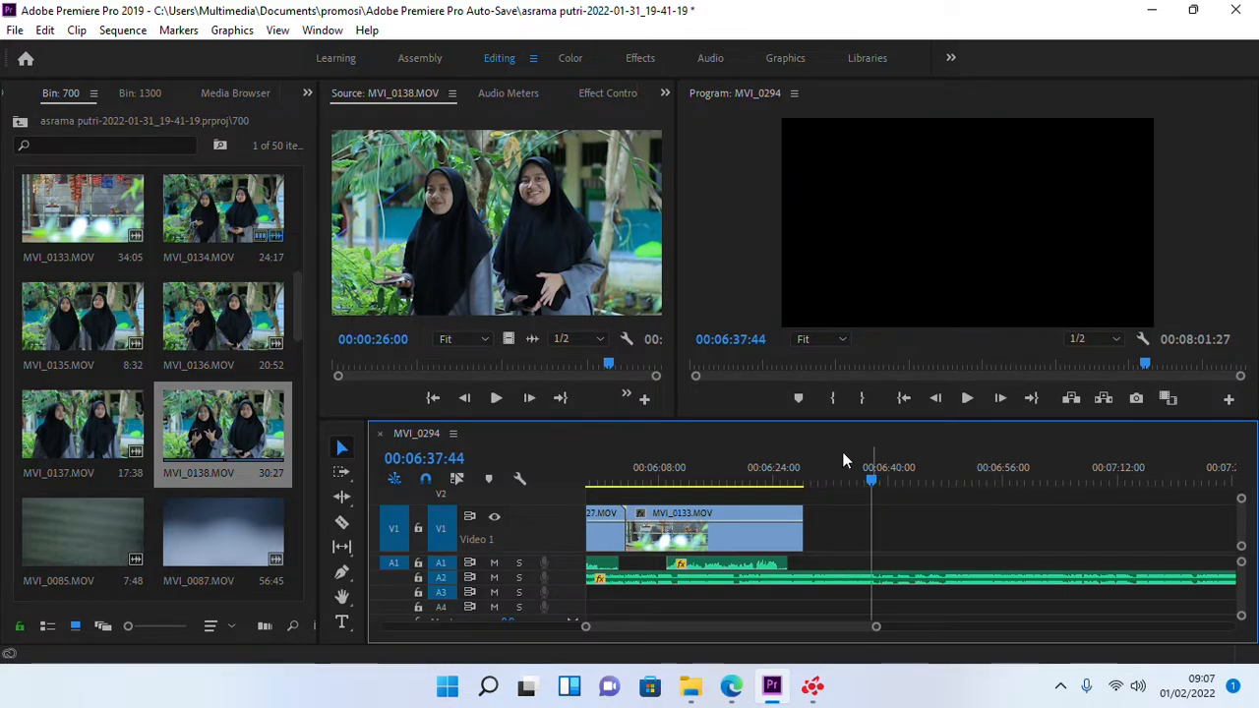
drag(485, 245, 799, 489)
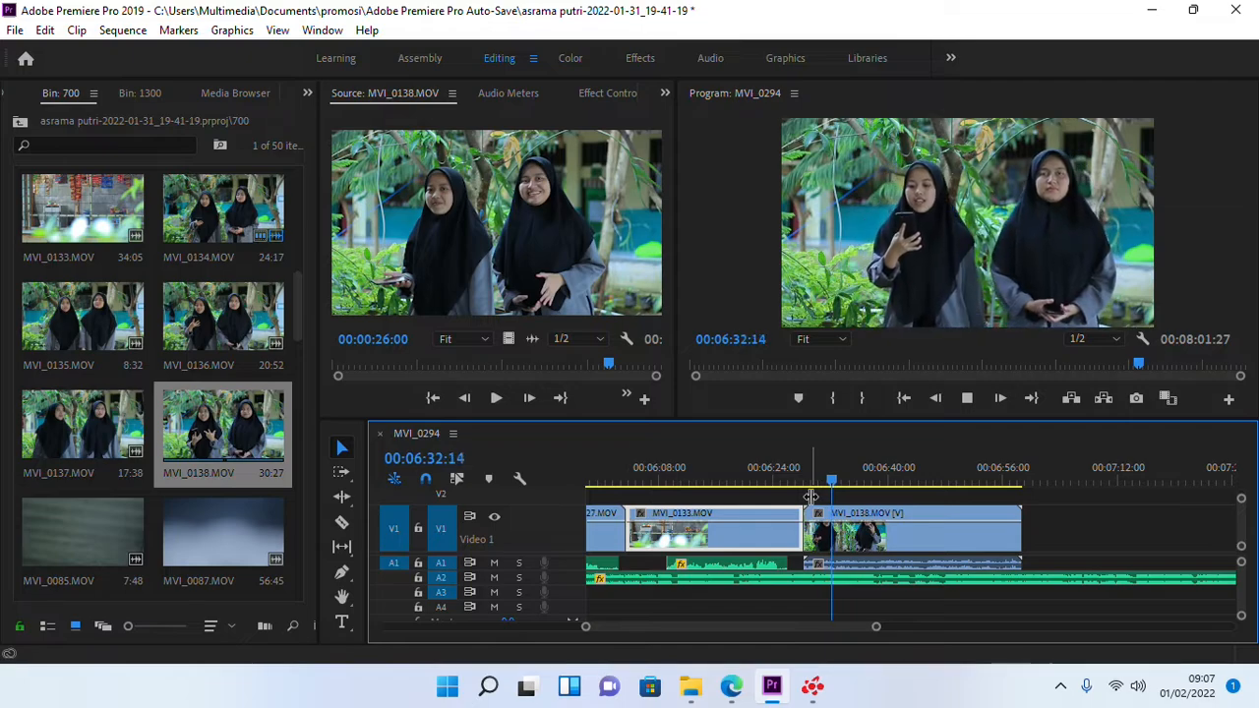
- Trim the video and audio start of MVI_0138 to 00:06:31:44, ripple delete the gap after MVI_0133, and replay the clip
click(838, 500)
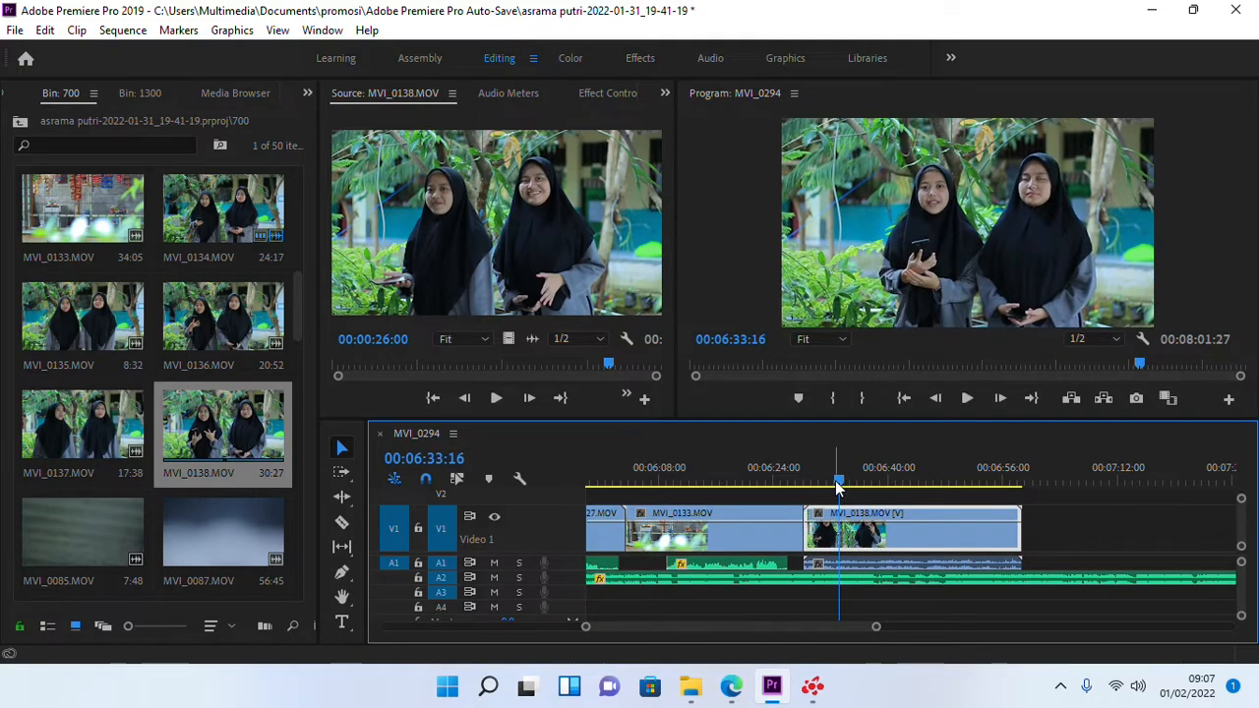
drag(838, 485, 824, 509)
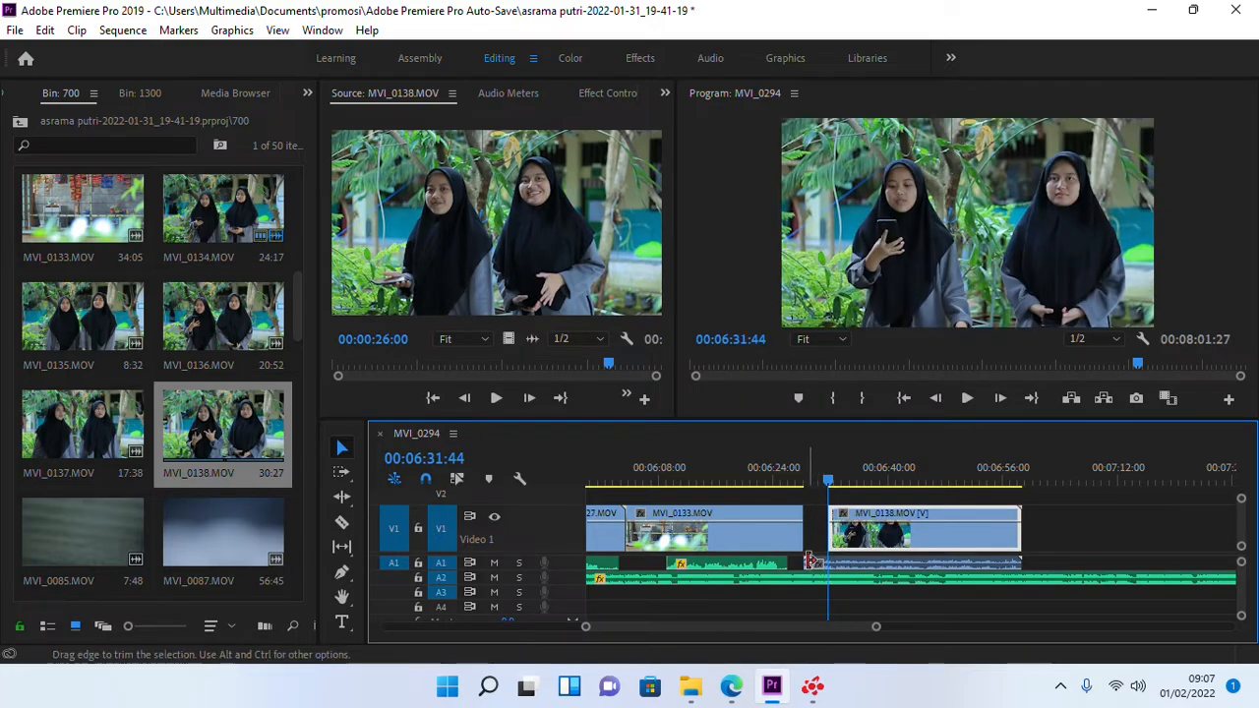
drag(808, 560, 828, 563)
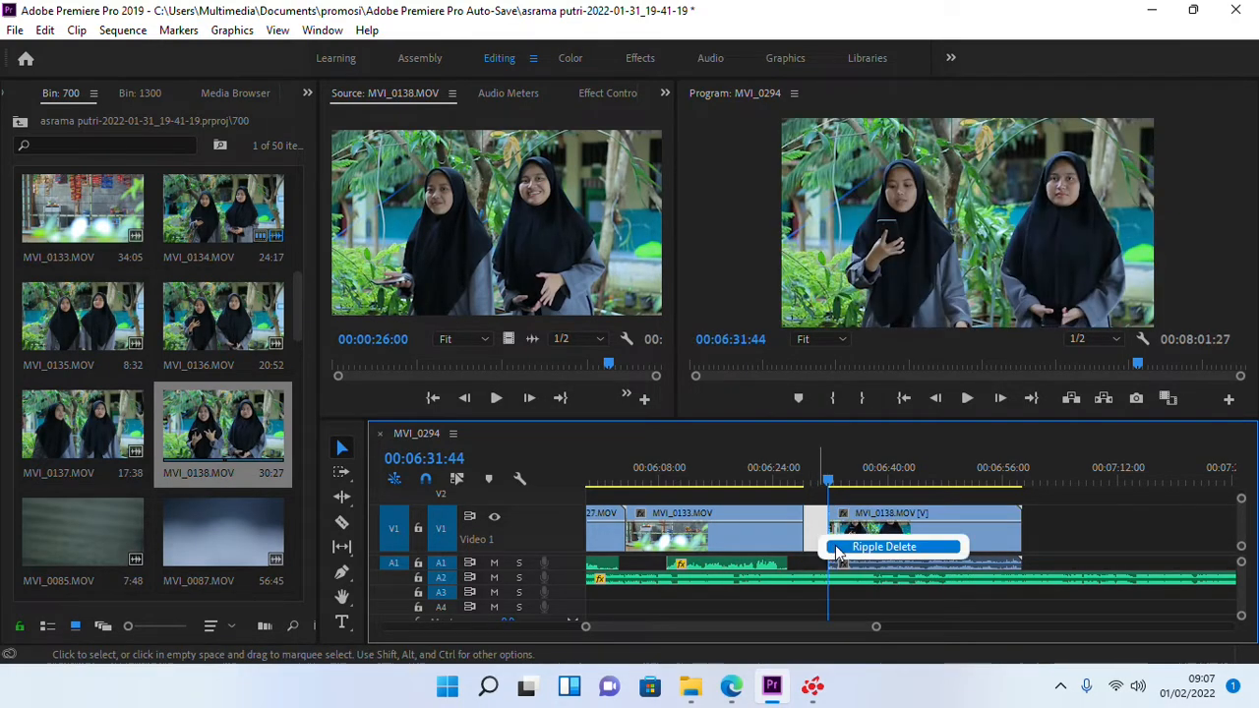
click(885, 547)
click(804, 484)
key(space)
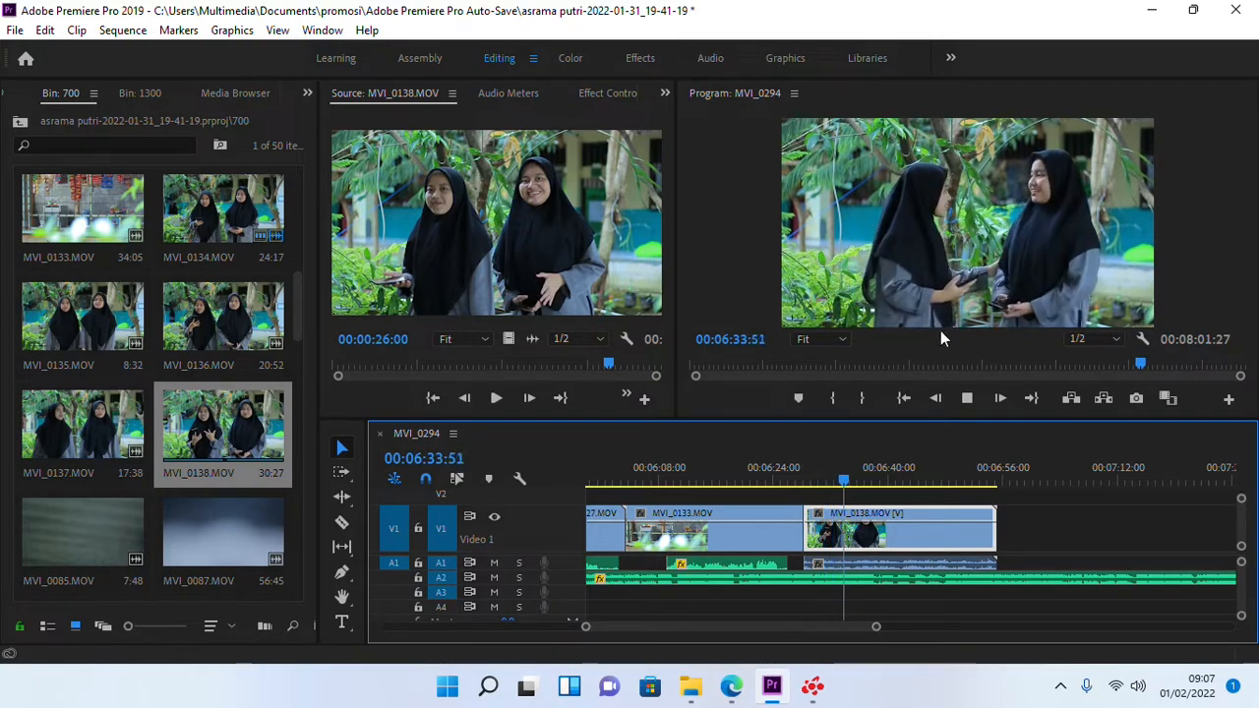
click(967, 397)
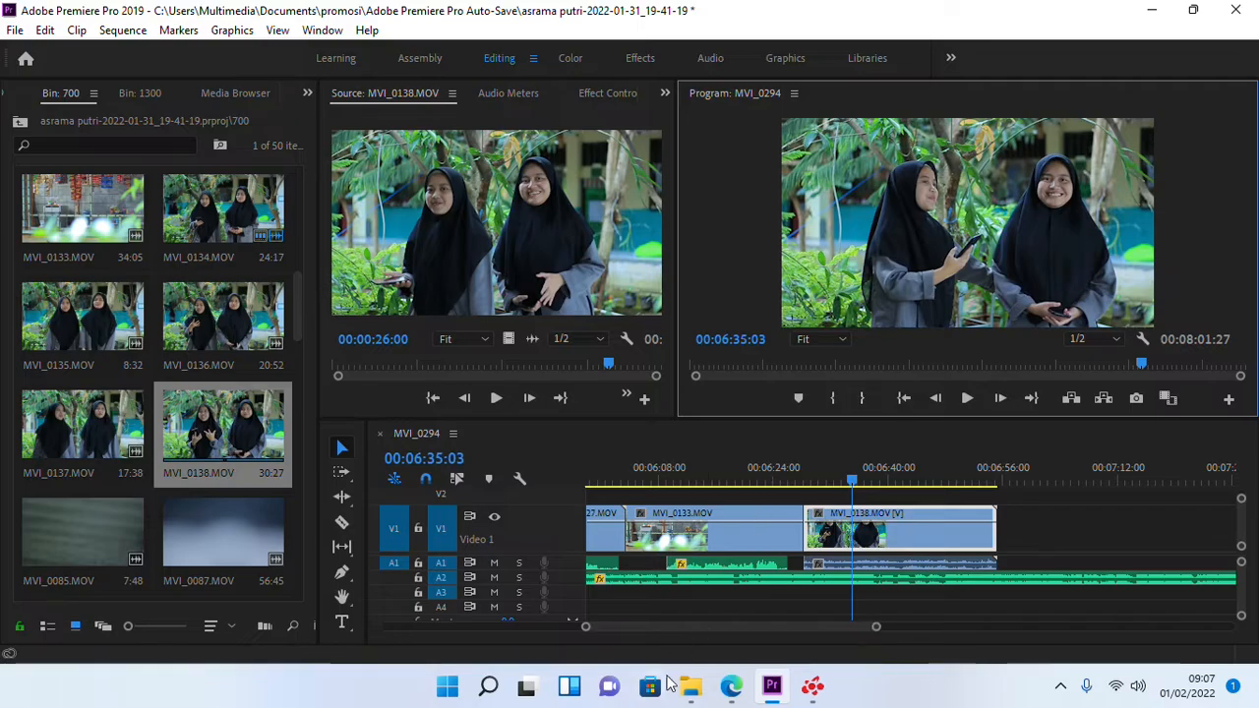
- Switch to File Explorer and listen to the recordings 11, Akhir and 12 from the rekaman hp lab folder
mouse_move(689, 679)
click(692, 614)
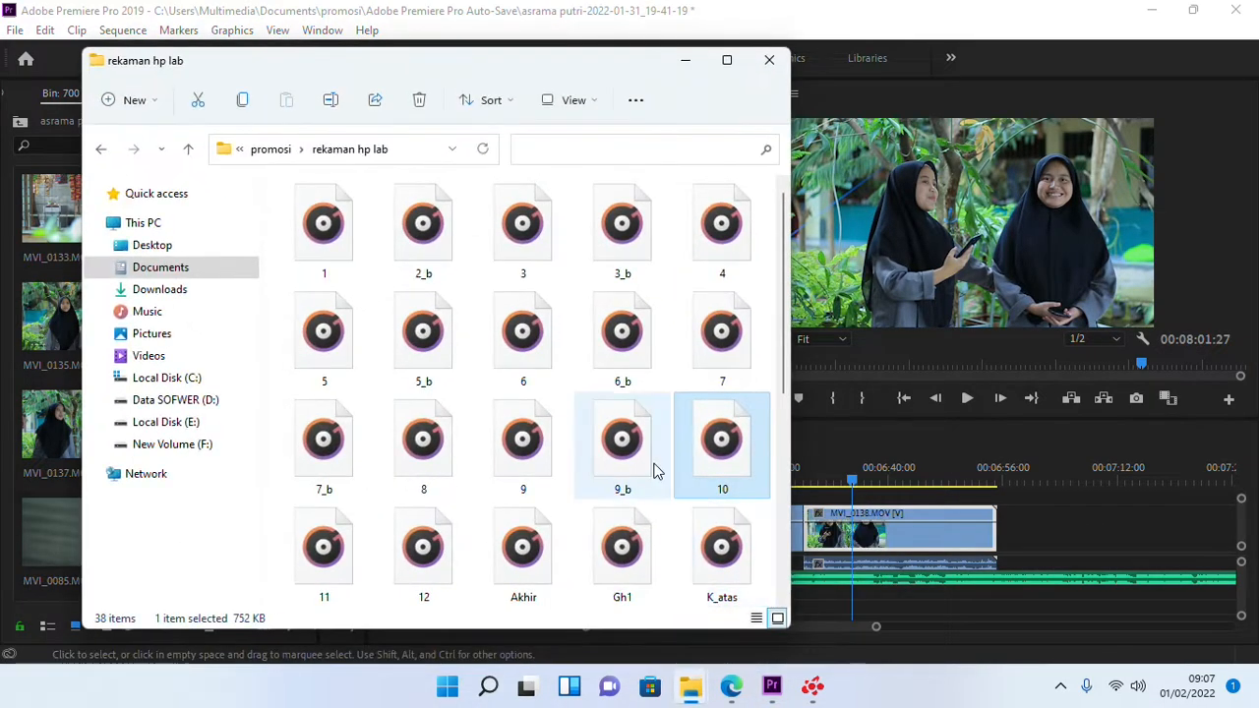
click(344, 536)
double_click(345, 537)
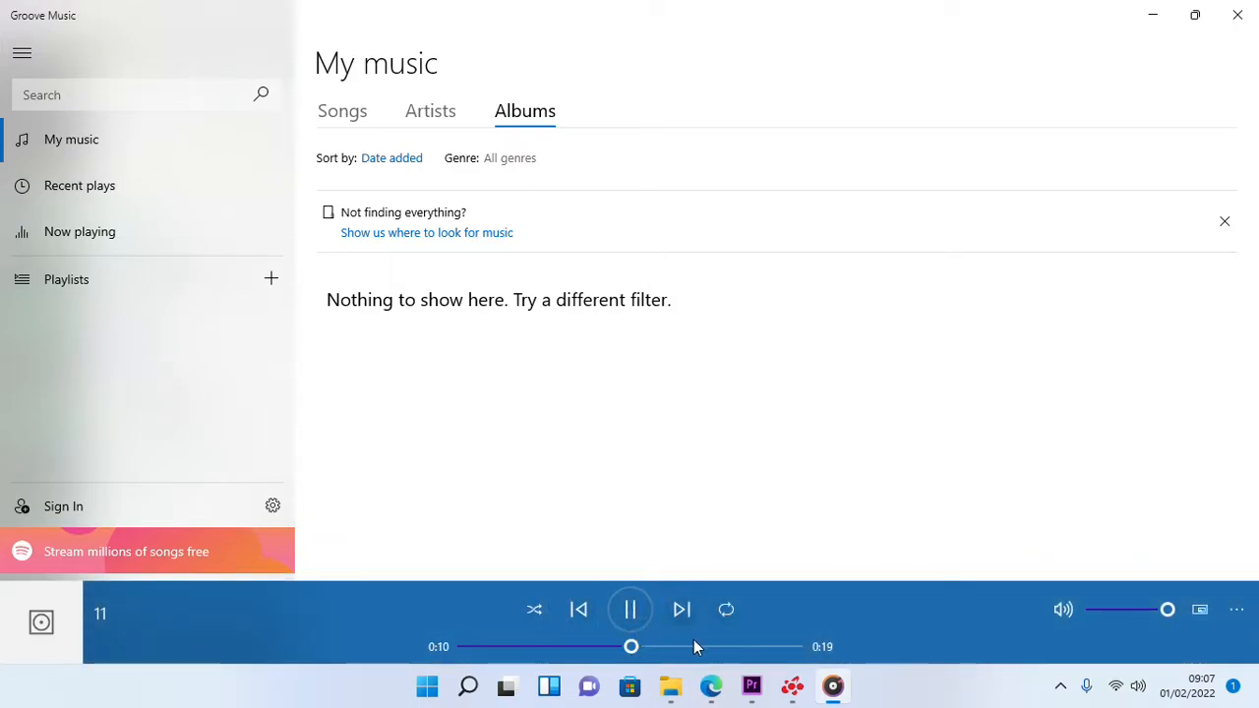
click(1256, 26)
click(438, 563)
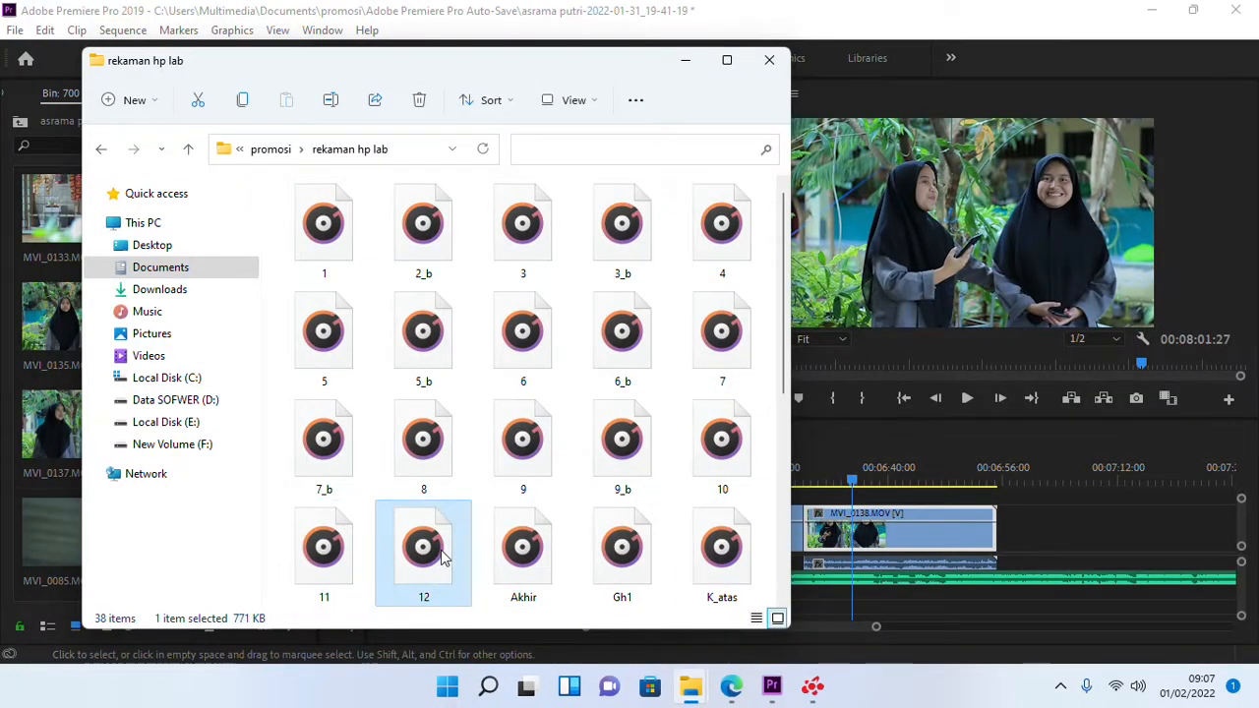
double_click(522, 563)
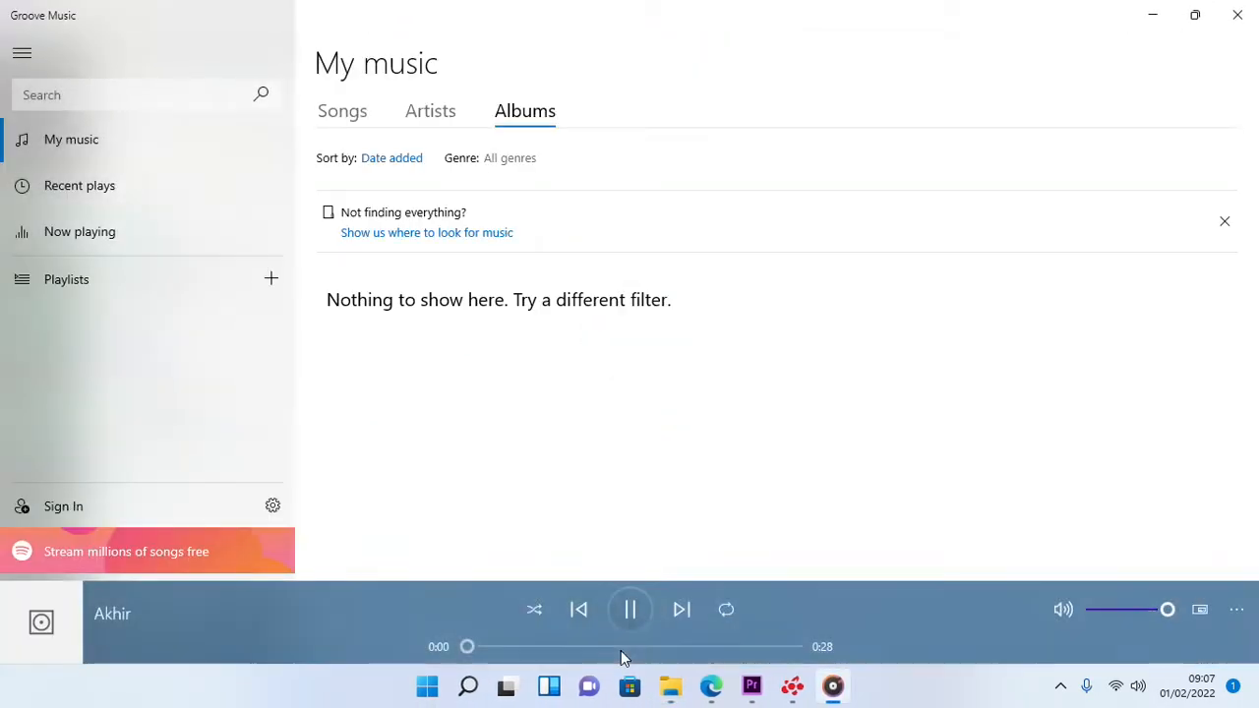
click(627, 648)
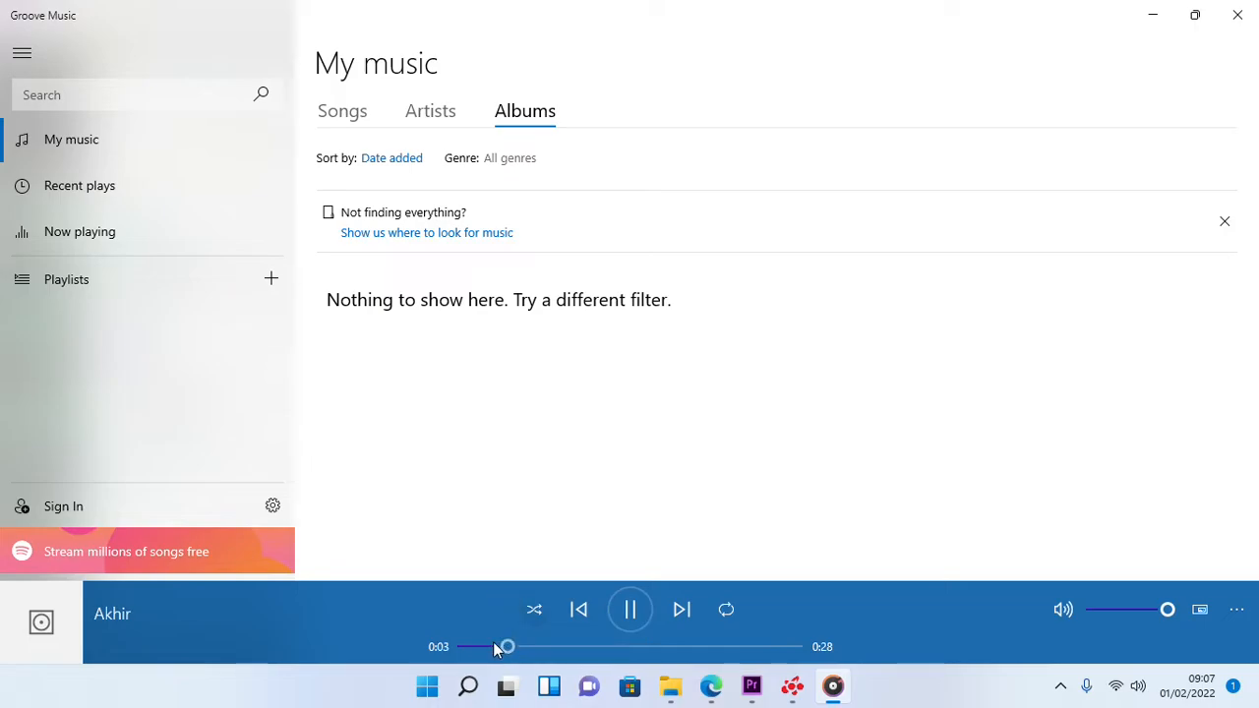
click(1238, 15)
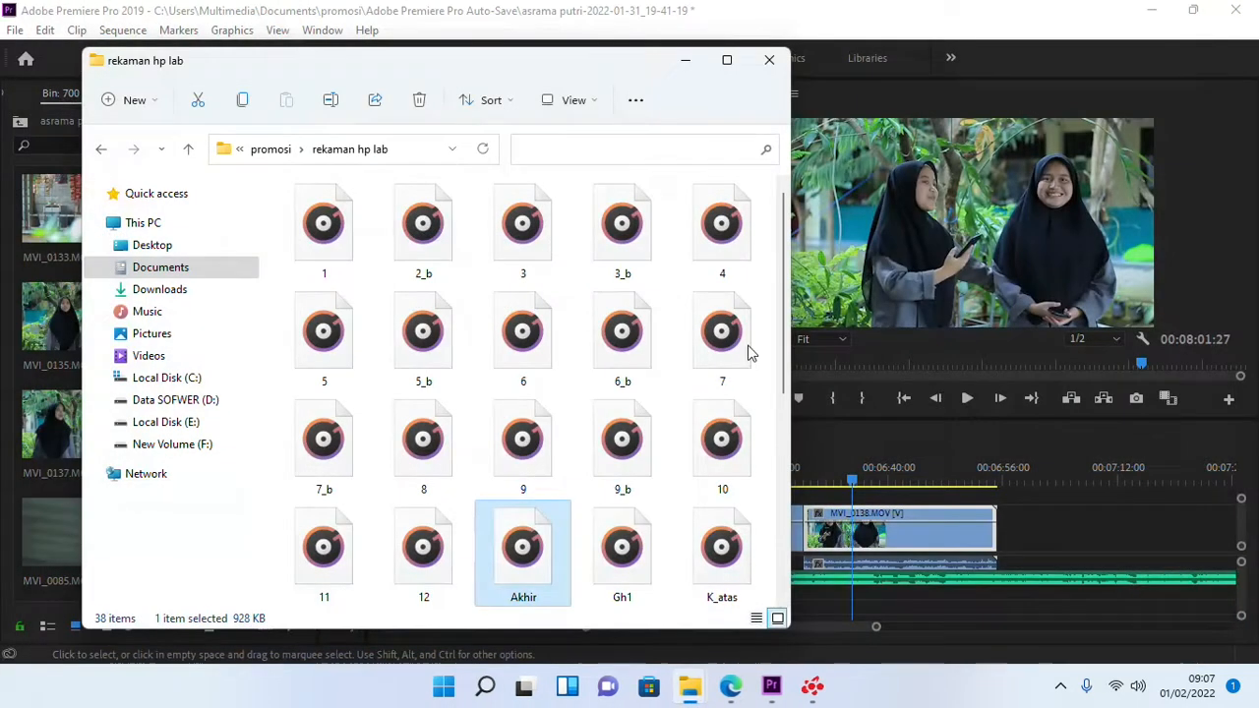
double_click(455, 516)
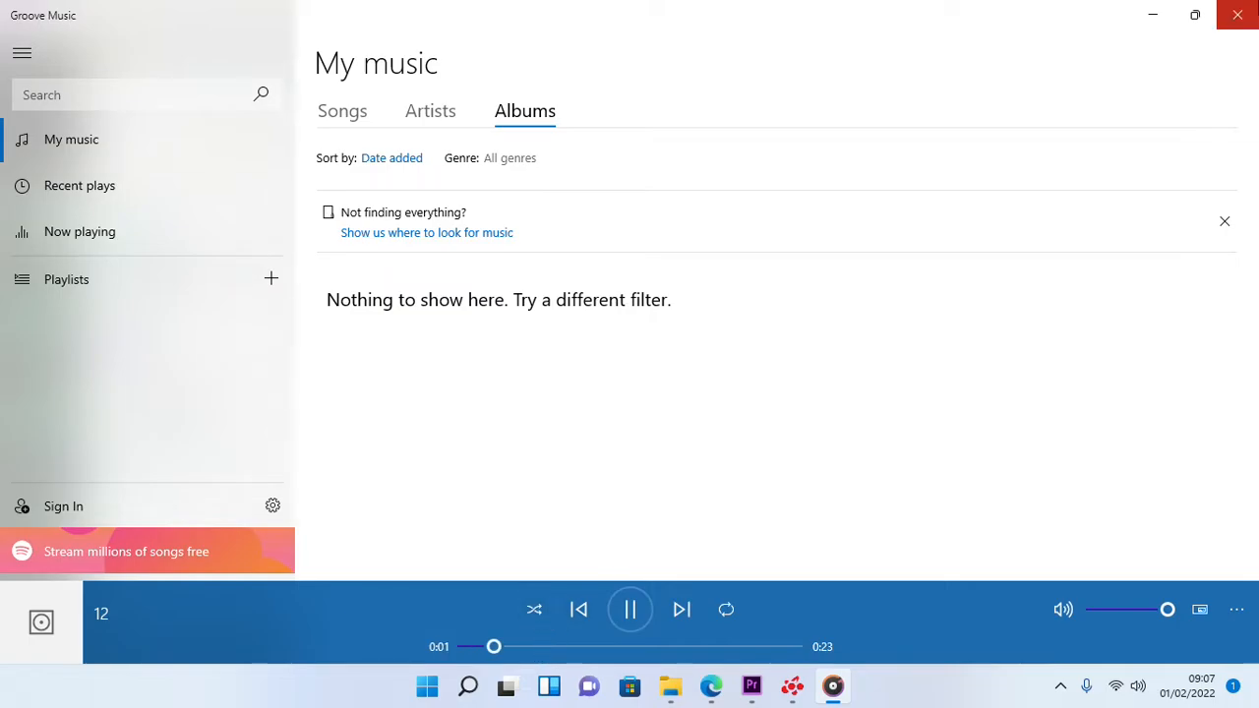
click(1156, 14)
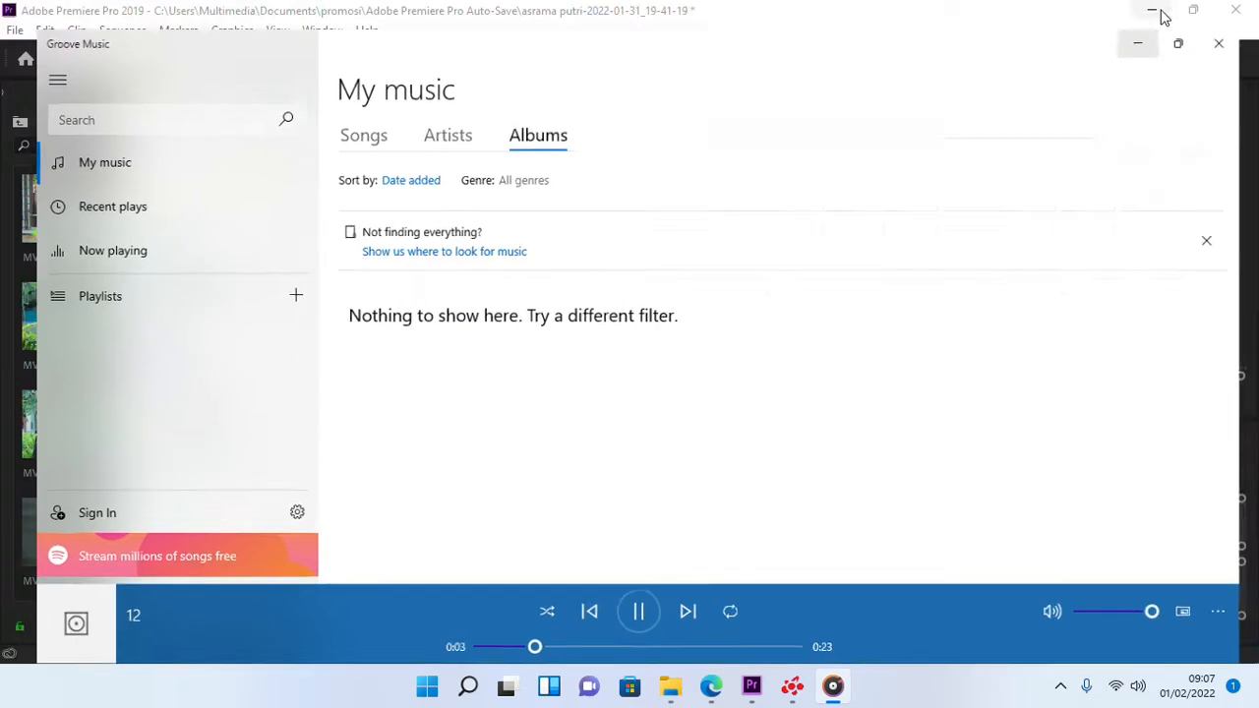
- Add recording 12 to track A3, ending together with MVI_0138, close Groove Music, and return to Premiere Pro
drag(461, 536, 839, 596)
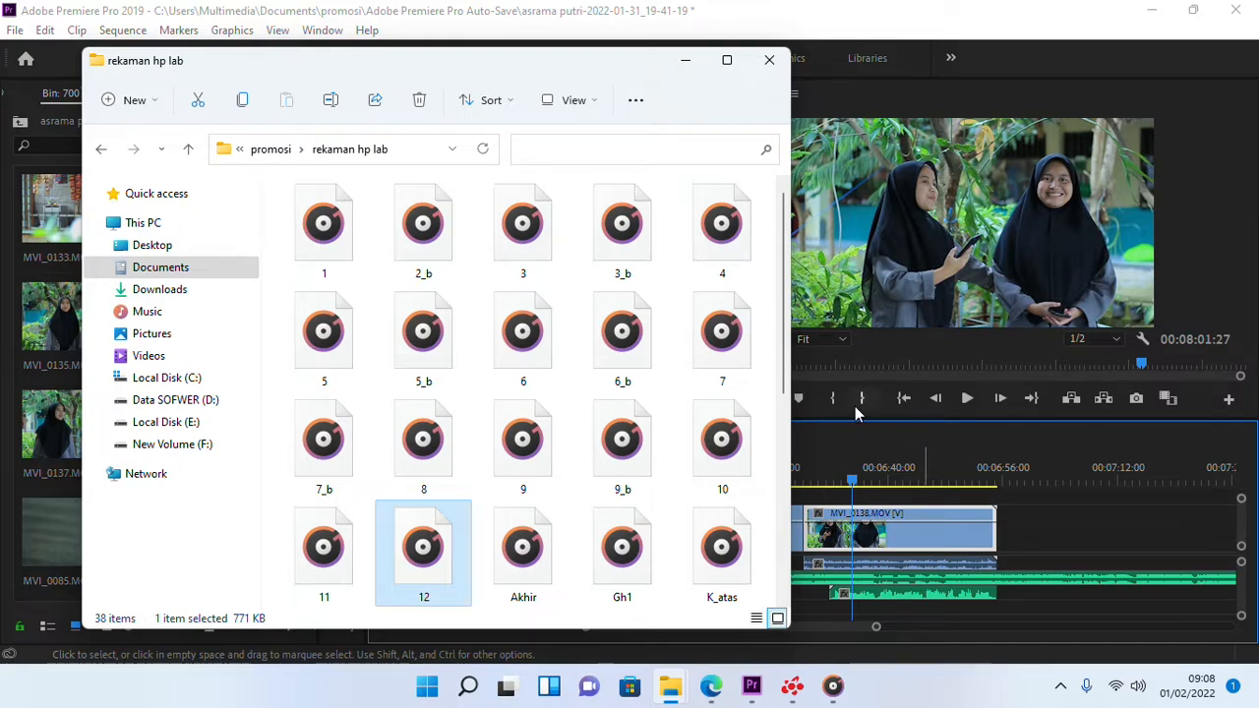
click(833, 687)
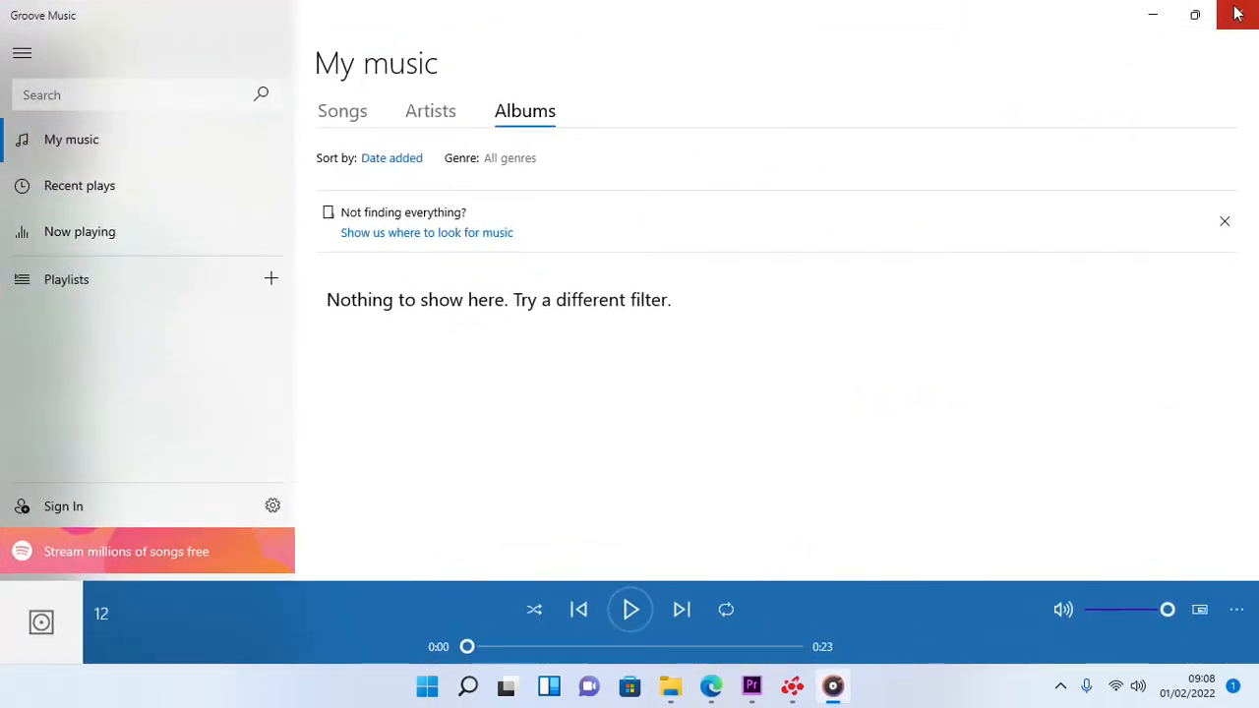
click(1237, 14)
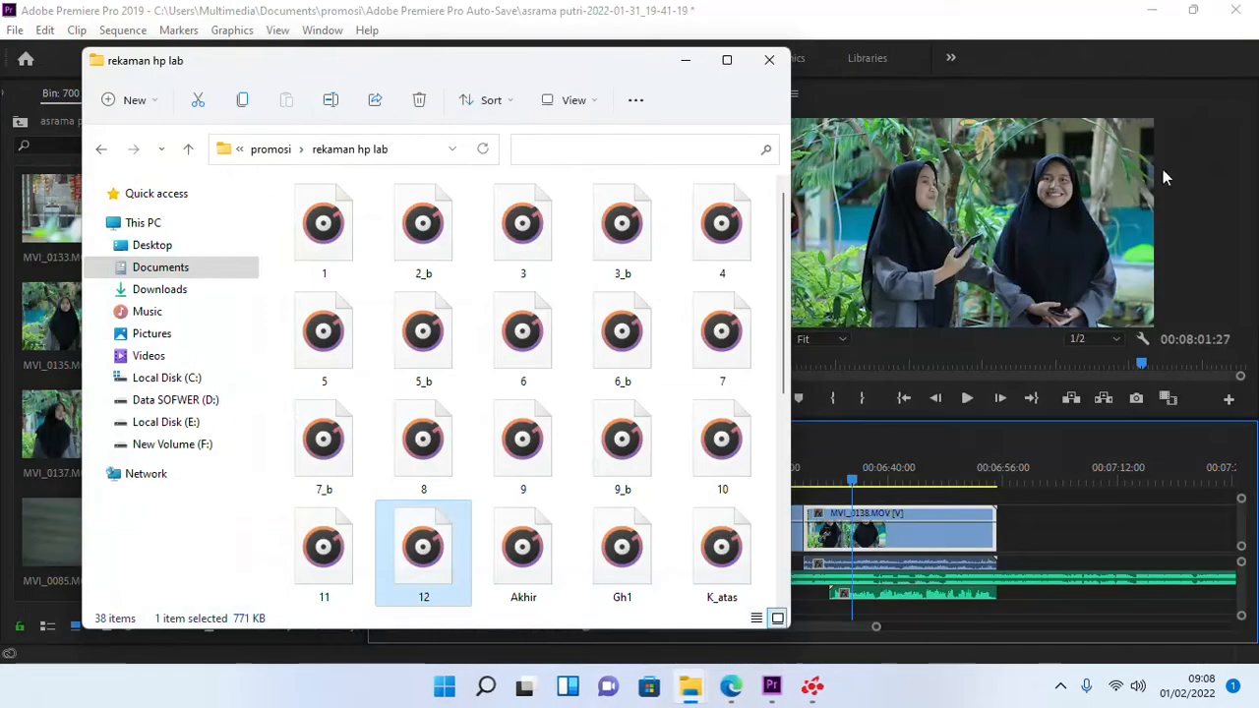
click(686, 61)
- Play MVI_0138 with the new recording, switch to the Assembly workspace, and enlarge the audio tracks to show their waveforms
key(space)
scroll(897, 520, up, 2)
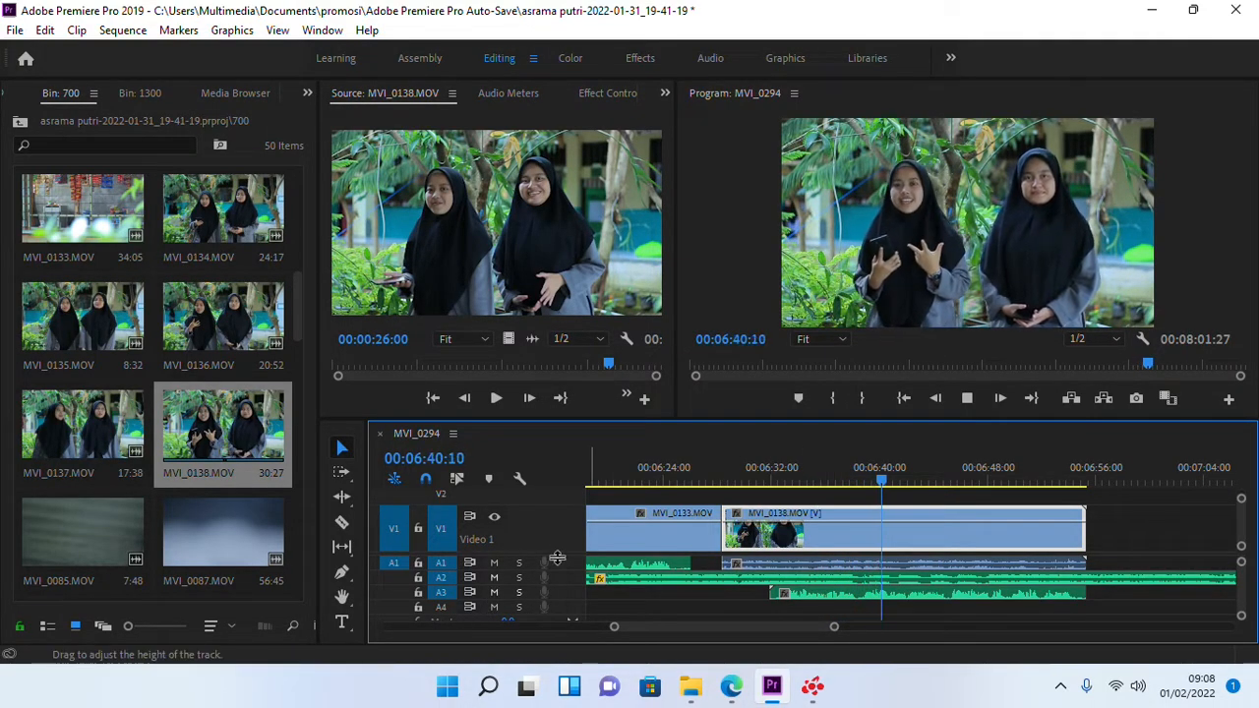
click(421, 58)
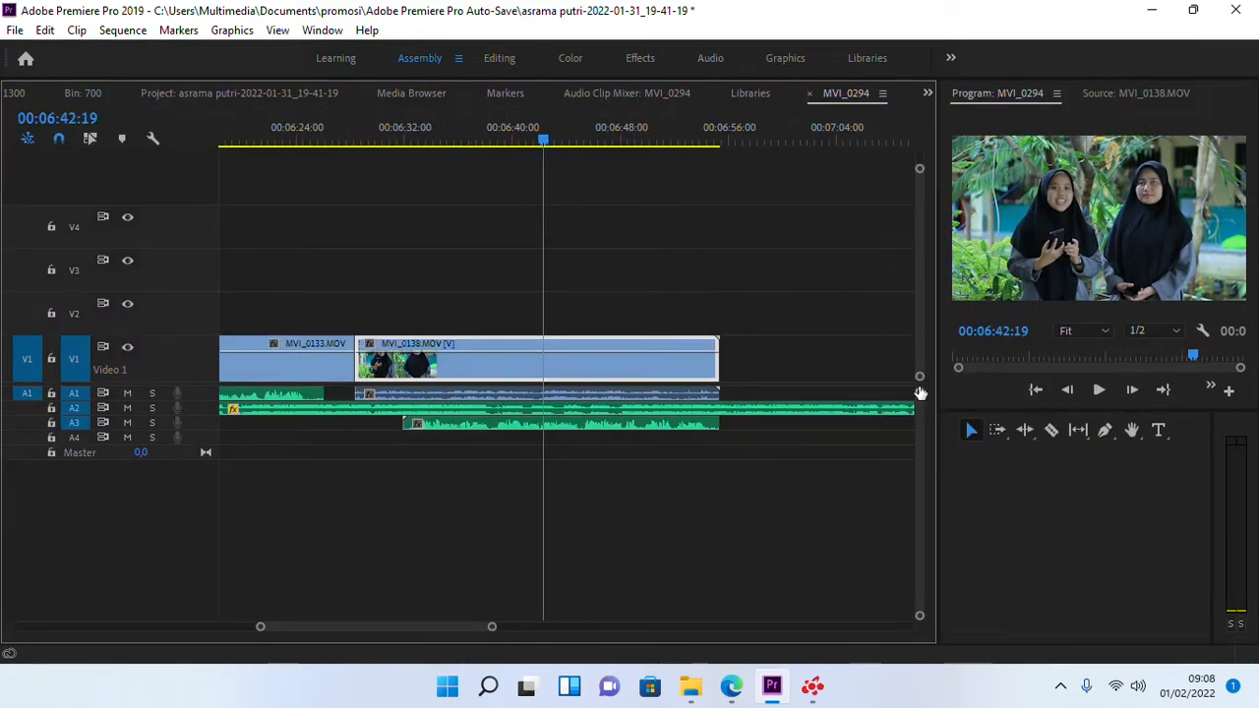
drag(918, 399, 921, 404)
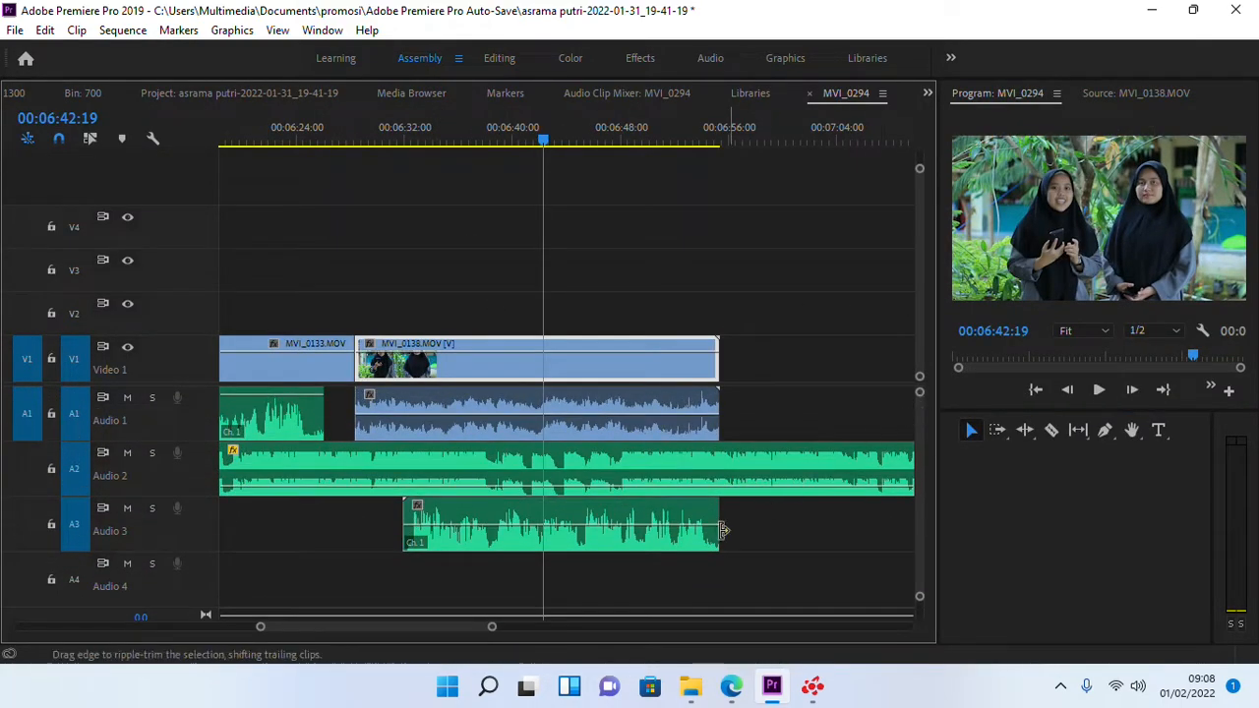
- Reposition the A3 recording by ear until it starts together with MVI_0138
scroll(626, 547, up, 2)
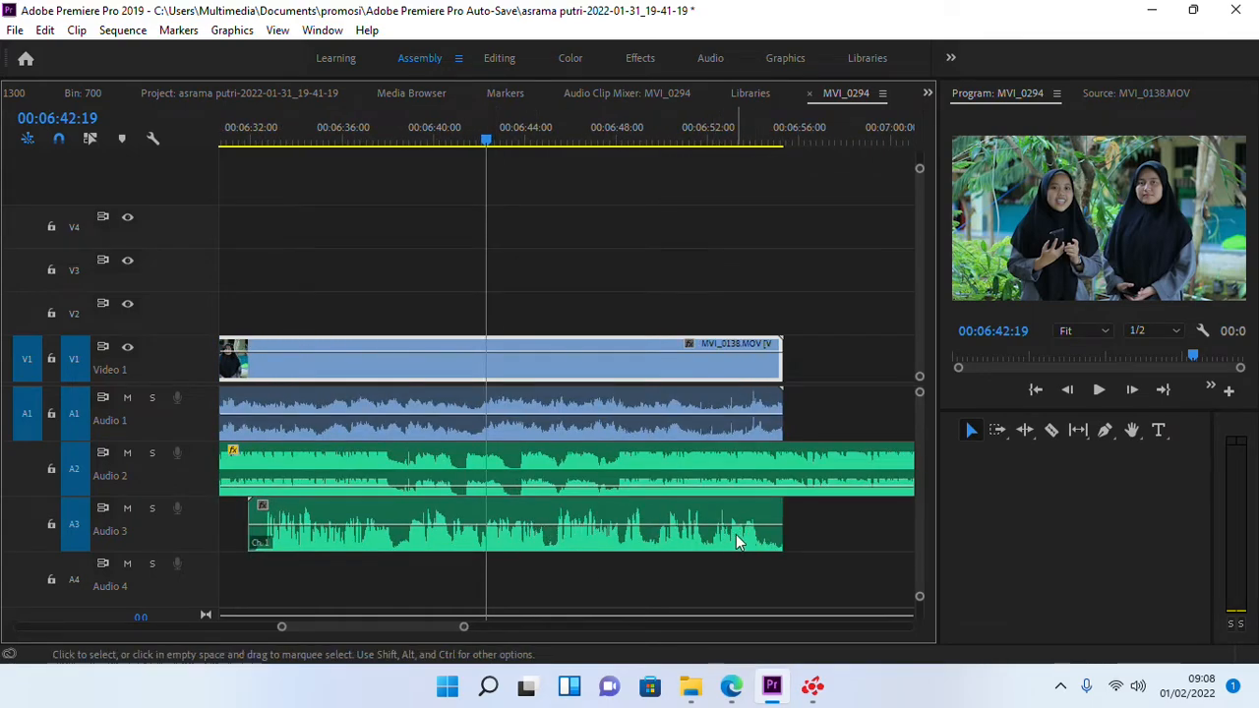
drag(739, 541, 756, 544)
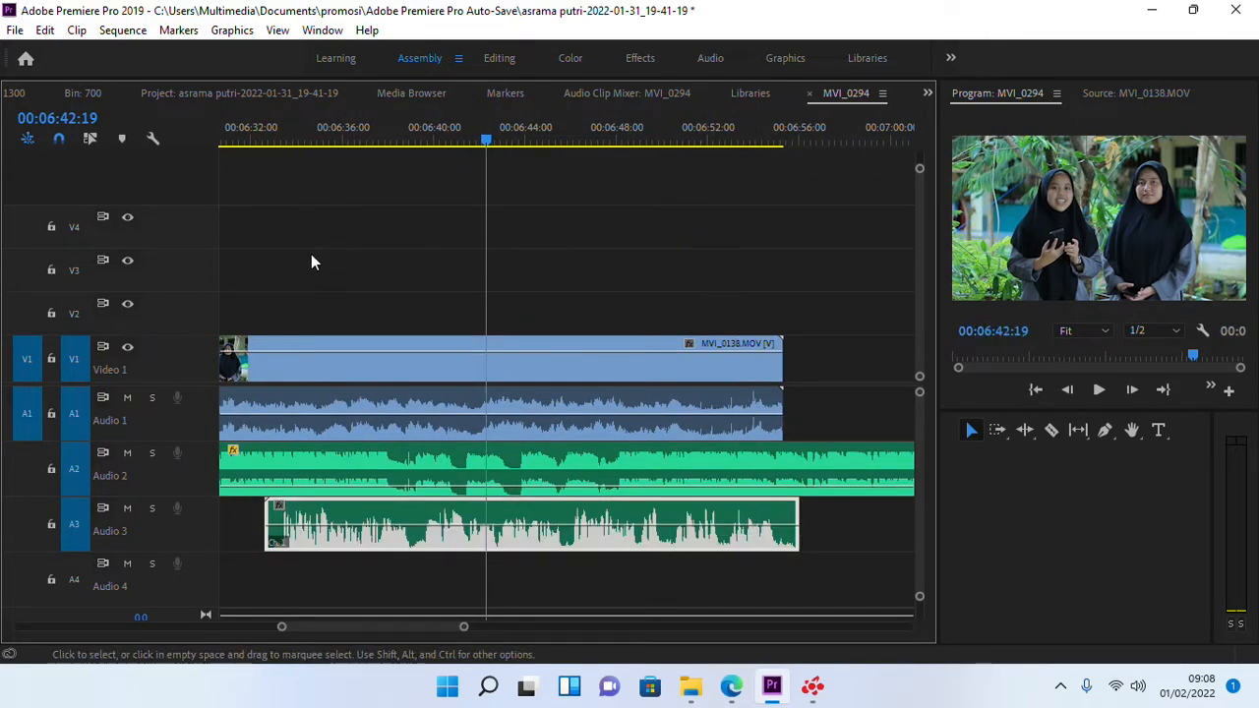
click(283, 142)
key(space)
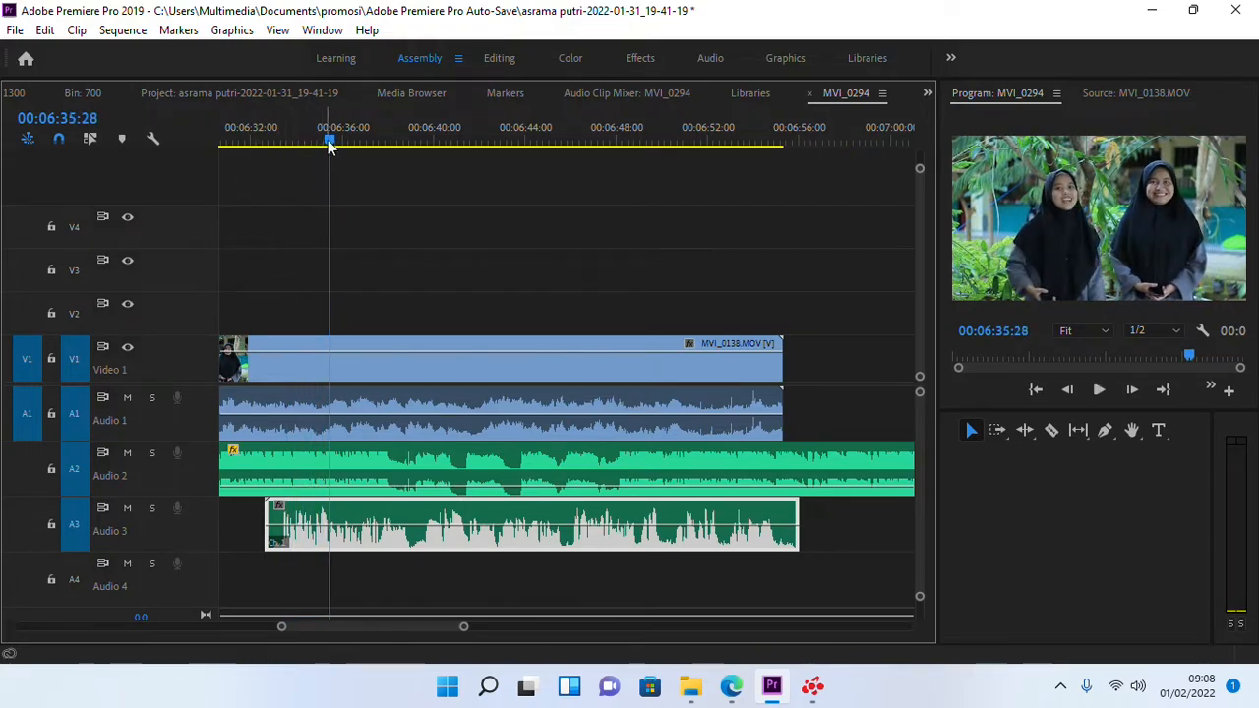
drag(328, 139, 366, 208)
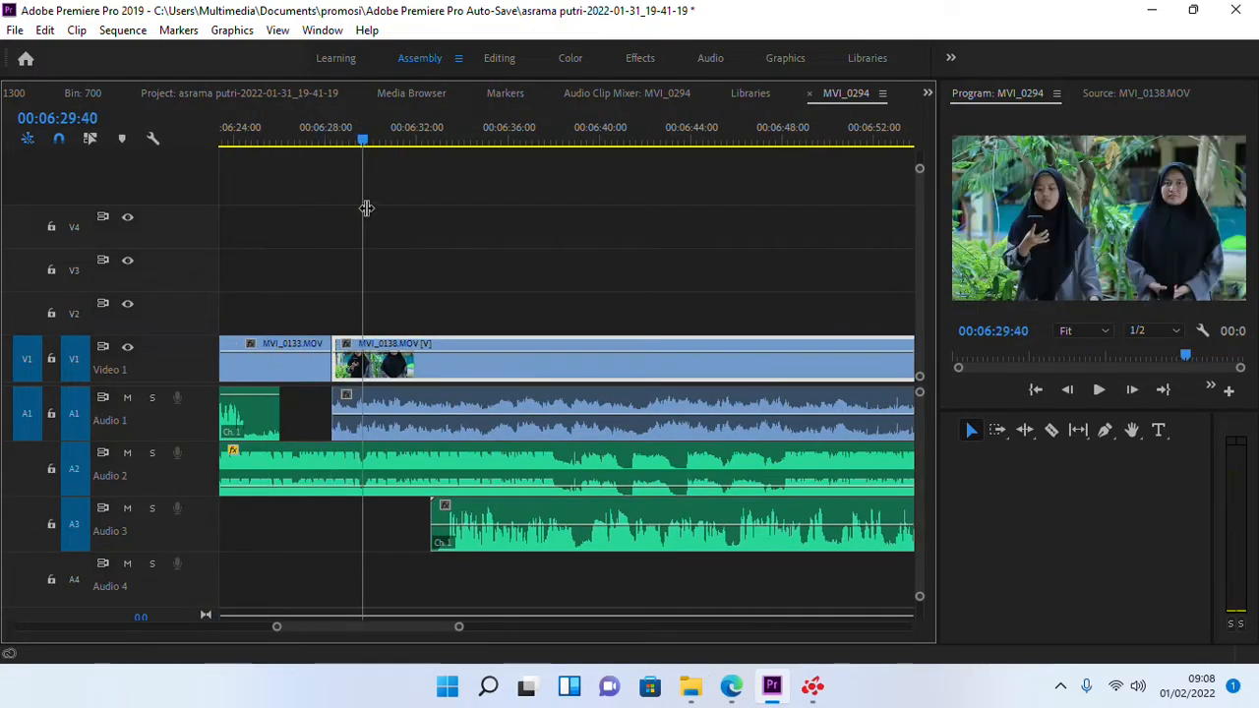
key(space)
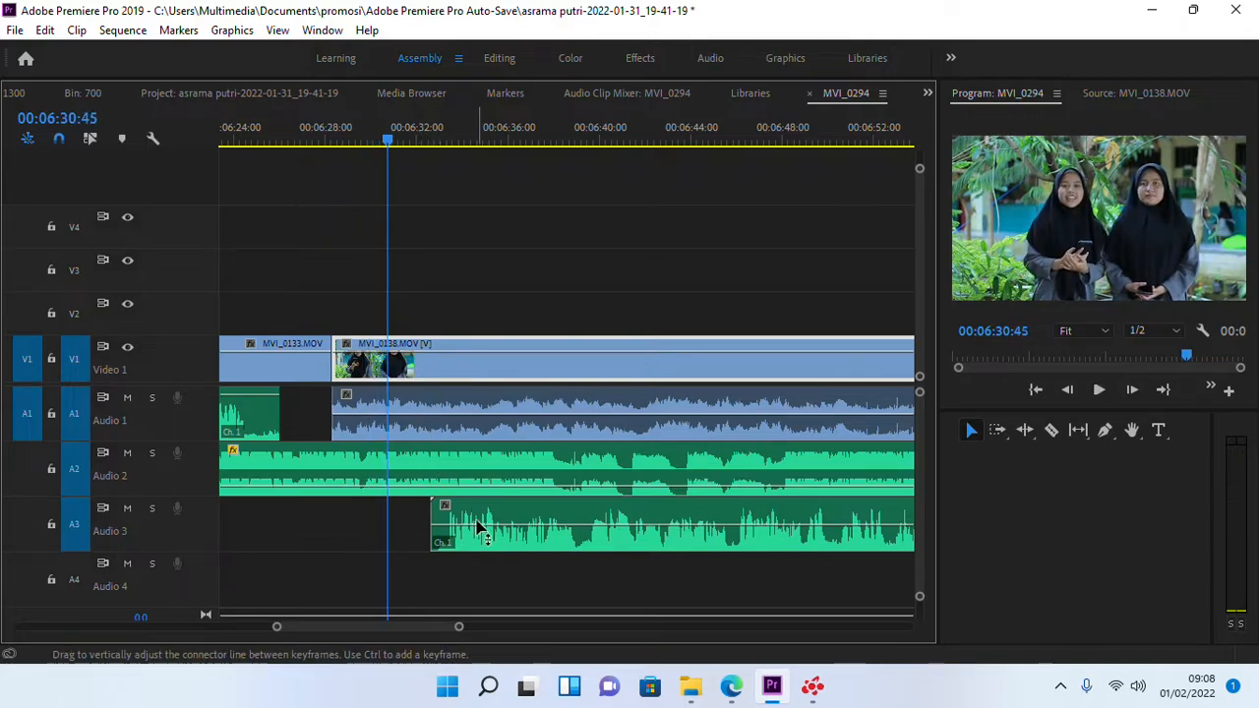
click(455, 520)
drag(454, 519, 406, 511)
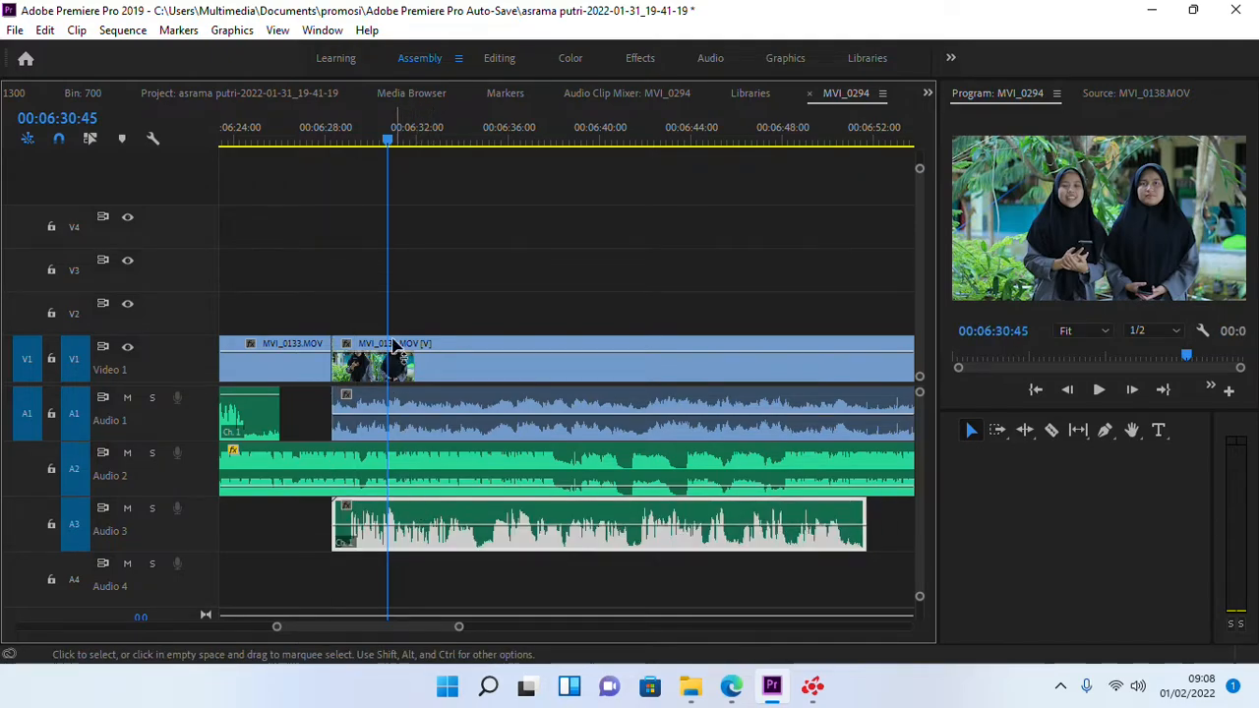
- Replay MVI_0138 from its start and shift the A3 recording slightly later to match the camera audio
click(346, 133)
key(space)
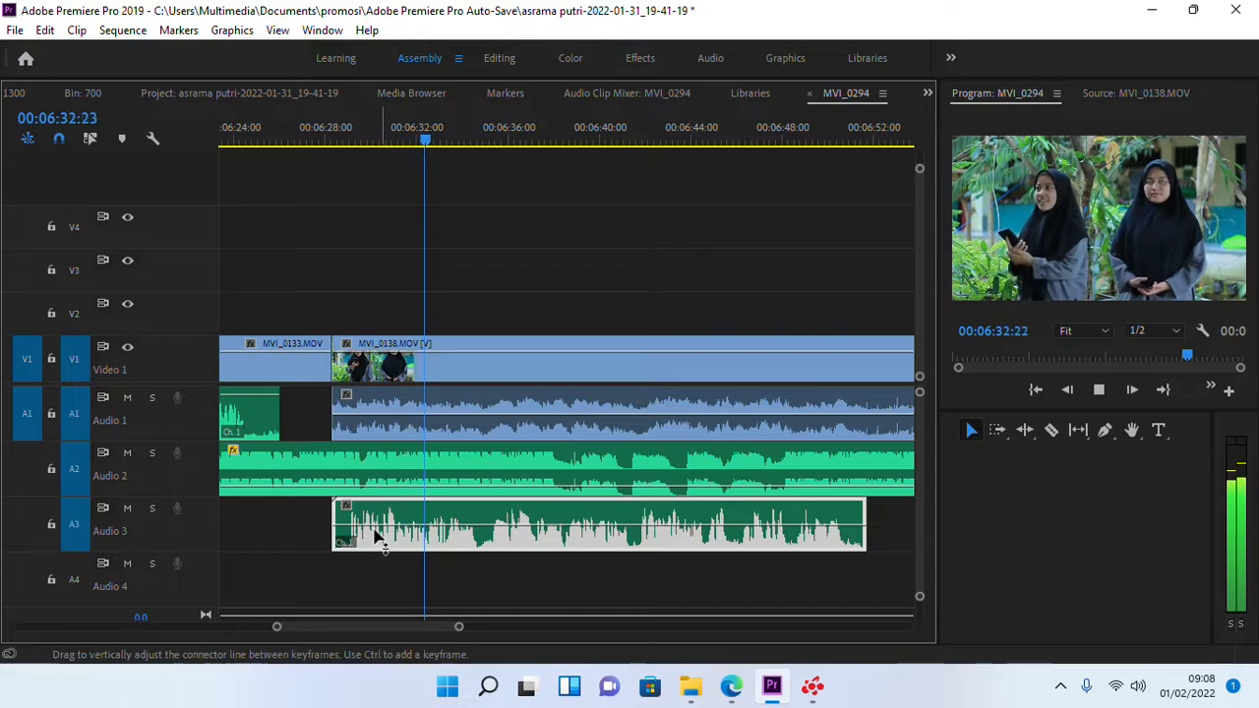
scroll(342, 518, up, 5)
key(space)
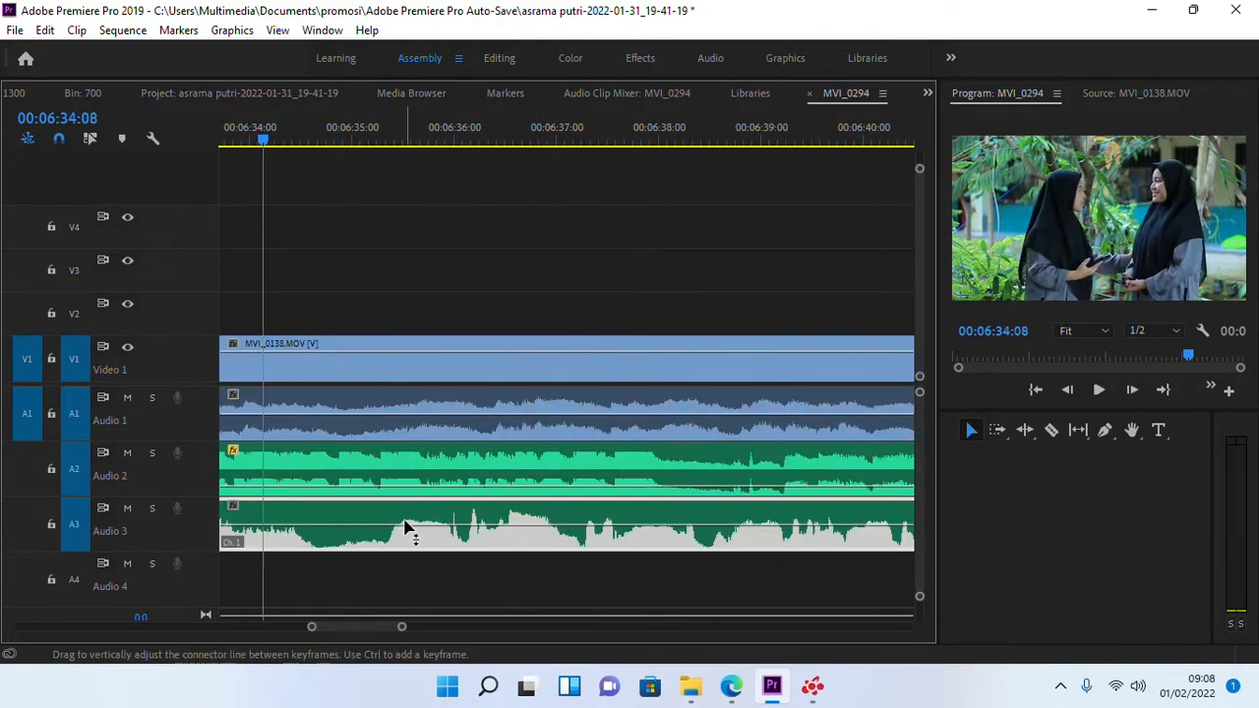
drag(455, 515, 470, 521)
- Nudge the A3 recording a few frames later, moving its waveform peak to about 00:06:36:25, and replay MVI_0138 from its start
scroll(482, 521, up, 3)
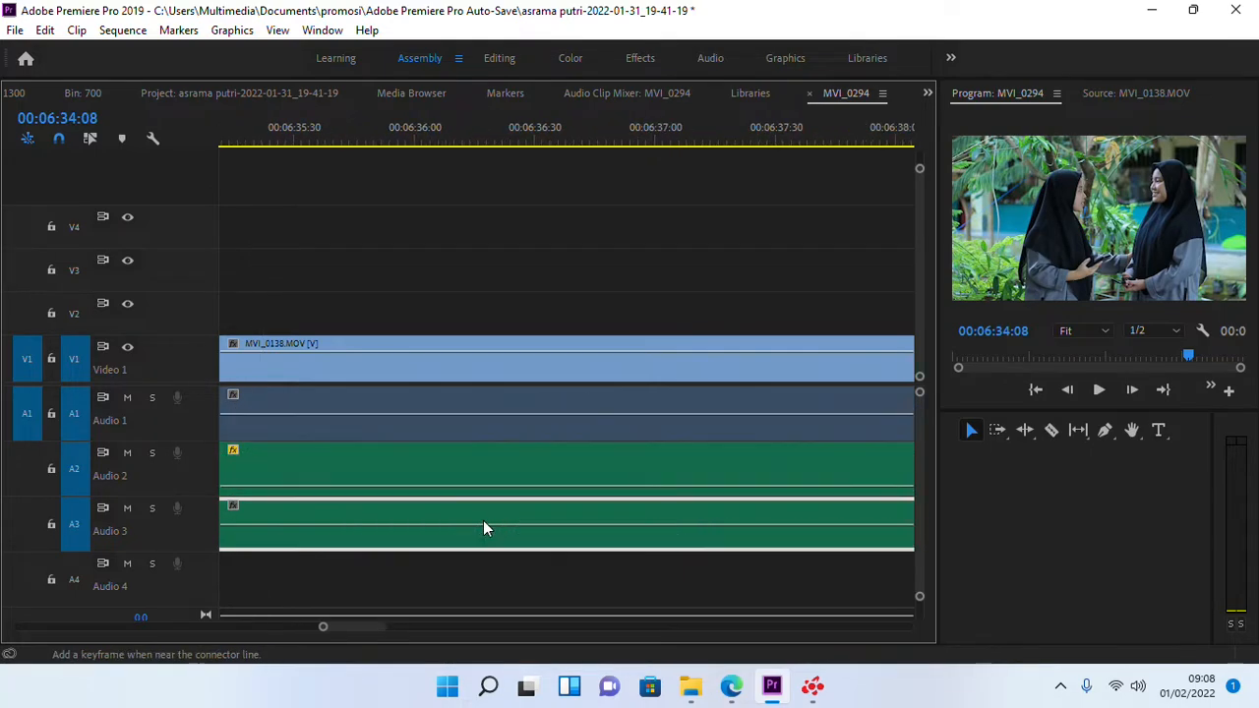
scroll(489, 516, up, 2)
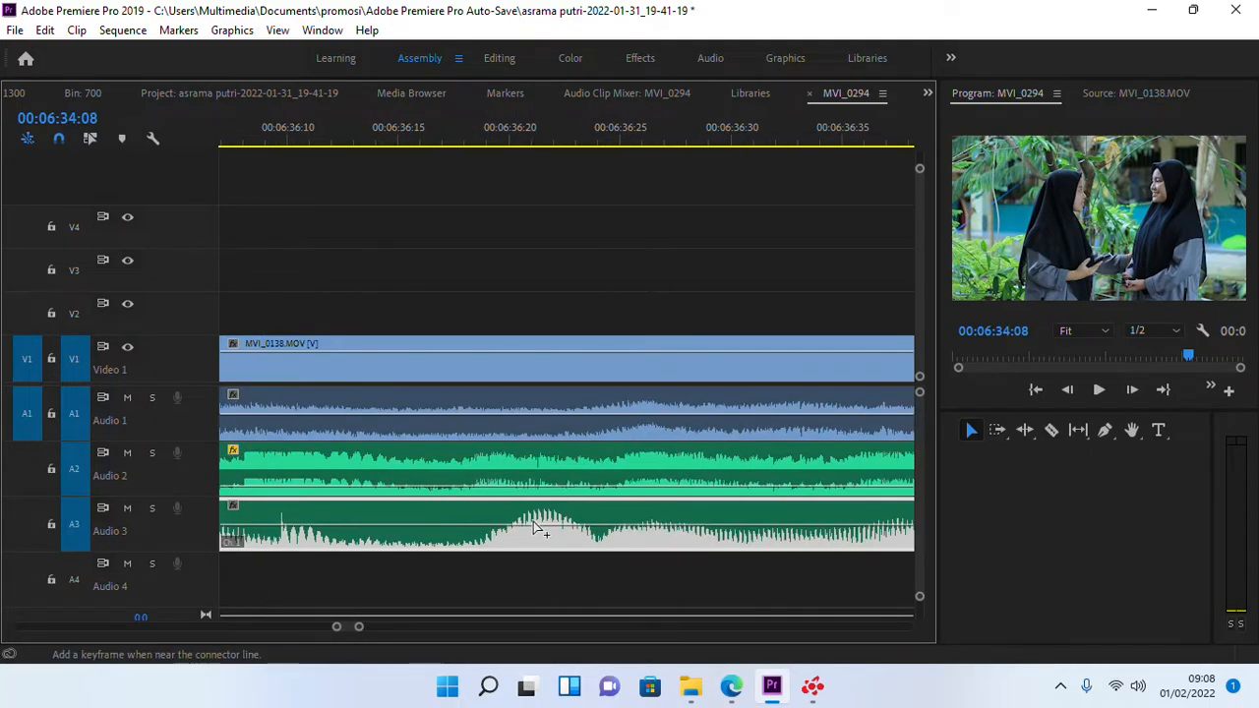
drag(514, 513, 563, 516)
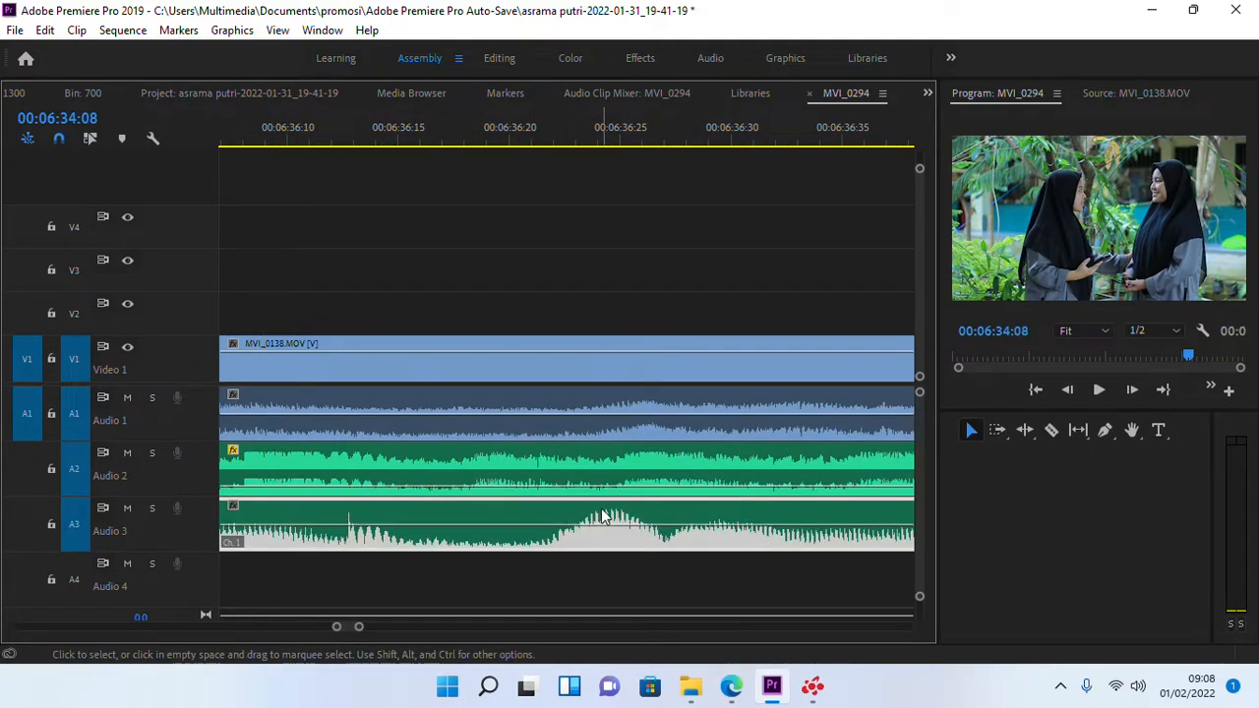
scroll(590, 510, down, 2)
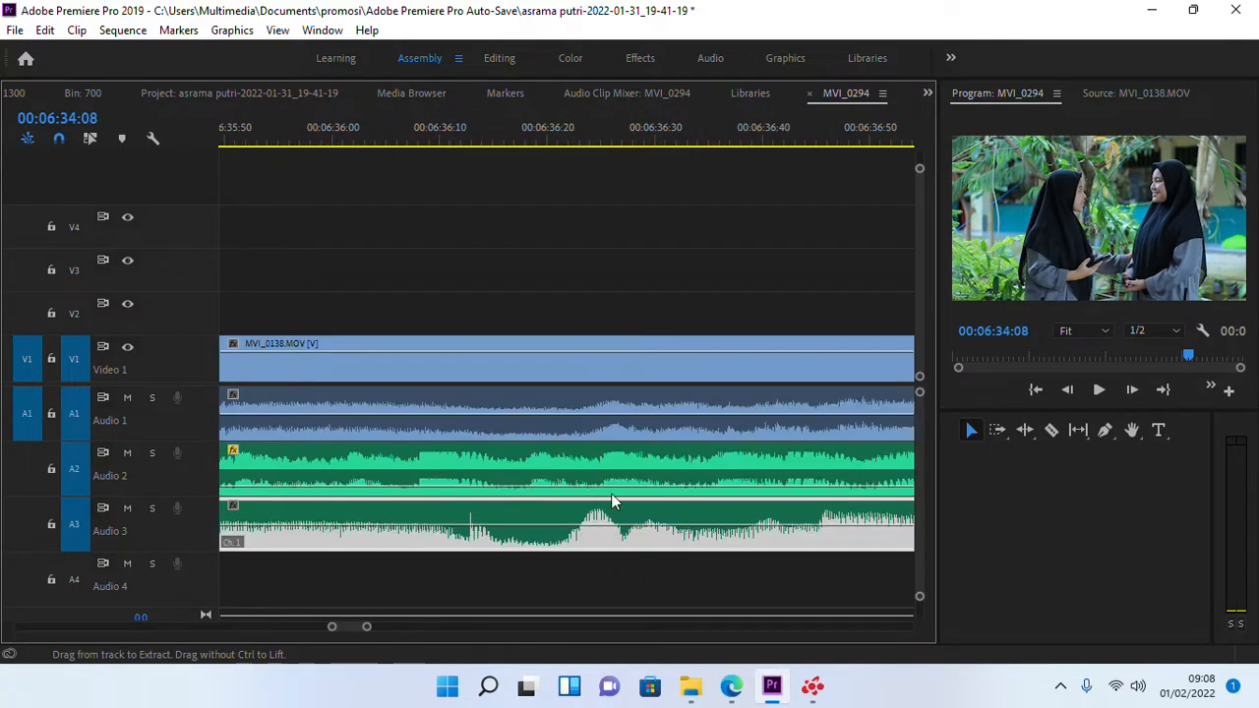
scroll(590, 511, up, 2)
drag(554, 514, 578, 516)
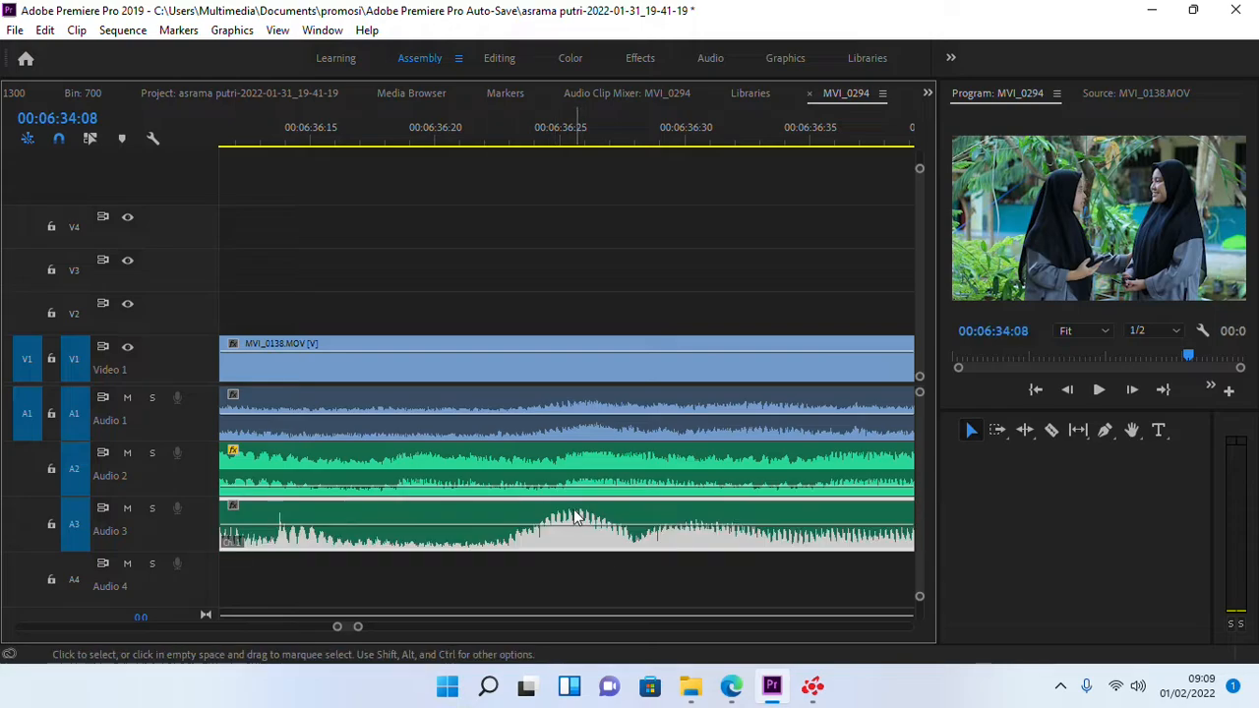
scroll(567, 487, down, 5)
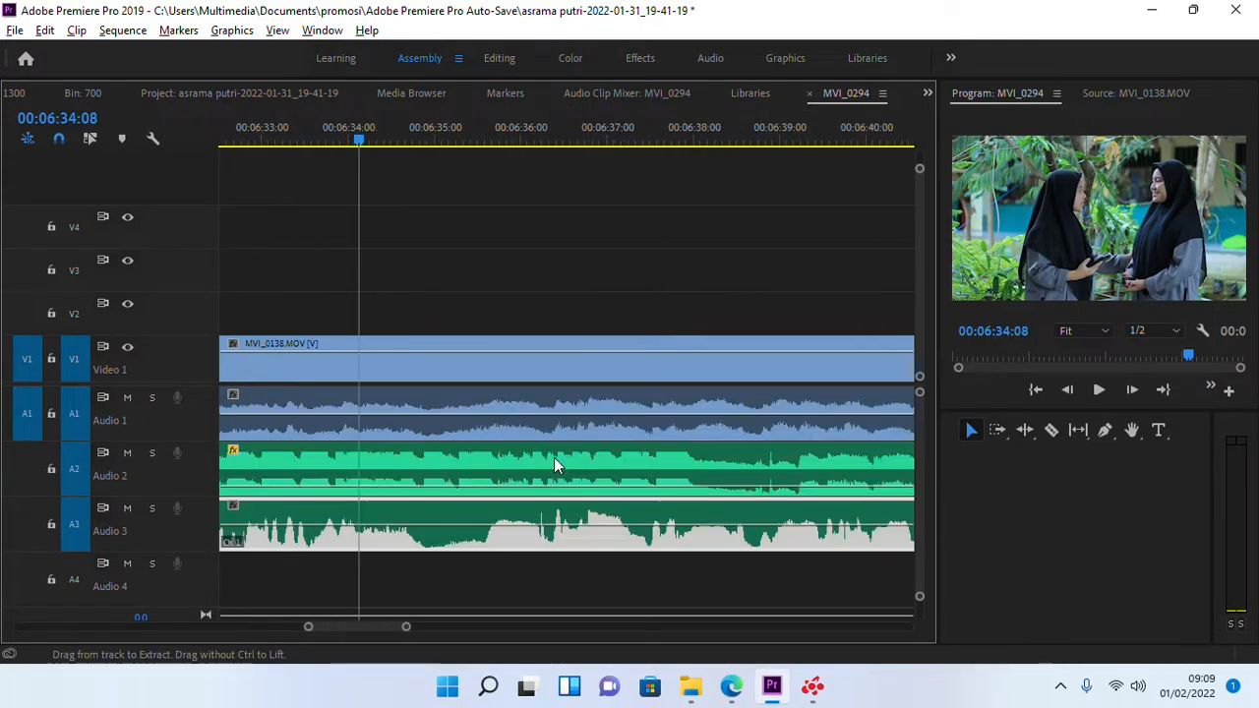
scroll(554, 460, down, 2)
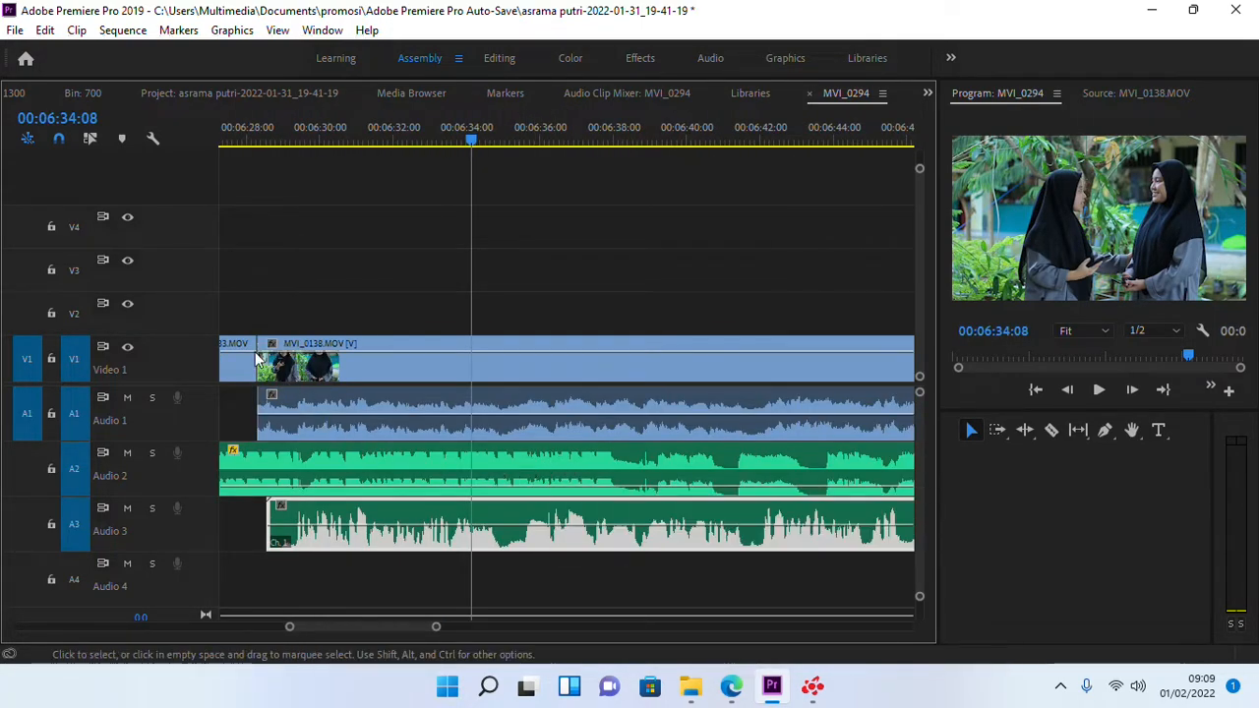
click(277, 118)
key(space)
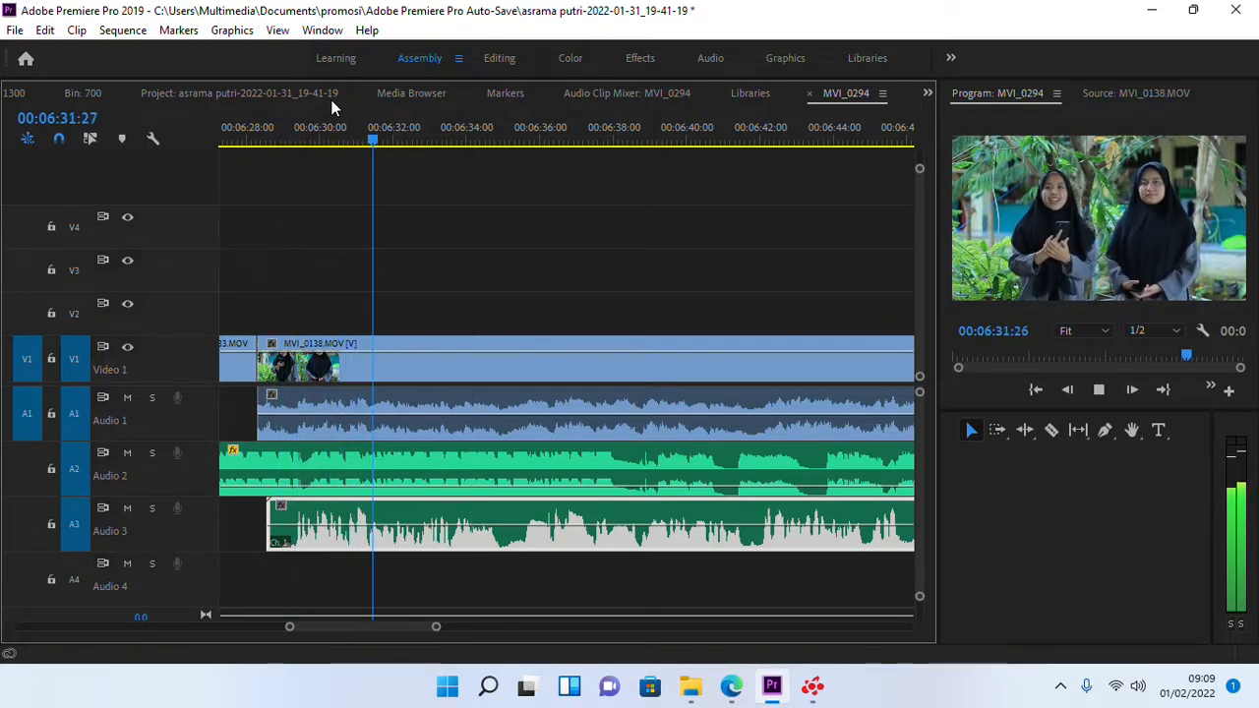
- Mute Audio 1 and play MVI_0138.MOV to its end to check the Audio 3 voice recording against the picture
click(126, 398)
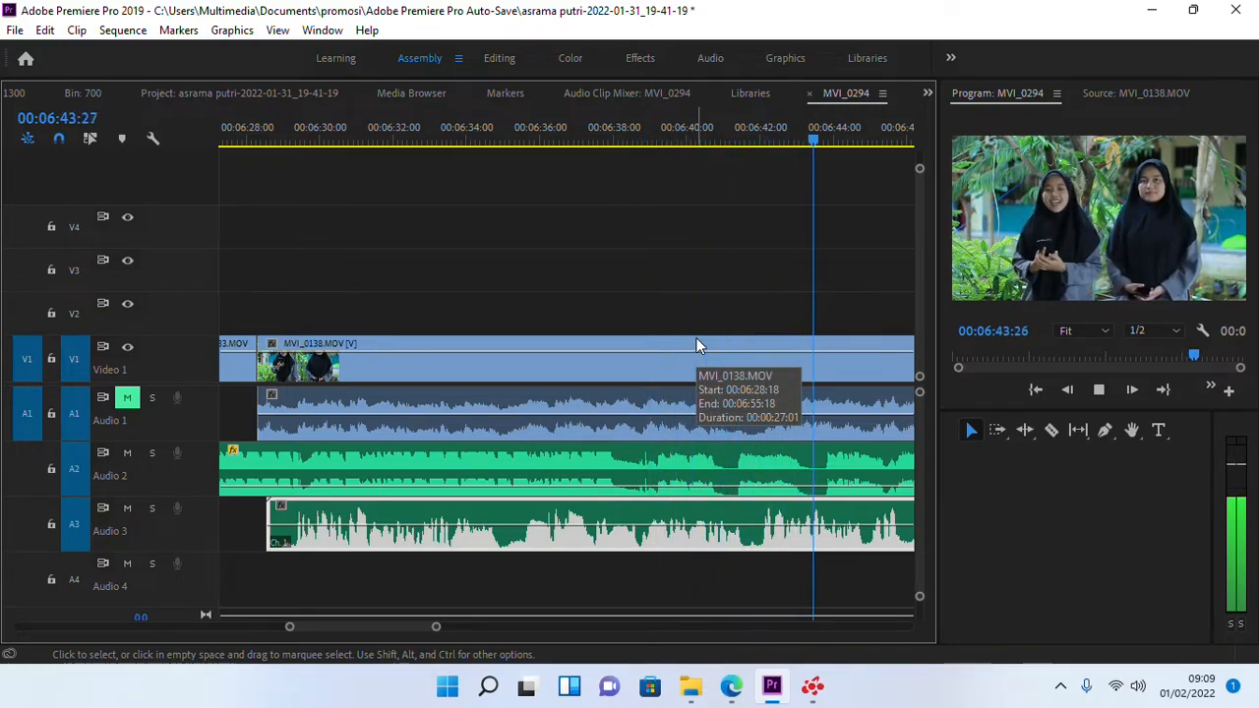
scroll(705, 396, down, 3)
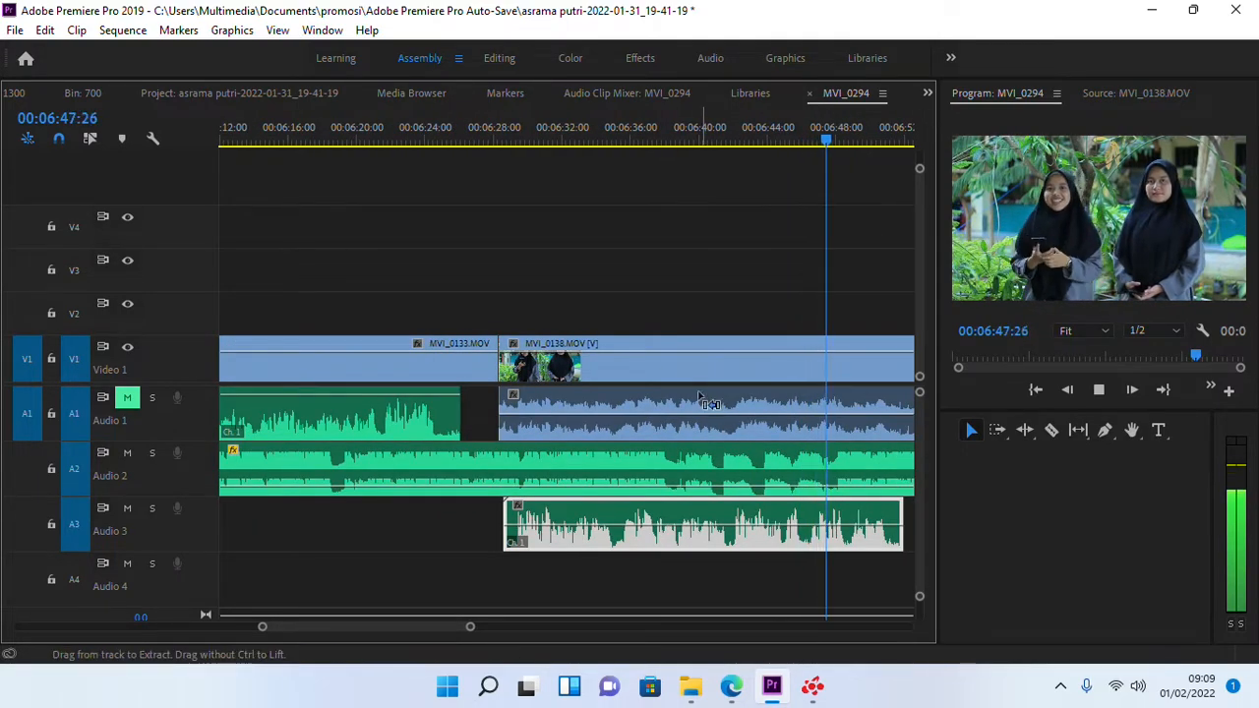
scroll(710, 455, down, 2)
scroll(777, 458, up, 2)
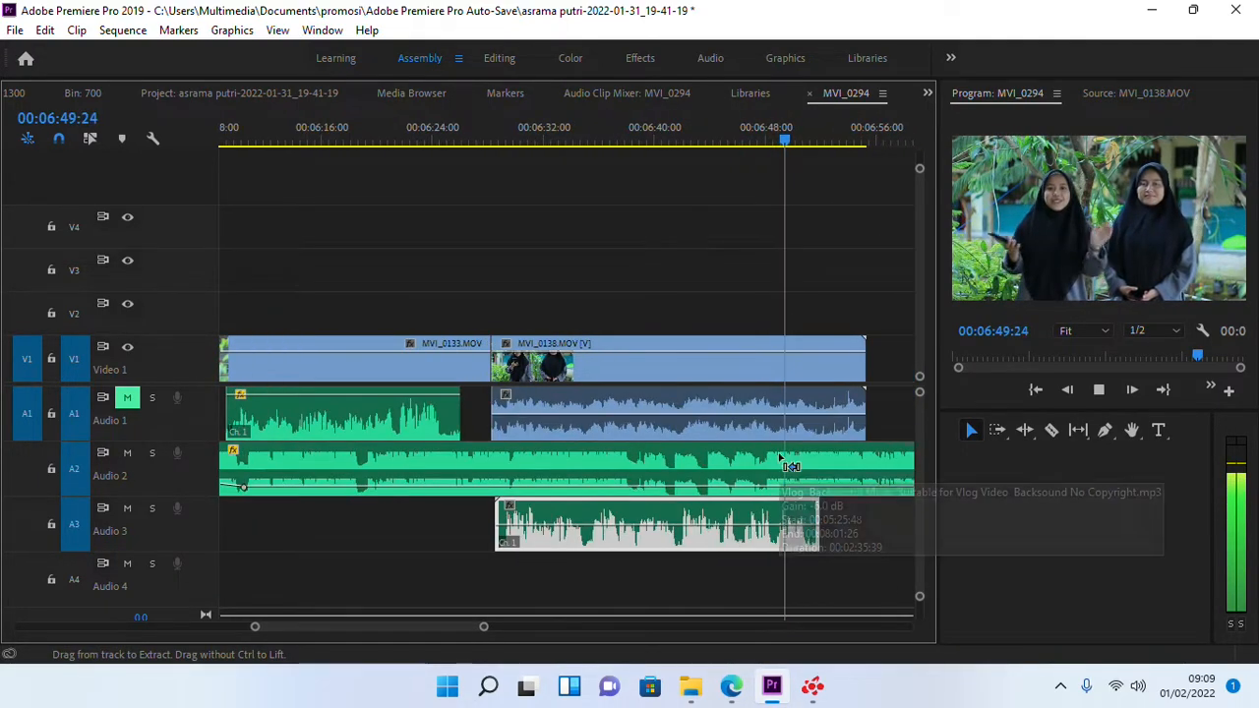
scroll(779, 458, down, 3)
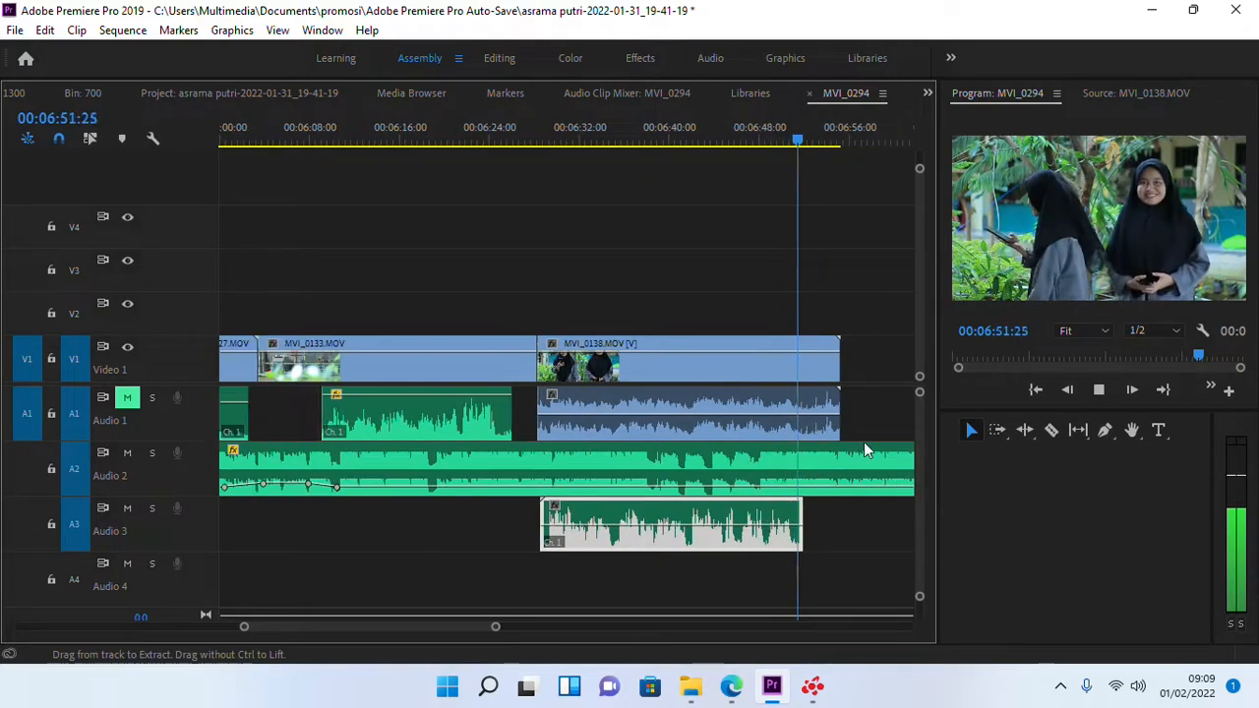
scroll(865, 439, up, 2)
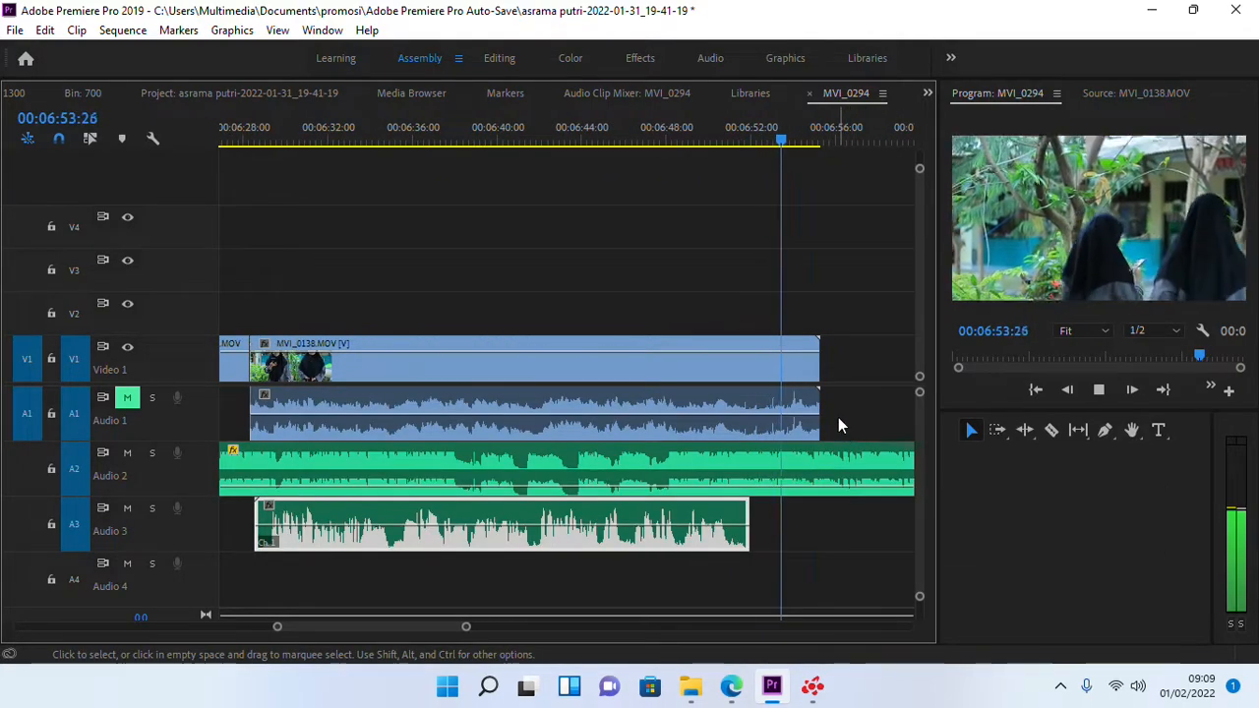
- Replace MVI_0138.MOV's camera audio on Audio 1 with the voice recording from Audio 3, and unmute Audio 1
click(780, 380)
drag(817, 413, 734, 413)
key(Delete)
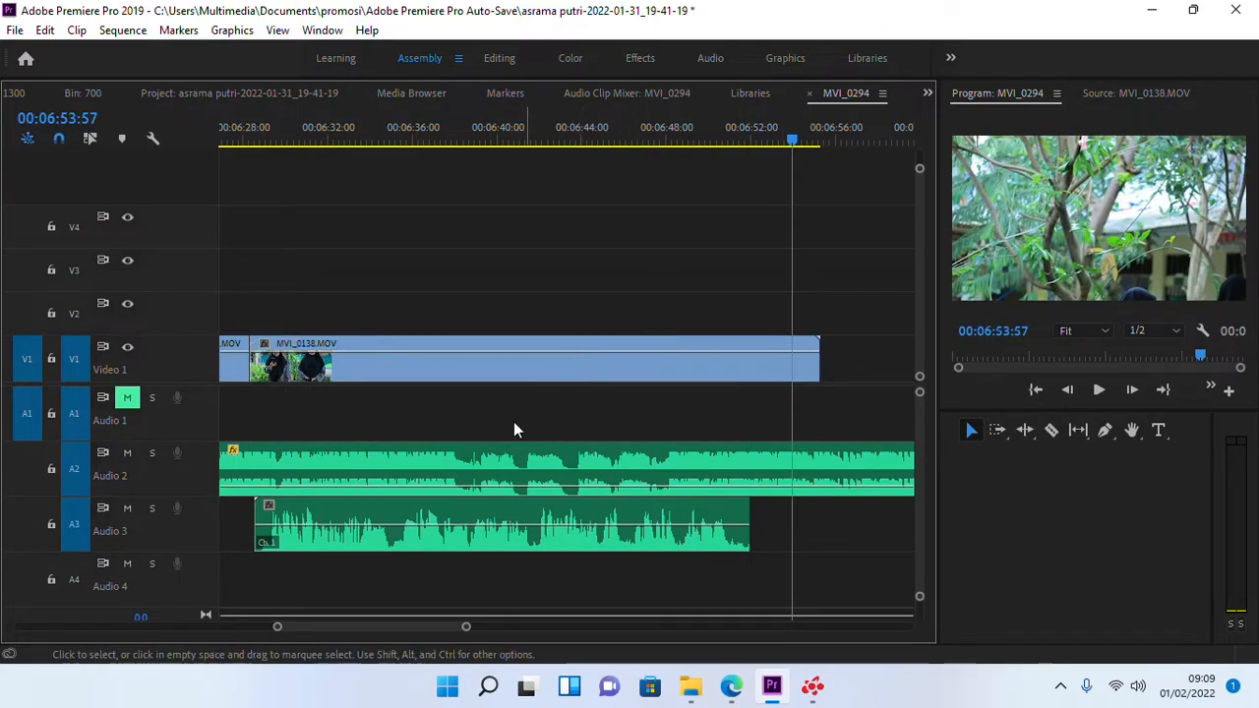
drag(457, 516, 461, 414)
click(127, 397)
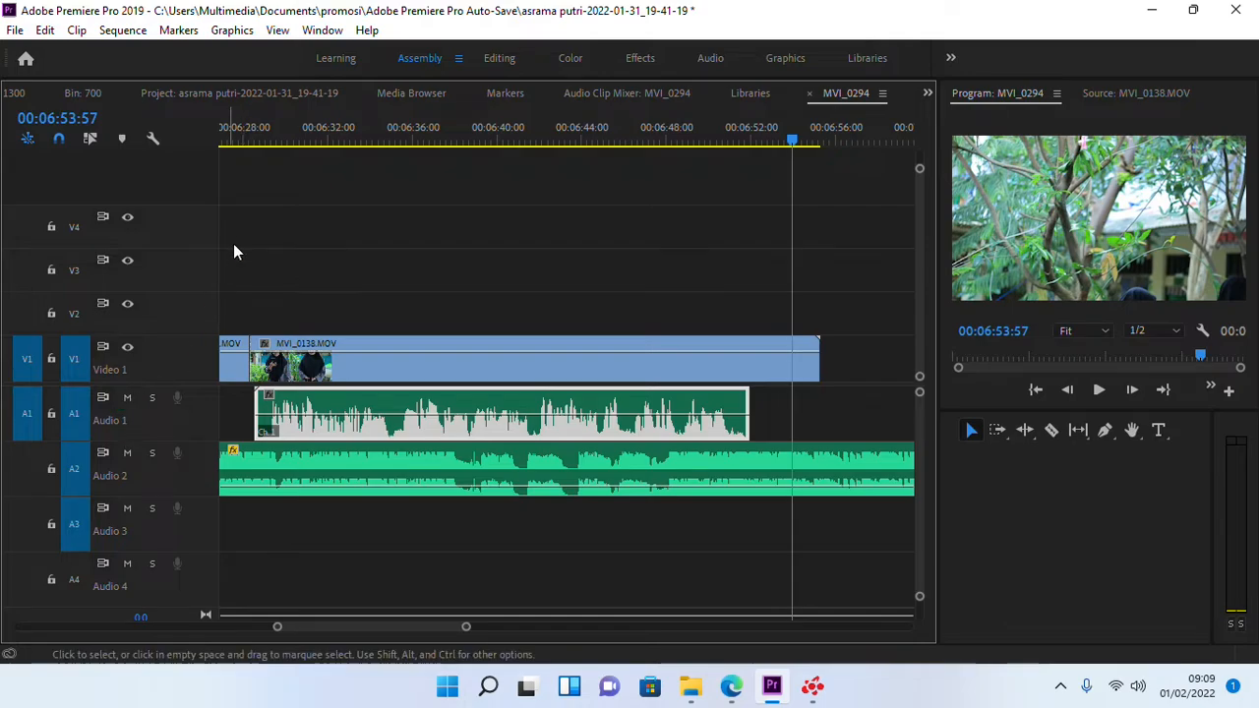
- Add two volume keyframes to the Audio 2 music near the voice recording's end, raise the second, and play the ending
click(484, 131)
key(space)
click(670, 131)
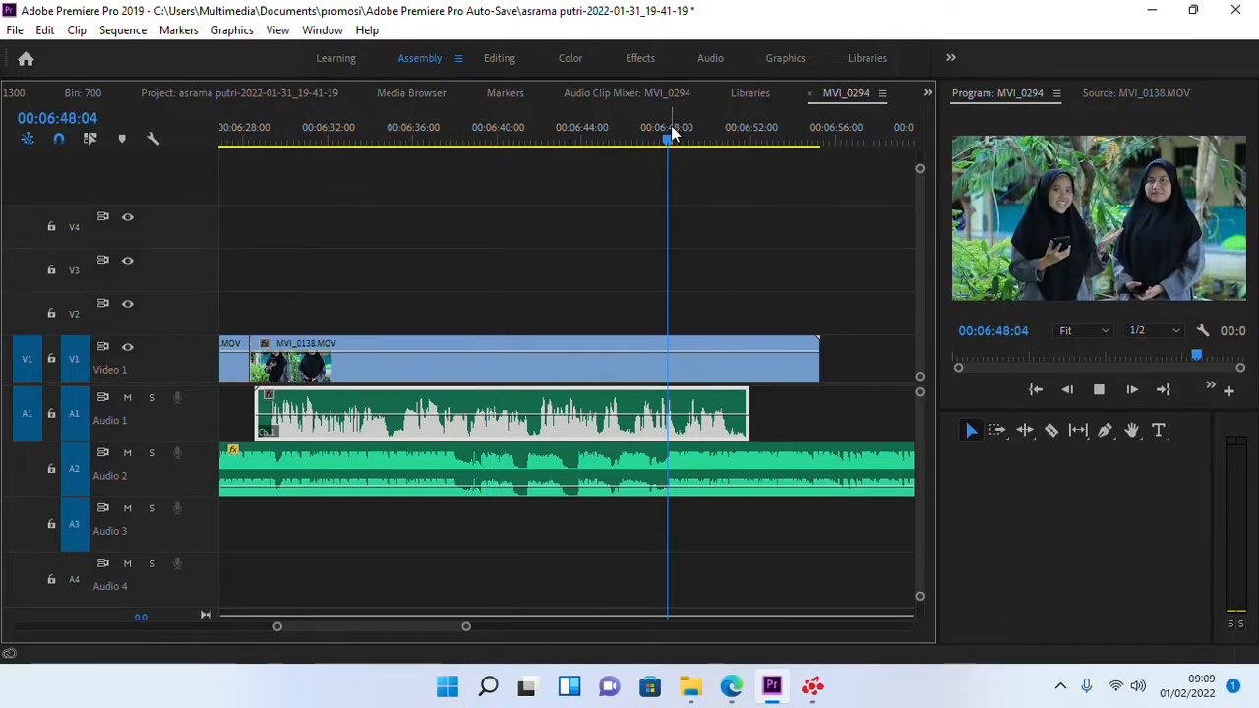
key(space)
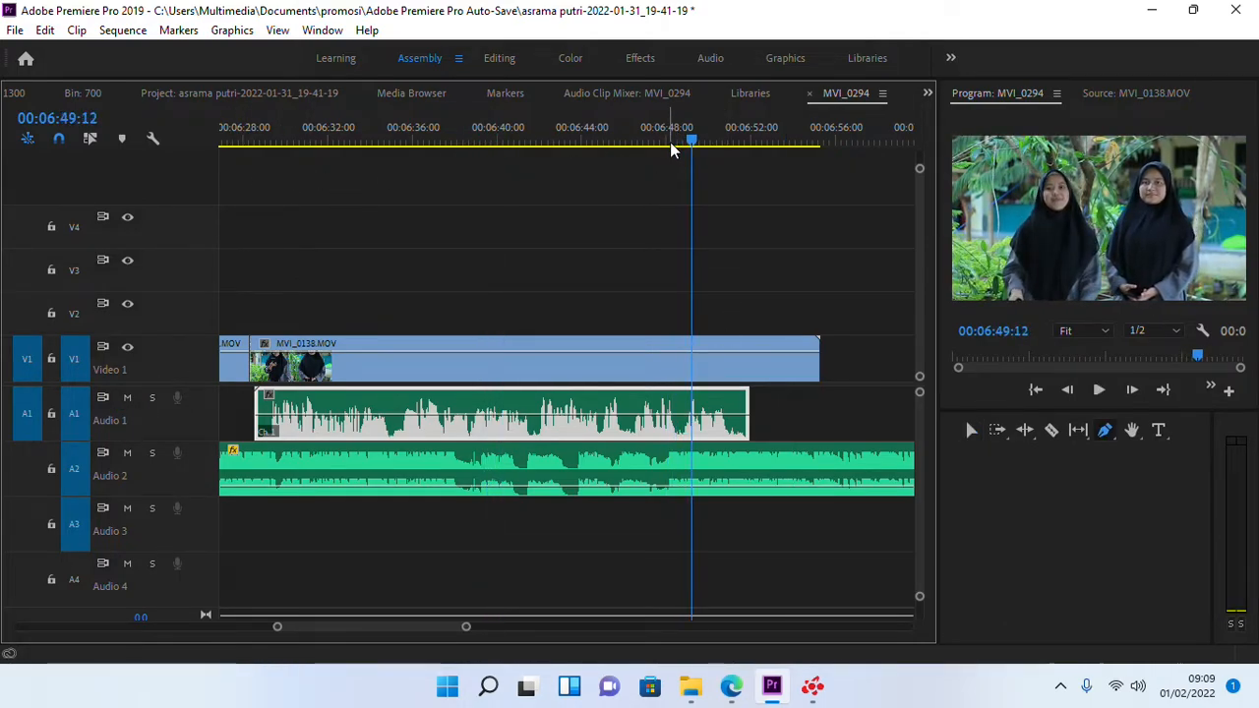
click(723, 487)
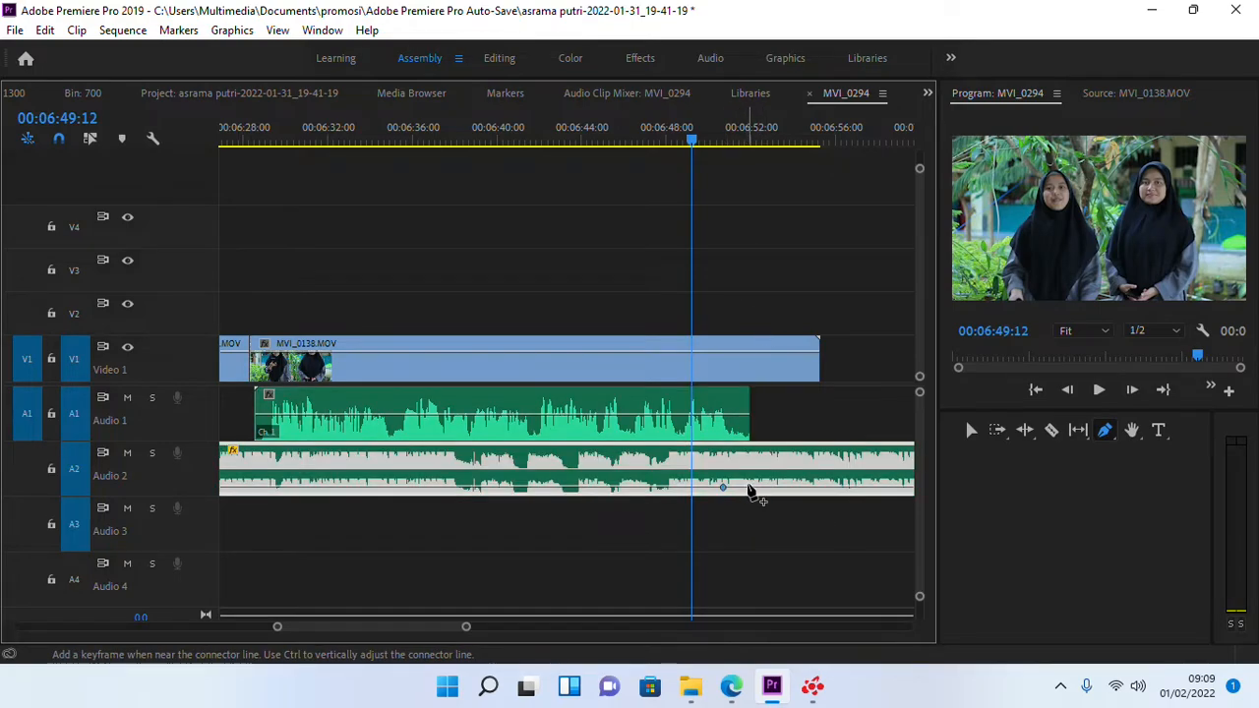
drag(749, 487, 751, 478)
key(space)
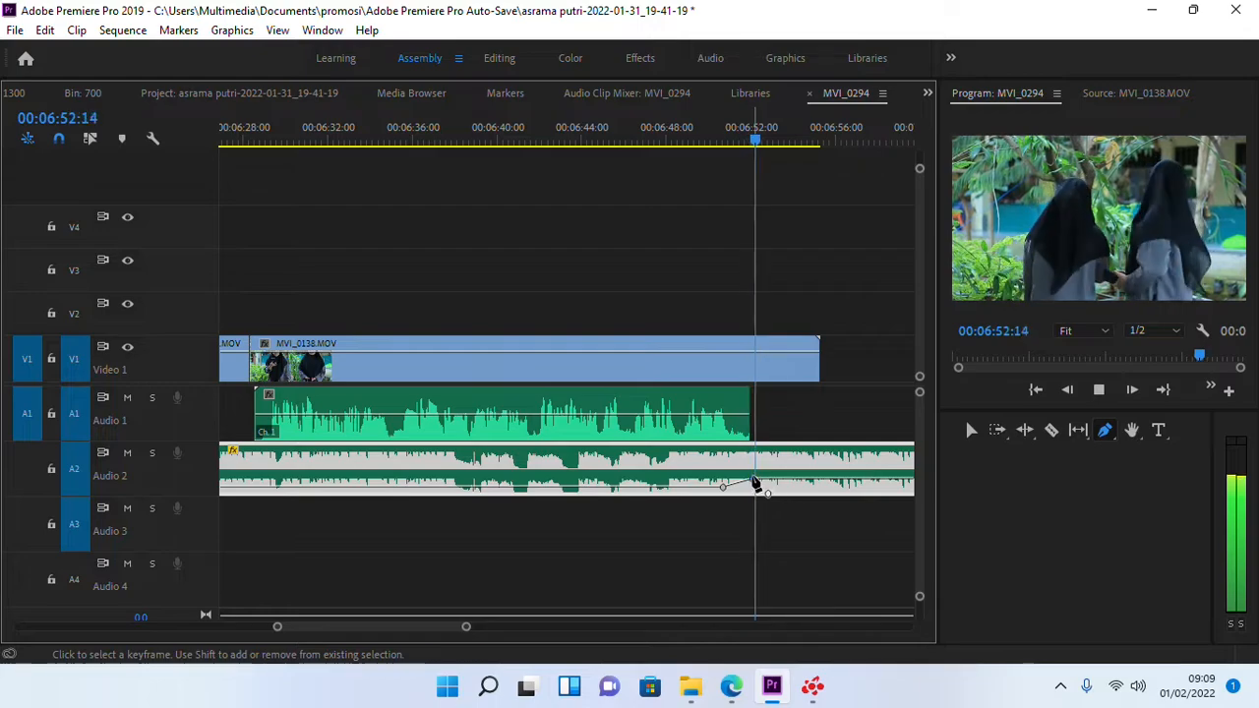
scroll(743, 431, down, 3)
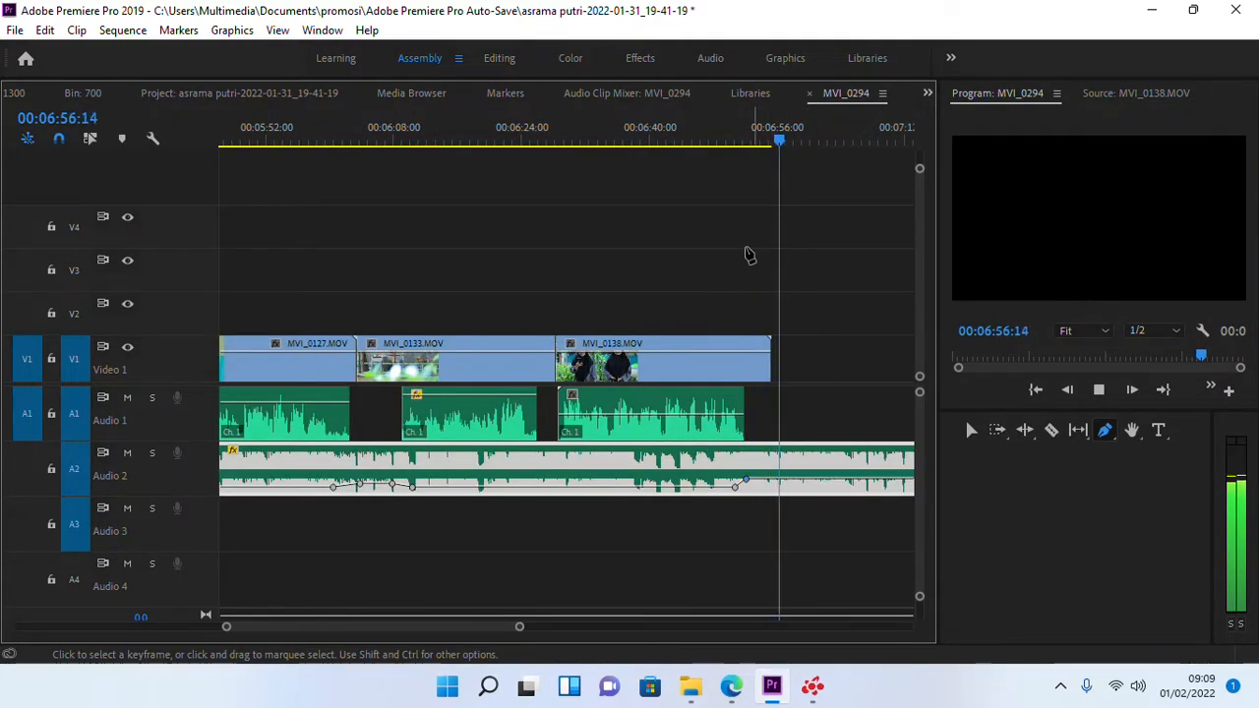
scroll(753, 265, down, 4)
scroll(716, 292, down, 4)
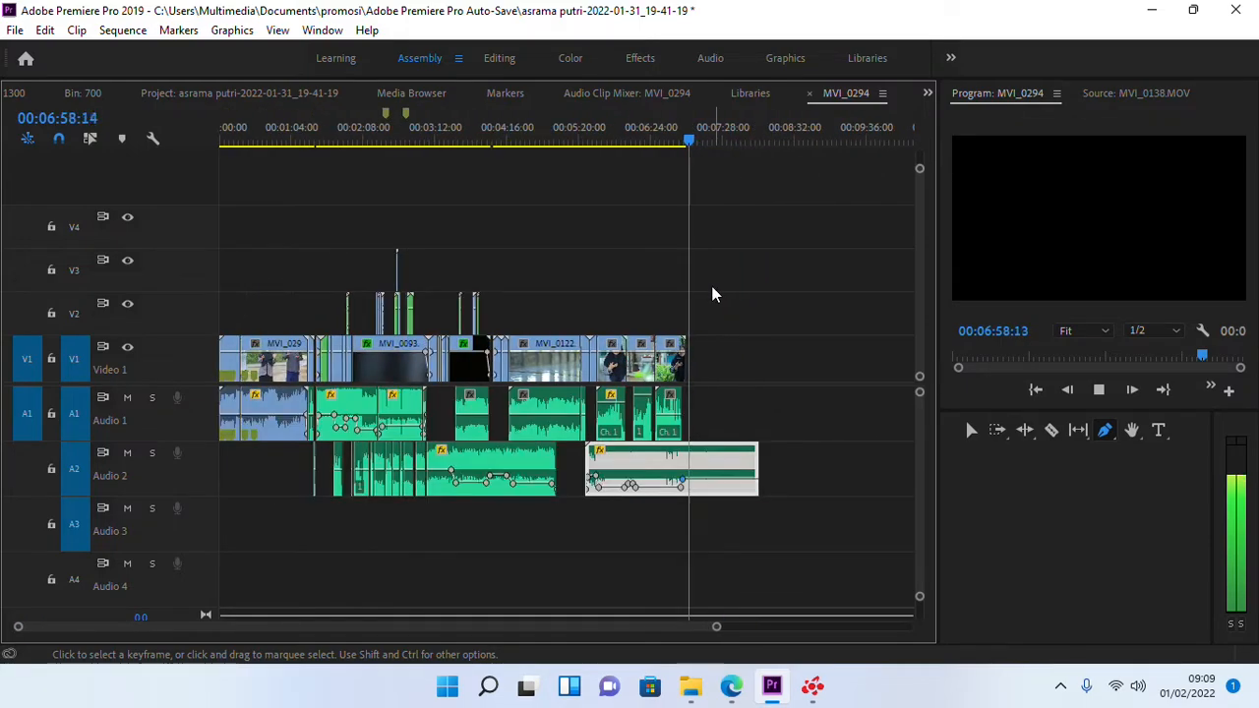
key(space)
- Switch to the Editing workspace and shrink the audio and video track heights so all tracks fit
drag(920, 392, 919, 354)
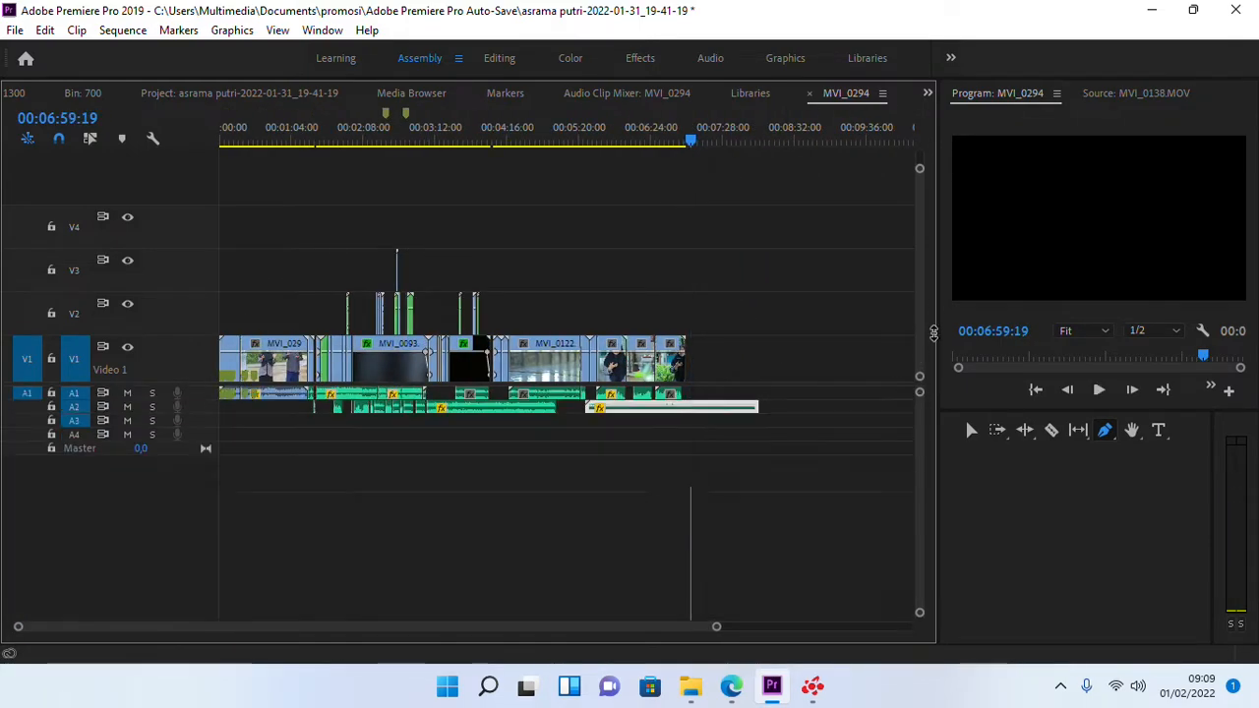
scroll(598, 245, down, 3)
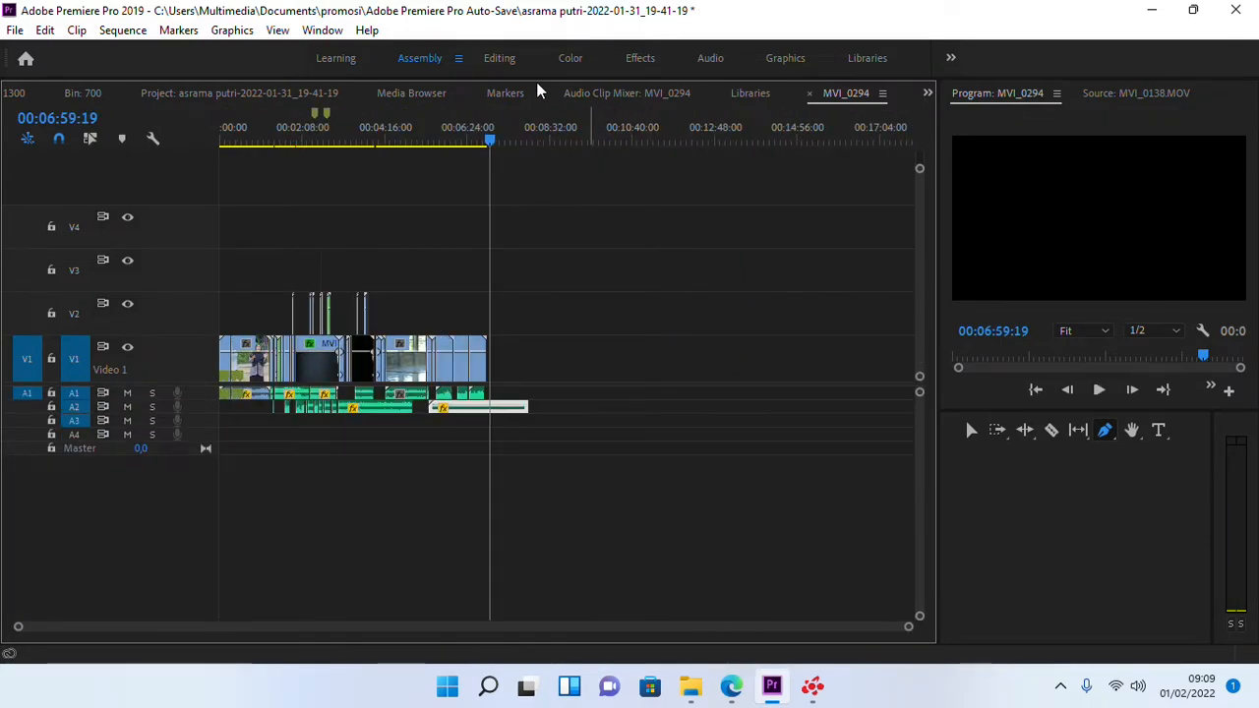
click(499, 58)
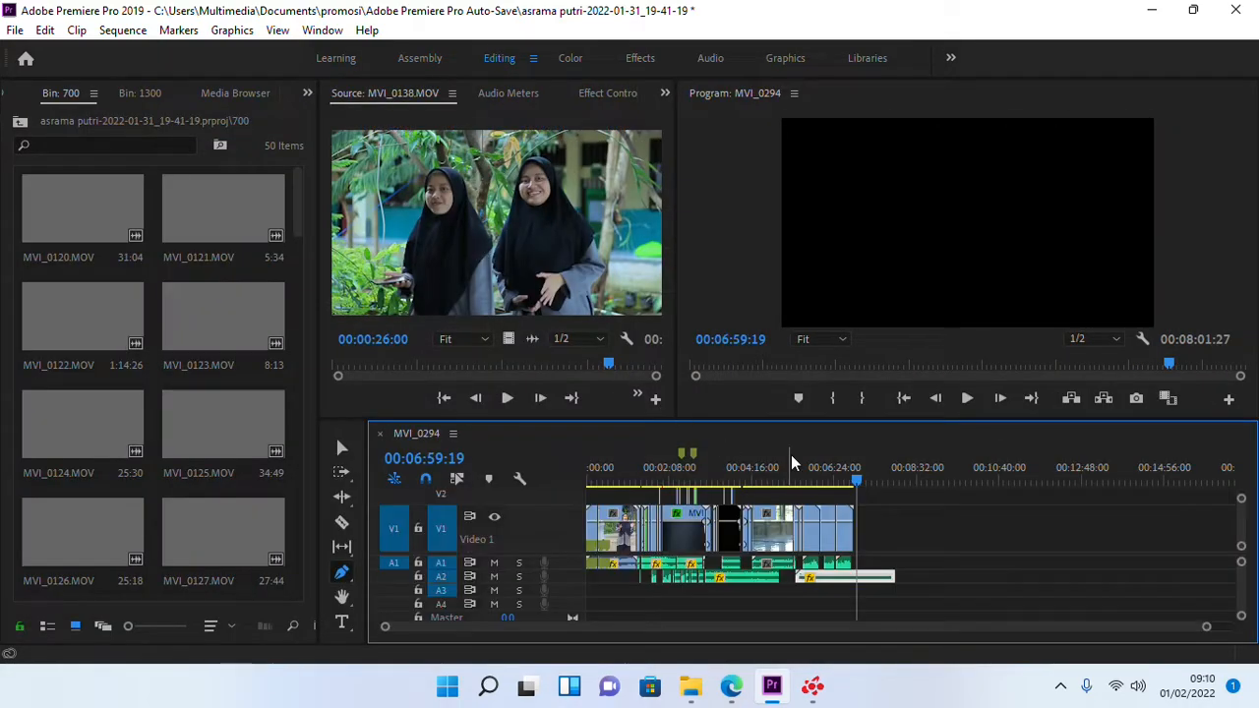
drag(1242, 498, 1237, 437)
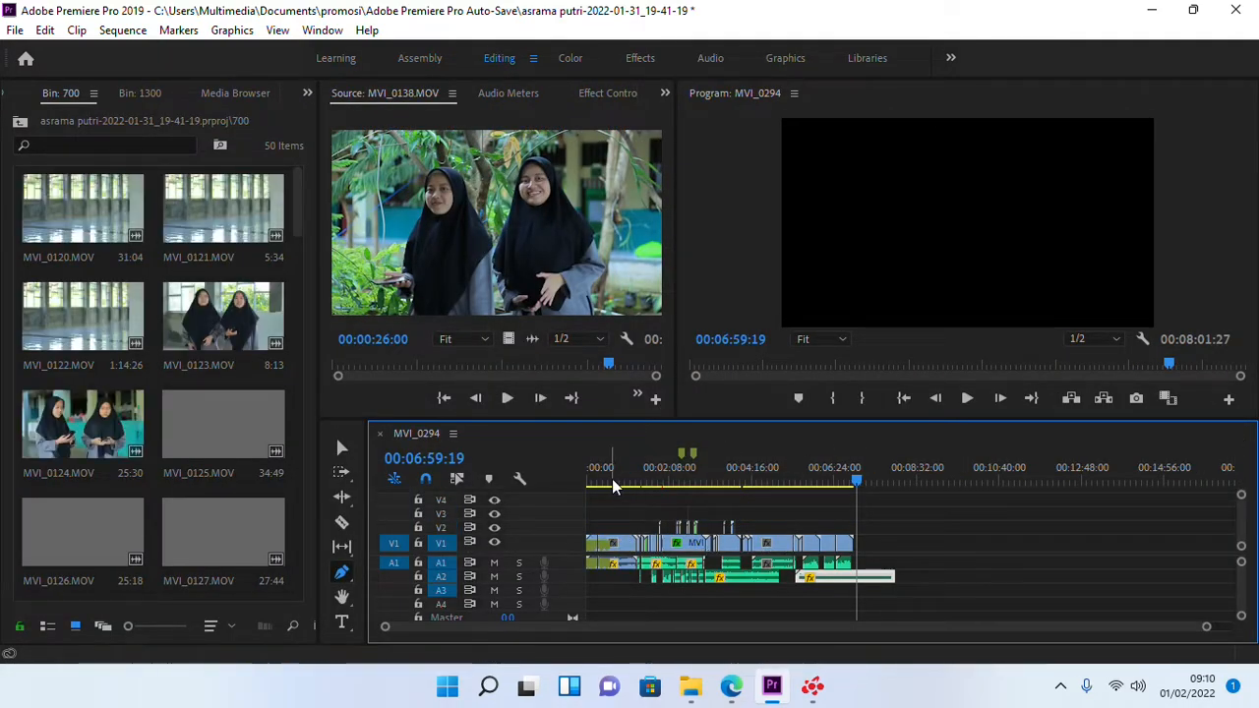
scroll(616, 483, down, 1)
- Play the MVI_0294 sequence from its start, then spot-check the MVI_0138.MOV and MVI_0122.MOV sections
drag(822, 476, 558, 503)
key(space)
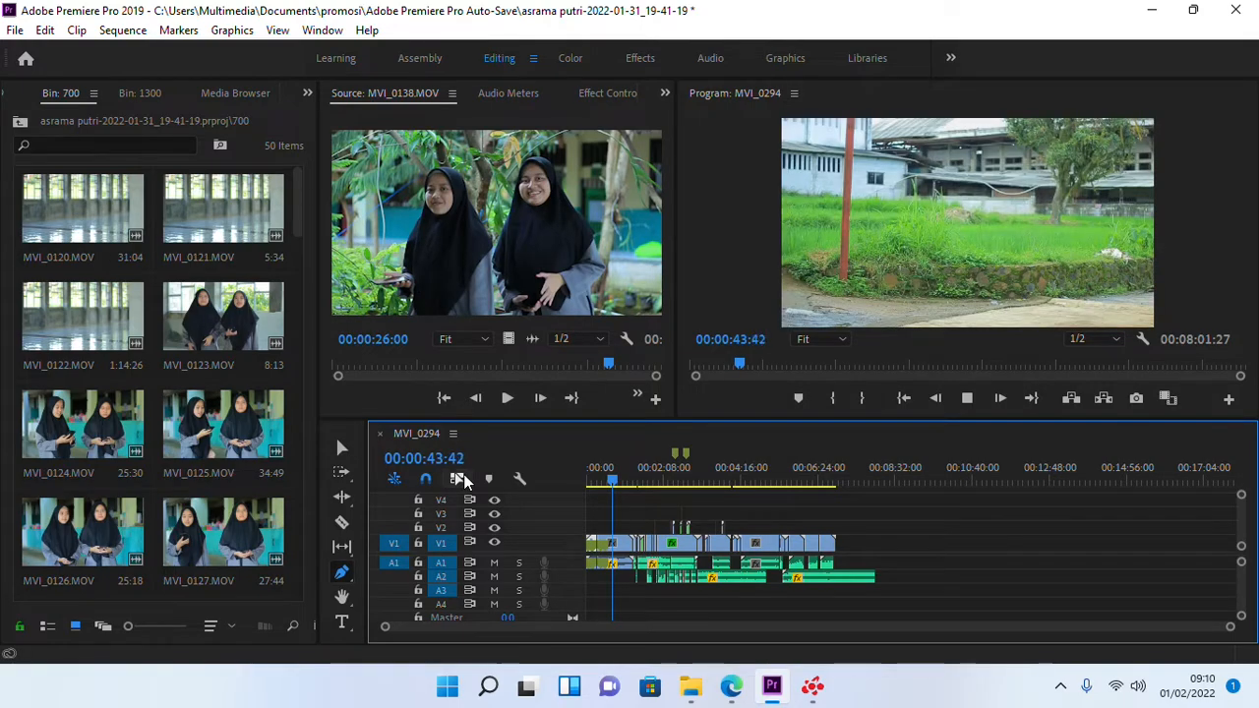
click(795, 478)
click(827, 478)
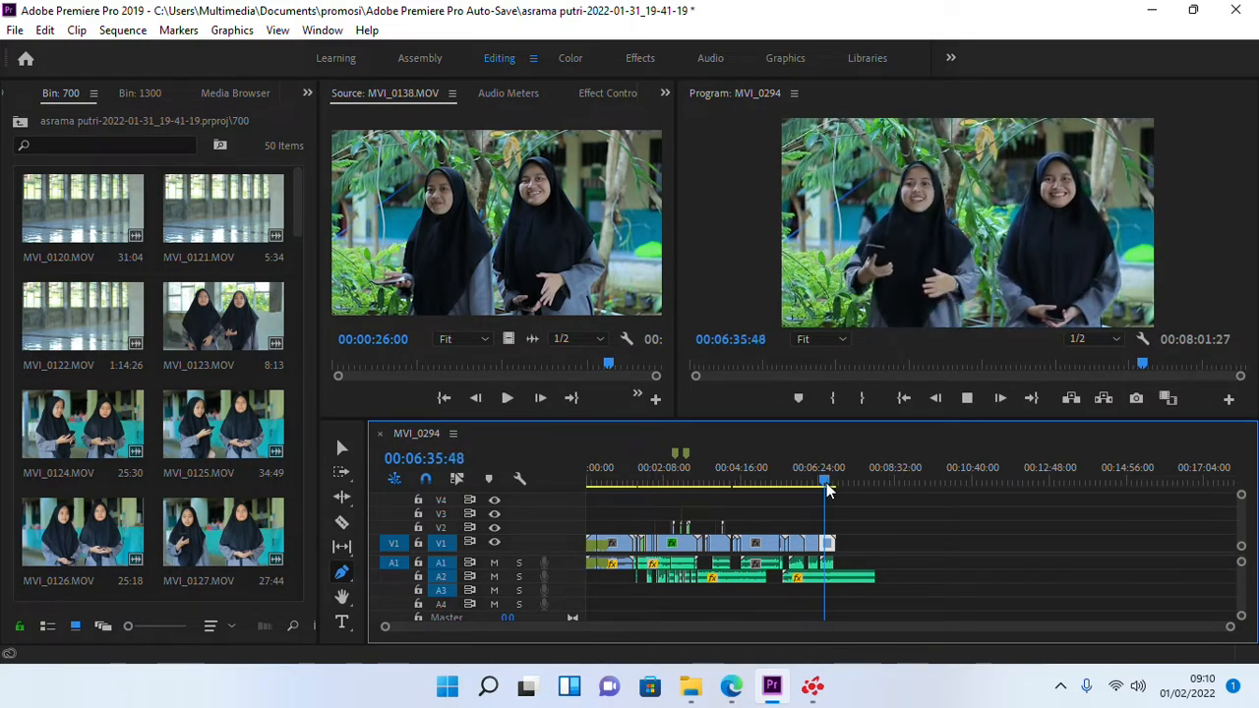
key(space)
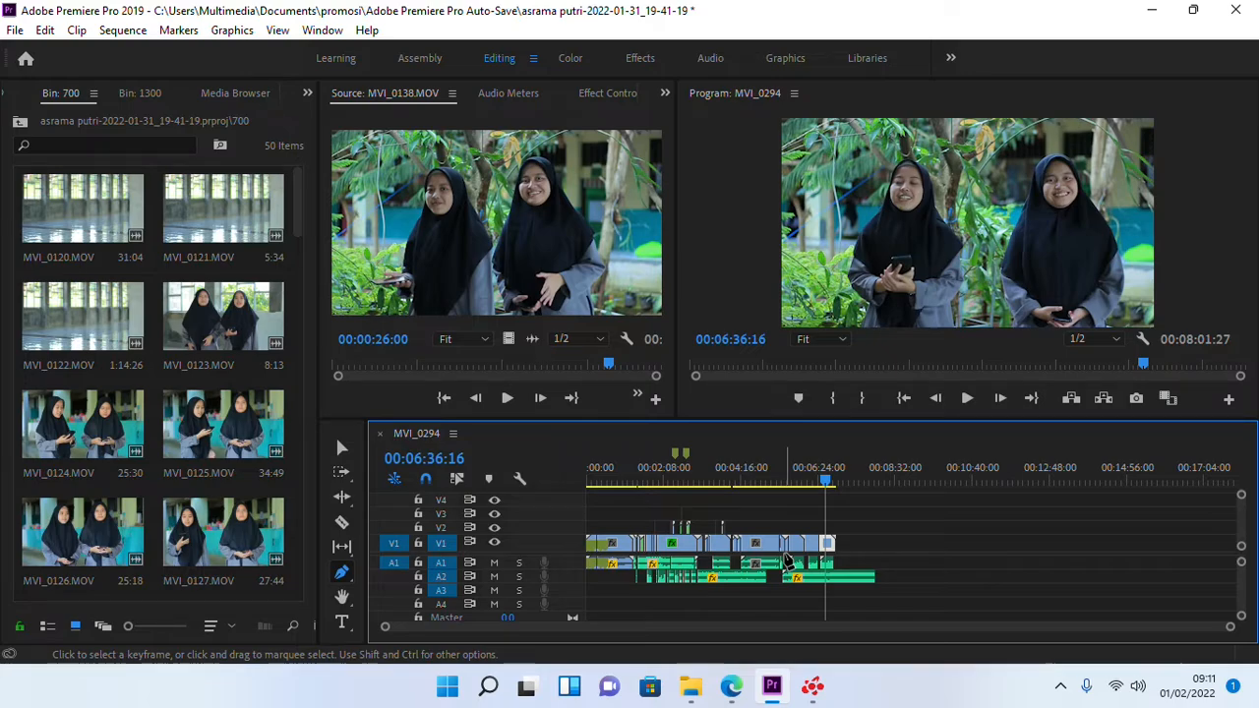
scroll(820, 562, up, 5)
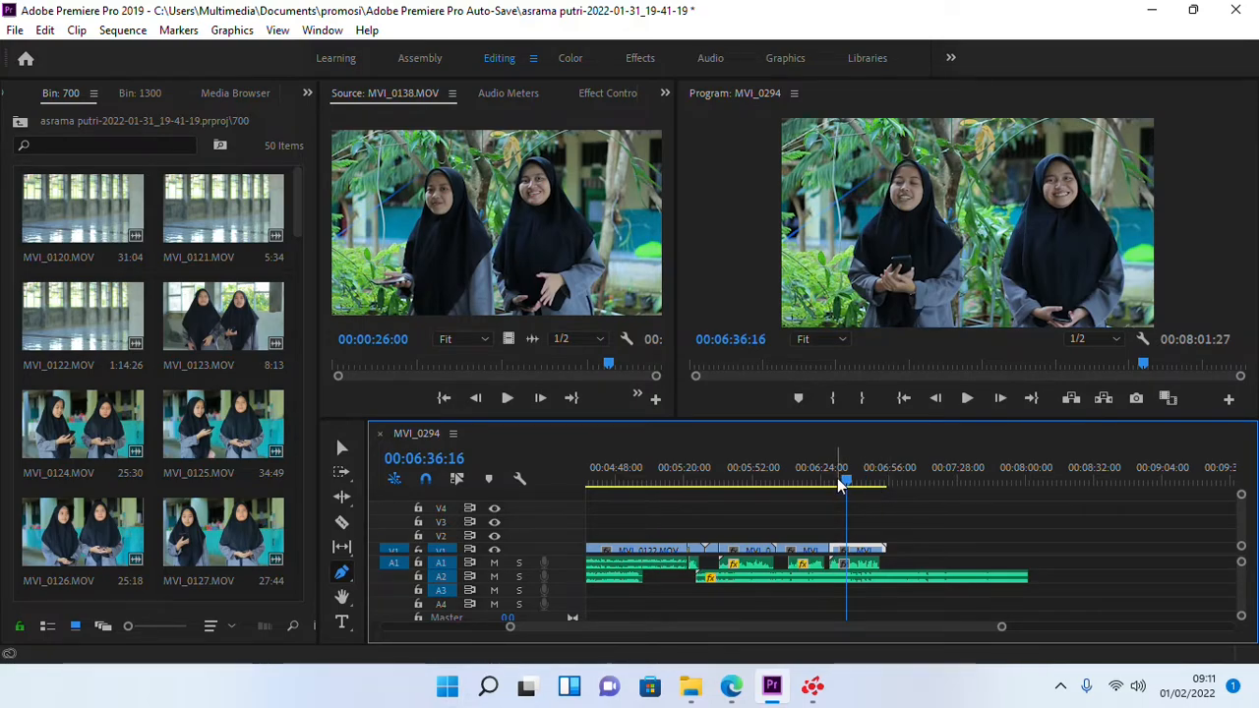
key(v)
drag(841, 485, 772, 490)
key(minus)
key(minus)
key(minus)
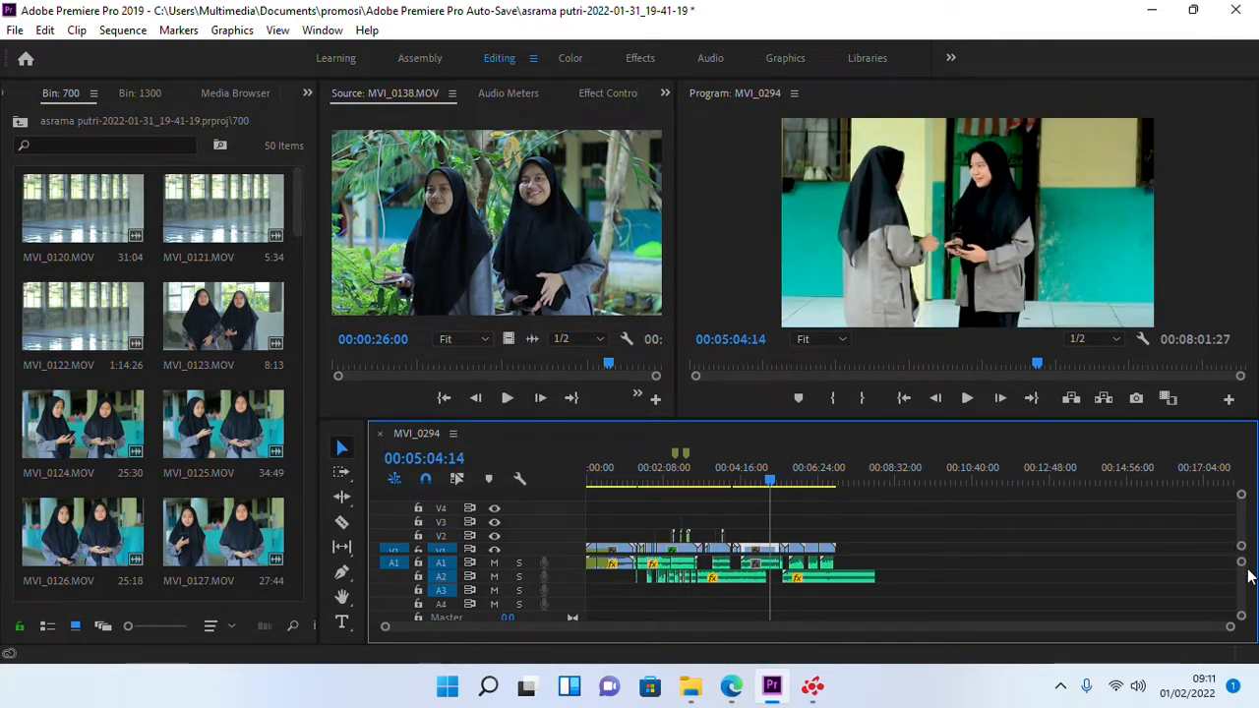
- Enlarge the video track height to show thumbnails on Video 1, and scrub within MVI_0122.MOV
drag(1240, 495, 1241, 500)
scroll(693, 534, up, 3)
scroll(693, 530, up, 3)
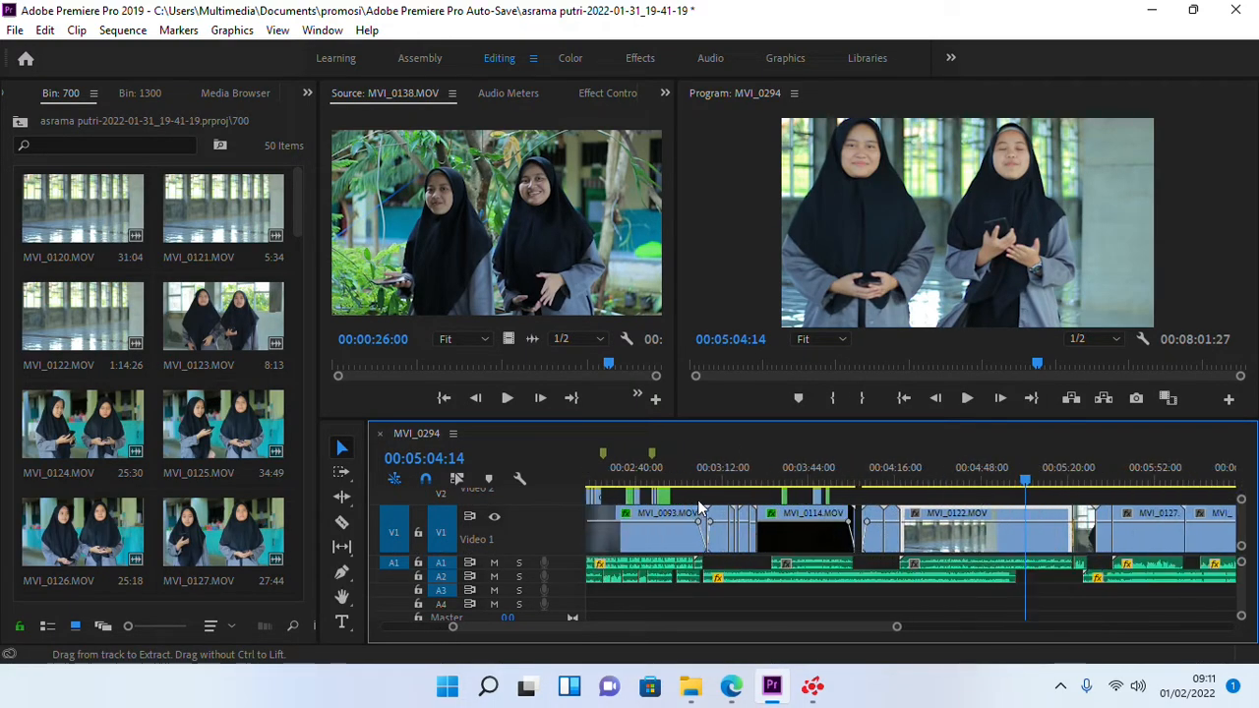
scroll(772, 508, down, 6)
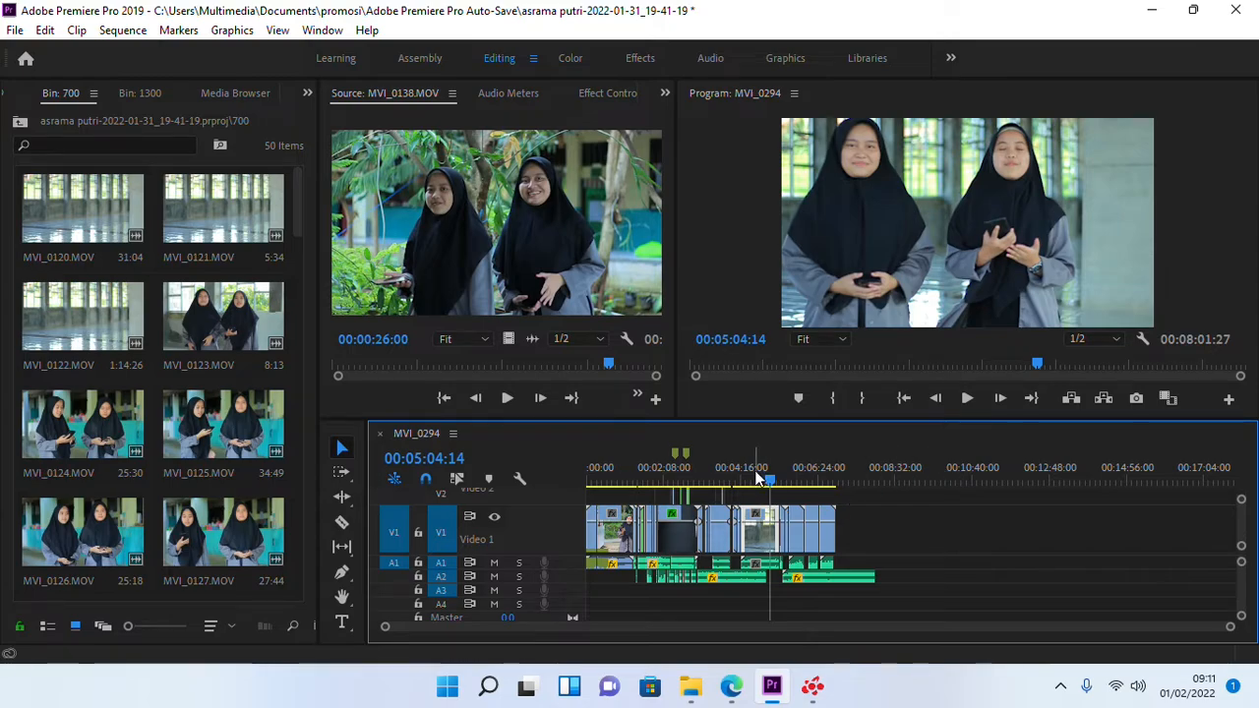
mouse_move(757, 478)
mouse_down()
mouse_move(675, 478)
mouse_move(771, 478)
mouse_up()
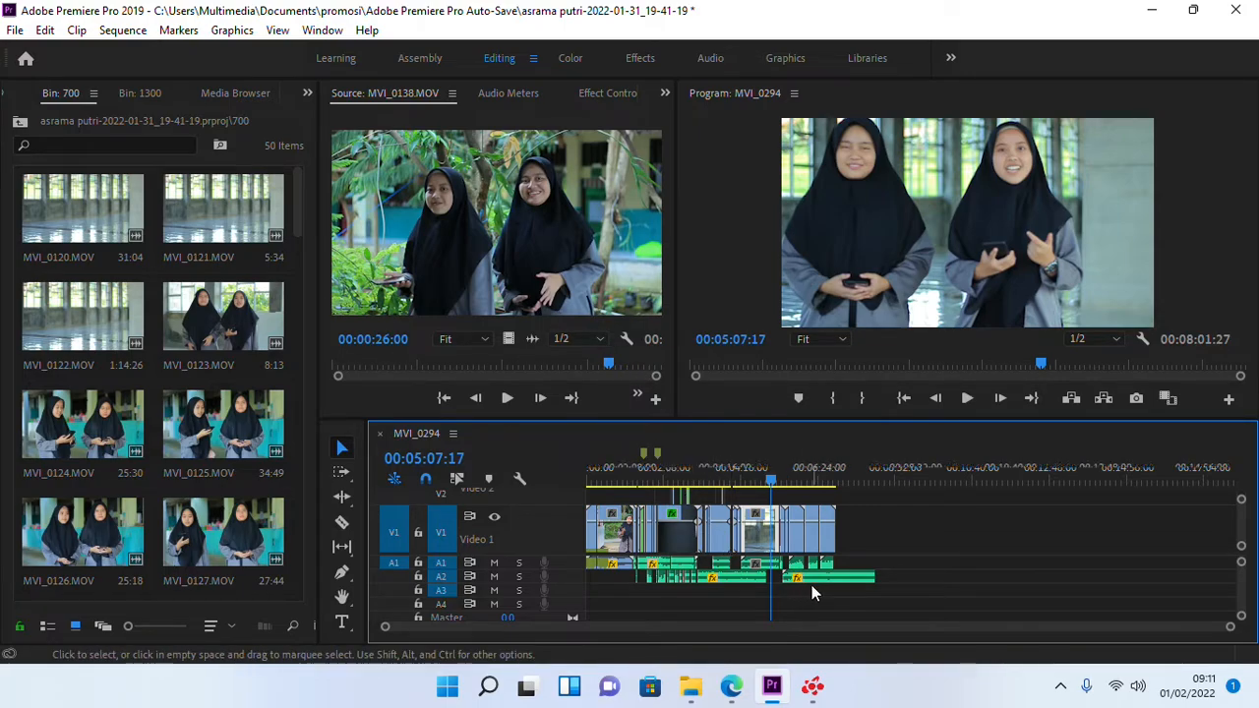
- Review the closing section from just before MVI_0127.MOV through MVI_0133.MOV and MVI_0138.MOV to the end of the video
scroll(812, 585, up, 3)
scroll(805, 577, up, 4)
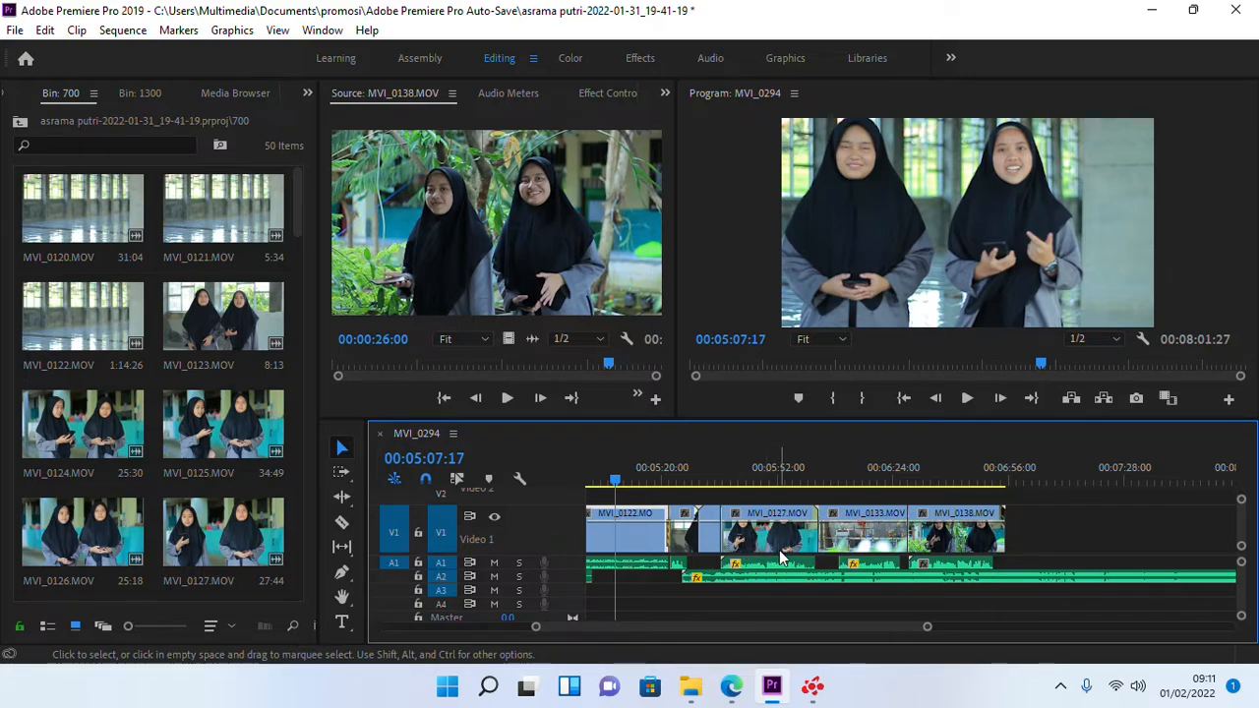
click(702, 471)
key(space)
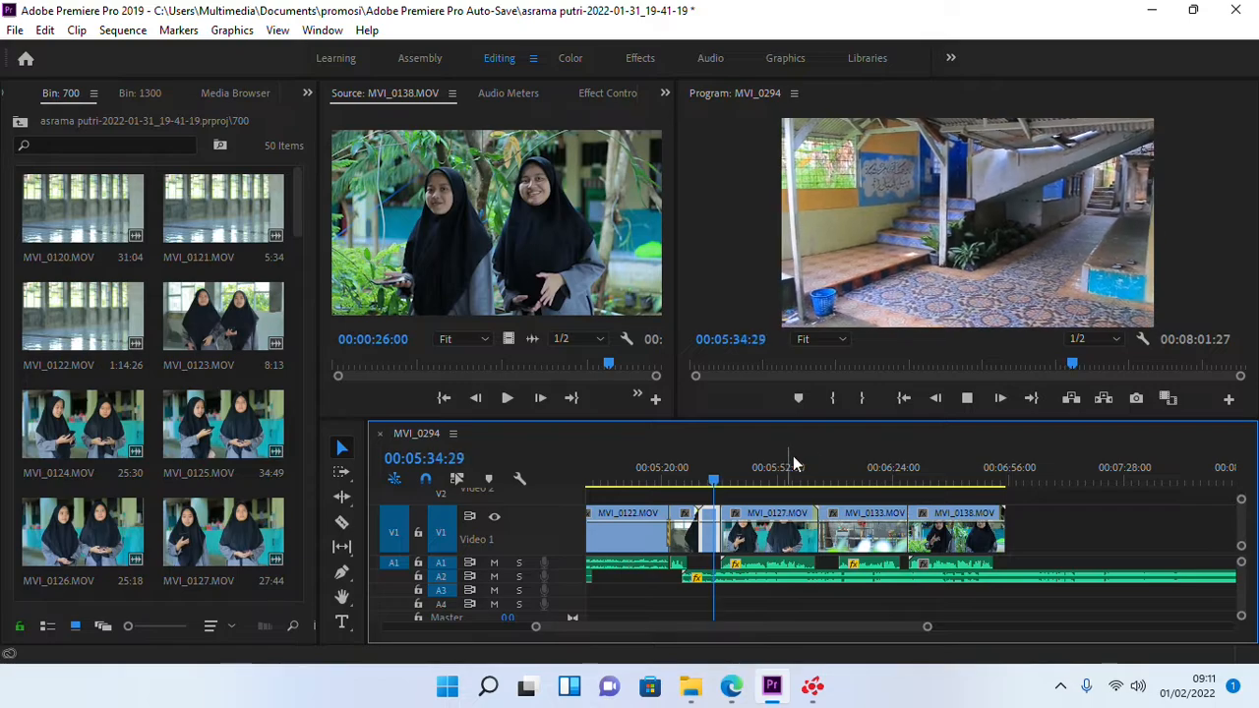
drag(801, 448, 888, 456)
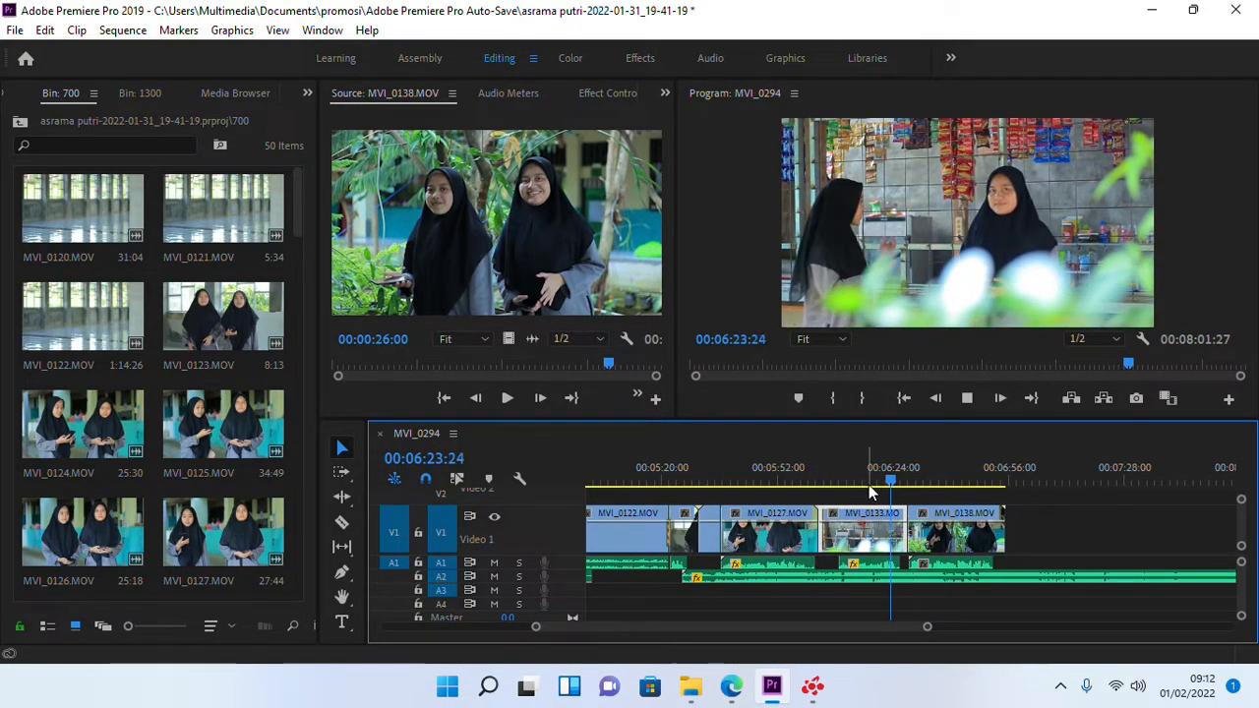
scroll(822, 507, down, 2)
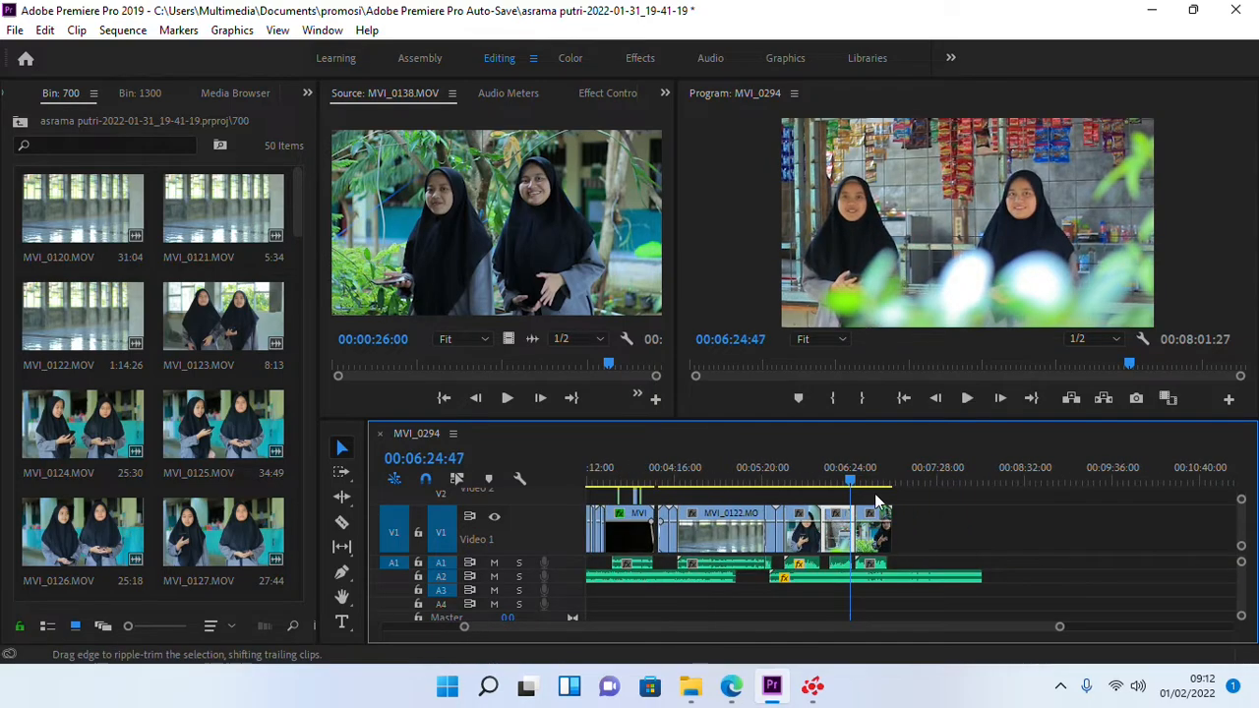
drag(883, 470, 889, 467)
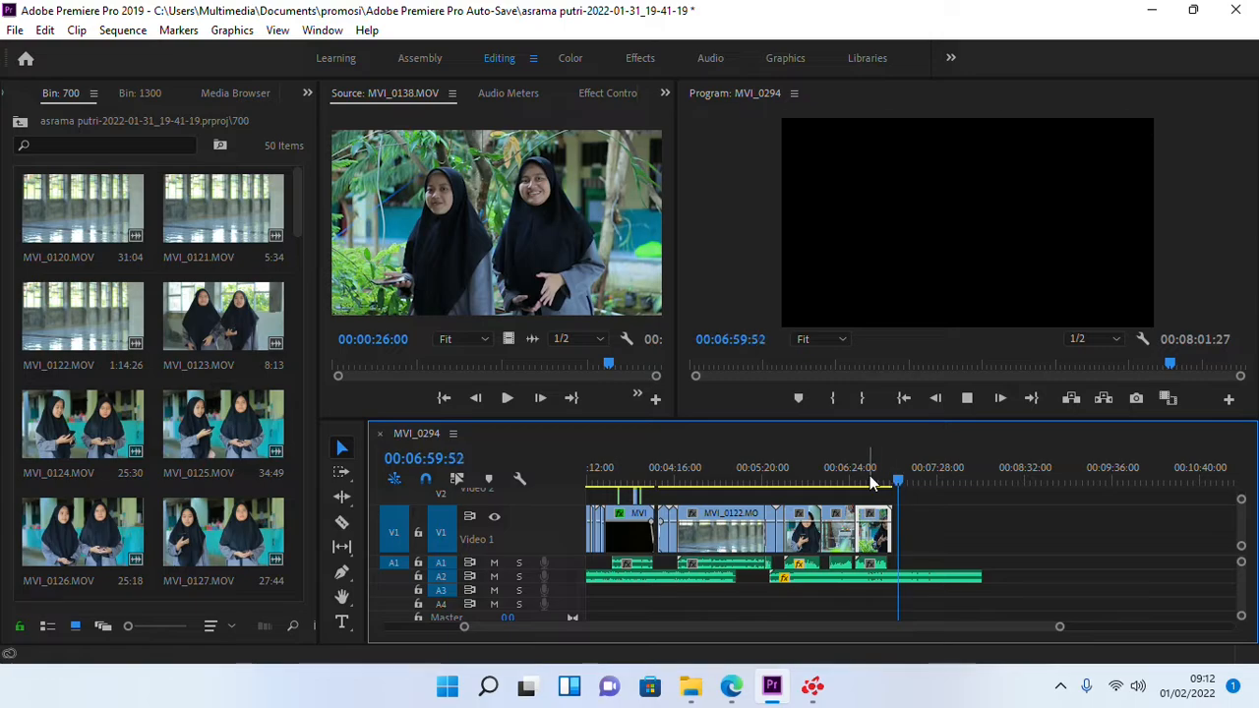
- Select the last audio clip on Audio 2 and look through the clips in bin 700
click(787, 577)
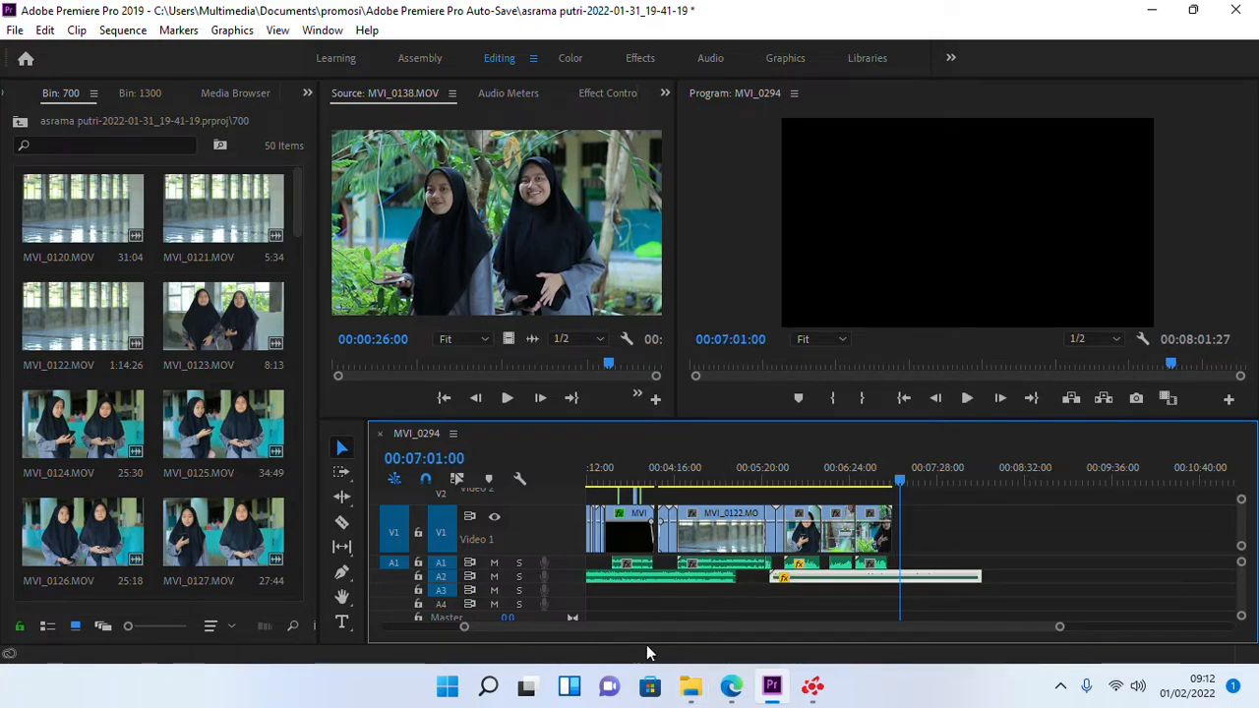
scroll(184, 427, down, 5)
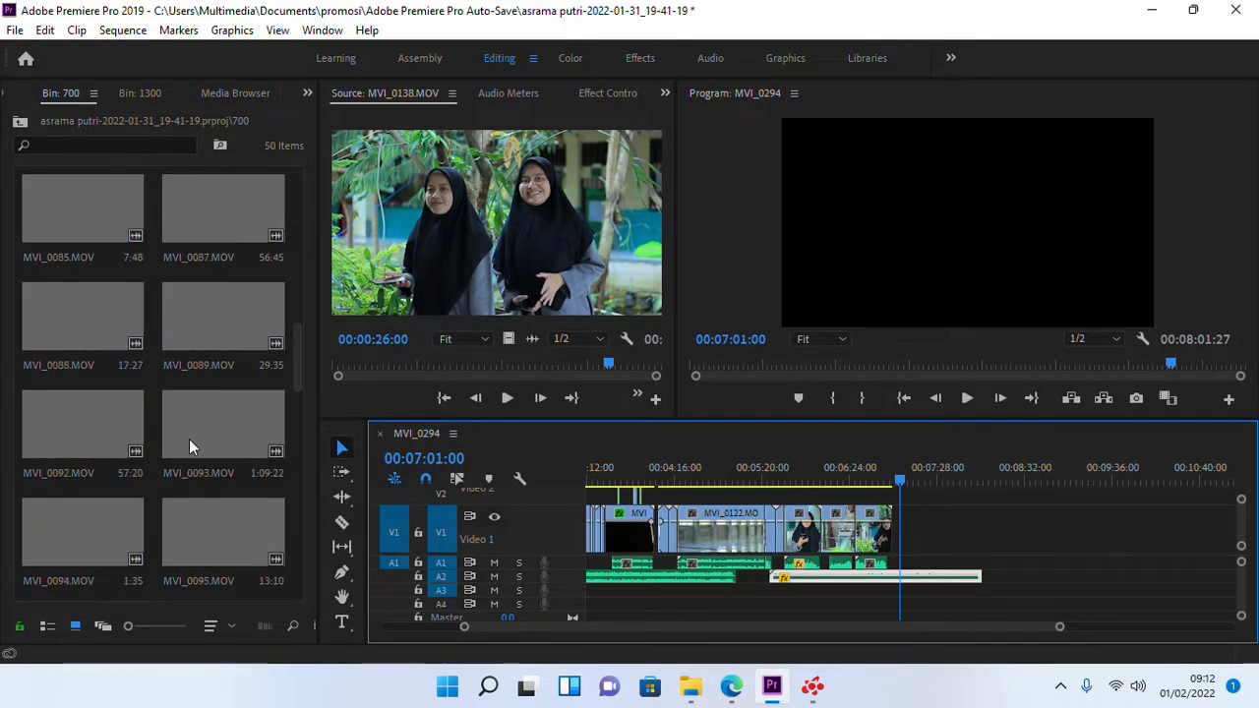
scroll(191, 443, down, 5)
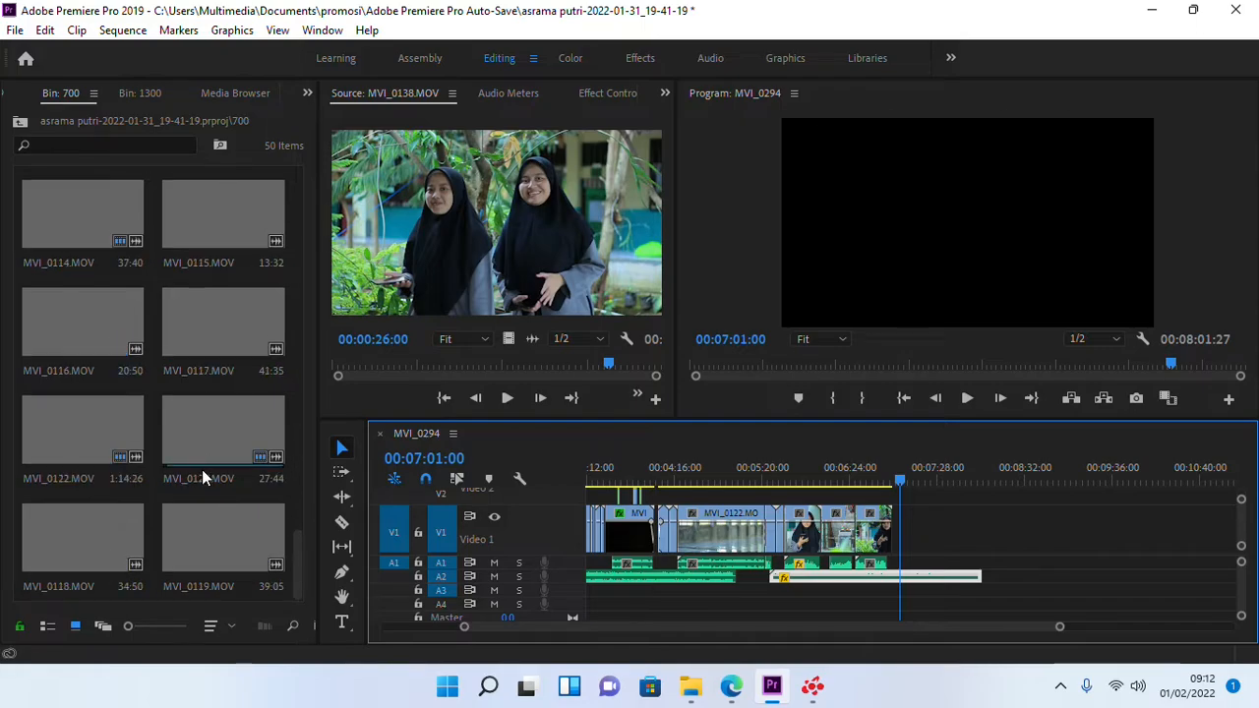
scroll(202, 469, up, 4)
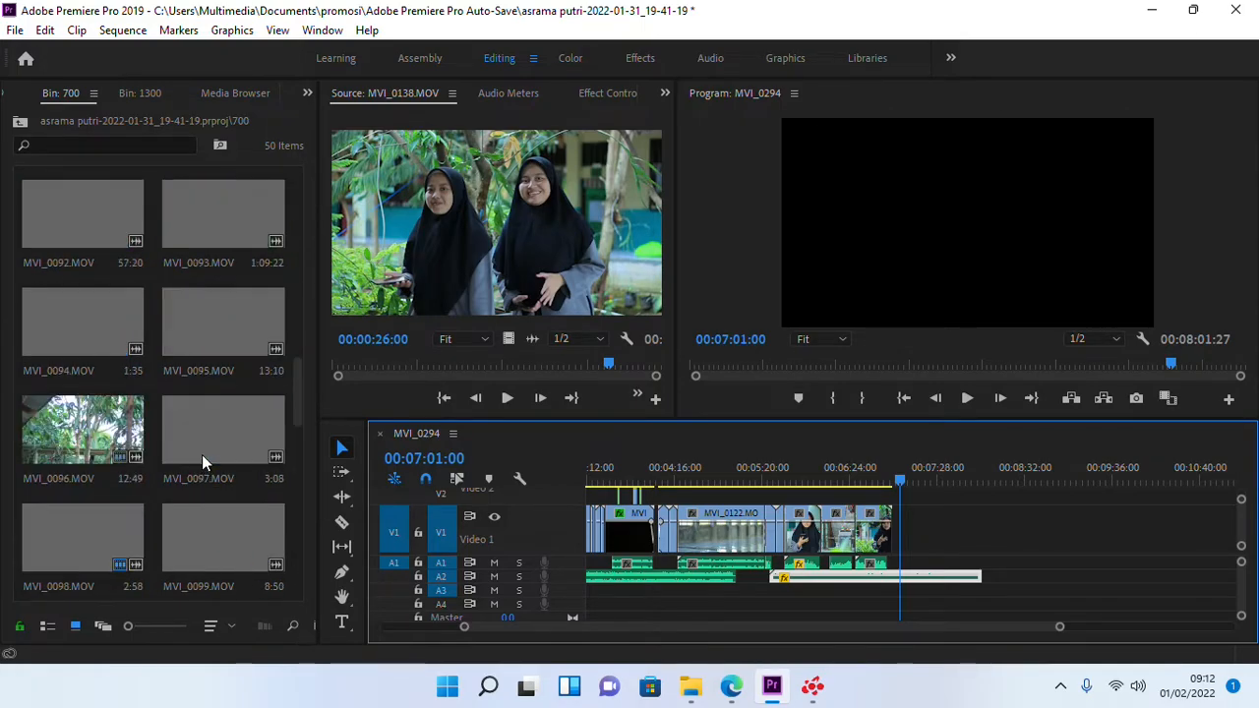
scroll(158, 433, down, 4)
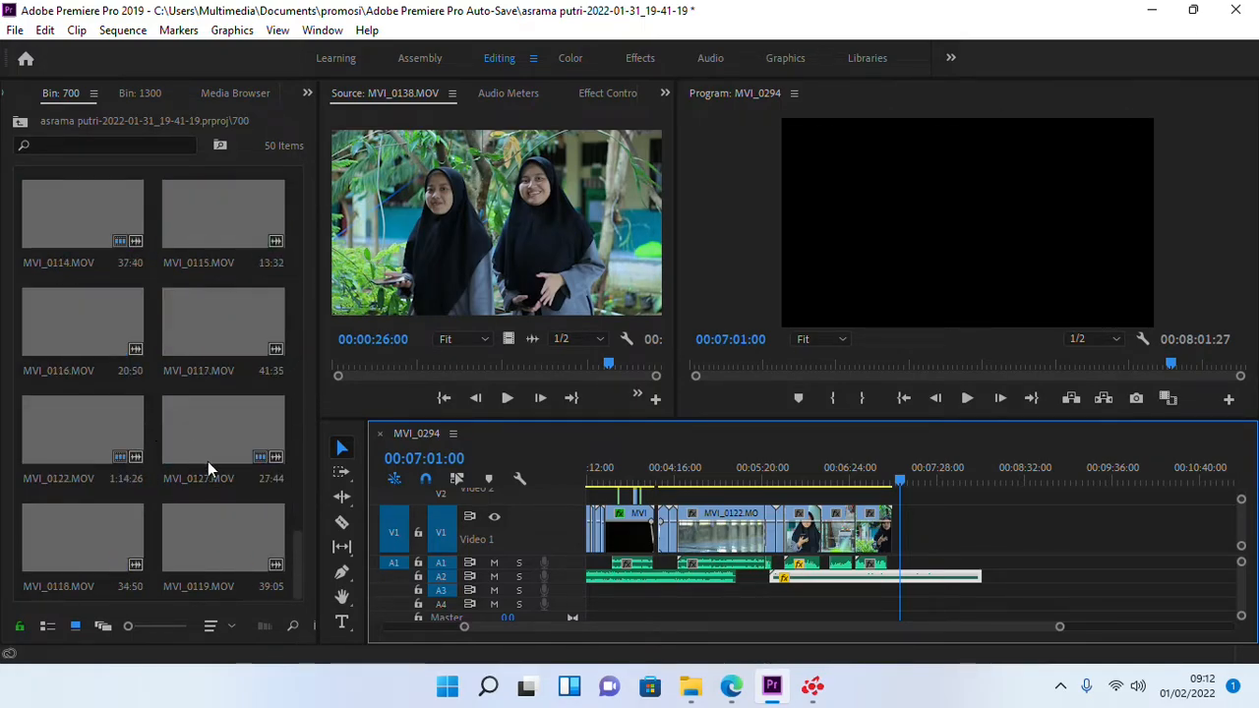
- Switch to File Explorer, look over the 700 folder's footage, and open New folder inside bahanaya
mouse_move(691, 686)
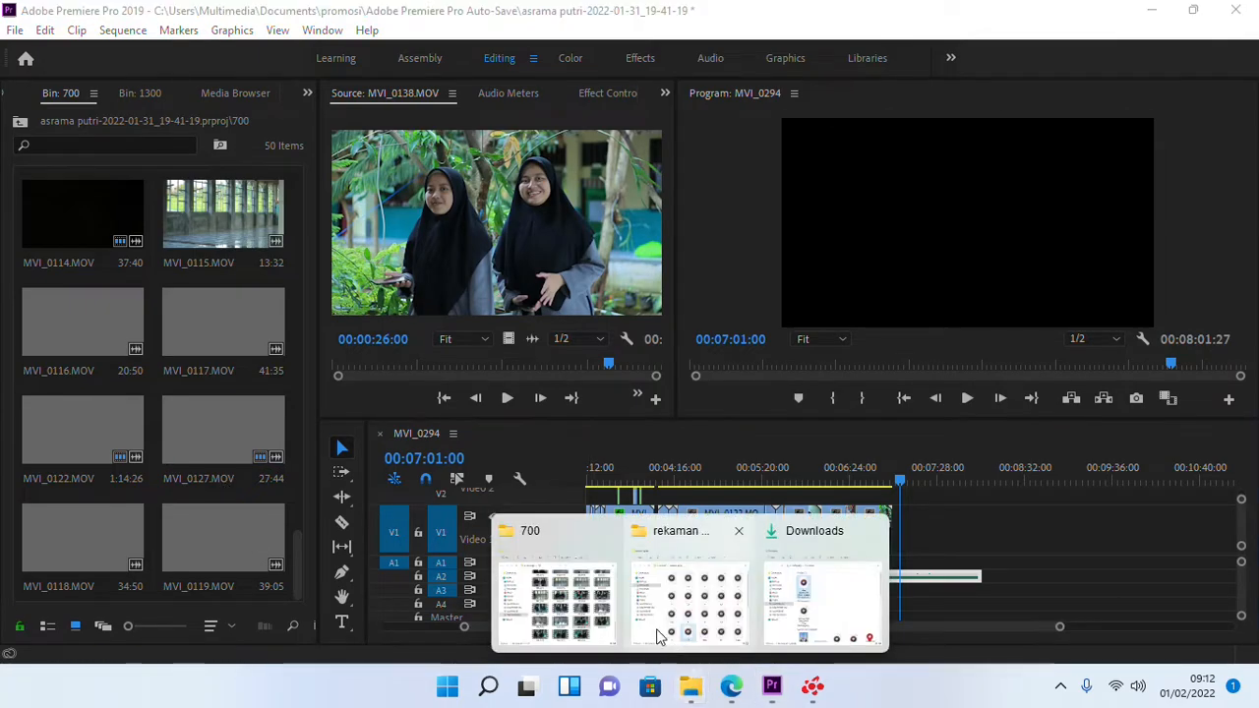
click(588, 608)
scroll(918, 504, up, 10)
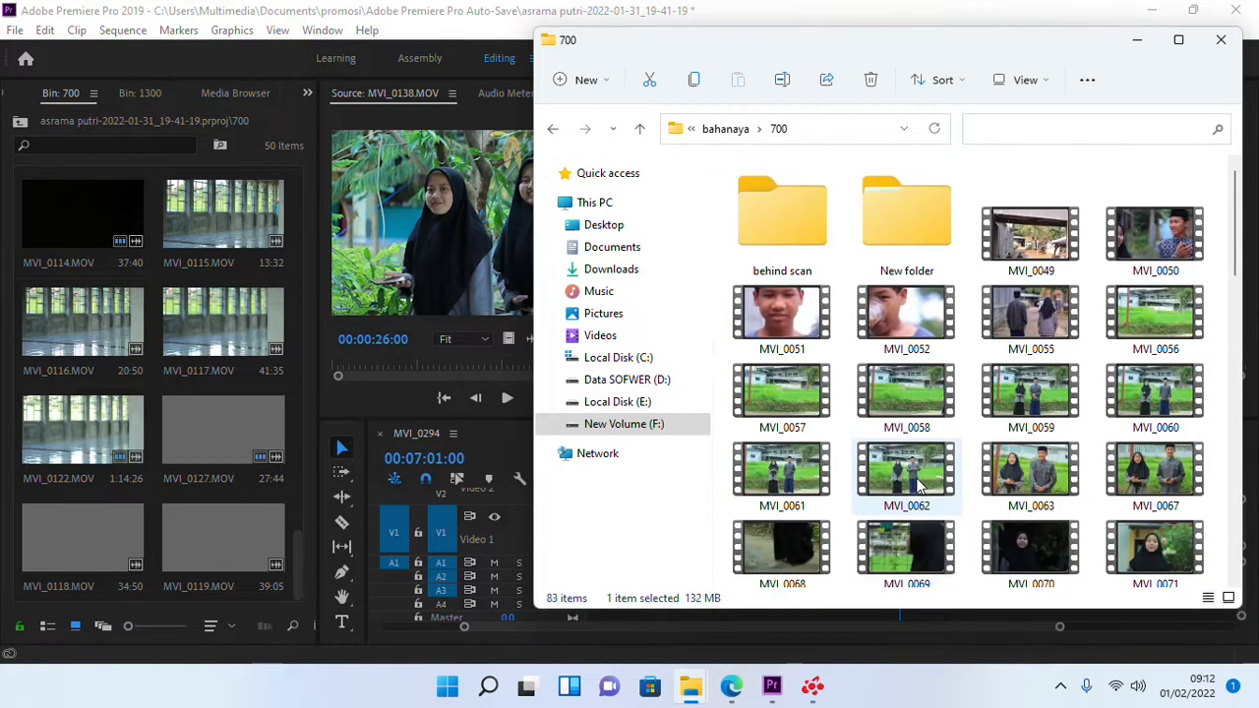
click(639, 129)
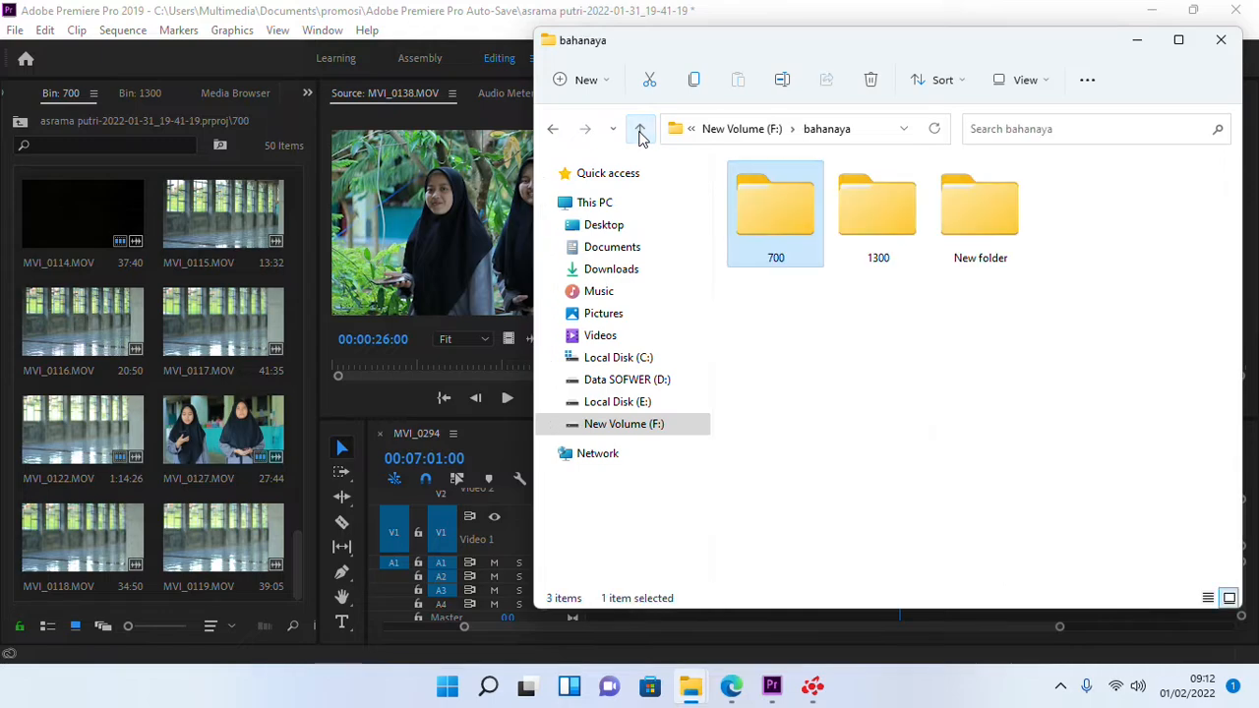
double_click(972, 248)
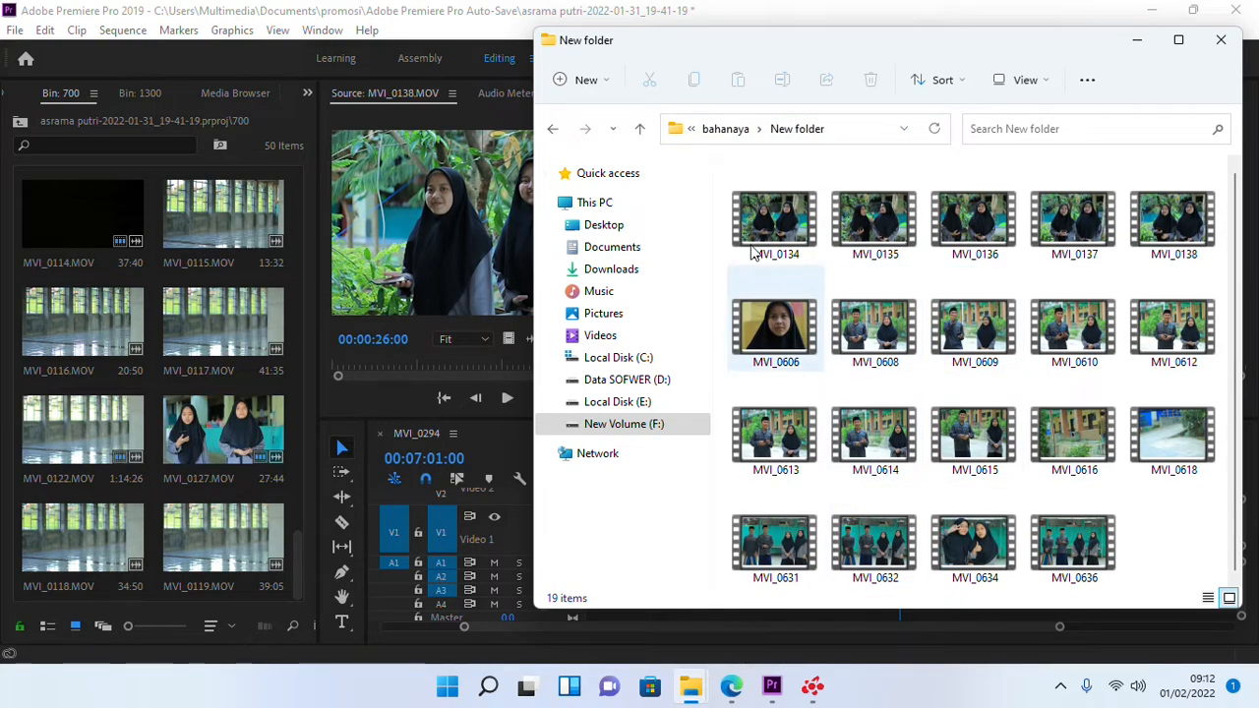
- Open New folder inside bahanaya\1300, maximize the window, and look through its video clips
click(640, 129)
double_click(856, 236)
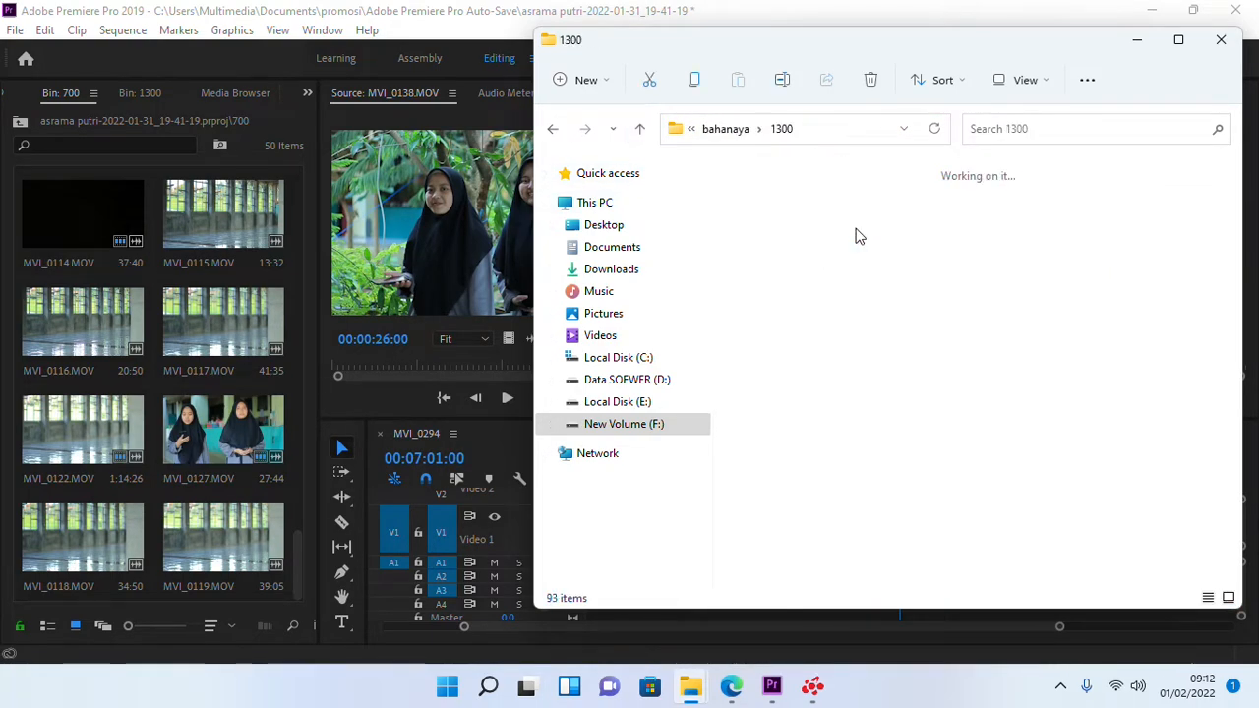
double_click(751, 199)
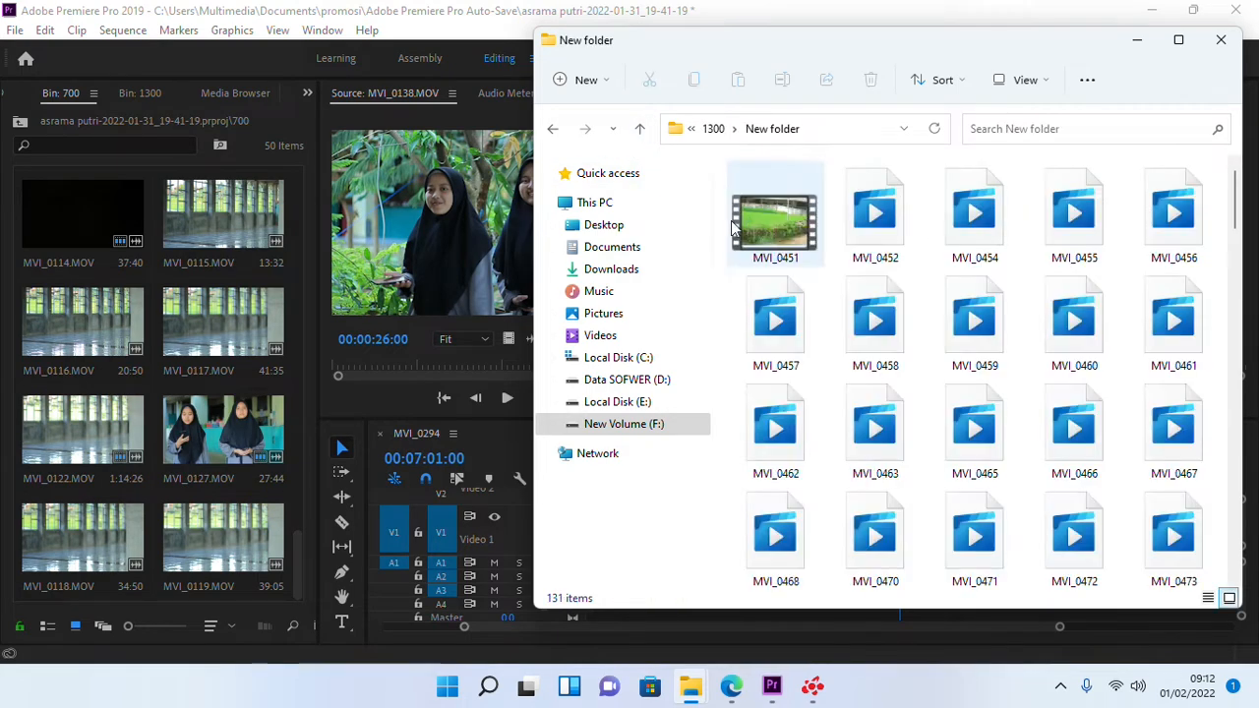
scroll(925, 362, down, 2)
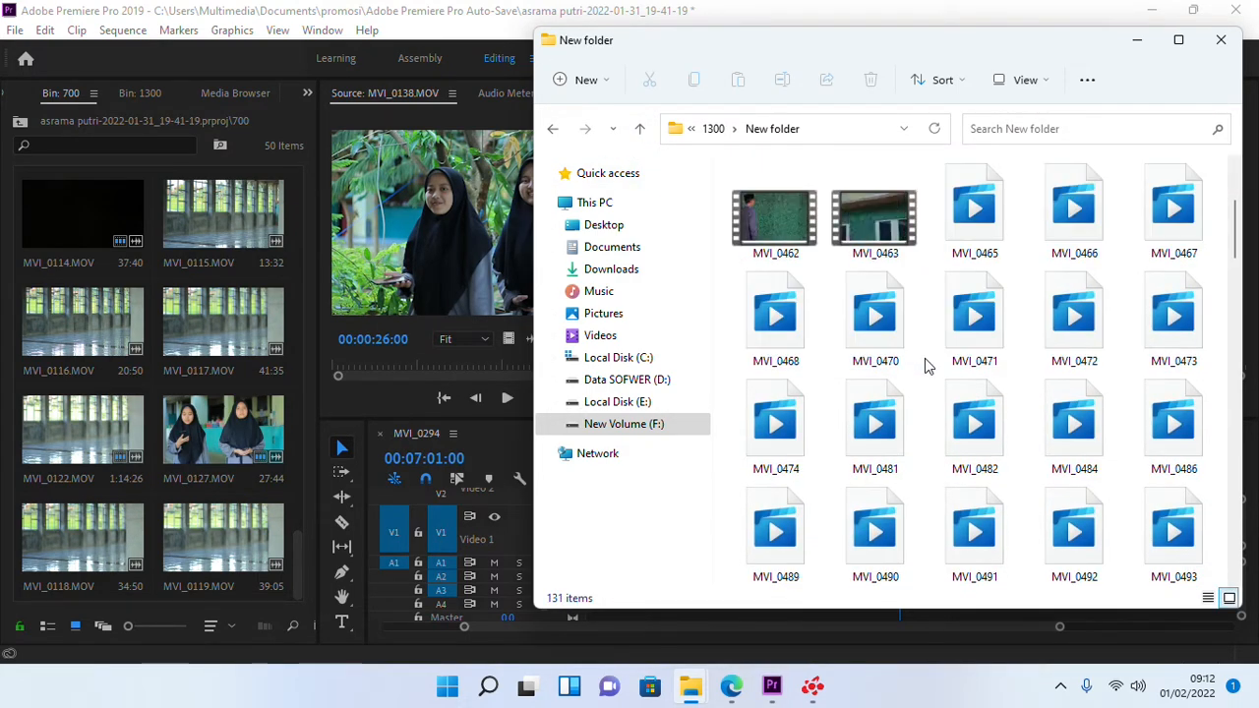
scroll(925, 365, up, 2)
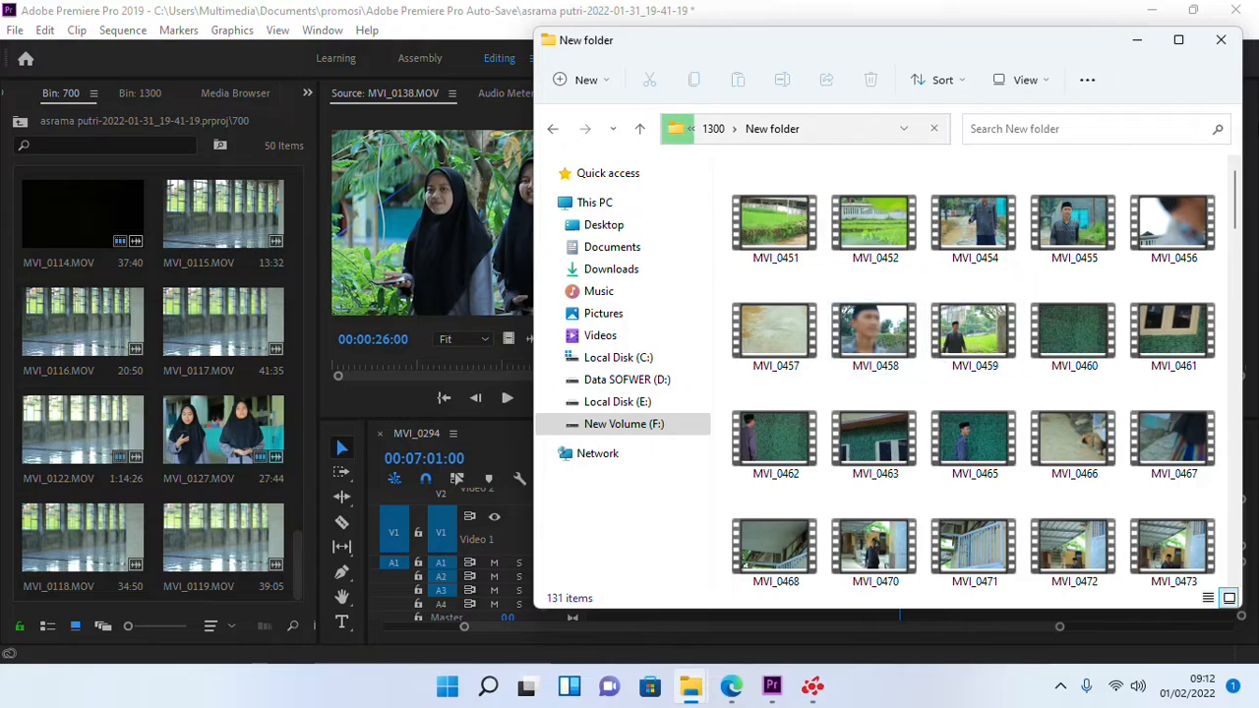
click(1179, 39)
scroll(739, 365, down, 10)
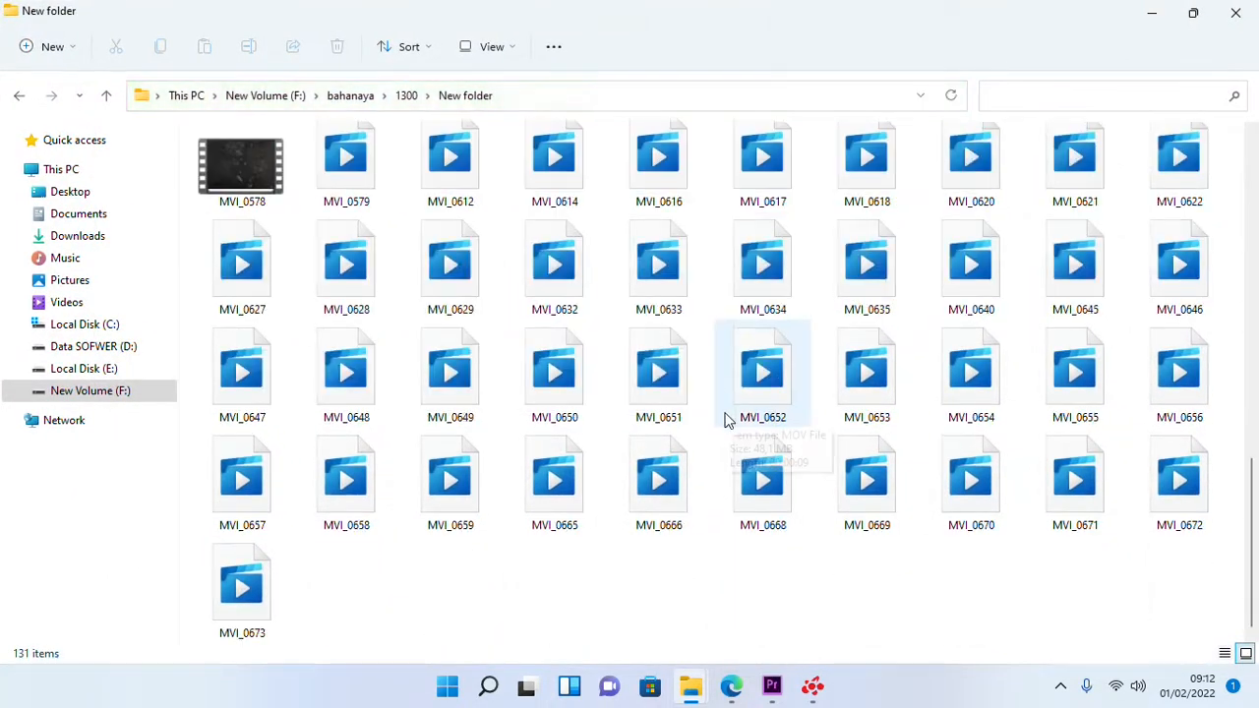
scroll(731, 387, up, 5)
- Rename New folder inside 1300 as santri putra and open it
click(107, 96)
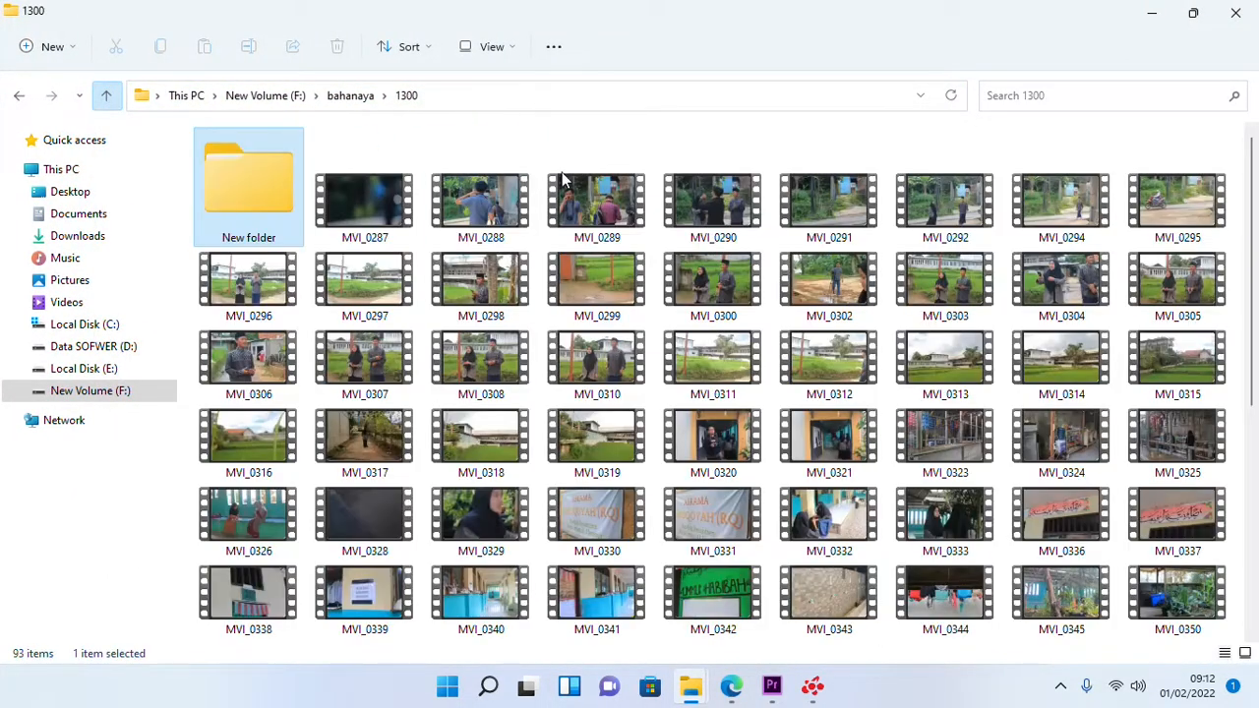
click(249, 46)
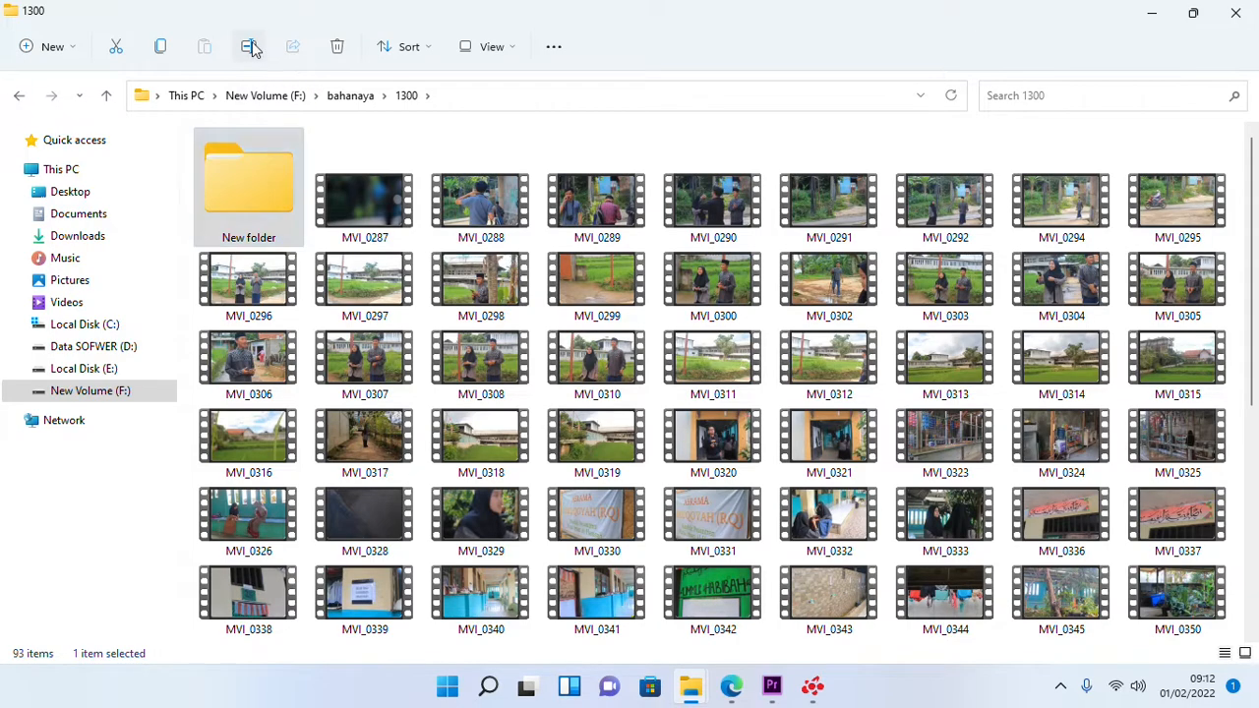
text(san)
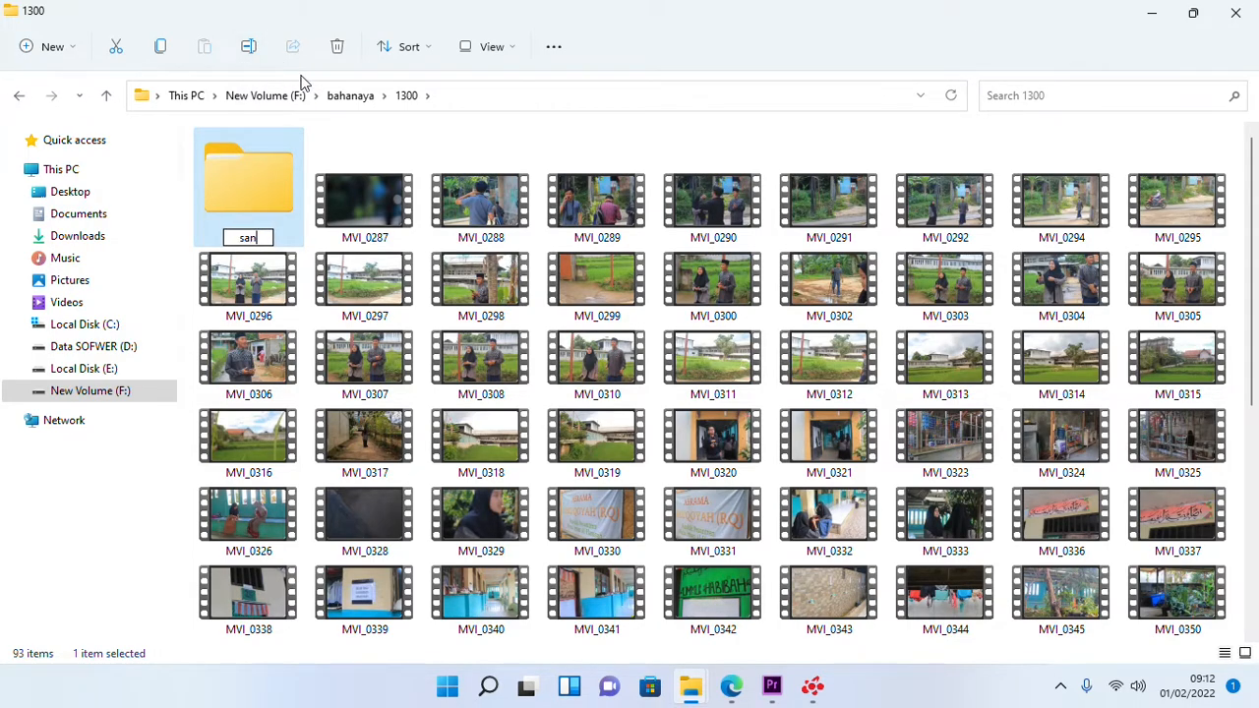
text(tri put)
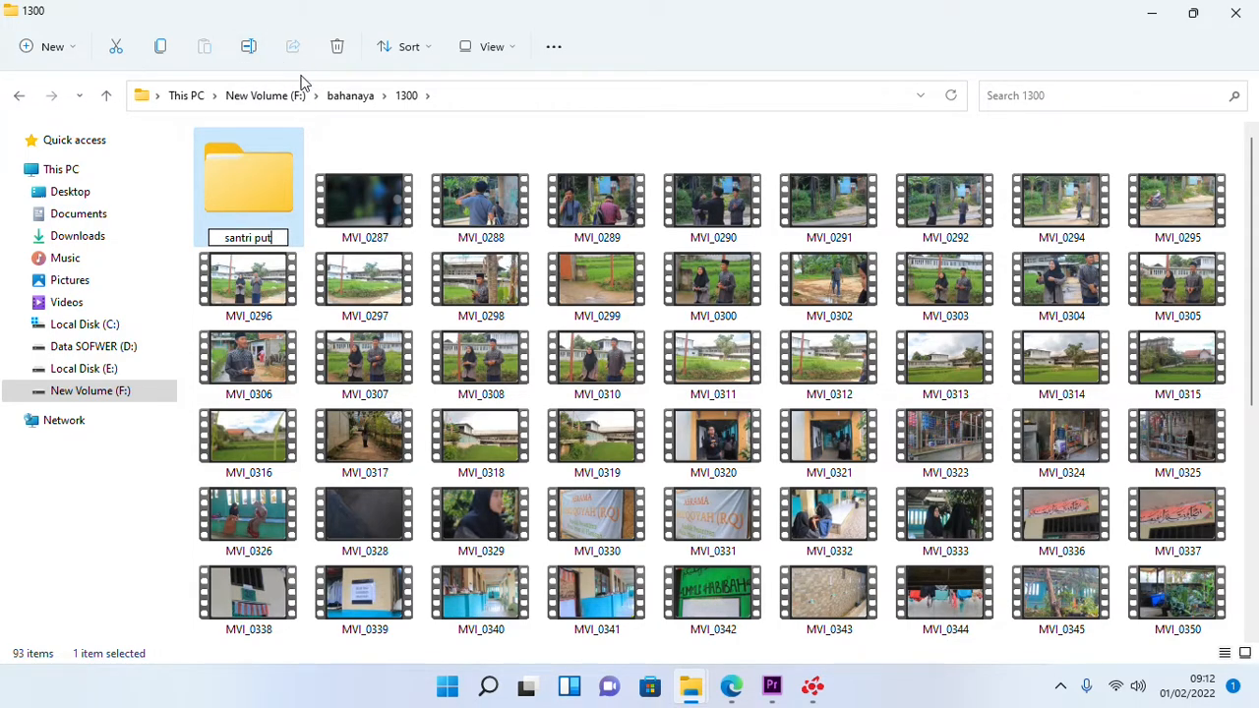
text(ra)
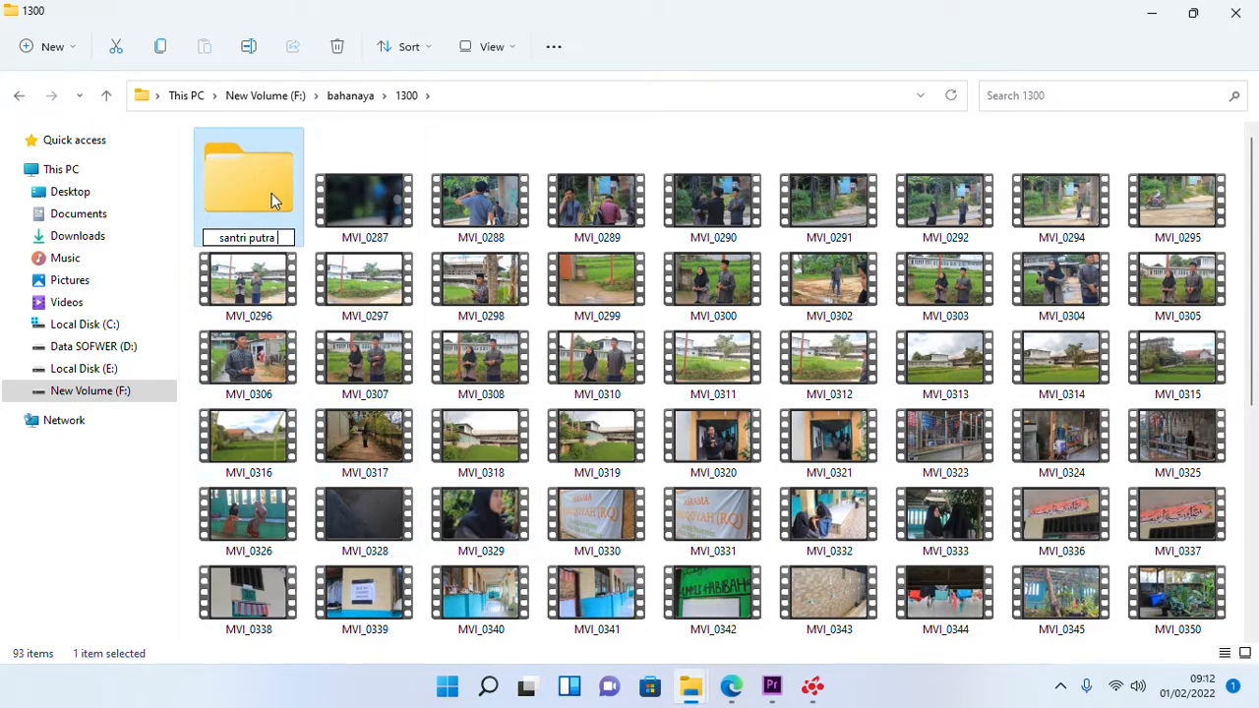
click(271, 193)
double_click(271, 193)
- Browse the video clips in the santri putra folder
click(758, 418)
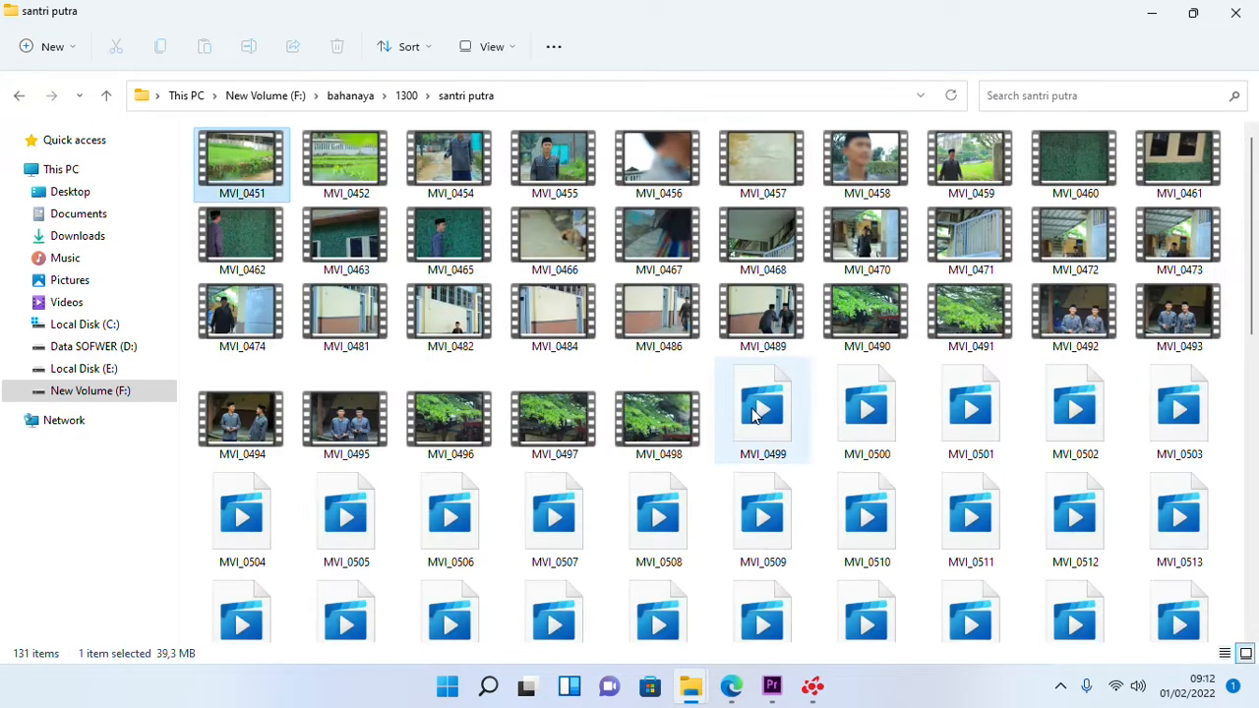
scroll(747, 514, down, 5)
scroll(747, 518, up, 3)
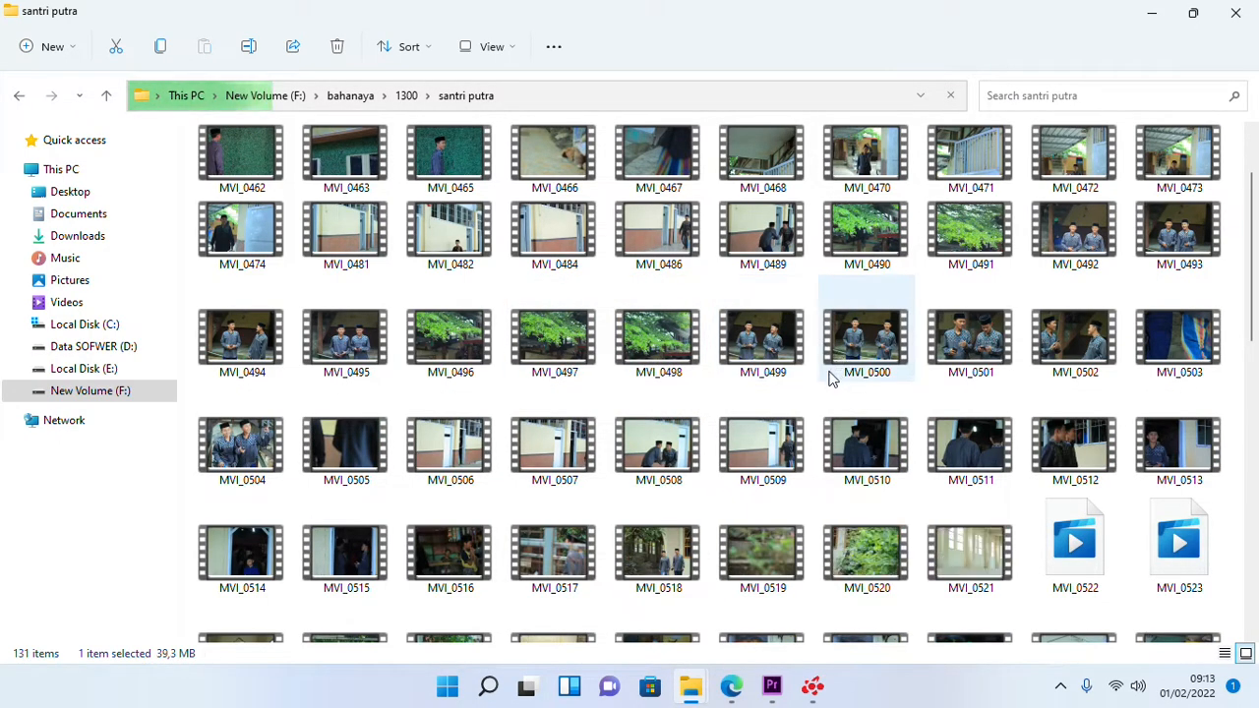
- Minimize the AMD recording window and launch Adobe Premiere Pro 2019 from the desktop
mouse_move(812, 700)
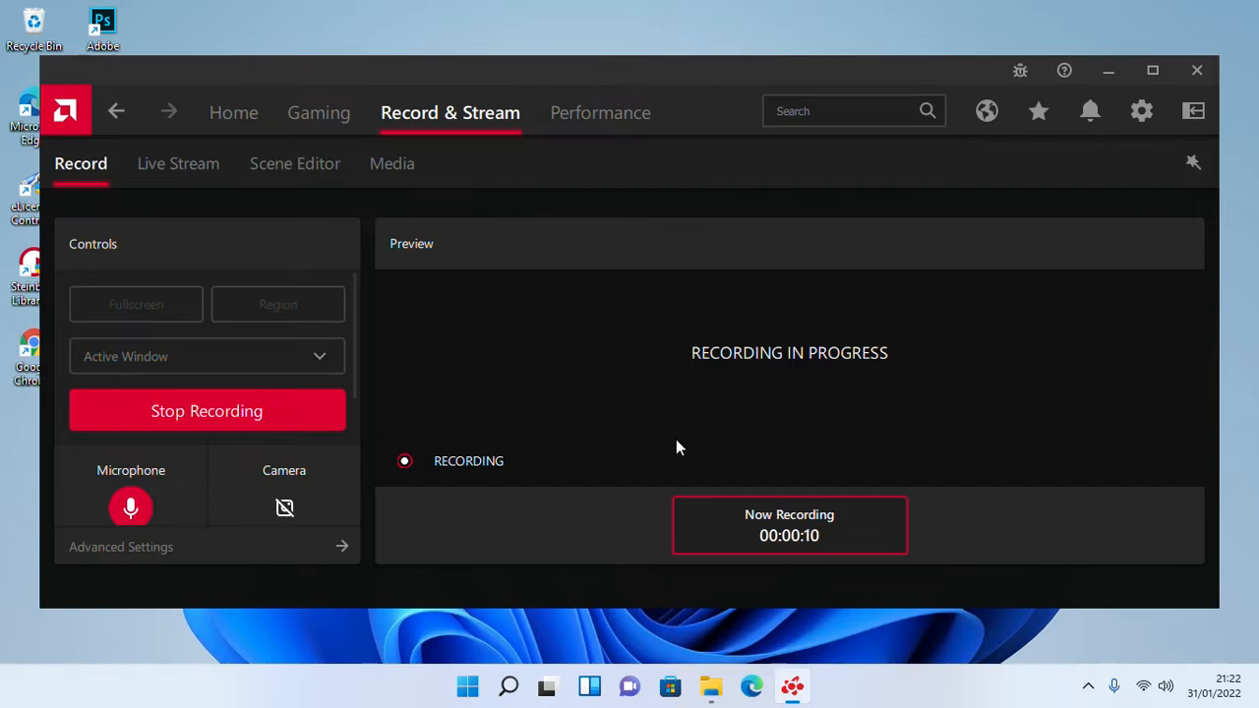
click(1107, 71)
right_click(532, 176)
click(588, 254)
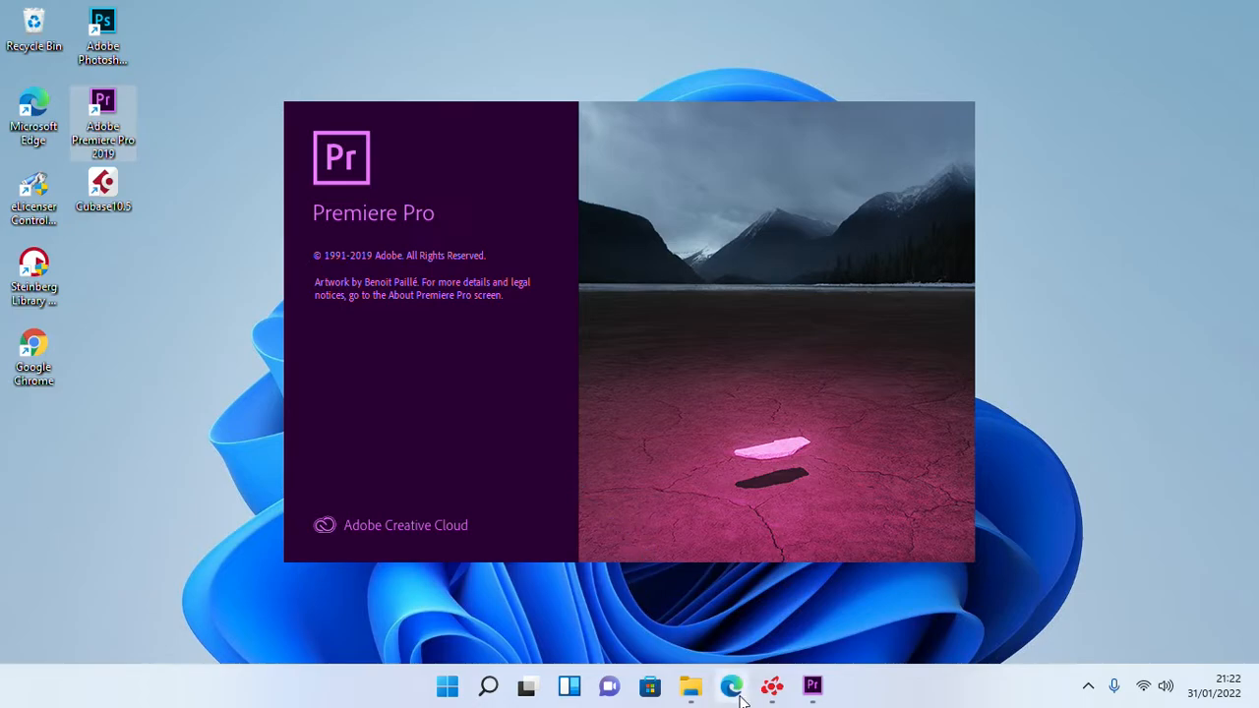
- Switch to File Explorer and go to Documents\Adobe\Premiere Pro\13.0
click(692, 673)
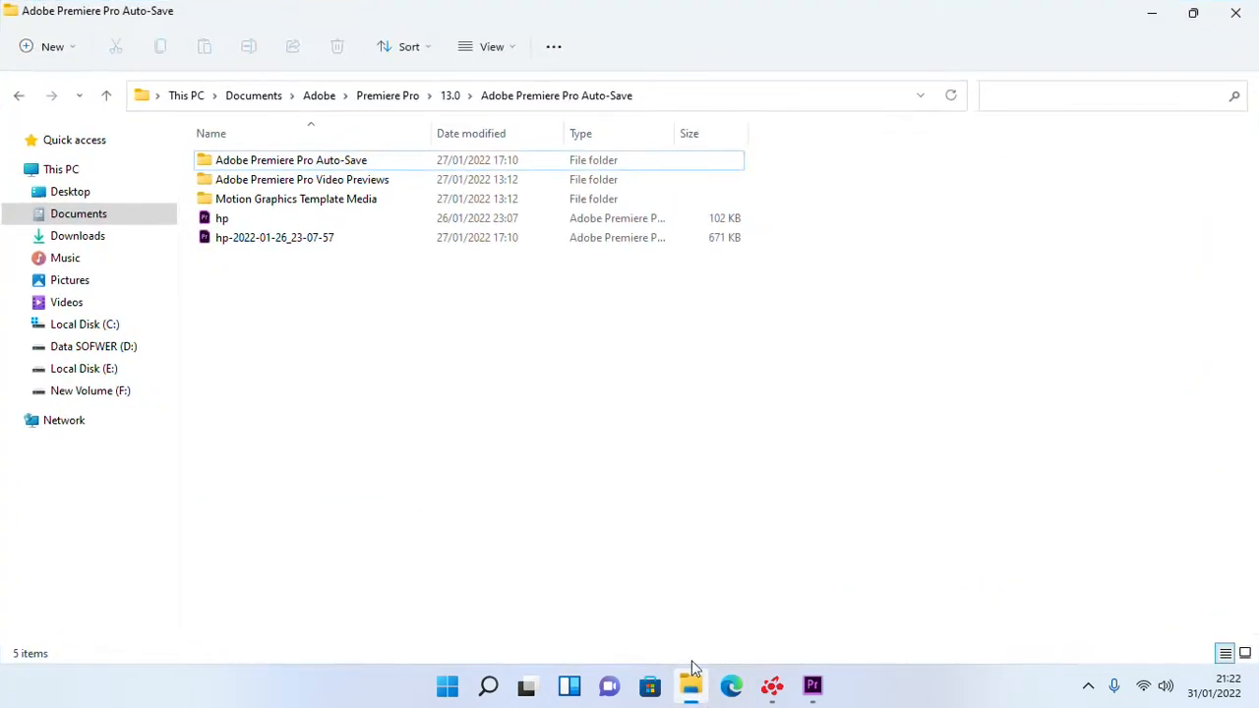
click(94, 173)
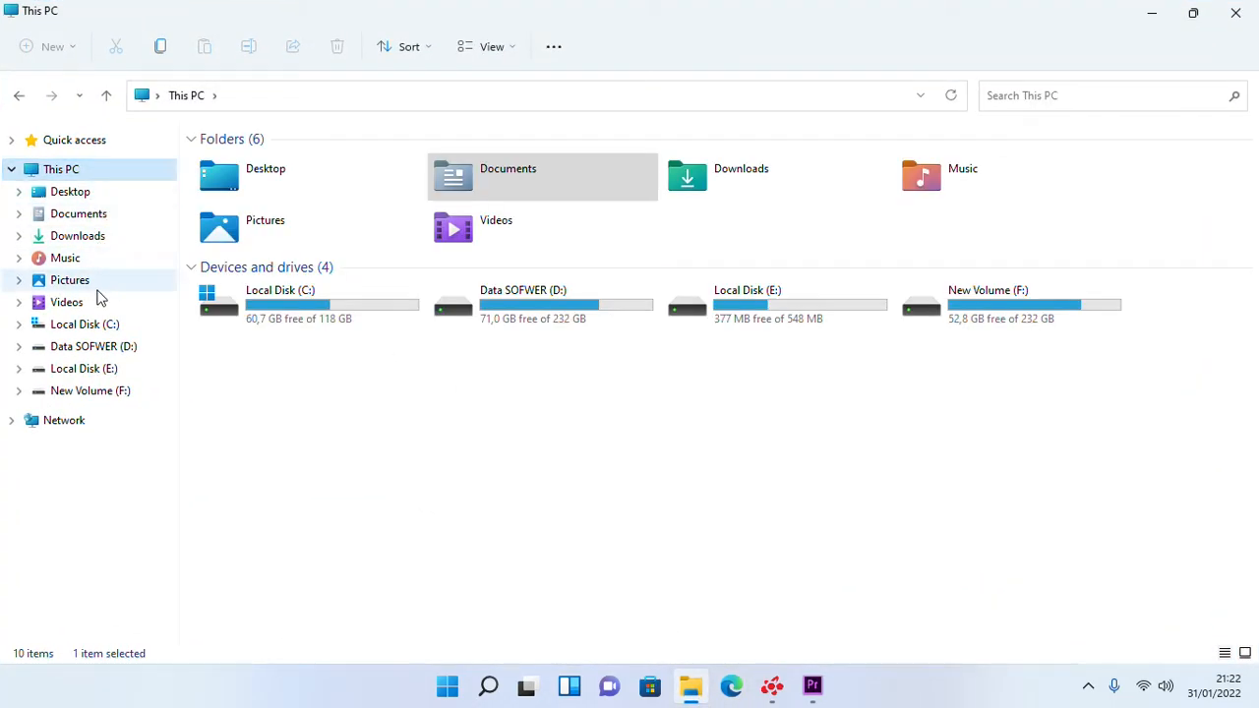
click(74, 281)
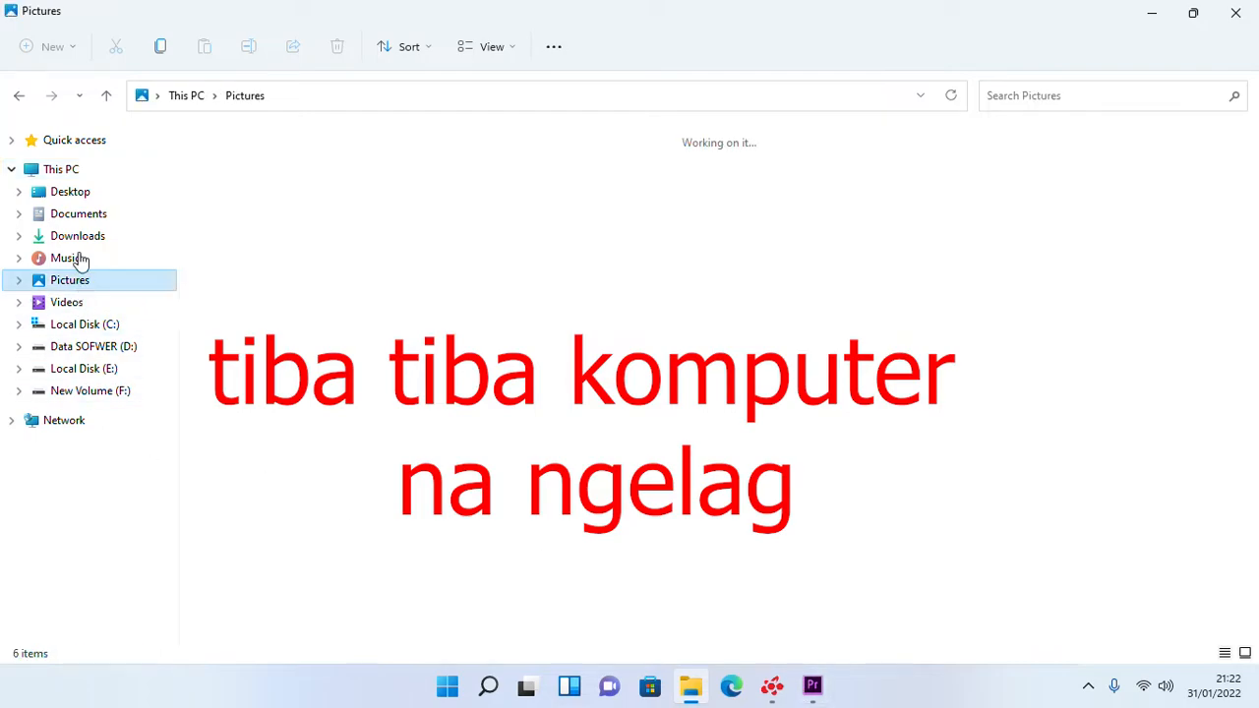
click(99, 214)
double_click(222, 188)
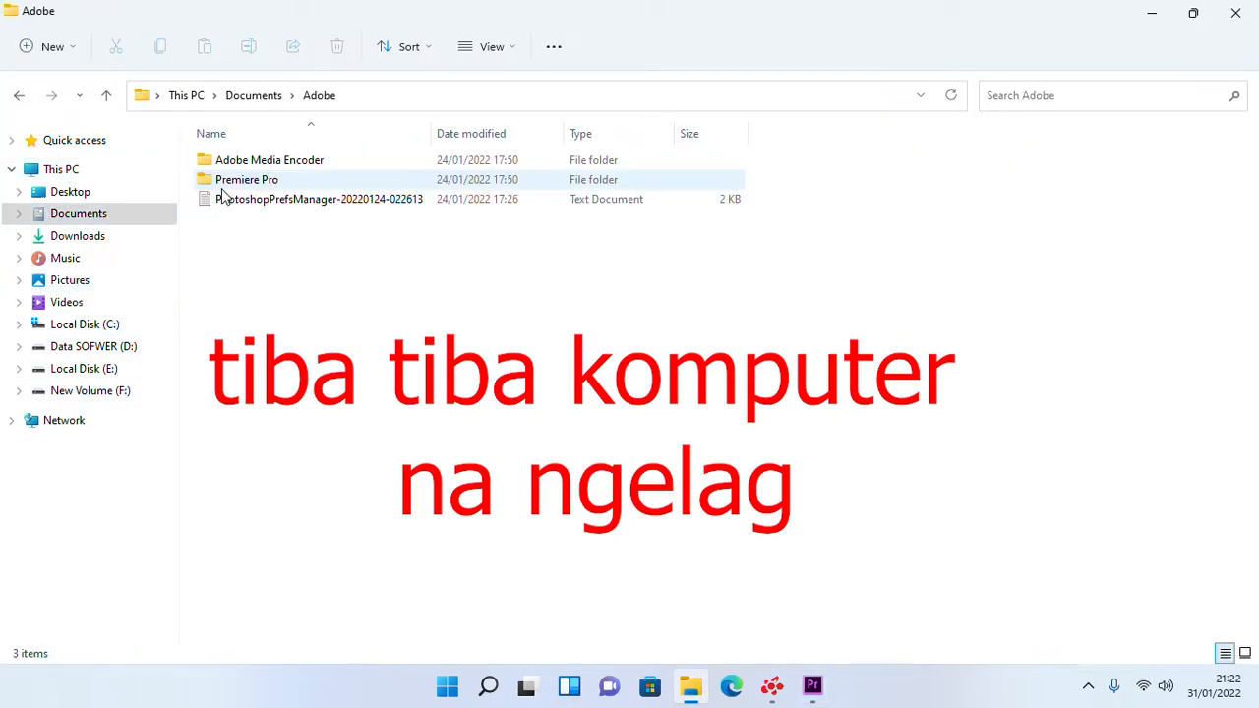
double_click(295, 180)
double_click(267, 164)
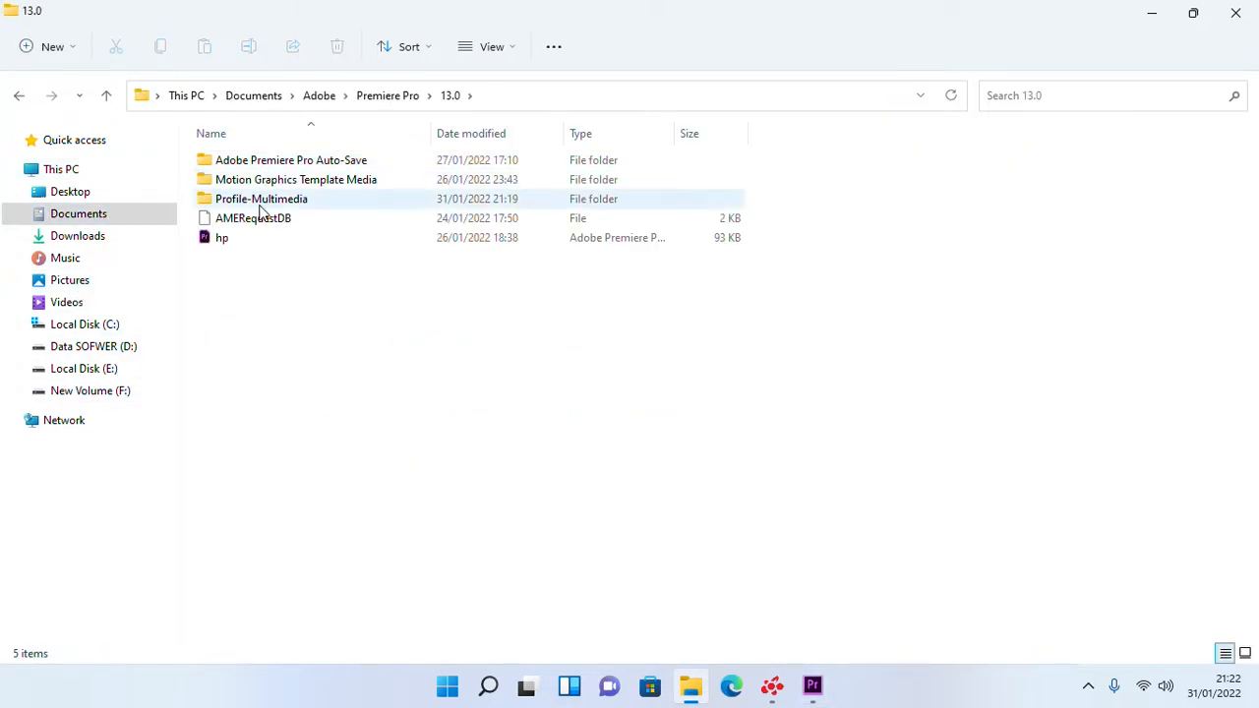
- Open the nested Adobe Premiere Pro Auto-Save folder and examine its project files as large icons and as a detailed list
click(1247, 653)
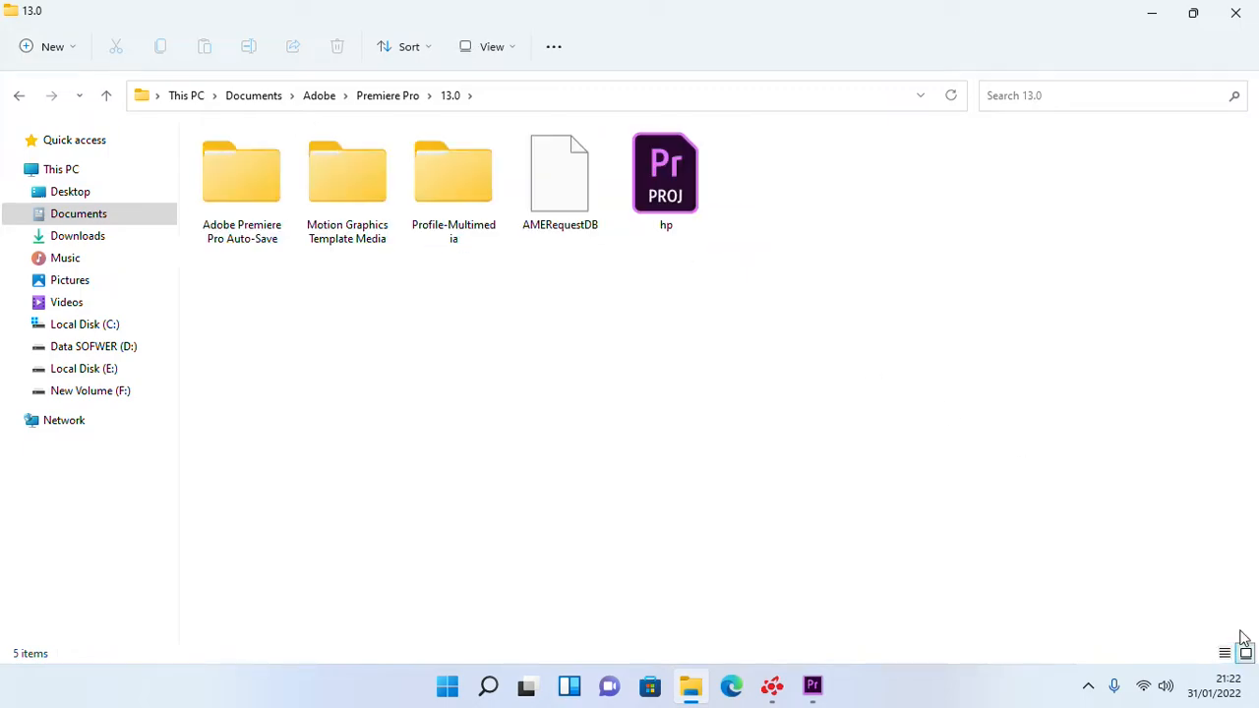
double_click(249, 204)
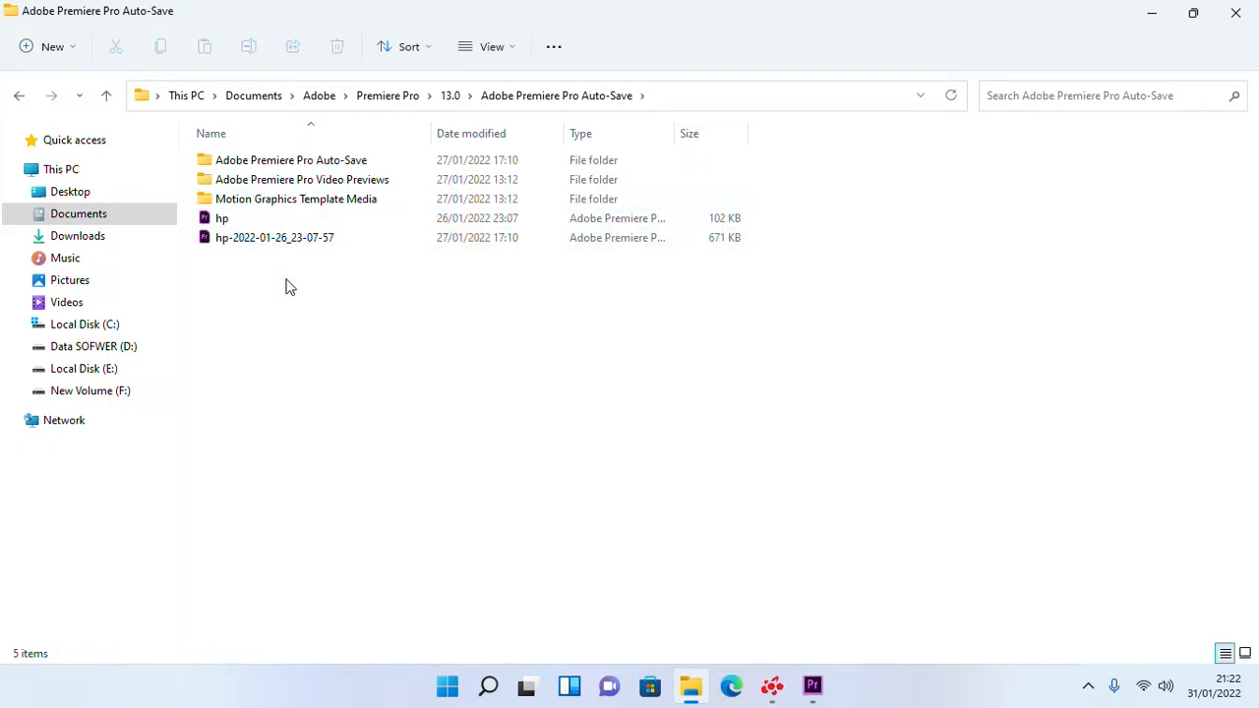
click(329, 163)
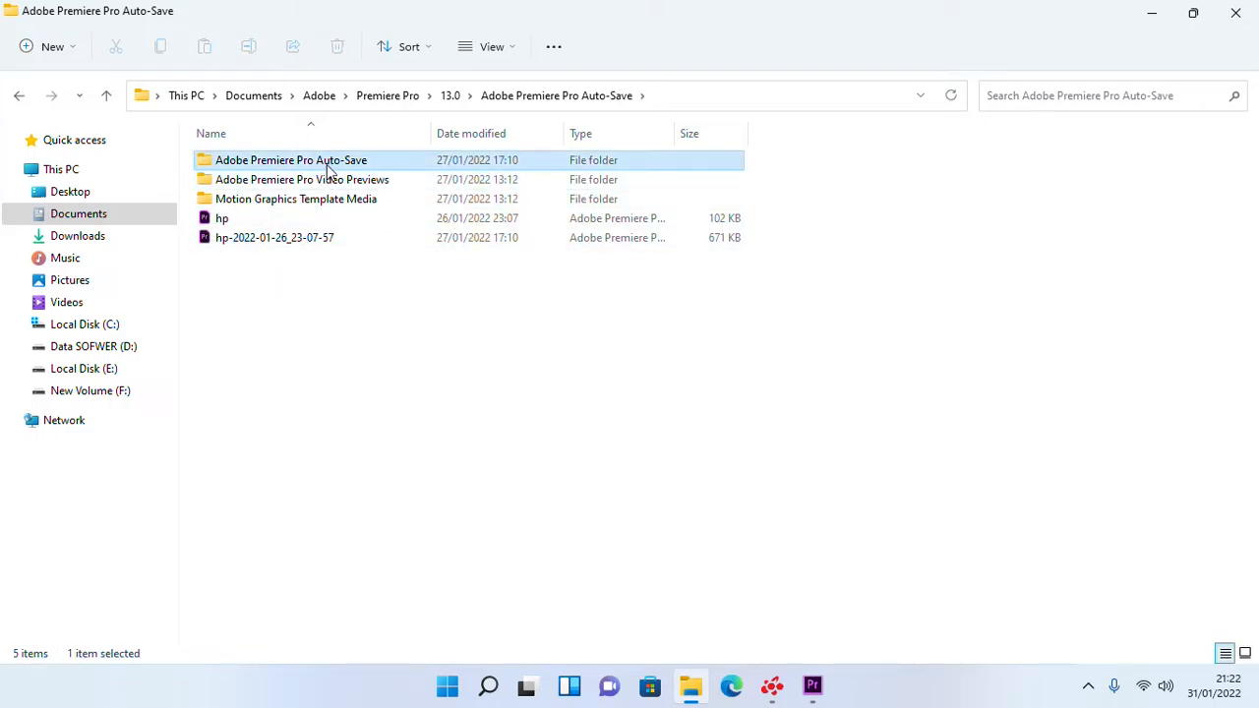
double_click(329, 167)
click(1247, 654)
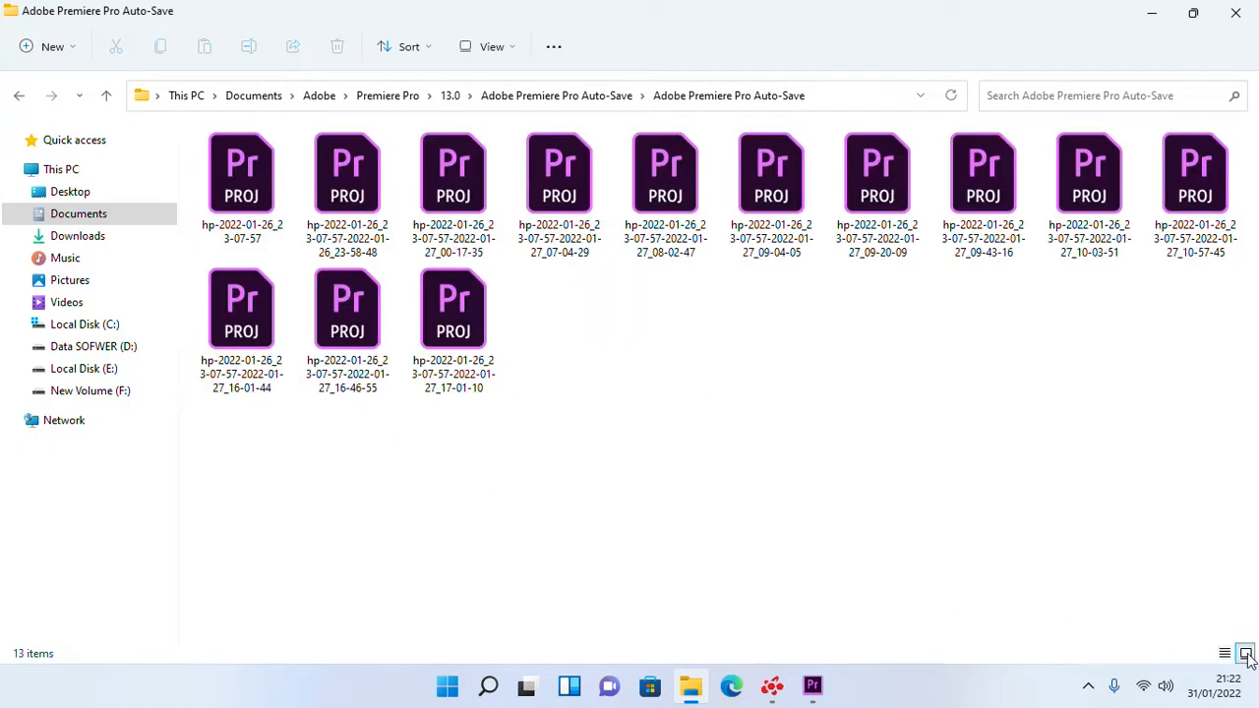
click(1224, 653)
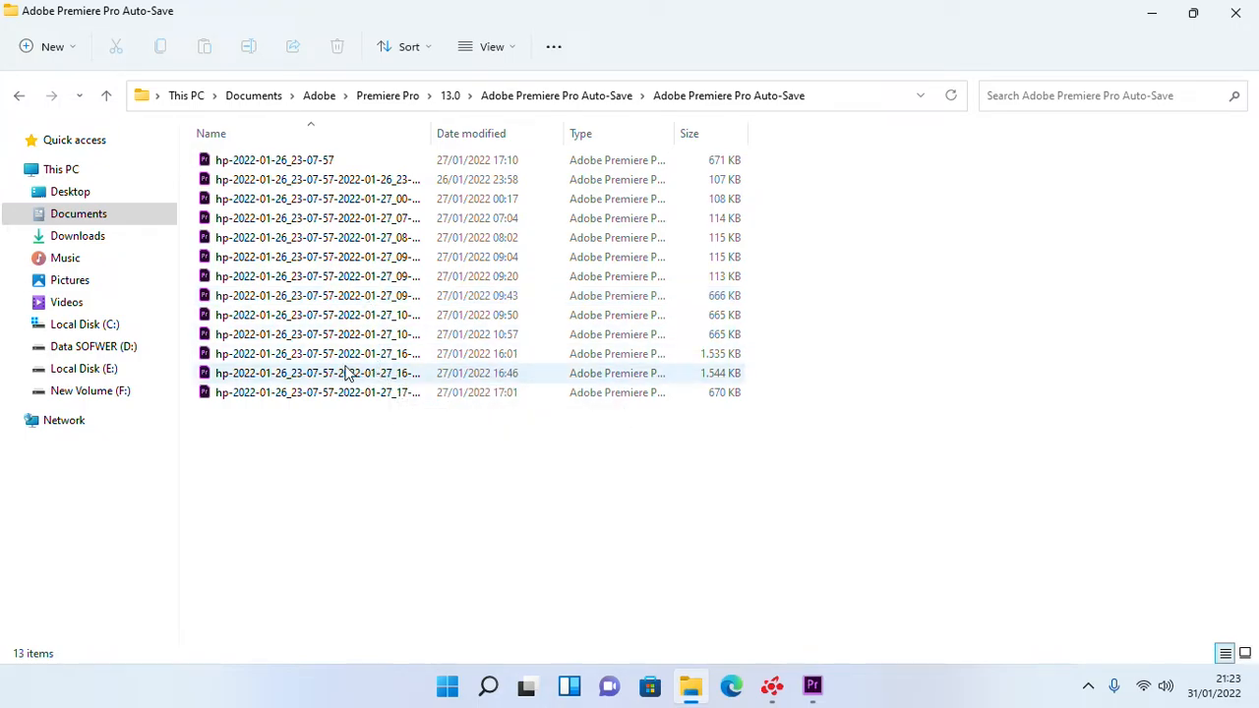
- Go to Documents\promosi and open its Adobe Premiere Pro Auto-Save folder
click(107, 96)
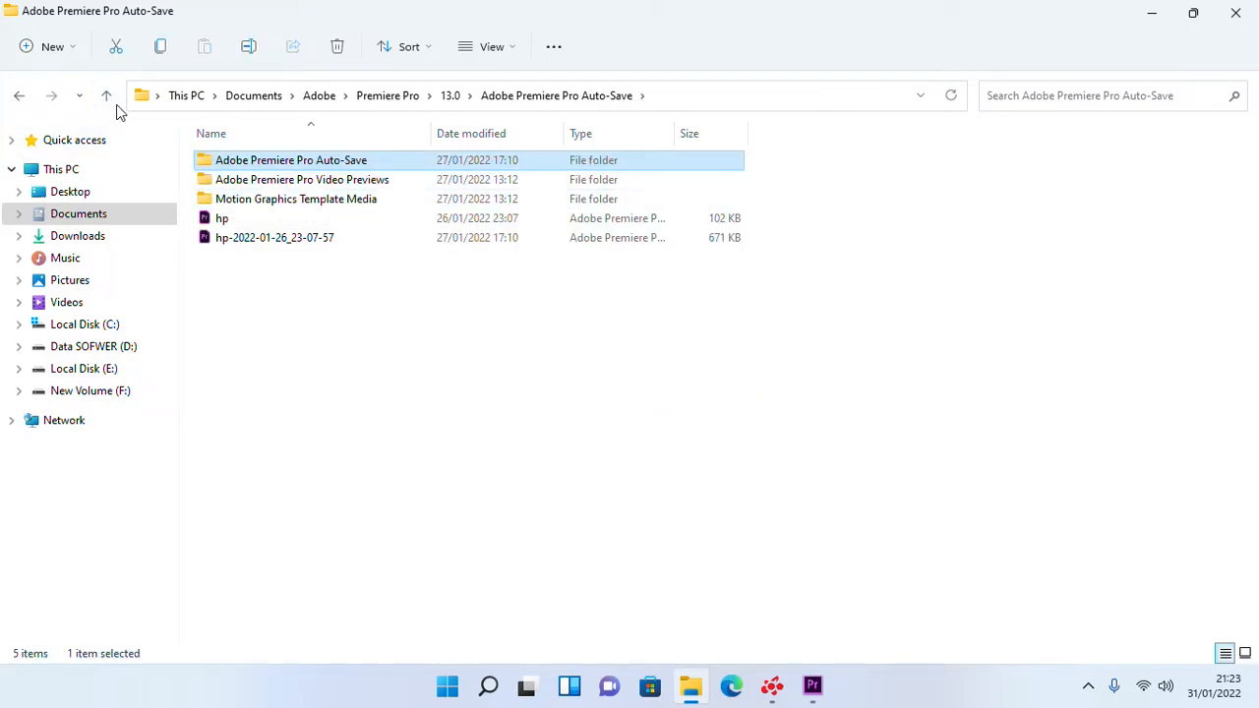
click(117, 280)
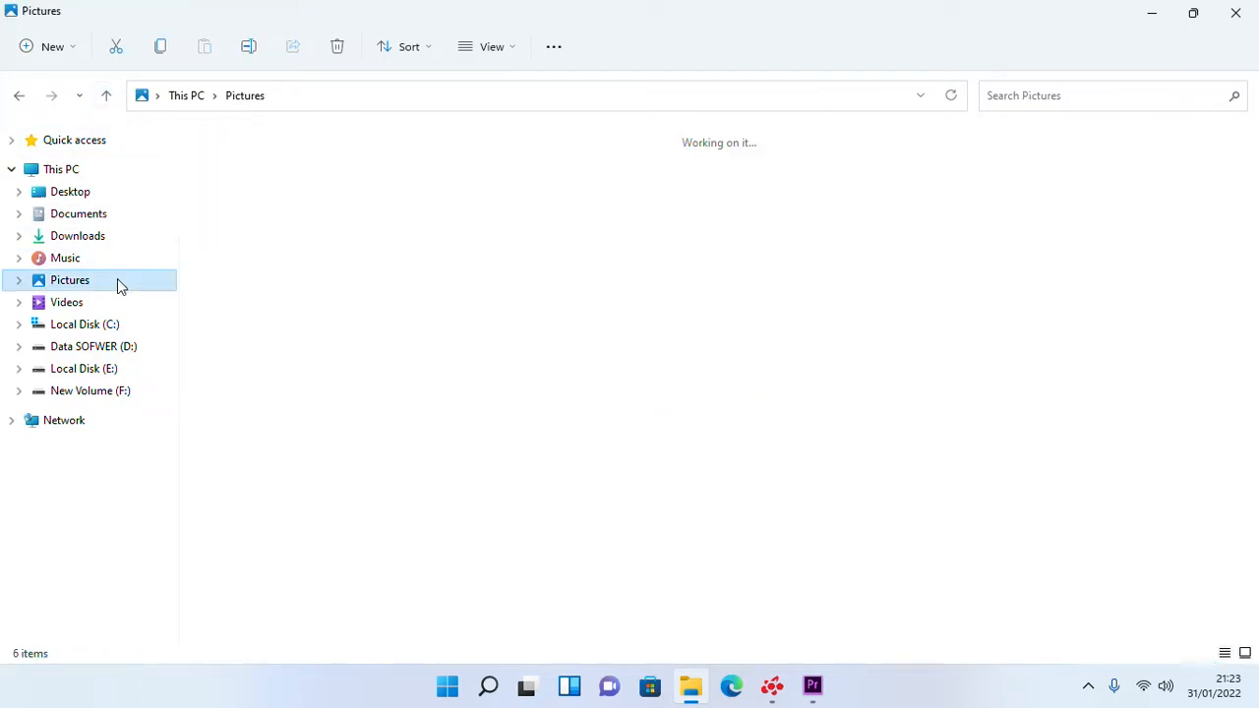
click(101, 219)
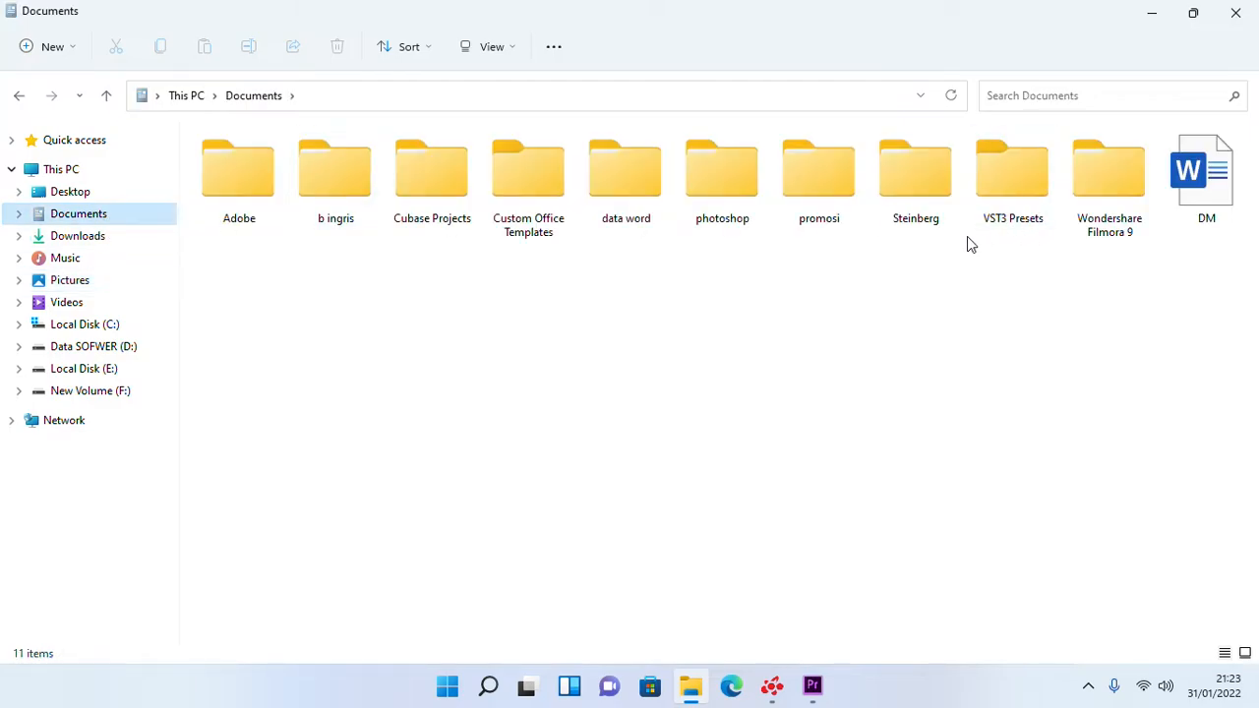
double_click(816, 197)
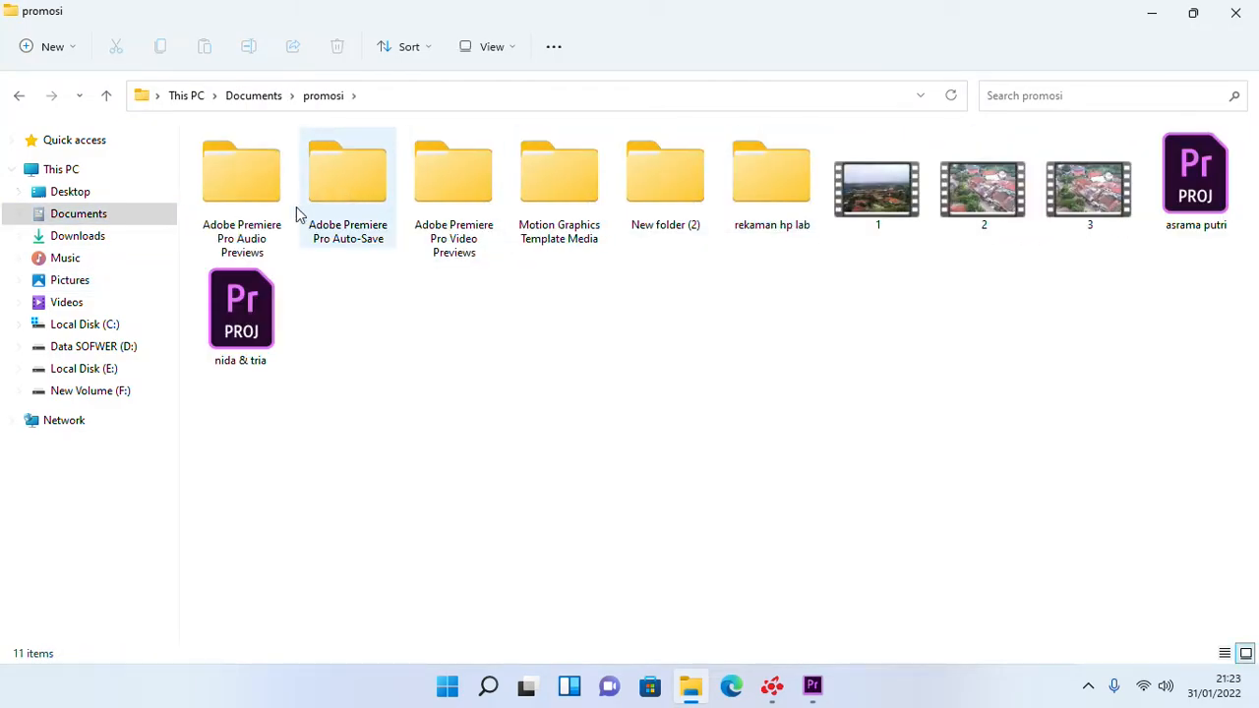
double_click(374, 200)
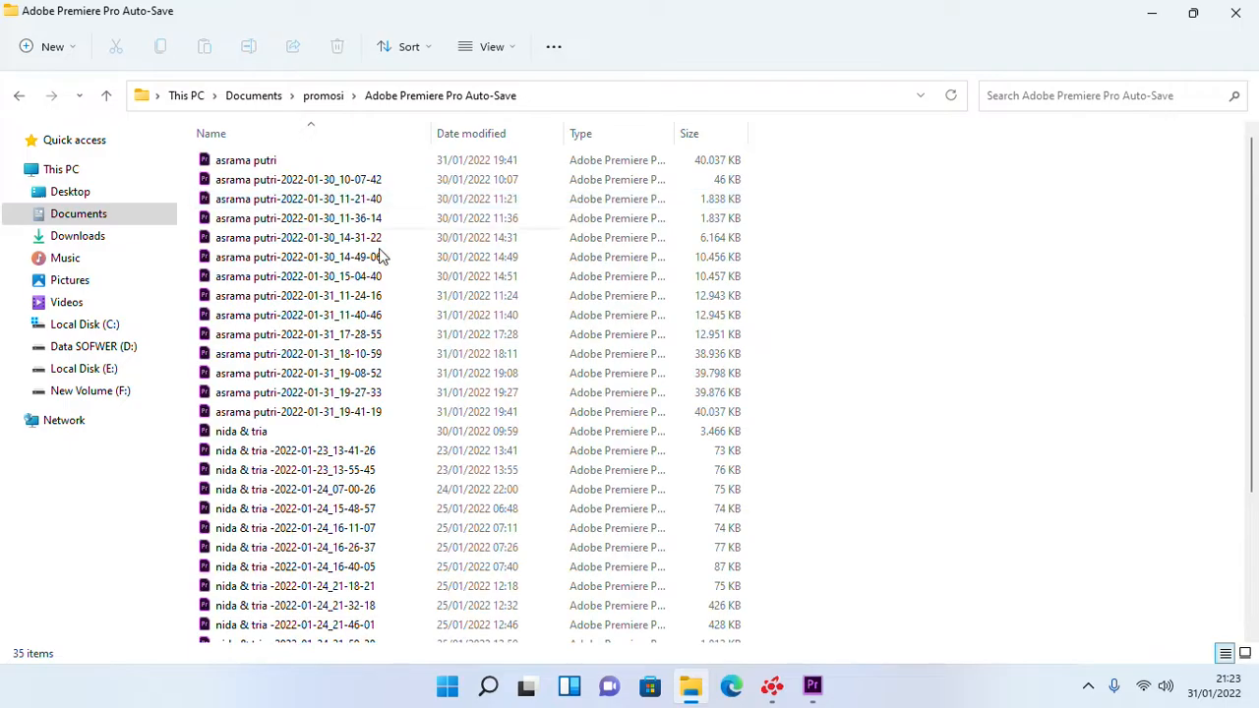
- Examine the dates and sizes of the auto-saved project files in the promosi Auto-Save folder
scroll(638, 403, down, 3)
scroll(638, 400, up, 3)
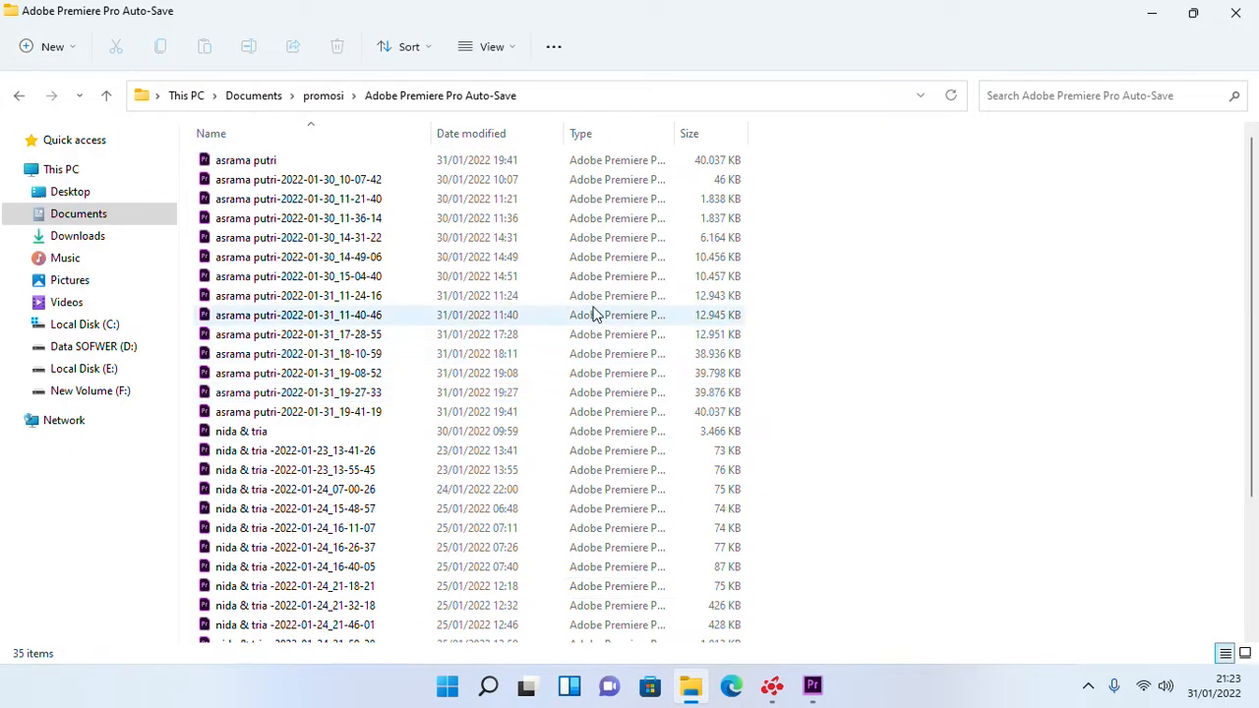
scroll(593, 313, down, 3)
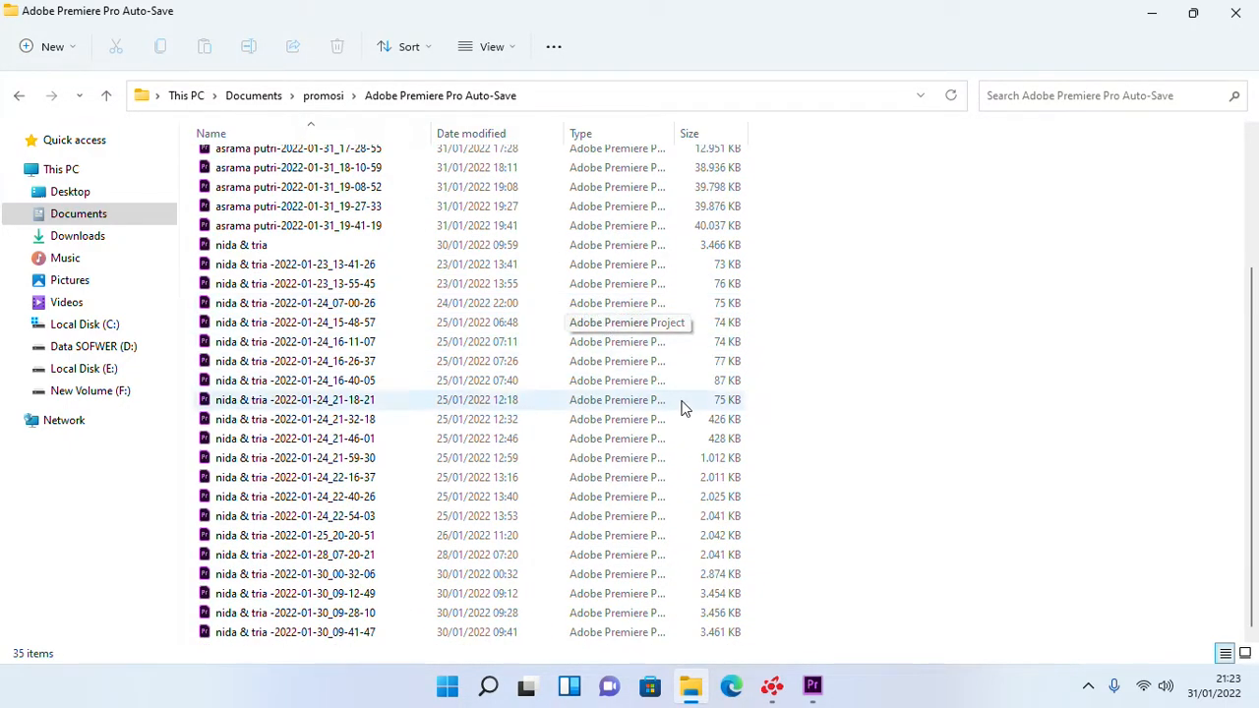
scroll(675, 392, up, 3)
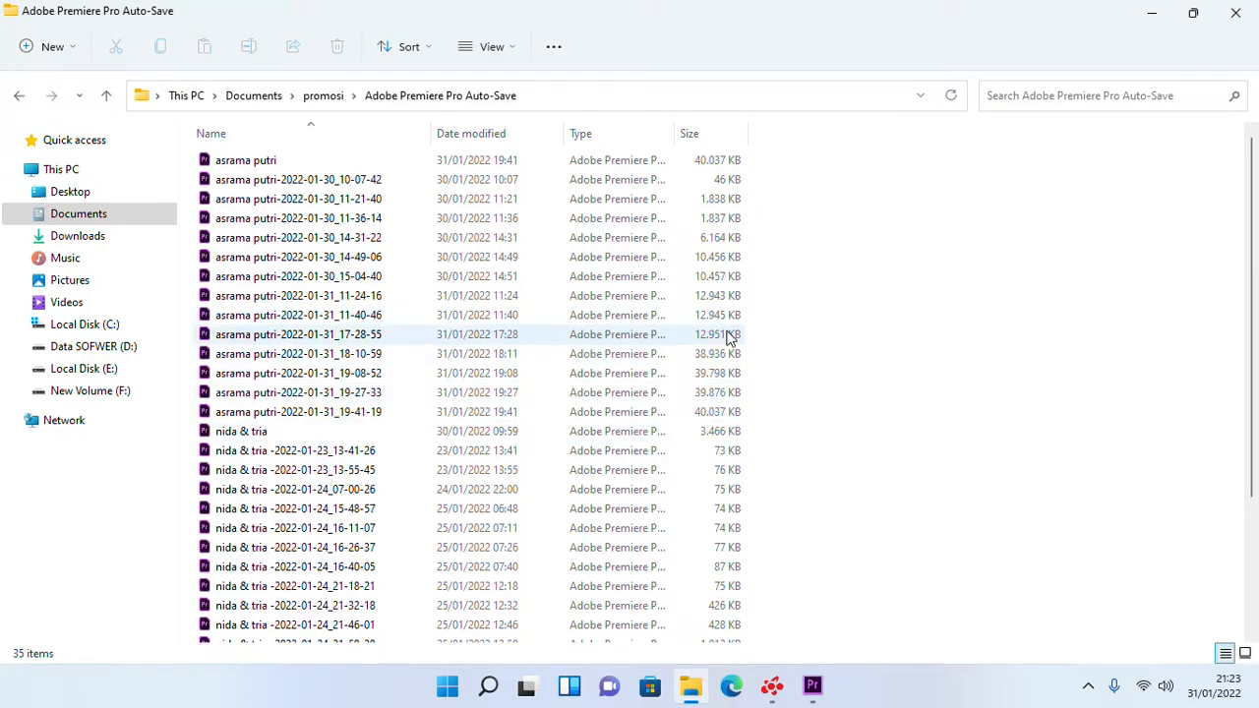
scroll(729, 338, down, 3)
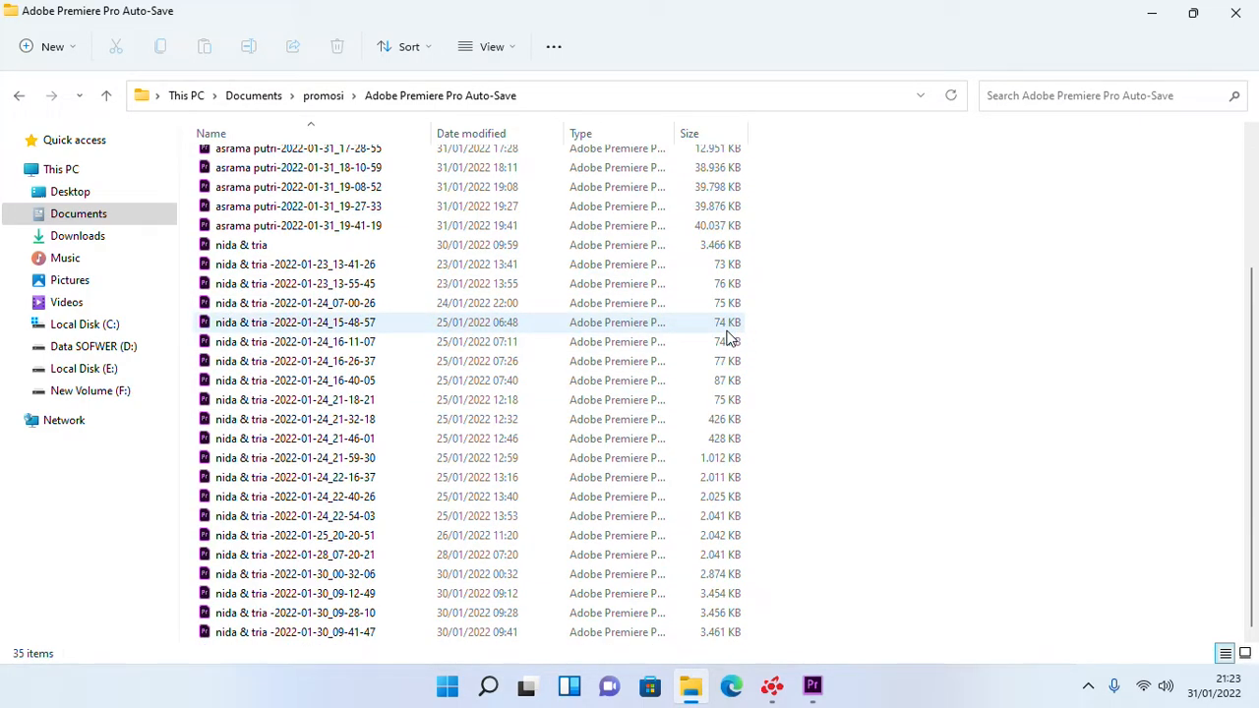
scroll(729, 337, up, 3)
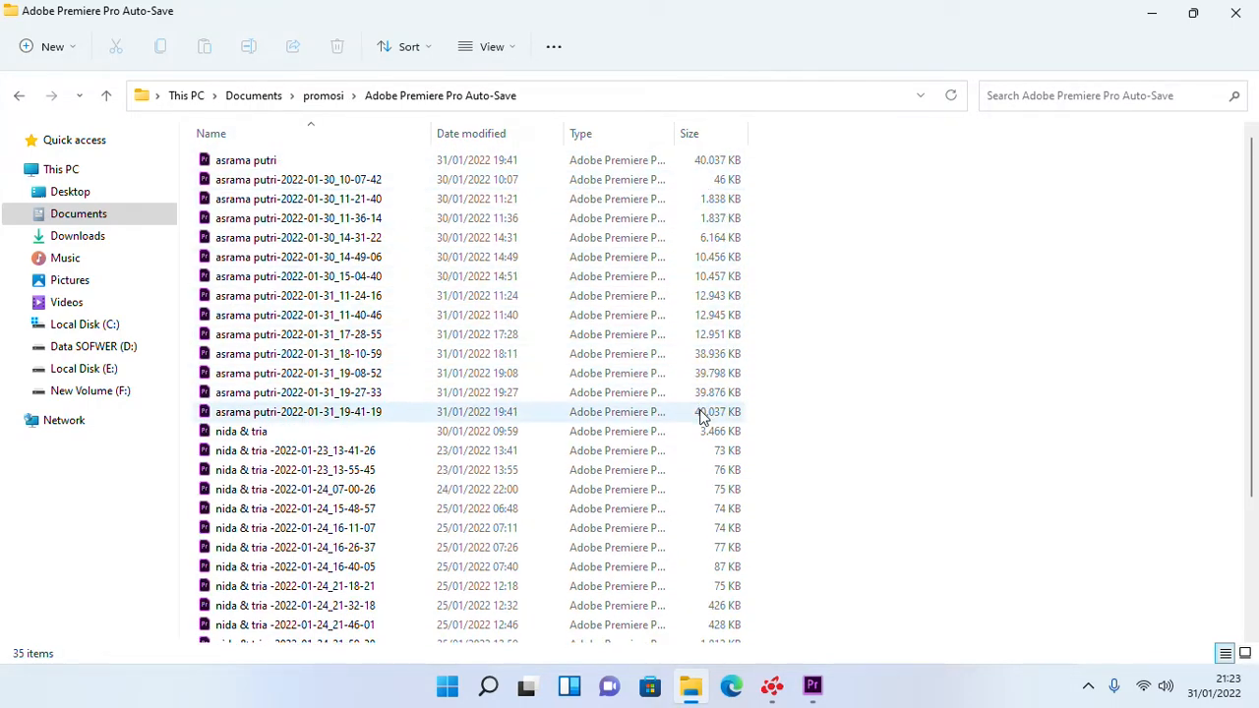
scroll(705, 411, down, 3)
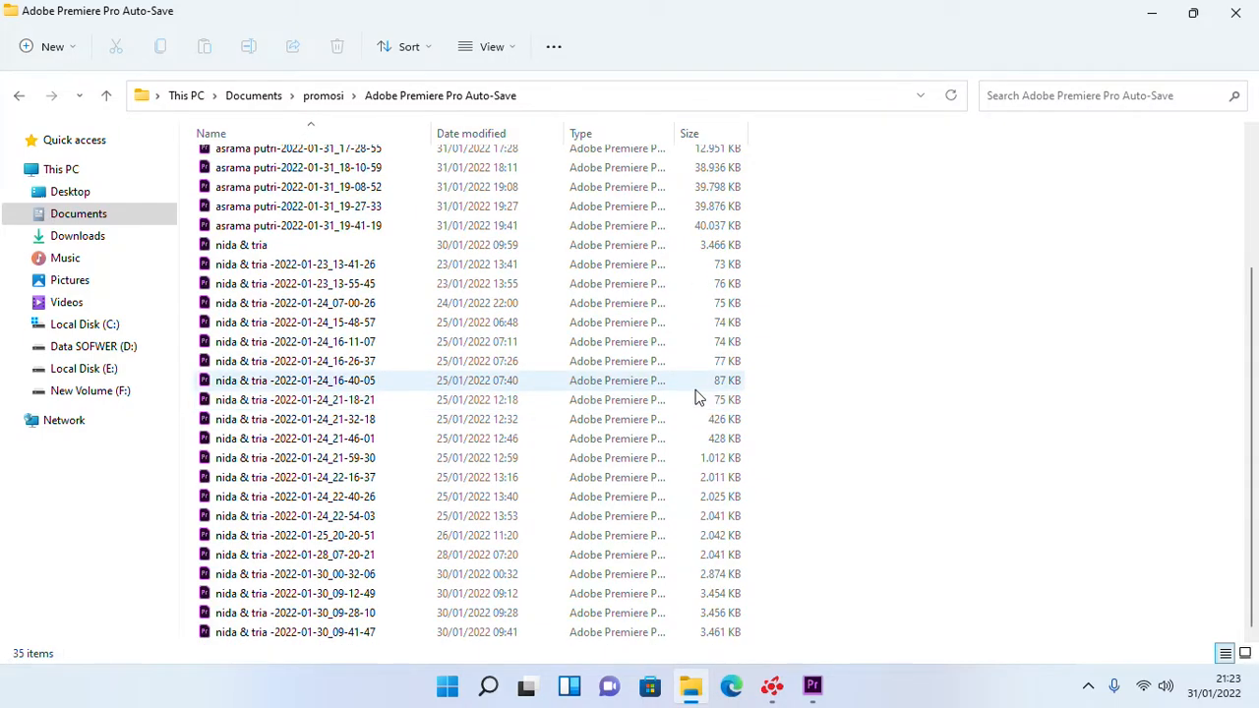
scroll(701, 389, up, 3)
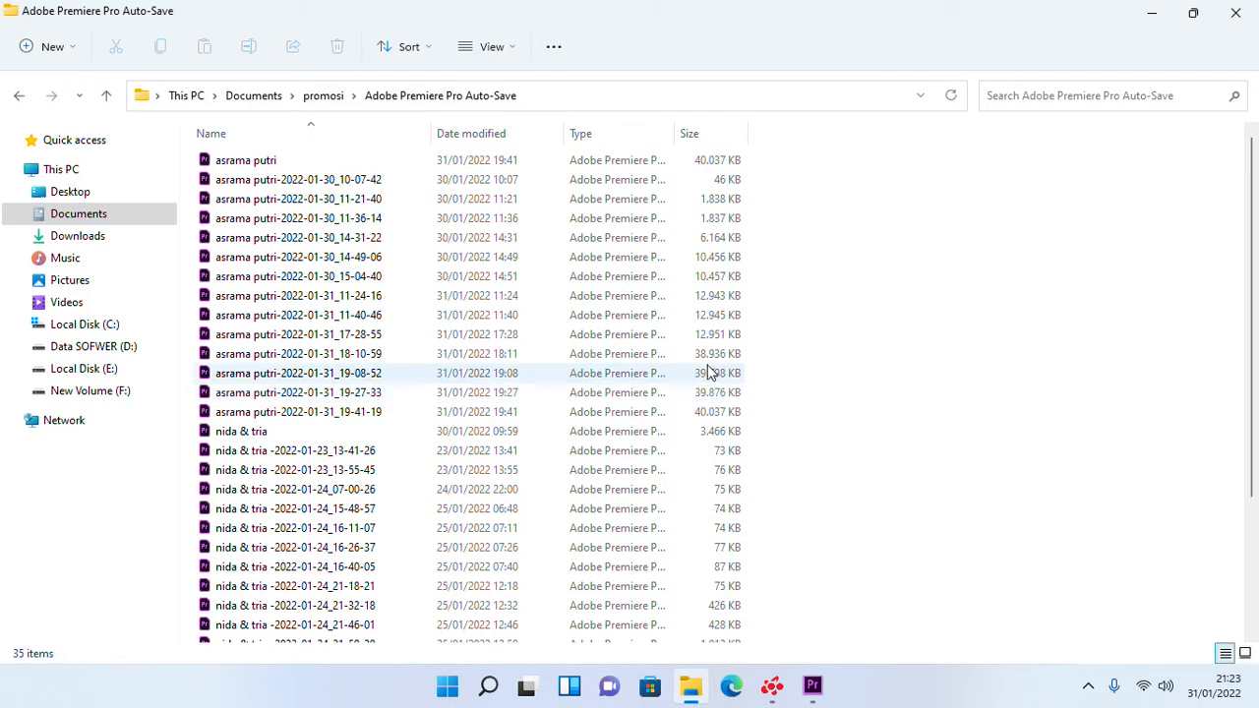
- Select the asrama putri project file, look over the list, and check the recording status in the AMD window before minimizing it
click(684, 168)
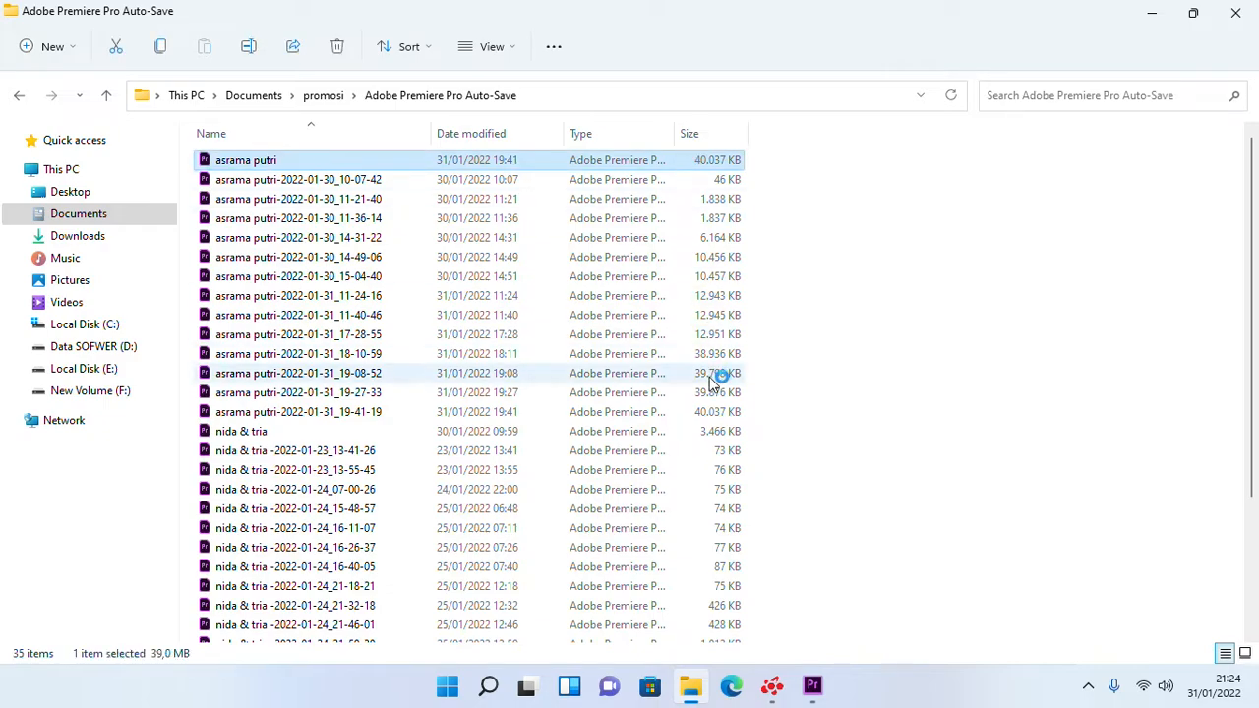
scroll(711, 384, down, 3)
scroll(713, 384, down, 3)
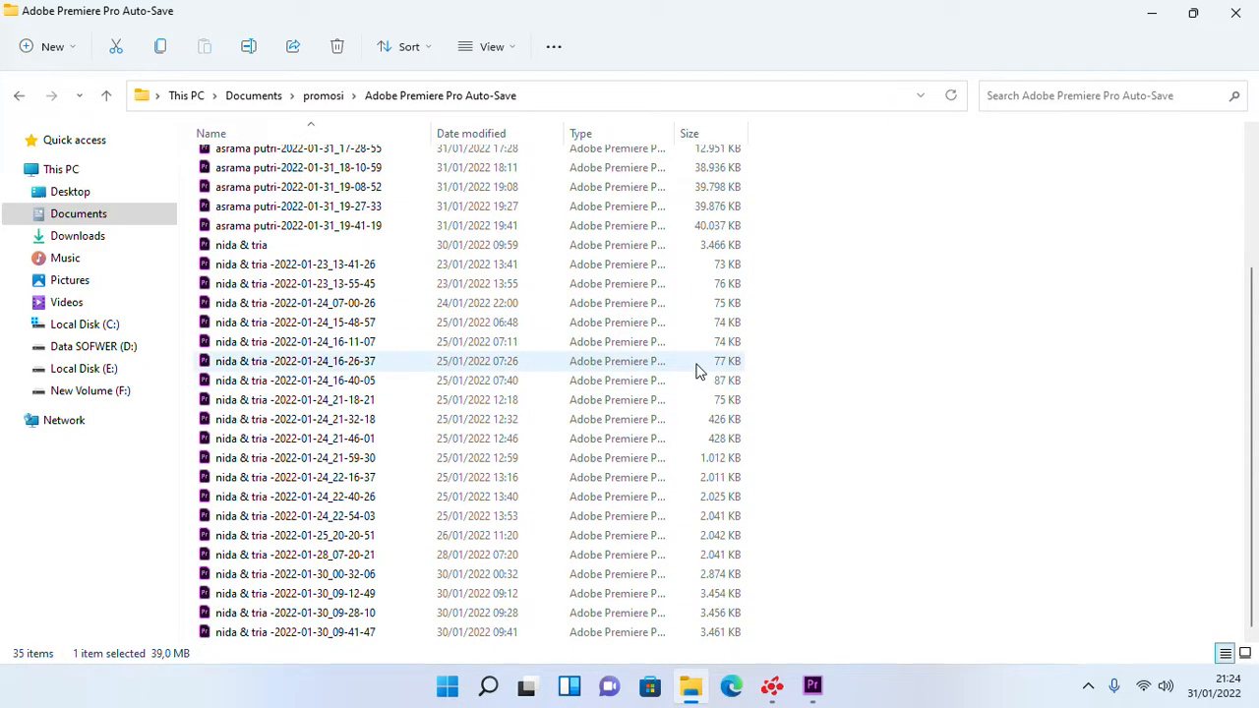
scroll(697, 365, up, 4)
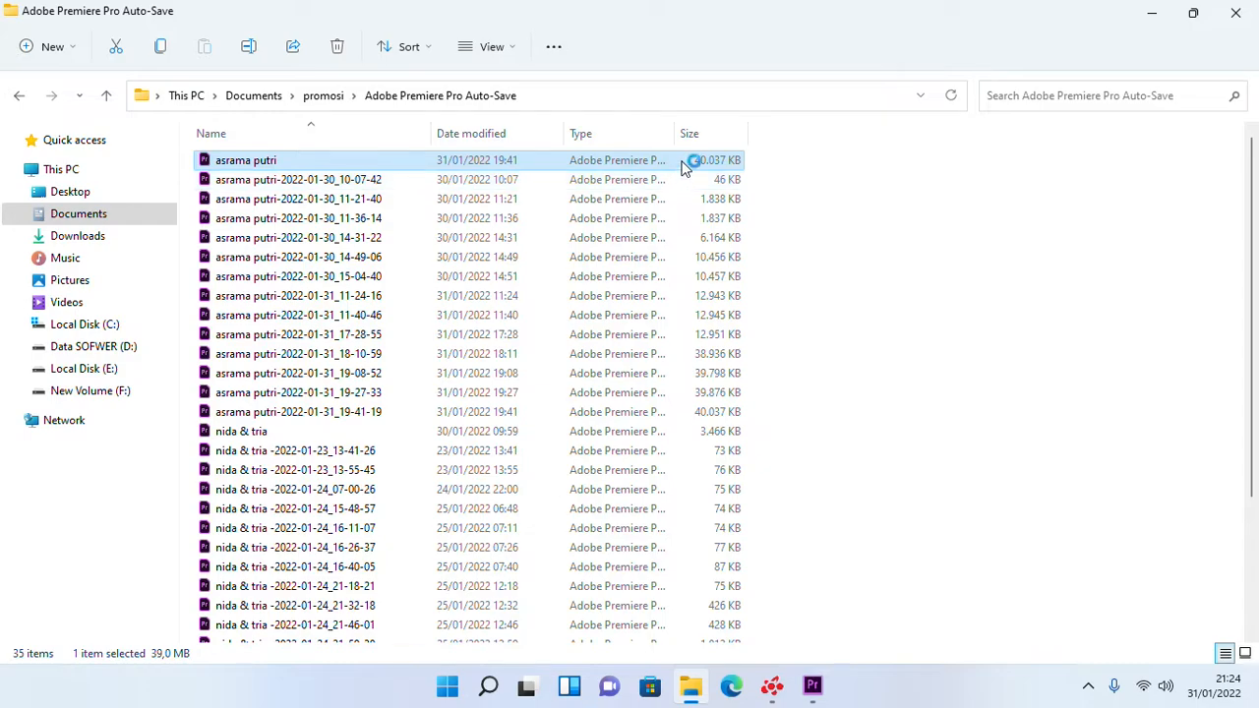
click(782, 685)
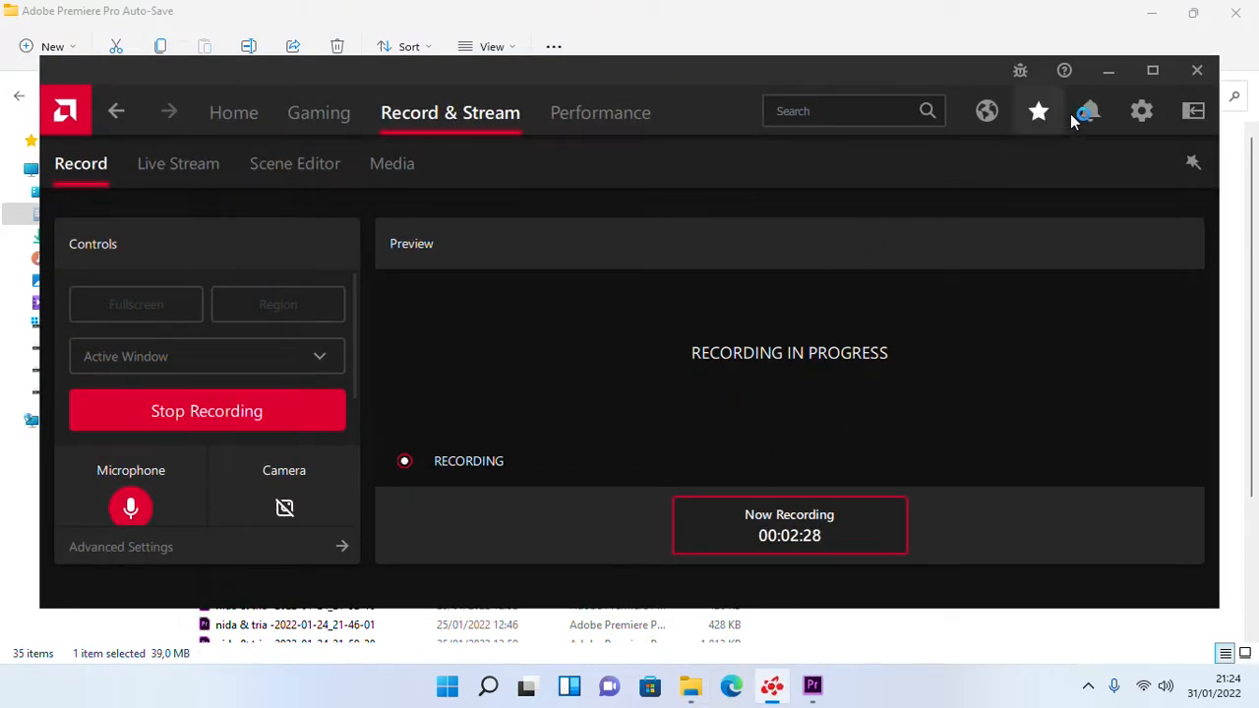
click(1108, 77)
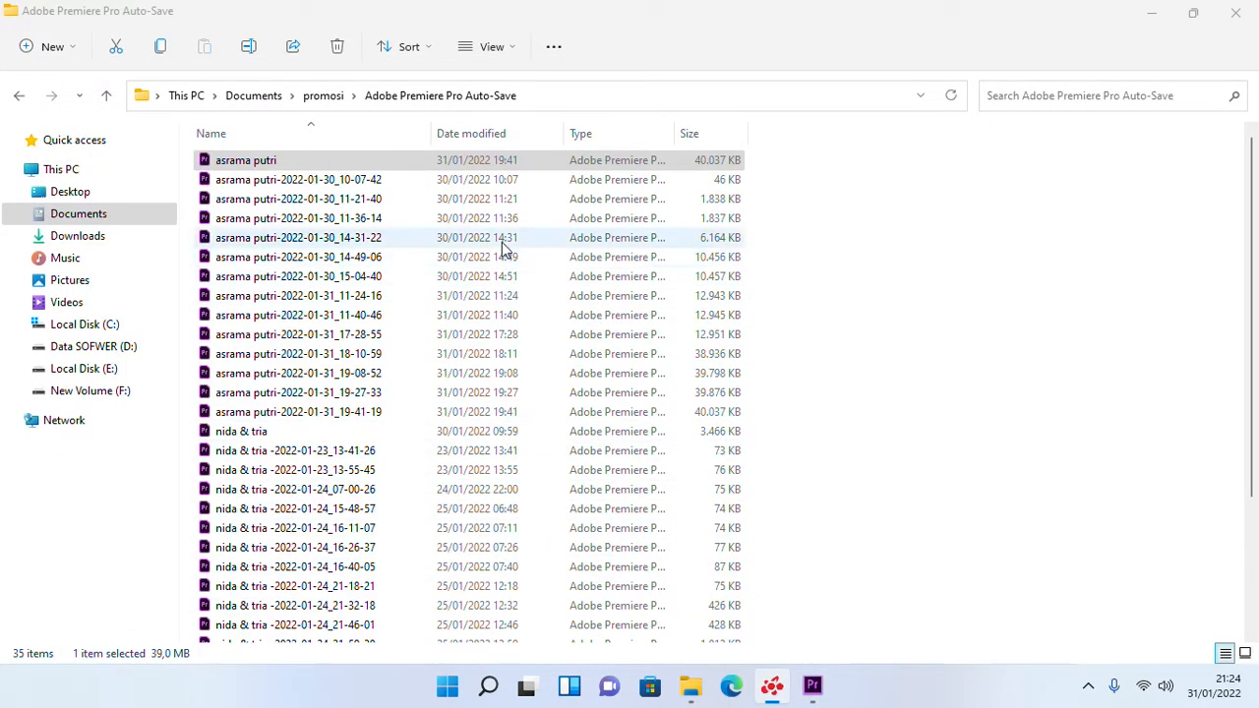
- Open the asrama putri project file from the promosi Auto-Save folder in Premiere Pro
scroll(542, 349, down, 3)
scroll(536, 354, up, 3)
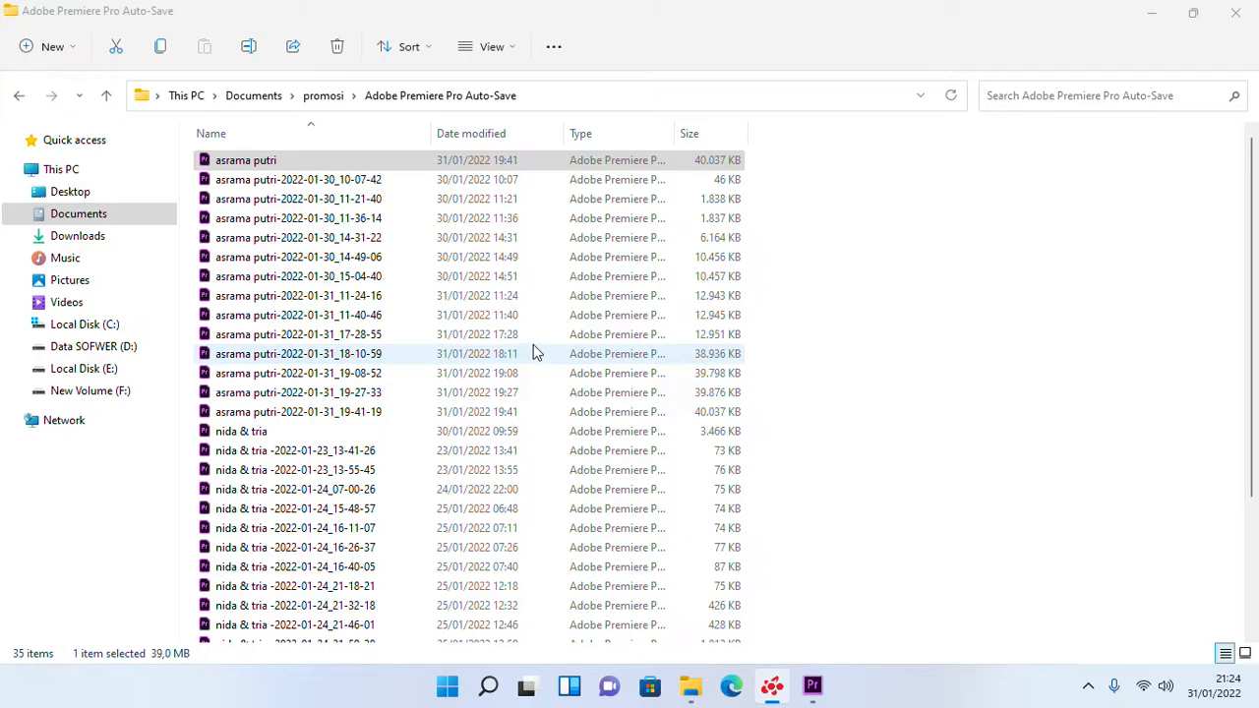
scroll(536, 353, down, 3)
scroll(641, 261, up, 3)
double_click(704, 161)
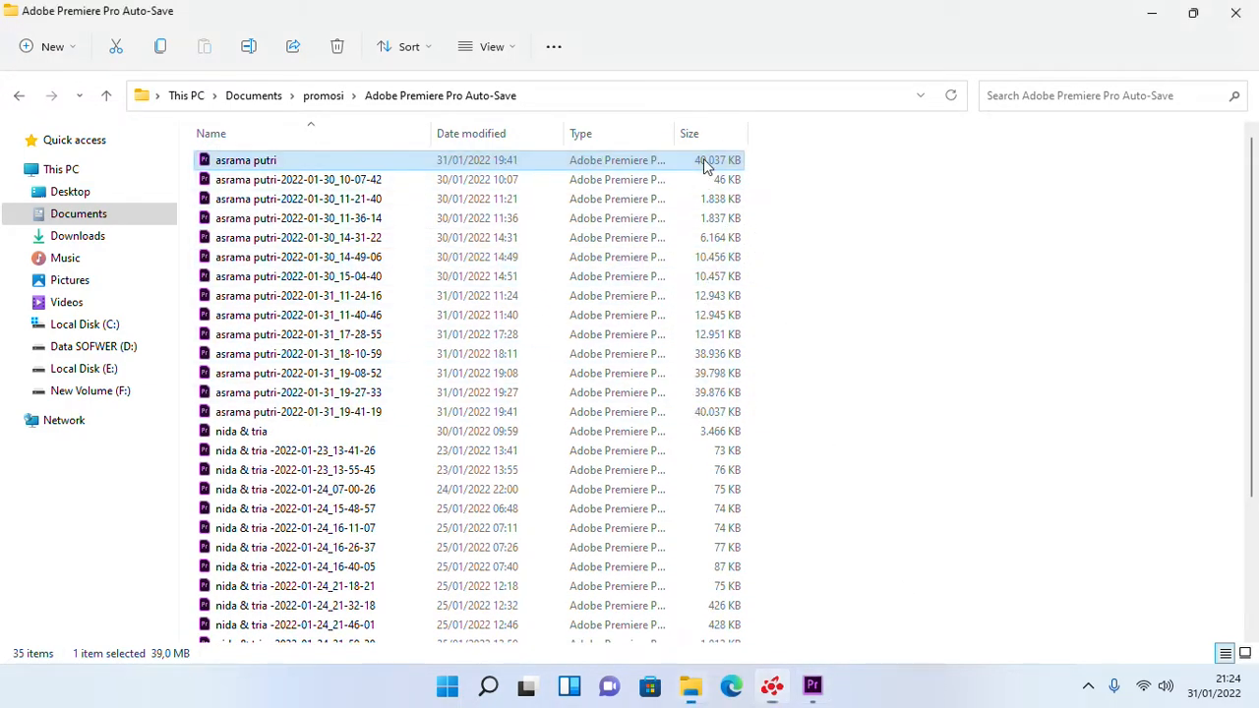
right_click(704, 166)
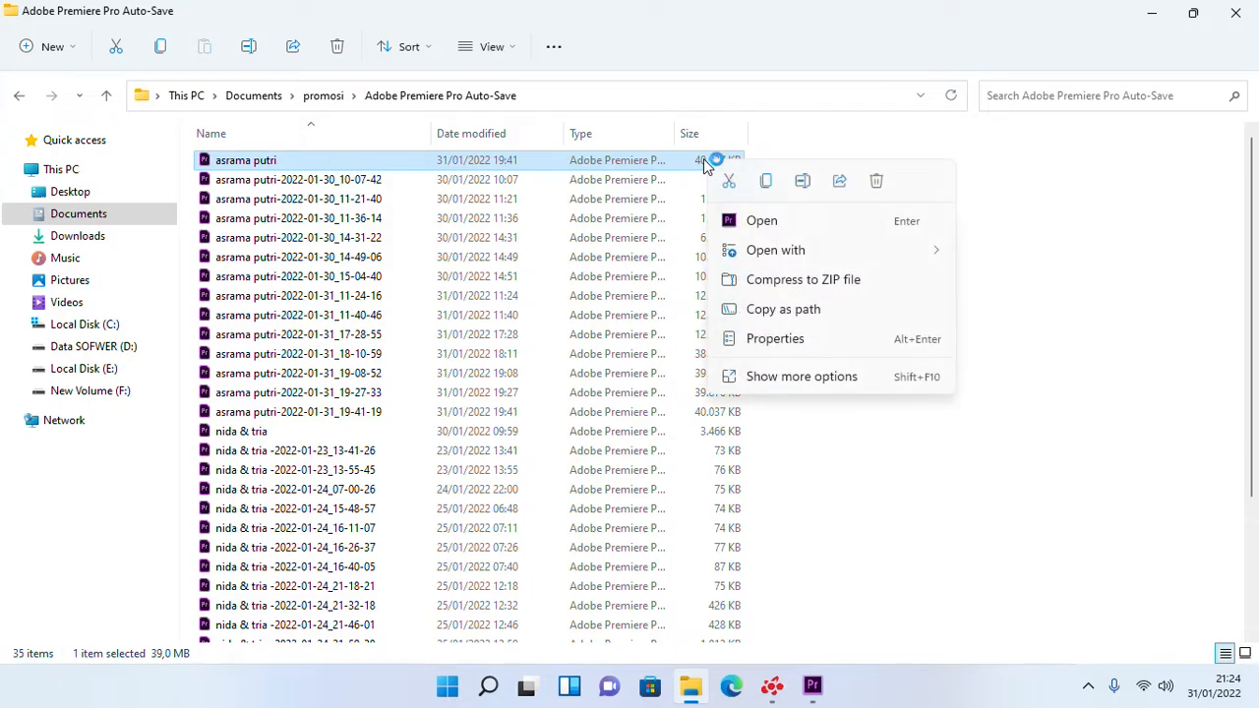
click(787, 224)
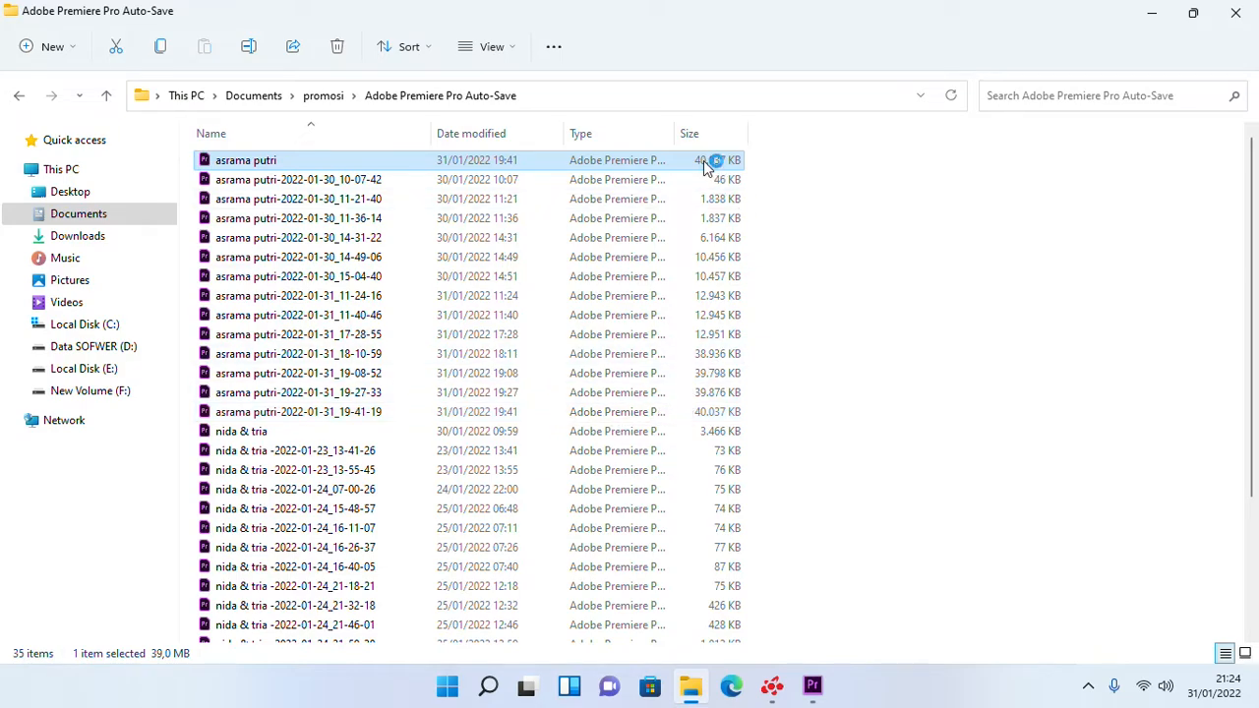
- Try to close all open Adobe Premiere Pro 2019 windows
click(818, 689)
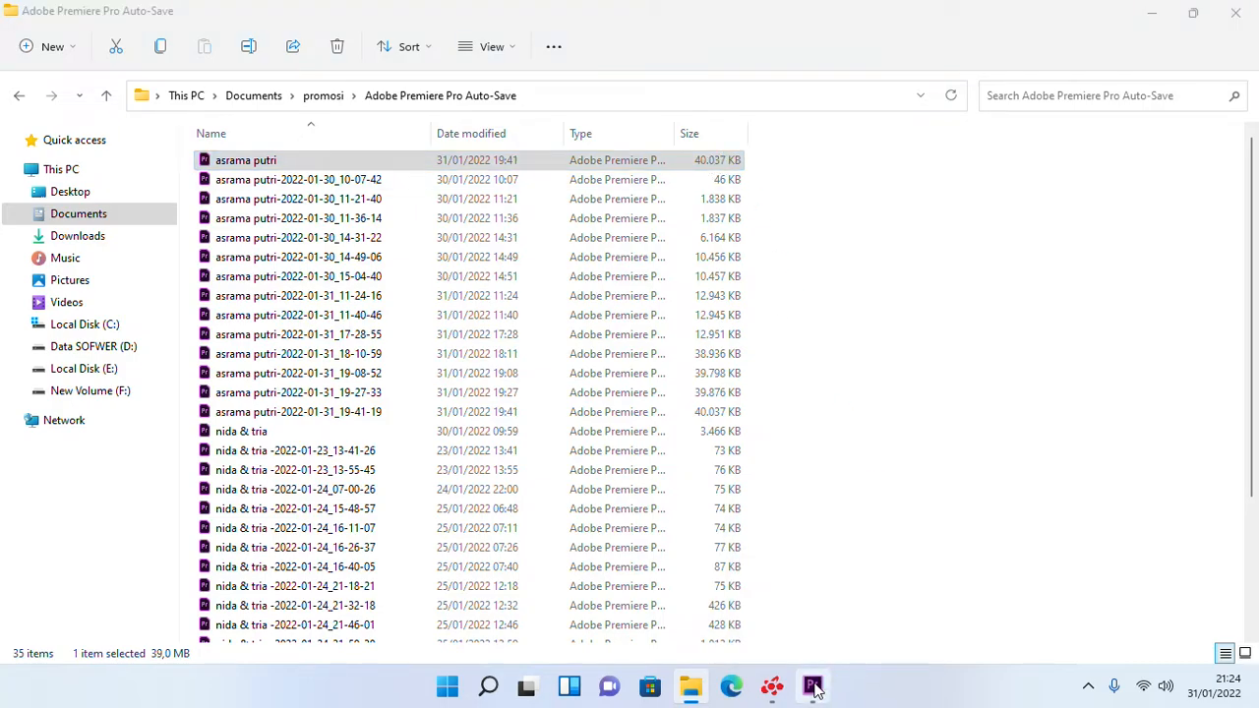
right_click(812, 688)
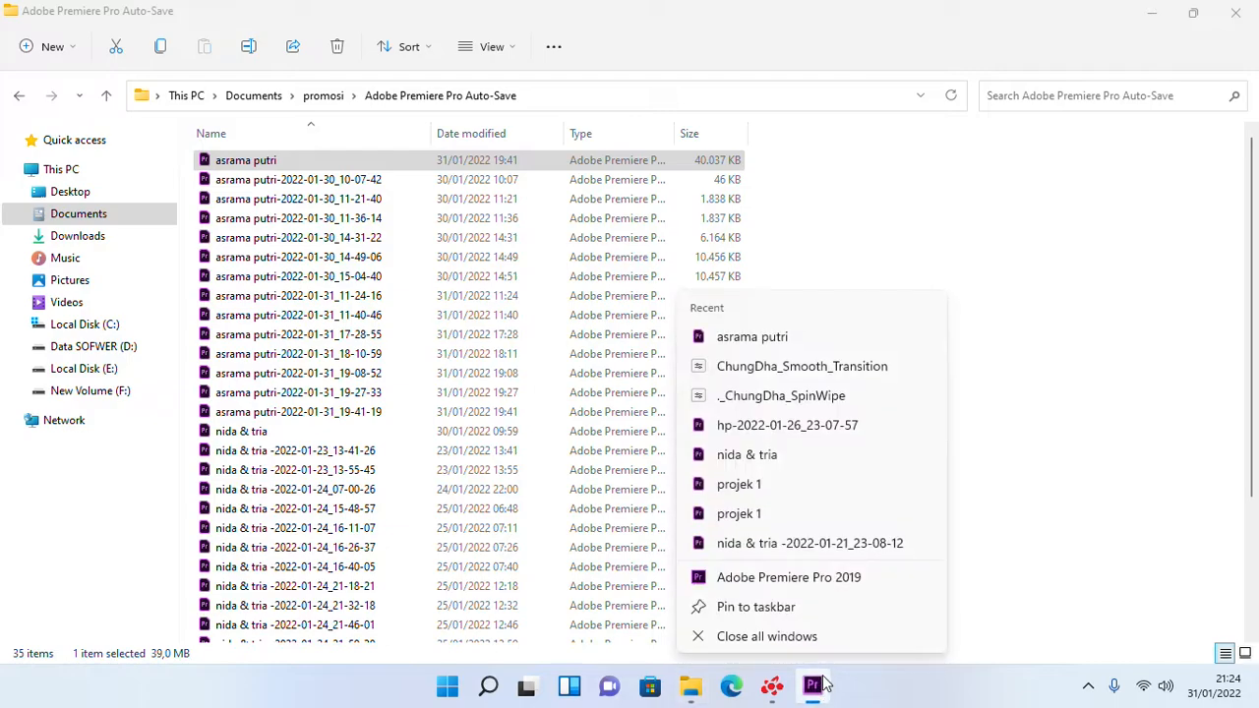
click(804, 640)
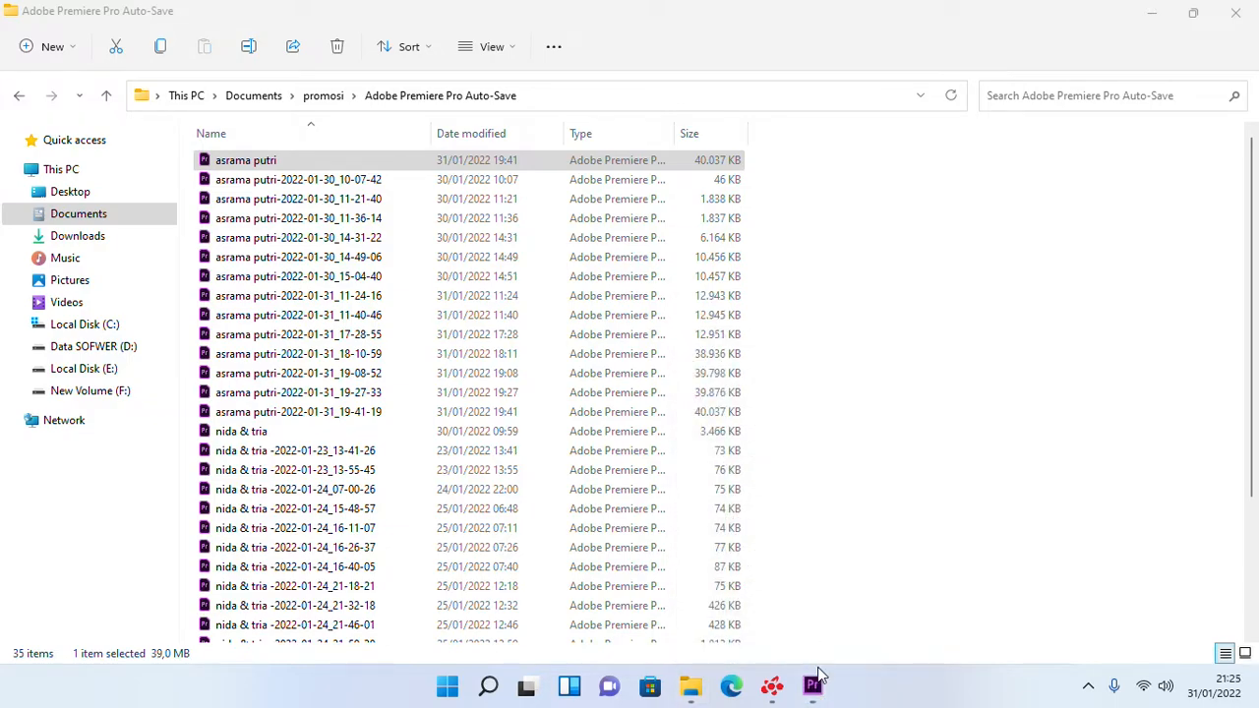
- Check the recording status in the AMD window, hide it, and switch to Adobe Premiere Pro 2019
click(785, 694)
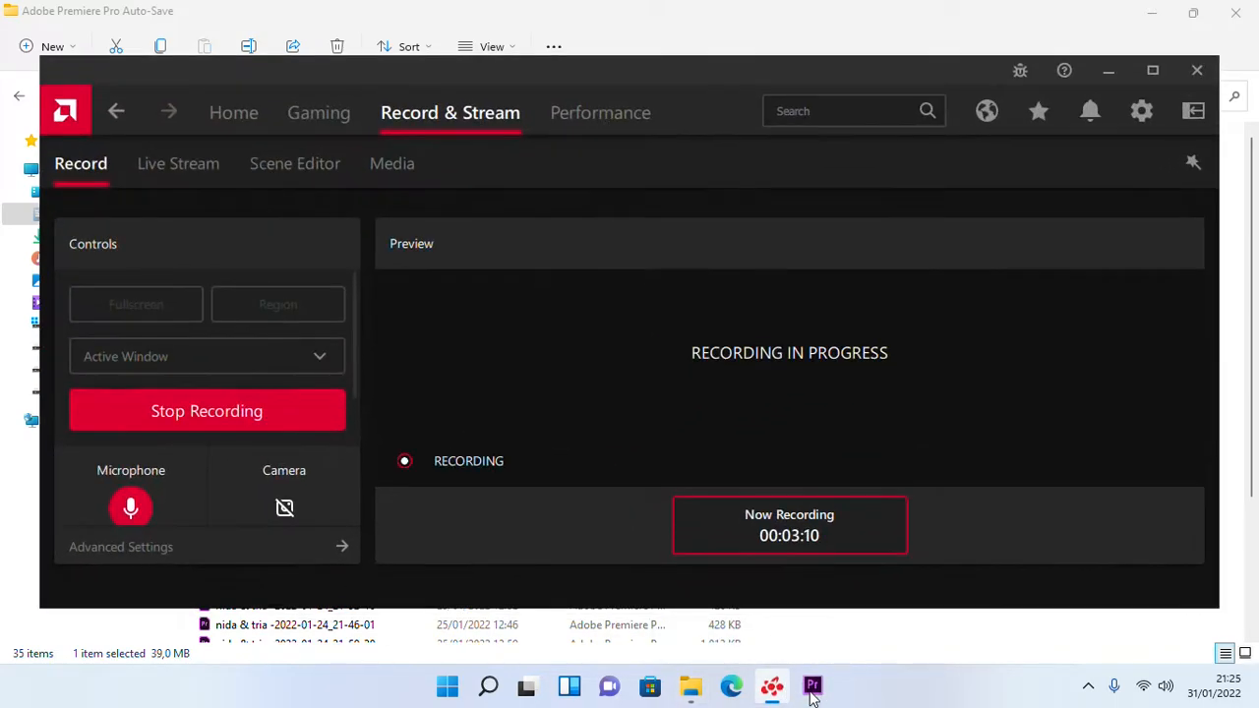
click(785, 694)
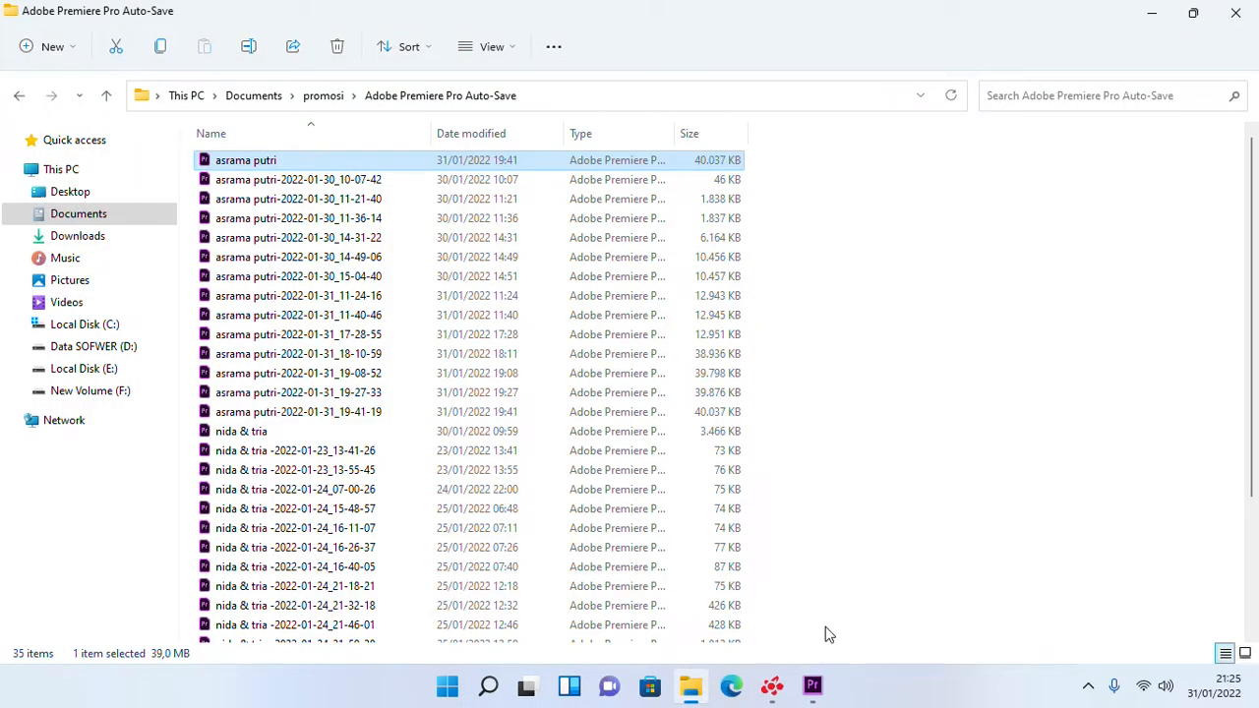
click(825, 693)
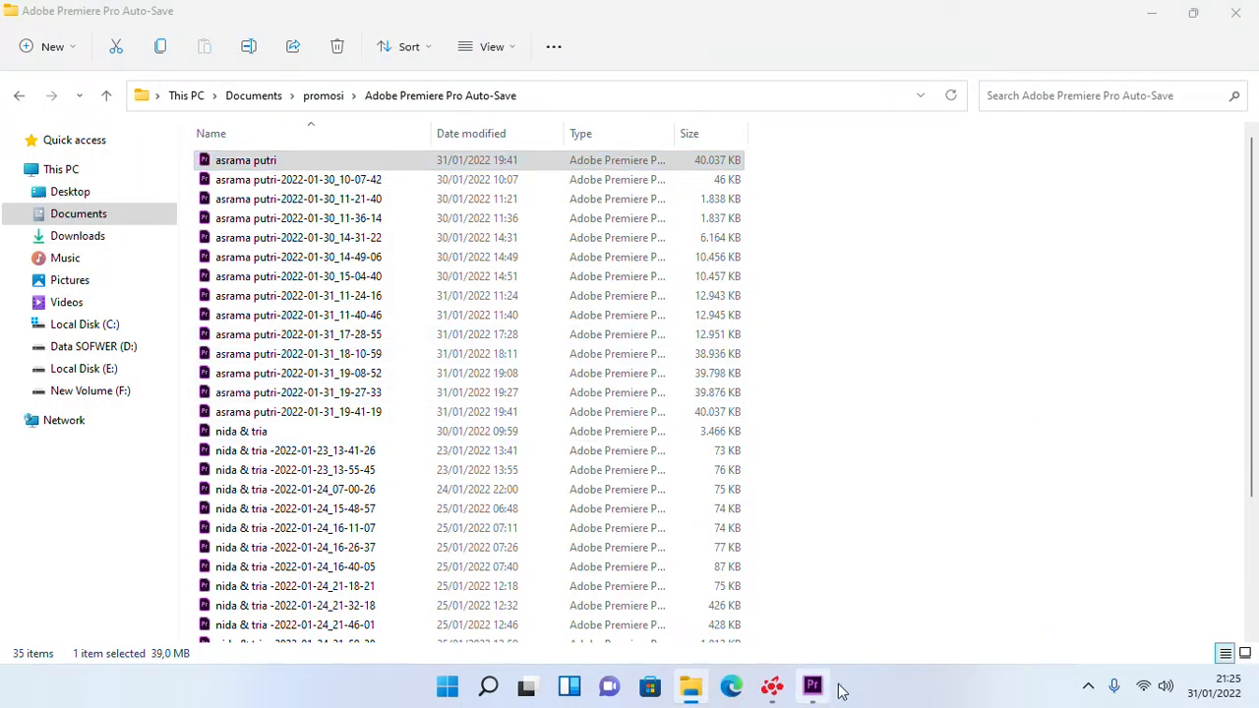
click(448, 685)
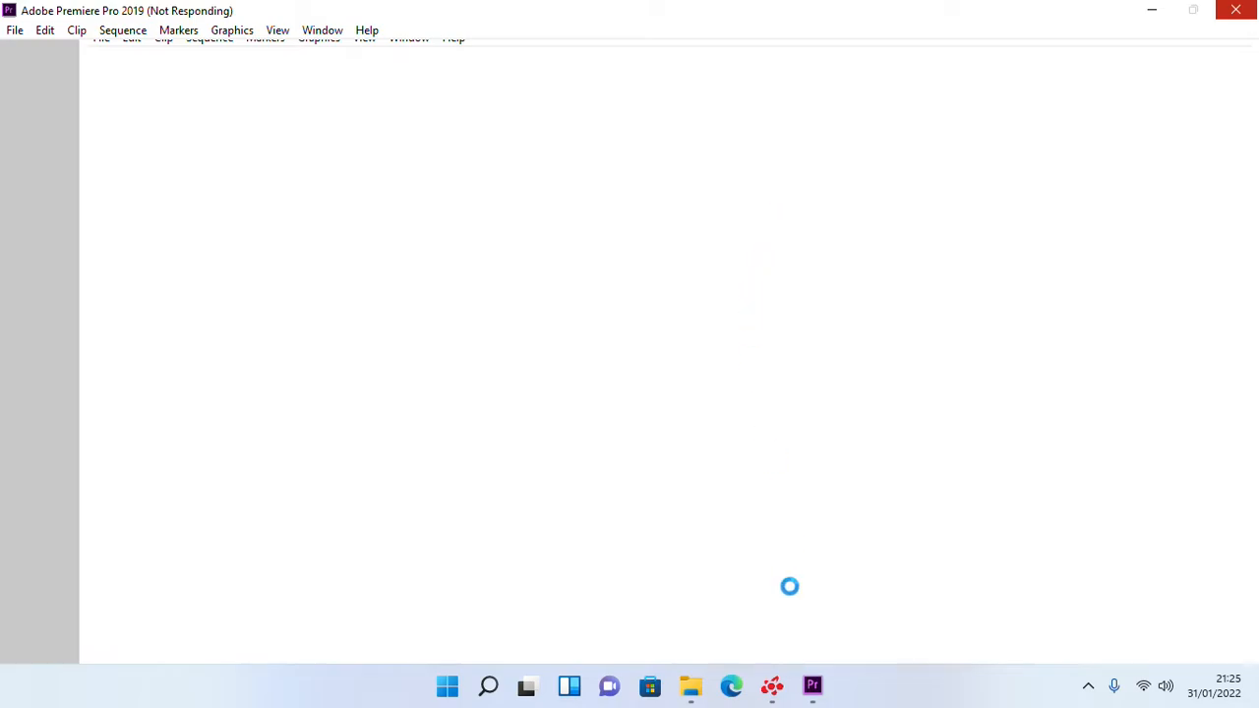
- Switch to the AMD software and examine the GPU and CPU utilization in its performance metrics
click(772, 685)
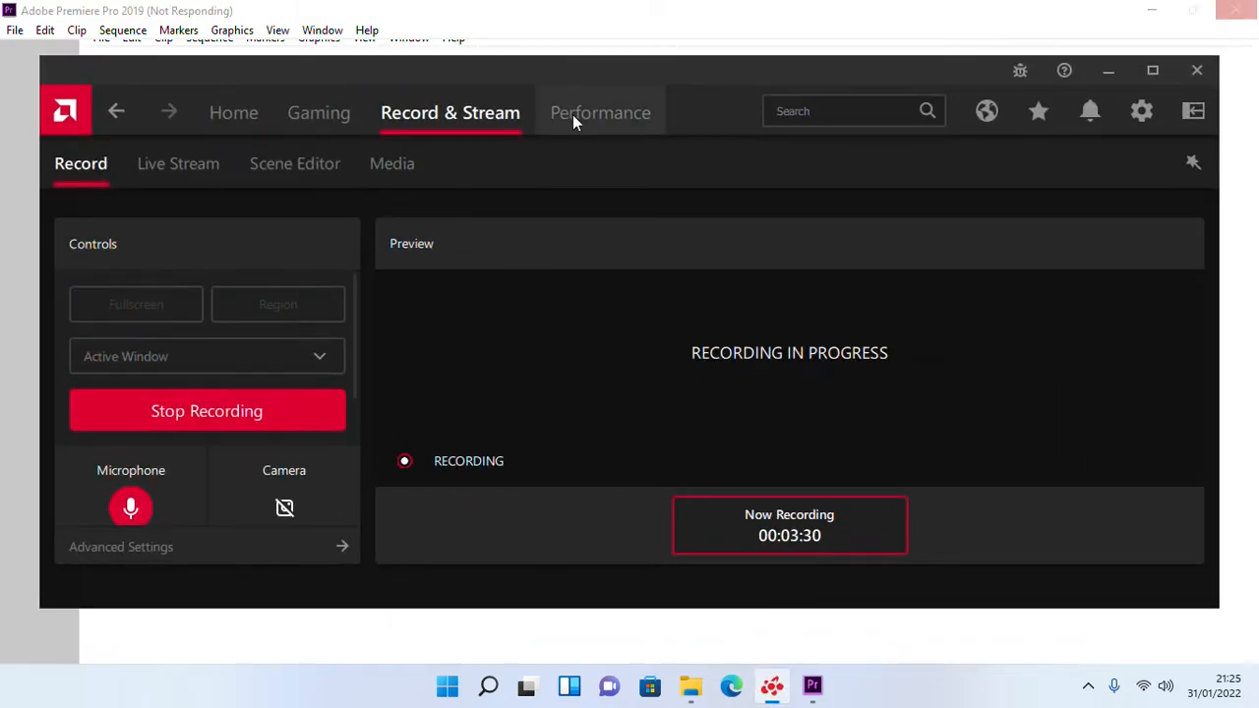
click(574, 116)
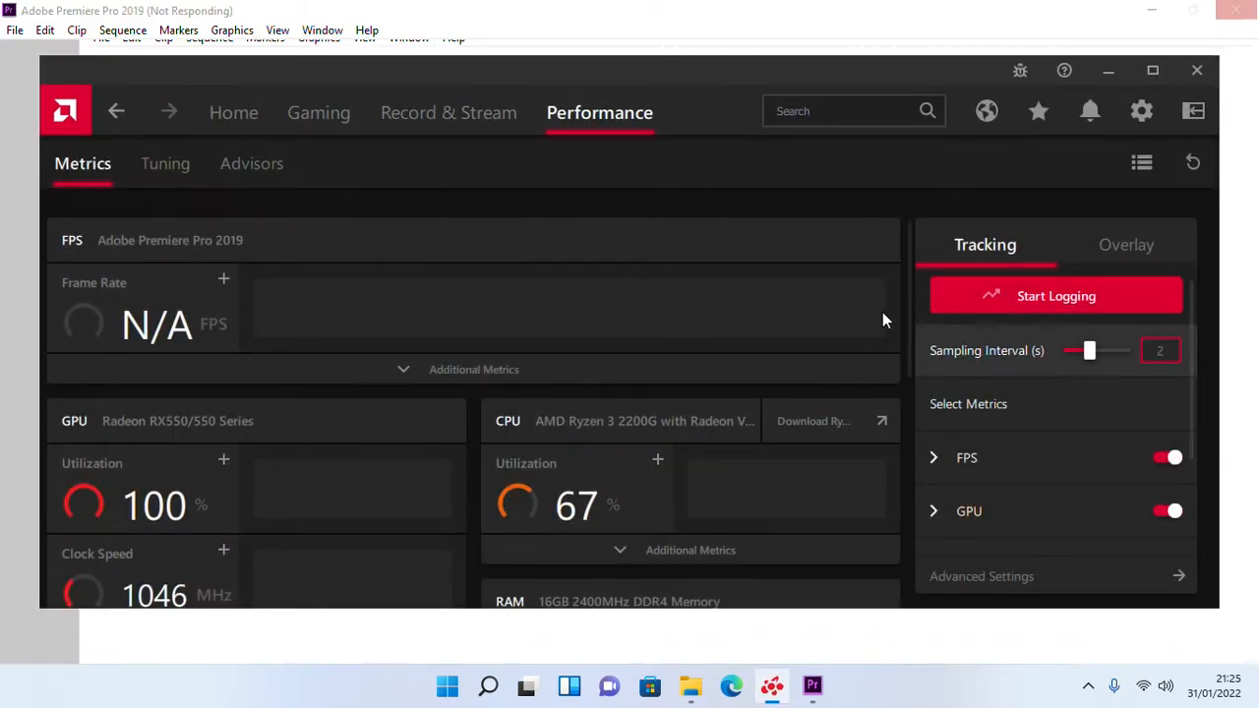
scroll(420, 326, down, 2)
scroll(312, 387, up, 2)
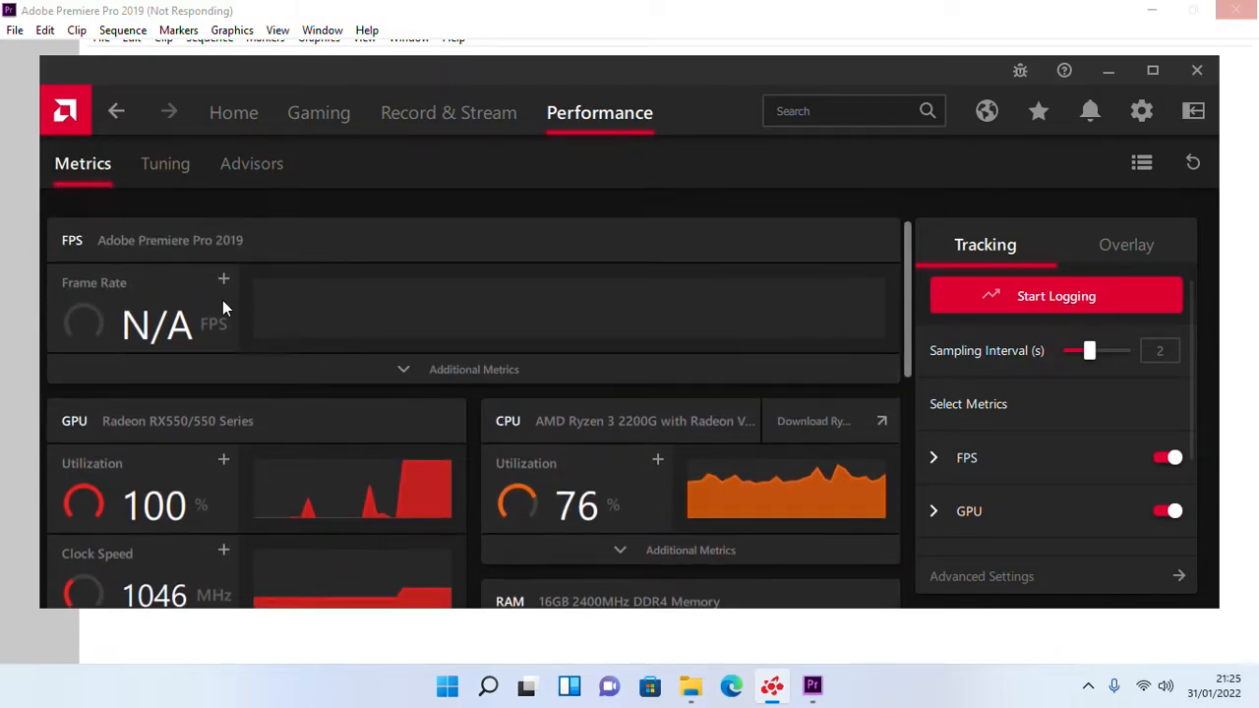
- Look through AMD's Advisors and Tuning pages, and return to the performance metrics to review the tracking options
click(228, 163)
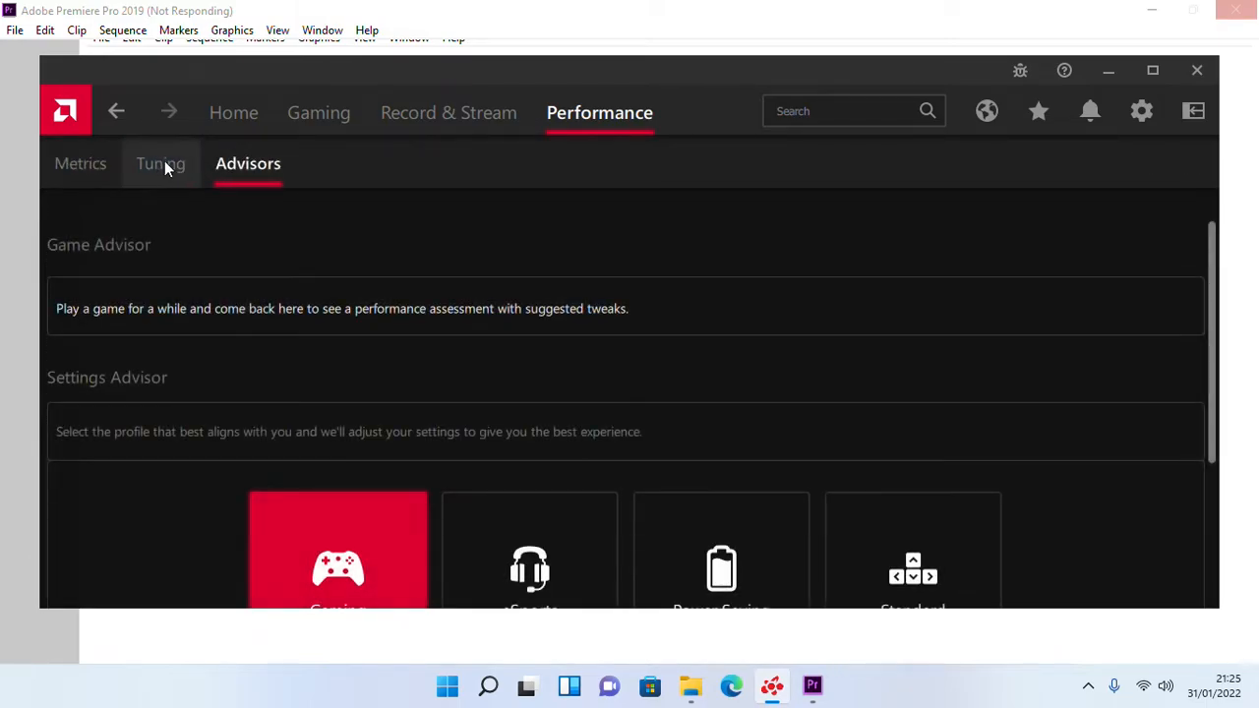
click(164, 166)
click(487, 114)
click(593, 115)
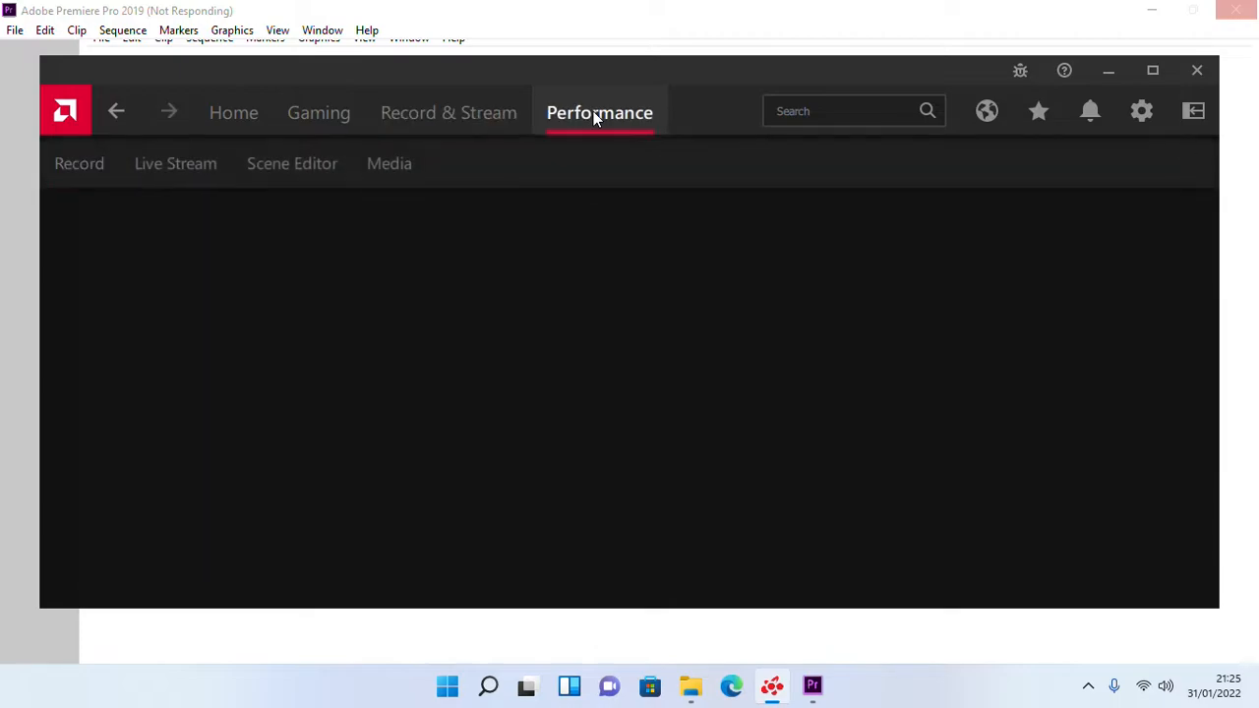
scroll(1082, 309, down, 1)
scroll(1072, 354, down, 1)
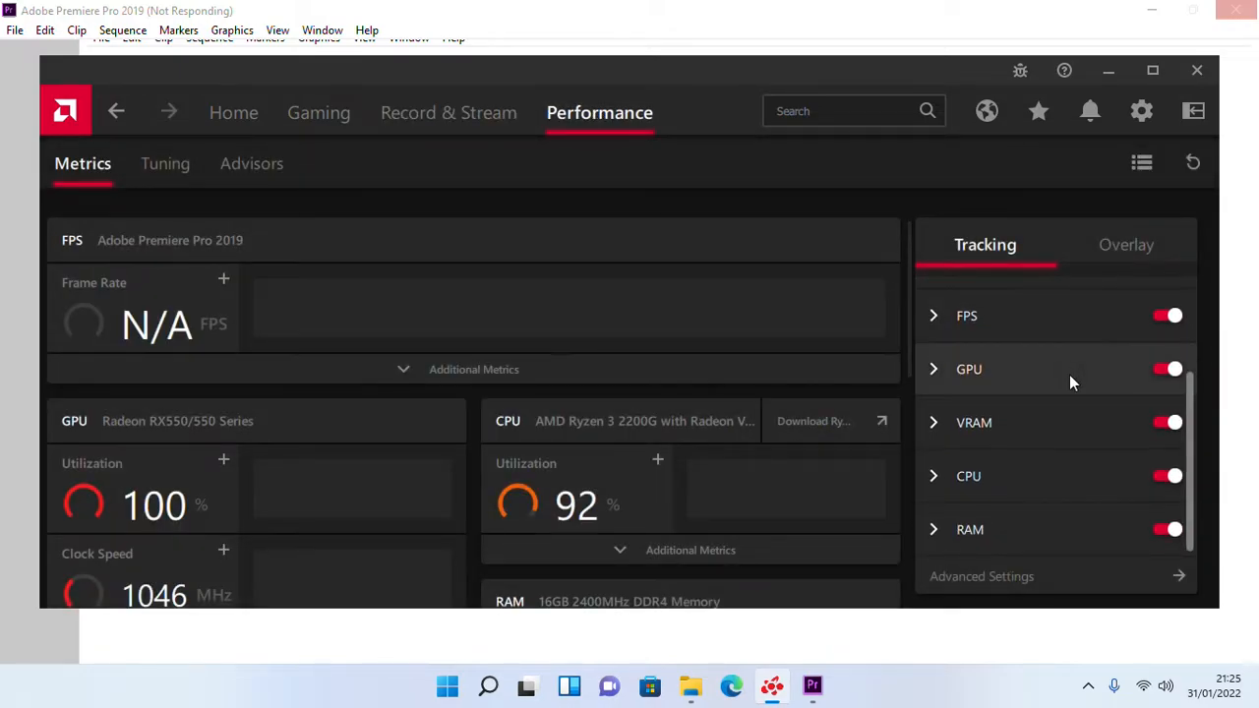
scroll(1069, 375, up, 2)
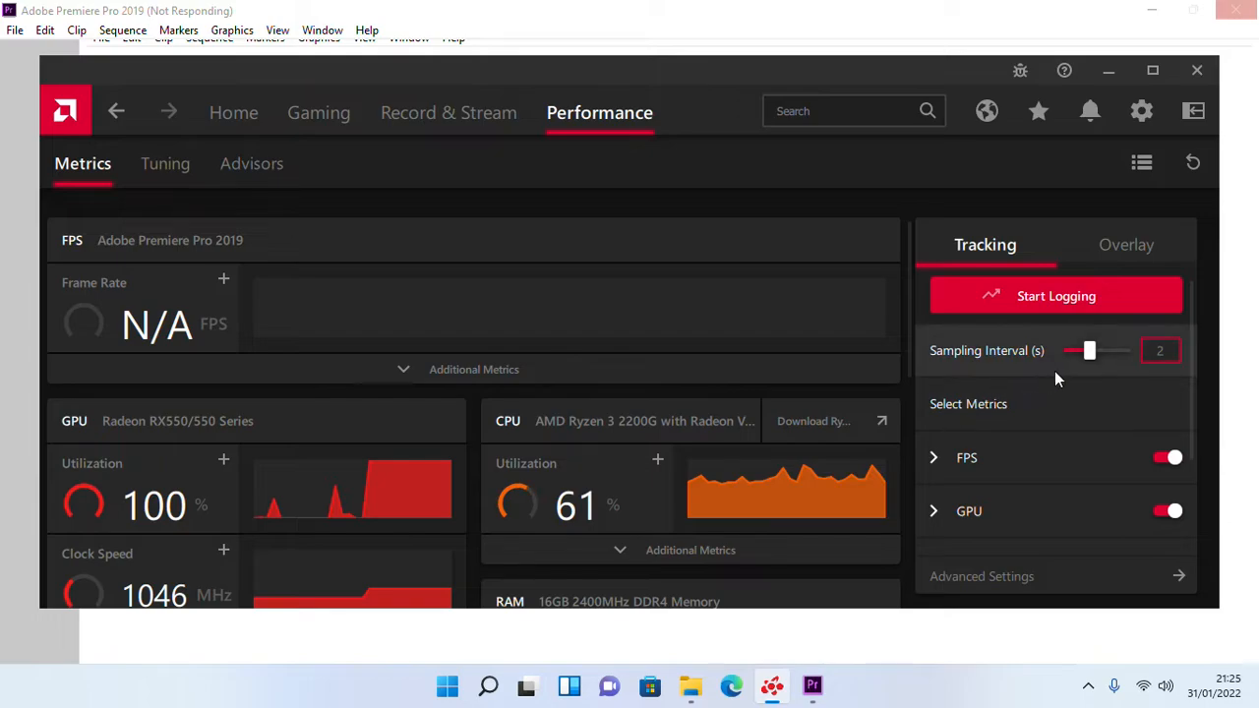
- Review the metrics overlay options, and read through AMD's Ryzen Master web page before closing it
click(1129, 249)
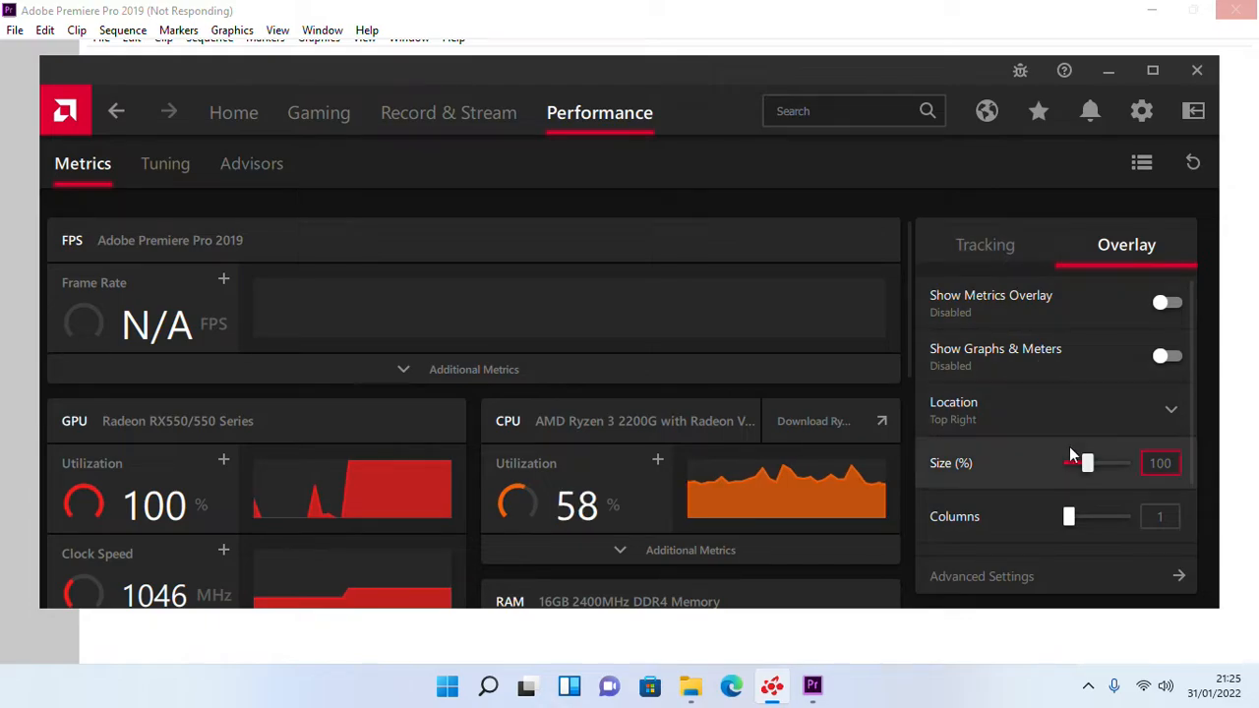
scroll(1043, 481, down, 2)
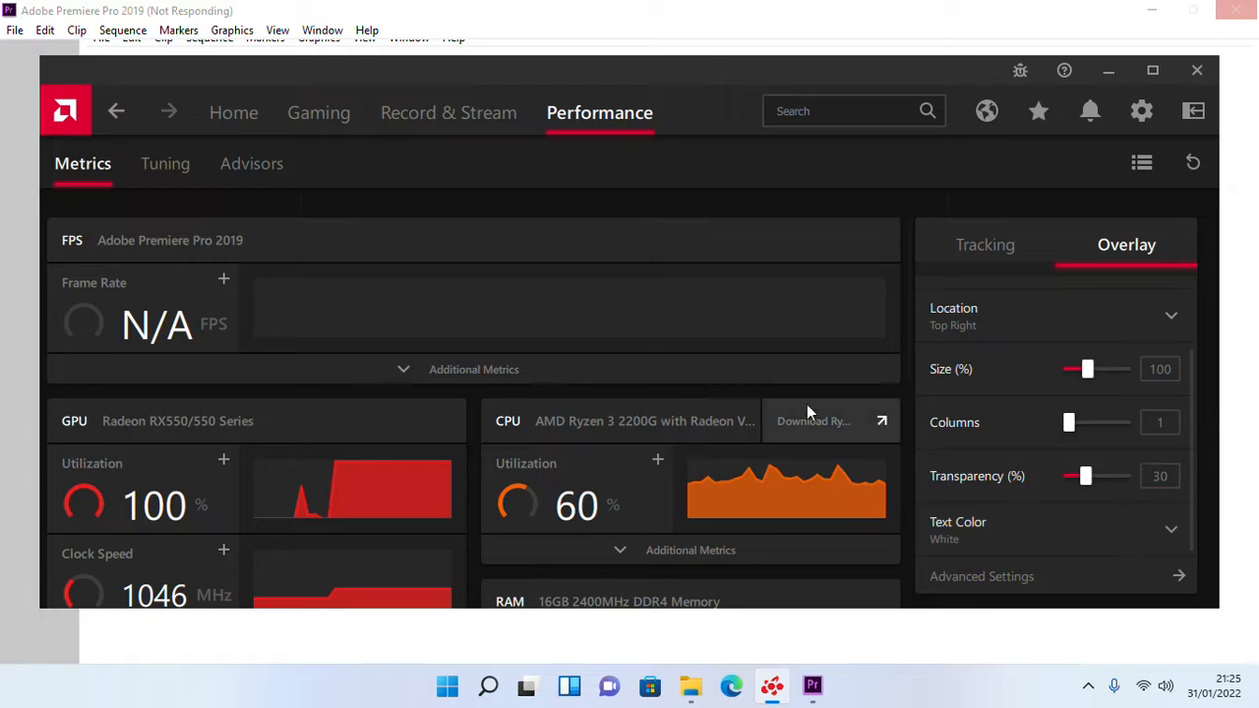
click(880, 423)
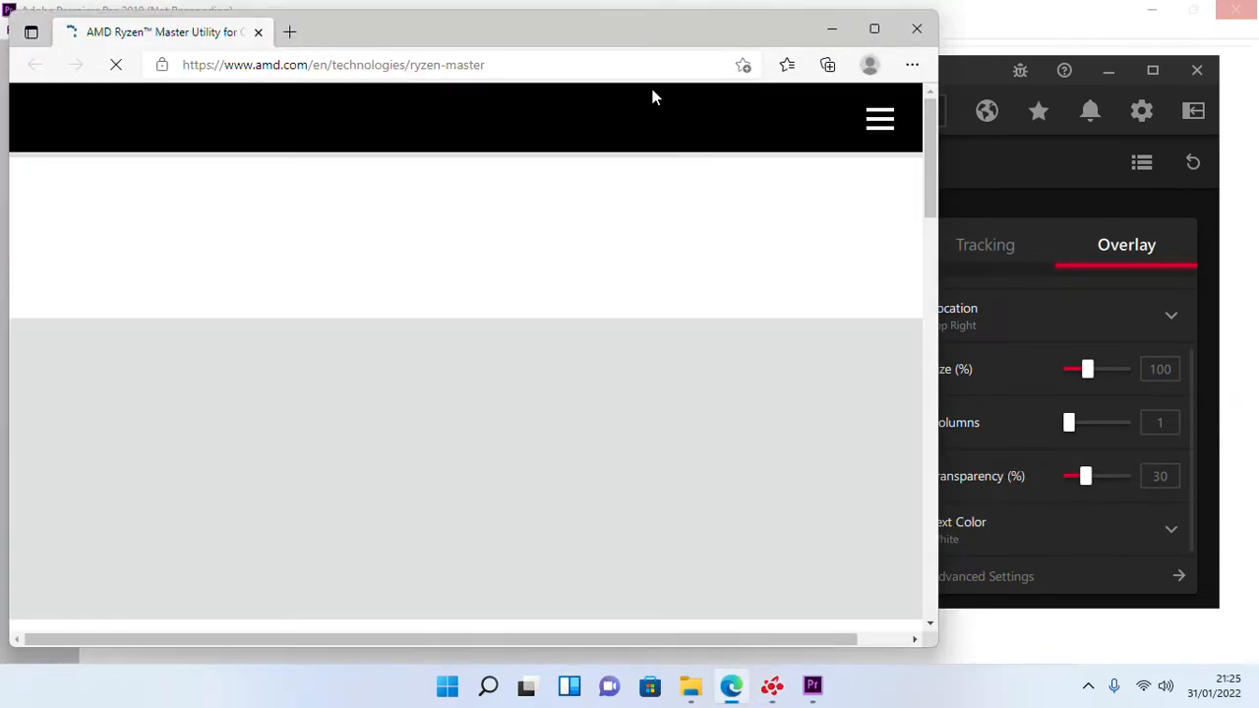
scroll(527, 429, down, 3)
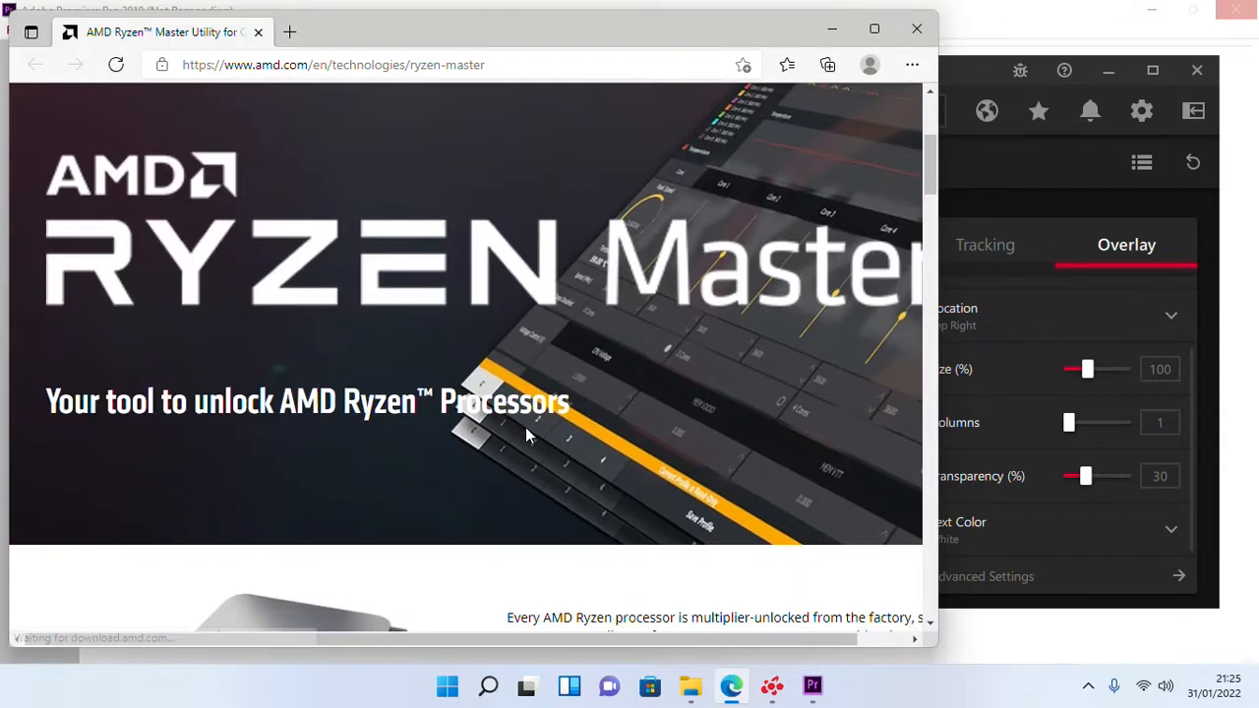
scroll(512, 434, down, 4)
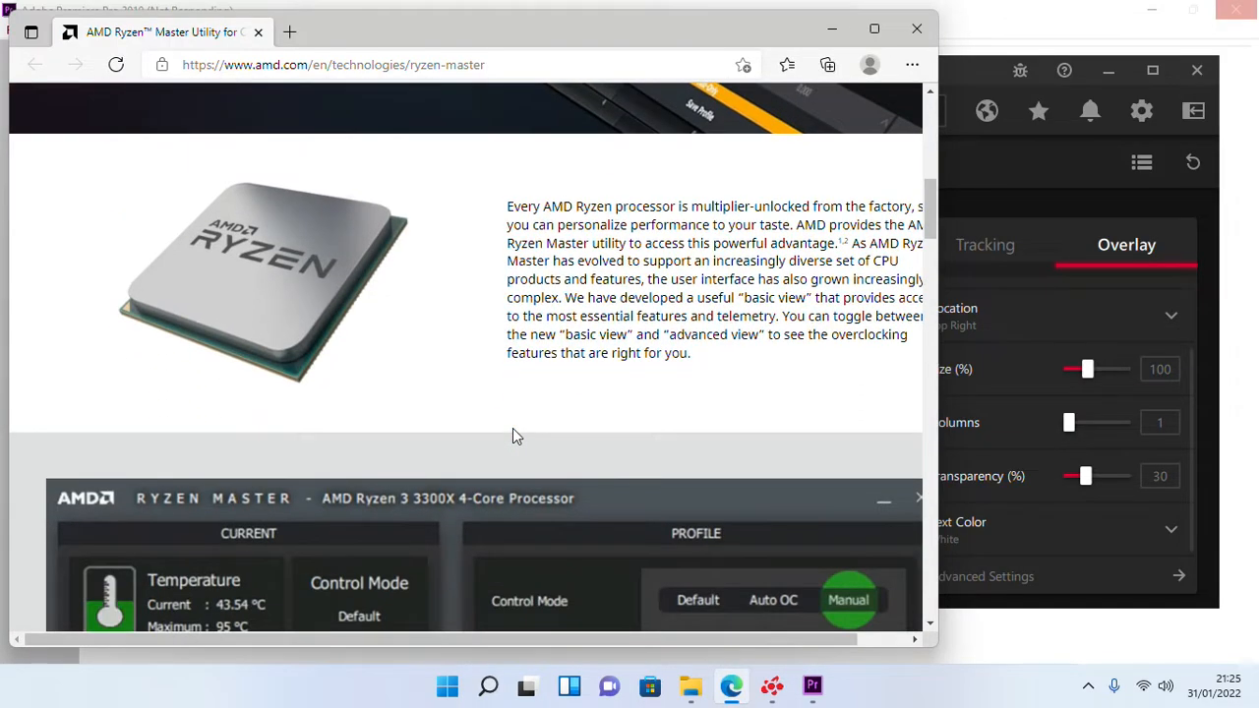
scroll(512, 429, down, 2)
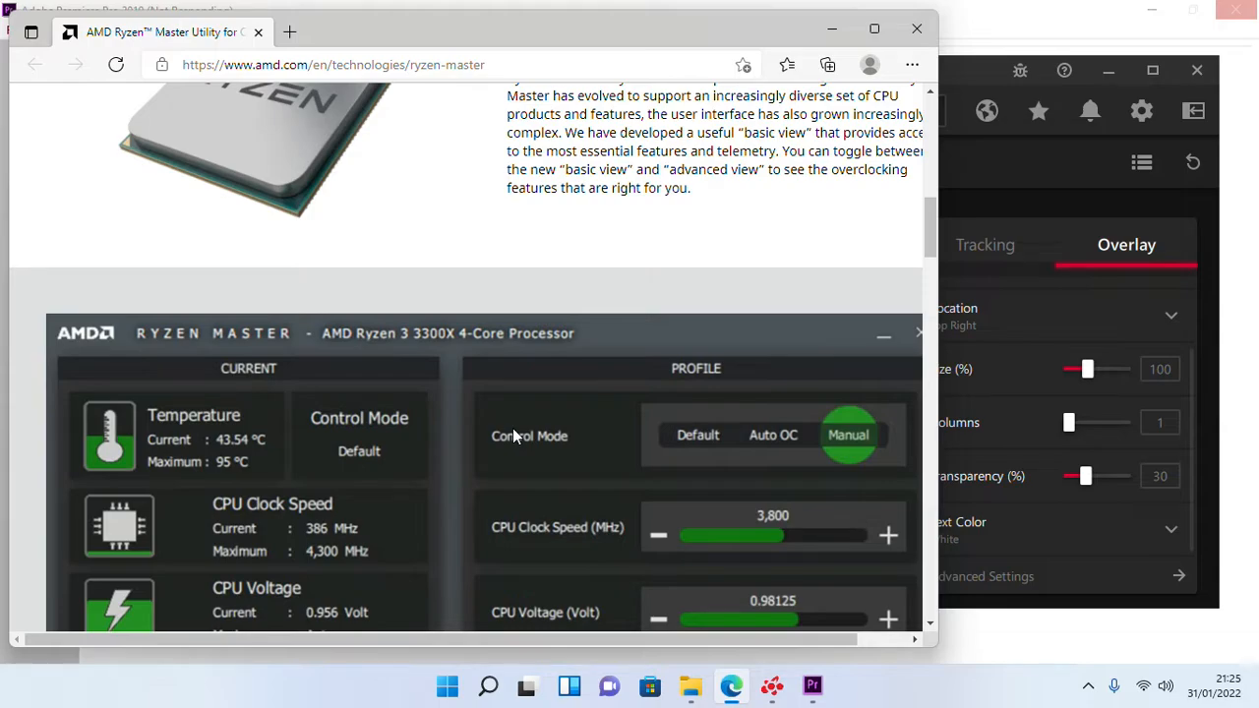
scroll(512, 436, down, 3)
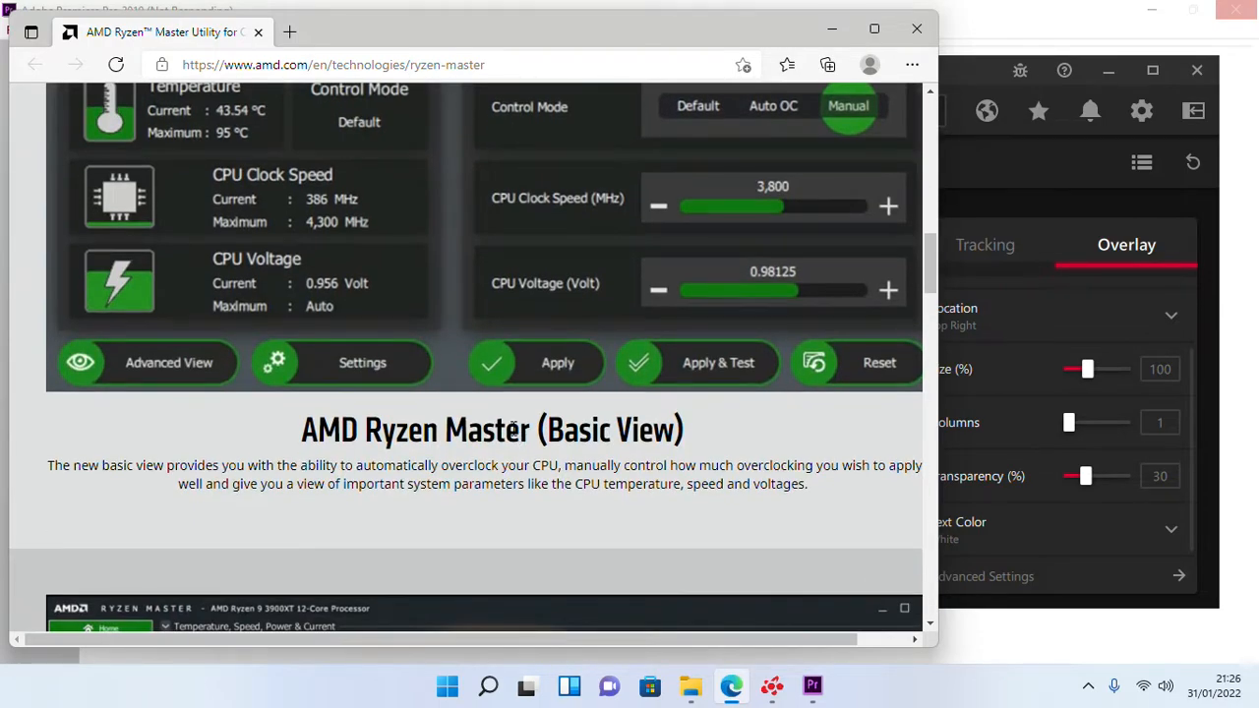
scroll(513, 430, down, 4)
scroll(517, 423, down, 5)
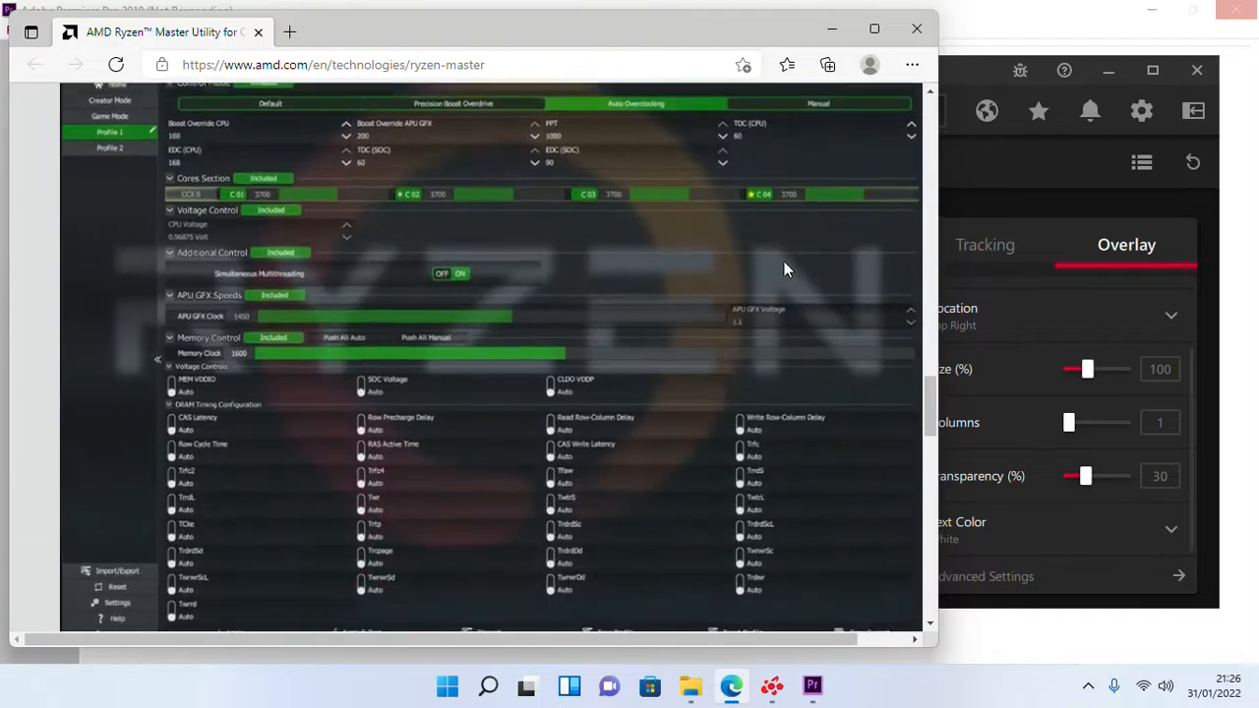
click(917, 28)
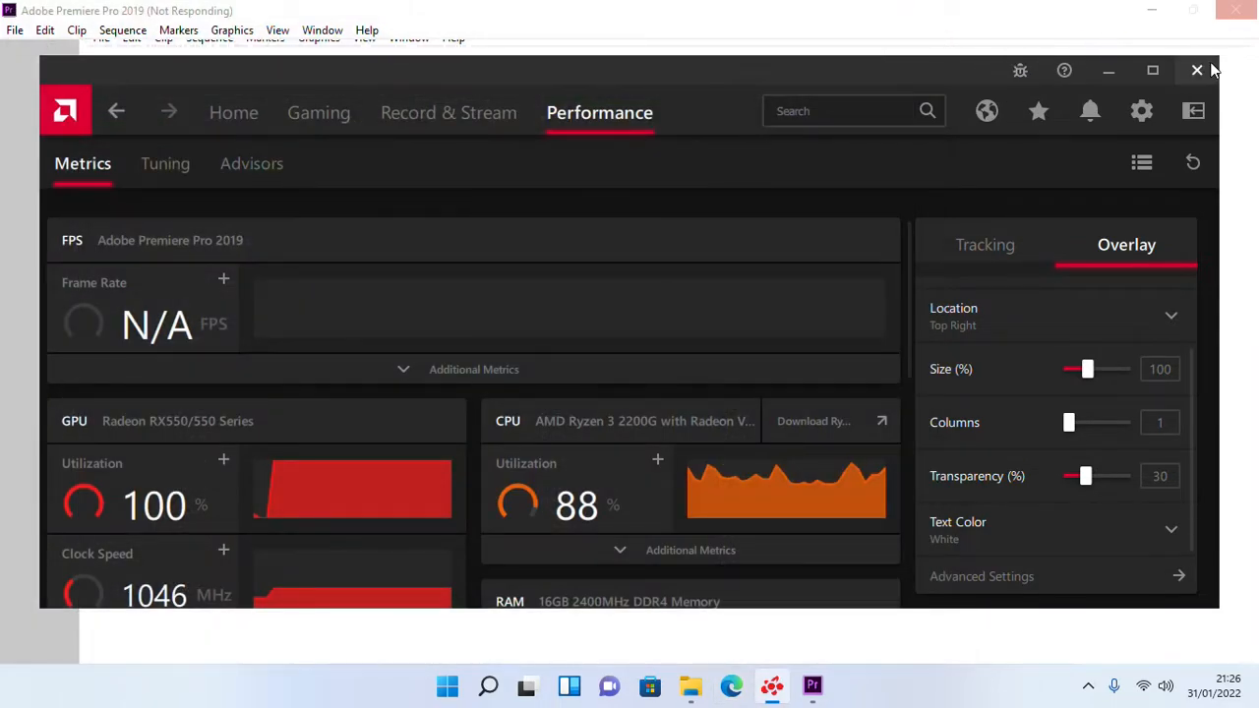
- Close the AMD software and the unresponsive Adobe Premiere Pro 2019 window, and refresh the desktop
click(1197, 71)
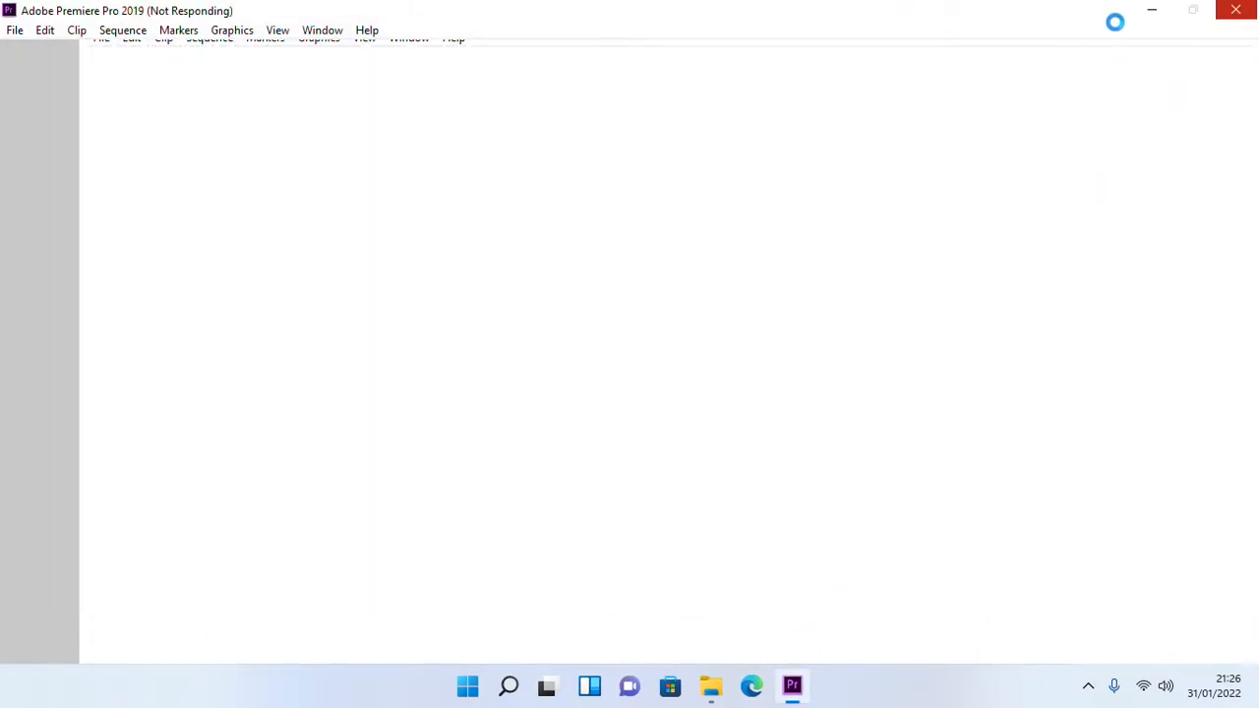
click(1235, 10)
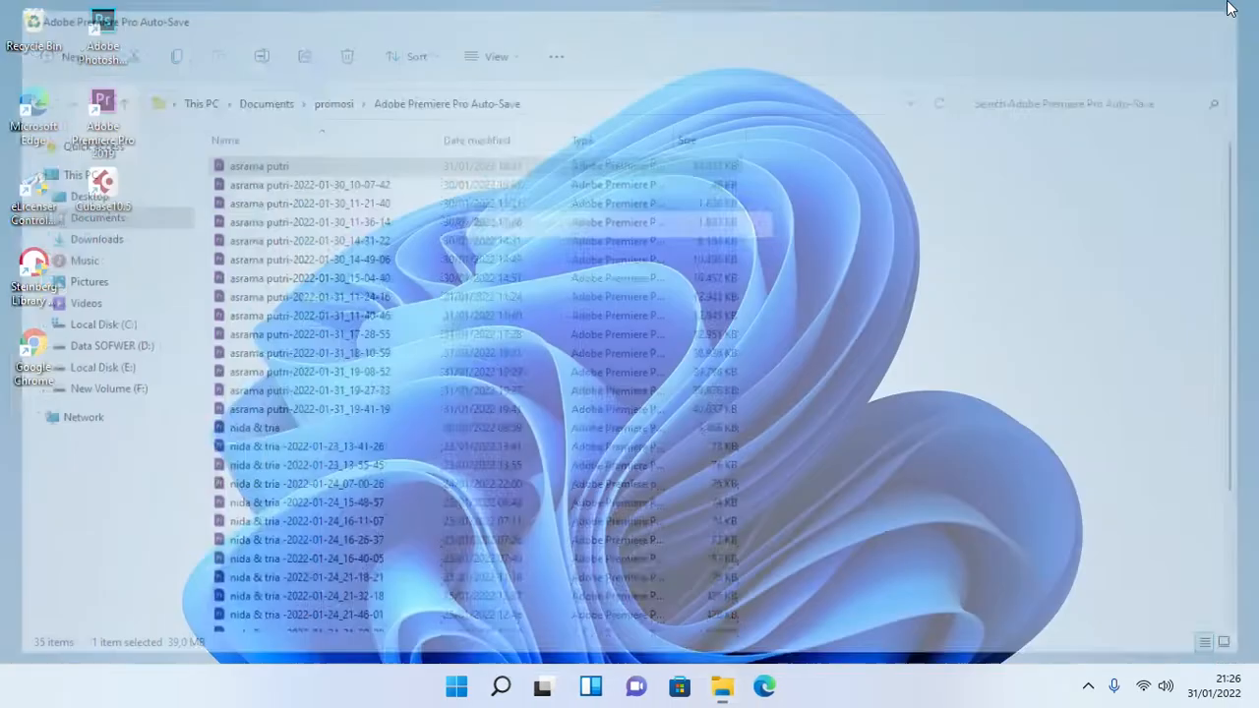
right_click(548, 411)
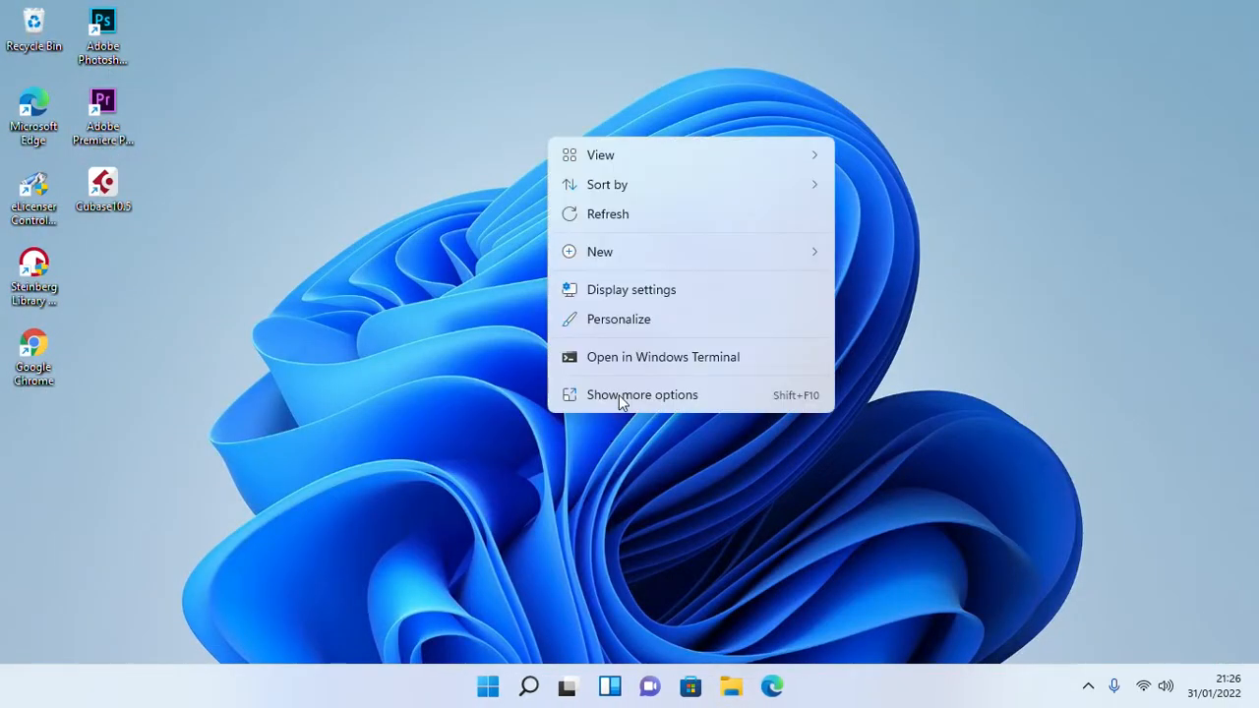
click(642, 215)
- Open File Explorer and browse to the unknown folder inside Videos > Radeon ReLive
click(731, 685)
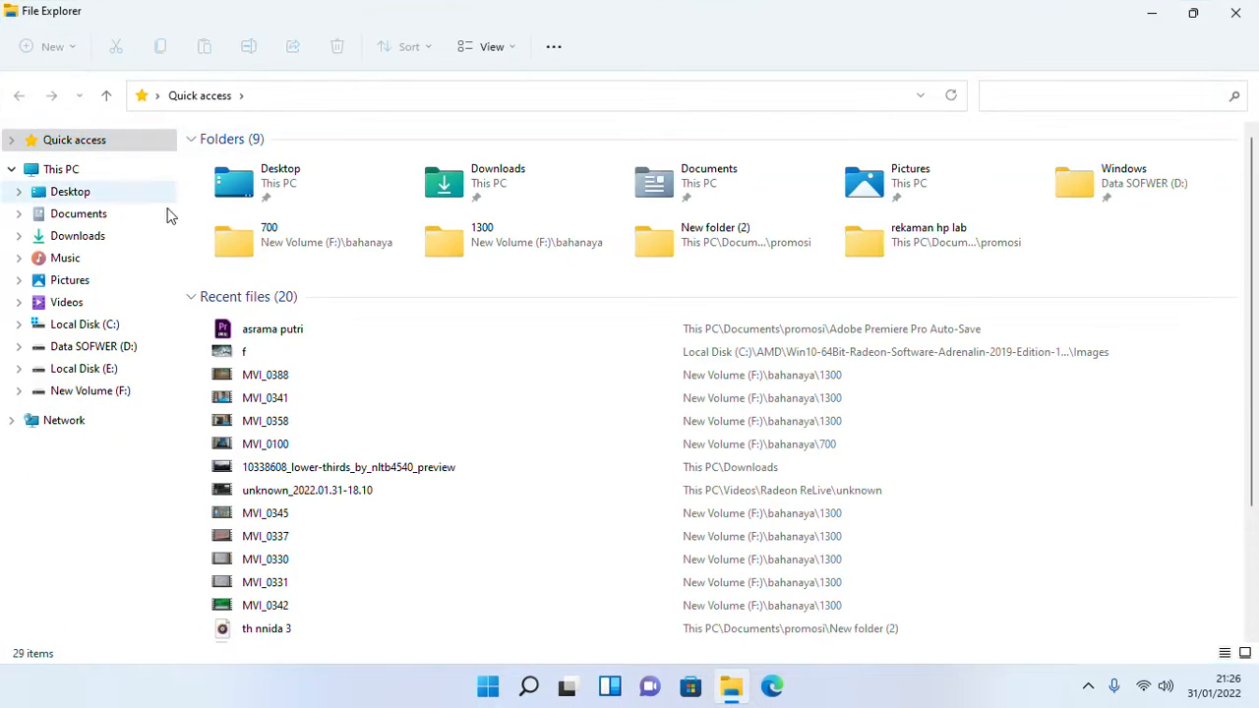
click(69, 194)
click(84, 214)
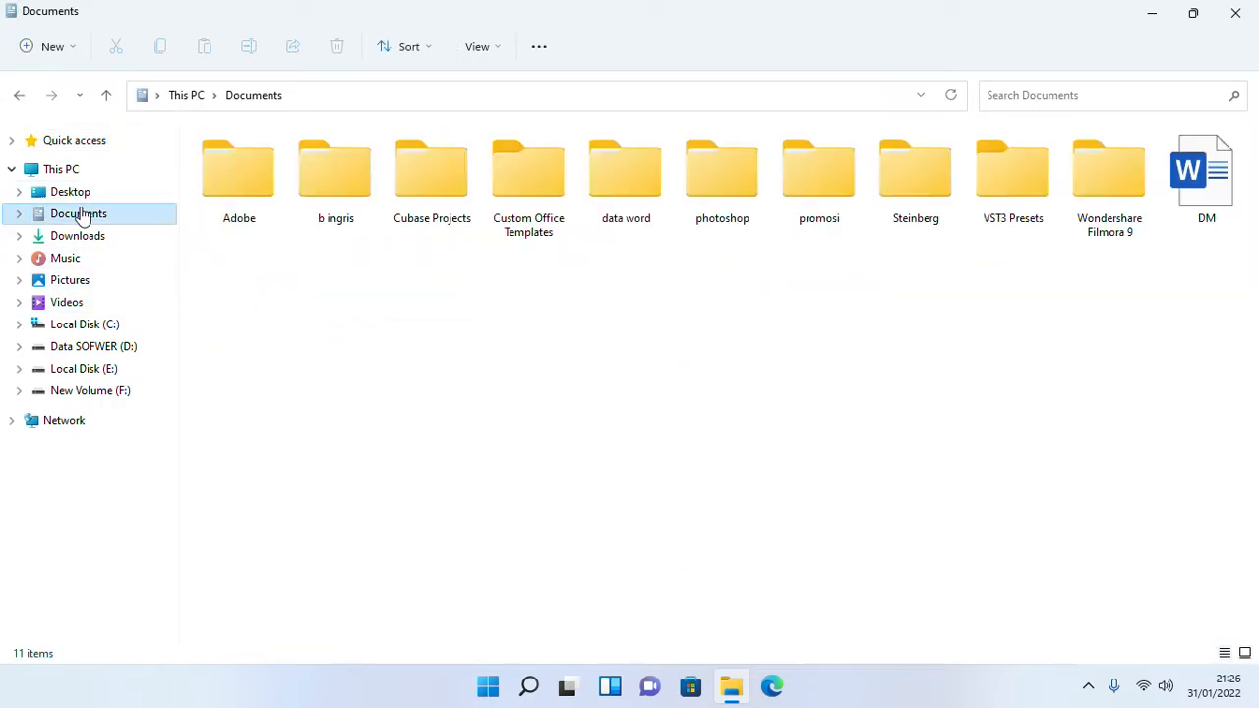
click(126, 281)
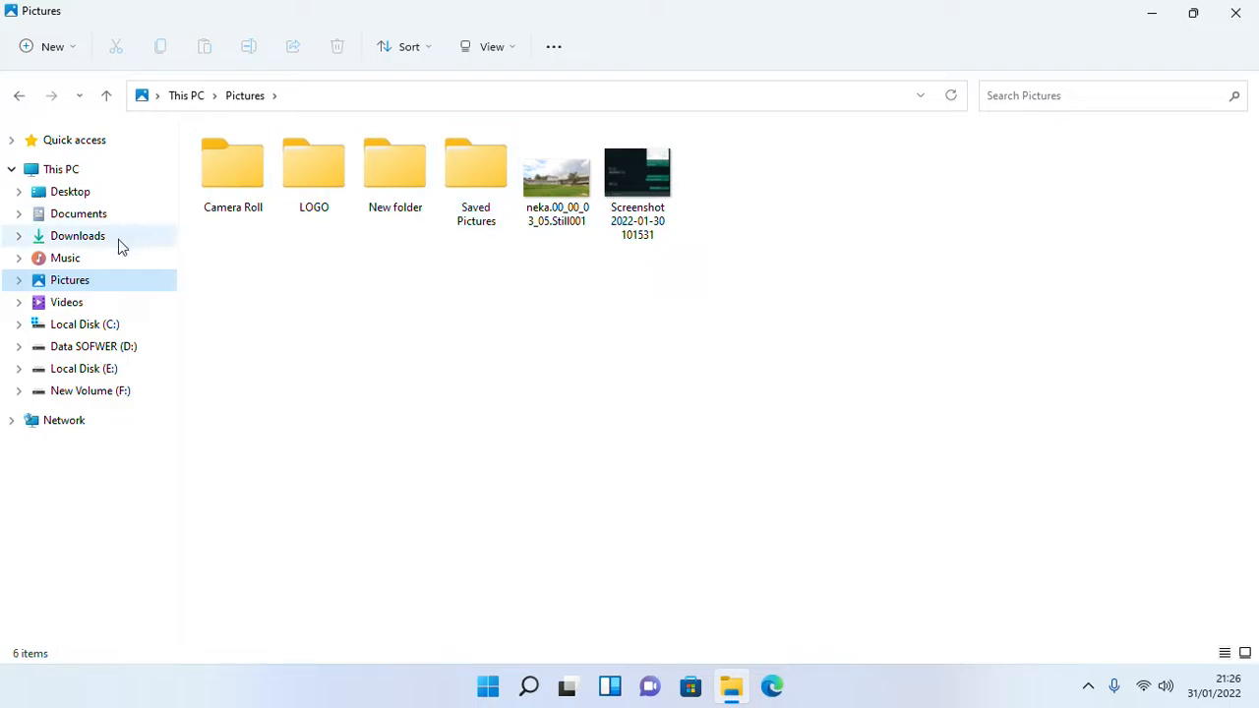
click(102, 301)
double_click(367, 191)
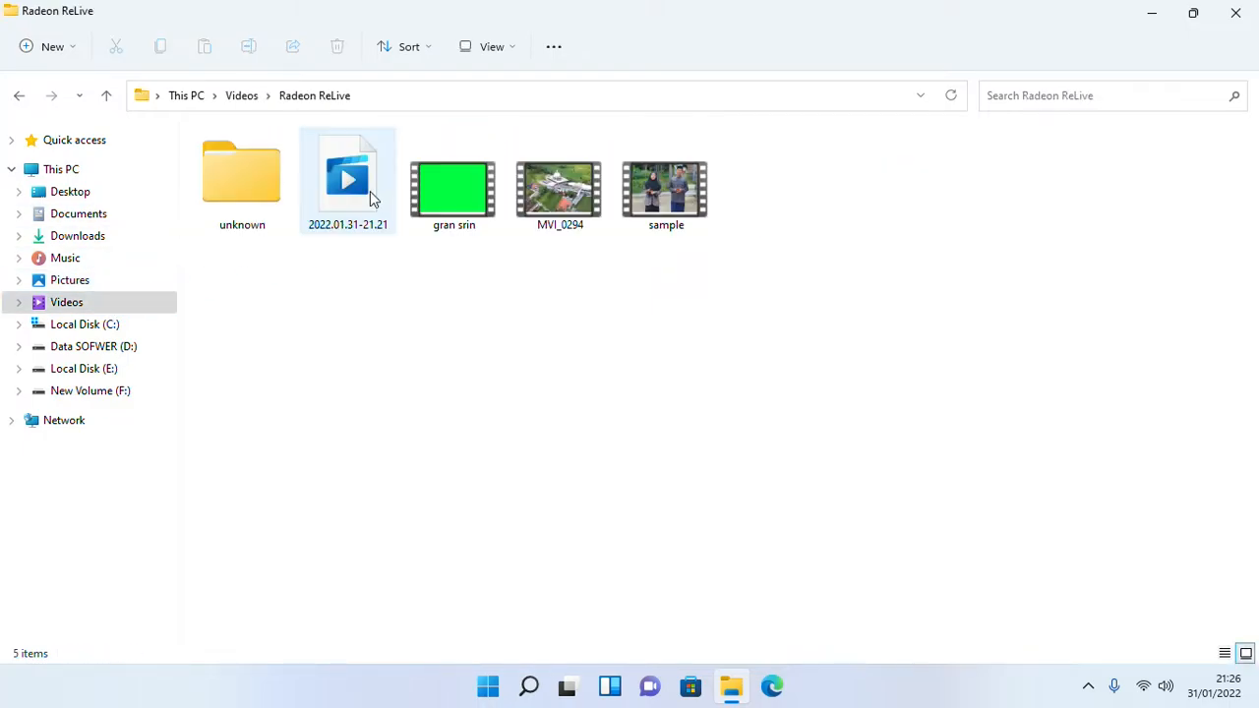
double_click(260, 194)
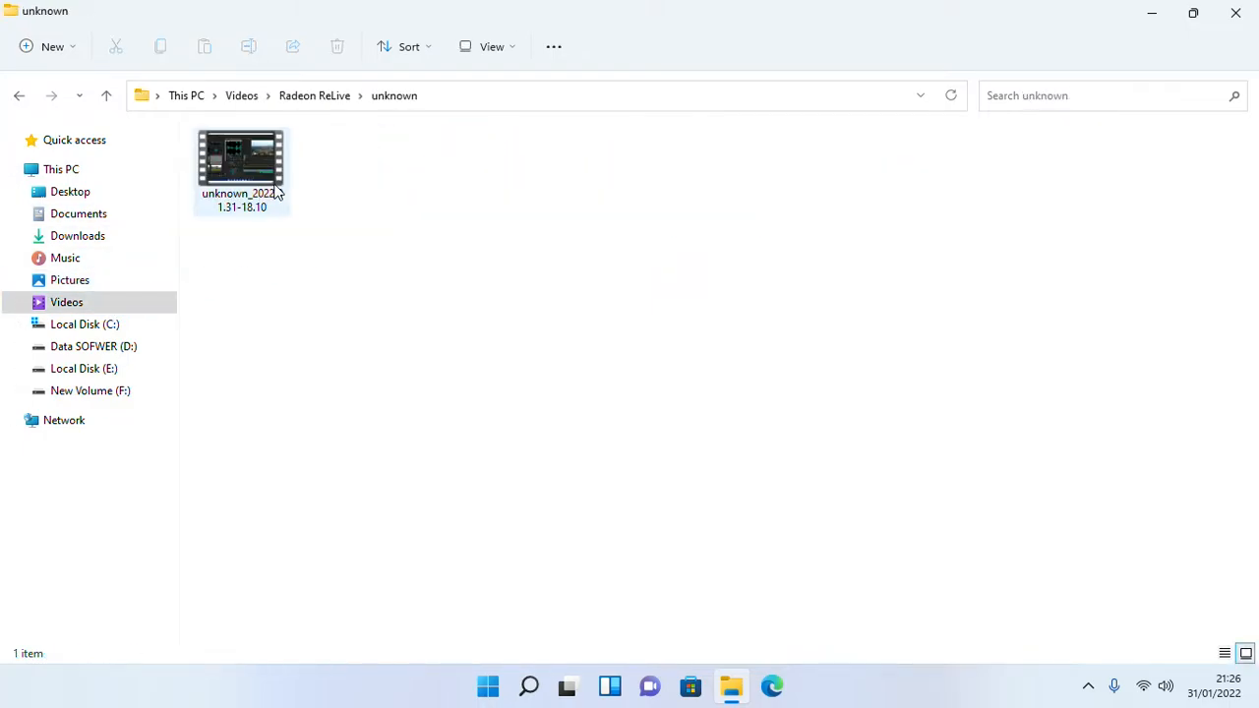
- Play the unknown_2022.01.31-18.10 recording, skim through it at several points, and close the player
double_click(244, 172)
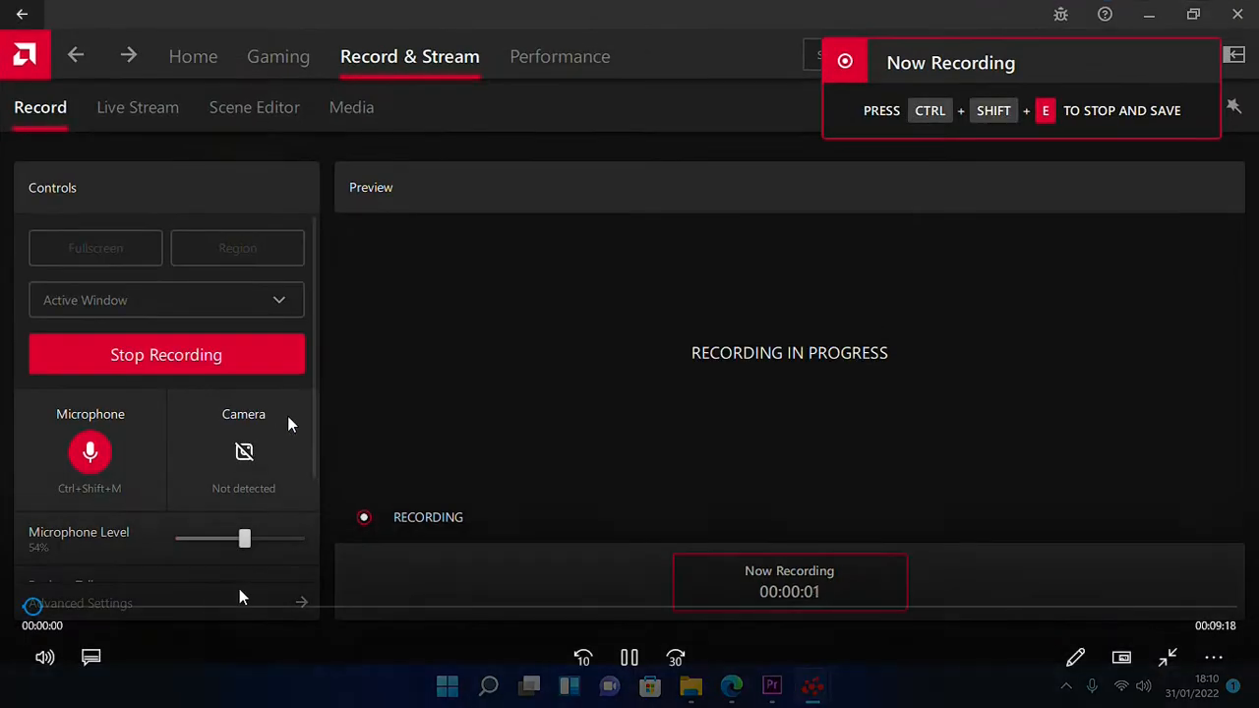
click(436, 607)
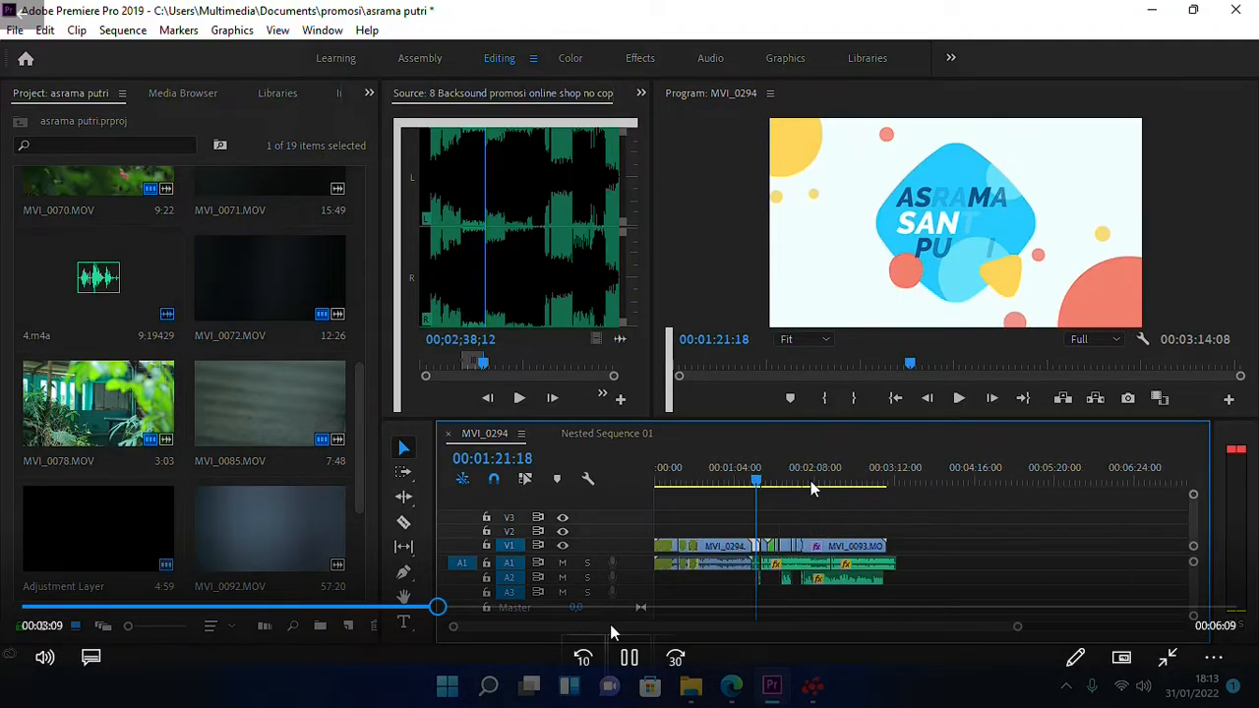
click(666, 607)
click(843, 607)
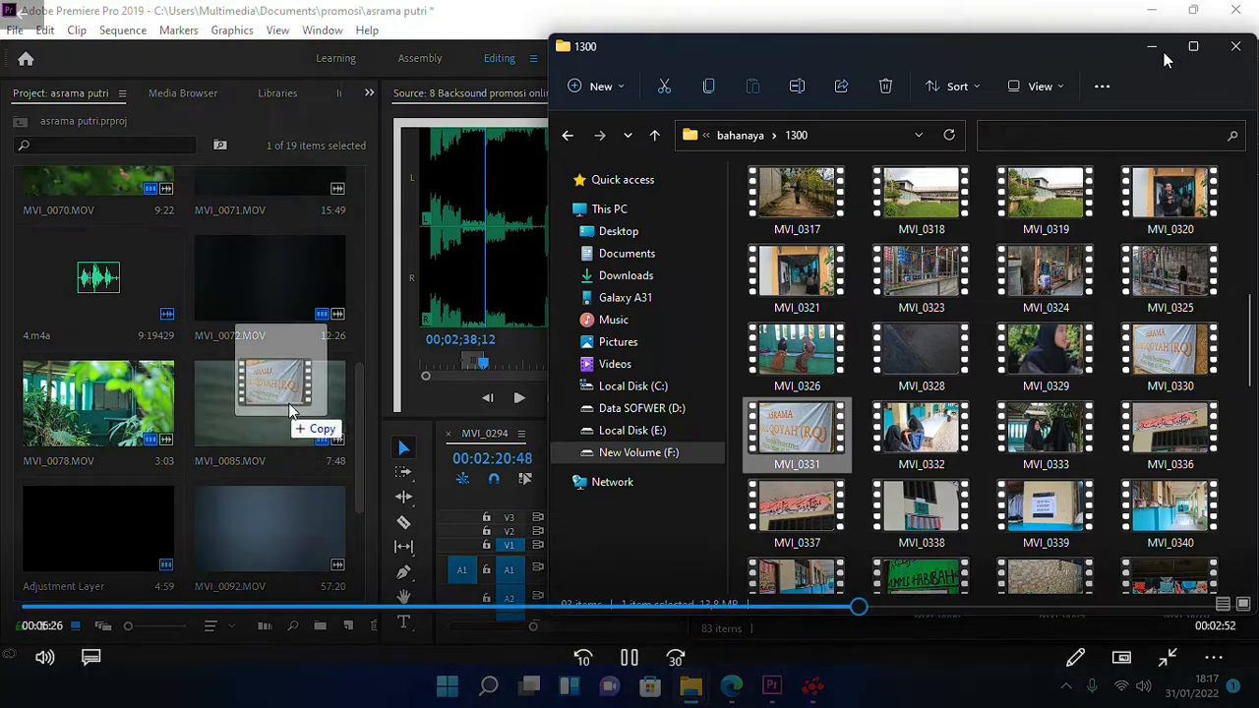
drag(943, 606, 1036, 602)
click(1168, 658)
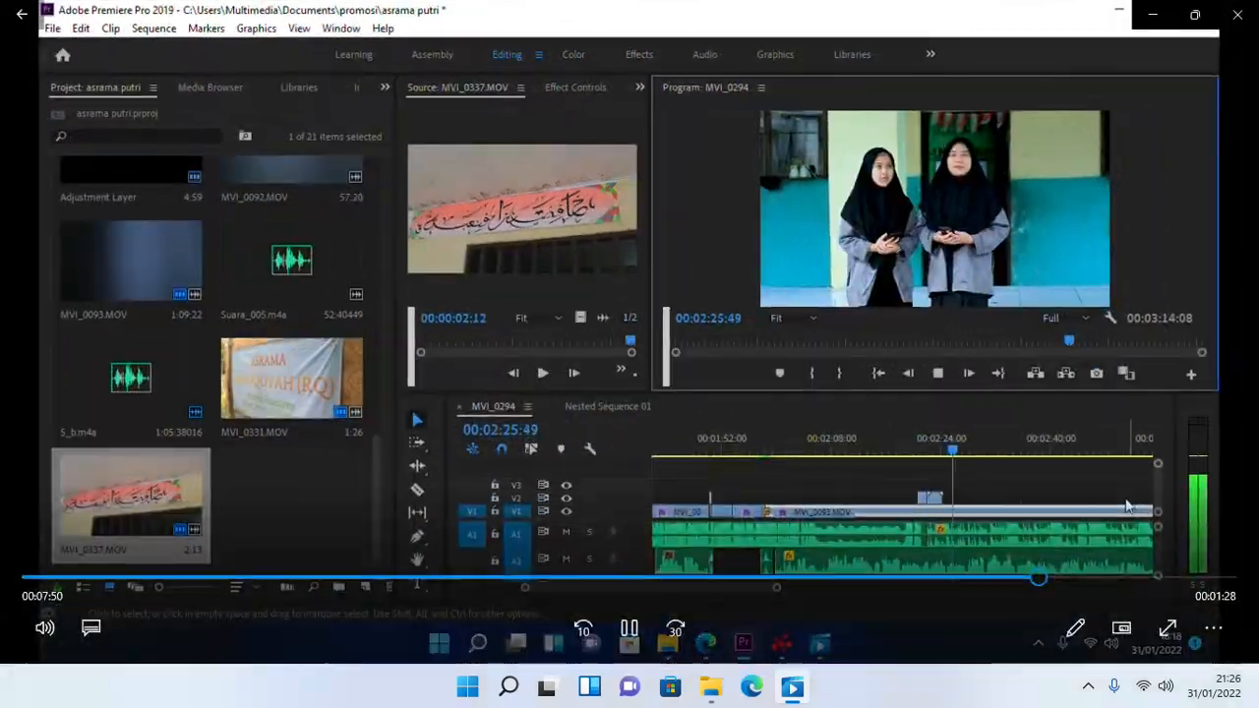
click(1236, 13)
click(441, 287)
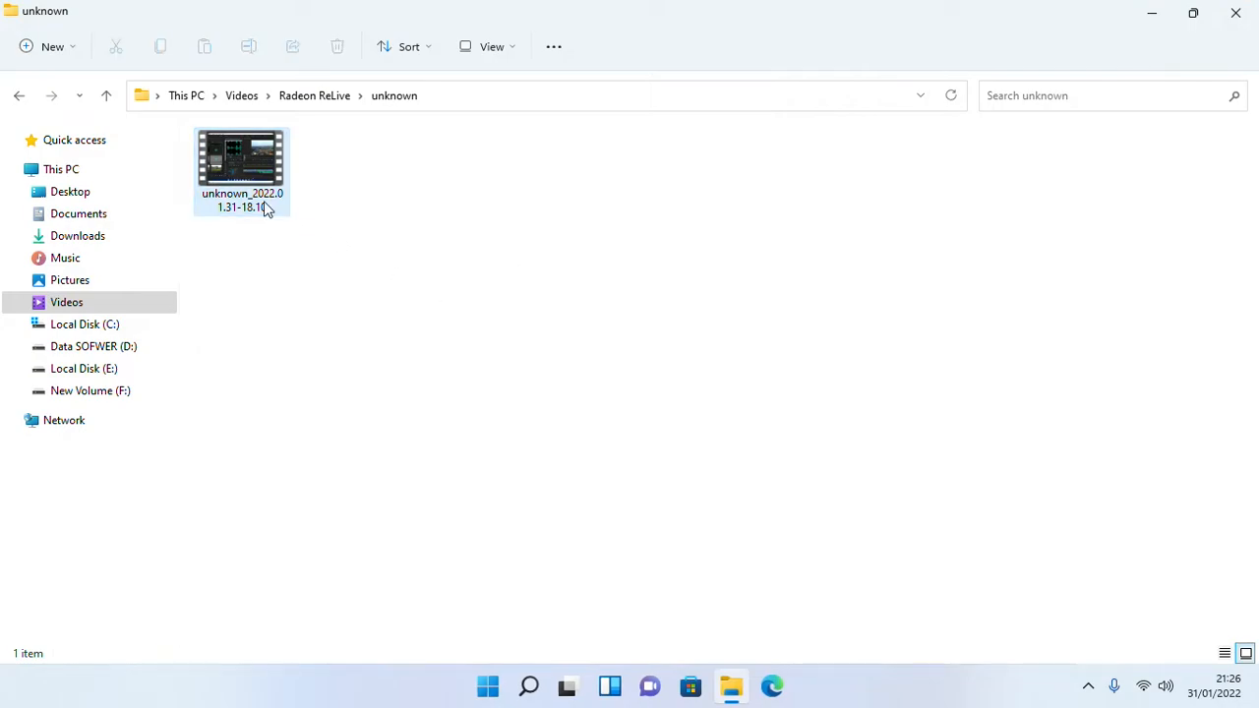
- Return to the Radeon ReLive folder, try to play the 2022.01.31-21.21 recording, and close the player
click(108, 100)
double_click(348, 197)
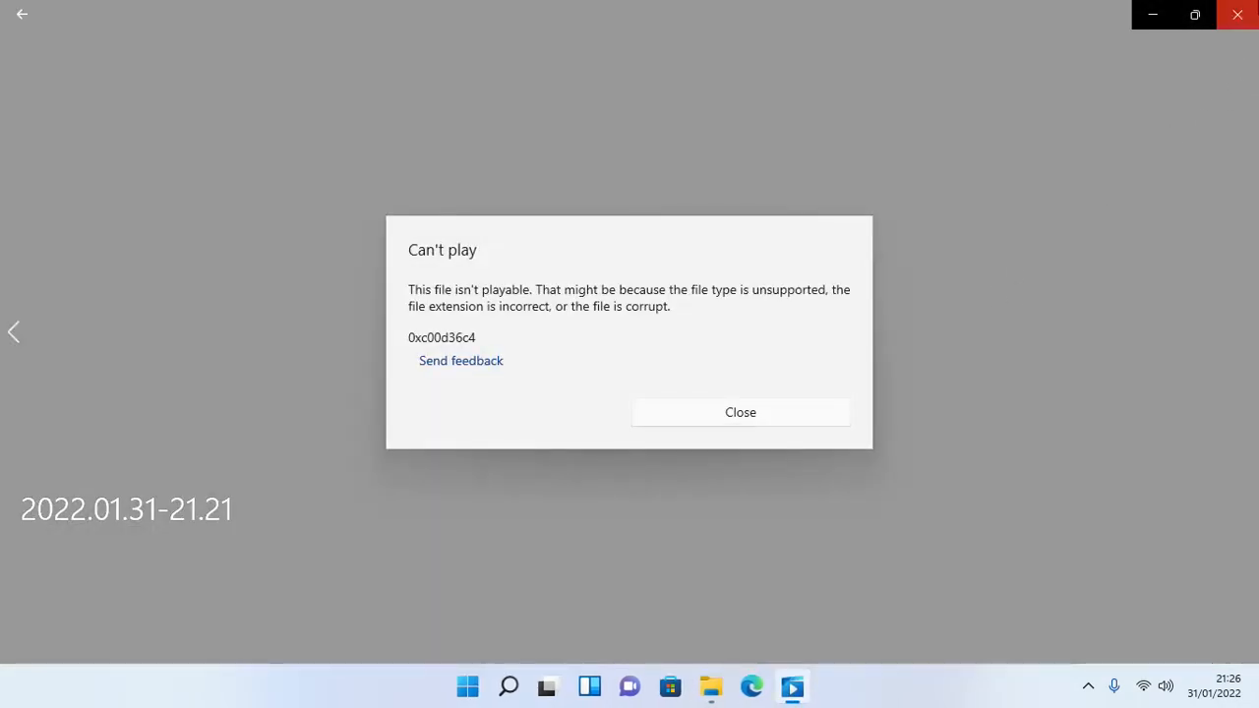
click(1236, 14)
- Try to delete the 2022.01.31-21.21 recording, retrying once
key(Delete)
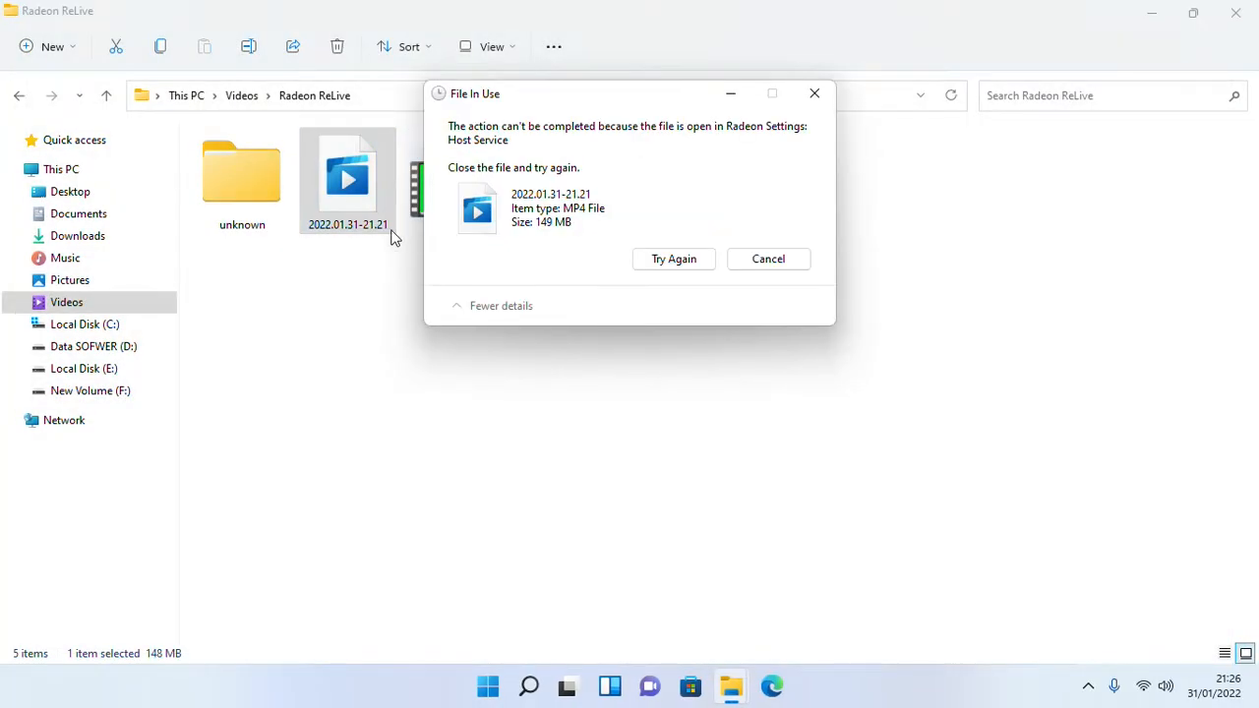
click(647, 261)
key(Escape)
click(495, 262)
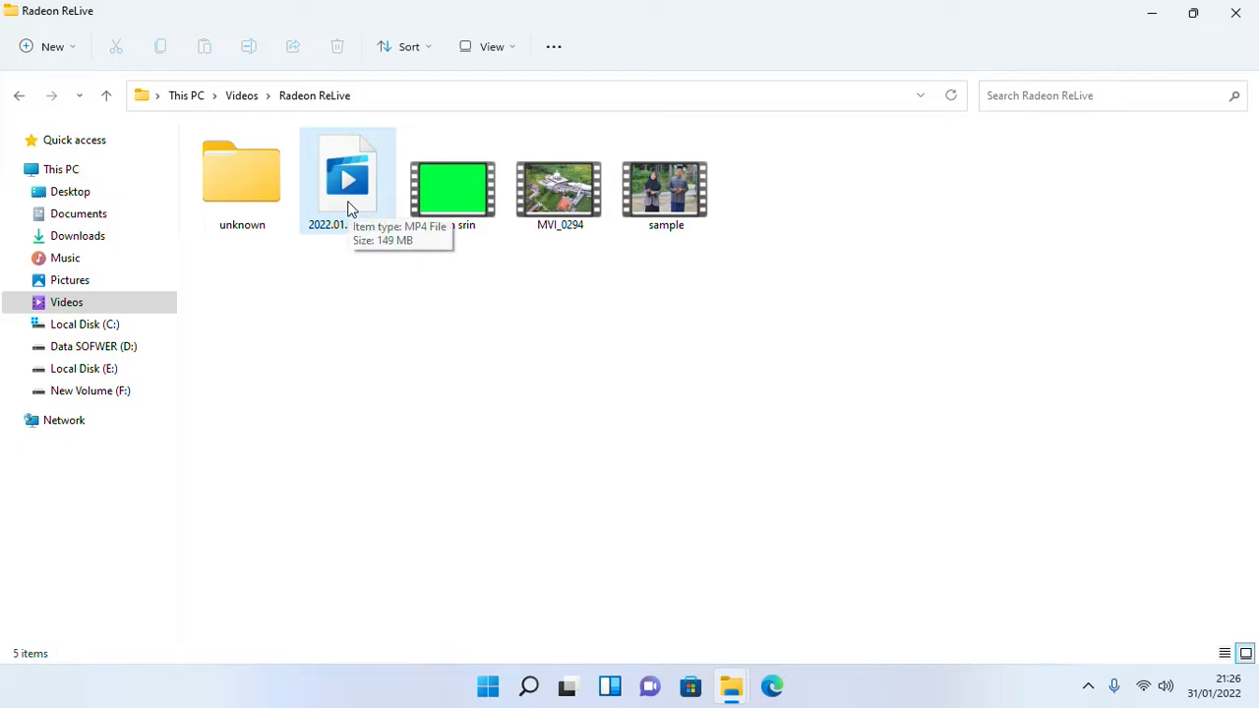
- Try again to delete the 2022.01.31-21.21 file from Radeon ReLive, and cancel all pending delete operations
right_click(352, 206)
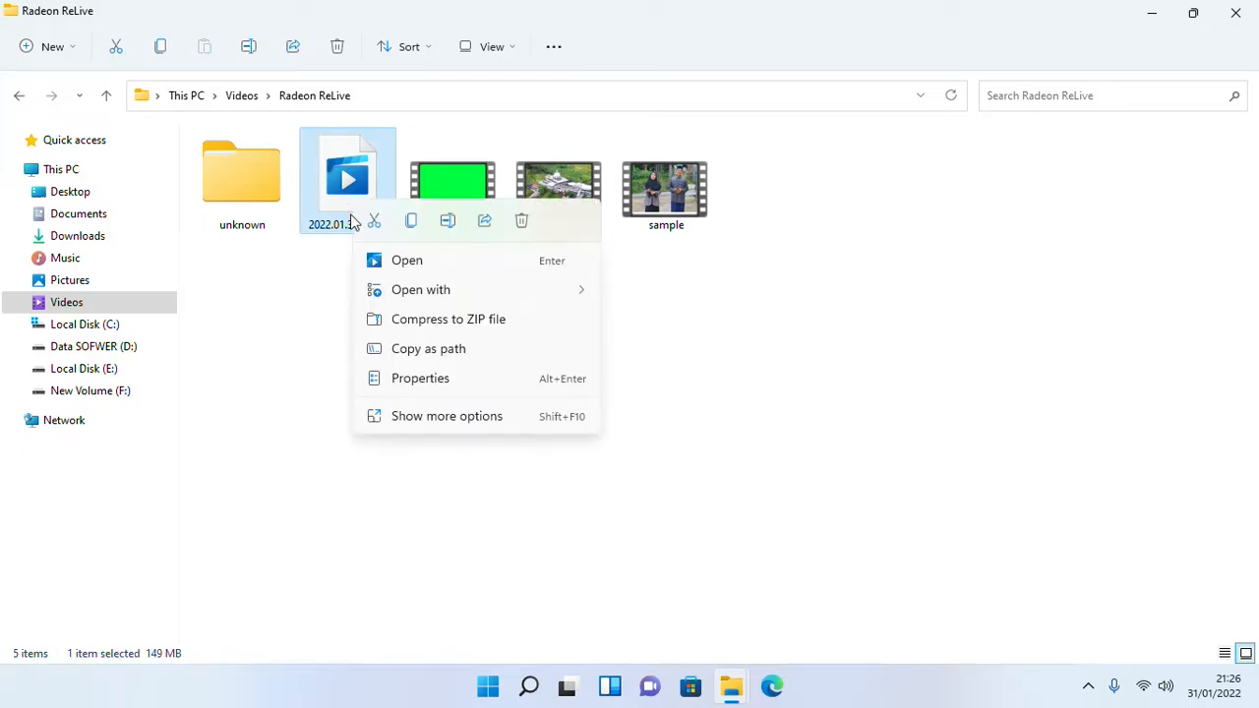
click(521, 225)
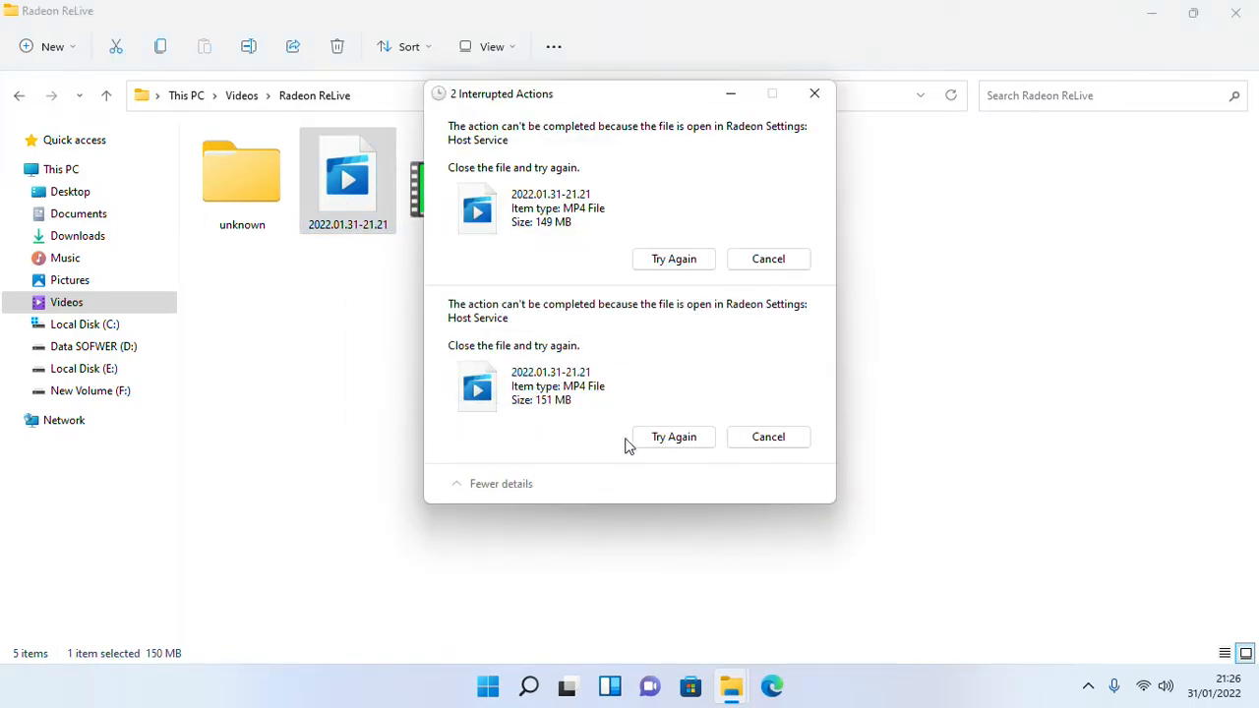
click(675, 439)
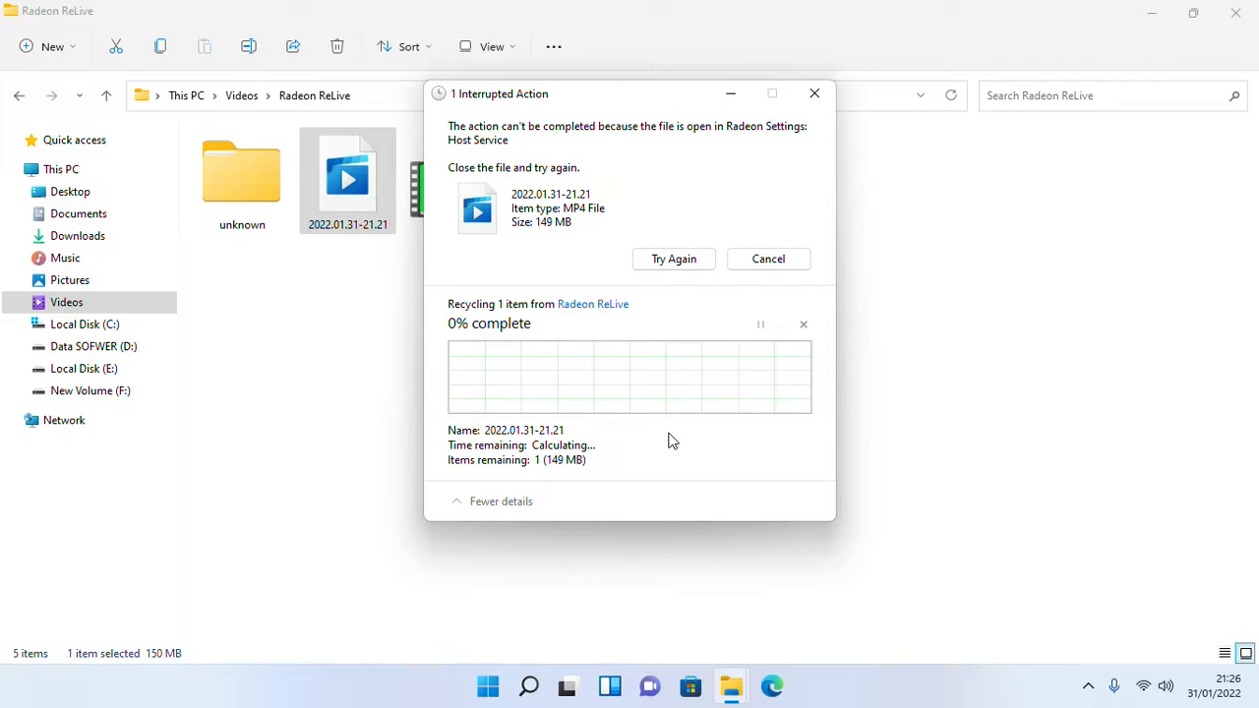
click(813, 94)
click(738, 335)
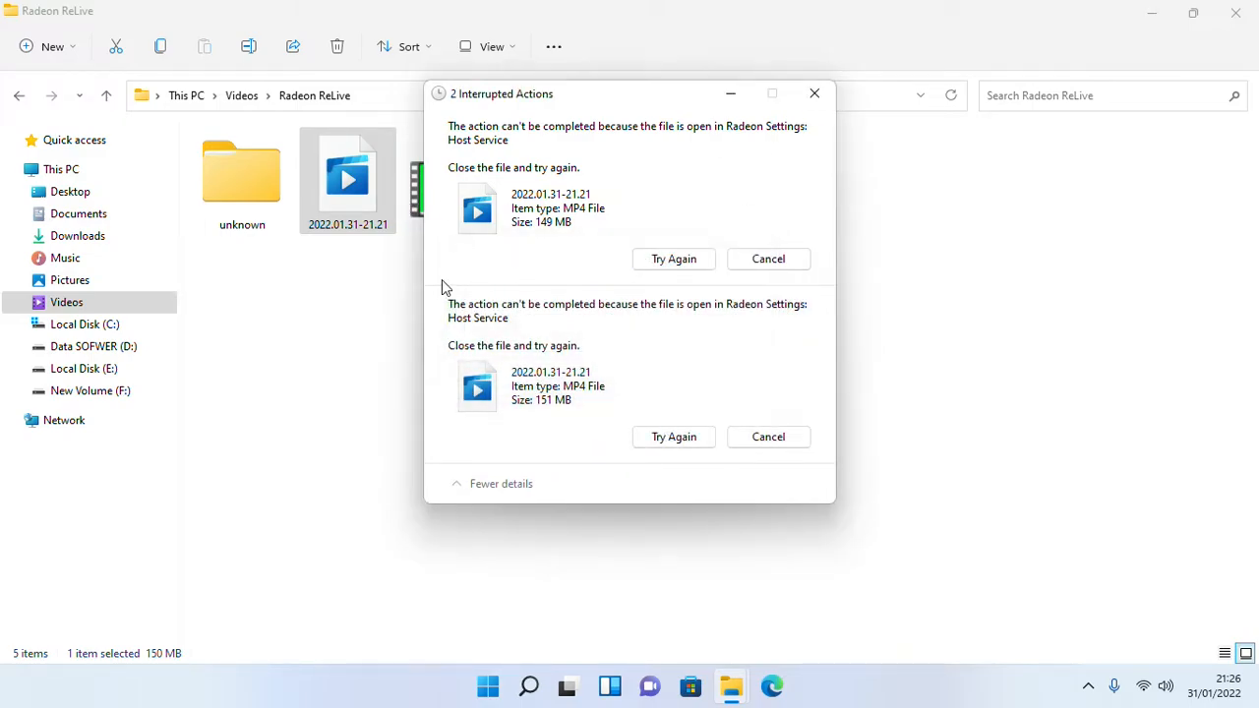
click(809, 96)
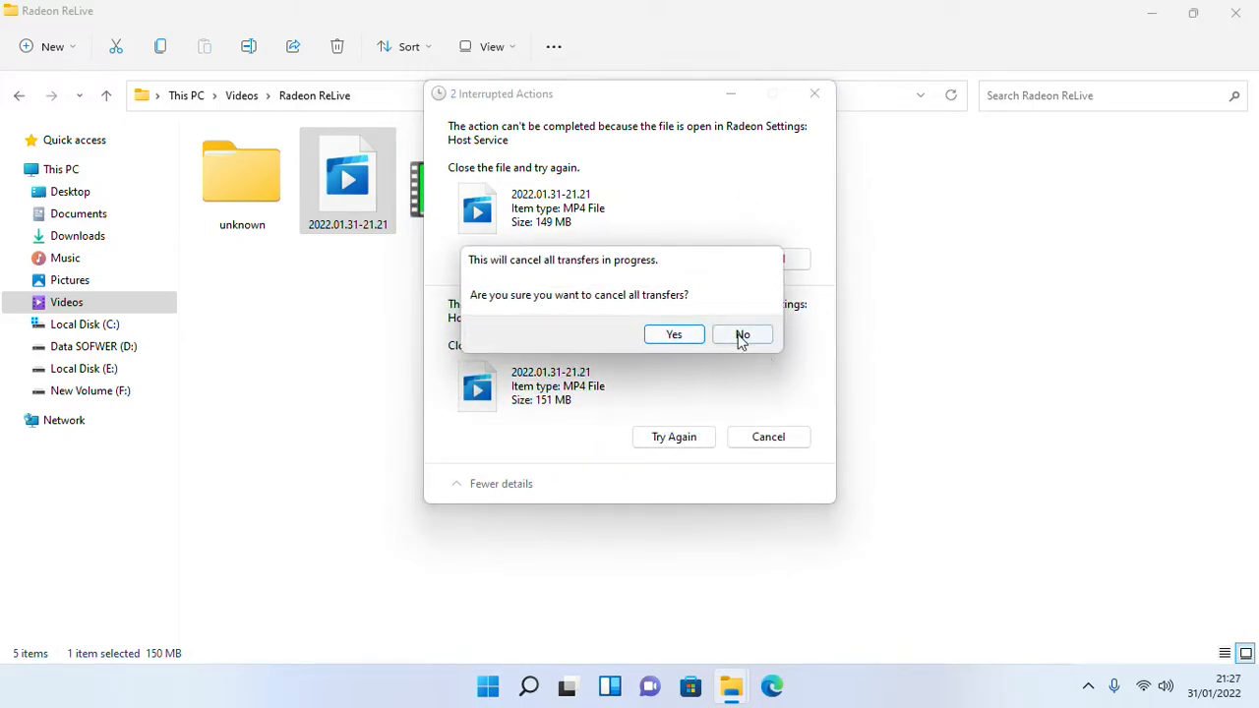
click(739, 334)
click(814, 93)
click(677, 334)
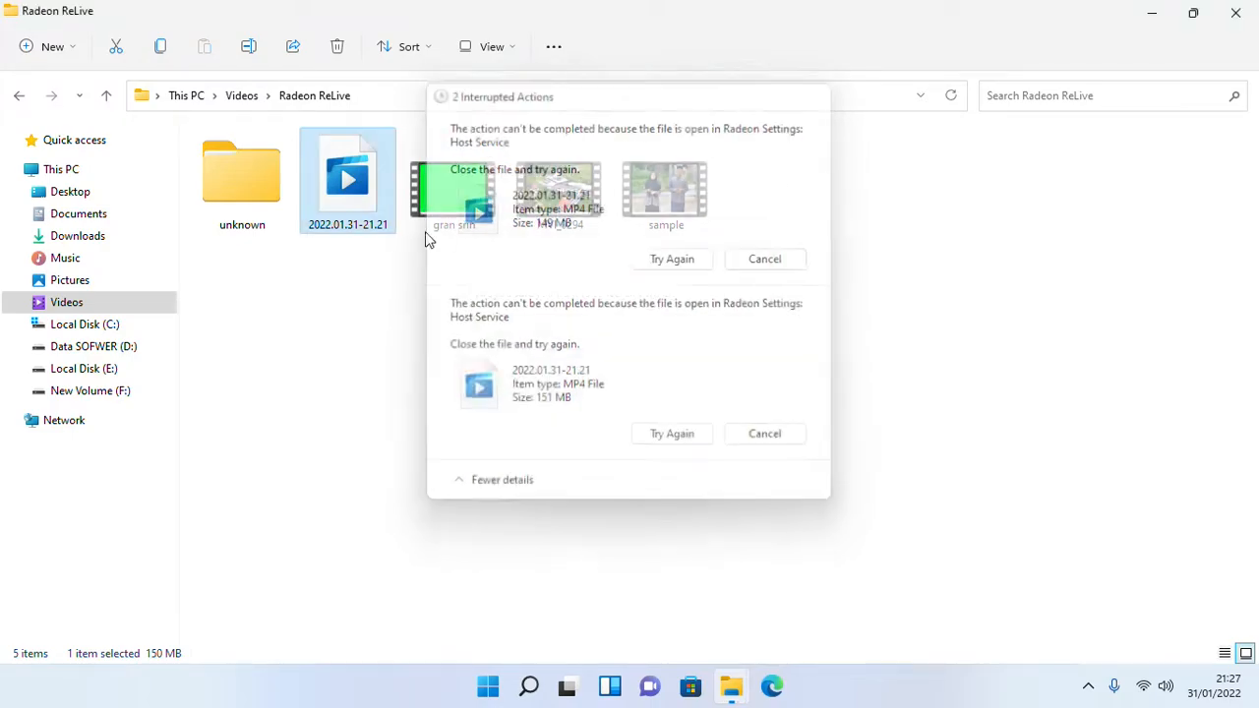
- Make the 2022.01.31-21.21 recording read-only and apply content encryption to the file and its parent folder, cancelling the attribute error
right_click(374, 200)
click(478, 417)
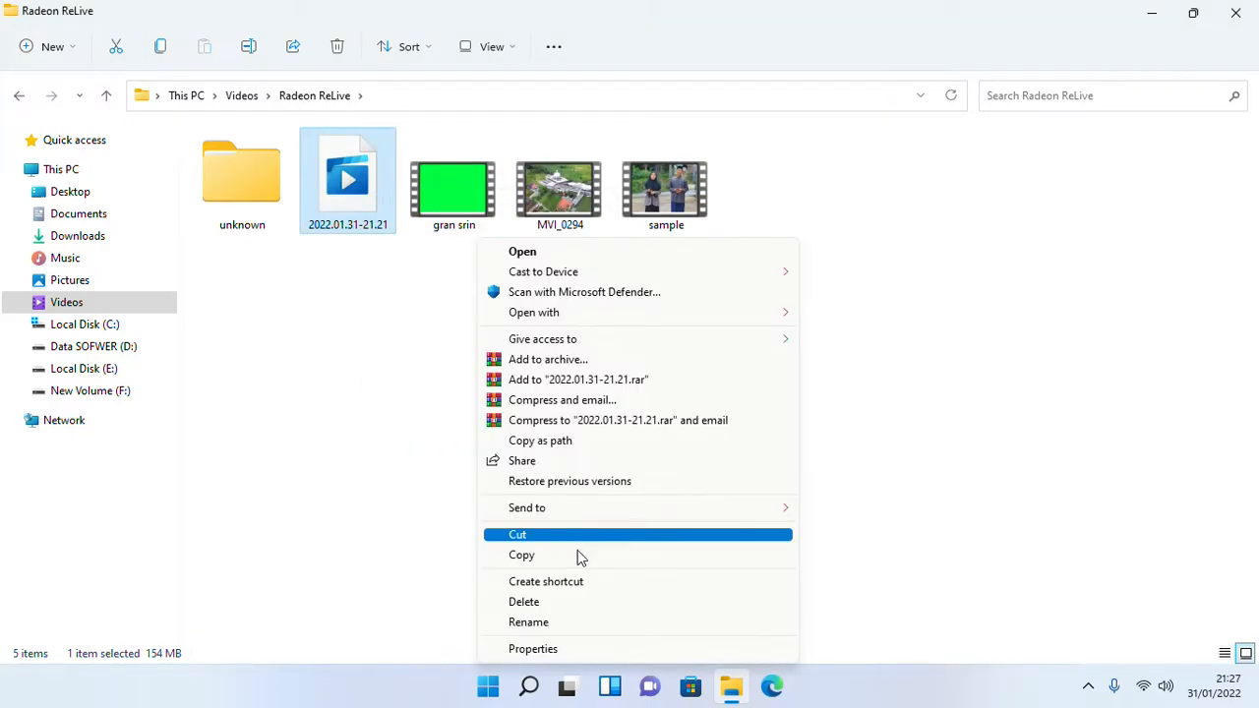
click(560, 651)
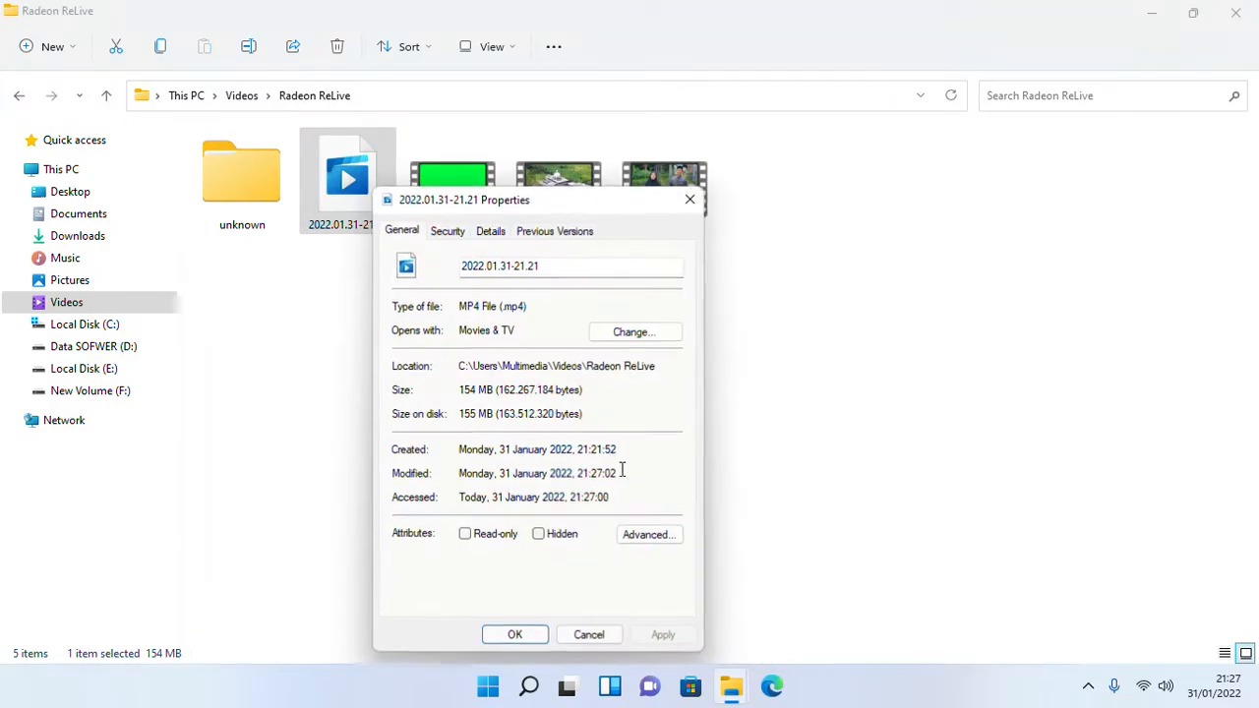
click(466, 535)
click(640, 537)
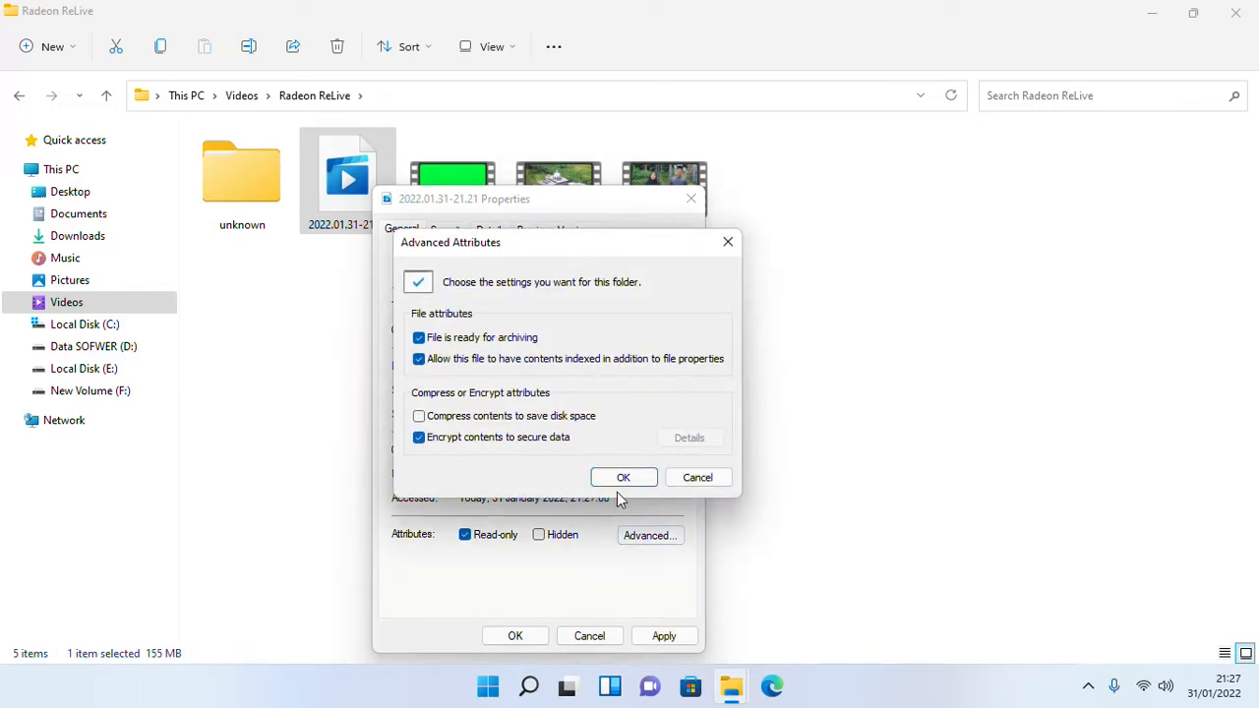
click(620, 478)
click(641, 646)
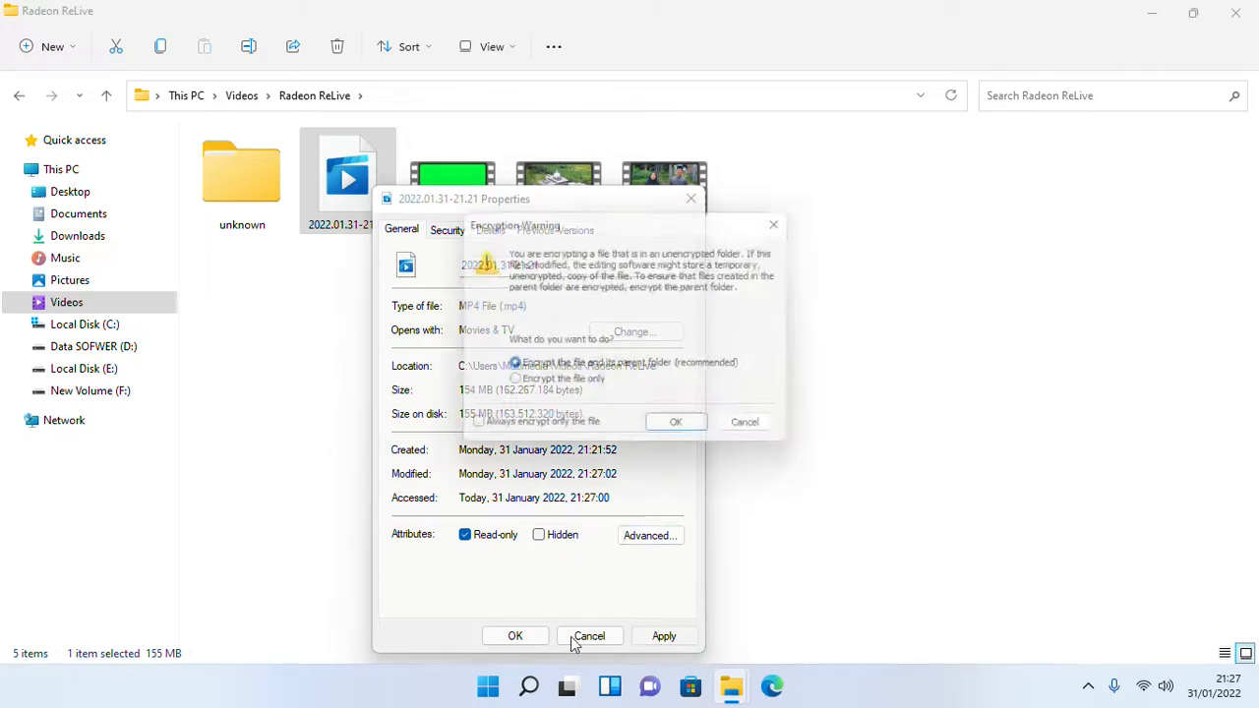
click(681, 433)
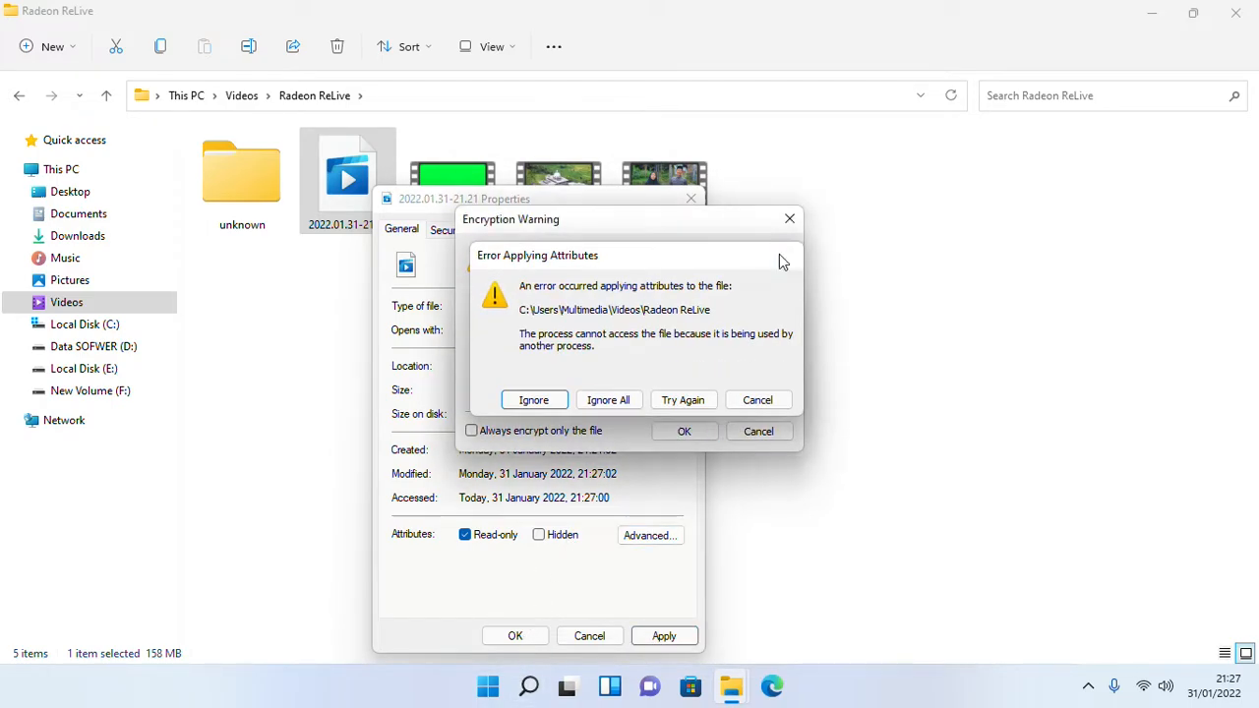
click(788, 254)
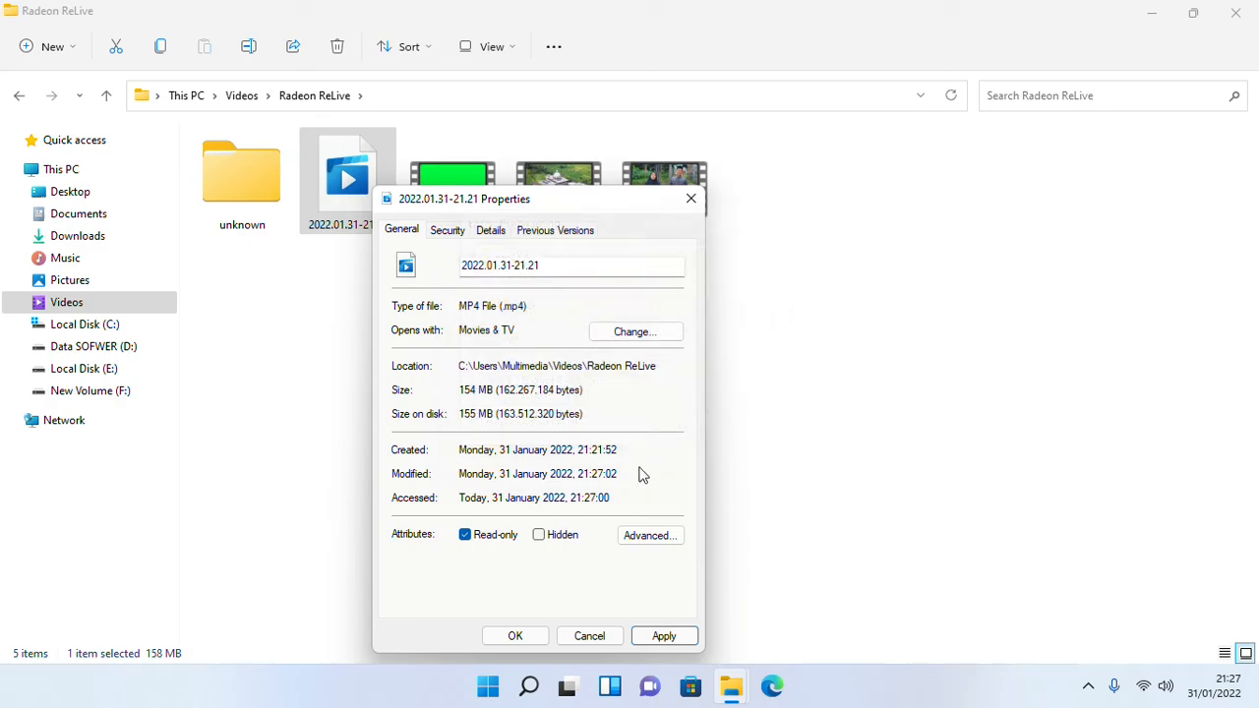
click(526, 636)
- Try to delete the encrypted 2022.01.31-21.21 recording, retry once, and cancel the operation
click(382, 227)
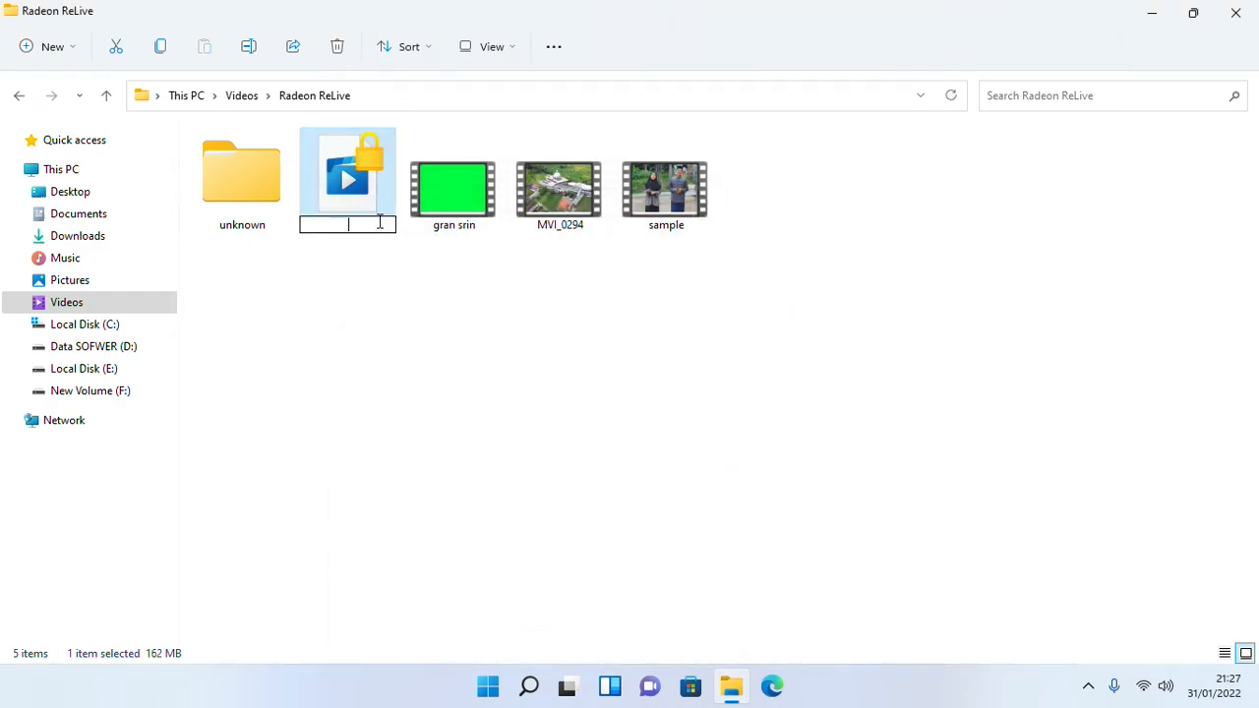
click(378, 179)
key(Delete)
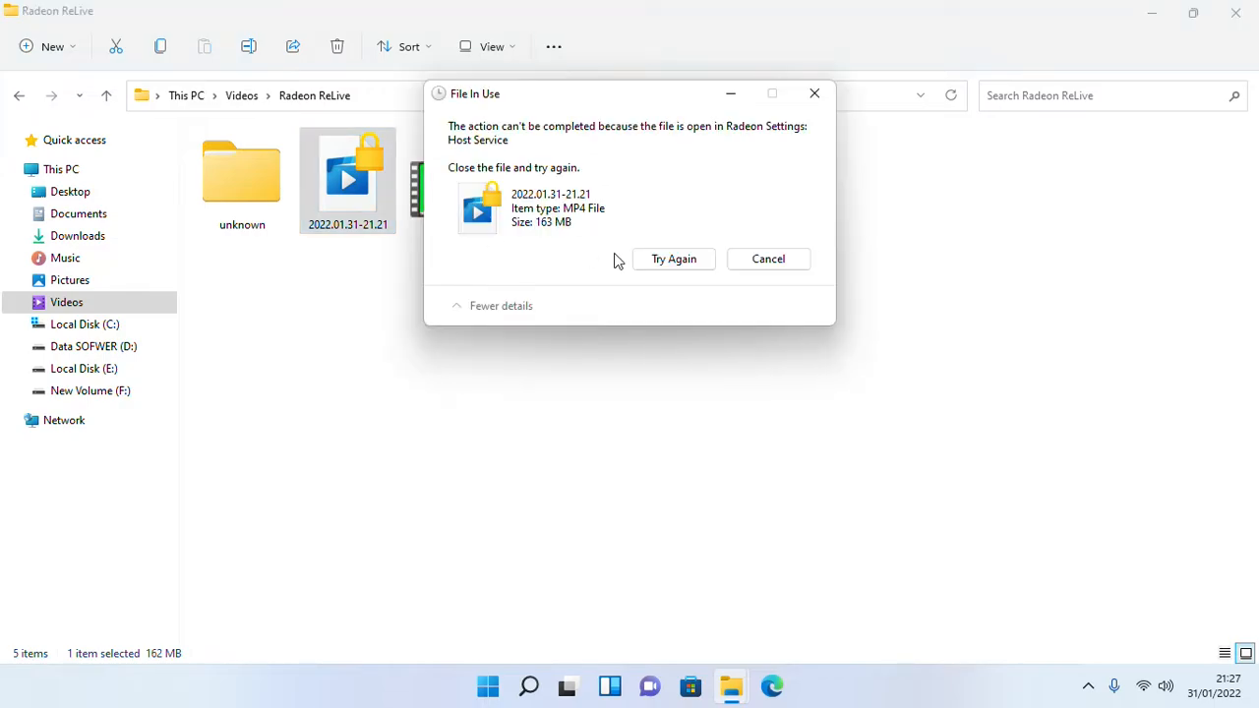
click(688, 262)
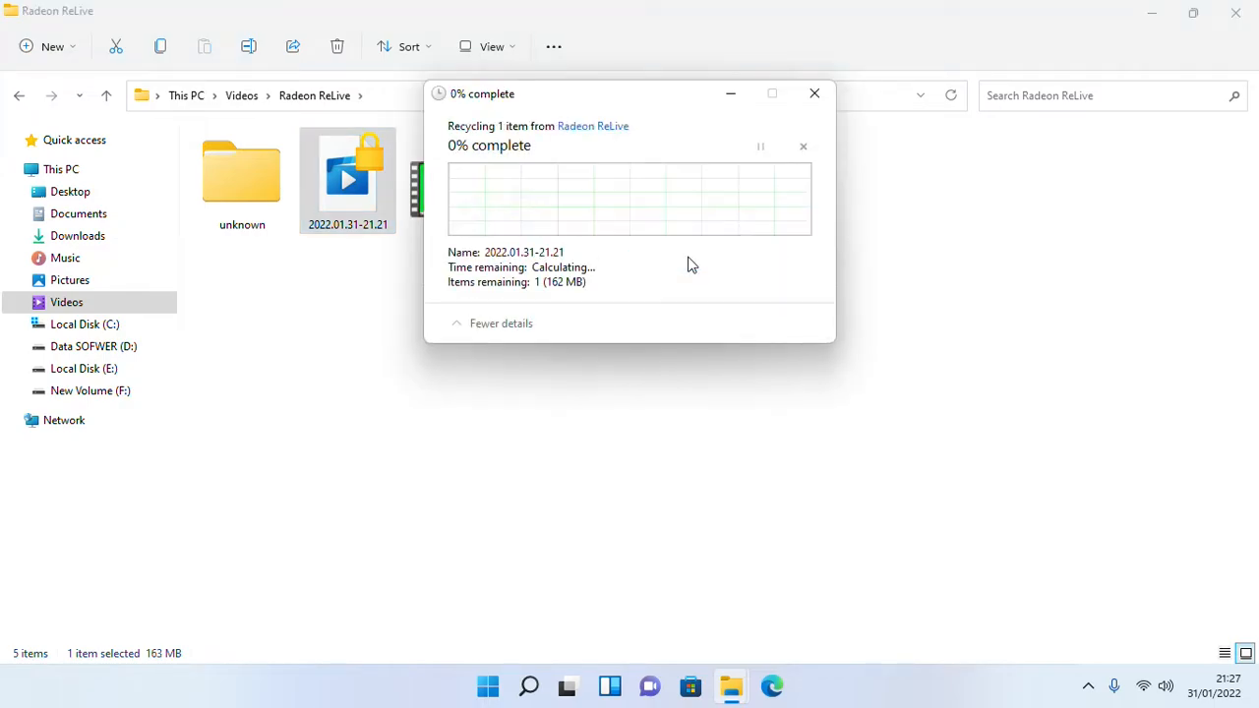
click(807, 102)
- Change the 2022.01.31-21.21 recording's advanced attributes to compress contents to save disk space instead of encrypting them
right_click(379, 211)
click(487, 414)
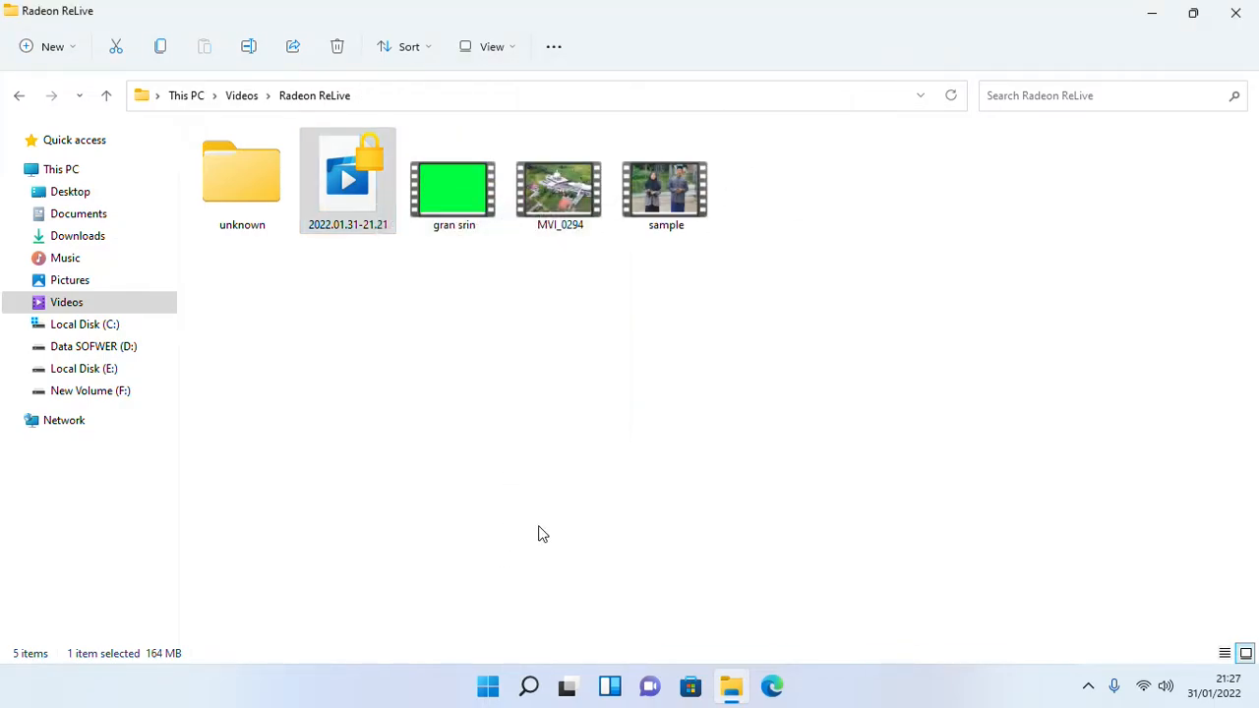
click(656, 650)
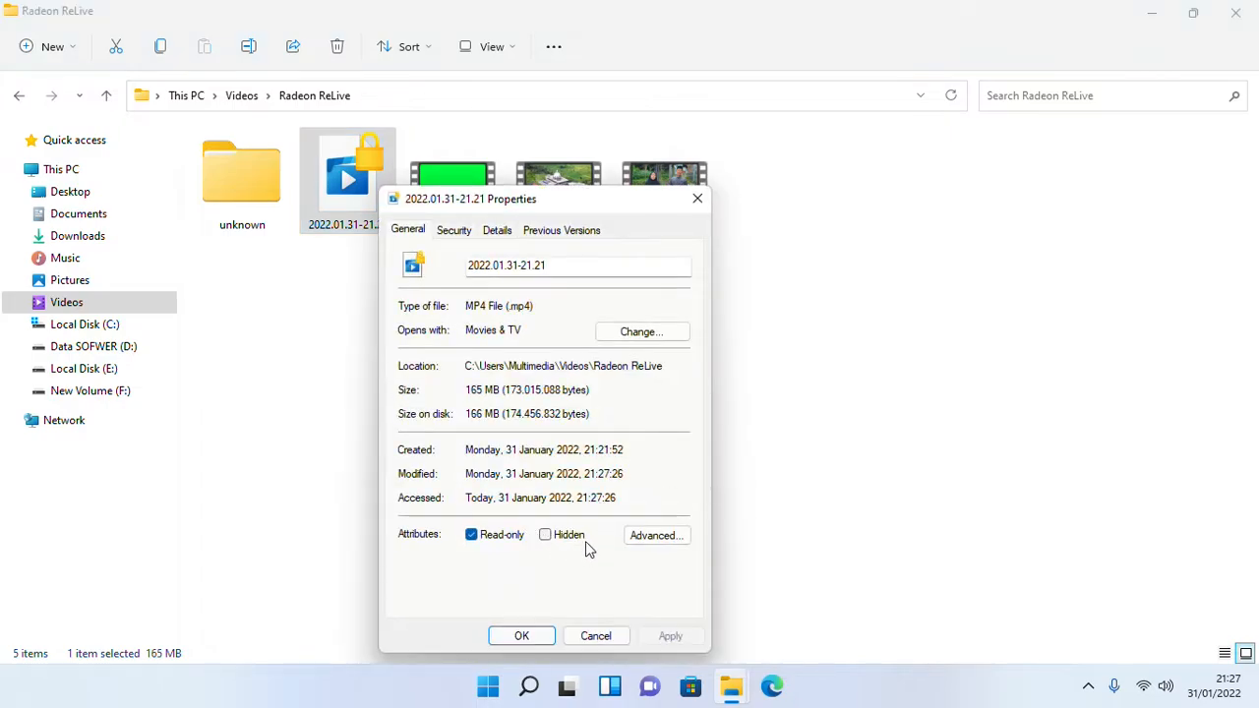
click(647, 548)
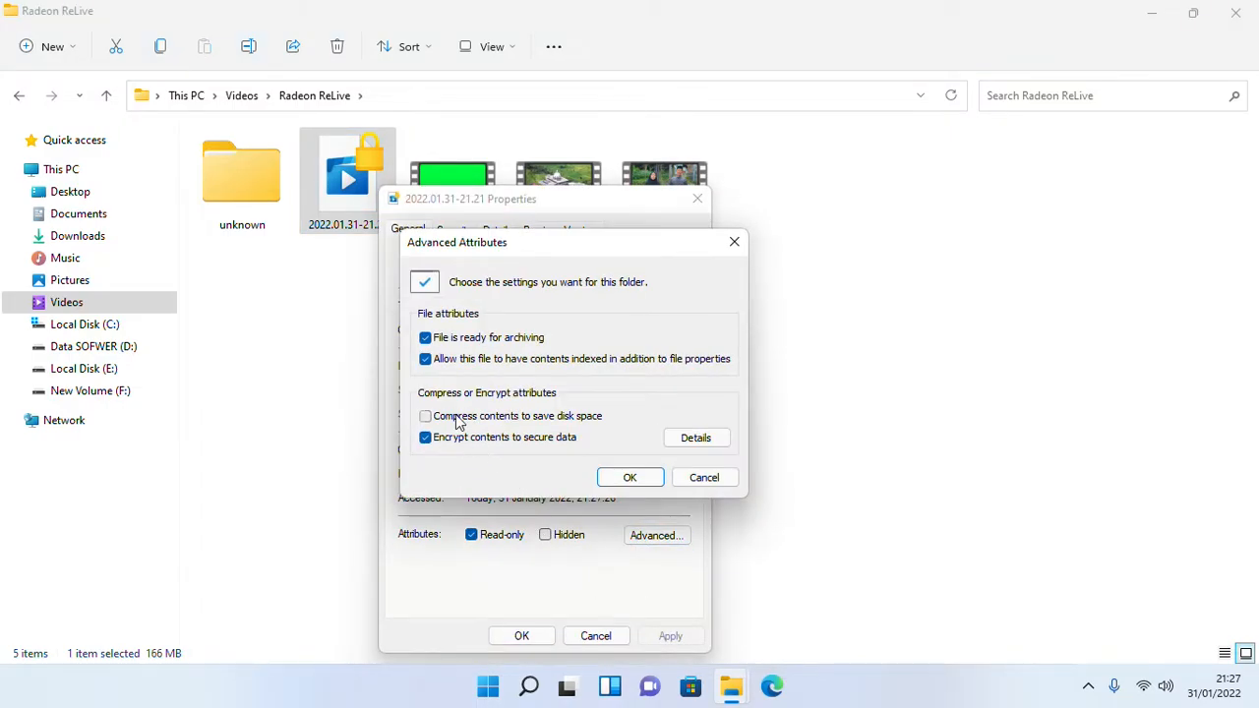
click(458, 418)
click(630, 478)
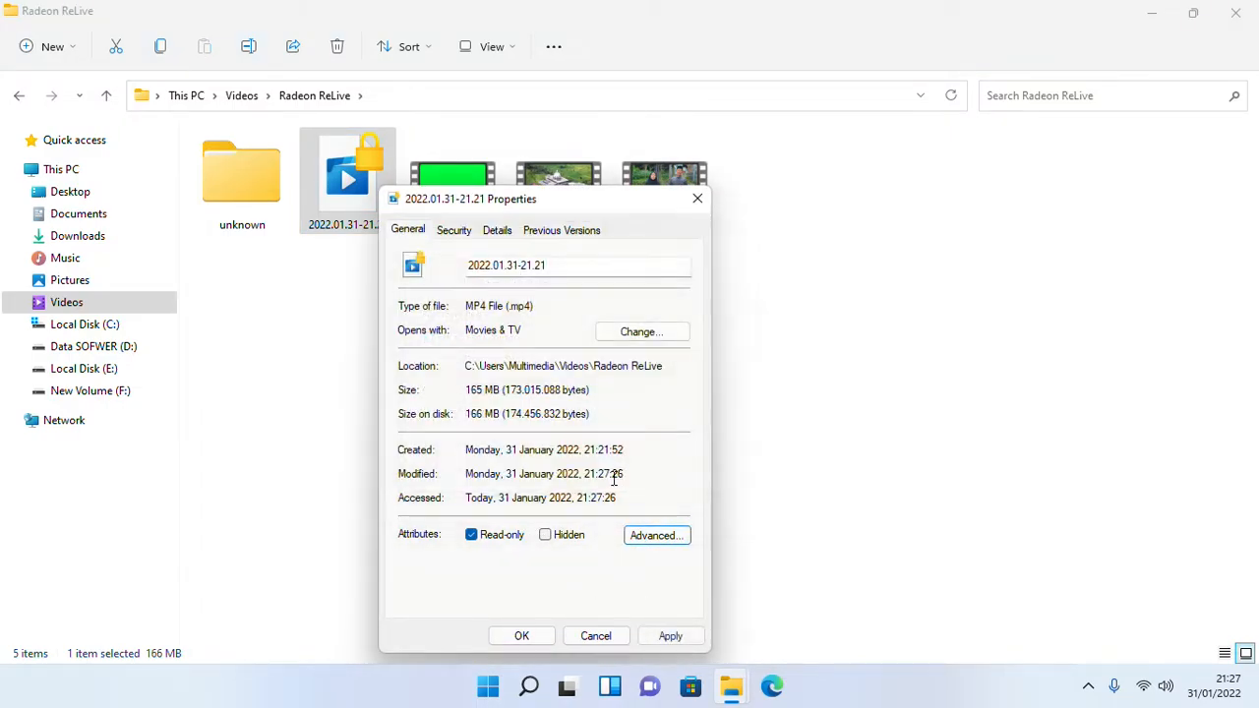
click(670, 636)
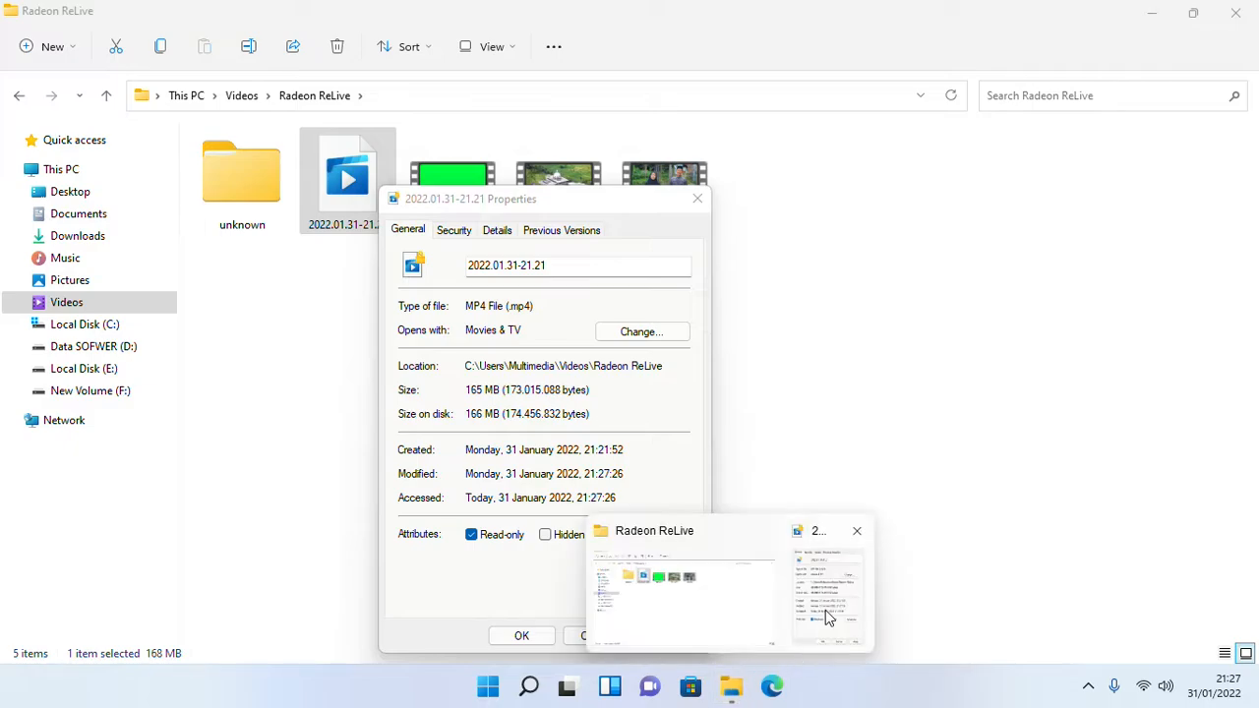
- Return to the Radeon ReLive folder, try to delete the compressed 2022.01.31-21.21 recording with one retry, and cancel
click(726, 689)
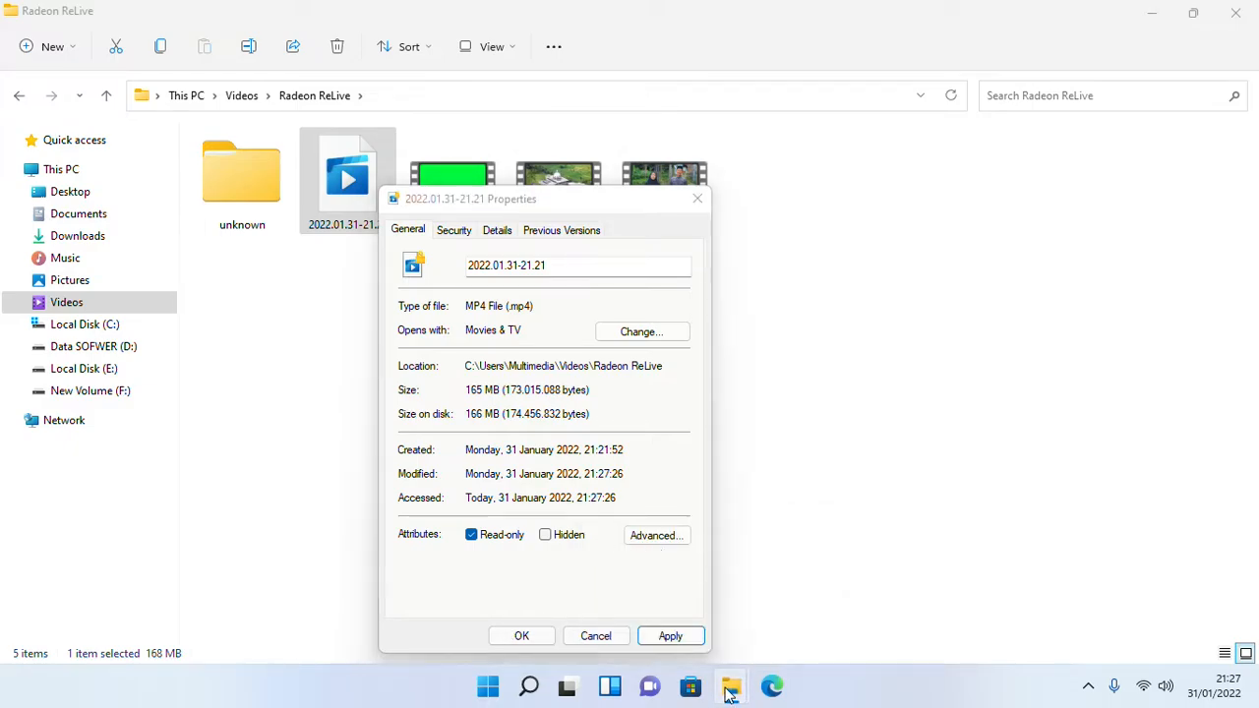
click(660, 621)
click(497, 368)
click(379, 221)
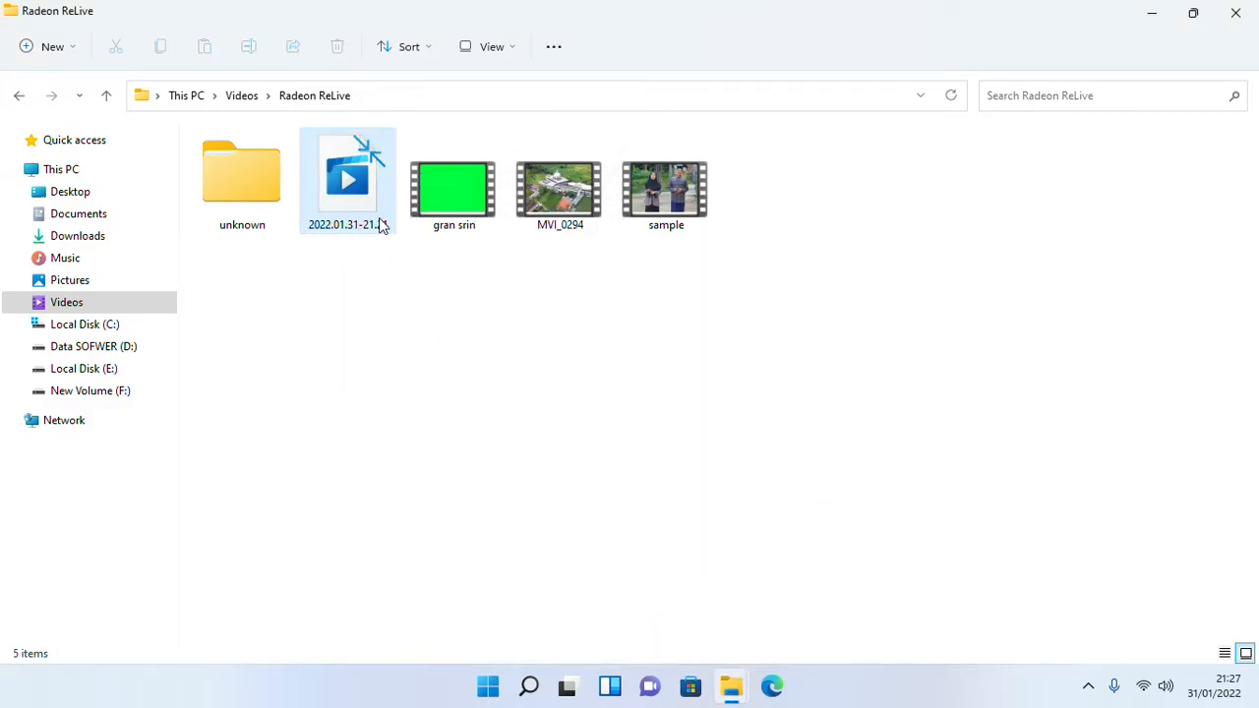
key(Delete)
click(677, 267)
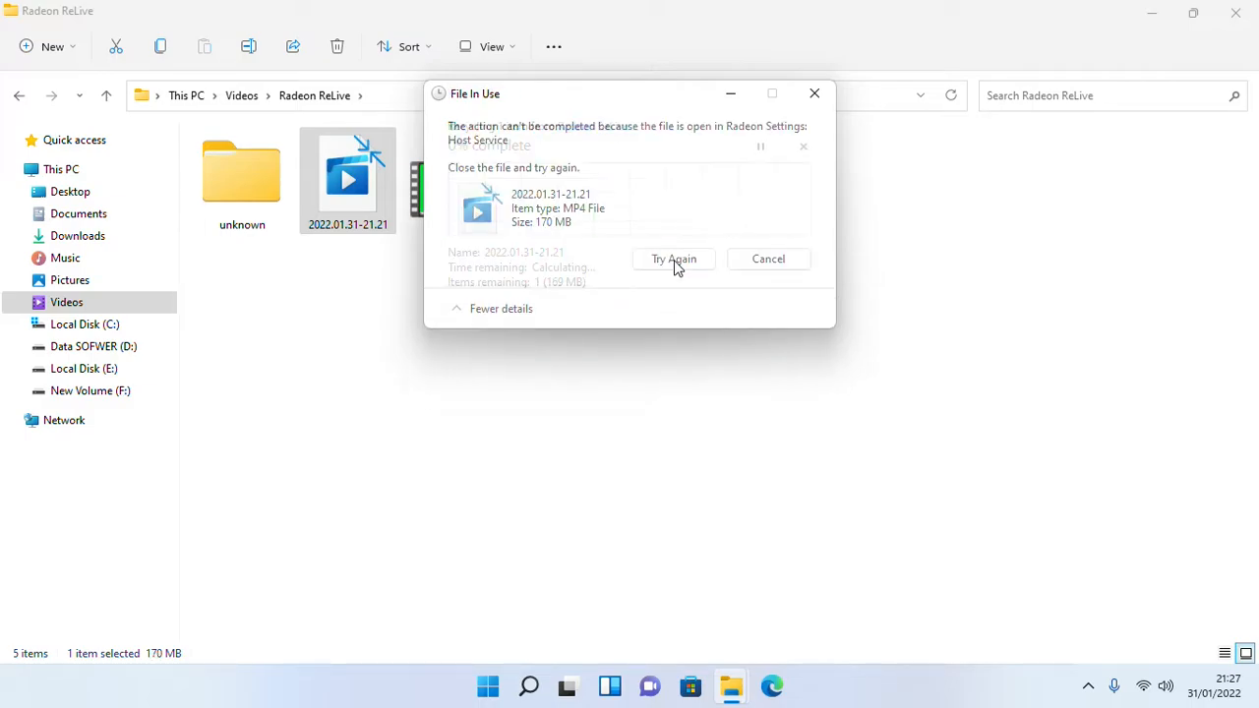
click(815, 93)
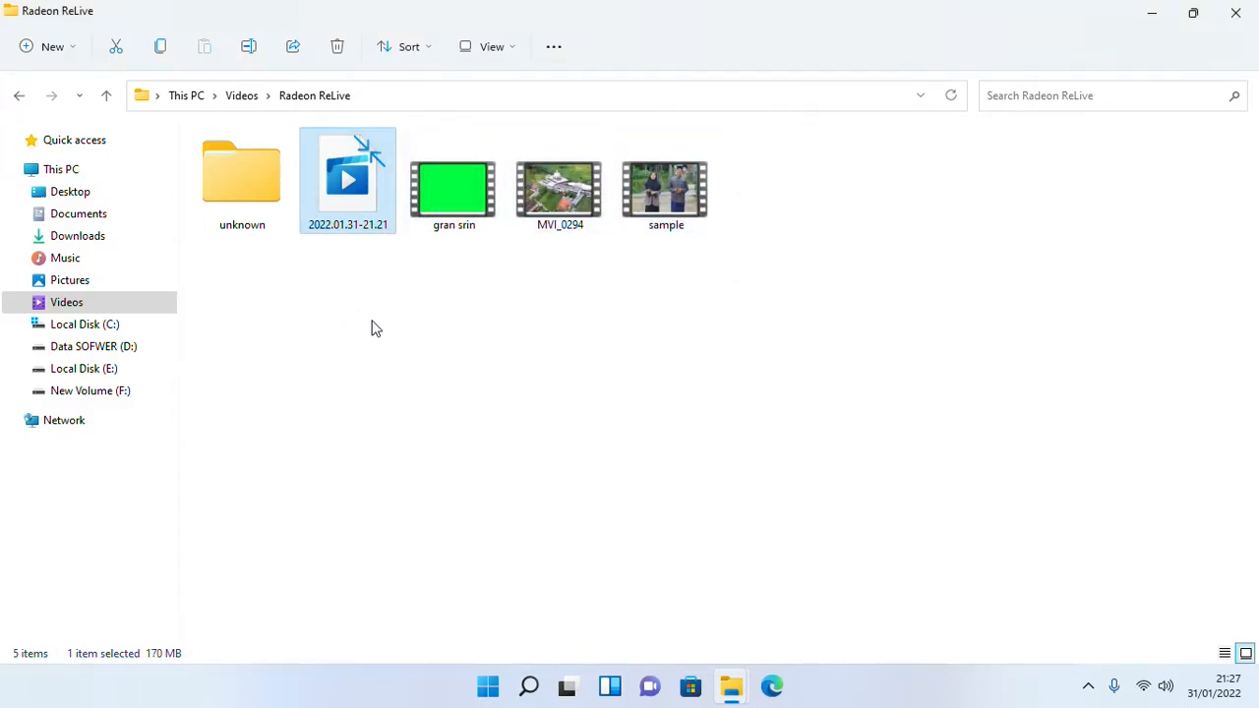
- Open the auto-saved project asrama putri-2022-01-31_19-41-19 from Documents > promosi > Adobe Premiere Pro Auto-Save
click(108, 97)
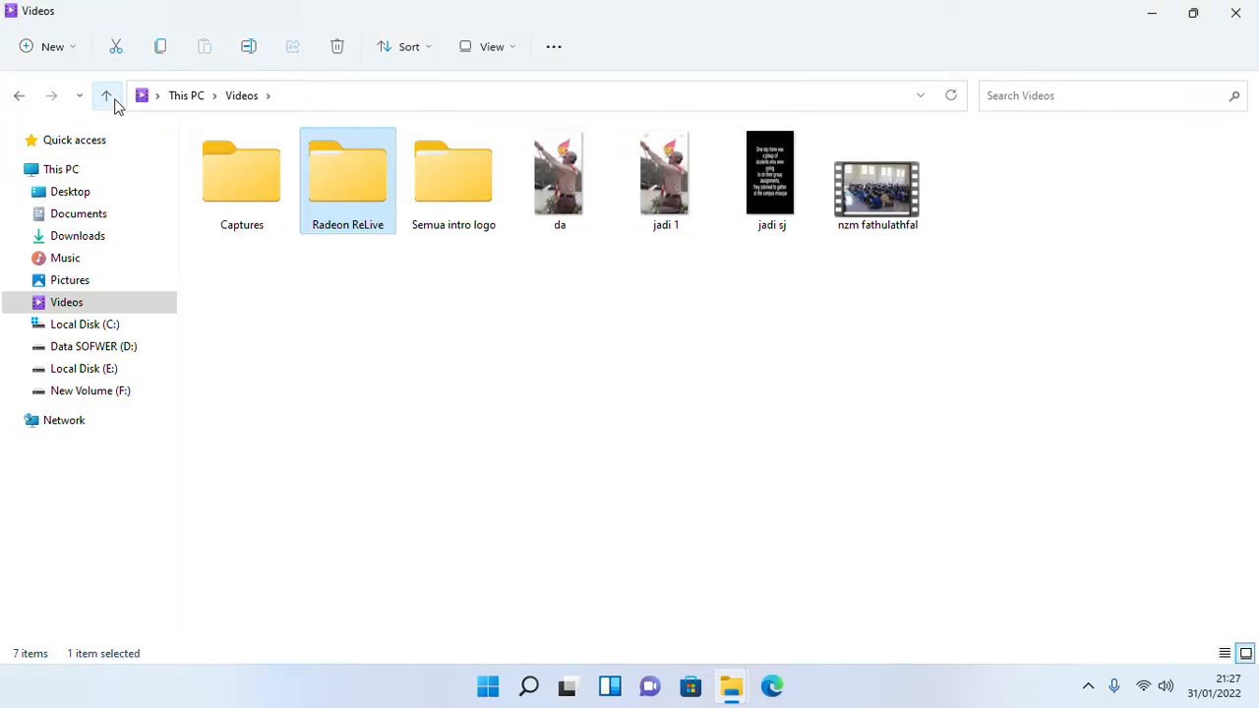
click(110, 98)
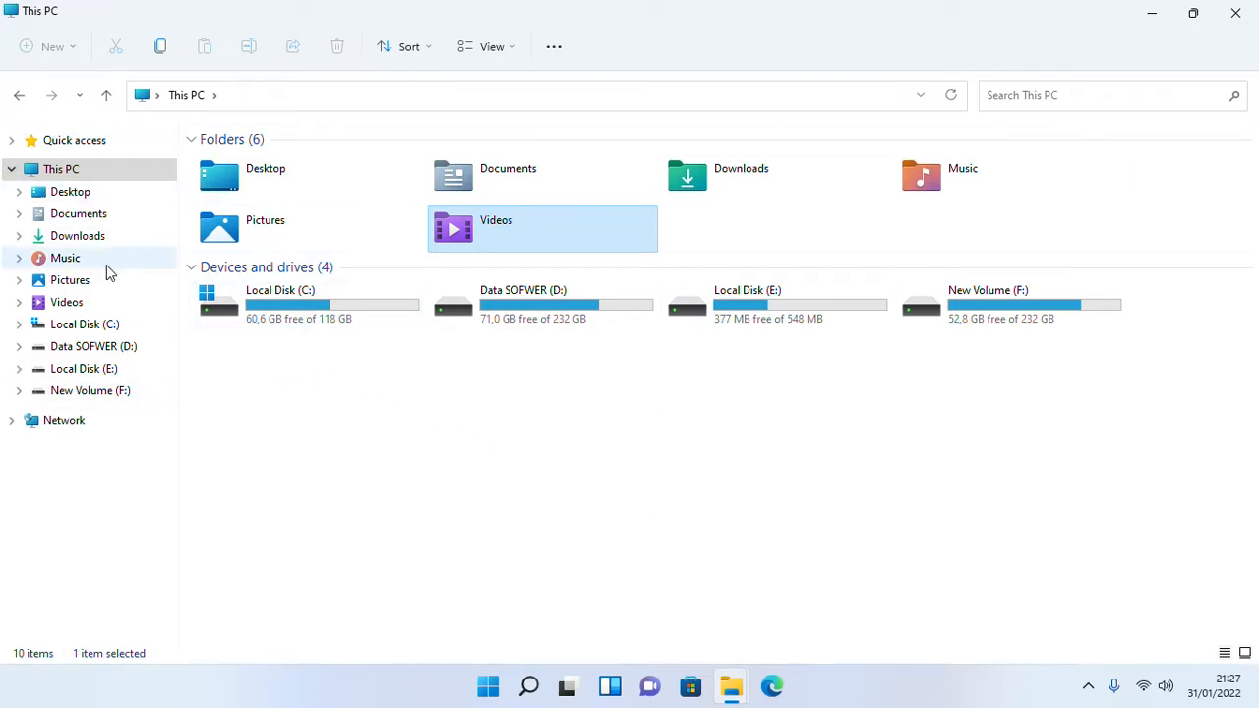
click(115, 214)
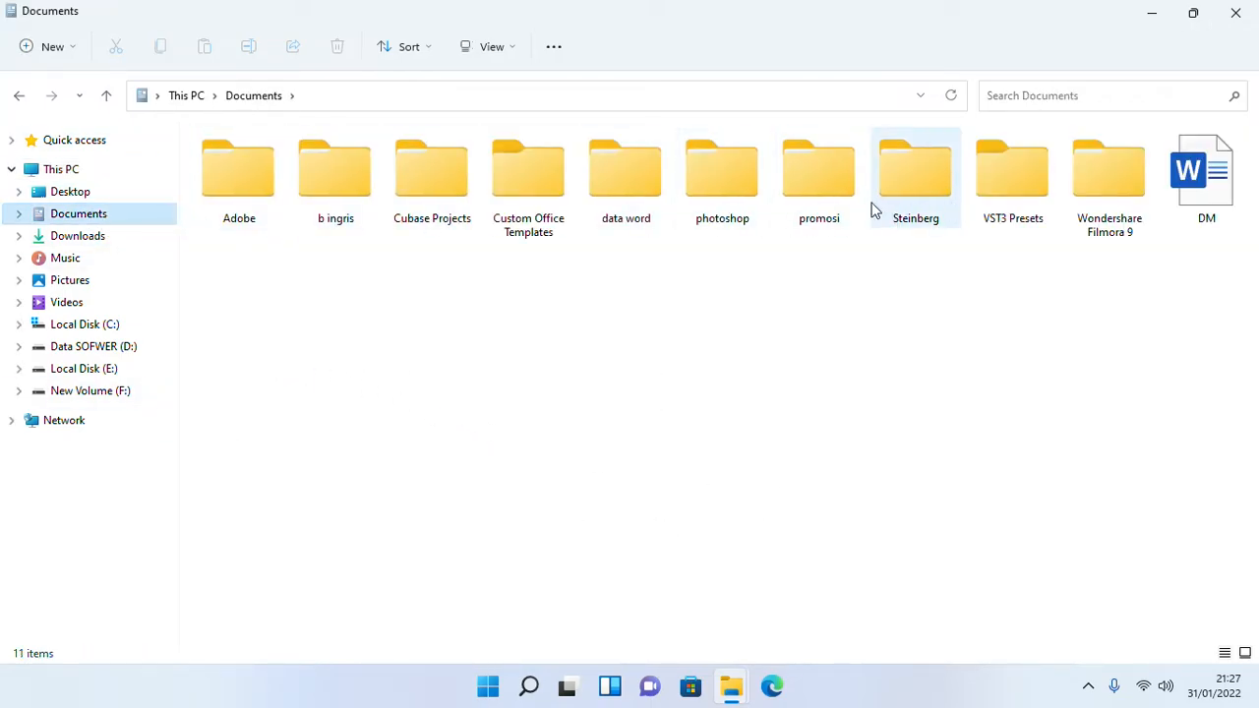
double_click(795, 202)
double_click(262, 207)
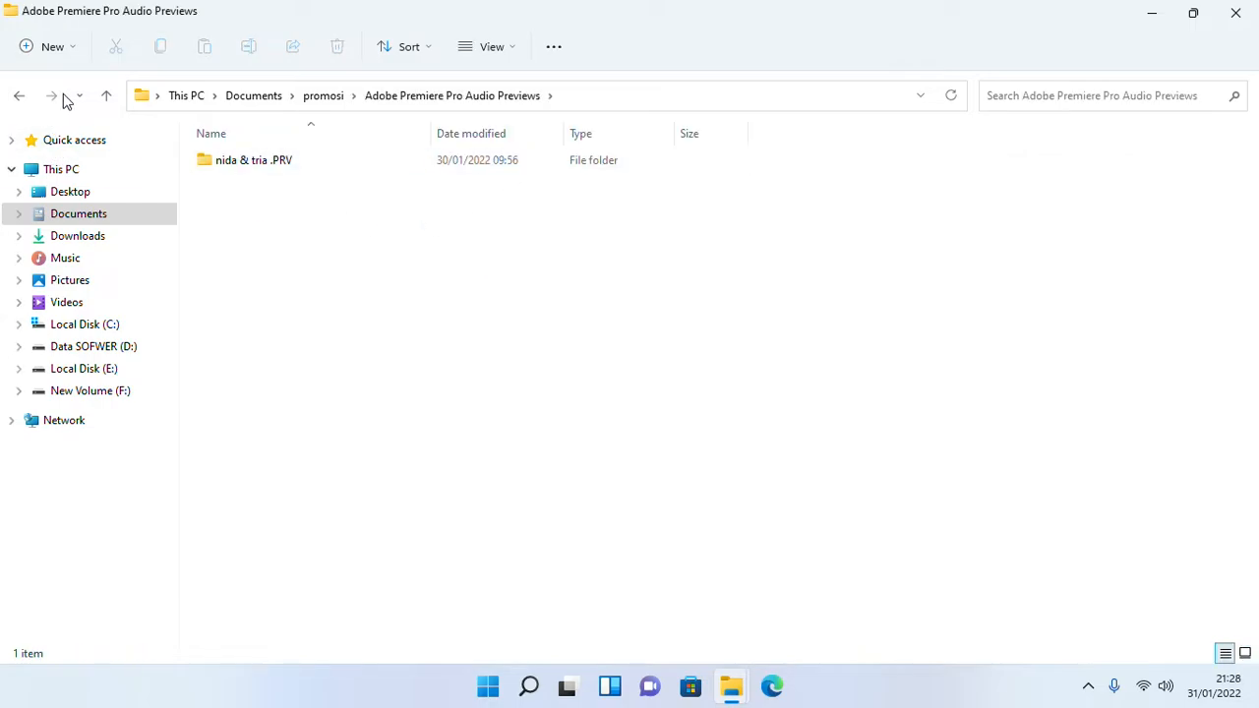
click(107, 95)
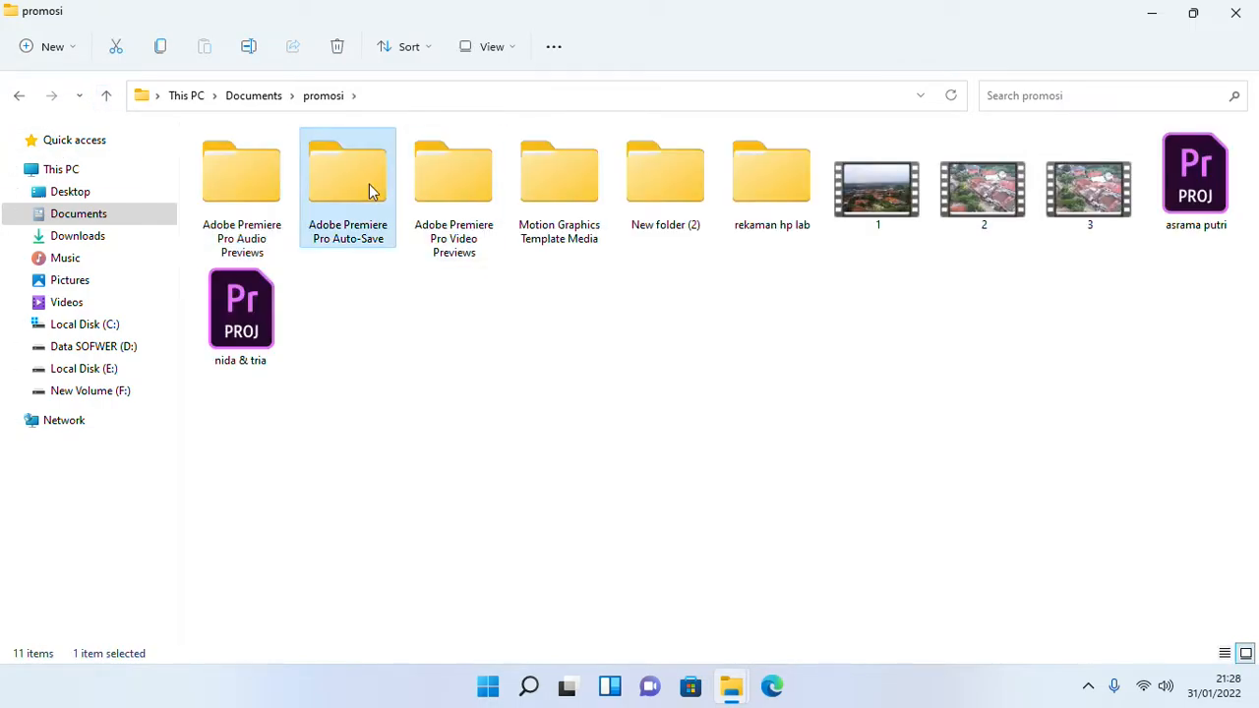
double_click(369, 184)
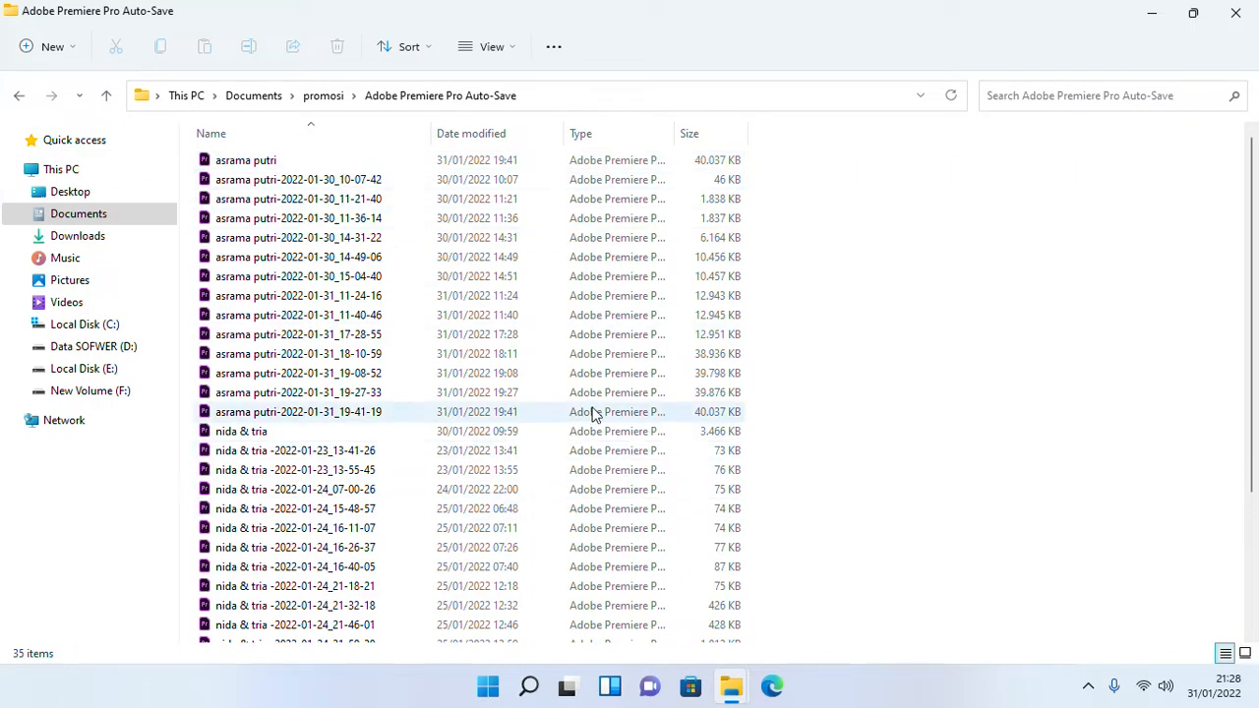
double_click(675, 410)
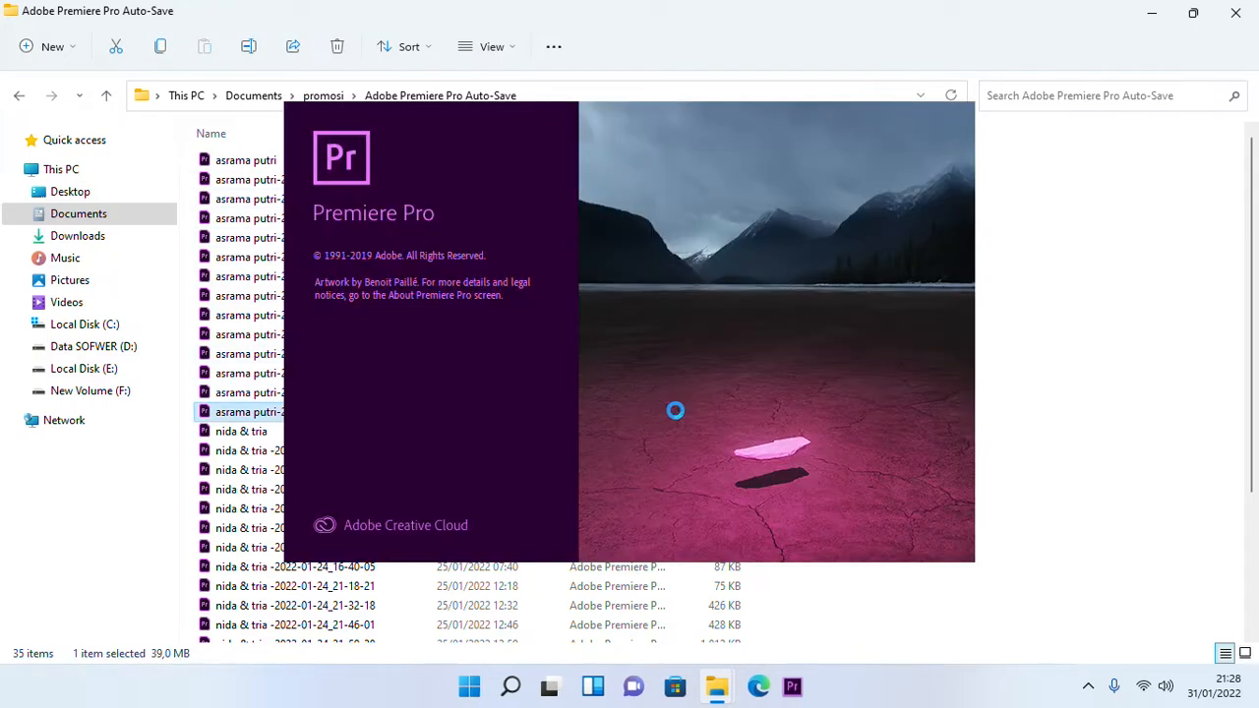
scroll(1110, 433, down, 3)
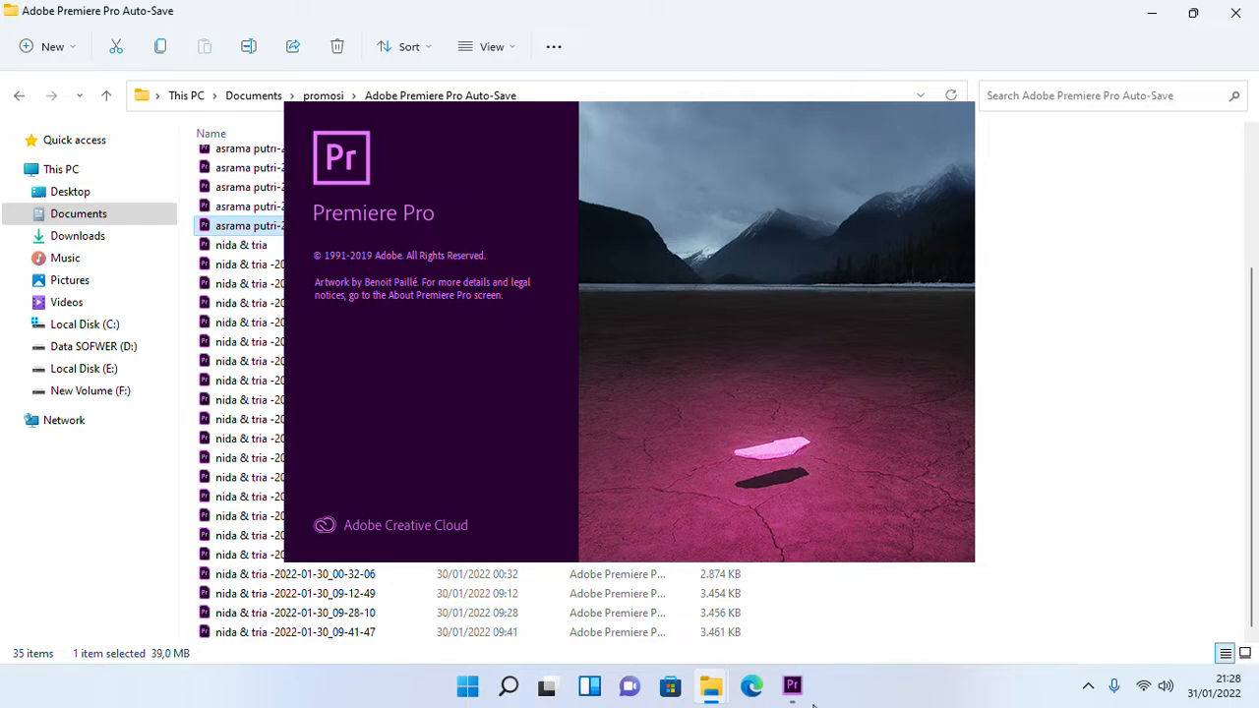
click(798, 702)
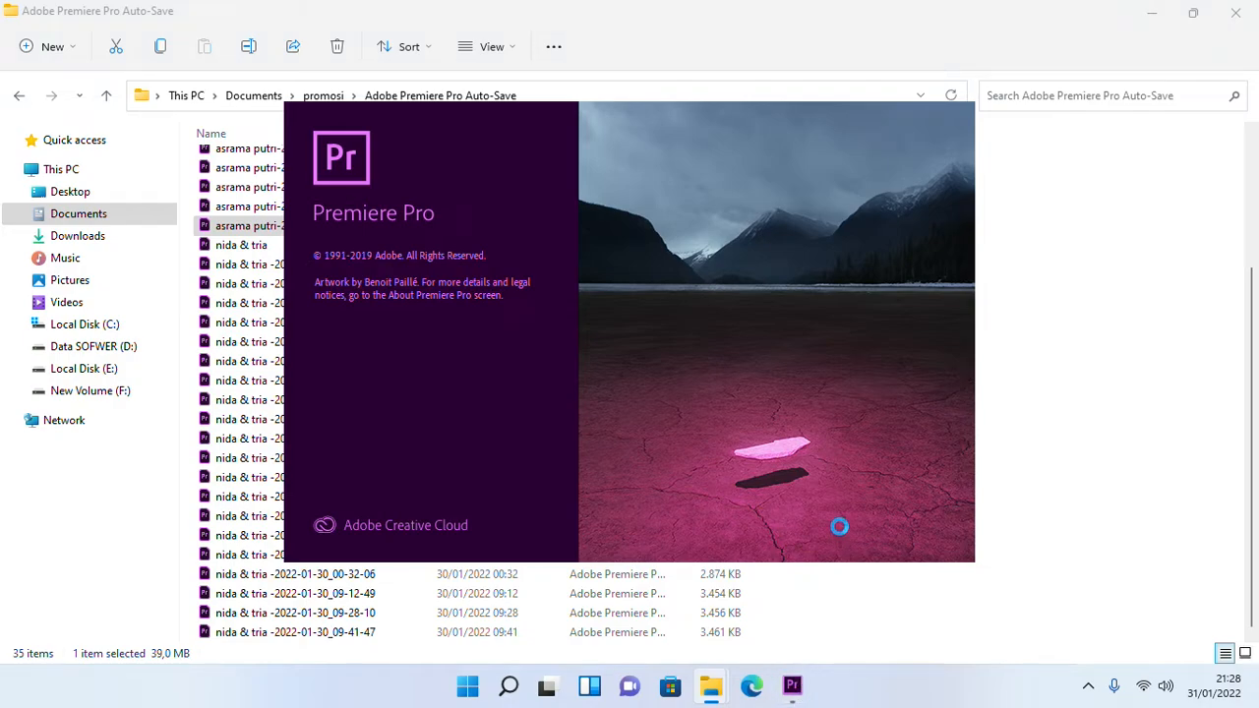
click(1141, 282)
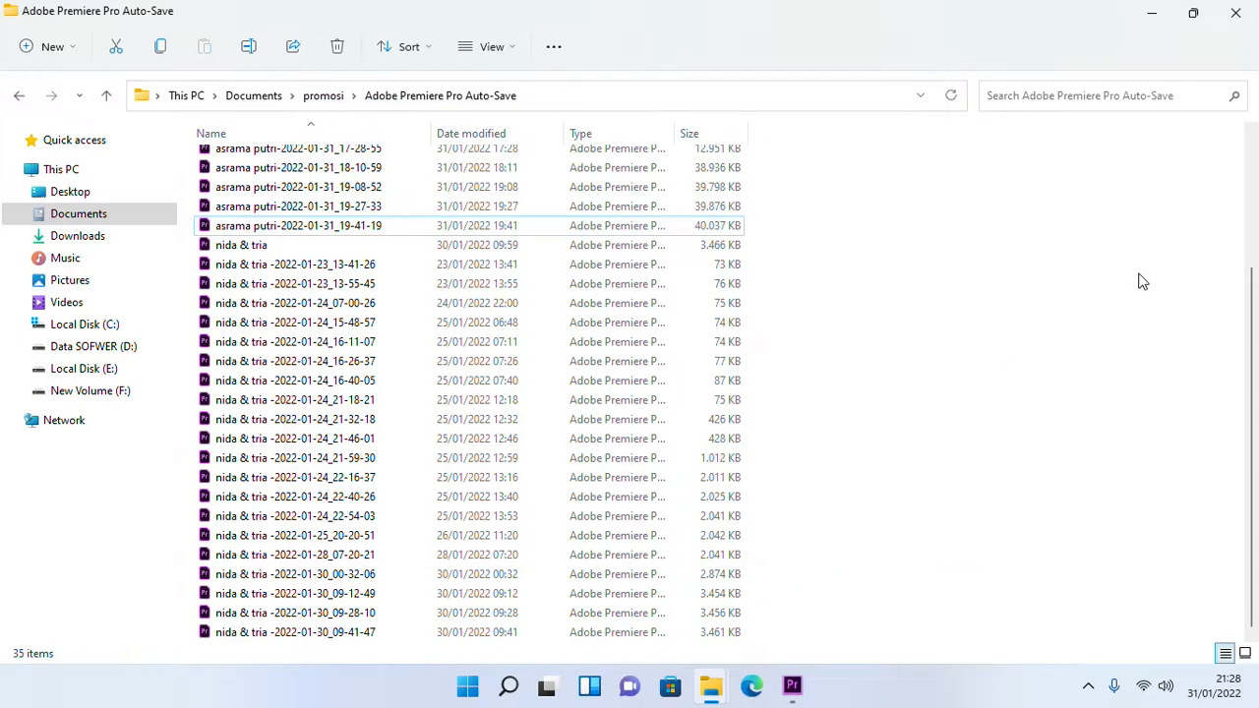
click(795, 686)
scroll(867, 335, up, 4)
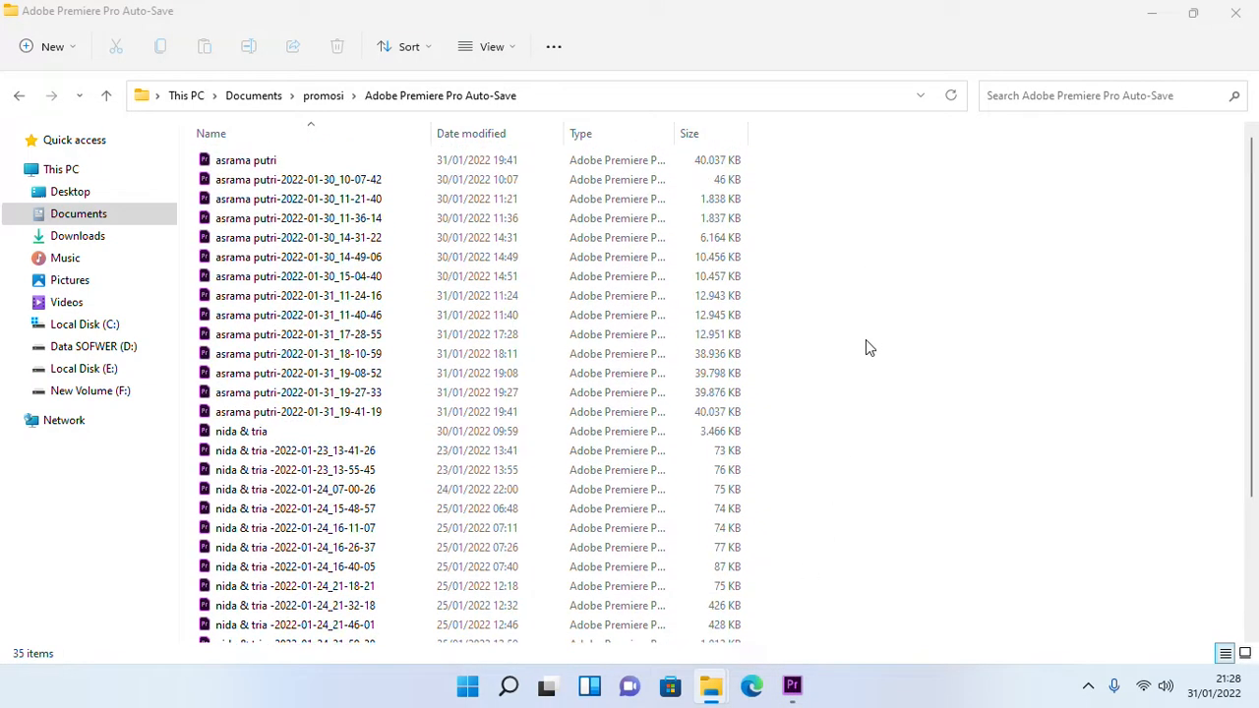
- Close the Adobe Premiere Pro Auto-Save folder window and cancel the recording's properties dialog
click(1217, 23)
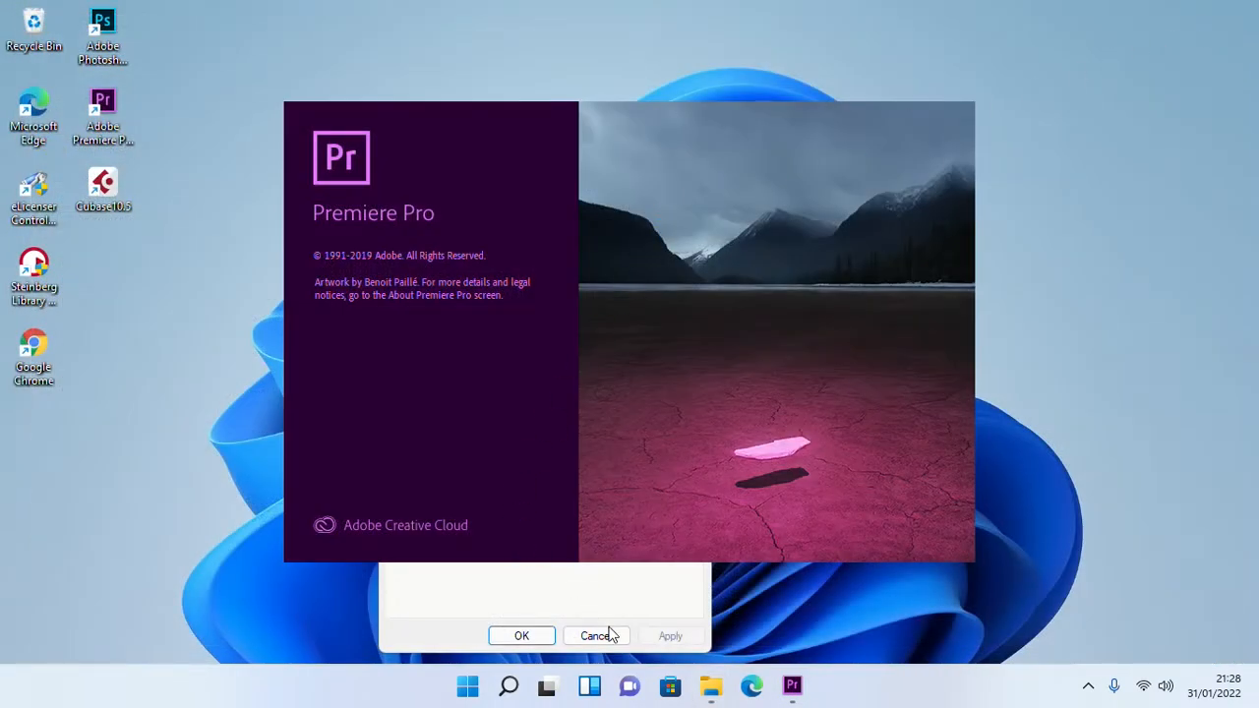
click(571, 635)
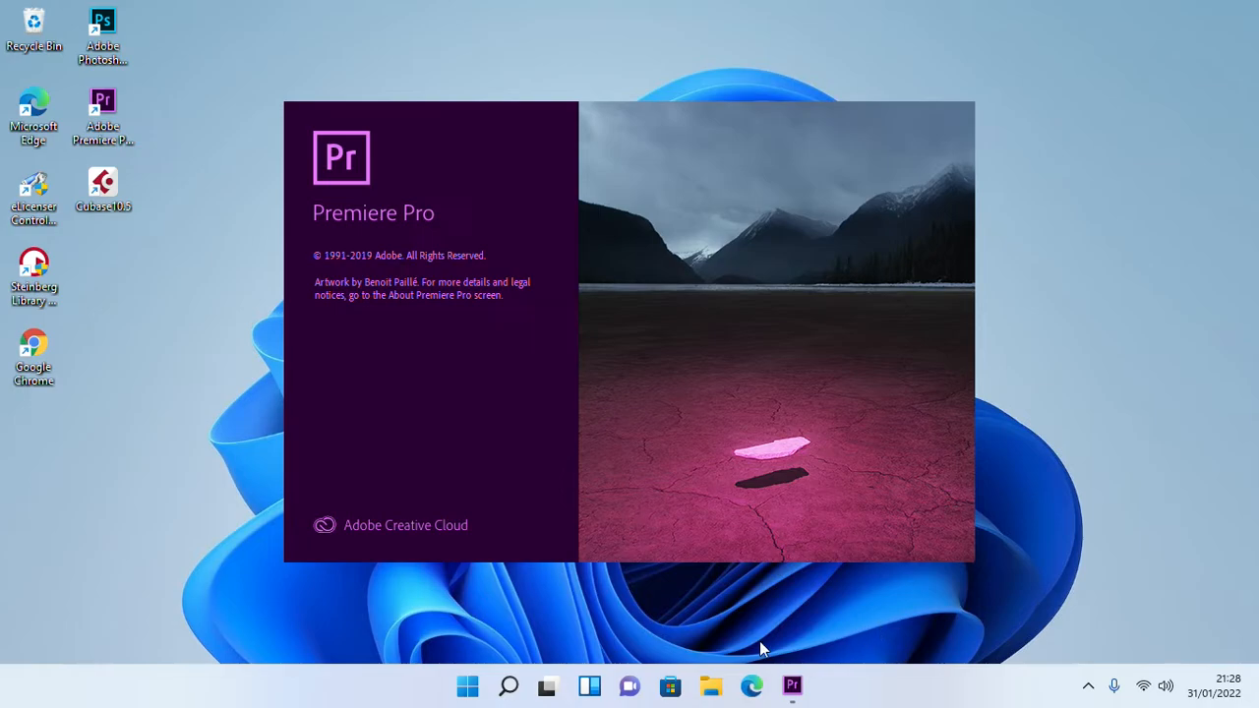
click(469, 689)
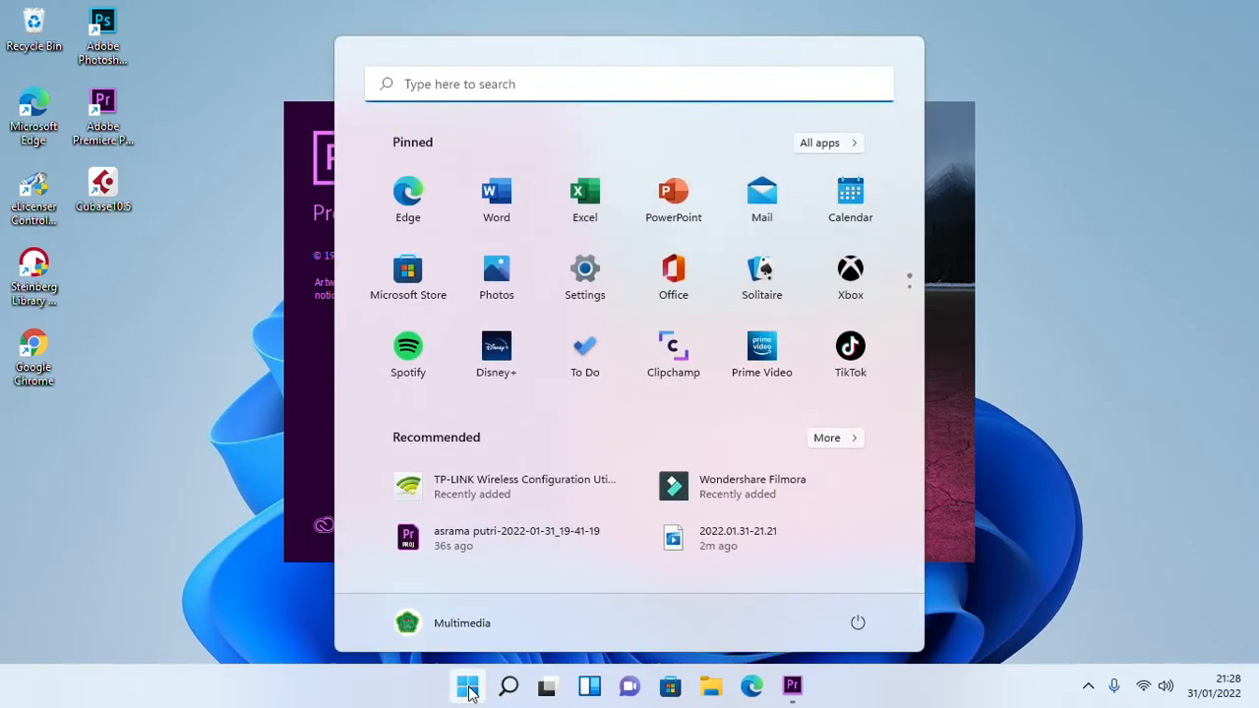
click(1080, 451)
- Turn off microphone access for Xbox Game Bar, Microsoft Store, Feedback Hub and Cortana in the Windows microphone privacy settings
click(1113, 686)
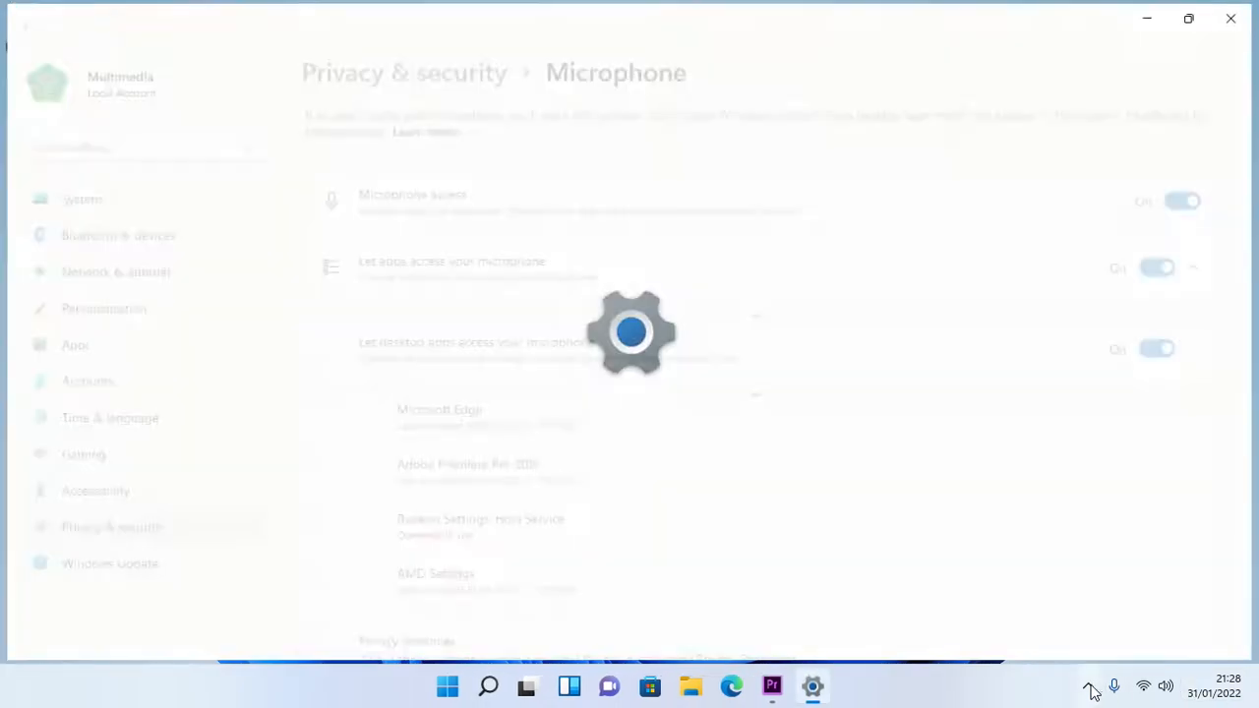
scroll(658, 430, down, 5)
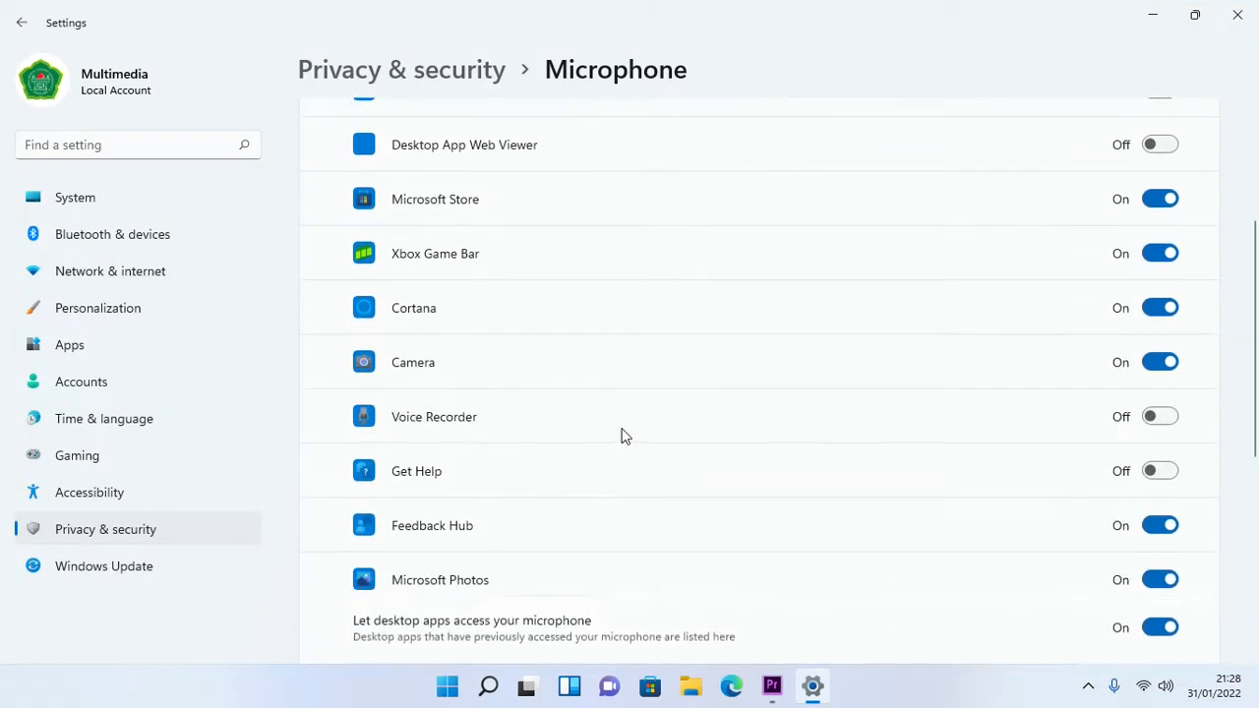
scroll(619, 433, down, 8)
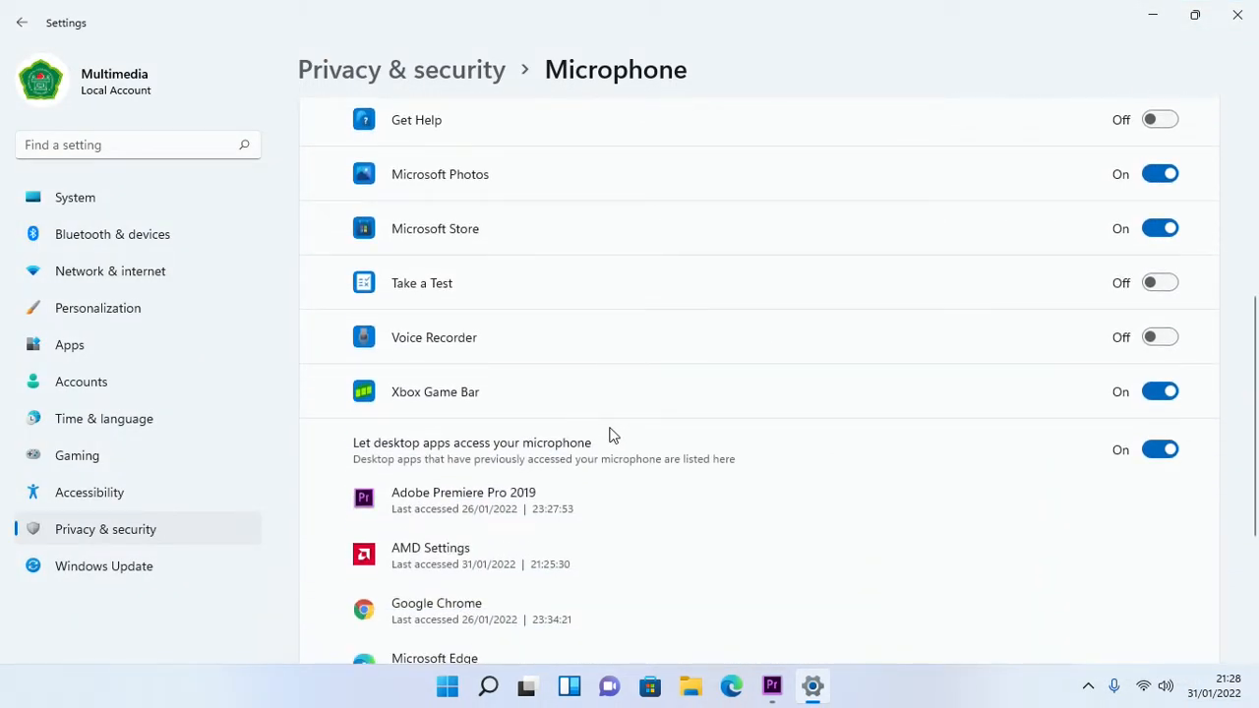
click(1153, 398)
scroll(1148, 395, up, 1)
click(1166, 318)
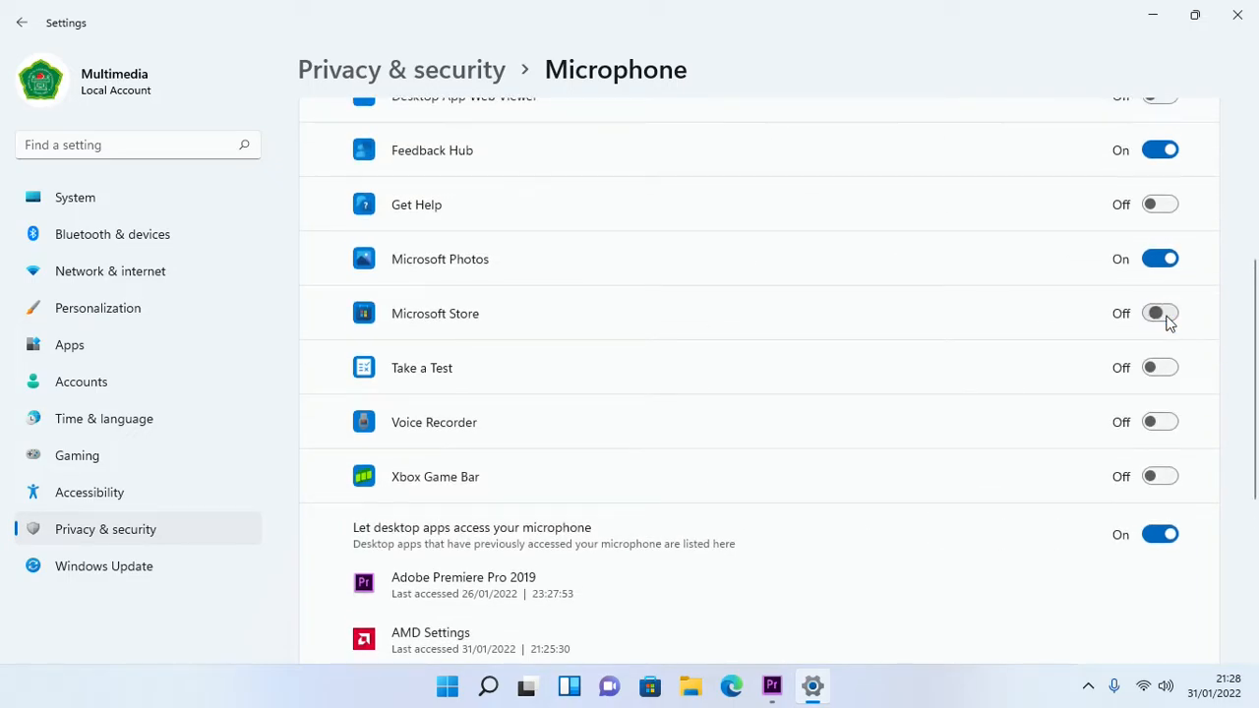
scroll(1137, 295, up, 2)
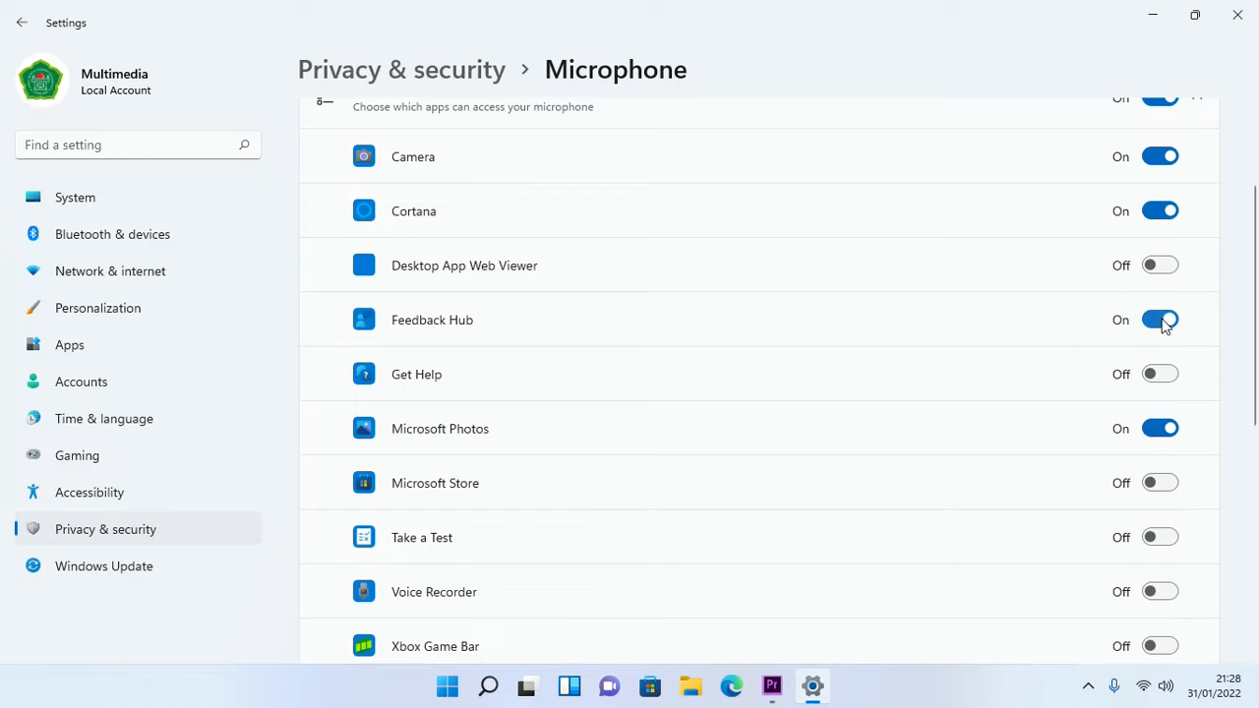
click(1163, 320)
scroll(1124, 330, up, 2)
click(1153, 384)
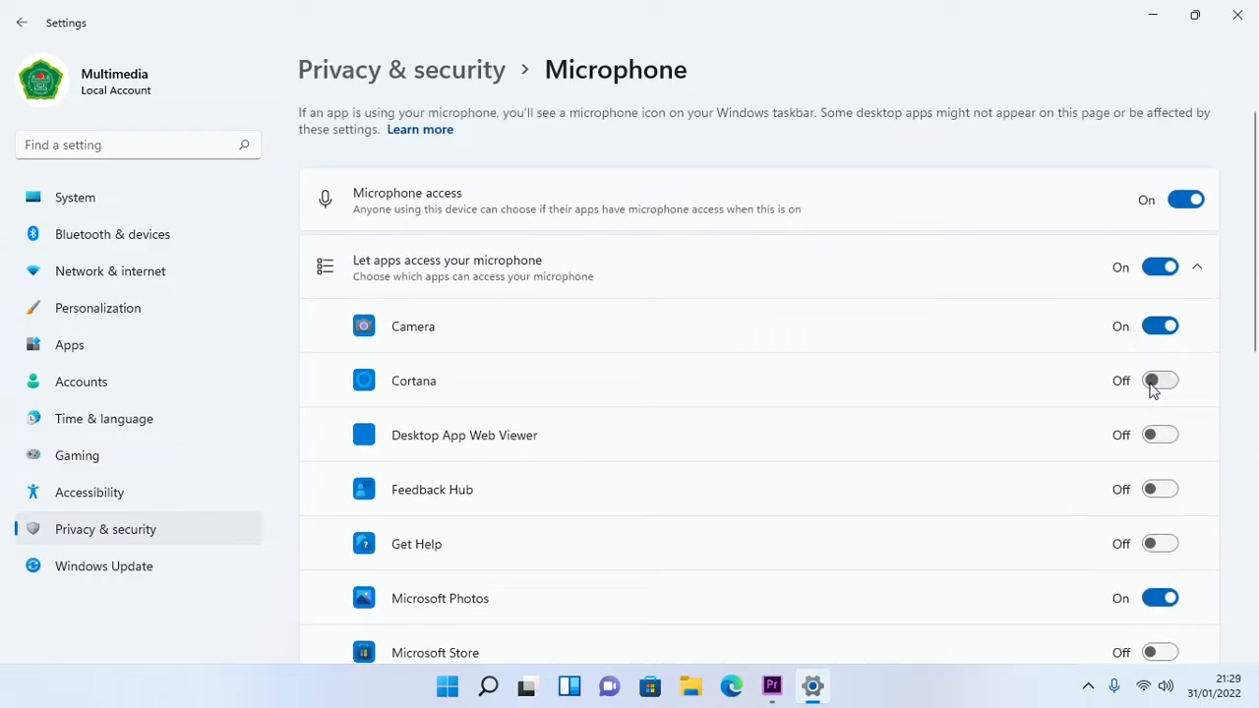
- Check the list of desktop apps that have accessed the microphone and which one is using it
scroll(992, 421, down, 6)
scroll(871, 432, down, 1)
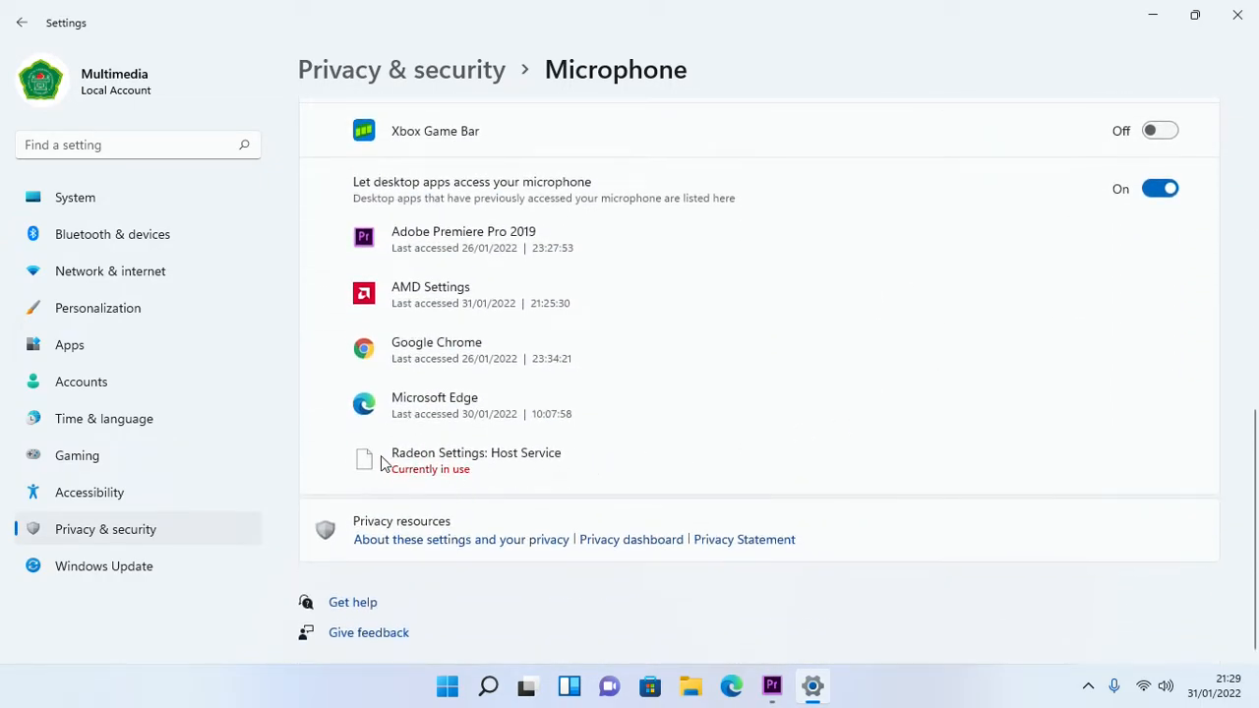
scroll(440, 242, up, 1)
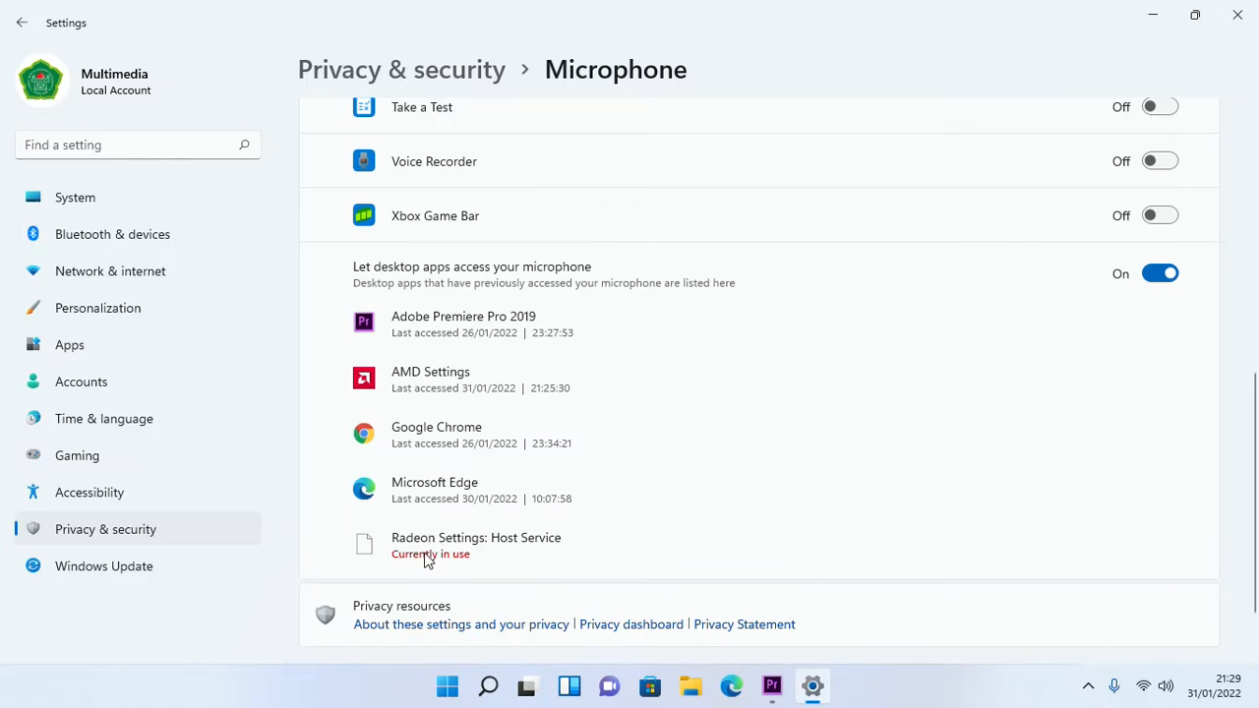
scroll(427, 559, down, 1)
- Look through the Accounts, Apps, Personalization and Network & internet settings, and open the Wi-Fi connection's Data usage page
click(68, 382)
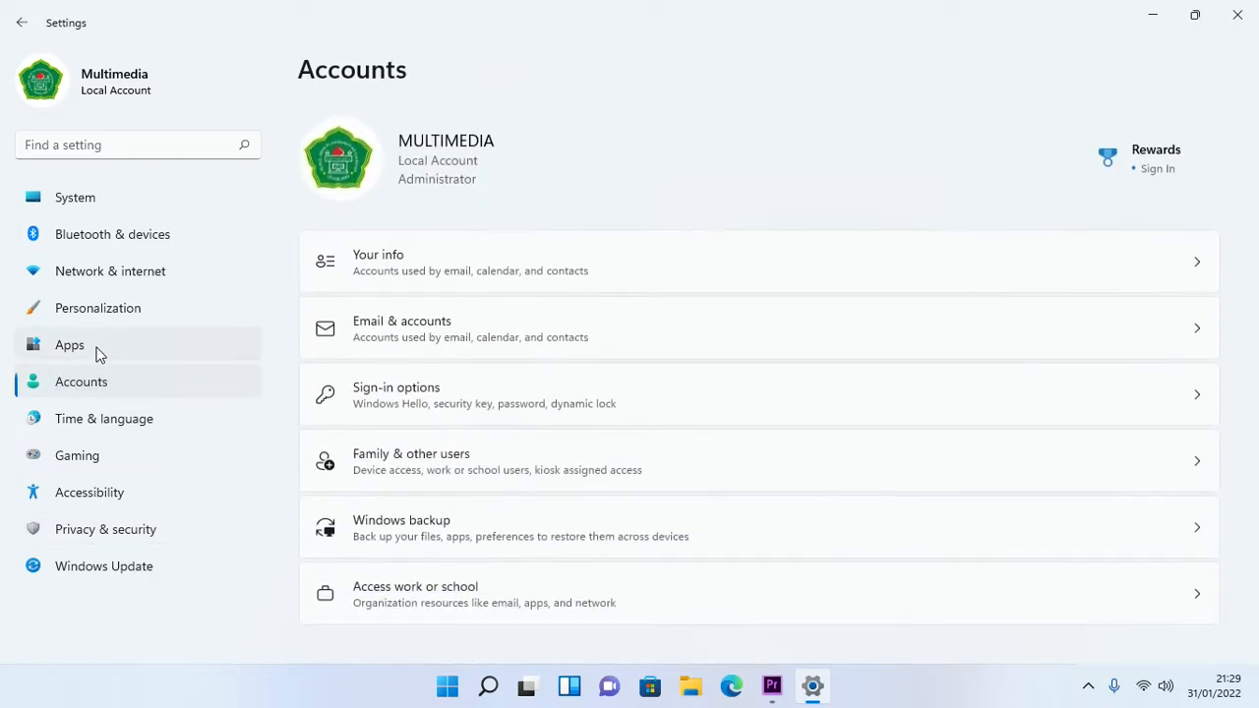
click(98, 351)
click(116, 311)
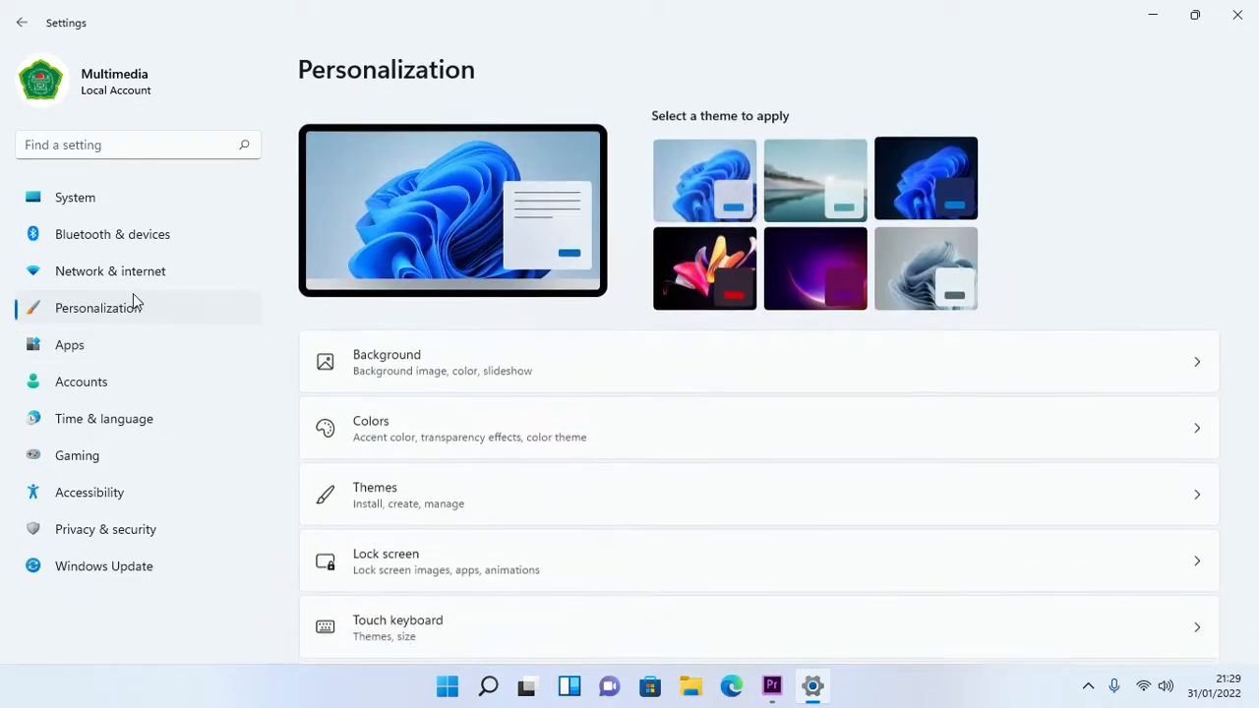
click(123, 278)
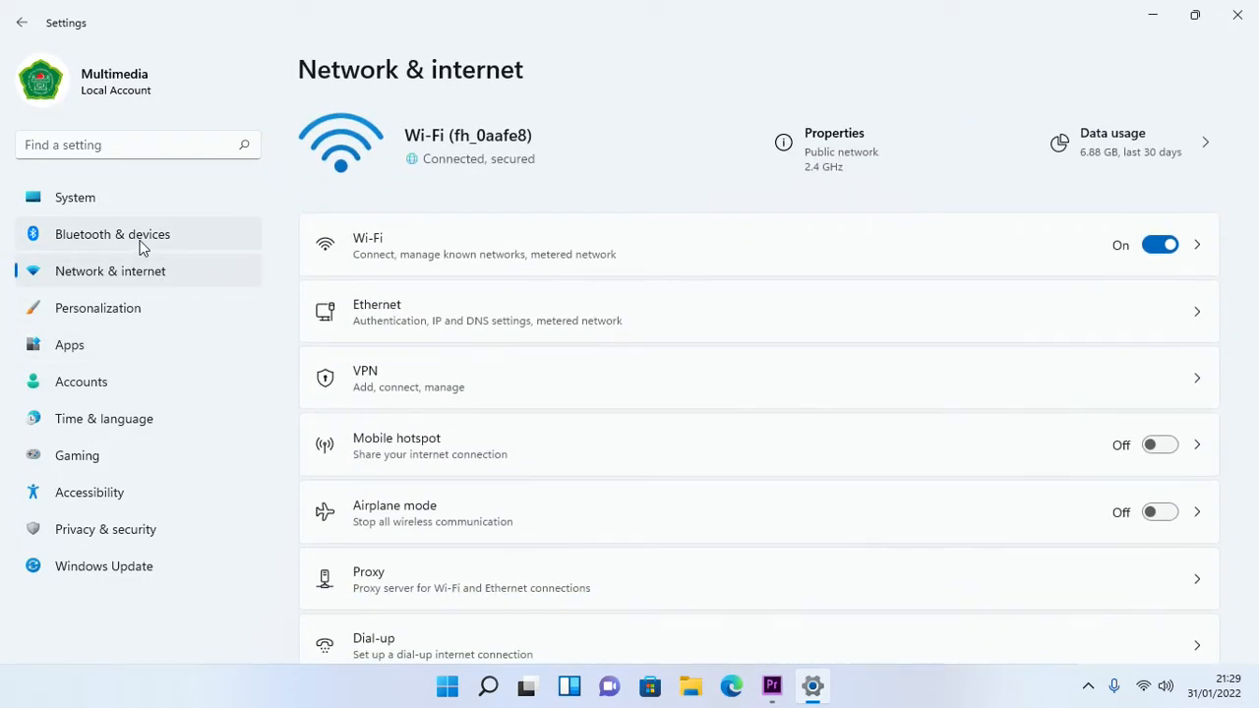
click(1186, 135)
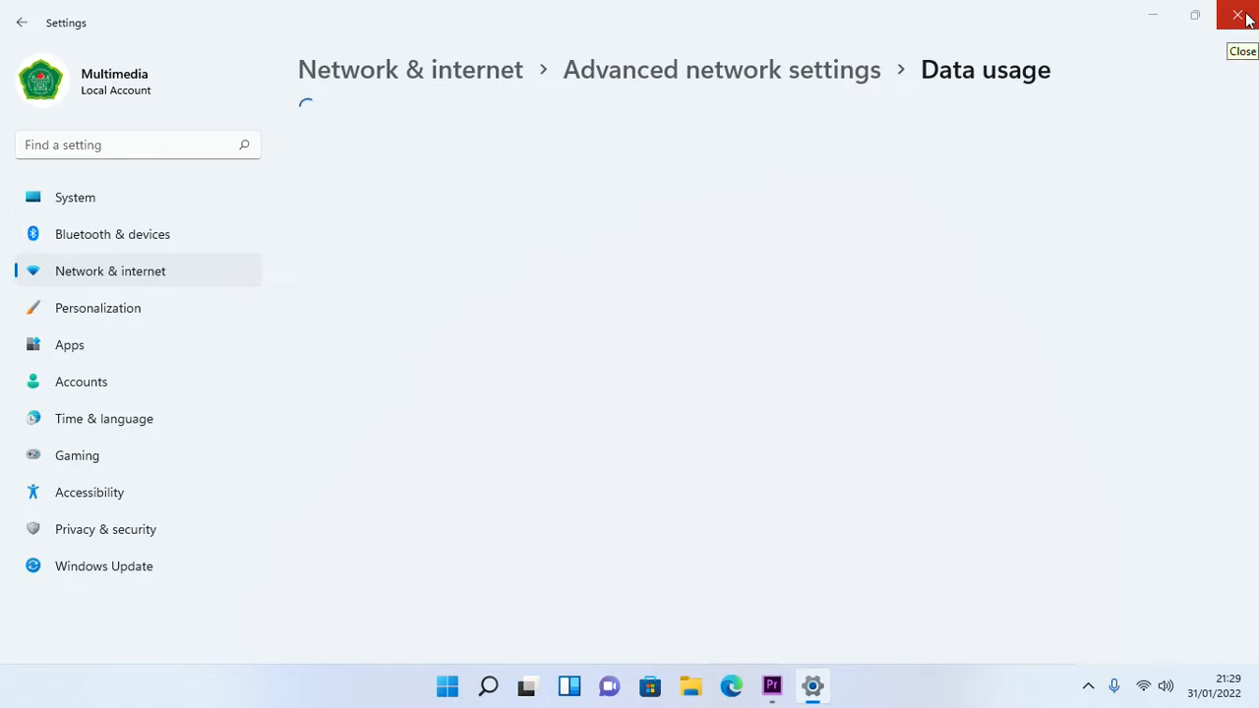
- Switch between the loading Premiere Pro and the Settings window, and close Settings
click(773, 687)
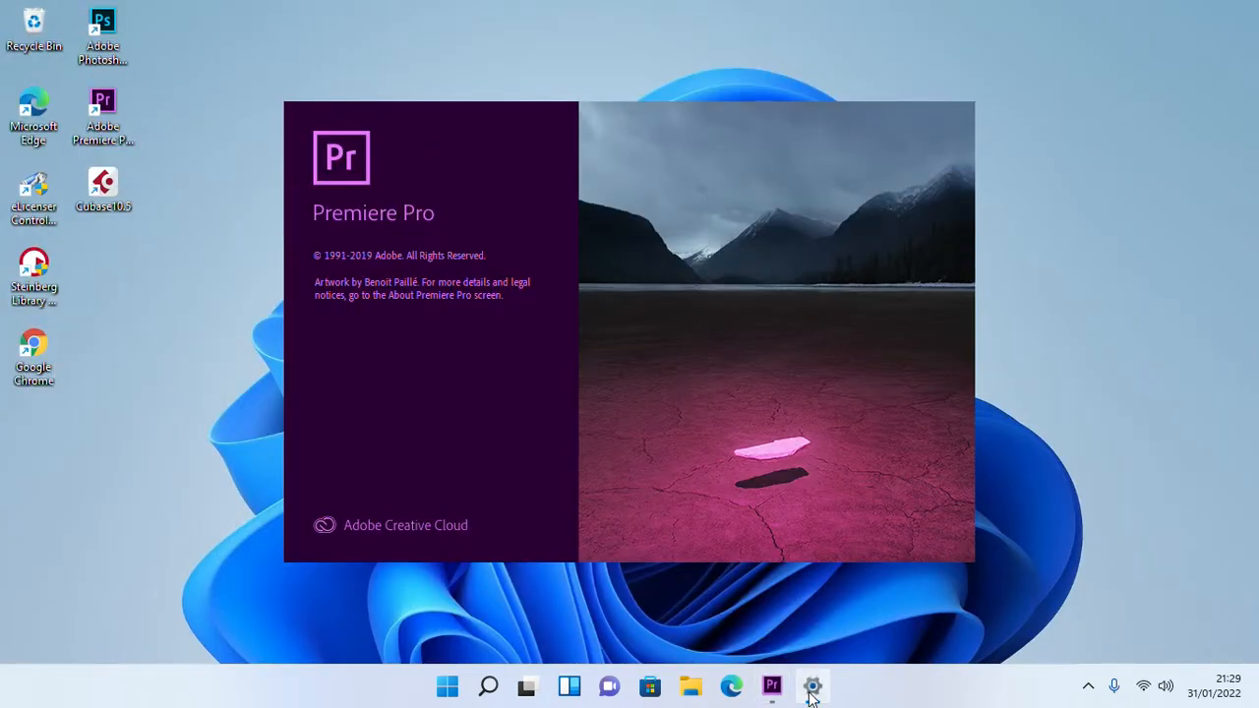
click(812, 686)
click(818, 689)
click(812, 687)
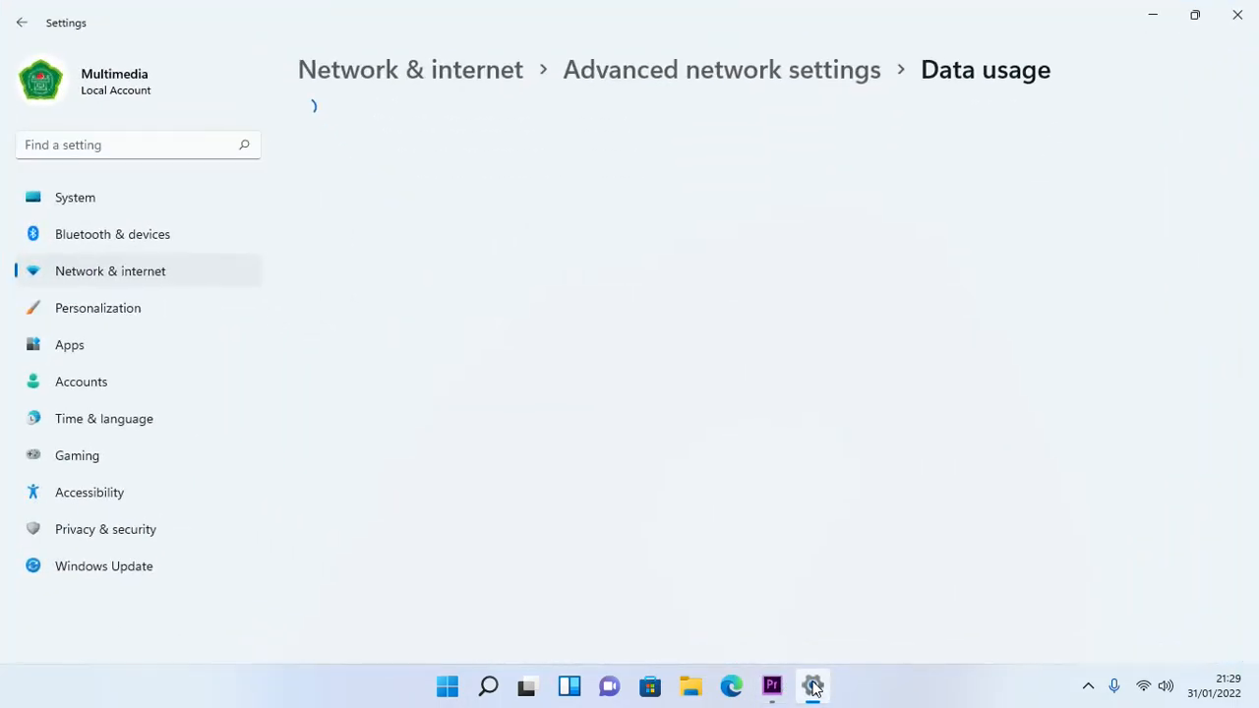
click(1238, 13)
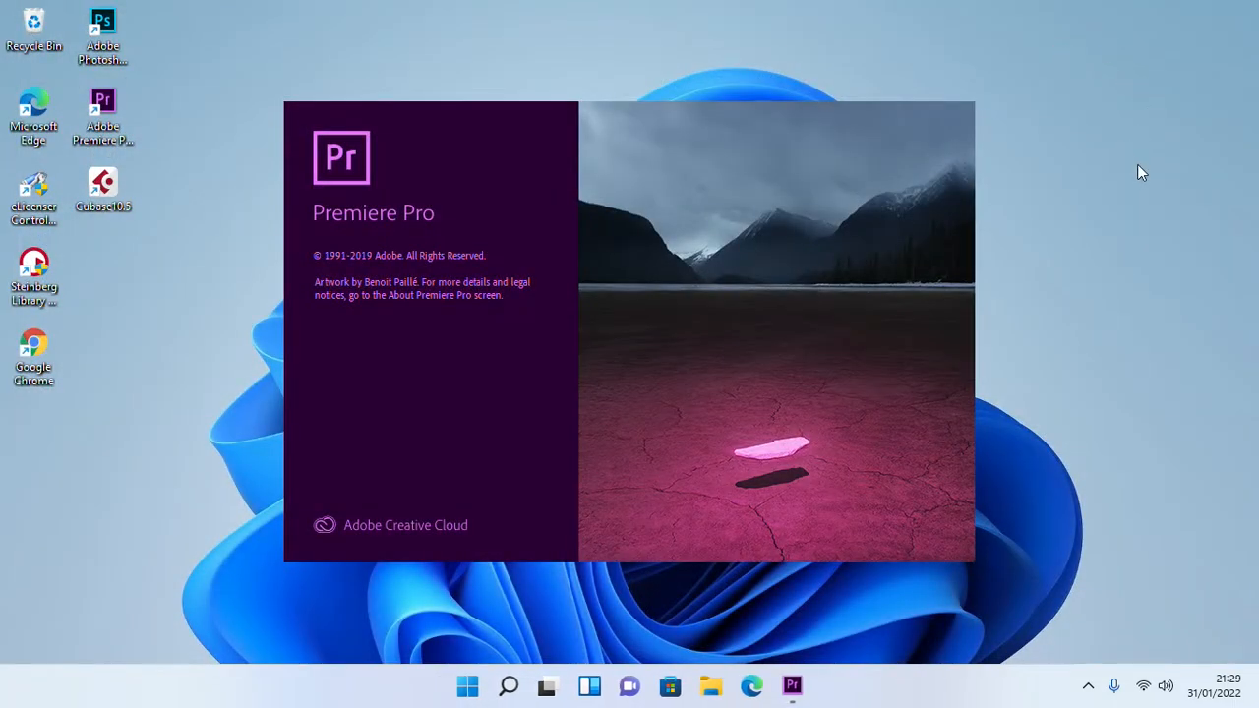
- Uninstall the pinned TikTok and Instagram apps from Start
right_click(1107, 167)
click(753, 497)
click(467, 686)
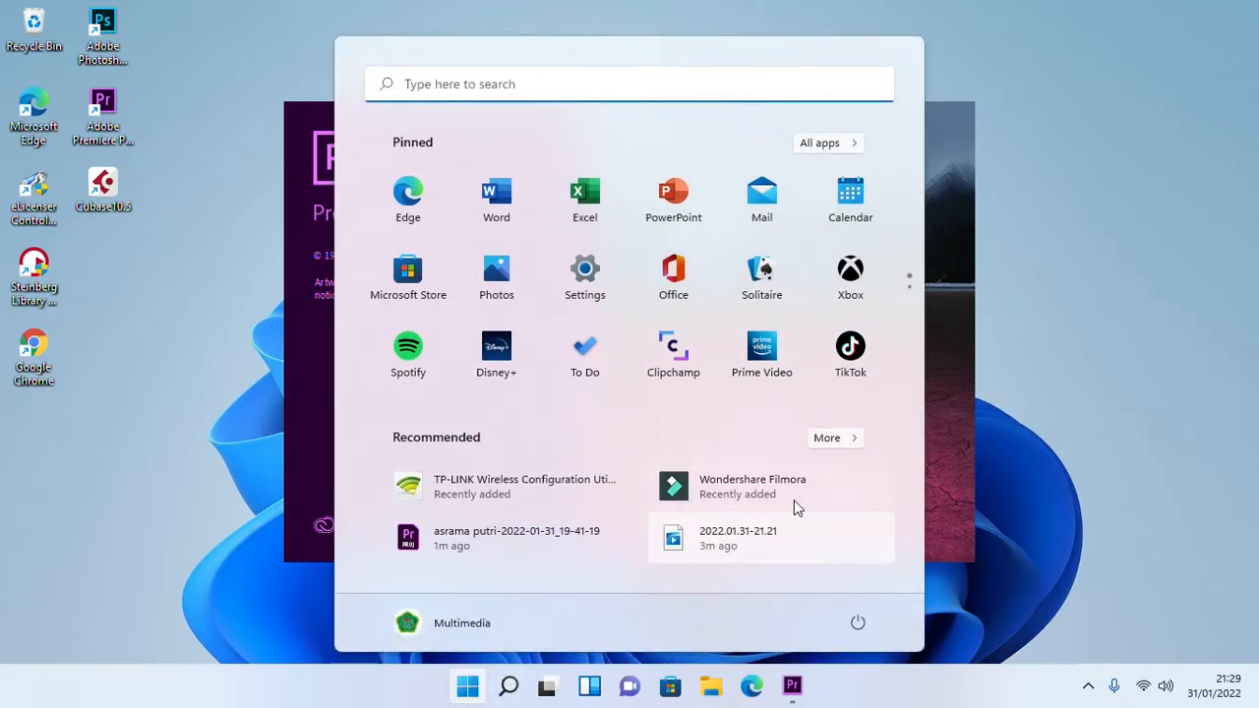
right_click(866, 339)
click(905, 500)
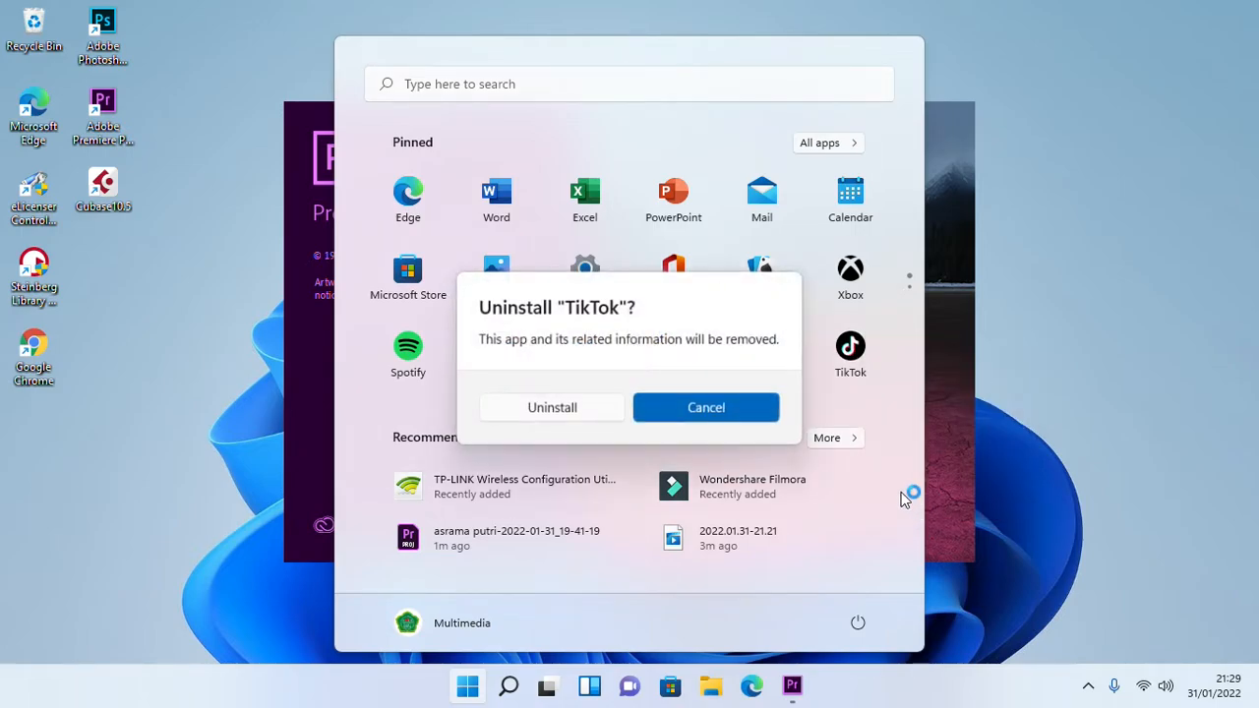
click(585, 411)
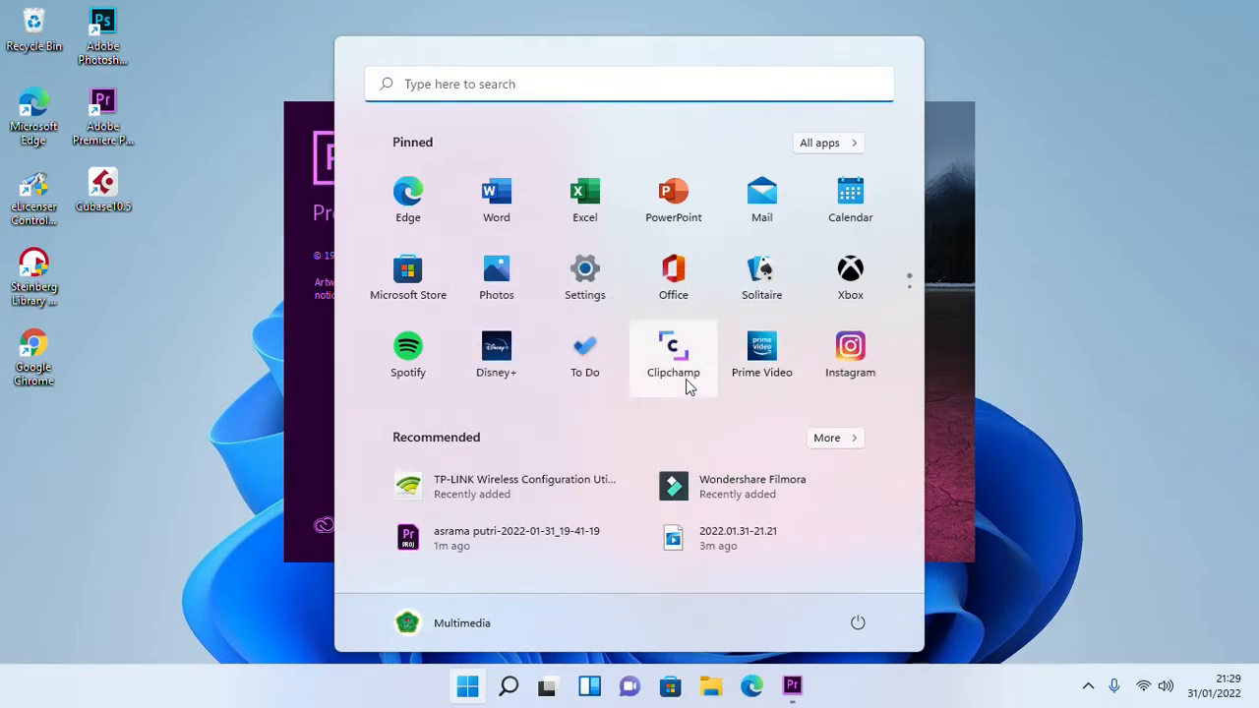
right_click(836, 349)
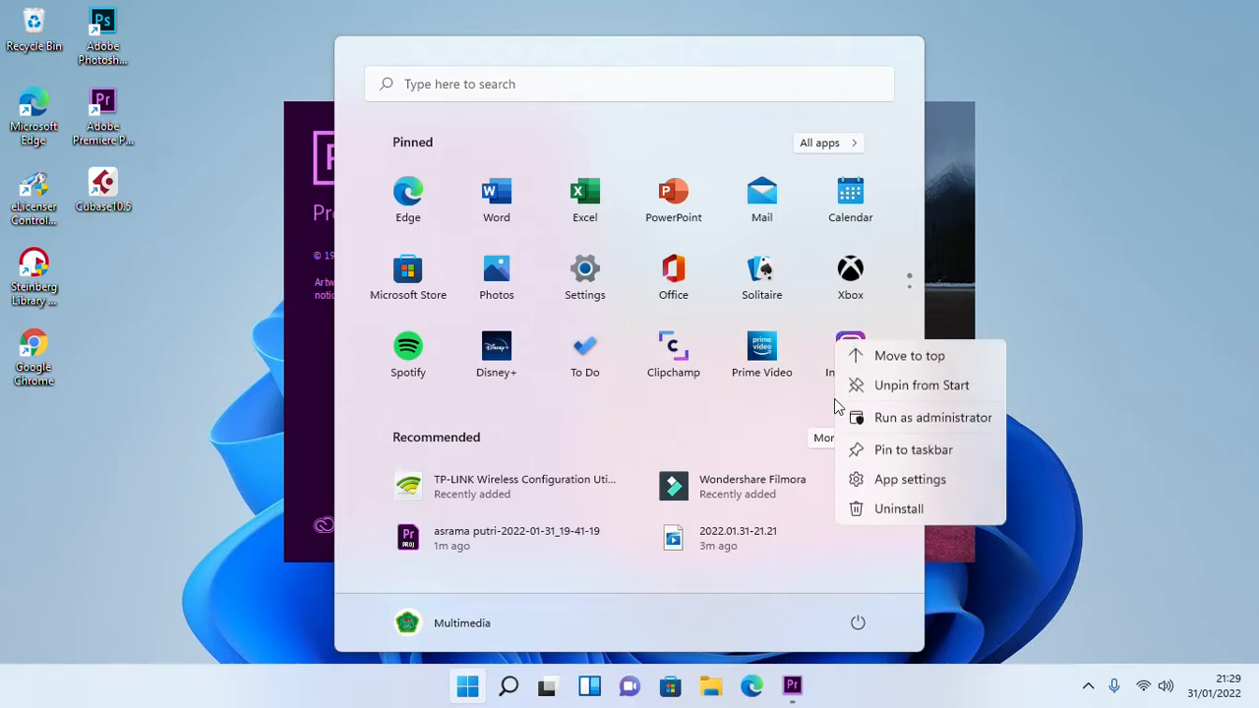
click(854, 506)
click(596, 411)
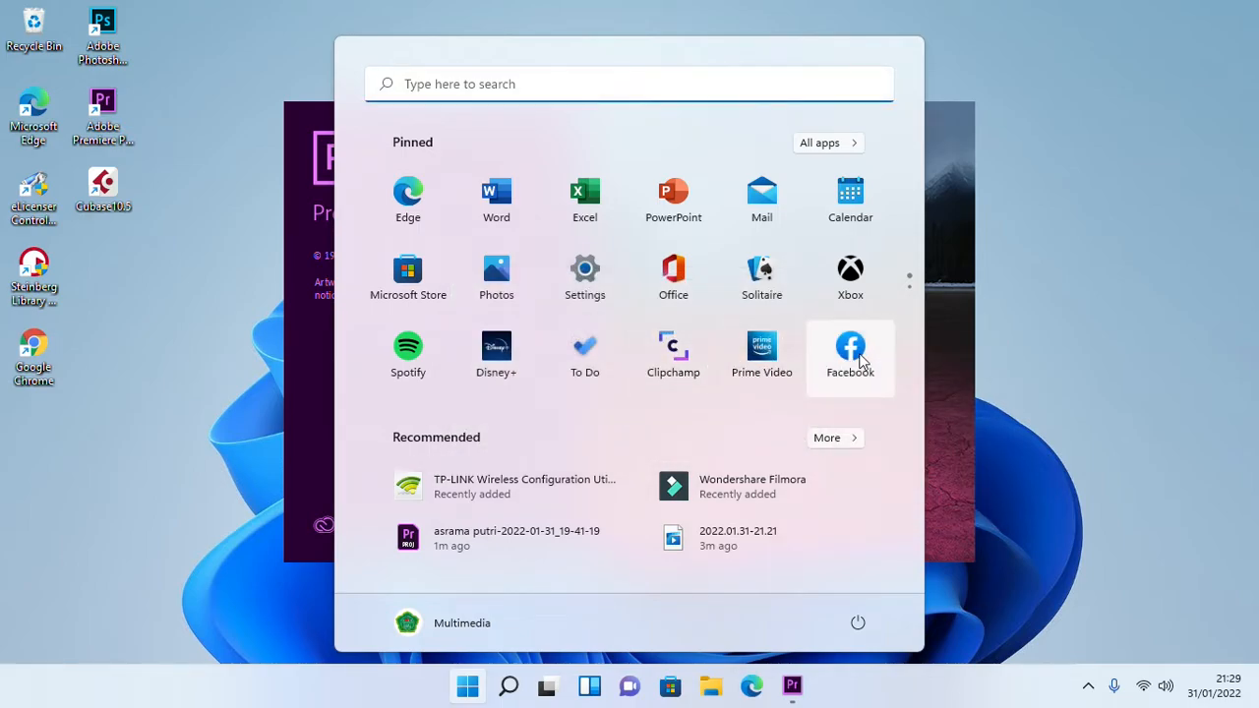
right_click(489, 371)
click(733, 423)
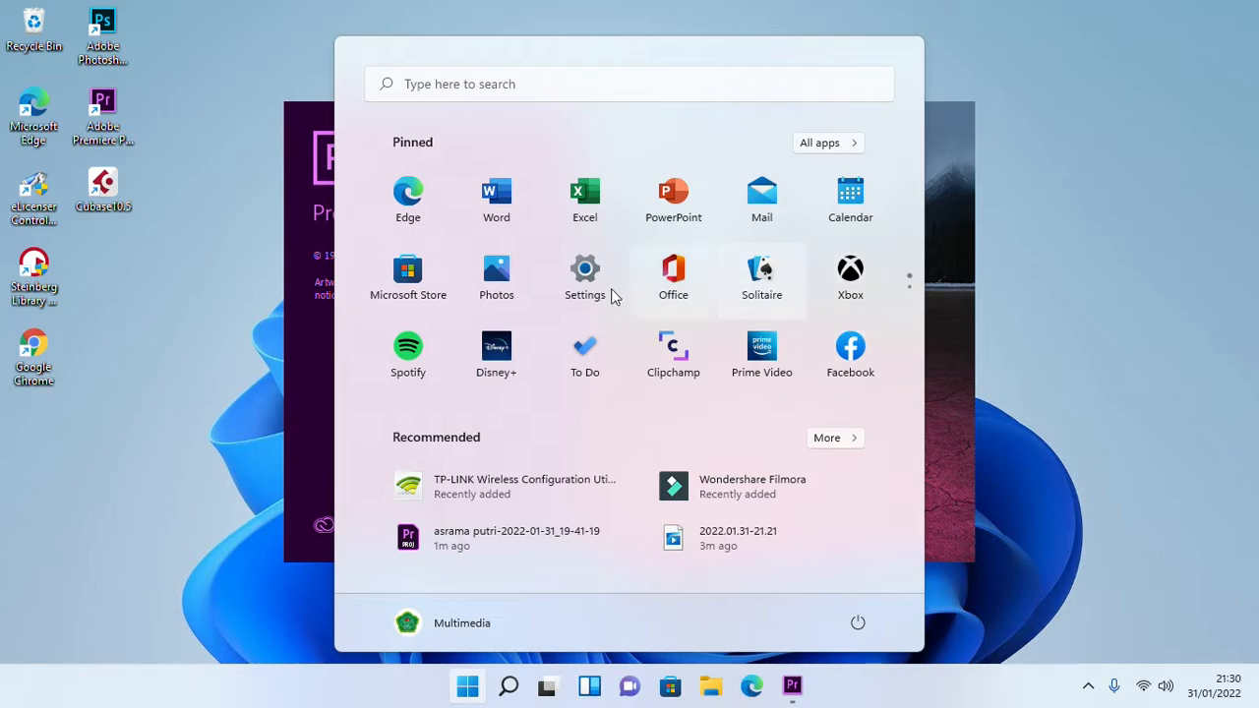
click(1057, 155)
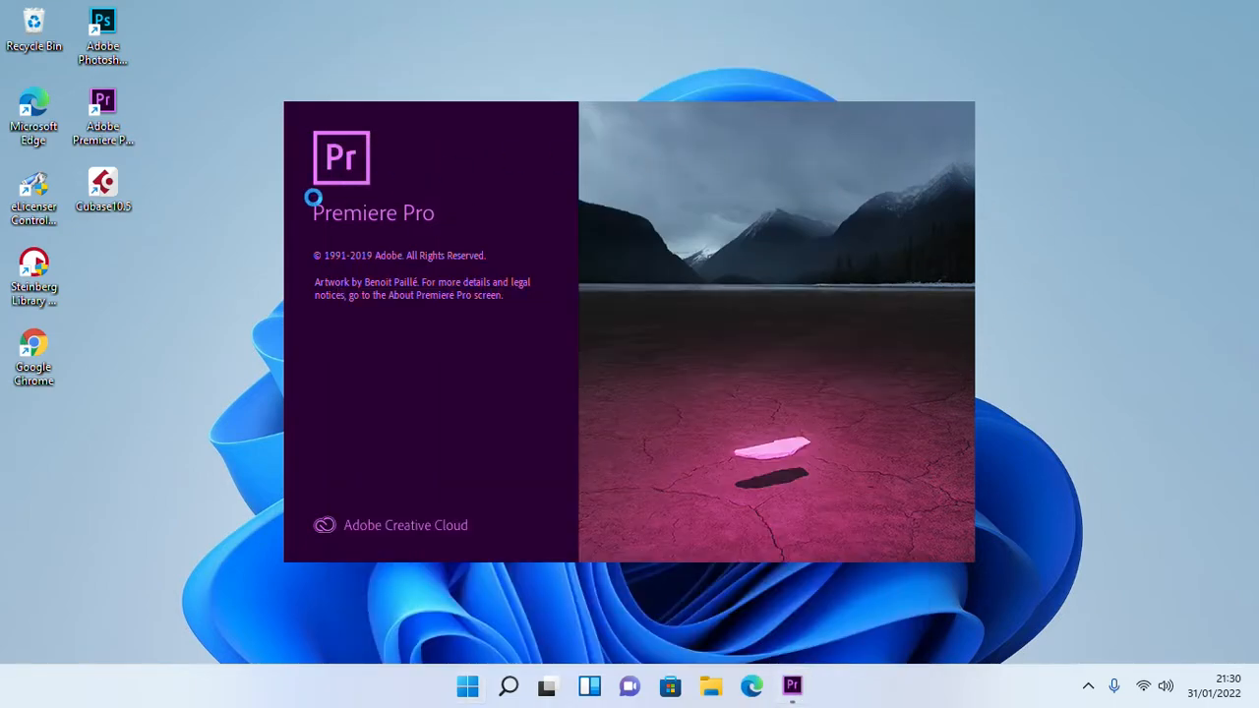
- Open the Recycle Bin, look over its deleted files and folders, and close it
right_click(198, 251)
click(277, 324)
double_click(44, 29)
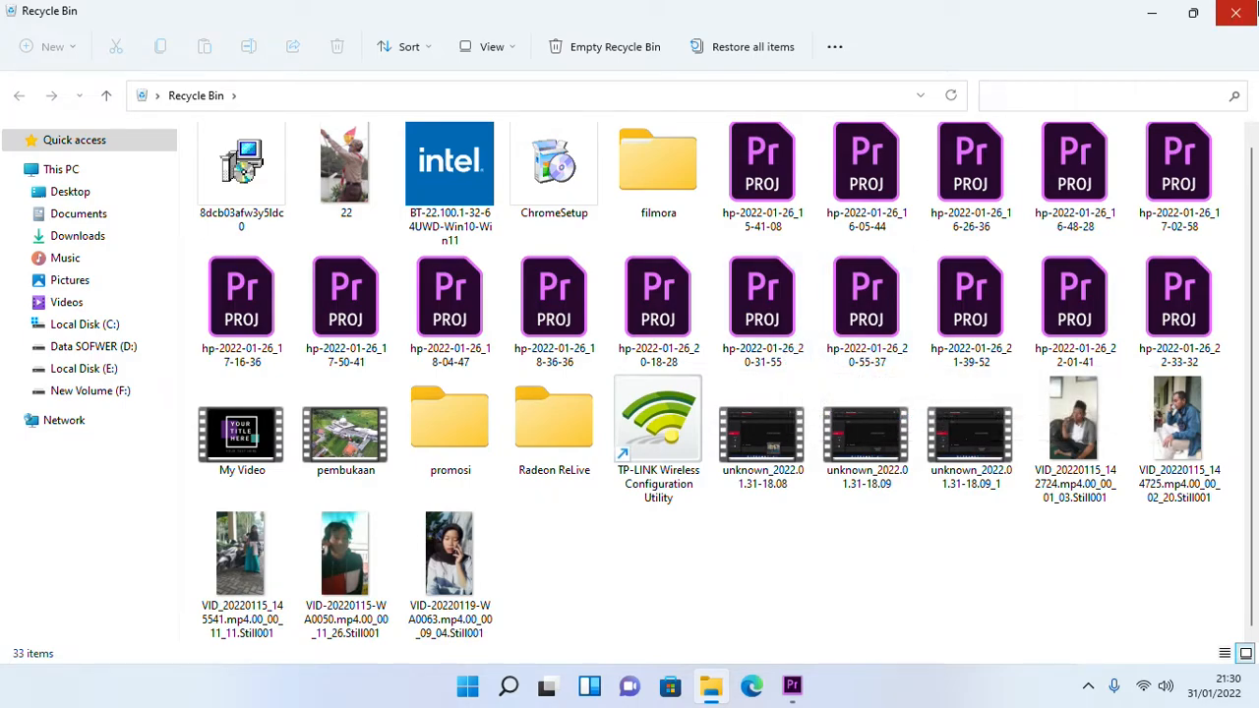
click(1236, 10)
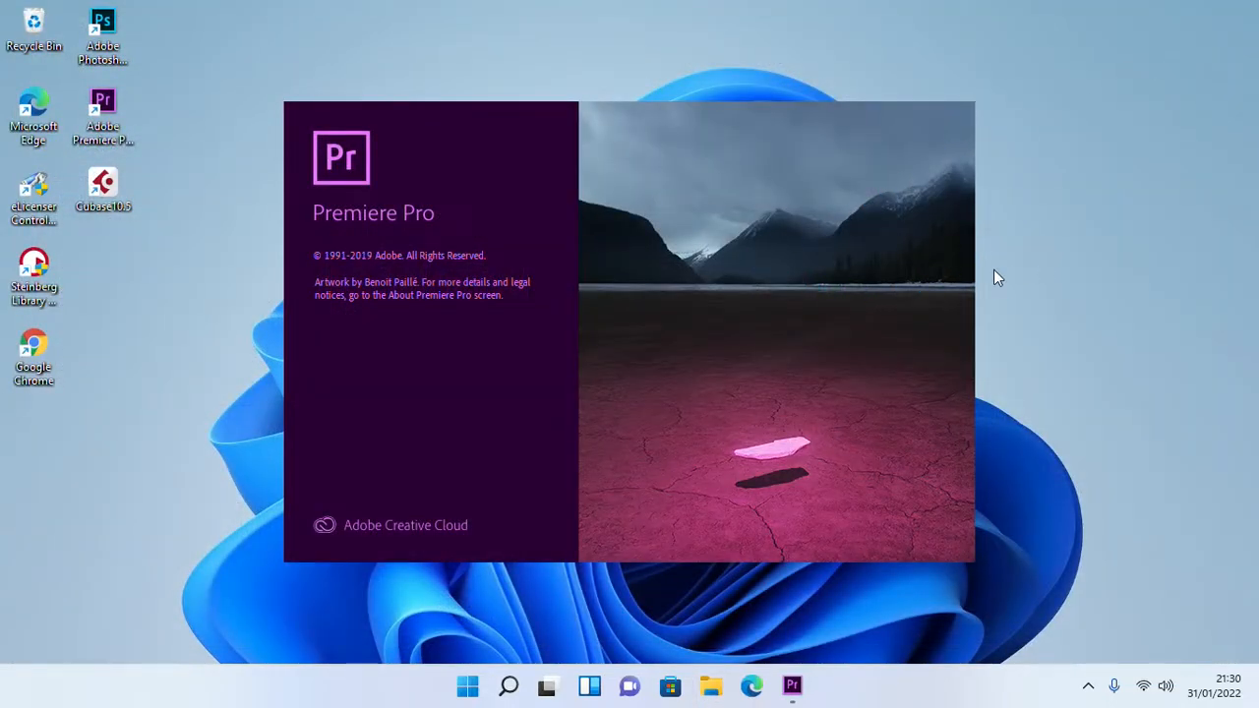
- Open AMD Radeon Software from the hidden tray apps and enable Show Metrics Overlay in the performance metrics
click(1089, 685)
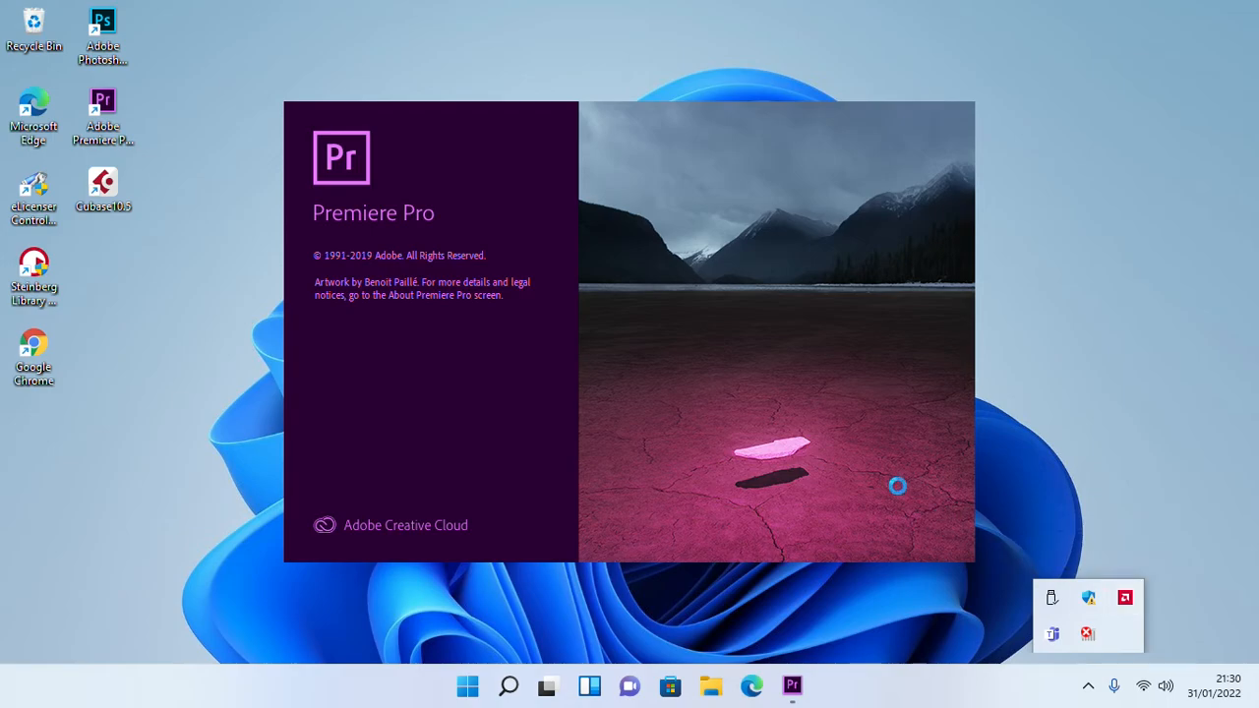
click(1126, 599)
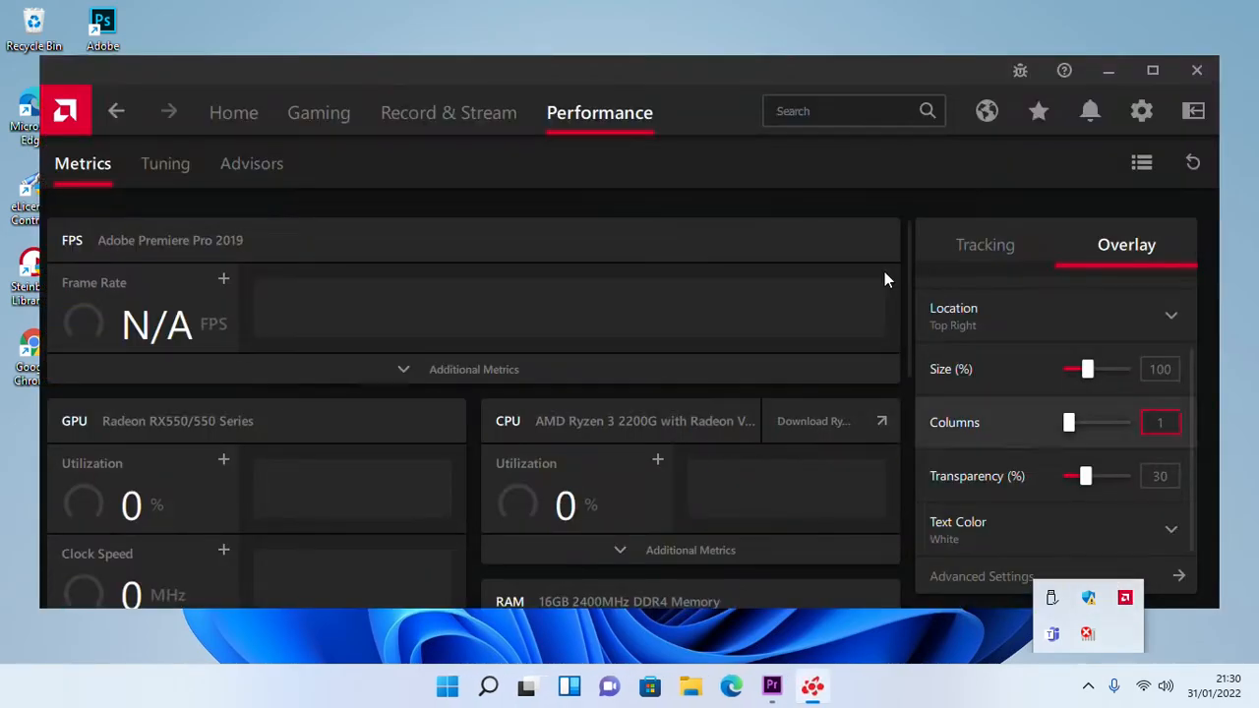
click(984, 245)
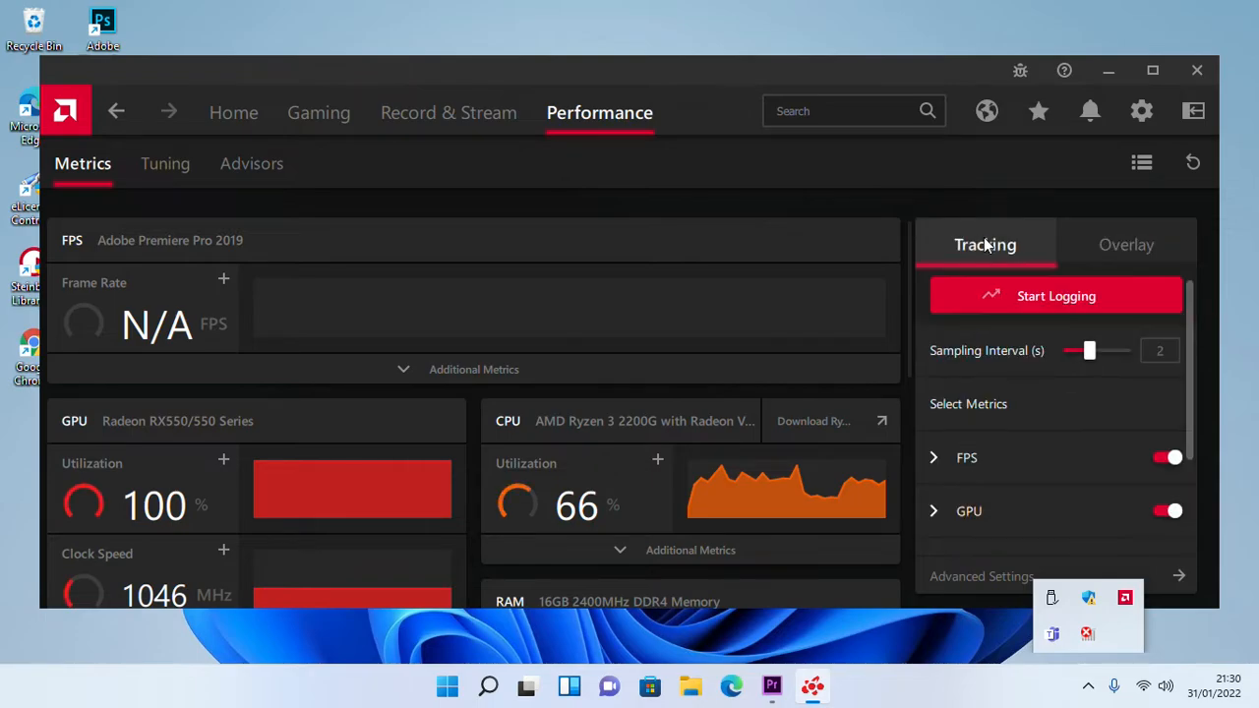
click(1127, 258)
click(1133, 311)
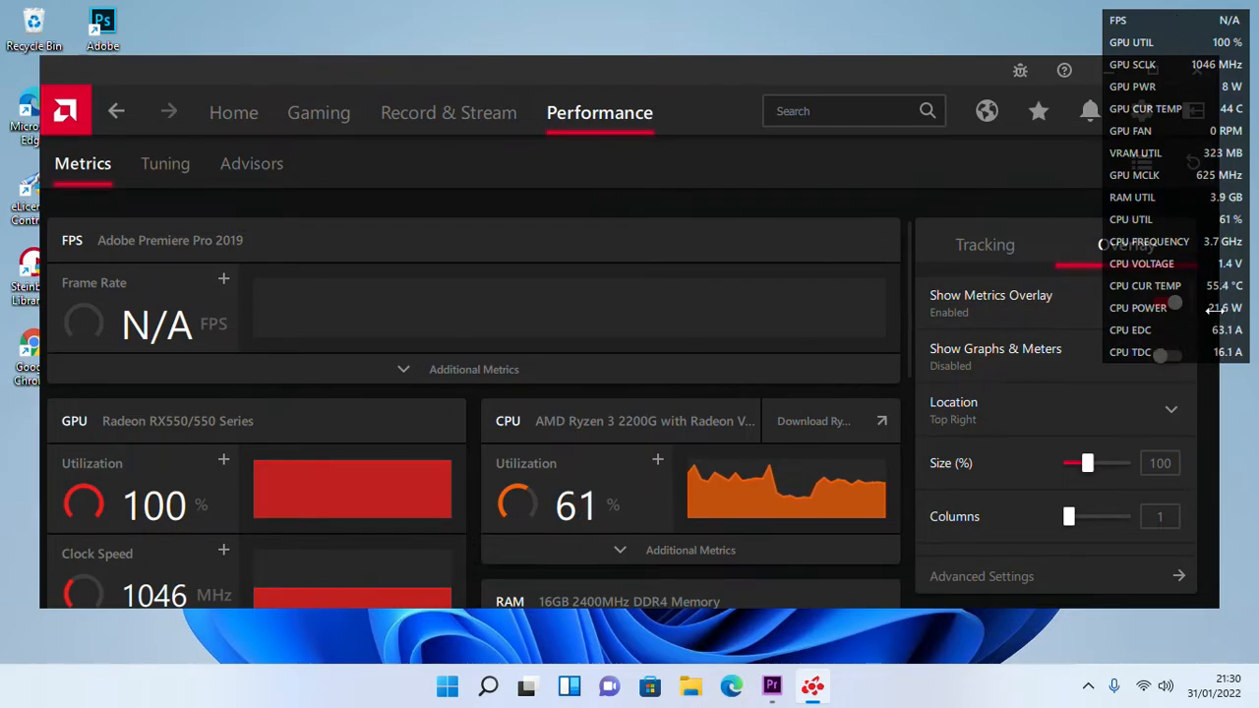
- Turn the performance metrics overlay off and back on
click(1177, 304)
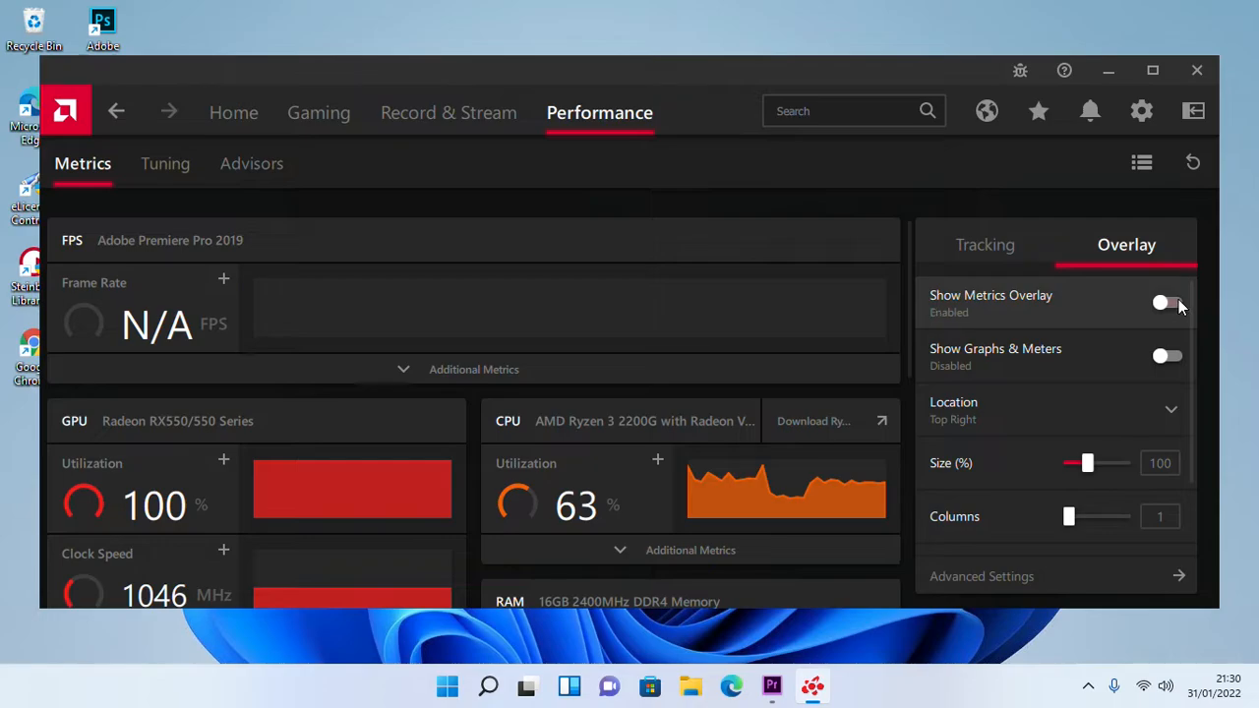
click(980, 322)
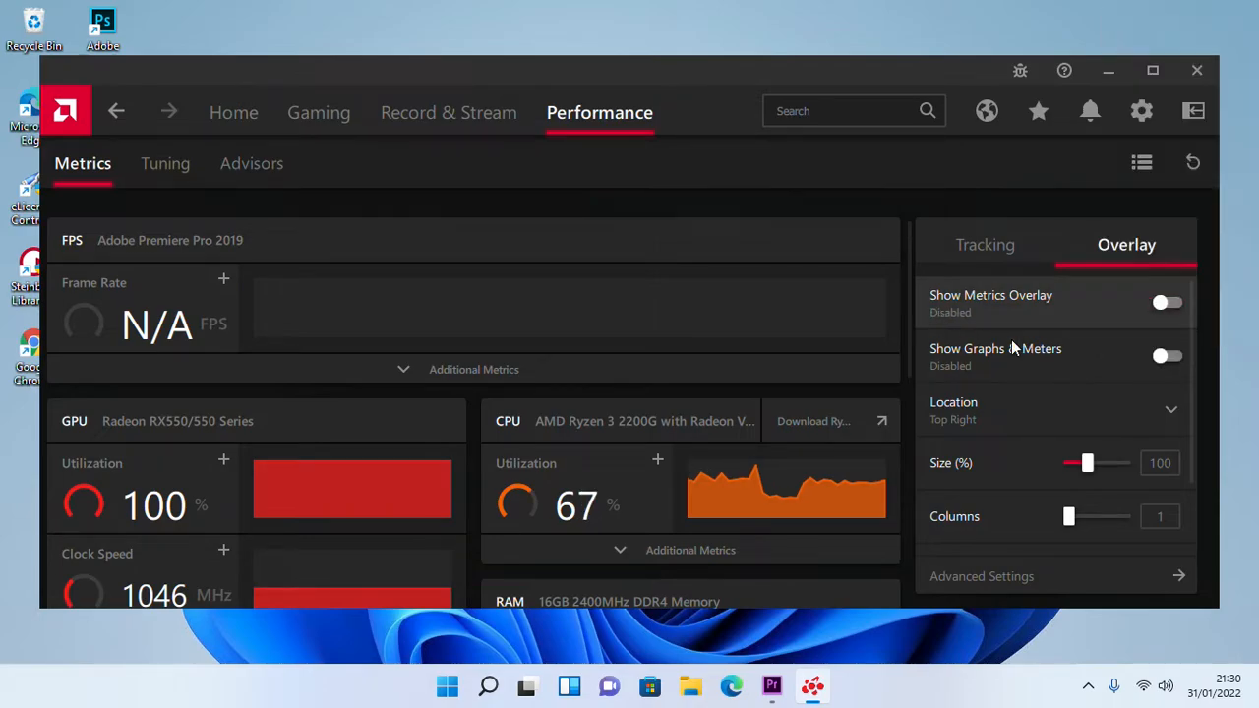
click(1157, 305)
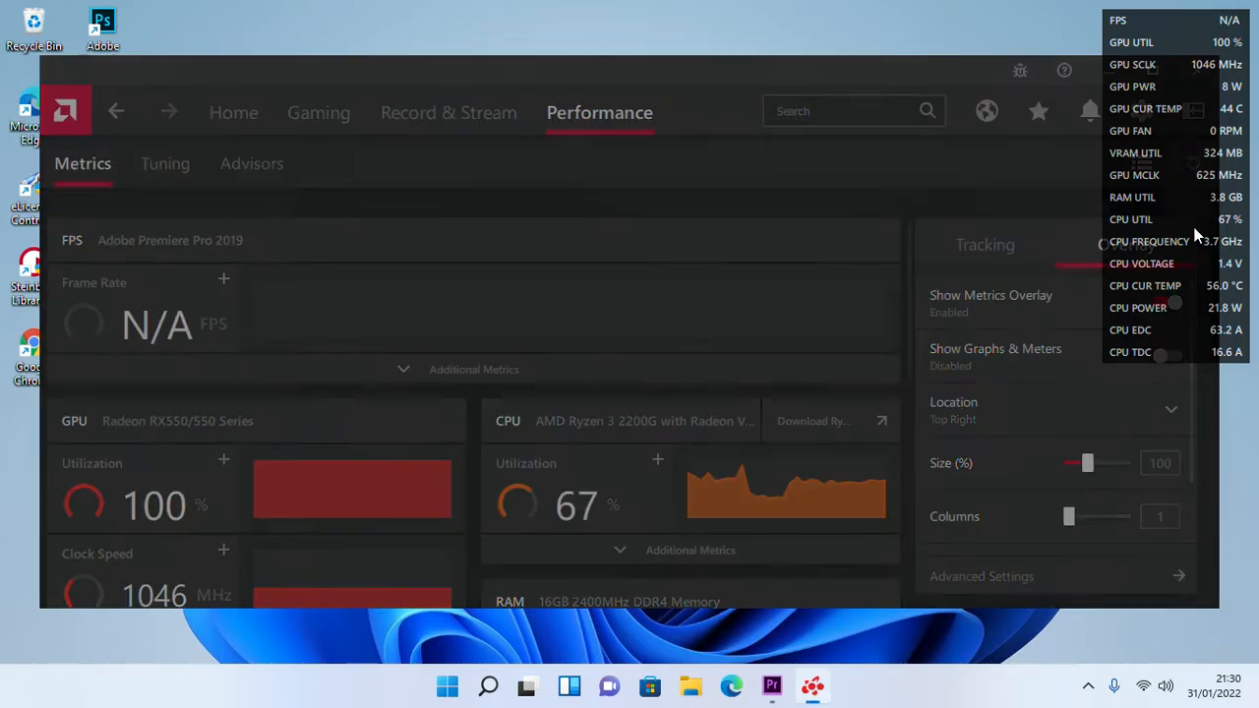
click(1194, 162)
click(548, 477)
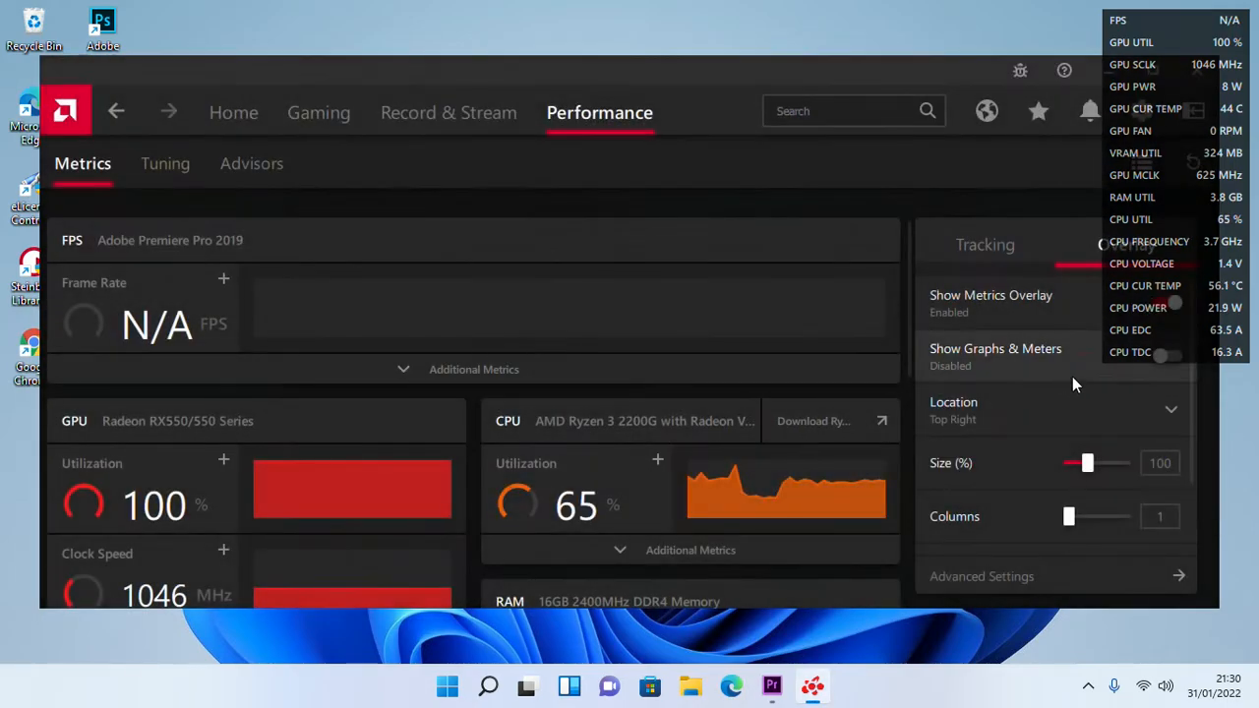
- Set the metrics overlay size to 150% and maximize the Radeon Software window
mouse_move(1095, 467)
mouse_down()
mouse_move(1128, 465)
mouse_move(1084, 460)
mouse_up()
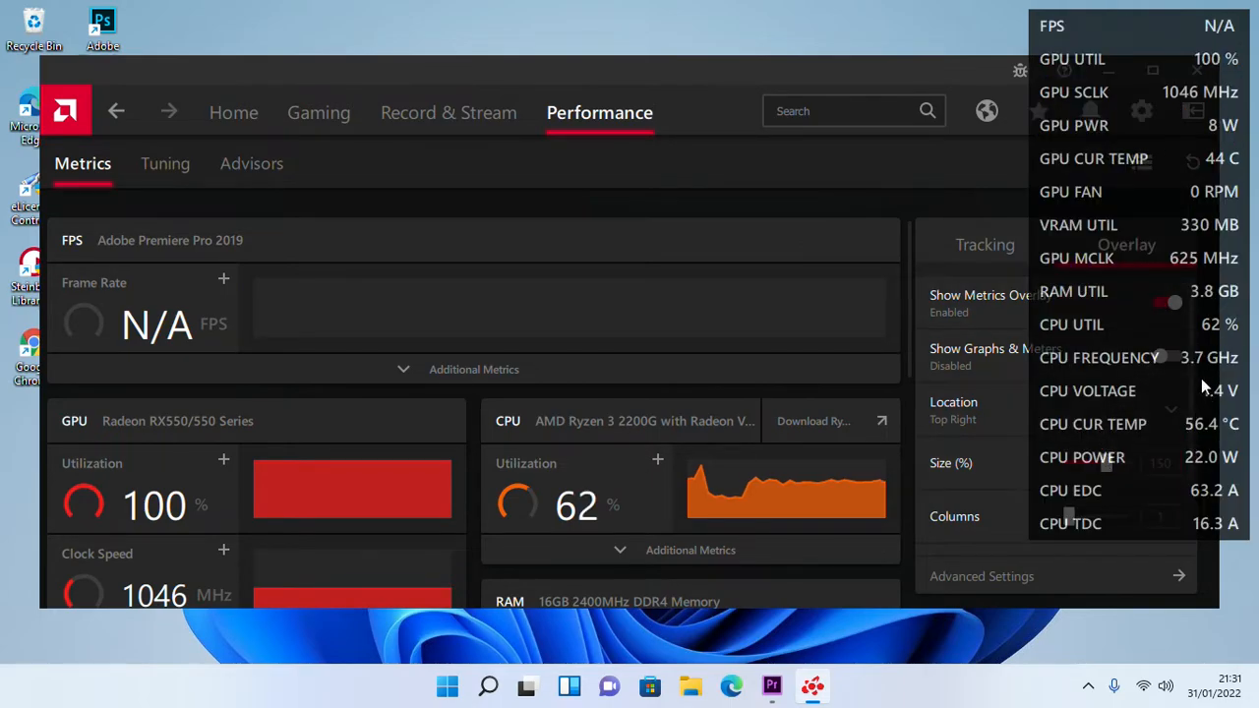
click(1158, 74)
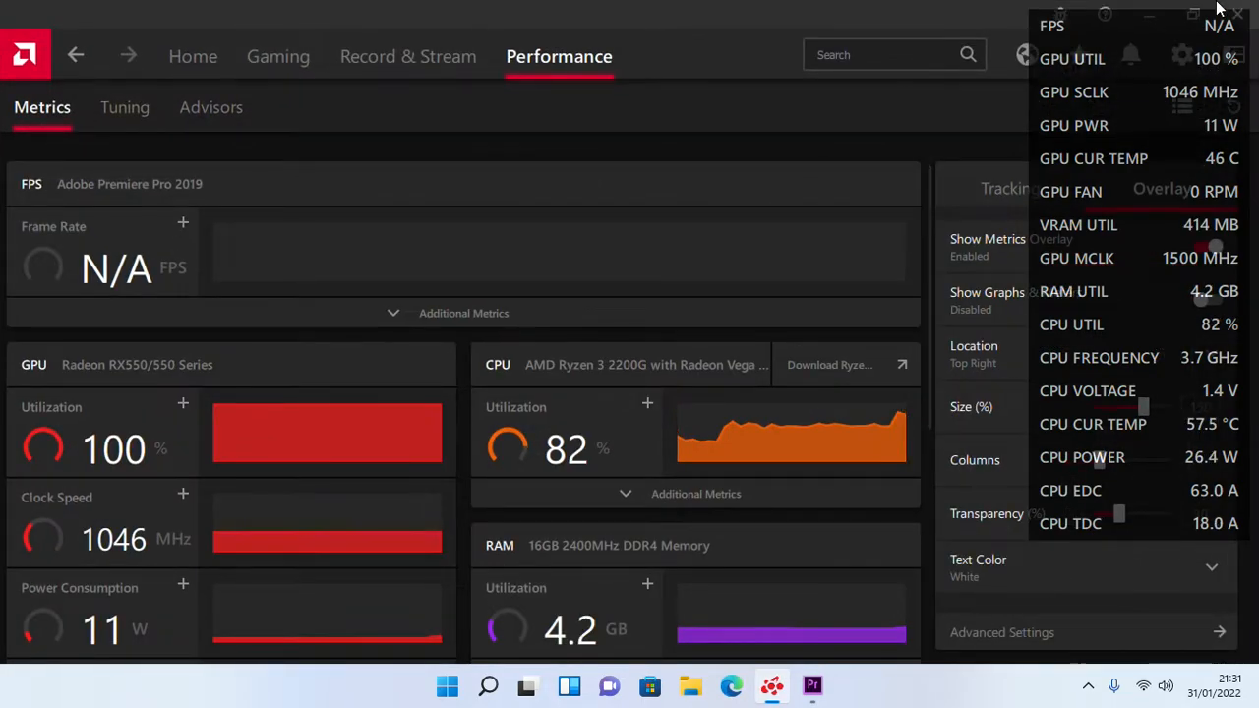
- Start downloading the Radeon Software 22.1.2 update from the system settings, and close the Radeon Software window
click(1182, 55)
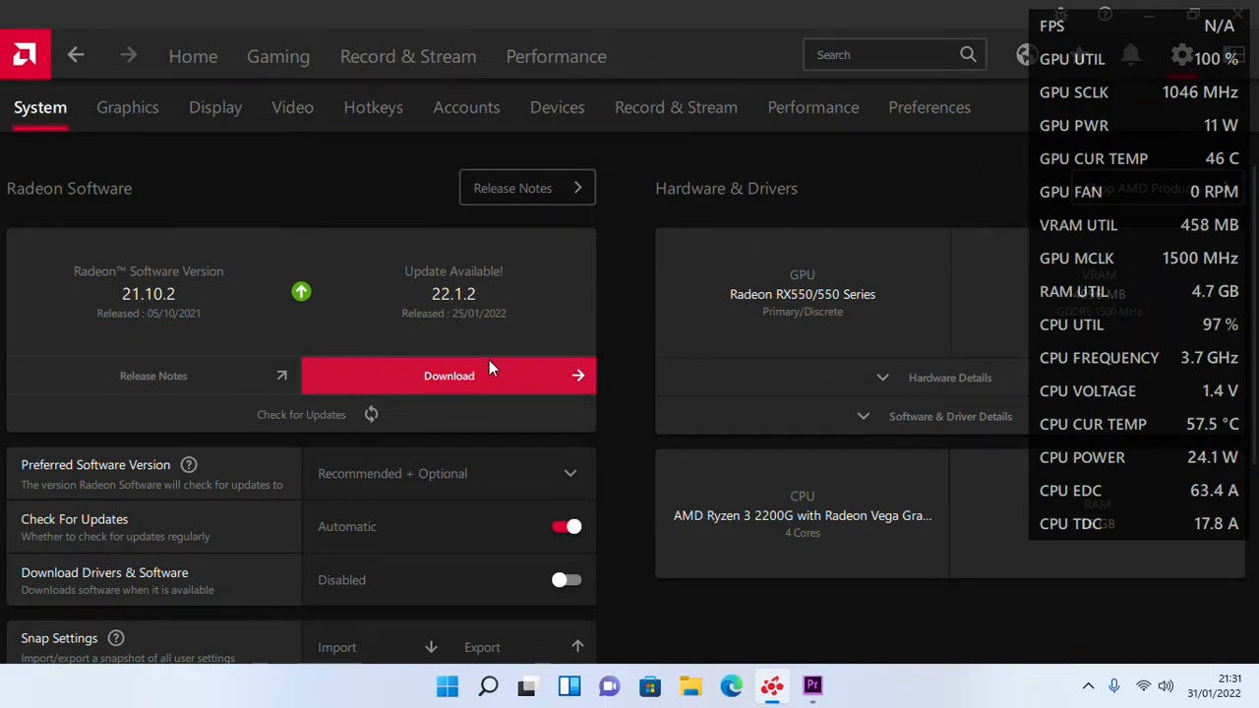
click(531, 370)
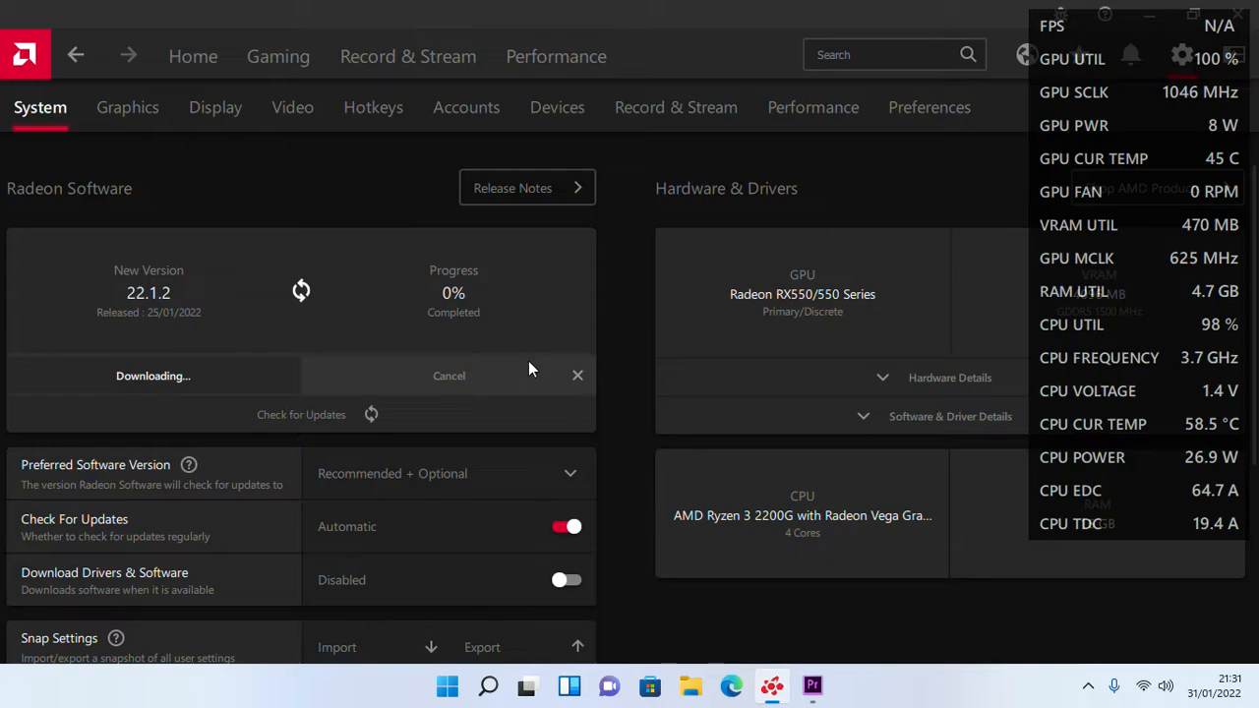
scroll(427, 502, down, 1)
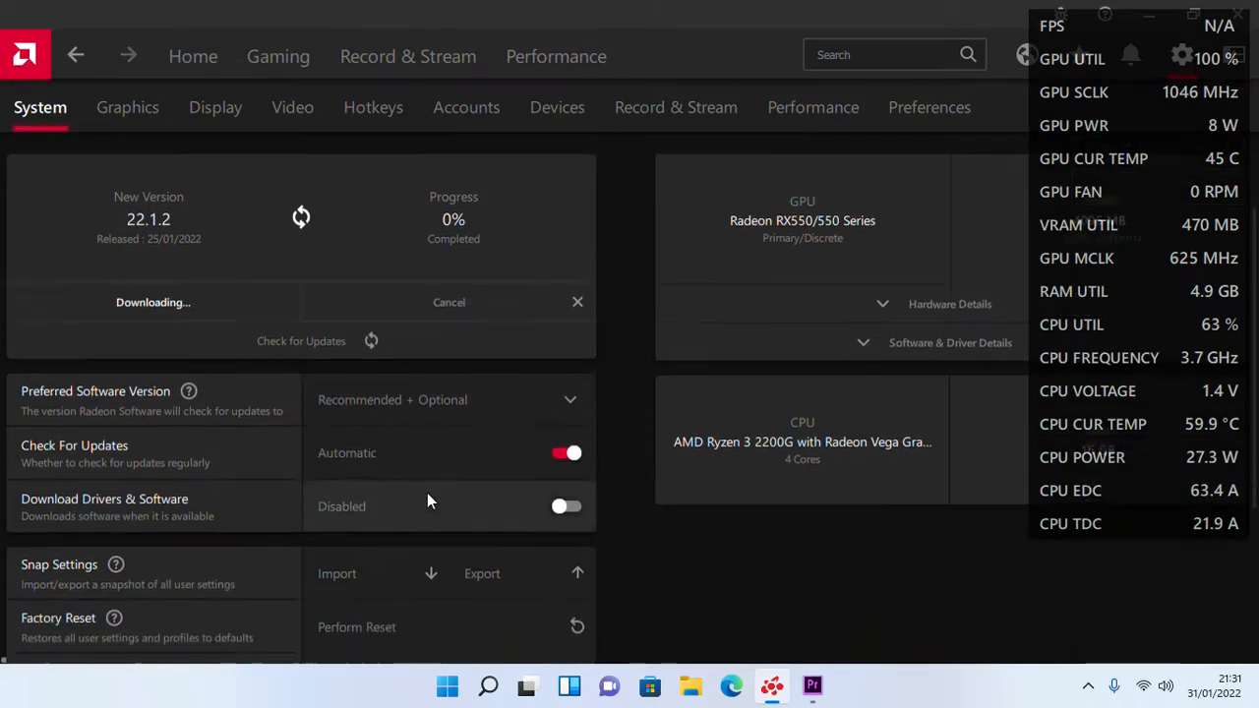
scroll(427, 502, down, 4)
scroll(168, 390, up, 5)
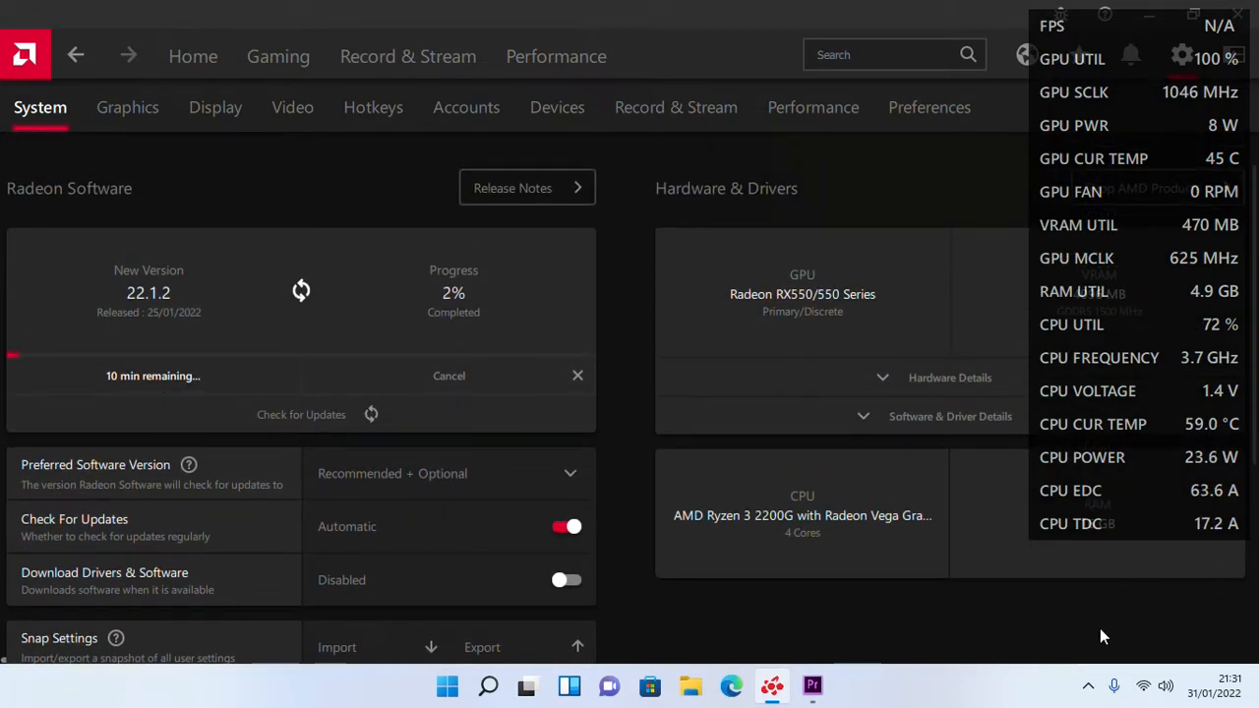
click(1236, 11)
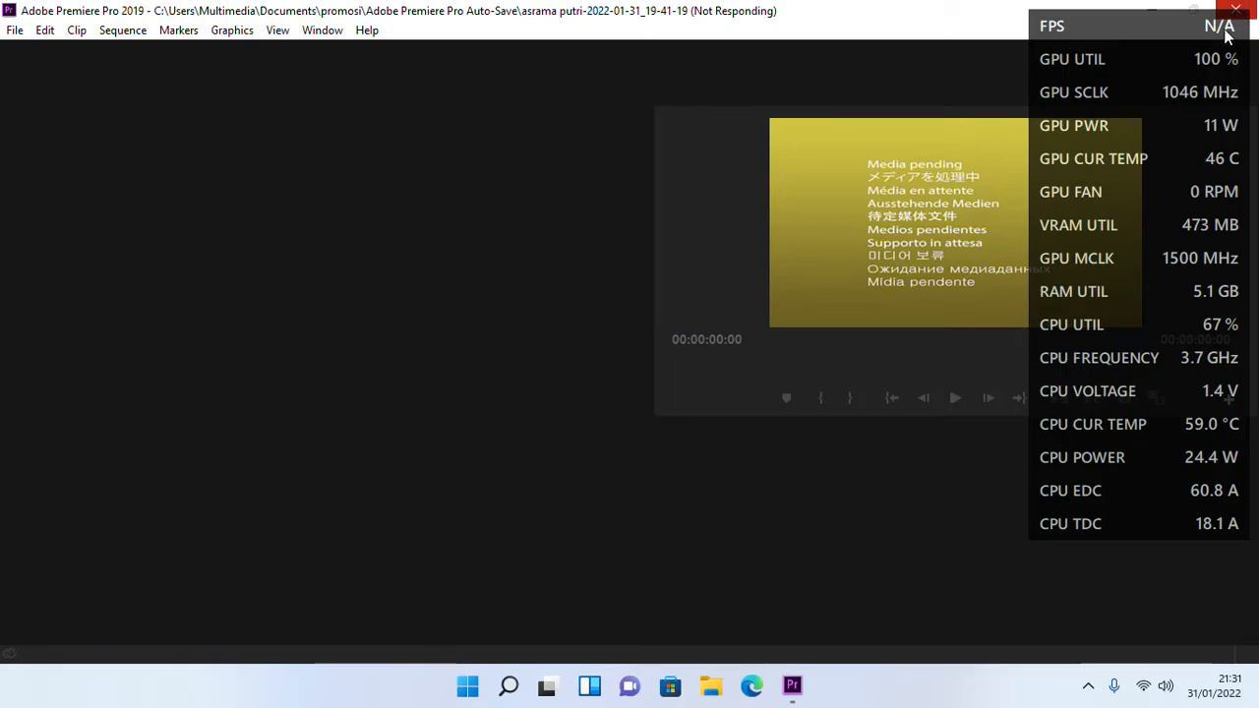
- Close the unresponsive Premiere Pro window and refresh the desktop
click(1224, 12)
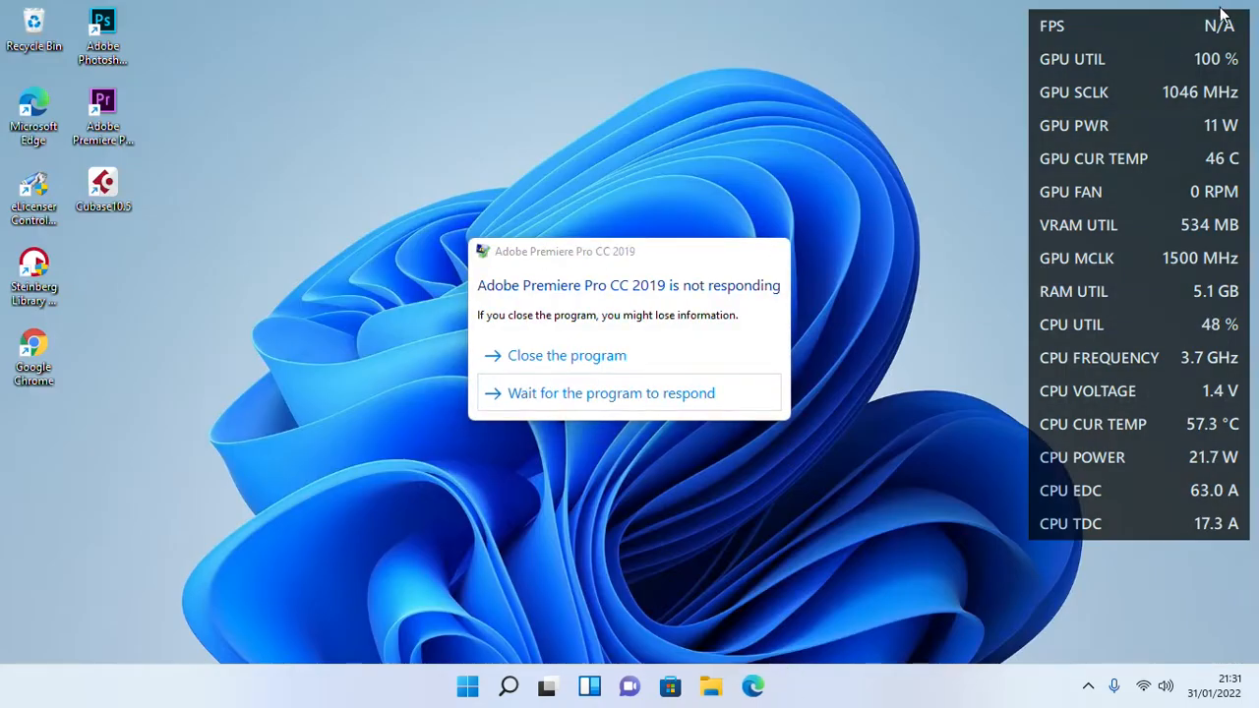
right_click(581, 335)
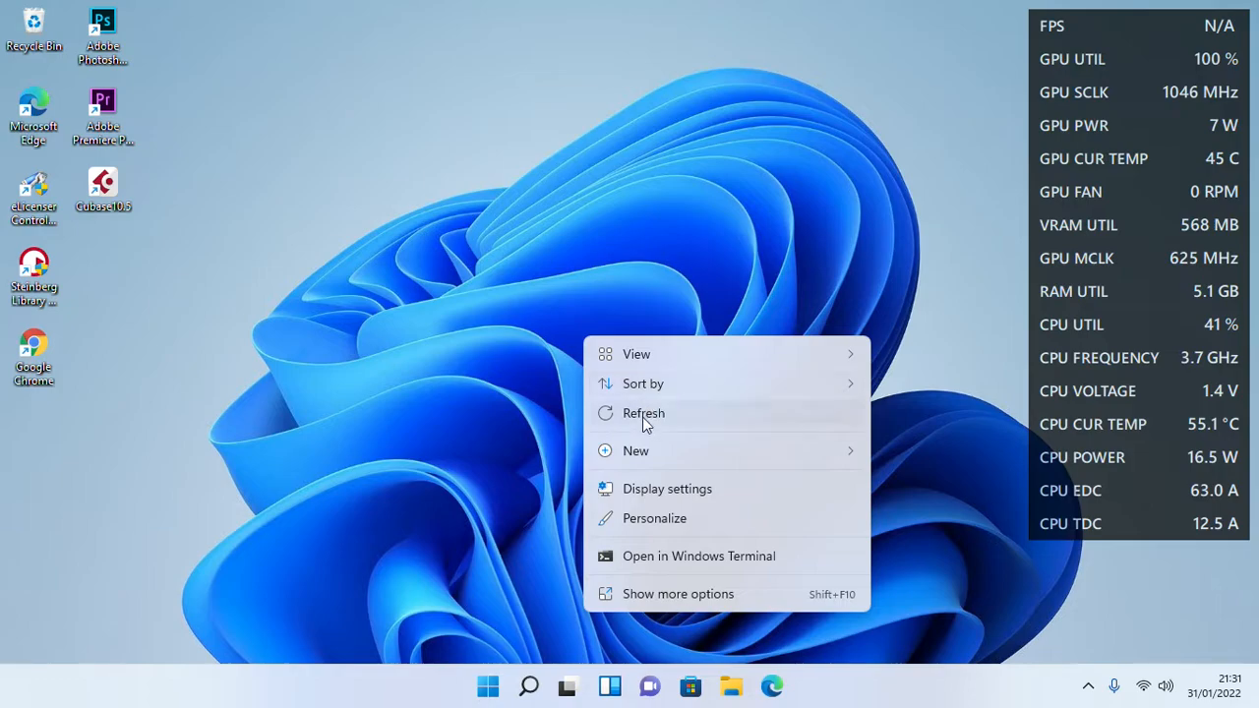
click(643, 415)
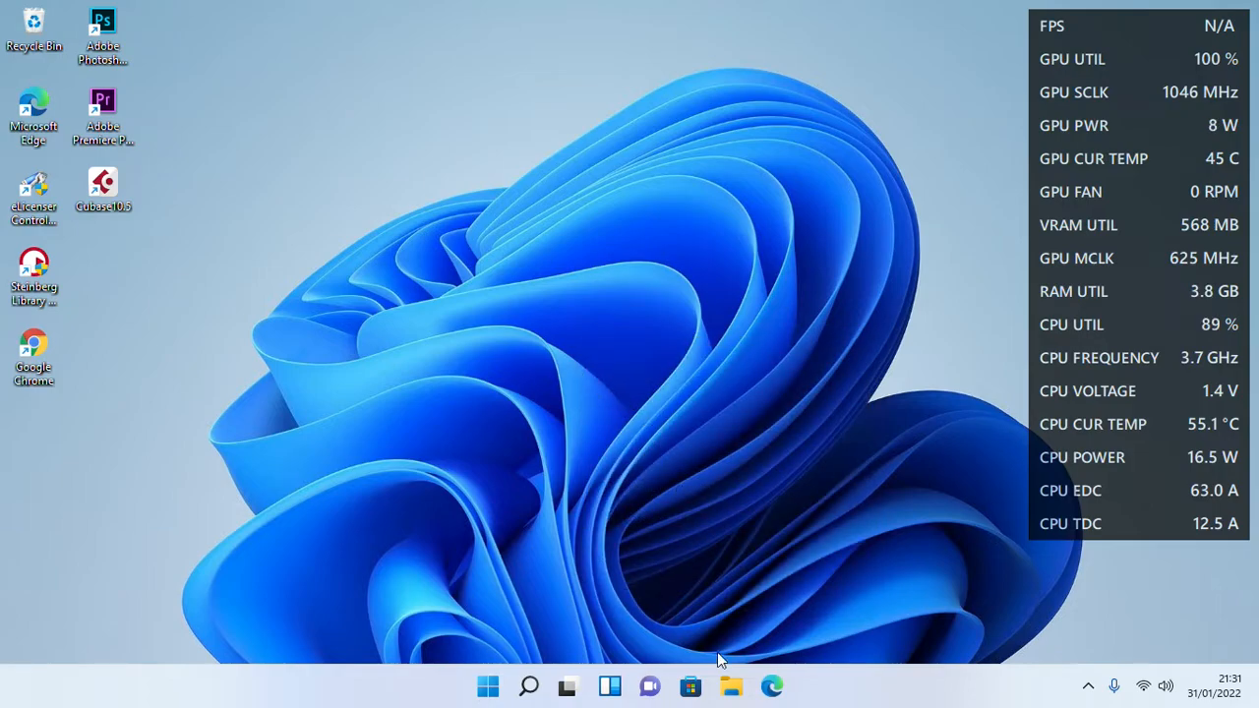
- Open the Teams welcome window from Chat, close it, and refresh the desktop
click(651, 689)
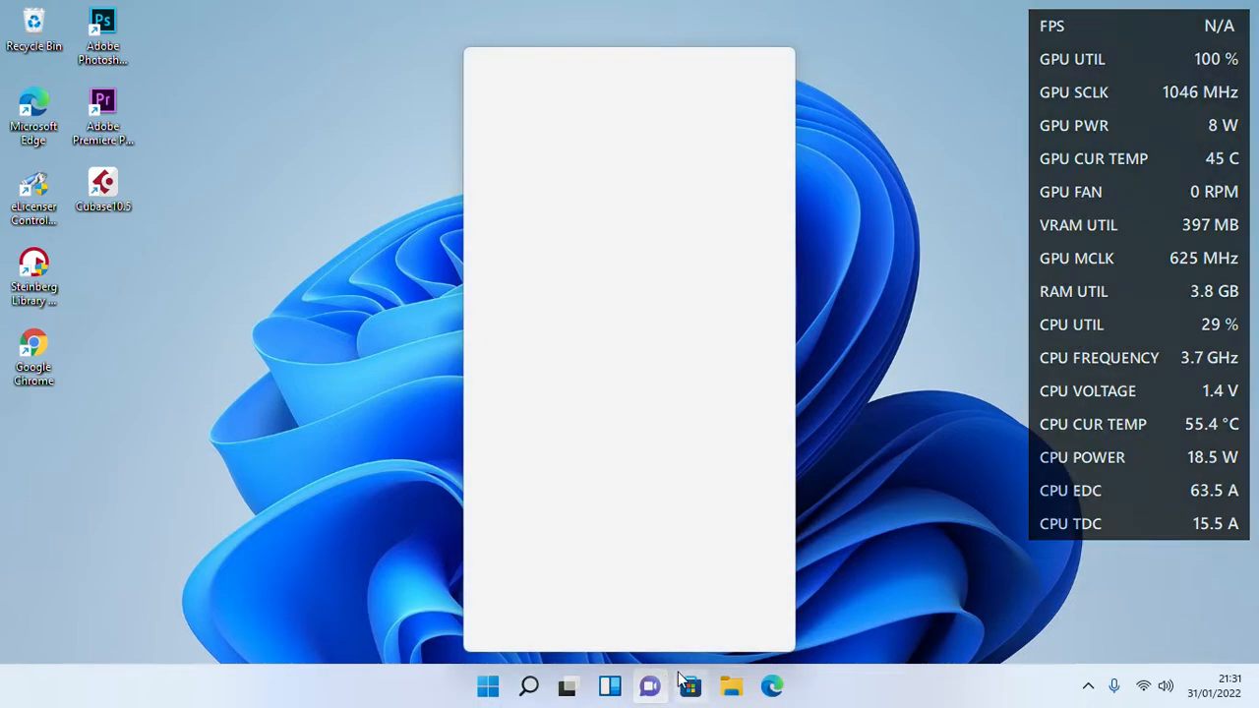
click(637, 579)
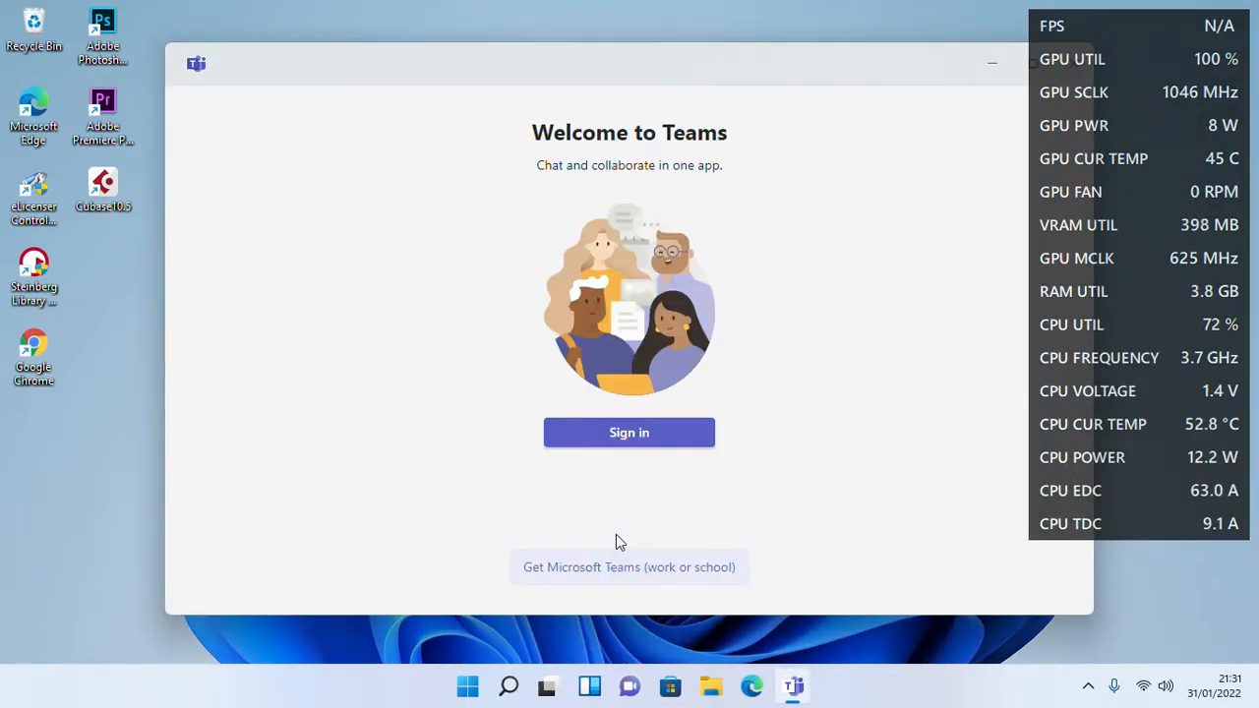
drag(953, 69, 699, 50)
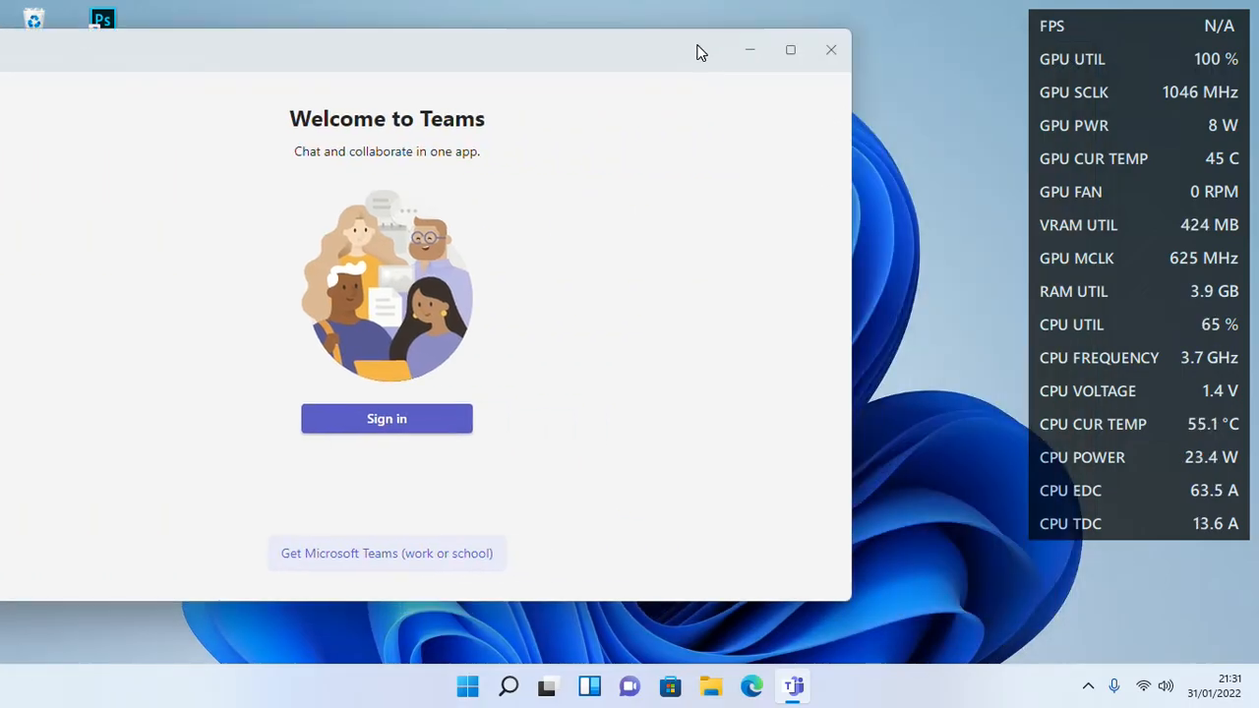
click(831, 54)
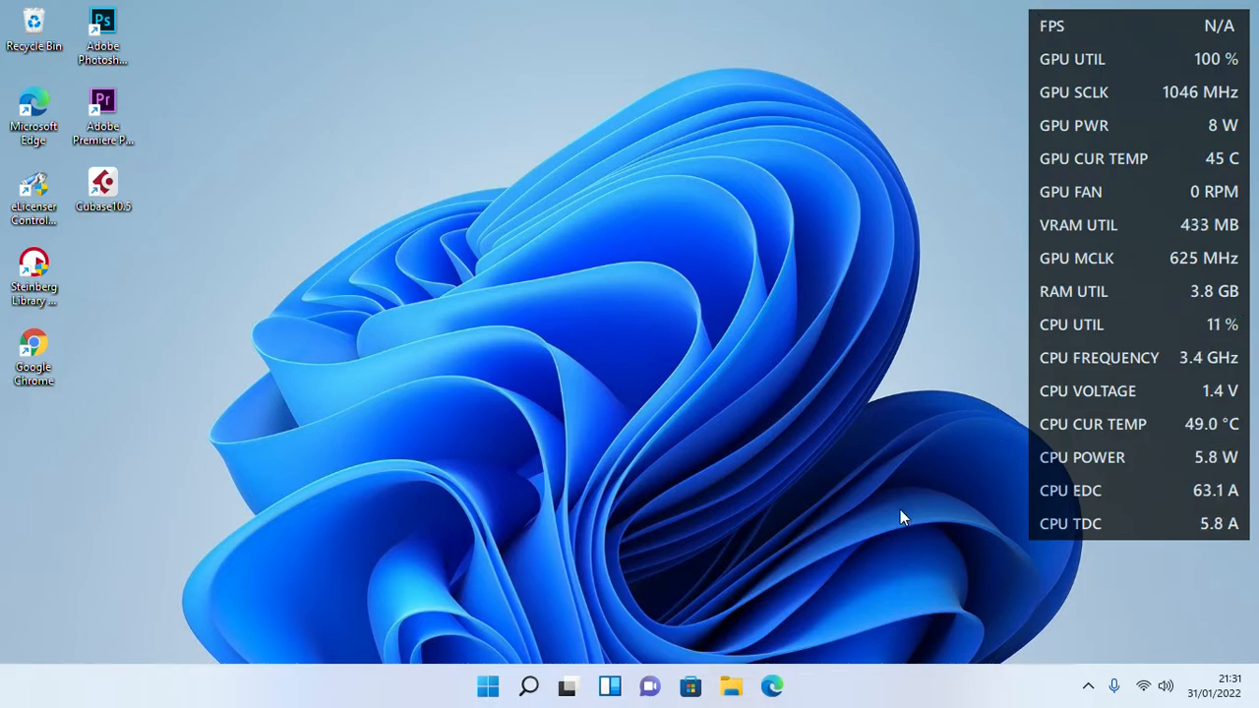
right_click(650, 251)
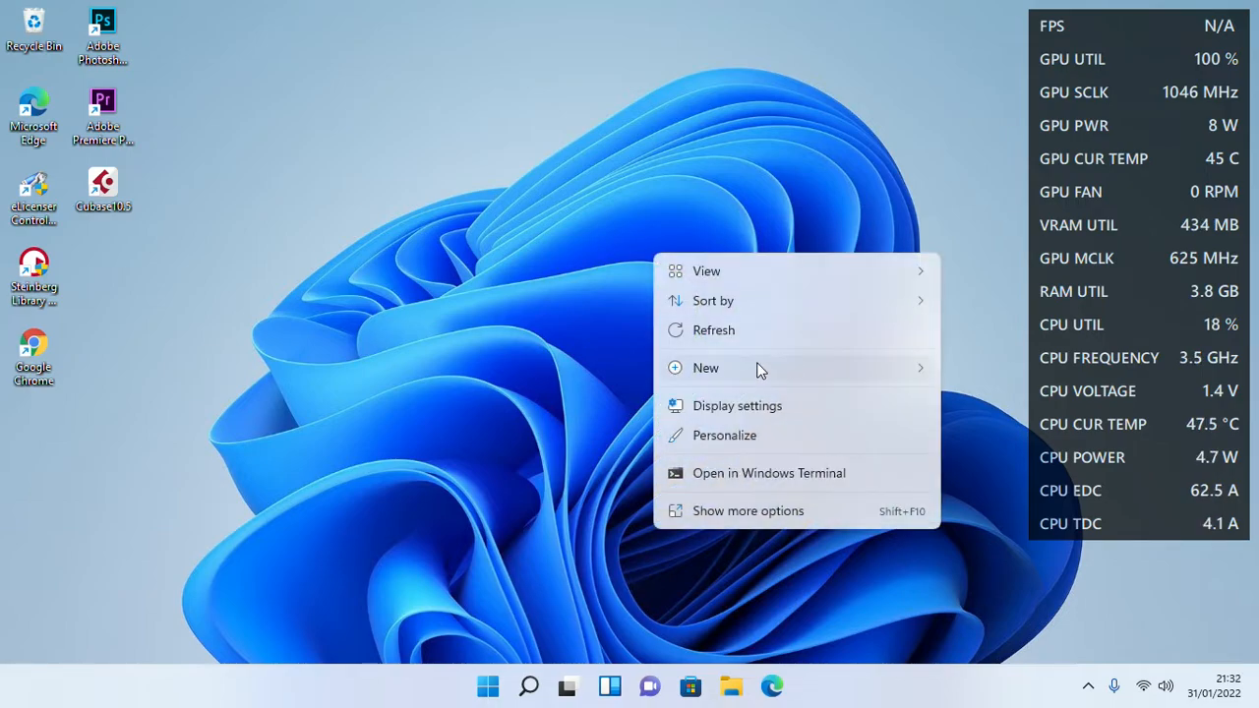
click(759, 329)
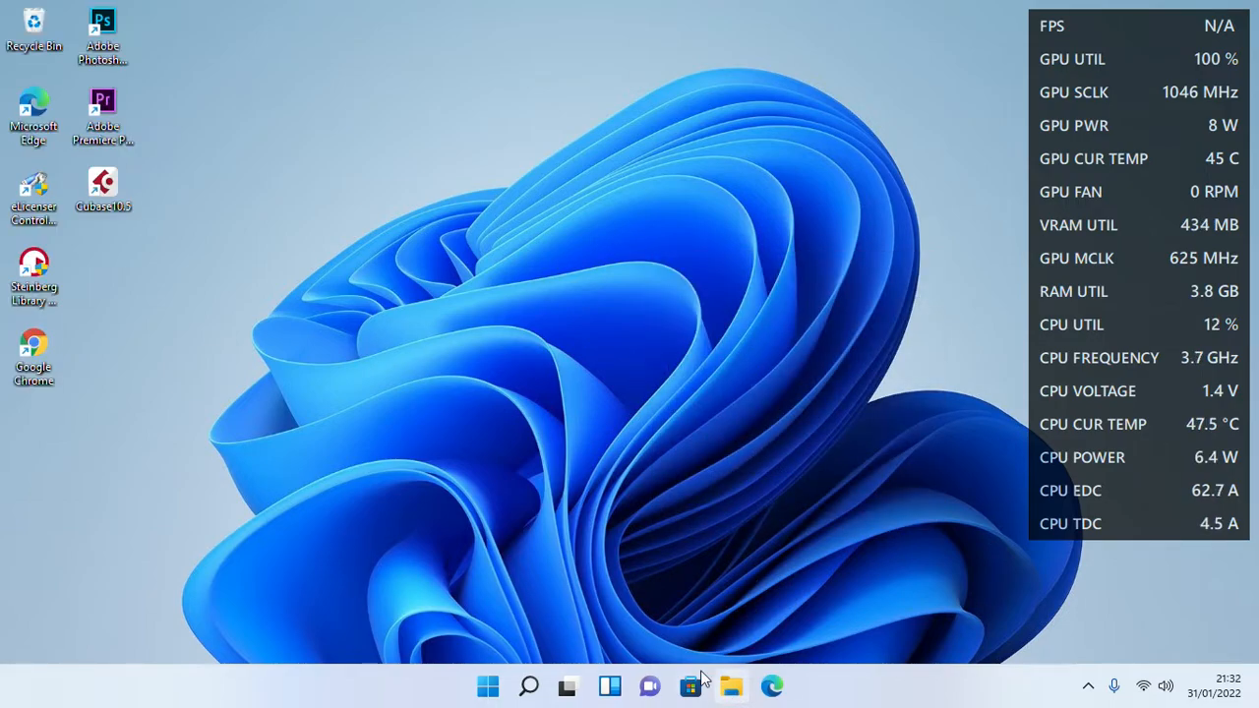
- Open YouTube in Microsoft Edge and search for "cara windows 11 tidak lemot" using the matching suggestion
click(772, 682)
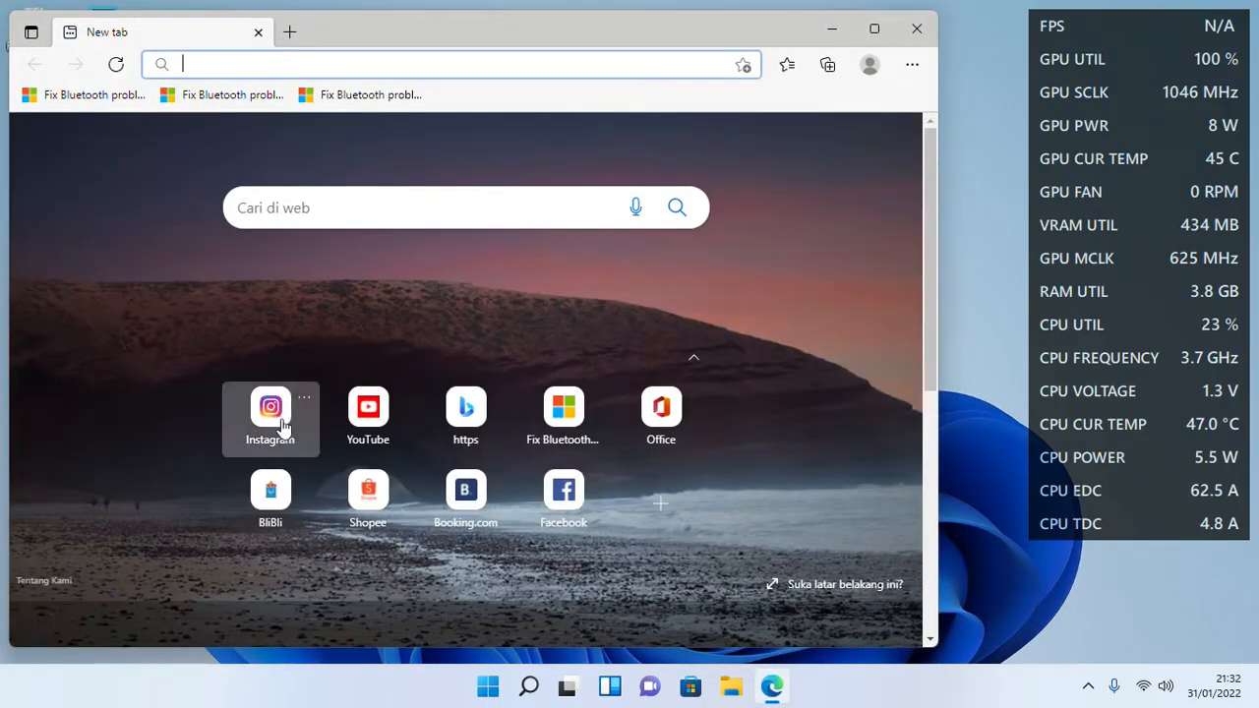
click(364, 415)
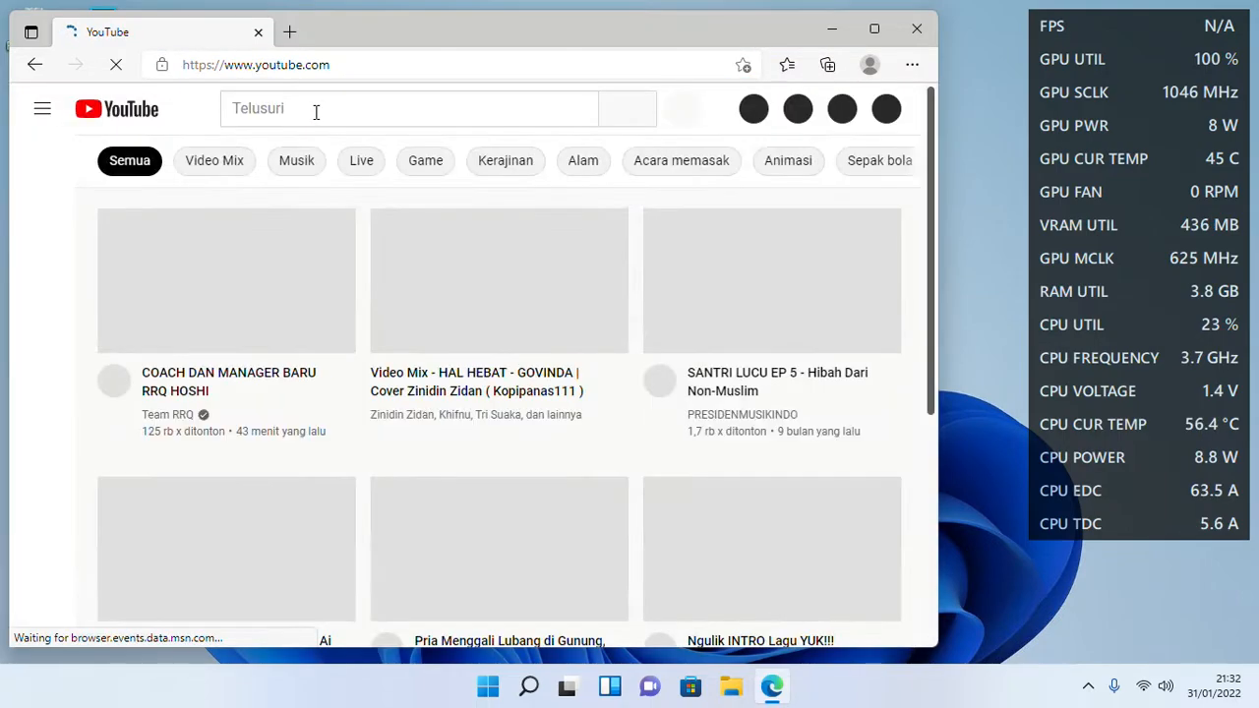
click(314, 111)
text(cara )
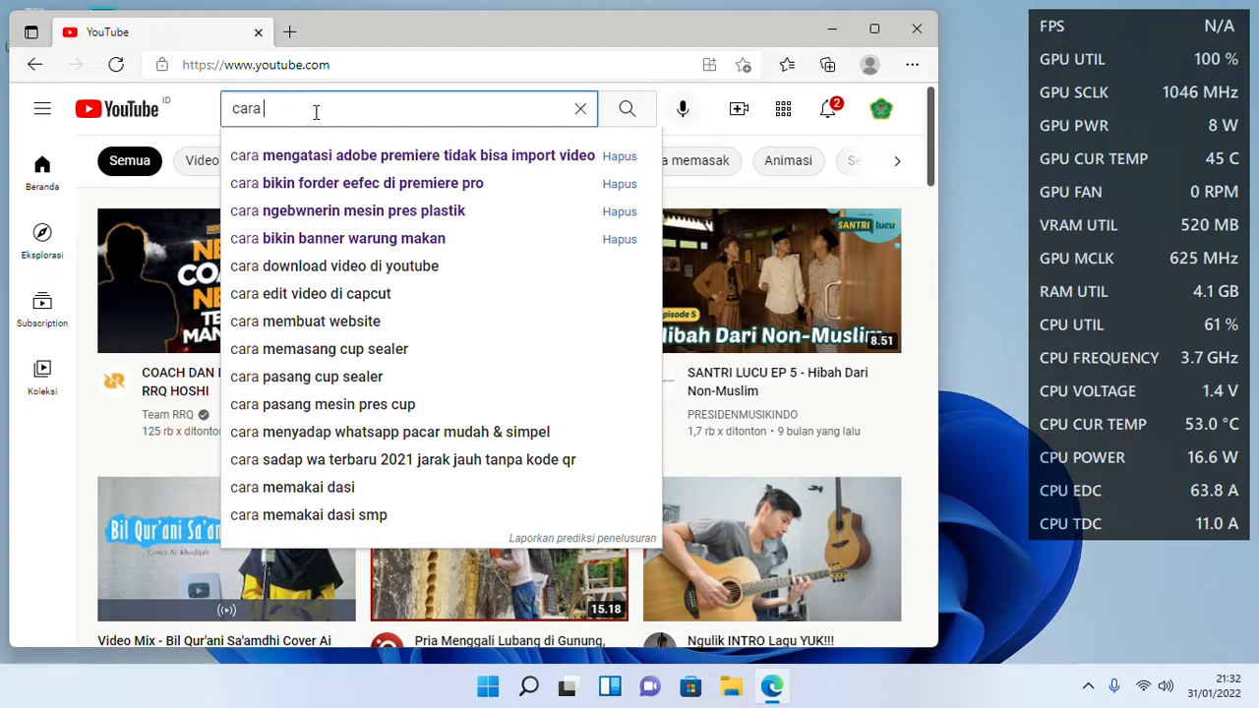
text(windows)
key(BackSpace)
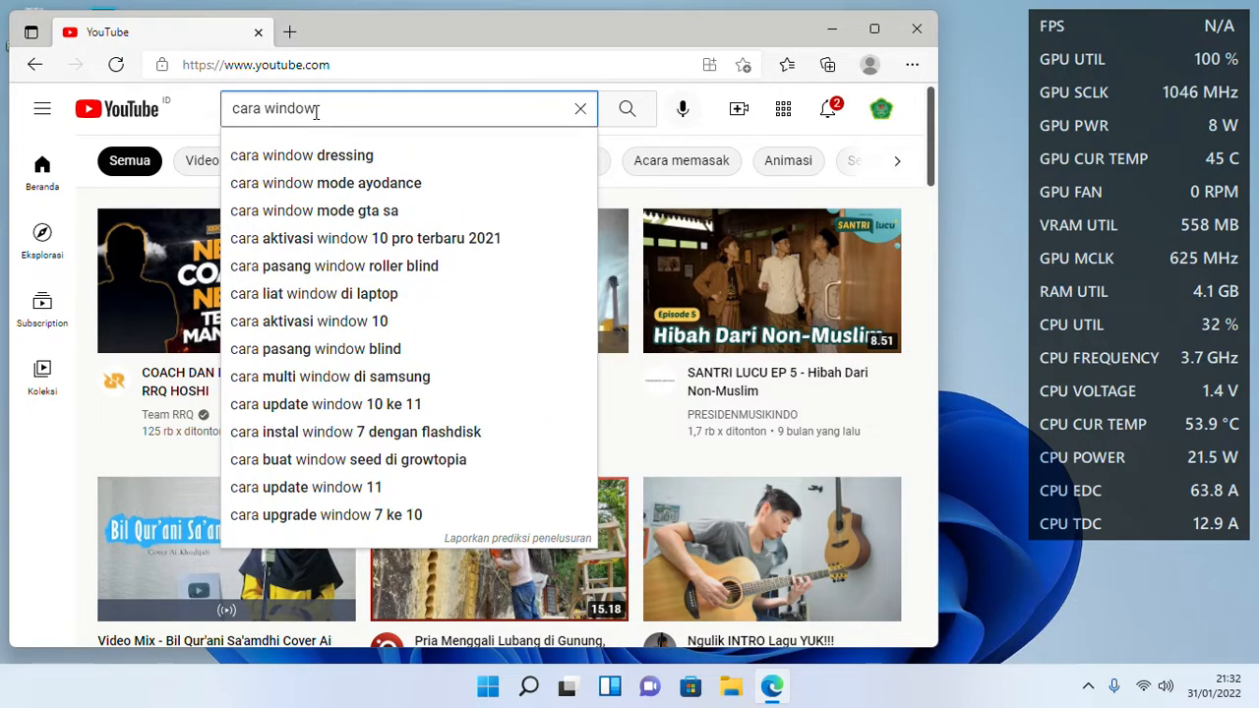
text(qq)
key(BackSpace)
key(BackSpace)
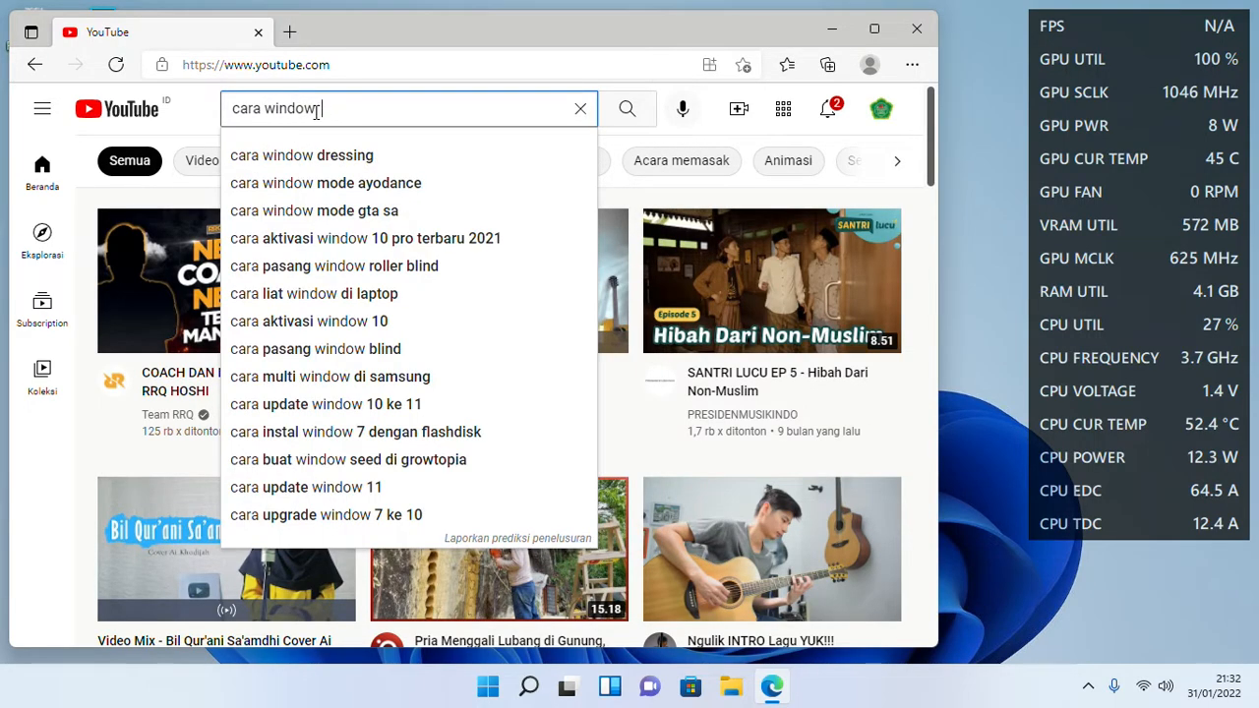
text(11)
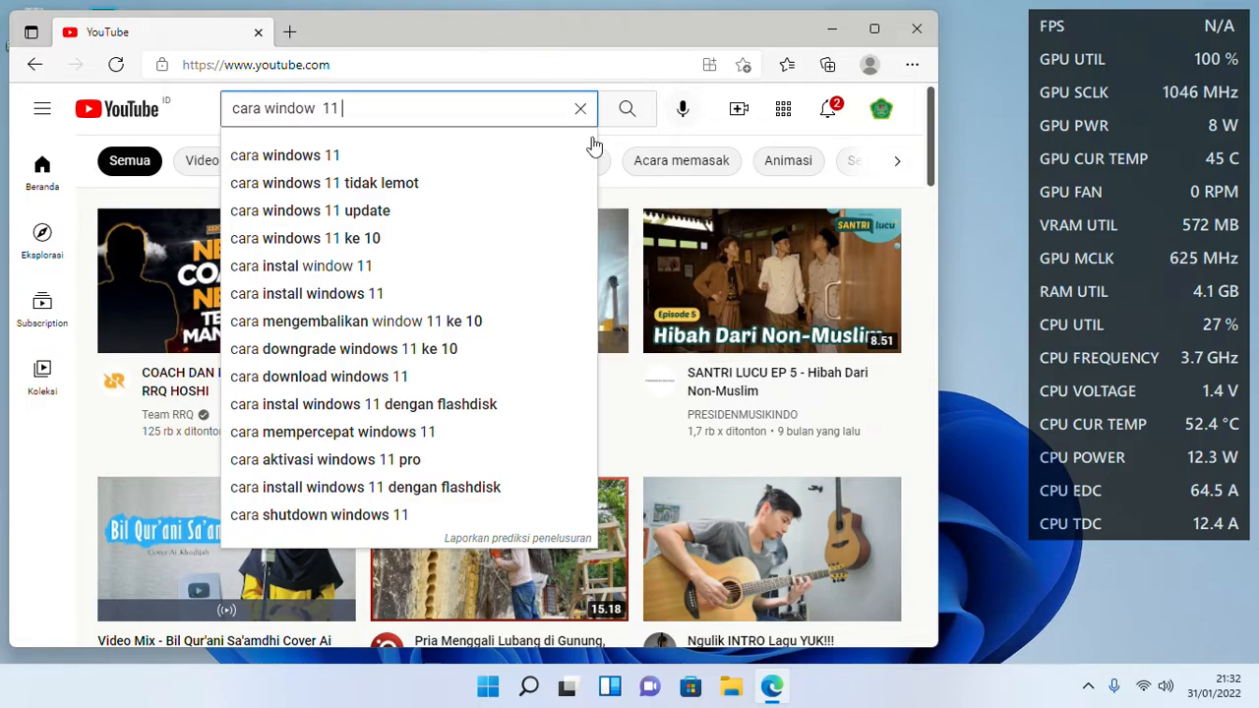
click(557, 182)
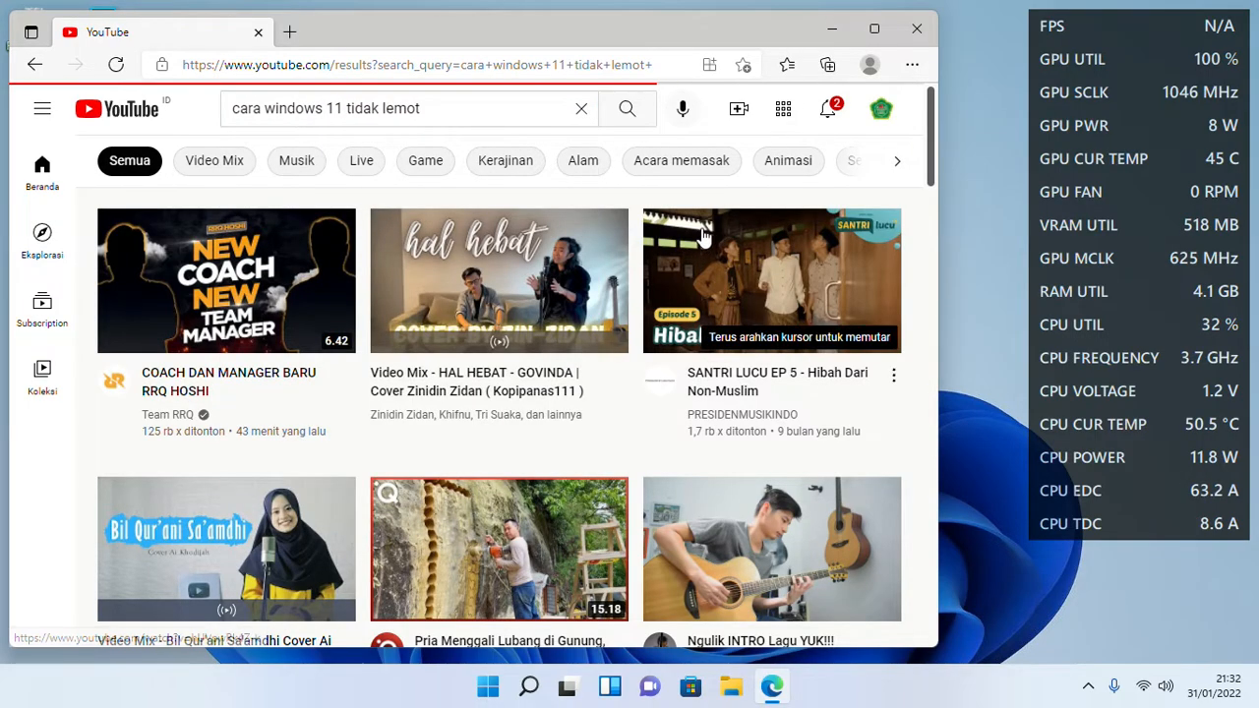
- Play the video "CARA MENGATASI WINDOWS 11 LEMOT" in a maximized browser window and skip its ad
scroll(515, 301, down, 2)
mouse_move(321, 417)
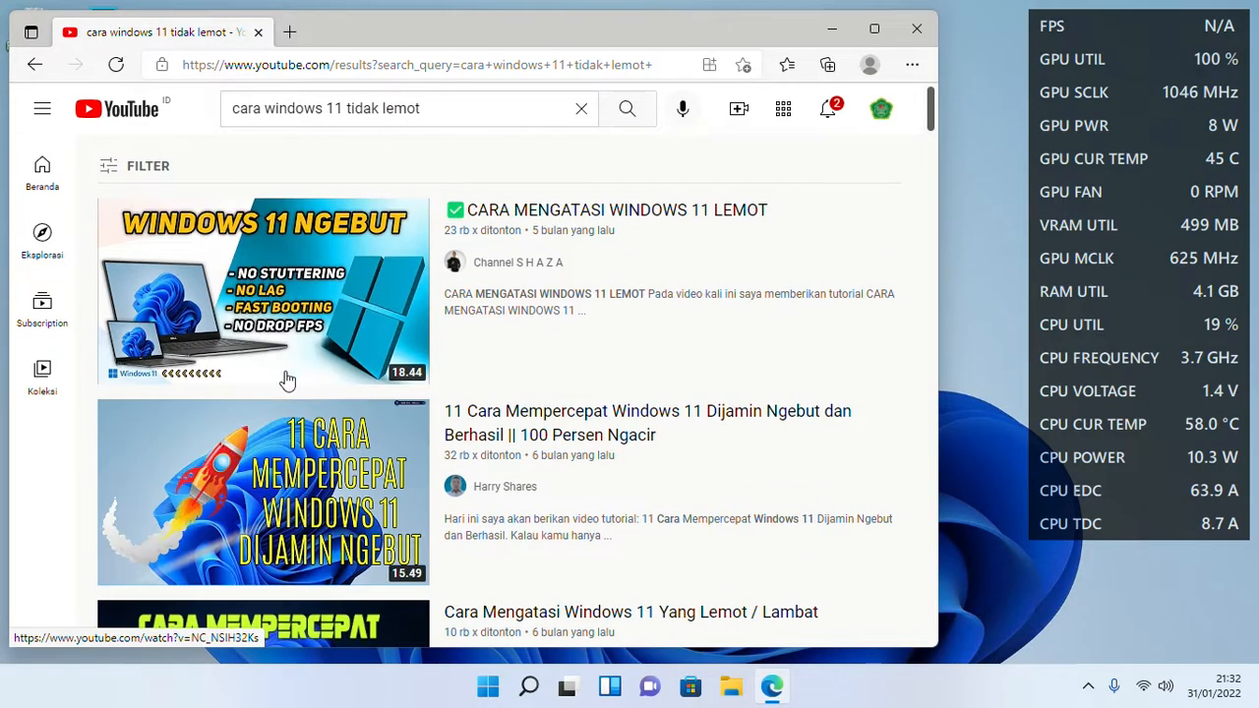
click(290, 360)
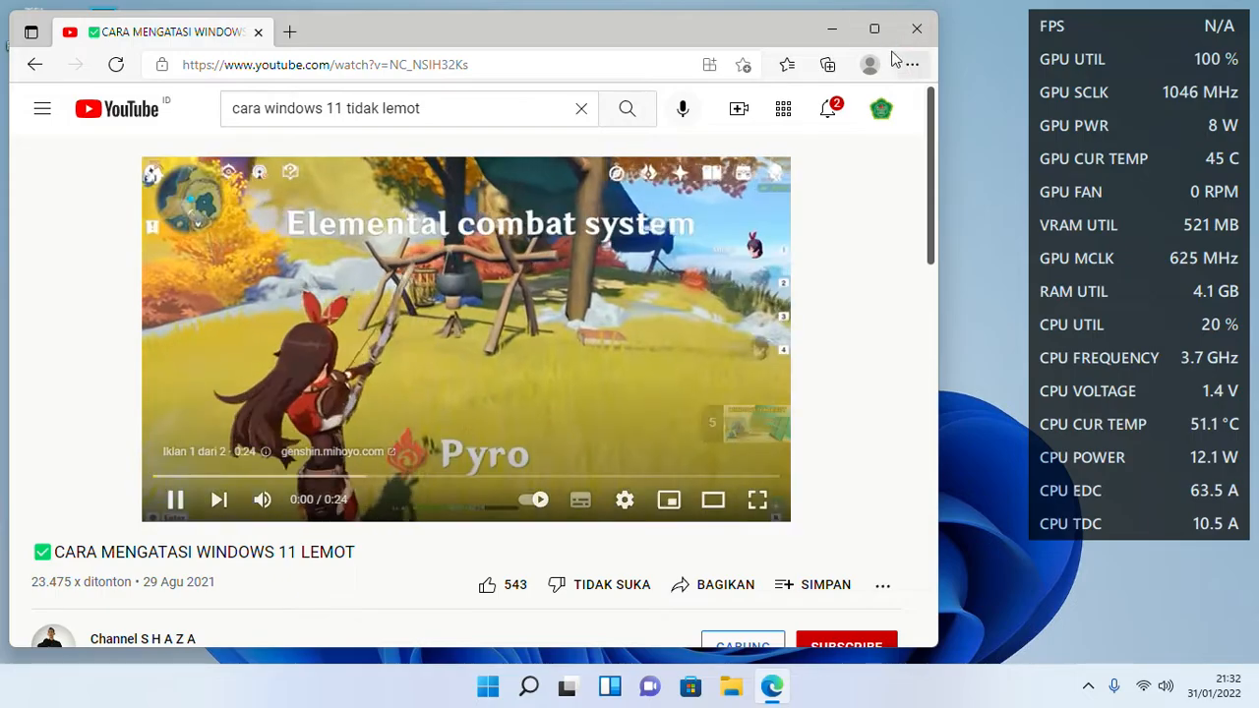
click(875, 30)
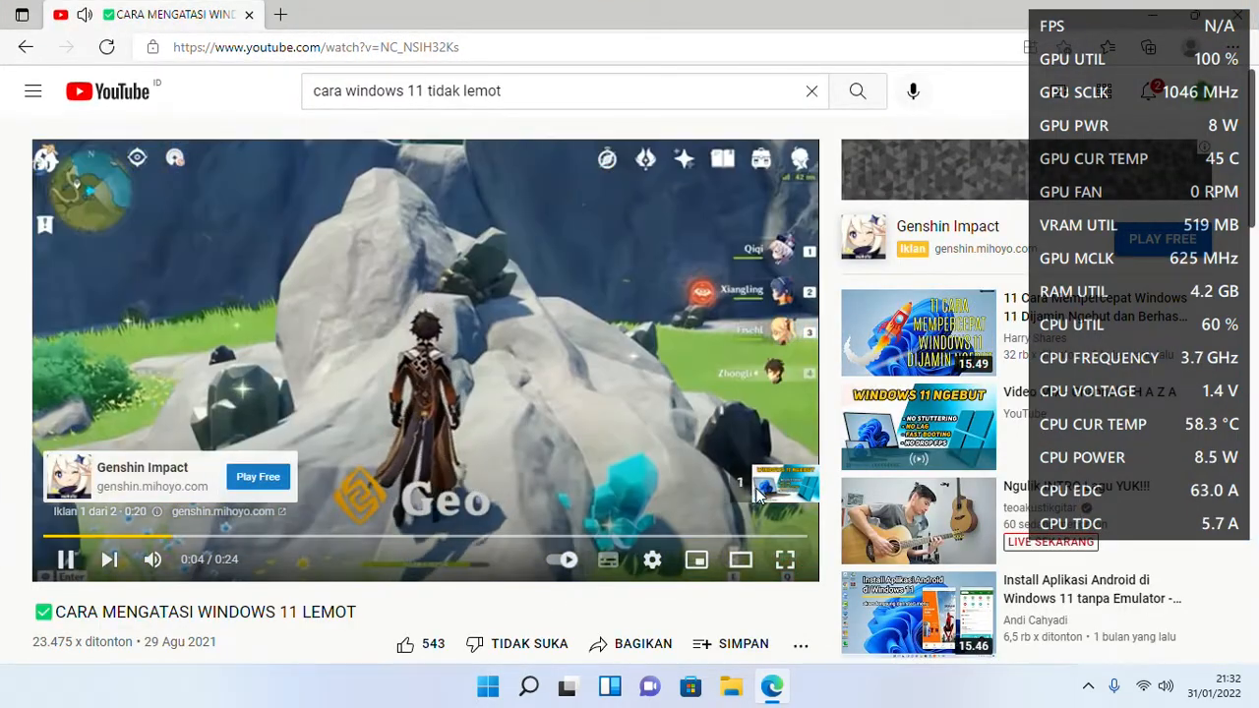
click(768, 486)
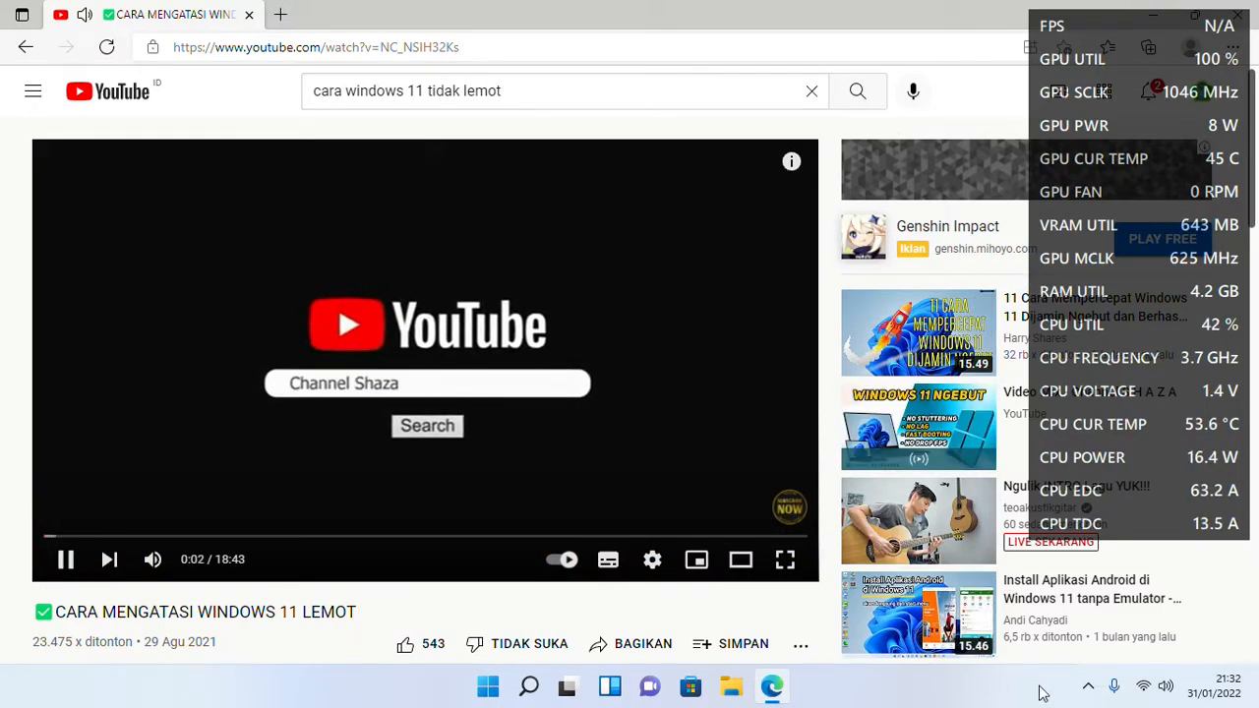
- Reopen Radeon Software from the hidden tray apps and look through its Performance and Record & Stream settings
click(1090, 688)
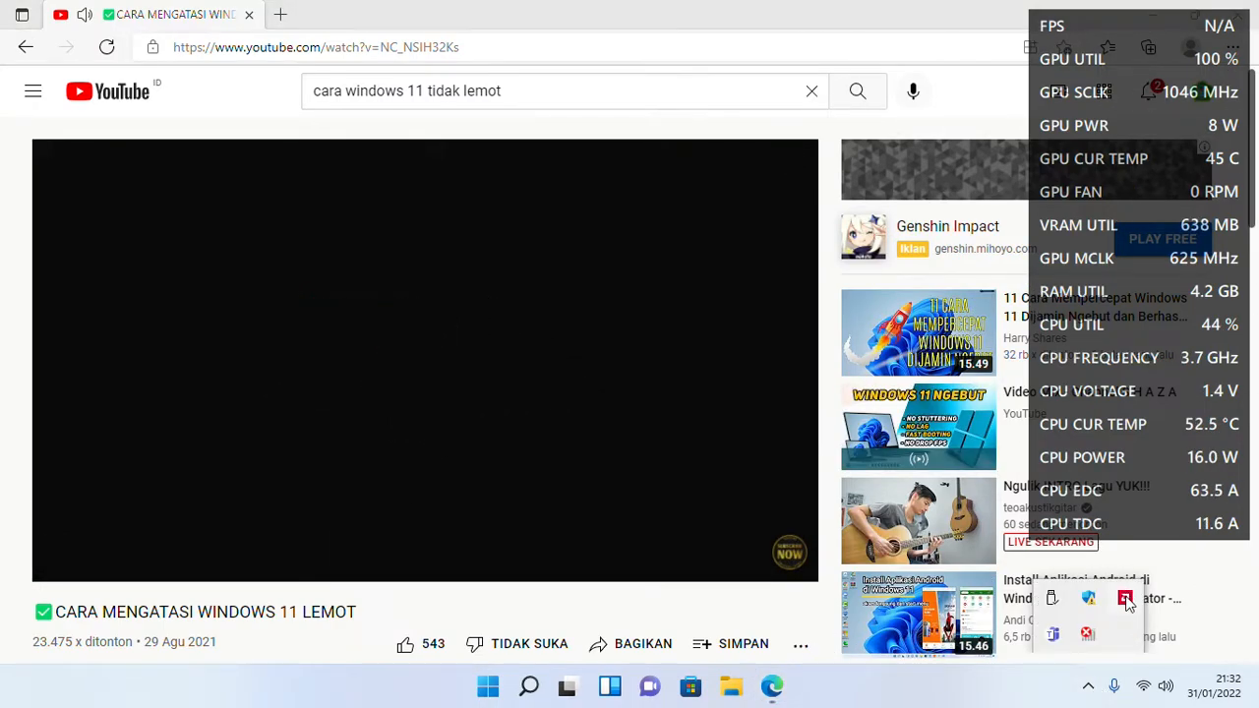
click(1126, 603)
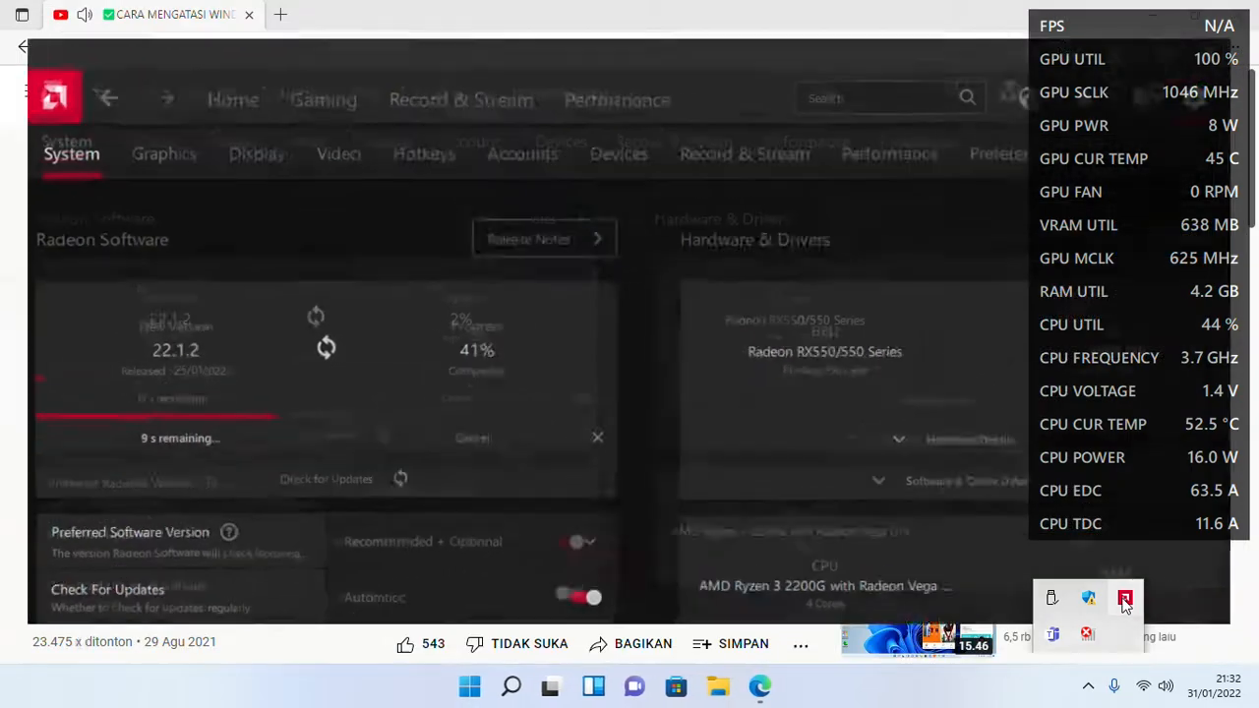
drag(880, 70, 858, 38)
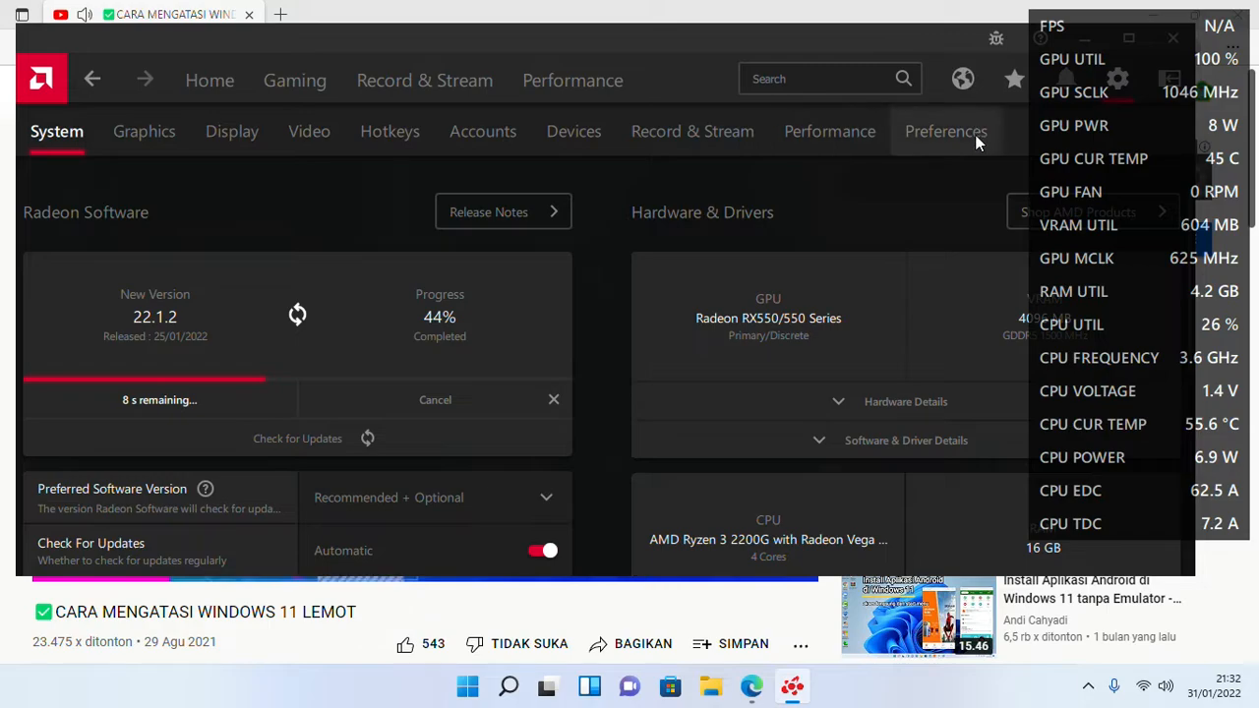
click(911, 135)
click(832, 137)
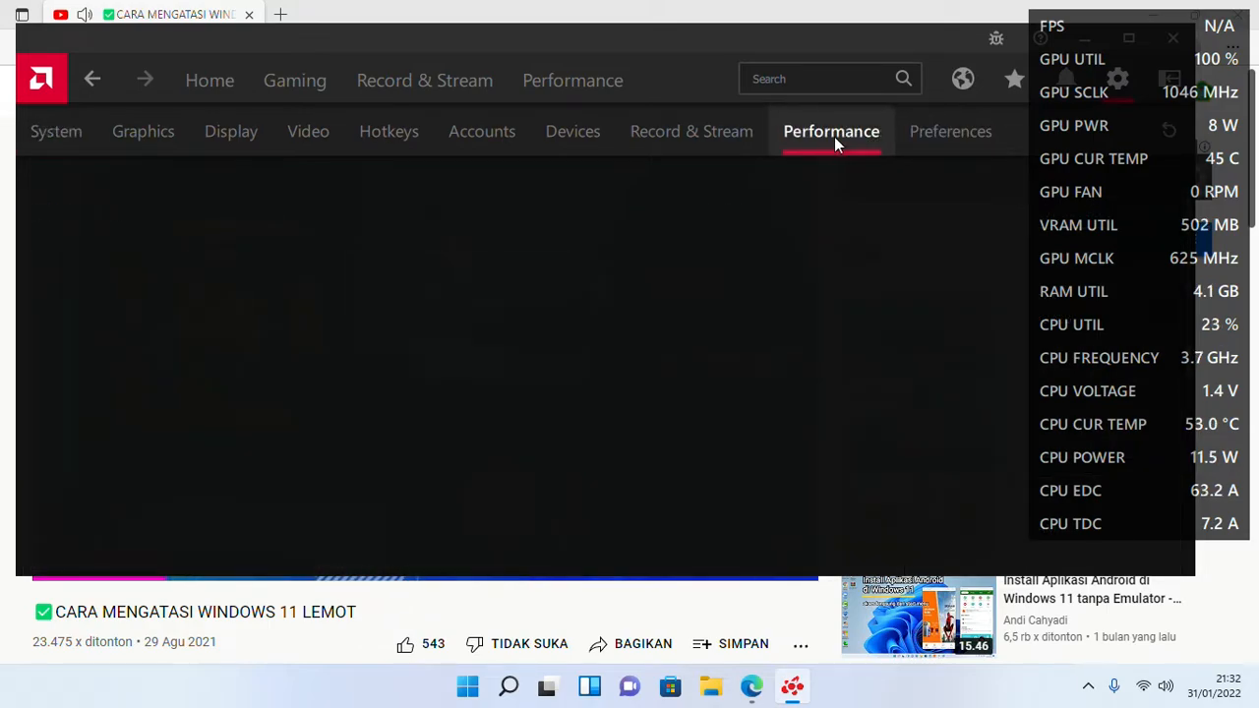
click(635, 128)
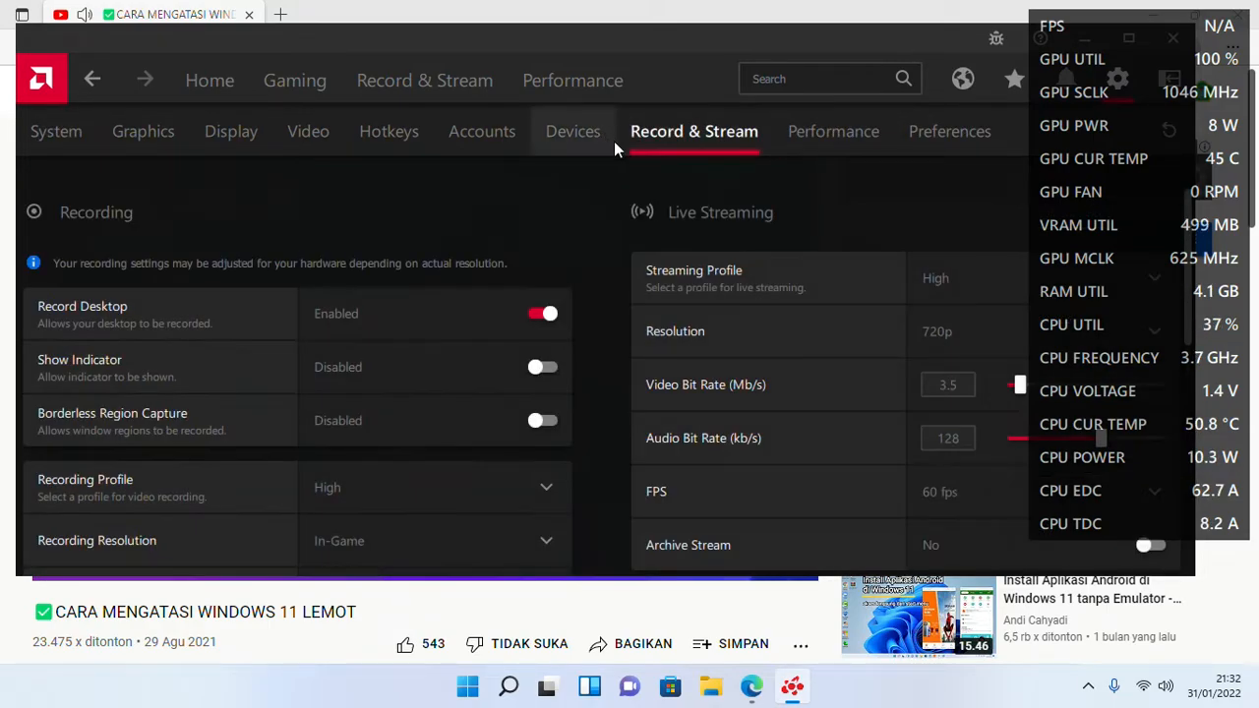
- Switch Radeon Software to its sidebar layout and look over the capture controls, scene switcher and last played app on Home
drag(831, 23, 673, 85)
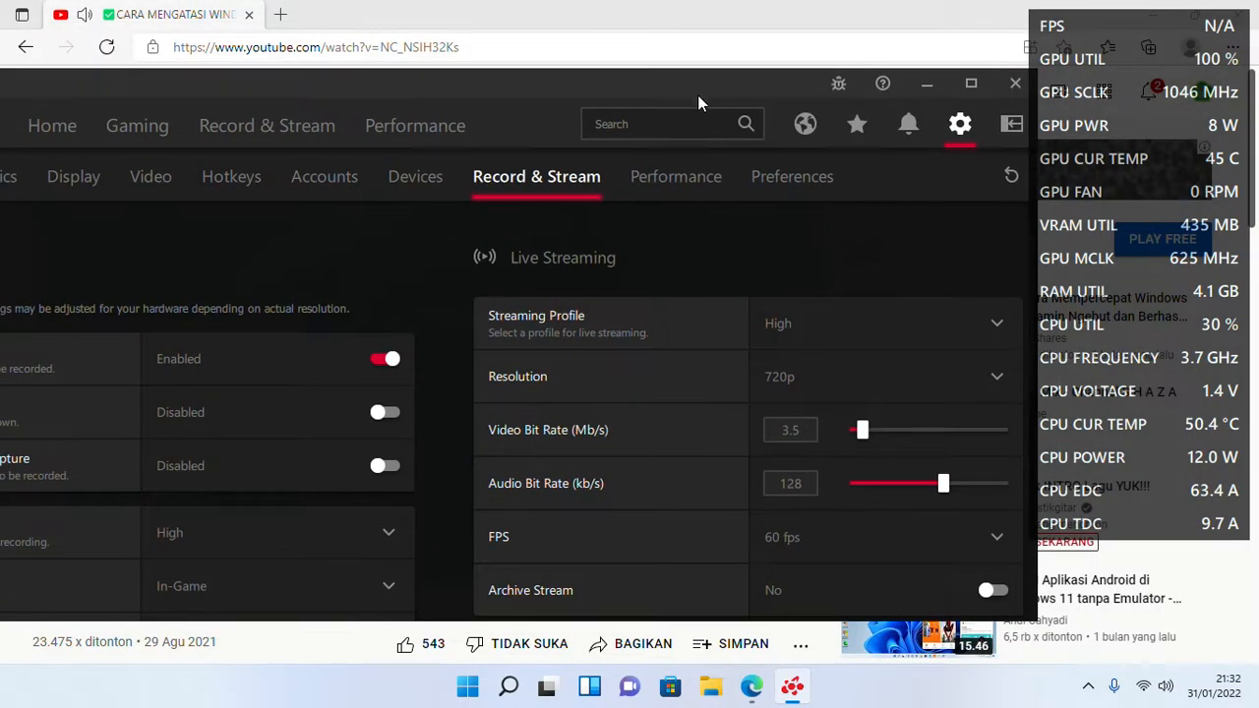
click(1003, 174)
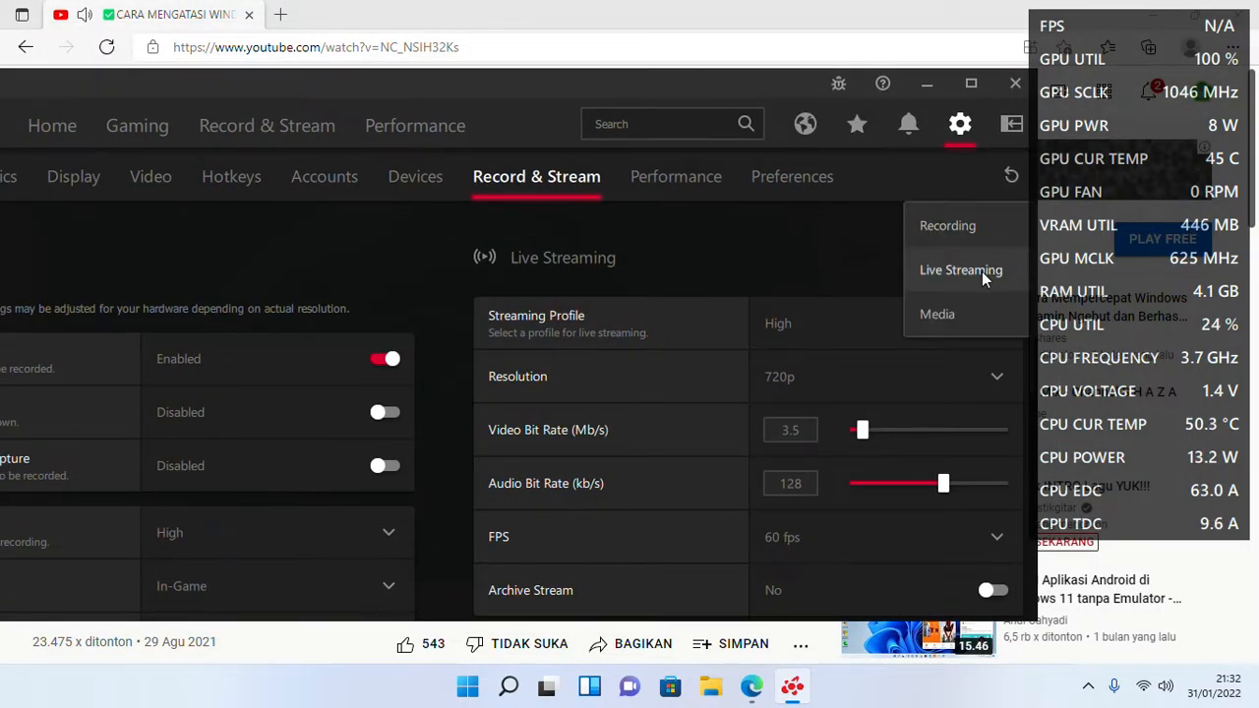
click(957, 124)
click(1003, 122)
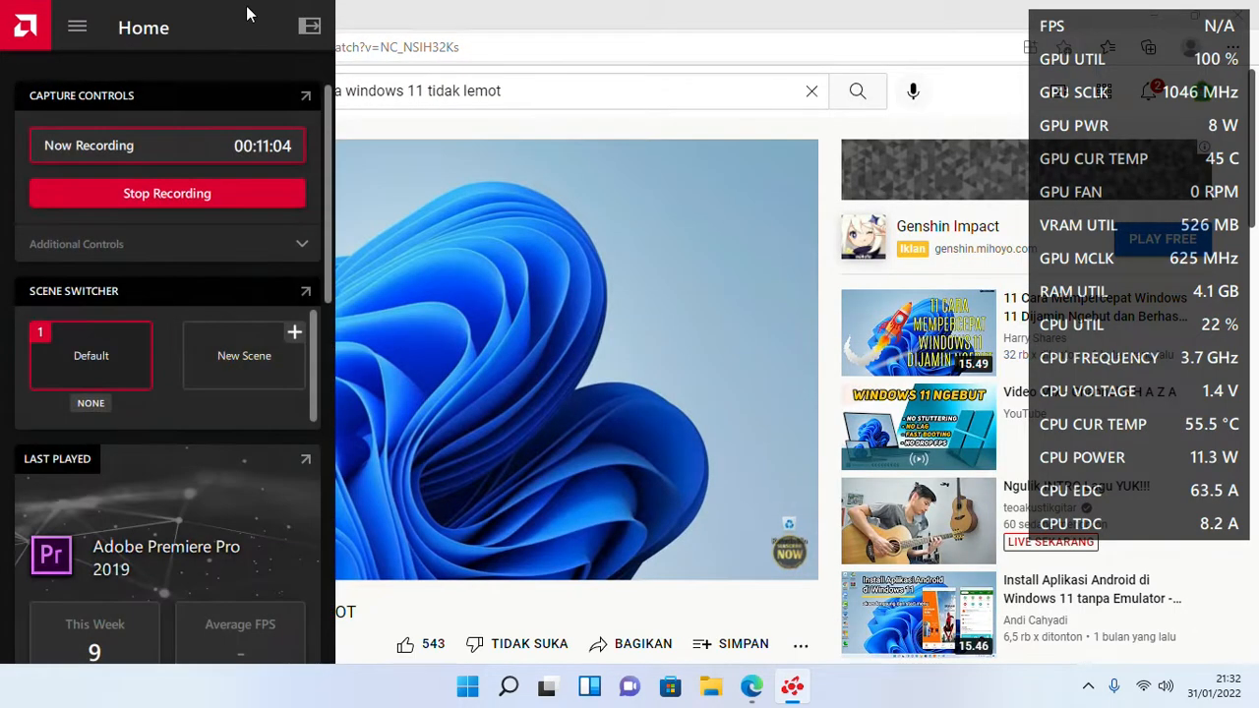
scroll(219, 249, down, 2)
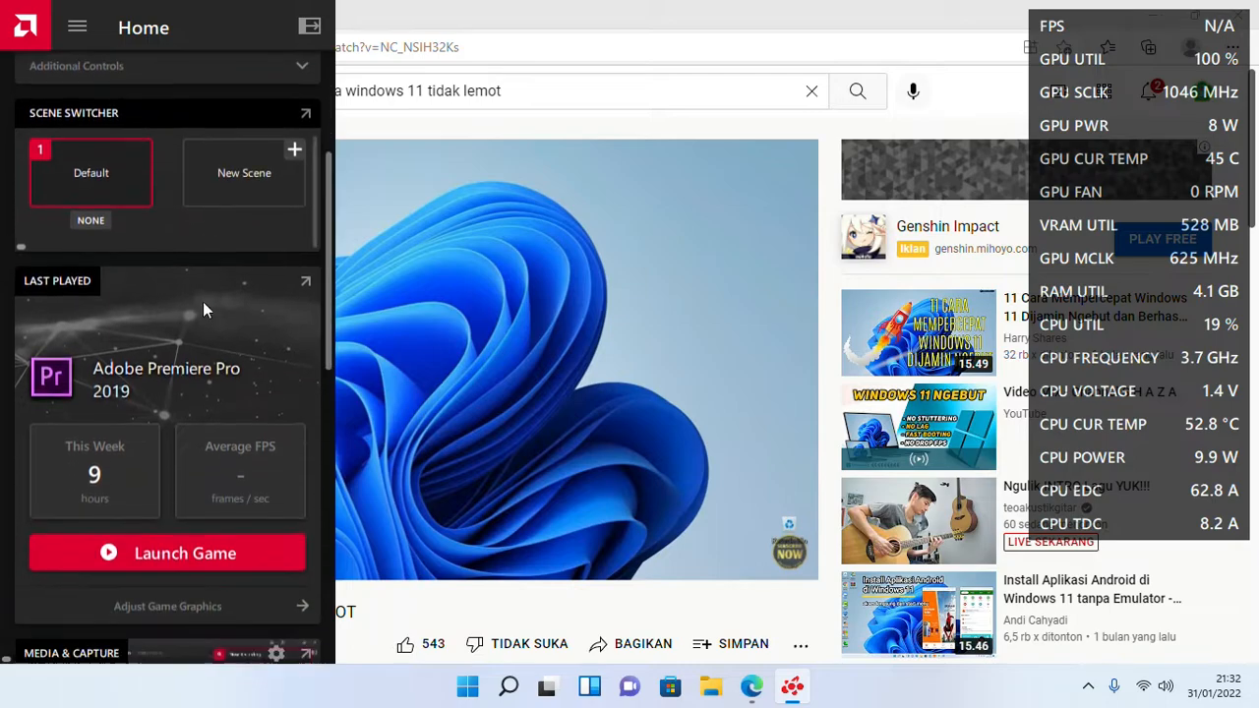
scroll(202, 305, up, 2)
scroll(207, 324, down, 1)
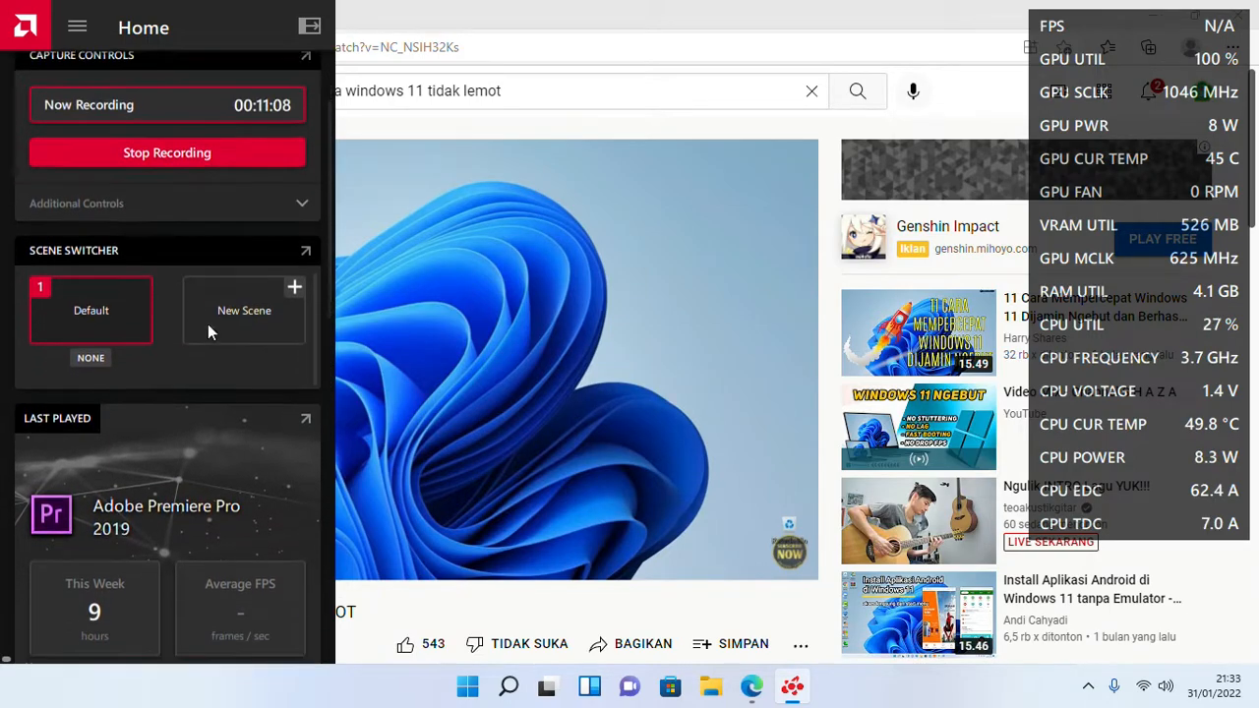
- Look through the media capture, upgrade advisor and driver update cards on Radeon's Home, and open the Performance metrics
scroll(208, 324, down, 5)
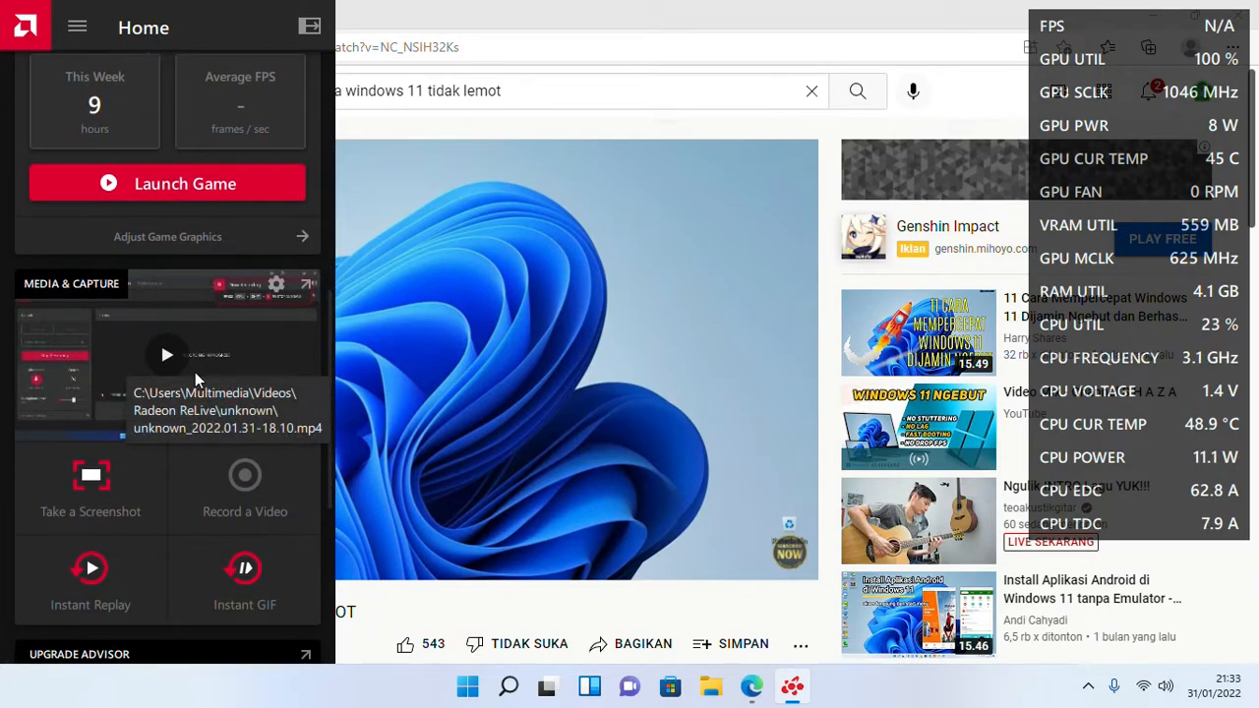
scroll(196, 376, down, 4)
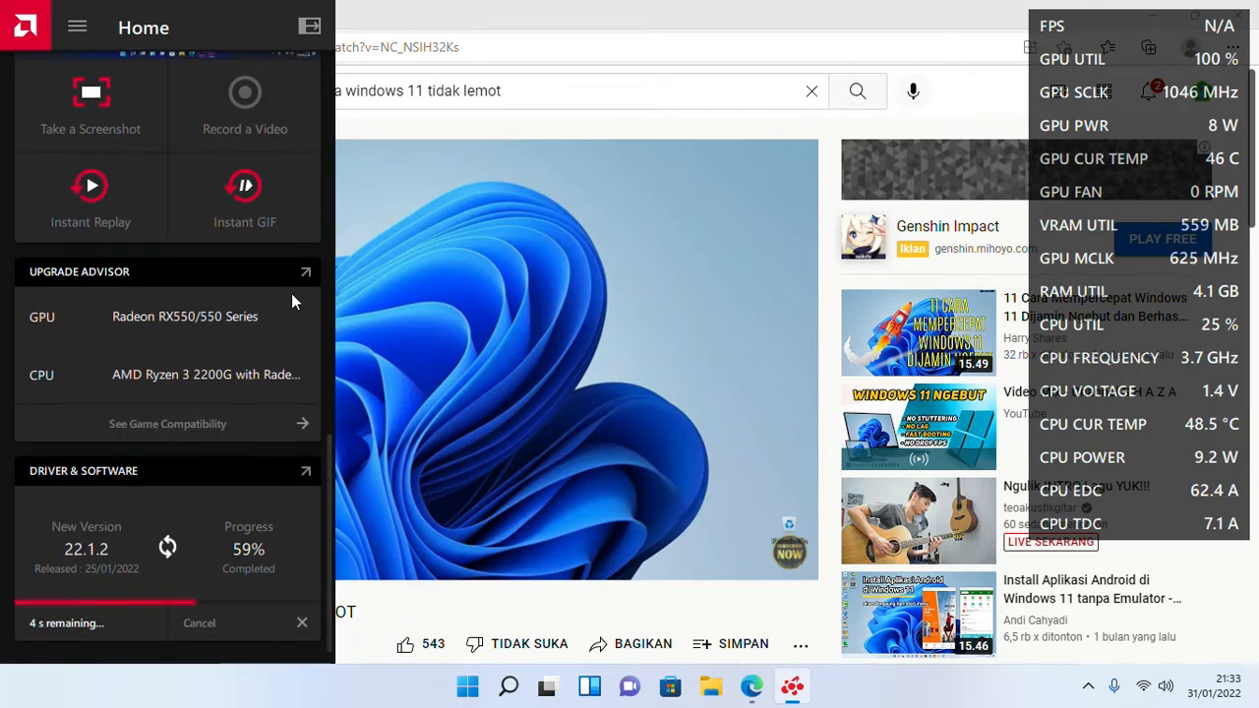
scroll(126, 427, up, 1)
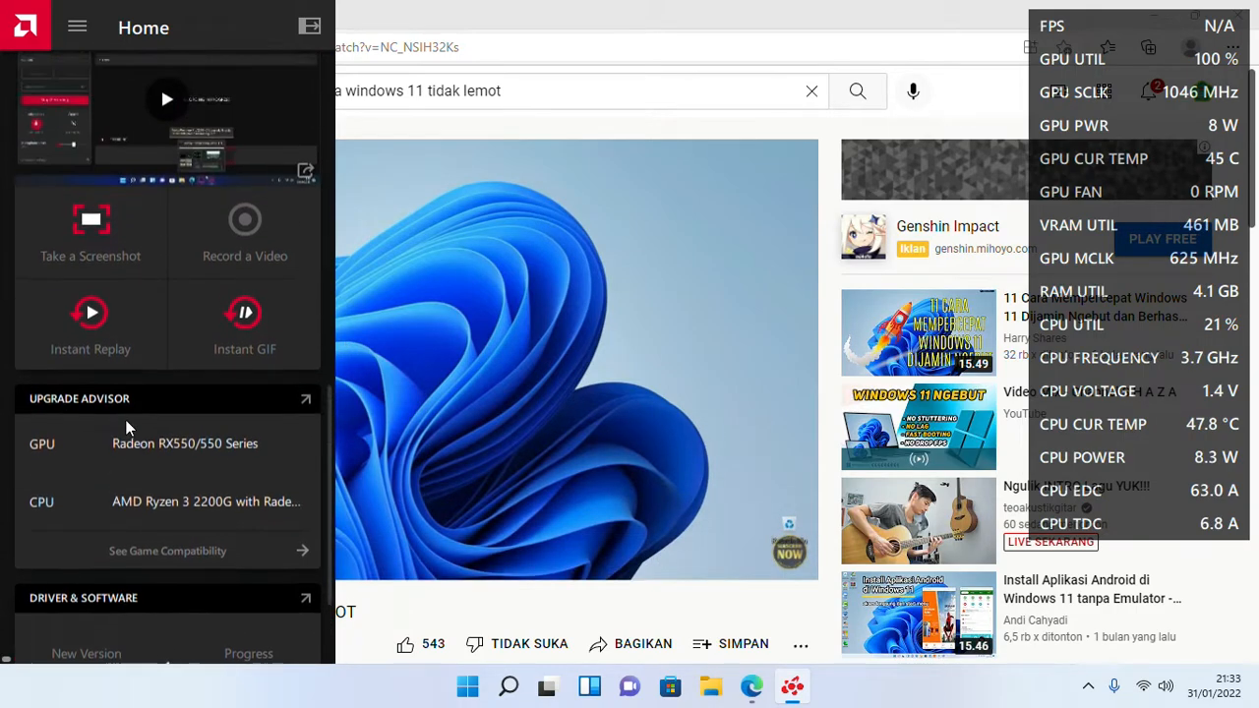
scroll(126, 420, up, 5)
click(80, 27)
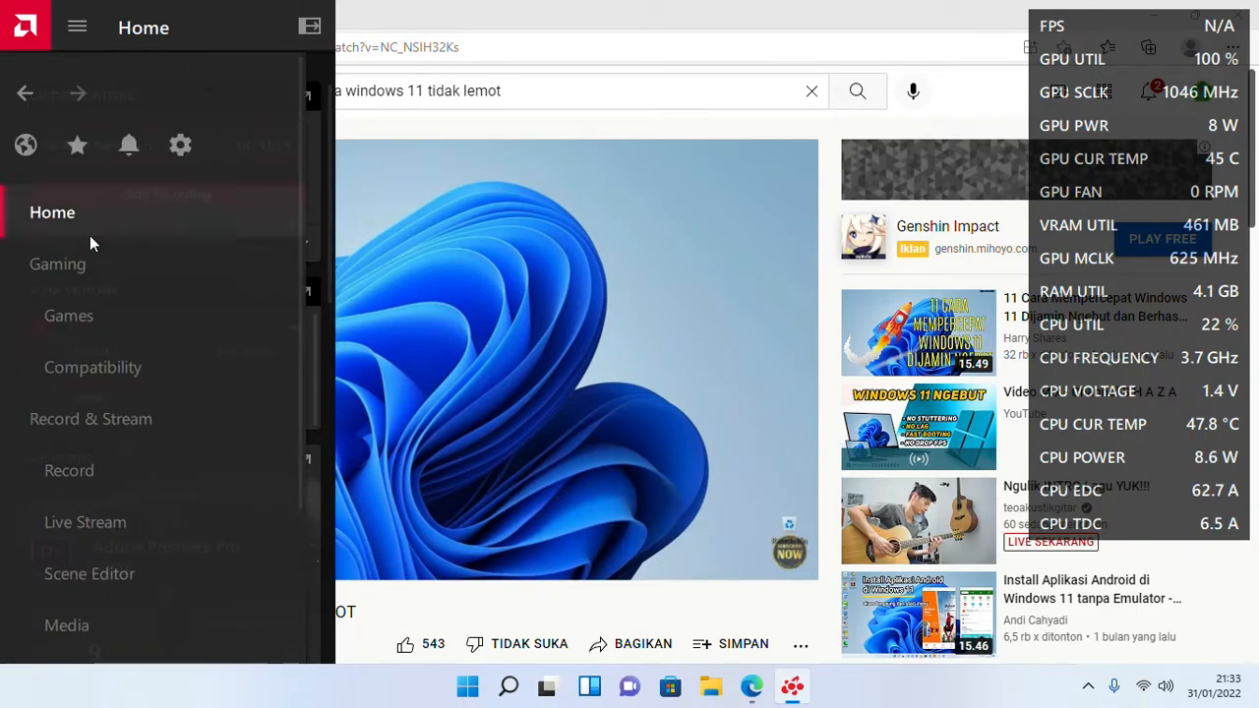
scroll(89, 235, down, 2)
click(124, 468)
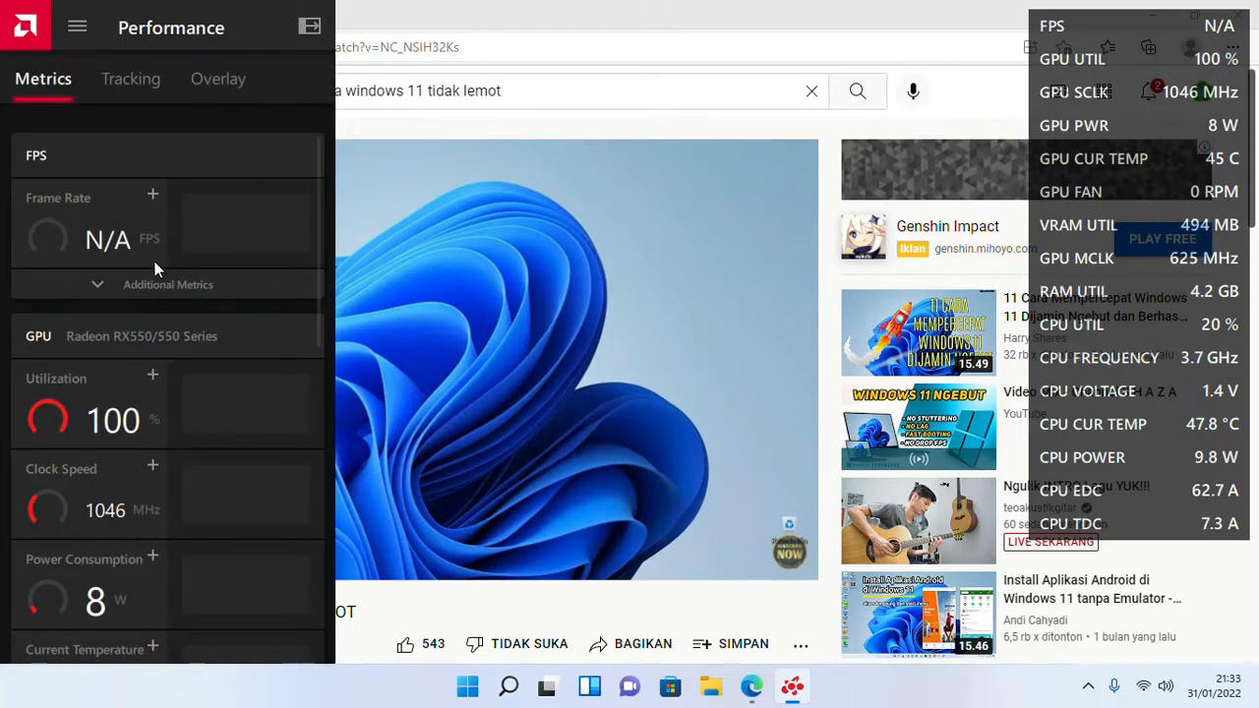
- Dismiss the Radeon sidebar and restore the browser window to a smaller size with the tutorial video still playing
click(1184, 31)
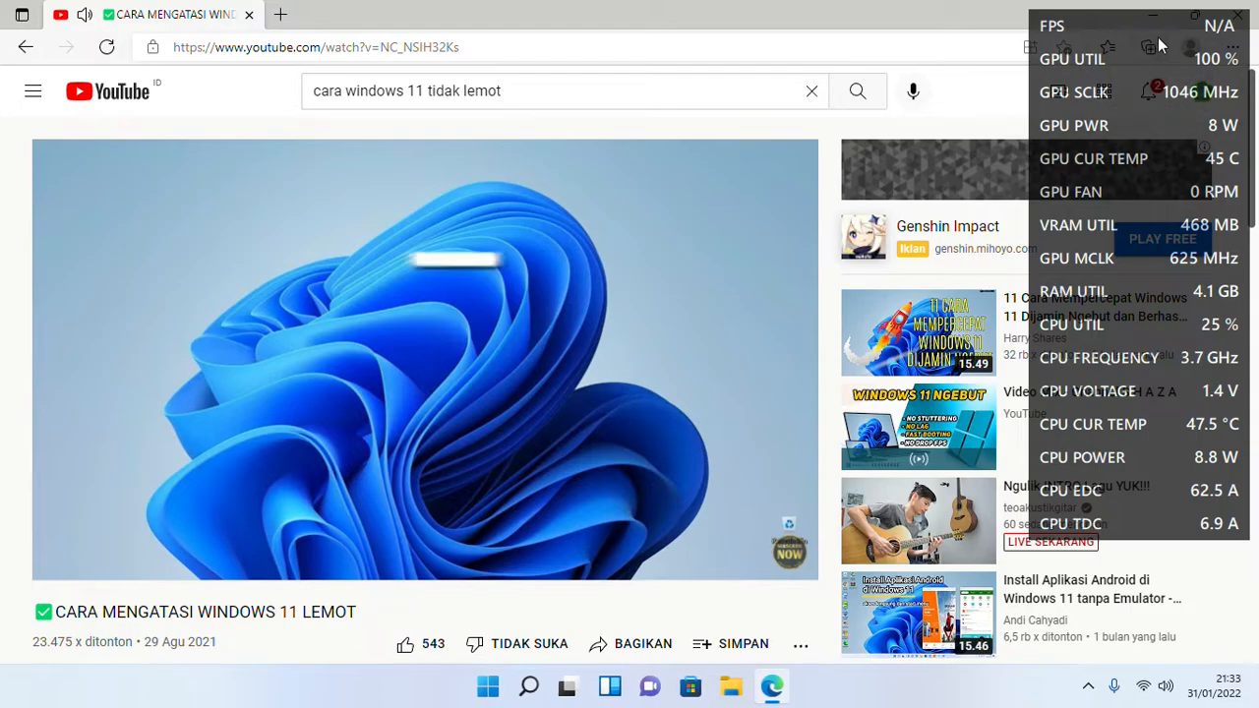
click(1197, 16)
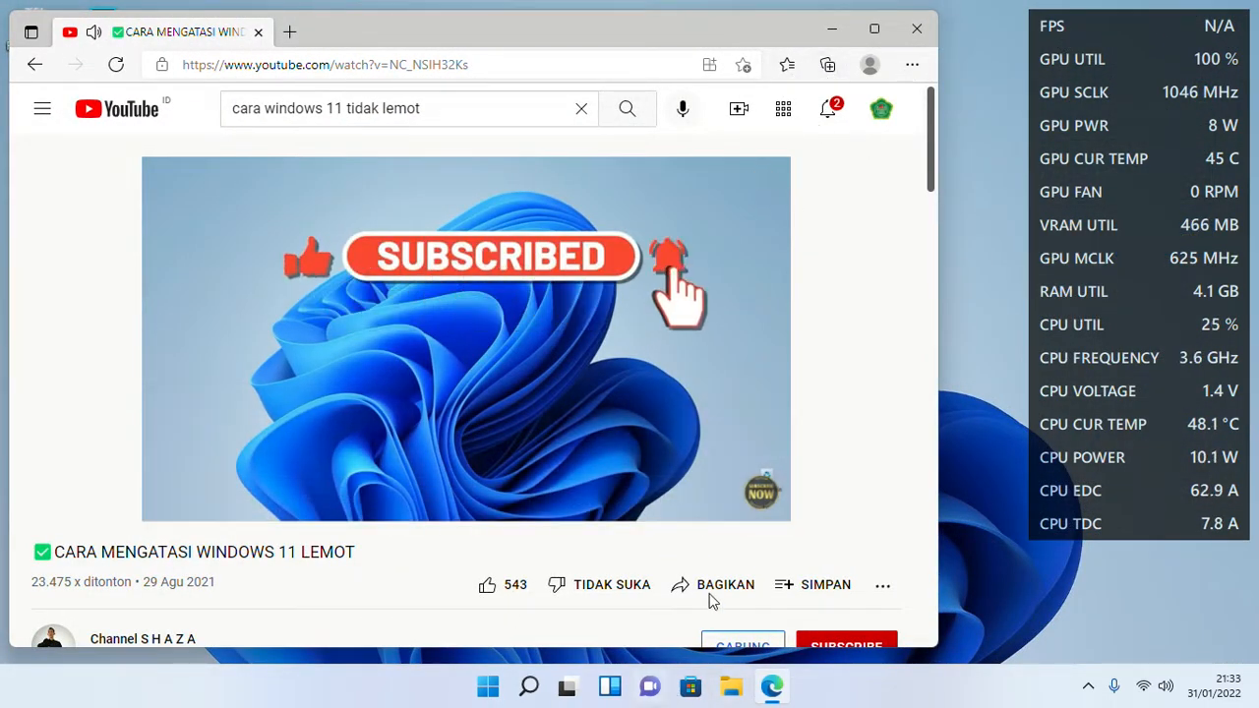
click(1087, 686)
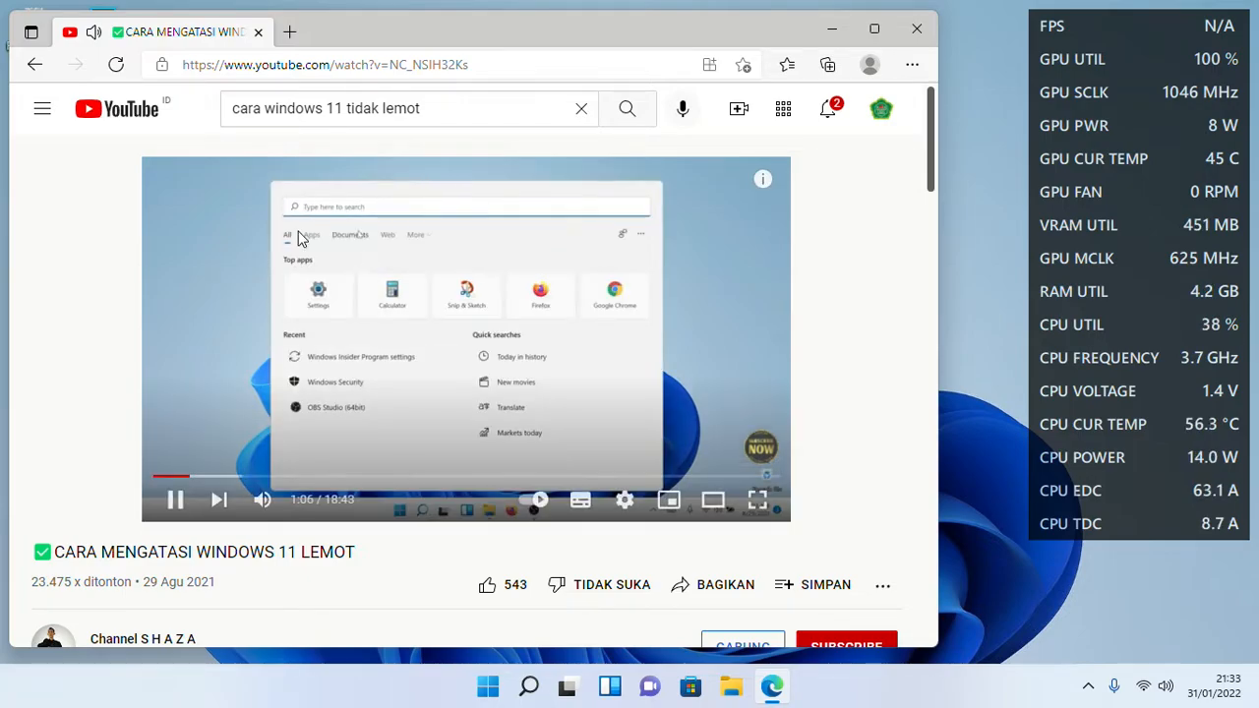
- Check the Windows search panel, close it, and pause the tutorial video at its Windows Insider Program settings search
click(528, 686)
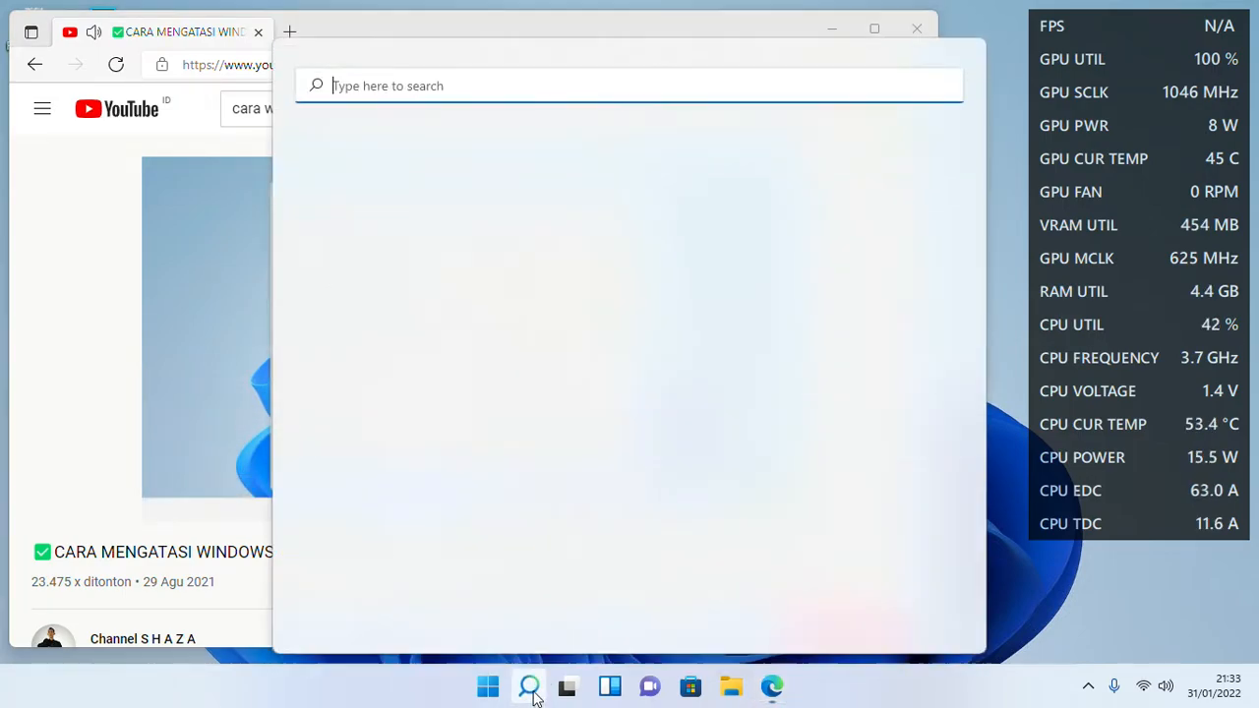
click(551, 58)
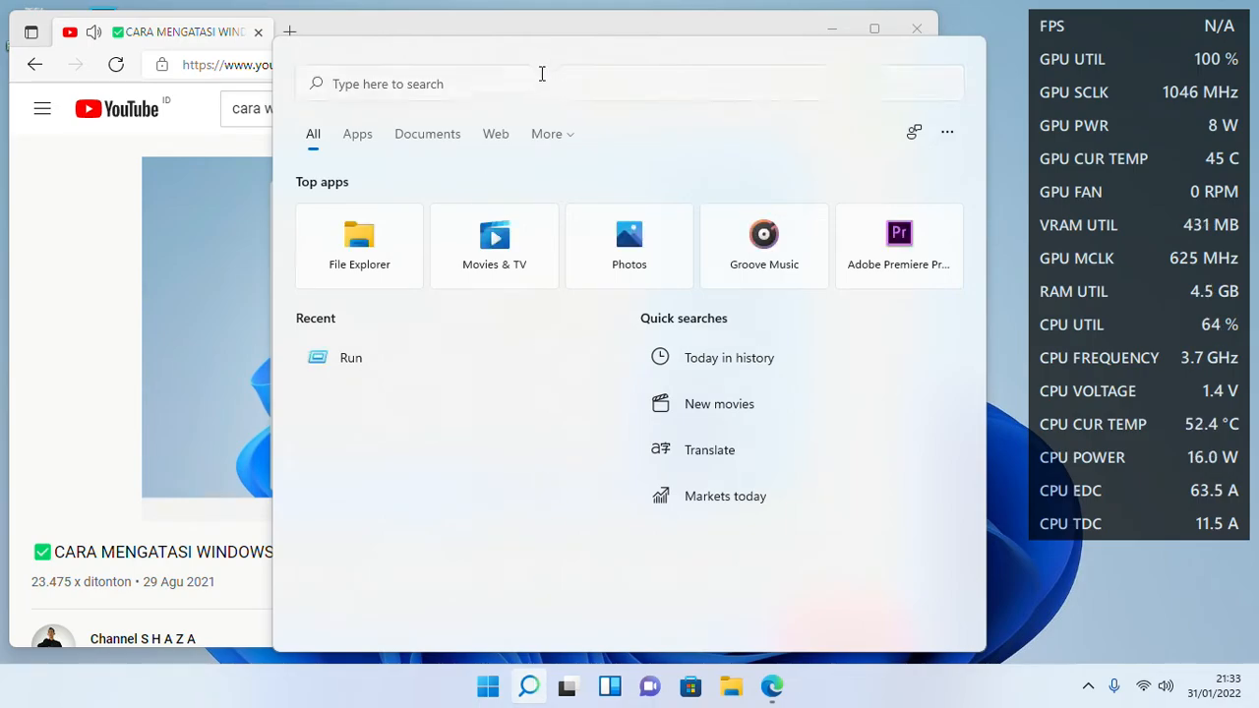
click(500, 88)
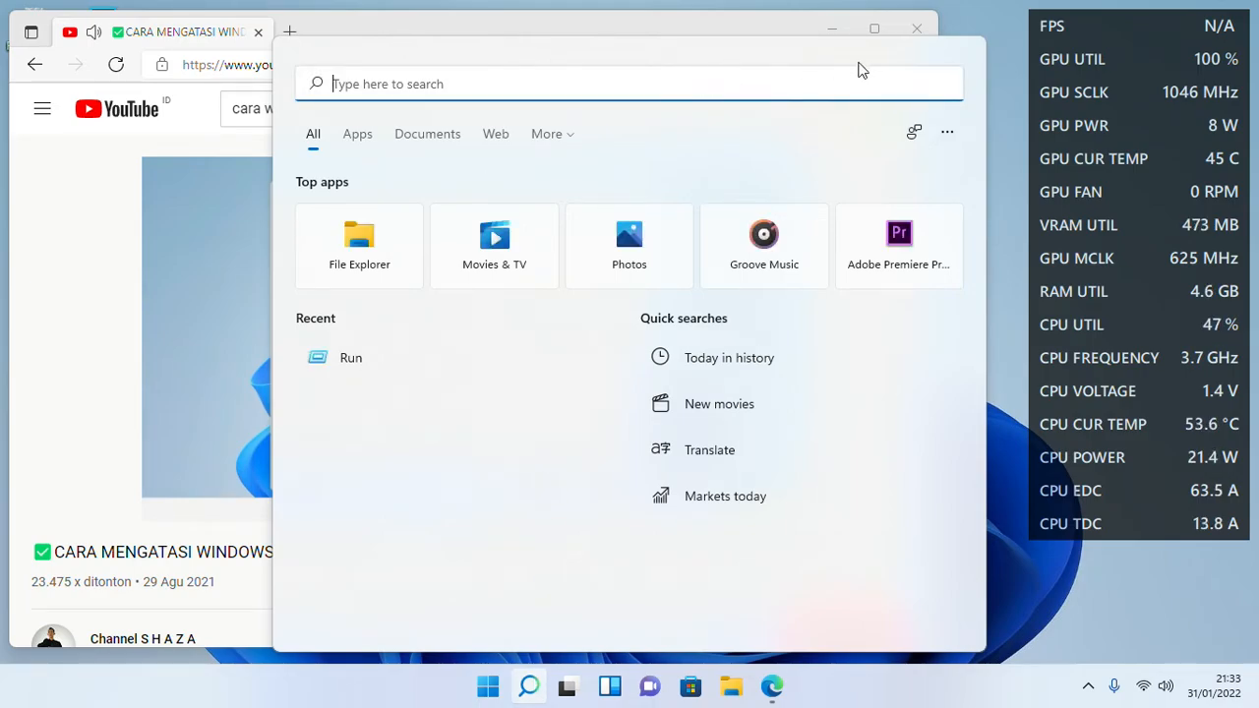
click(92, 177)
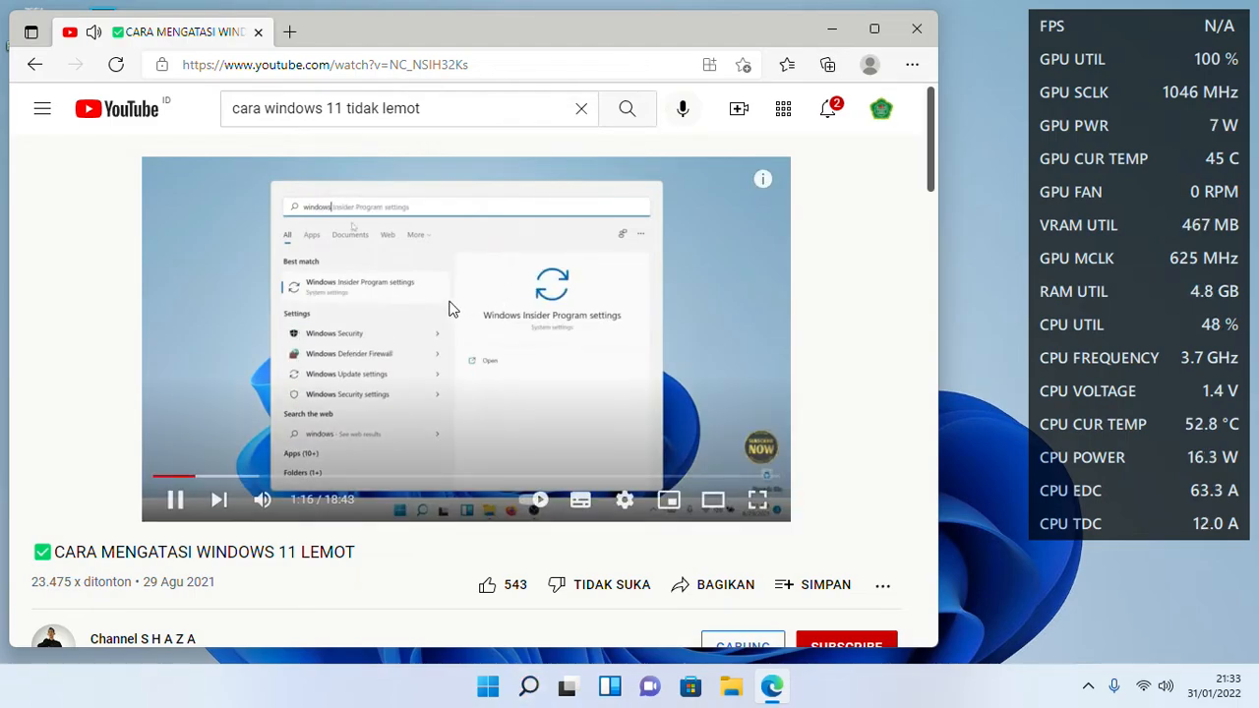
click(461, 325)
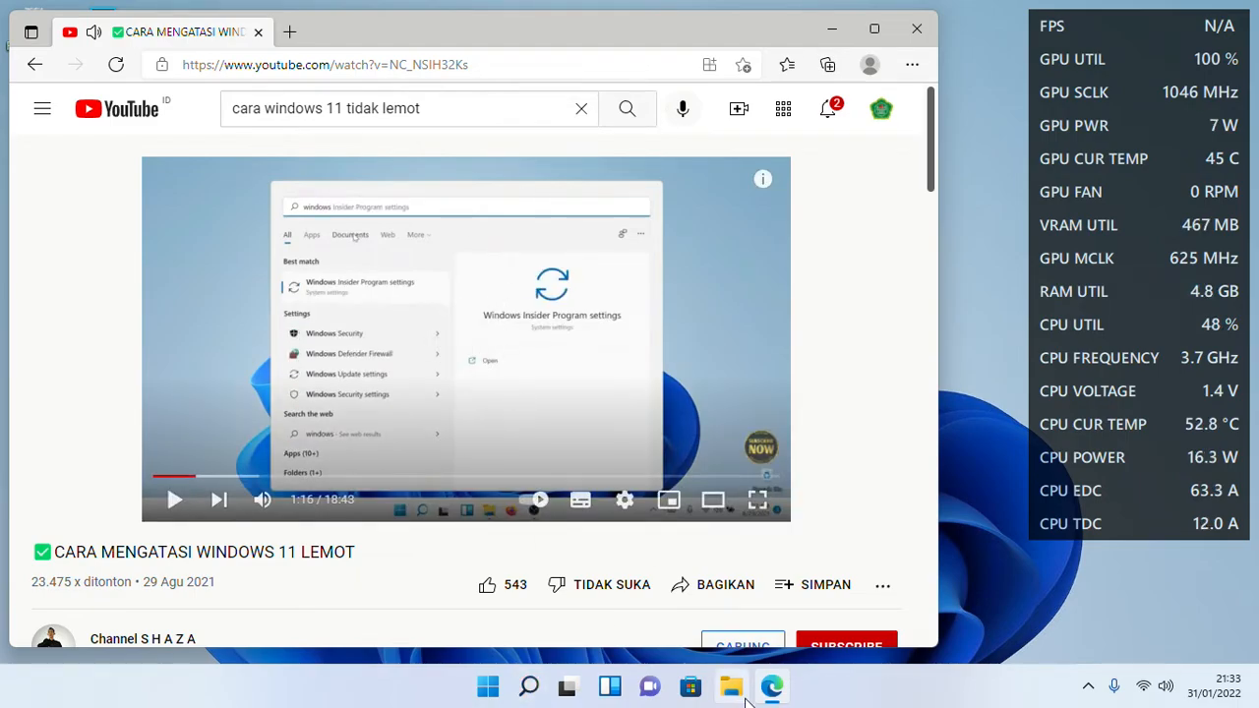
click(529, 686)
text(wund)
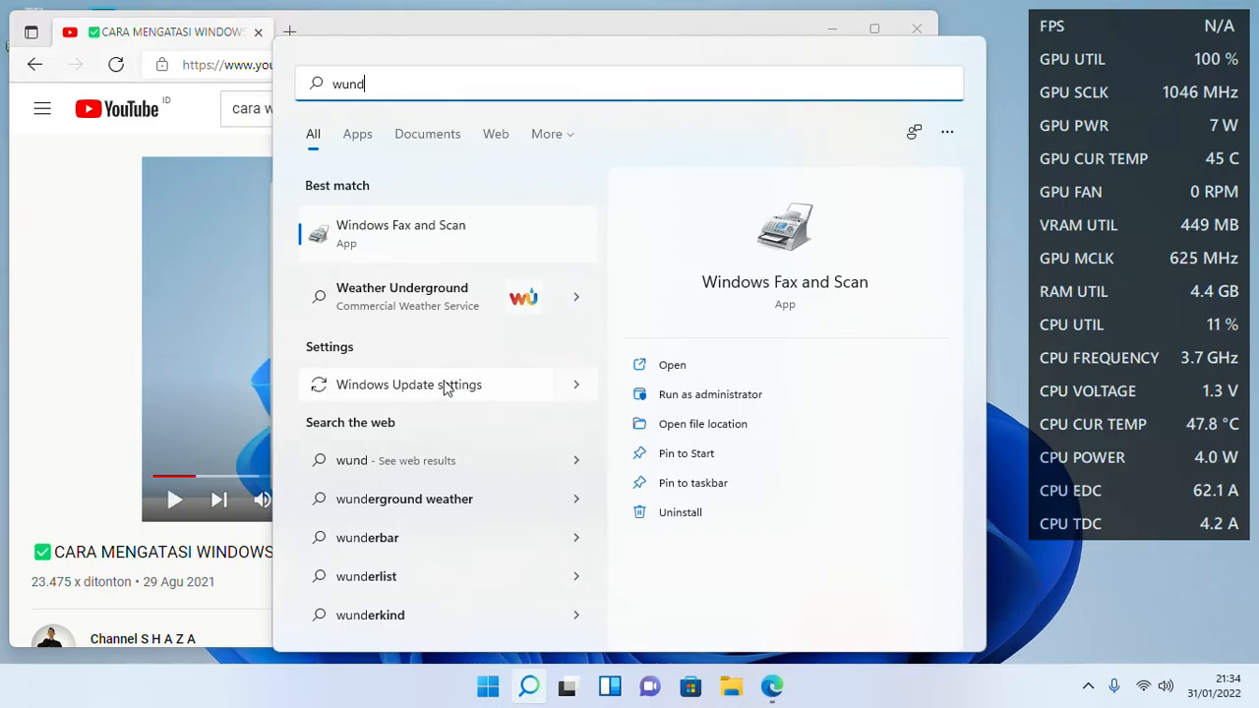
key(BackSpace)
key(BackSpace)
key(BackSpace)
text(indo)
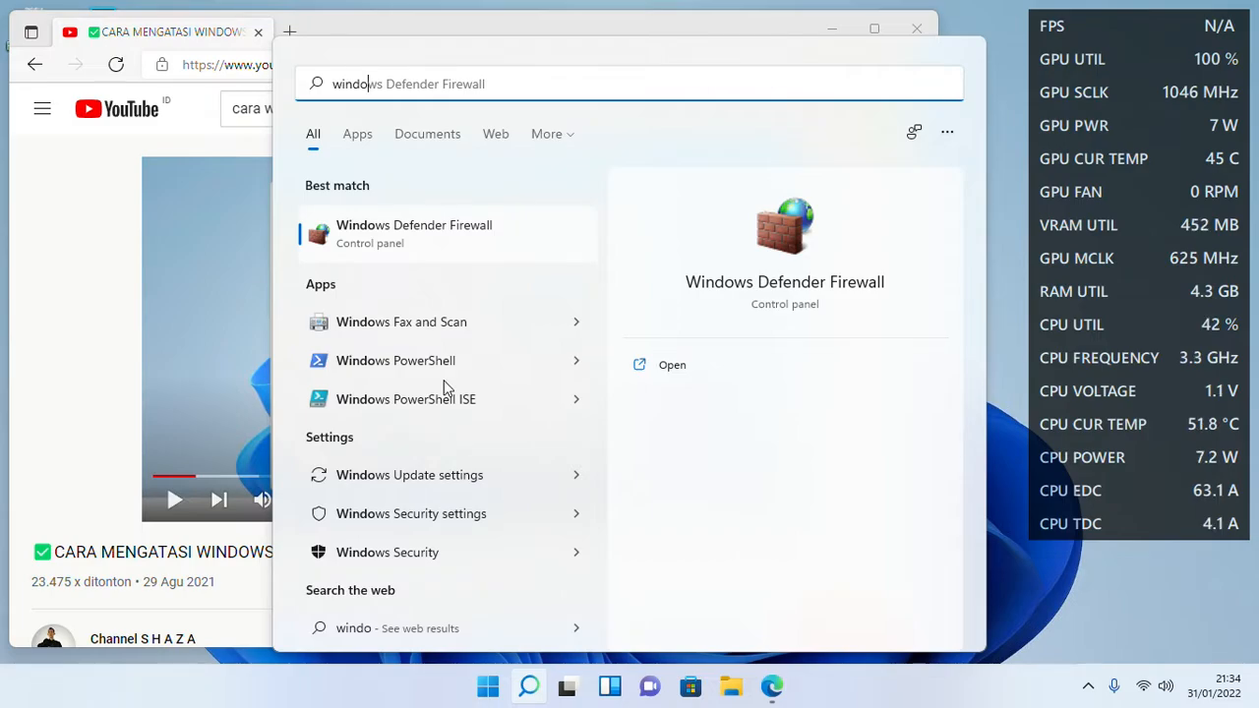
text(w)
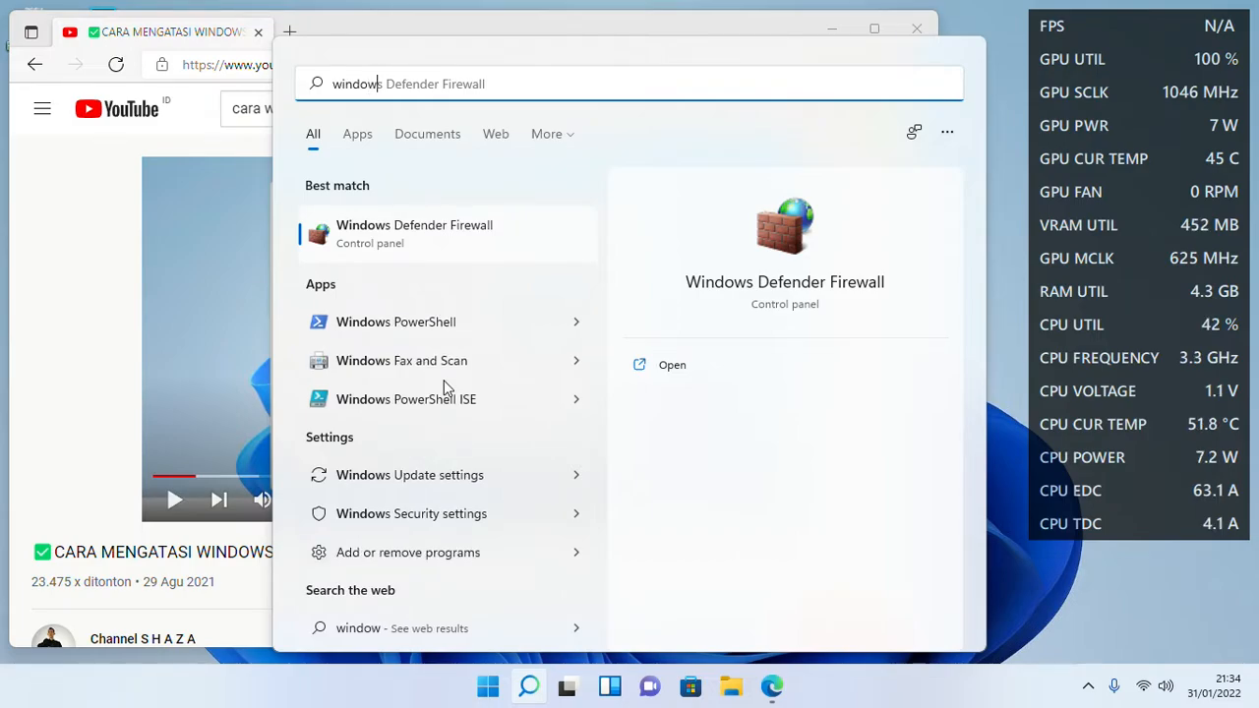
text(s)
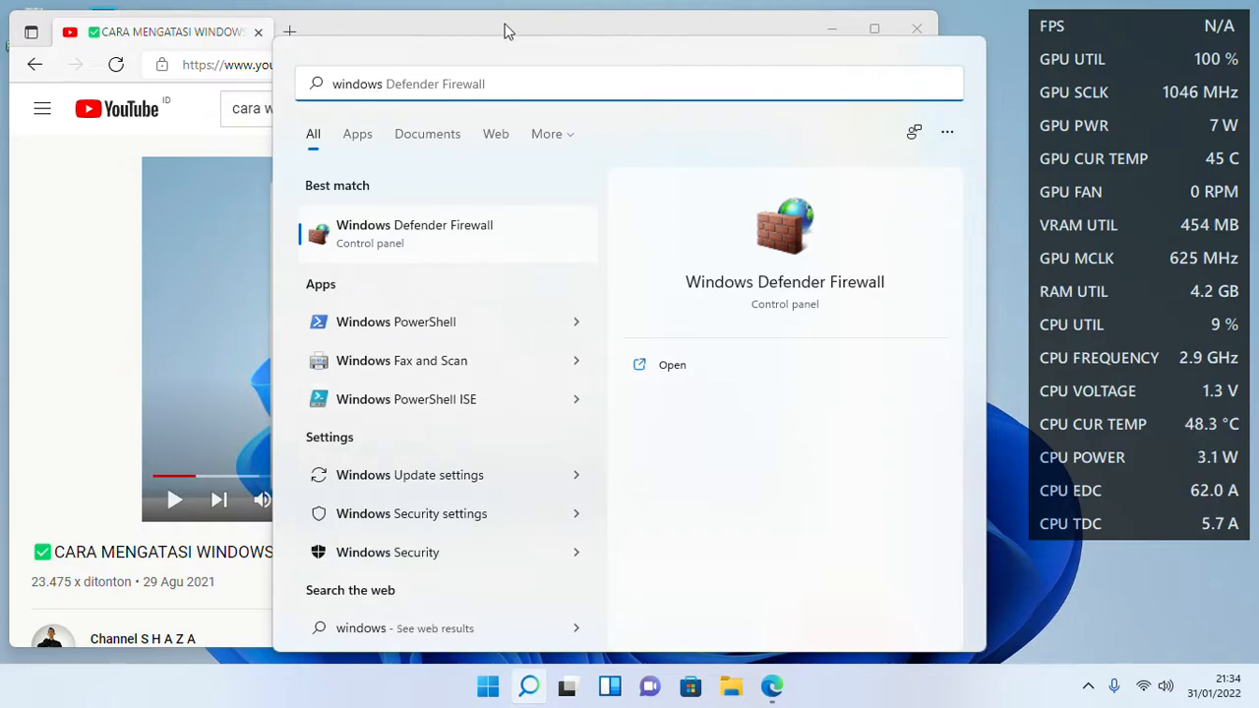
click(339, 40)
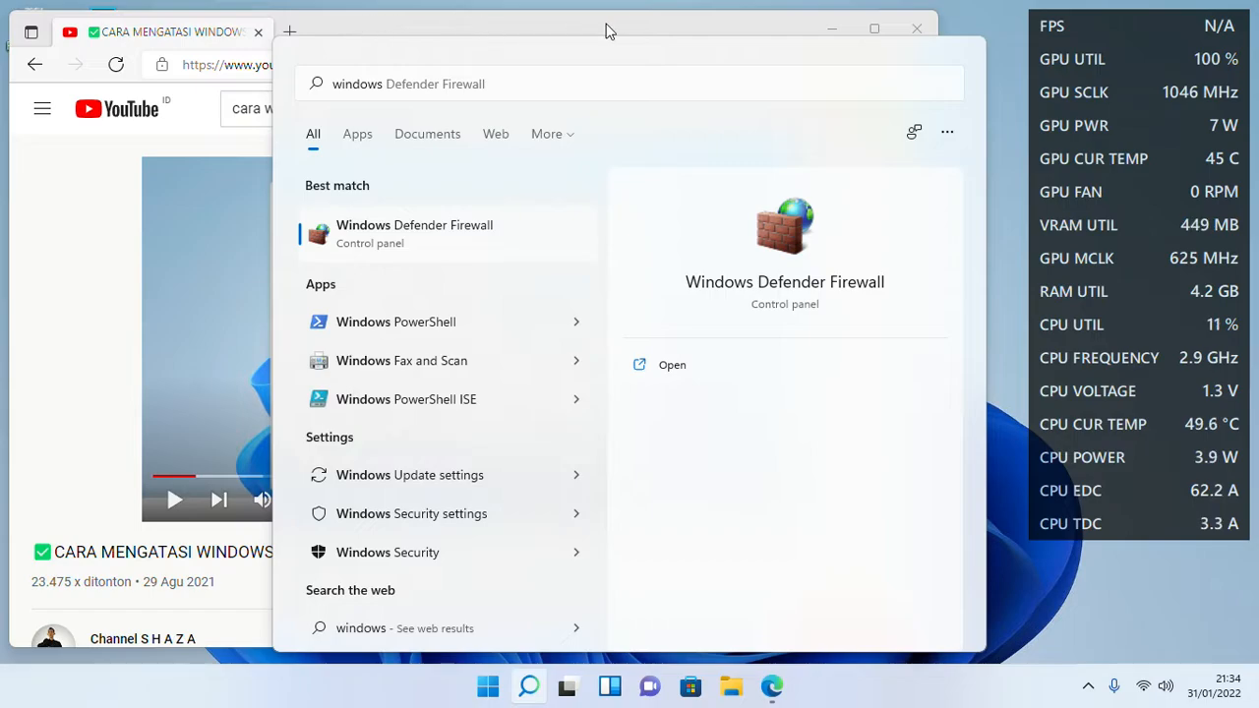
click(61, 236)
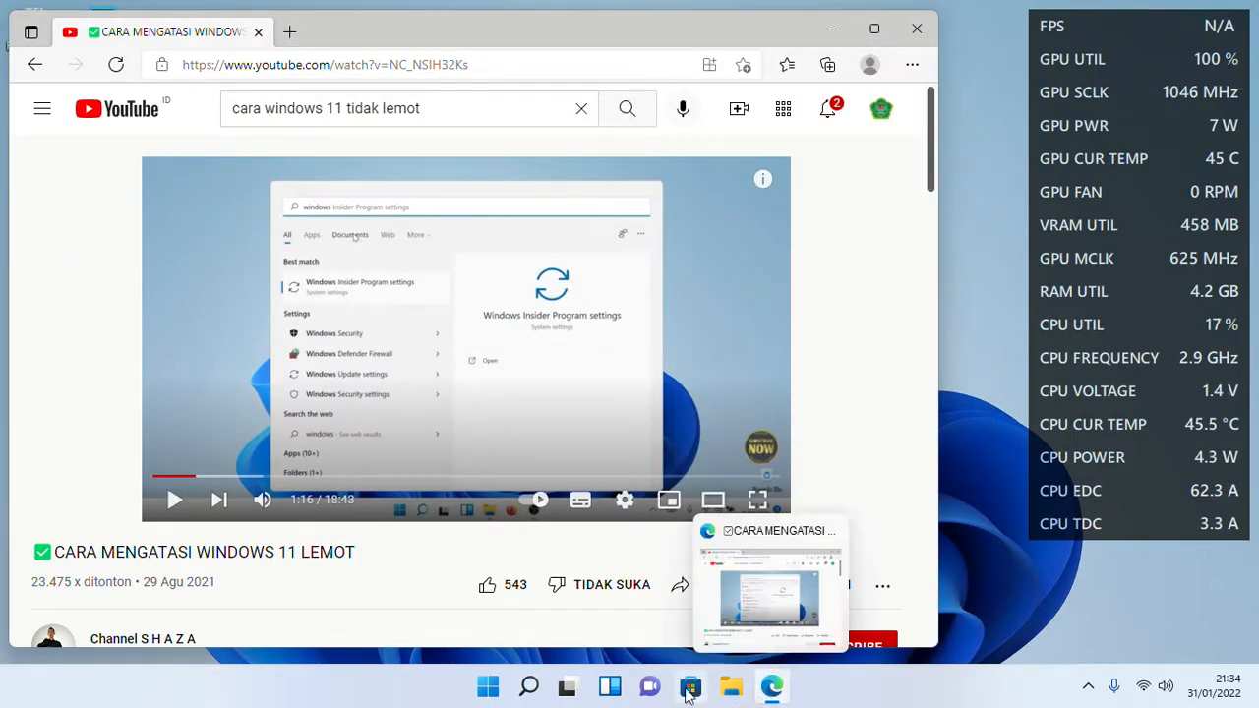
- Search Windows for "windows in" and open the Windows Insider Program settings
click(530, 686)
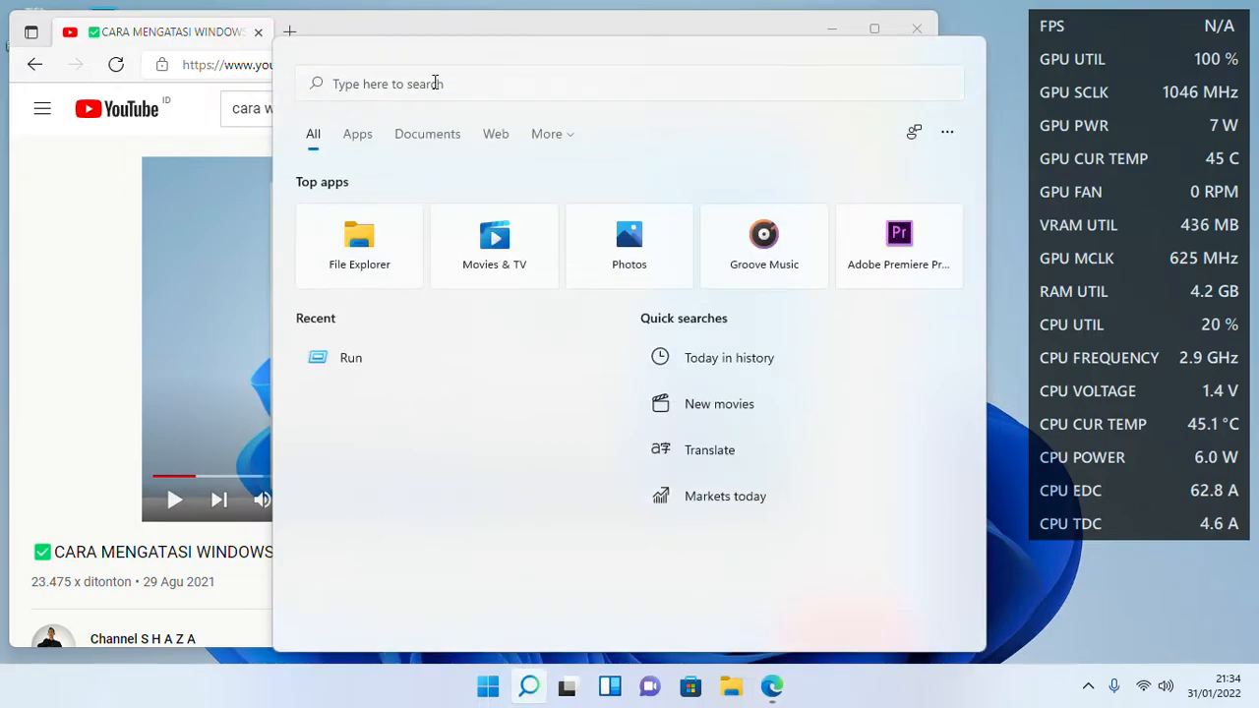
click(435, 83)
text(win)
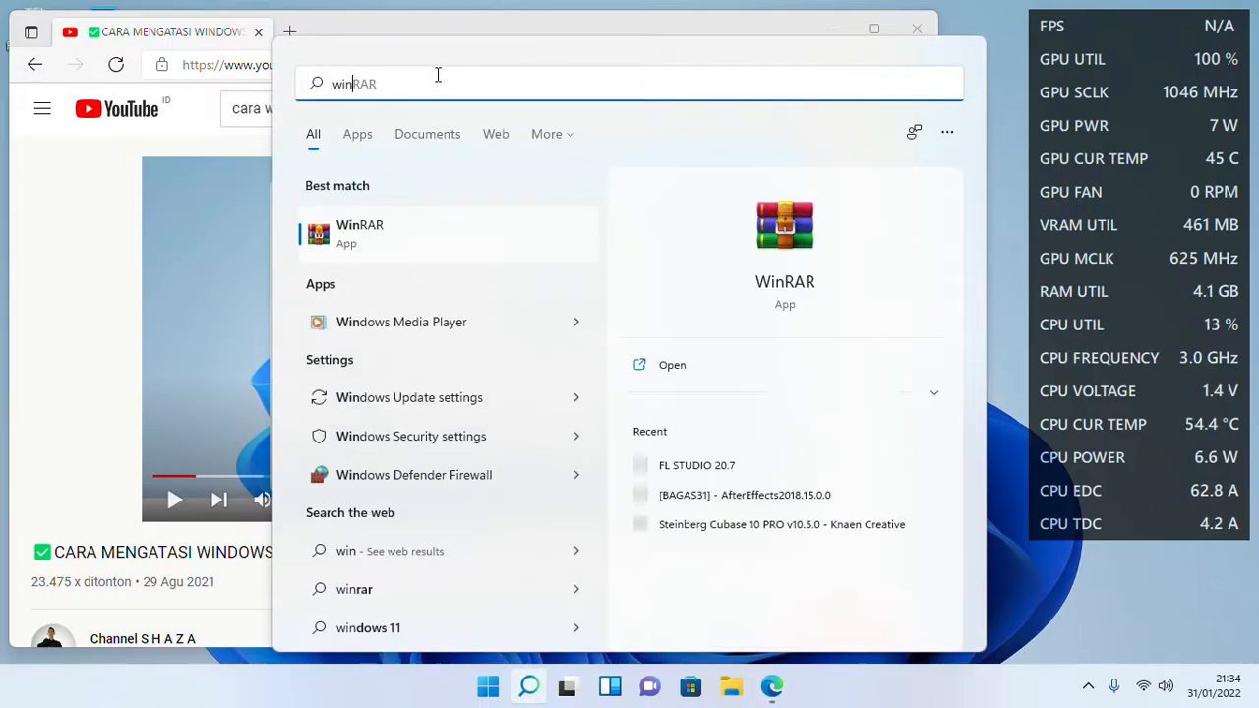
text(dows )
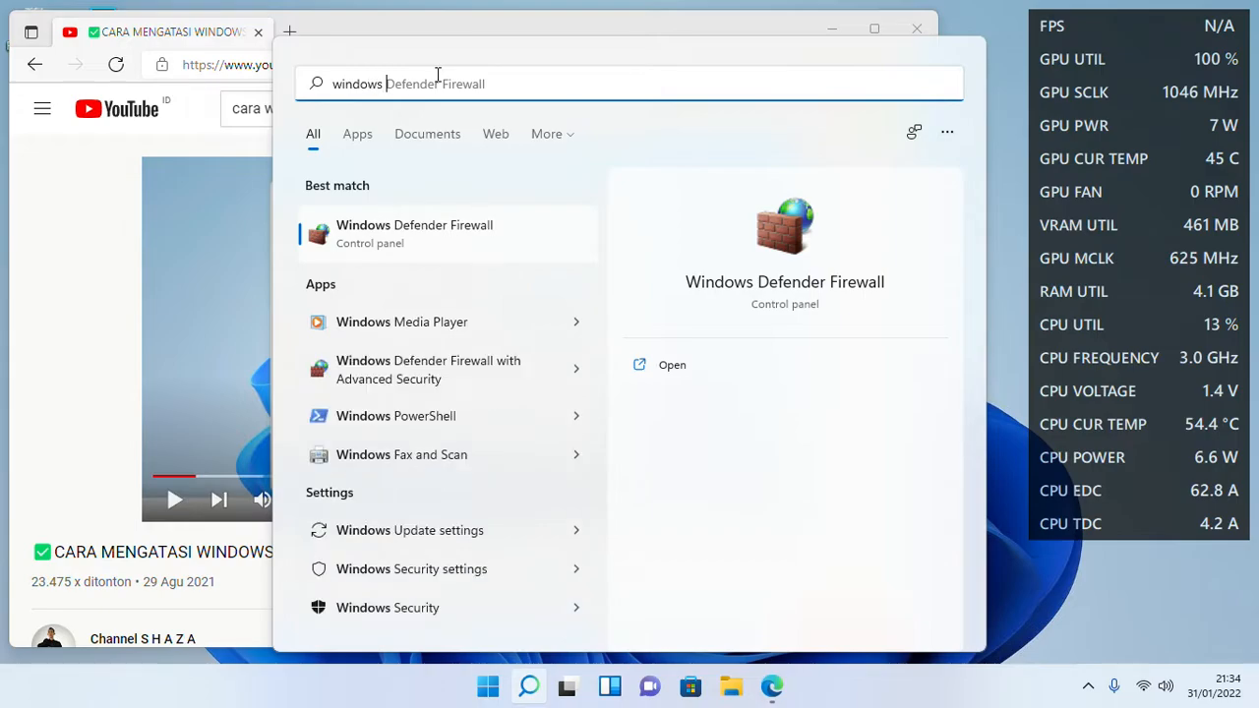
text(i)
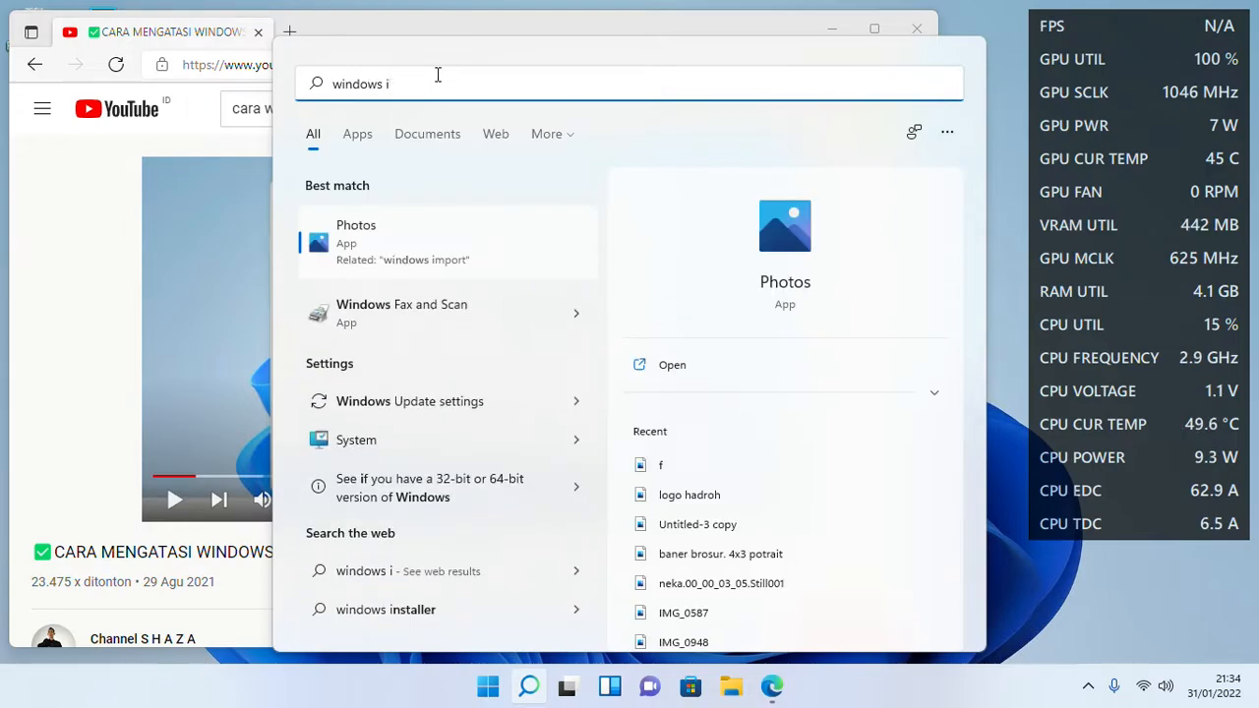
text(n)
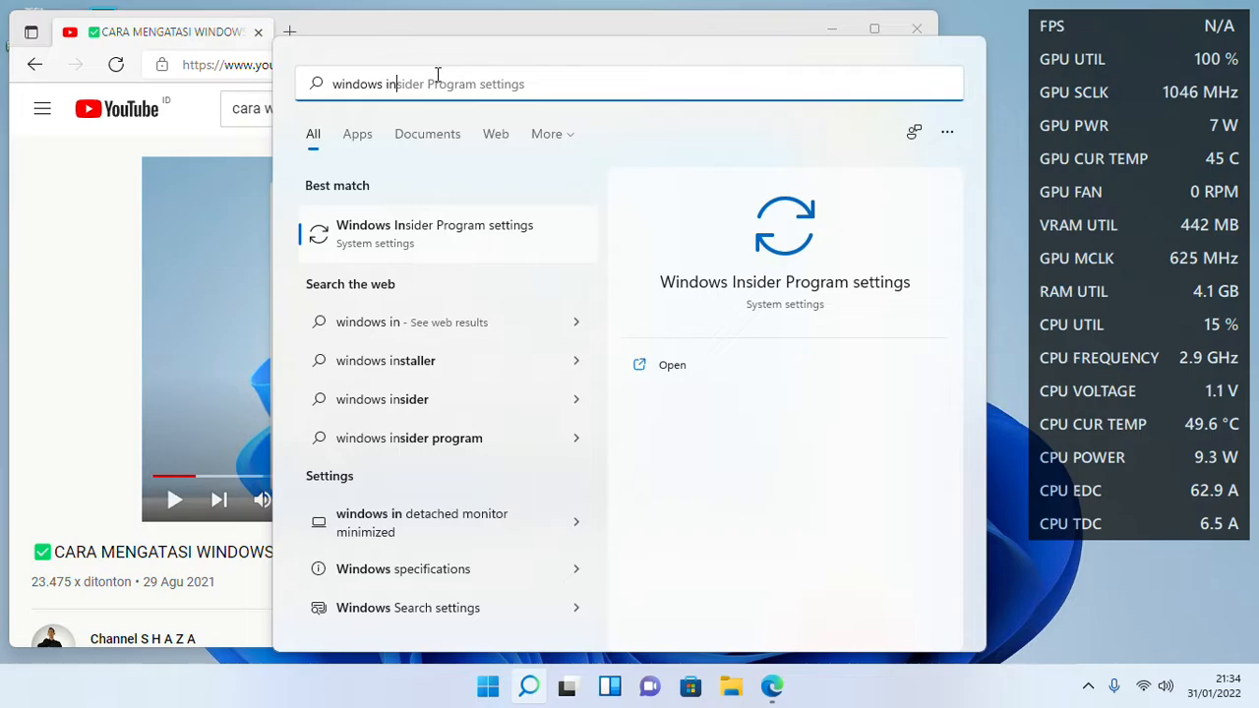
click(484, 229)
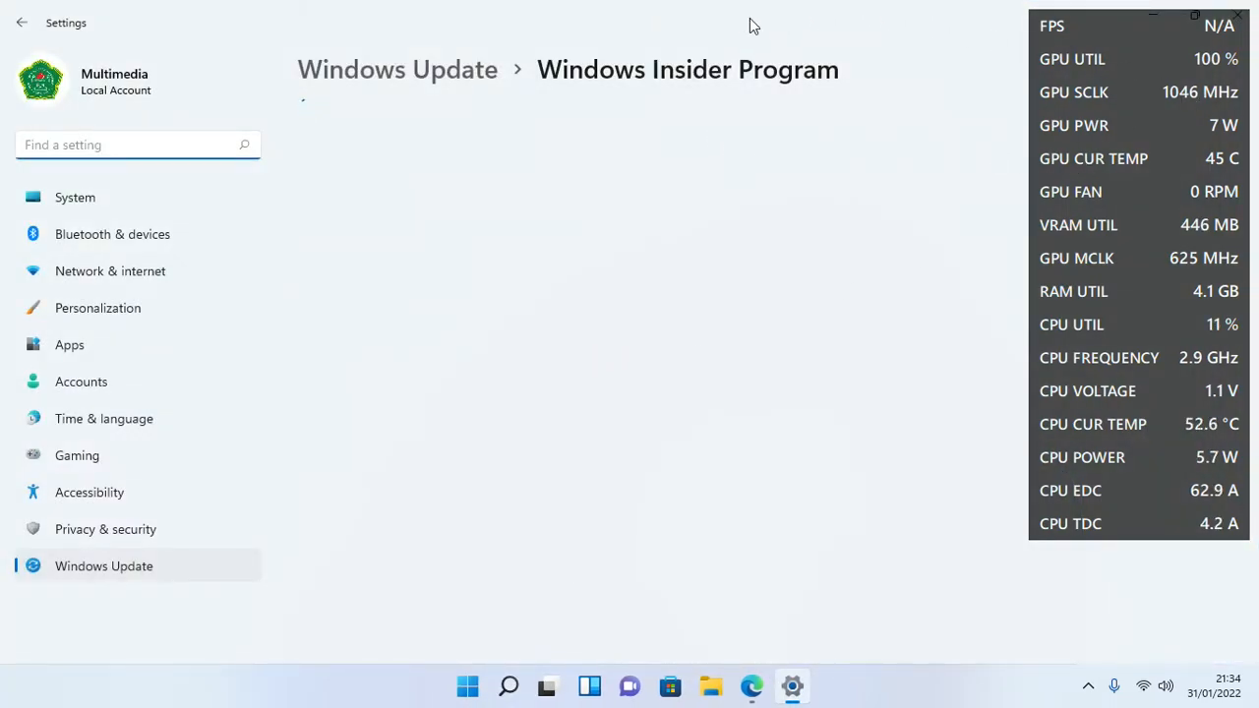
- Reopen Radeon Software from the hidden tray apps and set the performance tracking sampling interval to 0.25 seconds
click(1089, 687)
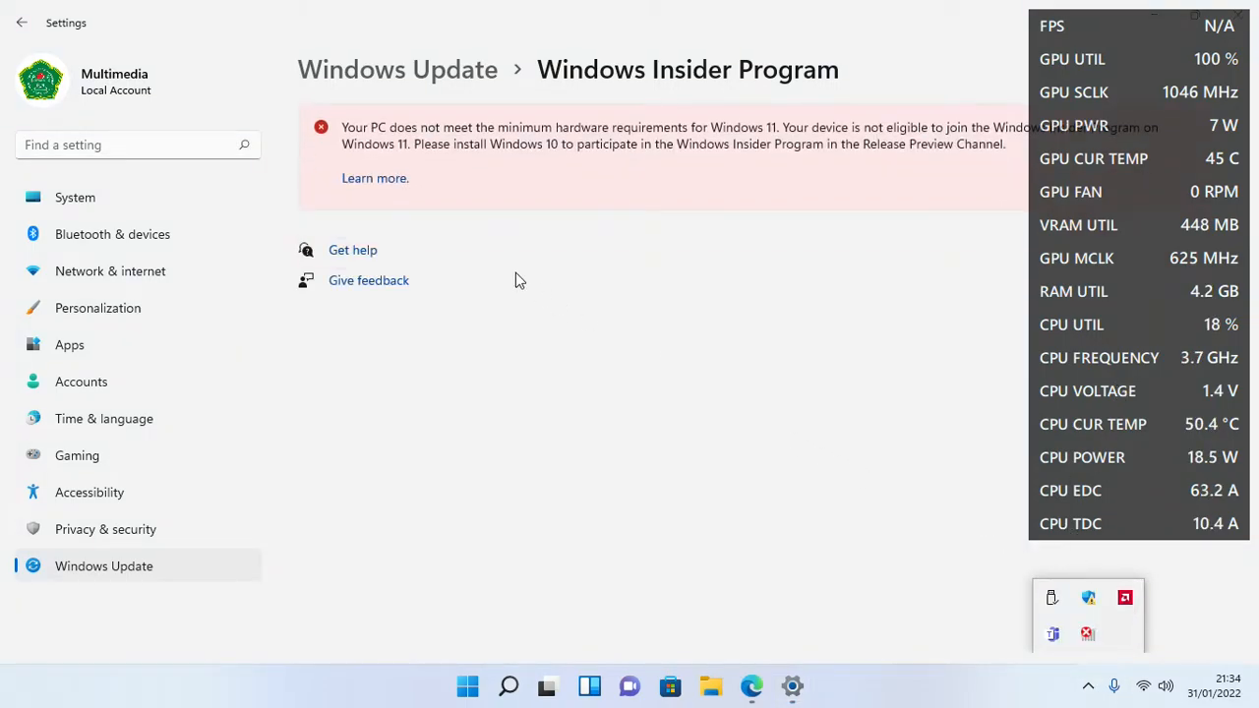
click(1126, 599)
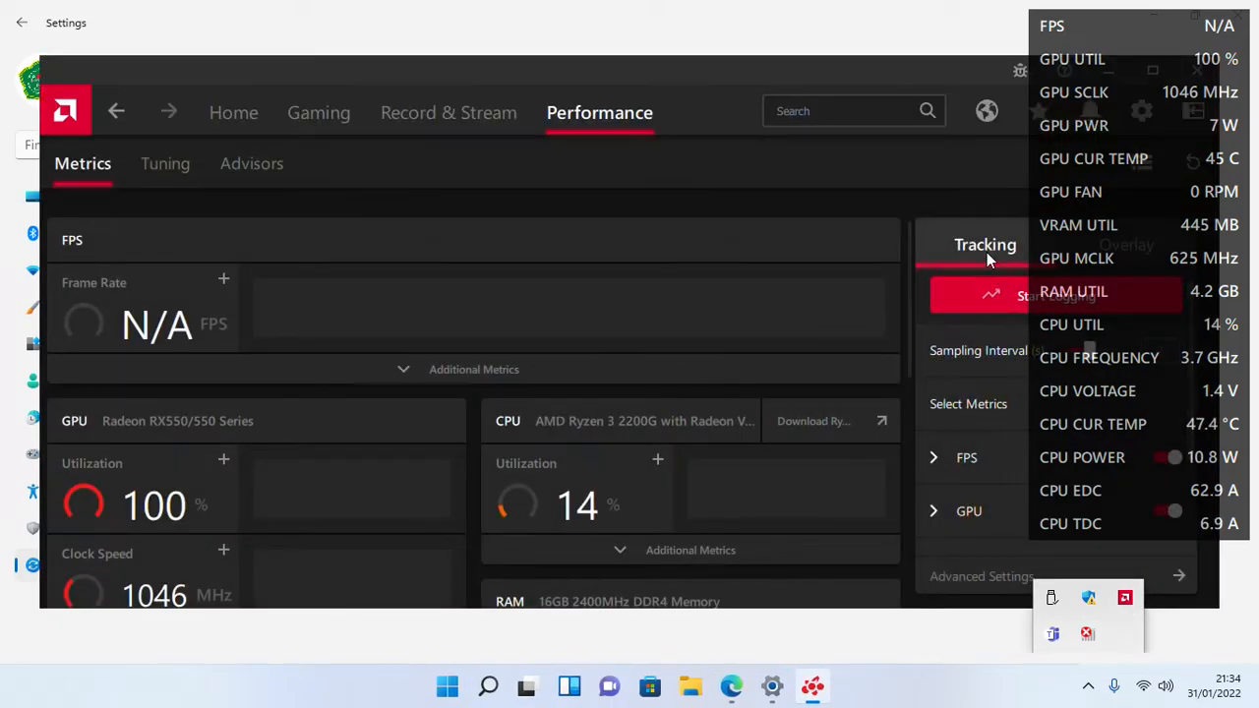
drag(817, 73, 457, 78)
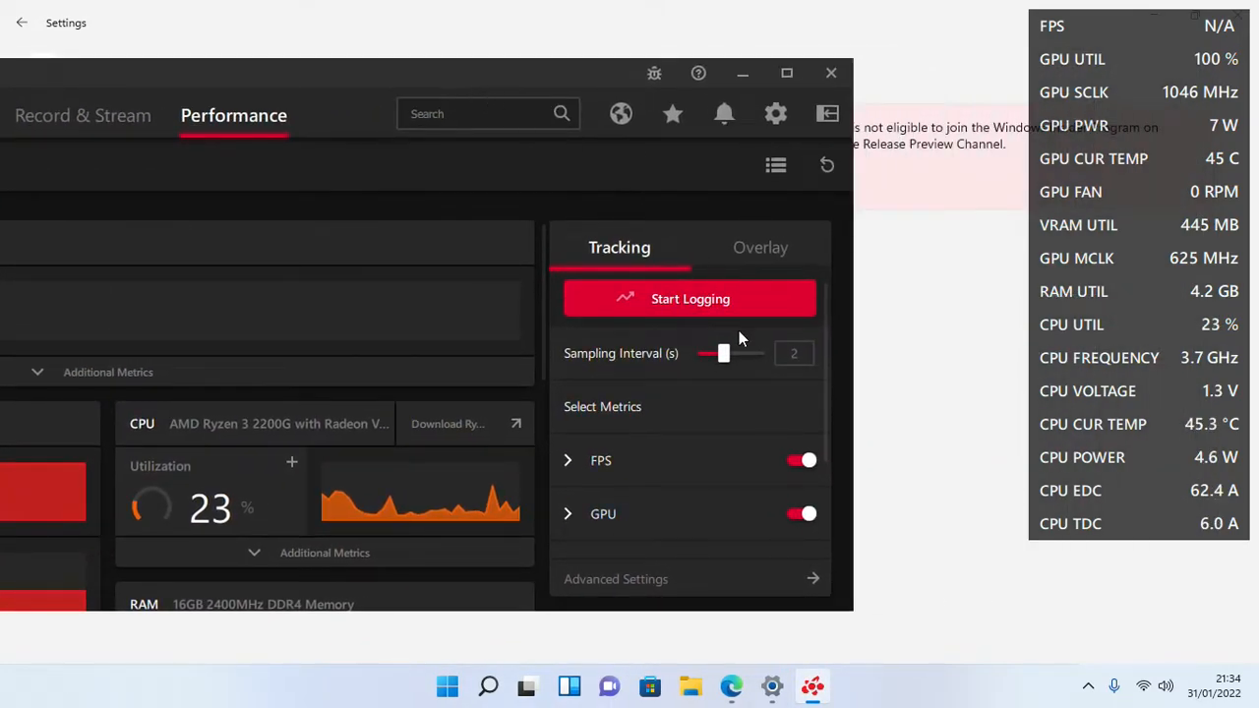
drag(723, 360, 706, 355)
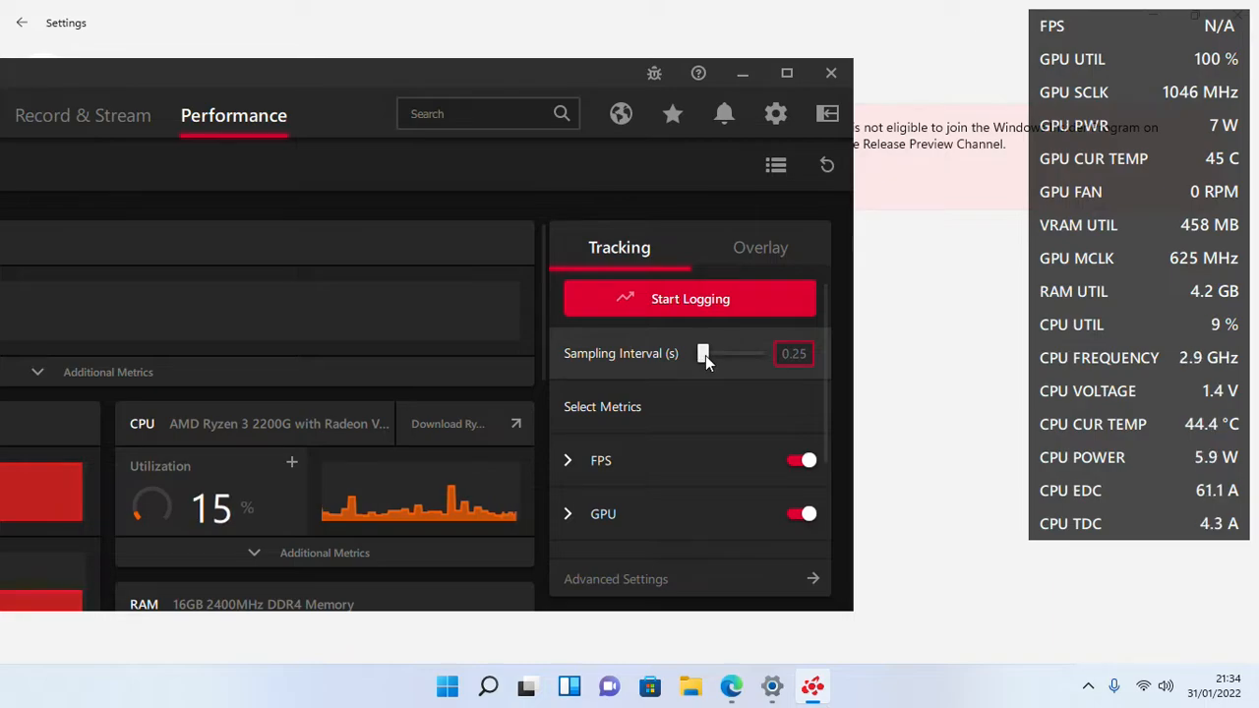
- Turn off the on-screen metrics overlay in Radeon's Overlay settings and reposition the window
click(777, 246)
click(795, 307)
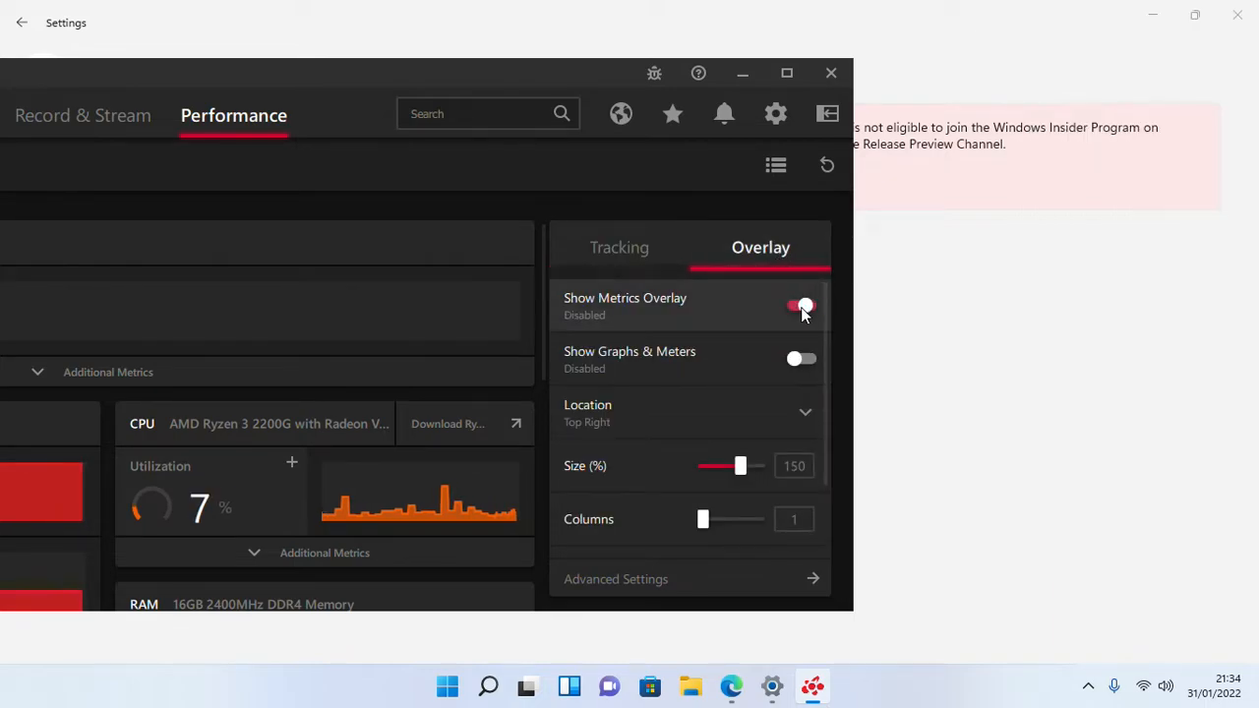
drag(556, 80, 789, 74)
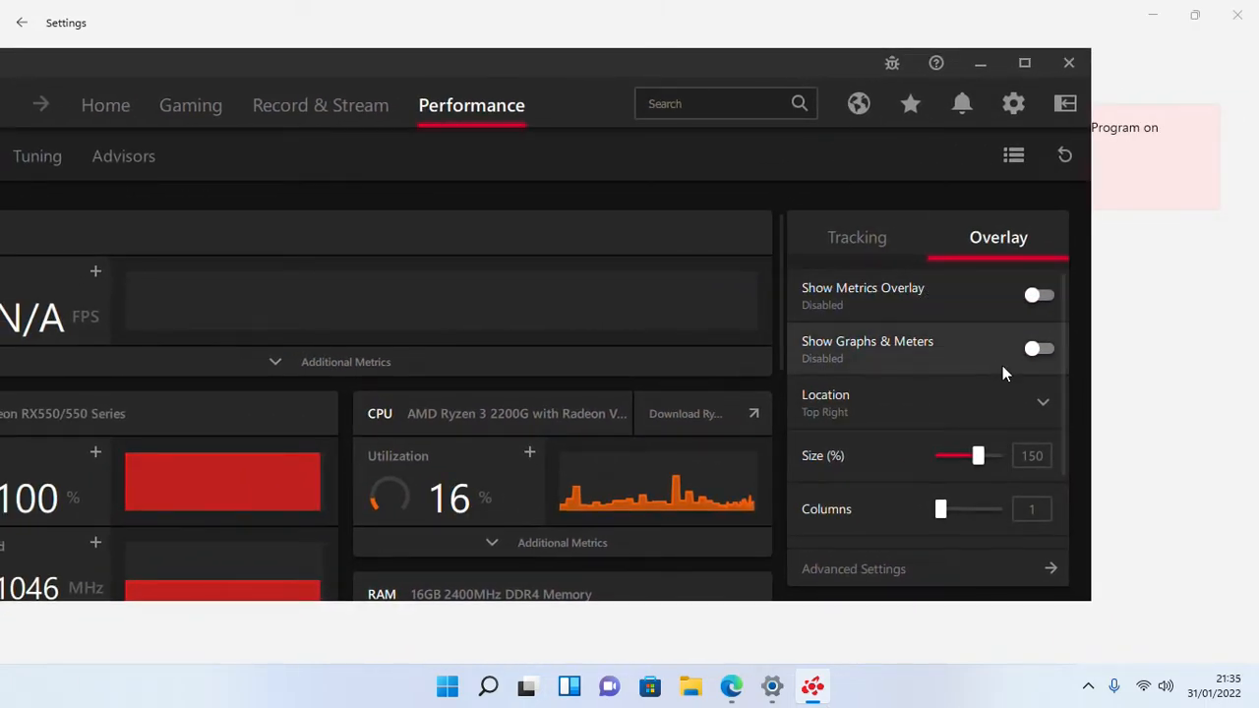
- Try Show Graphs & Meters, switch it back off, and close Radeon Software to return to Settings
click(1039, 354)
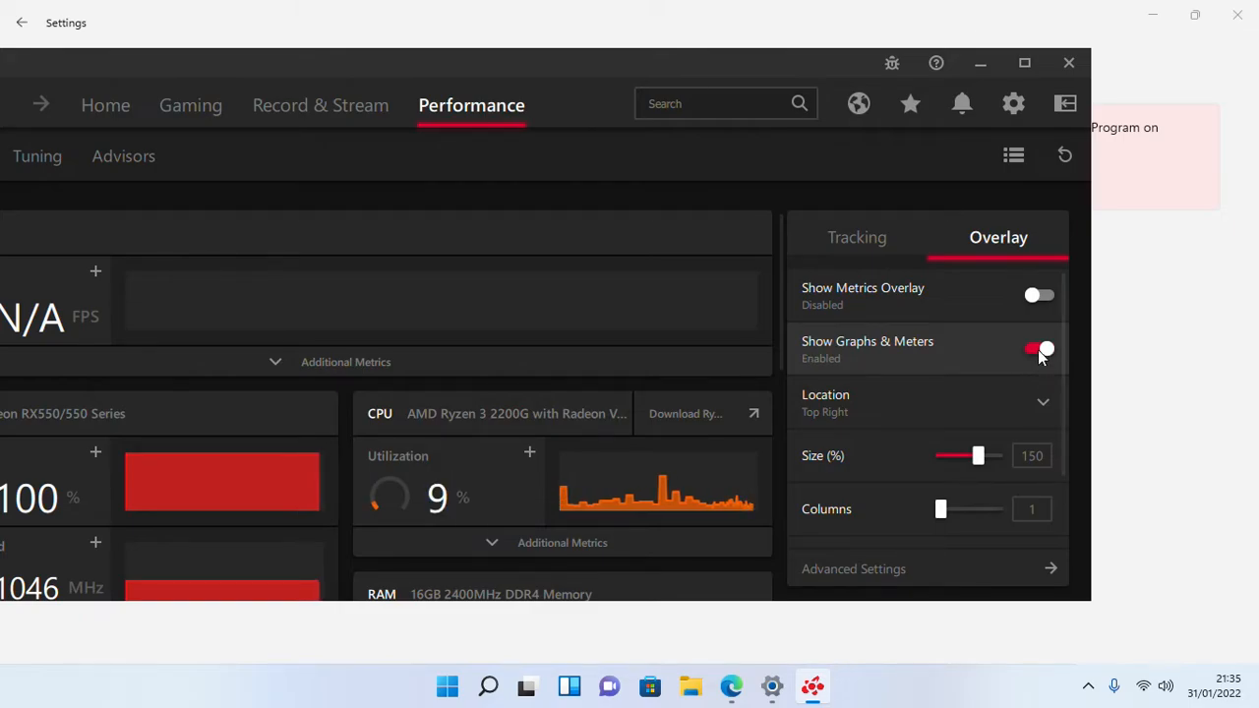
click(1041, 353)
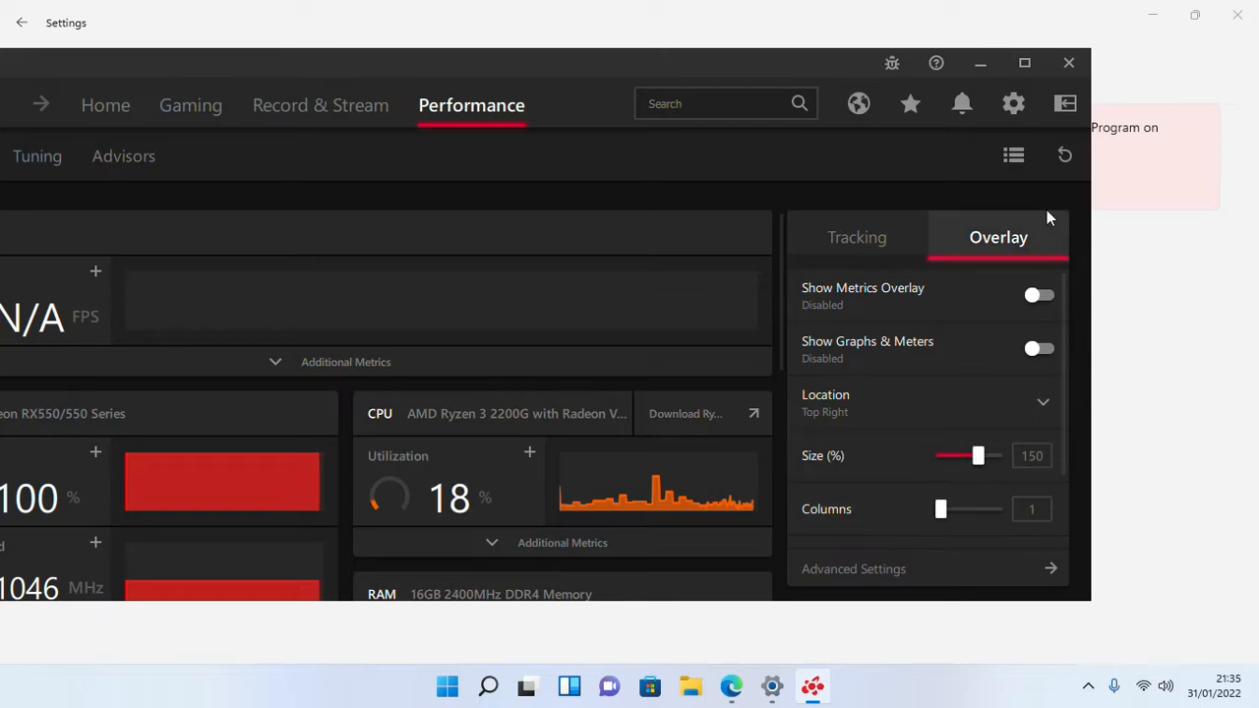
drag(792, 70, 761, 57)
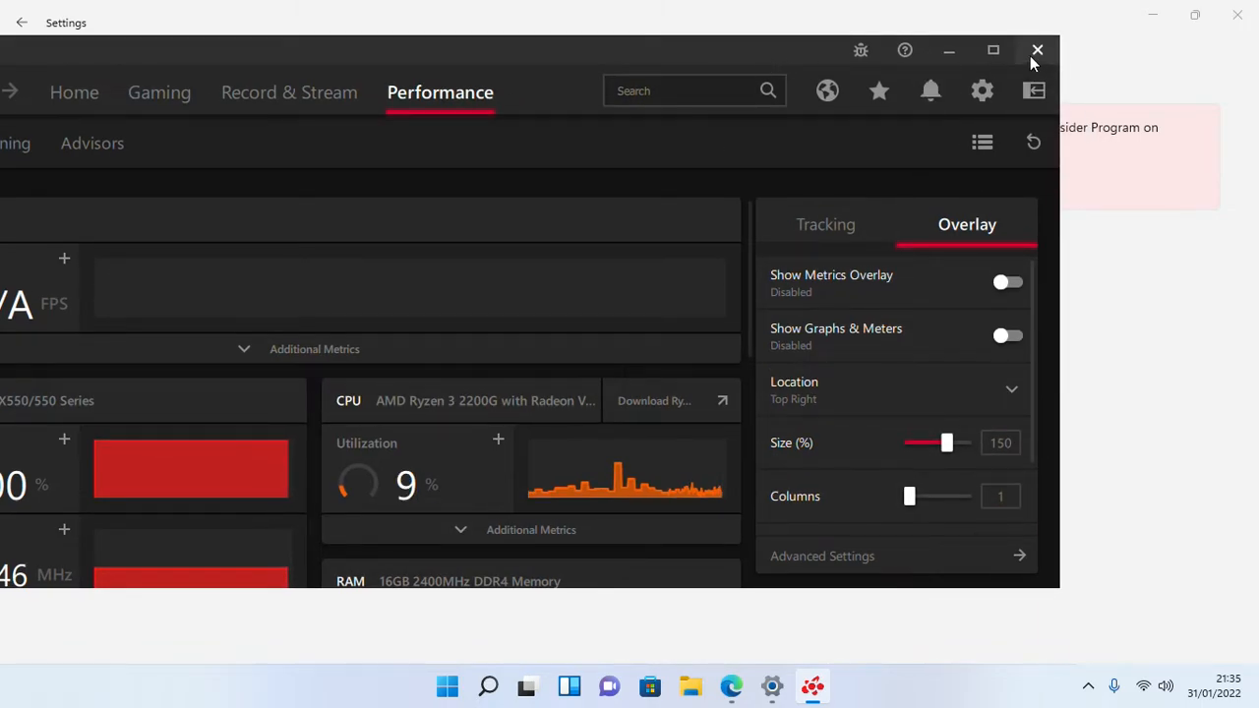
click(1037, 49)
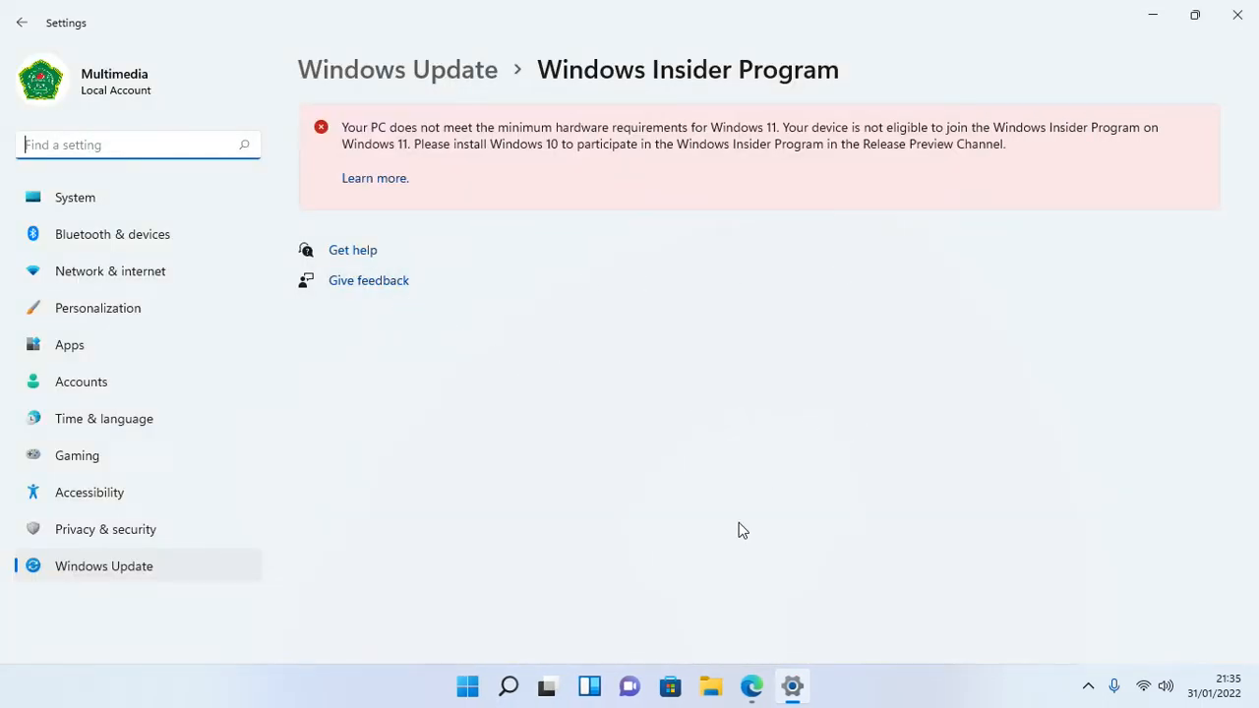
- Play the tutorial's Insider Program section in Edge and open the Learn more link from the Windows Insider Program settings
click(751, 687)
click(352, 351)
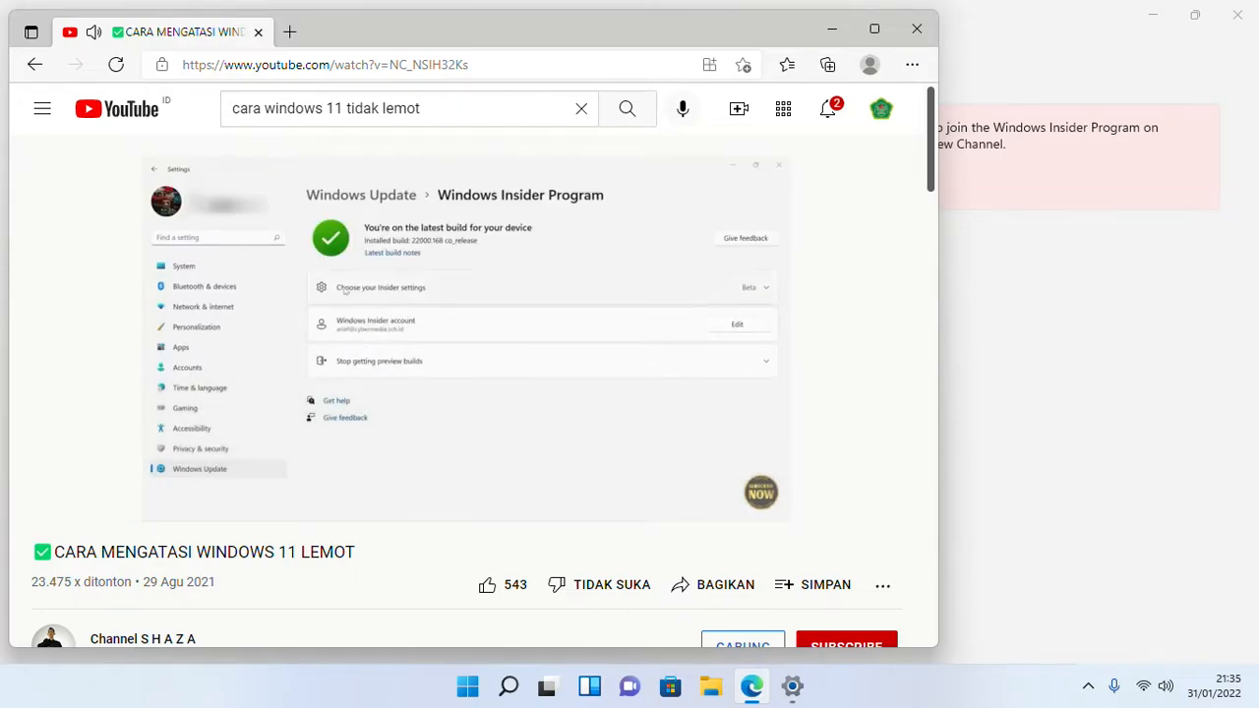
click(793, 686)
click(371, 179)
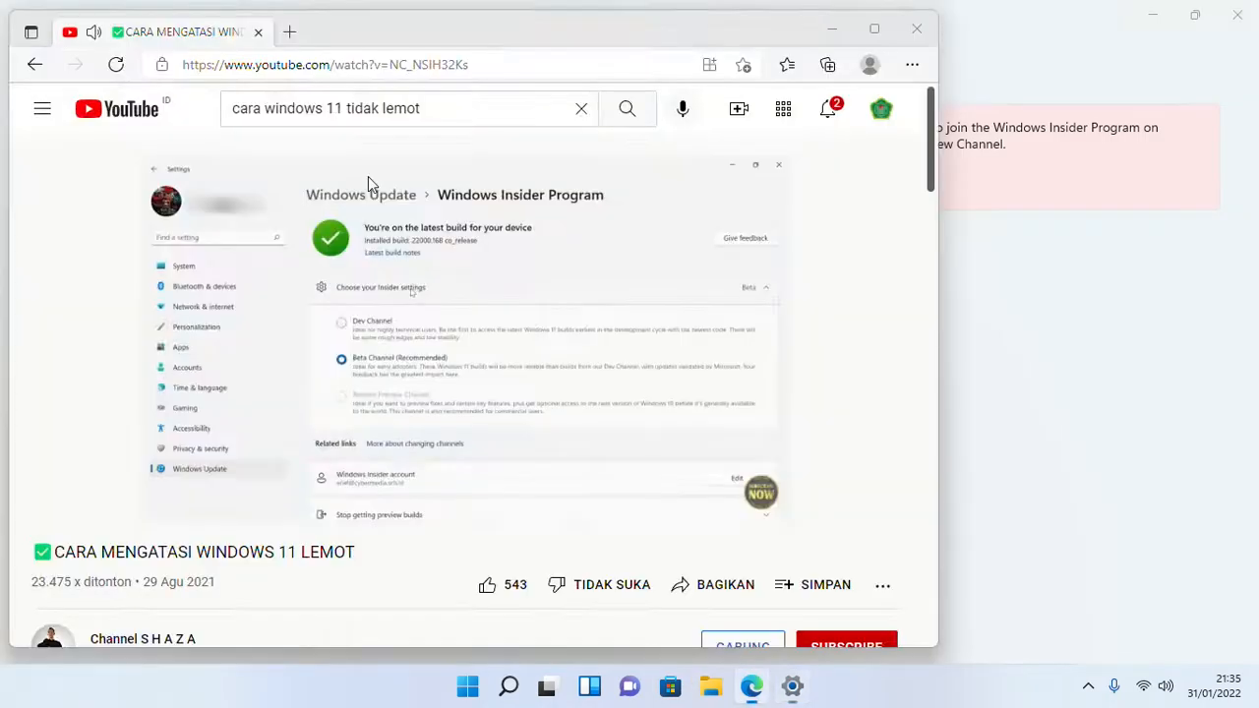
click(834, 41)
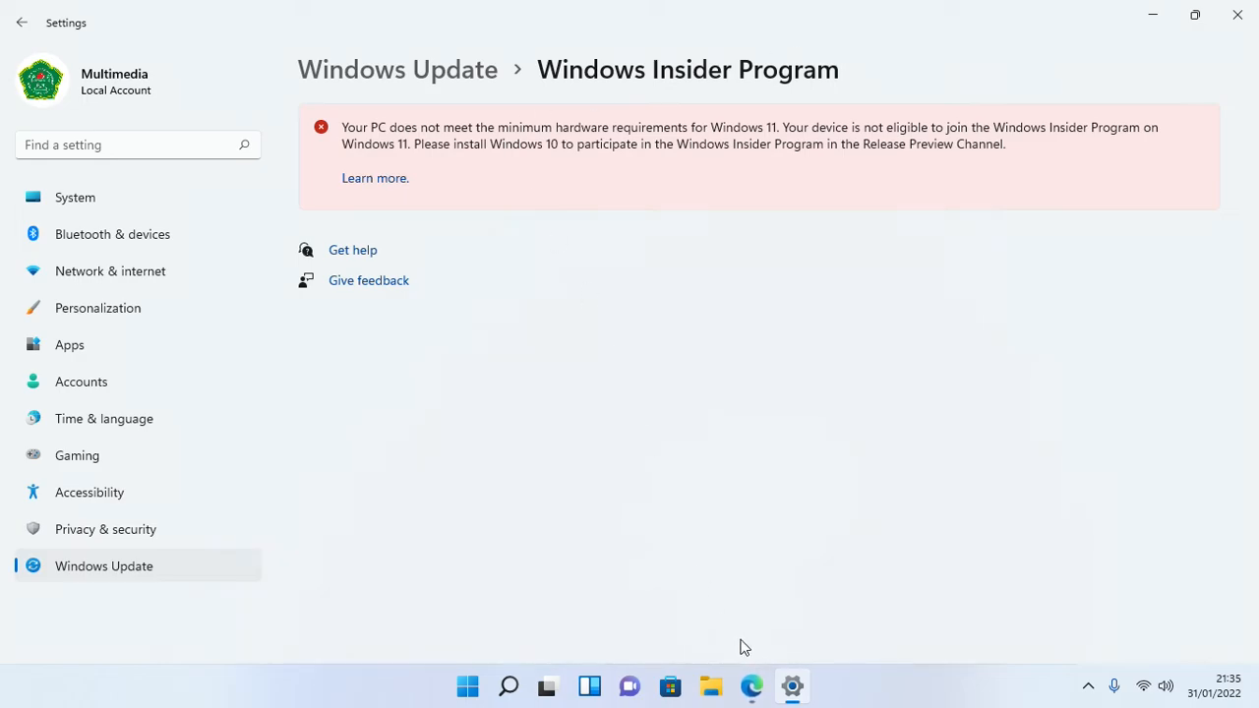
- Bring back the YouTube tutorial in Edge, pause it at 1:38, and return to the Windows Insider Program settings
click(751, 685)
click(183, 30)
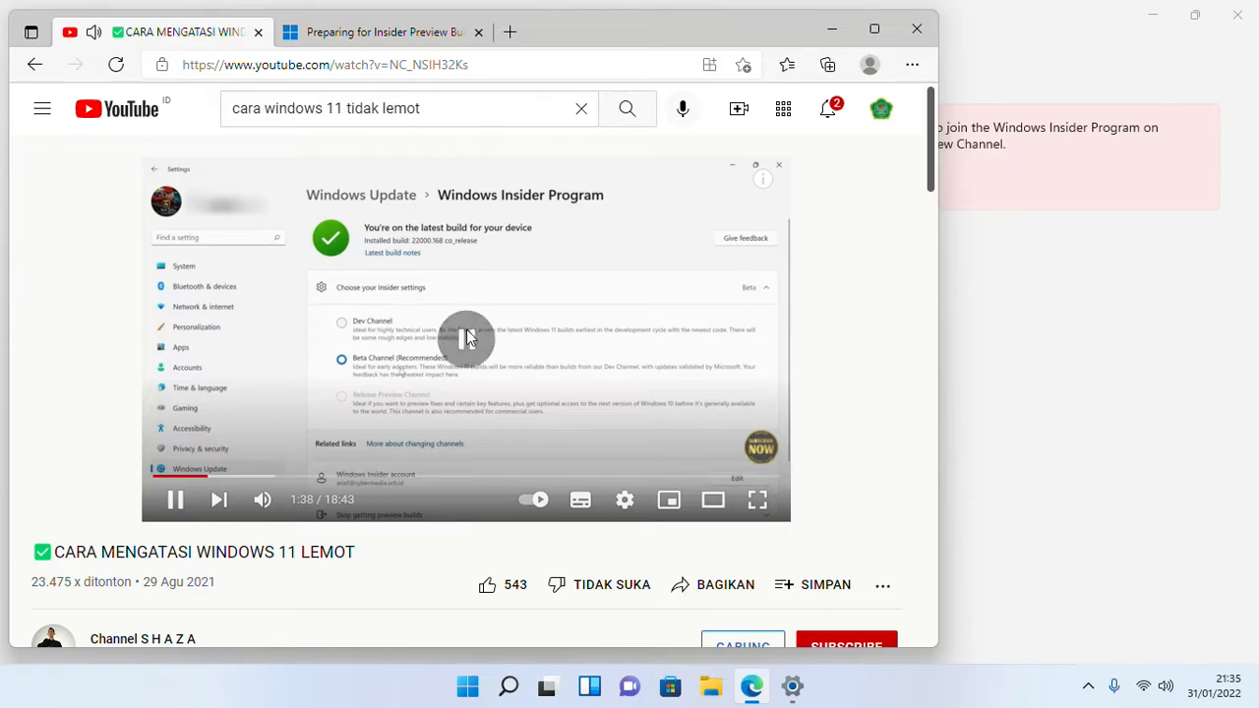
click(792, 686)
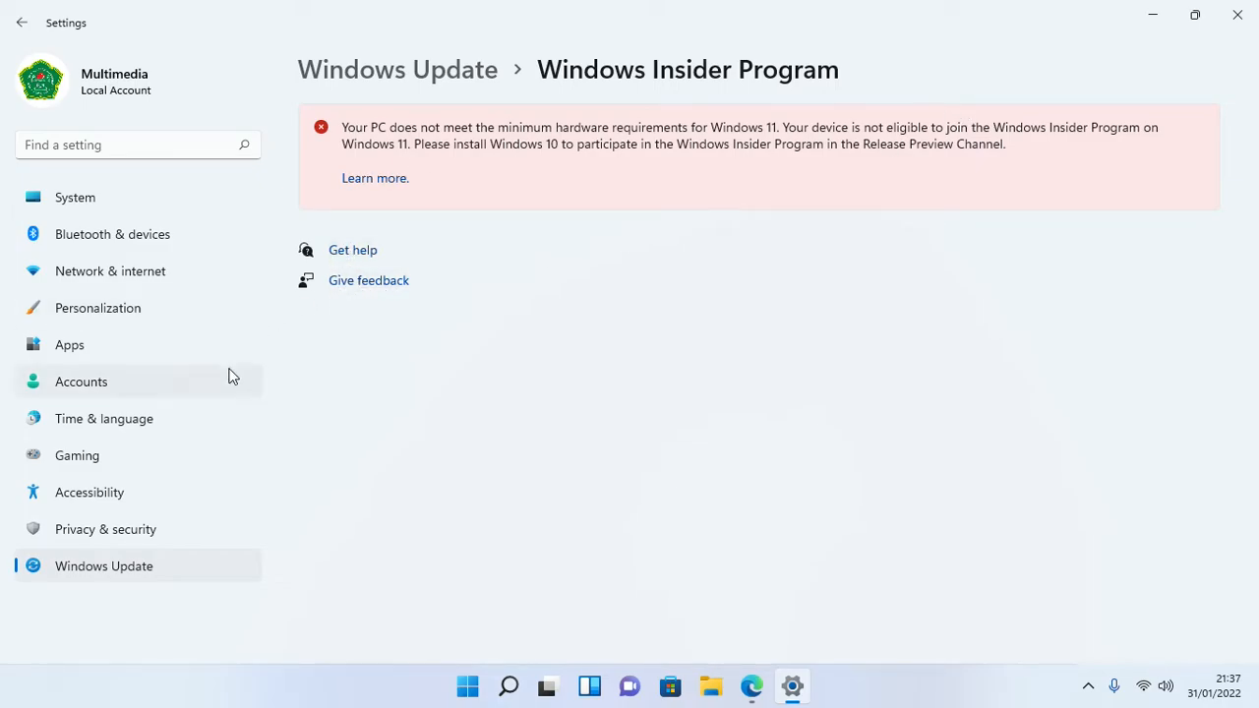
- Look through the Privacy & security, Accessibility and Gaming settings and open the Advanced options of Windows Update
click(158, 529)
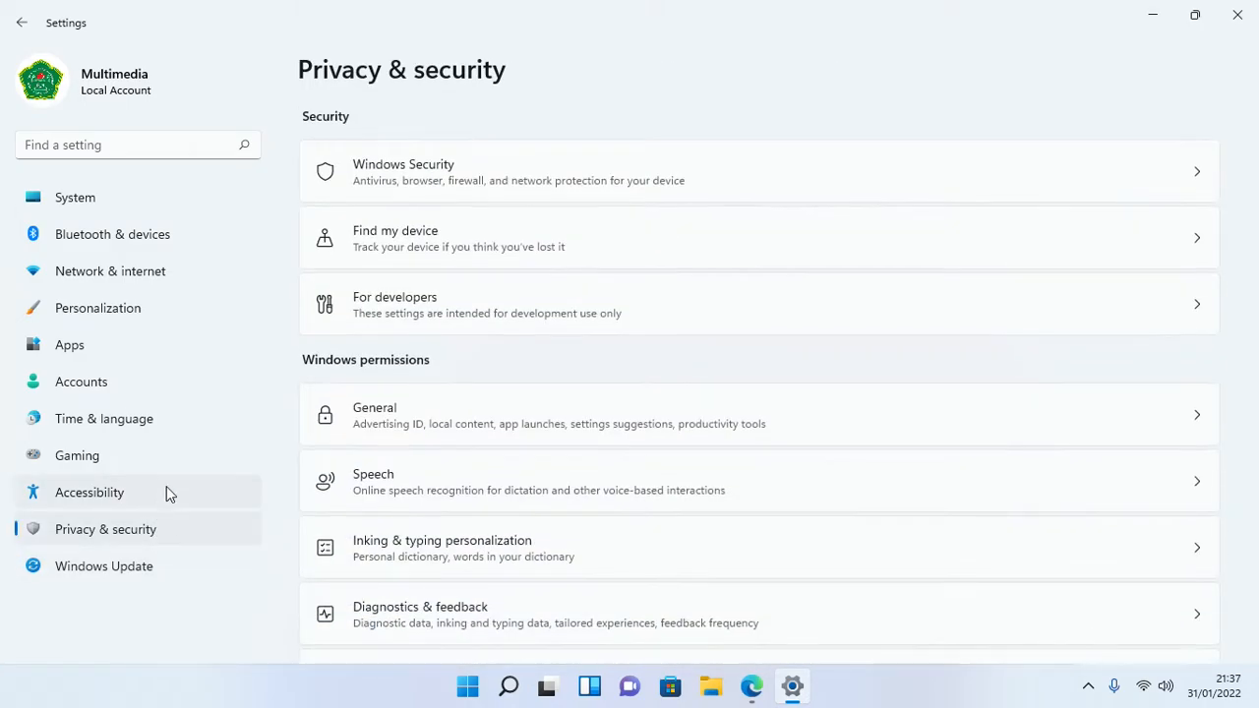
click(141, 492)
click(146, 450)
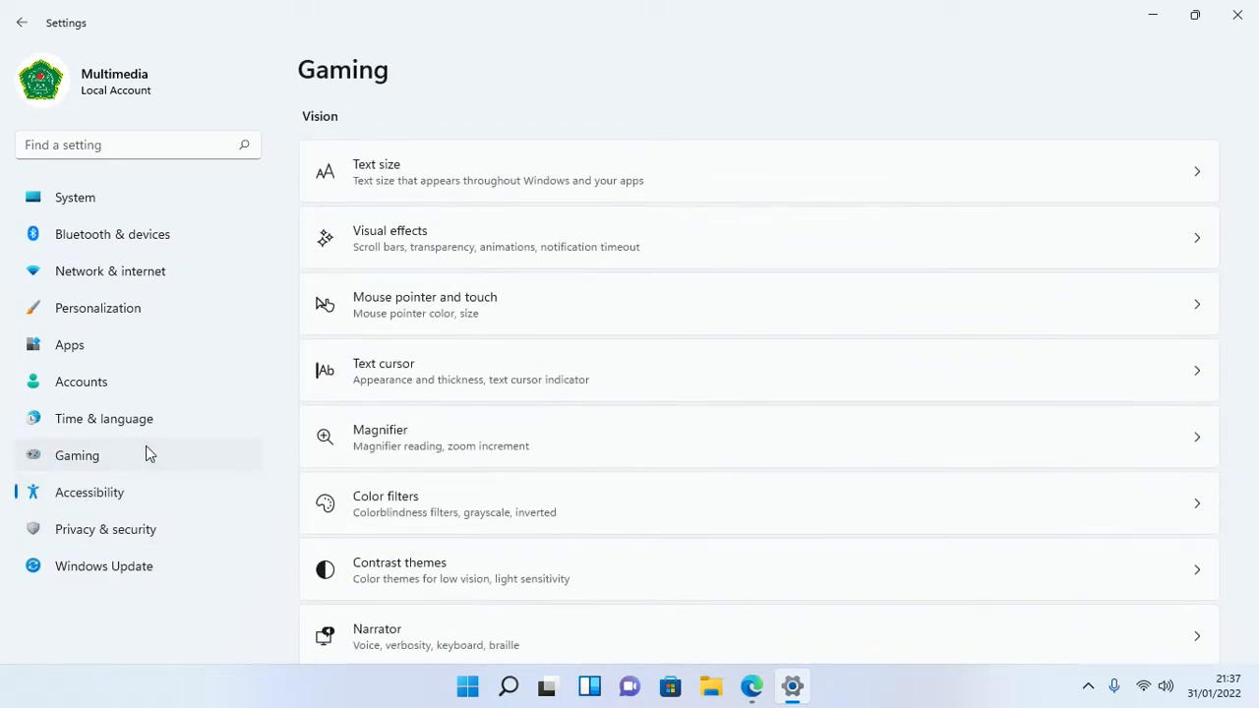
click(140, 527)
click(135, 561)
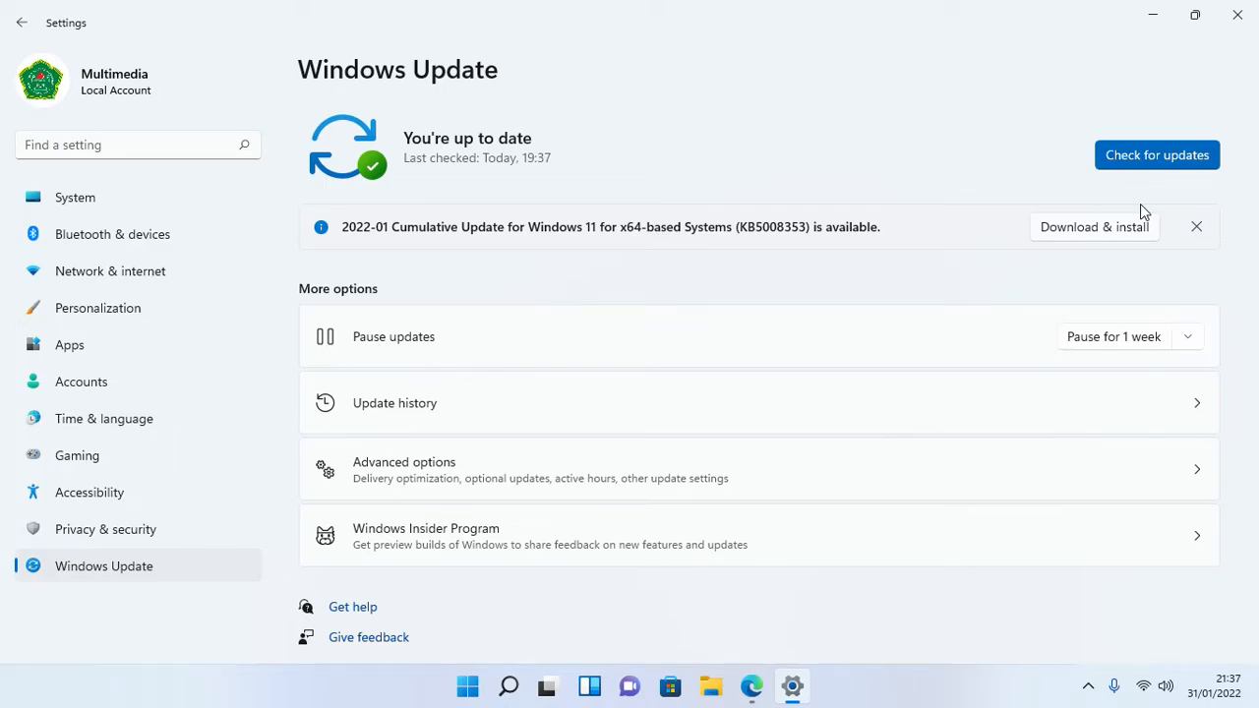
click(625, 475)
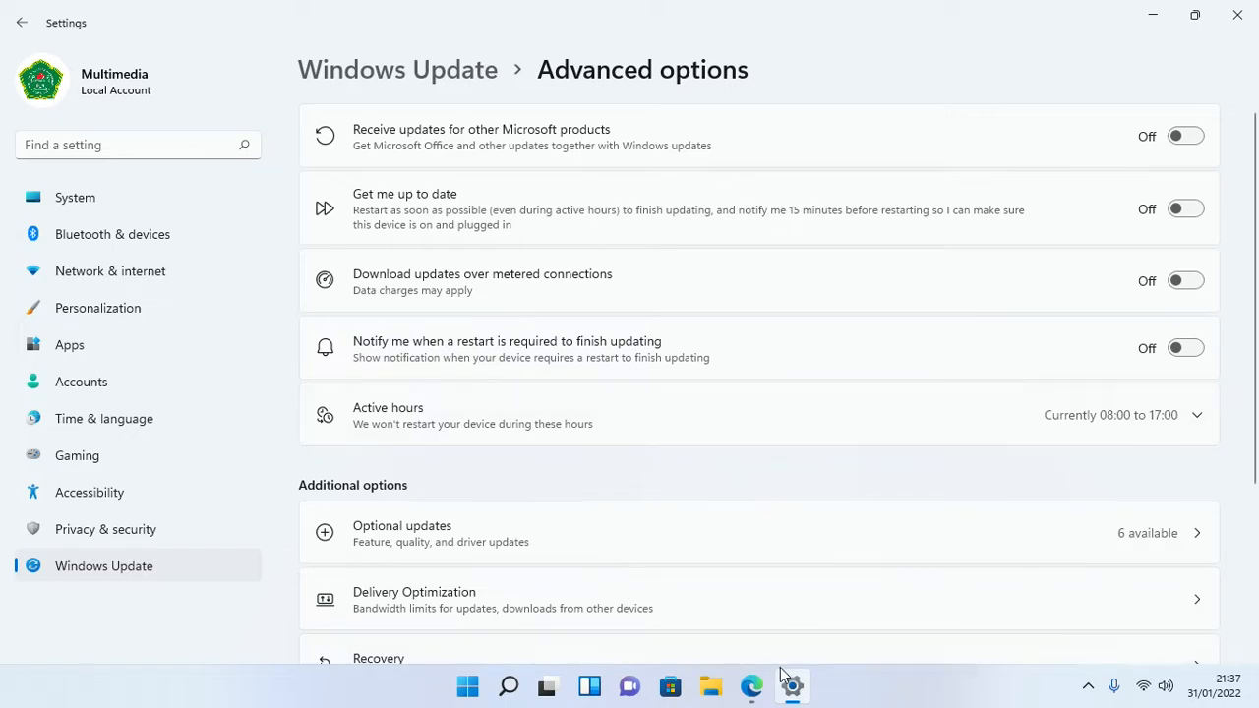
- Switch to Edge, rewind the tutorial in three 5-second jumps to rewatch the Insider settings part, and pause it
click(752, 686)
click(484, 312)
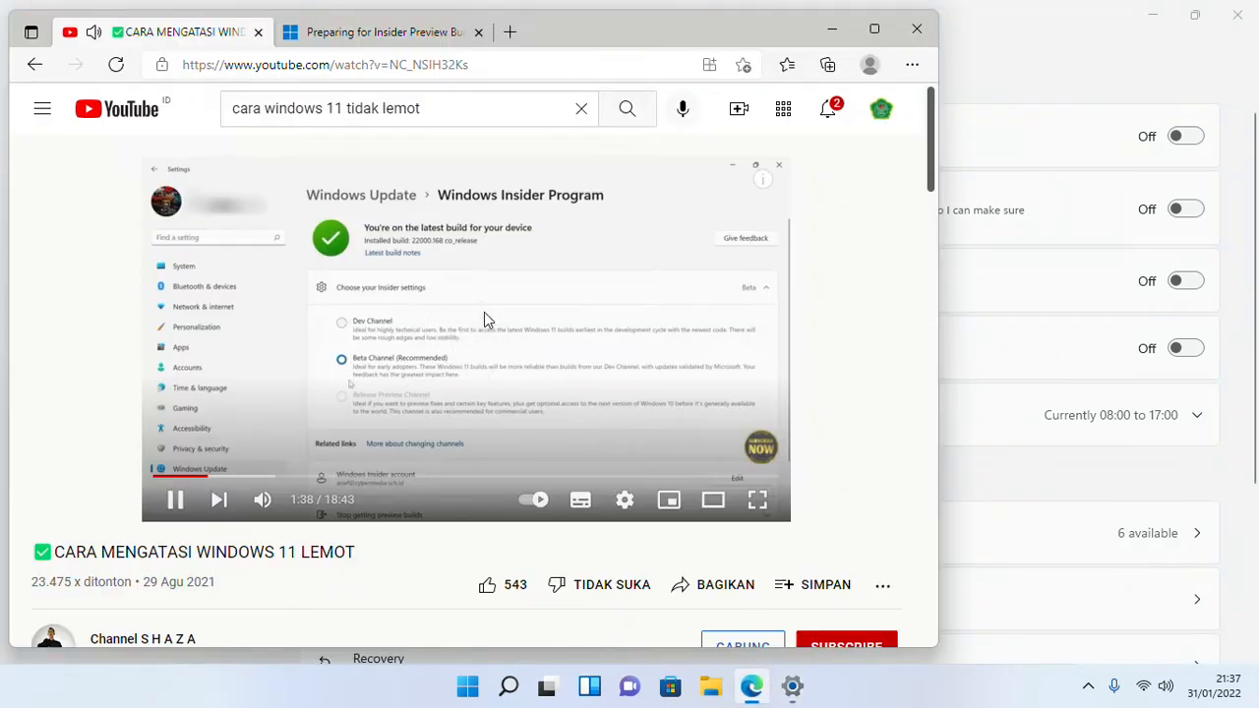
key(Left)
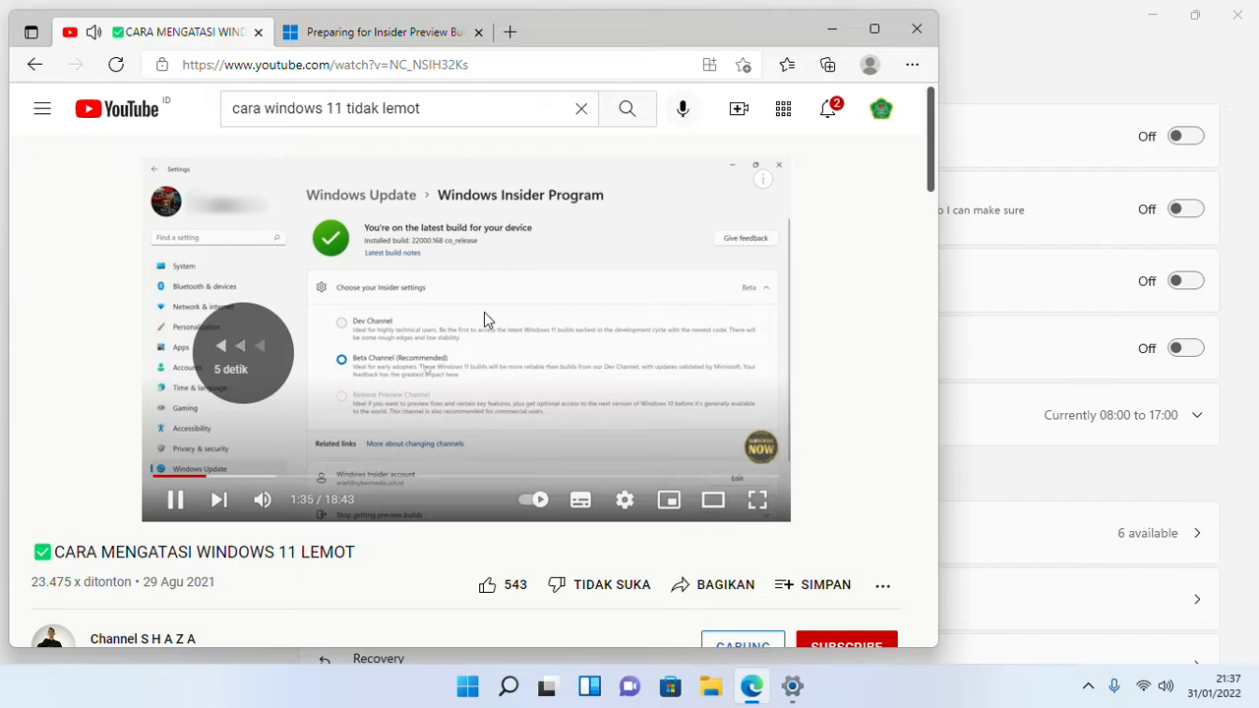
key(Left)
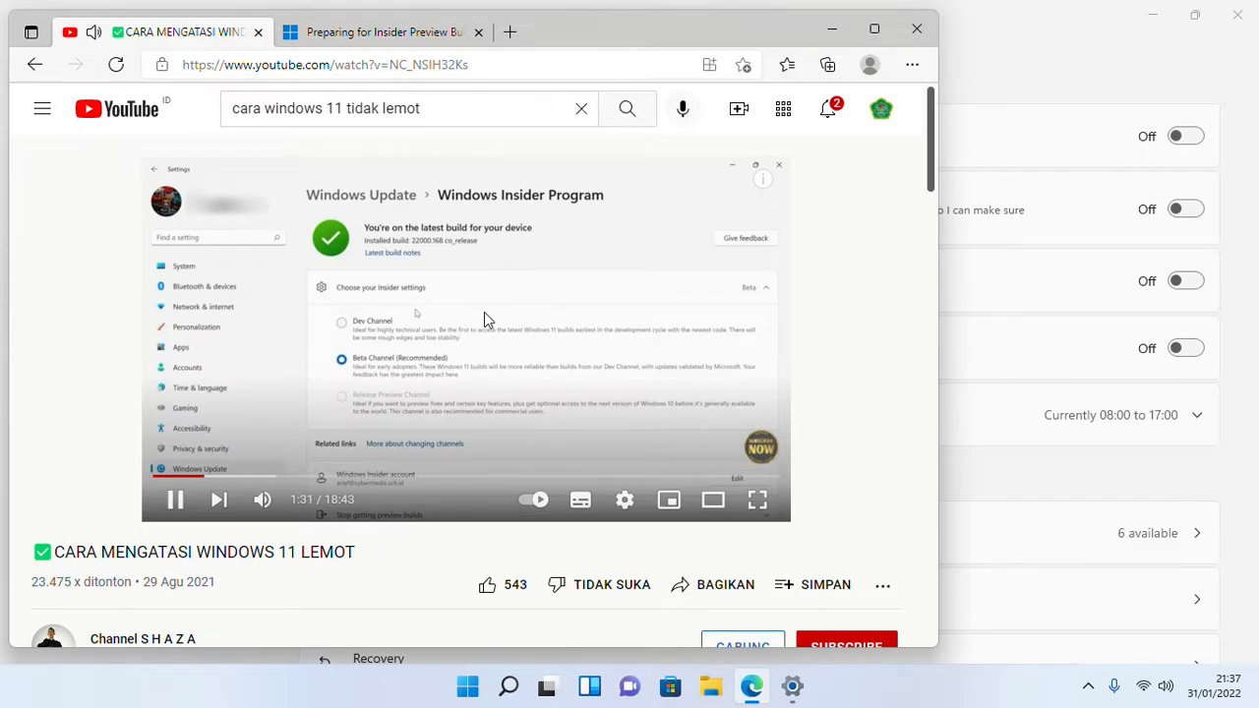
key(Left)
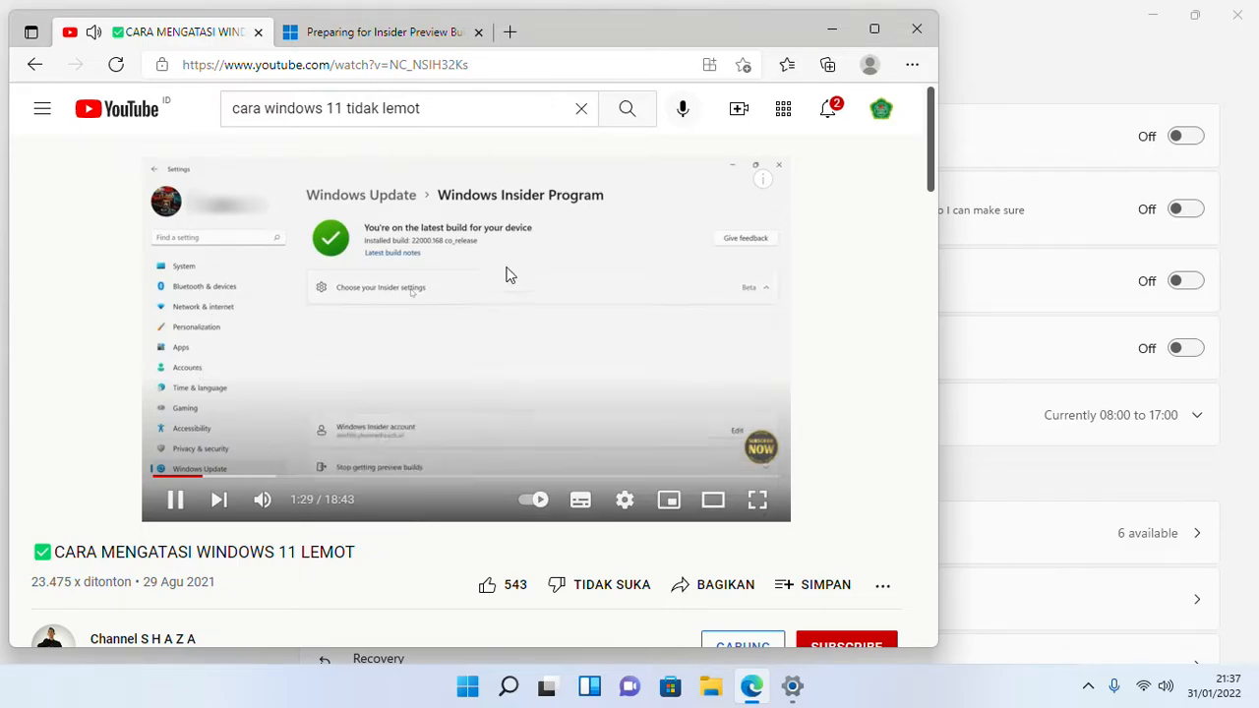
click(577, 340)
- Return to Settings, leave the Advanced options, and open Windows Insider Program under Windows Update
click(793, 686)
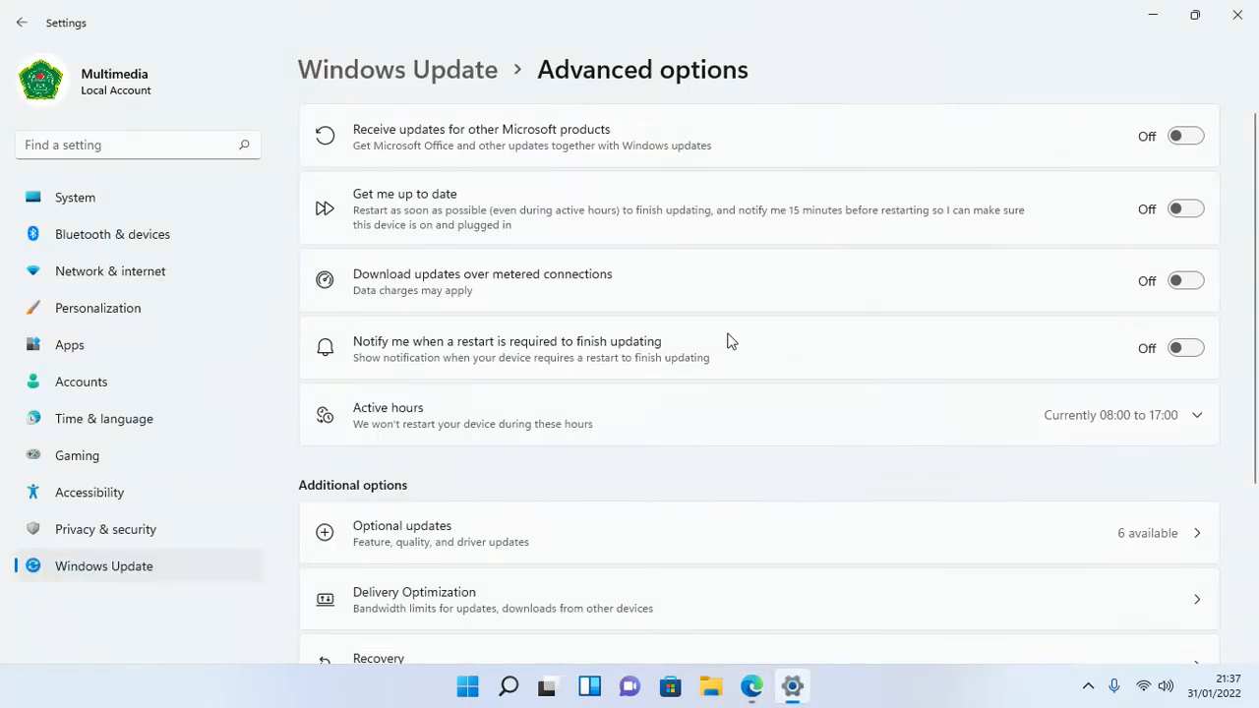
click(22, 24)
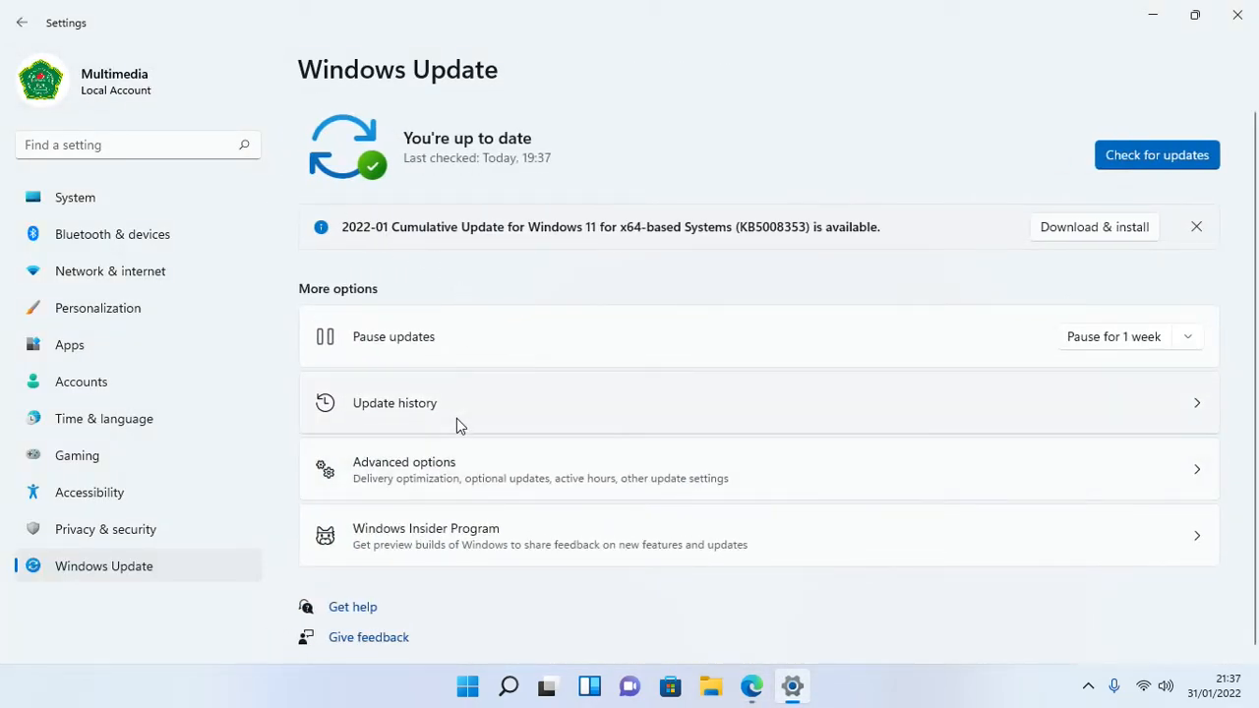
click(479, 540)
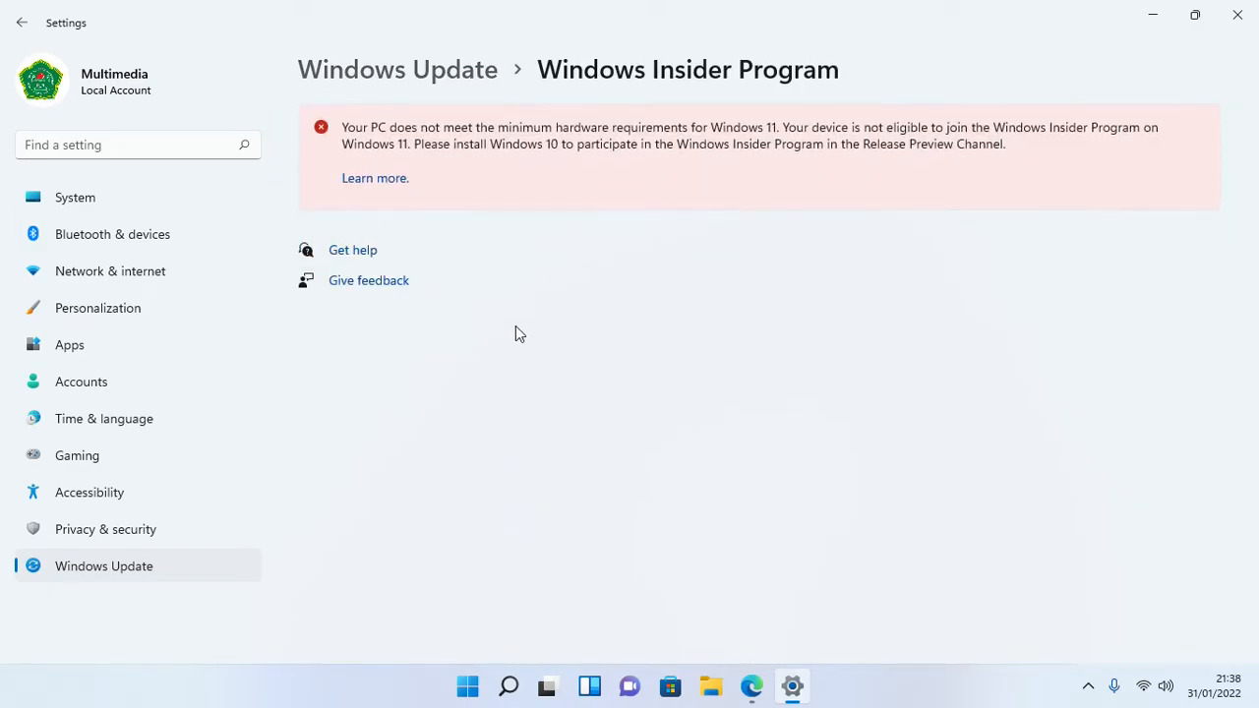
- Go back to Windows Update, view the available pause durations without choosing one, and check for updates
click(22, 22)
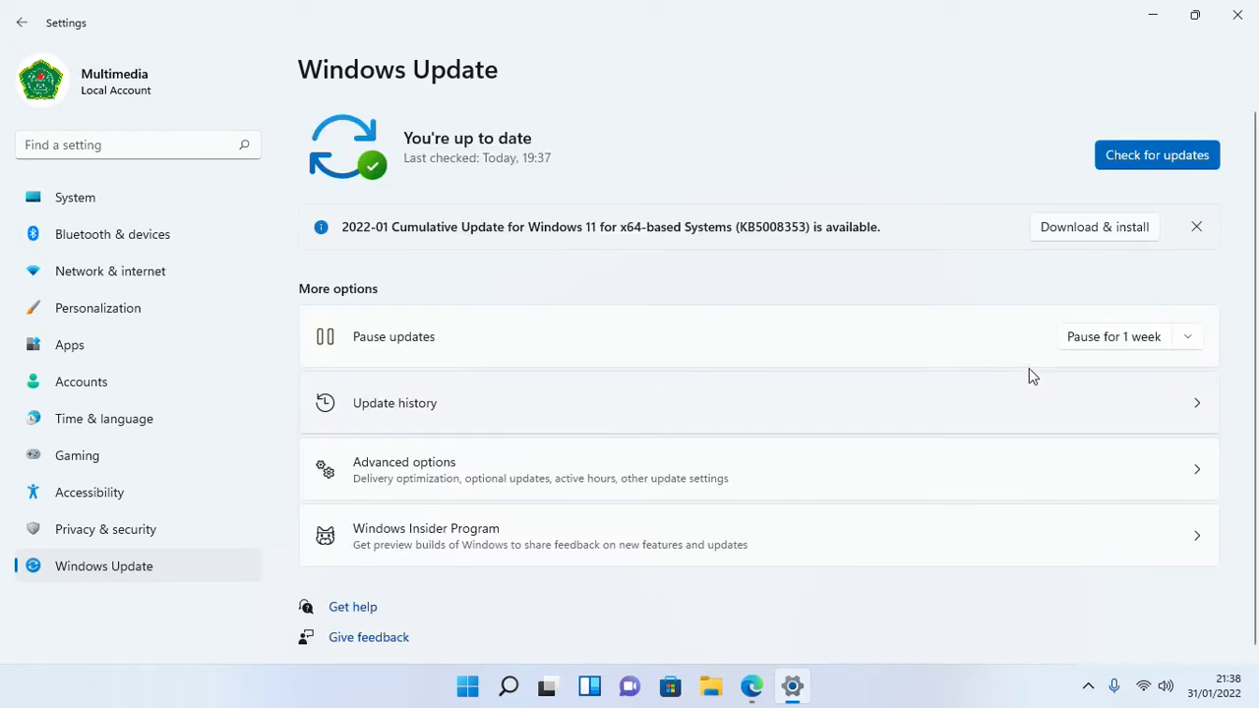
click(1183, 339)
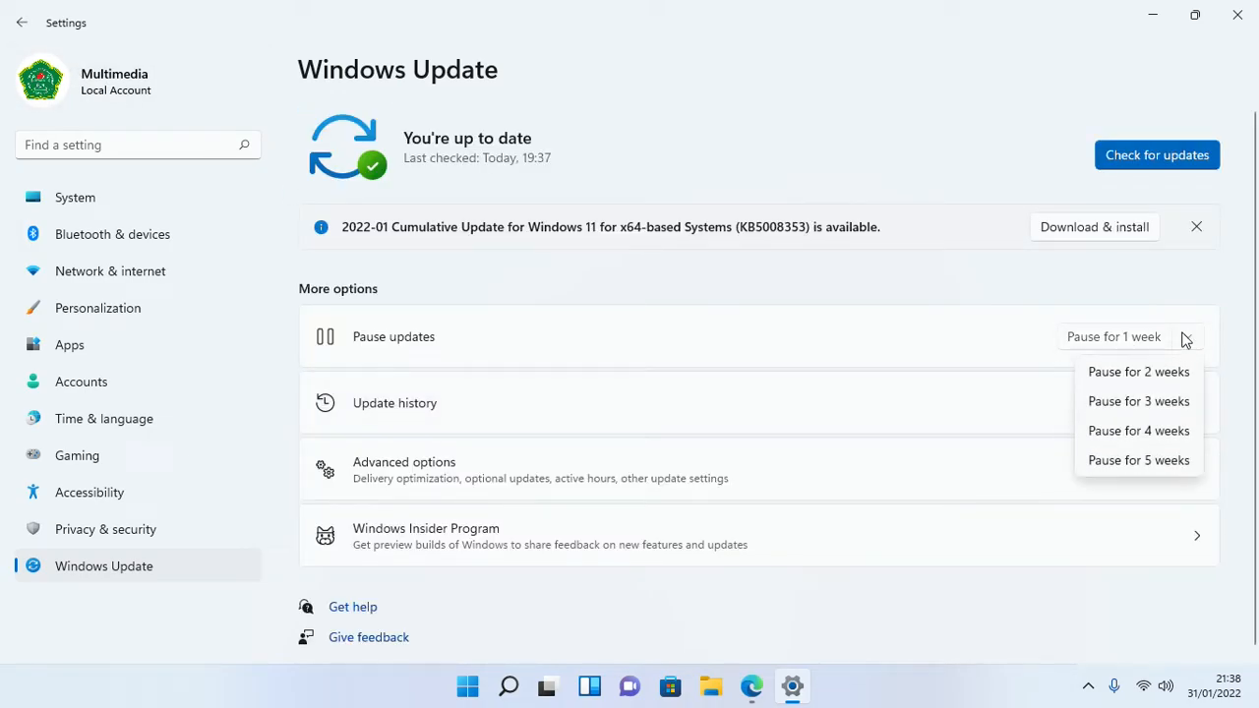
click(907, 318)
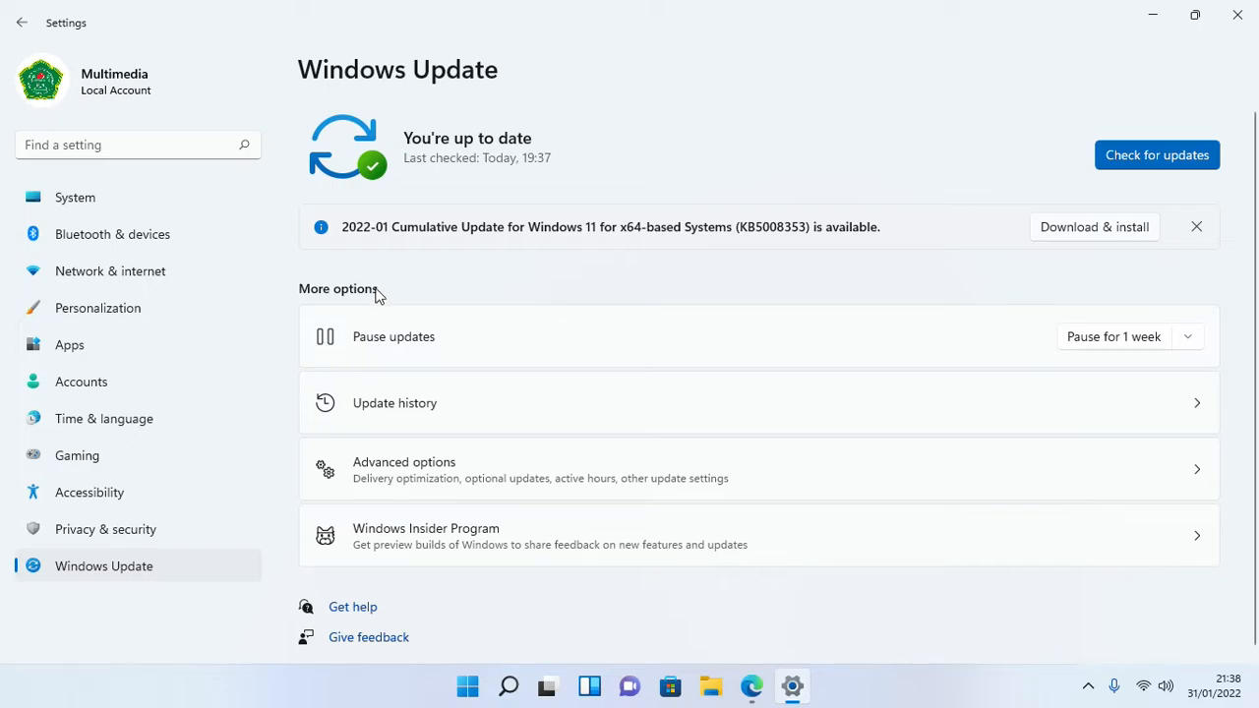
click(1155, 156)
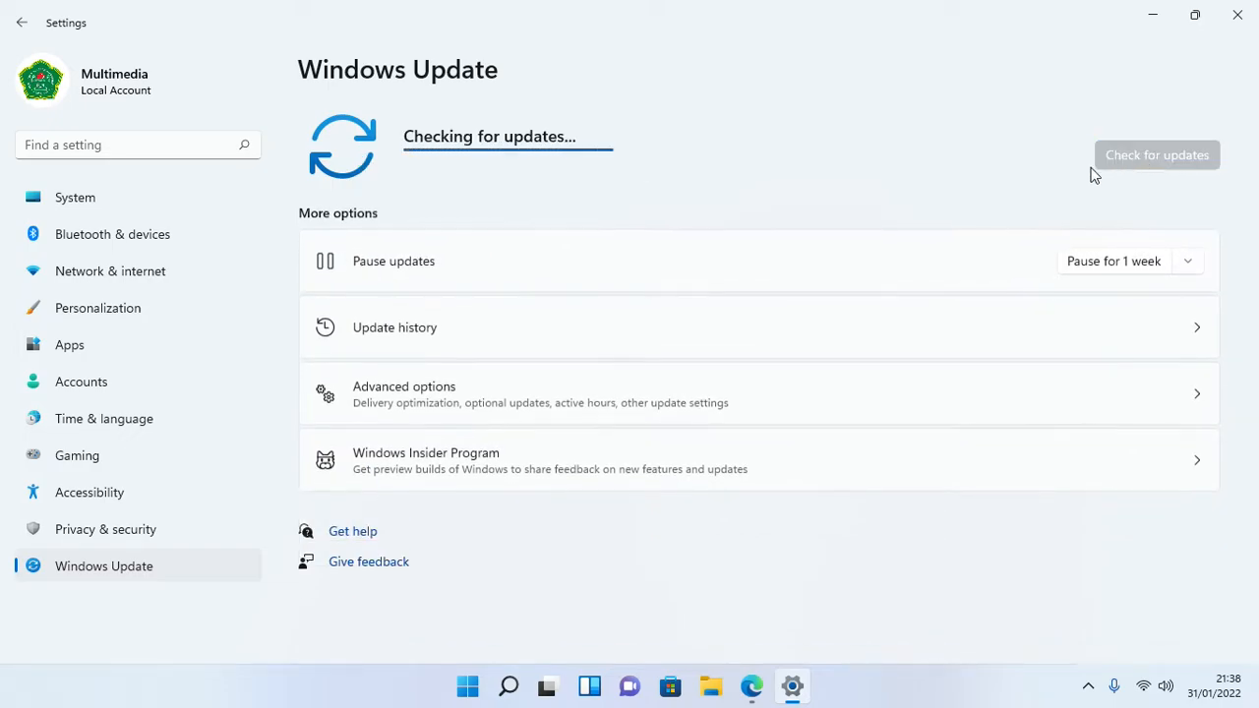